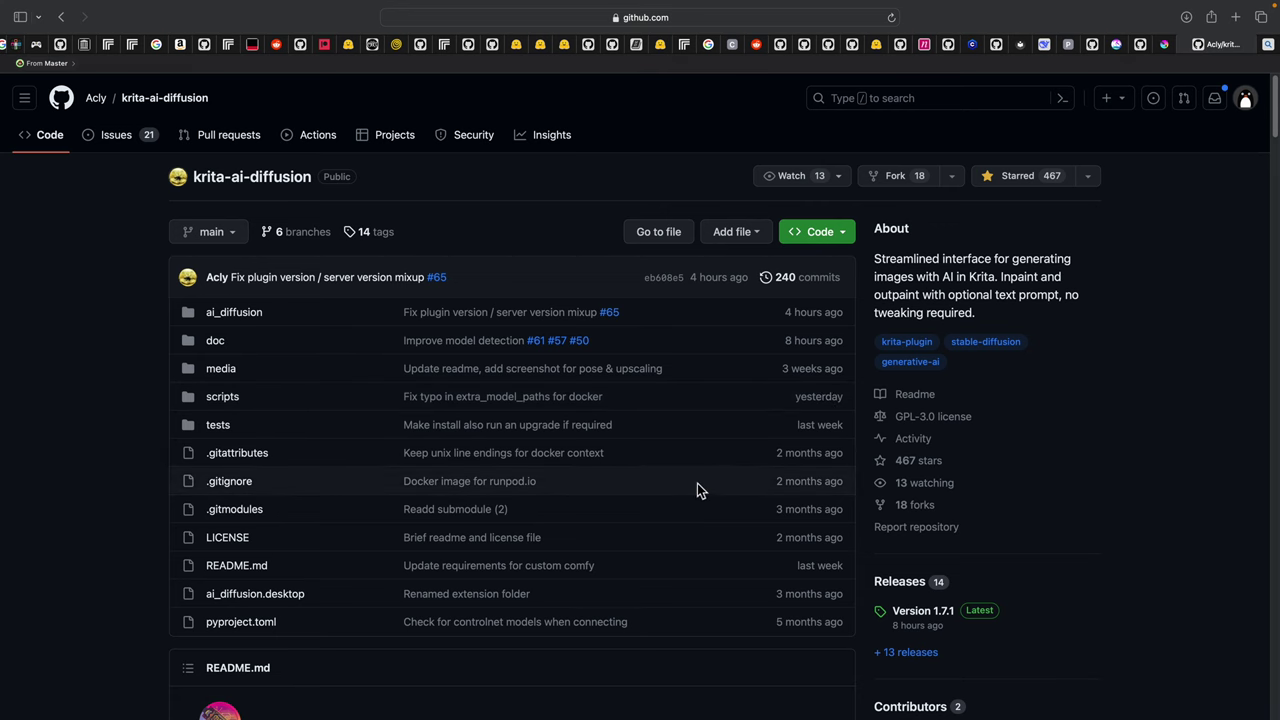
# Step: Examine the krita-ai-diffusion repository's file list and the README's introduction and feature descriptions
pyautogui.scroll(-1, 707, 540)
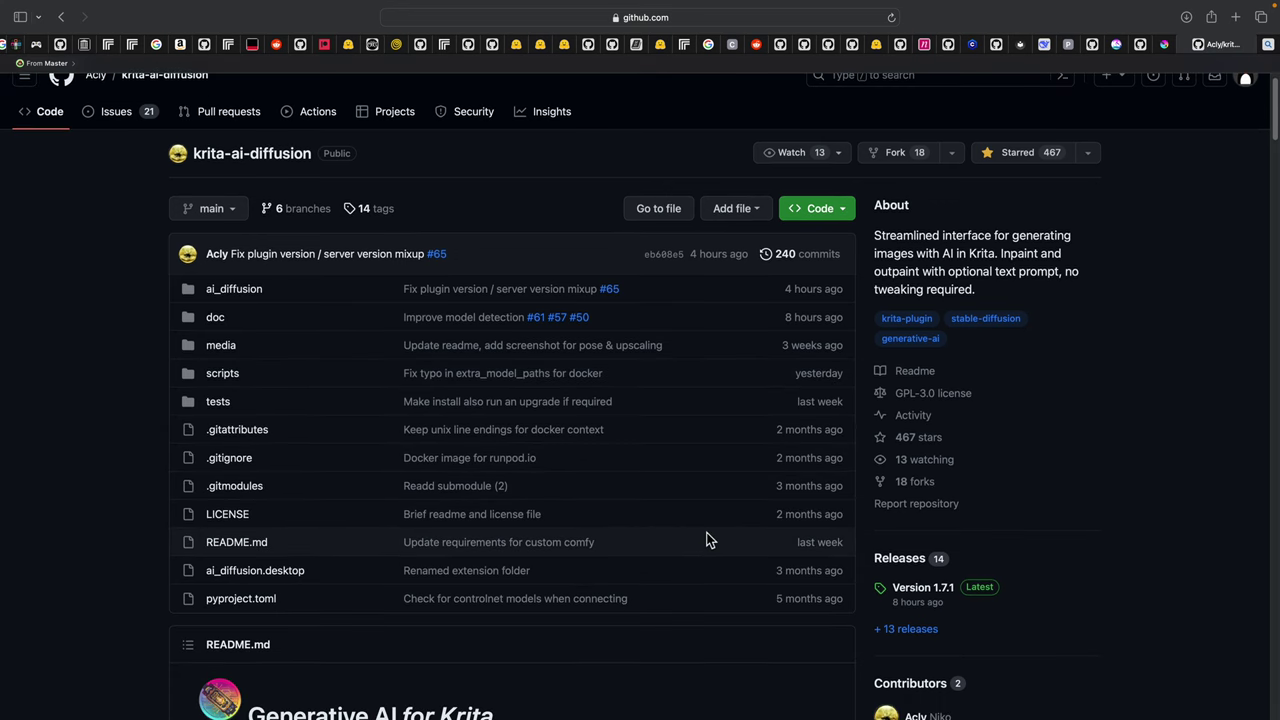
pyautogui.scroll(-5, 707, 540)
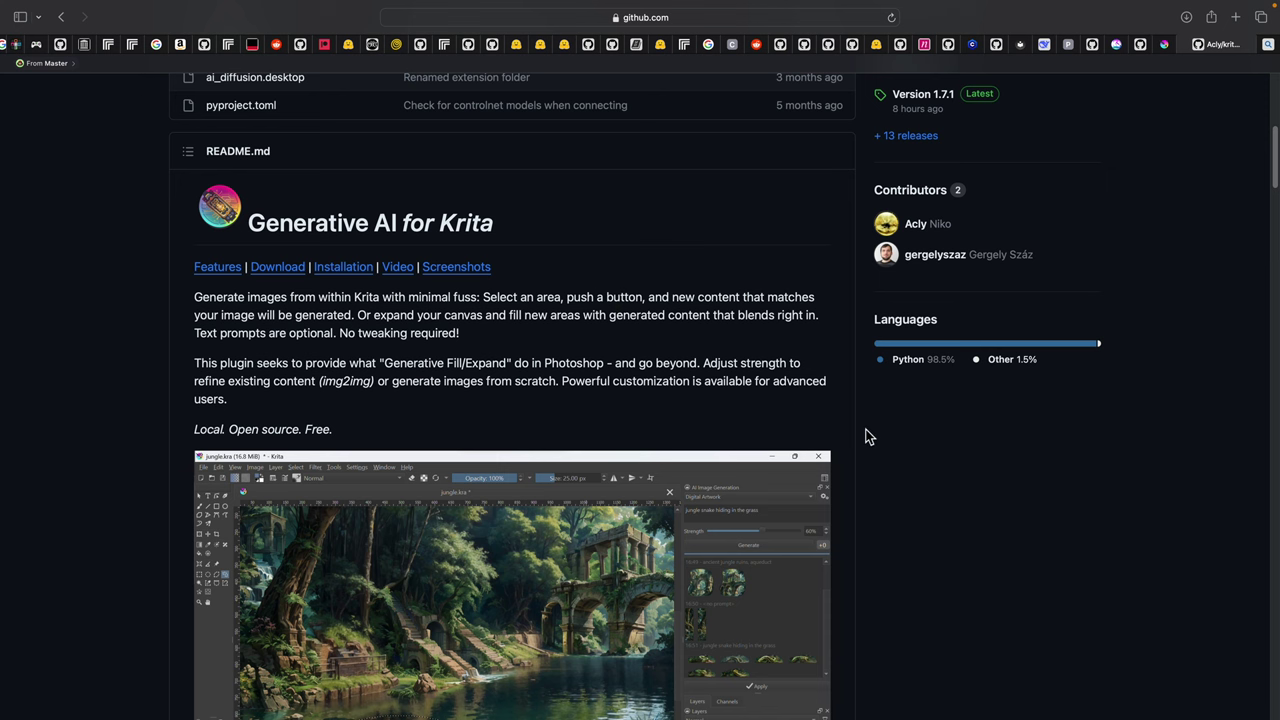
pyautogui.scroll(-3, 855, 491)
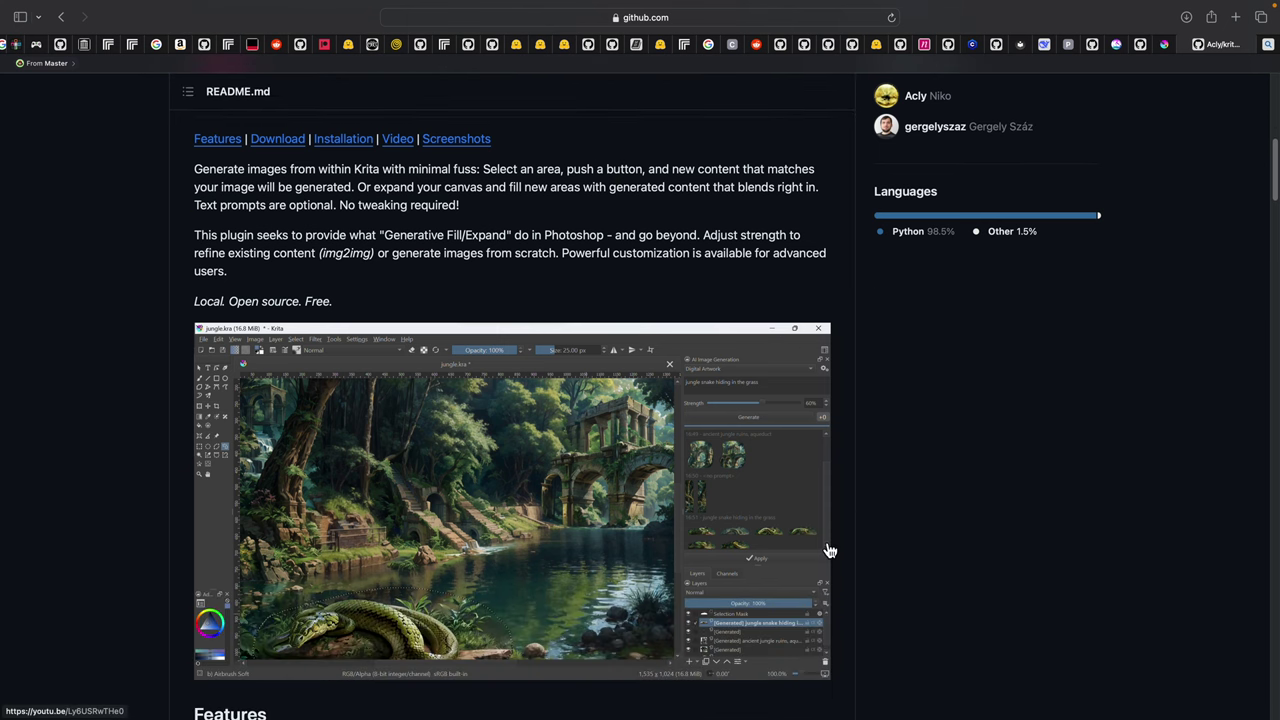
pyautogui.scroll(-10, 830, 550)
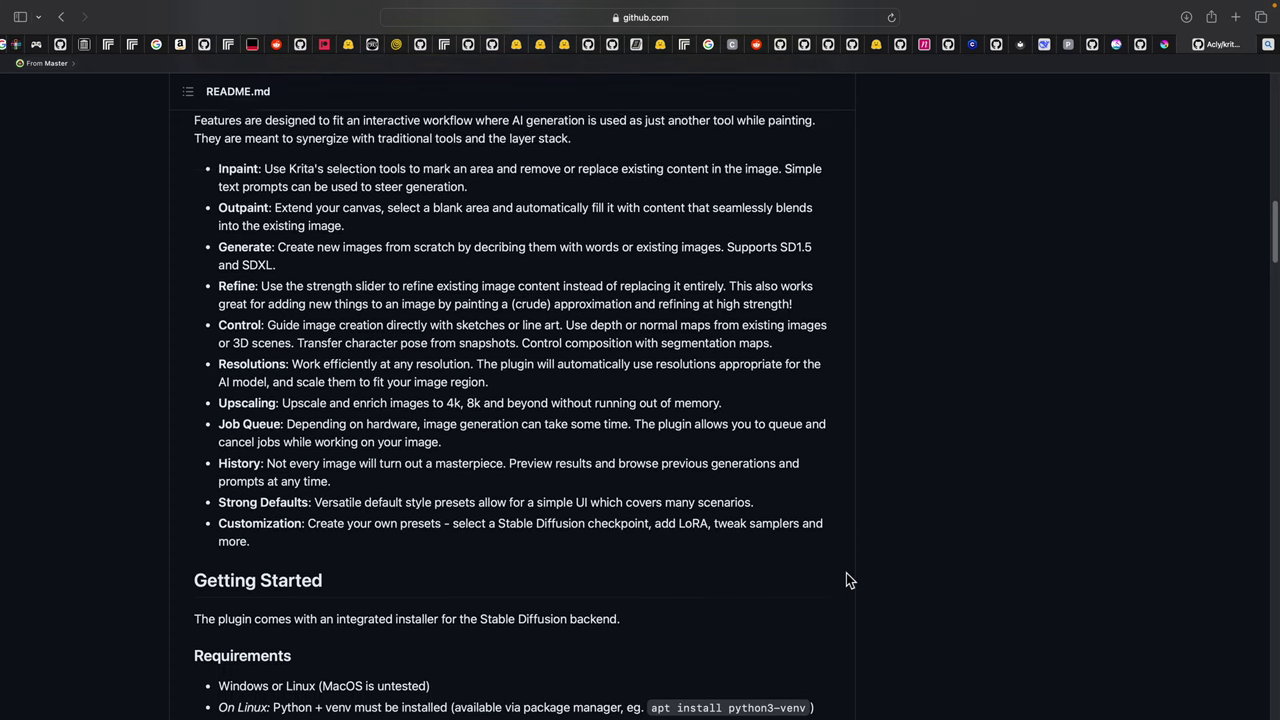
pyautogui.scroll(15, 832, 545)
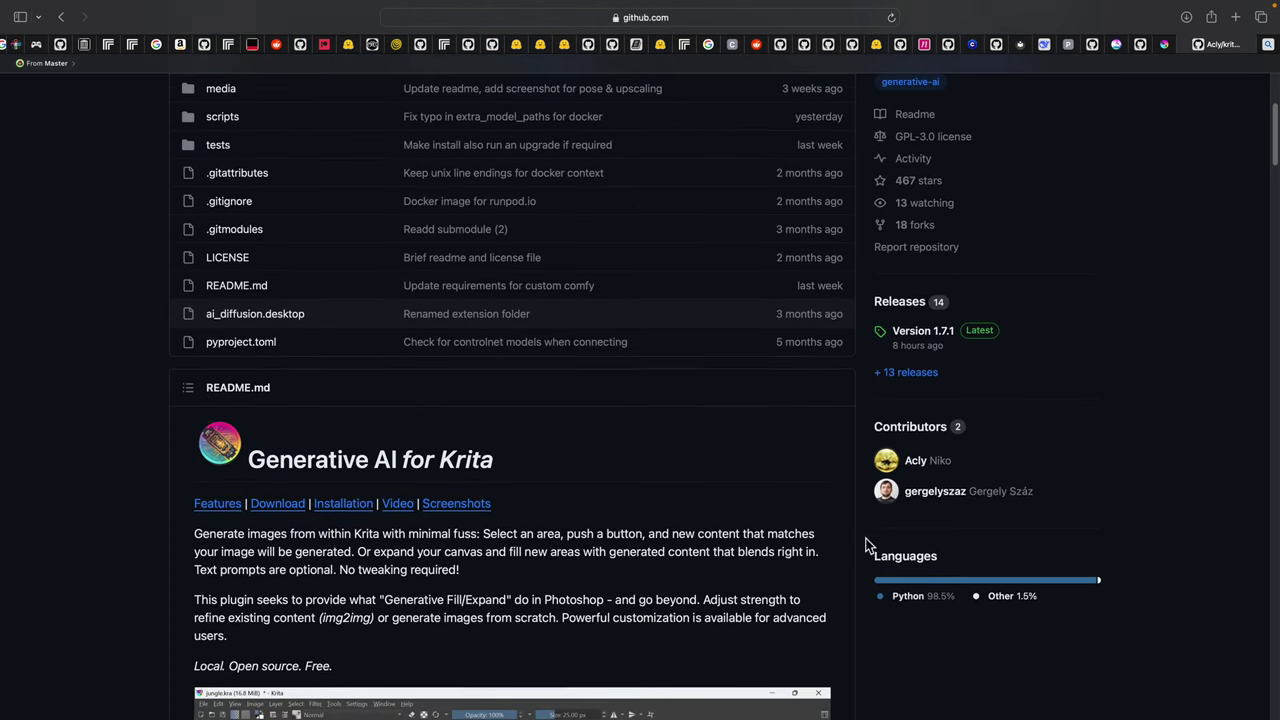
pyautogui.scroll(1, 900, 470)
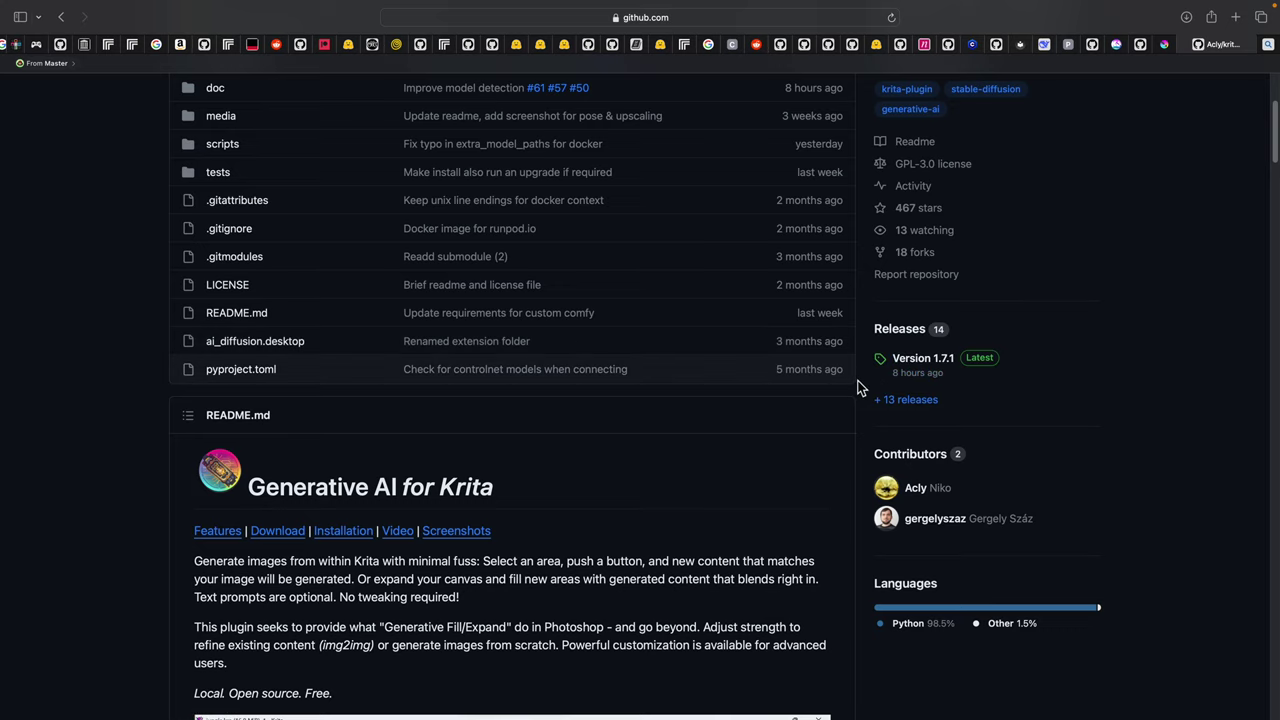
pyautogui.scroll(-1, 810, 463)
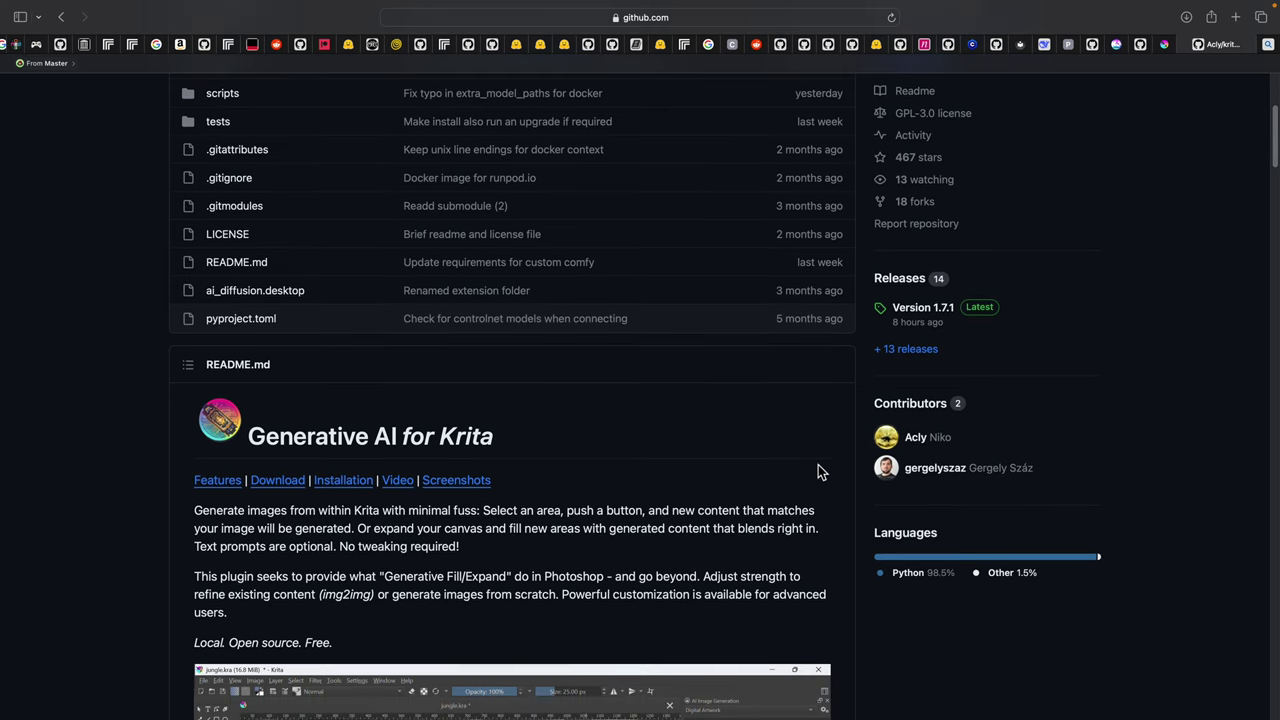
pyautogui.scroll(-5, 817, 478)
pyautogui.scroll(-10, 817, 478)
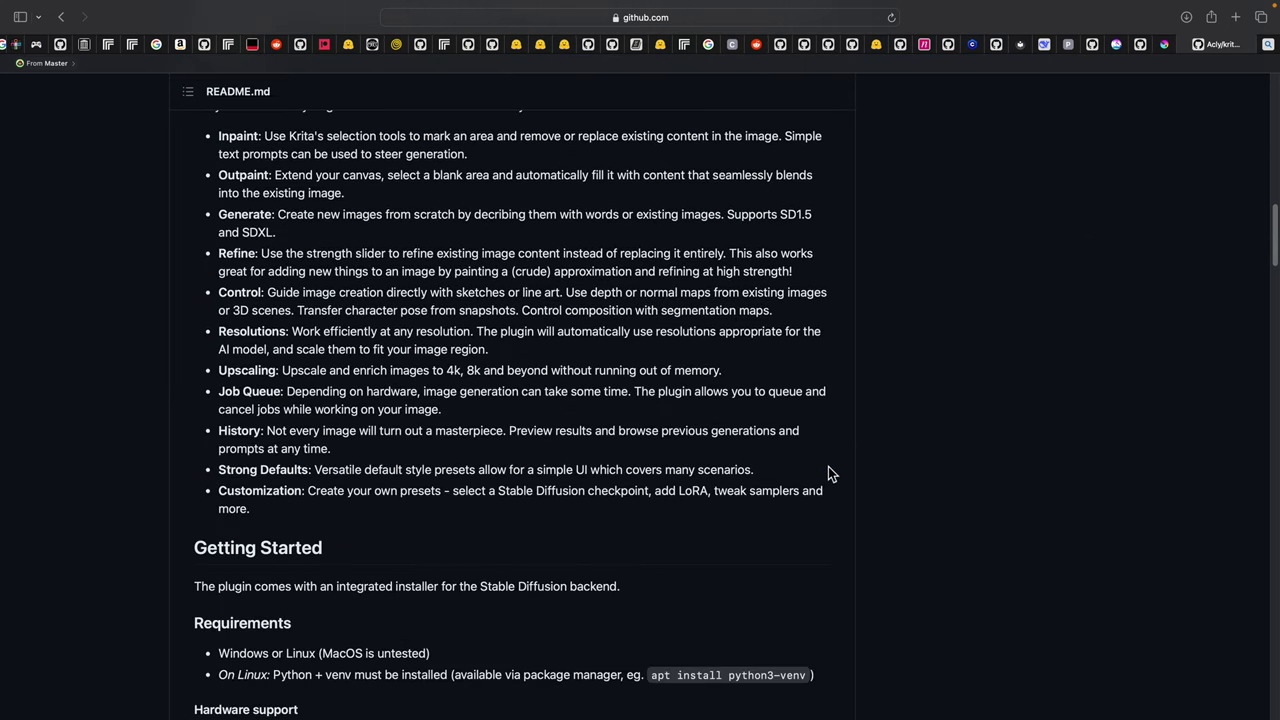
# Step: Read the README's Getting Started section, covering requirements, installation steps and GPU Cloud options
pyautogui.scroll(-4, 872, 466)
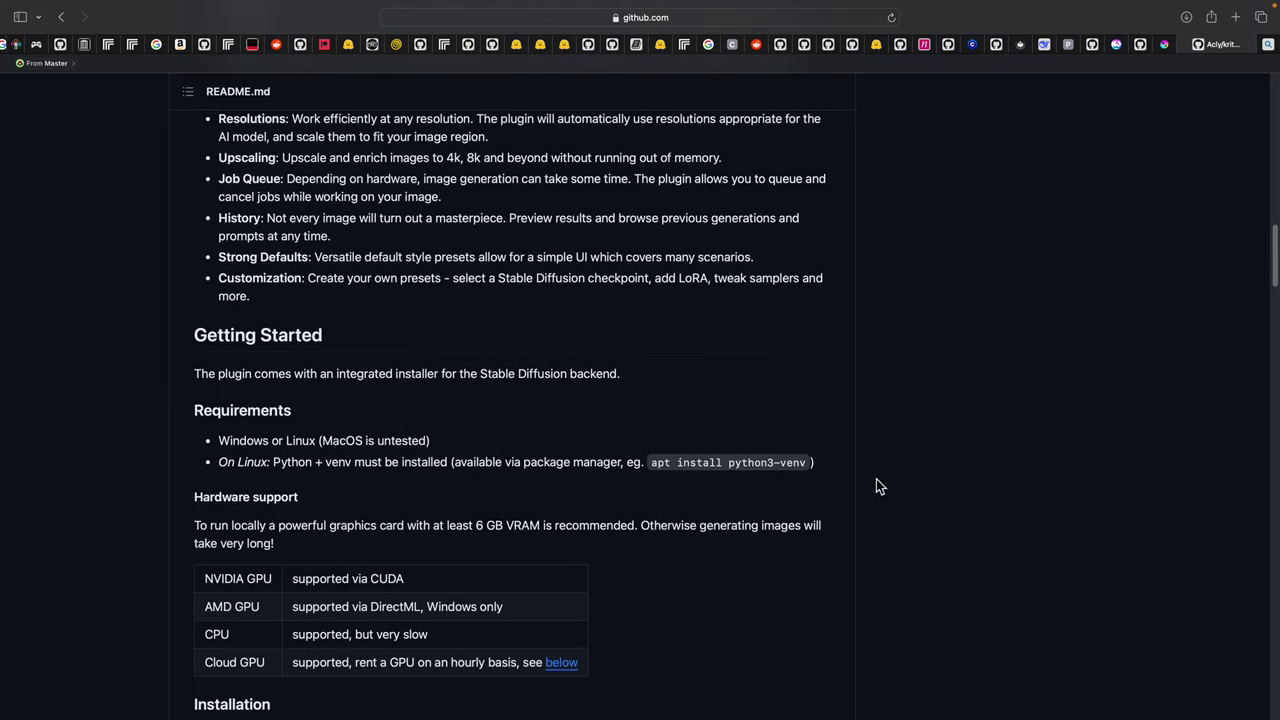
pyautogui.scroll(-5, 874, 478)
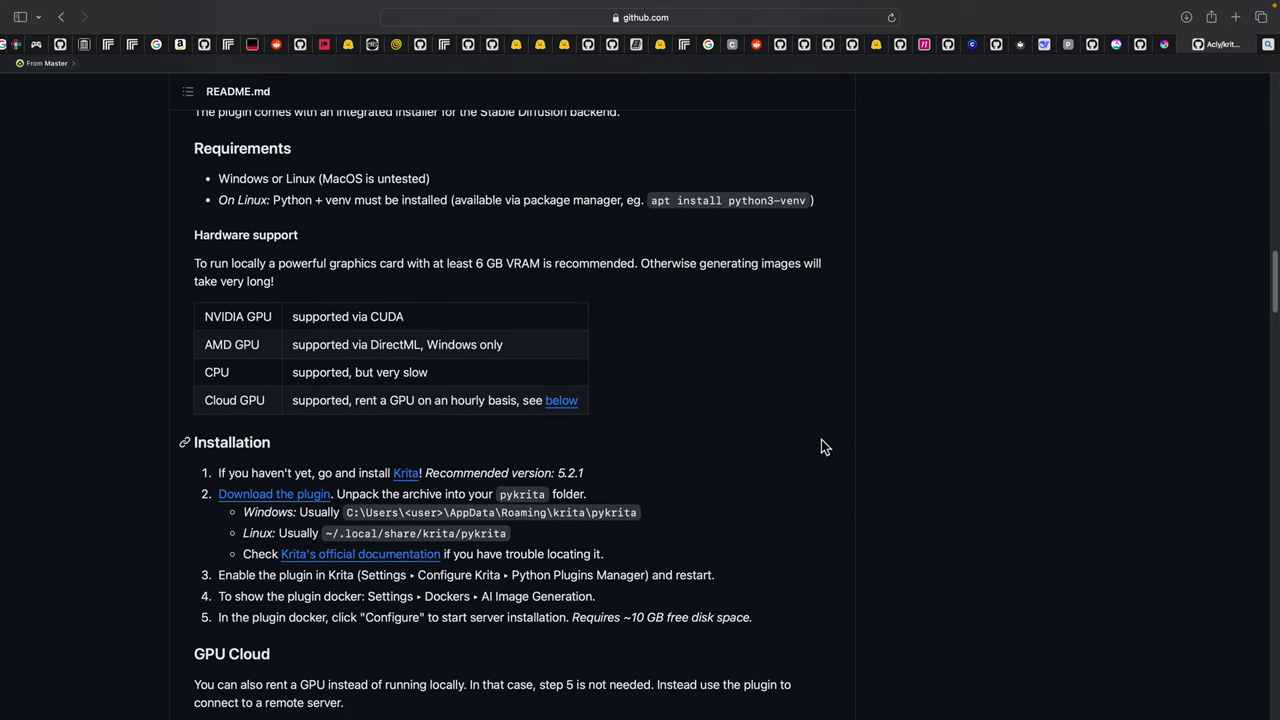
pyautogui.scroll(-3, 782, 384)
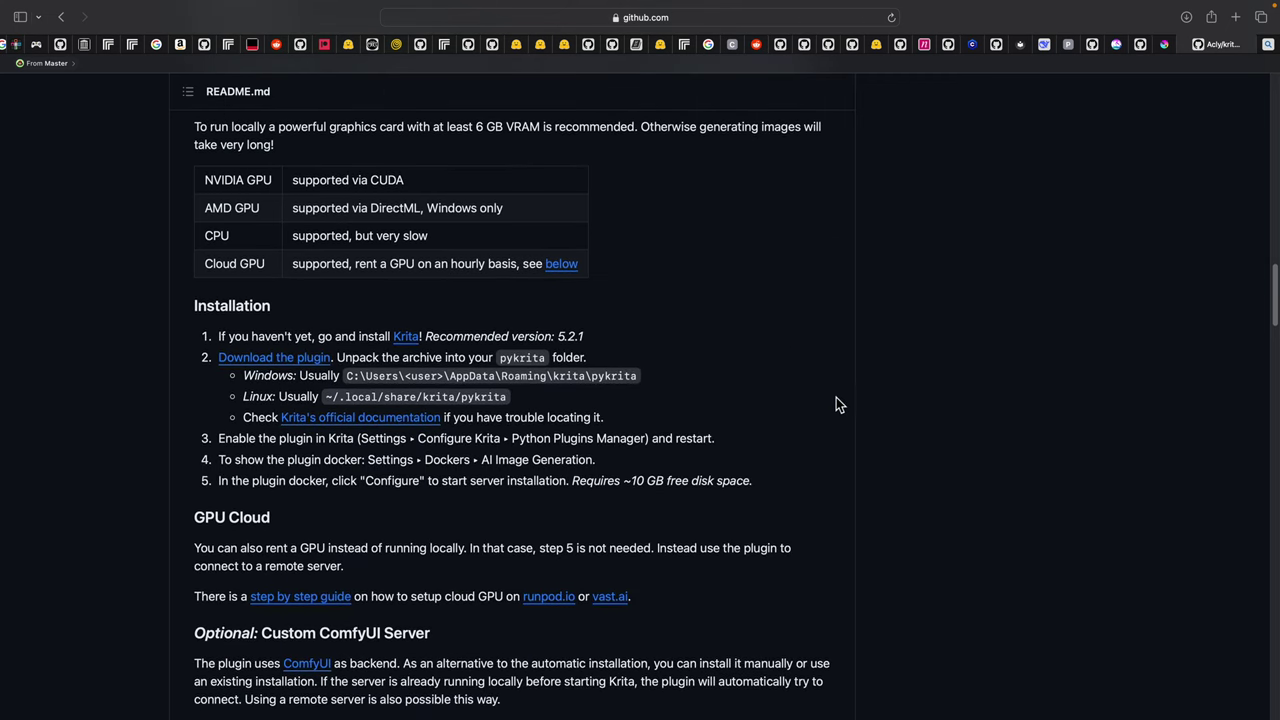
pyautogui.scroll(13, 791, 391)
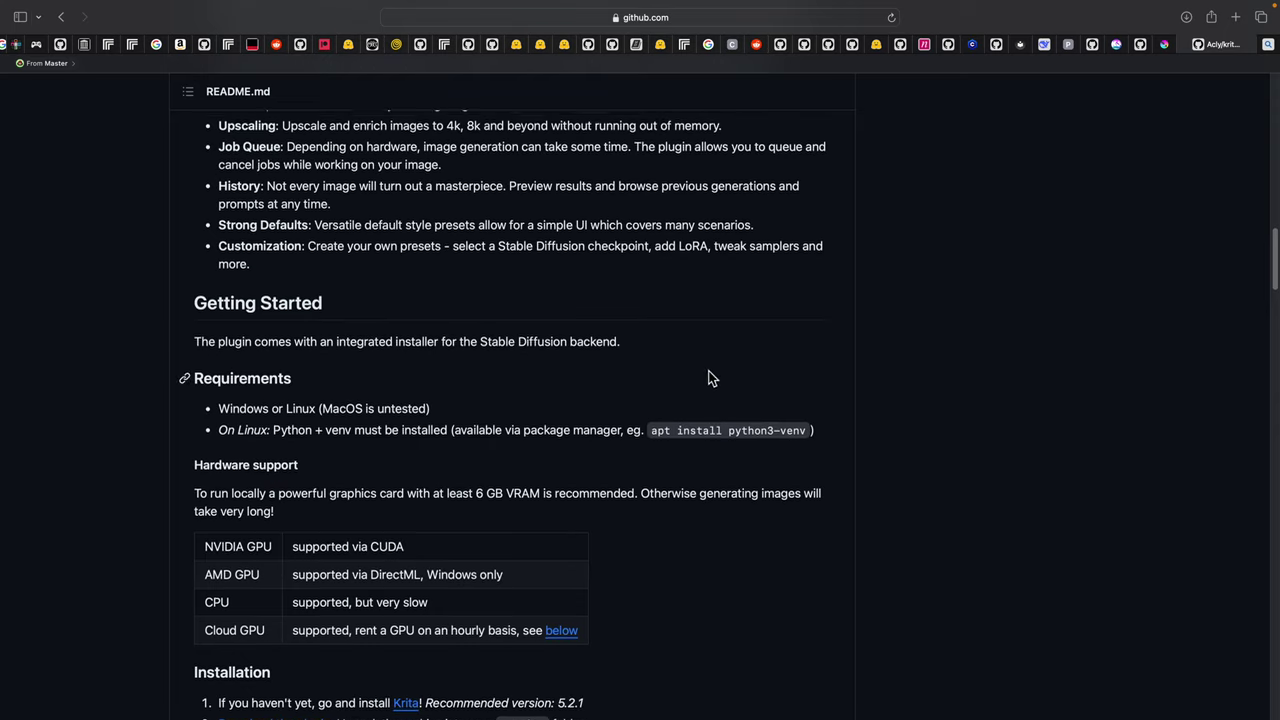
pyautogui.scroll(-17, 719, 389)
pyautogui.scroll(10, 648, 392)
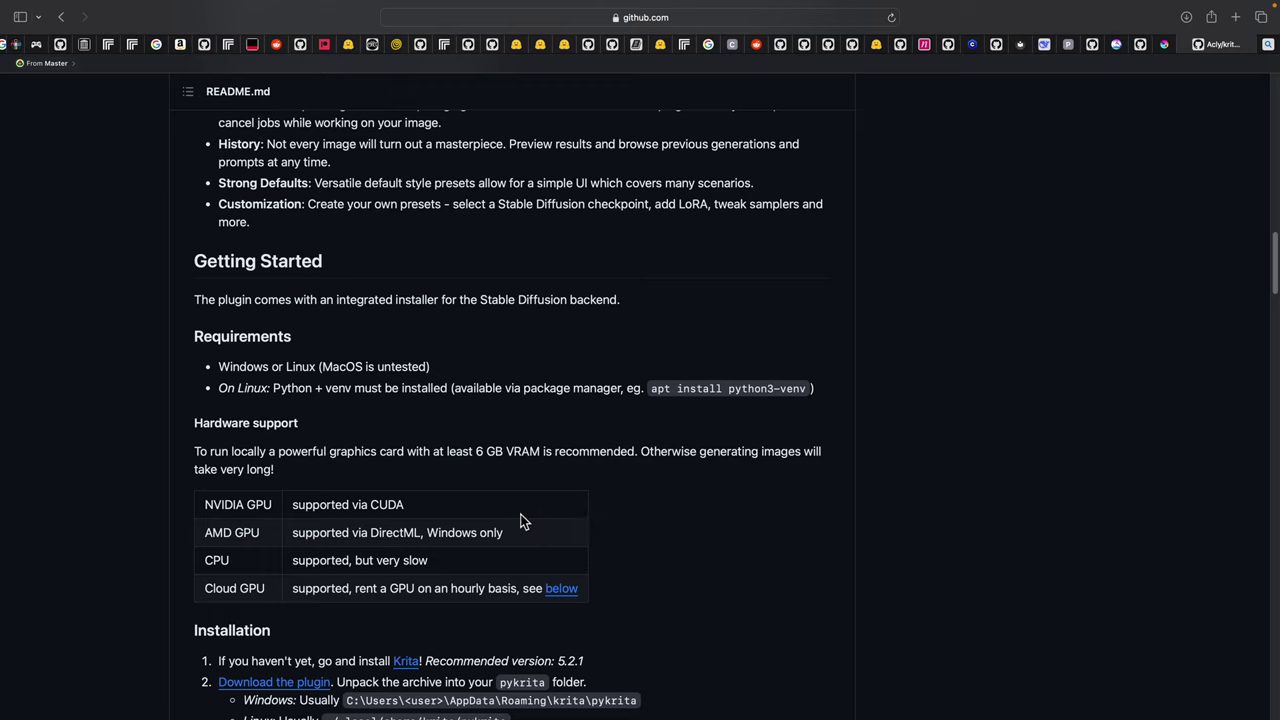
# Step: Review the NVIDIA, AMD, CPU and Cloud GPU entries under Hardware support, along with the installation instructions below them
pyautogui.moveTo(213, 505); pyautogui.dragTo(344, 505)
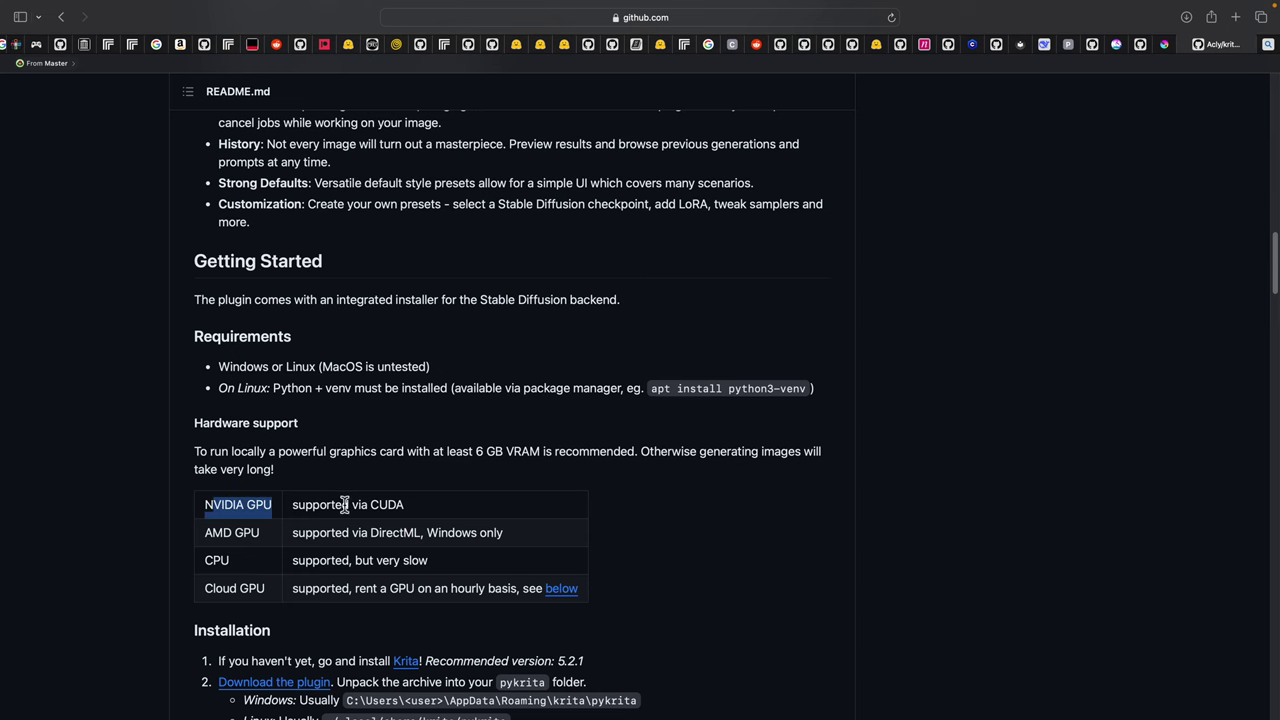
pyautogui.scroll(-1, 345, 505)
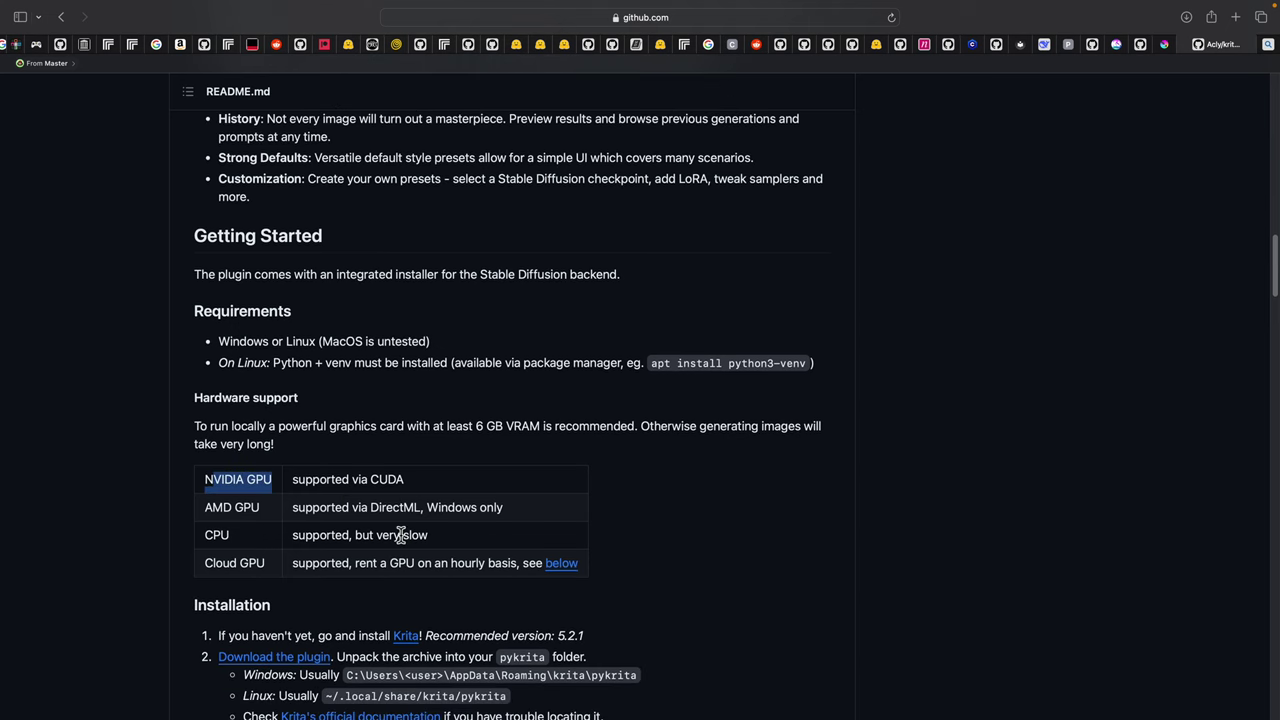
pyautogui.moveTo(212, 538); pyautogui.dragTo(292, 545)
pyautogui.click(300, 545)
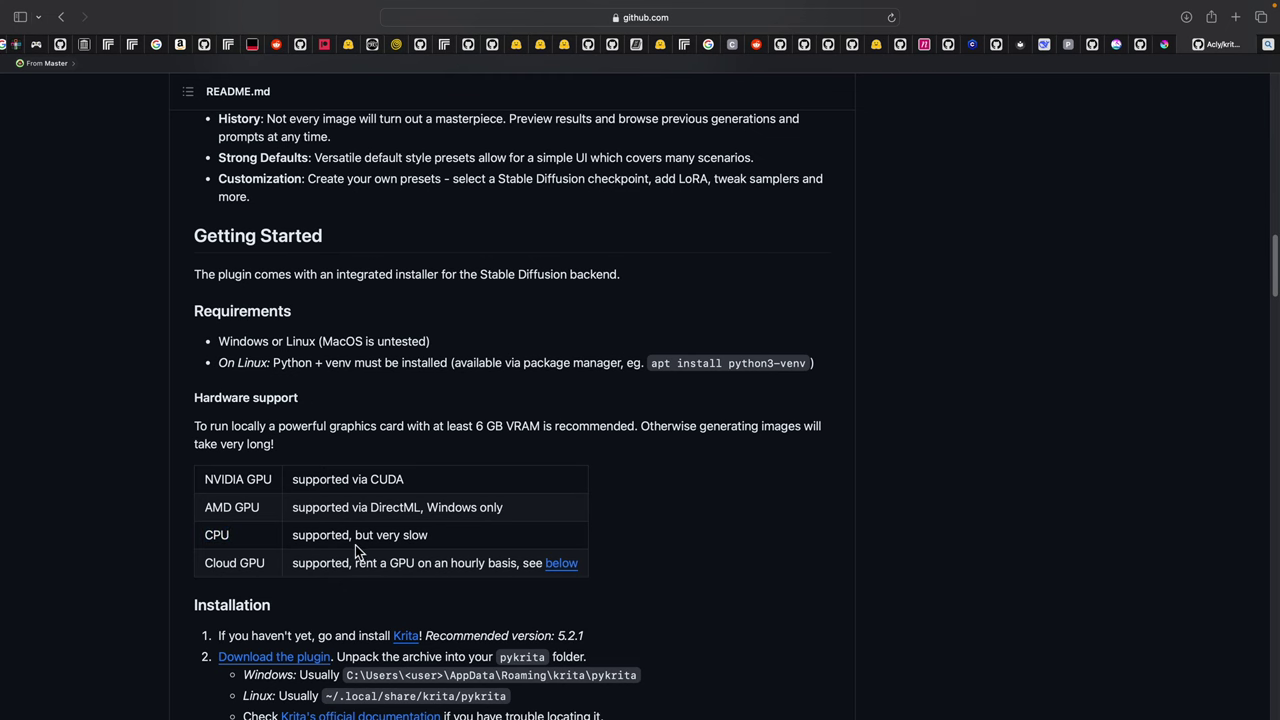
pyautogui.scroll(-1, 355, 550)
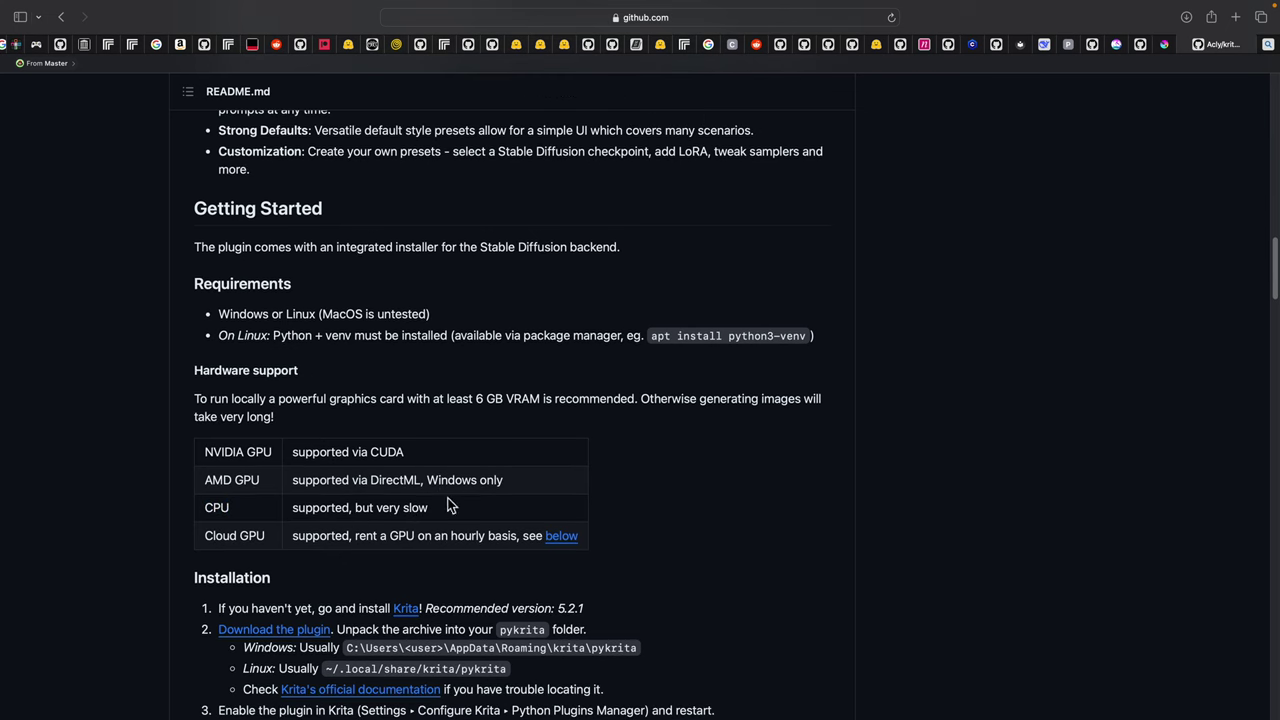
pyautogui.scroll(-5, 745, 540)
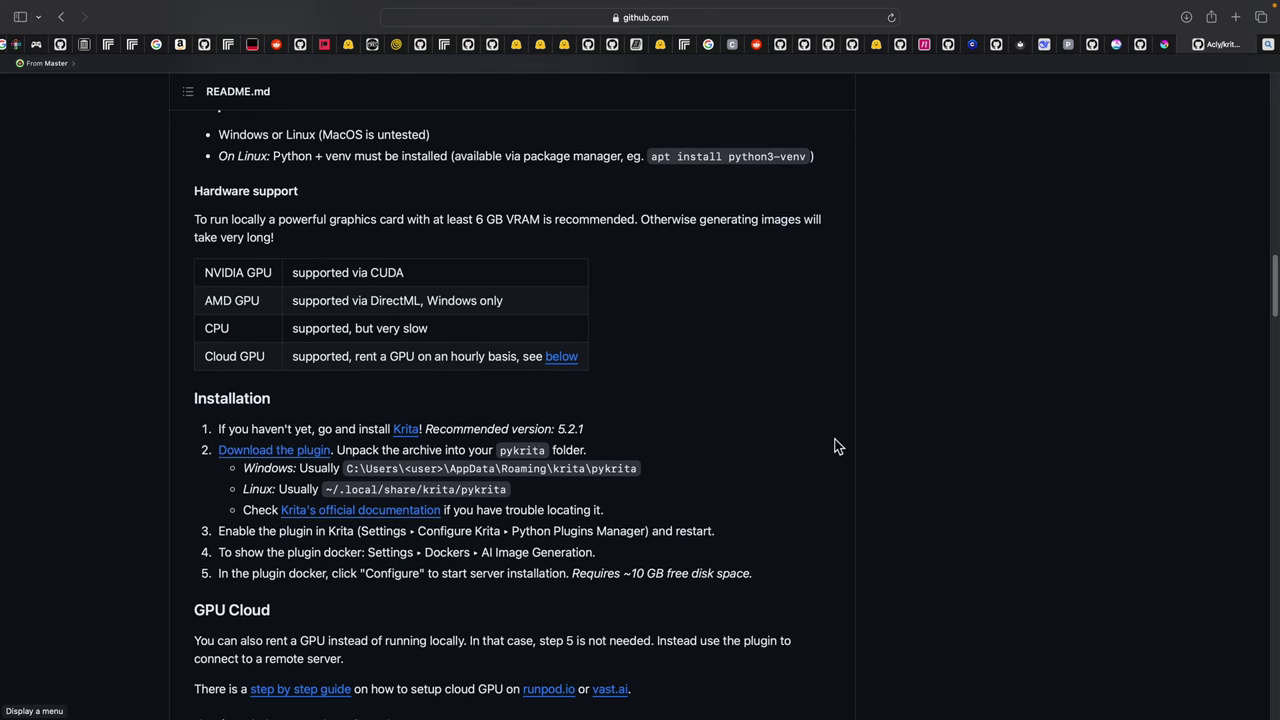
# Step: Switch to Krita, view the plugin list in the Python Plugin Manager preferences, and leave the preferences without changes
pyautogui.hotkey('ctrl', 'Right')
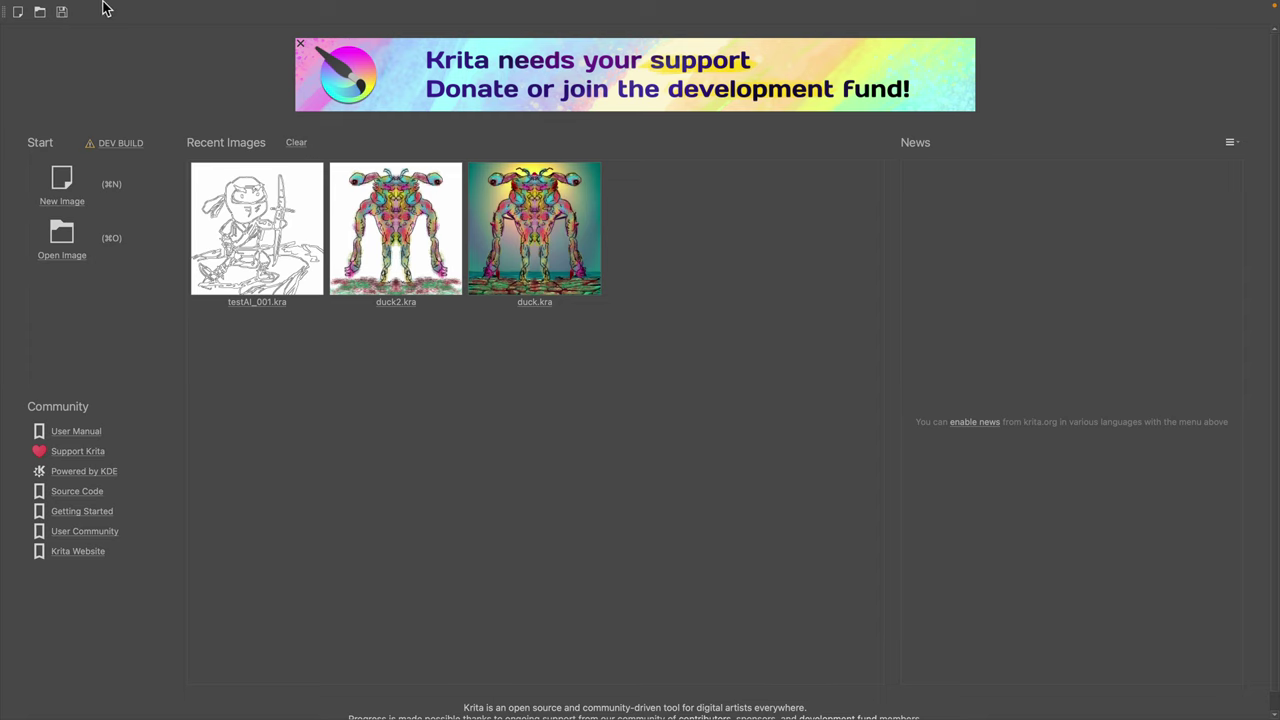
pyautogui.moveTo(105, 8)
pyautogui.click(46, 7)
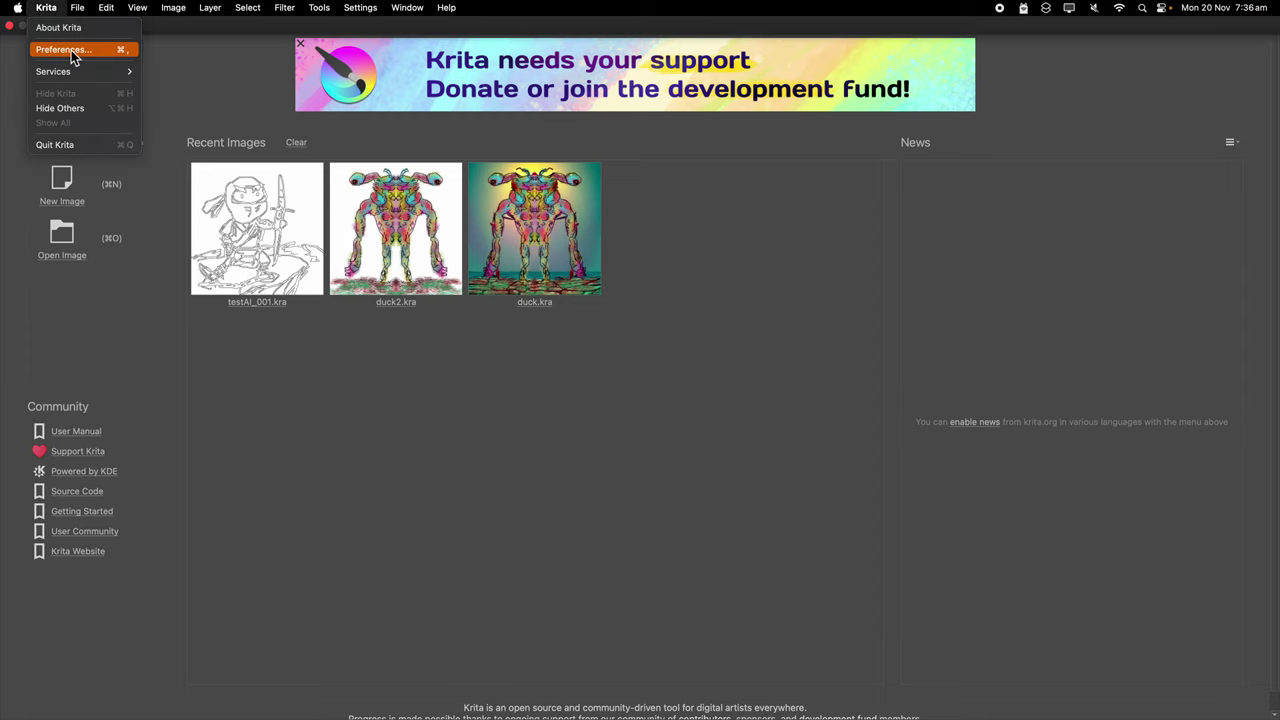
pyautogui.click(71, 50)
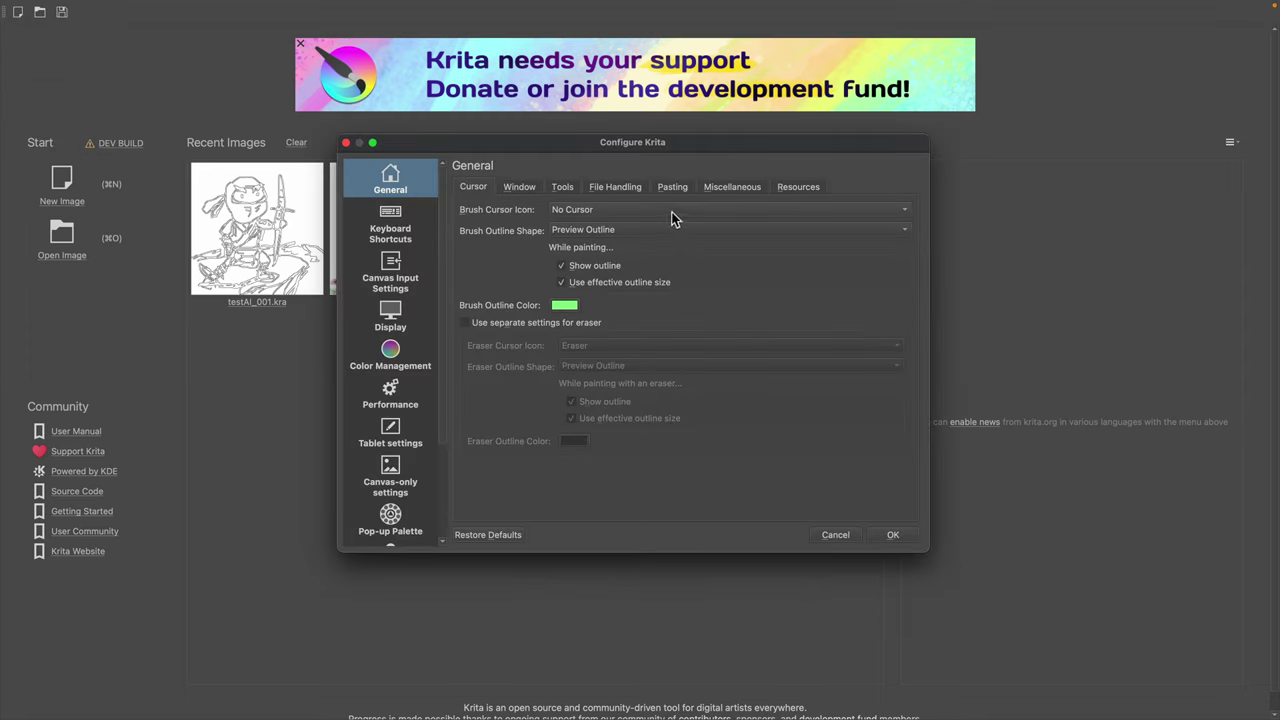
pyautogui.scroll(-3, 402, 425)
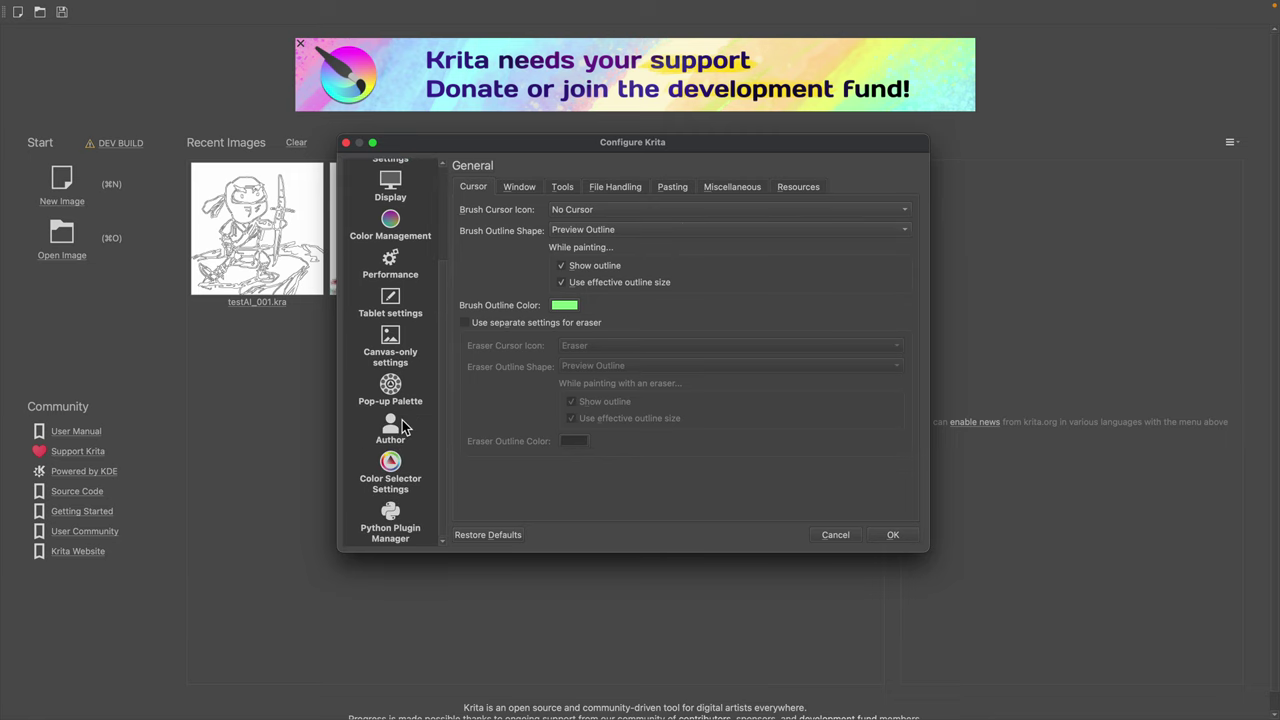
pyautogui.click(405, 518)
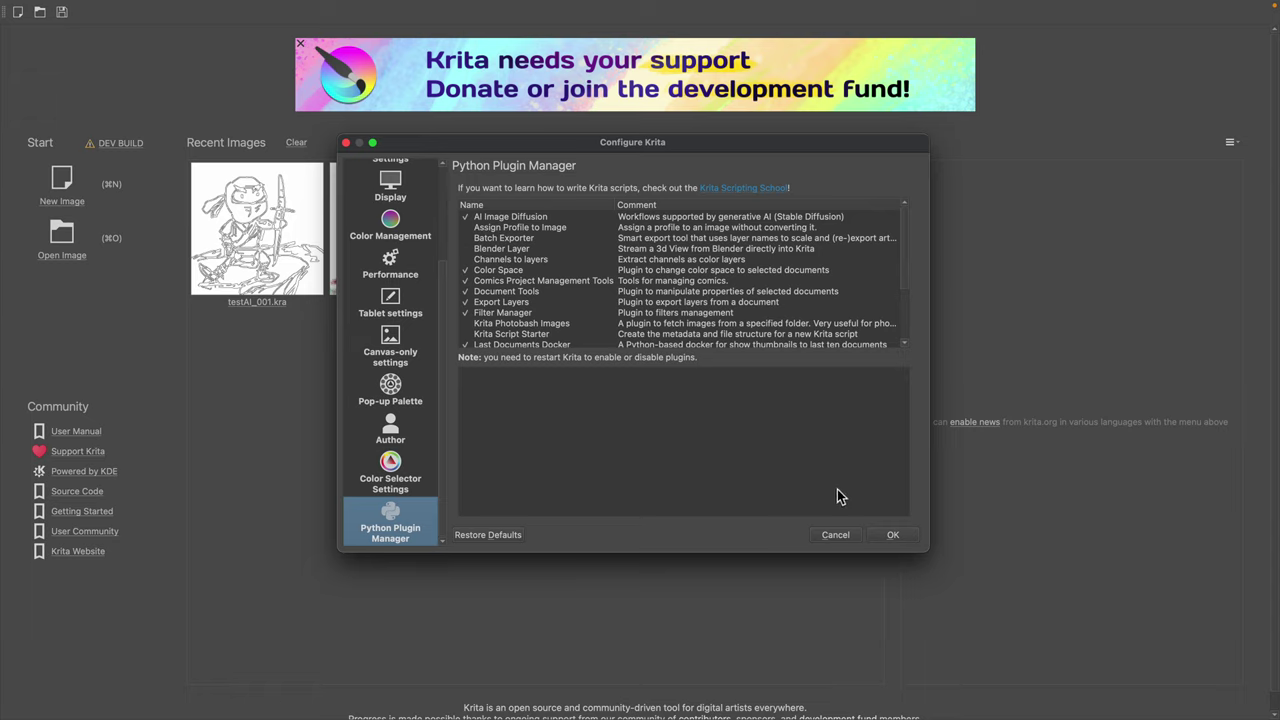
pyautogui.click(856, 535)
# Step: Return to the krita-ai-diffusion GitHub page in the browser and open the Version 1.7.1 release
pyautogui.hotkey('ctrl', 'Left')
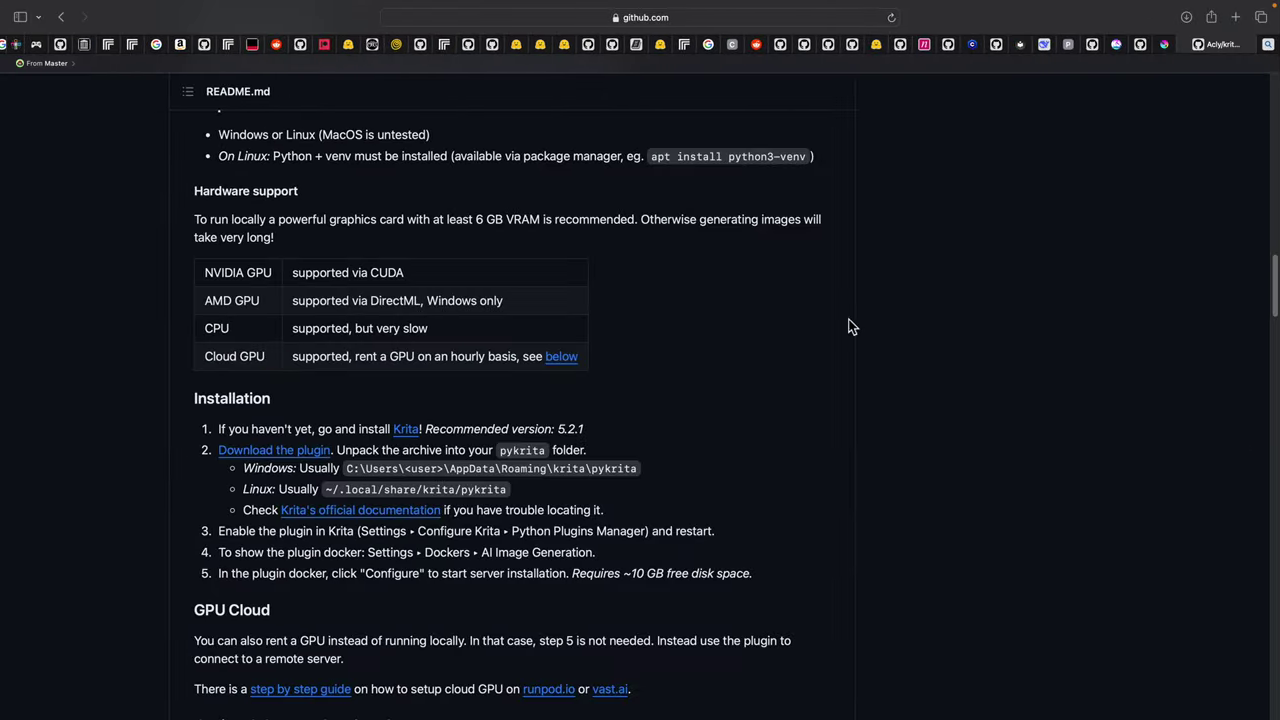
pyautogui.scroll(10, 849, 330)
pyautogui.scroll(4, 849, 358)
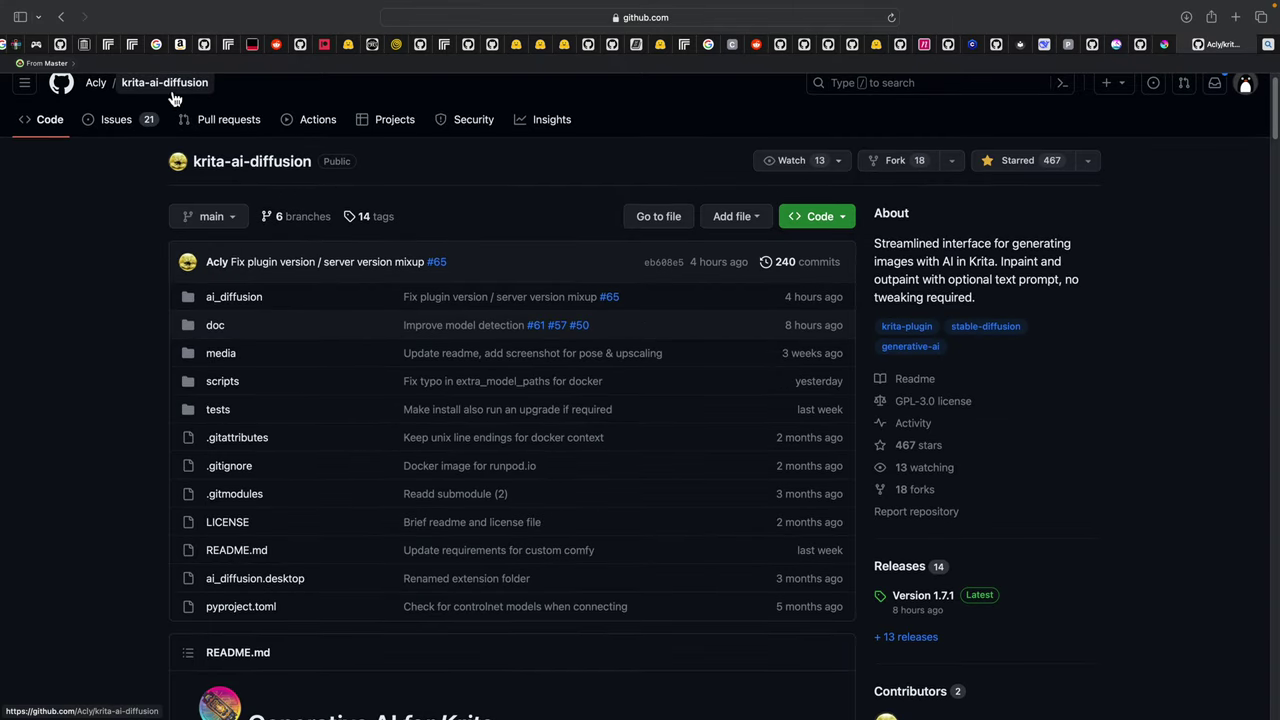
pyautogui.click(930, 598)
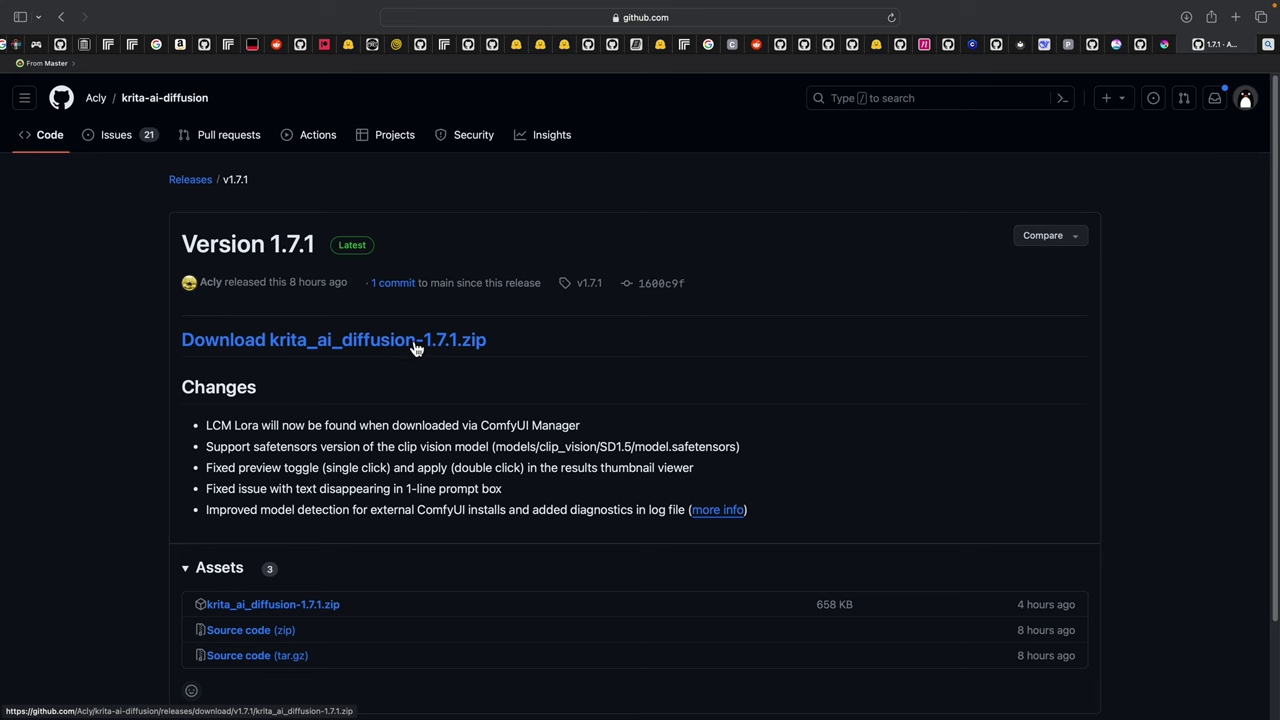
# Step: Switch to the desktop, open a Finder window from the 1116 (2) folder, make it taller, and go to Downloads
pyautogui.hotkey('ctrl', 'Left')
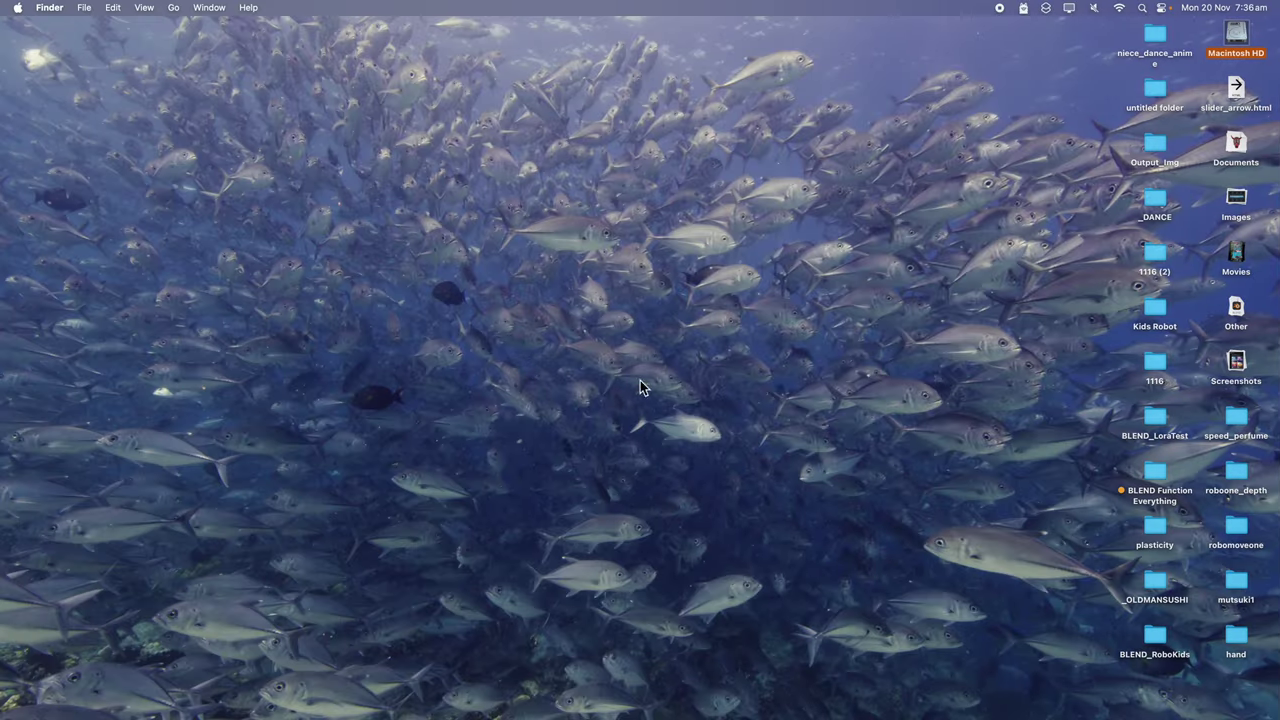
pyautogui.doubleClick(1155, 254)
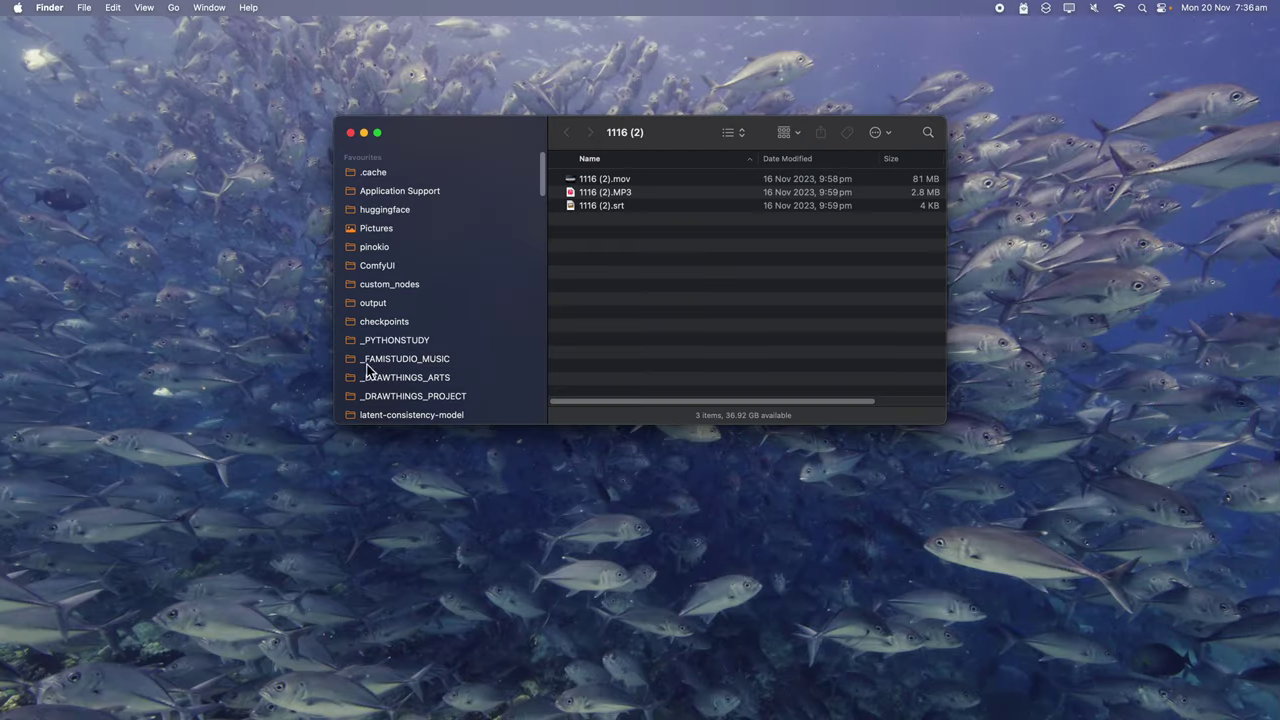
pyautogui.scroll(-5, 400, 380)
pyautogui.moveTo(434, 428); pyautogui.dragTo(434, 573)
pyautogui.scroll(-10, 430, 500)
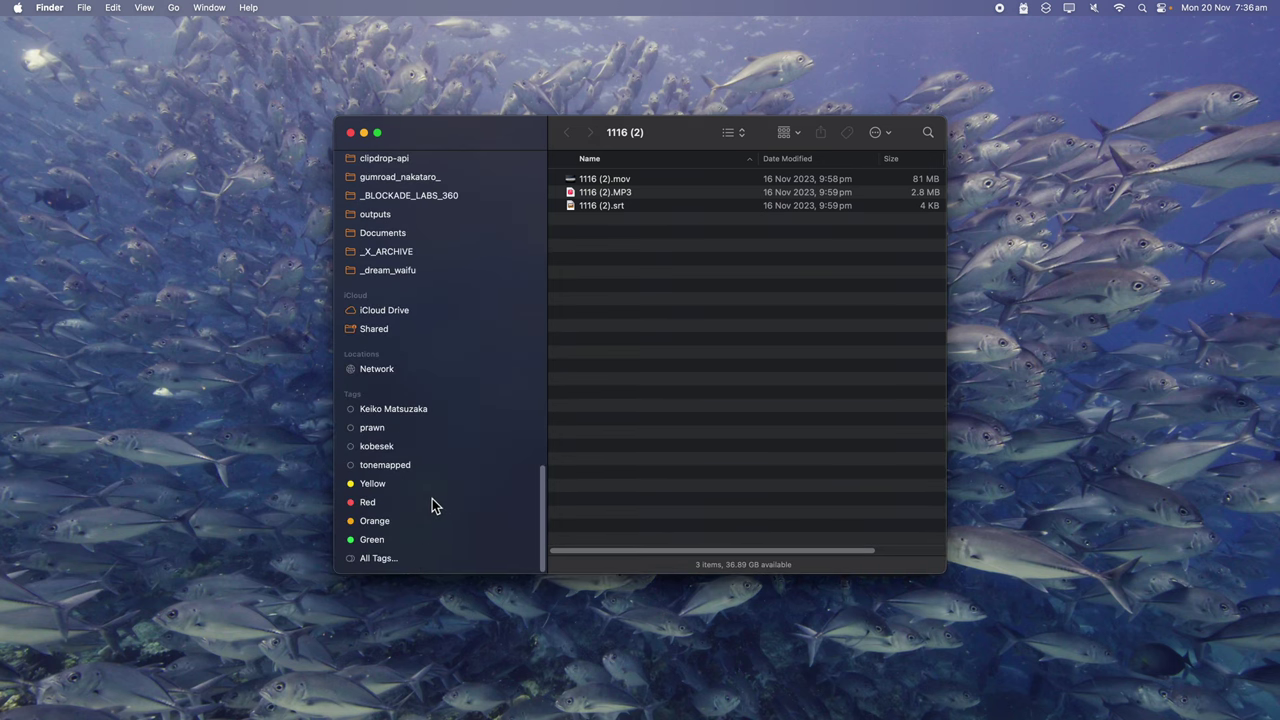
pyautogui.scroll(5, 425, 430)
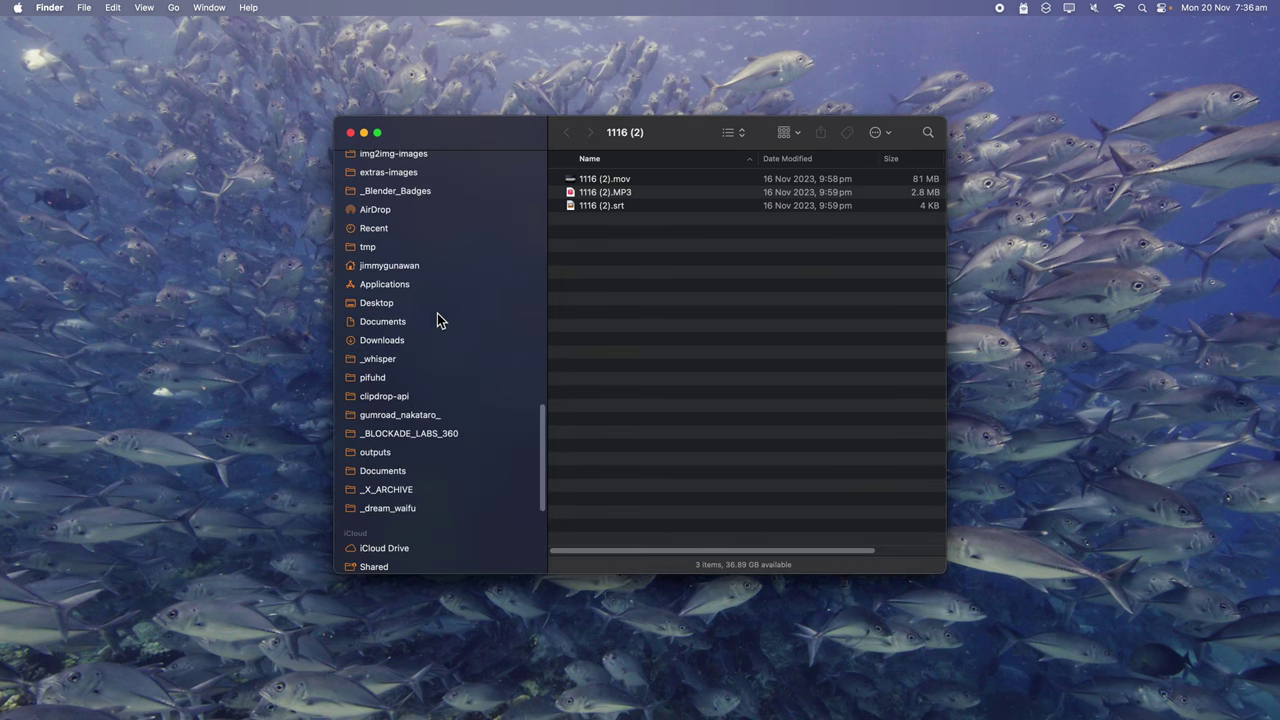
pyautogui.click(428, 340)
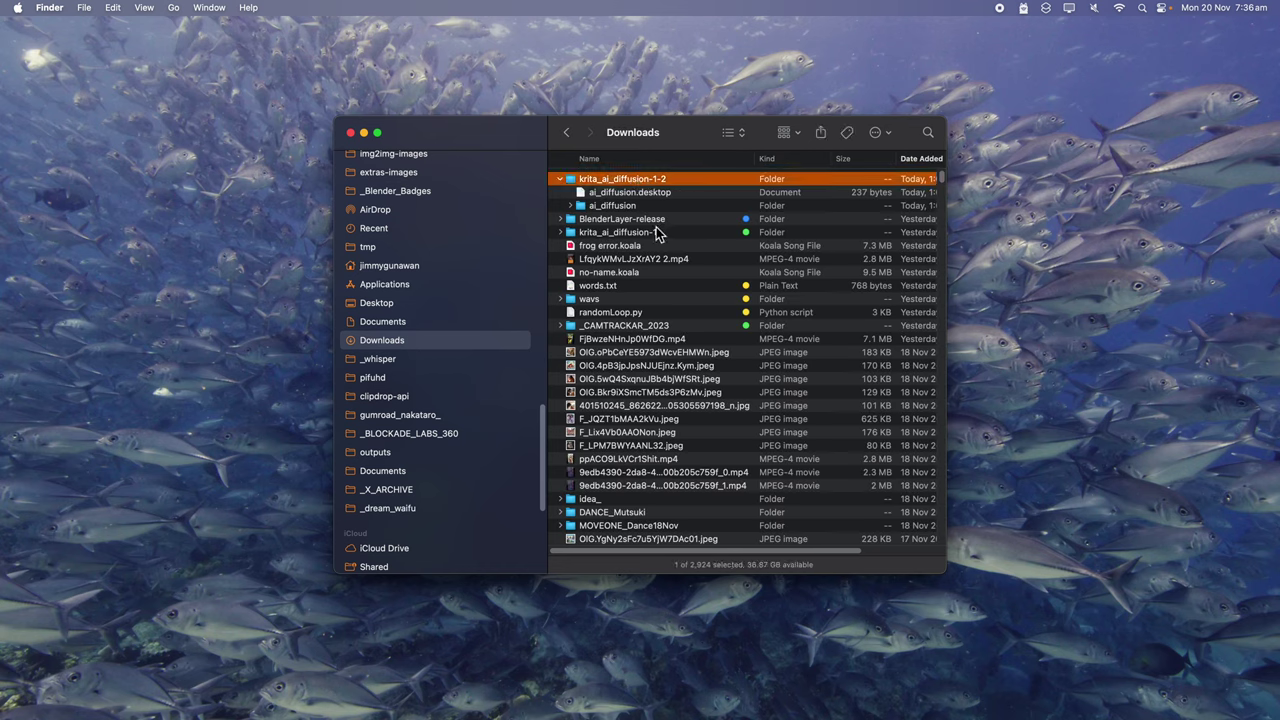
# Step: Expand the krita_ai_diffusion-1 folder and compare its ai_diffusion.desktop file and ai_diffusion folder with those in krita_ai_diffusion-1-2
pyautogui.click(560, 232)
pyautogui.click(640, 246)
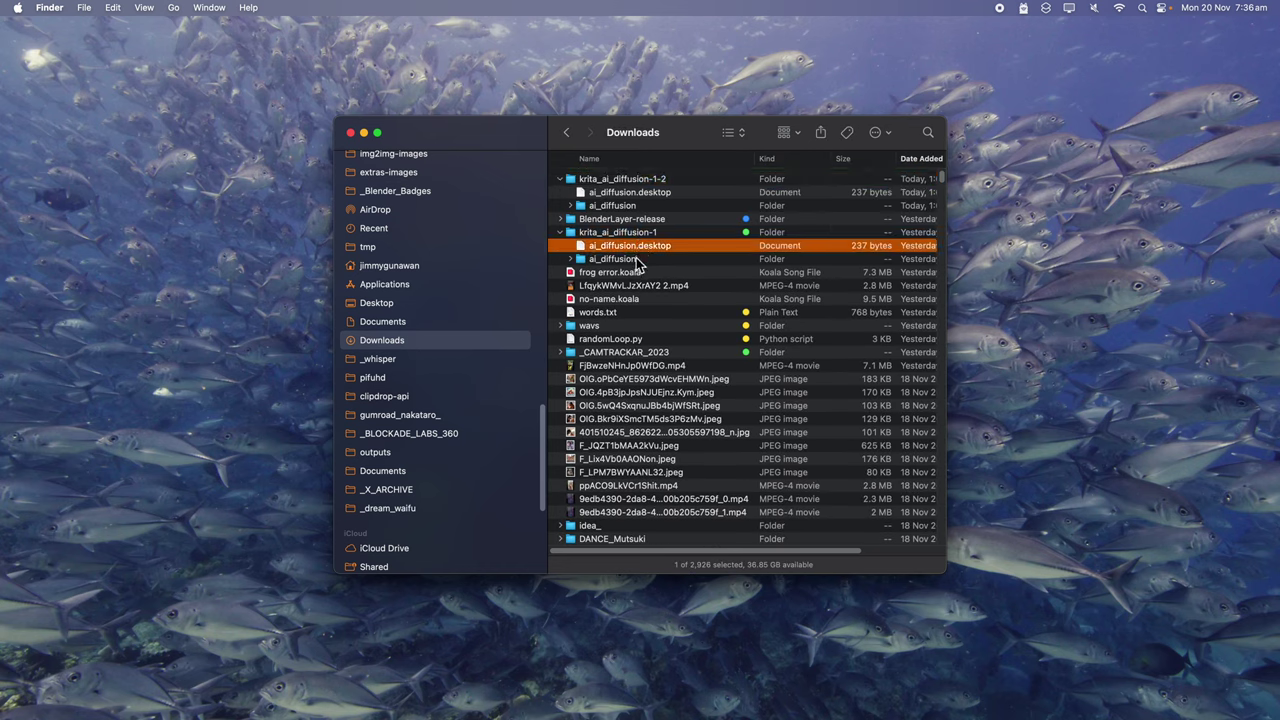
pyautogui.click(637, 259)
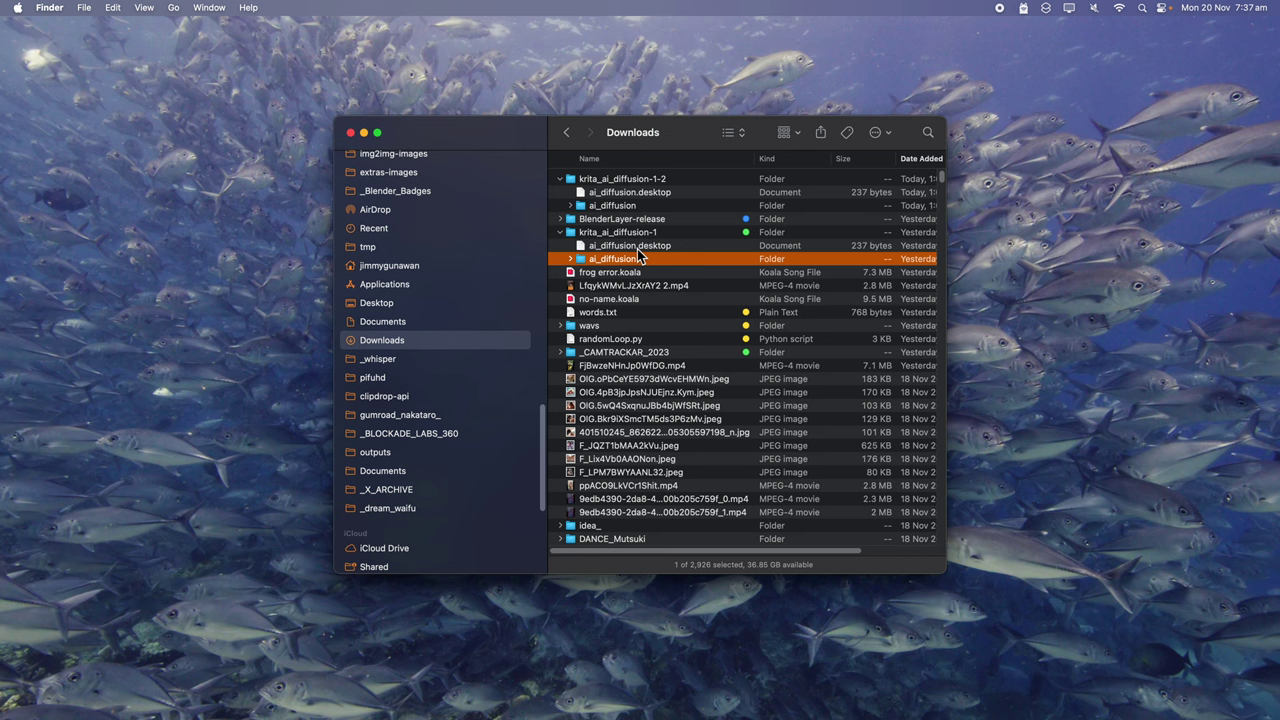
pyautogui.click(670, 192)
pyautogui.click(667, 180)
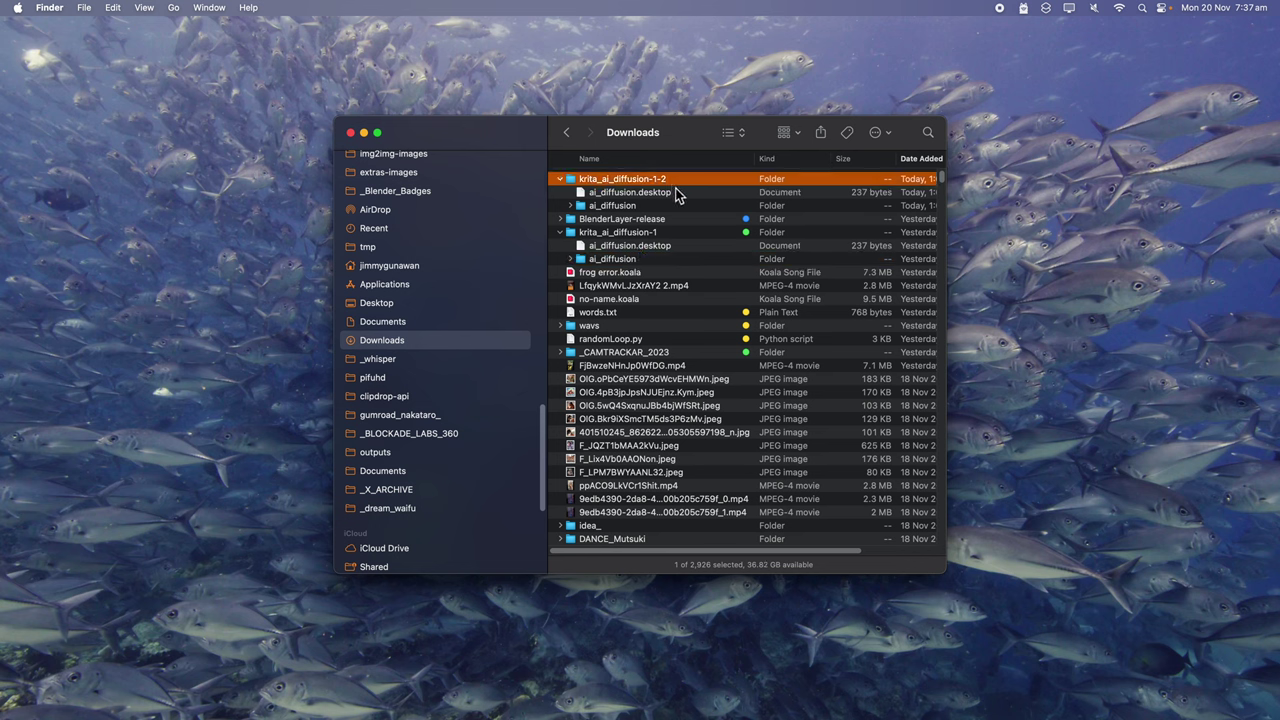
pyautogui.click(660, 193)
pyautogui.click(660, 205)
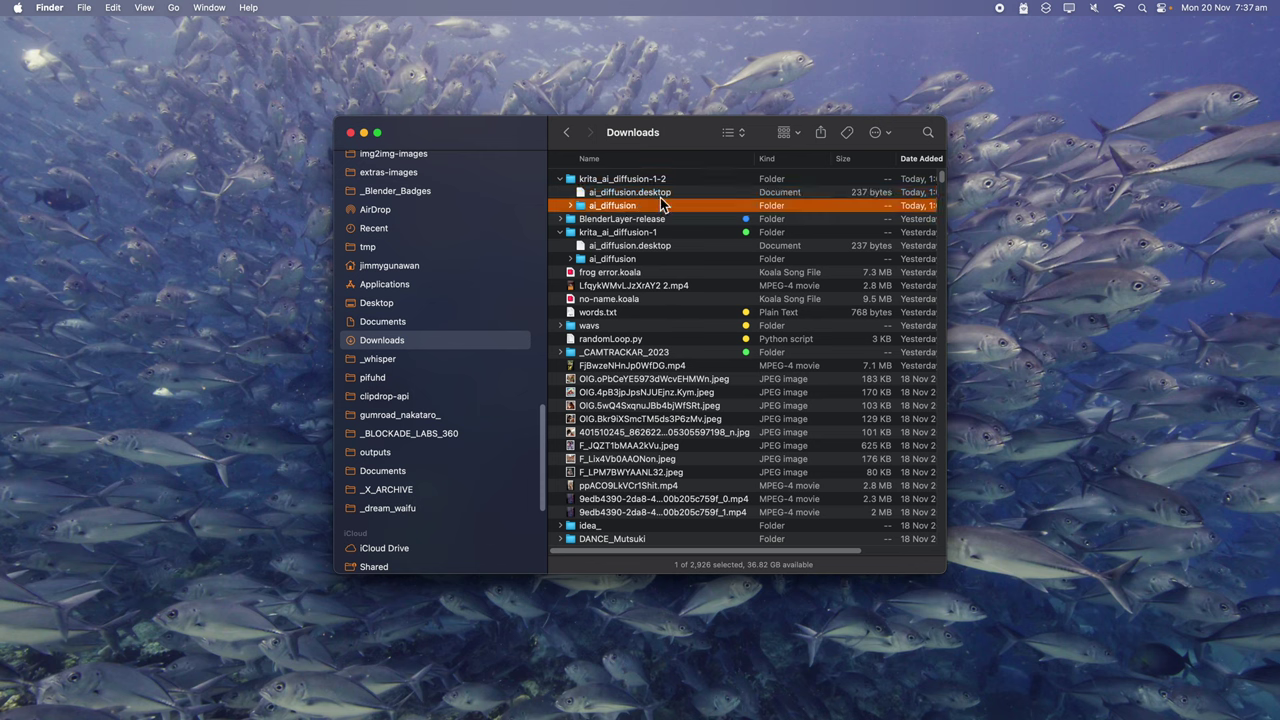
# Step: Examine the ai_diffusion.desktop file and ai_diffusion folder in krita_ai_diffusion-1-2, and check the contents of the BlenderLayer-release folder
pyautogui.click(660, 192)
pyautogui.click(660, 205)
pyautogui.click(656, 192)
pyautogui.click(657, 205)
pyautogui.click(657, 194)
pyautogui.click(654, 206)
pyautogui.click(560, 219)
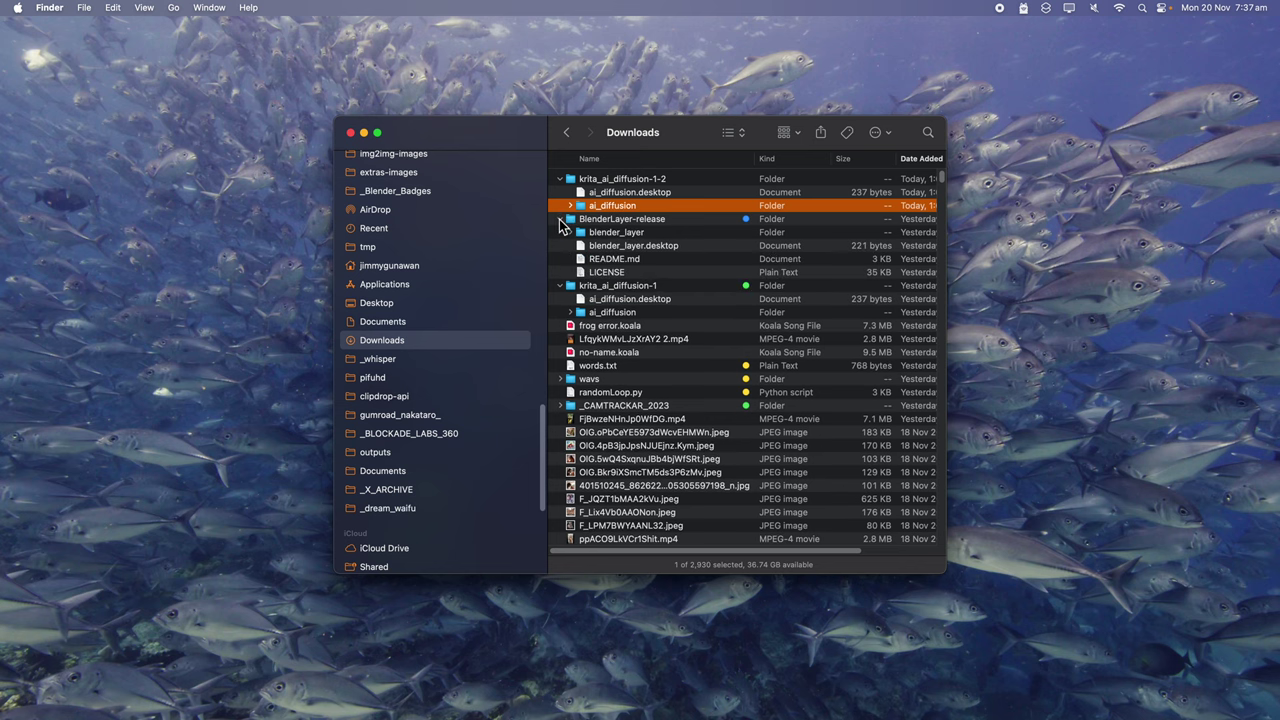
pyautogui.click(560, 219)
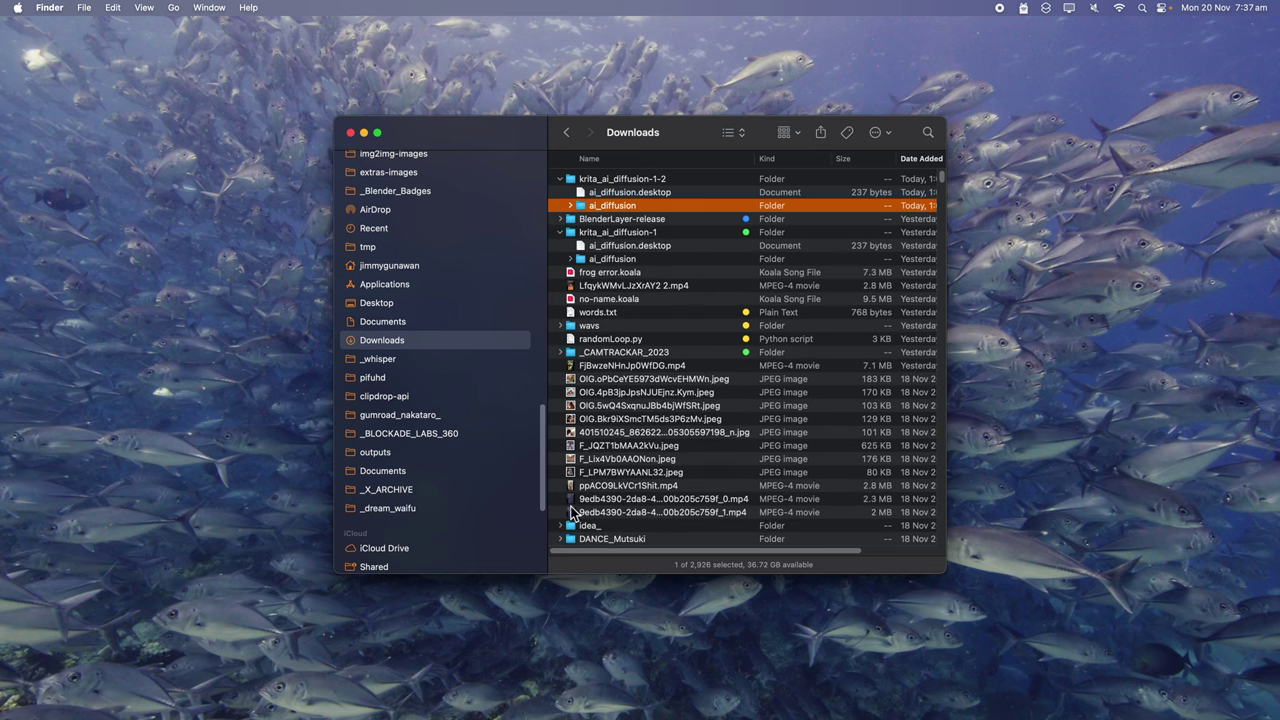
# Step: Go to the Application Support folder from the Finder favourites
pyautogui.scroll(15, 470, 390)
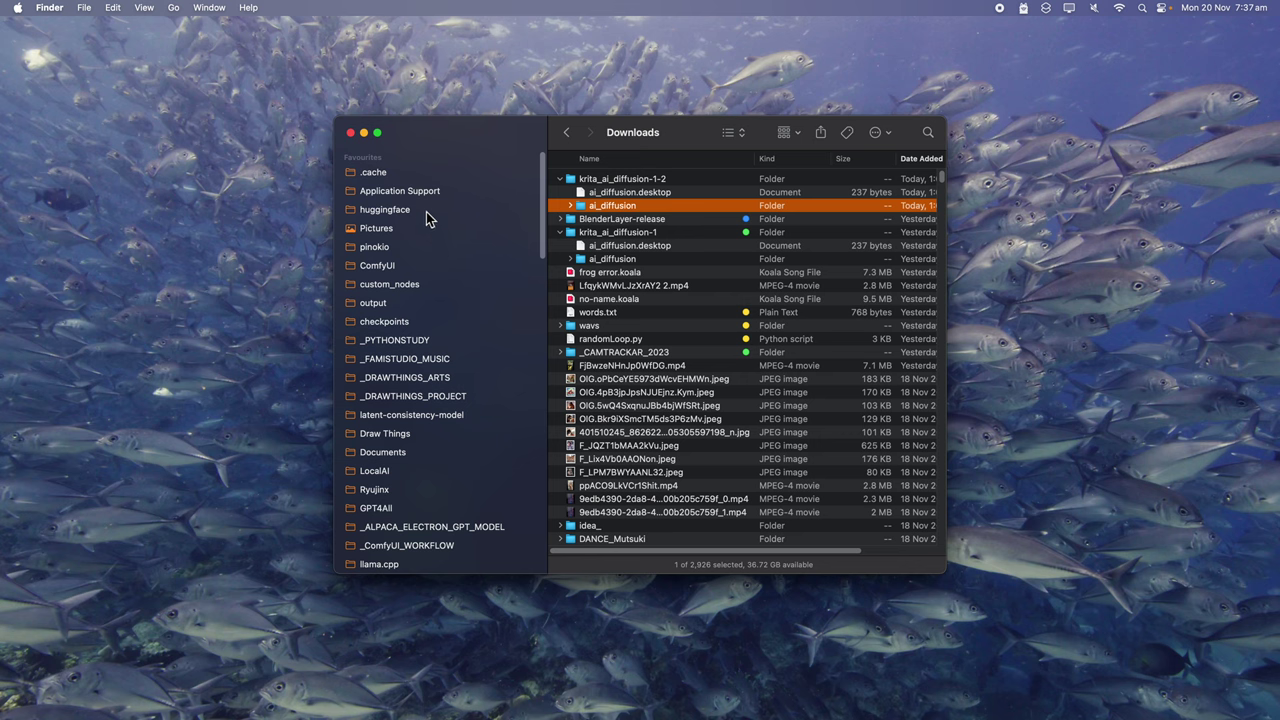
pyautogui.click(430, 196)
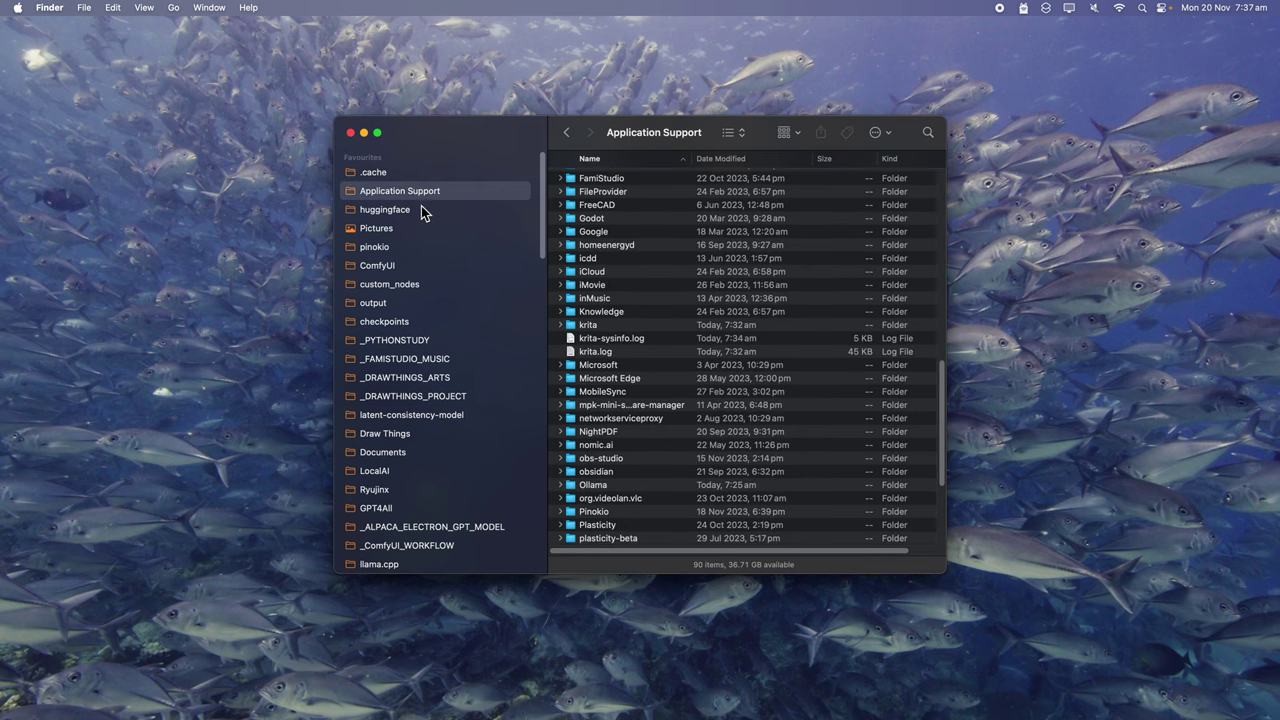
pyautogui.click(177, 8)
pyautogui.click(222, 288)
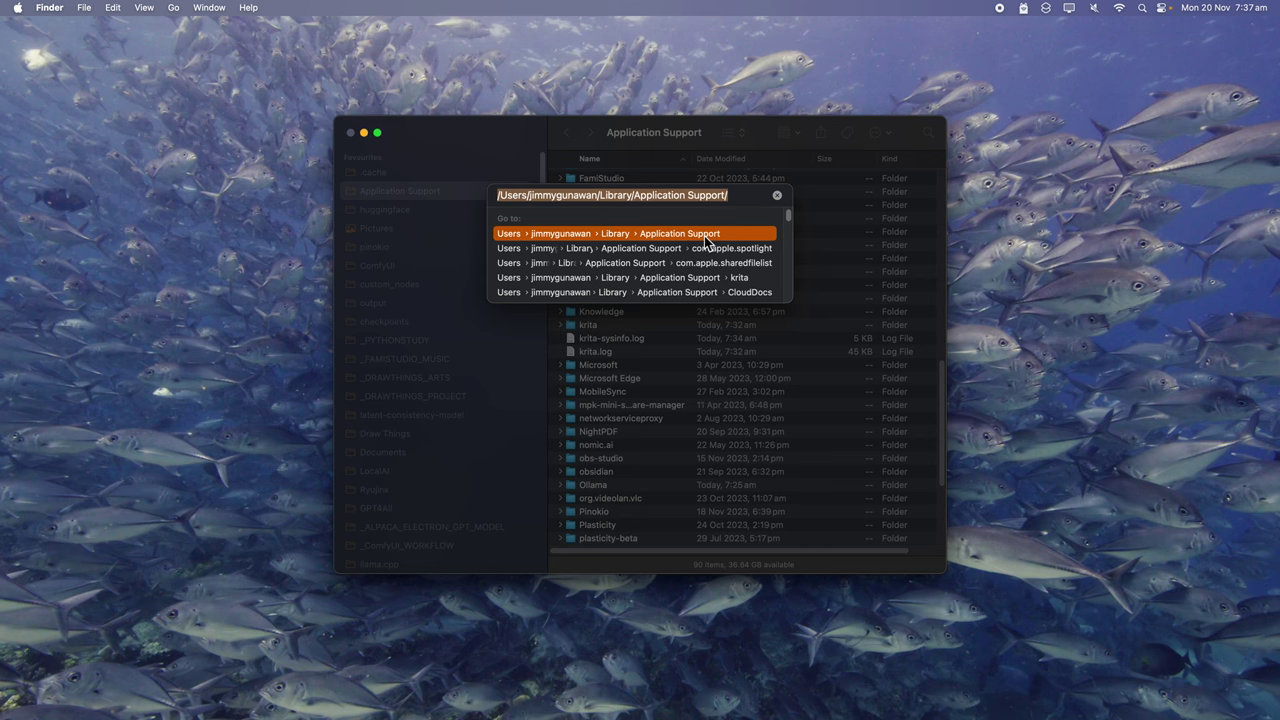
pyautogui.moveTo(518, 139); pyautogui.dragTo(504, 137)
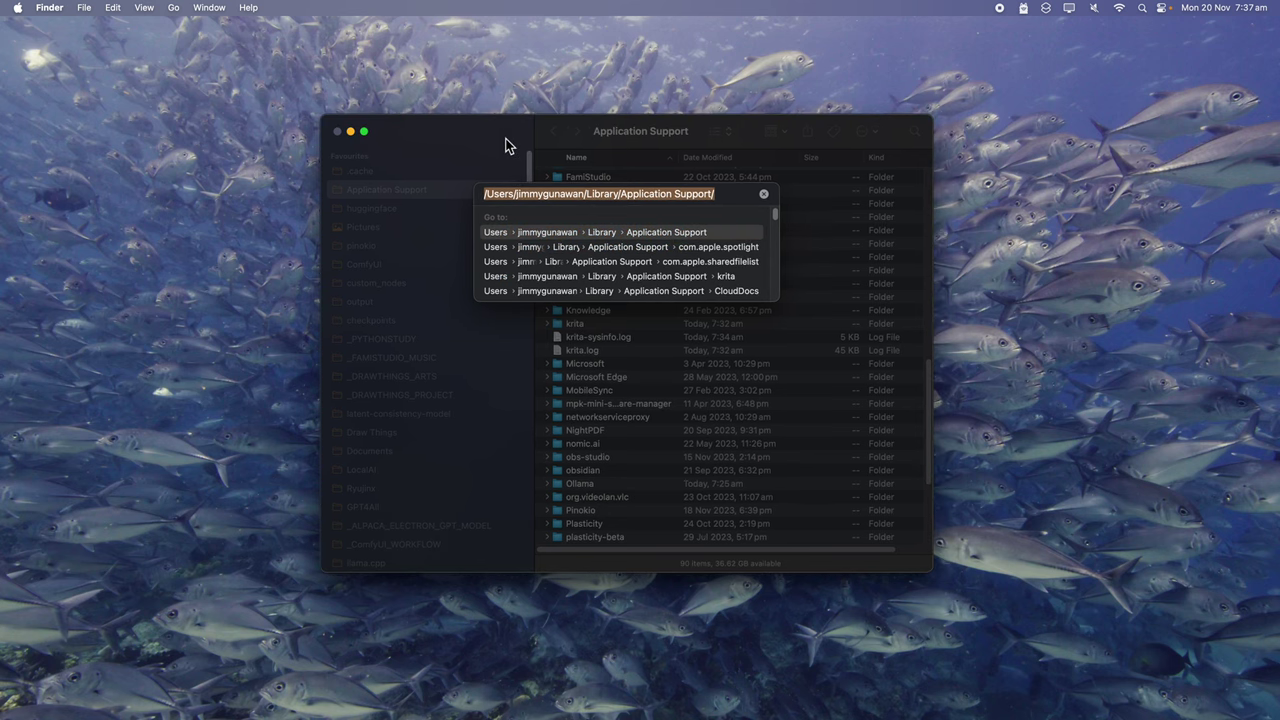
pyautogui.click(764, 194)
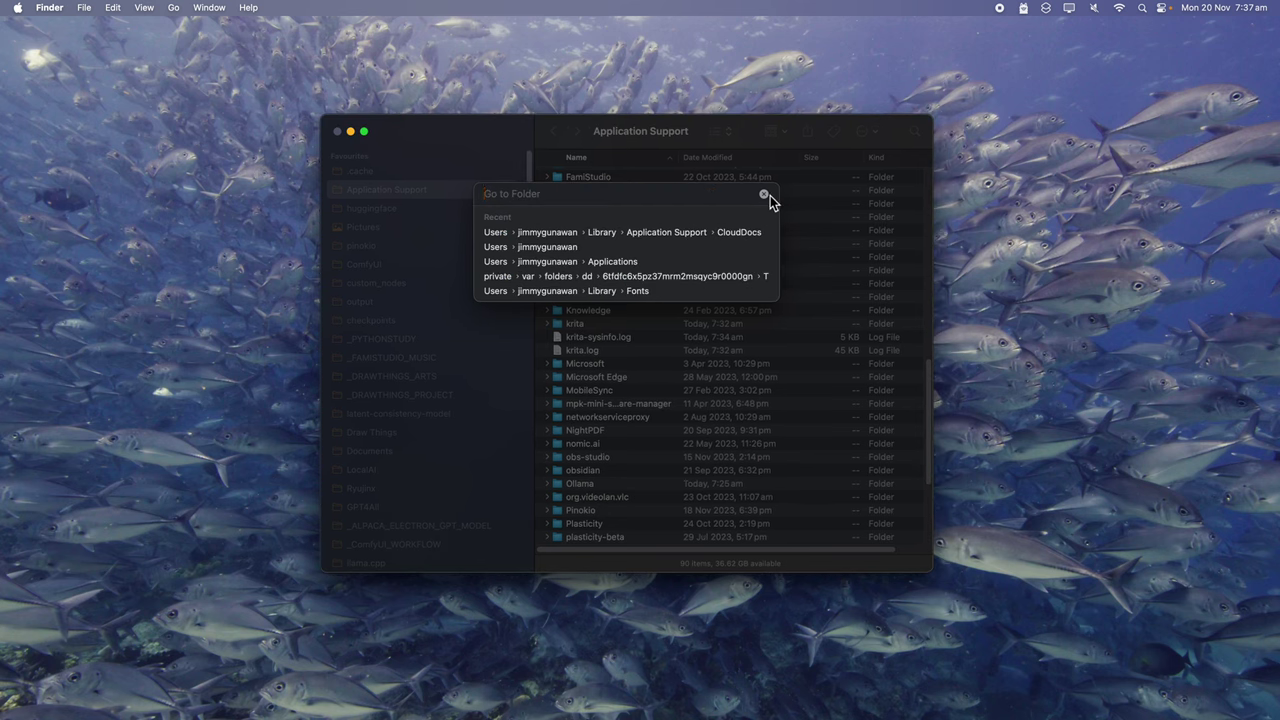
pyautogui.click(764, 194)
# Step: Enlarge the Finder window and open the krita folder inside Application Support
pyautogui.moveTo(932, 572); pyautogui.dragTo(960, 665)
pyautogui.click(645, 325)
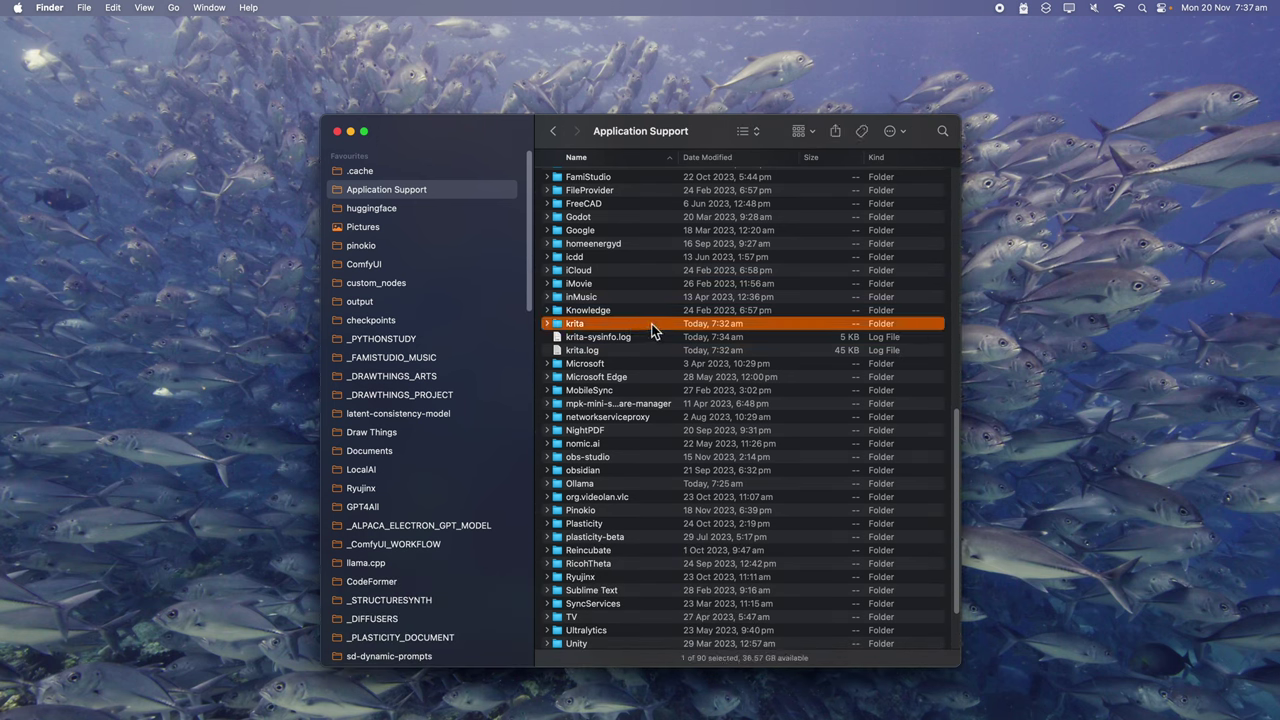
pyautogui.doubleClick(651, 330)
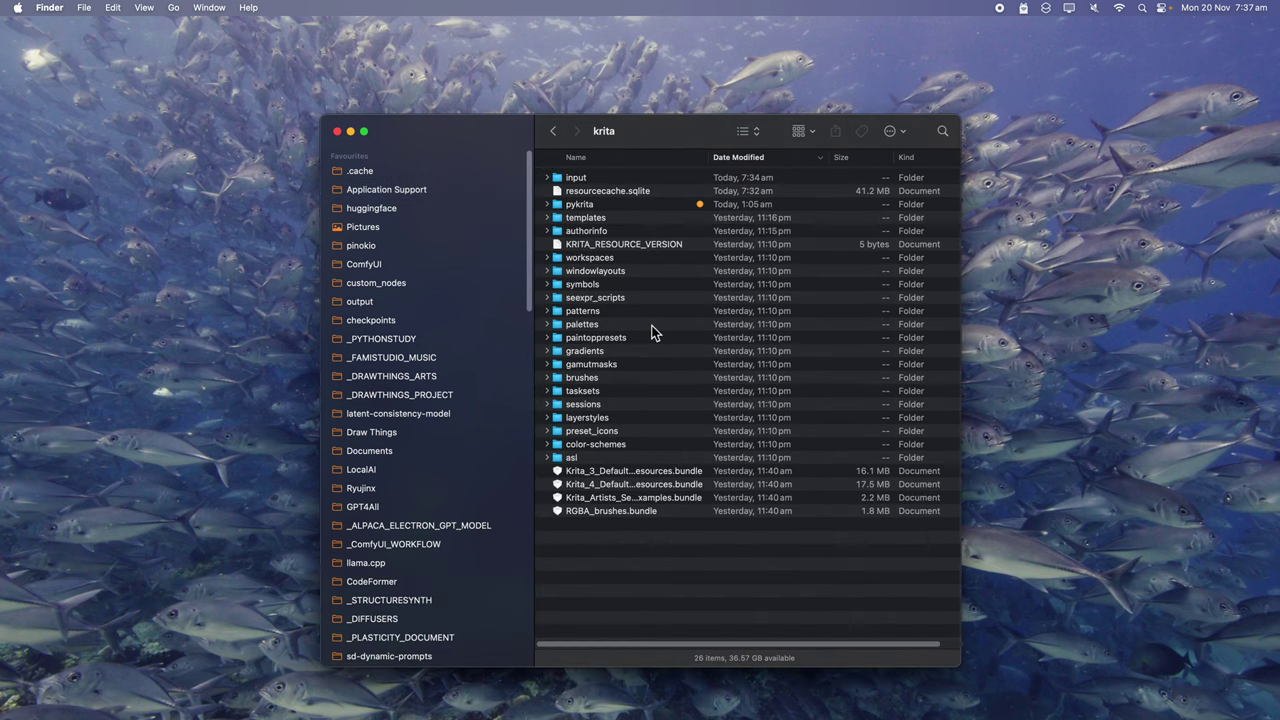
# Step: Open the pykrita folder and look over its ai_diffusion and blender_layer folders and their .desktop files
pyautogui.click(728, 158)
pyautogui.click(731, 160)
pyautogui.click(594, 209)
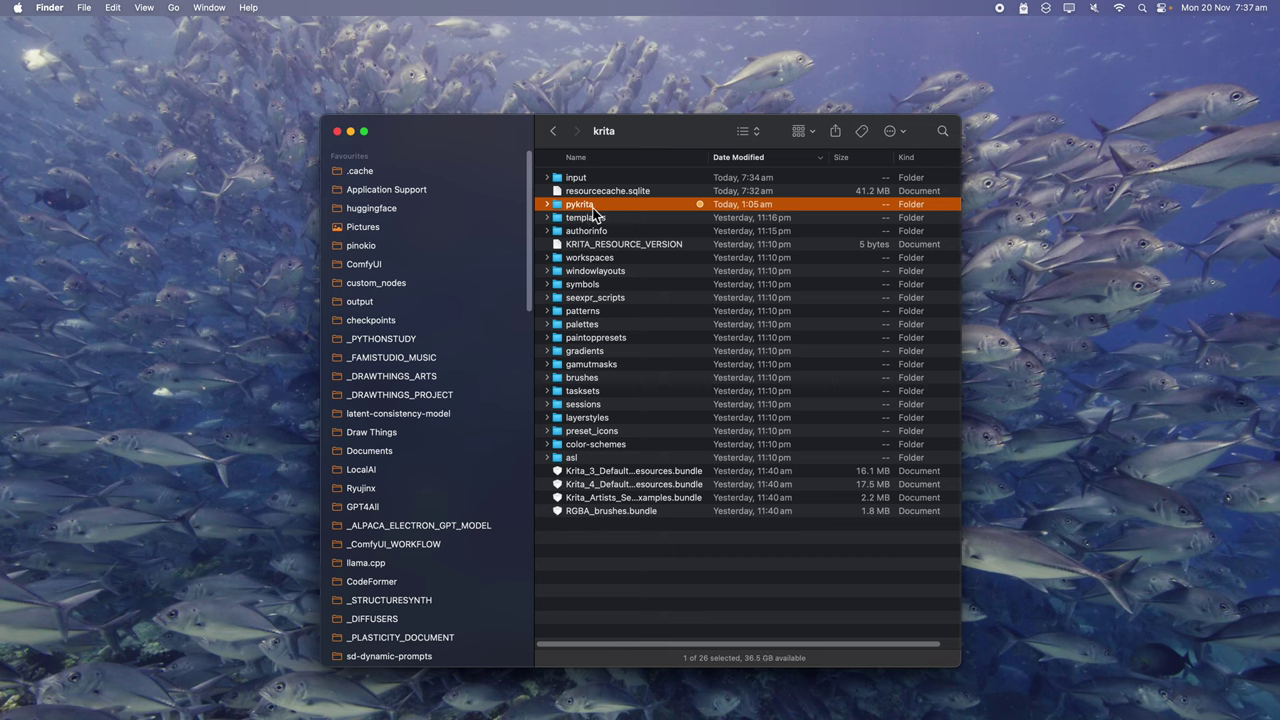
pyautogui.doubleClick(593, 209)
pyautogui.moveTo(674, 320); pyautogui.dragTo(578, 168)
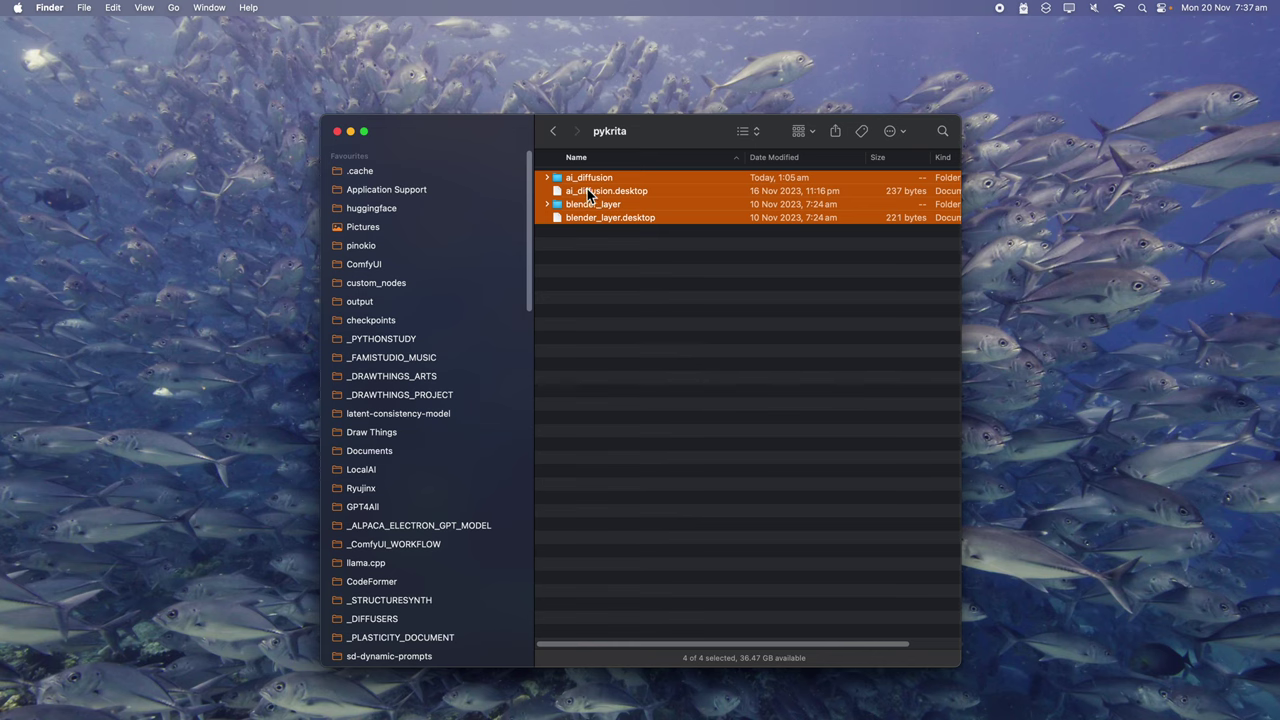
pyautogui.click(629, 267)
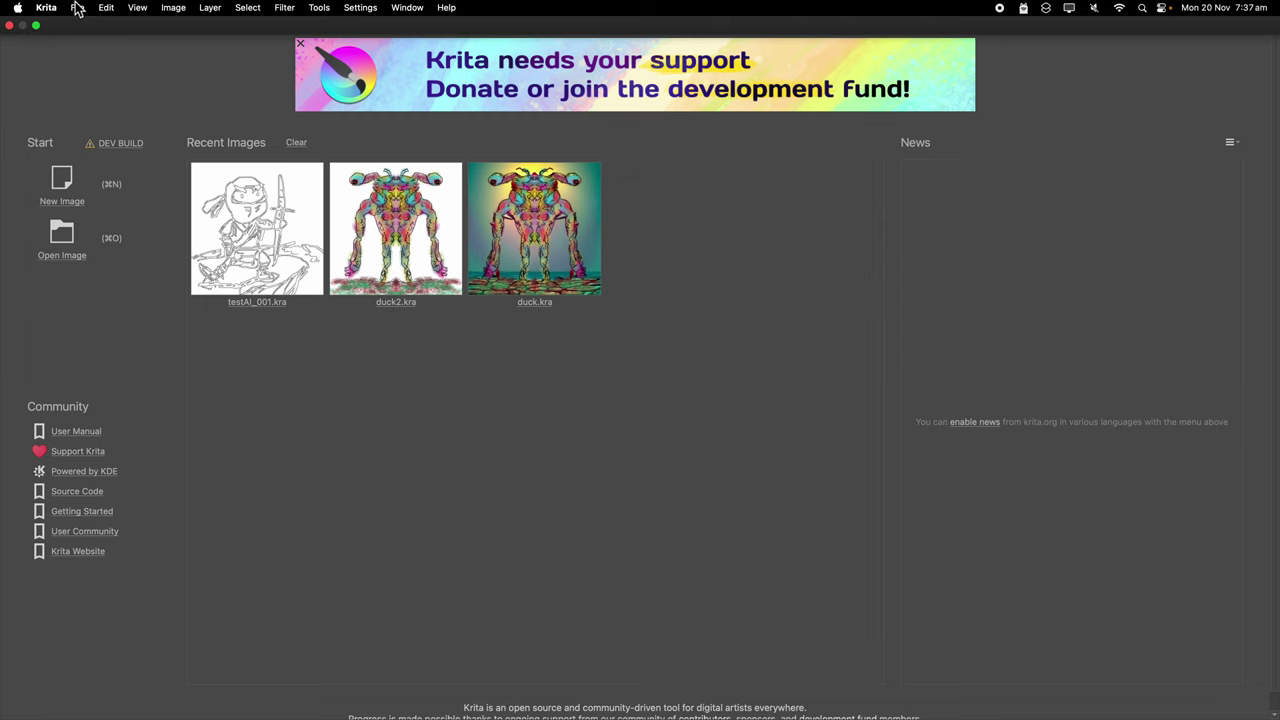
# Step: Switch to Krita, view the AI Image Diffusion entry in the Python Plugin Manager preferences, and leave the preferences without changes
pyautogui.click(58, 8)
pyautogui.click(63, 49)
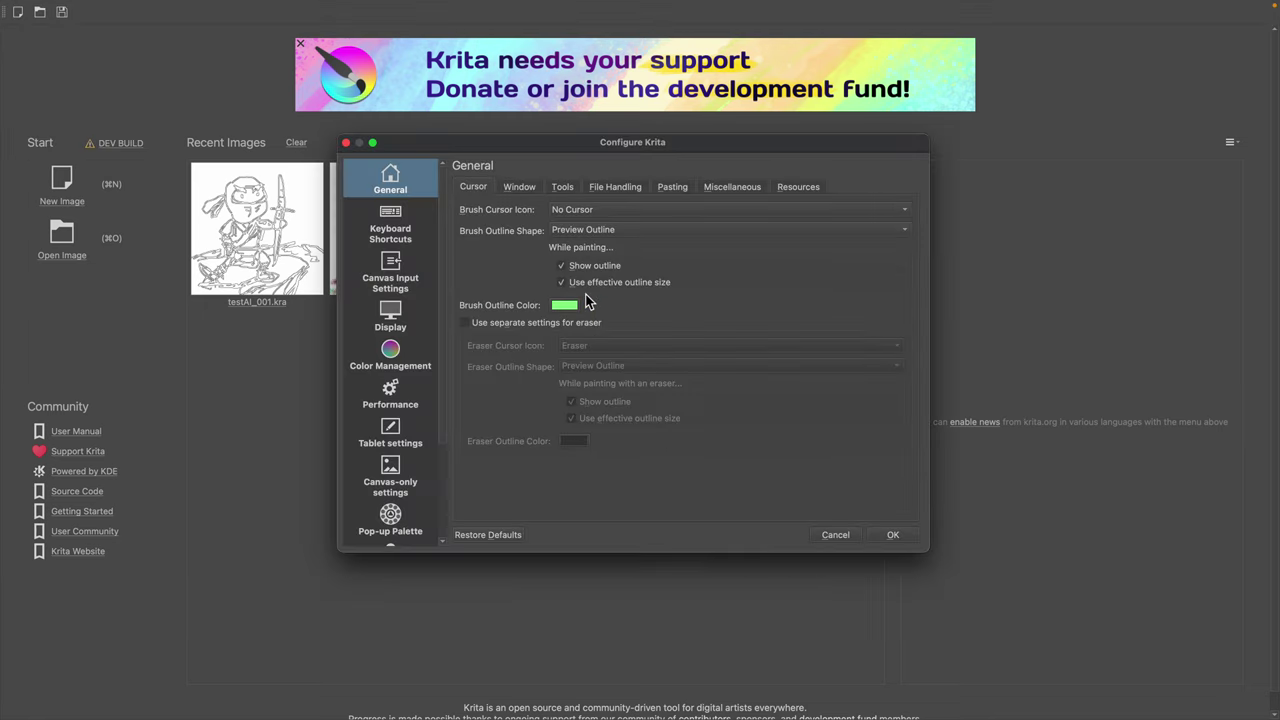
pyautogui.scroll(-3, 405, 422)
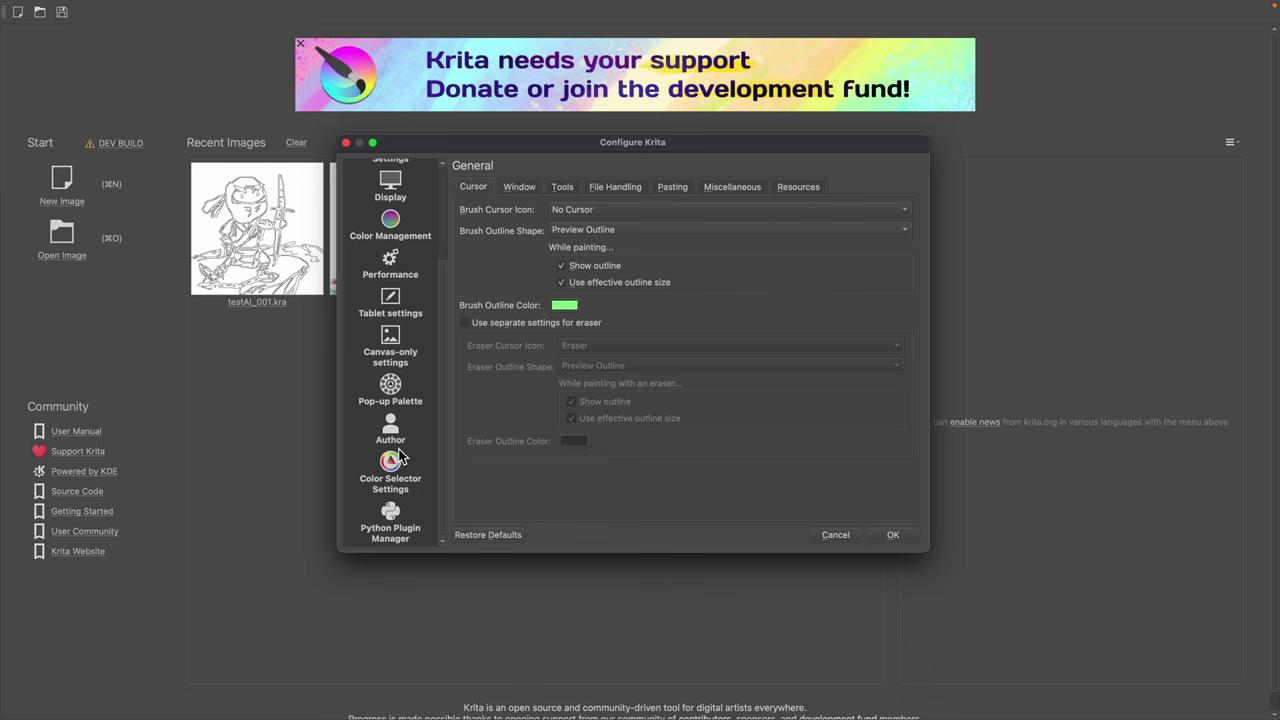
pyautogui.click(400, 522)
pyautogui.click(512, 217)
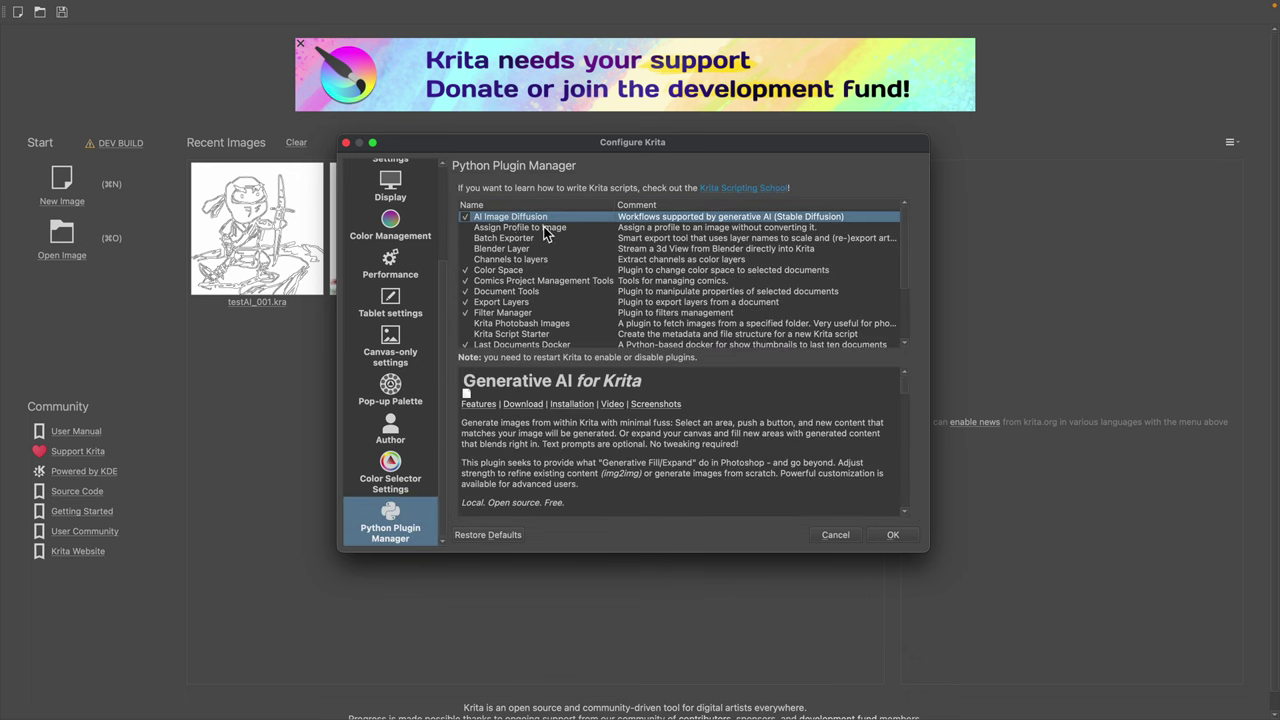
pyautogui.click(836, 536)
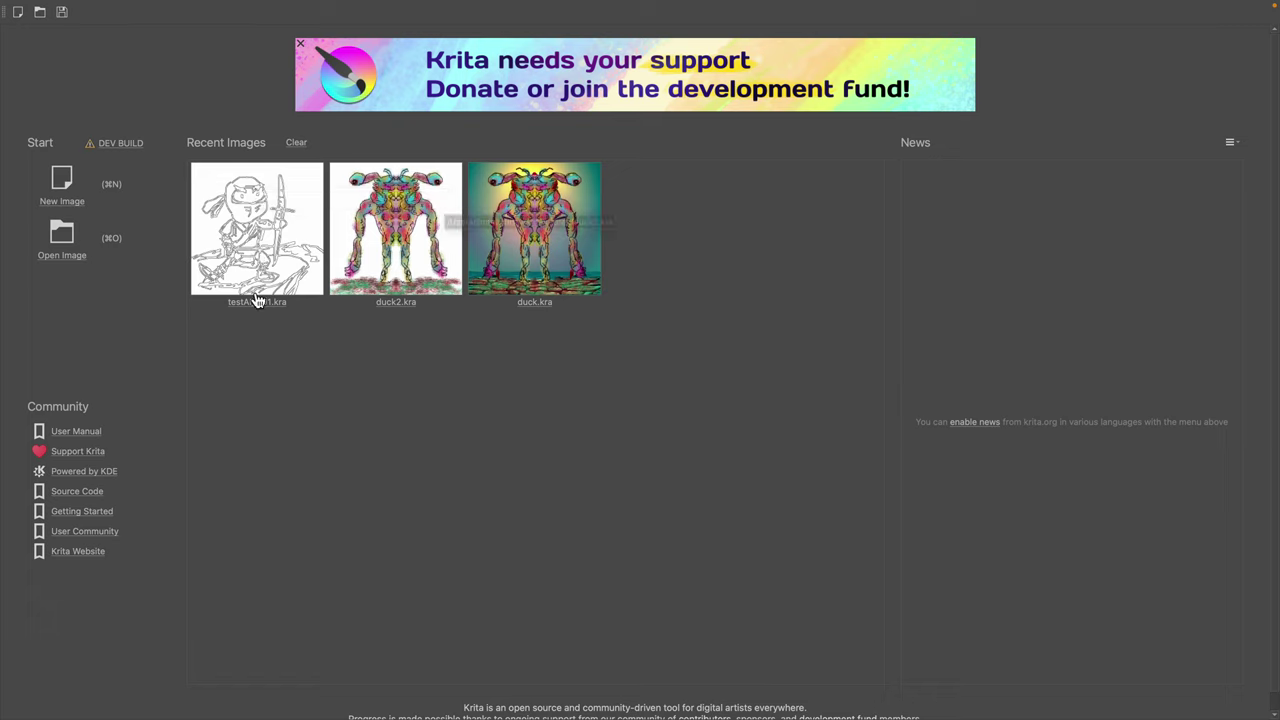
# Step: Create a new custom document of 512 by 512 pixels at 72 pixels/inch, keeping the default color and content settings
pyautogui.click(62, 184)
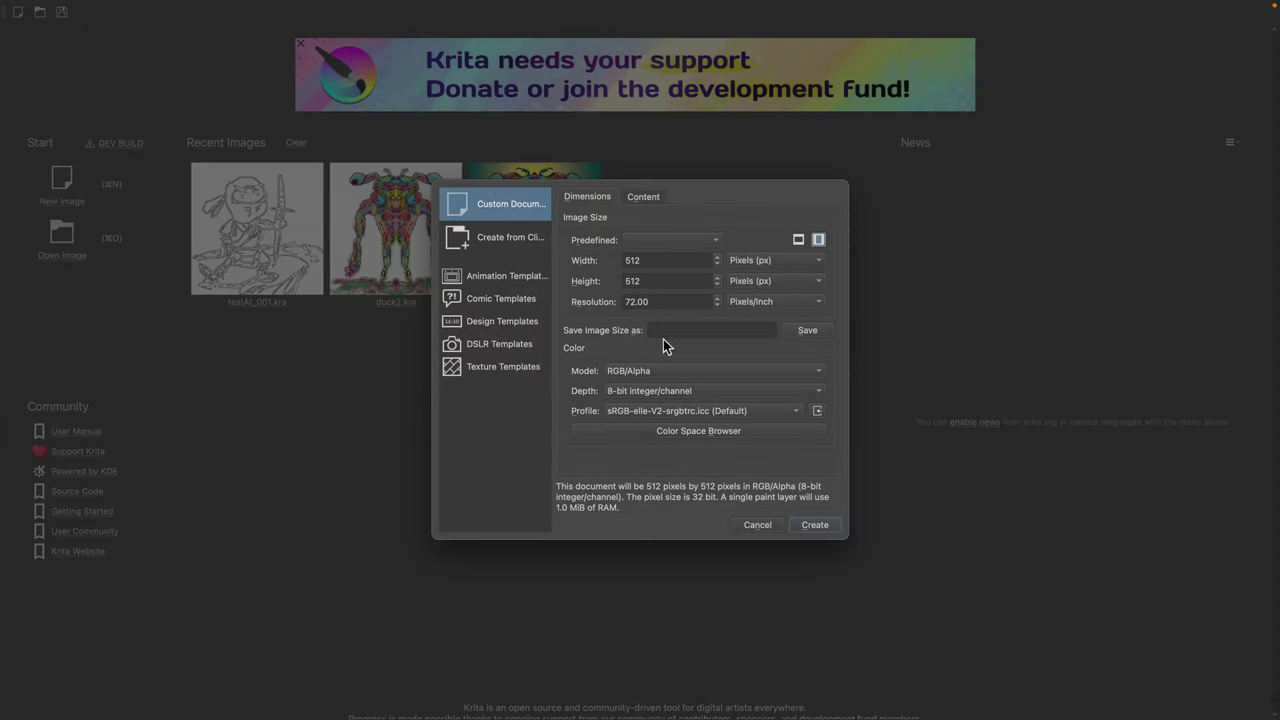
pyautogui.click(625, 196)
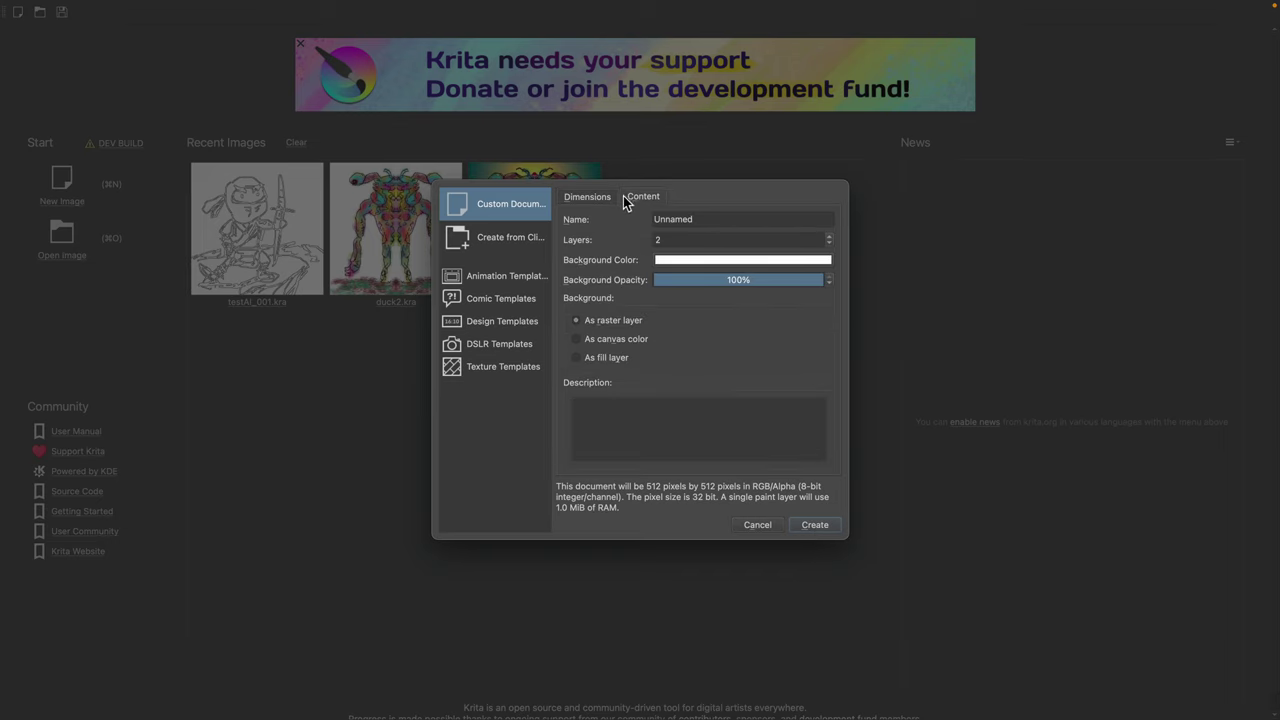
pyautogui.click(588, 197)
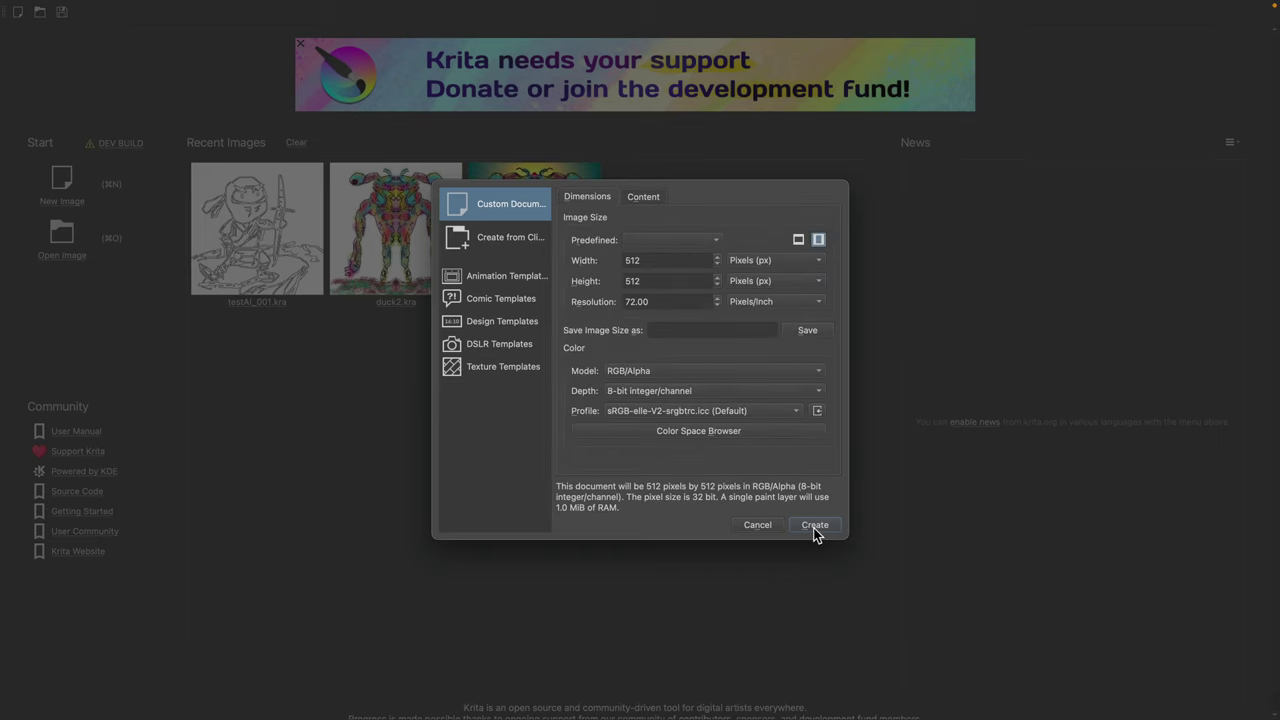
pyautogui.click(815, 524)
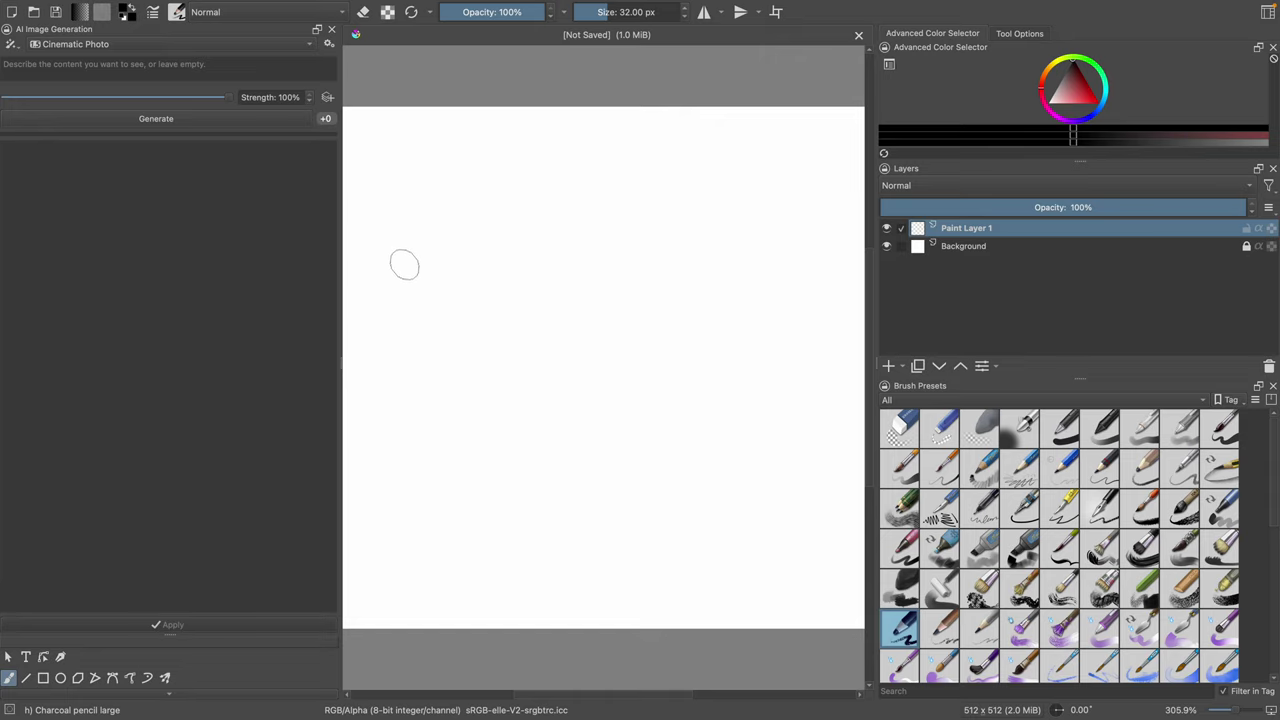
# Step: Narrow the AI Image Generation docker and check its entry in the list of available dockers
pyautogui.moveTo(343, 226)
pyautogui.mouseDown()
pyautogui.moveTo(291, 226)
pyautogui.moveTo(313, 226)
pyautogui.mouseUp()
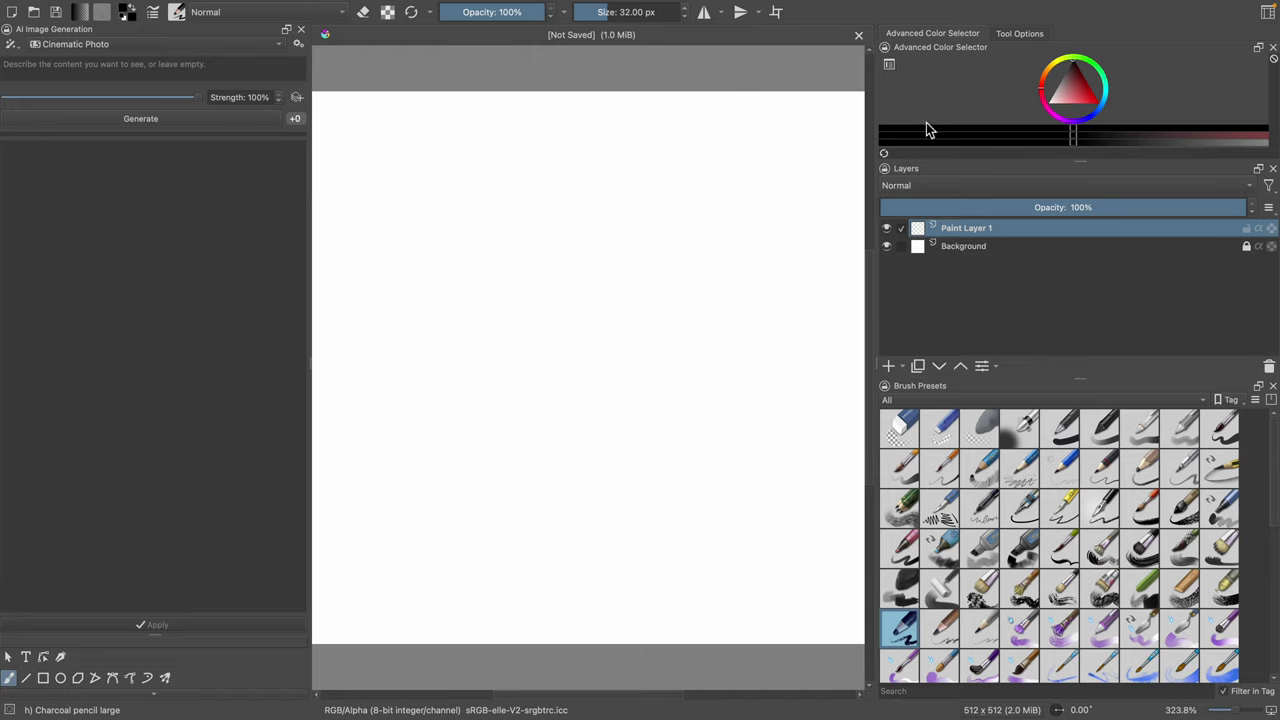
pyautogui.scroll(-1, 560, 141)
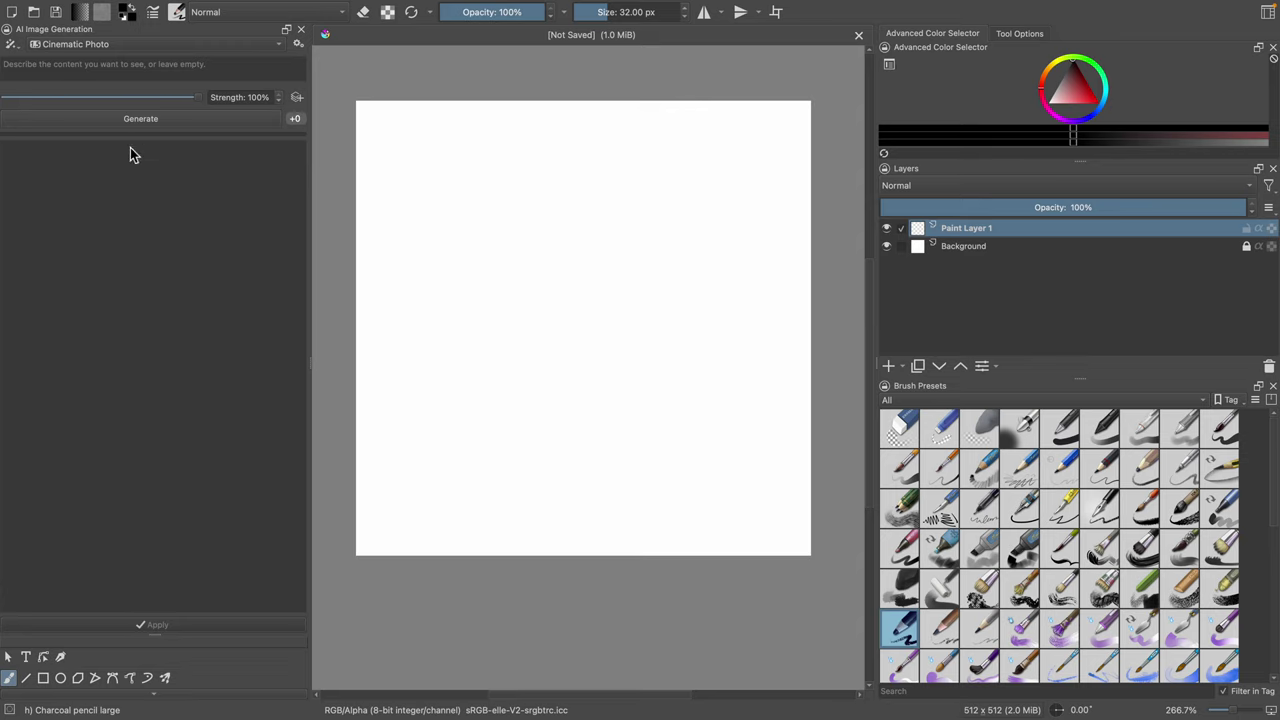
pyautogui.click(407, 7)
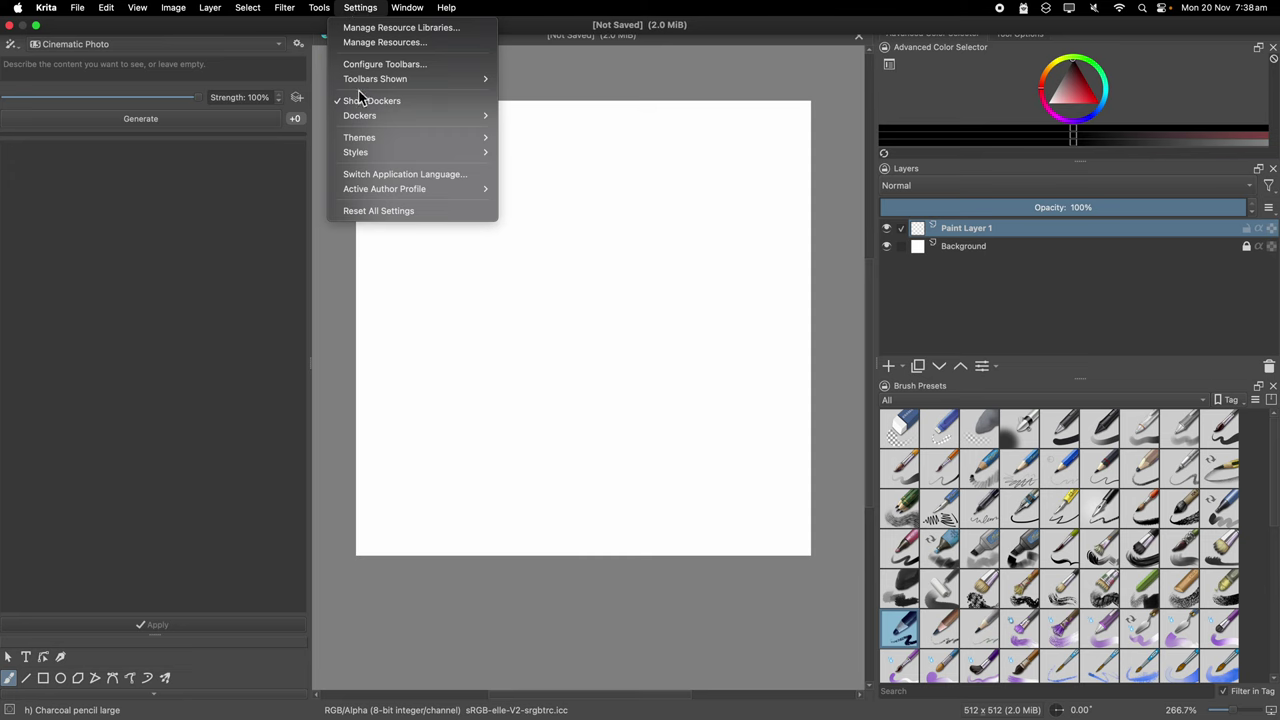
pyautogui.moveTo(376, 112)
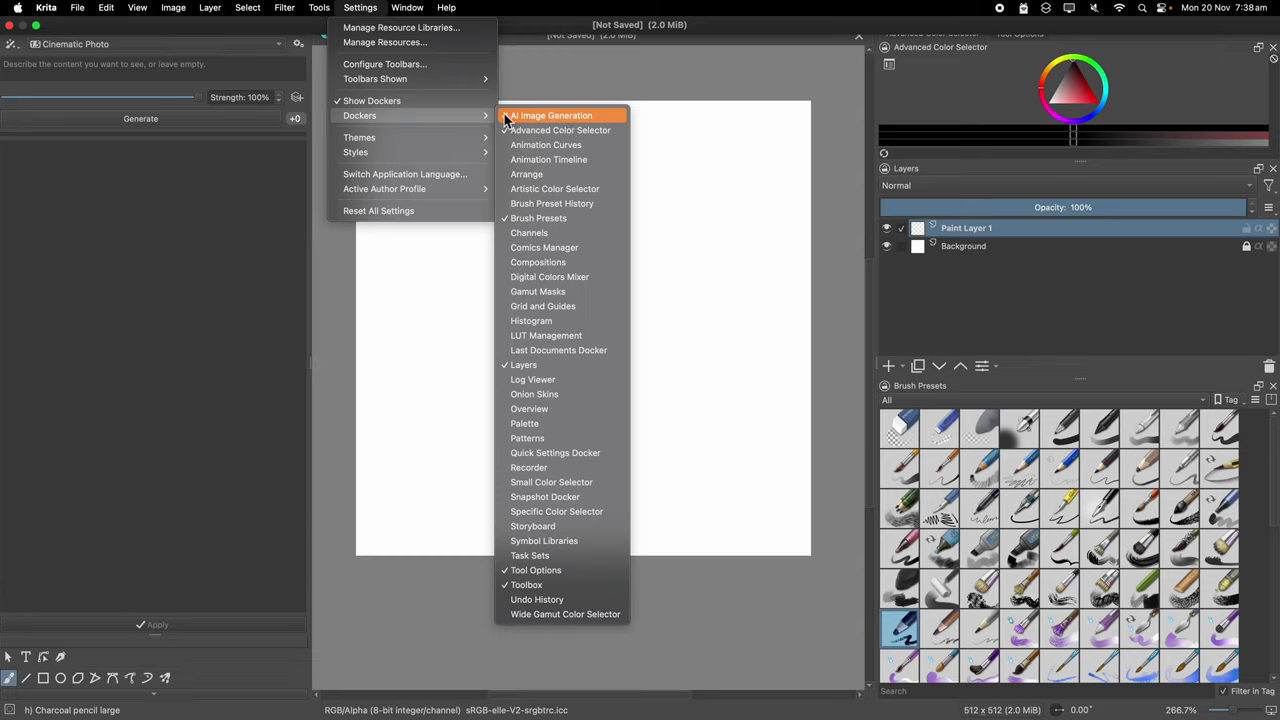
pyautogui.click(218, 195)
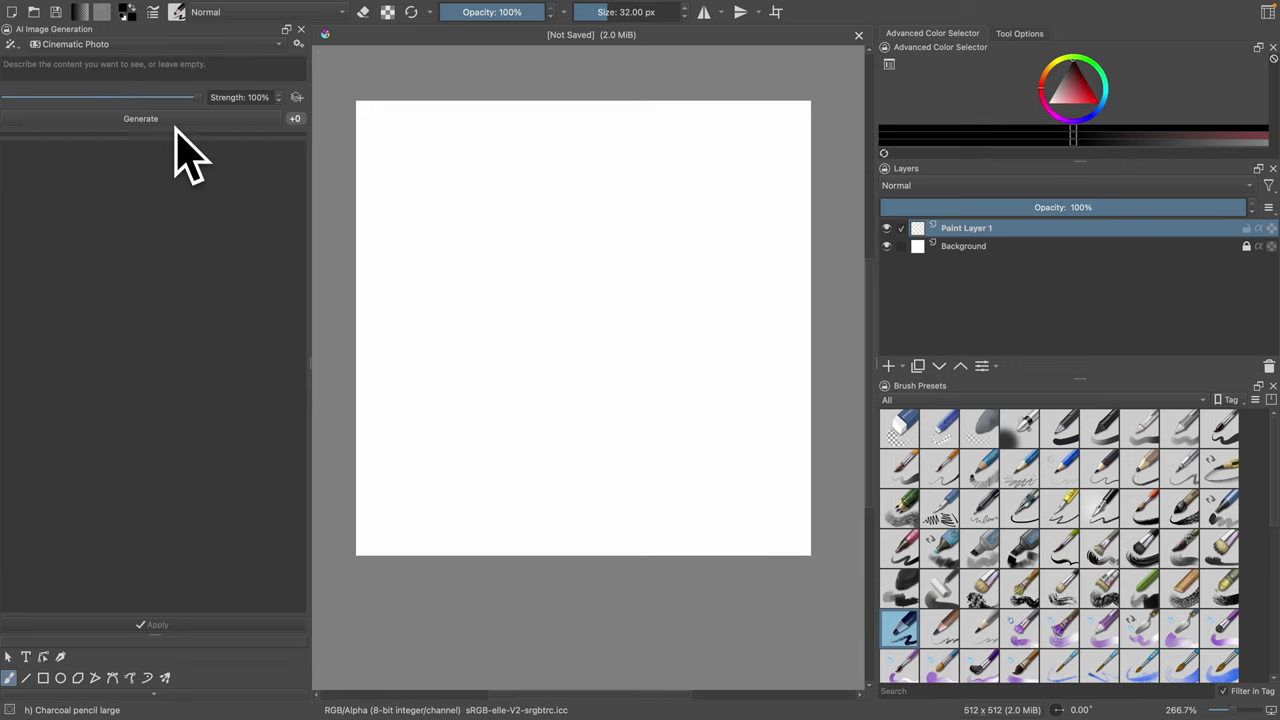
# Step: Open the Image Diffusion configuration and look through the available style presets, keeping Cinematic Photo
pyautogui.click(298, 47)
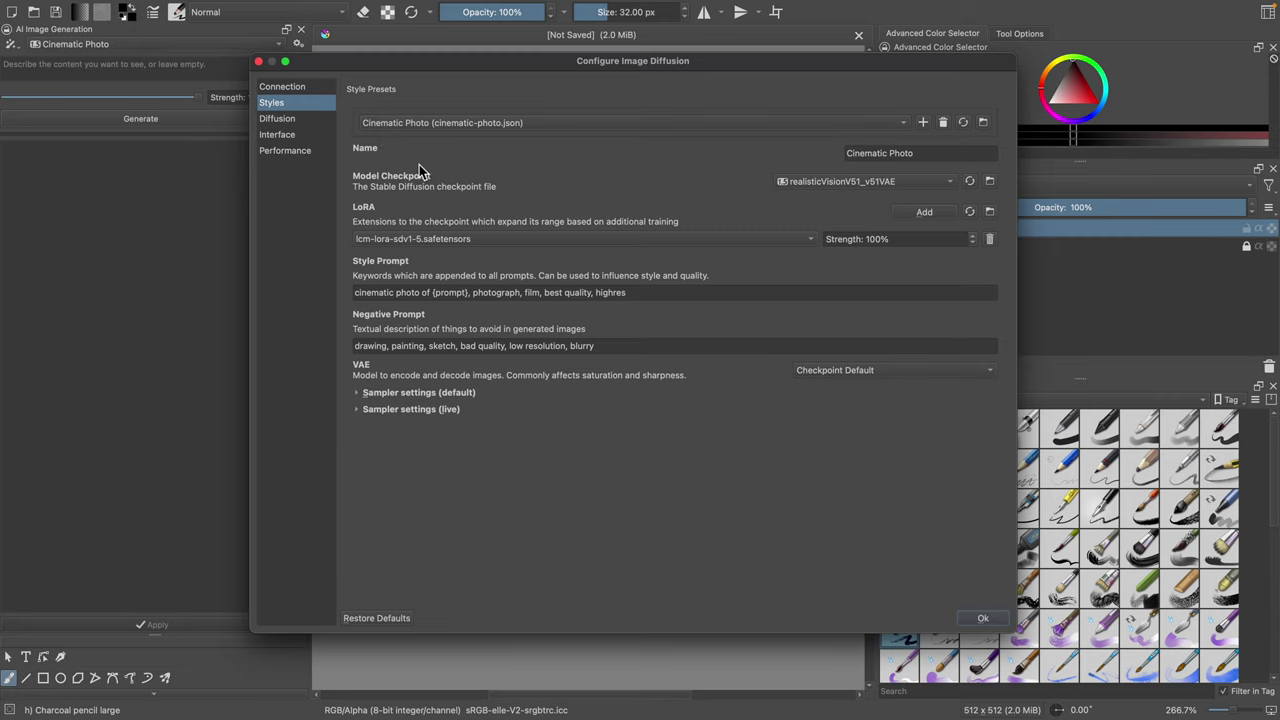
pyautogui.click(258, 61)
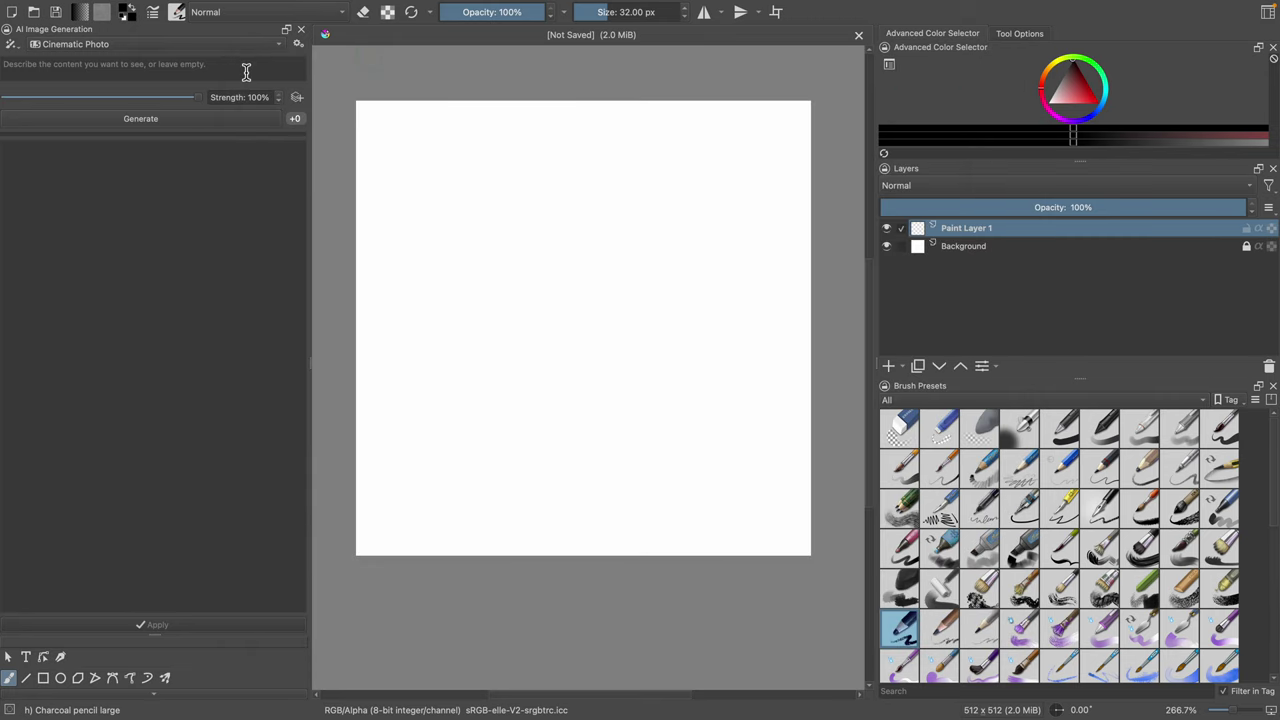
pyautogui.click(298, 45)
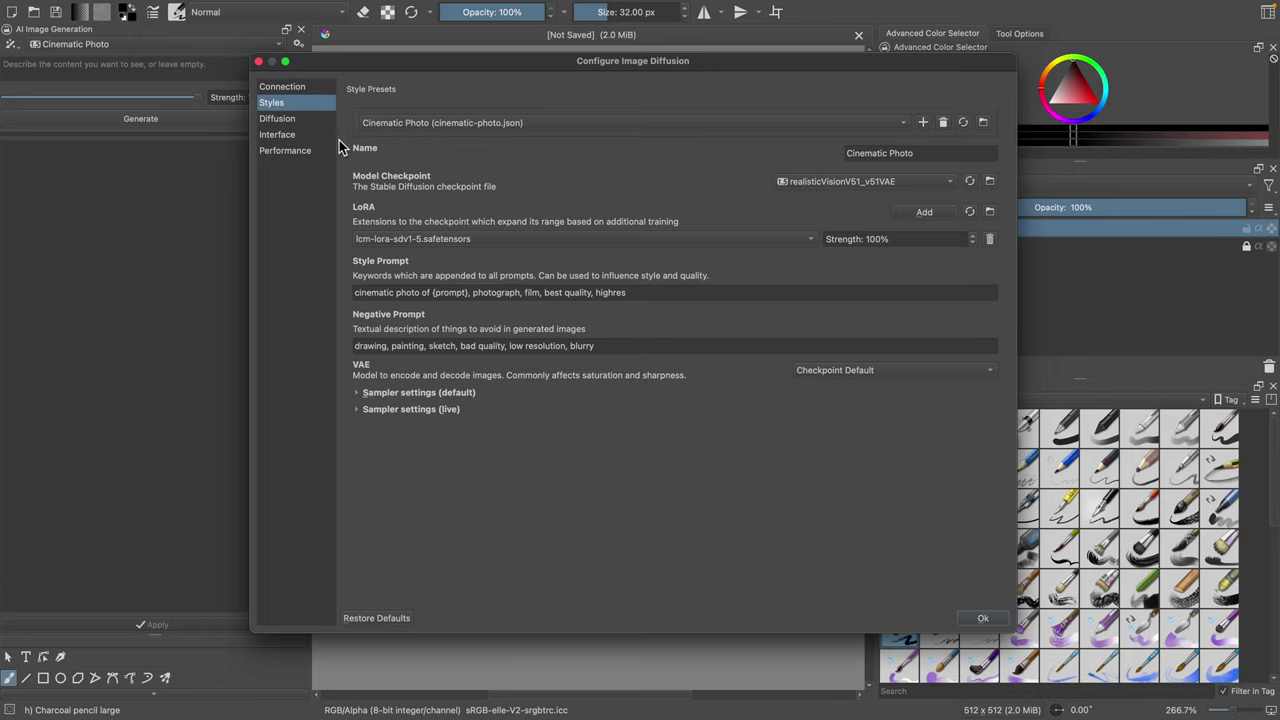
pyautogui.click(405, 123)
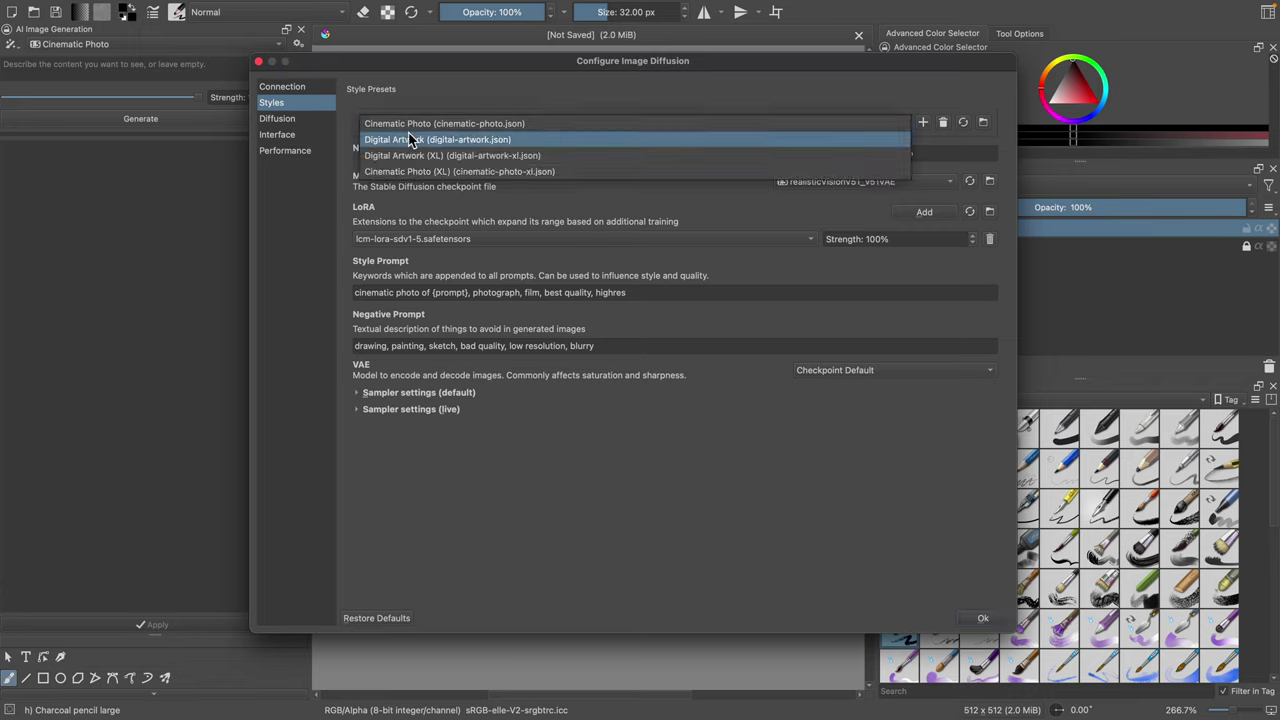
pyautogui.click(604, 127)
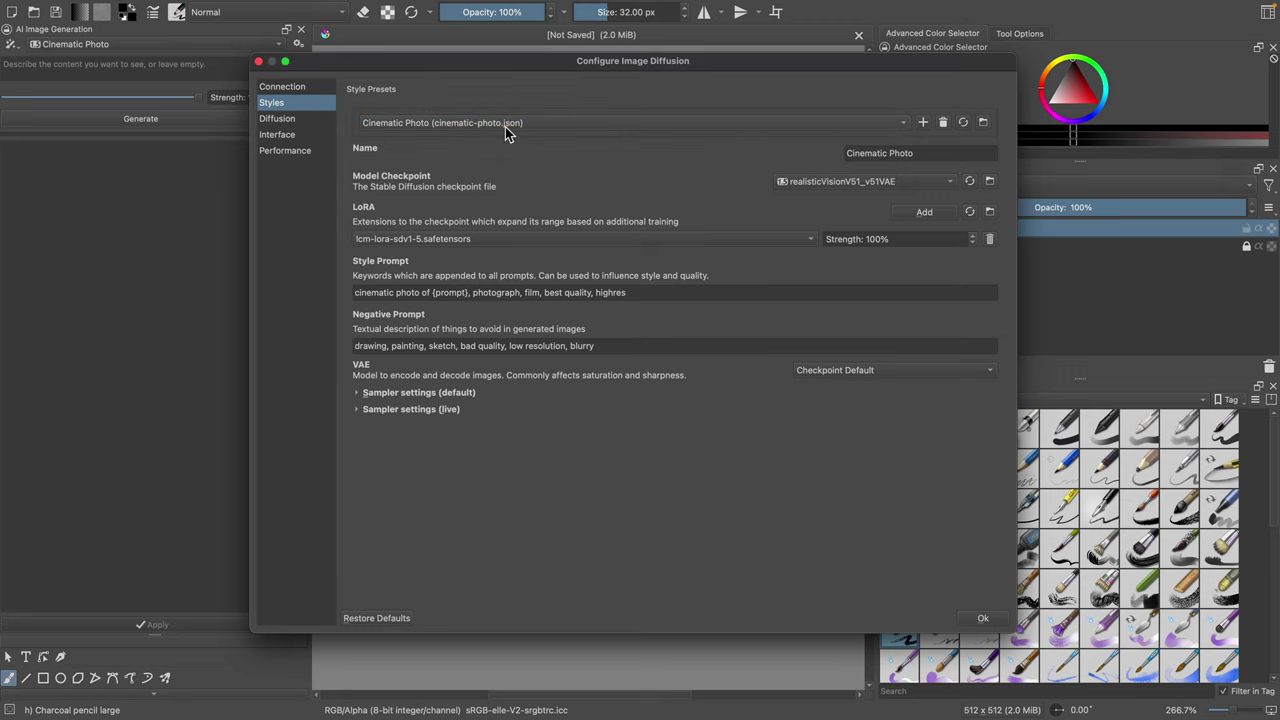
pyautogui.click(487, 132)
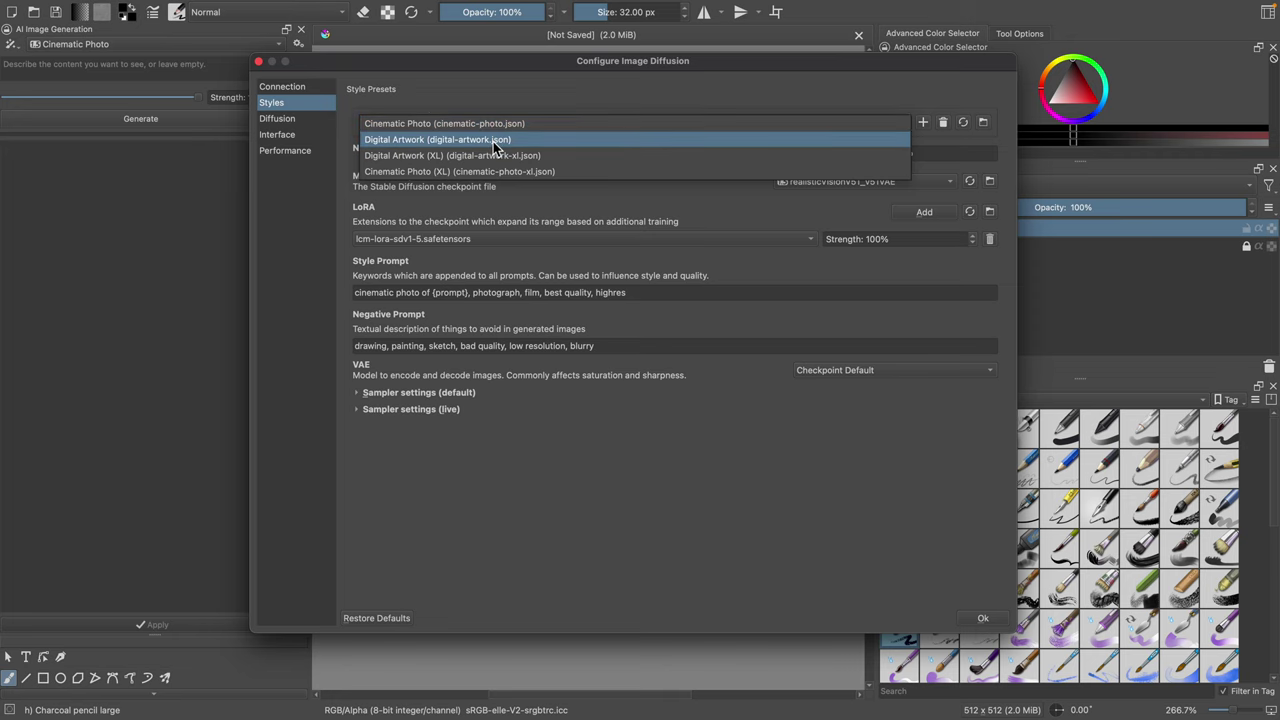
pyautogui.click(707, 65)
# Step: Reposition and narrow the Configure Image Diffusion dialog, and show its Diffusion settings
pyautogui.moveTo(707, 65); pyautogui.dragTo(705, 75)
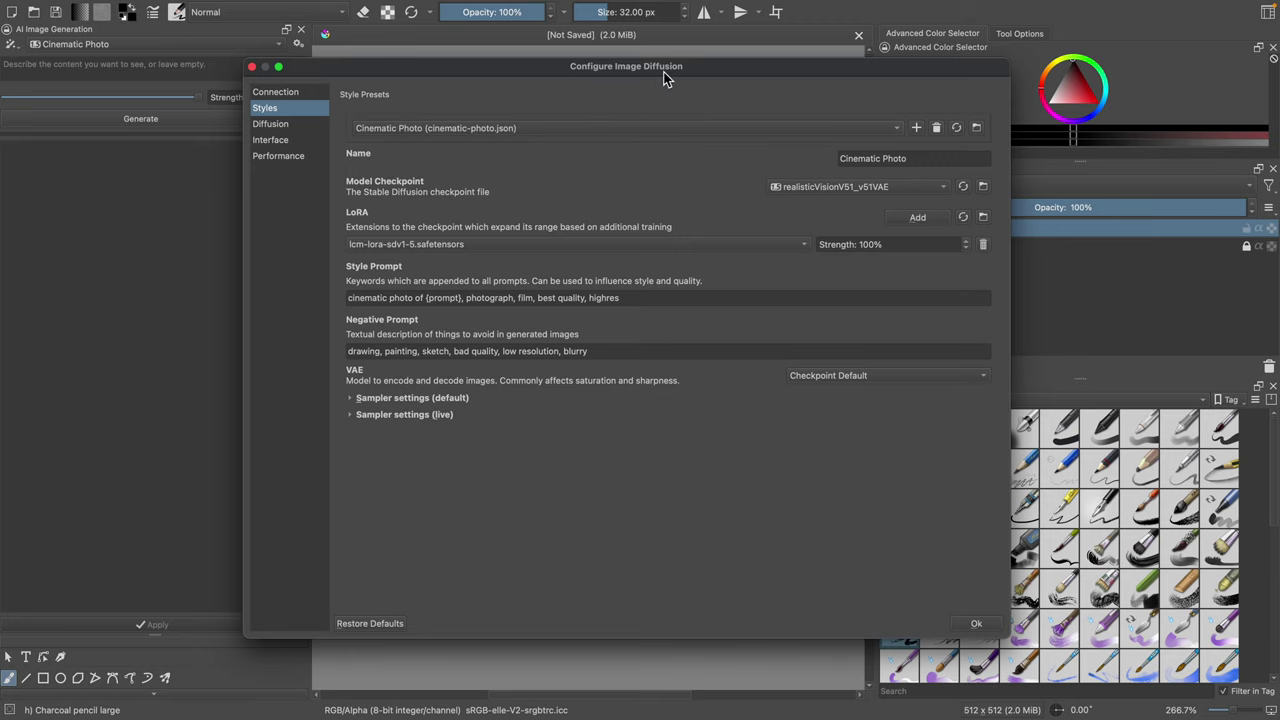
pyautogui.moveTo(664, 72); pyautogui.dragTo(655, 73)
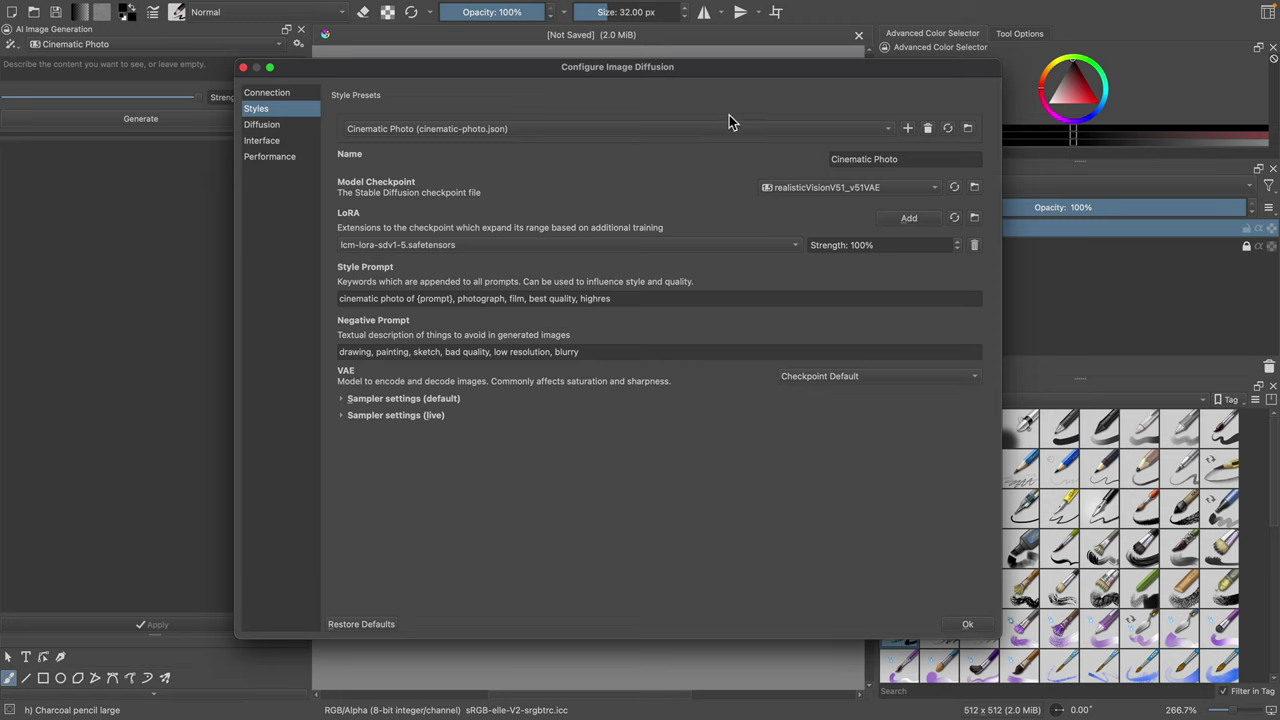
pyautogui.moveTo(1005, 68); pyautogui.dragTo(889, 81)
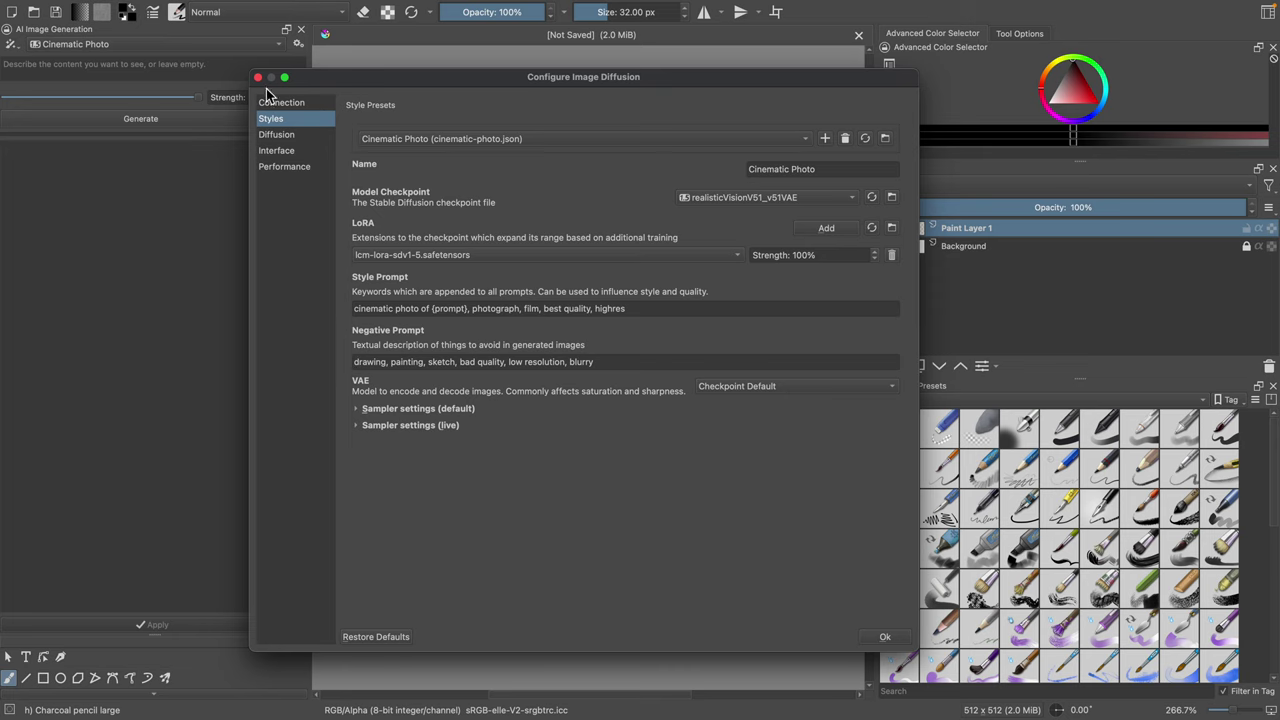
pyautogui.moveTo(252, 71); pyautogui.dragTo(274, 62)
pyautogui.click(304, 126)
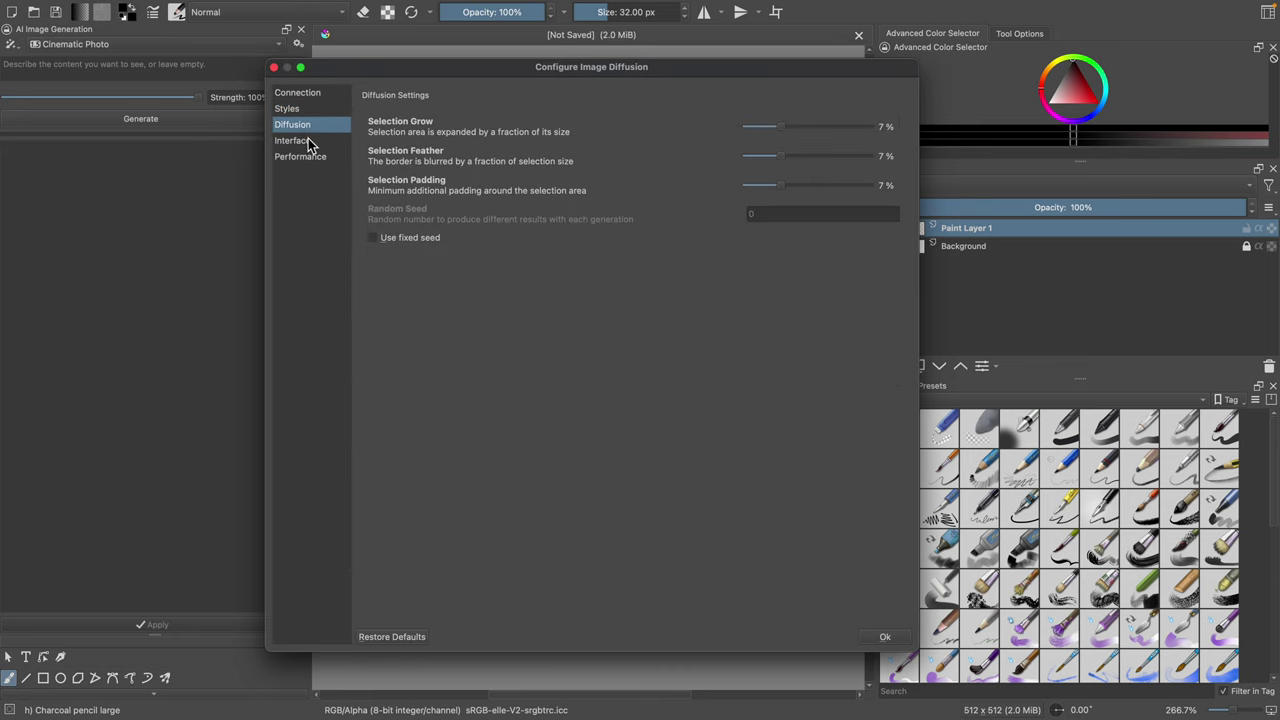
# Step: Look through the Interface, Performance, Diffusion and Styles settings of Image Diffusion, then close the configuration
pyautogui.click(309, 141)
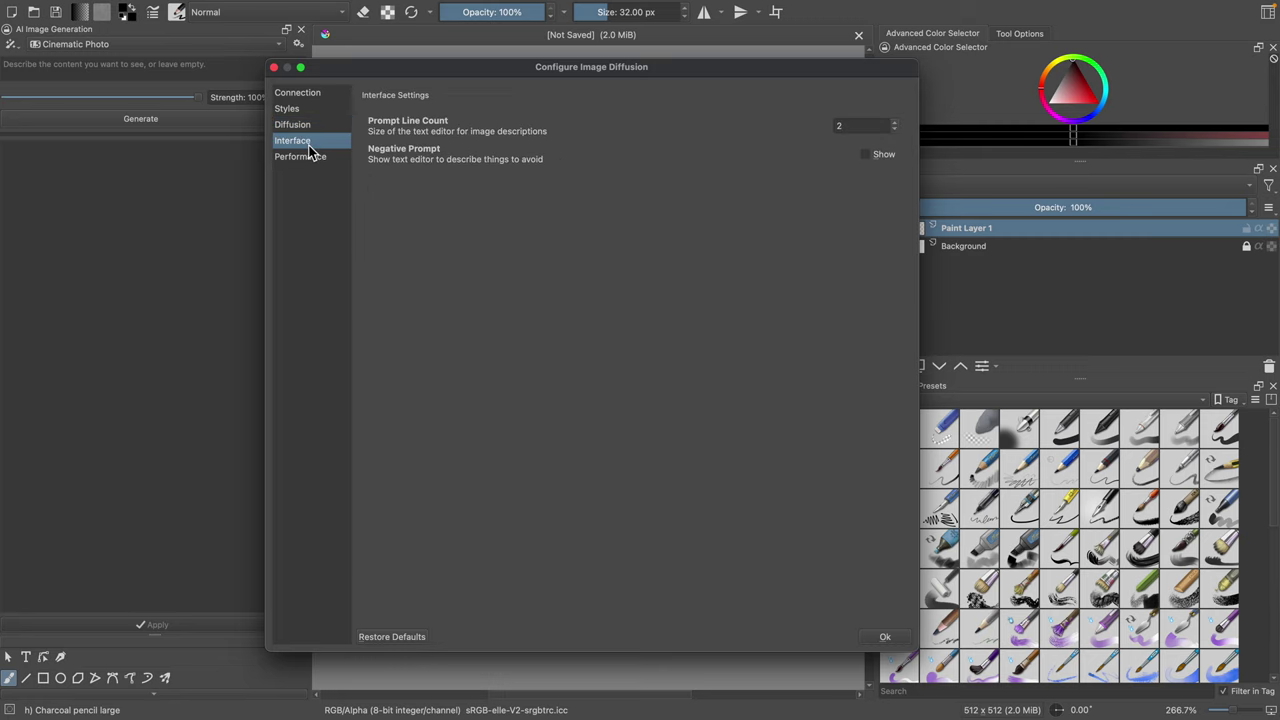
pyautogui.click(311, 158)
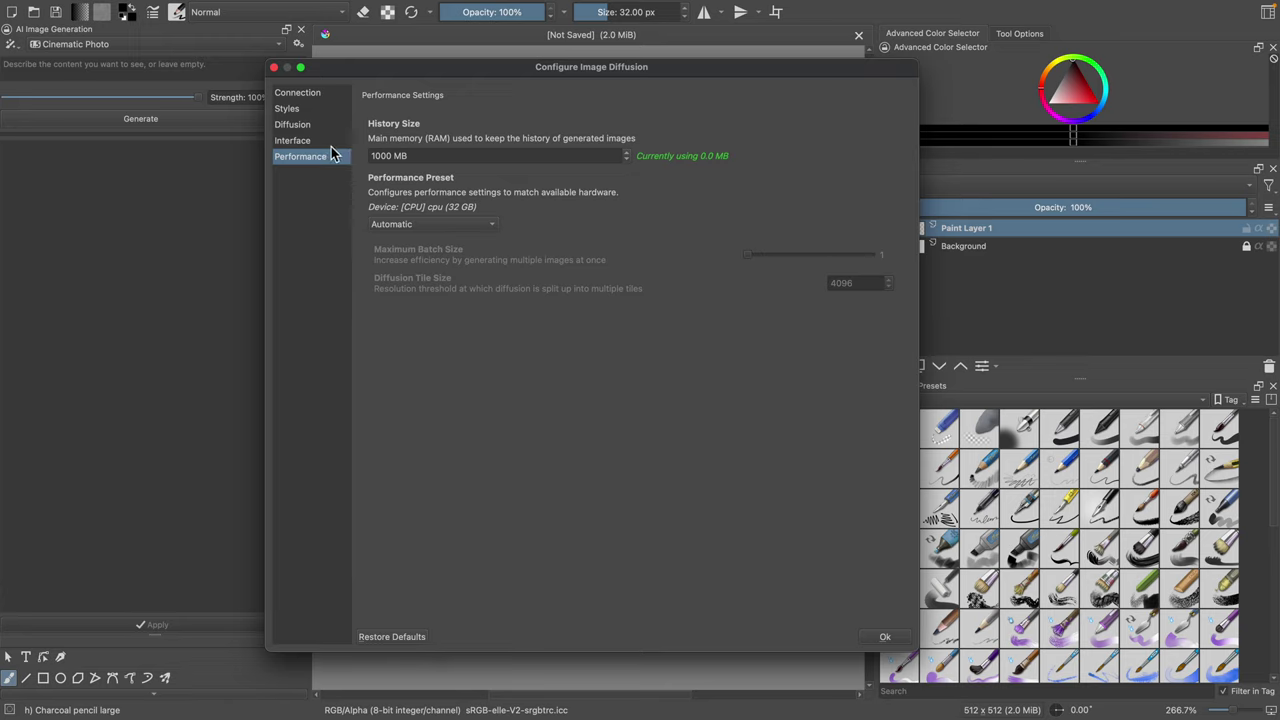
pyautogui.click(331, 140)
pyautogui.click(330, 126)
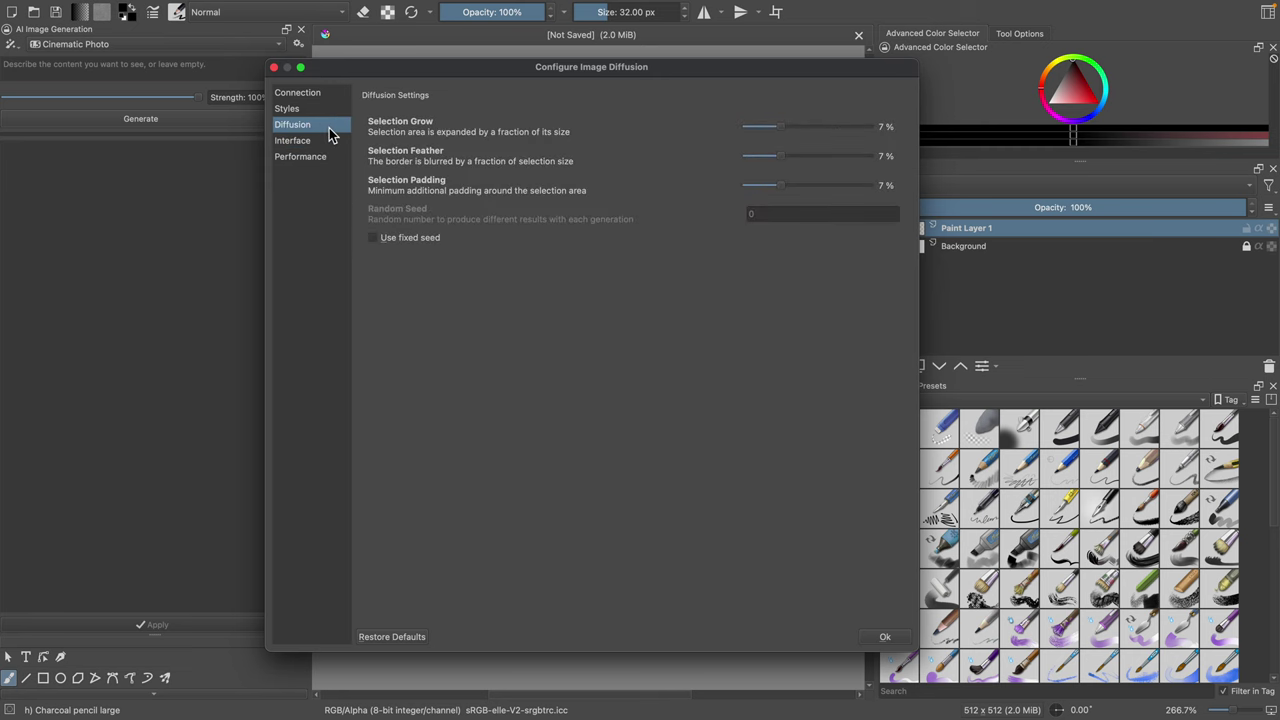
pyautogui.click(330, 110)
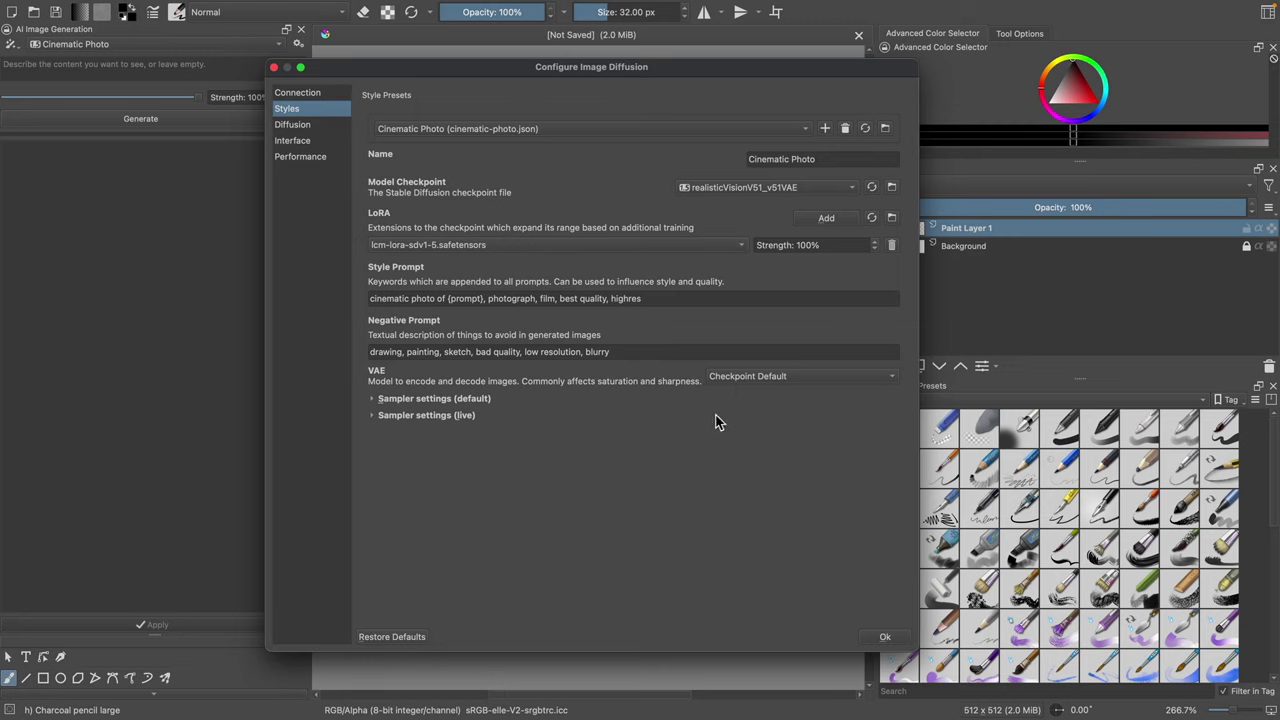
pyautogui.click(885, 638)
# Step: Set the brush size to 13.10 px
pyautogui.moveTo(546, 221); pyautogui.dragTo(543, 271)
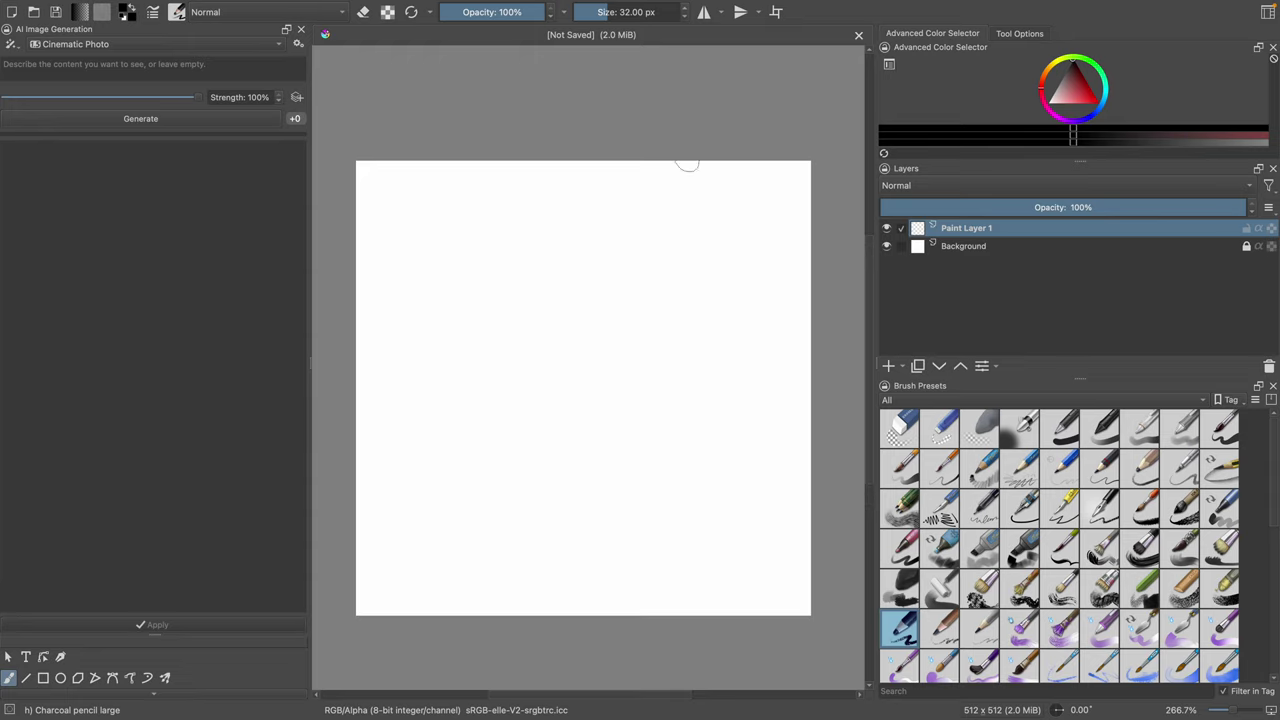
pyautogui.moveTo(617, 16); pyautogui.dragTo(597, 16)
# Step: Generate an image with the Cinematic Photo style from the prompt "trex holding a cup of coffee in a cafe"
pyautogui.click(135, 68)
pyautogui.write('t')
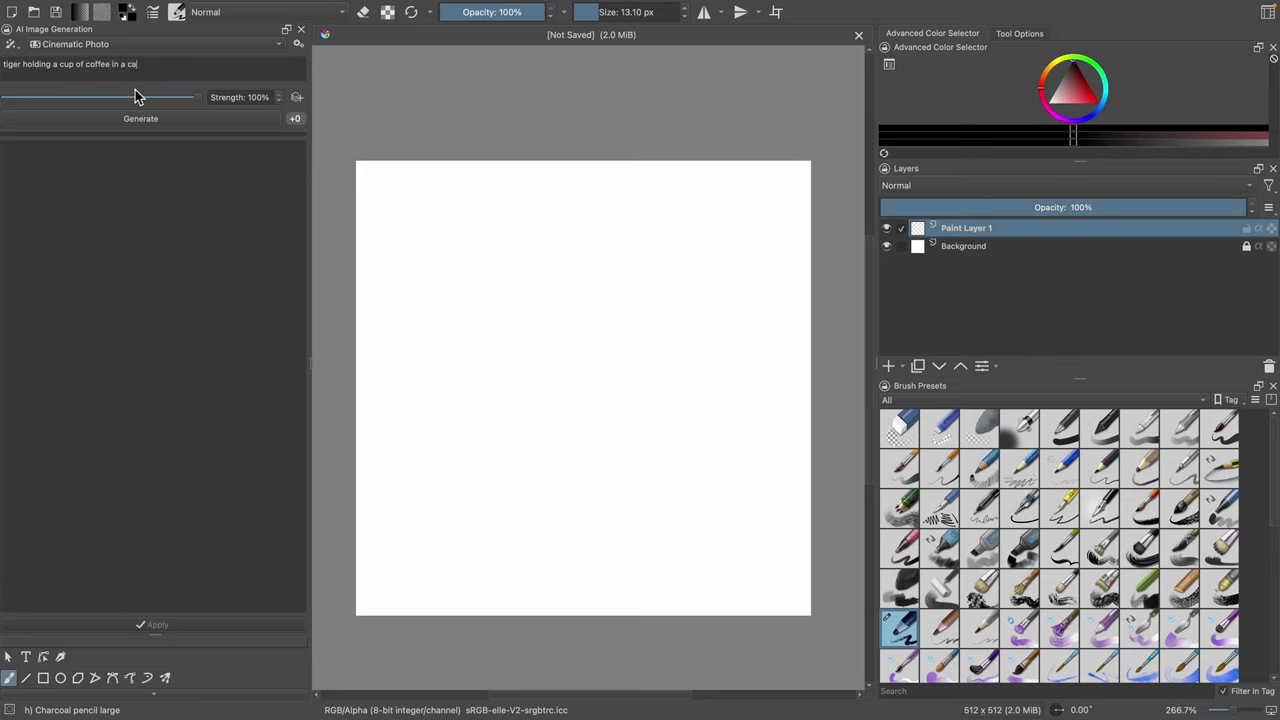
pyautogui.doubleClick(20, 68)
pyautogui.write('trex')
pyautogui.click(185, 119)
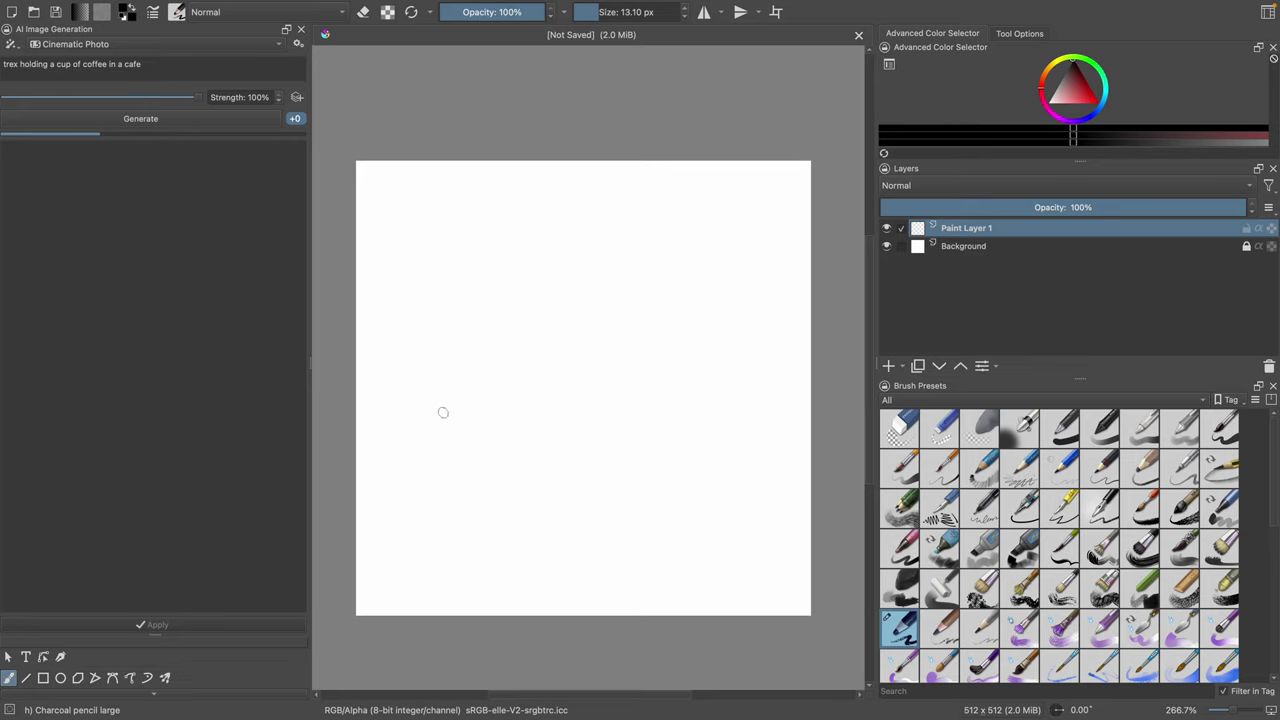
# Step: Sketch the T-rex's head on Paint Layer 1 with an open toothed mouth, an arched eye, a throat line and spikes down the back
pyautogui.moveTo(440, 417)
pyautogui.mouseDown()
pyautogui.moveTo(438, 384)
pyautogui.moveTo(448, 498)
pyautogui.moveTo(426, 309)
pyautogui.moveTo(434, 250)
pyautogui.moveTo(500, 212)
pyautogui.moveTo(571, 230)
pyautogui.moveTo(606, 268)
pyautogui.moveTo(604, 300)
pyautogui.moveTo(500, 312)
pyautogui.moveTo(591, 304)
pyautogui.mouseUp()
pyautogui.moveTo(498, 314)
pyautogui.mouseDown()
pyautogui.moveTo(585, 340)
pyautogui.moveTo(538, 330)
pyautogui.moveTo(537, 365)
pyautogui.mouseUp()
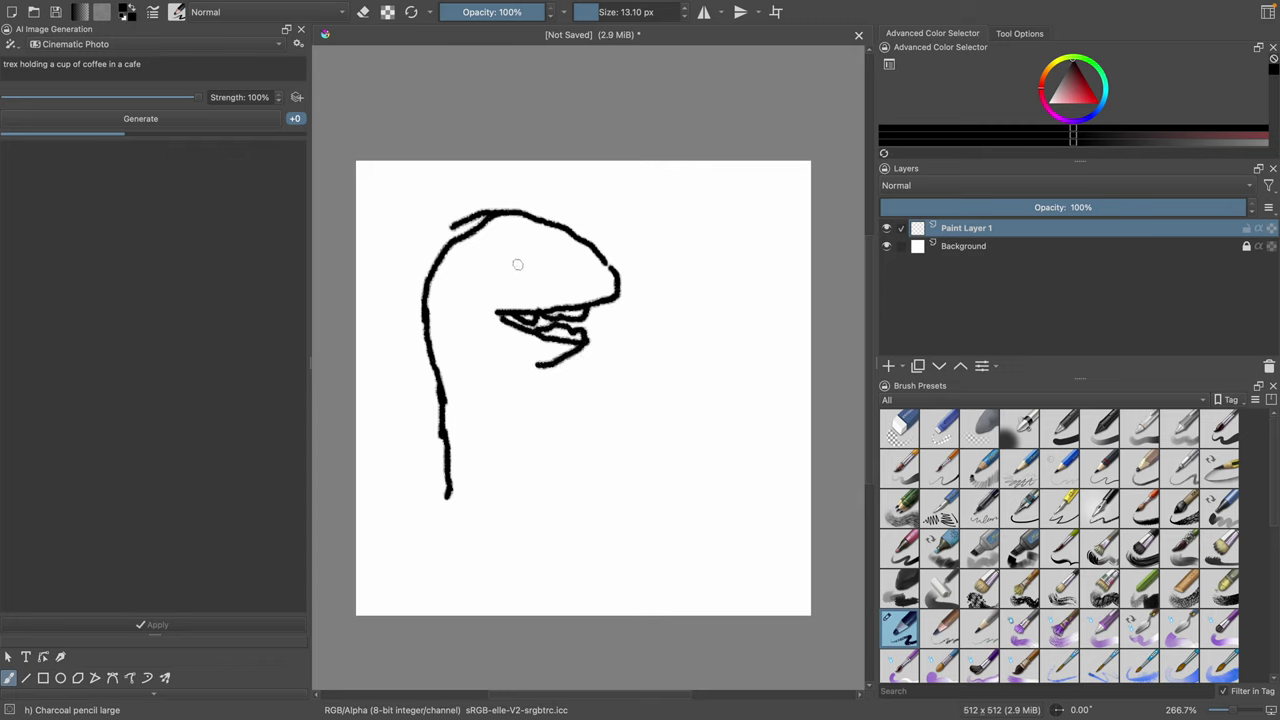
pyautogui.moveTo(512, 274)
pyautogui.mouseDown()
pyautogui.moveTo(534, 250)
pyautogui.moveTo(553, 278)
pyautogui.mouseUp()
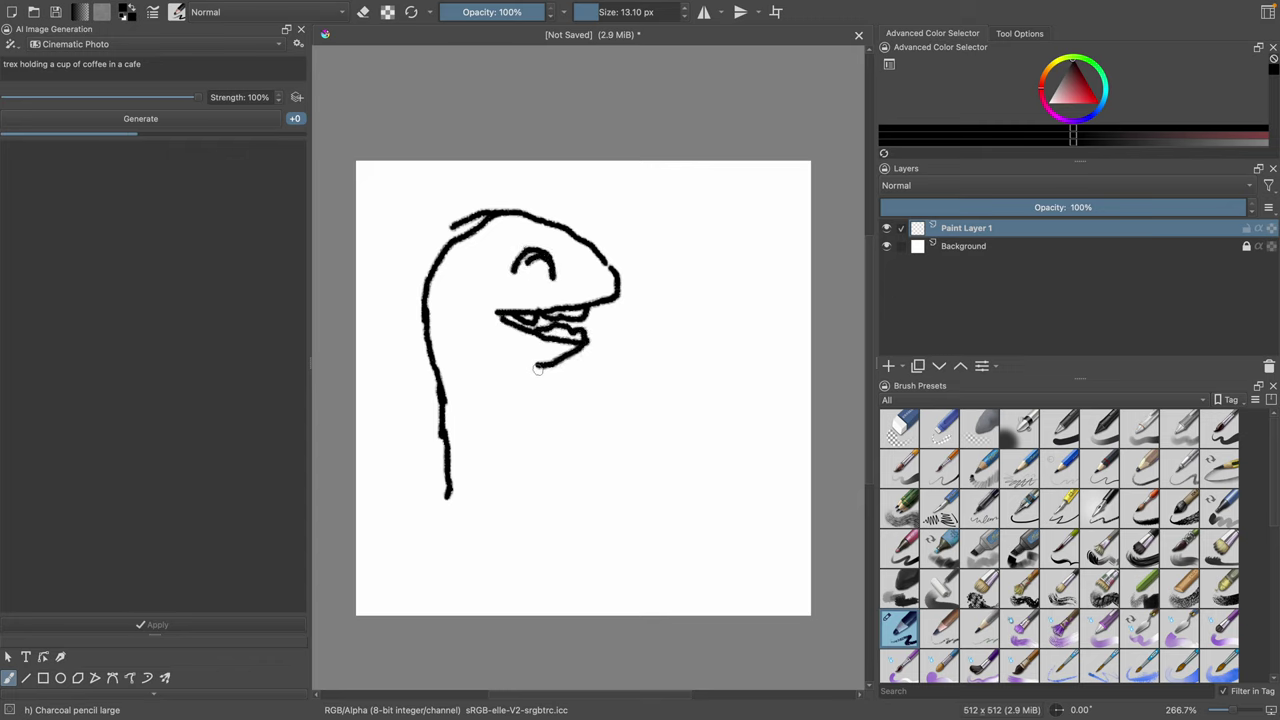
pyautogui.moveTo(538, 368); pyautogui.dragTo(555, 405)
pyautogui.moveTo(538, 212)
pyautogui.mouseDown()
pyautogui.moveTo(491, 189)
pyautogui.moveTo(477, 213)
pyautogui.moveTo(441, 210)
pyautogui.moveTo(444, 235)
pyautogui.moveTo(403, 311)
pyautogui.moveTo(437, 398)
pyautogui.mouseUp()
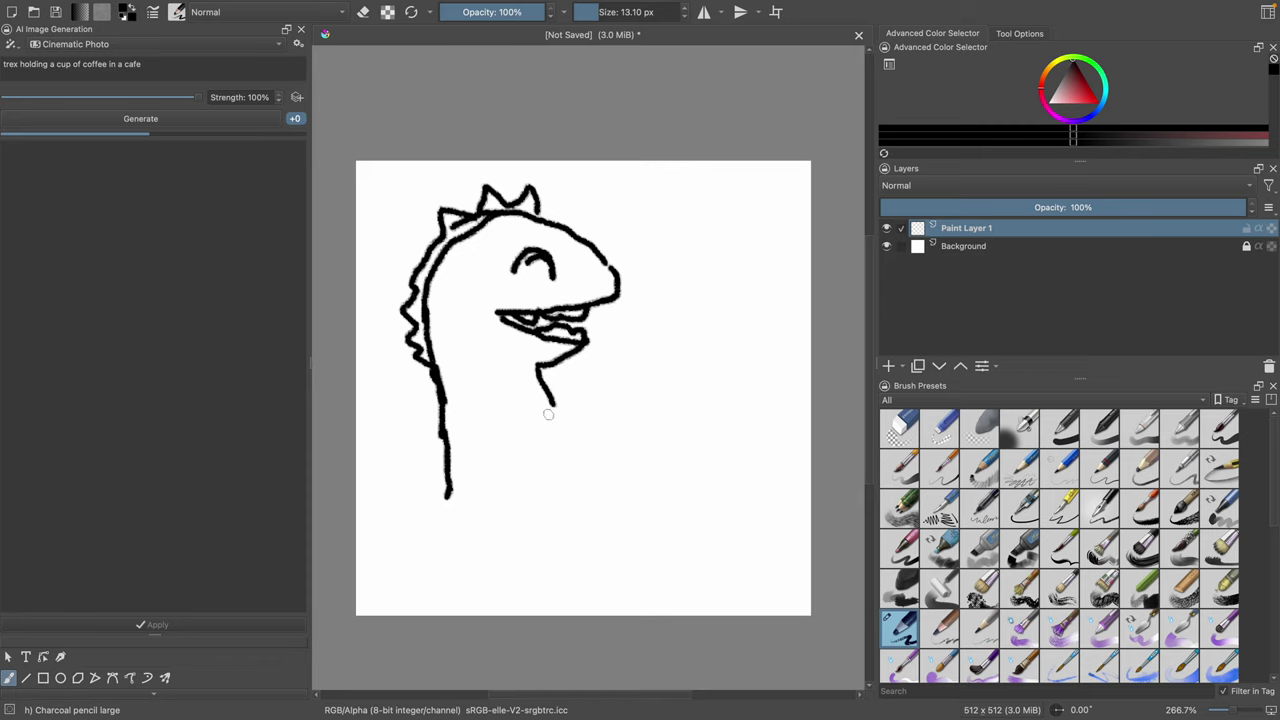
# Step: Draw the T-rex's arm and hand reaching forward to hold a large coffee mug with an oval rim
pyautogui.moveTo(548, 414); pyautogui.dragTo(598, 400)
pyautogui.moveTo(540, 421)
pyautogui.mouseDown()
pyautogui.moveTo(591, 433)
pyautogui.moveTo(610, 377)
pyautogui.moveTo(620, 412)
pyautogui.moveTo(606, 404)
pyautogui.moveTo(607, 357)
pyautogui.moveTo(631, 341)
pyautogui.moveTo(636, 363)
pyautogui.mouseUp()
pyautogui.moveTo(617, 413)
pyautogui.mouseDown()
pyautogui.moveTo(635, 422)
pyautogui.moveTo(632, 438)
pyautogui.mouseUp()
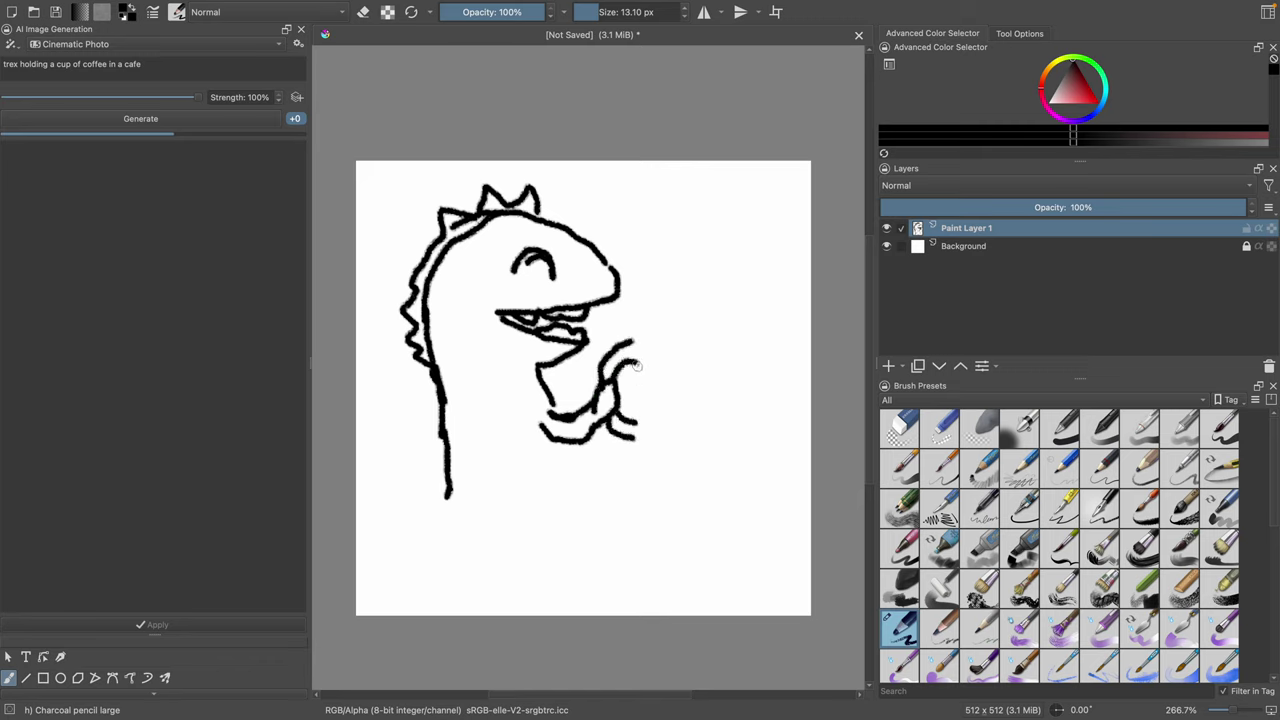
pyautogui.moveTo(636, 364); pyautogui.dragTo(639, 419)
pyautogui.moveTo(636, 336)
pyautogui.mouseDown()
pyautogui.moveTo(680, 315)
pyautogui.moveTo(753, 330)
pyautogui.moveTo(663, 332)
pyautogui.moveTo(653, 344)
pyautogui.moveTo(720, 361)
pyautogui.moveTo(753, 345)
pyautogui.moveTo(727, 334)
pyautogui.moveTo(765, 345)
pyautogui.moveTo(756, 363)
pyautogui.moveTo(777, 474)
pyautogui.mouseUp()
pyautogui.moveTo(642, 447)
pyautogui.mouseDown()
pyautogui.moveTo(661, 496)
pyautogui.moveTo(745, 493)
pyautogui.moveTo(758, 482)
pyautogui.moveTo(763, 412)
pyautogui.moveTo(774, 478)
pyautogui.moveTo(734, 500)
pyautogui.moveTo(660, 492)
pyautogui.mouseUp()
pyautogui.moveTo(672, 452); pyautogui.dragTo(676, 490)
pyautogui.moveTo(690, 485); pyautogui.dragTo(720, 493)
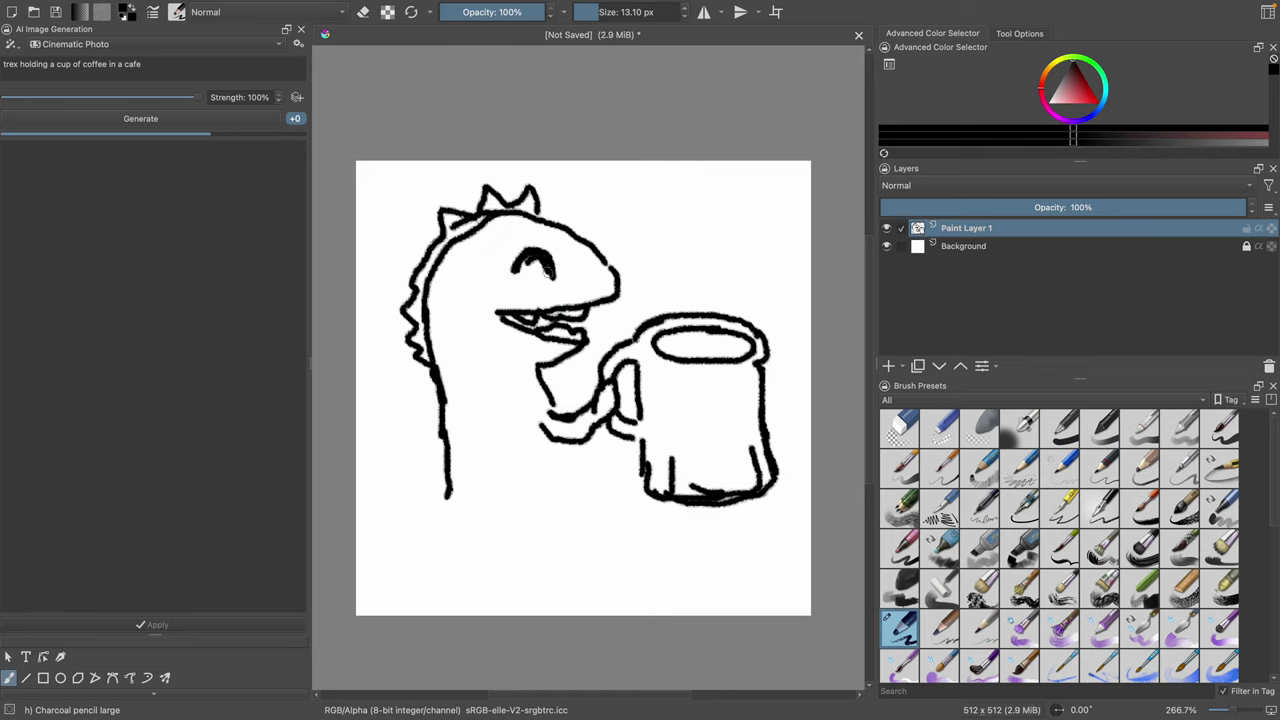
# Step: Sketch the T-rex's lower body with a belly line, extra back spikes, a tail, and a bent leg with a foot
pyautogui.moveTo(549, 445); pyautogui.dragTo(573, 485)
pyautogui.moveTo(447, 450)
pyautogui.mouseDown()
pyautogui.moveTo(438, 542)
pyautogui.moveTo(382, 584)
pyautogui.moveTo(456, 577)
pyautogui.moveTo(499, 514)
pyautogui.mouseUp()
pyautogui.moveTo(531, 462)
pyautogui.mouseDown()
pyautogui.moveTo(569, 476)
pyautogui.moveTo(604, 527)
pyautogui.moveTo(591, 560)
pyautogui.moveTo(628, 570)
pyautogui.mouseUp()
pyautogui.moveTo(491, 546)
pyautogui.mouseDown()
pyautogui.moveTo(503, 563)
pyautogui.moveTo(630, 572)
pyautogui.mouseUp()
pyautogui.moveTo(558, 461)
pyautogui.mouseDown()
pyautogui.moveTo(650, 550)
pyautogui.moveTo(616, 558)
pyautogui.mouseUp()
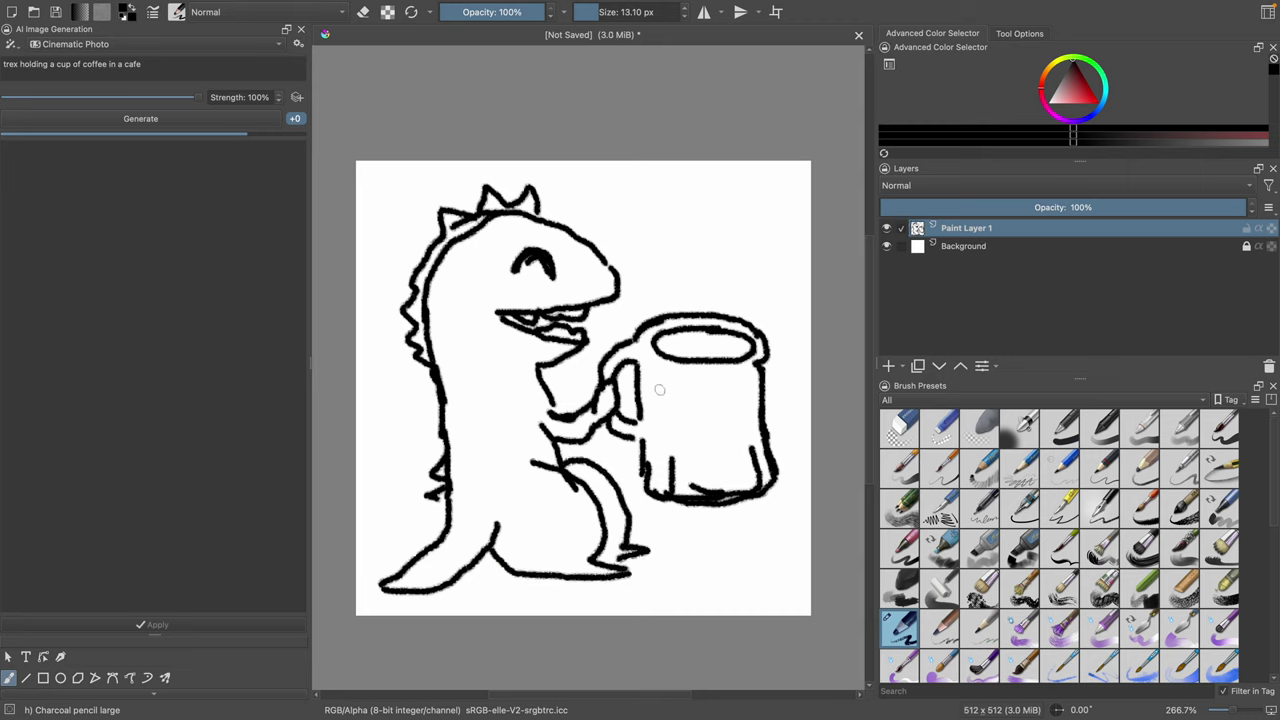
# Step: Add details to the mug's front, the T-rex's throat and the side of its head, and horizon lines behind both
pyautogui.moveTo(655, 376)
pyautogui.mouseDown()
pyautogui.moveTo(655, 425)
pyautogui.moveTo(657, 380)
pyautogui.moveTo(752, 381)
pyautogui.moveTo(754, 409)
pyautogui.moveTo(673, 450)
pyautogui.moveTo(654, 400)
pyautogui.moveTo(675, 379)
pyautogui.moveTo(677, 424)
pyautogui.mouseUp()
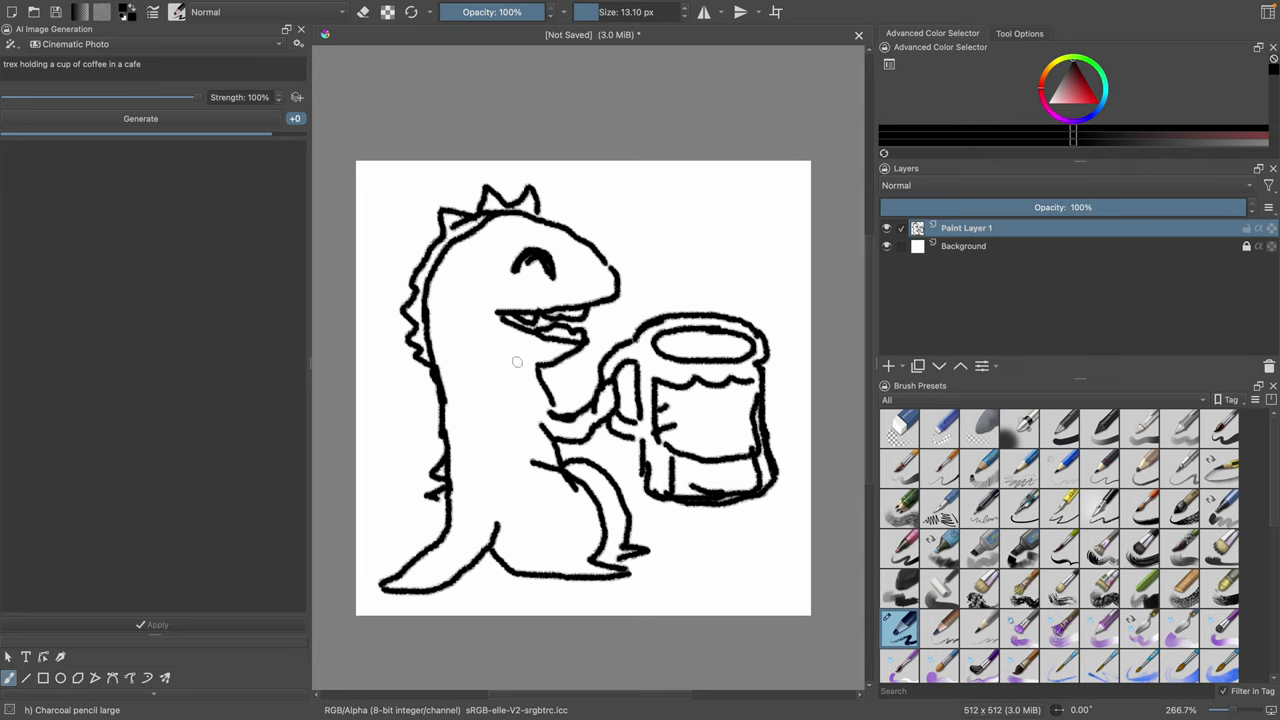
pyautogui.moveTo(539, 369); pyautogui.dragTo(568, 394)
pyautogui.moveTo(446, 425); pyautogui.dragTo(404, 428)
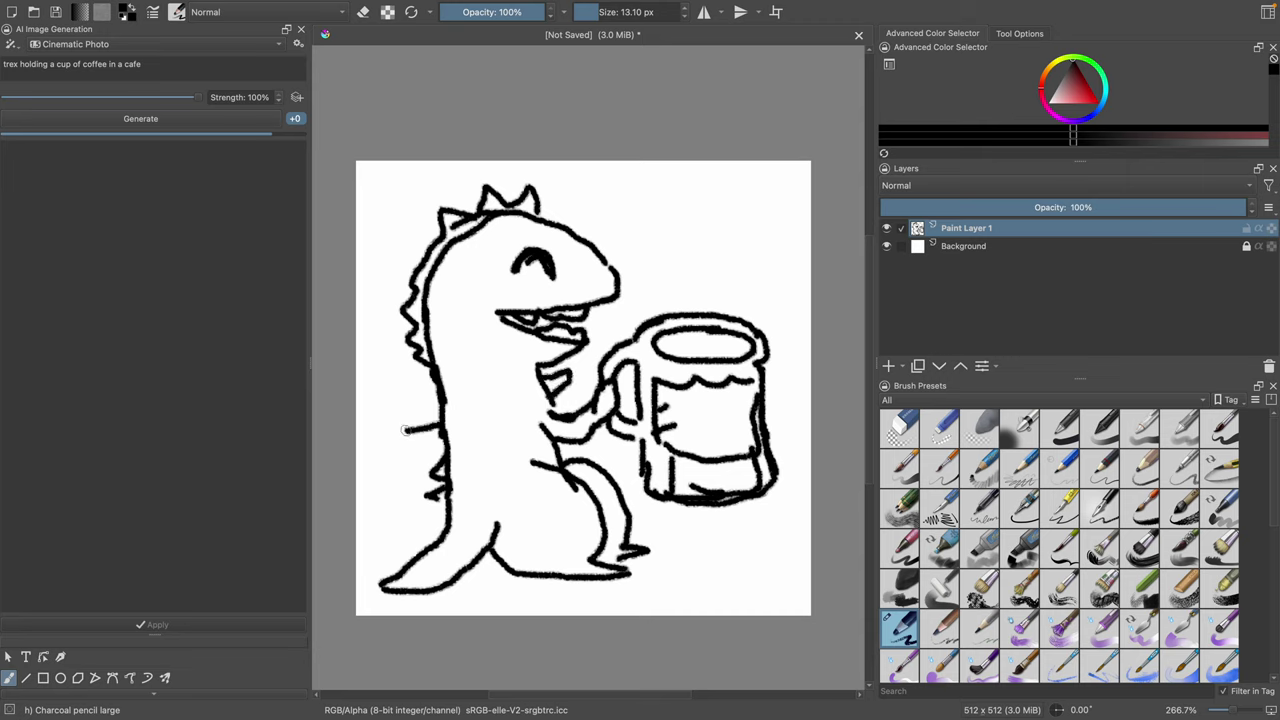
pyautogui.moveTo(763, 421); pyautogui.dragTo(803, 433)
pyautogui.moveTo(433, 428); pyautogui.dragTo(357, 453)
pyautogui.moveTo(766, 424); pyautogui.dragTo(811, 453)
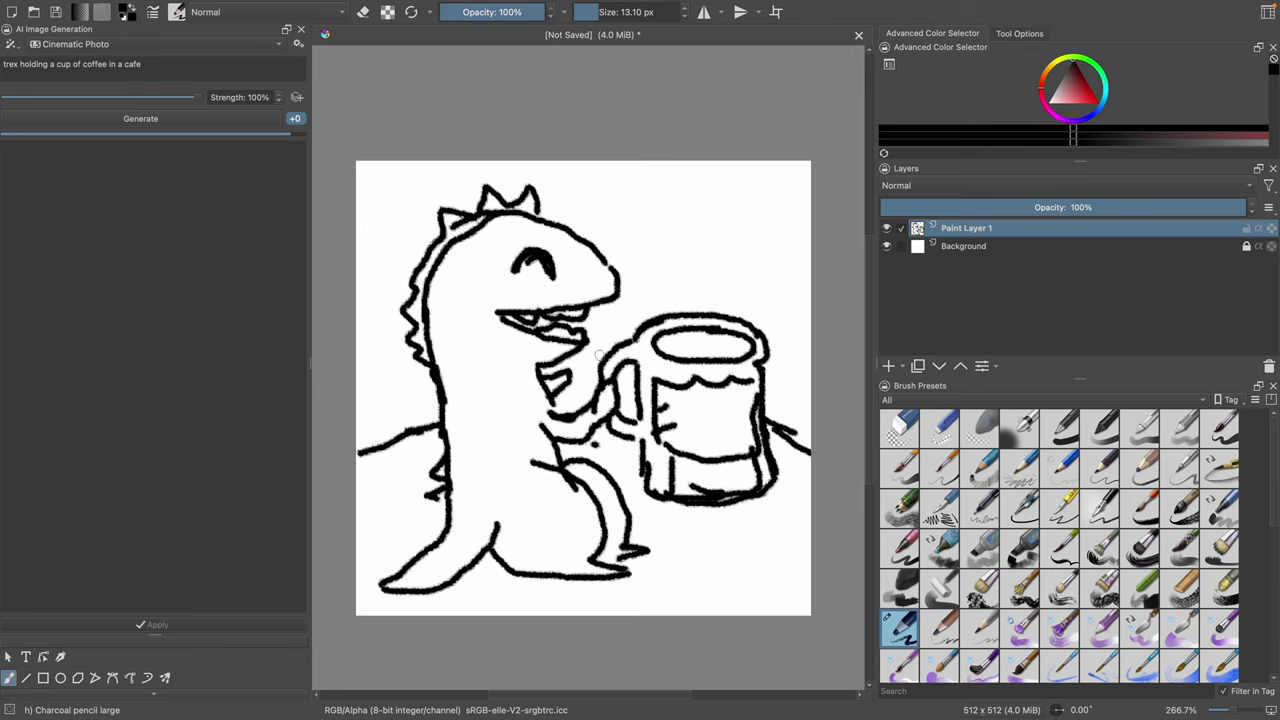
pyautogui.moveTo(453, 270); pyautogui.dragTo(452, 326)
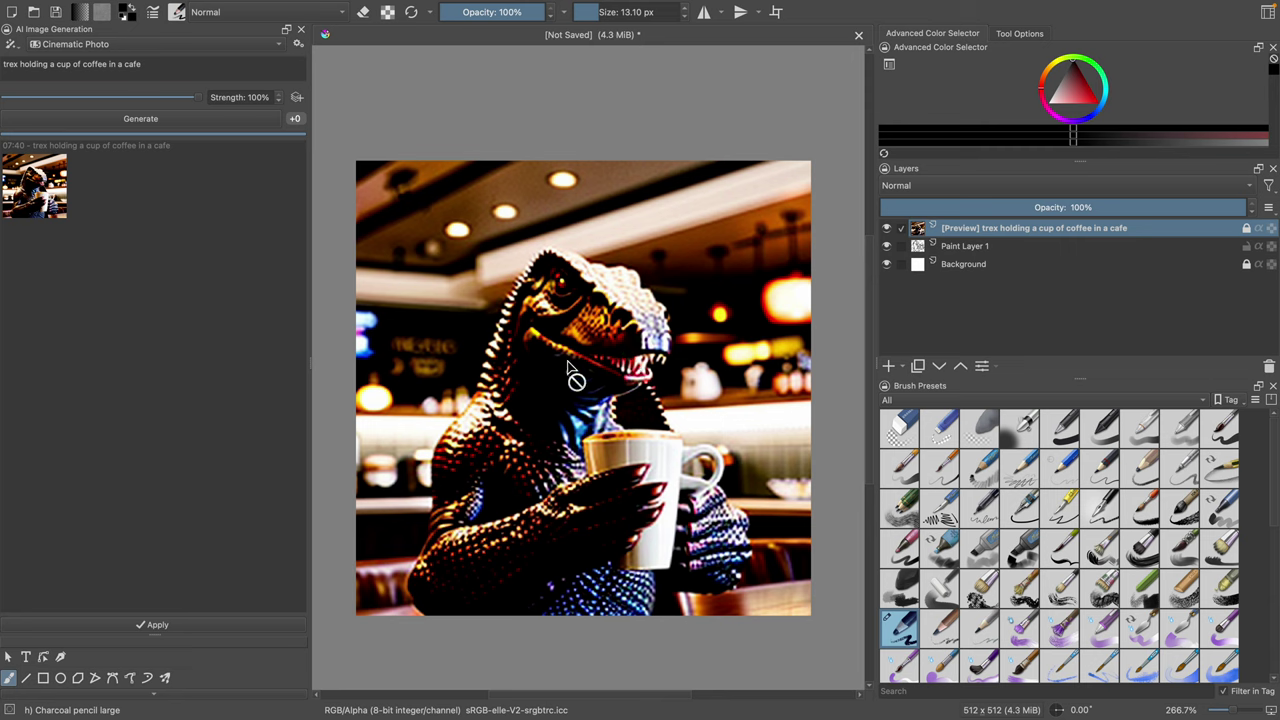
# Step: Examine the generated T-rex preview on the canvas at different zoom levels
pyautogui.press('1')
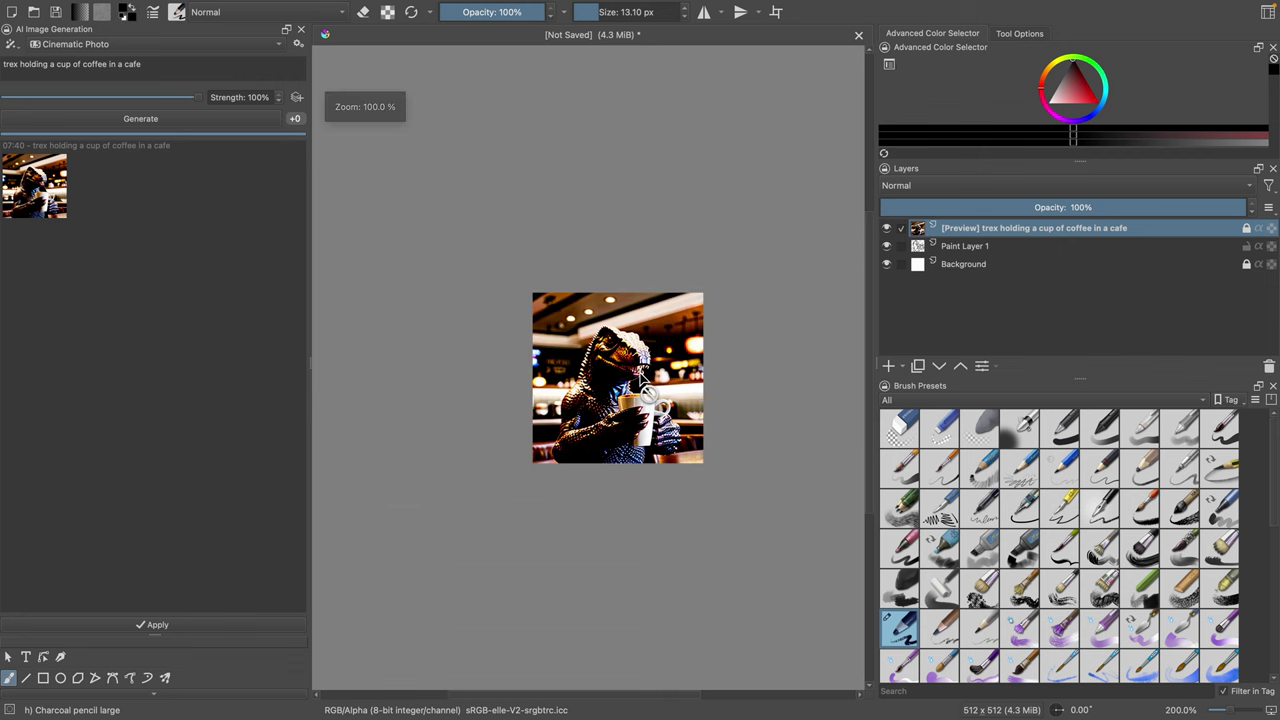
pyautogui.scroll(3, 645, 390)
pyautogui.scroll(-2, 645, 390)
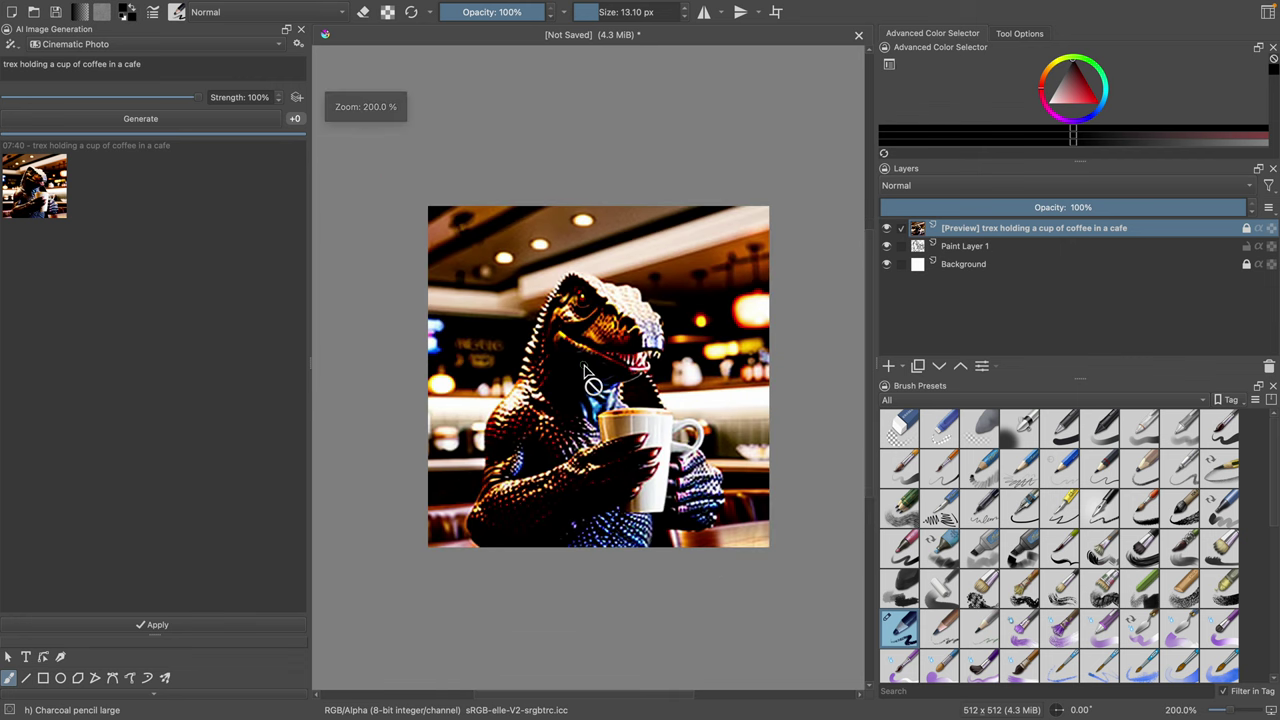
pyautogui.scroll(2, 635, 388)
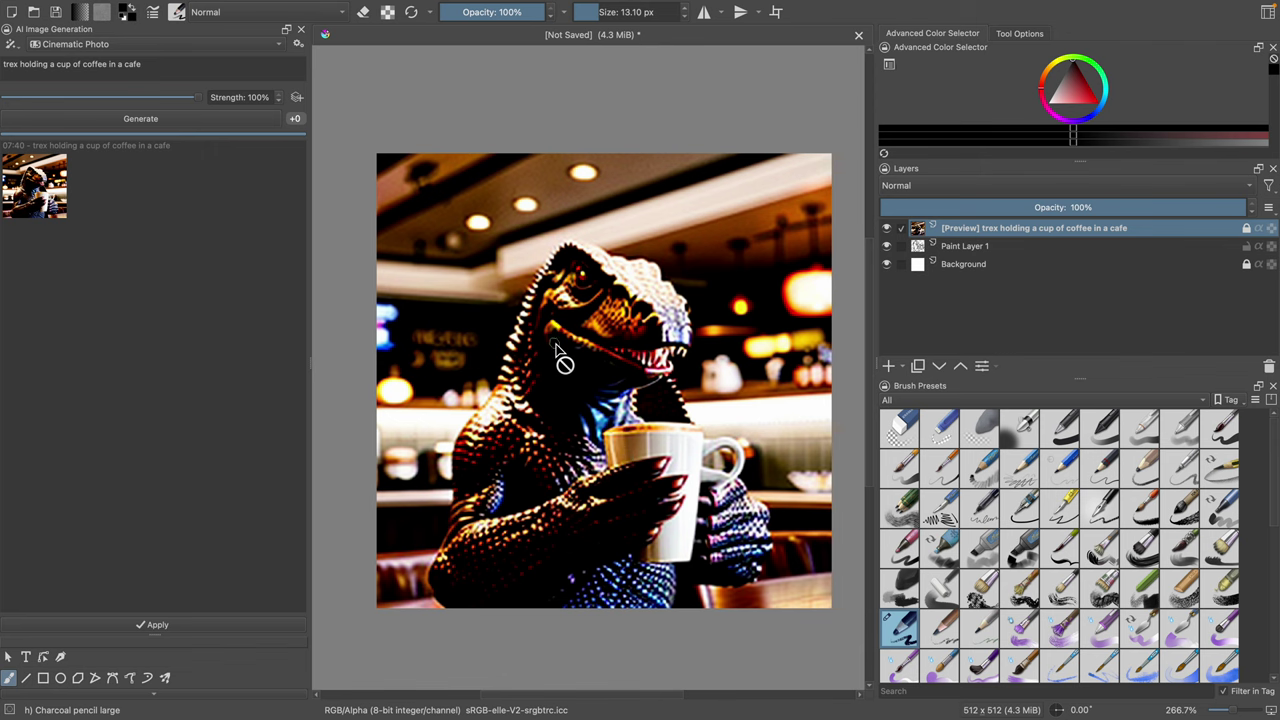
# Step: Open the Image Diffusion configuration and check the available style presets and model checkpoints, keeping Cinematic Photo and realisticVisionV51_v51VAE
pyautogui.click(298, 44)
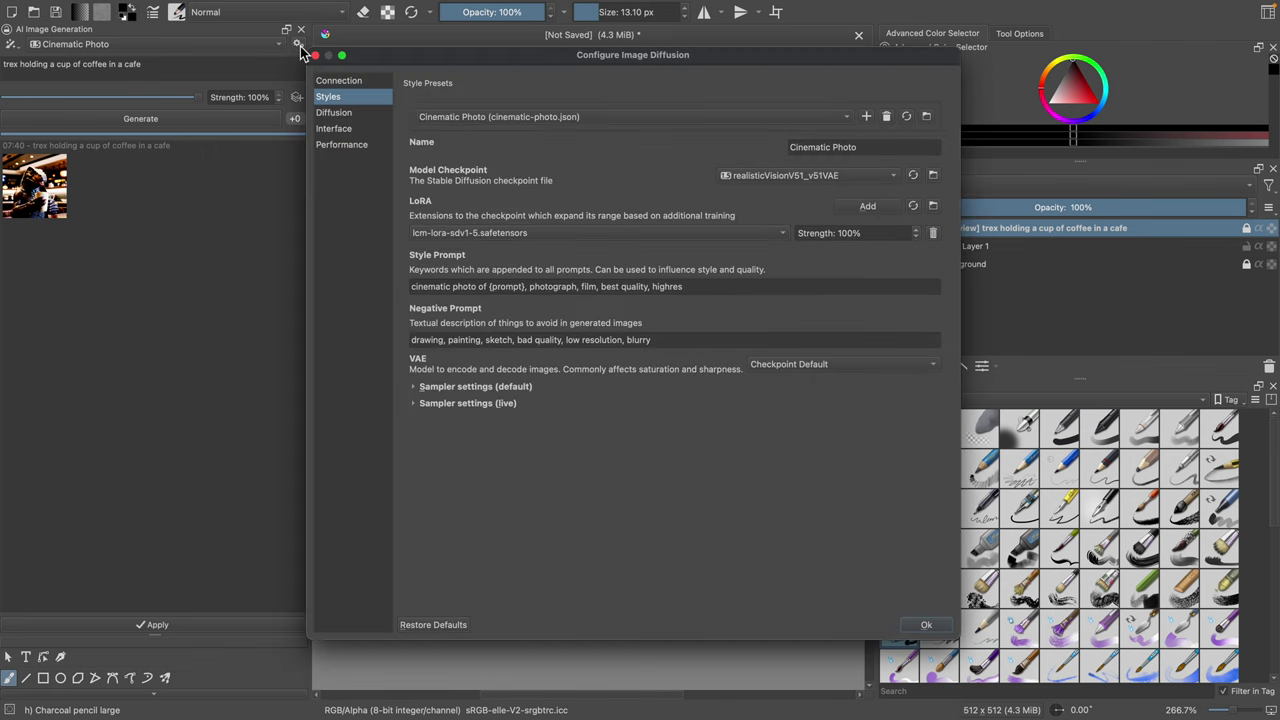
pyautogui.click(461, 122)
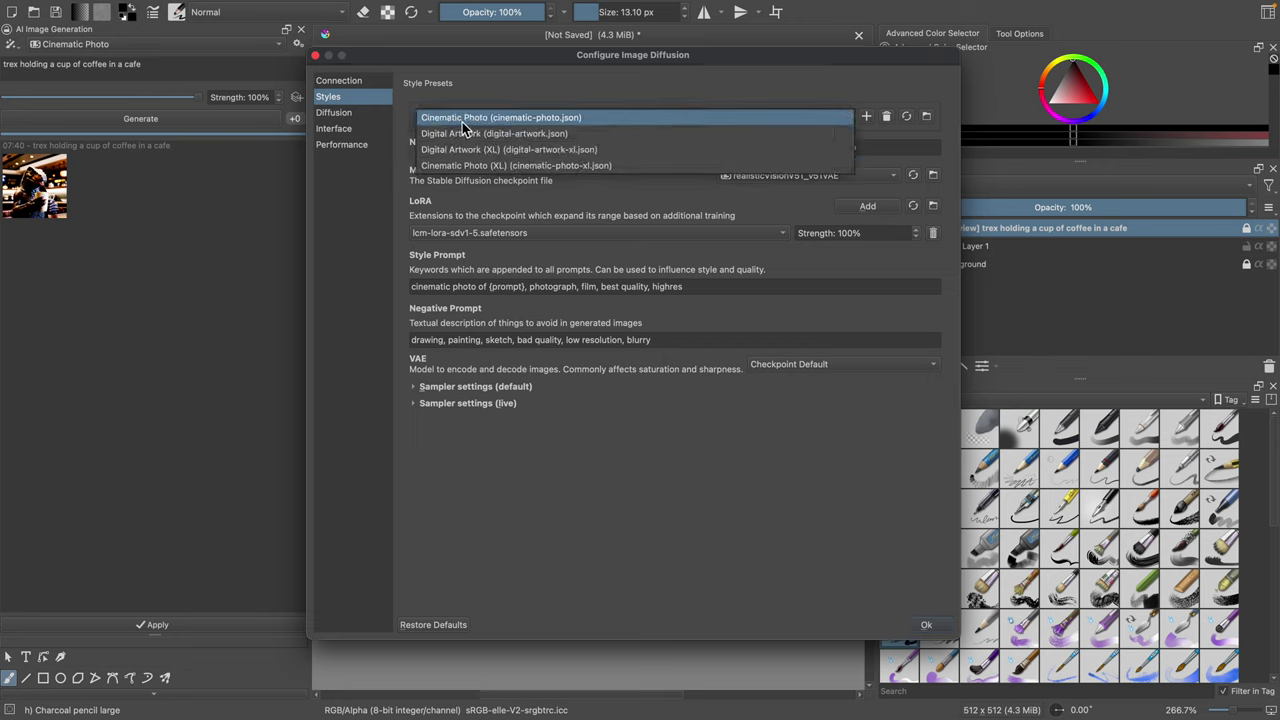
pyautogui.click(529, 117)
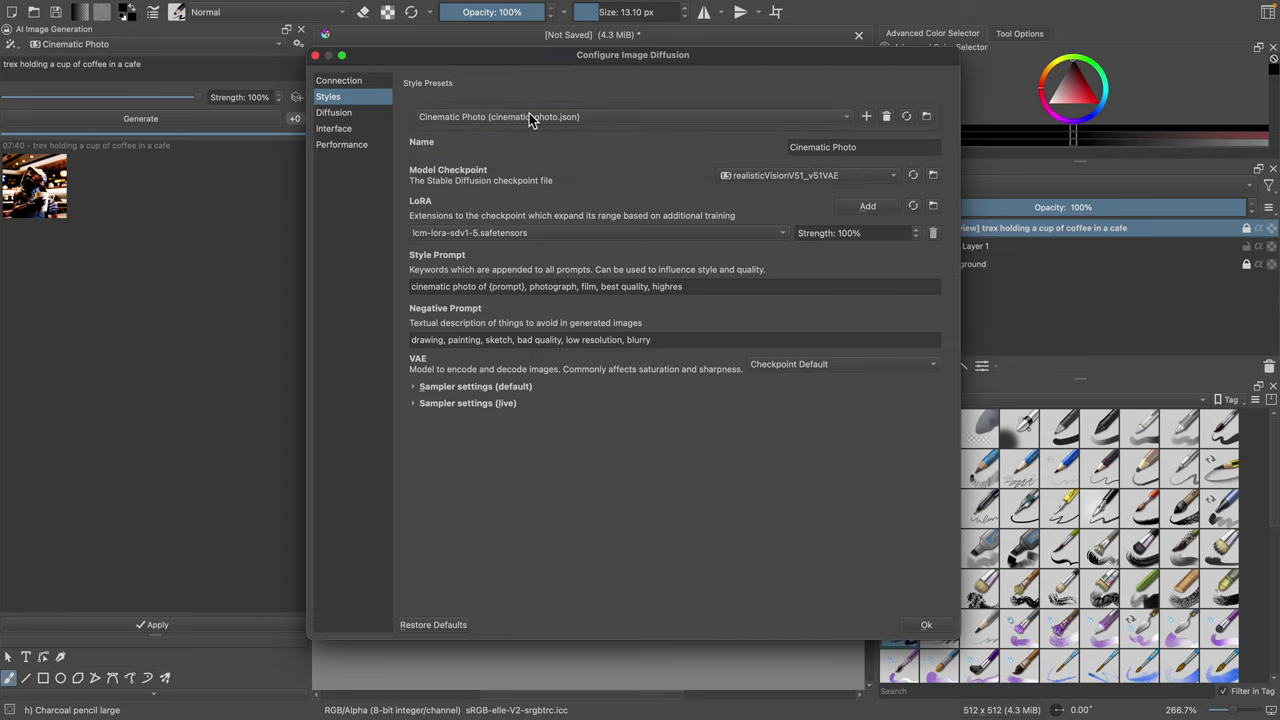
pyautogui.click(748, 172)
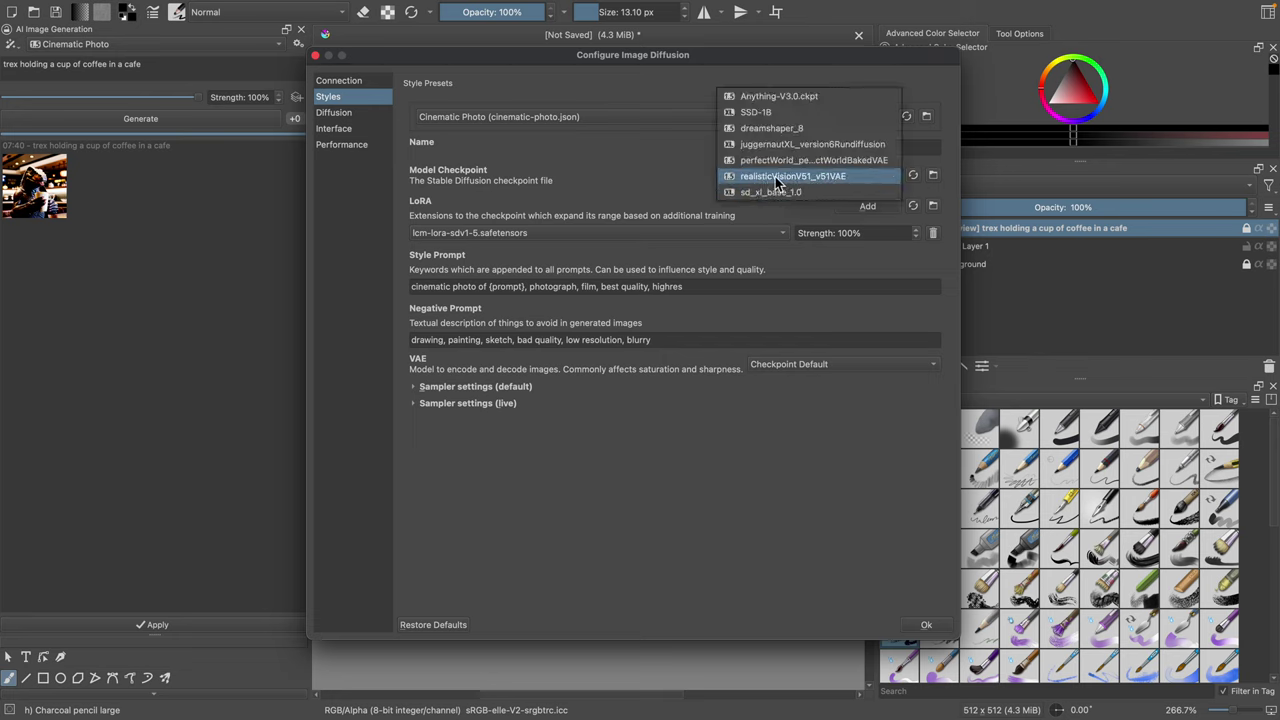
pyautogui.click(776, 180)
pyautogui.click(752, 183)
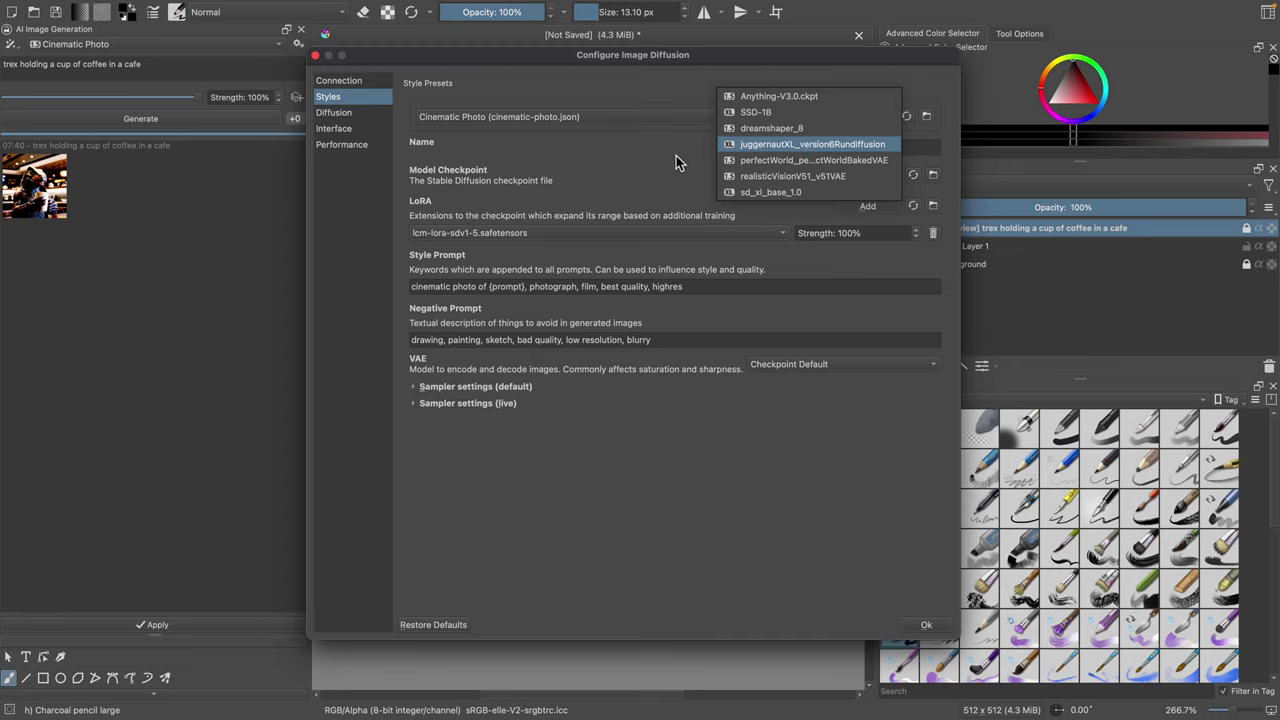
pyautogui.click(795, 176)
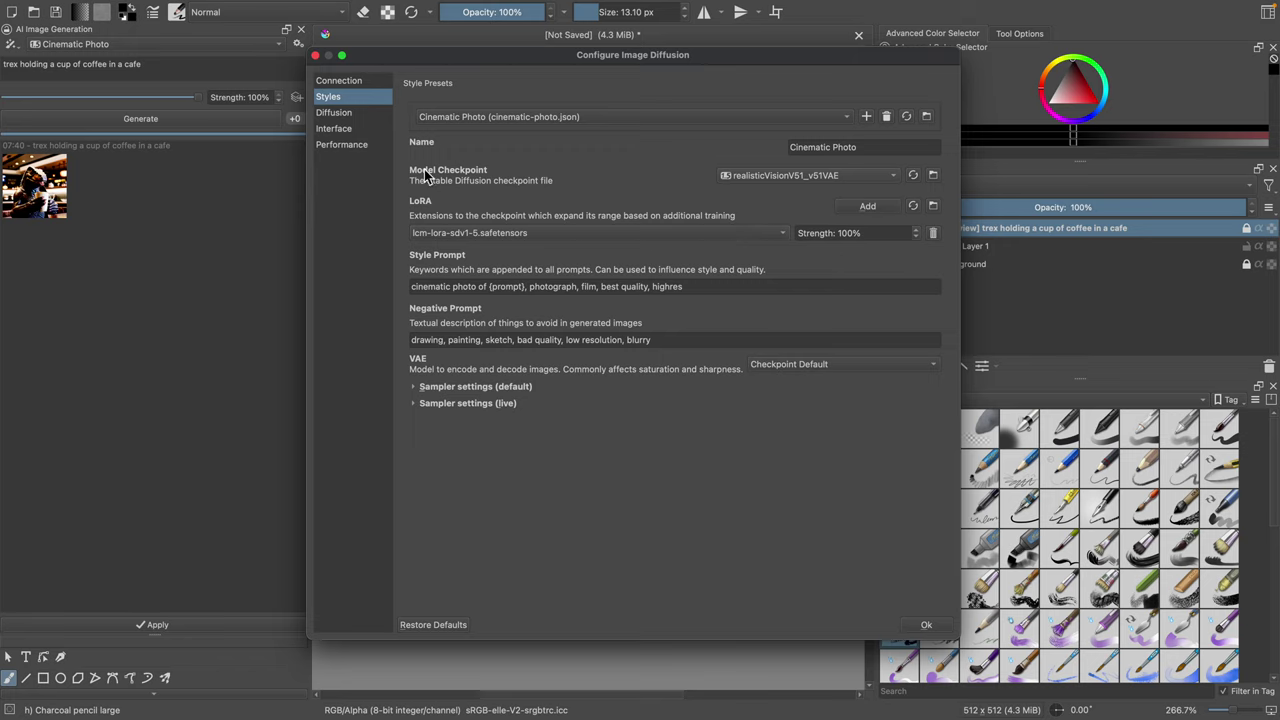
# Step: Review the Diffusion, Interface and Performance settings, including the list of performance presets, and close the configuration without changing the preset
pyautogui.click(368, 118)
pyautogui.click(368, 129)
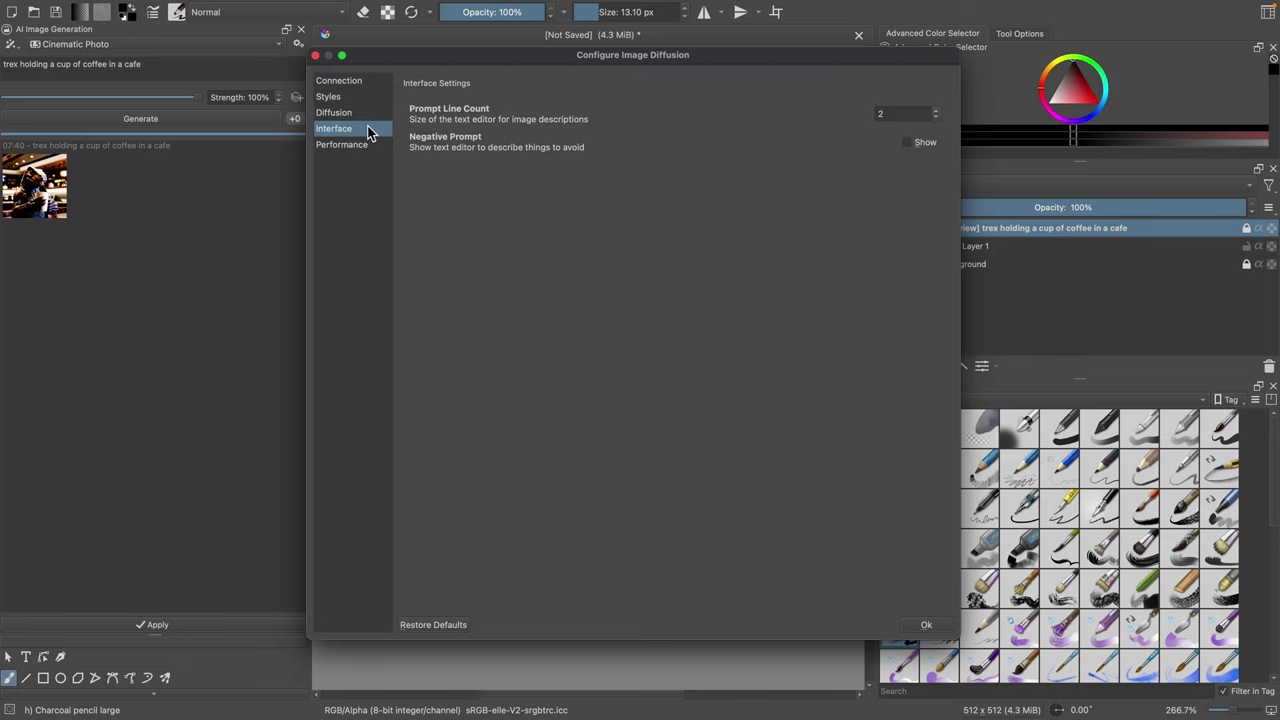
pyautogui.click(368, 148)
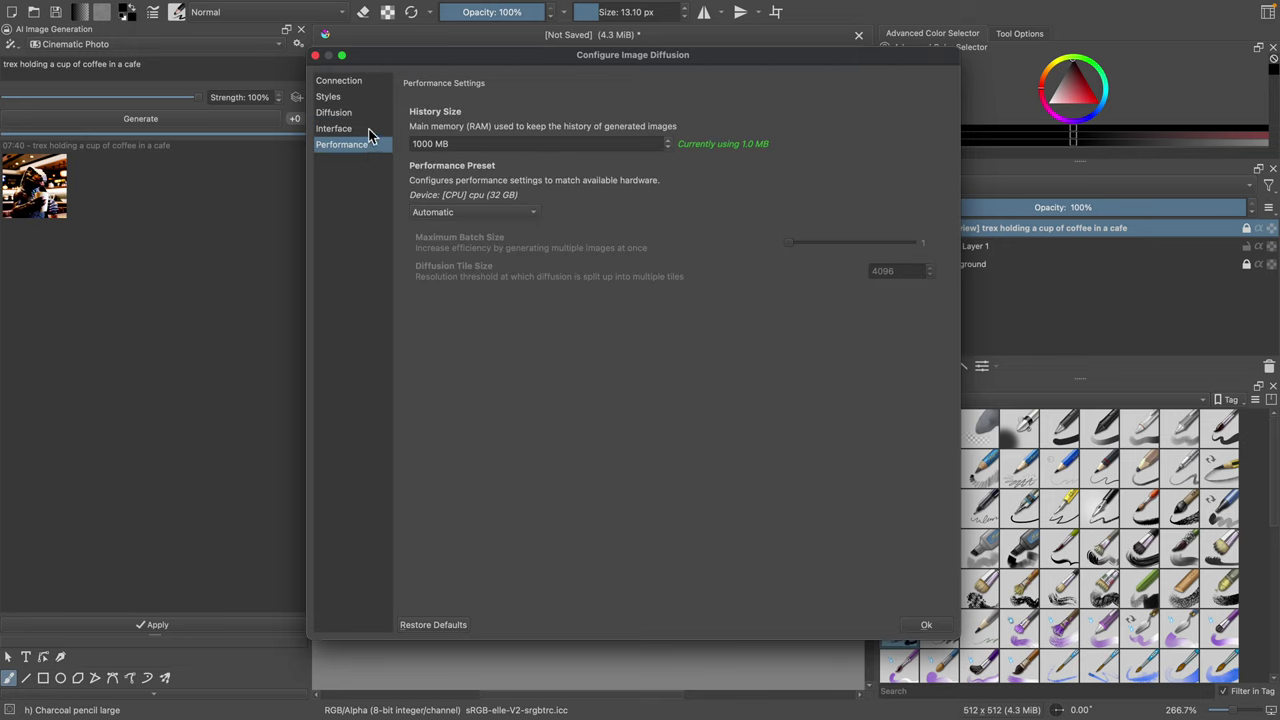
pyautogui.click(528, 213)
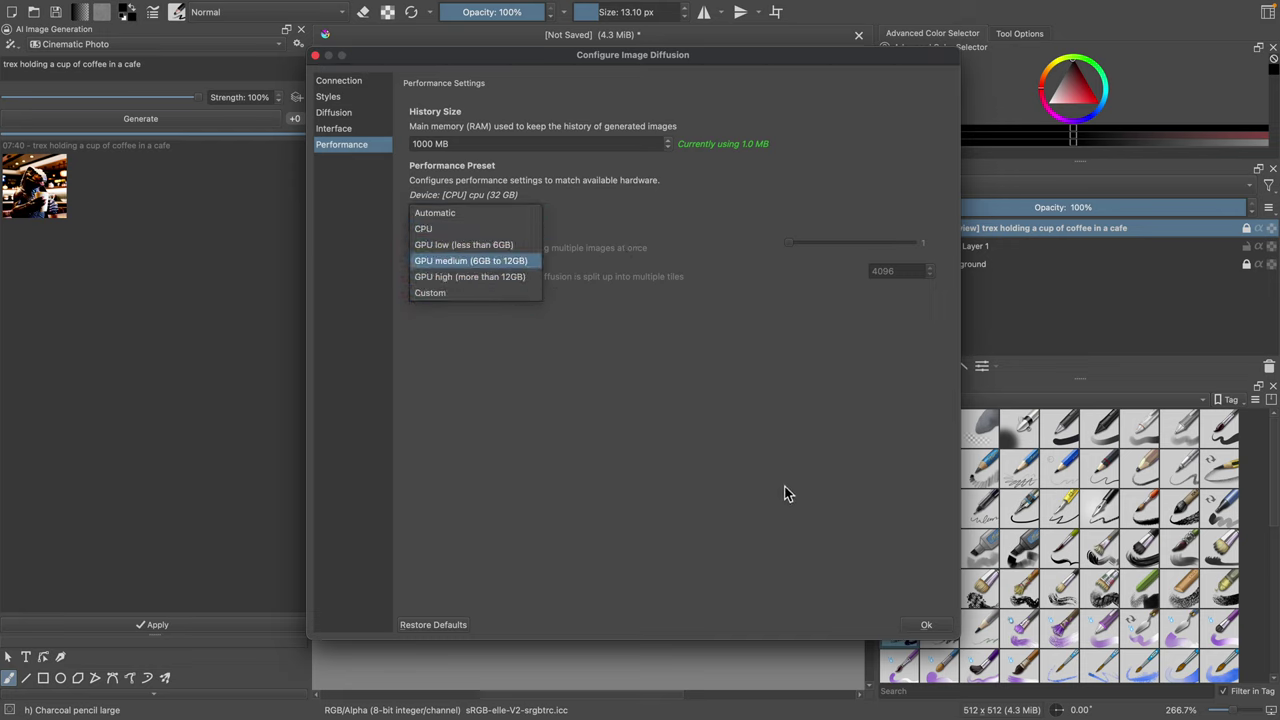
pyautogui.click(794, 590)
pyautogui.click(926, 627)
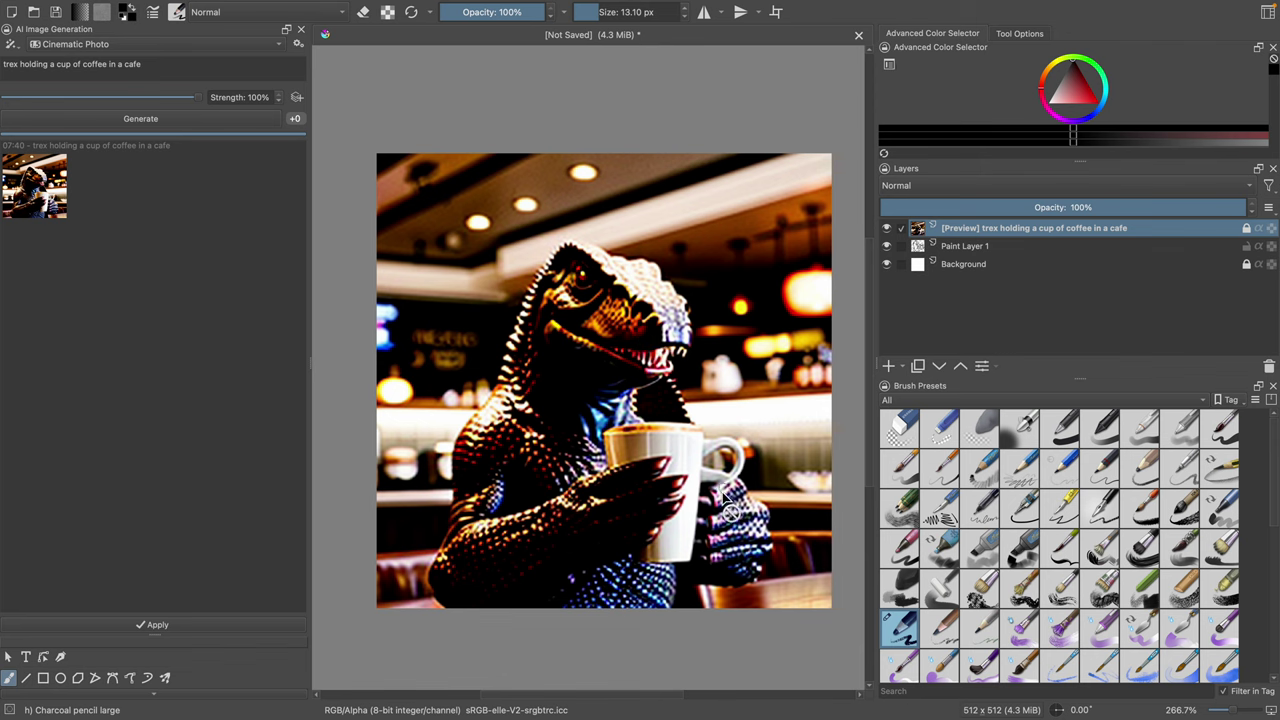
# Step: Compare the generated preview with the sketch by toggling layer visibility, leaving the preview layer hidden and Paint Layer 1 selected
pyautogui.click(886, 229)
pyautogui.click(887, 246)
pyautogui.click(888, 248)
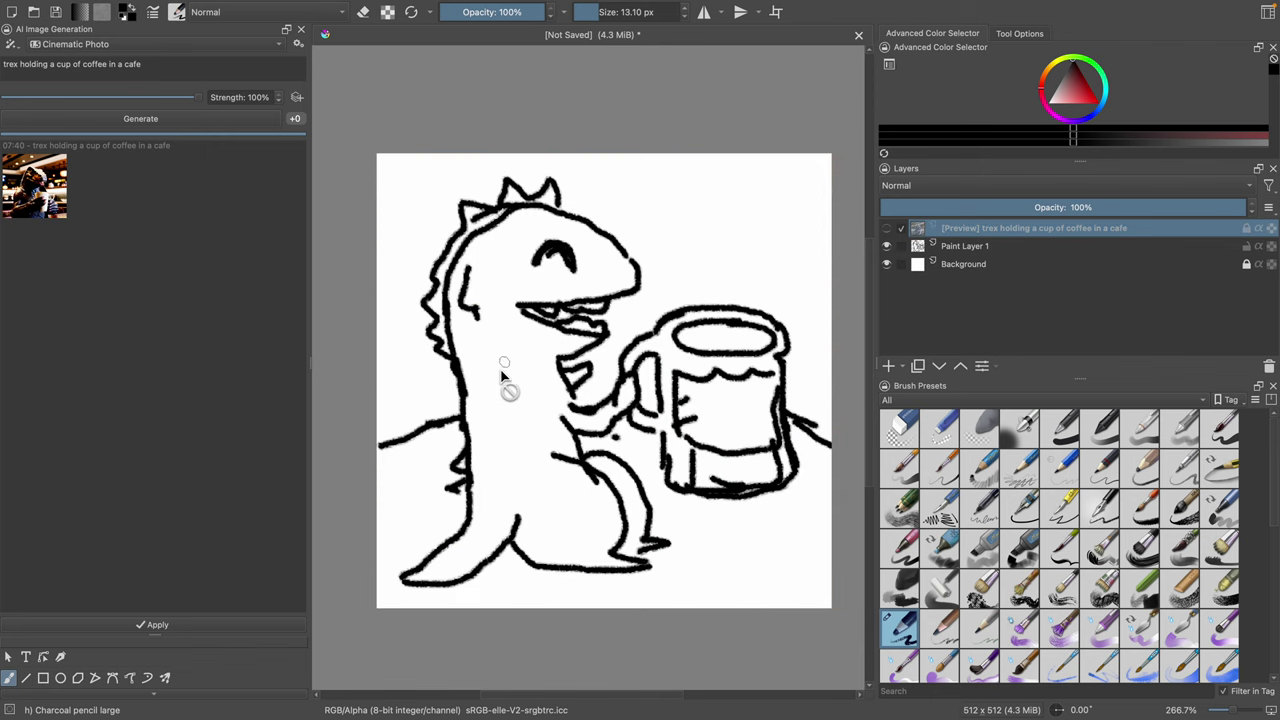
pyautogui.click(598, 362)
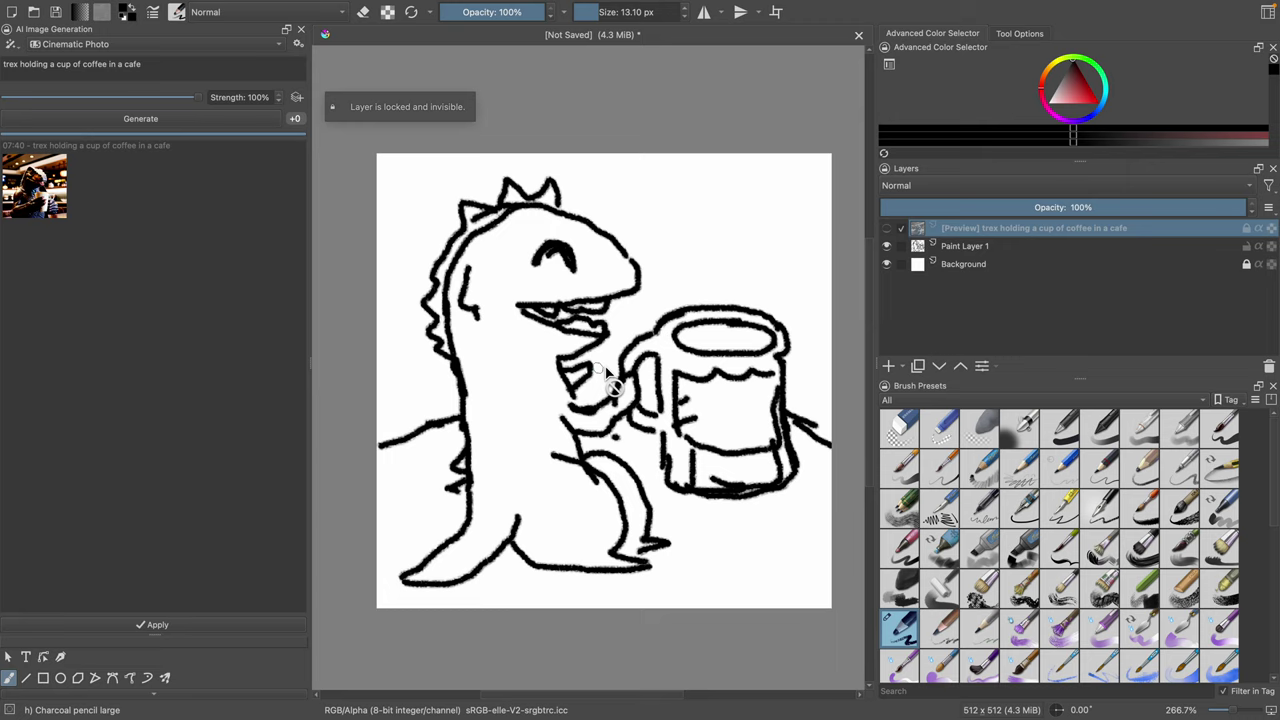
pyautogui.click(966, 246)
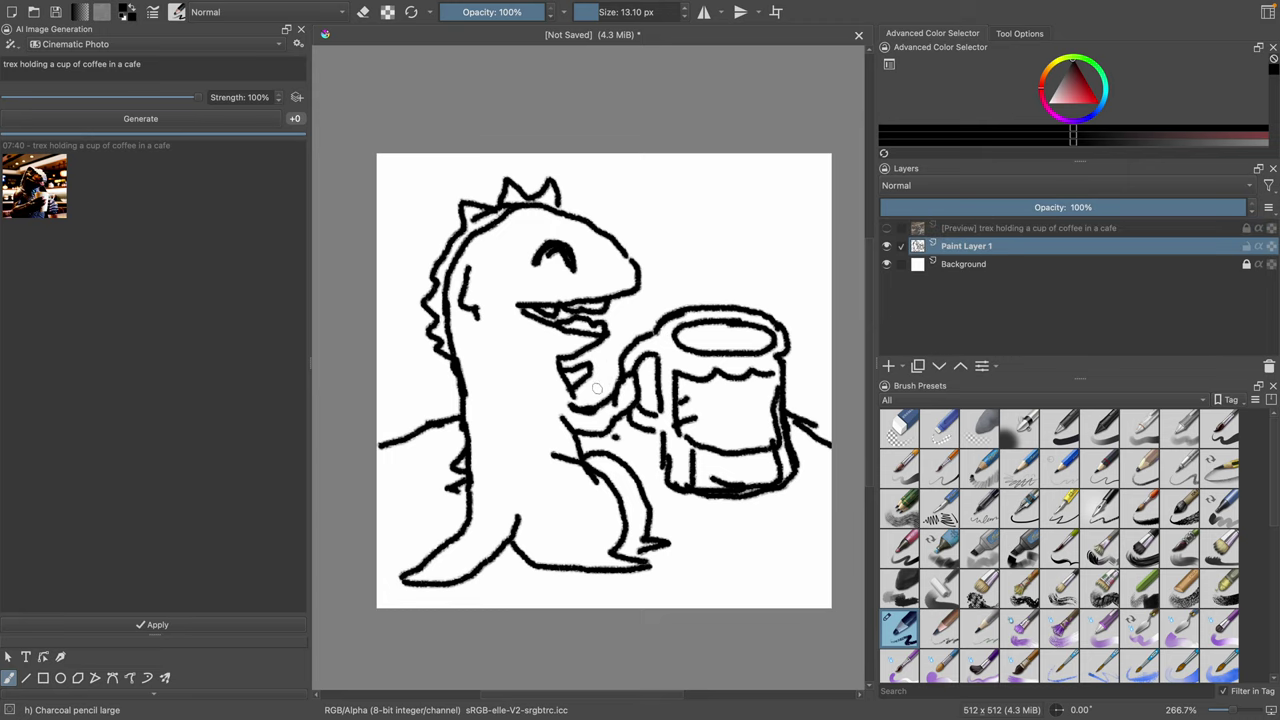
pyautogui.click(956, 230)
pyautogui.click(887, 229)
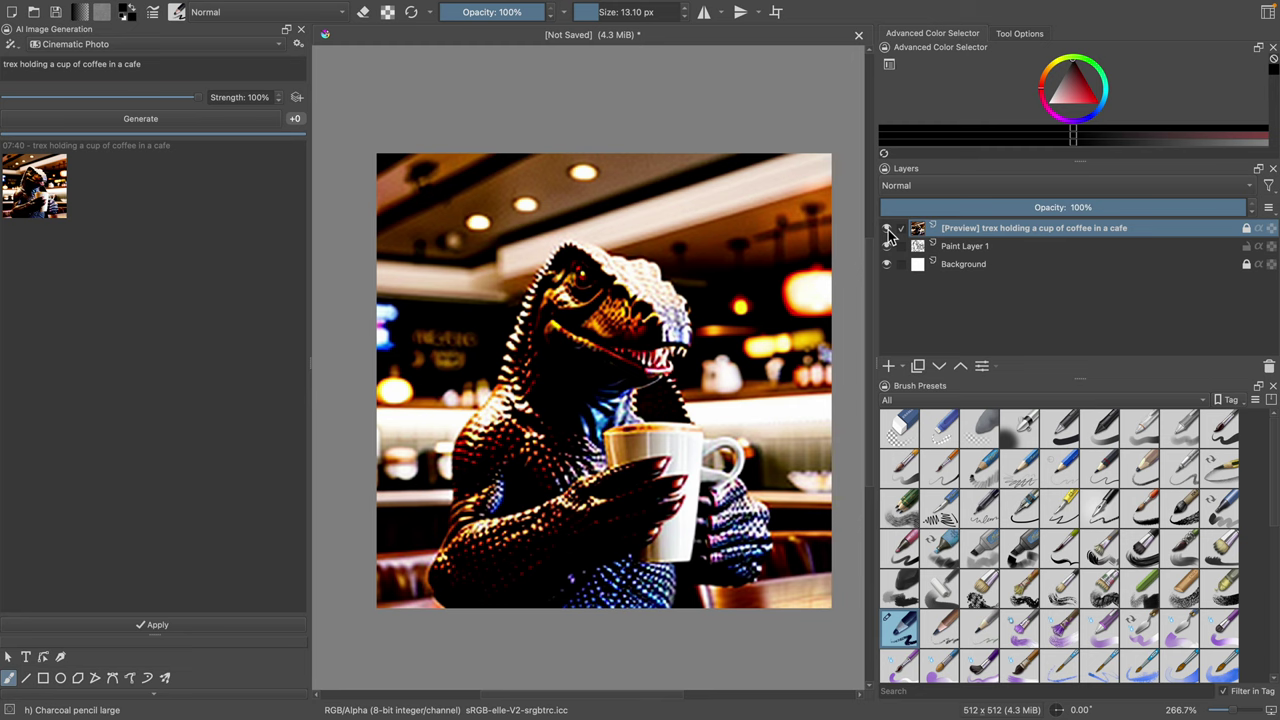
pyautogui.click(887, 230)
pyautogui.click(940, 247)
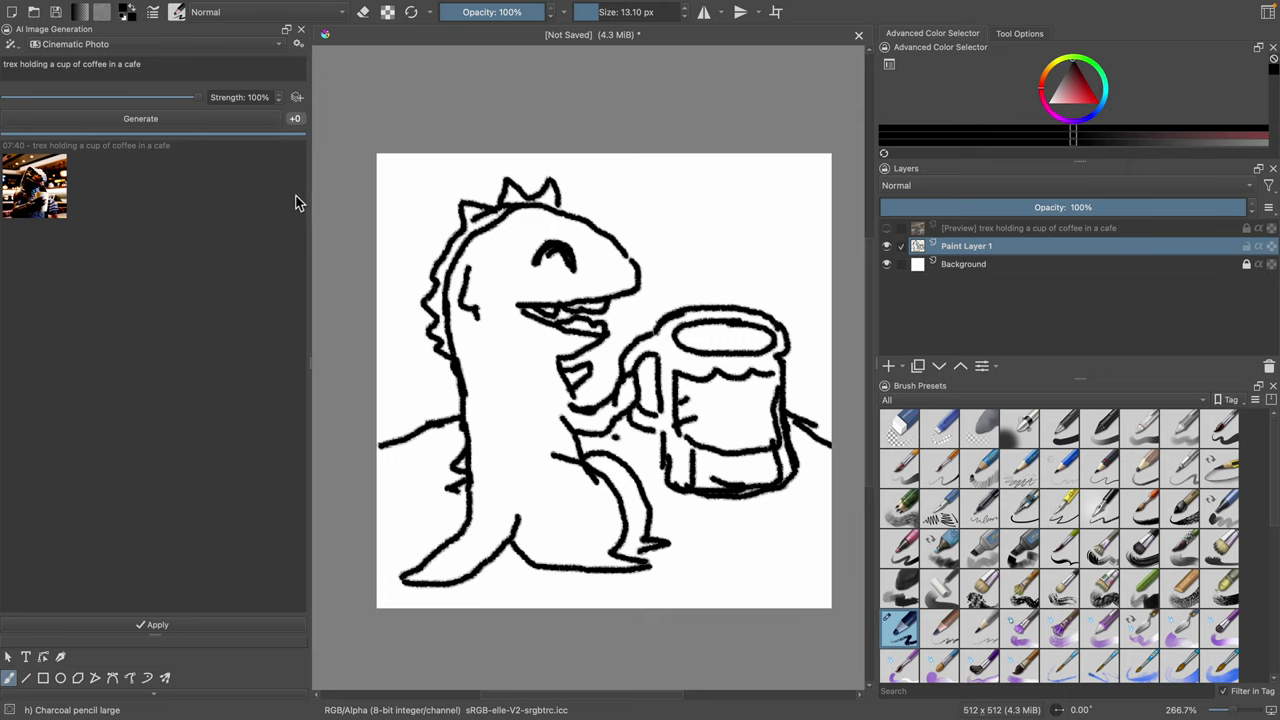
# Step: Add an Image control layer based on Paint Layer 1 to the generation settings
pyautogui.click(296, 100)
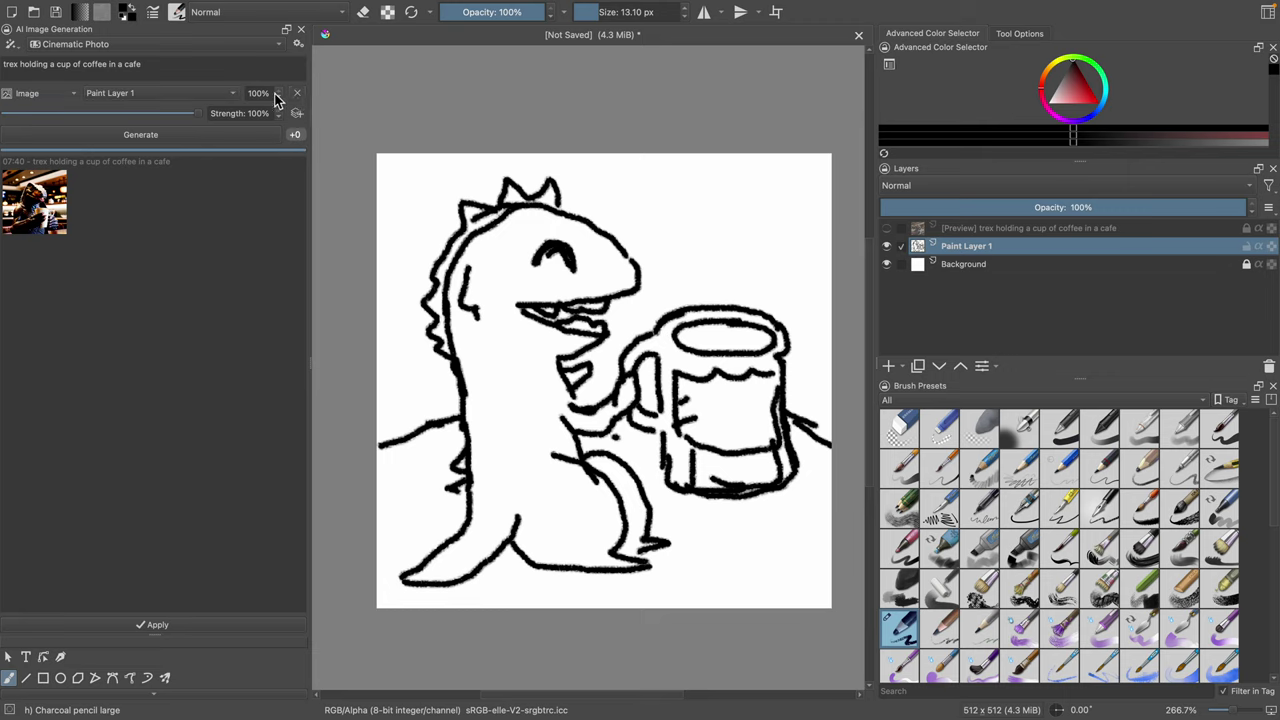
# Step: Try adding six extra Image control layers based on Paint Layer 1, and remove them all again
pyautogui.click(296, 116)
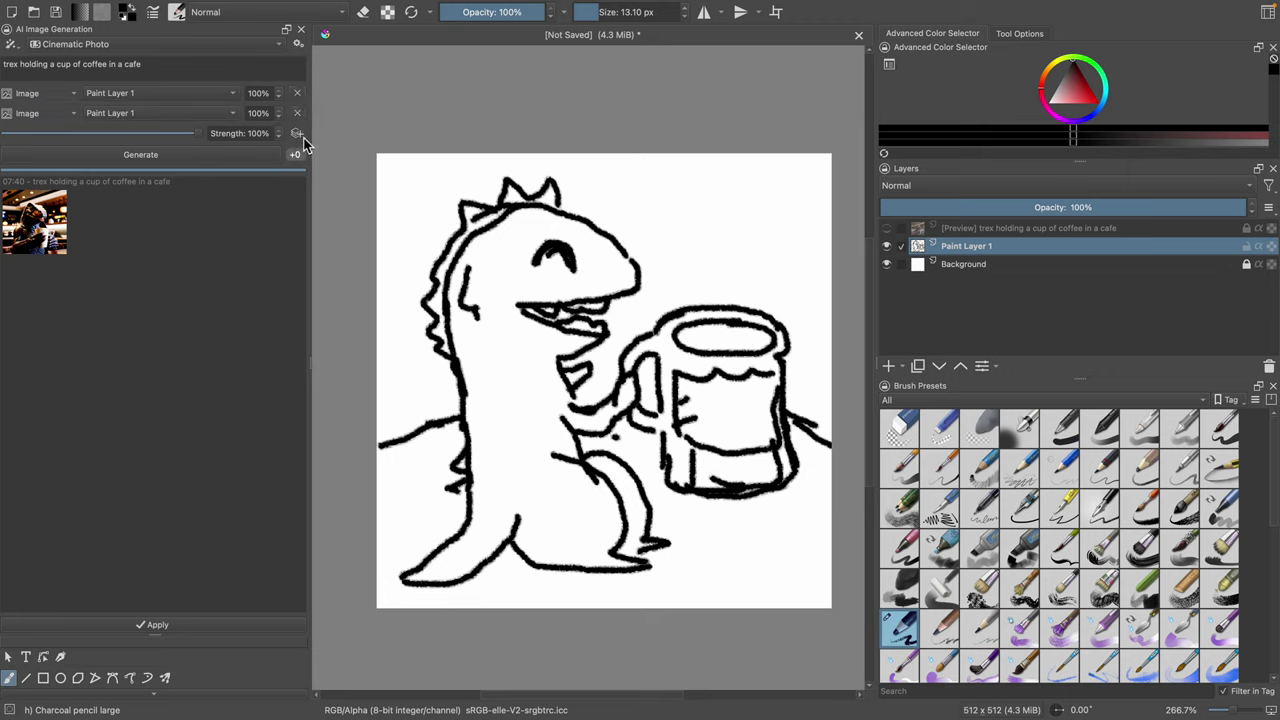
pyautogui.click(297, 135)
pyautogui.click(298, 155)
pyautogui.click(297, 173)
pyautogui.click(297, 193)
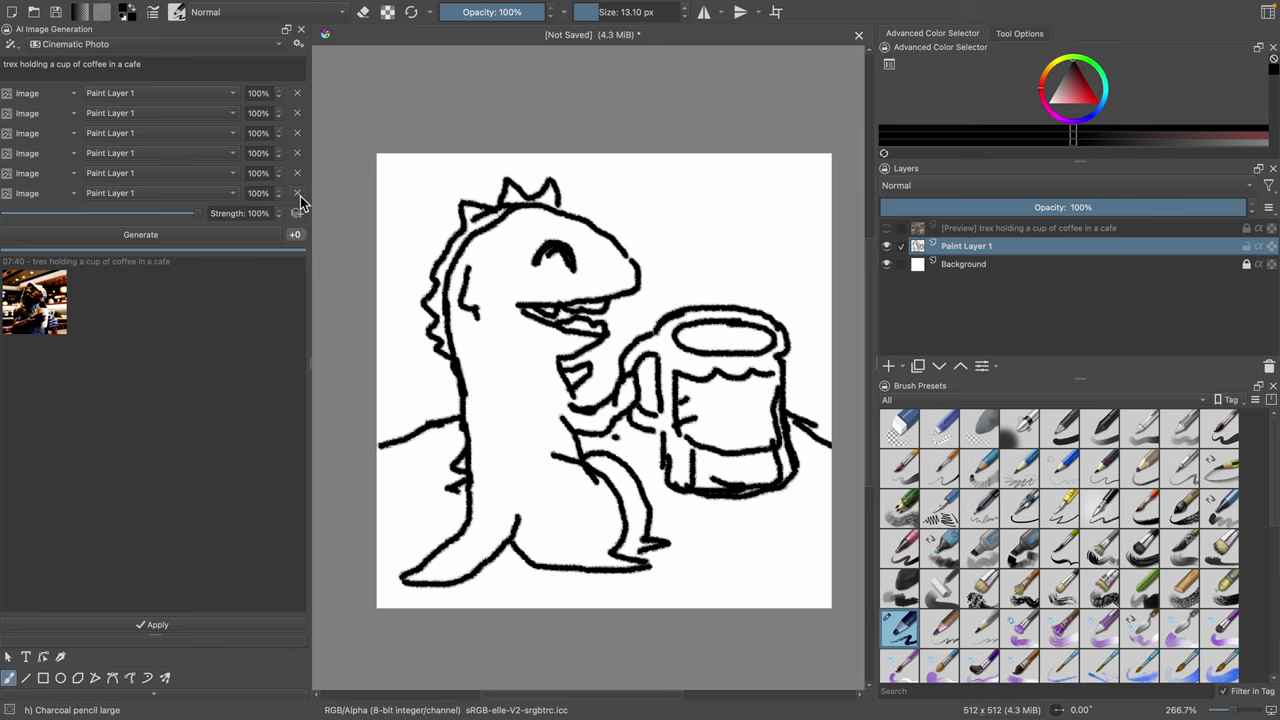
pyautogui.click(297, 213)
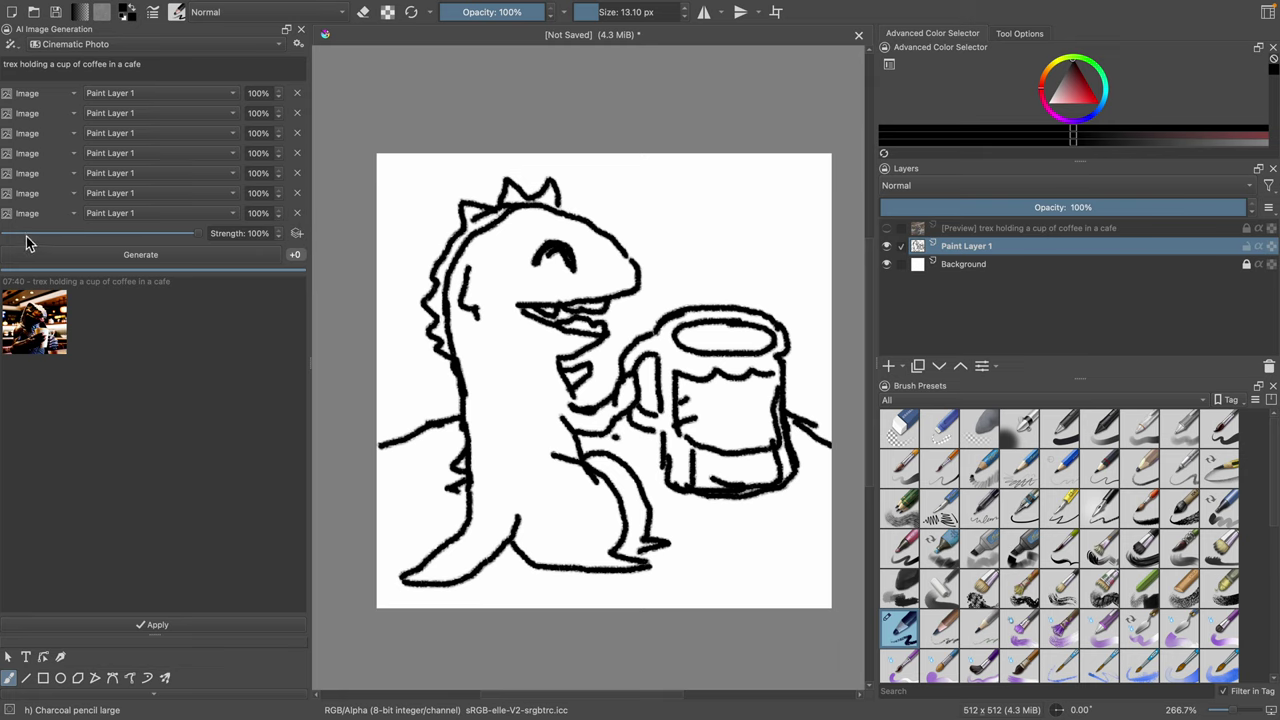
pyautogui.click(297, 213)
pyautogui.click(297, 193)
pyautogui.click(297, 173)
pyautogui.click(297, 153)
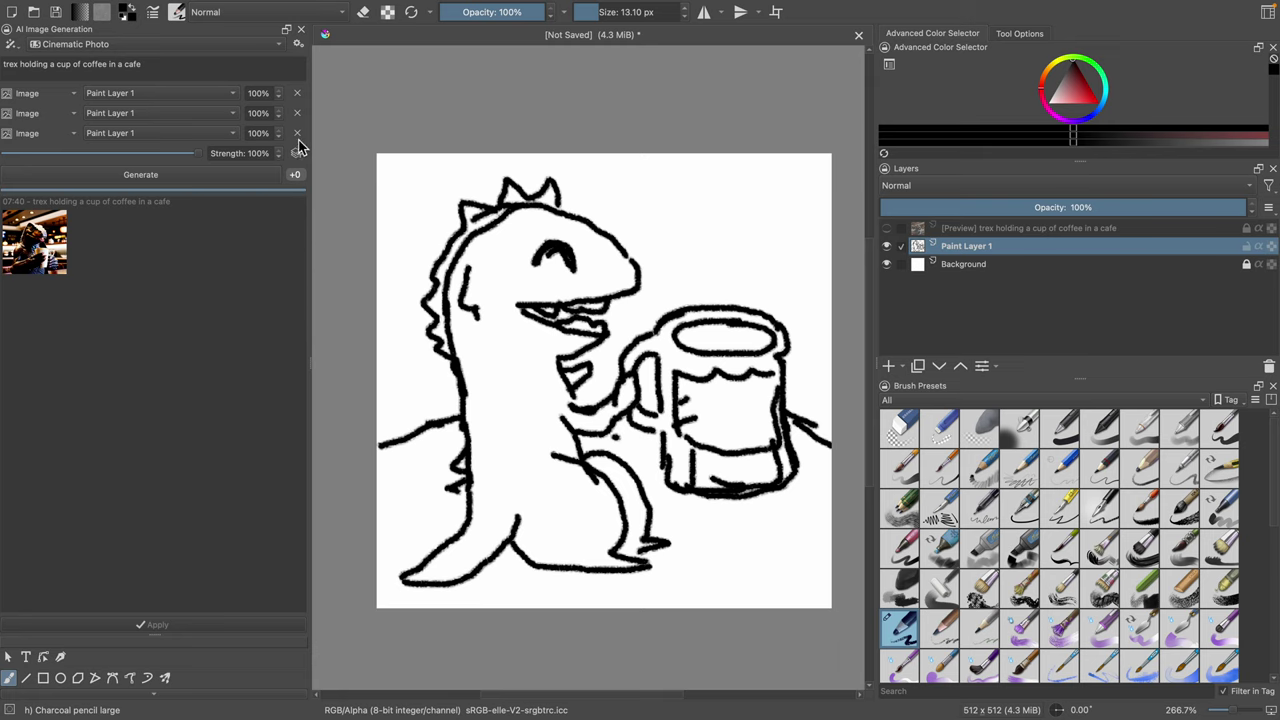
pyautogui.click(297, 133)
pyautogui.click(297, 113)
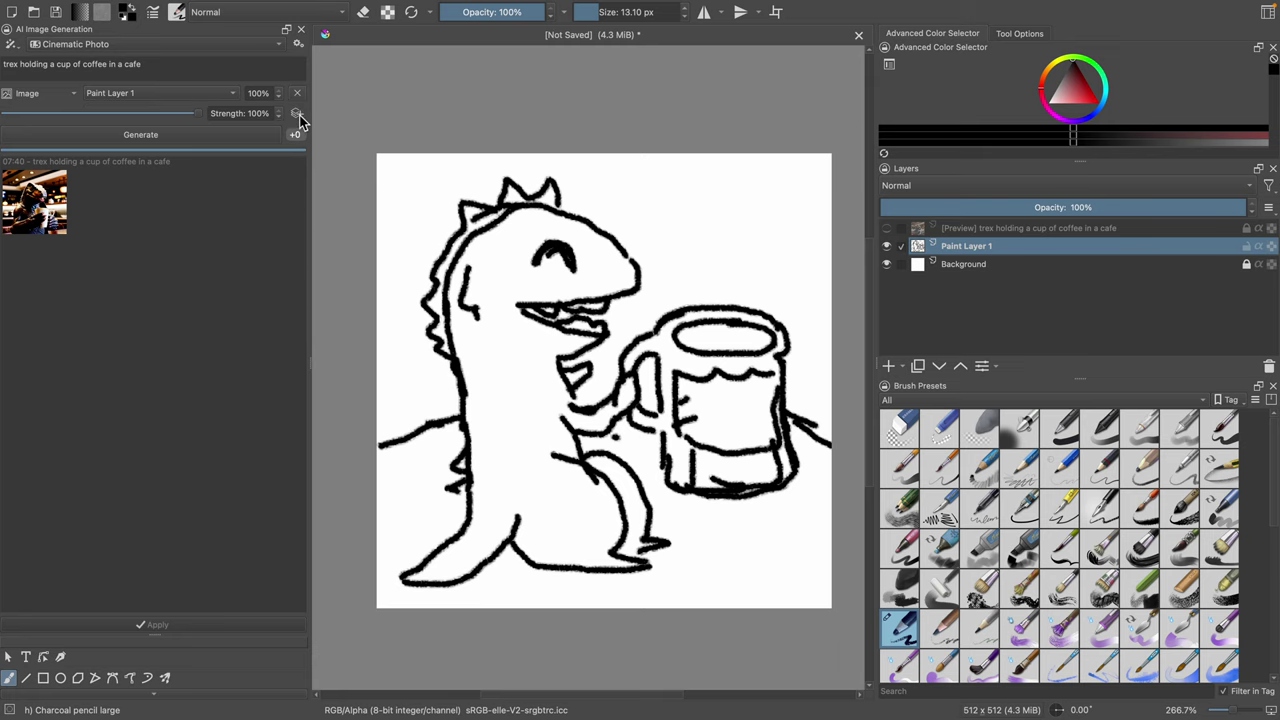
# Step: Set the control layer's type to Scribble, reviewing the other available control types
pyautogui.click(30, 95)
pyautogui.click(34, 96)
pyautogui.click(65, 95)
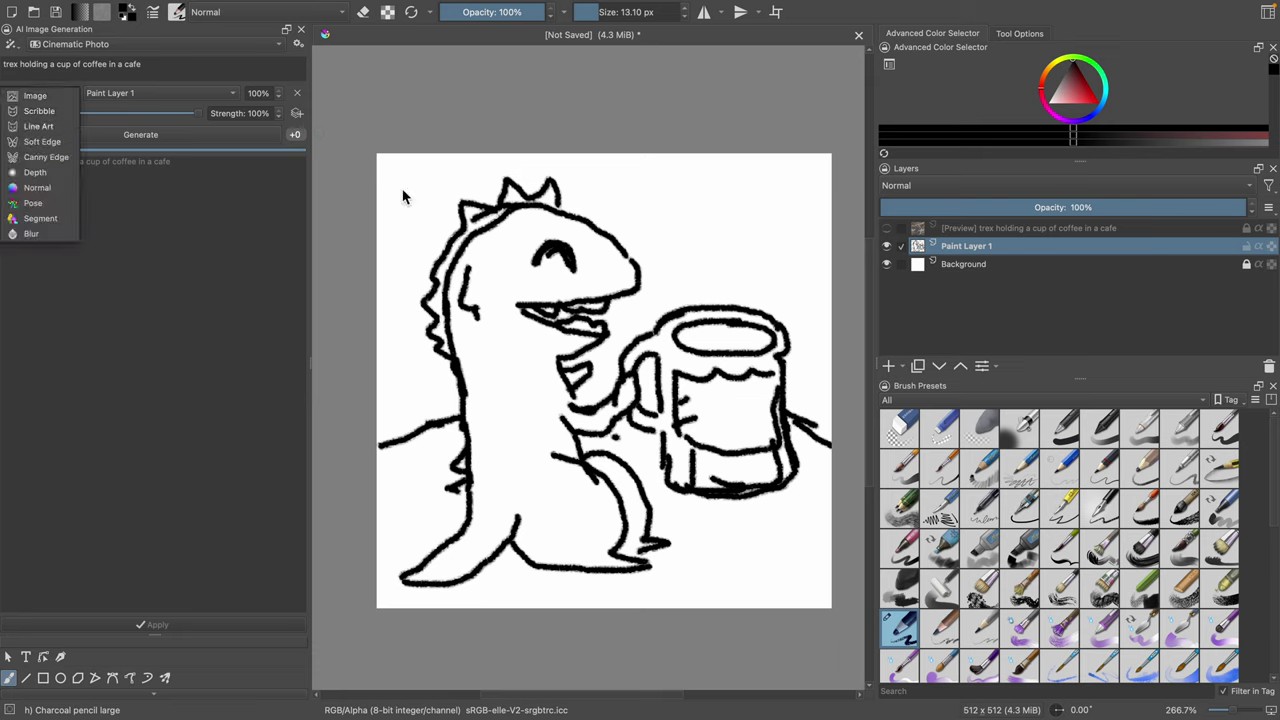
pyautogui.click(44, 112)
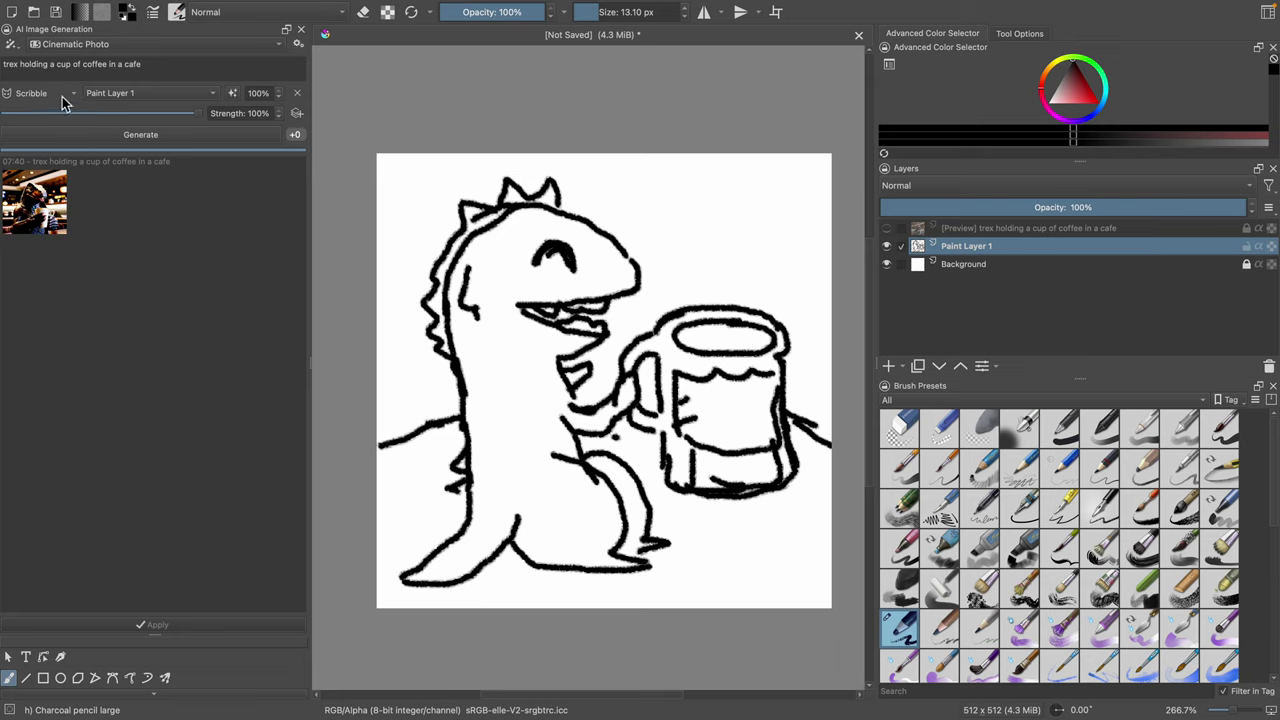
pyautogui.click(66, 96)
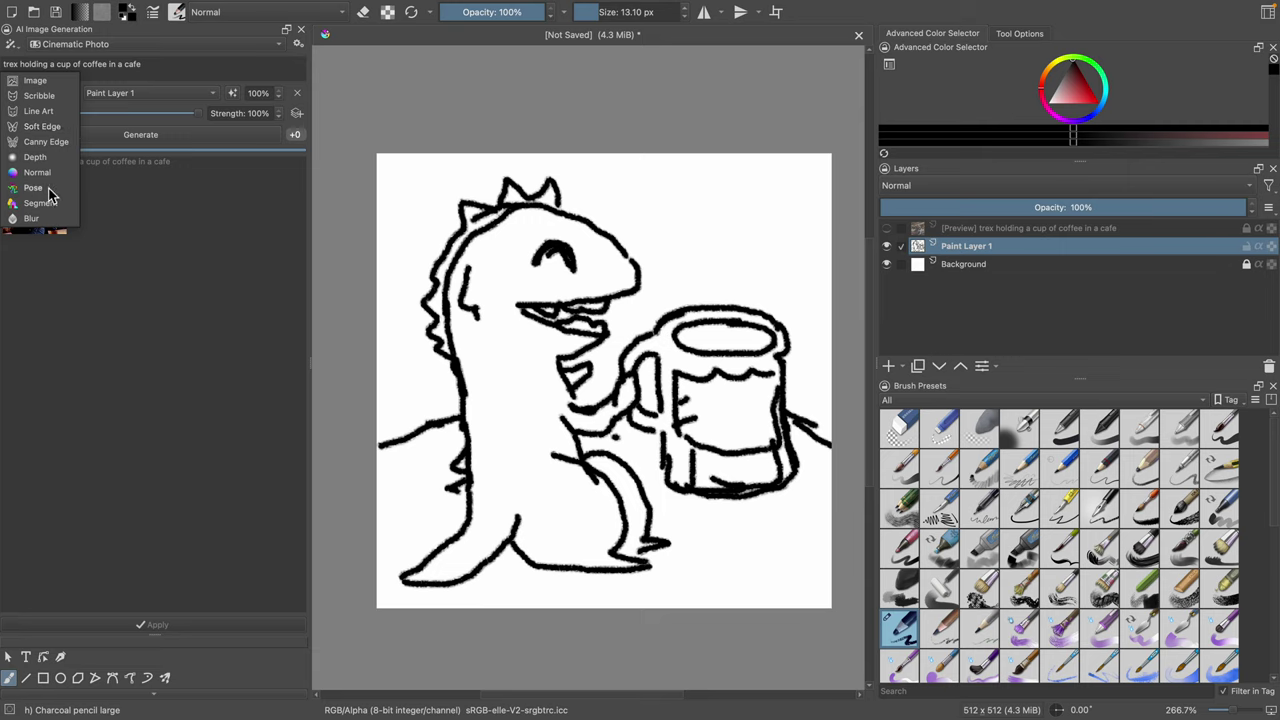
pyautogui.click(44, 97)
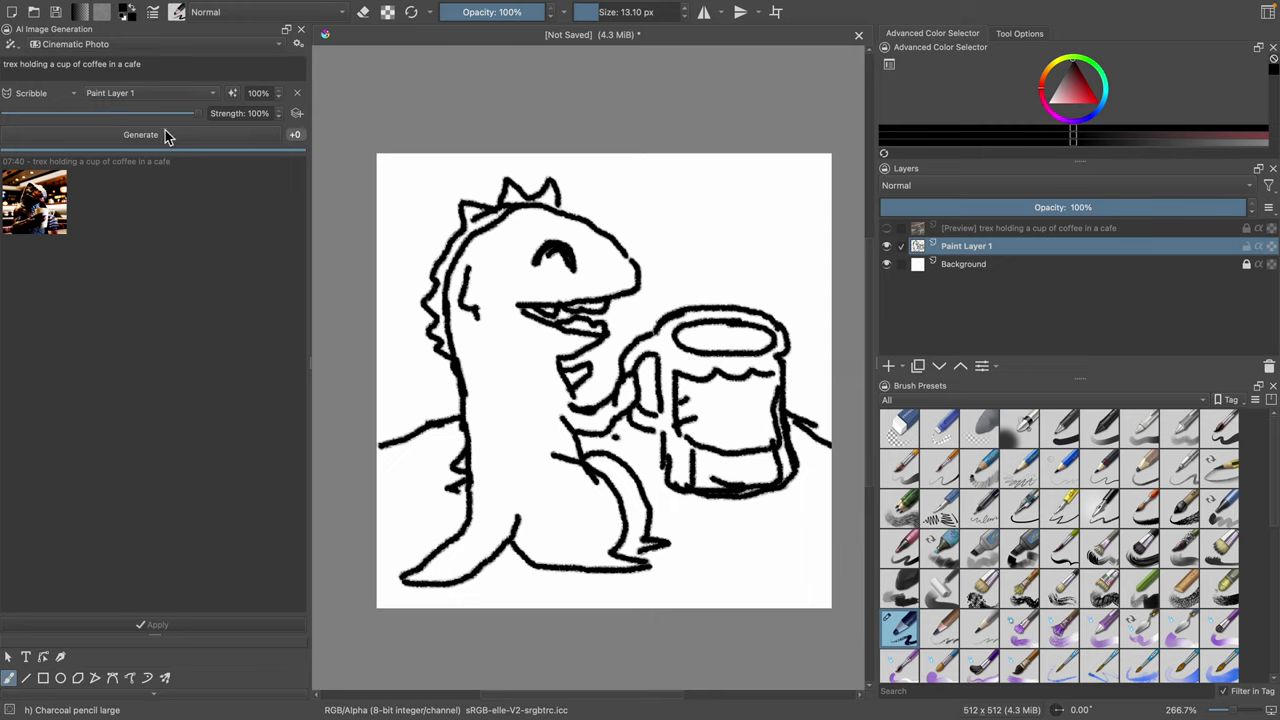
# Step: Save the drawing in Pictures as a Krita document named kritaAItest_001
pyautogui.press('super+s')
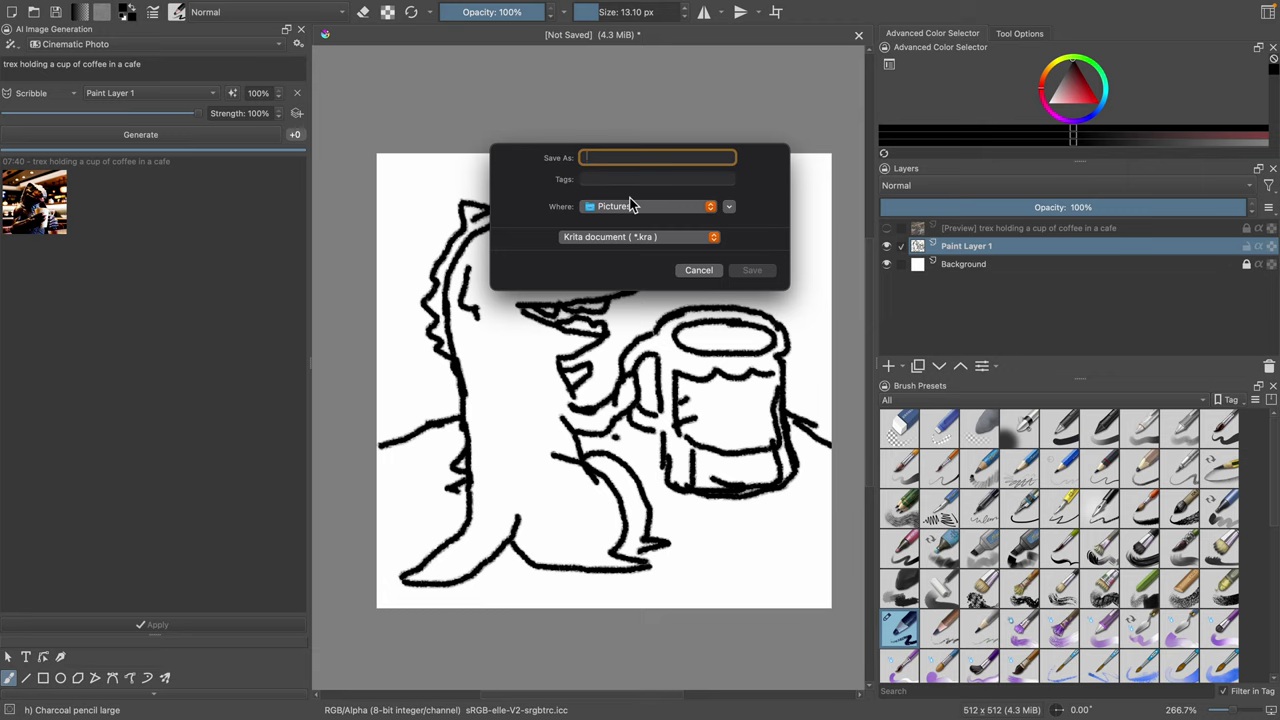
pyautogui.write('kritaAItest_001')
pyautogui.press('Return')
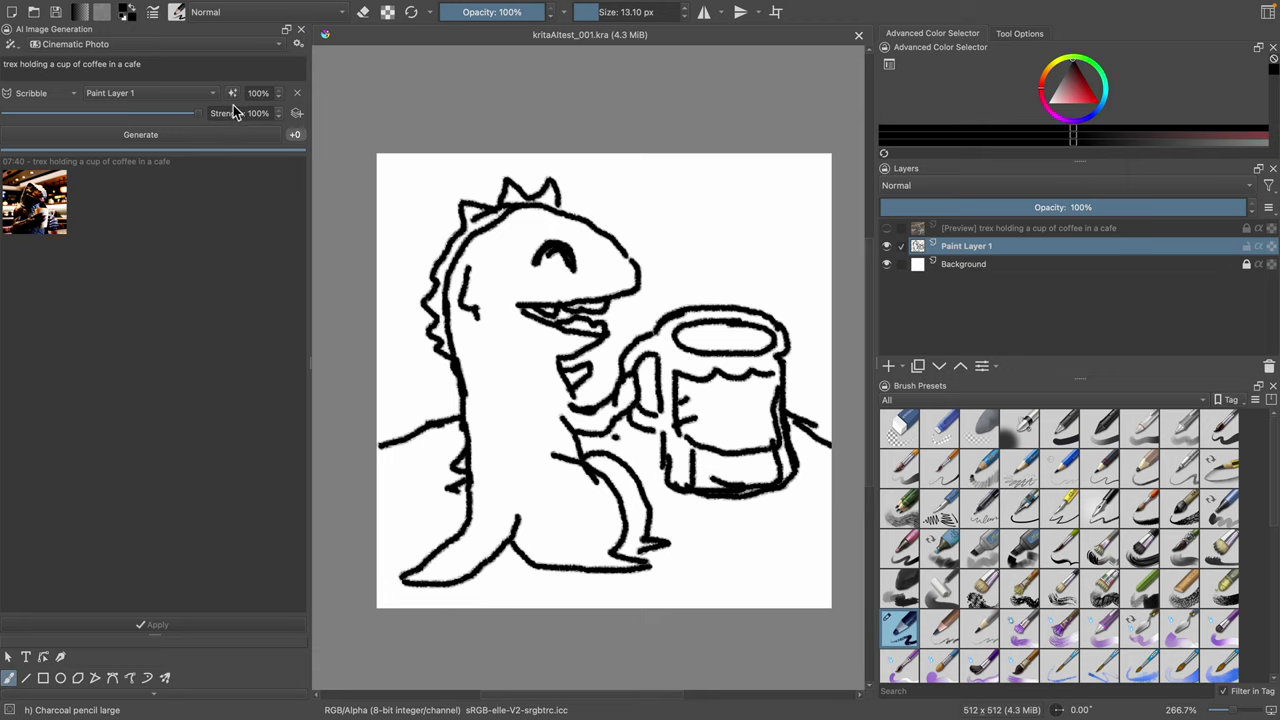
# Step: Generate an image from the T-rex prompt using the Scribble control layer on Paint Layer 1
pyautogui.click(226, 136)
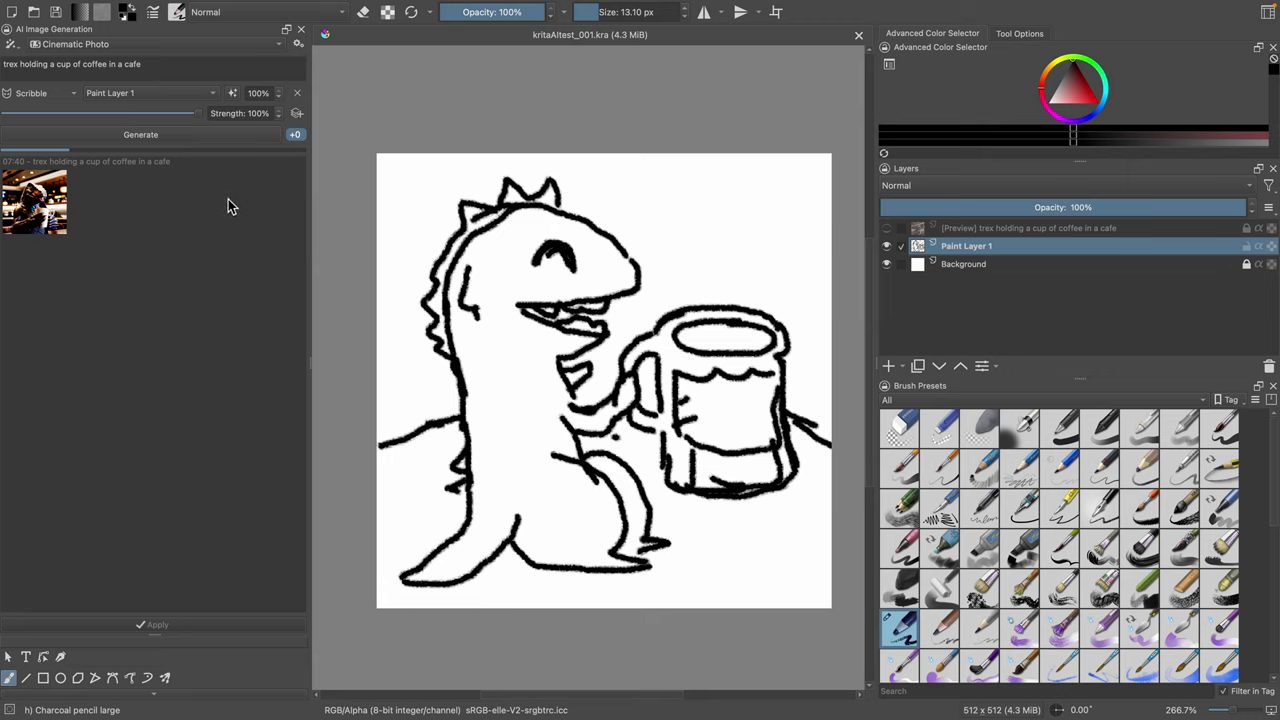
pyautogui.click(76, 97)
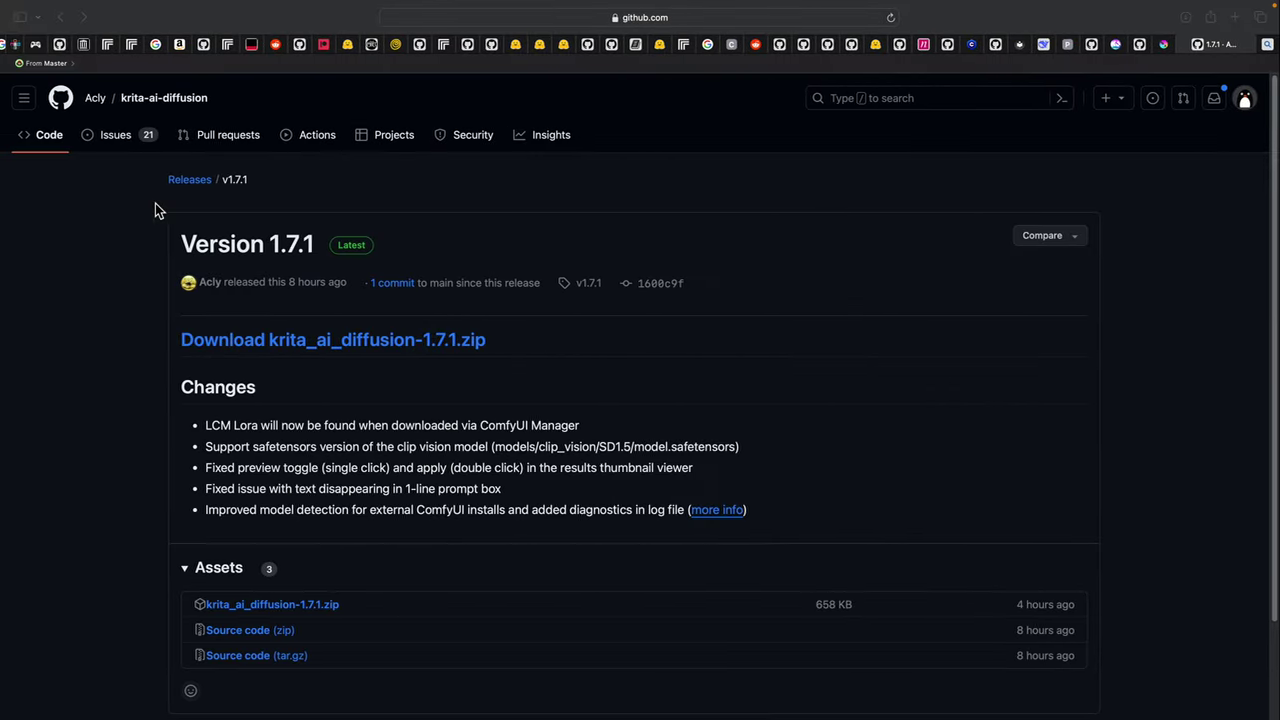
# Step: Open posemaniacs.com in a new browser tab and open the third figure of the Floating poses
pyautogui.click(1236, 18)
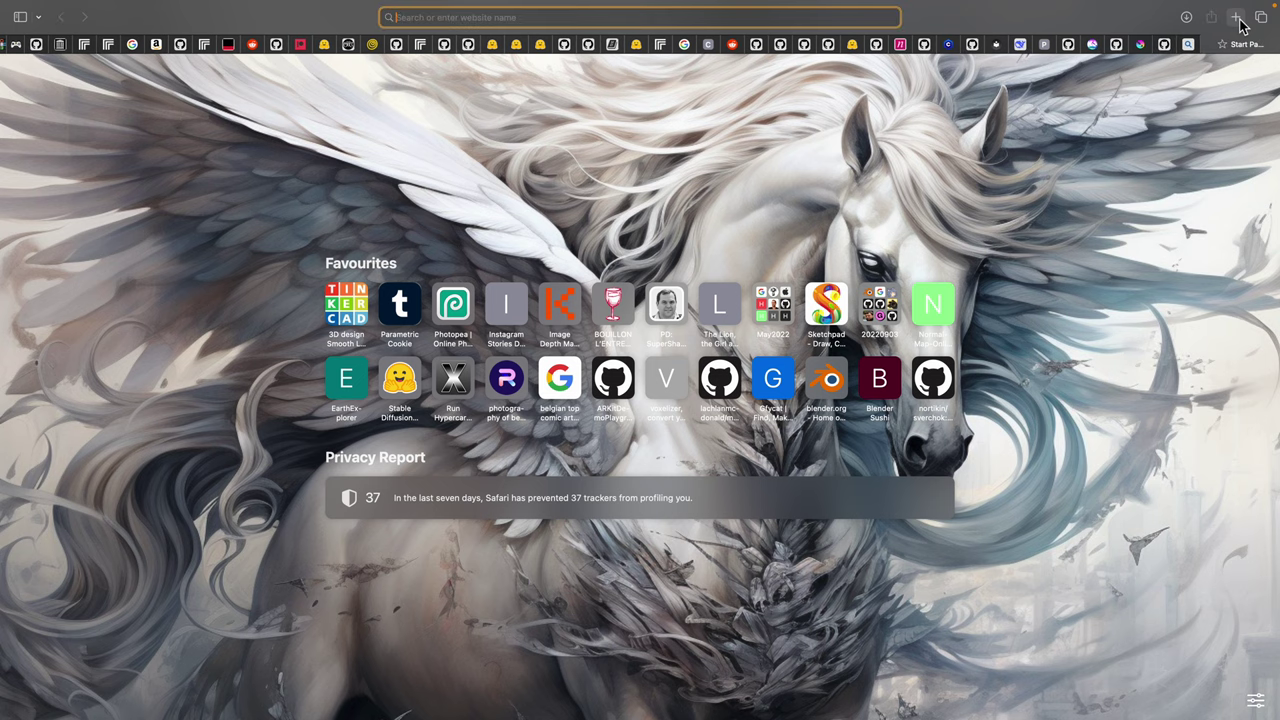
pyautogui.write('posemaniacs.com')
pyautogui.press('Return')
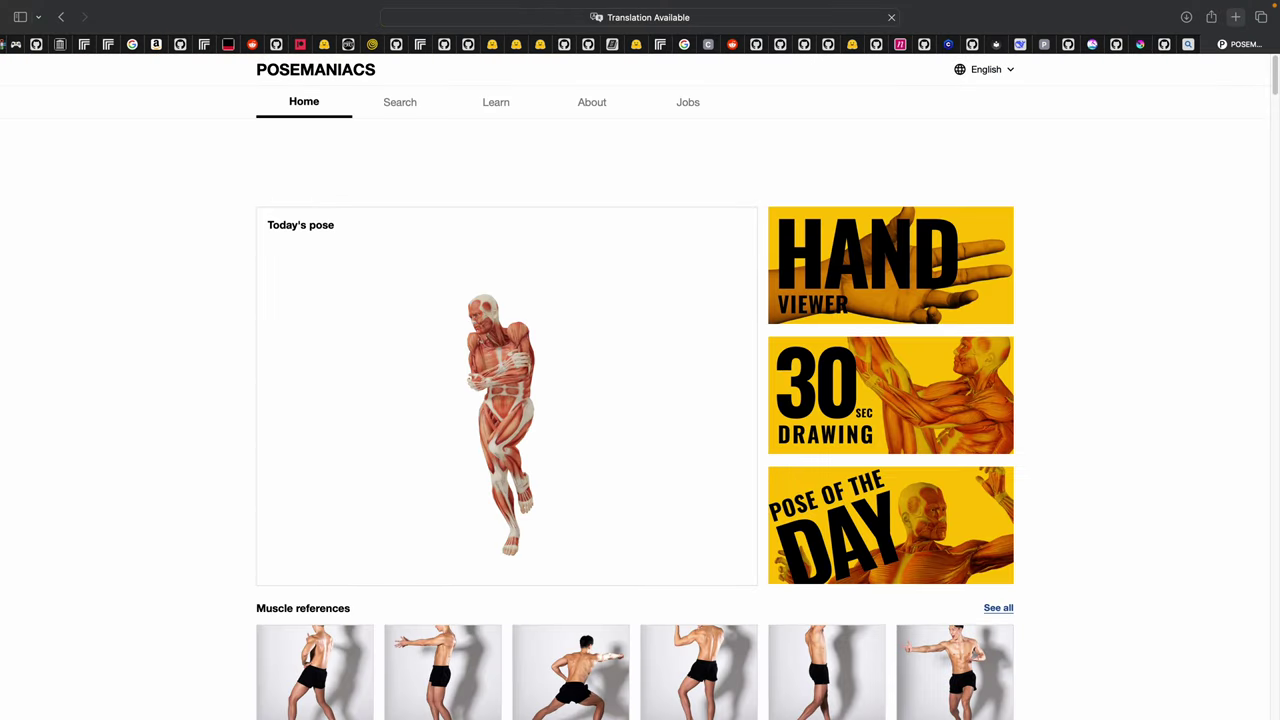
pyautogui.scroll(-10, 1180, 512)
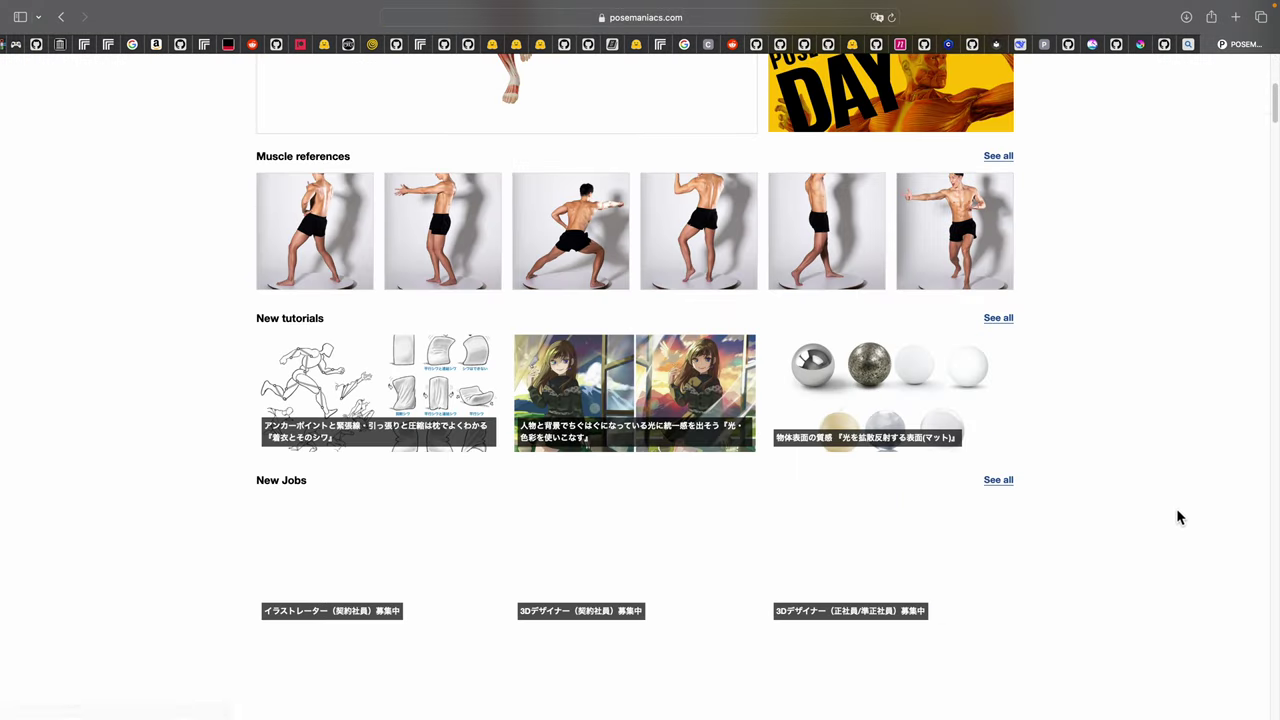
pyautogui.scroll(-4, 1157, 509)
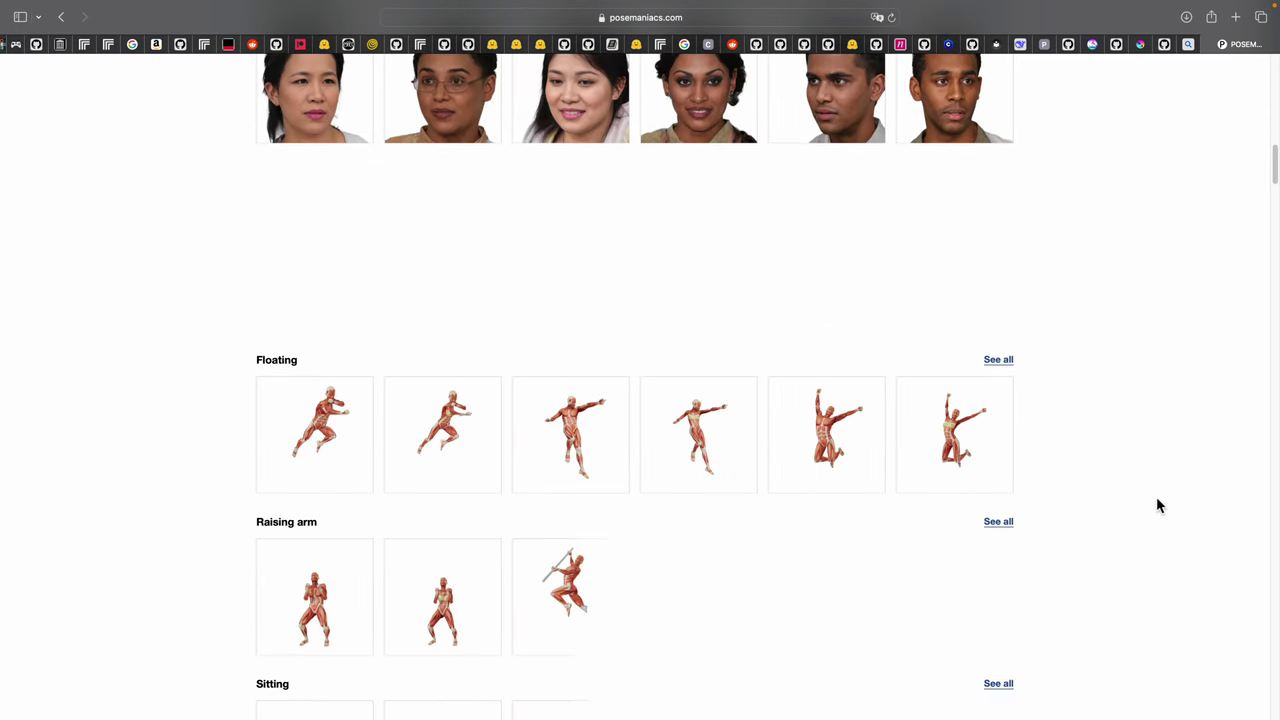
pyautogui.click(556, 454)
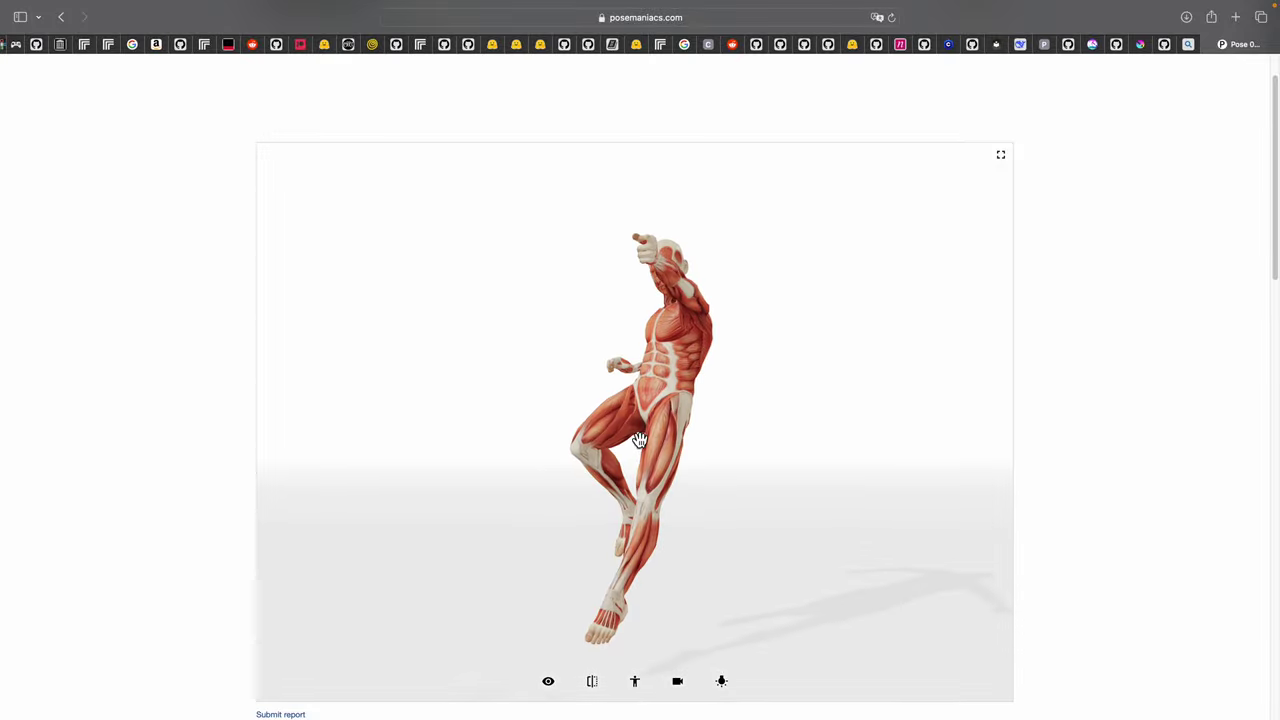
# Step: Rotate the 3D figure to show its outstretched arm sideways and capture a screenshot of the area around it
pyautogui.moveTo(640, 441); pyautogui.dragTo(870, 468)
pyautogui.moveTo(669, 392); pyautogui.dragTo(678, 391)
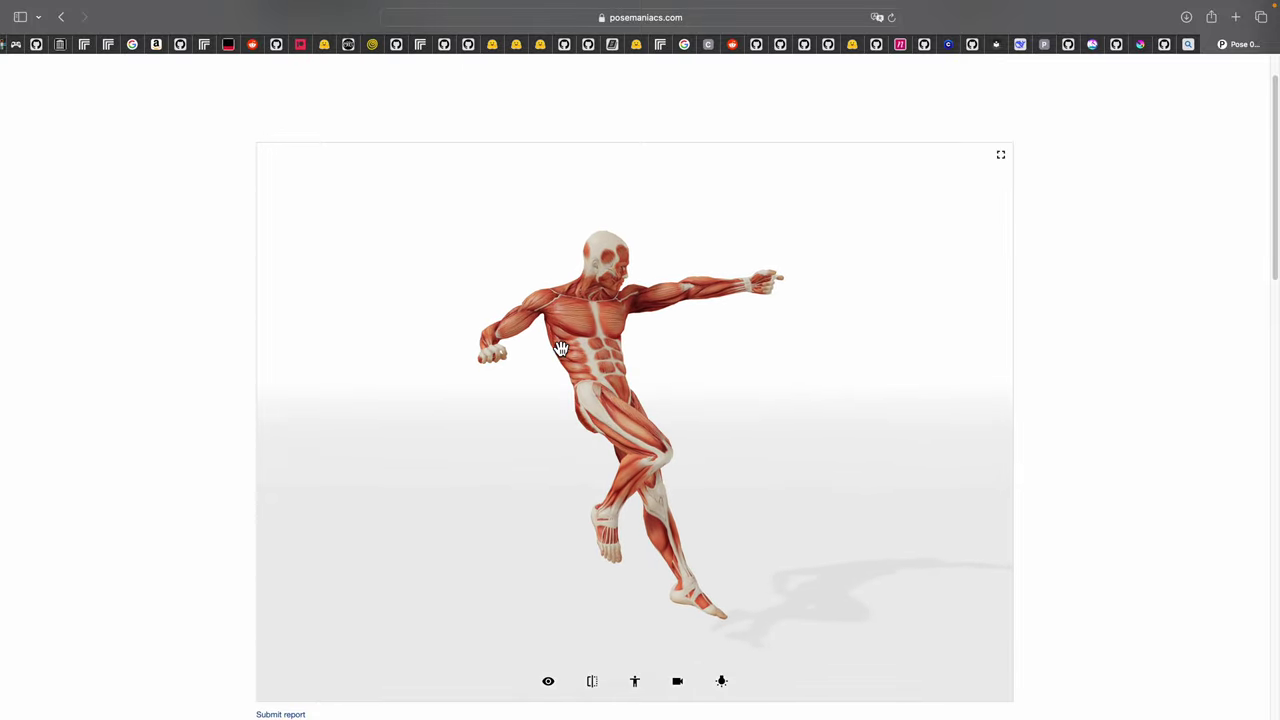
pyautogui.press('super+shift+4')
pyautogui.moveTo(430, 213); pyautogui.dragTo(816, 630)
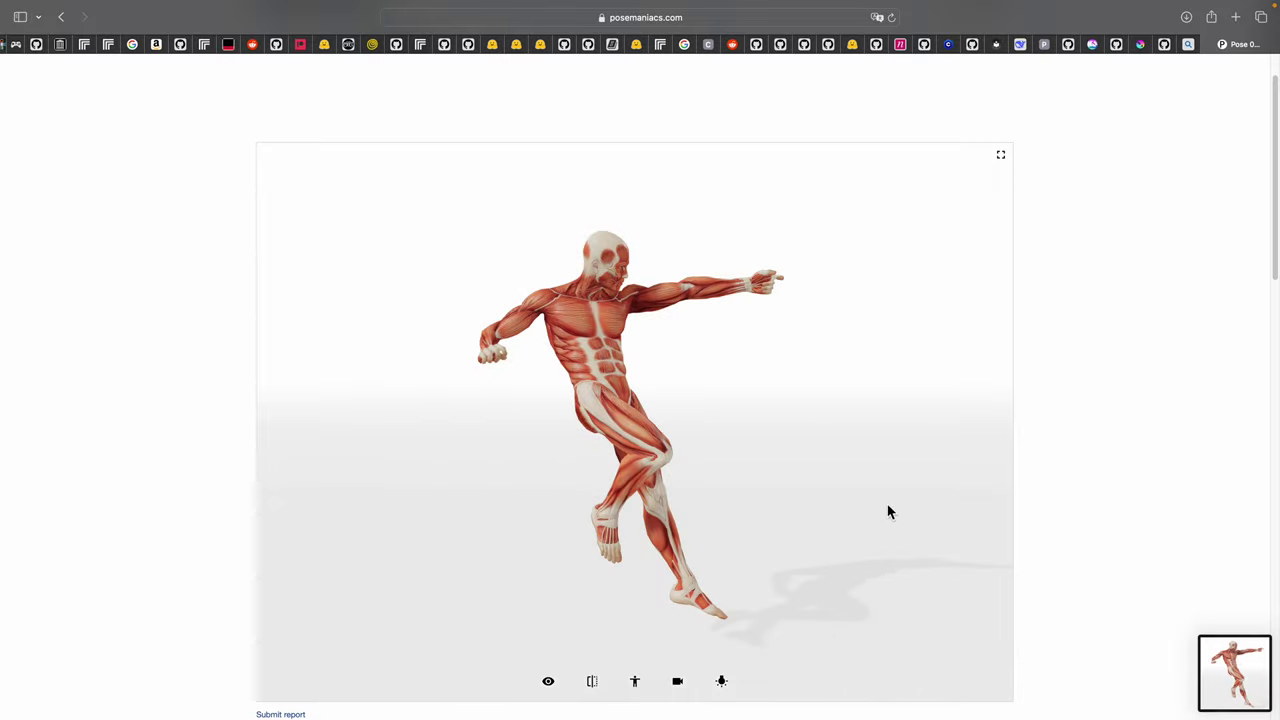
# Step: Switch back to Krita, try to apply the second generated result, and read and close the script error
pyautogui.hotkey('ctrl', 'Right')
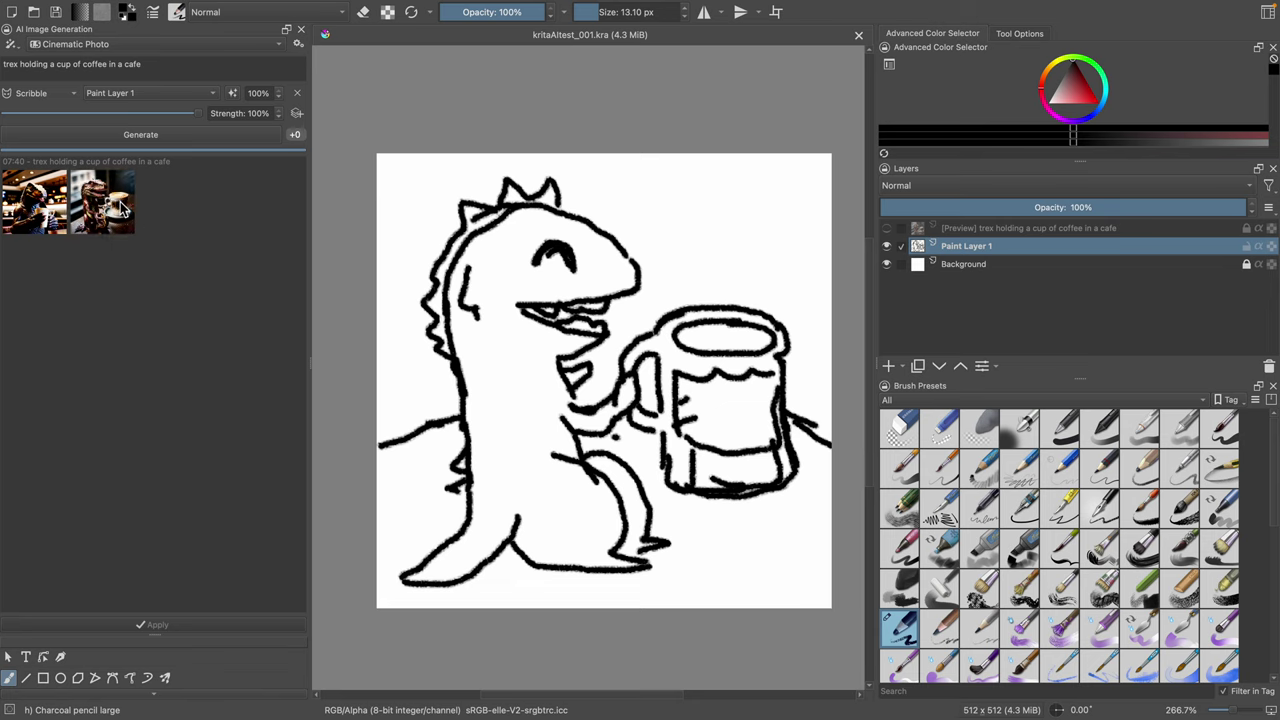
pyautogui.doubleClick(121, 208)
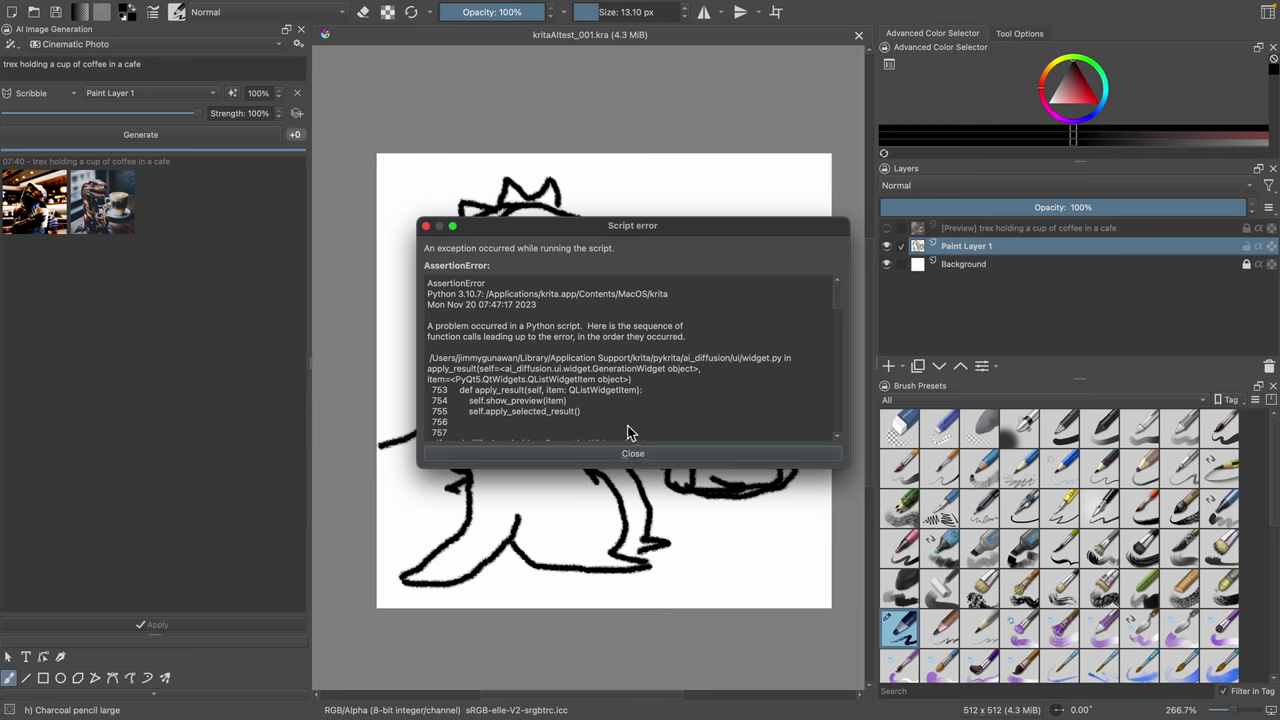
pyautogui.scroll(-10, 628, 428)
pyautogui.scroll(-10, 628, 428)
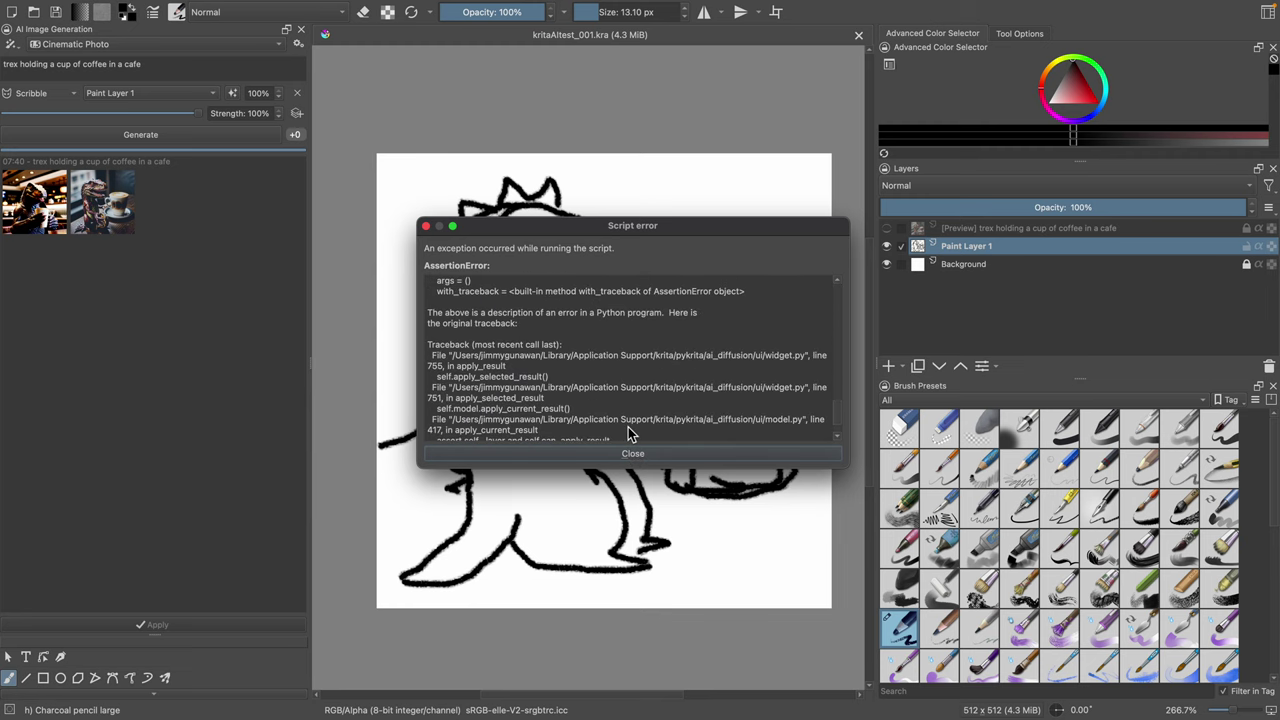
pyautogui.click(632, 455)
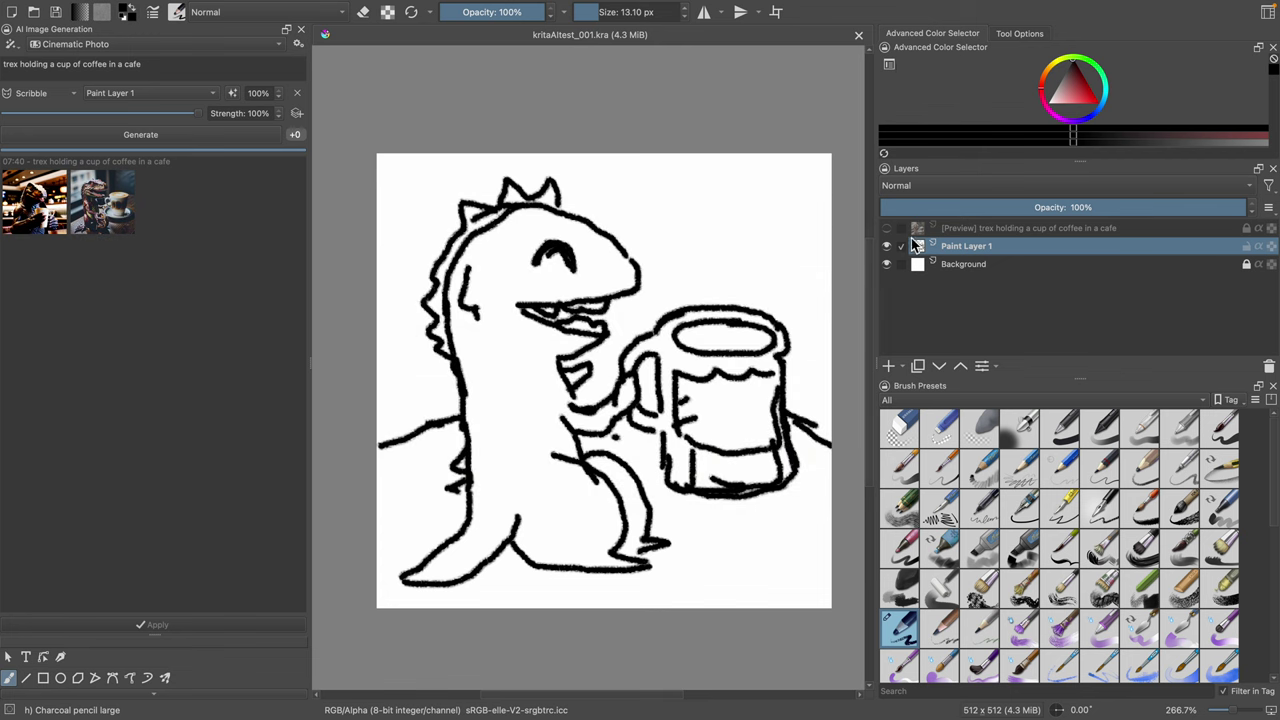
# Step: Show and select the T-rex preview layer, and save the document
pyautogui.click(887, 229)
pyautogui.click(895, 230)
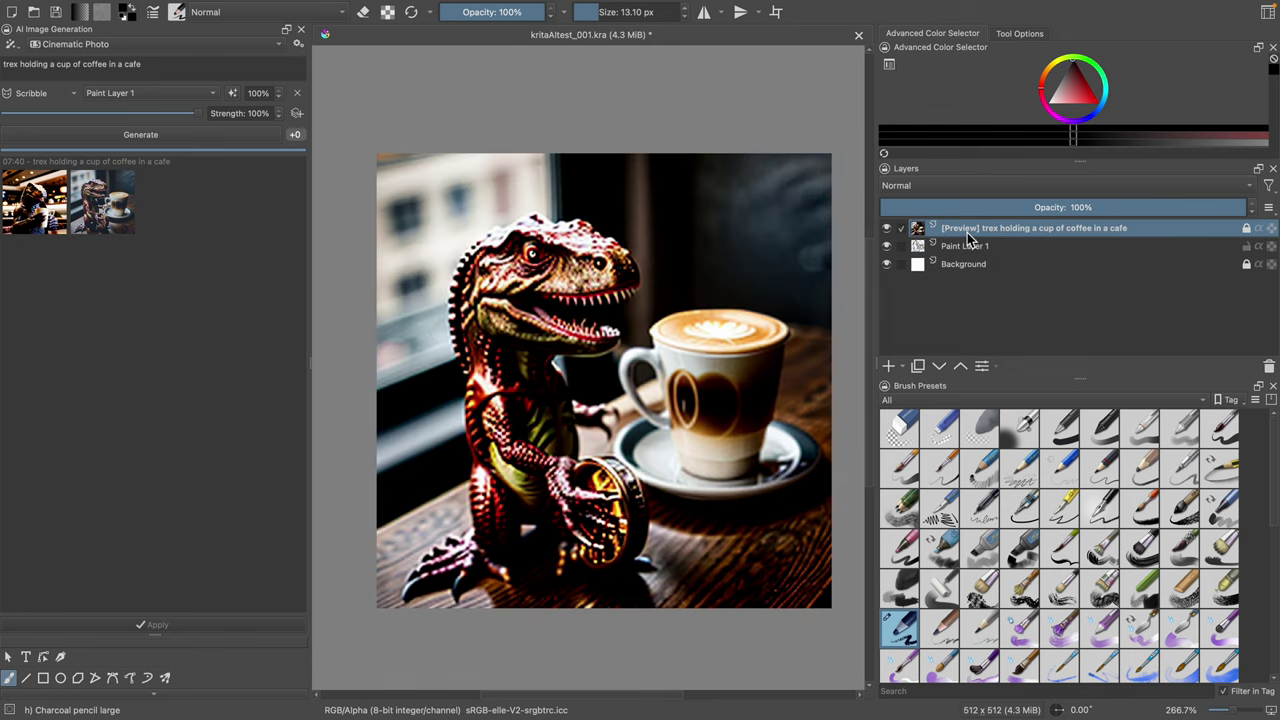
pyautogui.hotkey('ctrl', 's')
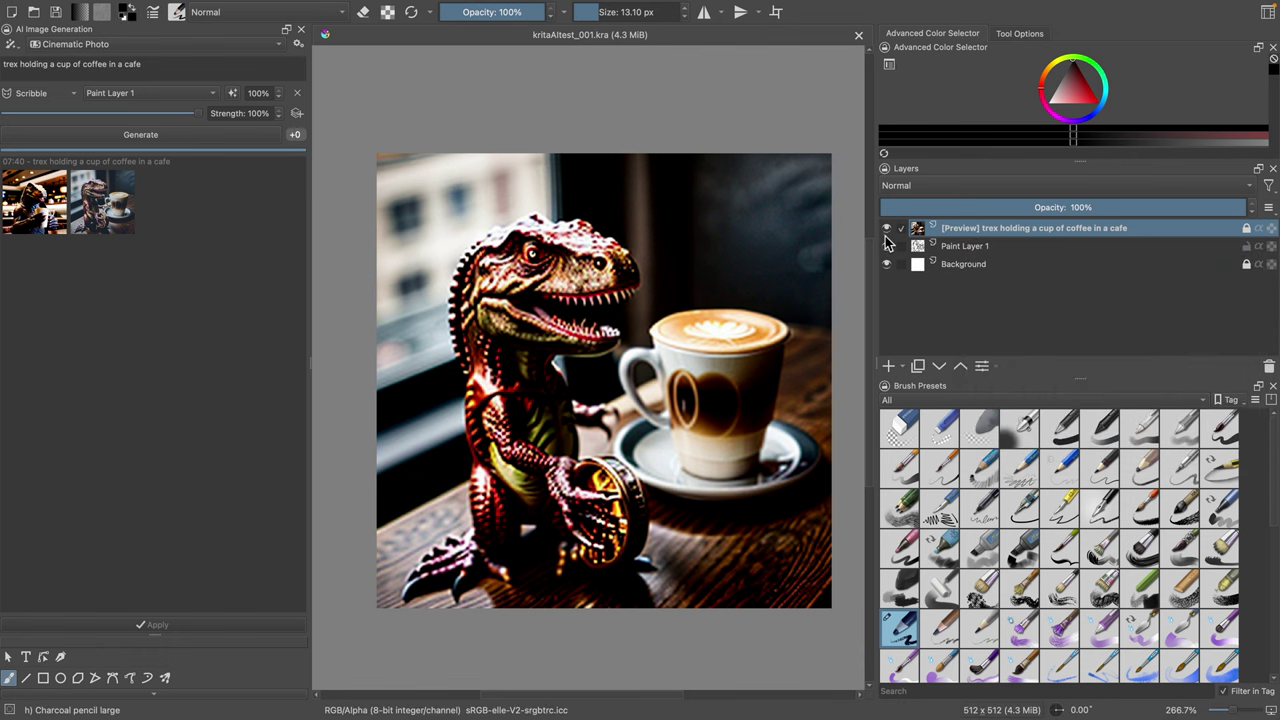
# Step: Compare the generated T-rex with the sketch by toggling the preview layer's visibility, leaving the preview shown
pyautogui.click(886, 230)
pyautogui.click(886, 230)
pyautogui.click(887, 230)
pyautogui.click(887, 230)
pyautogui.click(887, 229)
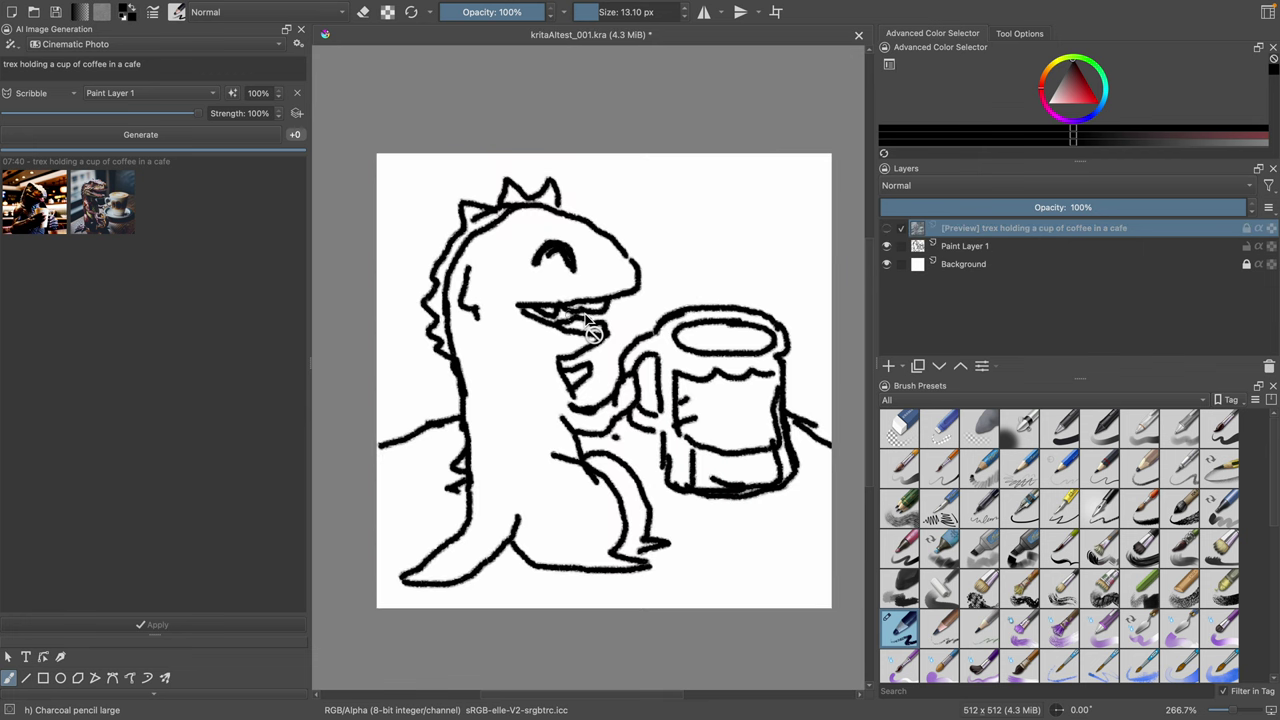
pyautogui.click(887, 229)
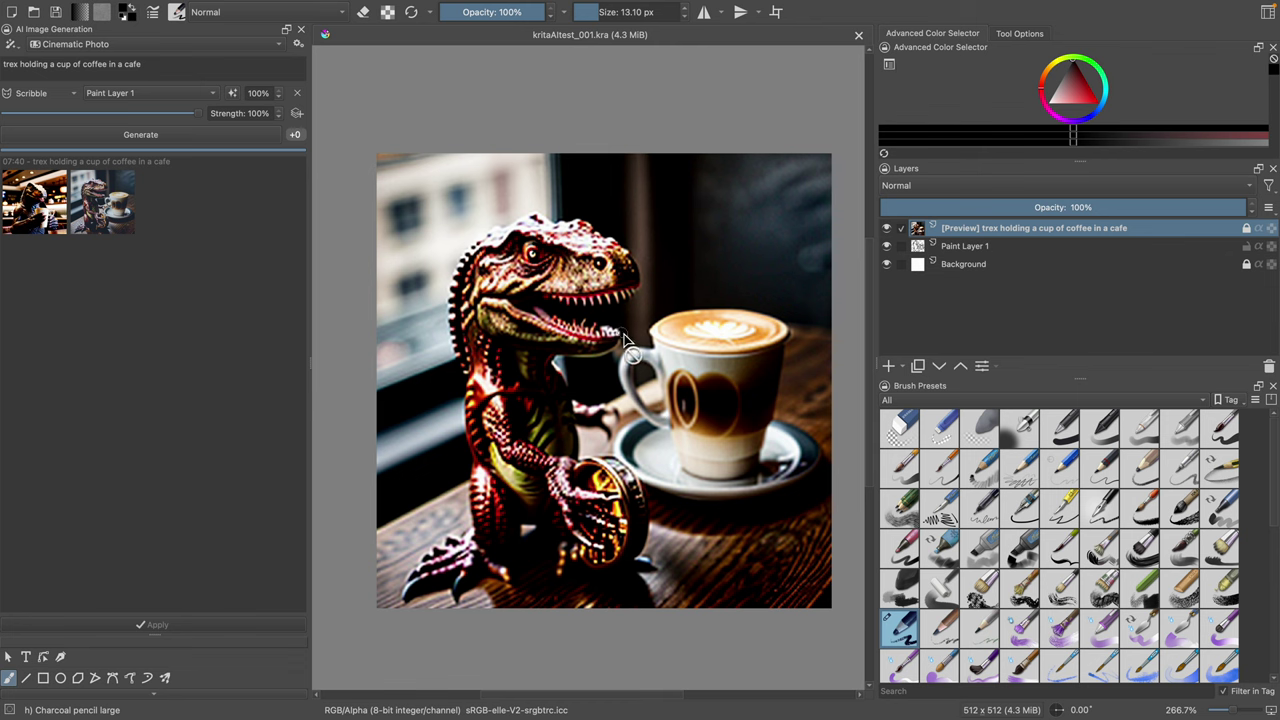
pyautogui.click(886, 229)
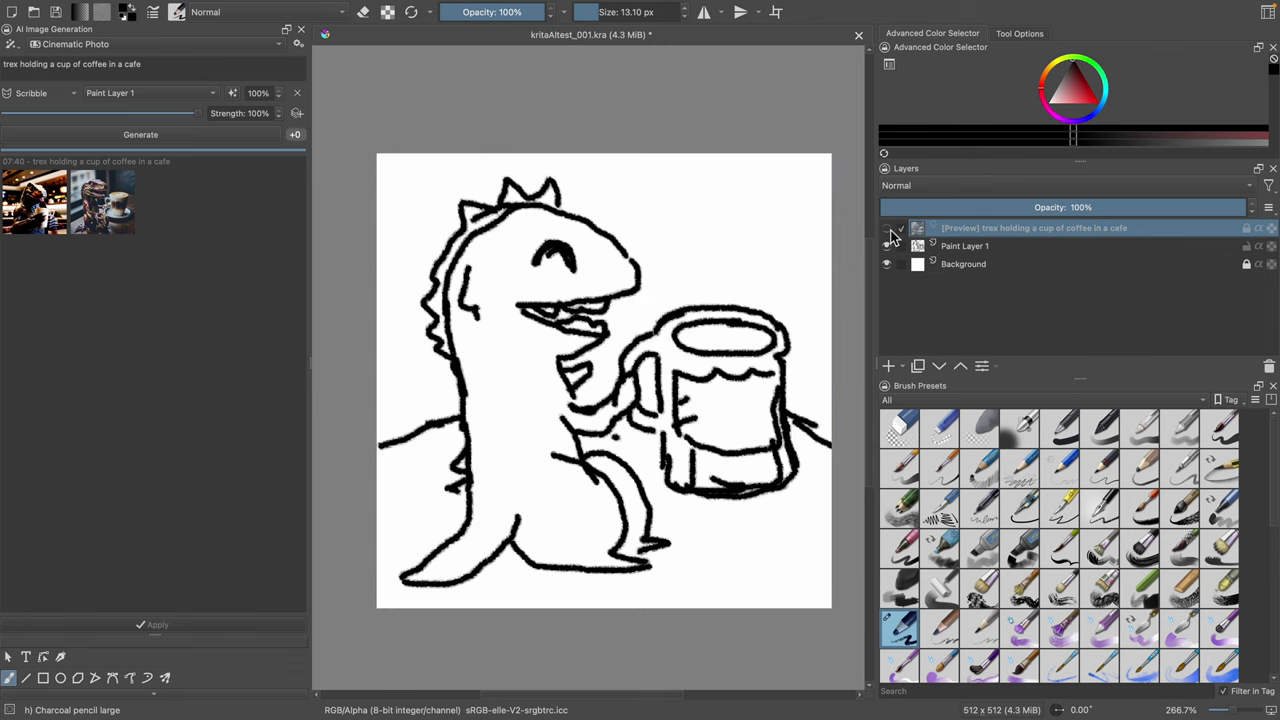
pyautogui.click(886, 229)
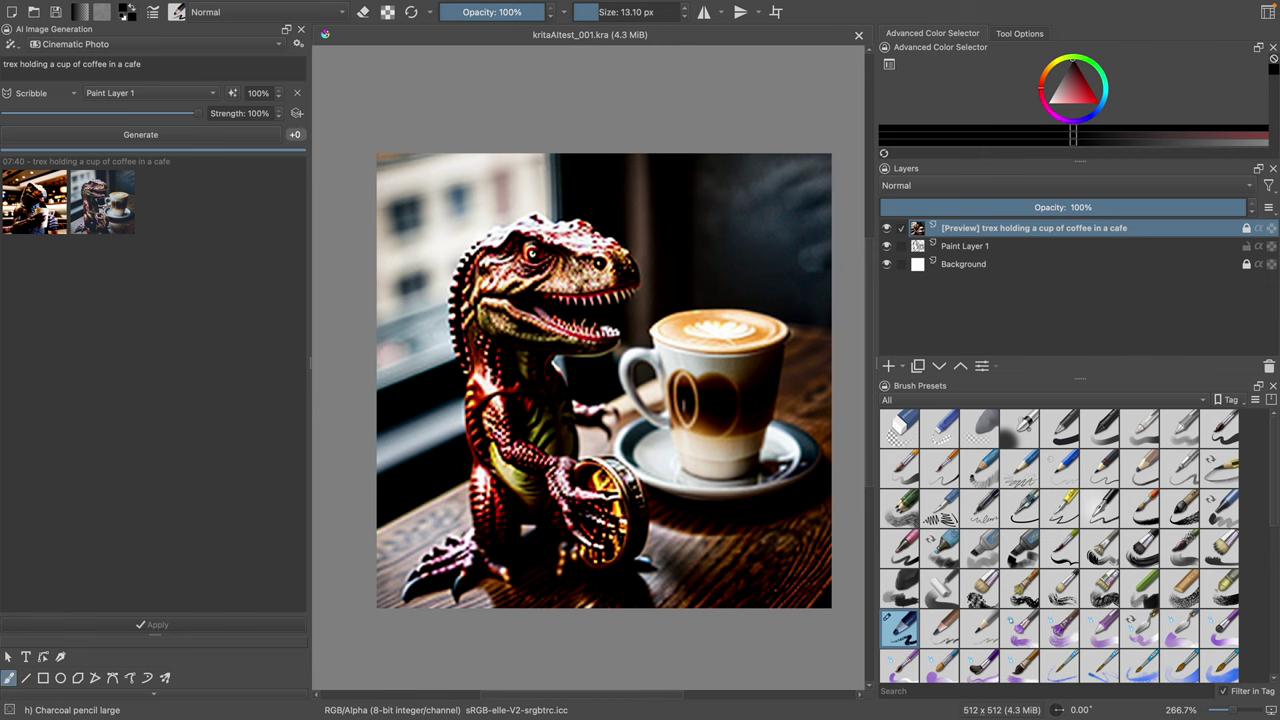
pyautogui.click(886, 230)
pyautogui.click(886, 230)
pyautogui.click(886, 230)
pyautogui.click(886, 230)
pyautogui.click(886, 230)
pyautogui.click(886, 230)
# Step: Add a new paint layer above the T-rex preview layer
pyautogui.click(78, 8)
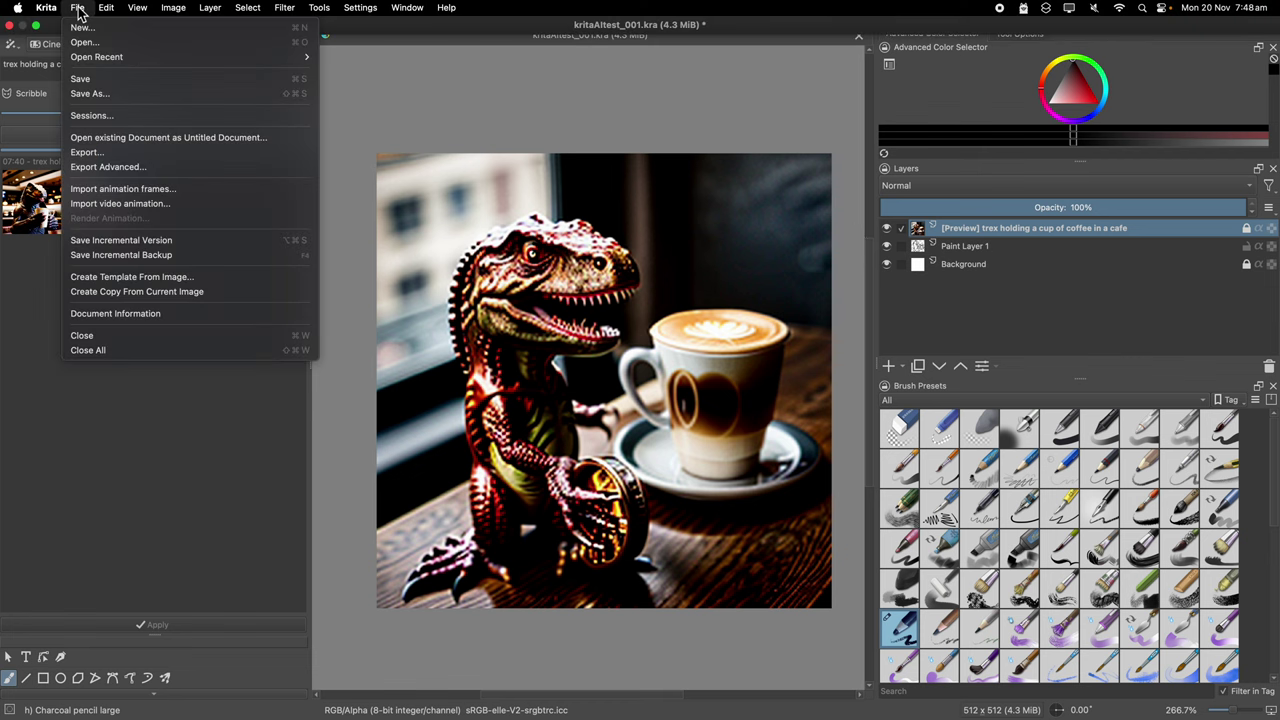
pyautogui.click(940, 322)
pyautogui.click(903, 368)
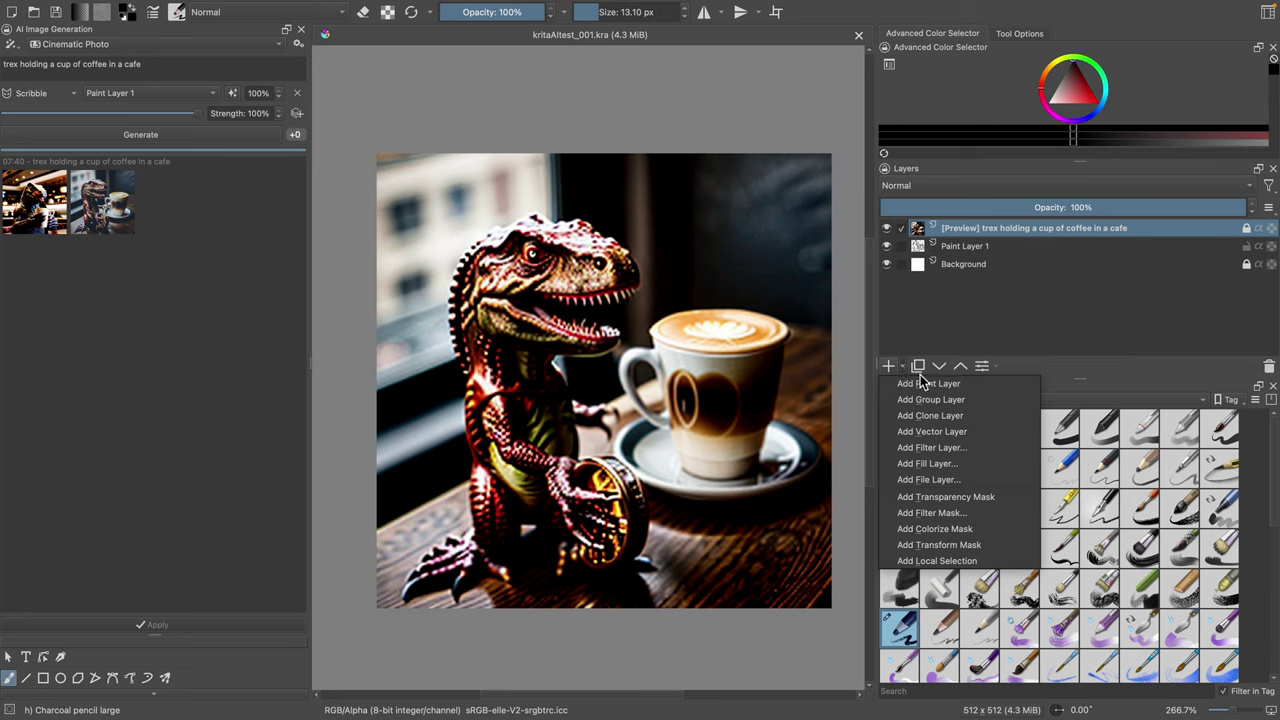
pyautogui.click(920, 382)
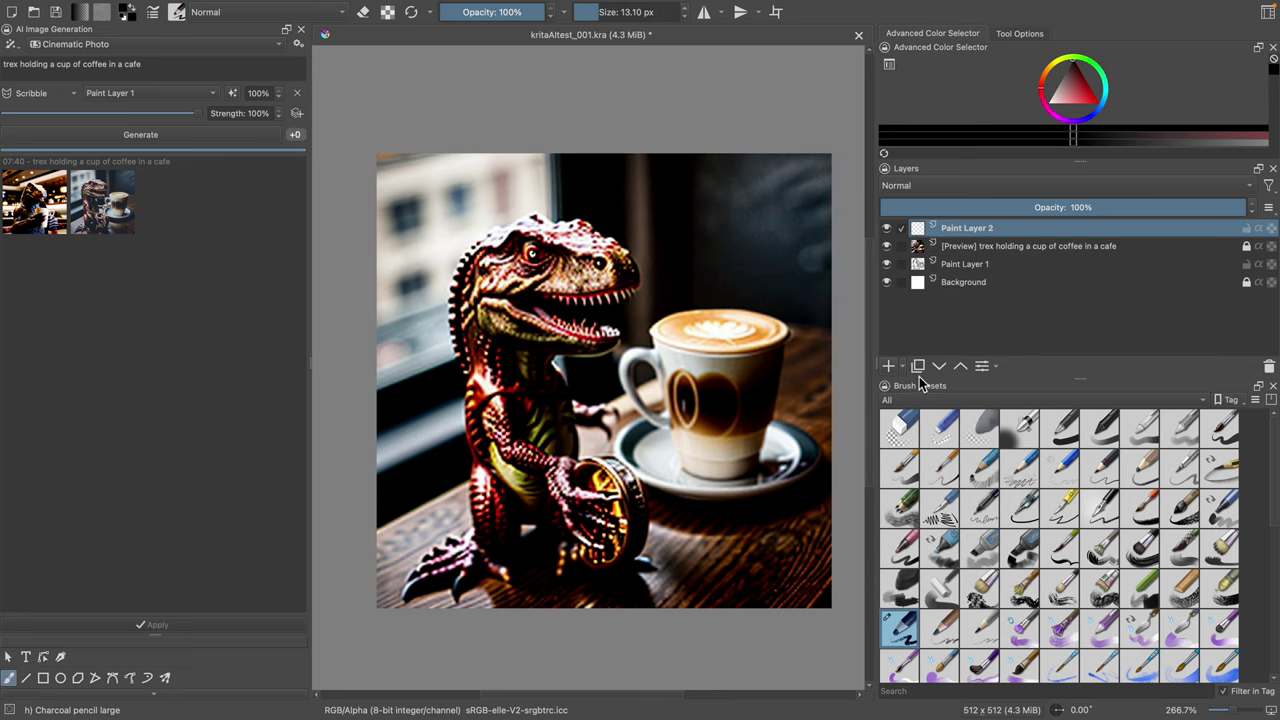
# Step: Review the available control layer types, generation modes and style presets in the AI image generation settings
pyautogui.moveTo(906, 244)
pyautogui.click(74, 96)
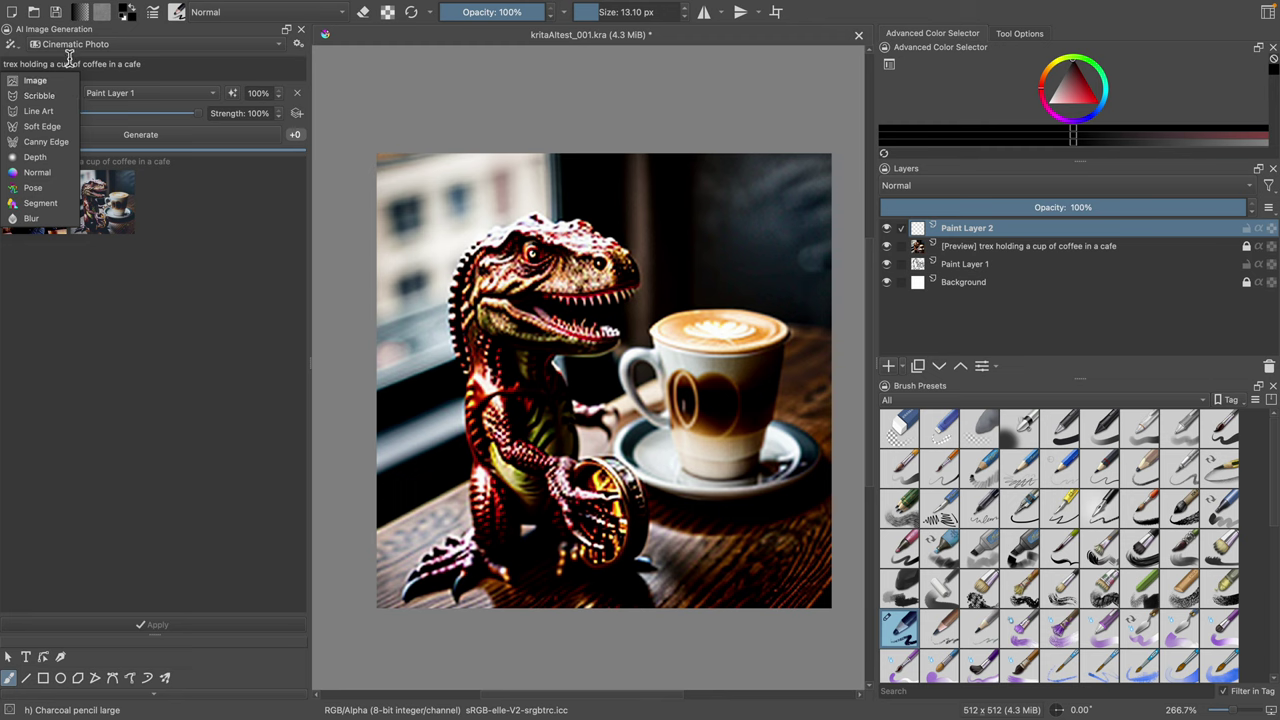
pyautogui.click(25, 48)
pyautogui.click(17, 46)
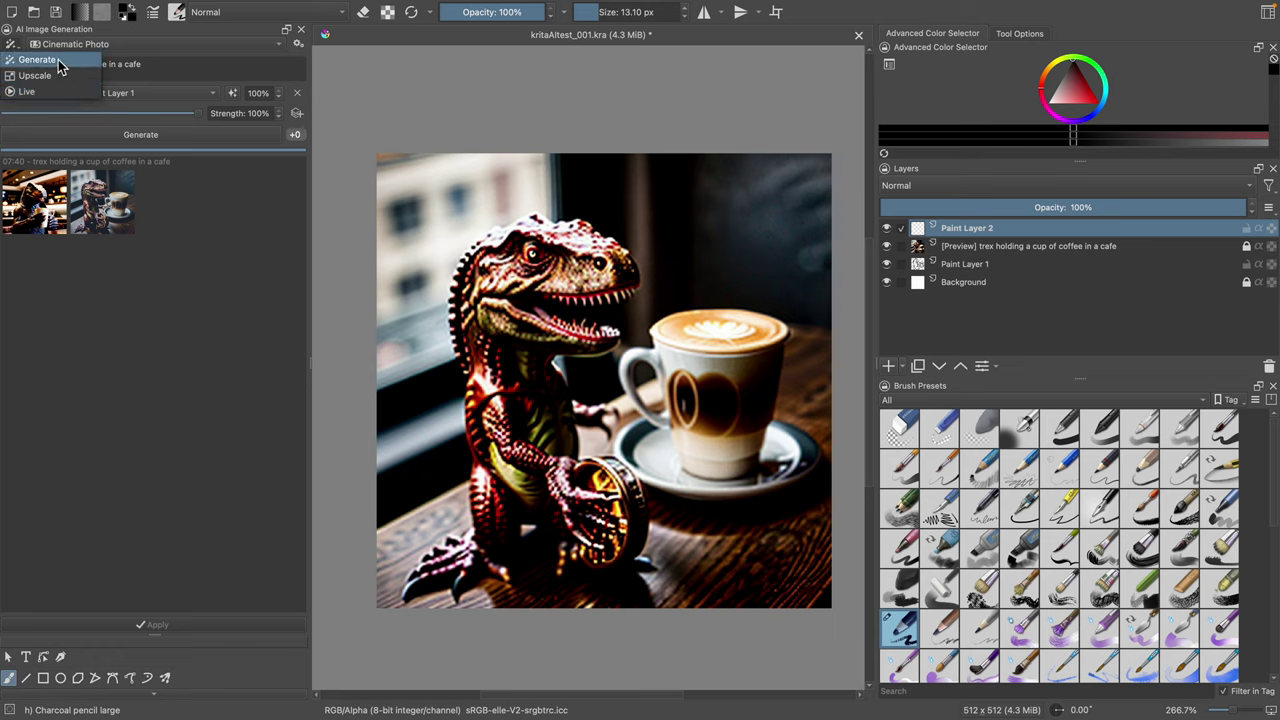
pyautogui.click(117, 44)
pyautogui.click(117, 44)
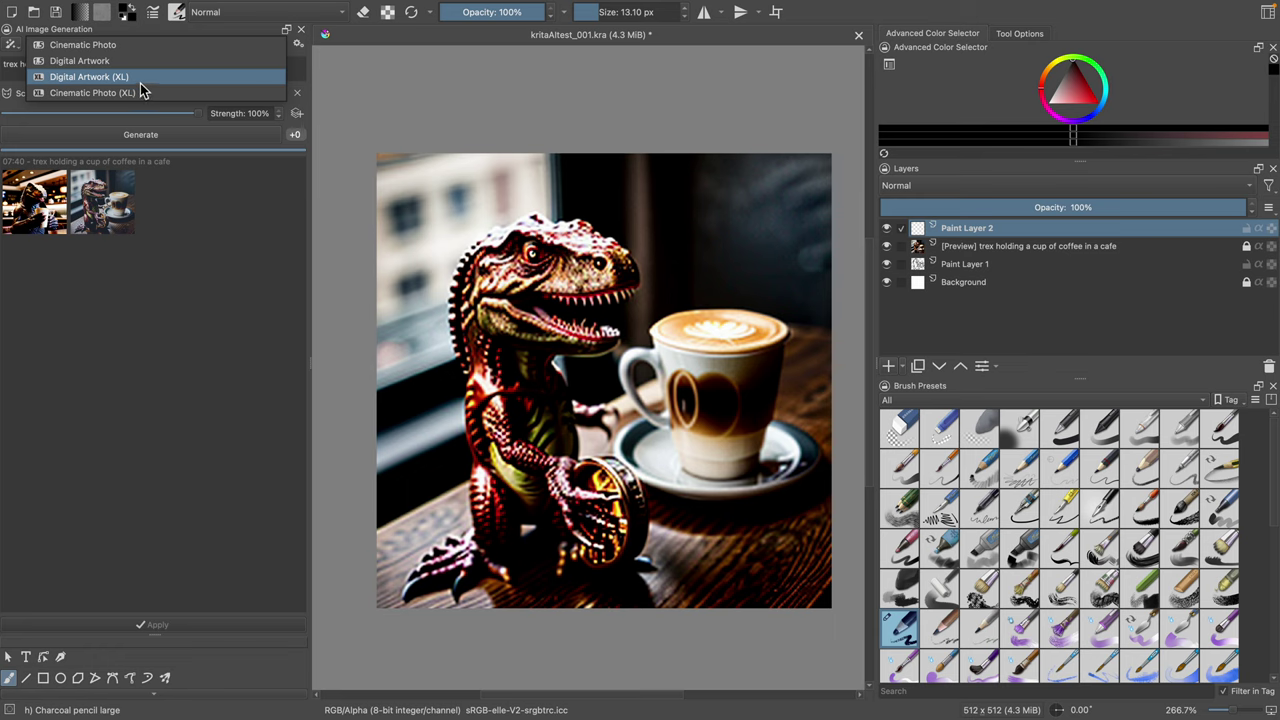
pyautogui.click(254, 220)
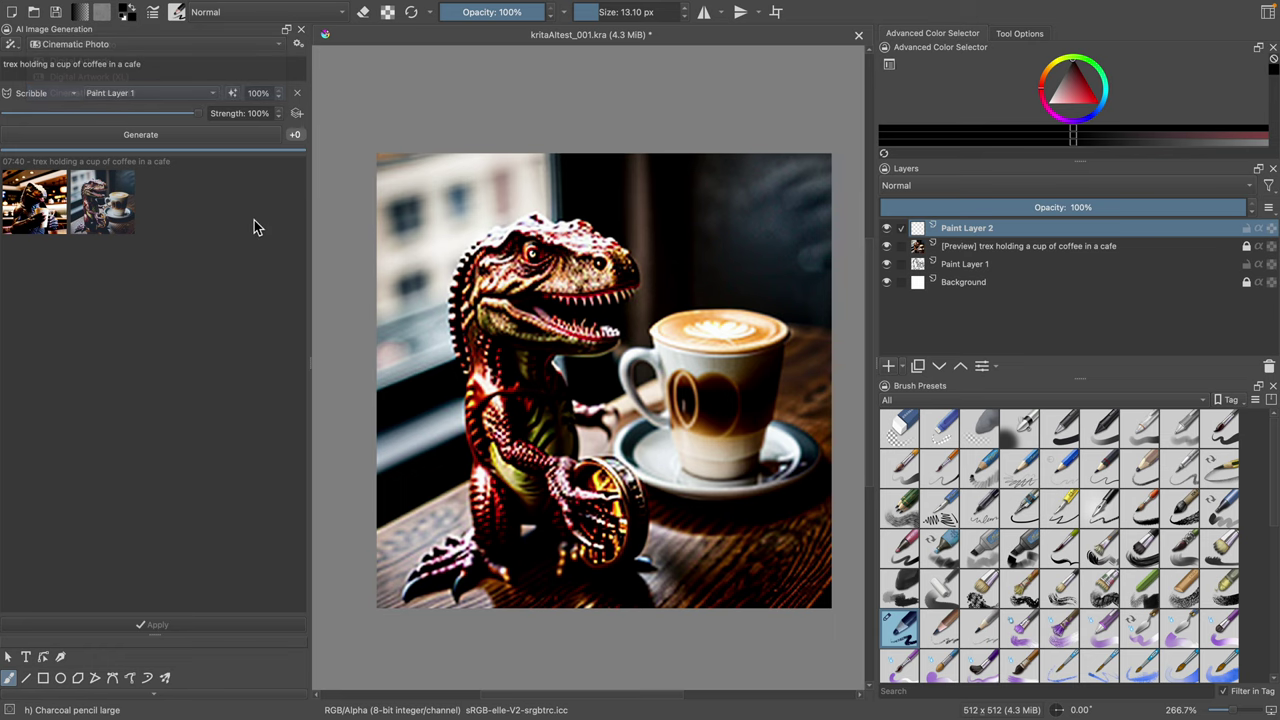
# Step: Hide the T-rex preview layer and Paint Layer 1, and turn on horizontal mirroring for painting
pyautogui.click(886, 246)
pyautogui.click(886, 264)
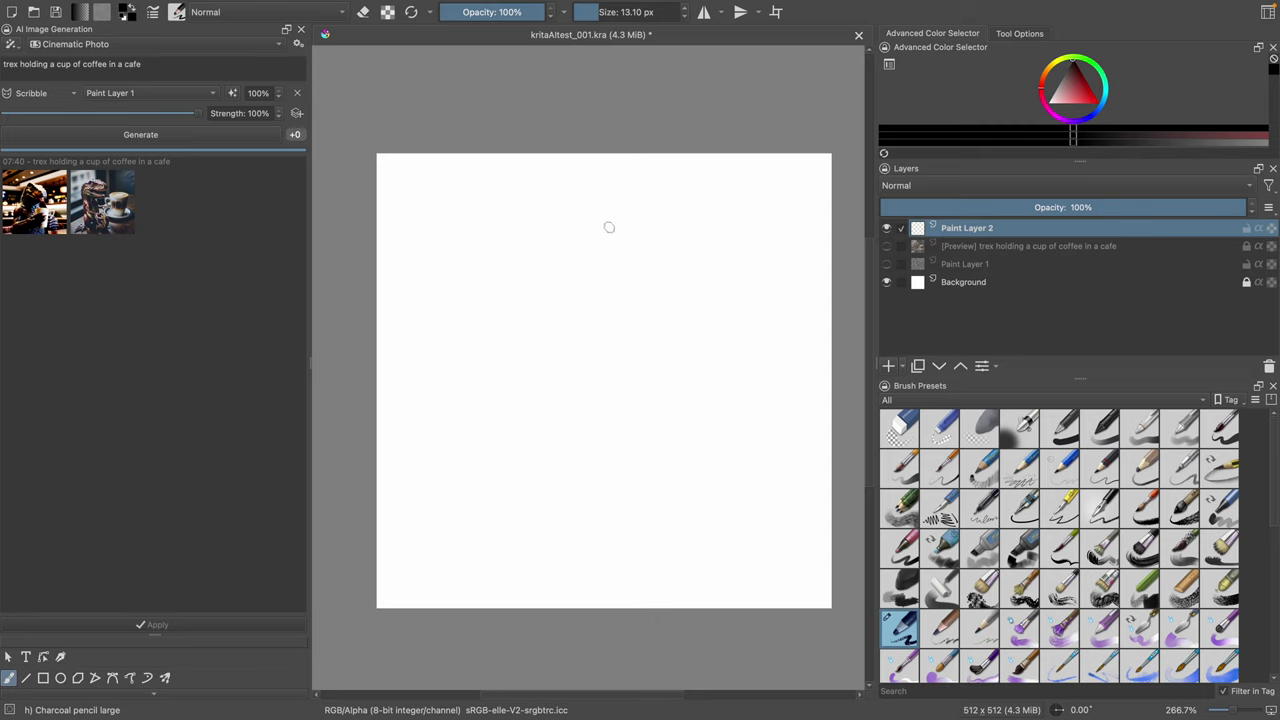
pyautogui.click(708, 15)
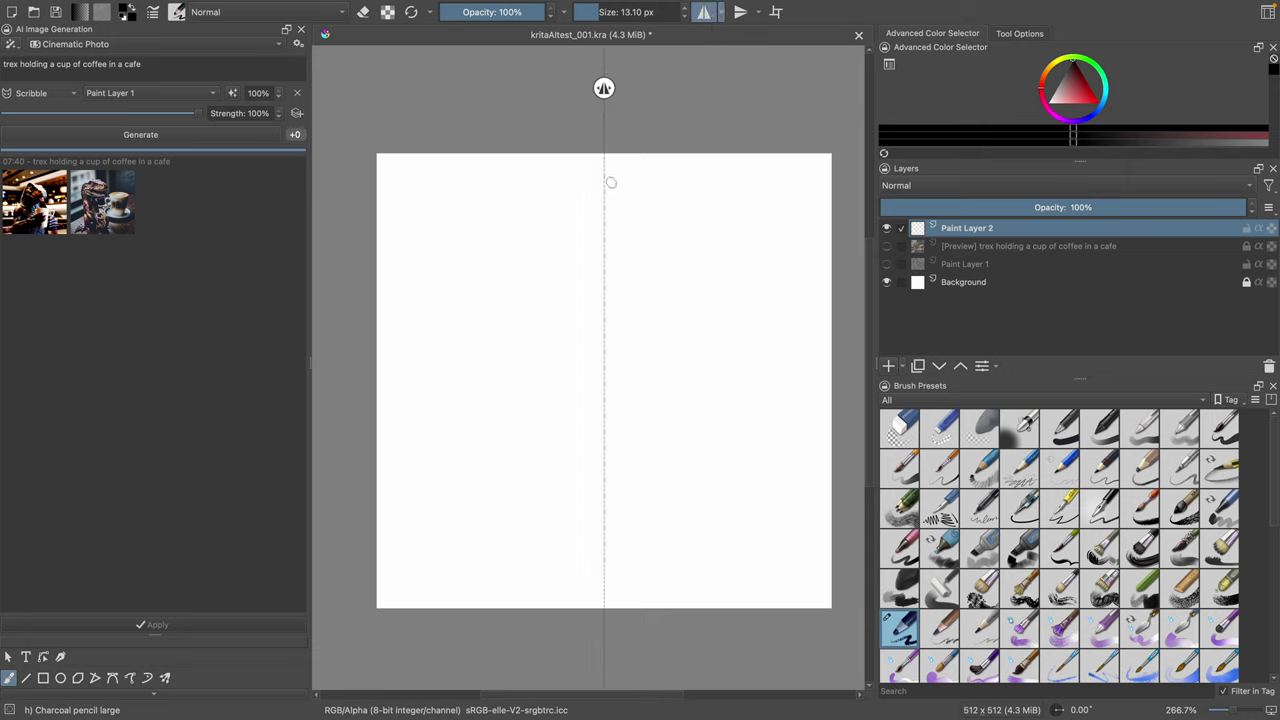
# Step: Sketch a symmetrical standing creature on Paint Layer 2, outlining its head, shoulders, arms, hands, waist, legs and feet
pyautogui.moveTo(597, 179)
pyautogui.mouseDown()
pyautogui.moveTo(673, 213)
pyautogui.moveTo(645, 224)
pyautogui.moveTo(623, 264)
pyautogui.moveTo(651, 271)
pyautogui.moveTo(628, 268)
pyautogui.moveTo(636, 291)
pyautogui.moveTo(721, 269)
pyautogui.moveTo(719, 291)
pyautogui.moveTo(650, 293)
pyautogui.moveTo(634, 354)
pyautogui.mouseUp()
pyautogui.moveTo(690, 290)
pyautogui.mouseDown()
pyautogui.moveTo(737, 351)
pyautogui.moveTo(714, 326)
pyautogui.moveTo(724, 355)
pyautogui.moveTo(710, 430)
pyautogui.mouseUp()
pyautogui.moveTo(737, 352)
pyautogui.mouseDown()
pyautogui.moveTo(752, 389)
pyautogui.moveTo(744, 437)
pyautogui.moveTo(710, 432)
pyautogui.moveTo(711, 458)
pyautogui.moveTo(723, 443)
pyautogui.moveTo(754, 452)
pyautogui.mouseUp()
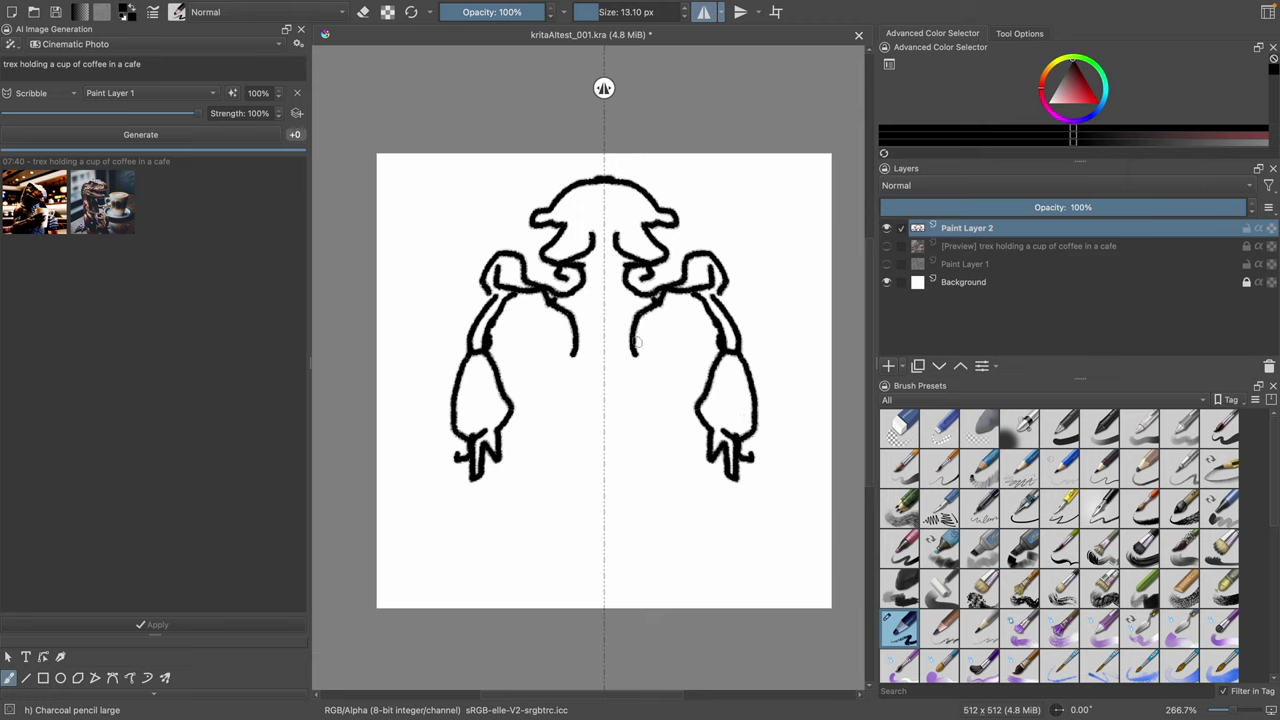
pyautogui.moveTo(644, 338)
pyautogui.mouseDown()
pyautogui.moveTo(628, 411)
pyautogui.moveTo(617, 408)
pyautogui.moveTo(662, 482)
pyautogui.mouseUp()
pyautogui.moveTo(625, 405)
pyautogui.mouseDown()
pyautogui.moveTo(671, 467)
pyautogui.moveTo(660, 566)
pyautogui.mouseUp()
pyautogui.moveTo(670, 472)
pyautogui.mouseDown()
pyautogui.moveTo(707, 566)
pyautogui.moveTo(666, 574)
pyautogui.moveTo(716, 586)
pyautogui.mouseUp()
pyautogui.moveTo(750, 439); pyautogui.dragTo(752, 456)
pyautogui.moveTo(717, 383); pyautogui.dragTo(730, 400)
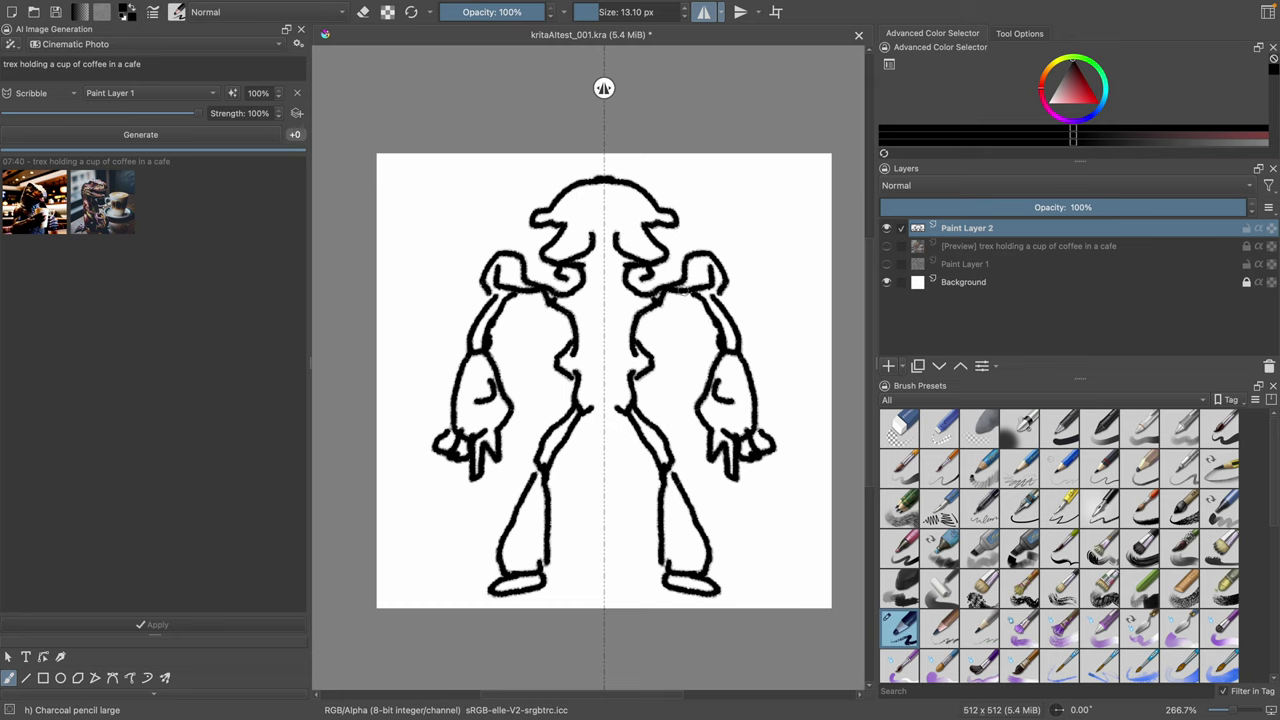
# Step: Add the lower torso, eyes, ears, chest and limb details to the mirrored creature sketch, and save the document
pyautogui.moveTo(680, 291)
pyautogui.mouseDown()
pyautogui.moveTo(717, 350)
pyautogui.moveTo(662, 303)
pyautogui.moveTo(649, 354)
pyautogui.moveTo(604, 421)
pyautogui.mouseUp()
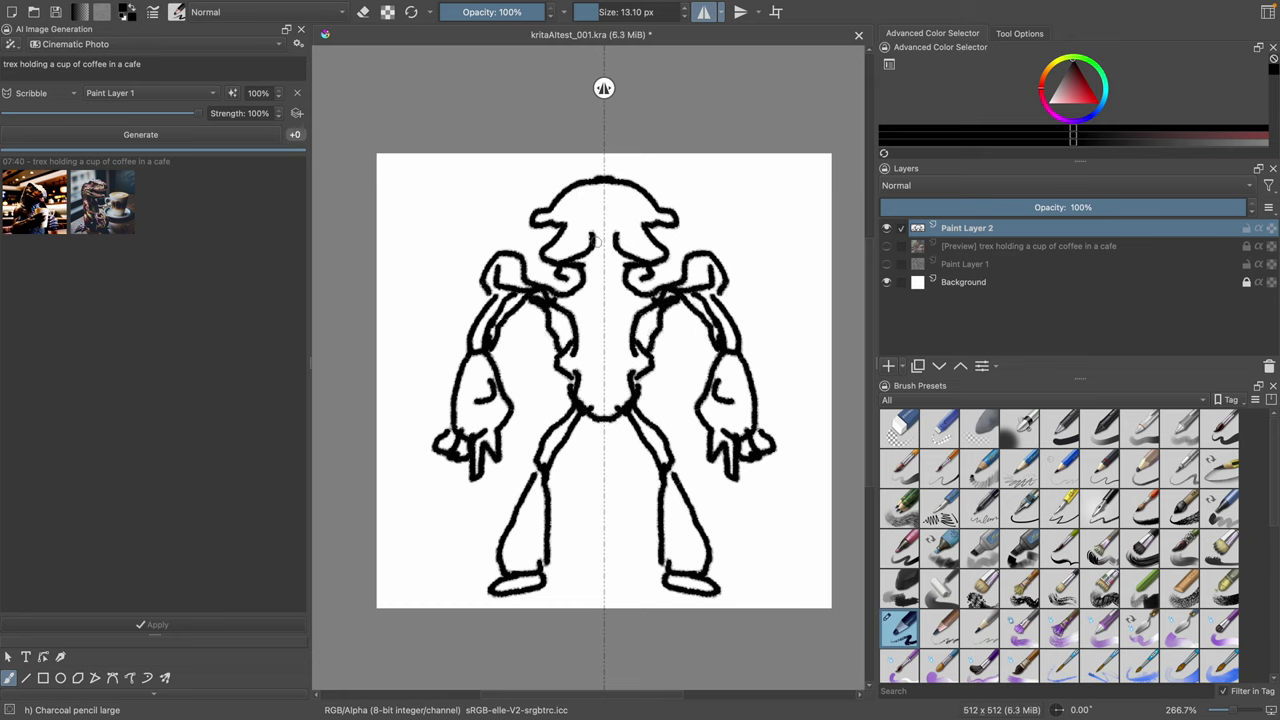
pyautogui.moveTo(625, 204)
pyautogui.mouseDown()
pyautogui.moveTo(638, 214)
pyautogui.moveTo(682, 184)
pyautogui.moveTo(645, 205)
pyautogui.mouseUp()
pyautogui.moveTo(699, 263); pyautogui.dragTo(707, 276)
pyautogui.moveTo(735, 350); pyautogui.dragTo(730, 400)
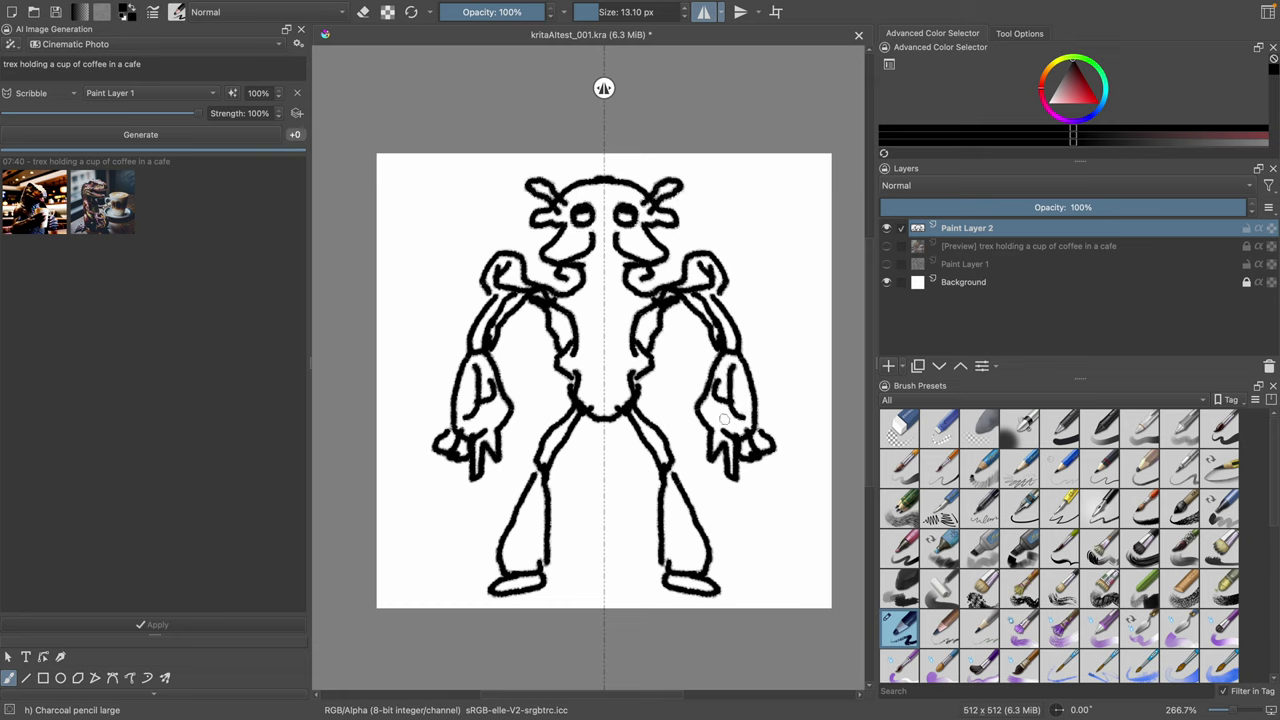
pyautogui.moveTo(672, 497); pyautogui.dragTo(676, 540)
pyautogui.moveTo(620, 414)
pyautogui.mouseDown()
pyautogui.moveTo(654, 470)
pyautogui.moveTo(652, 562)
pyautogui.moveTo(669, 562)
pyautogui.moveTo(657, 578)
pyautogui.moveTo(675, 596)
pyautogui.moveTo(730, 597)
pyautogui.mouseUp()
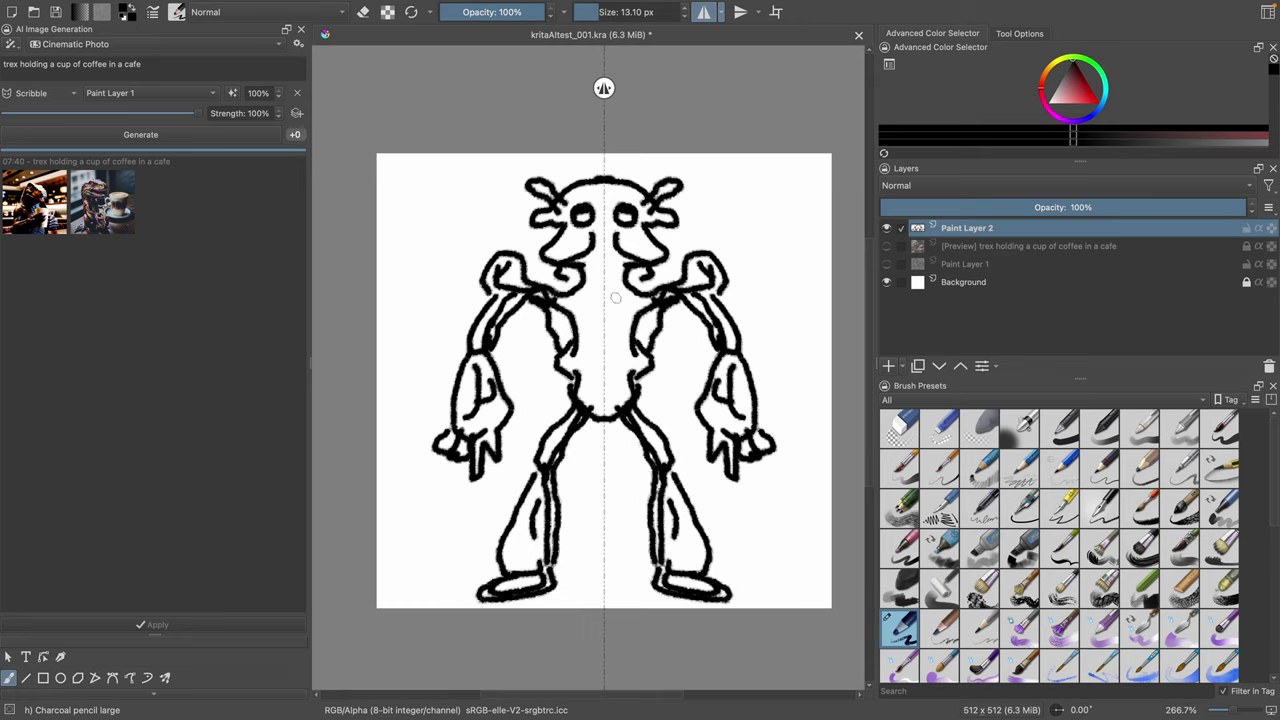
pyautogui.moveTo(618, 296)
pyautogui.mouseDown()
pyautogui.moveTo(606, 322)
pyautogui.moveTo(618, 385)
pyautogui.mouseUp()
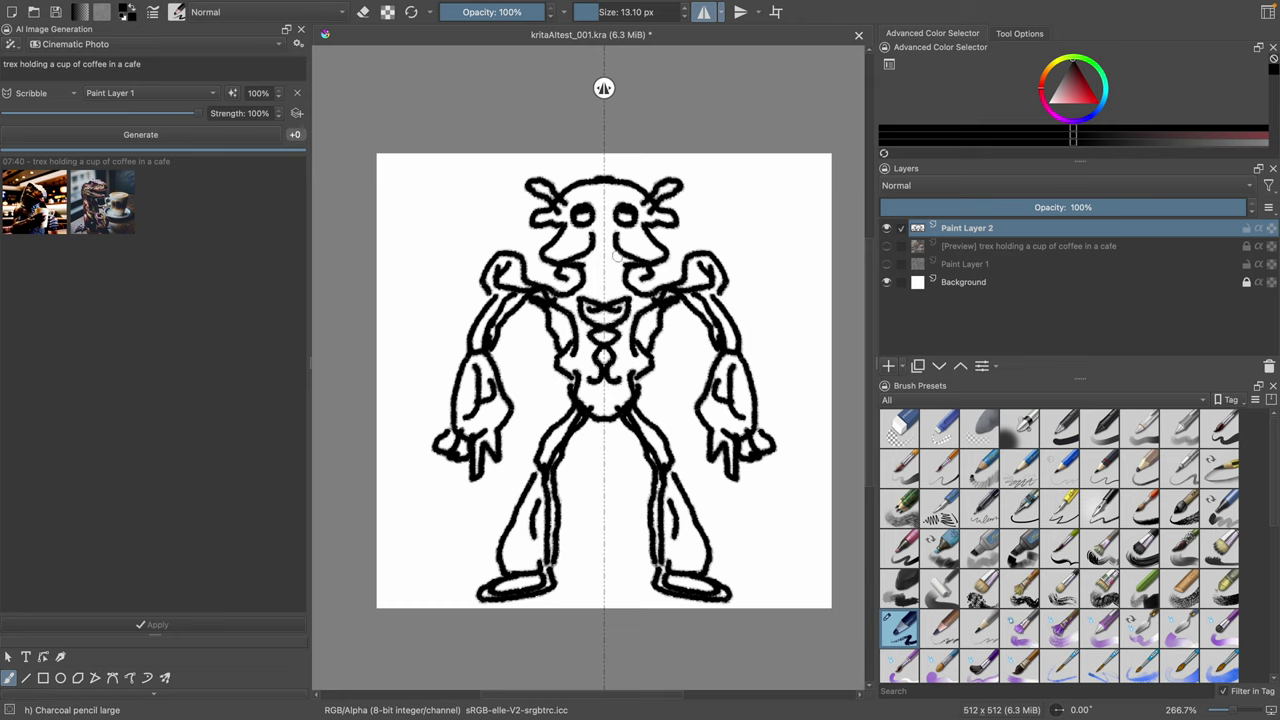
pyautogui.moveTo(614, 256); pyautogui.dragTo(620, 268)
pyautogui.hotkey('ctrl', 's')
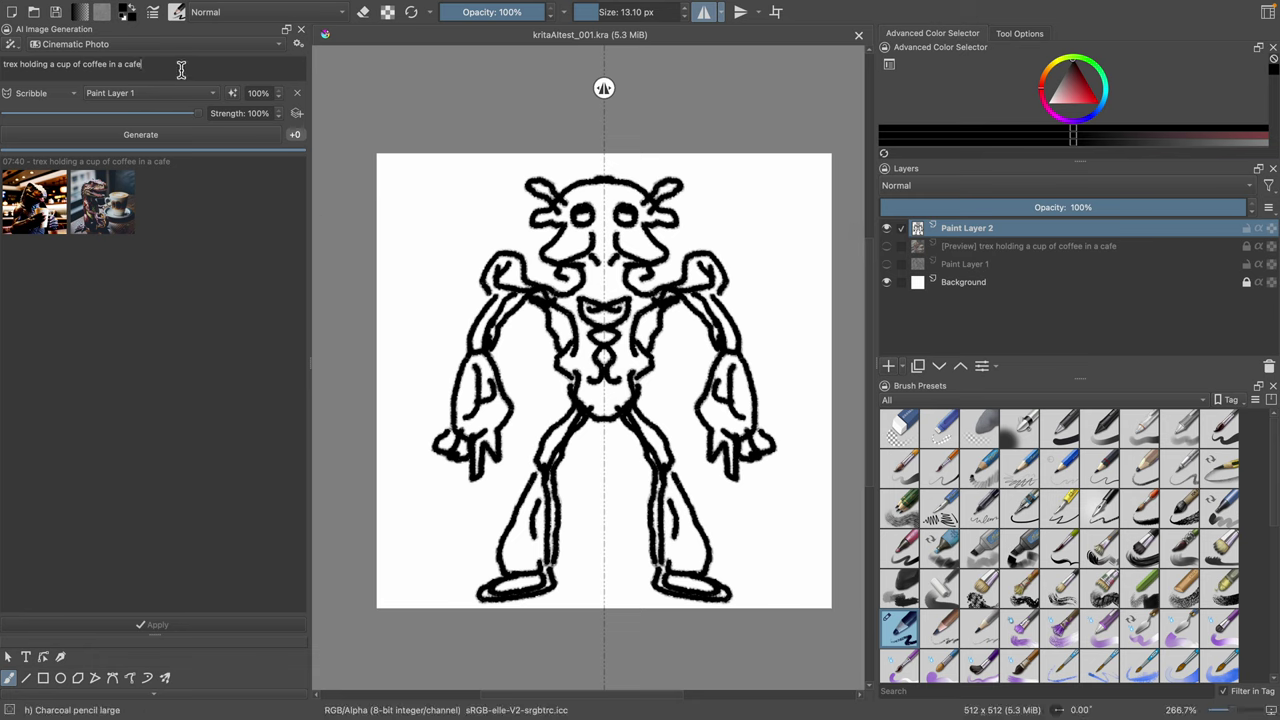
# Step: Replace the prompt with "mecha alien creature totem character inspired by retro design, quirky, surreal"
pyautogui.hotkey('ctrl', 'shift', 'Left')
pyautogui.hotkey('ctrl', 'a')
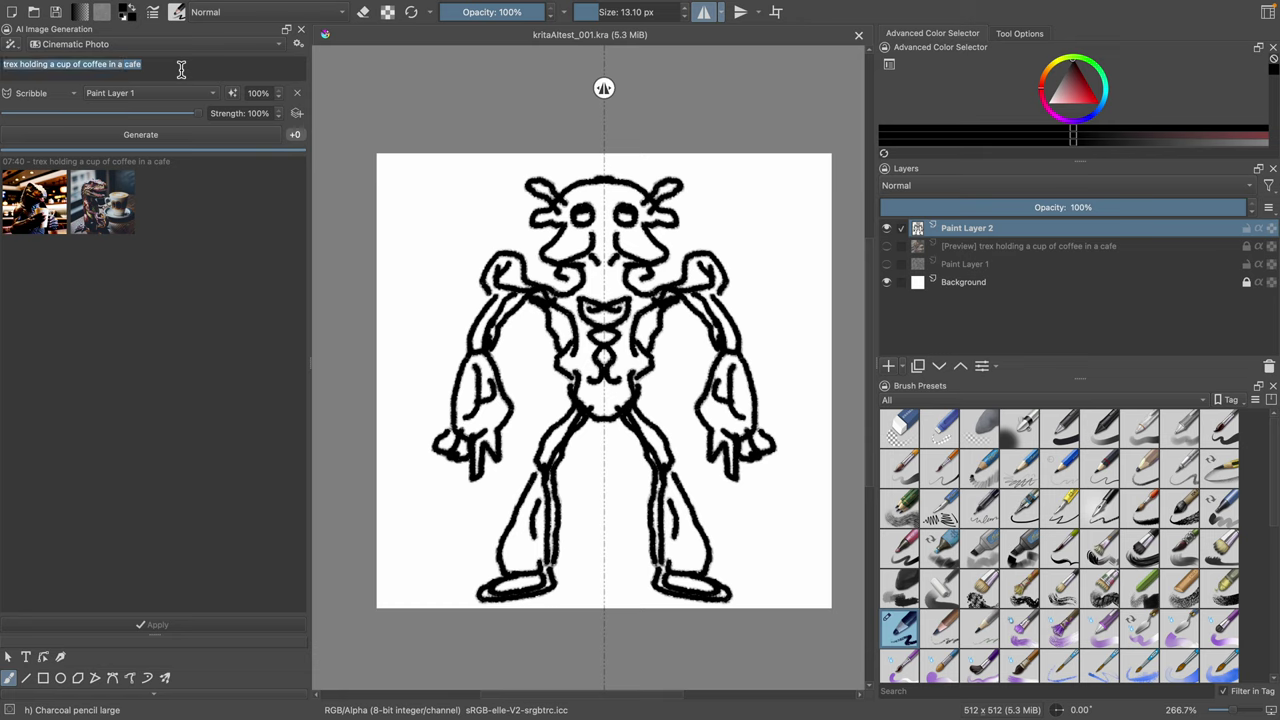
pyautogui.write('mecha alien creature totem character inspired')
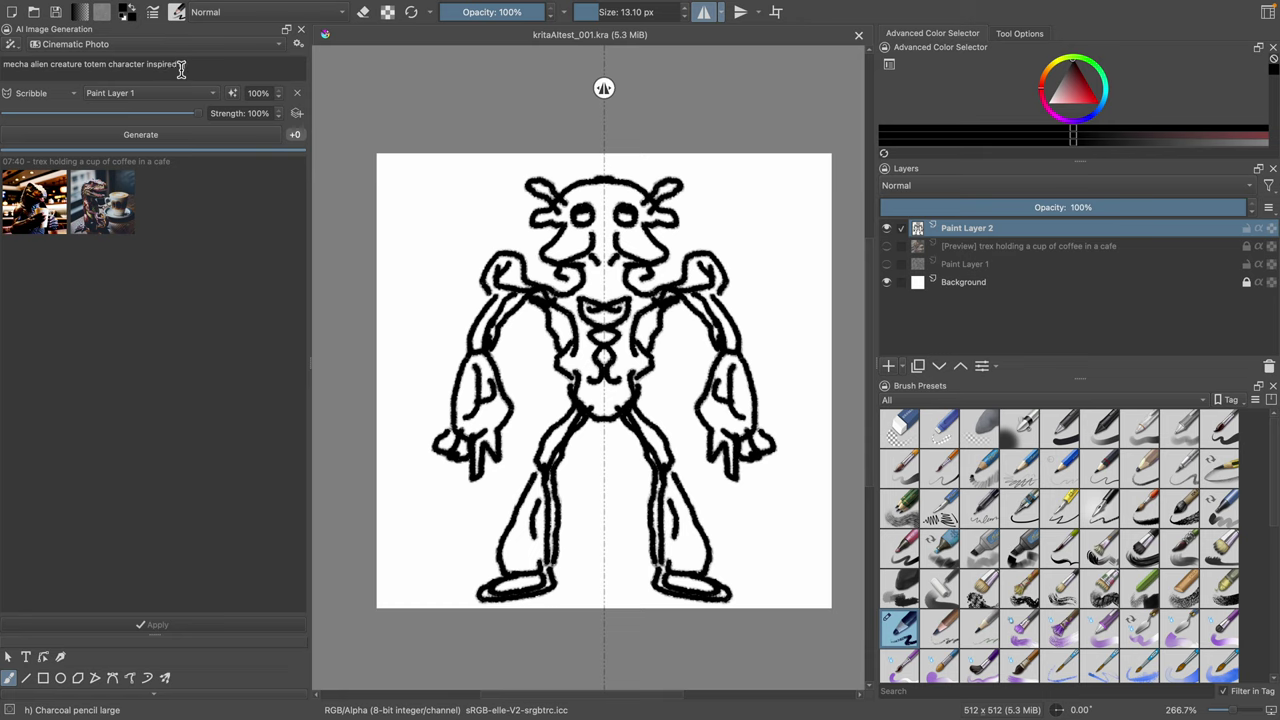
pyautogui.write('esign, quirky, surreal')
# Step: Set the Scribble control layer to Paint Layer 2 and start generating the image
pyautogui.click(12, 45)
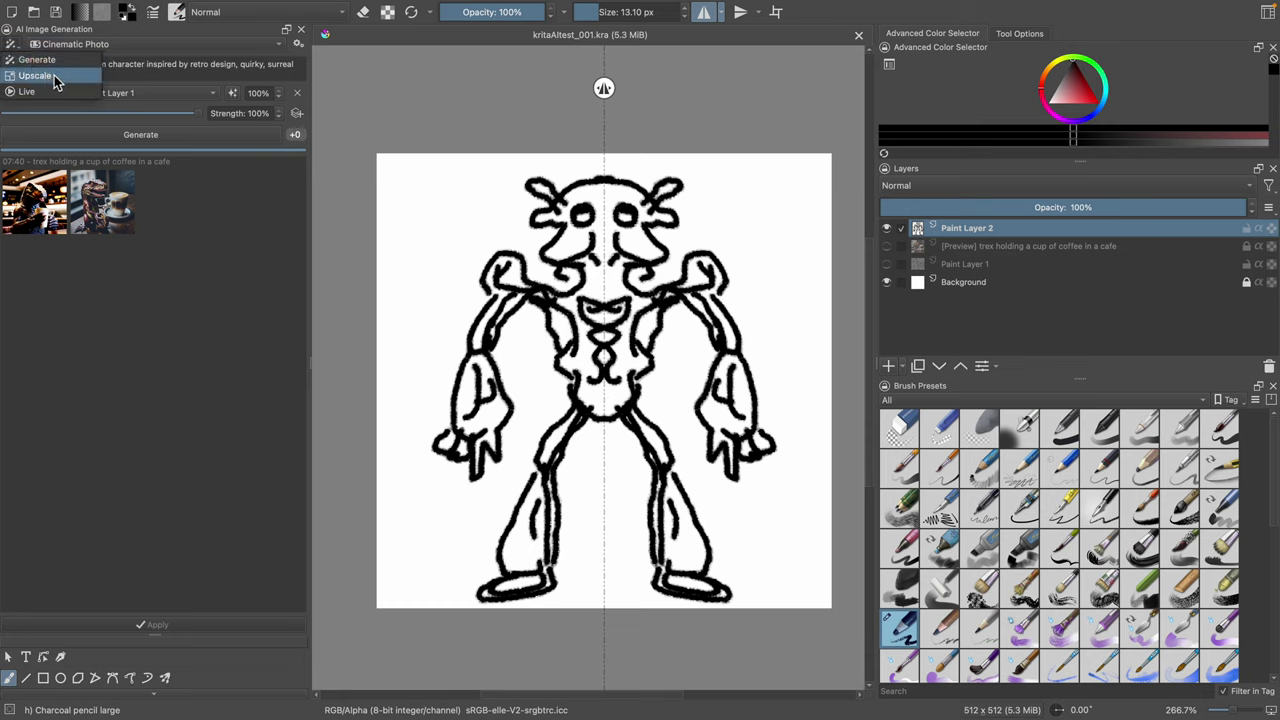
pyautogui.click(179, 79)
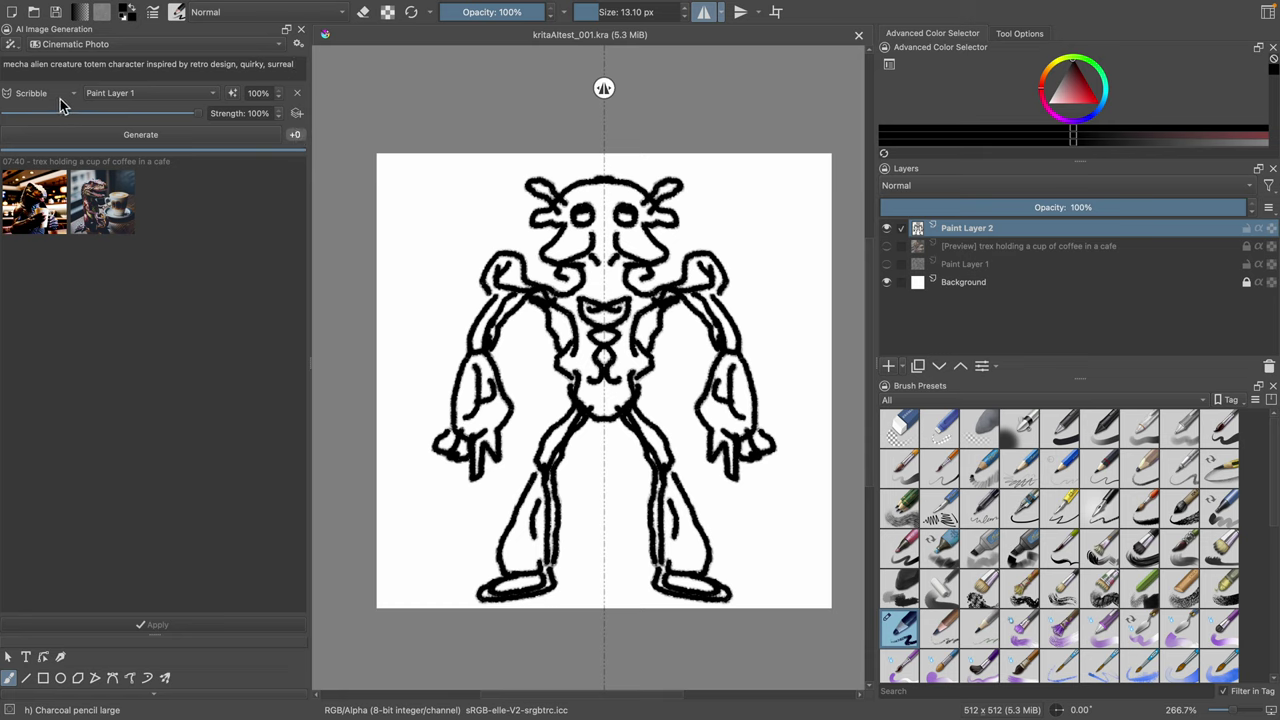
pyautogui.click(165, 96)
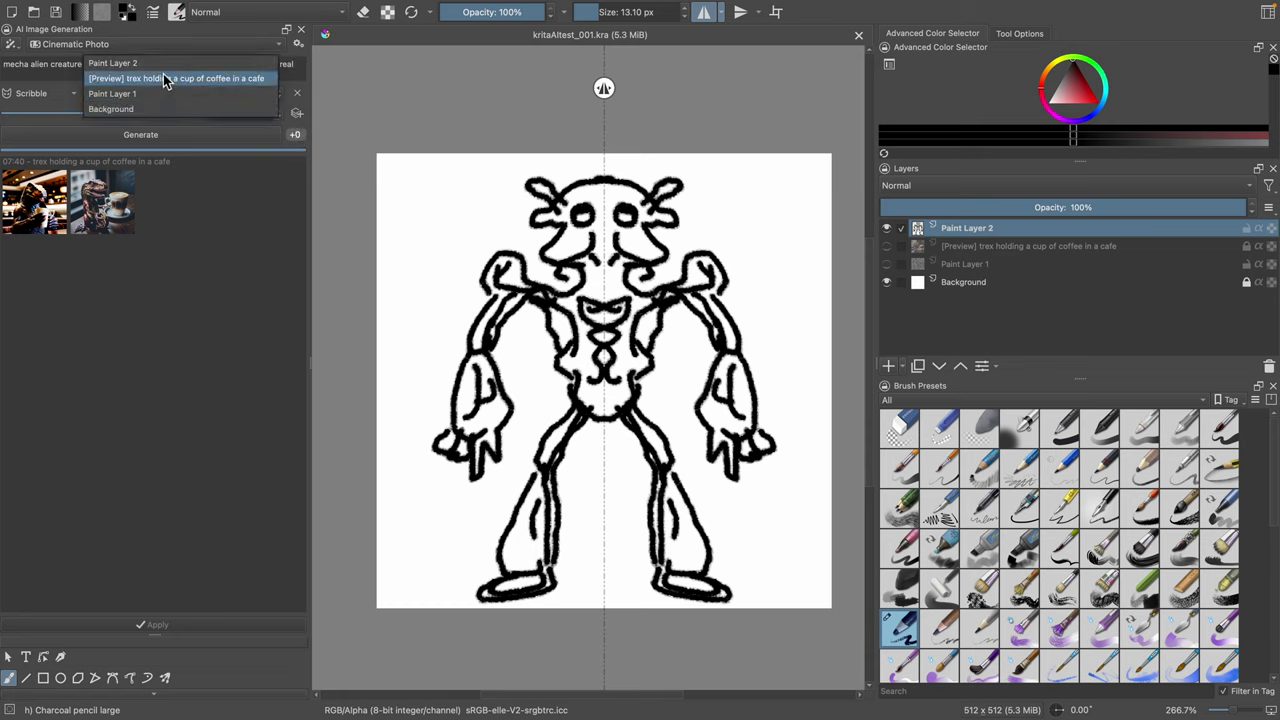
pyautogui.click(160, 63)
pyautogui.click(180, 135)
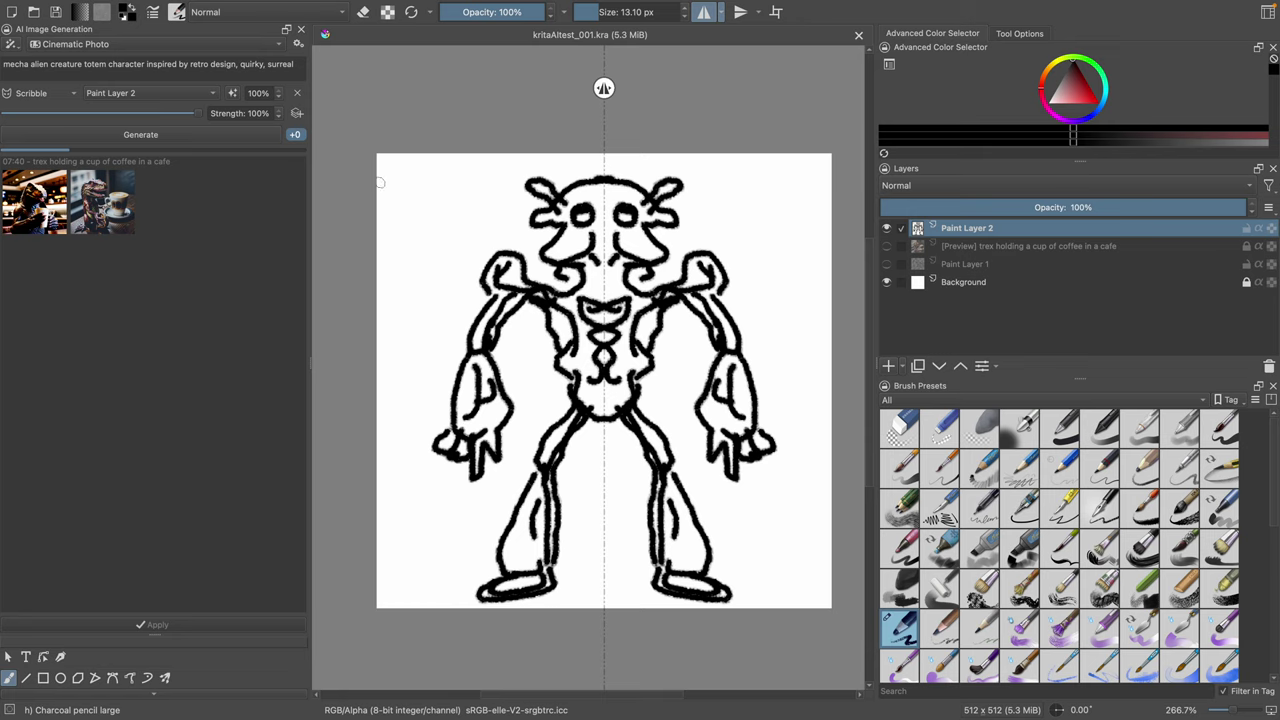
# Step: Examine the Cinematic Photo style's model checkpoint and LoRA choices, and its default and live sampler settings
pyautogui.click(297, 46)
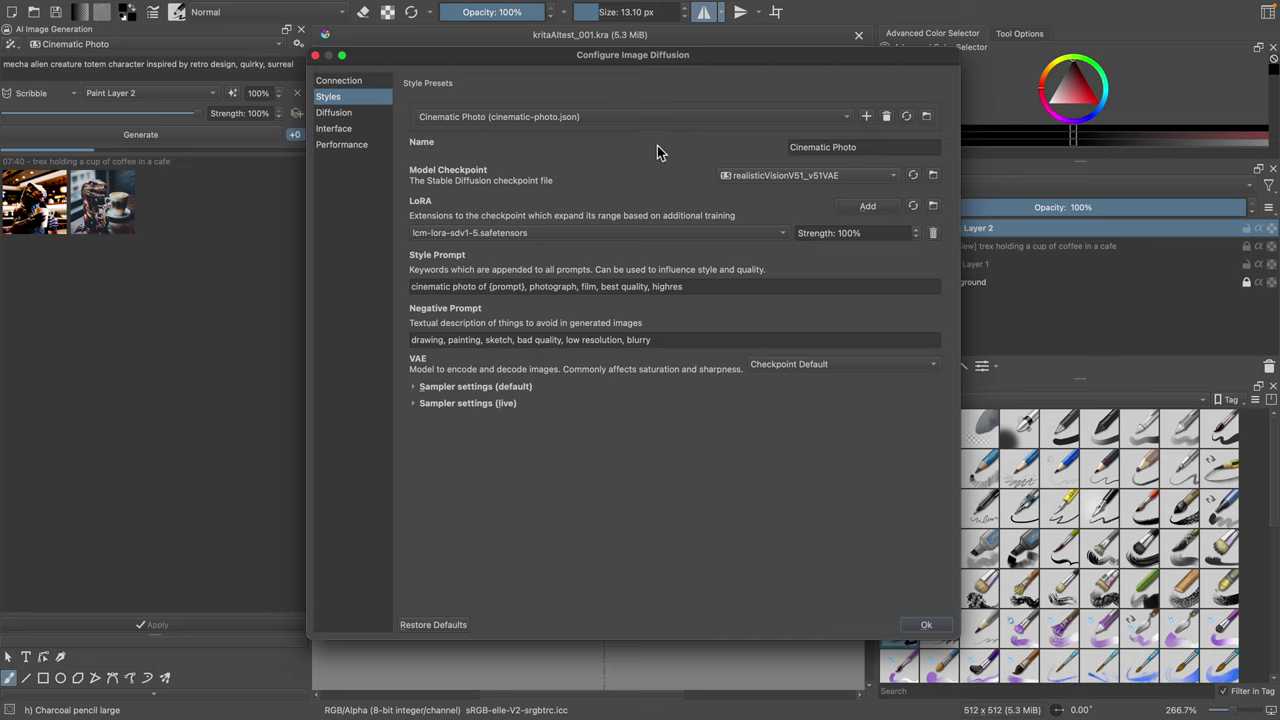
pyautogui.click(830, 177)
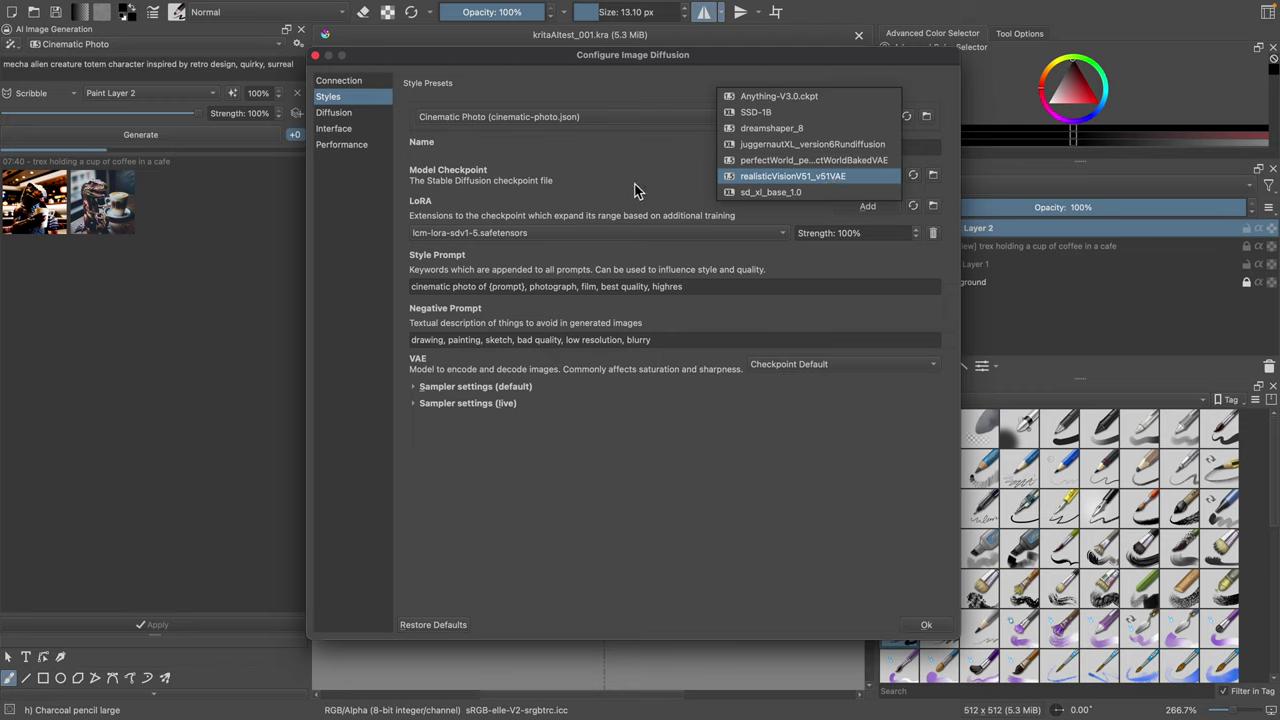
pyautogui.click(826, 177)
pyautogui.click(429, 237)
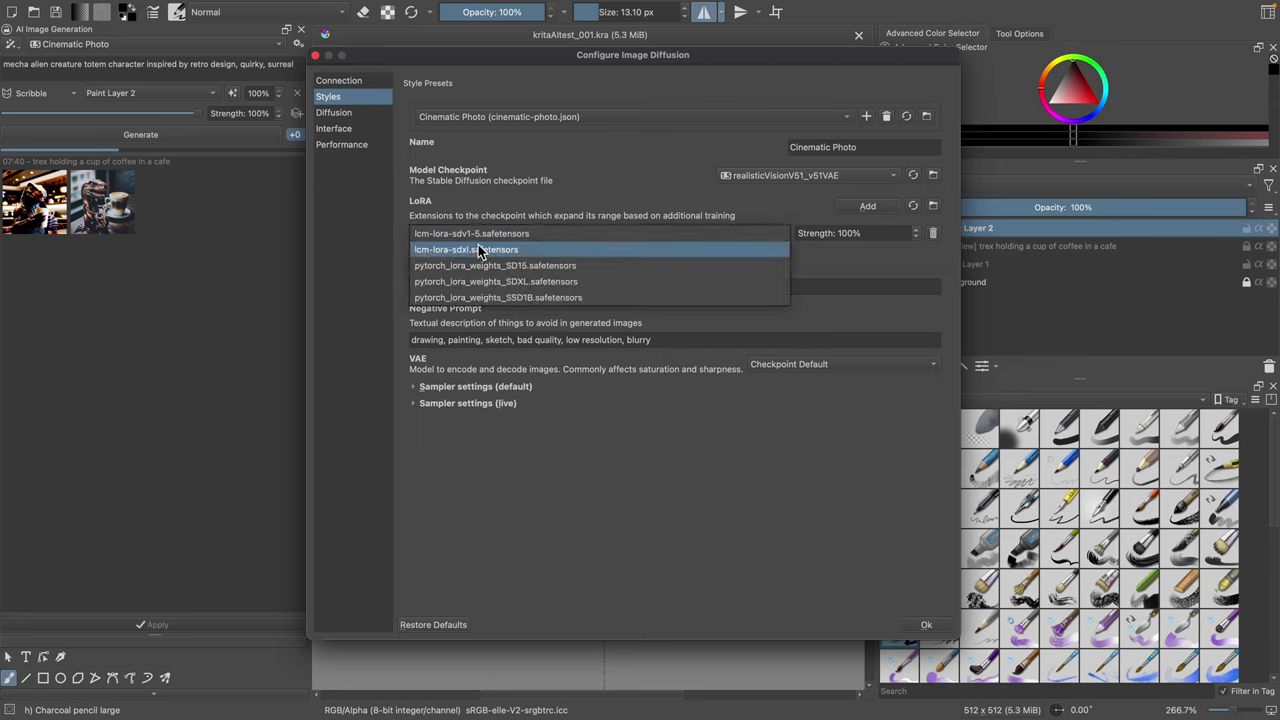
pyautogui.click(540, 236)
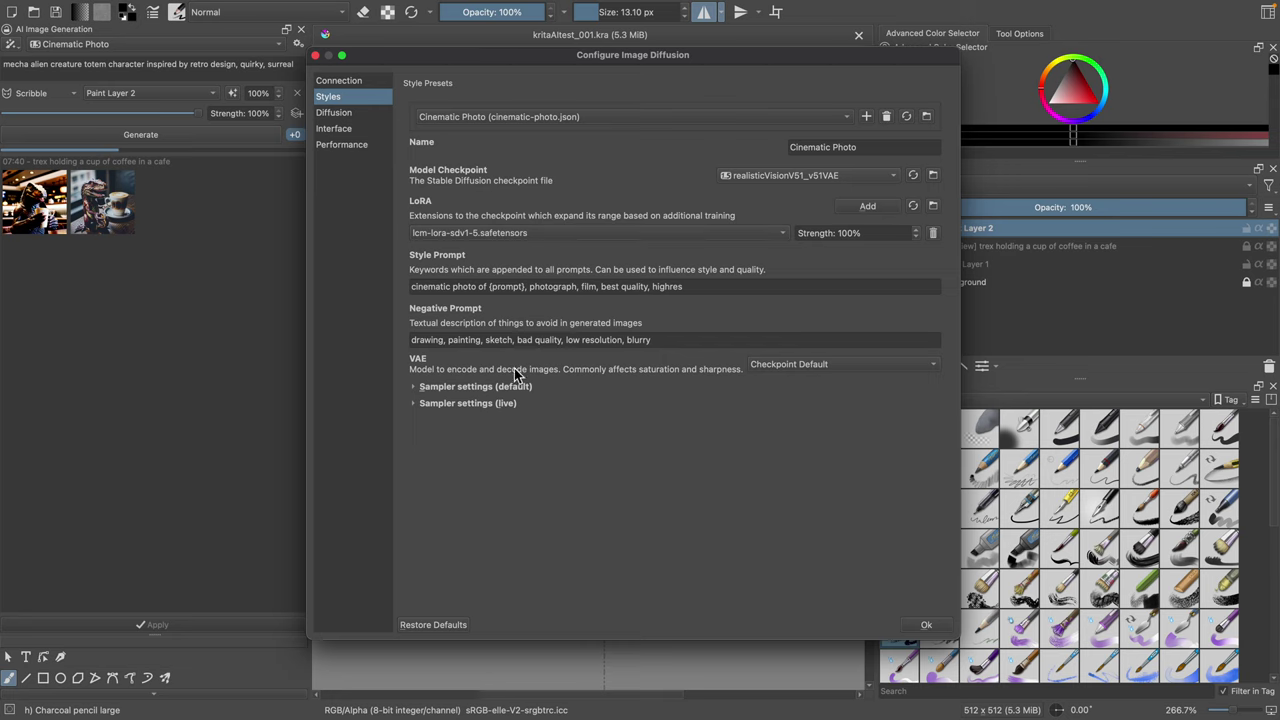
pyautogui.click(414, 387)
pyautogui.click(414, 520)
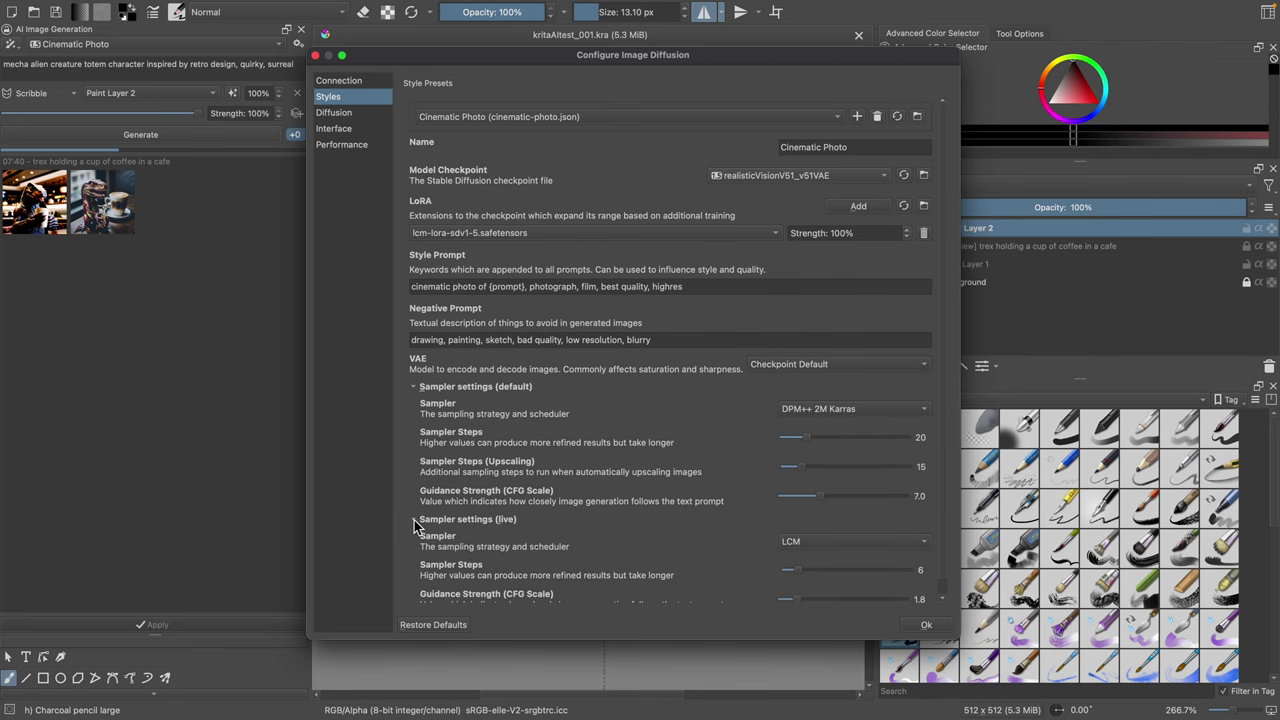
# Step: Adjust the live sampler steps of the Cinematic Photo style and accept the configuration
pyautogui.scroll(-1, 752, 446)
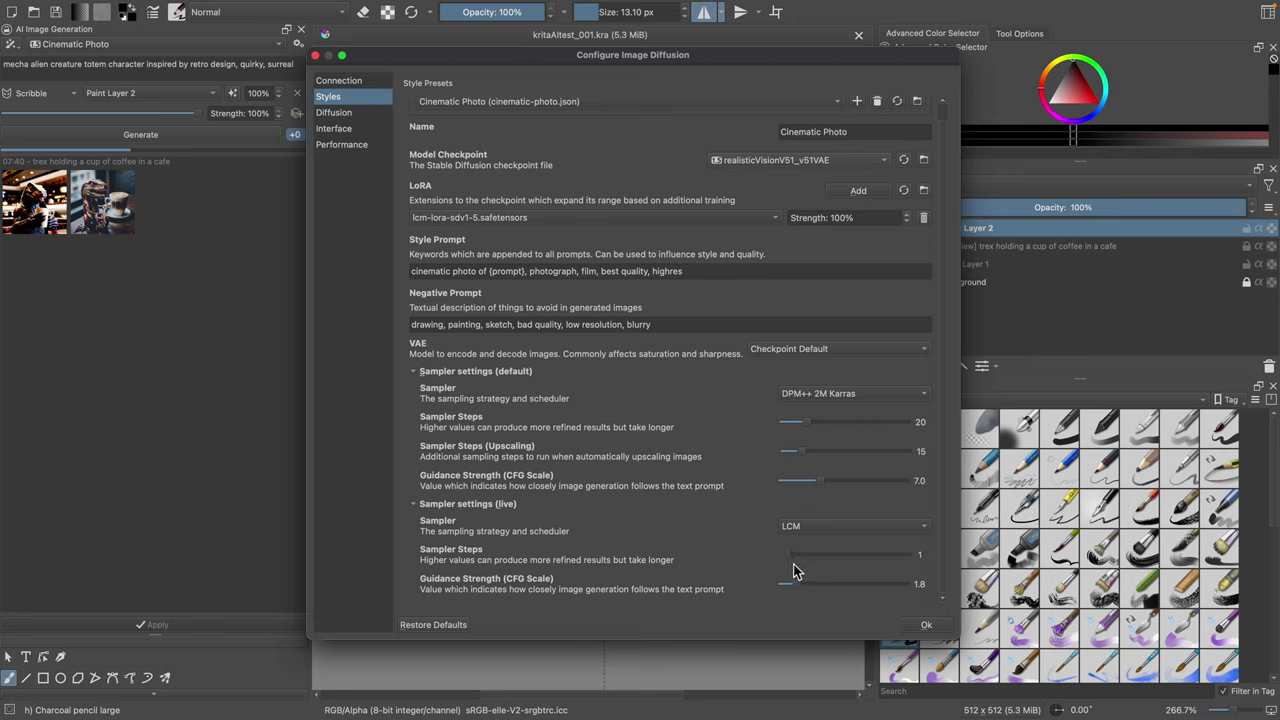
pyautogui.moveTo(792, 562); pyautogui.dragTo(790, 562)
pyautogui.moveTo(791, 554); pyautogui.dragTo(794, 555)
pyautogui.click(922, 627)
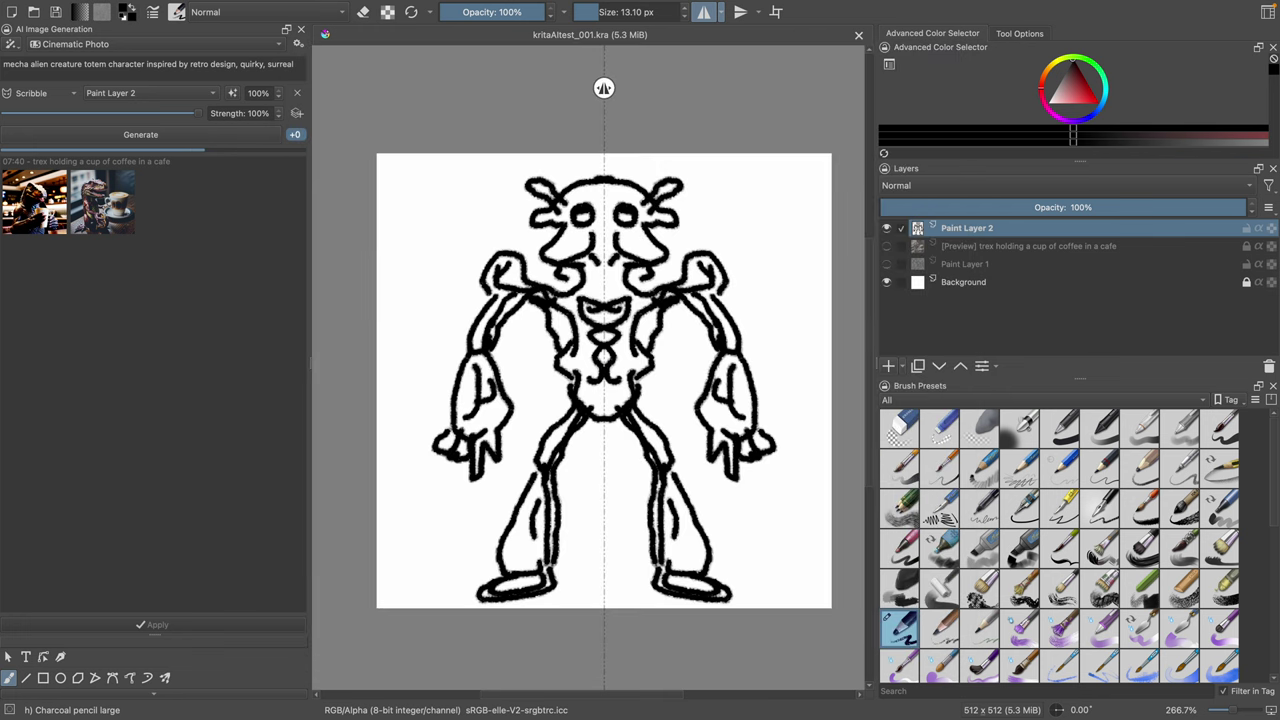
# Step: Copy the whole mecha alien prompt and switch to the Bing Image Creator page in the browser
pyautogui.hotkey('ctrl', 'Left')
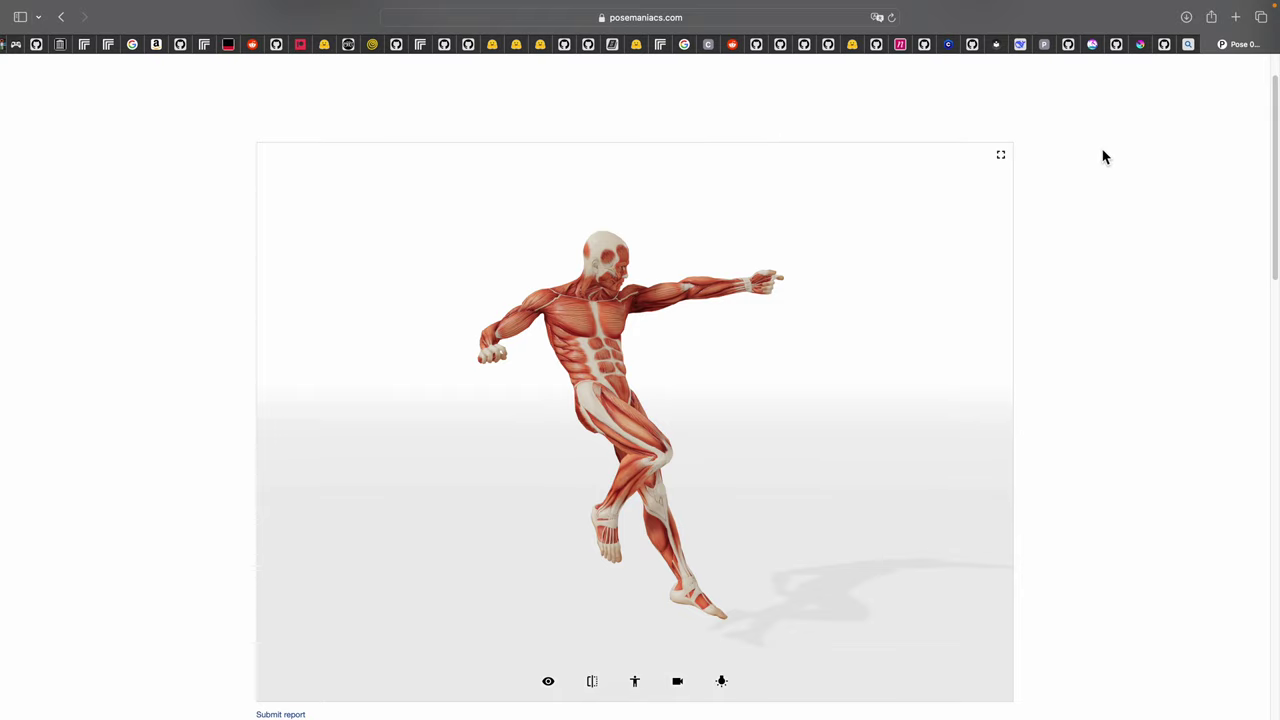
pyautogui.hotkey('ctrl', 'Right')
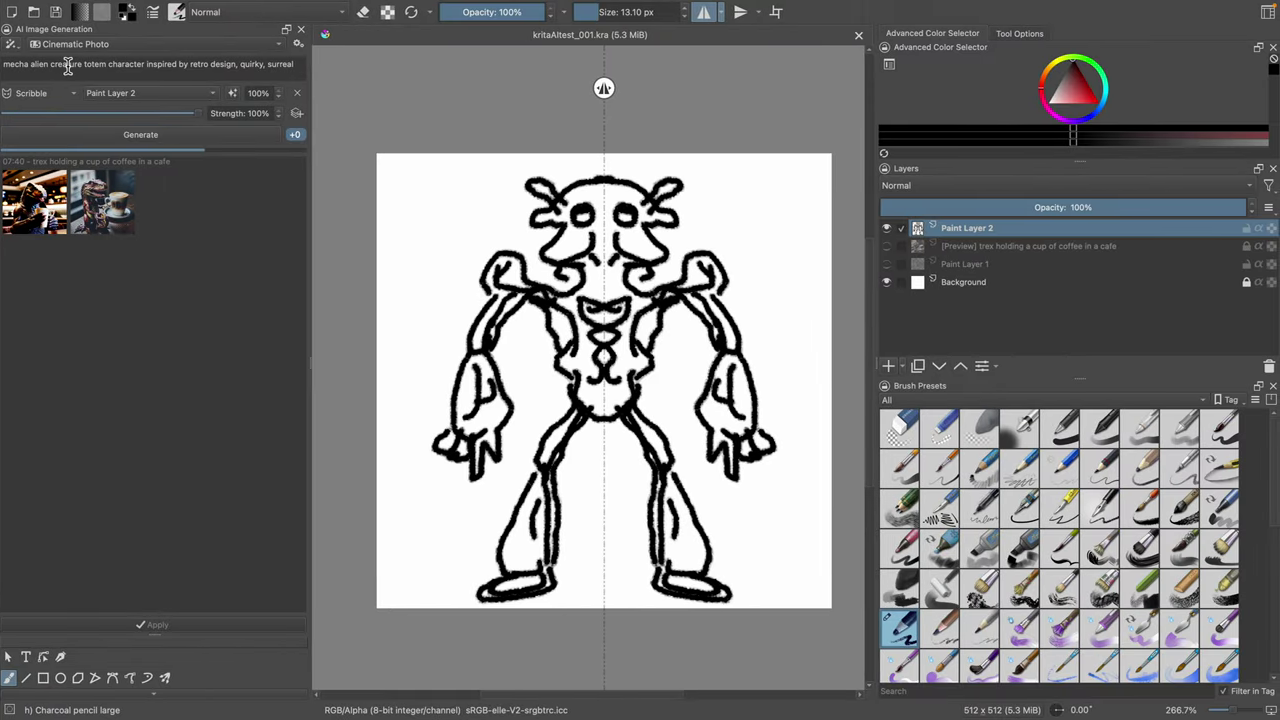
pyautogui.tripleClick(68, 65)
pyautogui.press('super+c')
pyautogui.hotkey('ctrl', 'Left')
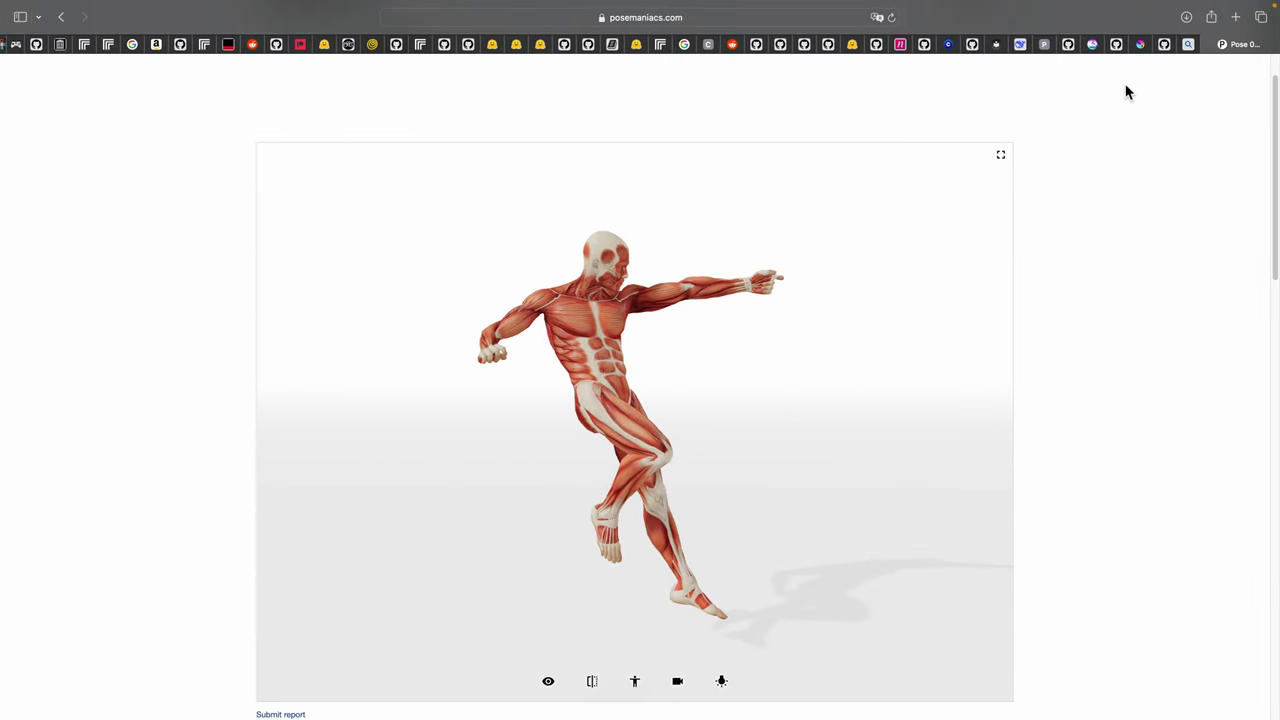
pyautogui.click(1189, 46)
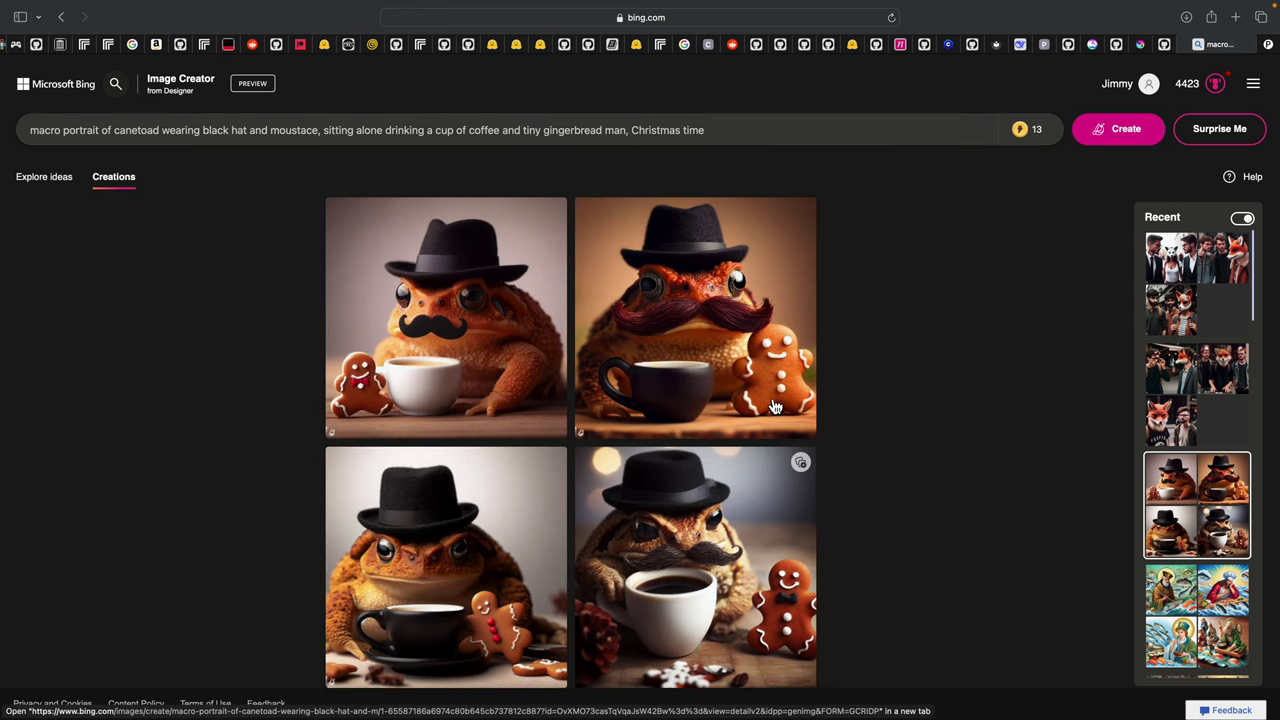
# Step: Replace the Image Creator prompt with the copied mecha alien text and create the images
pyautogui.click(691, 129)
pyautogui.press('super+a')
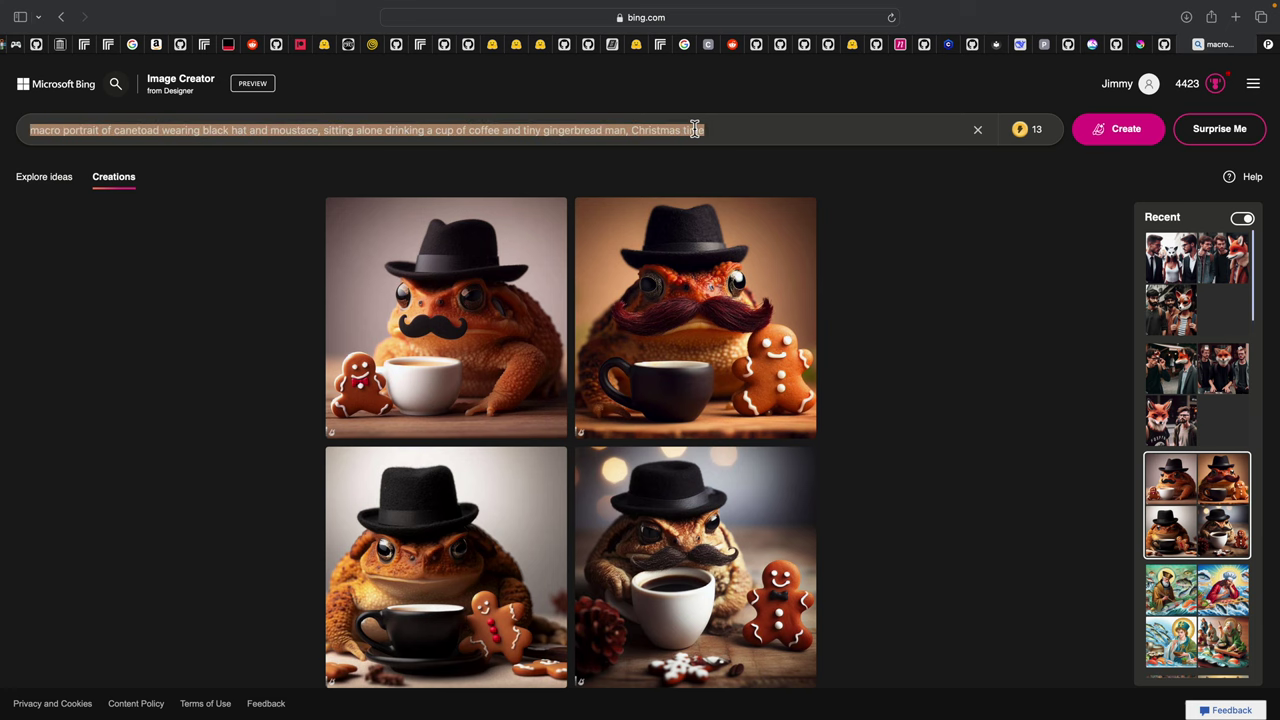
pyautogui.press('super+v')
pyautogui.press('Return')
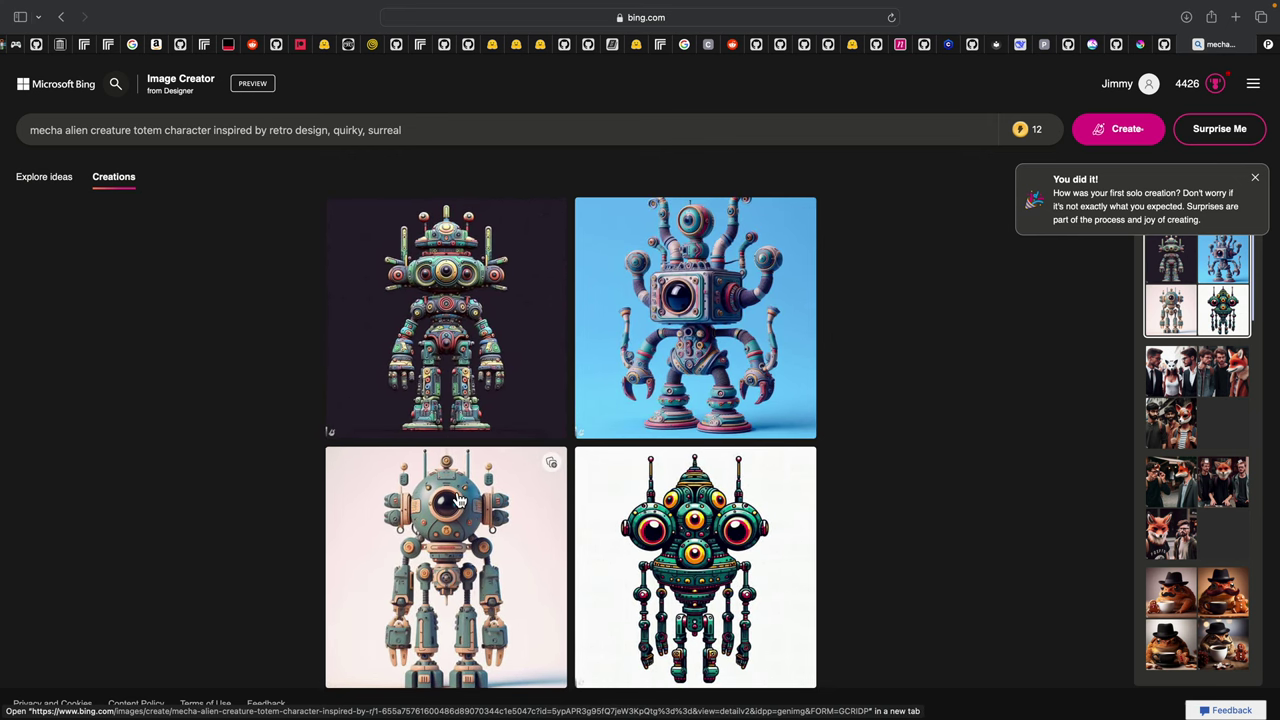
# Step: Open the generated totem robot with the dark background and download its image
pyautogui.click(465, 345)
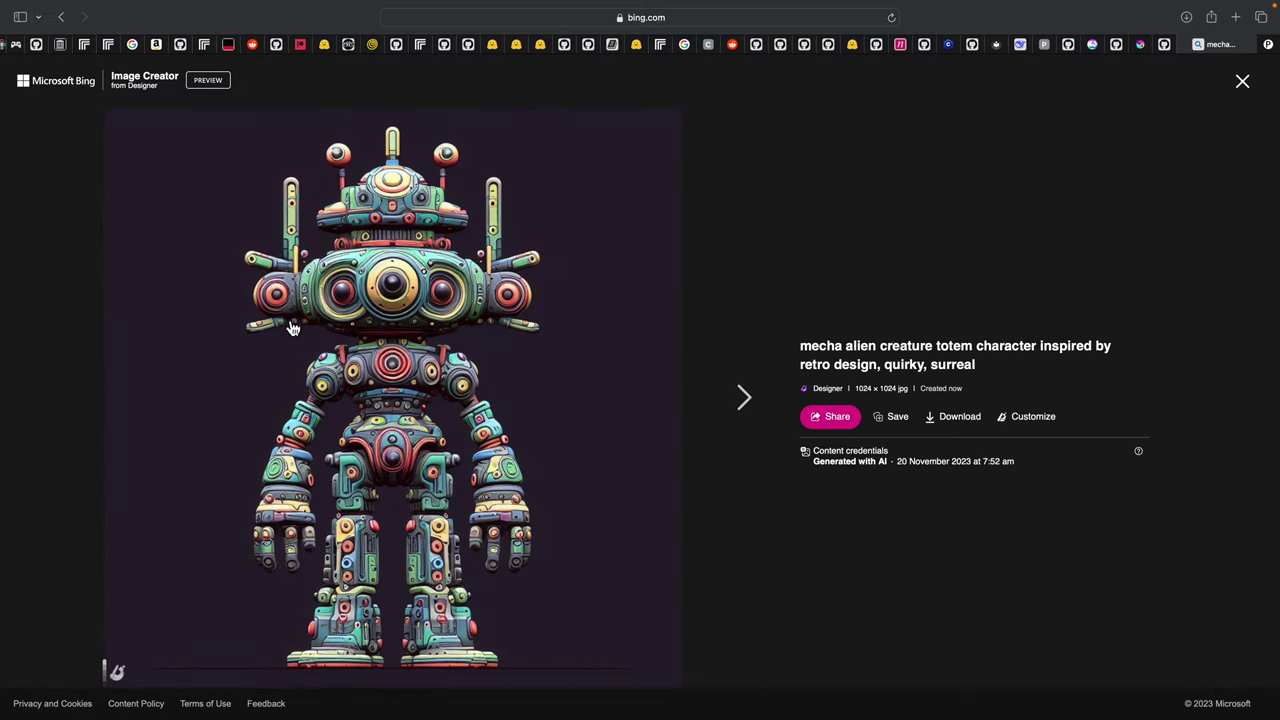
pyautogui.rightClick(483, 322)
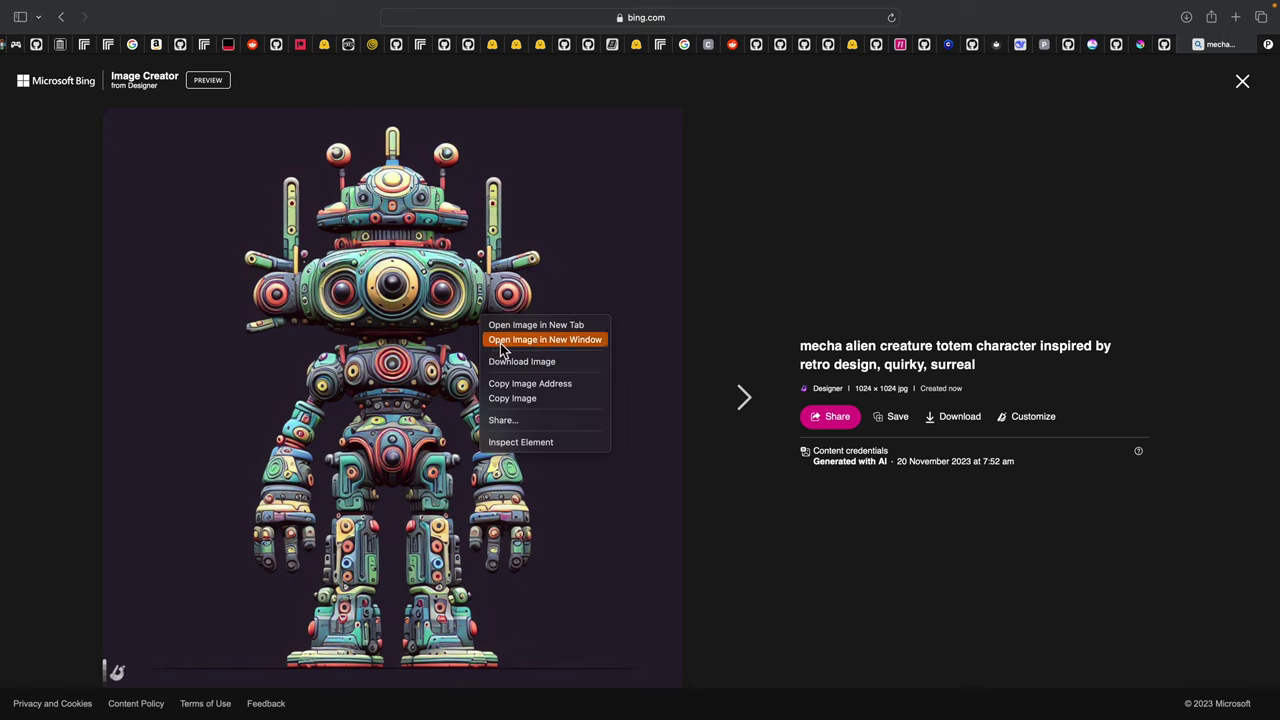
pyautogui.click(508, 361)
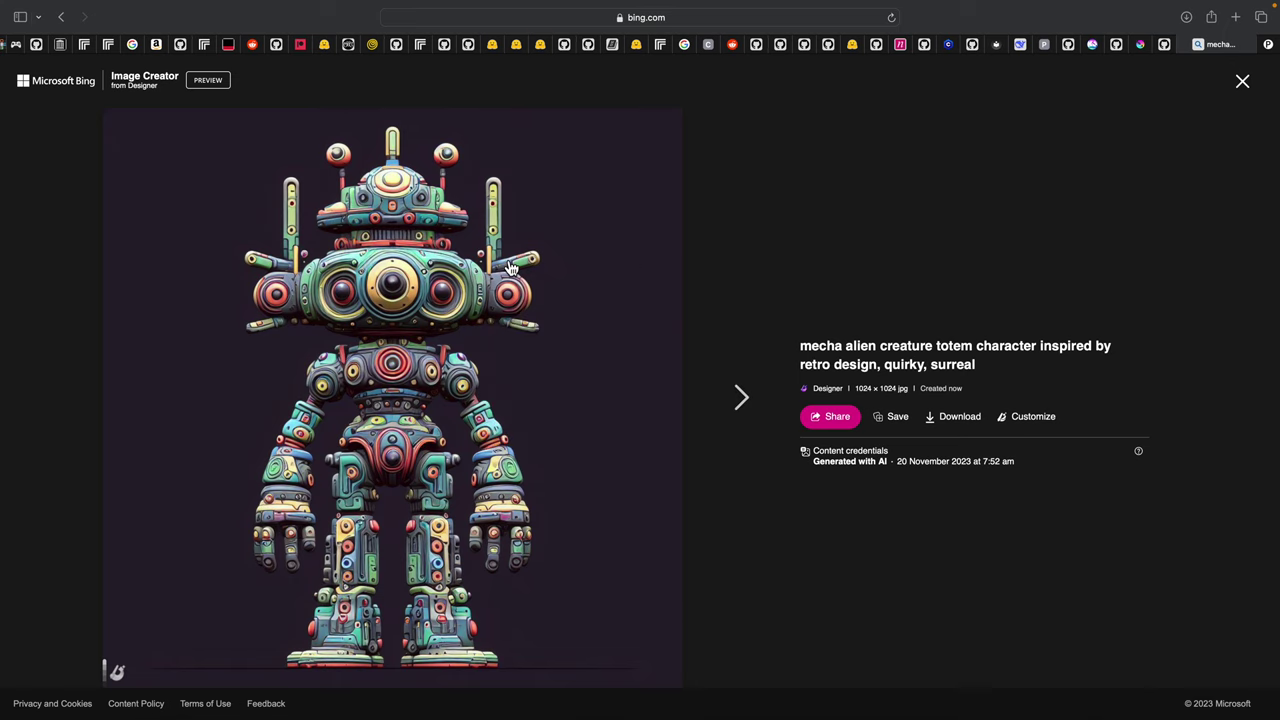
# Step: Close the enlarged totem image, switch to Krita and select the generated mecha alien result for preview
pyautogui.click(1242, 81)
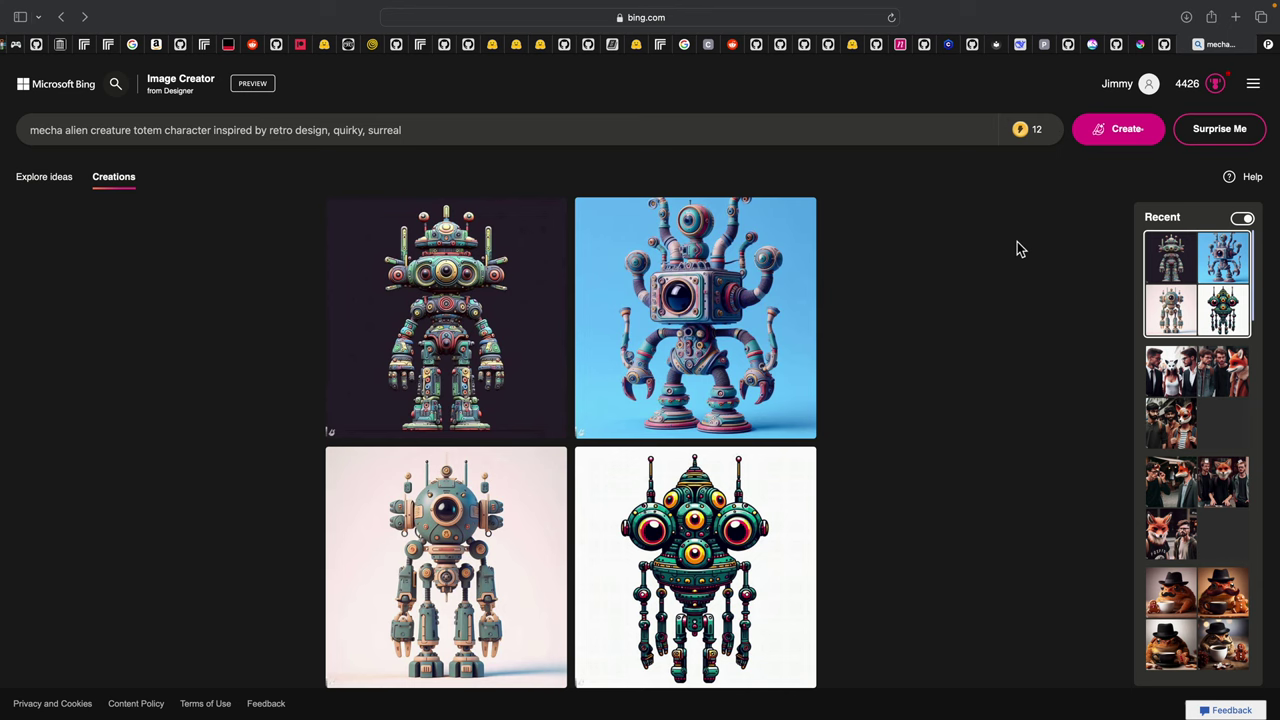
pyautogui.hotkey('ctrl', 'Right')
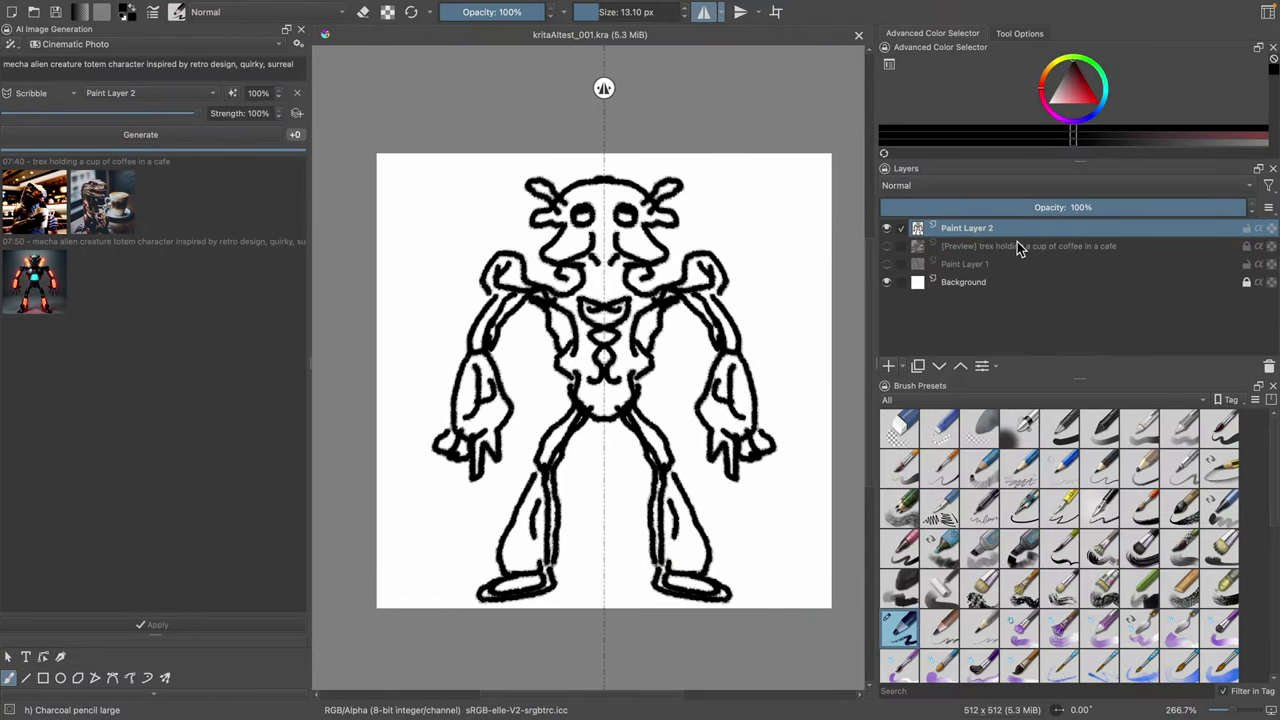
pyautogui.click(42, 292)
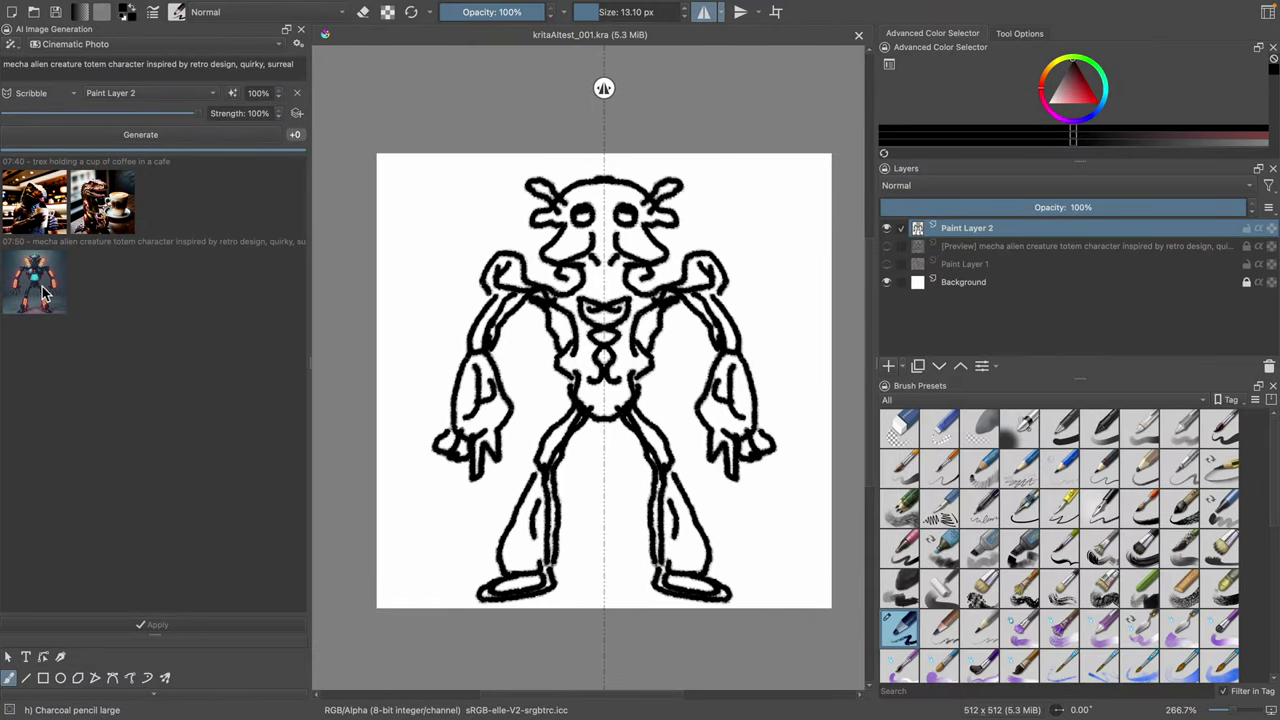
pyautogui.doubleClick(44, 292)
pyautogui.click(622, 454)
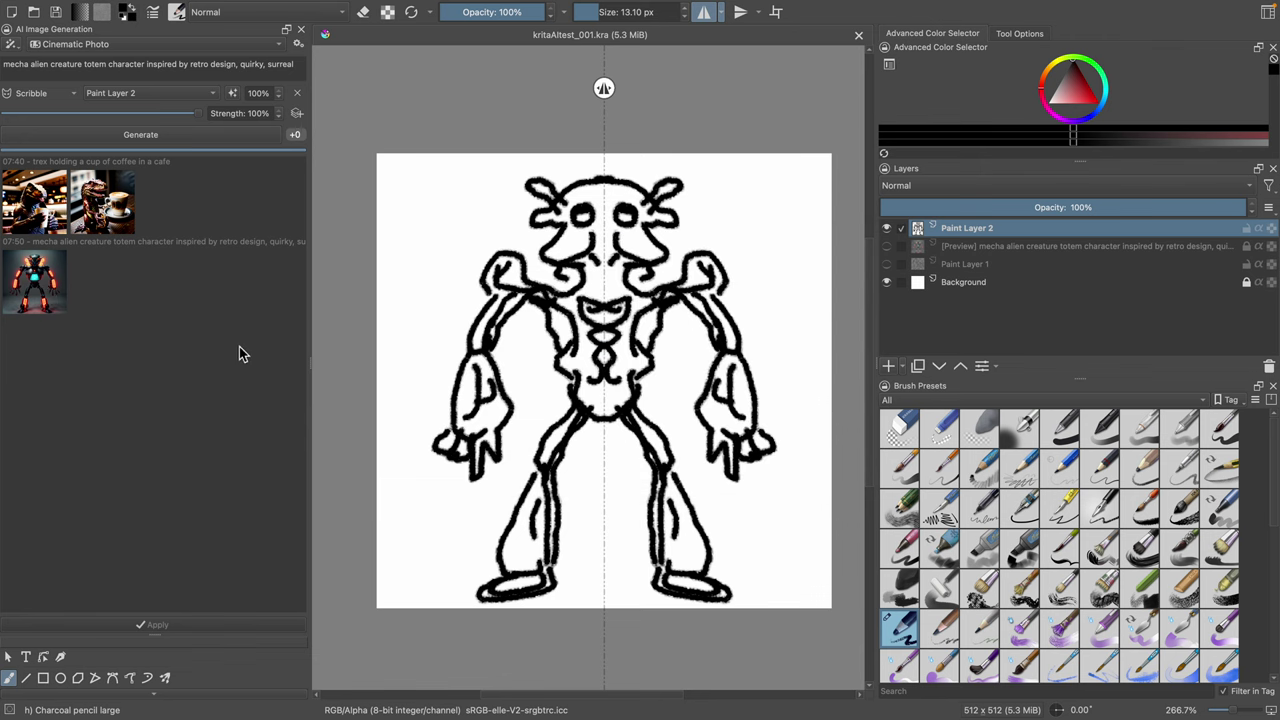
# Step: Hide Paint Layer 2, show the mecha alien preview layer and save the document
pyautogui.click(886, 228)
pyautogui.click(886, 246)
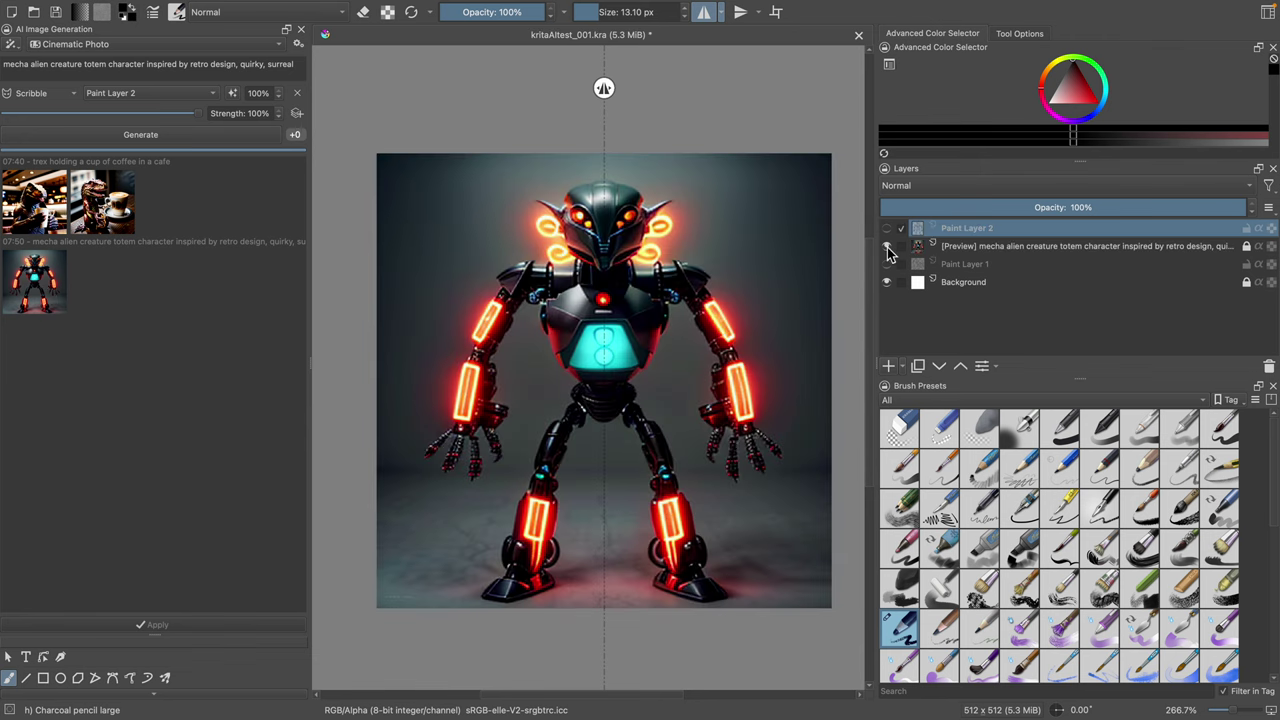
pyautogui.hotkey('ctrl', 's')
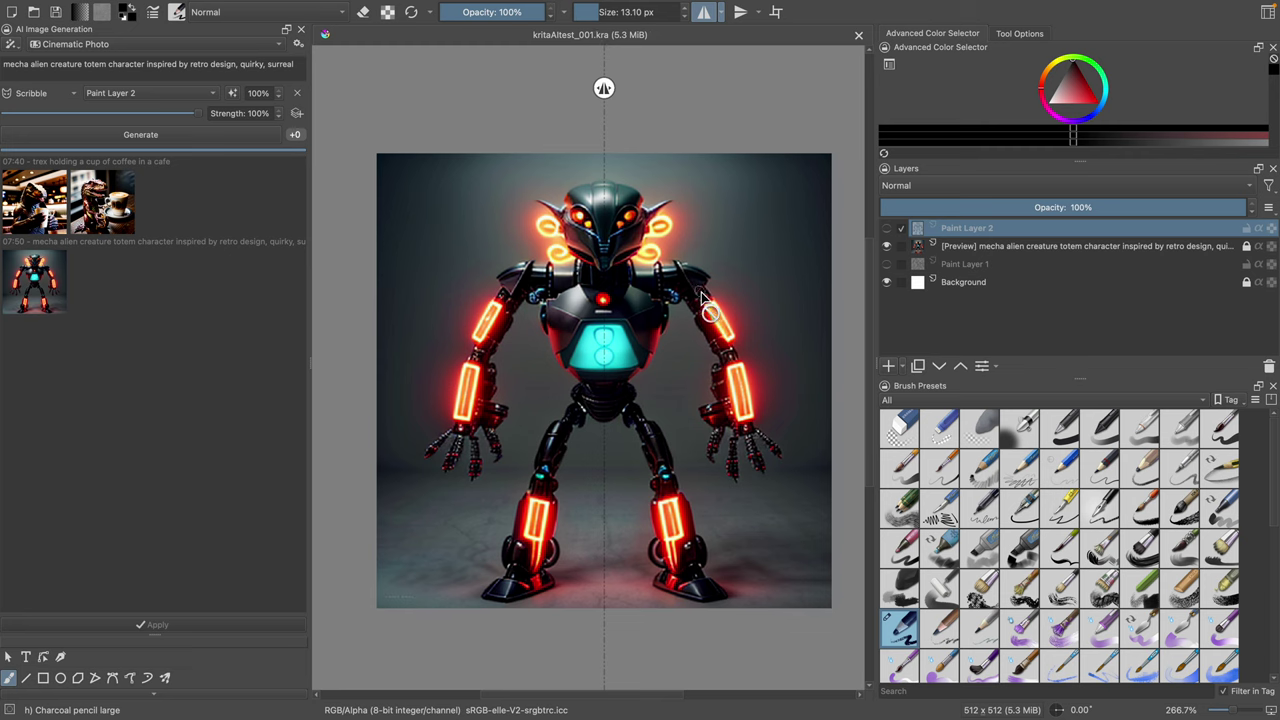
# Step: Compare the sketch with the generated robot by toggling the visibility of Paint Layer 2 and the preview layer
pyautogui.click(886, 229)
pyautogui.click(886, 246)
pyautogui.click(886, 229)
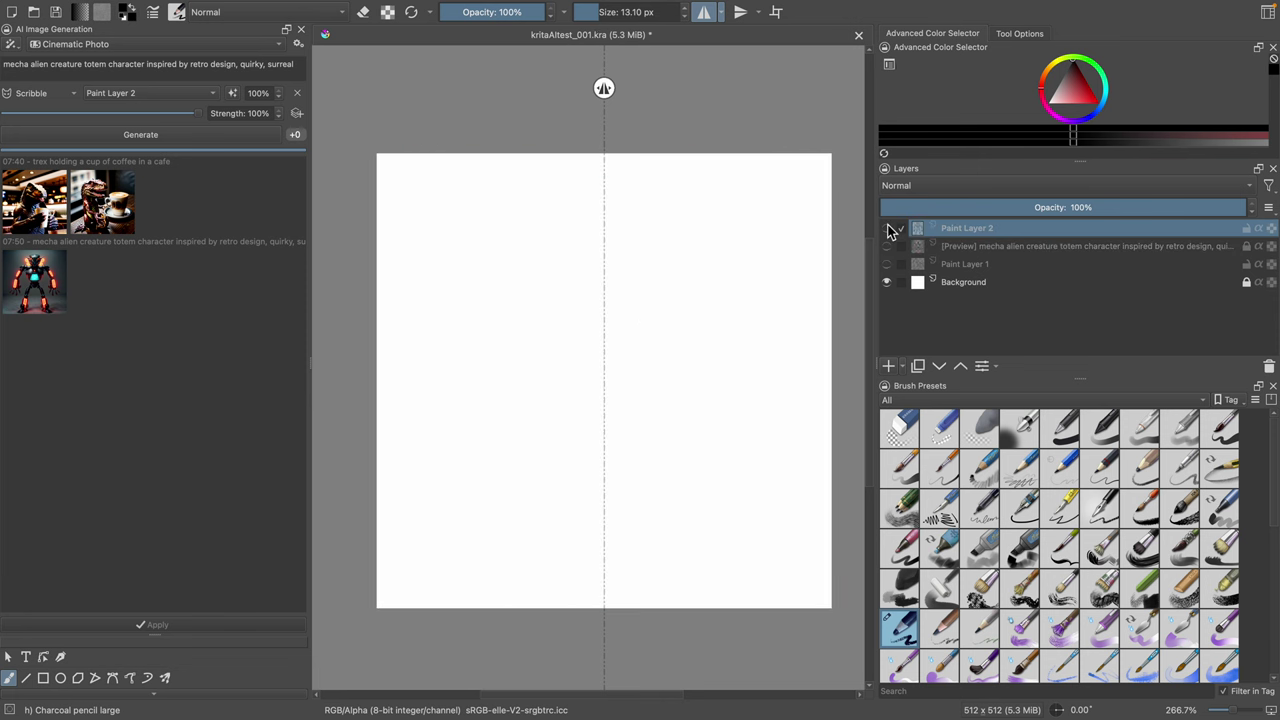
pyautogui.click(886, 229)
pyautogui.click(886, 246)
pyautogui.click(887, 229)
pyautogui.click(887, 229)
pyautogui.click(887, 229)
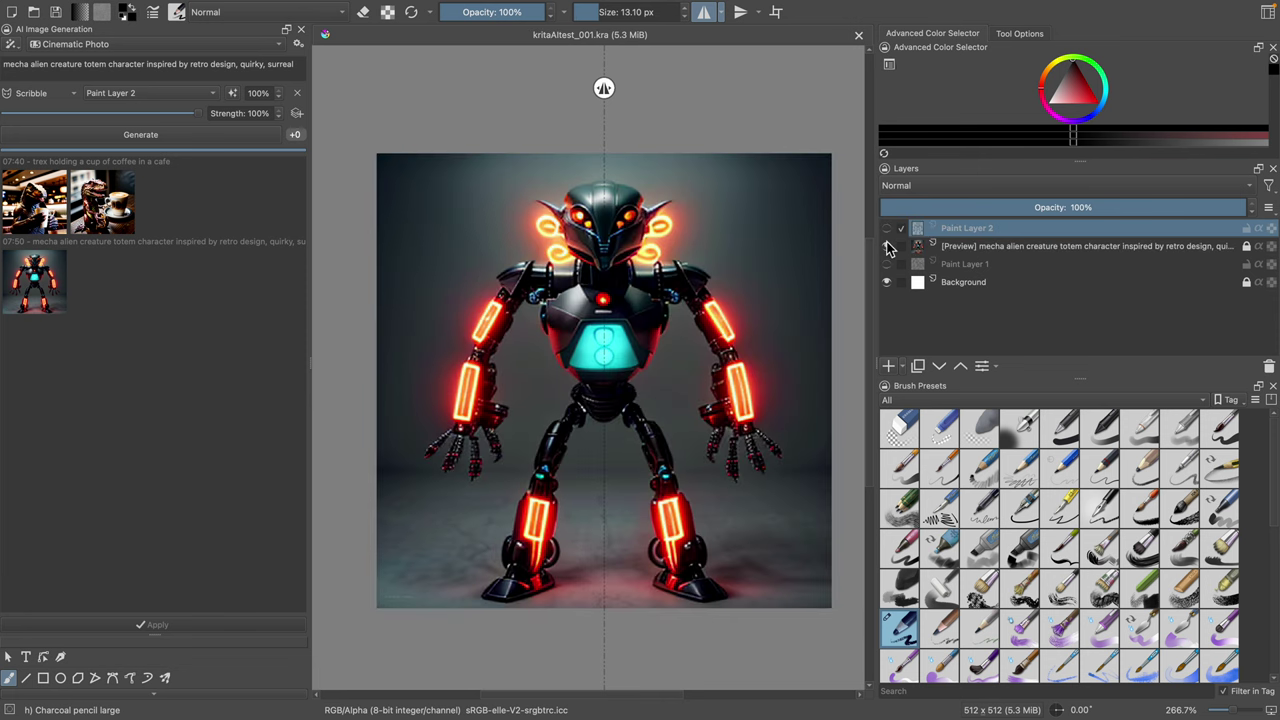
pyautogui.click(886, 246)
pyautogui.click(887, 229)
pyautogui.click(886, 246)
pyautogui.click(886, 229)
pyautogui.click(886, 229)
pyautogui.click(886, 229)
pyautogui.click(886, 229)
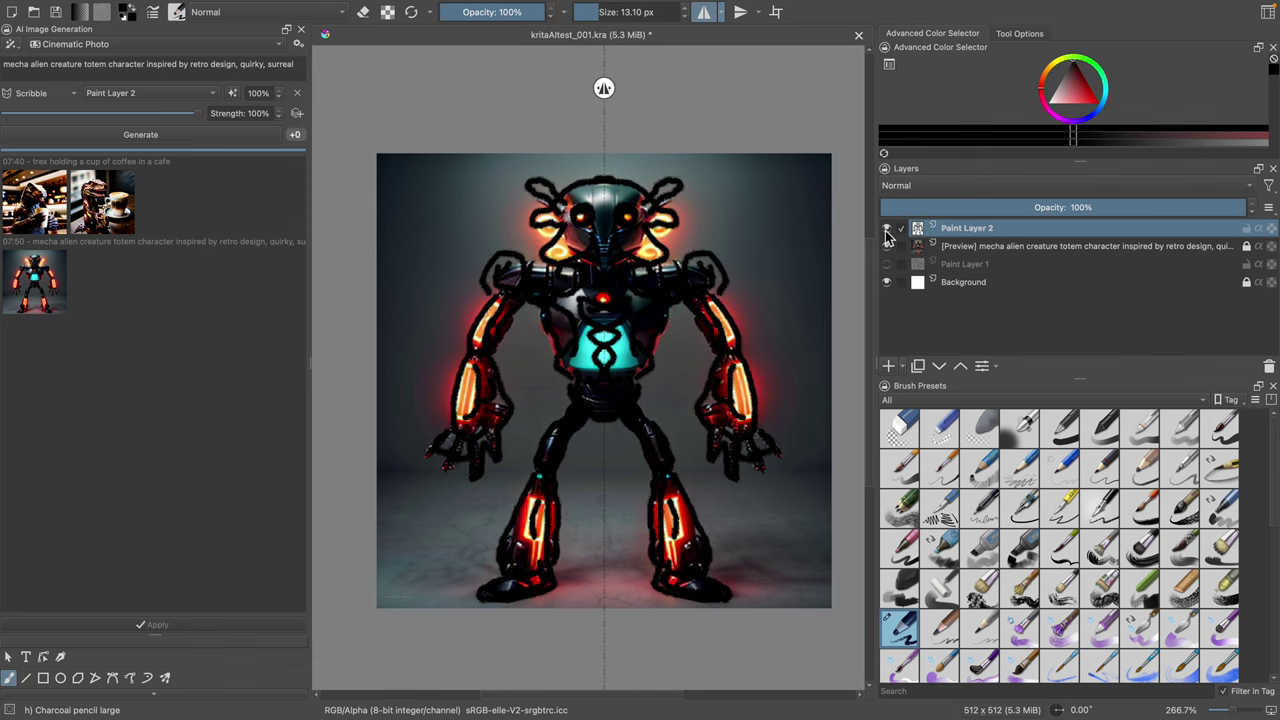
# Step: Hide every layer above Background and add a new paint layer for another sketch
pyautogui.click(886, 229)
pyautogui.click(887, 262)
pyautogui.click(887, 247)
pyautogui.click(887, 264)
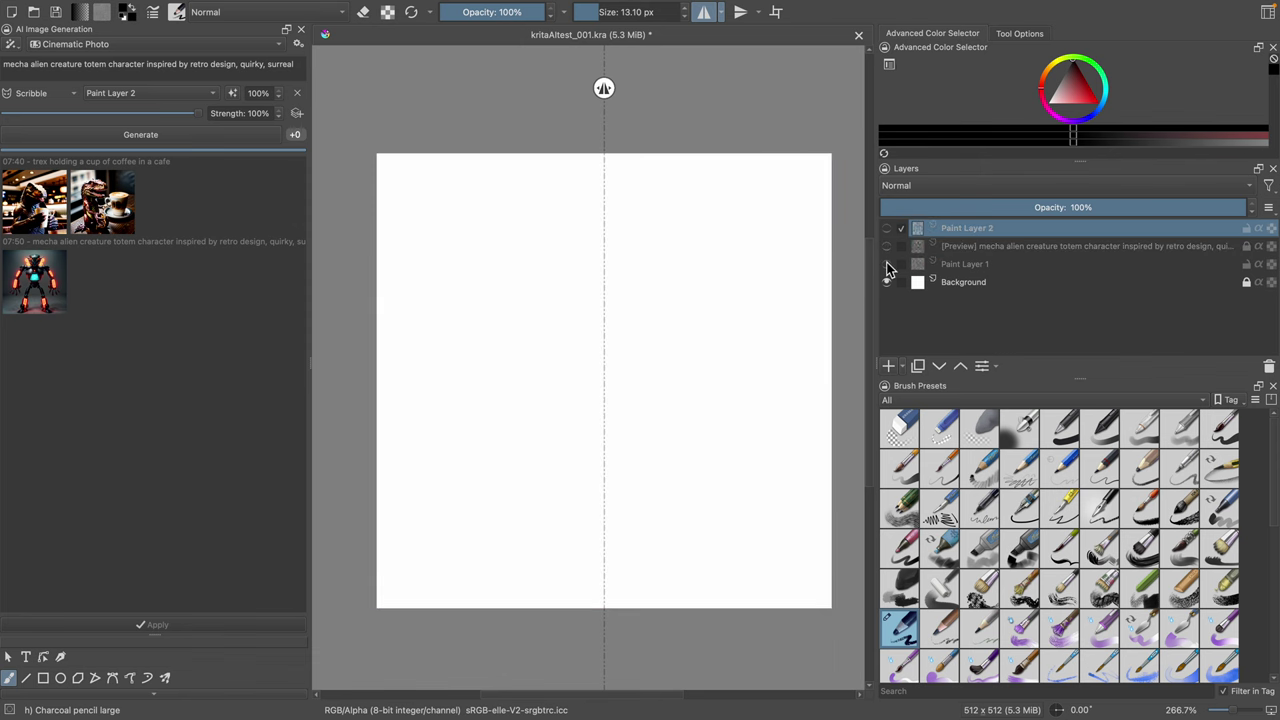
pyautogui.click(889, 365)
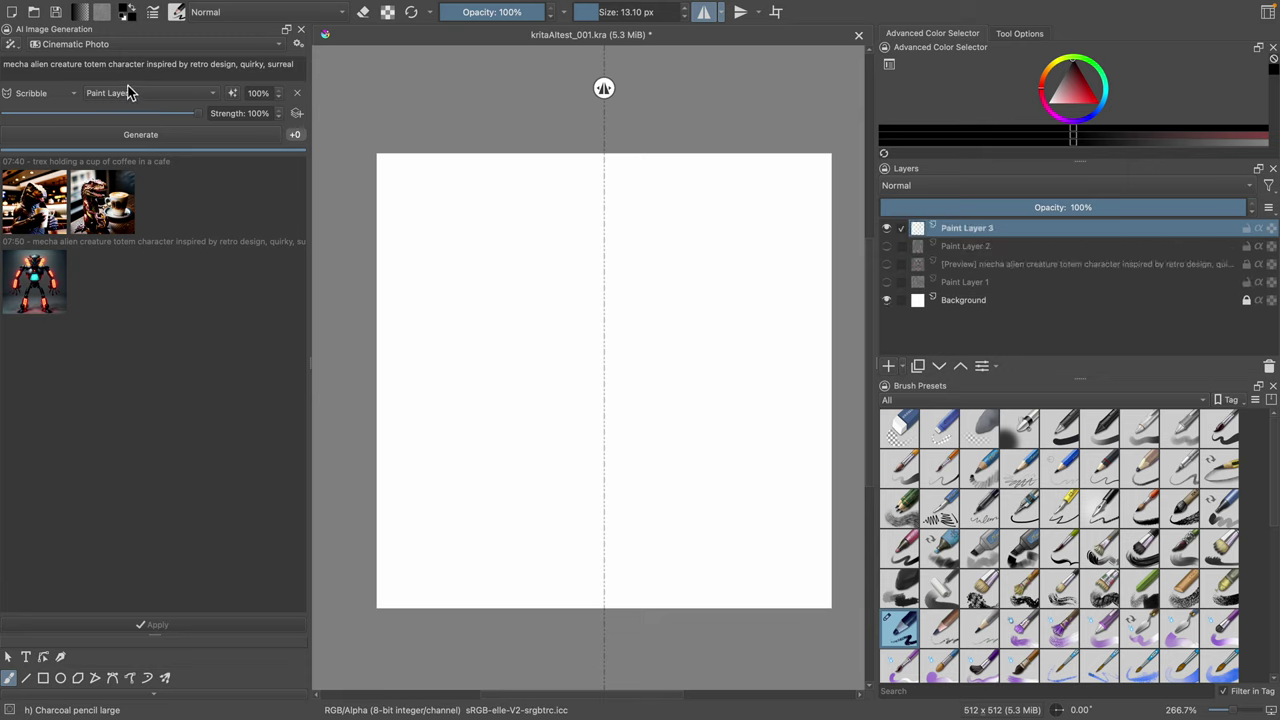
# Step: Keep Scribble as the control type and switch the AI image generation to live mode
pyautogui.click(72, 94)
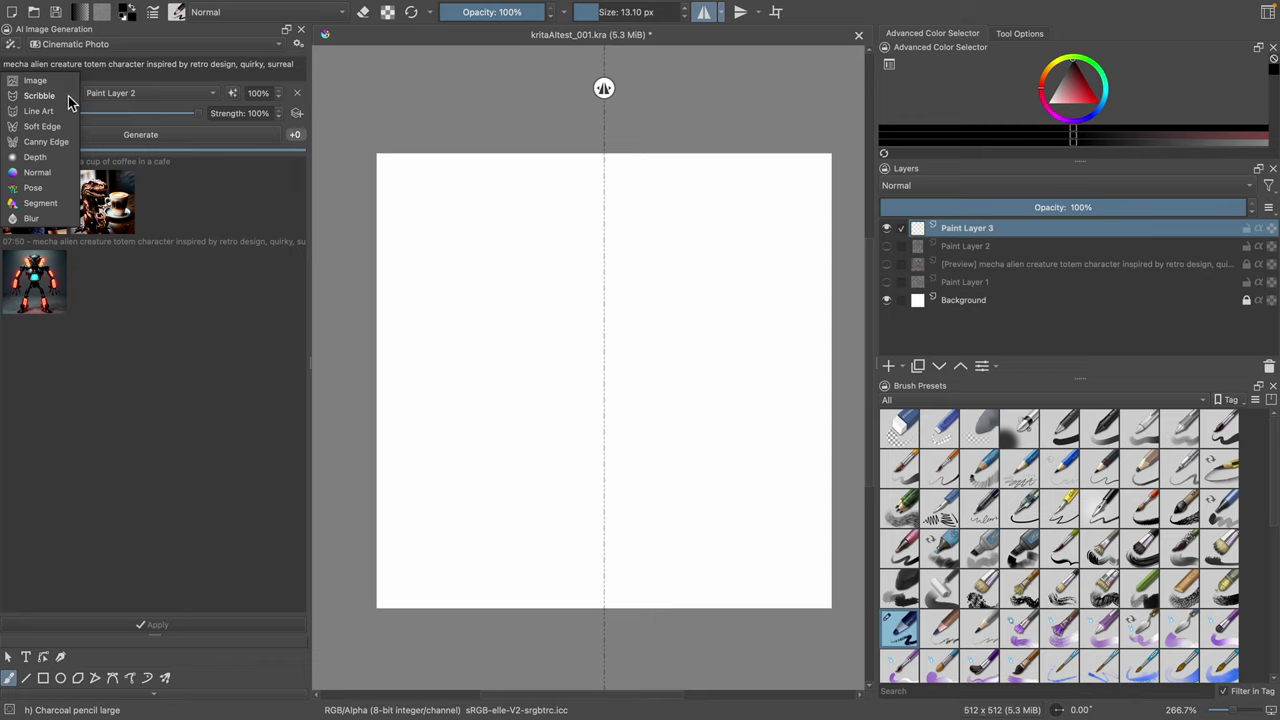
pyautogui.click(40, 96)
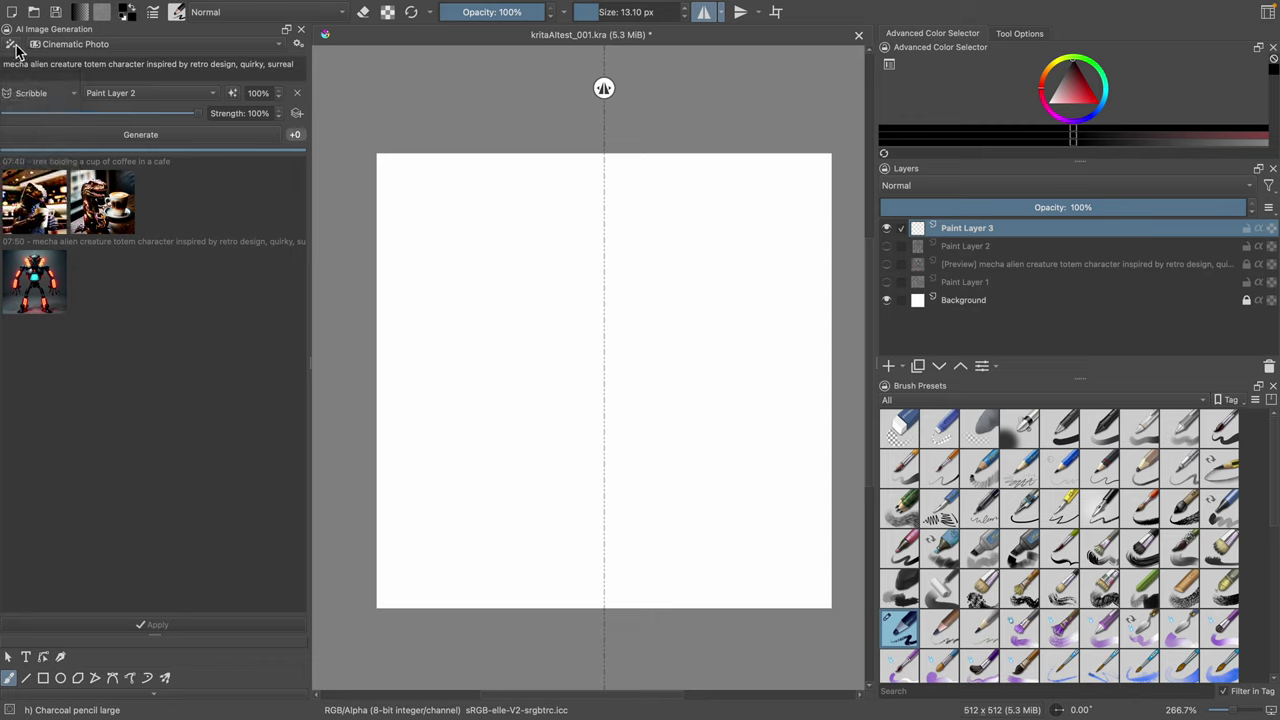
pyautogui.click(12, 46)
pyautogui.click(37, 92)
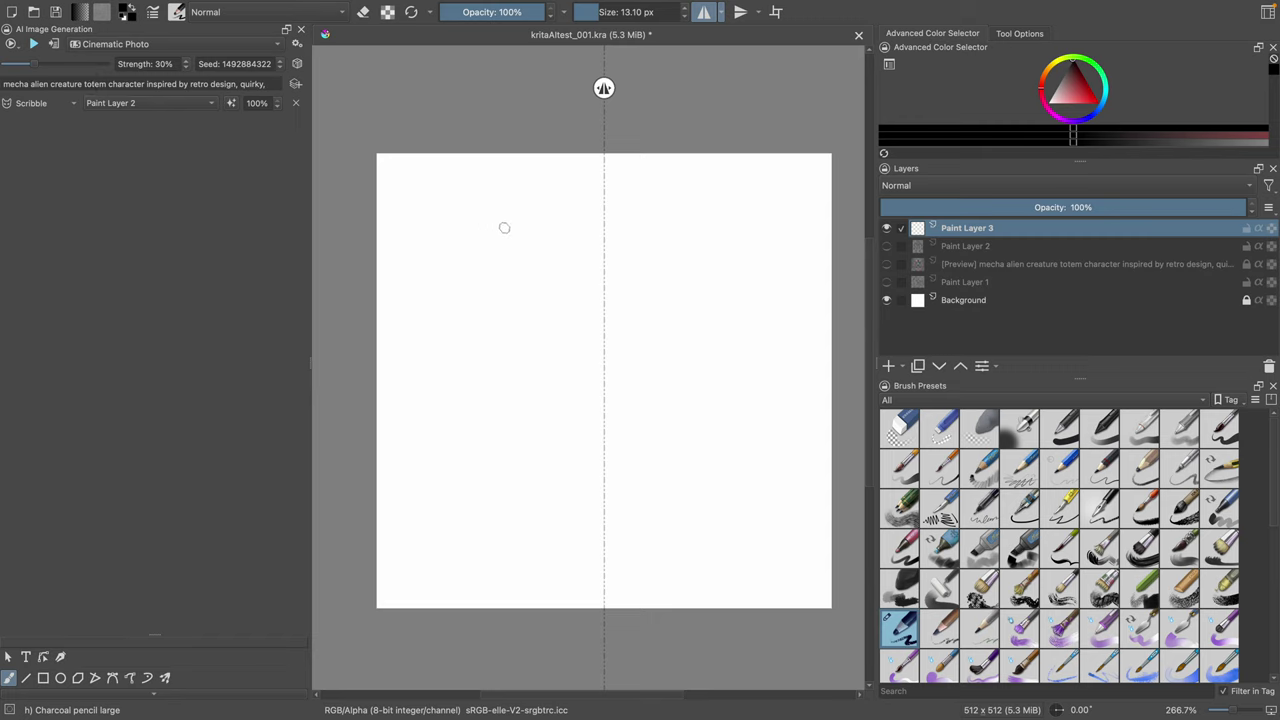
# Step: Start live generation and sketch a mirrored creature on Paint Layer 3 with head, round ears, antennae, snout, torso and upper legs
pyautogui.moveTo(612, 195)
pyautogui.mouseDown()
pyautogui.moveTo(671, 228)
pyautogui.moveTo(607, 268)
pyautogui.moveTo(638, 265)
pyautogui.moveTo(666, 284)
pyautogui.moveTo(628, 312)
pyautogui.moveTo(658, 344)
pyautogui.mouseUp()
pyautogui.click(33, 44)
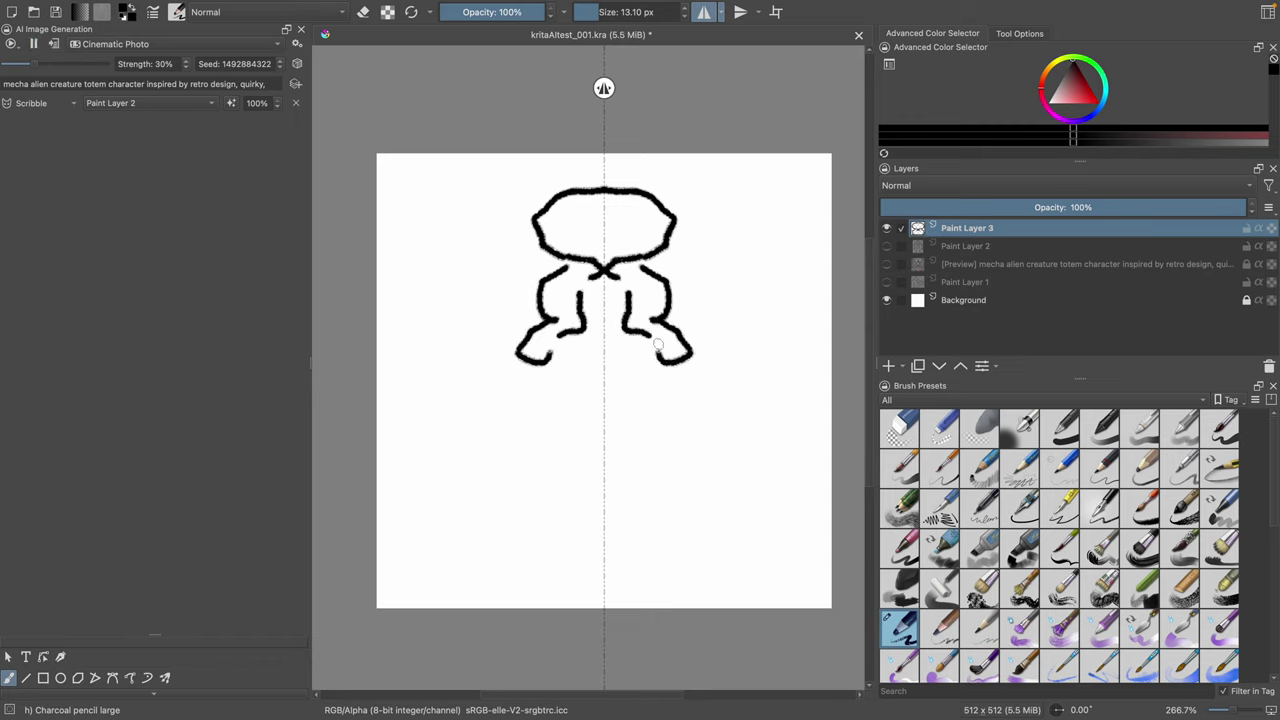
pyautogui.moveTo(647, 221)
pyautogui.mouseDown()
pyautogui.moveTo(716, 208)
pyautogui.moveTo(725, 246)
pyautogui.moveTo(680, 267)
pyautogui.moveTo(670, 234)
pyautogui.moveTo(673, 254)
pyautogui.moveTo(706, 242)
pyautogui.moveTo(697, 218)
pyautogui.moveTo(683, 259)
pyautogui.mouseUp()
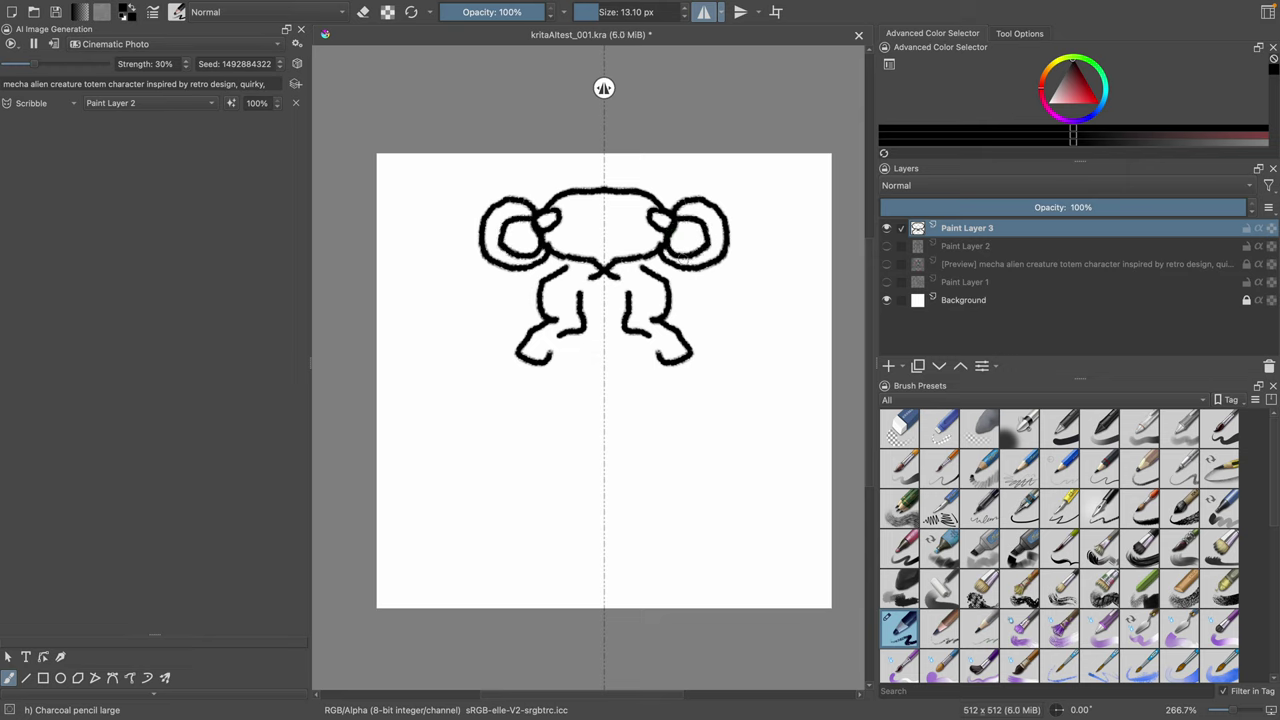
pyautogui.moveTo(606, 232)
pyautogui.mouseDown()
pyautogui.moveTo(620, 216)
pyautogui.moveTo(603, 220)
pyautogui.moveTo(626, 288)
pyautogui.moveTo(610, 318)
pyautogui.moveTo(716, 376)
pyautogui.moveTo(680, 356)
pyautogui.moveTo(686, 388)
pyautogui.moveTo(616, 418)
pyautogui.mouseUp()
pyautogui.moveTo(674, 370)
pyautogui.mouseDown()
pyautogui.moveTo(603, 396)
pyautogui.moveTo(626, 432)
pyautogui.moveTo(612, 410)
pyautogui.moveTo(630, 366)
pyautogui.mouseUp()
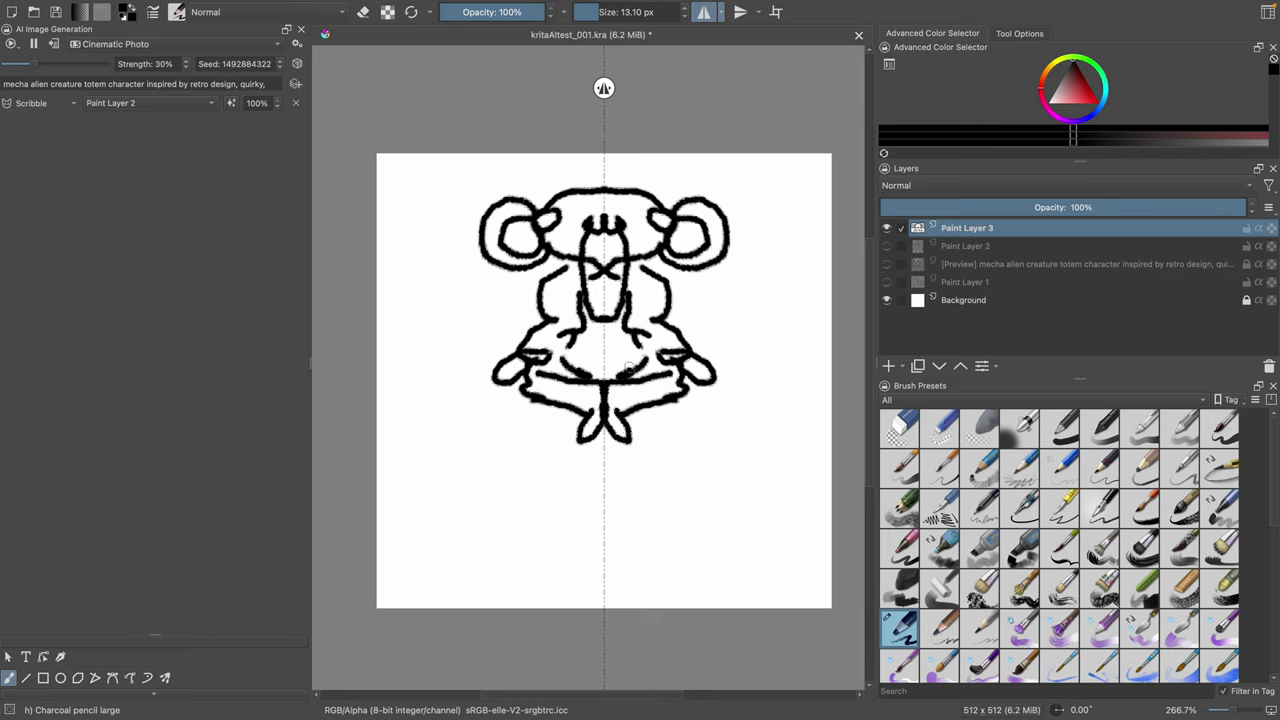
pyautogui.moveTo(643, 188)
pyautogui.mouseDown()
pyautogui.moveTo(672, 174)
pyautogui.moveTo(660, 168)
pyautogui.moveTo(639, 207)
pyautogui.mouseUp()
pyautogui.moveTo(660, 272)
pyautogui.mouseDown()
pyautogui.moveTo(636, 292)
pyautogui.moveTo(636, 314)
pyautogui.moveTo(667, 339)
pyautogui.moveTo(724, 350)
pyautogui.moveTo(712, 372)
pyautogui.moveTo(750, 392)
pyautogui.moveTo(700, 388)
pyautogui.moveTo(642, 412)
pyautogui.moveTo(655, 458)
pyautogui.moveTo(632, 464)
pyautogui.moveTo(630, 496)
pyautogui.mouseUp()
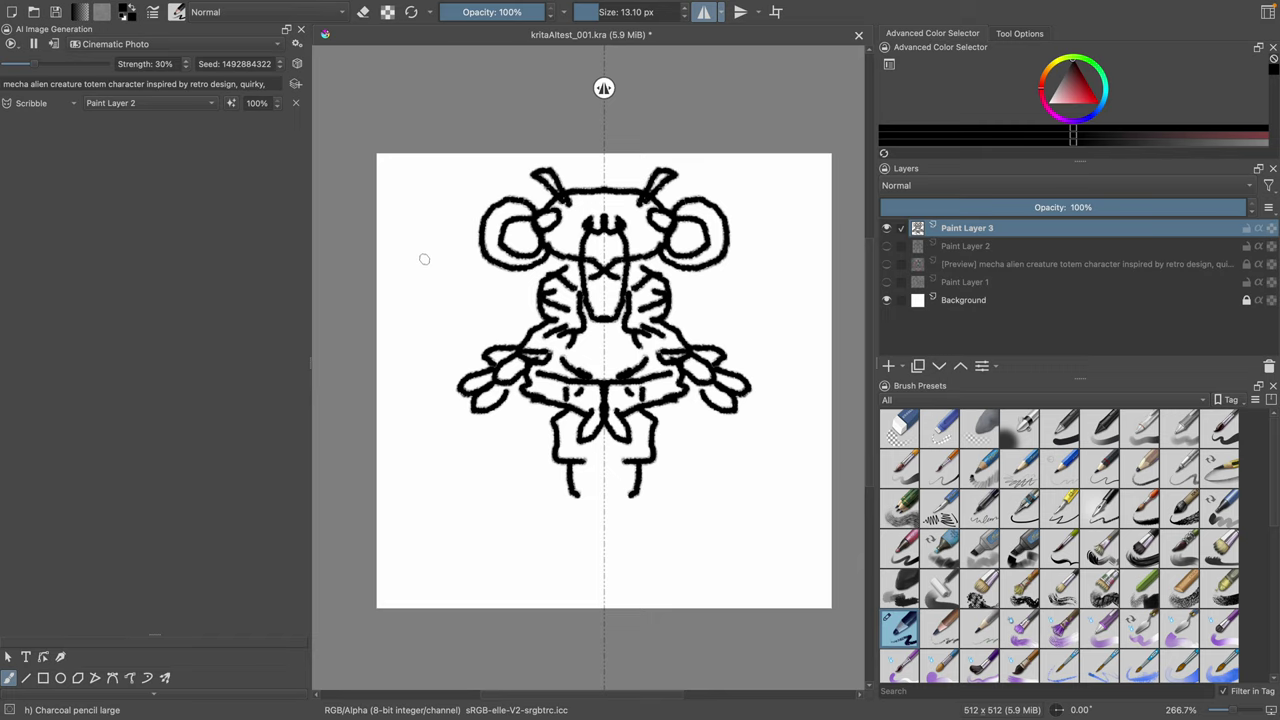
# Step: Set the Scribble control source to Paint Layer 3 and add flared hip shapes to the creature
pyautogui.click(201, 108)
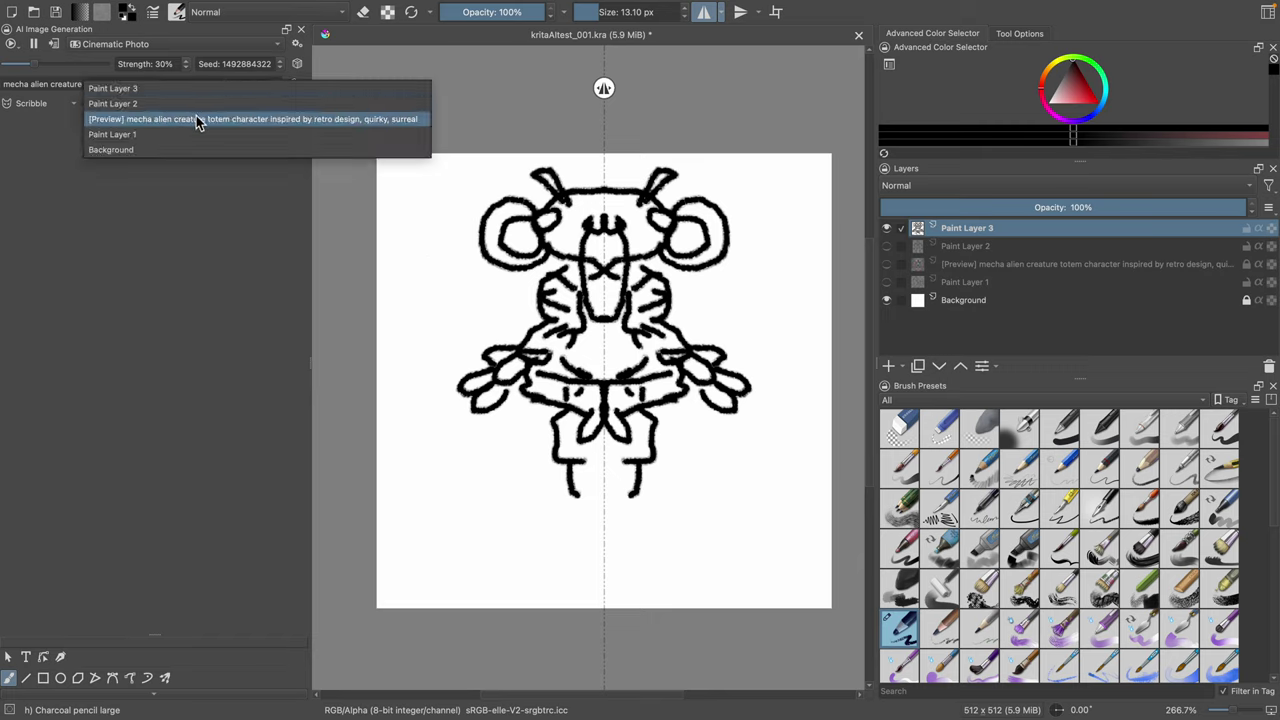
pyautogui.click(190, 89)
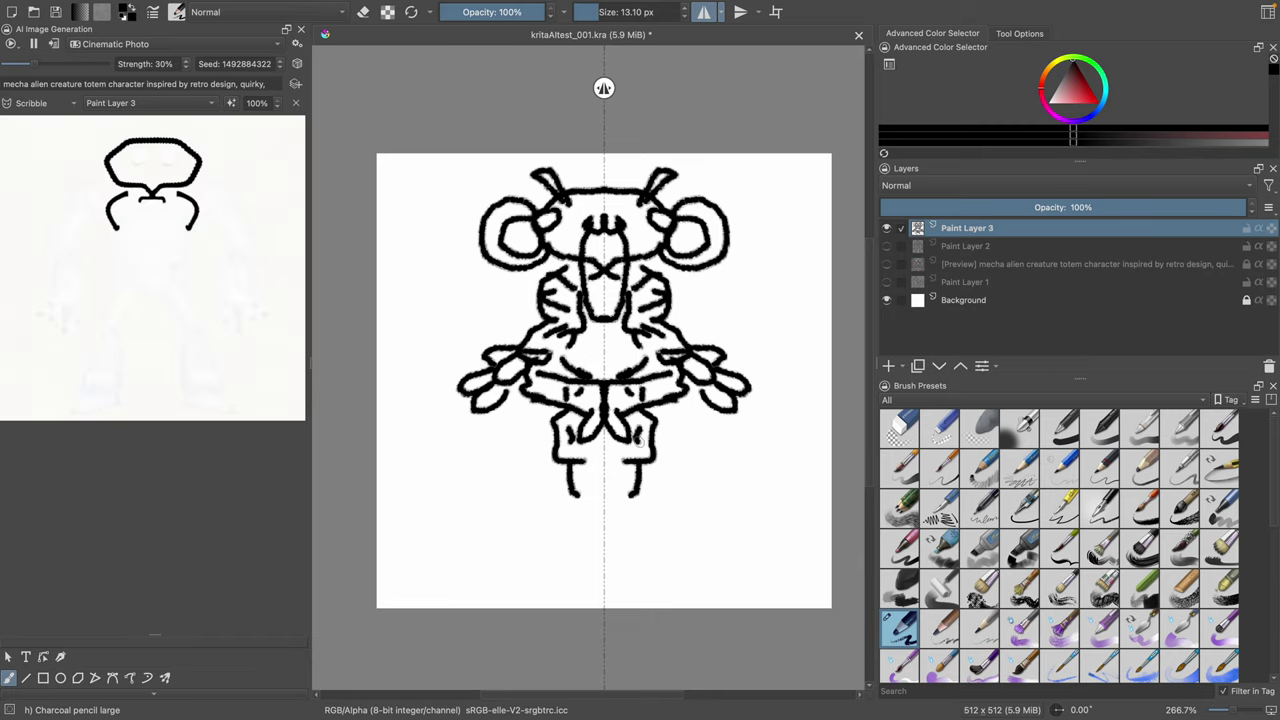
pyautogui.moveTo(658, 422)
pyautogui.mouseDown()
pyautogui.moveTo(682, 440)
pyautogui.moveTo(646, 462)
pyautogui.mouseUp()
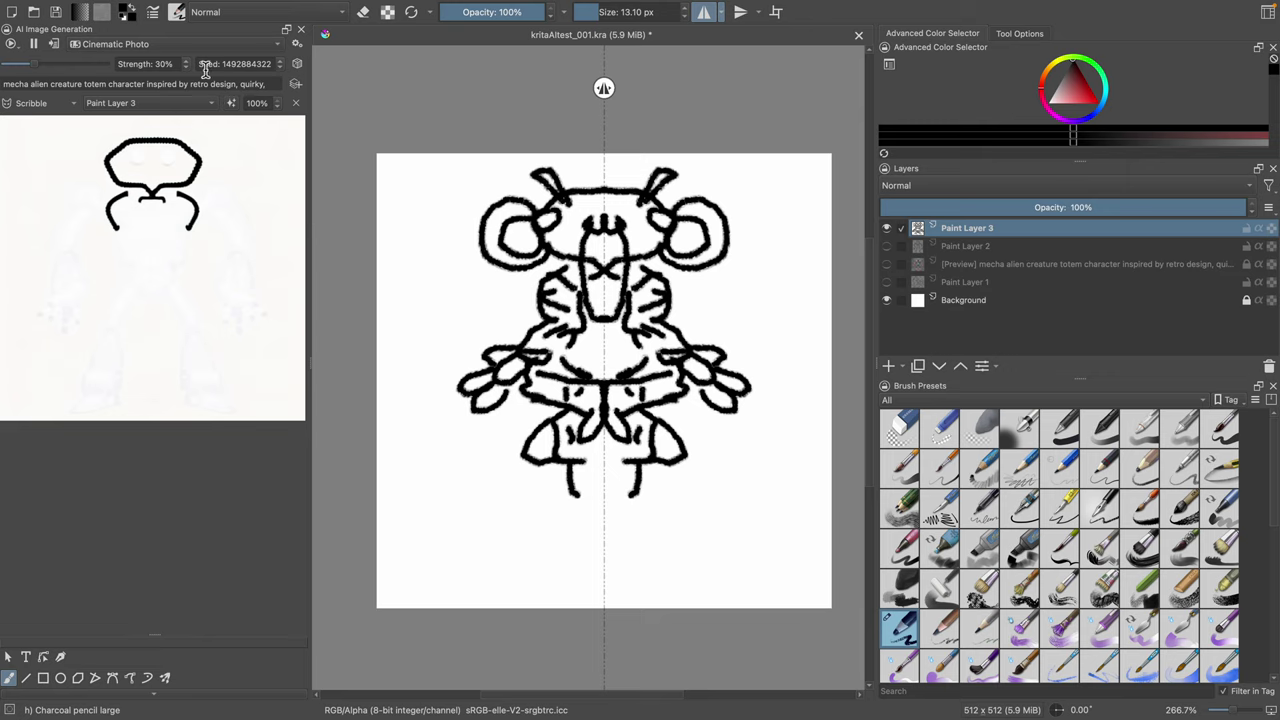
# Step: Randomize the live seed and add shoulder spikes, chest marks and longer lower legs to the creature sketch
pyautogui.click(296, 64)
pyautogui.moveTo(672, 328)
pyautogui.mouseDown()
pyautogui.moveTo(703, 324)
pyautogui.moveTo(613, 352)
pyautogui.moveTo(634, 354)
pyautogui.mouseUp()
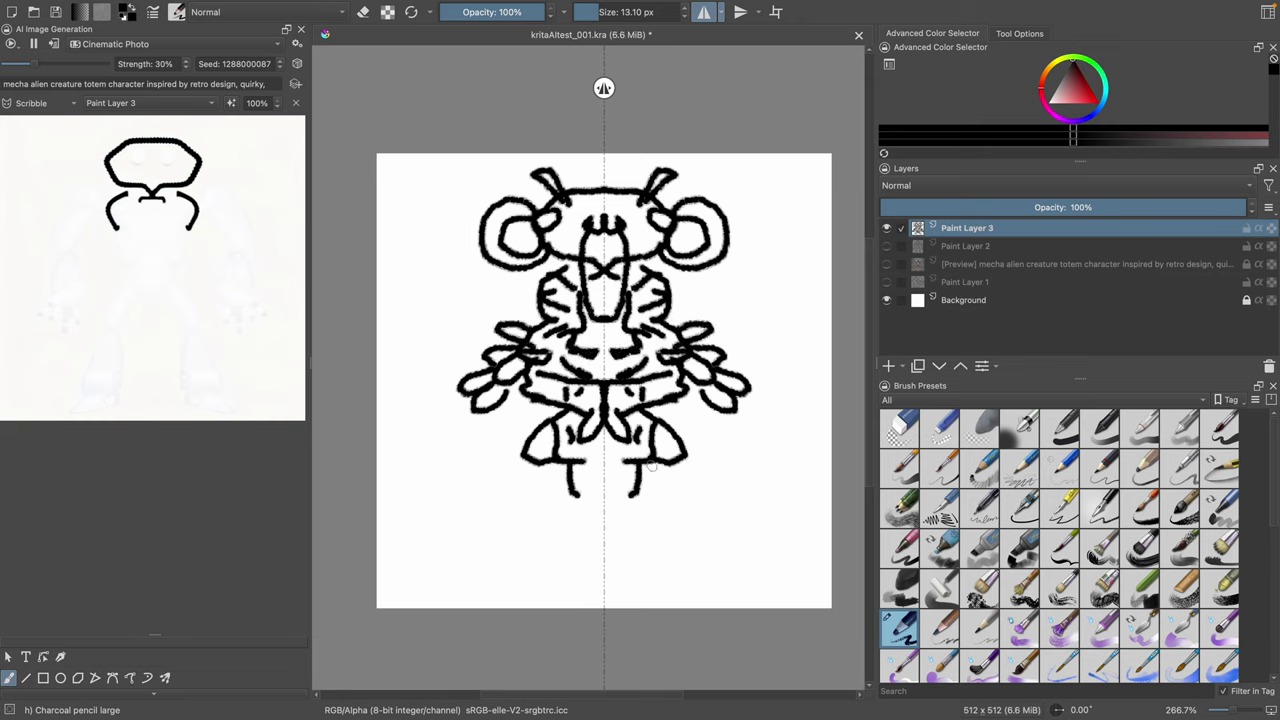
pyautogui.moveTo(651, 466)
pyautogui.mouseDown()
pyautogui.moveTo(652, 508)
pyautogui.moveTo(635, 498)
pyautogui.mouseUp()
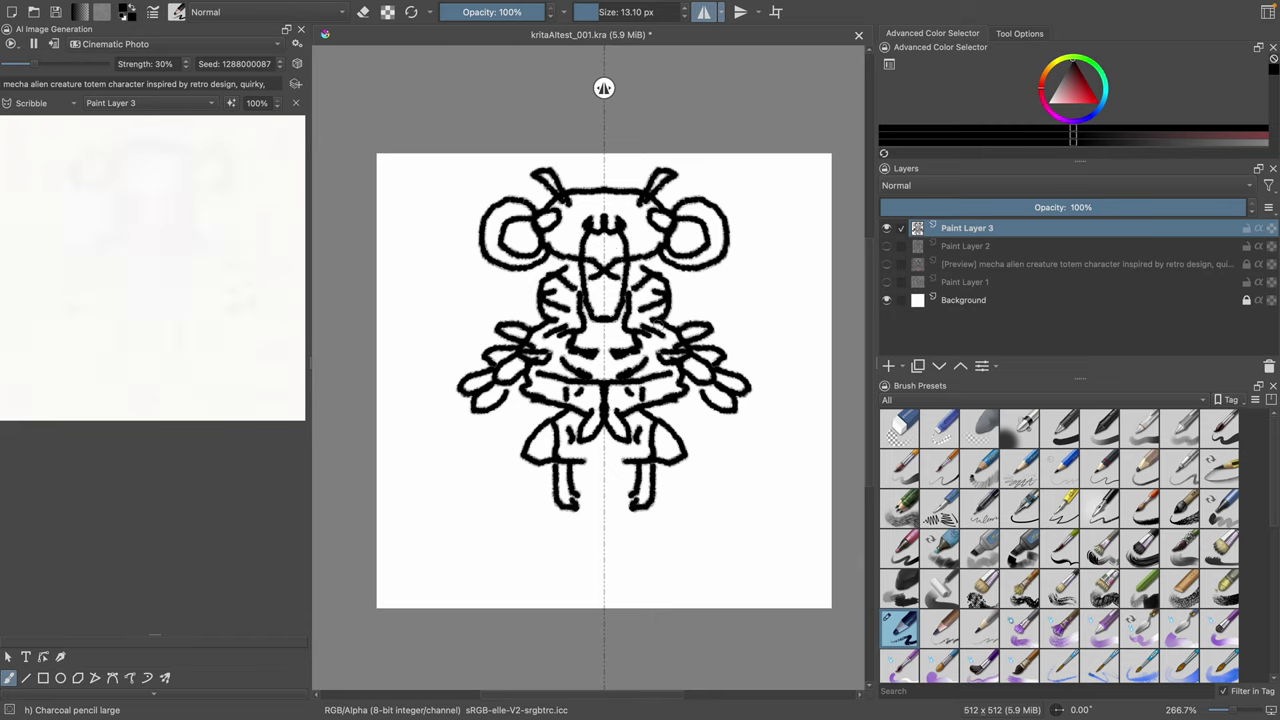
pyautogui.moveTo(651, 332); pyautogui.dragTo(656, 355)
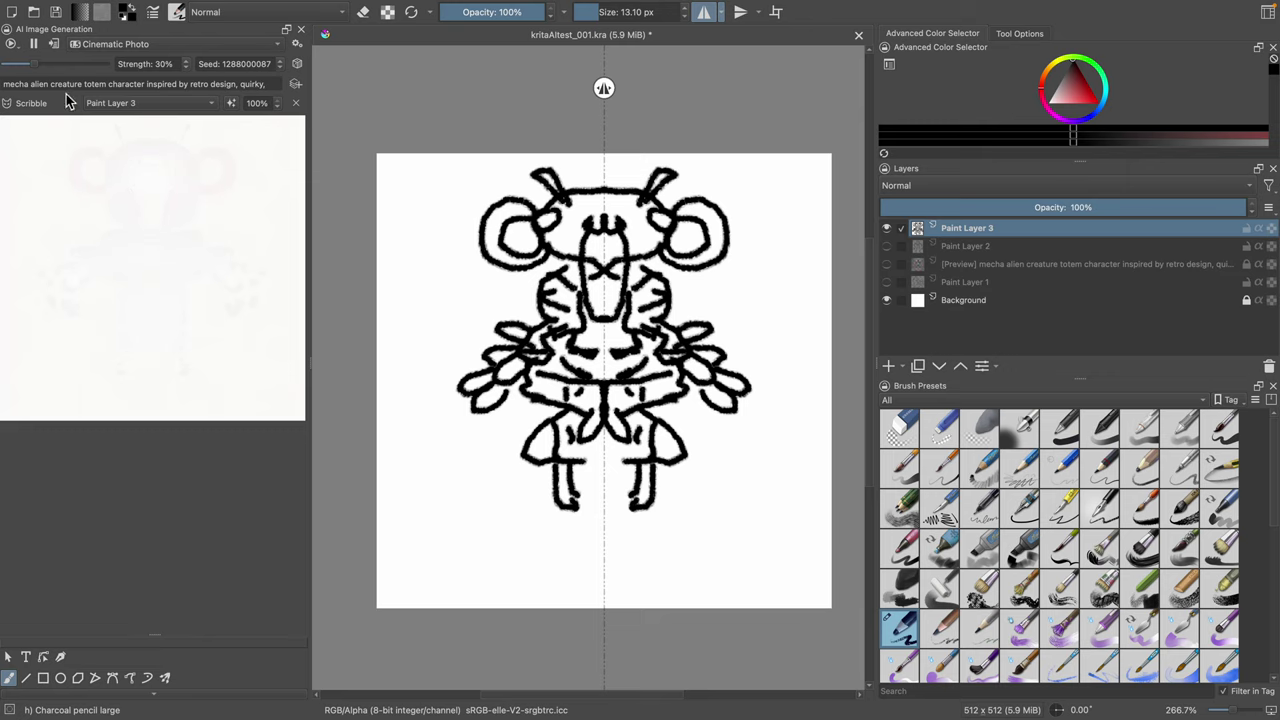
# Step: Set the live strength to 51% and add long arms with fingered hands, leg lines and a mouth to the creature
pyautogui.moveTo(47, 63); pyautogui.dragTo(64, 70)
pyautogui.moveTo(690, 345)
pyautogui.mouseDown()
pyautogui.moveTo(719, 337)
pyautogui.moveTo(774, 391)
pyautogui.moveTo(777, 421)
pyautogui.moveTo(722, 478)
pyautogui.moveTo(734, 479)
pyautogui.moveTo(741, 446)
pyautogui.moveTo(746, 476)
pyautogui.moveTo(750, 460)
pyautogui.moveTo(767, 473)
pyautogui.moveTo(770, 445)
pyautogui.moveTo(779, 475)
pyautogui.moveTo(794, 456)
pyautogui.moveTo(779, 431)
pyautogui.moveTo(805, 452)
pyautogui.mouseUp()
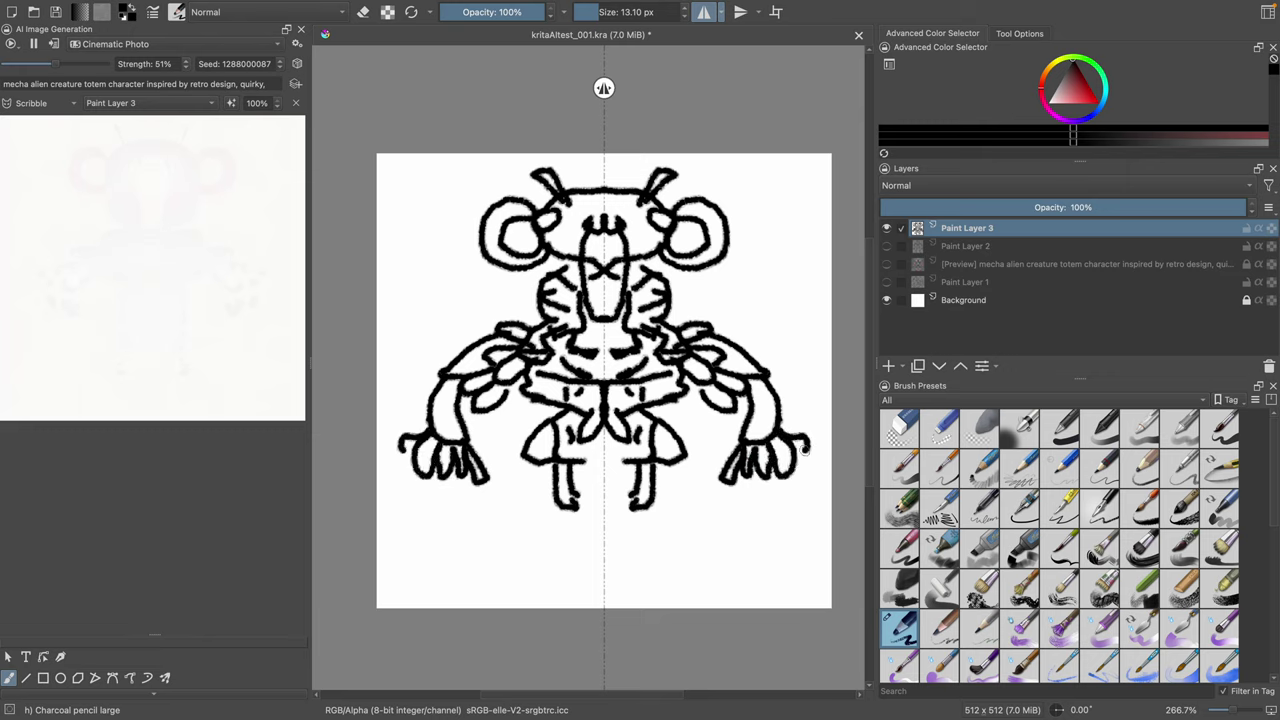
pyautogui.moveTo(754, 395)
pyautogui.mouseDown()
pyautogui.moveTo(761, 408)
pyautogui.moveTo(744, 398)
pyautogui.mouseUp()
pyautogui.moveTo(620, 434)
pyautogui.mouseDown()
pyautogui.moveTo(626, 513)
pyautogui.moveTo(638, 506)
pyautogui.mouseUp()
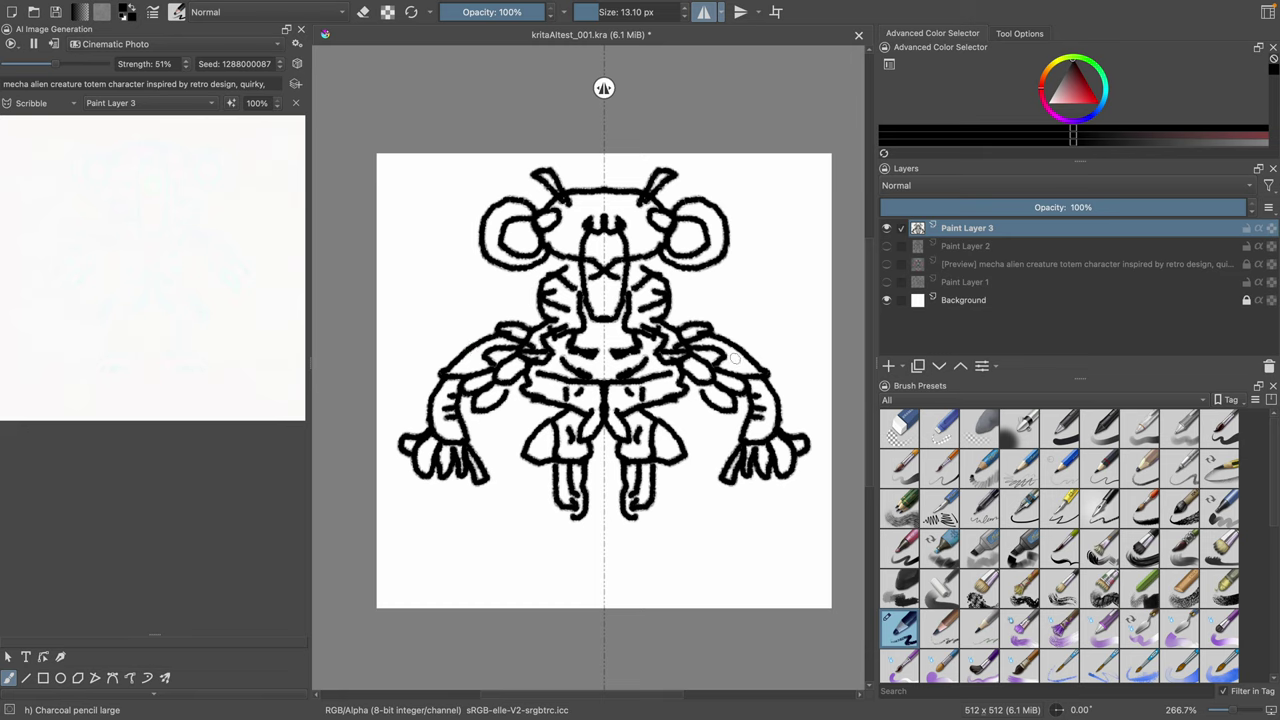
pyautogui.moveTo(604, 300); pyautogui.dragTo(634, 296)
# Step: Briefly show and re-hide Paint Layer 2, the preview layer and Paint Layer 1 for comparison, and save the document
pyautogui.click(889, 247)
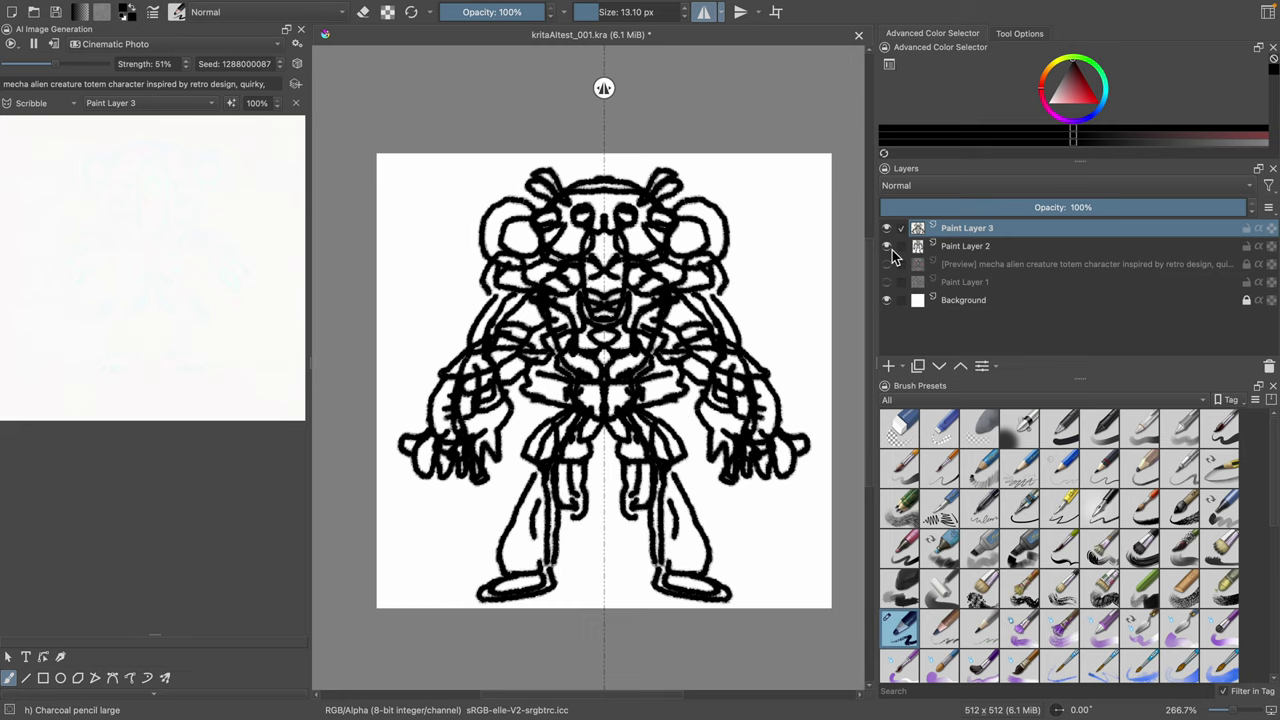
pyautogui.click(889, 247)
pyautogui.click(888, 265)
pyautogui.click(888, 265)
pyautogui.click(888, 265)
pyautogui.click(888, 265)
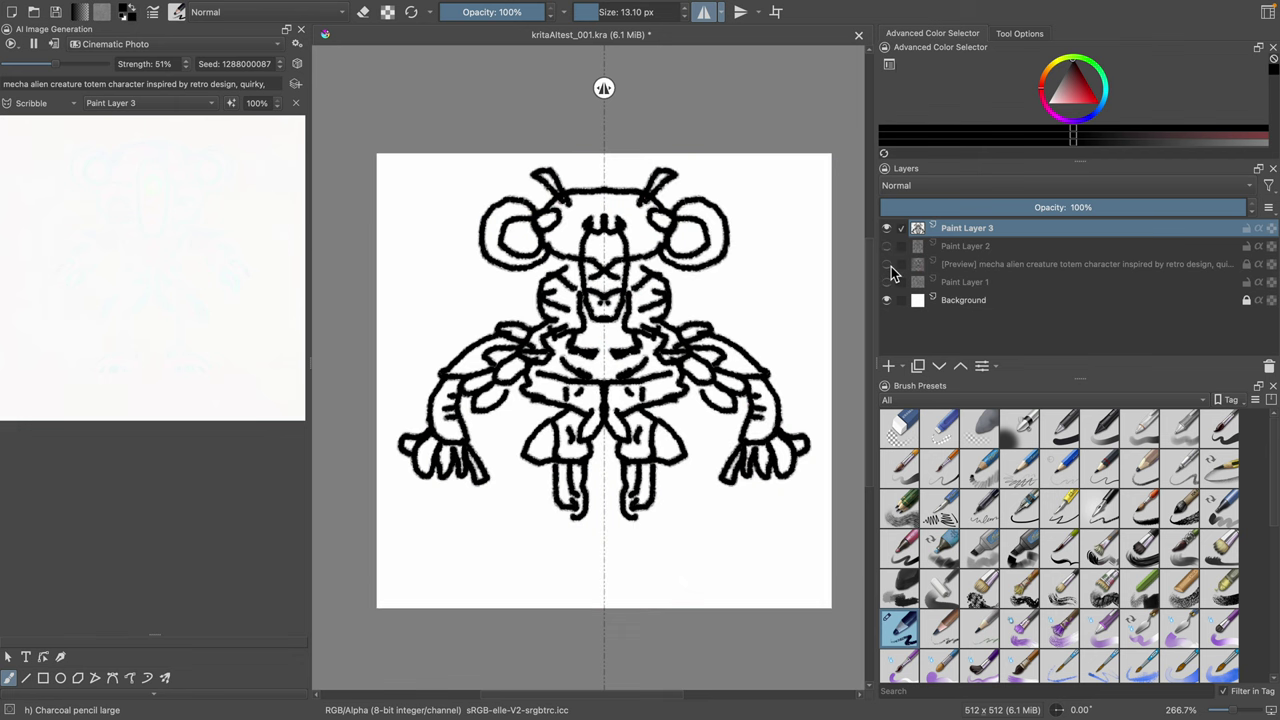
pyautogui.click(887, 283)
pyautogui.click(887, 283)
pyautogui.hotkey('ctrl', 's')
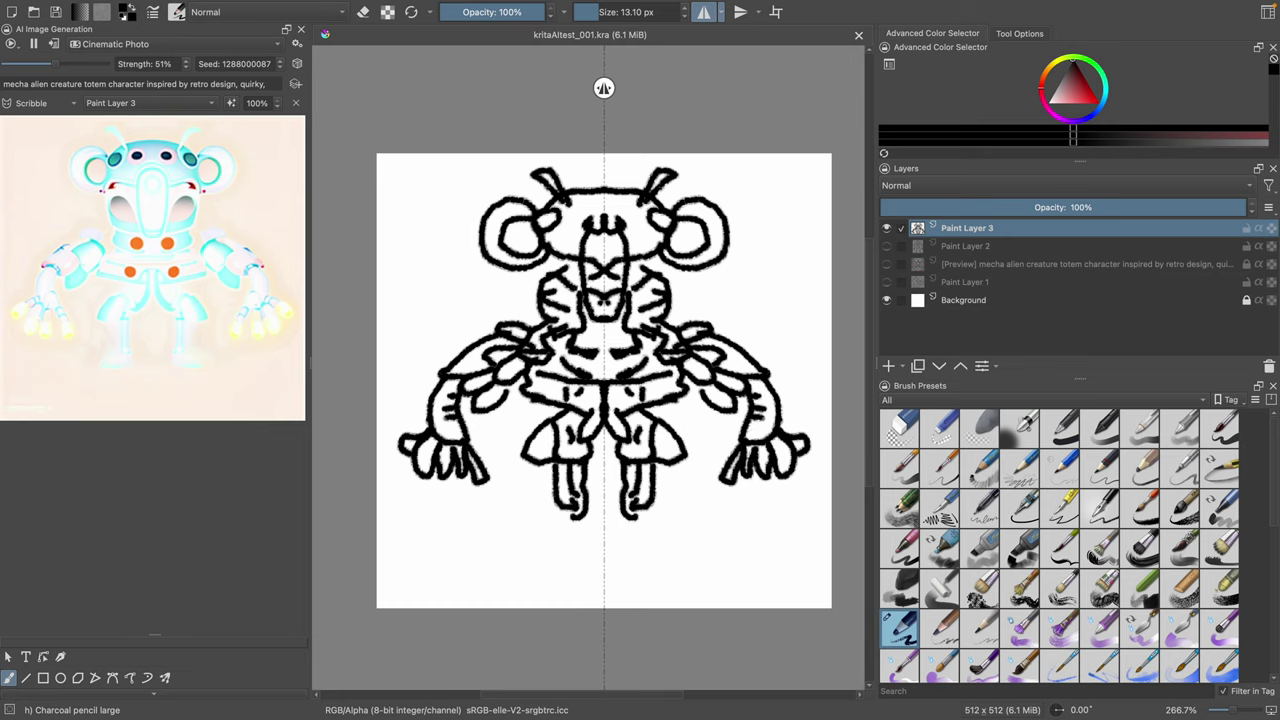
# Step: Add the word "hyperrealistic" at the start of the mecha alien prompt
pyautogui.doubleClick(18, 84)
pyautogui.click(5, 84)
pyautogui.write('hyperr')
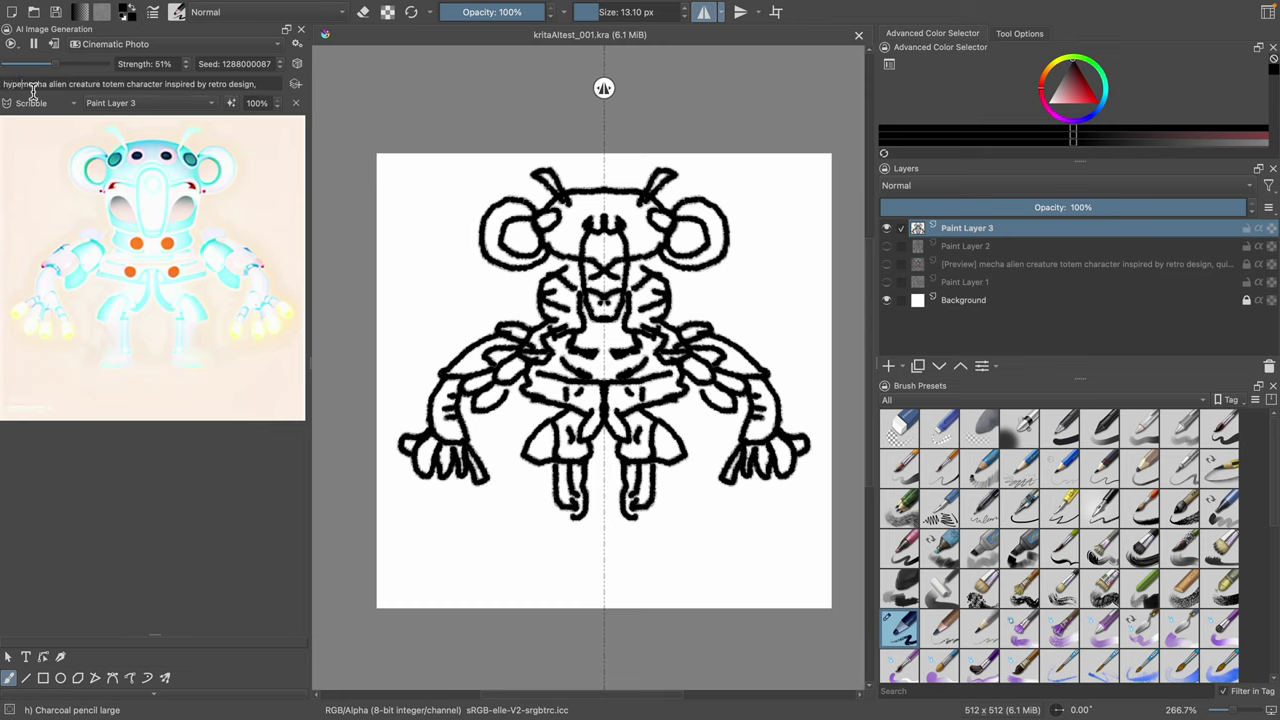
pyautogui.write('ealis')
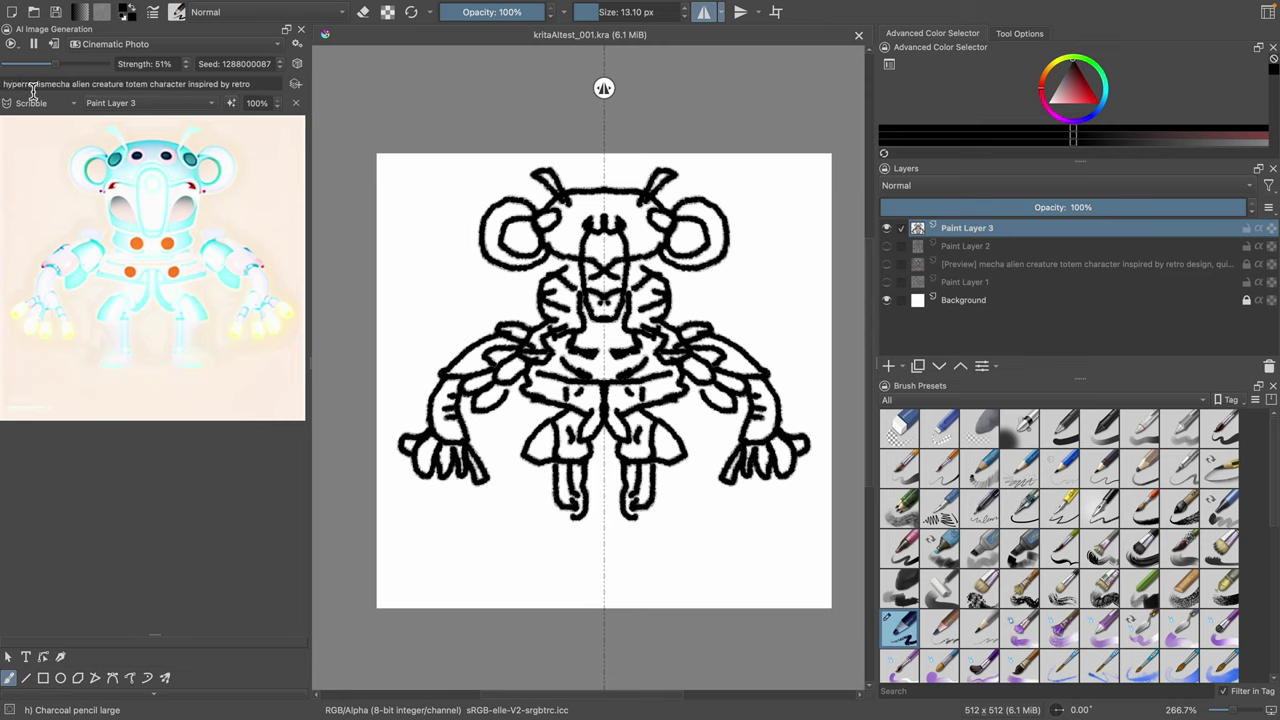
pyautogui.write('tic')
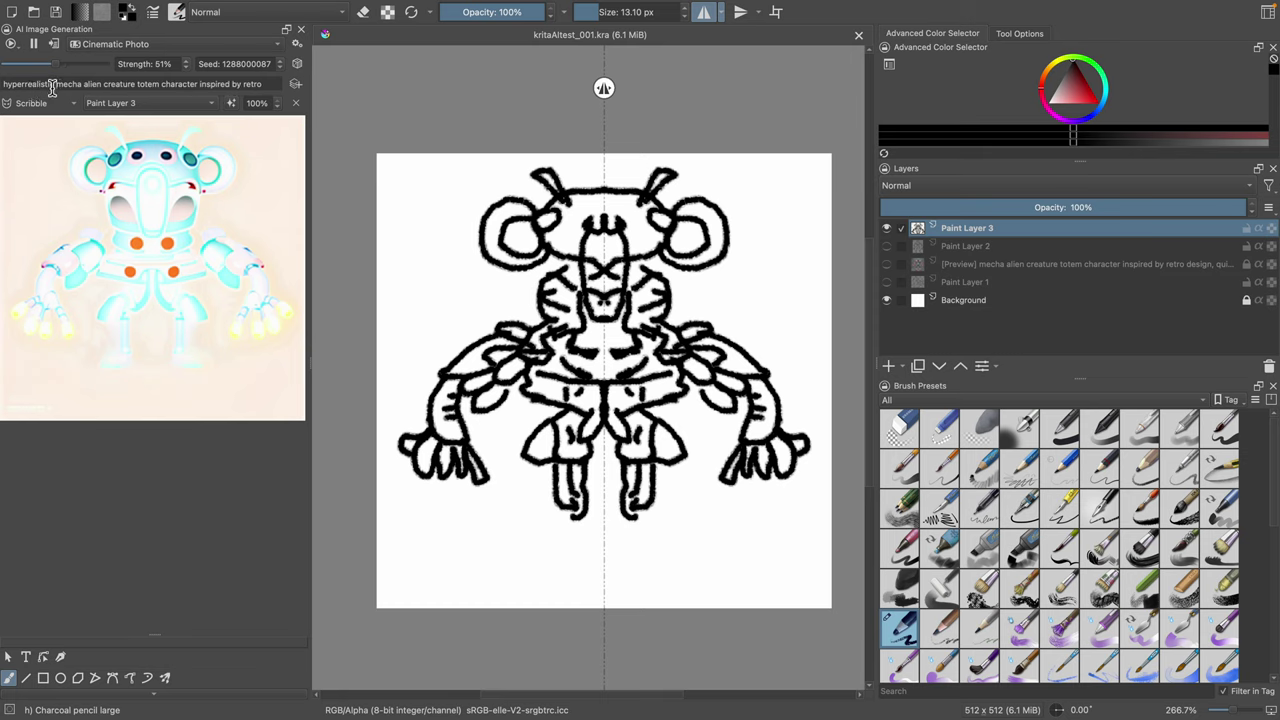
# Step: Set the live strength to 69%, keep the Scribble control type and randomize the seed
pyautogui.moveTo(57, 65); pyautogui.dragTo(66, 65)
pyautogui.click(58, 105)
pyautogui.click(54, 107)
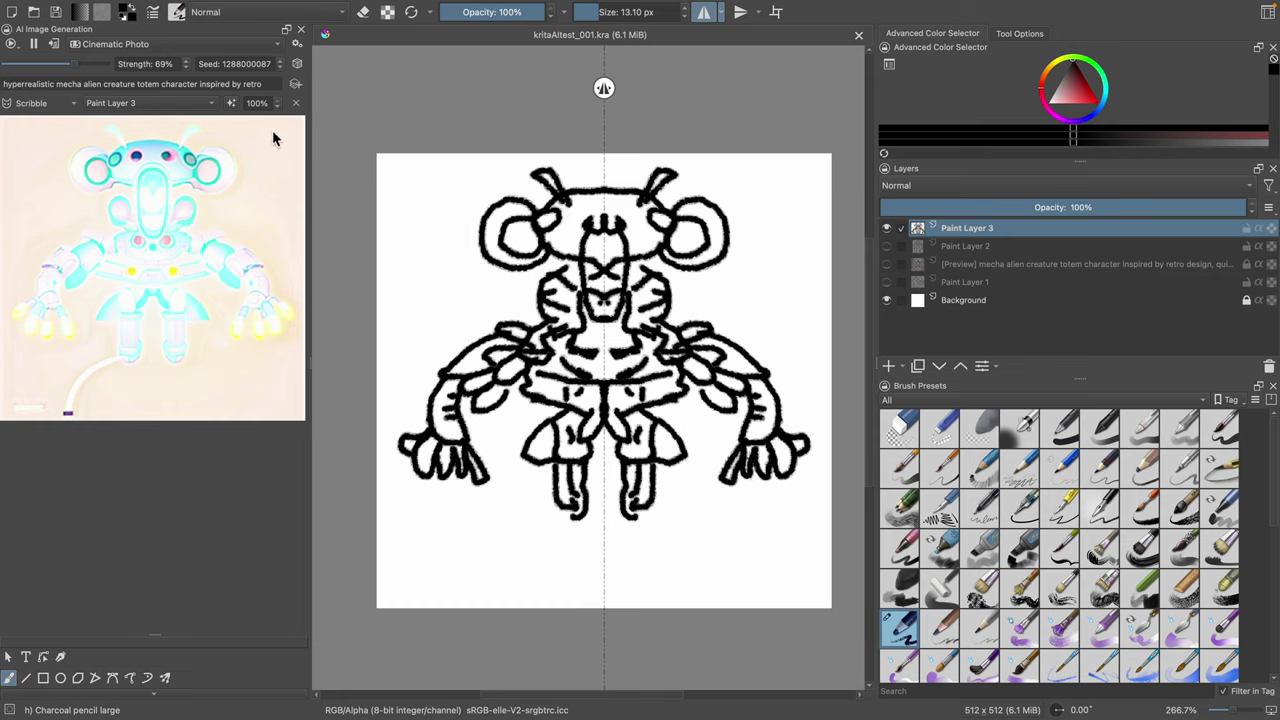
pyautogui.click(297, 64)
pyautogui.click(297, 64)
# Step: Draw the outer outline of the creature's lower legs on Paint Layer 3 and make Paint Layer 2 the active layer
pyautogui.moveTo(551, 507)
pyautogui.mouseDown()
pyautogui.moveTo(570, 515)
pyautogui.moveTo(552, 456)
pyautogui.mouseUp()
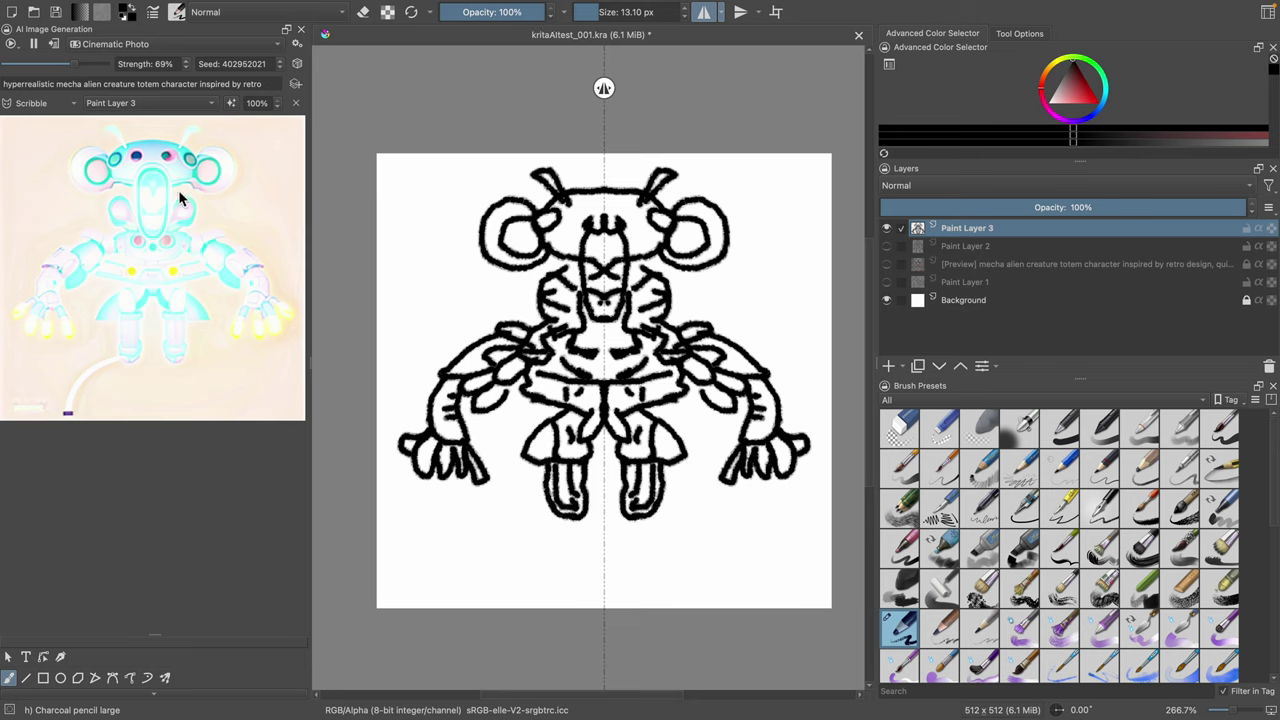
pyautogui.click(1000, 247)
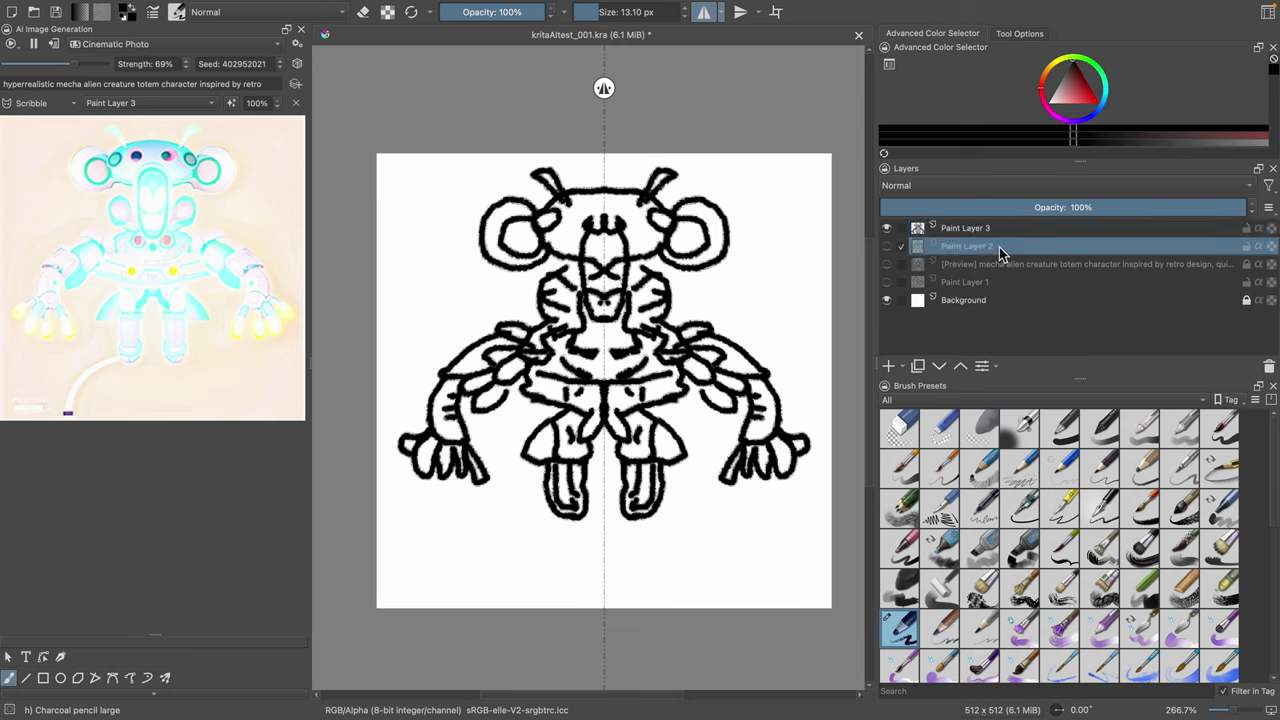
# Step: Add a paint layer beneath Paint Layer 3 and color the creature's face red with Charcoal Rock Soft at 9.30 px, then Marker Dry
pyautogui.click(888, 366)
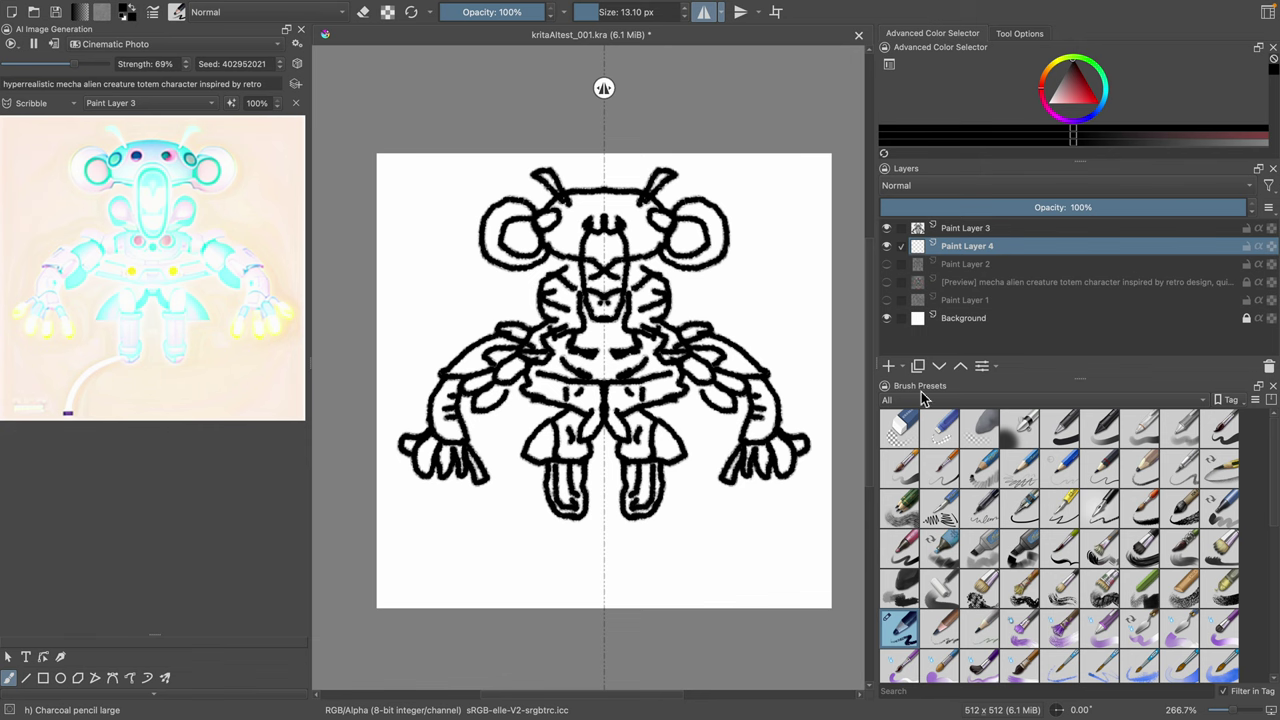
pyautogui.click(903, 598)
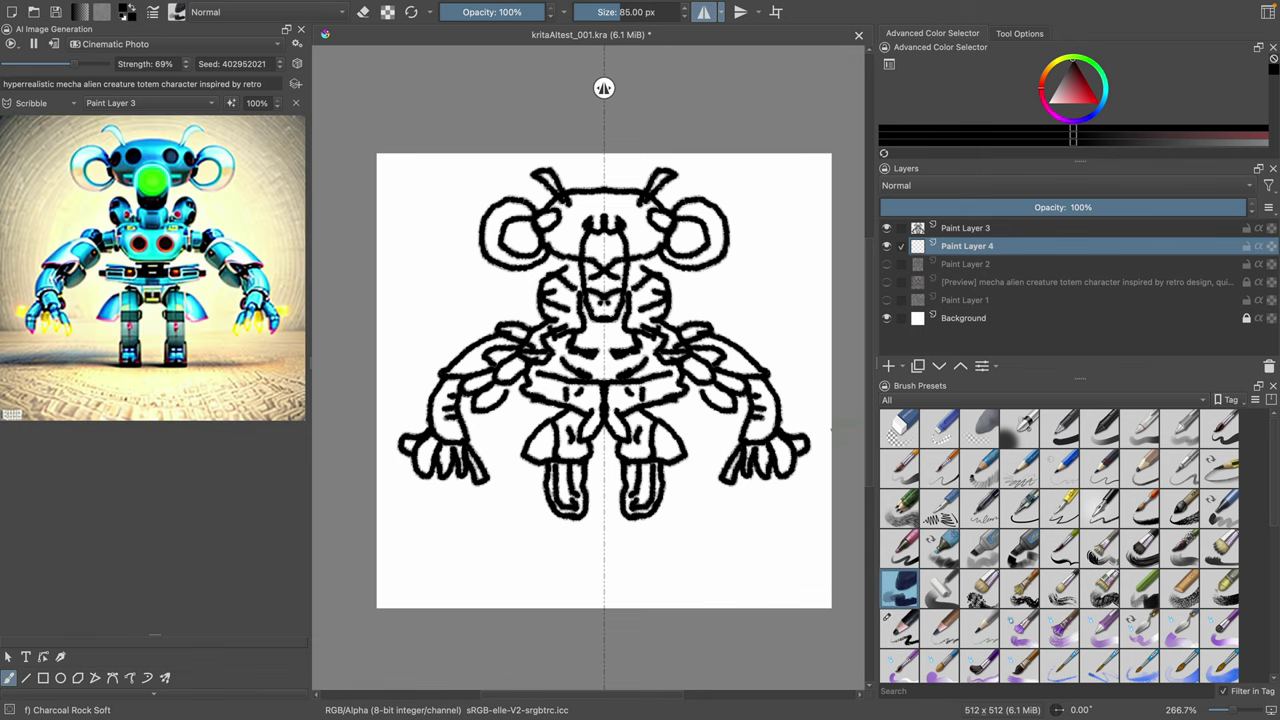
pyautogui.click(1092, 93)
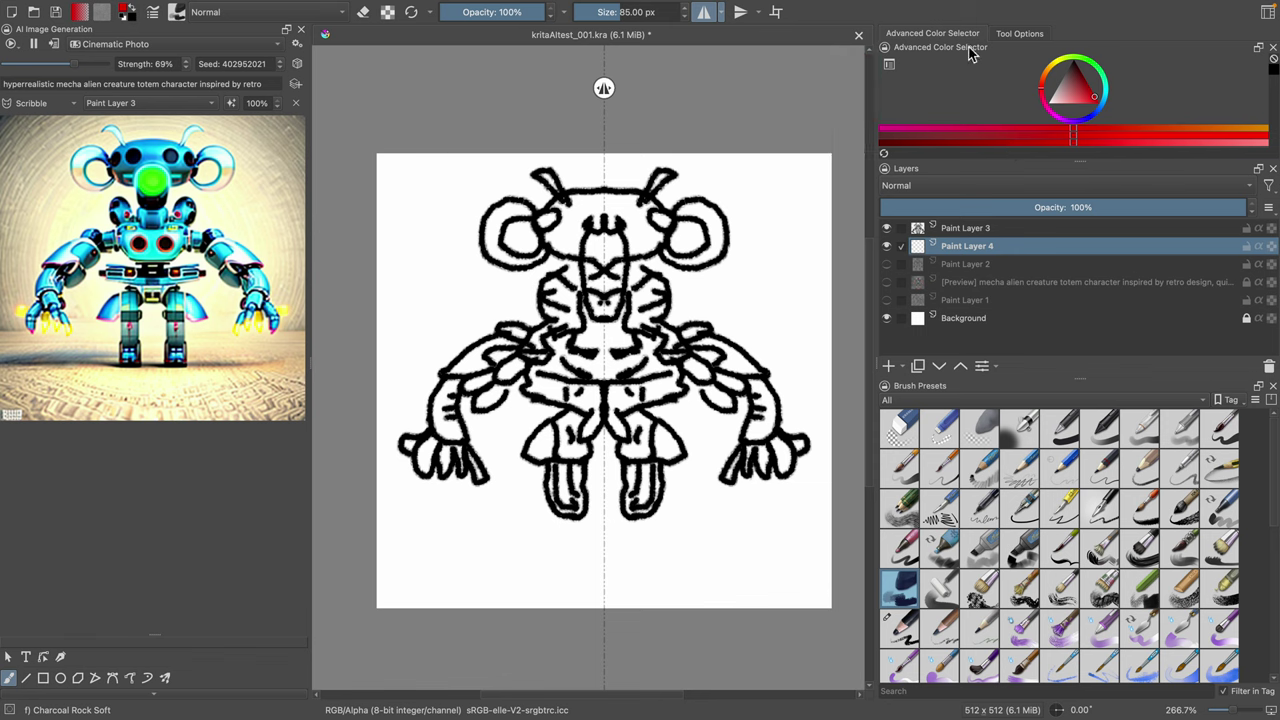
pyautogui.moveTo(640, 14); pyautogui.dragTo(600, 22)
pyautogui.moveTo(624, 214)
pyautogui.mouseDown()
pyautogui.moveTo(640, 238)
pyautogui.moveTo(645, 205)
pyautogui.moveTo(612, 212)
pyautogui.mouseUp()
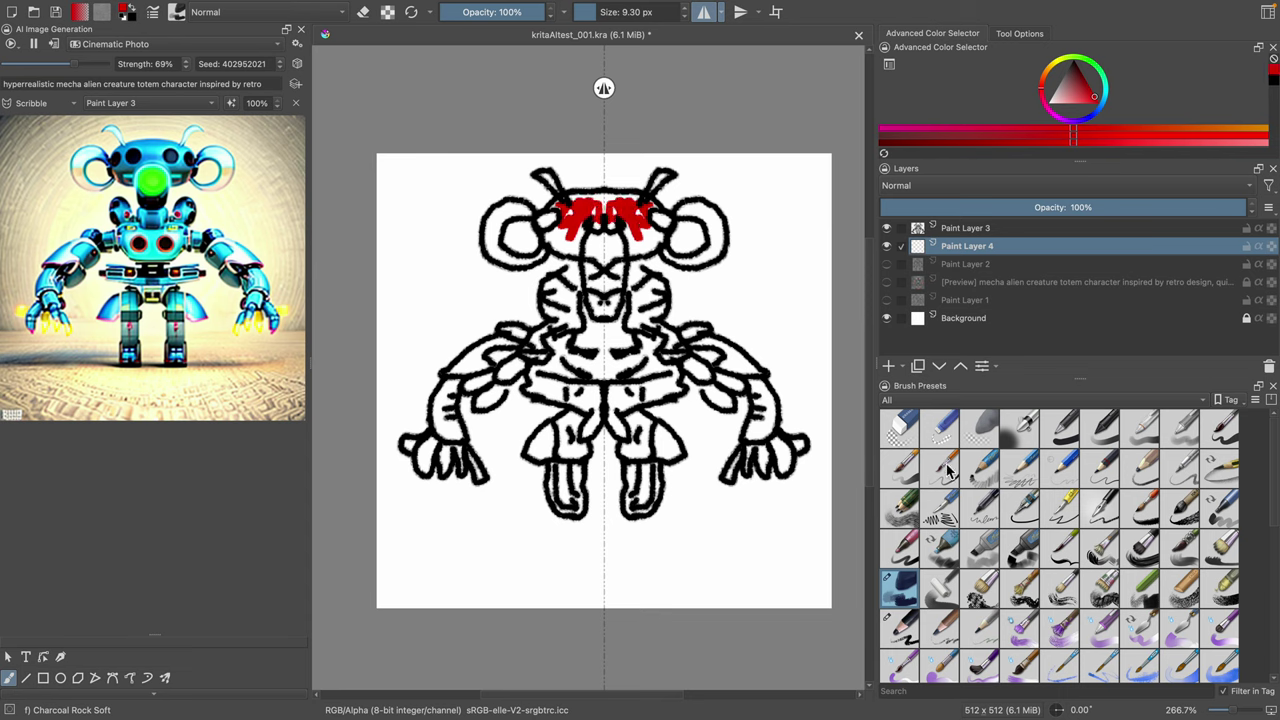
pyautogui.click(945, 552)
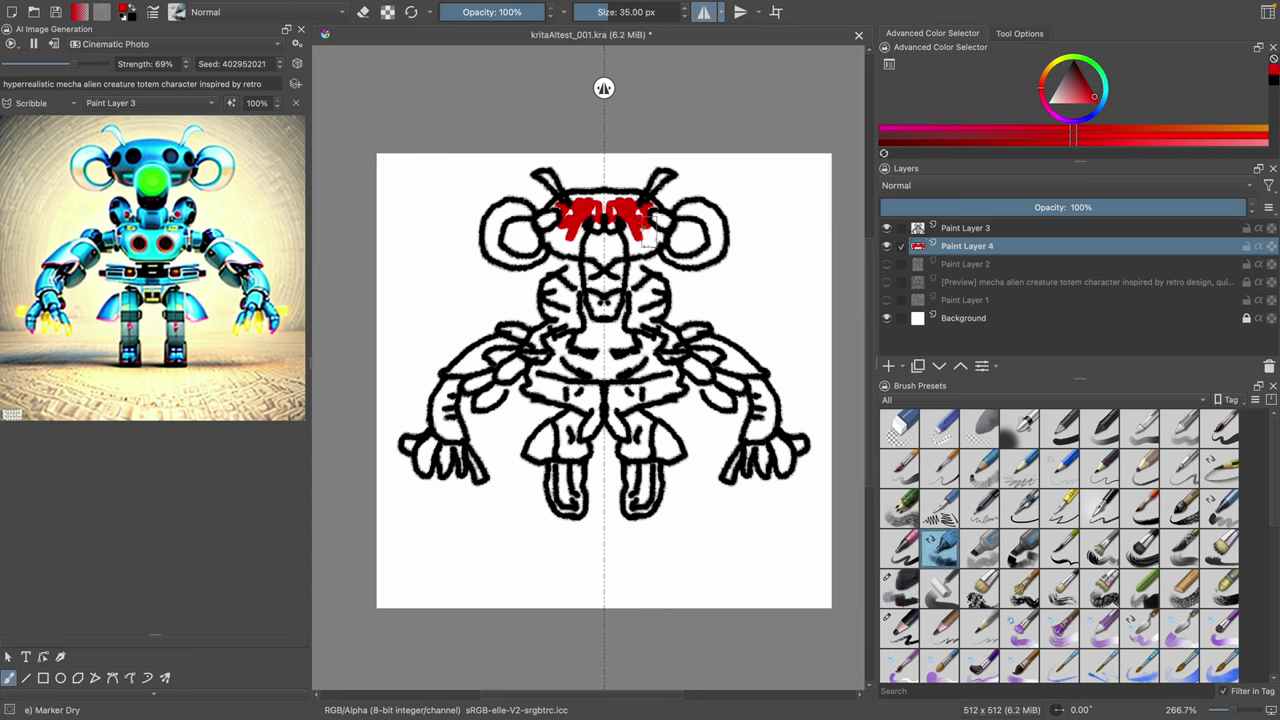
pyautogui.moveTo(650, 218); pyautogui.dragTo(640, 232)
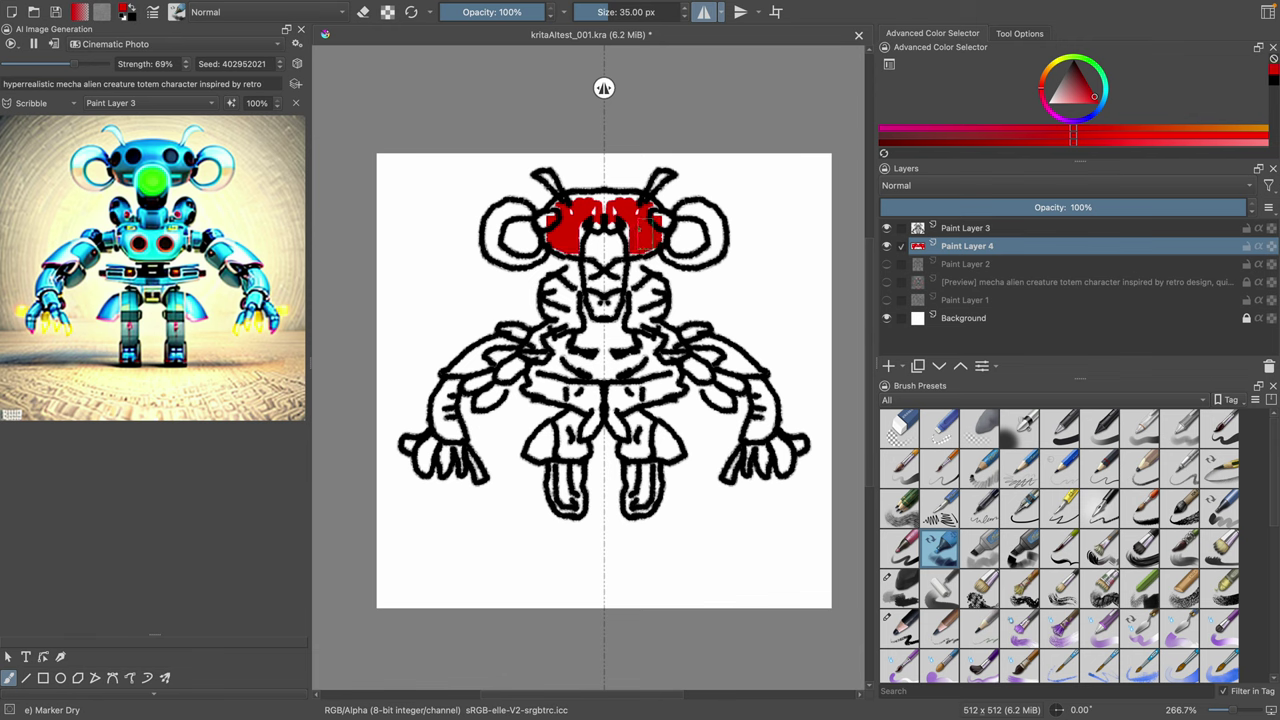
# Step: Tint the creature's round ears and the area beside the lower snout red with the Marker Medium brush on Paint Layer 4
pyautogui.click(975, 555)
pyautogui.moveTo(685, 204)
pyautogui.mouseDown()
pyautogui.moveTo(712, 214)
pyautogui.moveTo(726, 245)
pyautogui.moveTo(690, 210)
pyautogui.moveTo(720, 248)
pyautogui.moveTo(690, 262)
pyautogui.mouseUp()
pyautogui.click(1018, 550)
pyautogui.click(983, 553)
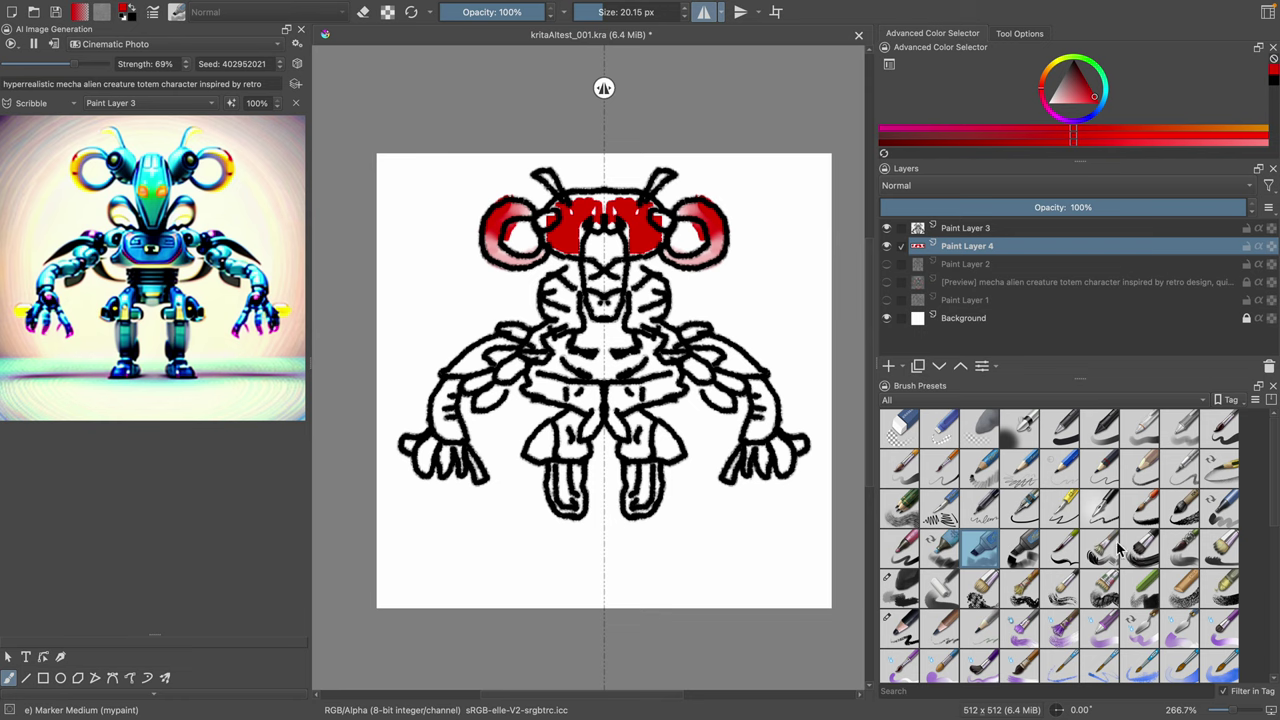
pyautogui.moveTo(620, 266); pyautogui.dragTo(638, 272)
# Step: Shade the creature's shoulders and upper arms light green with the Marker Medium brush
pyautogui.click(1110, 82)
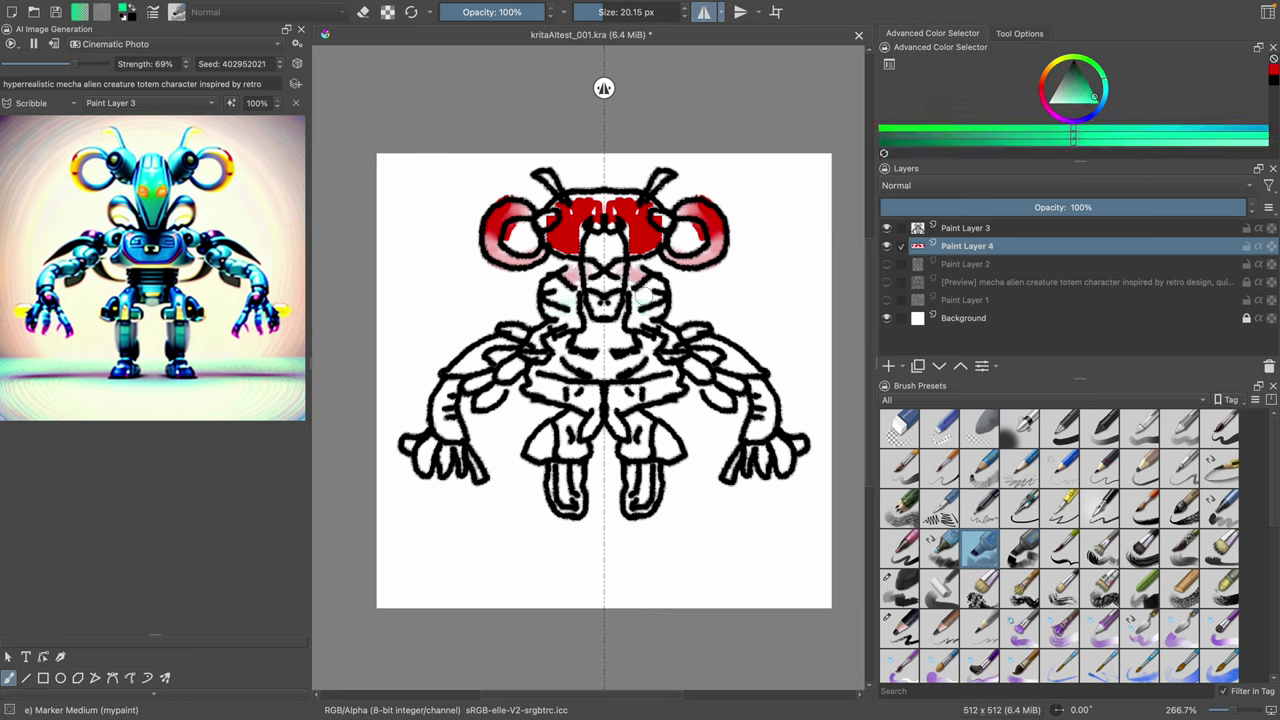
pyautogui.moveTo(644, 293); pyautogui.dragTo(650, 314)
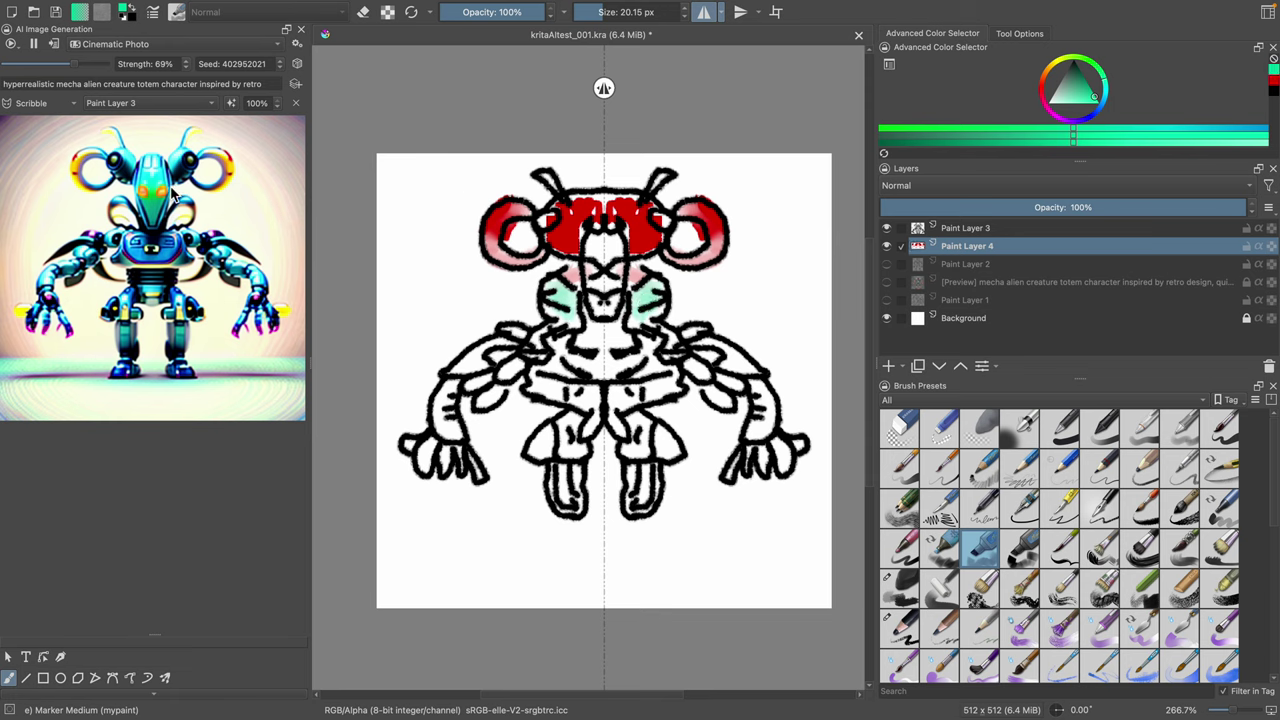
pyautogui.moveTo(698, 354); pyautogui.dragTo(730, 366)
# Step: Randomize the live generation seed and tint the upper arms and inner ears magenta
pyautogui.click(1048, 90)
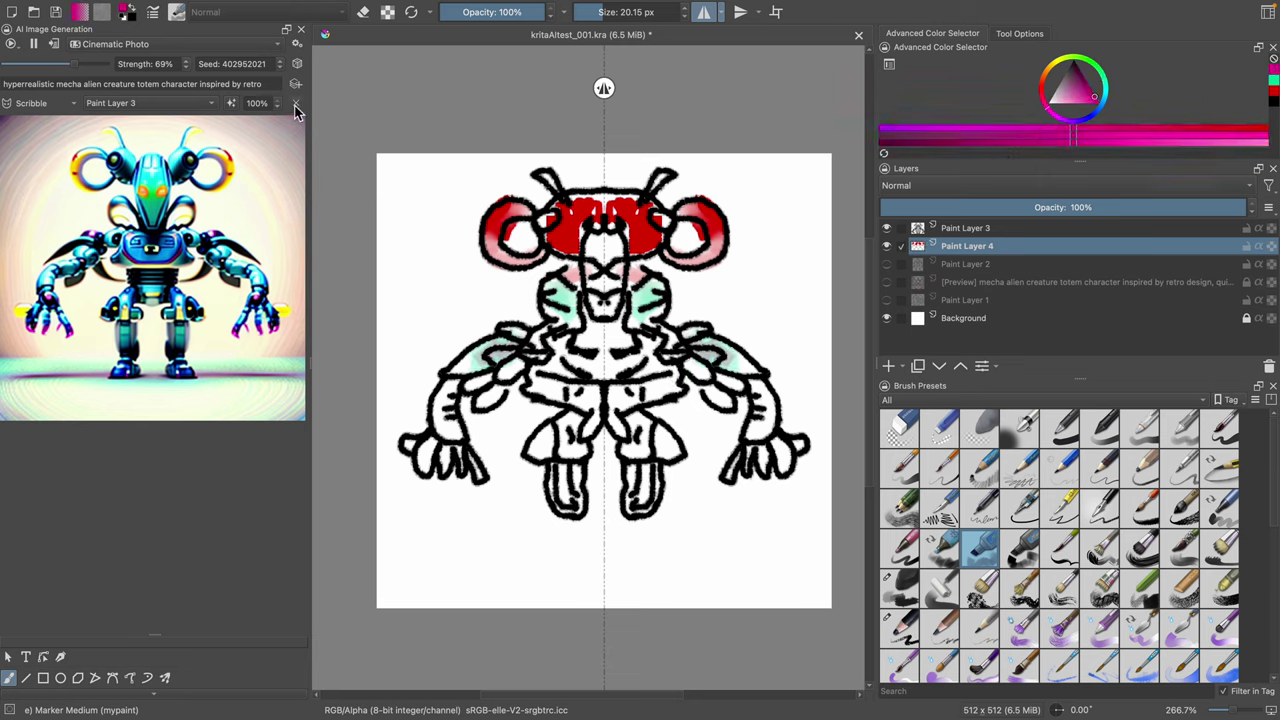
pyautogui.click(297, 63)
pyautogui.moveTo(692, 362)
pyautogui.mouseDown()
pyautogui.moveTo(738, 366)
pyautogui.moveTo(728, 372)
pyautogui.mouseUp()
pyautogui.moveTo(703, 222)
pyautogui.mouseDown()
pyautogui.moveTo(690, 250)
pyautogui.moveTo(684, 224)
pyautogui.moveTo(680, 248)
pyautogui.mouseUp()
# Step: Color the creature's snout yellow and its neck, chest and legs green
pyautogui.click(1060, 72)
pyautogui.moveTo(598, 290)
pyautogui.mouseDown()
pyautogui.moveTo(608, 262)
pyautogui.moveTo(612, 302)
pyautogui.moveTo(630, 298)
pyautogui.mouseUp()
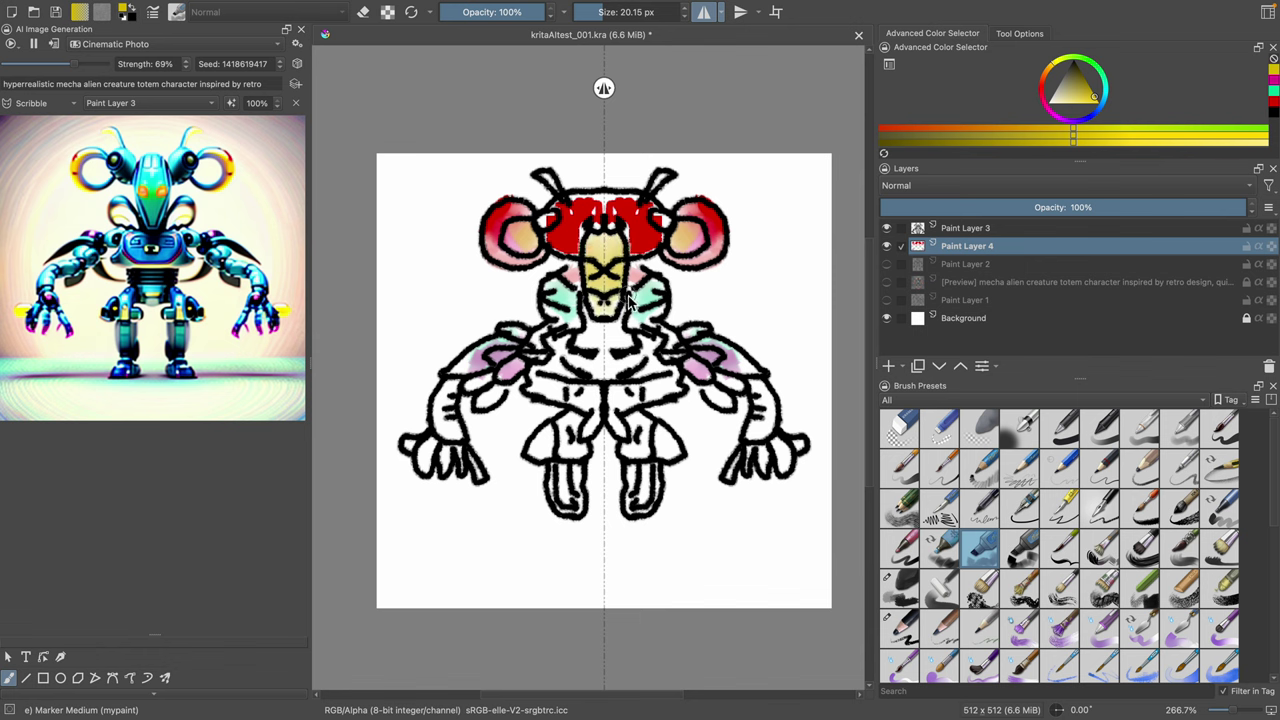
pyautogui.click(1083, 83)
pyautogui.click(1103, 76)
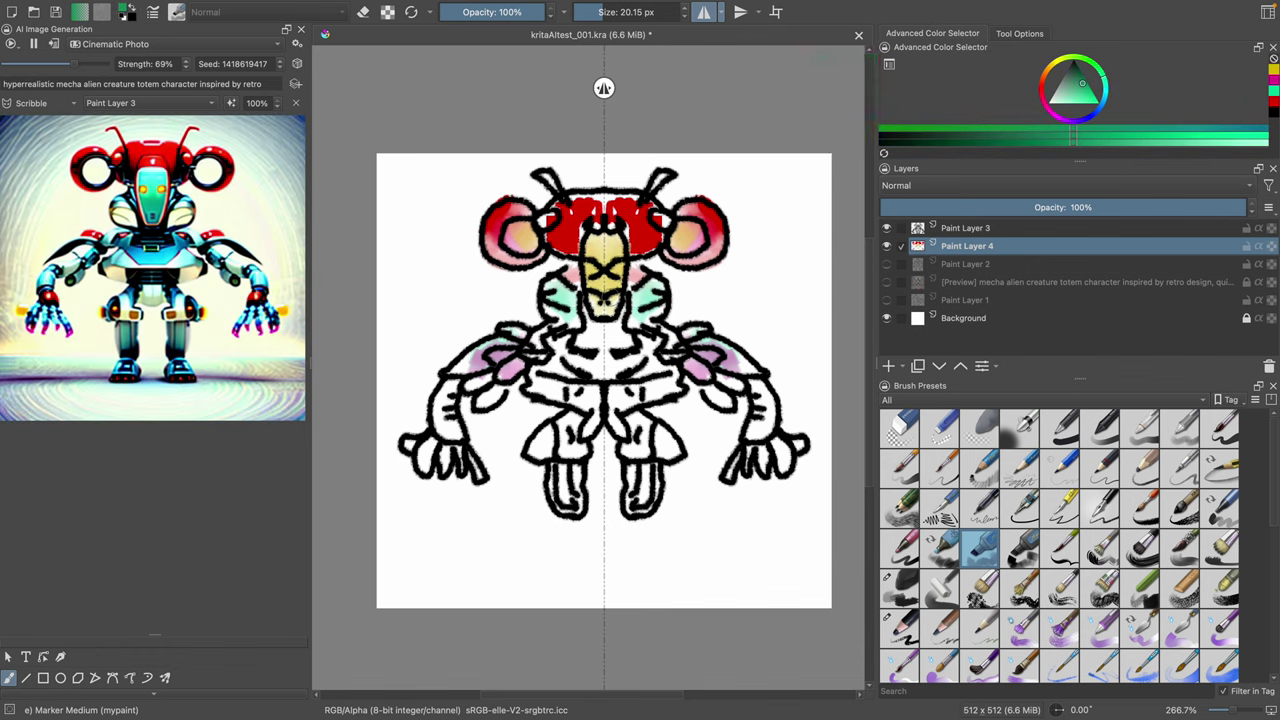
pyautogui.moveTo(609, 297)
pyautogui.mouseDown()
pyautogui.moveTo(652, 295)
pyautogui.moveTo(649, 360)
pyautogui.moveTo(605, 370)
pyautogui.mouseUp()
pyautogui.scroll(1, 672, 385)
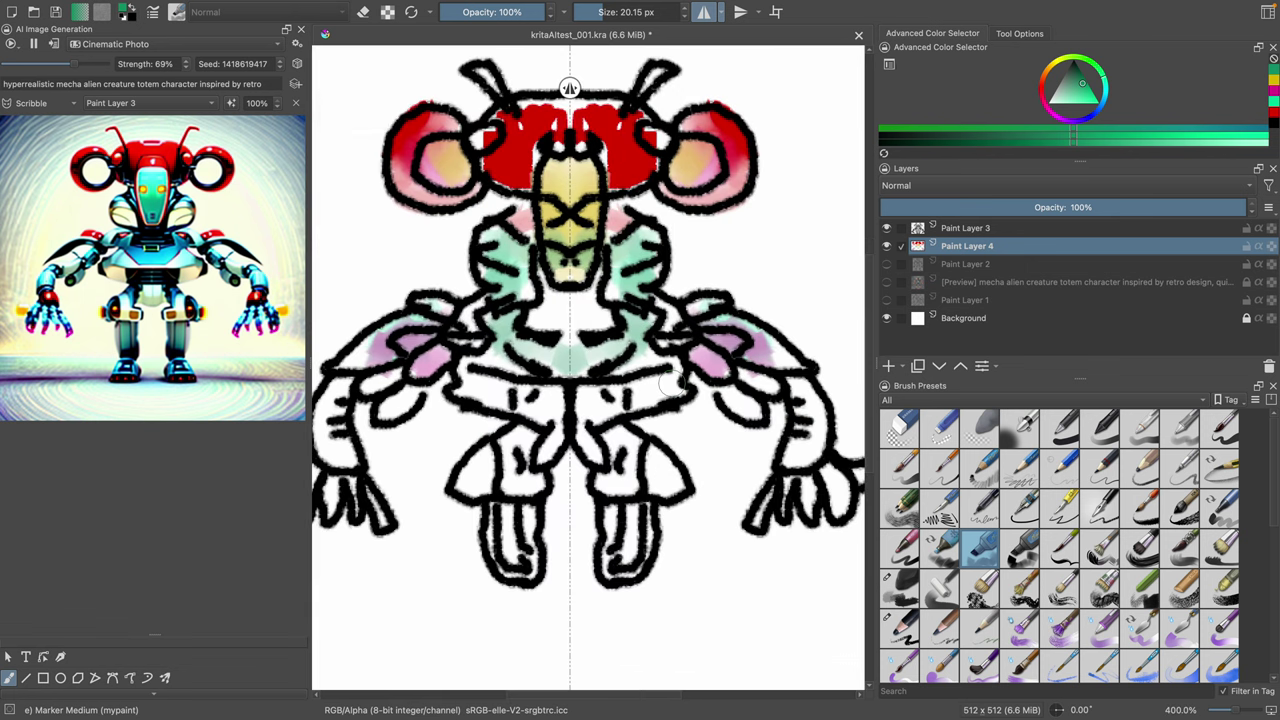
pyautogui.scroll(-1, 672, 385)
pyautogui.moveTo(636, 430)
pyautogui.mouseDown()
pyautogui.moveTo(640, 510)
pyautogui.moveTo(645, 470)
pyautogui.mouseUp()
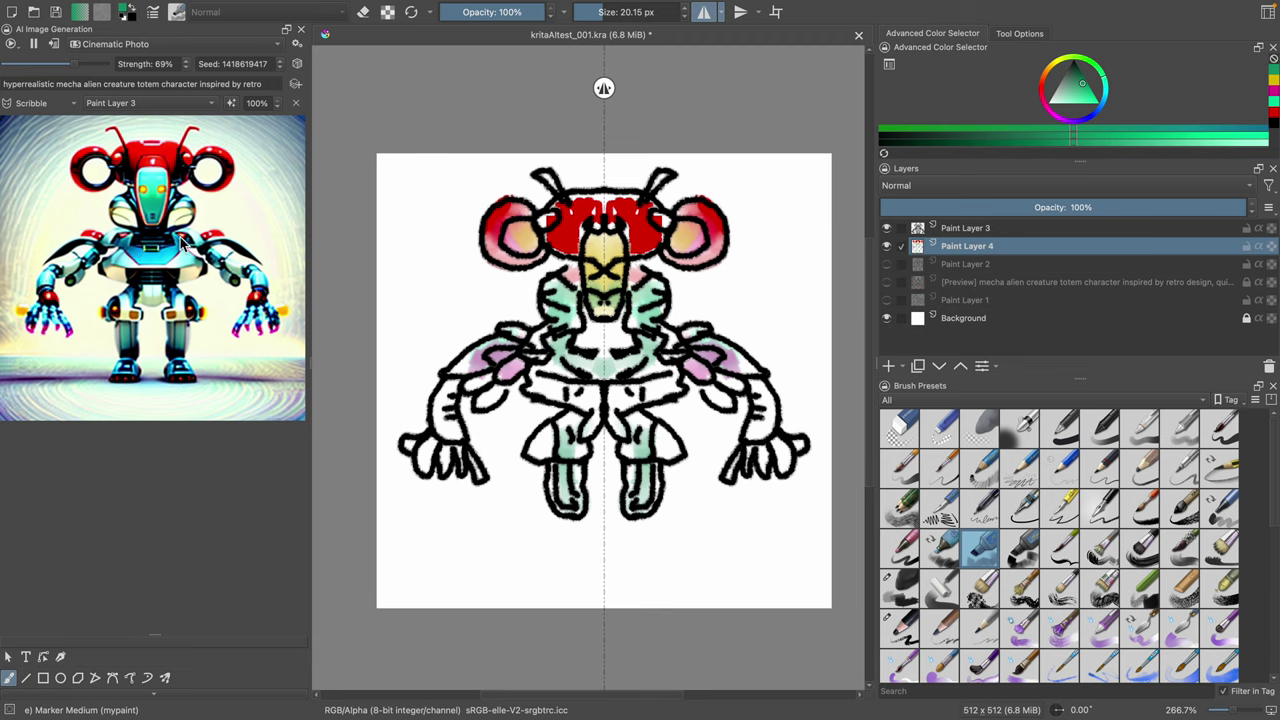
# Step: Mute the red face with green strokes and tint the torso, skirt and forearms dull yellow
pyautogui.moveTo(641, 238)
pyautogui.mouseDown()
pyautogui.moveTo(646, 198)
pyautogui.moveTo(629, 212)
pyautogui.moveTo(658, 224)
pyautogui.moveTo(639, 230)
pyautogui.moveTo(632, 335)
pyautogui.moveTo(612, 392)
pyautogui.moveTo(627, 448)
pyautogui.moveTo(670, 440)
pyautogui.moveTo(650, 382)
pyautogui.moveTo(664, 362)
pyautogui.moveTo(660, 386)
pyautogui.mouseUp()
pyautogui.click(1056, 62)
pyautogui.moveTo(768, 370)
pyautogui.mouseDown()
pyautogui.moveTo(762, 430)
pyautogui.moveTo(757, 395)
pyautogui.moveTo(737, 385)
pyautogui.moveTo(742, 418)
pyautogui.mouseUp()
# Step: Paint green over the creature's upper arms, waist, legs and hands on Paint Layer 4
pyautogui.click(1082, 88)
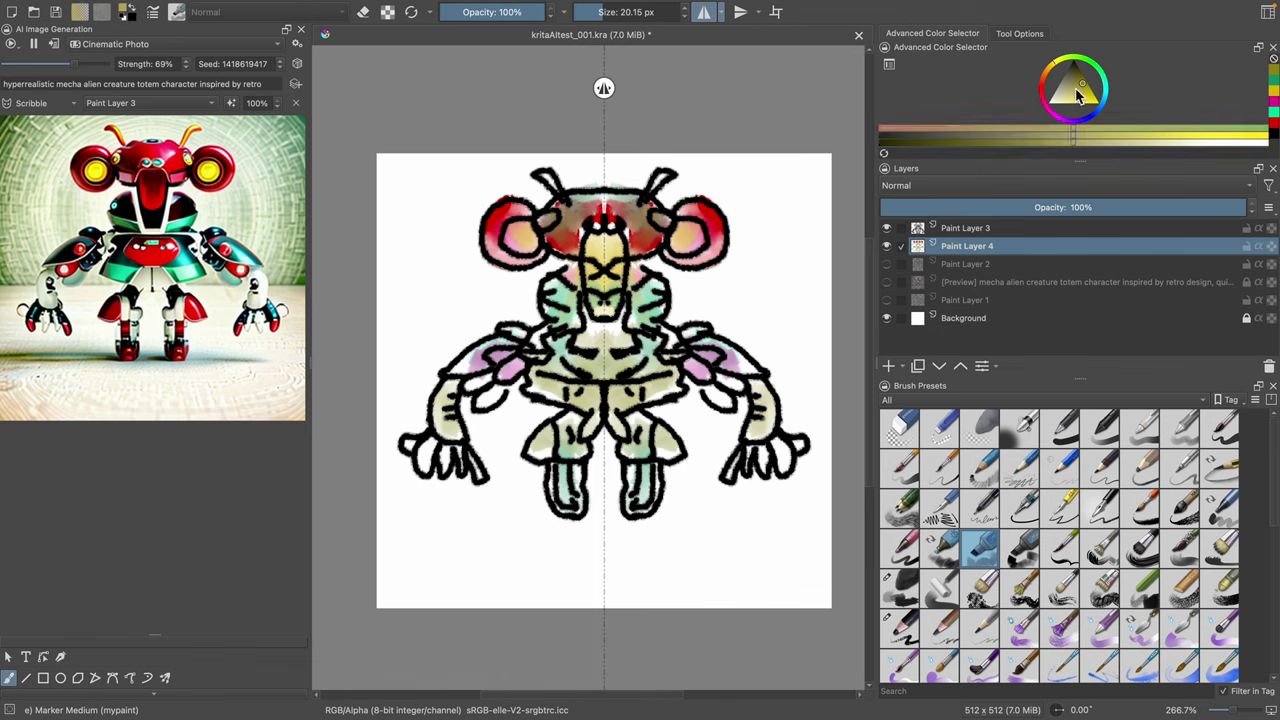
pyautogui.click(1104, 72)
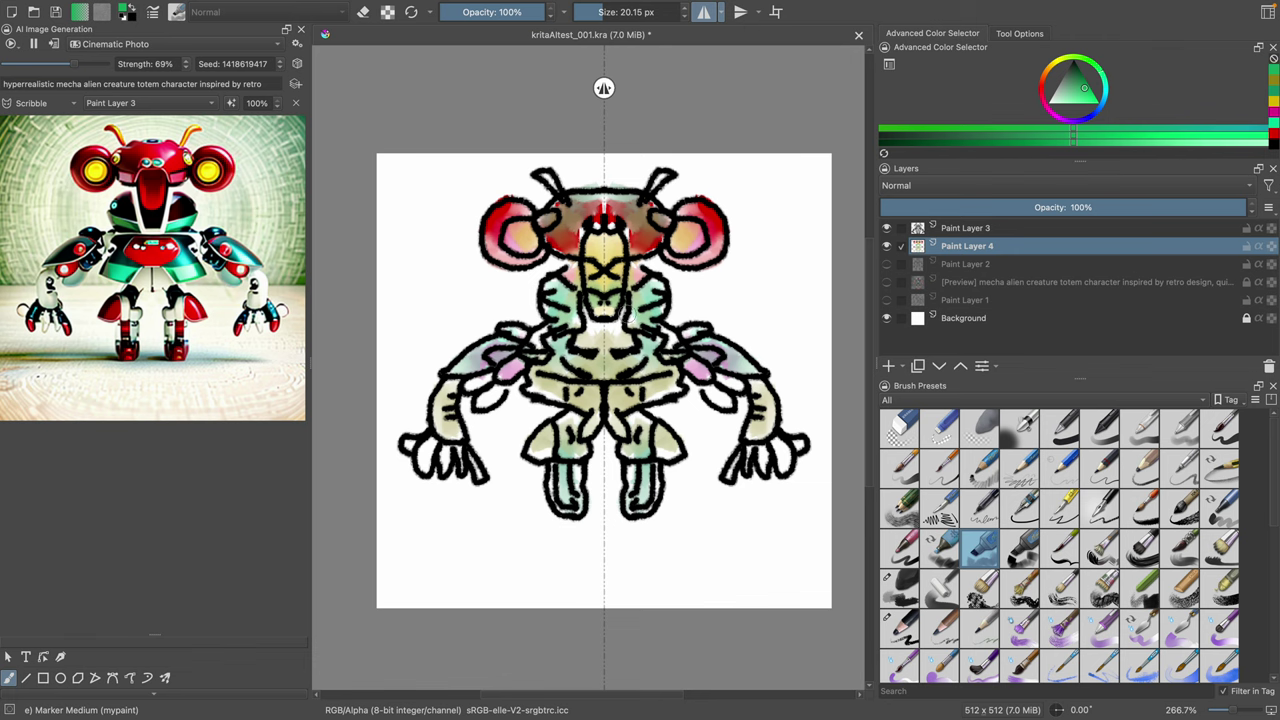
pyautogui.moveTo(615, 398)
pyautogui.mouseDown()
pyautogui.moveTo(650, 490)
pyautogui.moveTo(642, 502)
pyautogui.moveTo(662, 448)
pyautogui.moveTo(790, 452)
pyautogui.mouseUp()
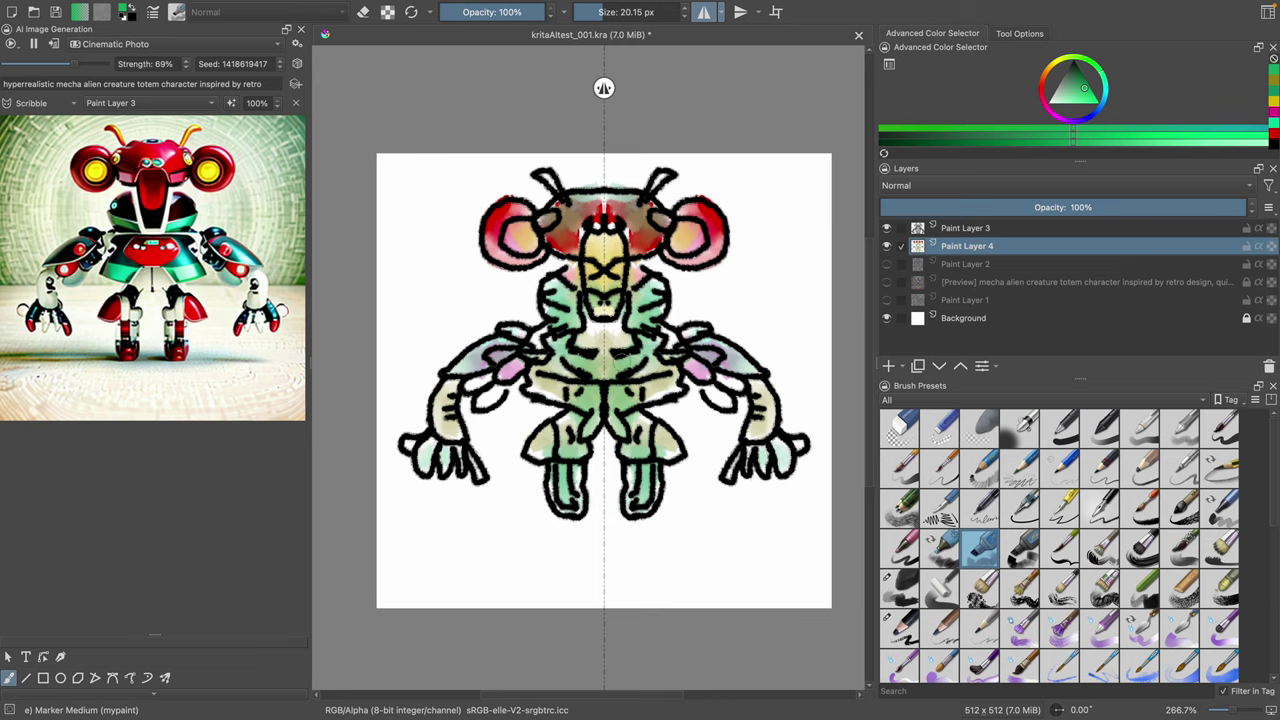
# Step: Toggle the visibility of Paint Layer 3 to compare the colors with and without line art, leave it active and visible, and save the document
pyautogui.click(945, 230)
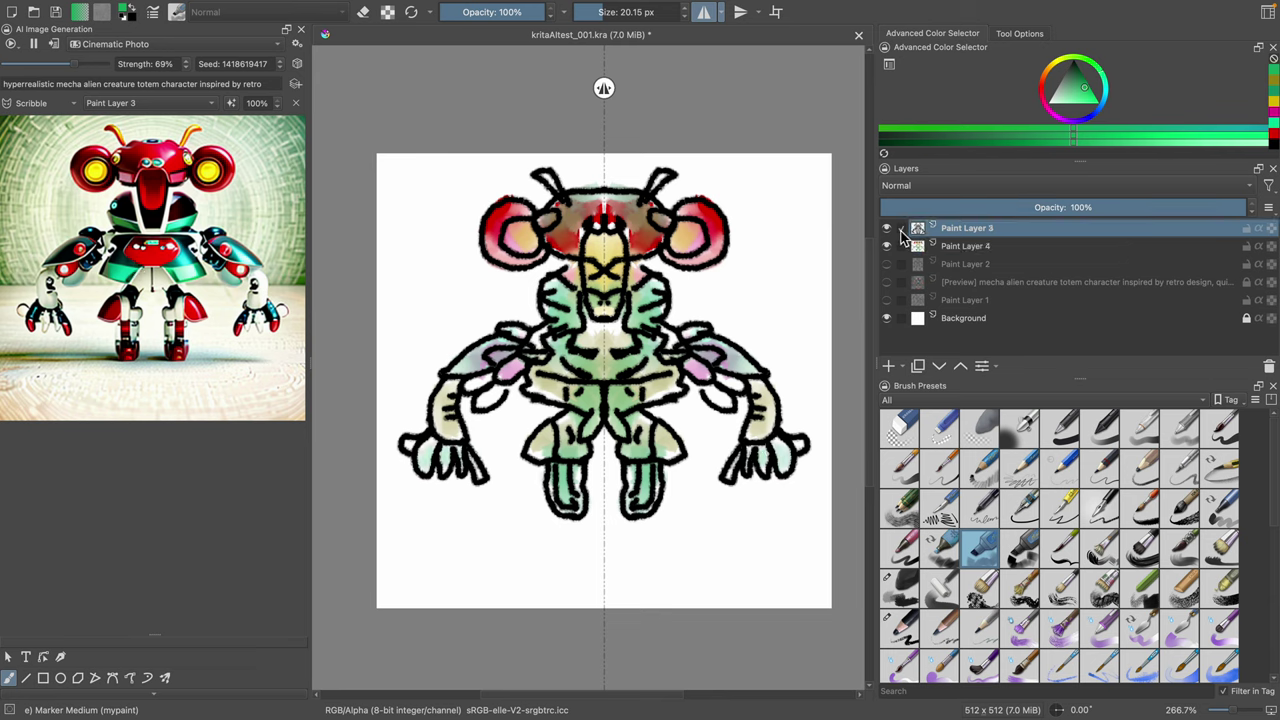
pyautogui.click(886, 228)
pyautogui.click(886, 228)
pyautogui.click(886, 228)
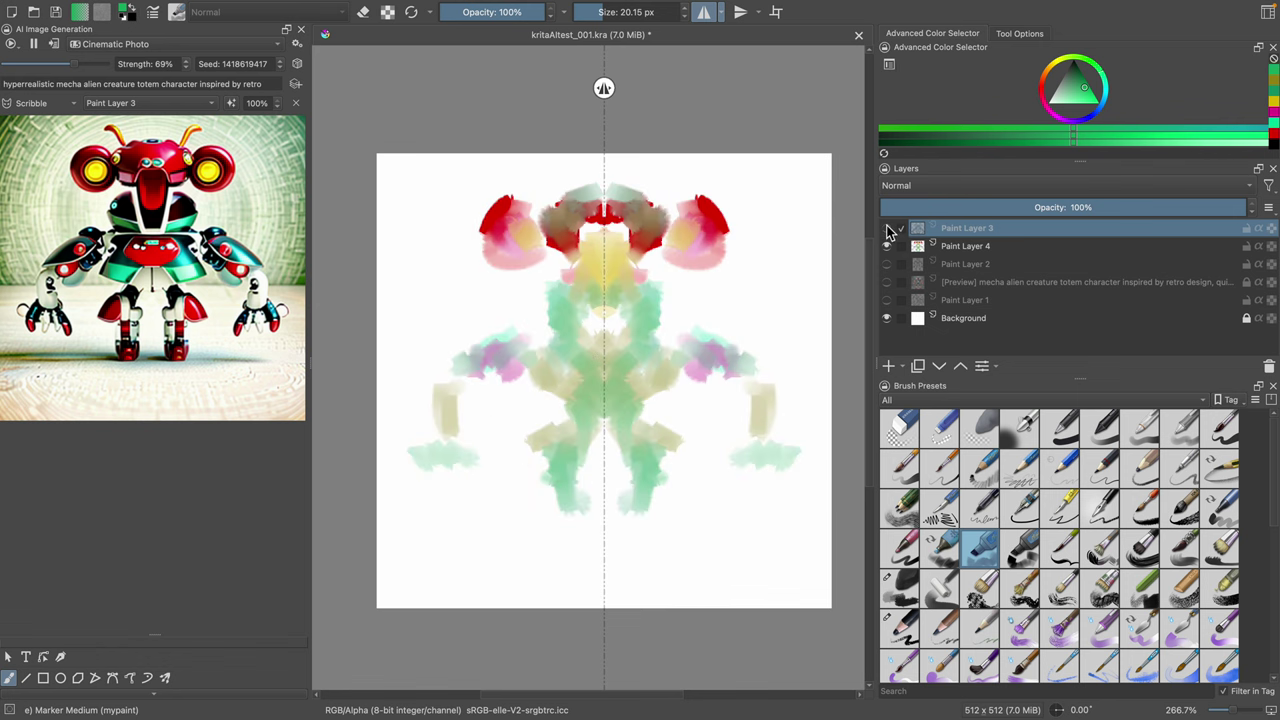
pyautogui.click(886, 228)
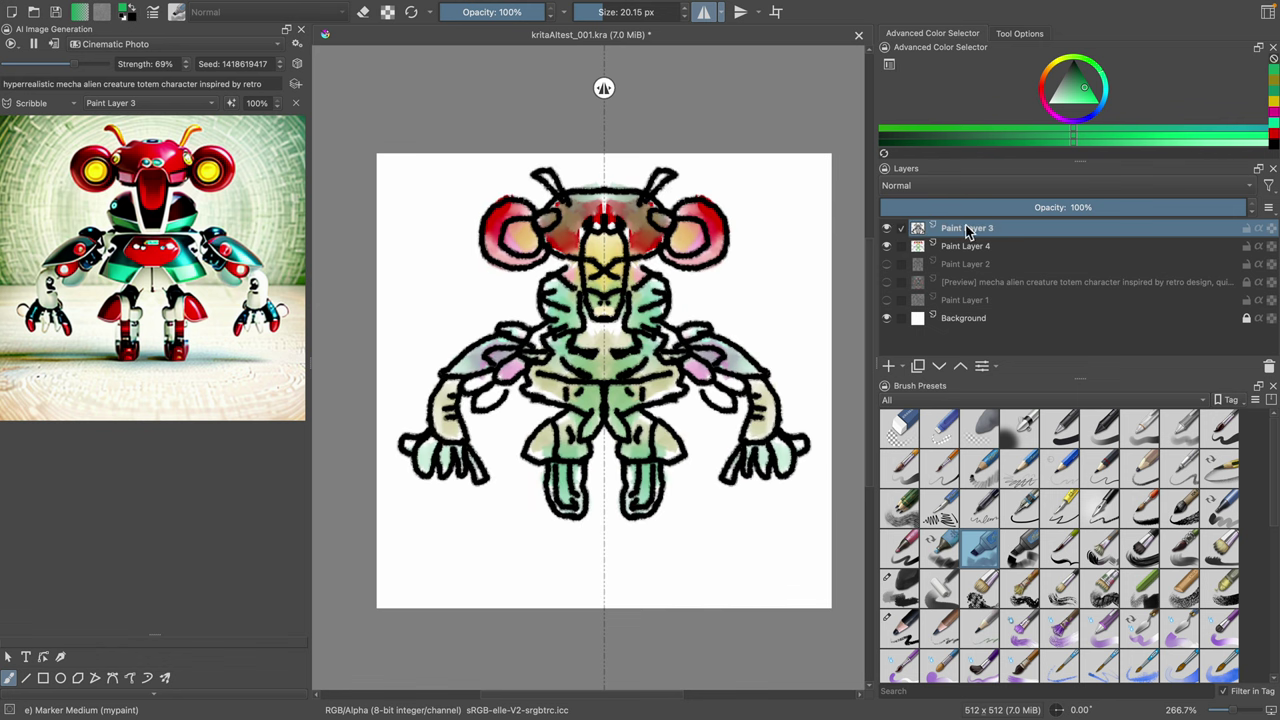
pyautogui.hotkey('ctrl', 's')
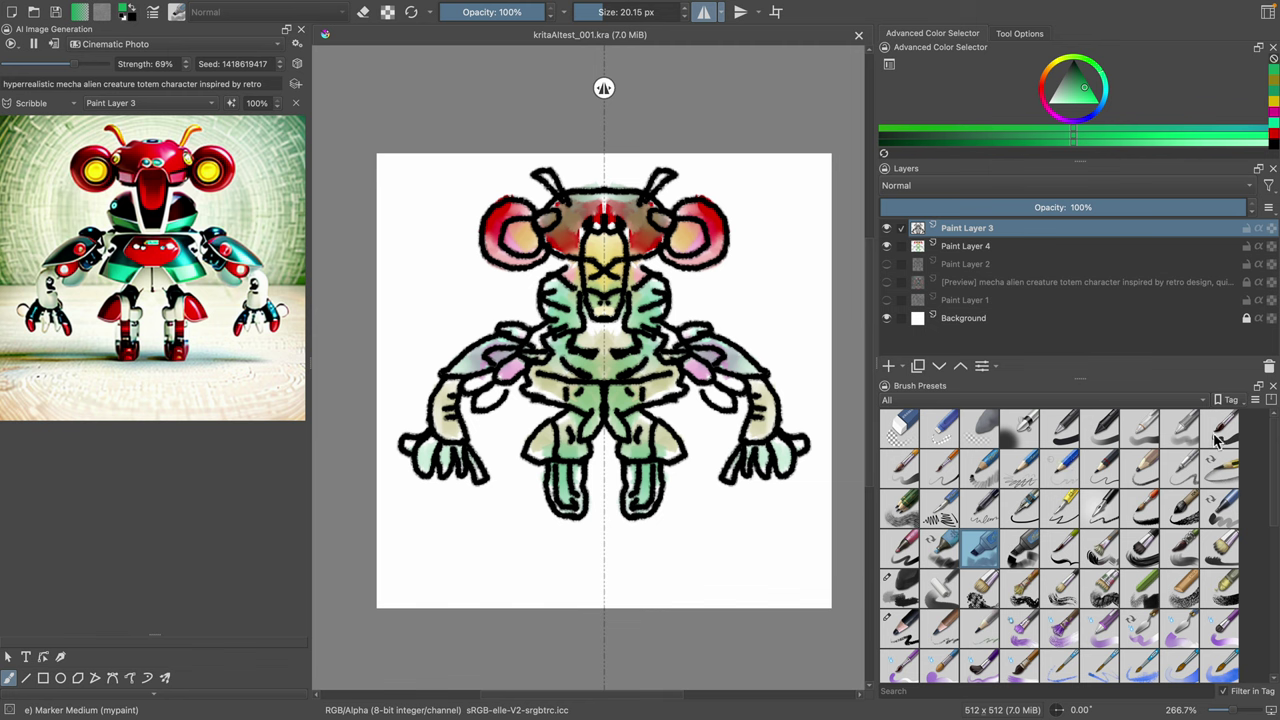
# Step: Draw black boots below the creature's legs on Paint Layer 3 with the Pencil 1 Sketch brush
pyautogui.click(1140, 507)
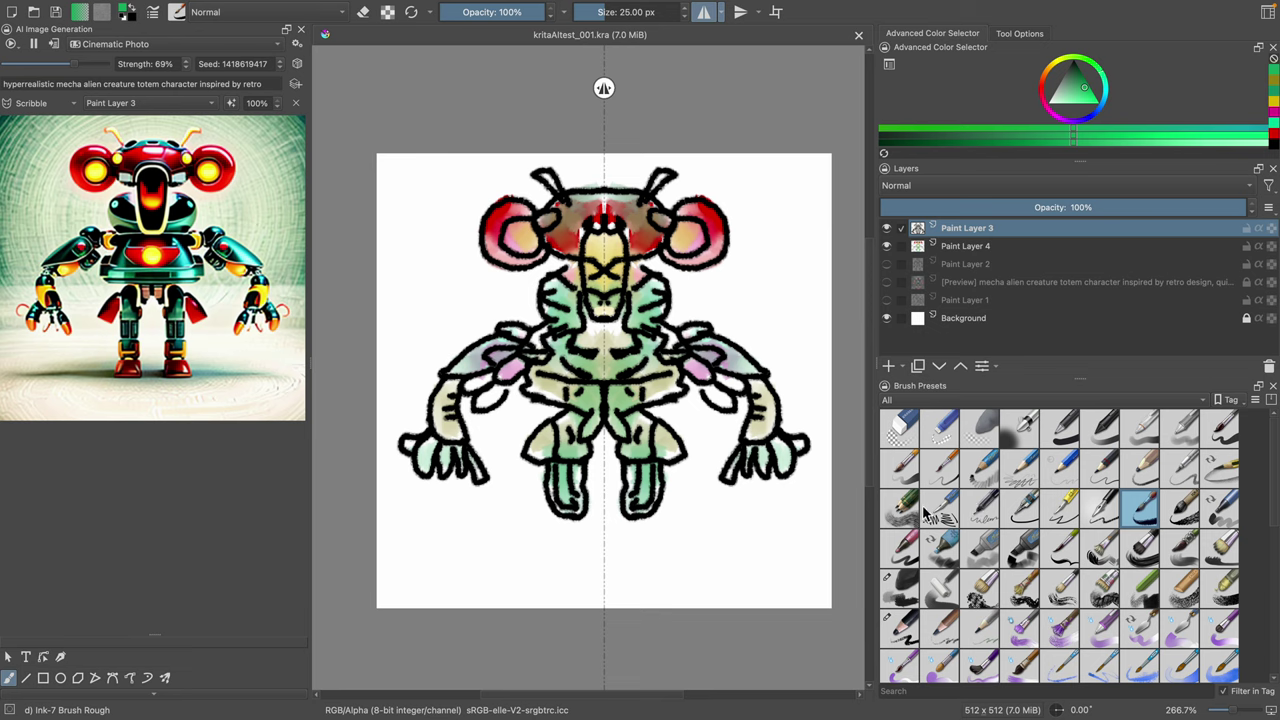
pyautogui.click(982, 470)
pyautogui.moveTo(650, 500); pyautogui.dragTo(655, 542)
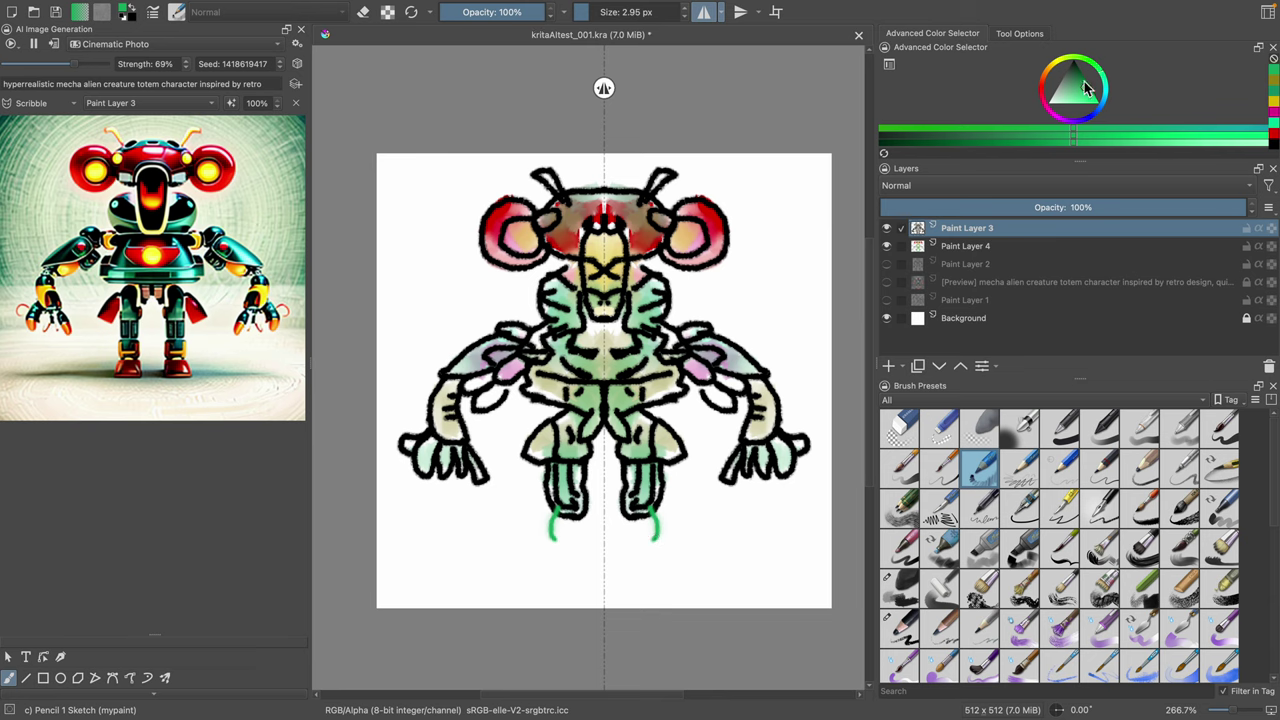
pyautogui.click(1073, 62)
pyautogui.moveTo(652, 502); pyautogui.dragTo(655, 555)
pyautogui.moveTo(628, 549)
pyautogui.mouseDown()
pyautogui.moveTo(645, 566)
pyautogui.moveTo(652, 545)
pyautogui.moveTo(668, 570)
pyautogui.moveTo(640, 572)
pyautogui.mouseUp()
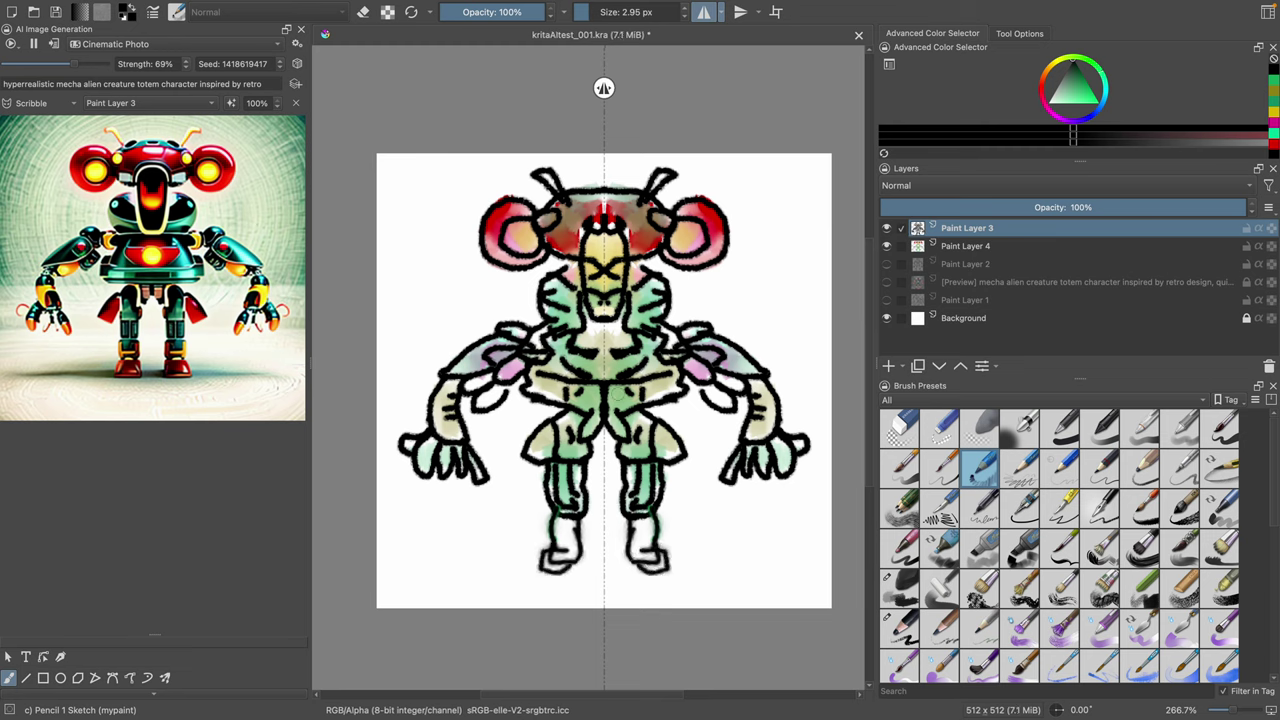
# Step: Add black detail lines and shading to the creature's hips, chest, shoulders, arms and ears
pyautogui.moveTo(612, 392); pyautogui.dragTo(644, 414)
pyautogui.moveTo(634, 355)
pyautogui.mouseDown()
pyautogui.moveTo(593, 369)
pyautogui.moveTo(582, 336)
pyautogui.mouseUp()
pyautogui.moveTo(655, 285); pyautogui.dragTo(634, 308)
pyautogui.moveTo(700, 345); pyautogui.dragTo(716, 354)
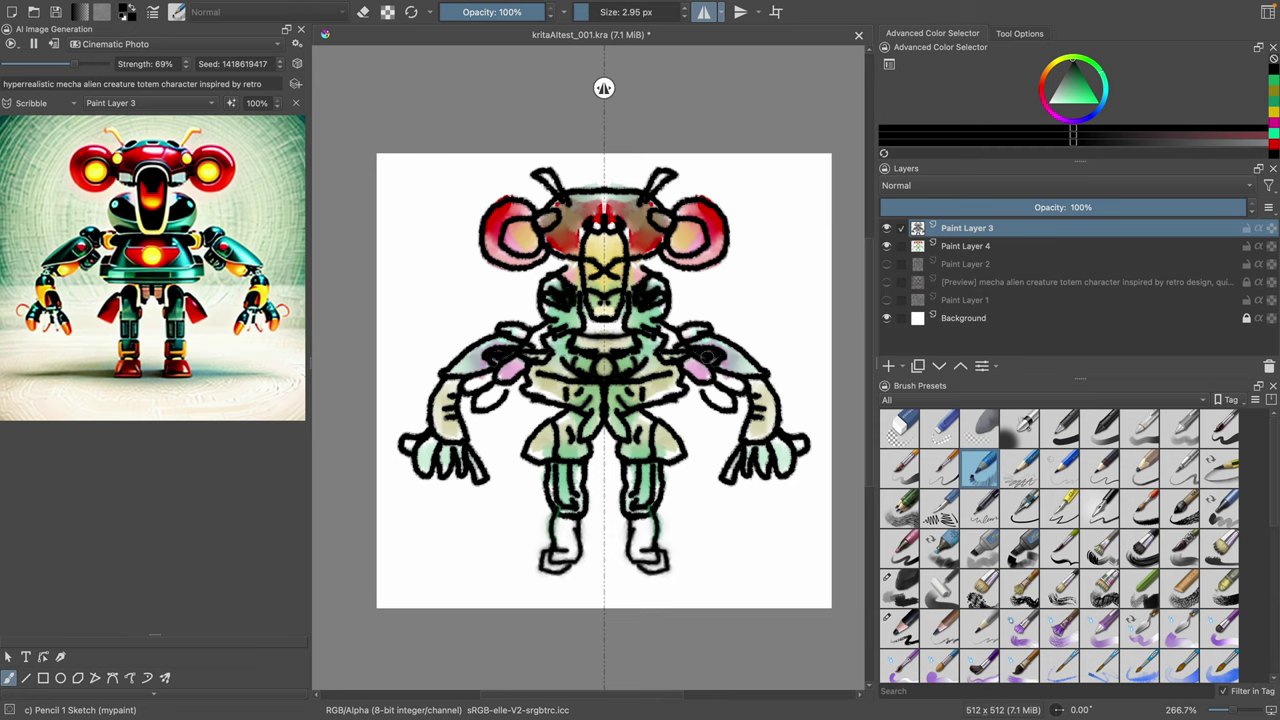
pyautogui.moveTo(764, 400); pyautogui.dragTo(771, 427)
pyautogui.moveTo(668, 212); pyautogui.dragTo(719, 218)
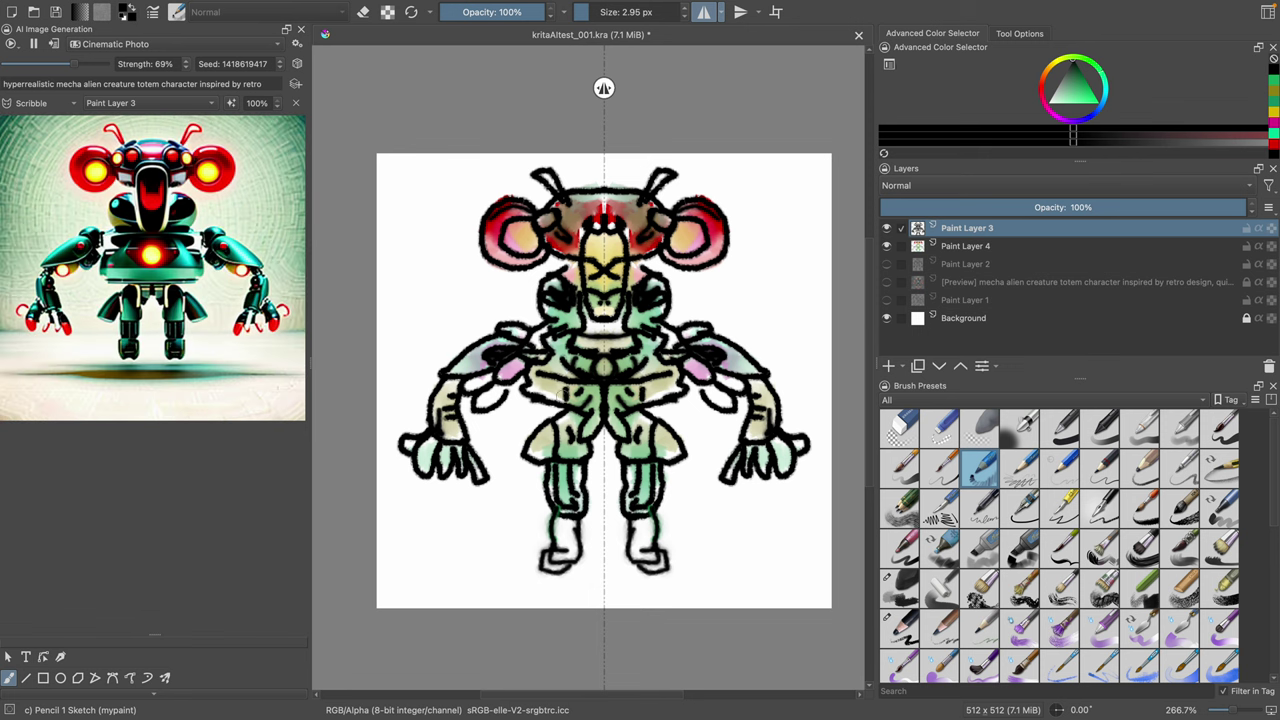
# Step: Add black detail strokes to the skirt flaps and boots, saving the document before and after
pyautogui.hotkey('ctrl', 's')
pyautogui.moveTo(887, 237)
pyautogui.moveTo(658, 418); pyautogui.dragTo(672, 462)
pyautogui.moveTo(637, 523); pyautogui.dragTo(640, 554)
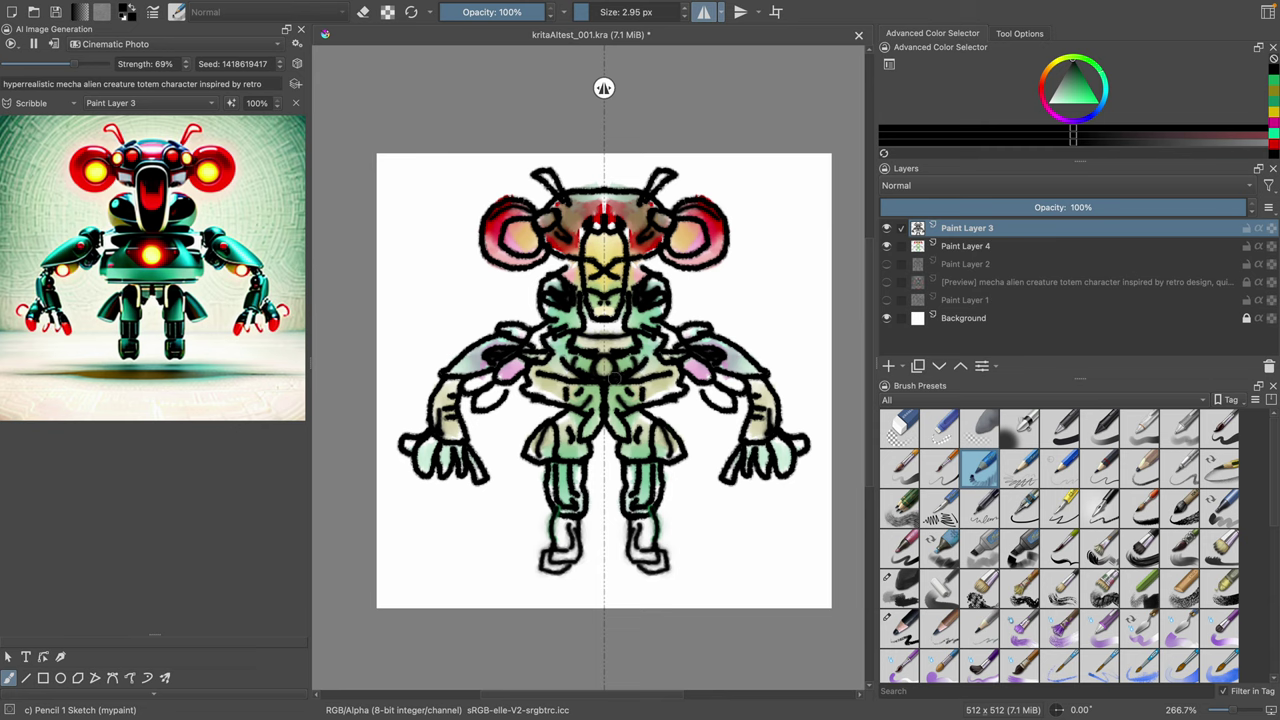
pyautogui.hotkey('ctrl', 's')
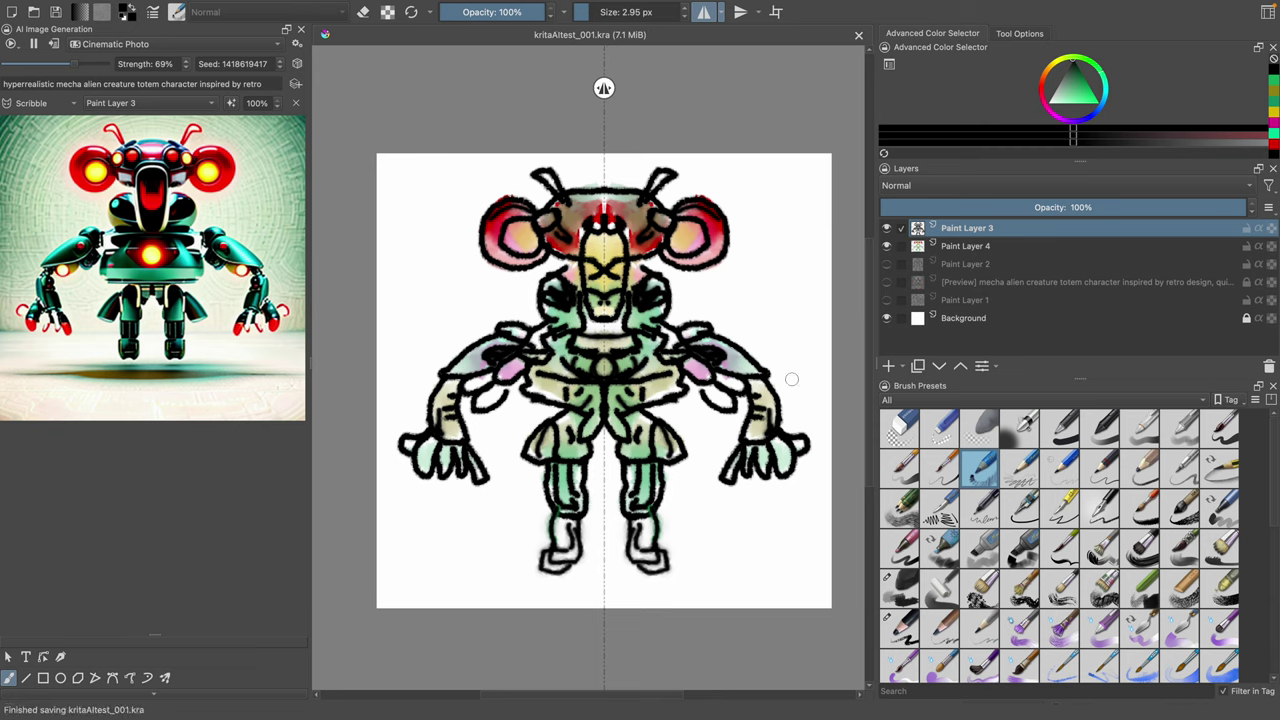
# Step: Hide Paint Layer 3 and Paint Layer 4 and add a new empty paint layer at the top of the stack
pyautogui.click(887, 229)
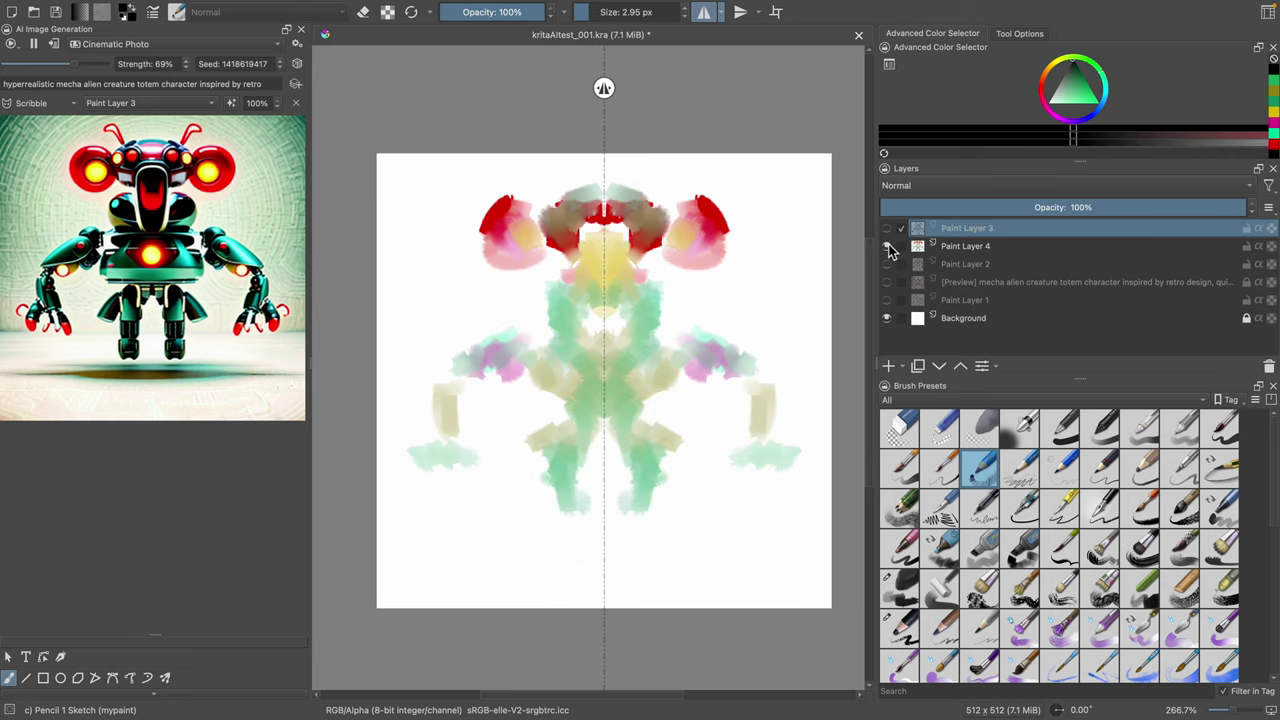
pyautogui.click(887, 246)
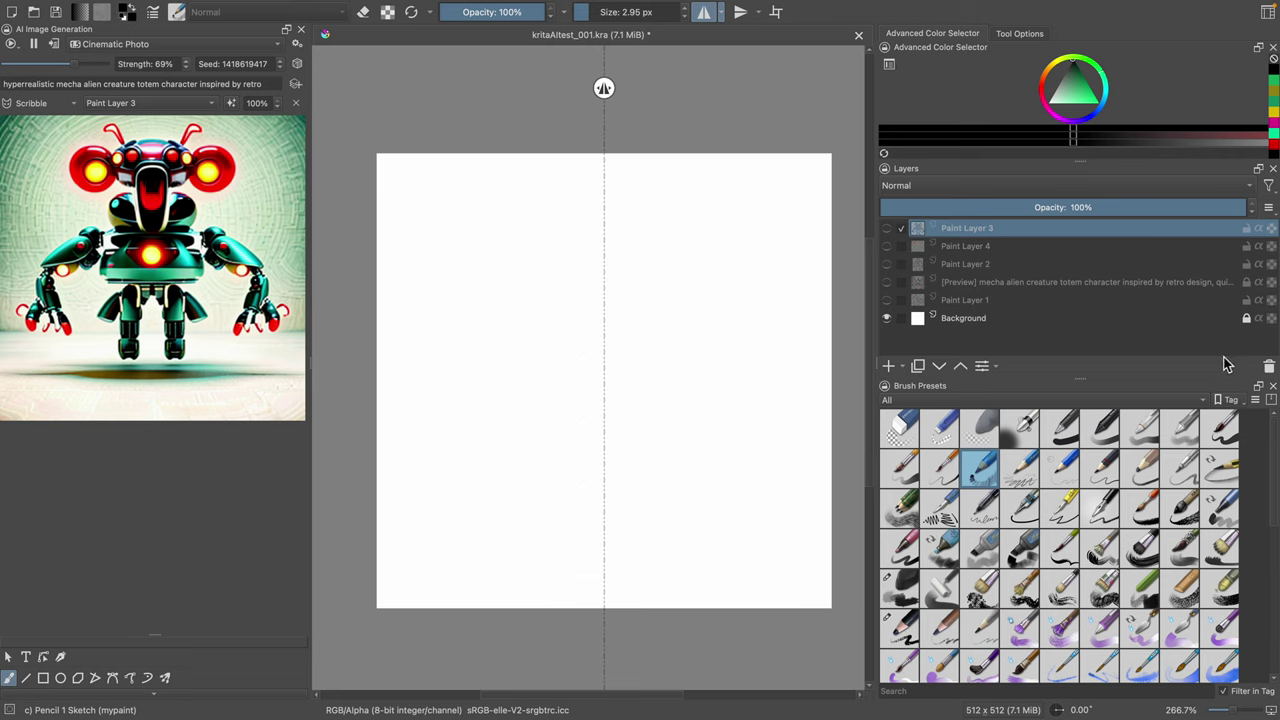
pyautogui.click(889, 366)
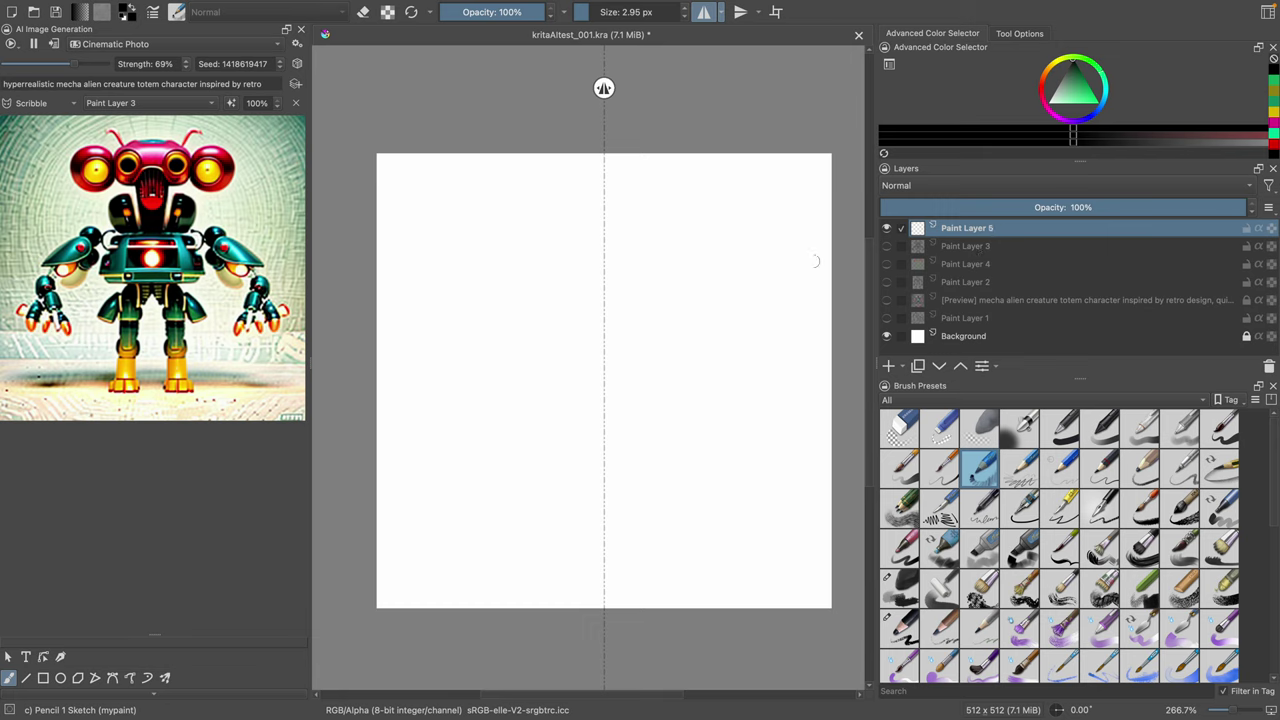
# Step: Set the live strength to 71% and use Paint Layer 5 as the source of the Scribble control
pyautogui.click(80, 63)
pyautogui.moveTo(80, 63); pyautogui.dragTo(76, 63)
pyautogui.click(46, 96)
pyautogui.click(46, 104)
pyautogui.click(148, 107)
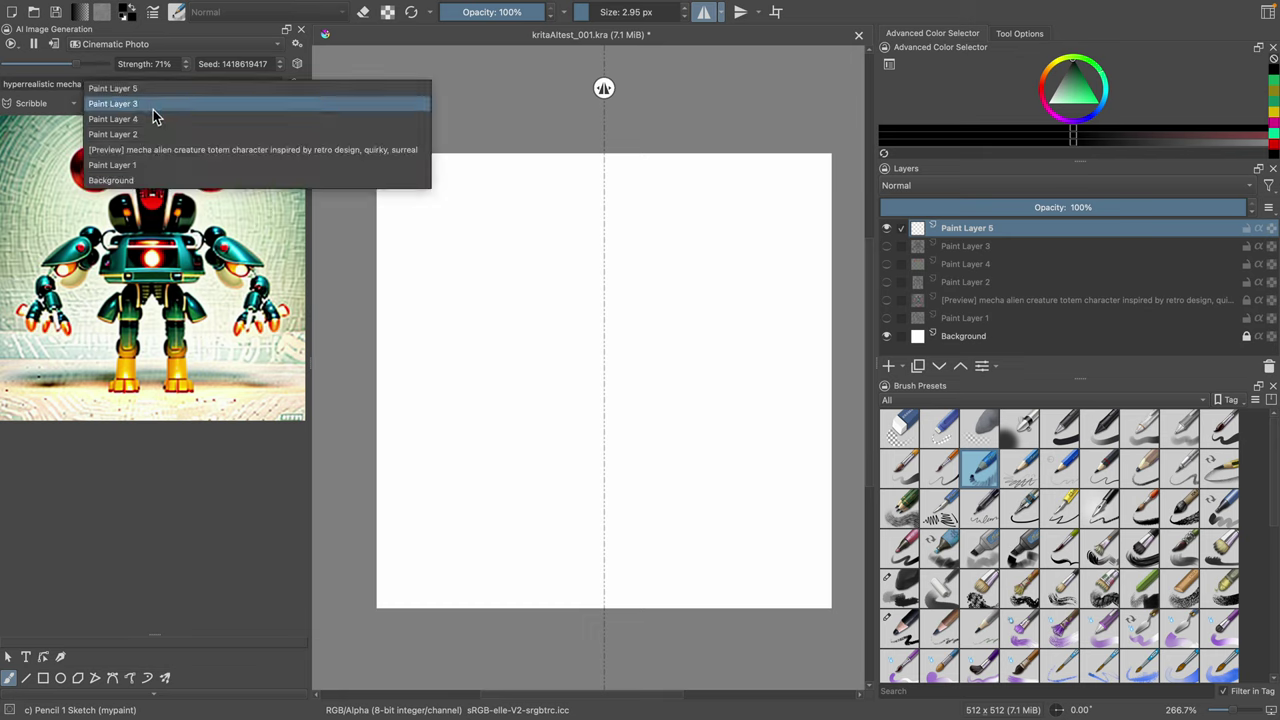
pyautogui.click(159, 89)
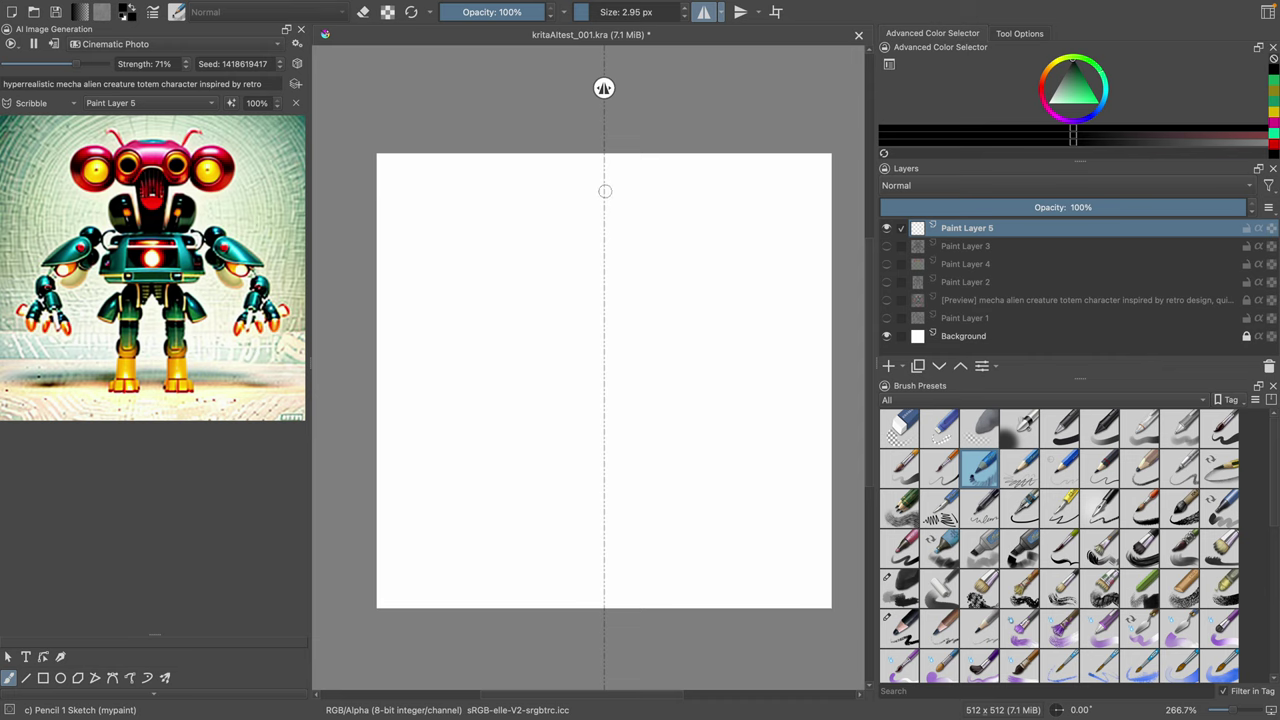
# Step: Sketch a mirrored black creature on Paint Layer 5 with a large head, drooping ears, narrow torso, outstretched arms and crossed legs
pyautogui.moveTo(605, 191)
pyautogui.mouseDown()
pyautogui.moveTo(716, 240)
pyautogui.moveTo(665, 293)
pyautogui.moveTo(650, 272)
pyautogui.moveTo(657, 316)
pyautogui.moveTo(609, 319)
pyautogui.moveTo(630, 306)
pyautogui.moveTo(721, 321)
pyautogui.moveTo(710, 343)
pyautogui.mouseUp()
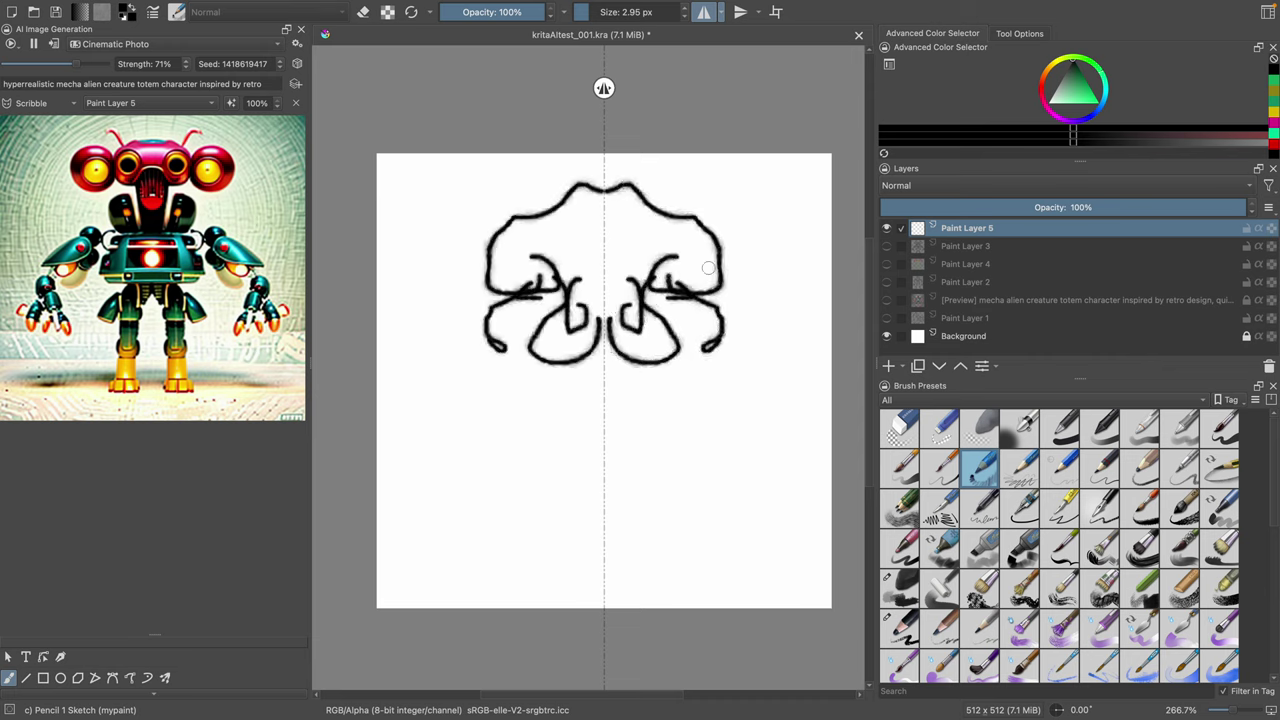
pyautogui.moveTo(708, 268)
pyautogui.mouseDown()
pyautogui.moveTo(759, 345)
pyautogui.moveTo(725, 346)
pyautogui.moveTo(732, 384)
pyautogui.moveTo(747, 349)
pyautogui.moveTo(744, 385)
pyautogui.moveTo(706, 365)
pyautogui.moveTo(694, 382)
pyautogui.moveTo(604, 396)
pyautogui.mouseUp()
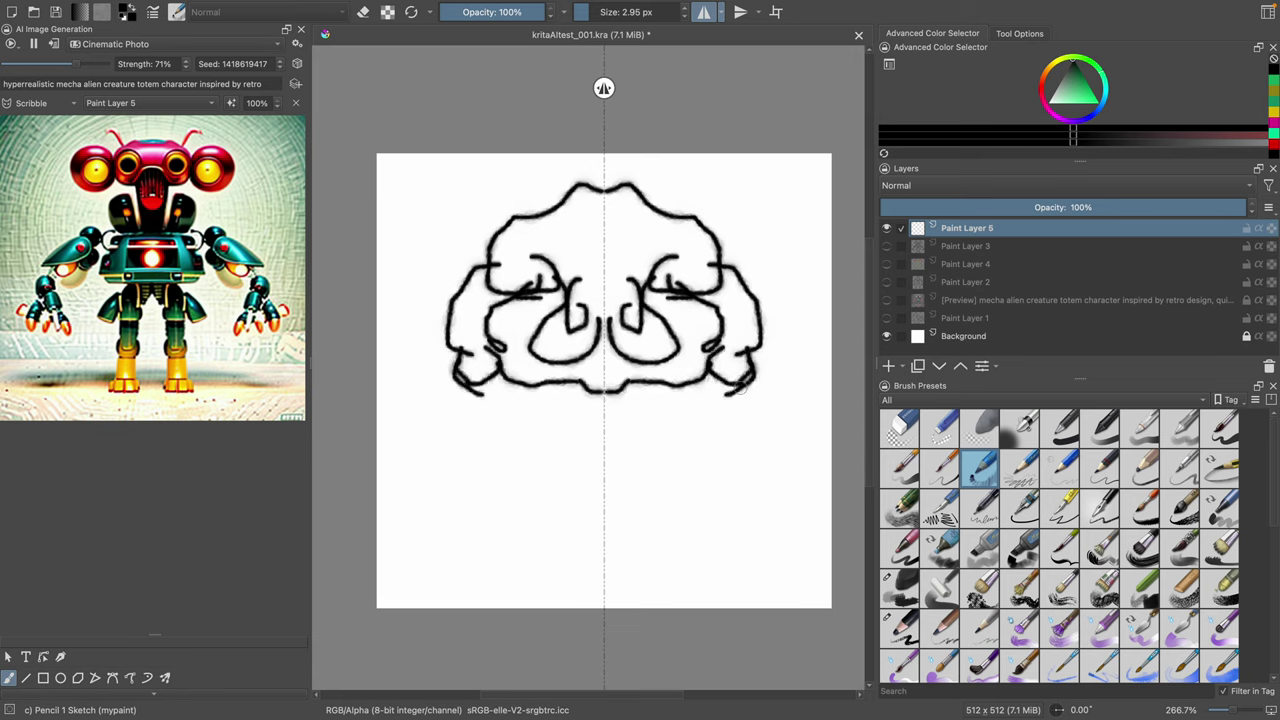
pyautogui.moveTo(738, 386); pyautogui.dragTo(736, 428)
pyautogui.moveTo(640, 388)
pyautogui.mouseDown()
pyautogui.moveTo(662, 428)
pyautogui.moveTo(636, 452)
pyautogui.moveTo(626, 430)
pyautogui.moveTo(605, 456)
pyautogui.mouseUp()
pyautogui.moveTo(651, 408)
pyautogui.mouseDown()
pyautogui.moveTo(713, 453)
pyautogui.moveTo(684, 466)
pyautogui.moveTo(768, 479)
pyautogui.moveTo(761, 495)
pyautogui.moveTo(729, 475)
pyautogui.moveTo(754, 497)
pyautogui.moveTo(724, 470)
pyautogui.moveTo(746, 513)
pyautogui.moveTo(766, 502)
pyautogui.moveTo(750, 504)
pyautogui.moveTo(717, 470)
pyautogui.moveTo(747, 470)
pyautogui.moveTo(784, 433)
pyautogui.moveTo(784, 470)
pyautogui.moveTo(768, 485)
pyautogui.moveTo(794, 472)
pyautogui.moveTo(803, 486)
pyautogui.moveTo(756, 505)
pyautogui.mouseUp()
pyautogui.moveTo(673, 460)
pyautogui.mouseDown()
pyautogui.moveTo(630, 476)
pyautogui.moveTo(625, 457)
pyautogui.moveTo(649, 484)
pyautogui.moveTo(666, 473)
pyautogui.moveTo(640, 505)
pyautogui.moveTo(613, 499)
pyautogui.moveTo(658, 487)
pyautogui.moveTo(662, 512)
pyautogui.moveTo(618, 542)
pyautogui.moveTo(648, 521)
pyautogui.moveTo(656, 537)
pyautogui.moveTo(638, 557)
pyautogui.moveTo(635, 529)
pyautogui.moveTo(628, 565)
pyautogui.mouseUp()
pyautogui.moveTo(650, 519)
pyautogui.mouseDown()
pyautogui.moveTo(758, 555)
pyautogui.moveTo(748, 576)
pyautogui.moveTo(712, 590)
pyautogui.moveTo(694, 553)
pyautogui.moveTo(628, 569)
pyautogui.moveTo(622, 579)
pyautogui.moveTo(660, 587)
pyautogui.moveTo(625, 601)
pyautogui.moveTo(621, 555)
pyautogui.mouseUp()
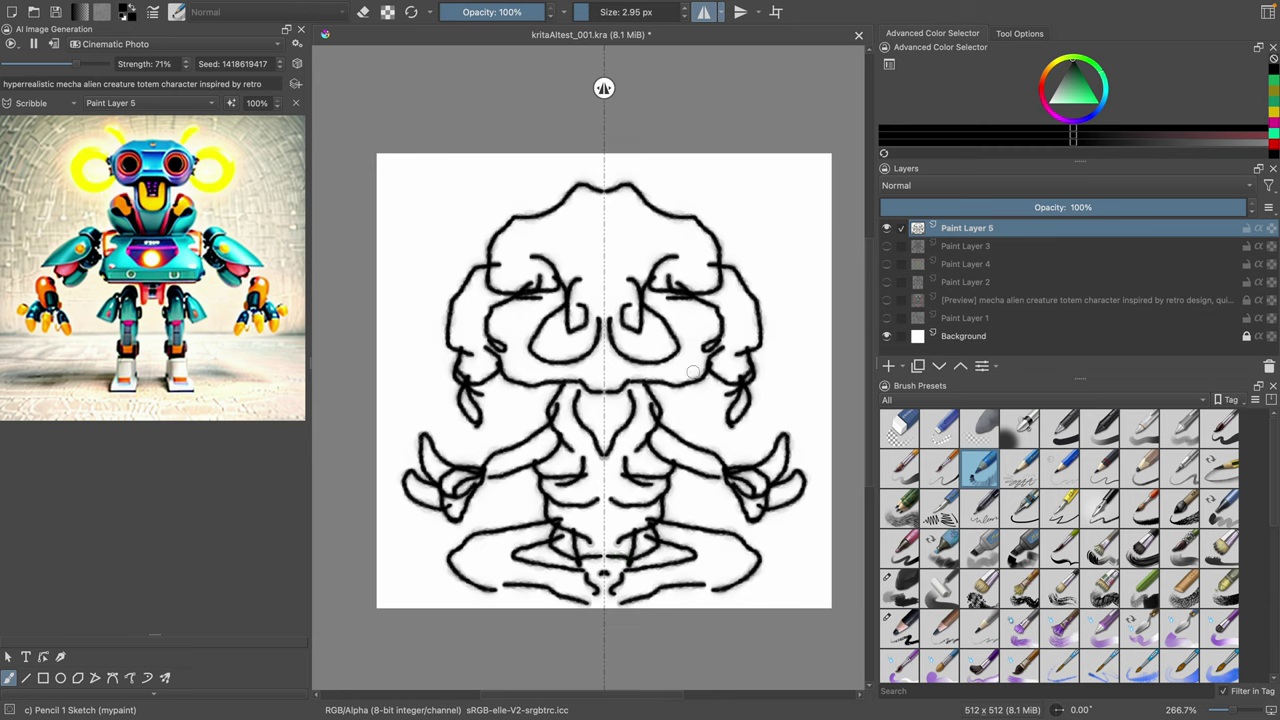
# Step: Add ringed horns to the head and detail lines to the ears, face, neck, torso, hands and legs
pyautogui.moveTo(760, 364); pyautogui.dragTo(742, 406)
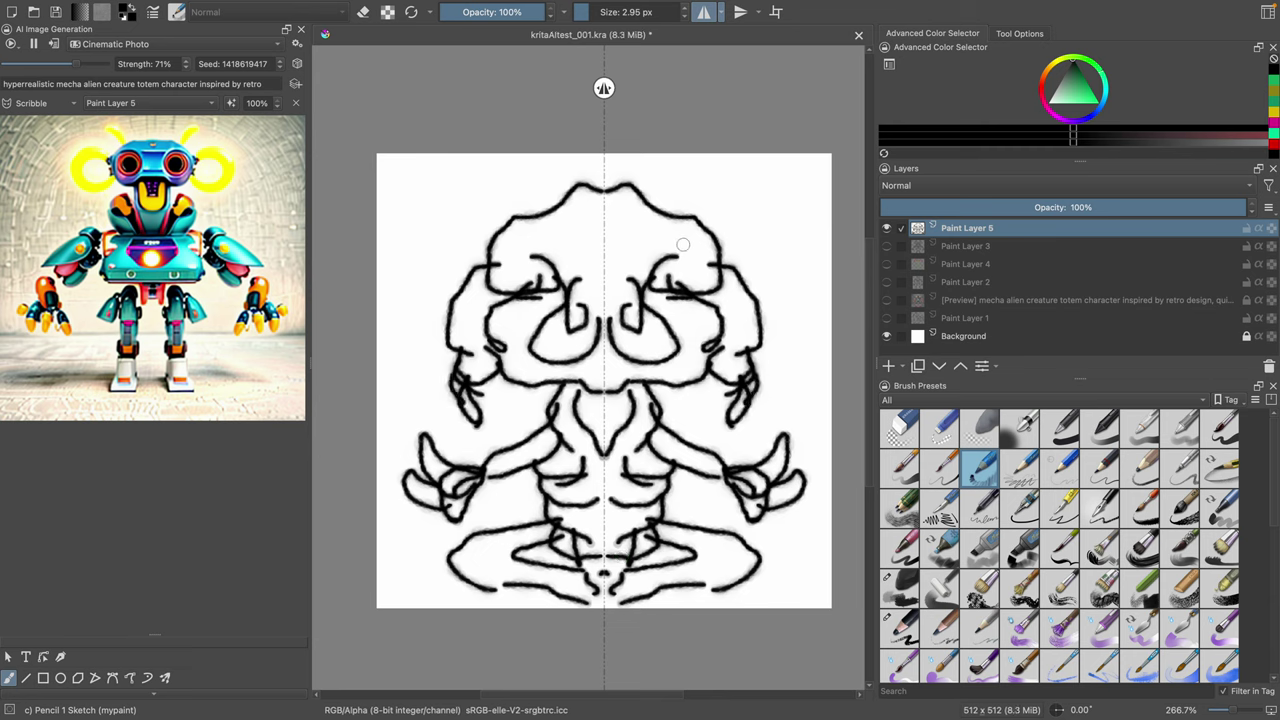
pyautogui.moveTo(682, 244)
pyautogui.mouseDown()
pyautogui.moveTo(736, 212)
pyautogui.moveTo(754, 176)
pyautogui.moveTo(767, 187)
pyautogui.moveTo(745, 252)
pyautogui.moveTo(724, 260)
pyautogui.moveTo(750, 210)
pyautogui.moveTo(778, 198)
pyautogui.mouseUp()
pyautogui.moveTo(618, 398); pyautogui.dragTo(590, 408)
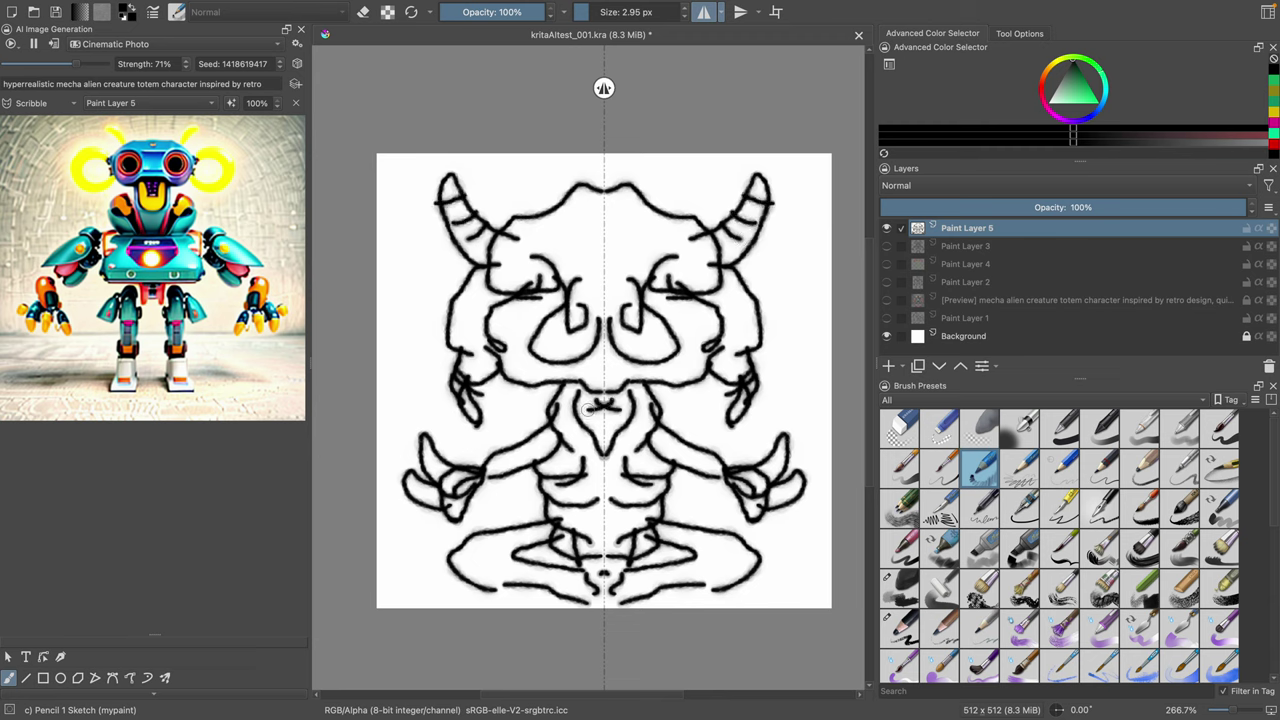
pyautogui.moveTo(660, 436)
pyautogui.mouseDown()
pyautogui.moveTo(695, 467)
pyautogui.moveTo(665, 436)
pyautogui.moveTo(661, 464)
pyautogui.moveTo(619, 493)
pyautogui.moveTo(624, 546)
pyautogui.mouseUp()
pyautogui.moveTo(722, 540)
pyautogui.mouseDown()
pyautogui.moveTo(738, 574)
pyautogui.moveTo(650, 586)
pyautogui.mouseUp()
pyautogui.moveTo(754, 459)
pyautogui.mouseDown()
pyautogui.moveTo(728, 464)
pyautogui.moveTo(748, 431)
pyautogui.moveTo(759, 482)
pyautogui.moveTo(748, 522)
pyautogui.mouseUp()
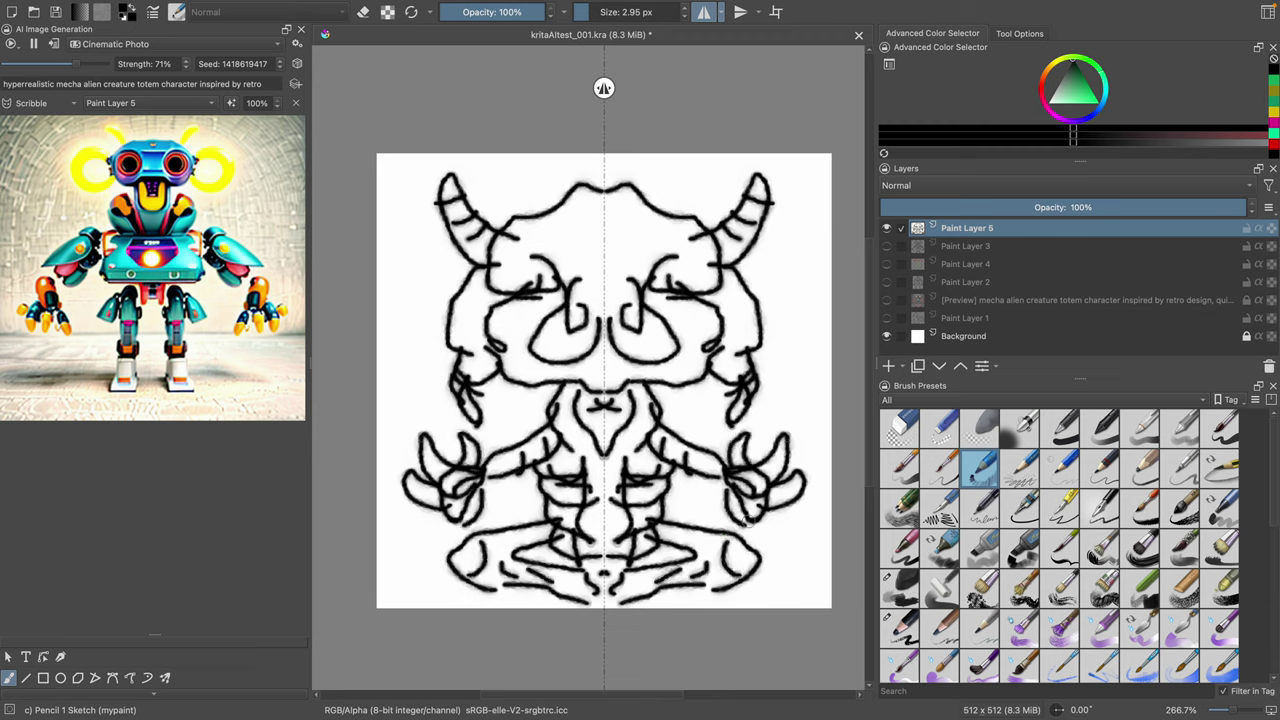
pyautogui.moveTo(701, 308); pyautogui.dragTo(702, 316)
pyautogui.moveTo(667, 236)
pyautogui.mouseDown()
pyautogui.moveTo(672, 220)
pyautogui.moveTo(653, 232)
pyautogui.mouseUp()
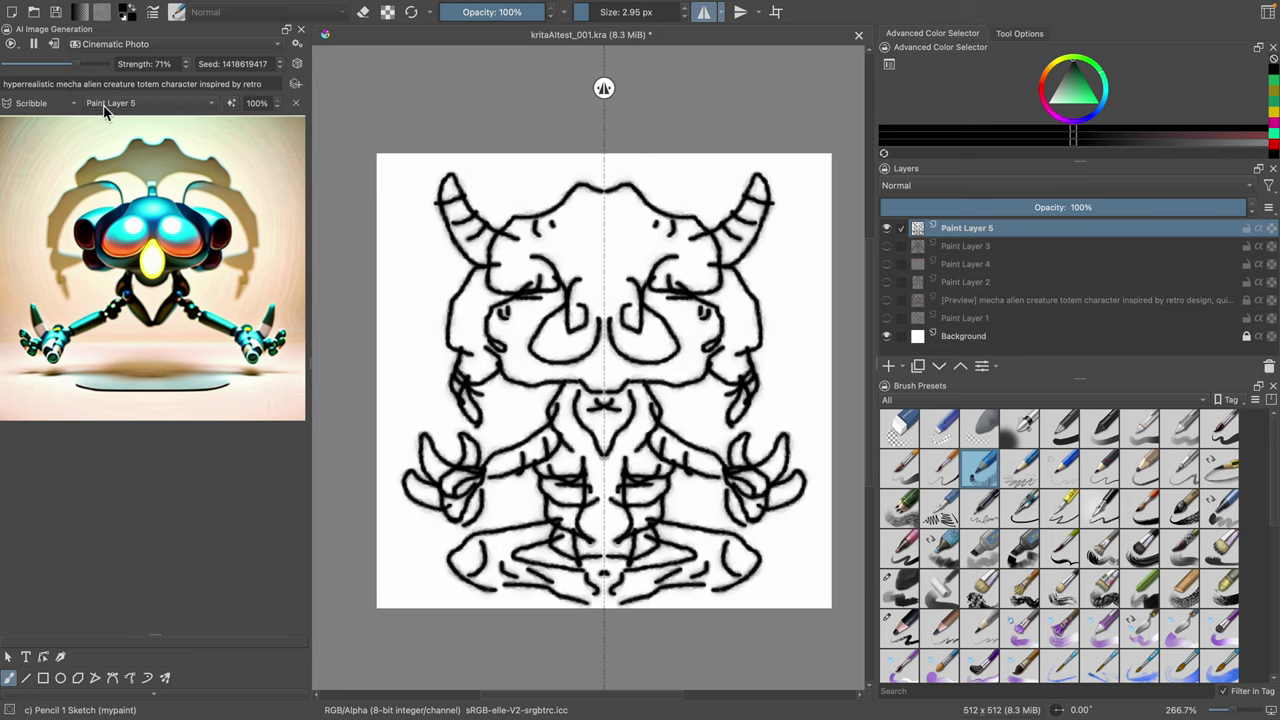
# Step: Rework the live prompt by adding "meditating" and retyping "mecha" in place of the removed word
pyautogui.write('meditating')
pyautogui.doubleClick(75, 85)
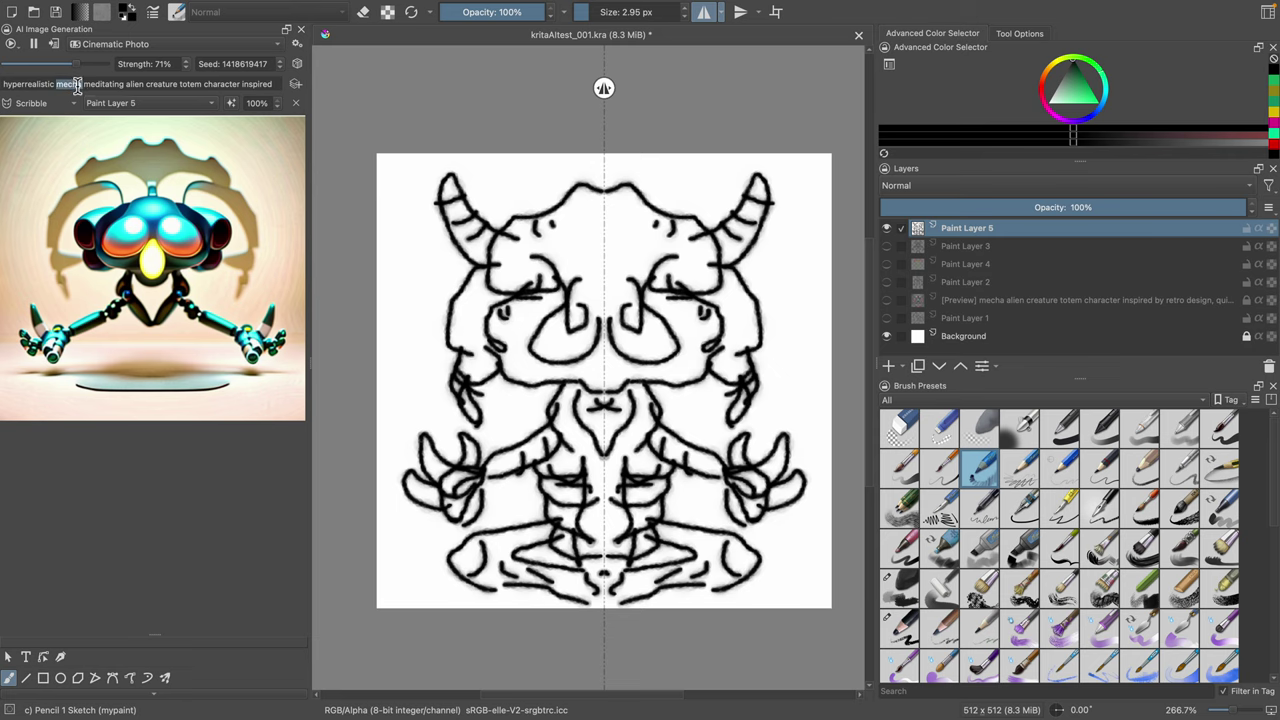
pyautogui.press('BackSpace')
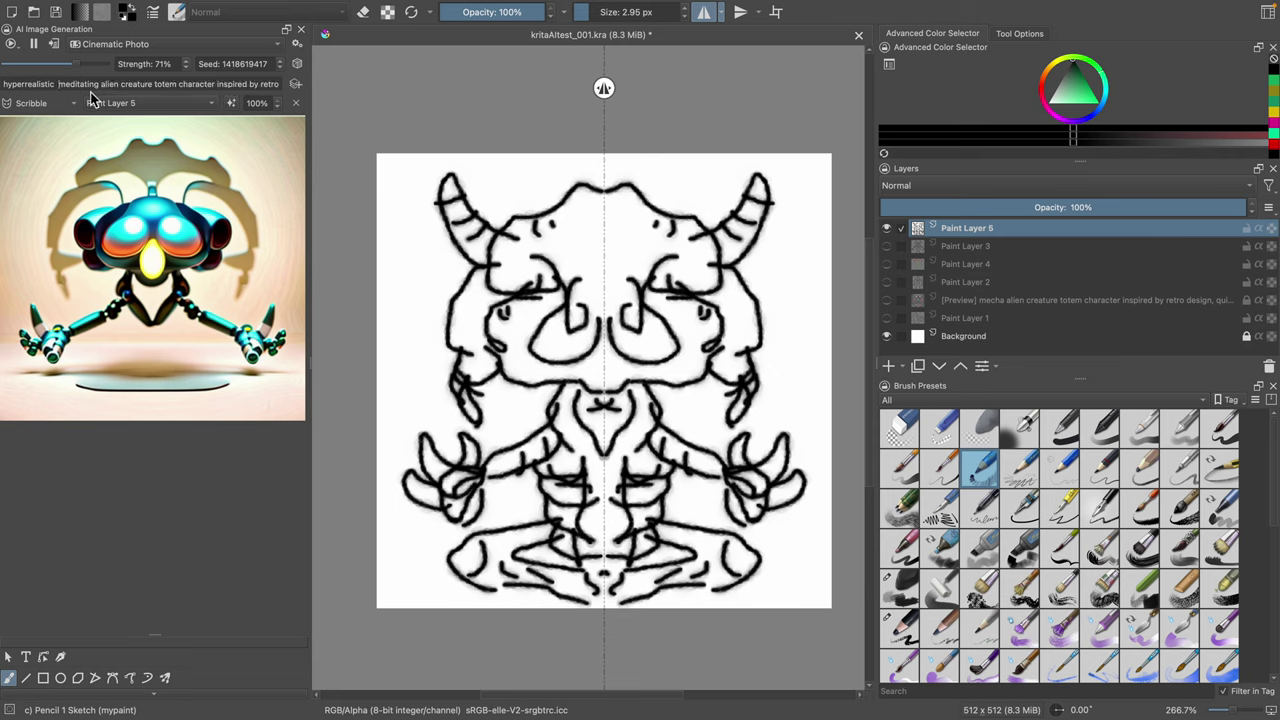
pyautogui.write('\\')
pyautogui.press('BackSpace')
pyautogui.press('BackSpace')
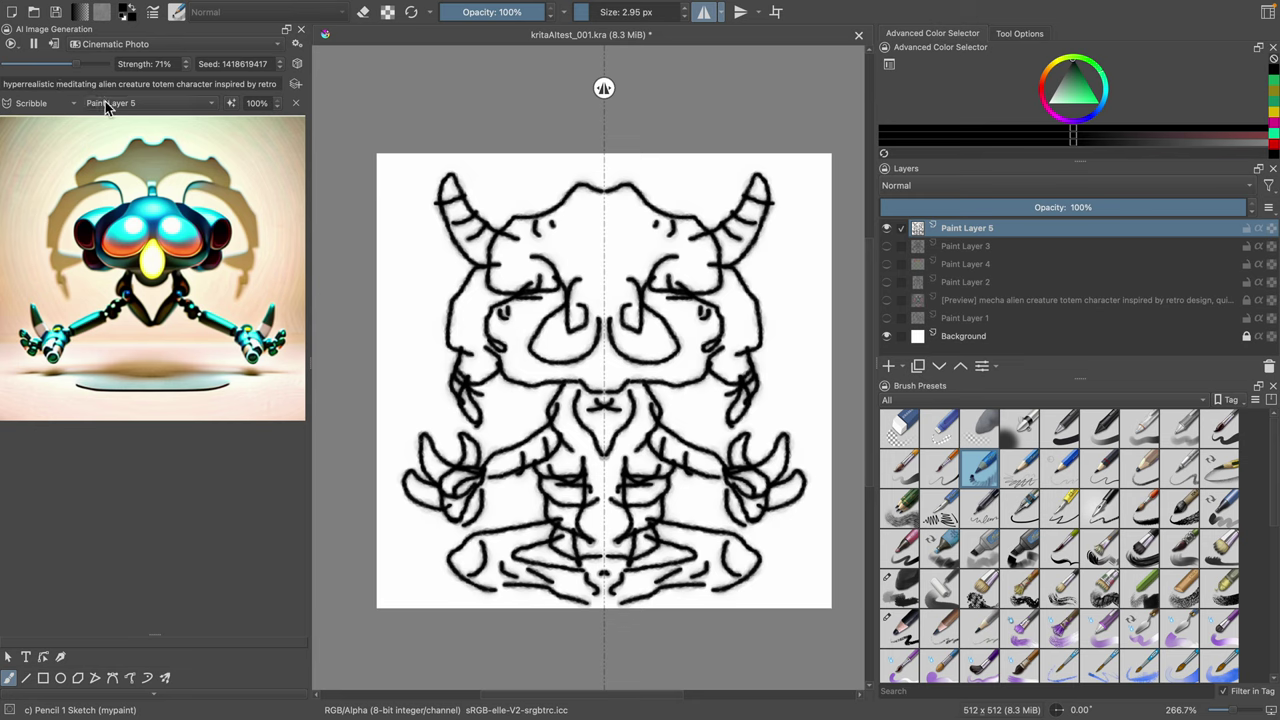
pyautogui.write('mecha')
# Step: Clear the whole prompt and add short black detail lines to the creature's forehead, cheeks and ears
pyautogui.moveTo(229, 90); pyautogui.dragTo(312, 90)
pyautogui.press('BackSpace')
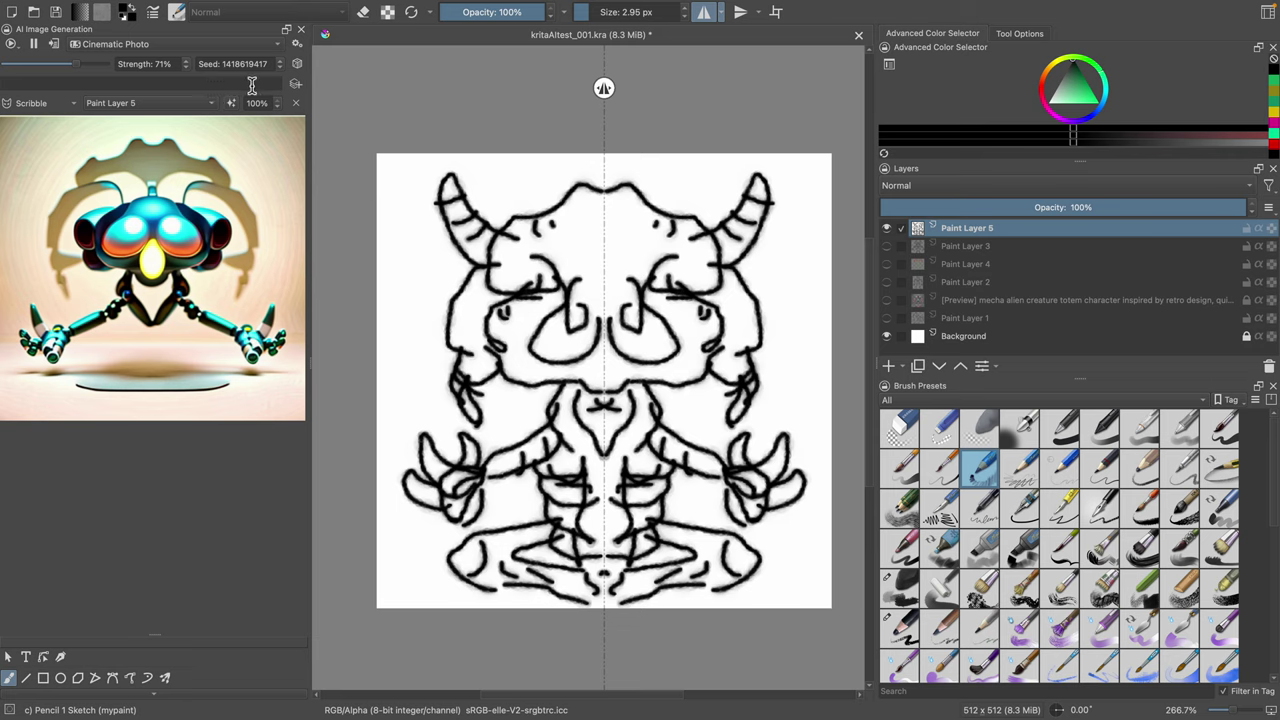
pyautogui.moveTo(628, 222)
pyautogui.mouseDown()
pyautogui.moveTo(640, 250)
pyautogui.moveTo(672, 250)
pyautogui.mouseUp()
pyautogui.moveTo(680, 330)
pyautogui.mouseDown()
pyautogui.moveTo(692, 314)
pyautogui.moveTo(742, 306)
pyautogui.moveTo(753, 317)
pyautogui.mouseUp()
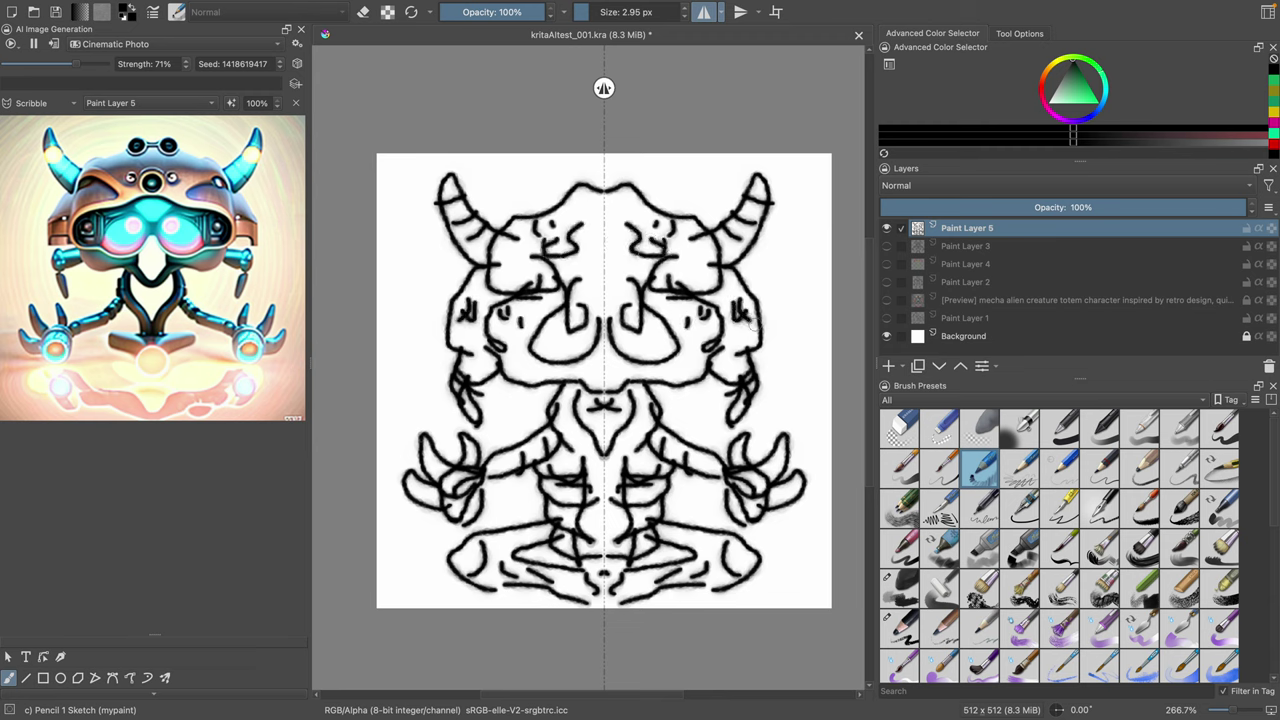
# Step: Add a new paint layer directly below Paint Layer 5 and color the eye areas green with the Marker Medium brush
pyautogui.click(972, 248)
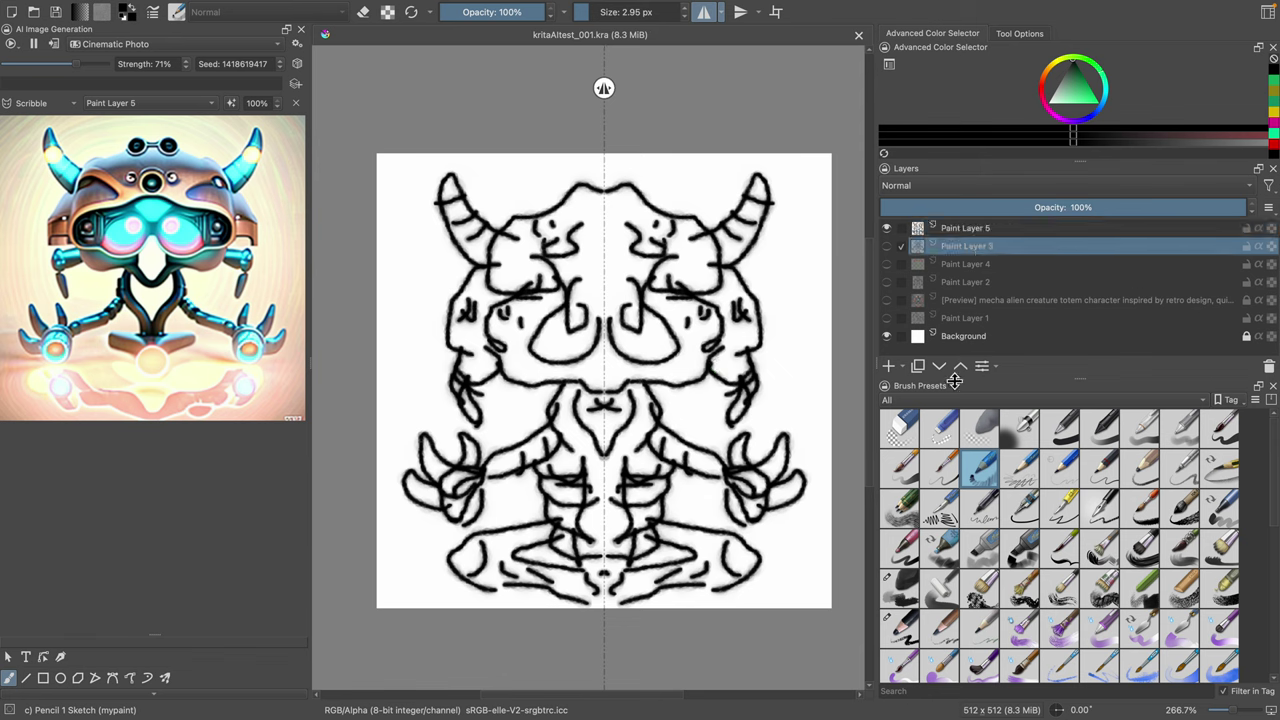
pyautogui.click(891, 367)
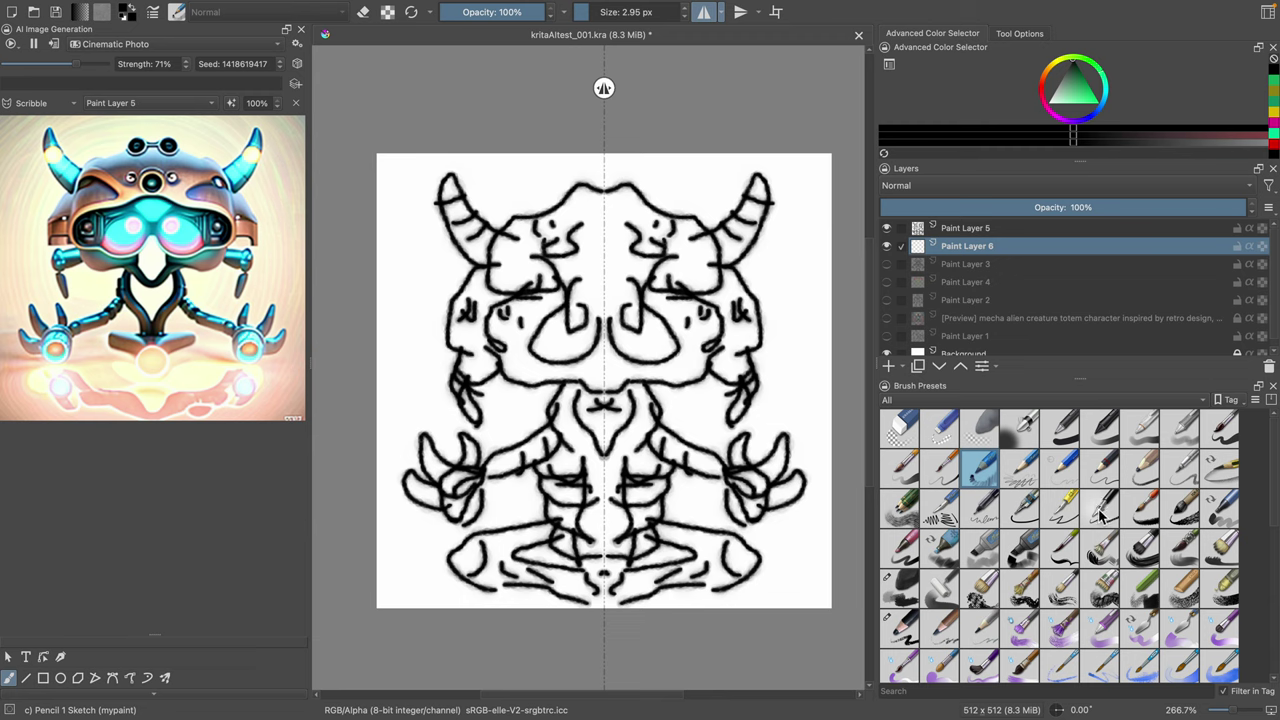
pyautogui.click(998, 555)
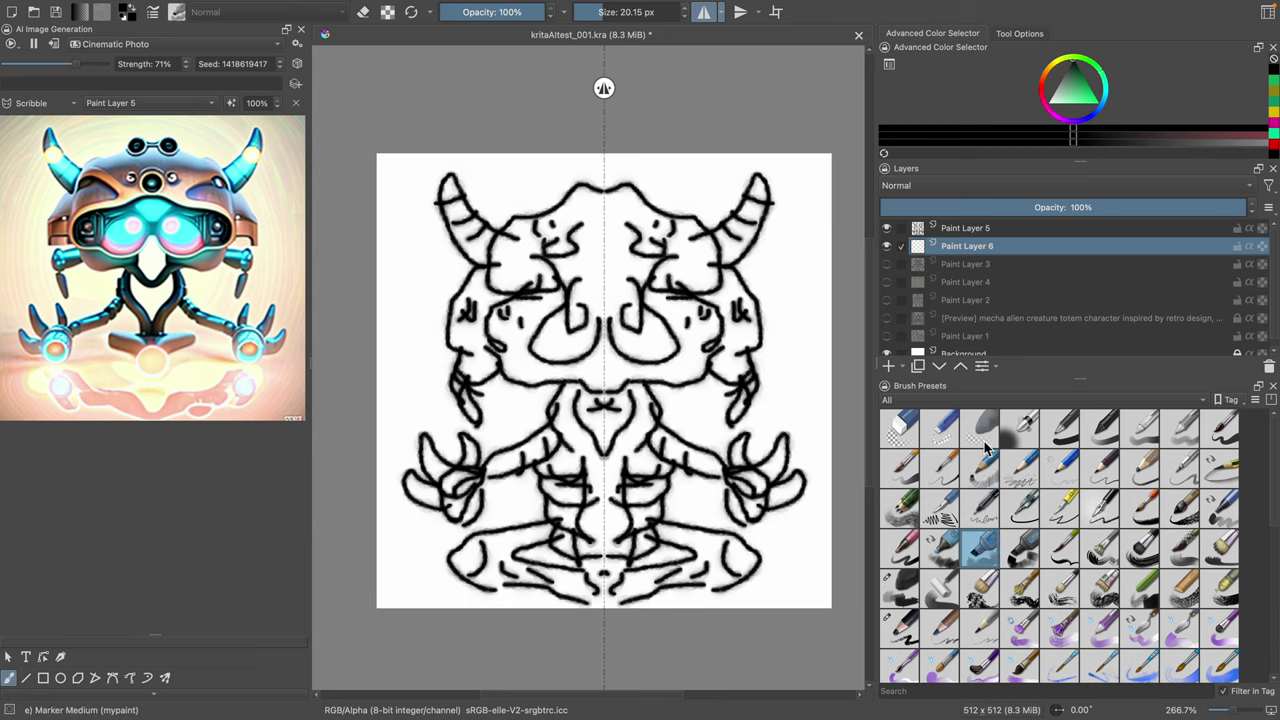
pyautogui.click(1087, 86)
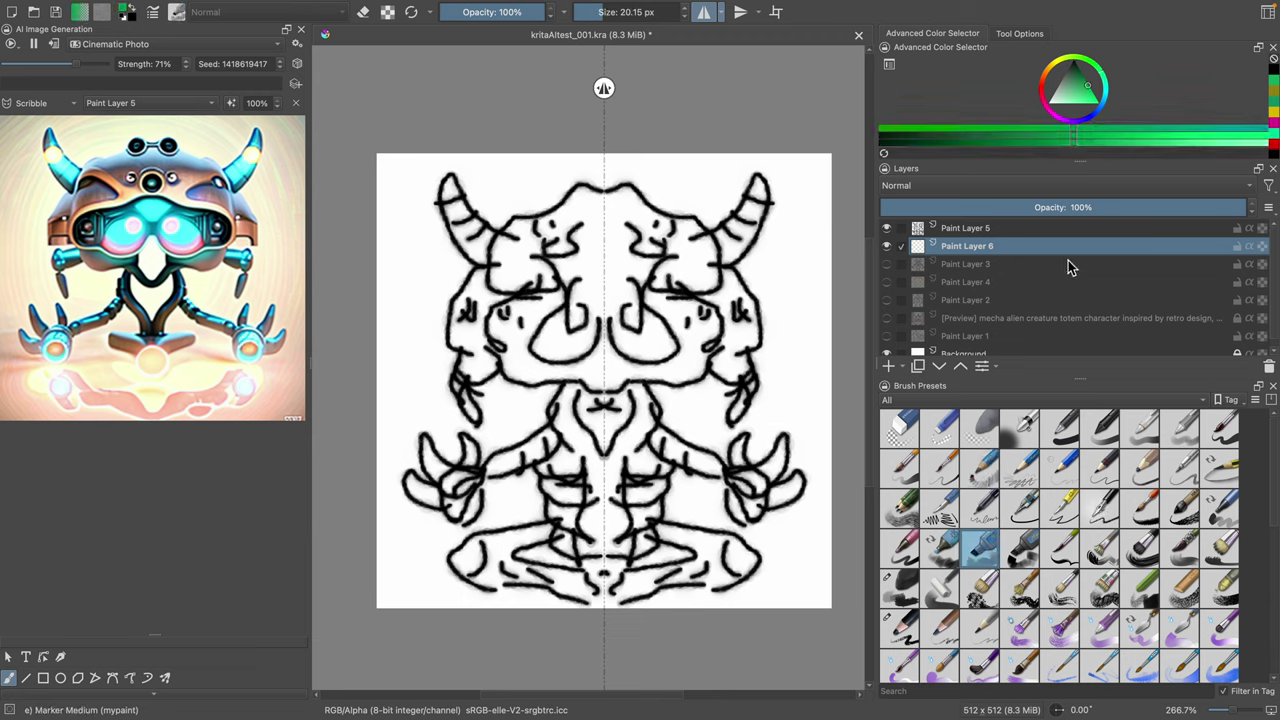
pyautogui.moveTo(697, 242)
pyautogui.mouseDown()
pyautogui.moveTo(668, 277)
pyautogui.moveTo(711, 251)
pyautogui.moveTo(668, 279)
pyautogui.moveTo(687, 326)
pyautogui.mouseUp()
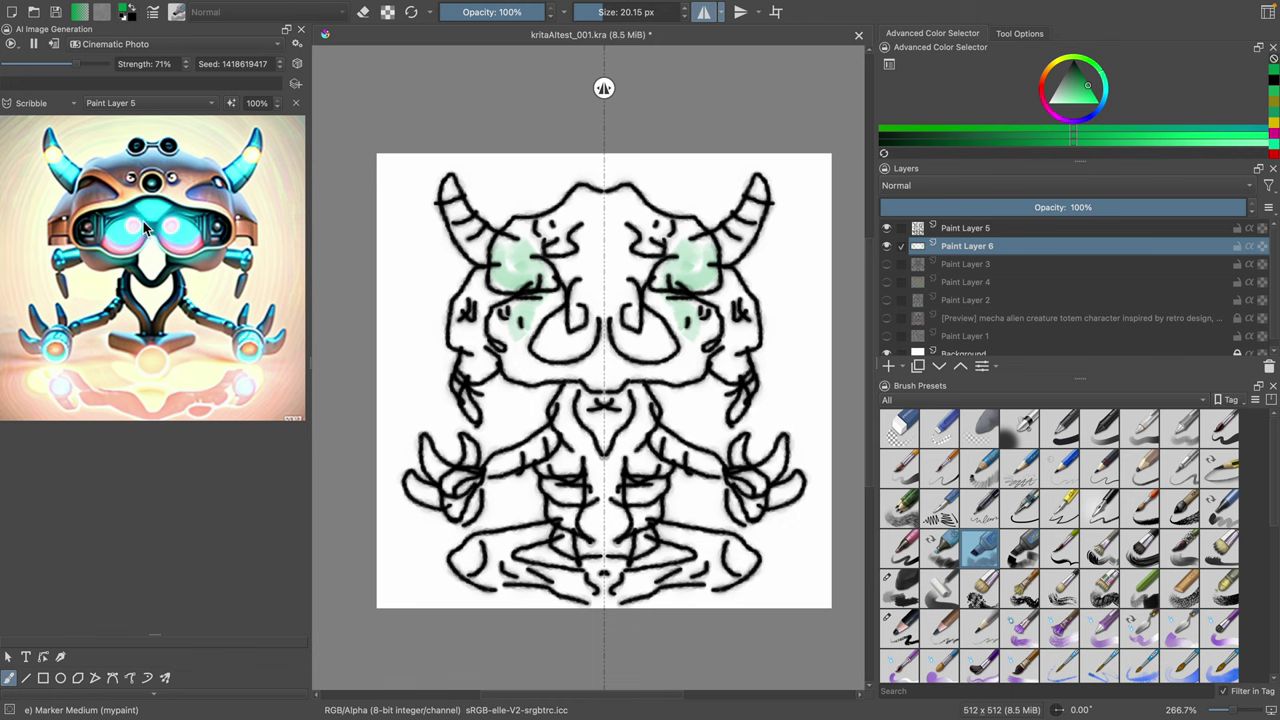
# Step: Paint the creature's muzzle and cheeks teal on Paint Layer 5
pyautogui.click(970, 231)
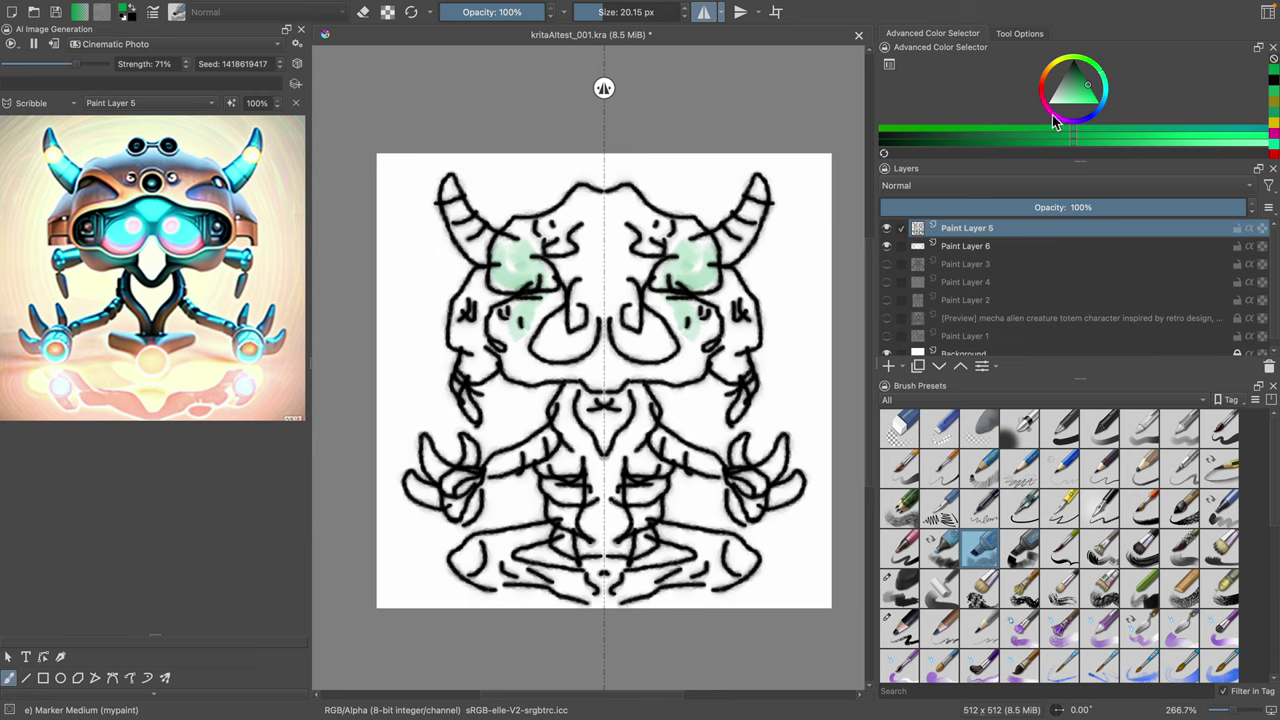
pyautogui.click(1105, 85)
pyautogui.moveTo(650, 302)
pyautogui.mouseDown()
pyautogui.moveTo(613, 330)
pyautogui.moveTo(638, 349)
pyautogui.moveTo(689, 326)
pyautogui.moveTo(732, 341)
pyautogui.moveTo(709, 338)
pyautogui.moveTo(730, 325)
pyautogui.moveTo(649, 347)
pyautogui.moveTo(663, 328)
pyautogui.moveTo(632, 333)
pyautogui.moveTo(658, 306)
pyautogui.moveTo(657, 321)
pyautogui.moveTo(690, 310)
pyautogui.mouseUp()
# Step: Paint yellowish green over the muzzle, horns, brow and outer face on Paint Layer 6
pyautogui.click(961, 246)
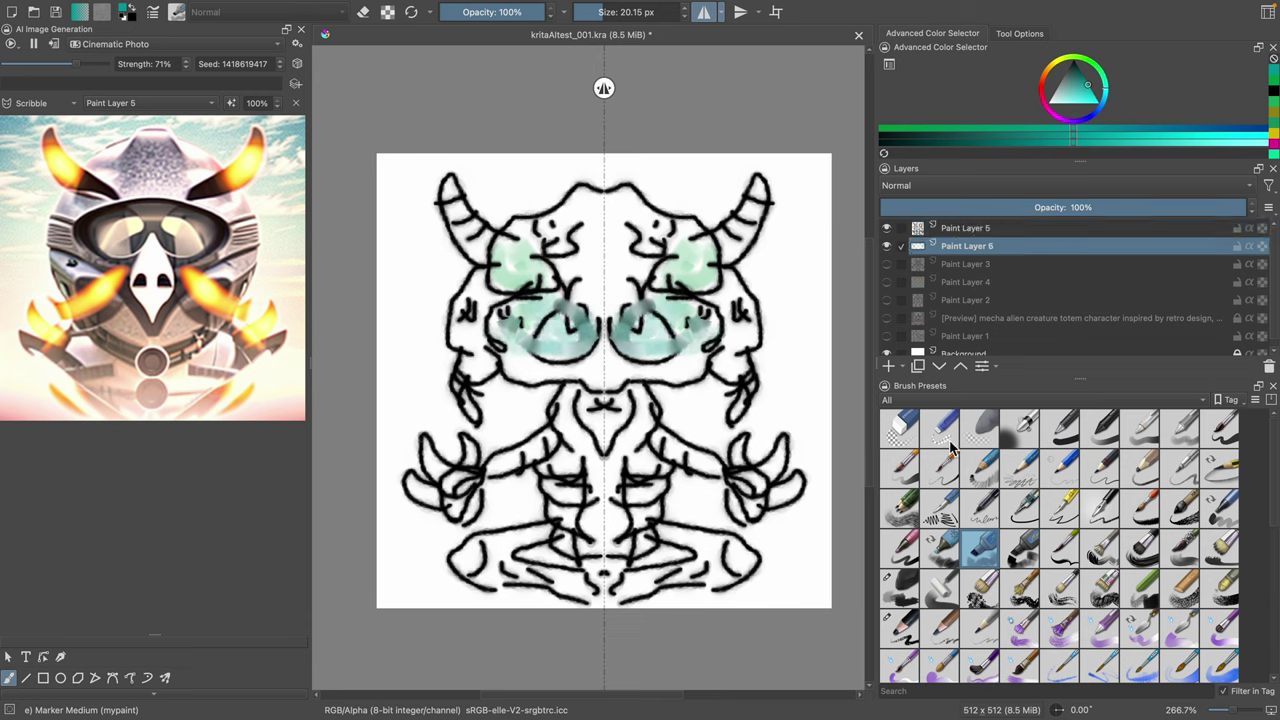
pyautogui.moveTo(1072, 75)
pyautogui.mouseDown()
pyautogui.moveTo(1063, 62)
pyautogui.moveTo(1077, 57)
pyautogui.mouseUp()
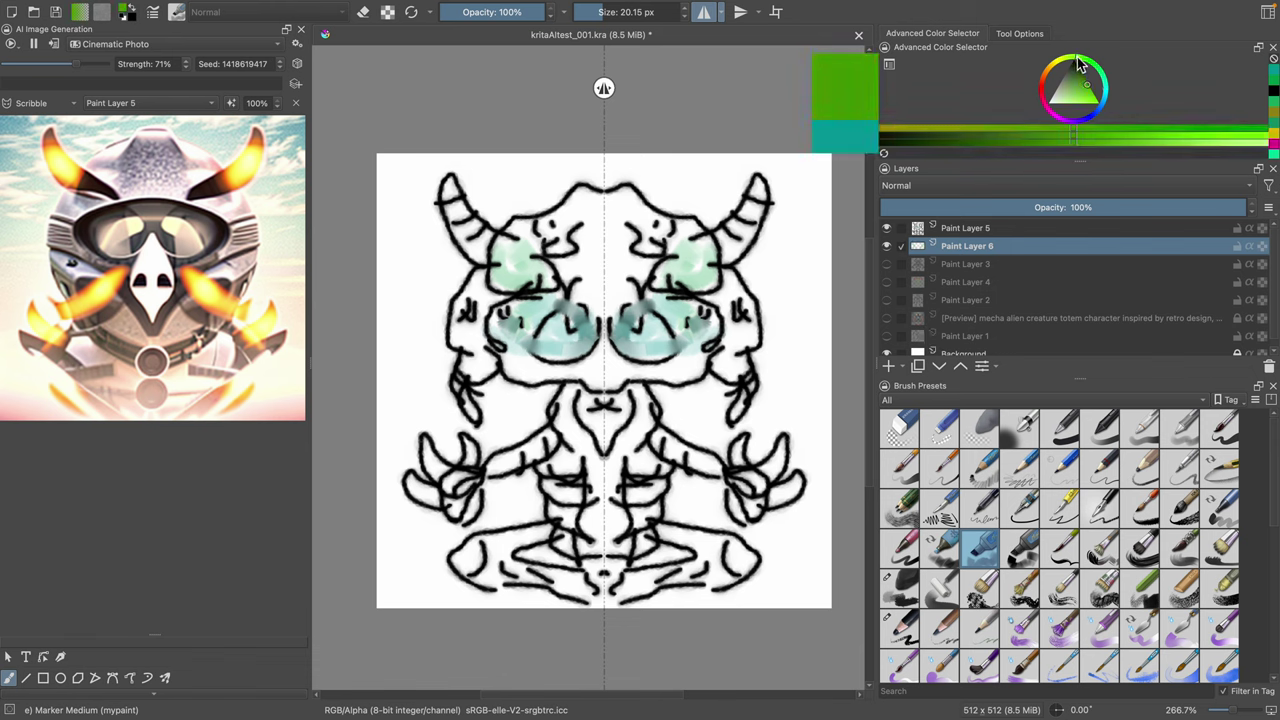
pyautogui.moveTo(645, 314)
pyautogui.mouseDown()
pyautogui.moveTo(697, 322)
pyautogui.moveTo(682, 342)
pyautogui.moveTo(700, 350)
pyautogui.moveTo(665, 358)
pyautogui.mouseUp()
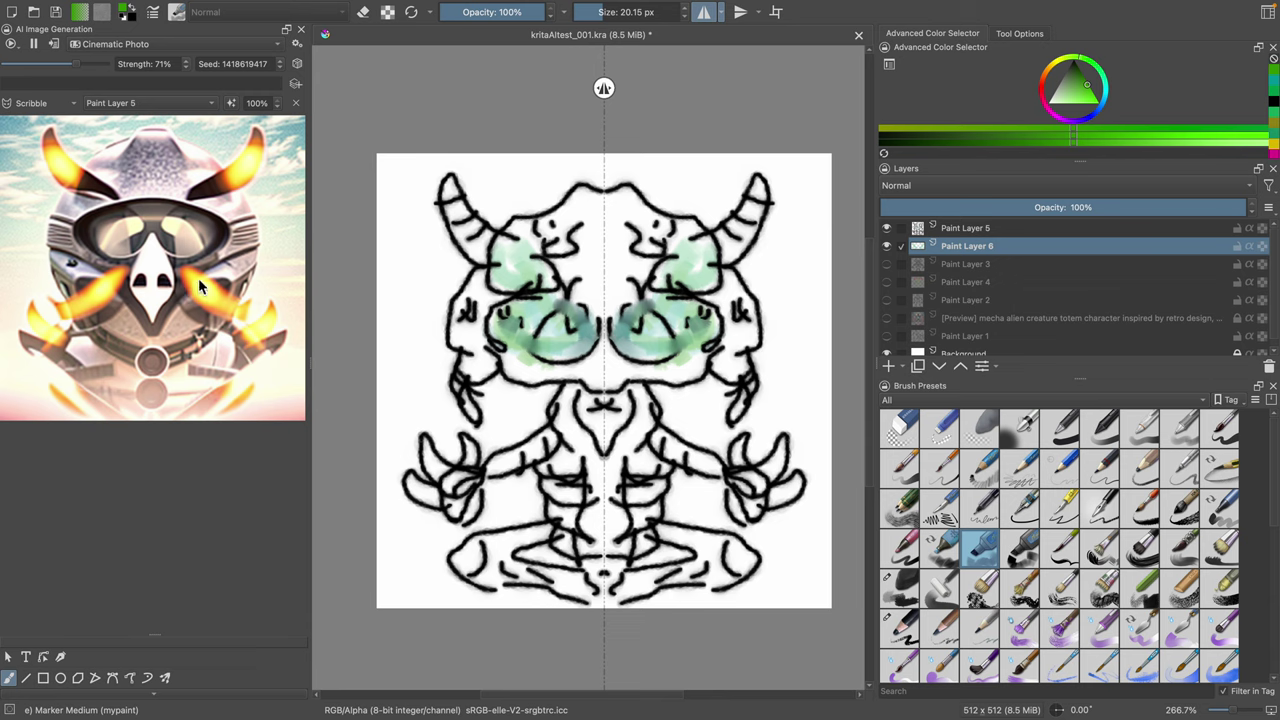
pyautogui.moveTo(684, 240)
pyautogui.mouseDown()
pyautogui.moveTo(739, 240)
pyautogui.moveTo(760, 189)
pyautogui.moveTo(708, 242)
pyautogui.moveTo(625, 224)
pyautogui.moveTo(652, 243)
pyautogui.moveTo(650, 297)
pyautogui.moveTo(733, 320)
pyautogui.moveTo(700, 350)
pyautogui.mouseUp()
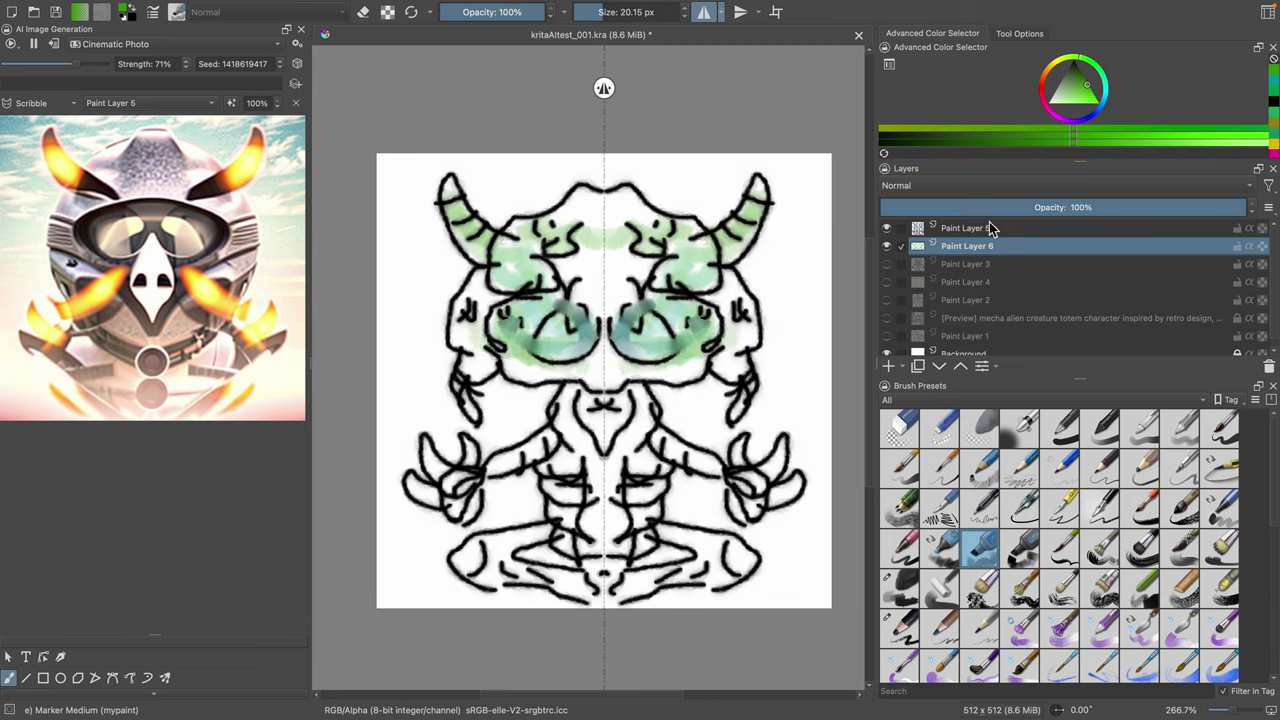
# Step: Paint dark red over the muzzle centers and along the lower jaw
pyautogui.click(1054, 64)
pyautogui.moveTo(1054, 64); pyautogui.dragTo(1041, 90)
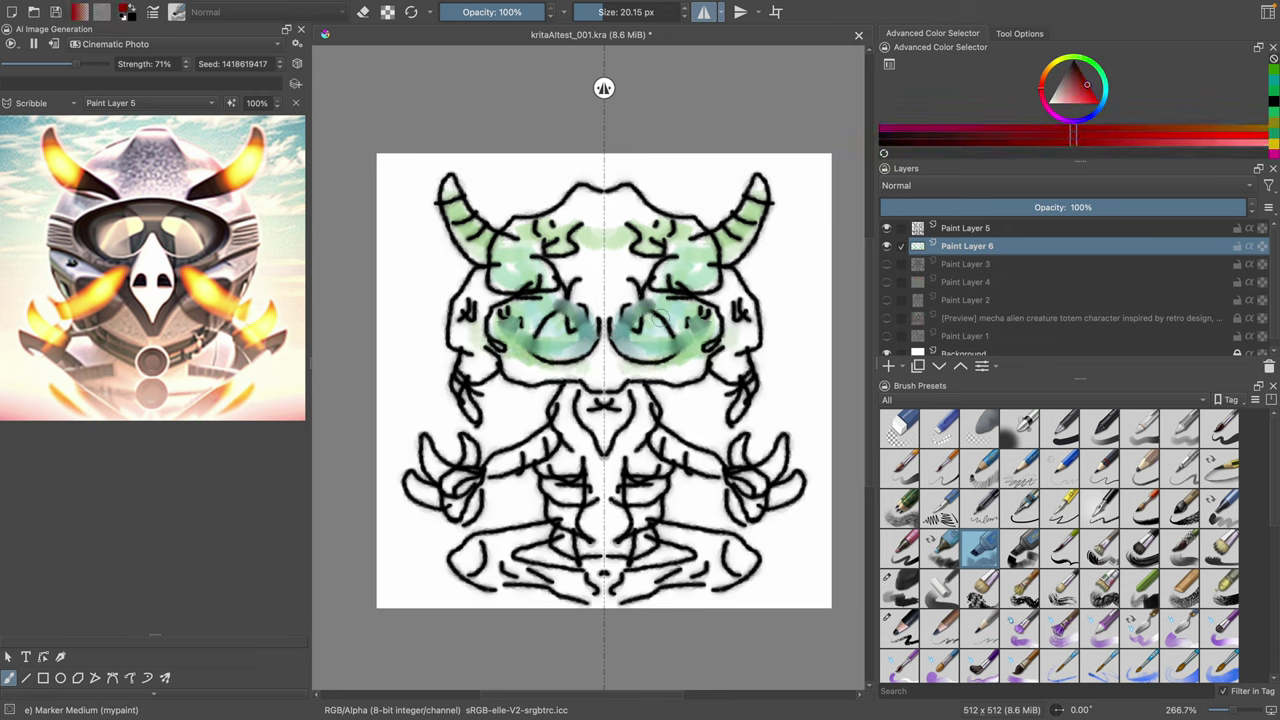
pyautogui.moveTo(660, 330)
pyautogui.mouseDown()
pyautogui.moveTo(630, 340)
pyautogui.moveTo(695, 305)
pyautogui.moveTo(697, 352)
pyautogui.moveTo(647, 374)
pyautogui.moveTo(612, 371)
pyautogui.mouseUp()
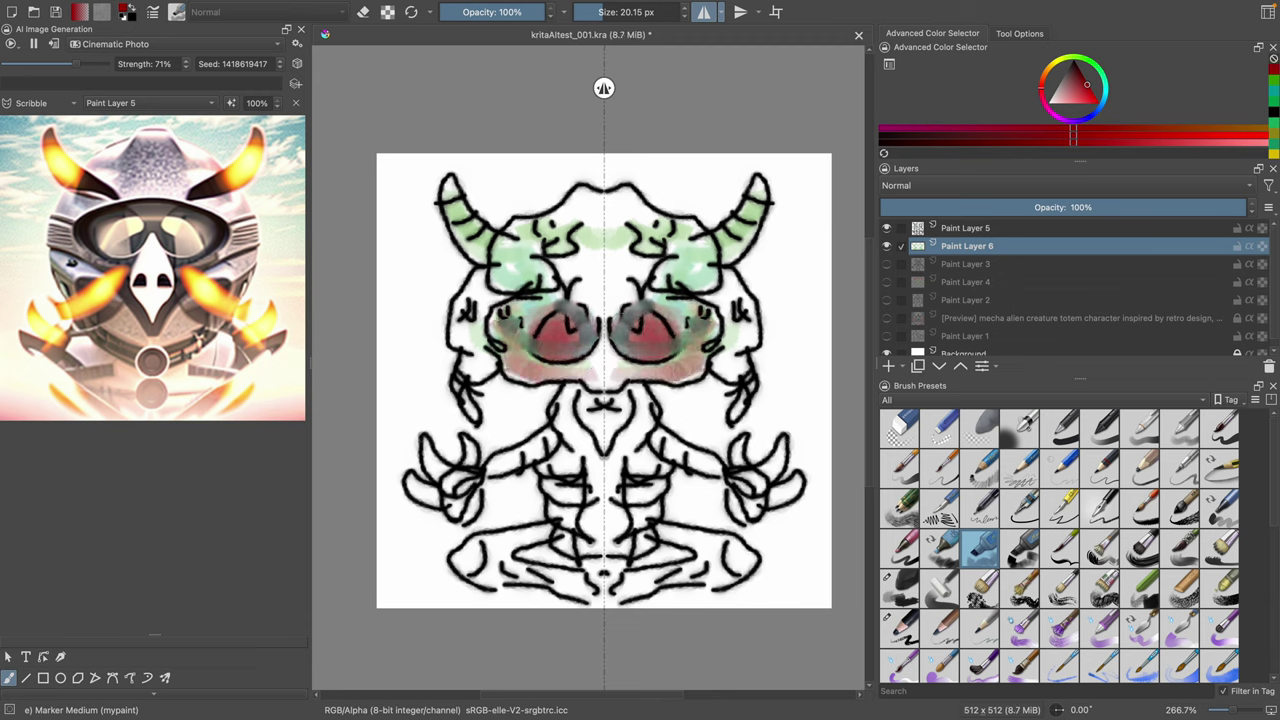
# Step: Add an Image control that uses Paint Layer 6 as its source and set its strength to 70%
pyautogui.click(967, 229)
pyautogui.click(969, 250)
pyautogui.click(295, 84)
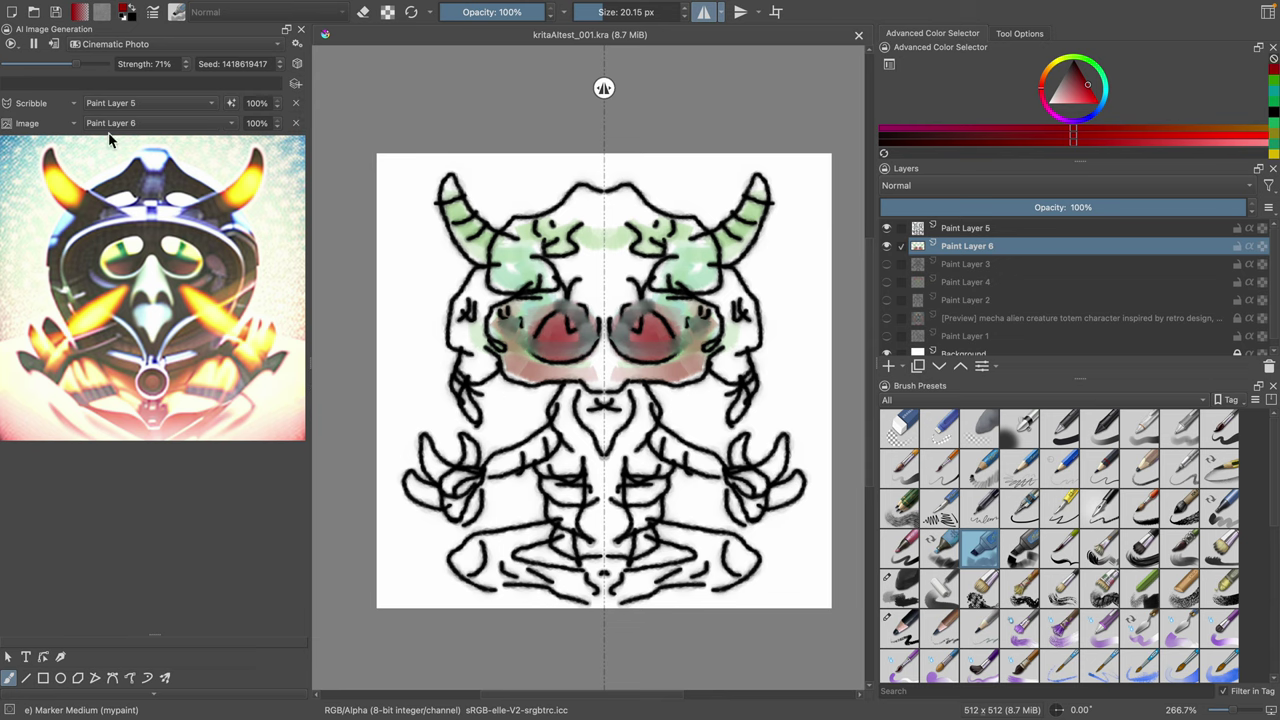
pyautogui.click(45, 125)
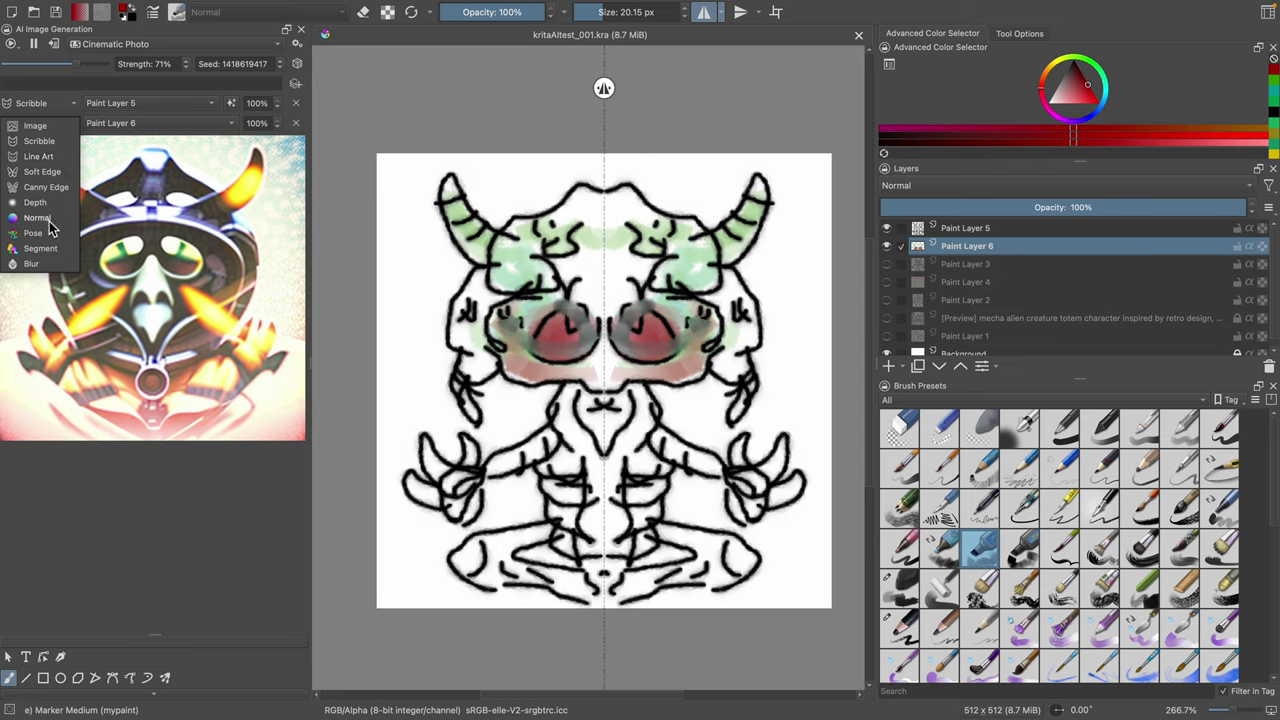
pyautogui.click(52, 127)
pyautogui.click(120, 123)
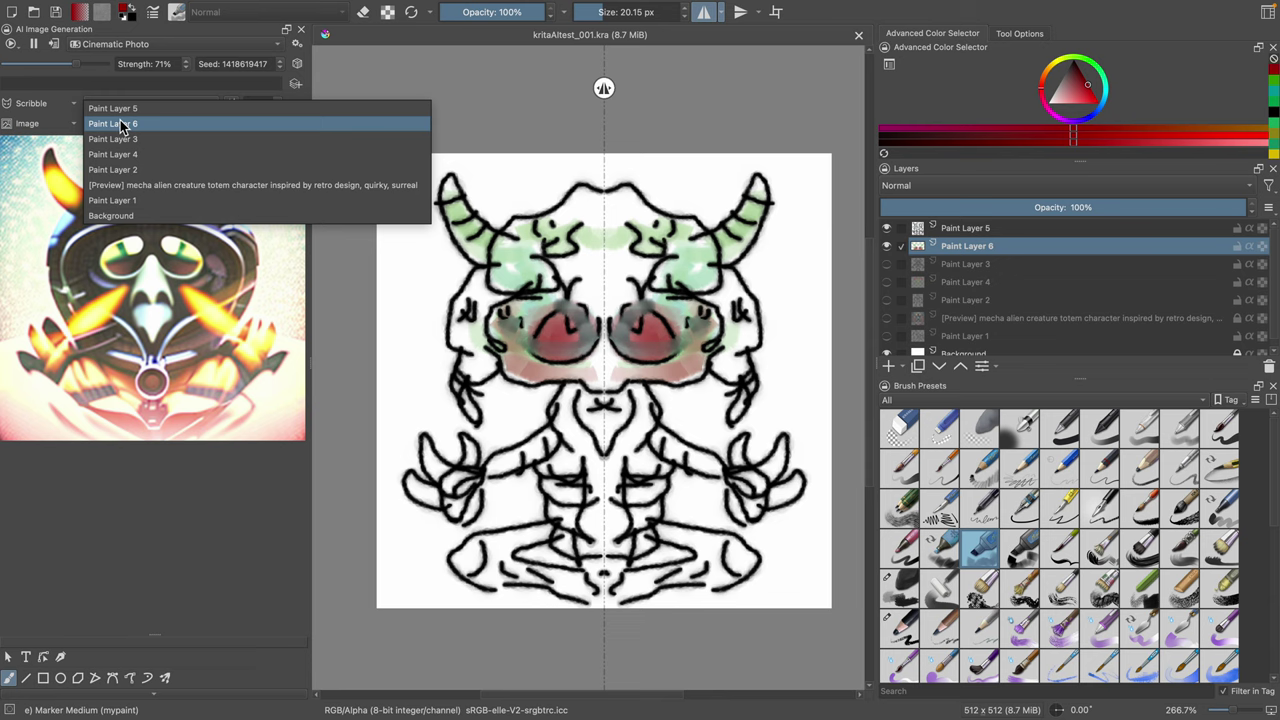
pyautogui.click(214, 124)
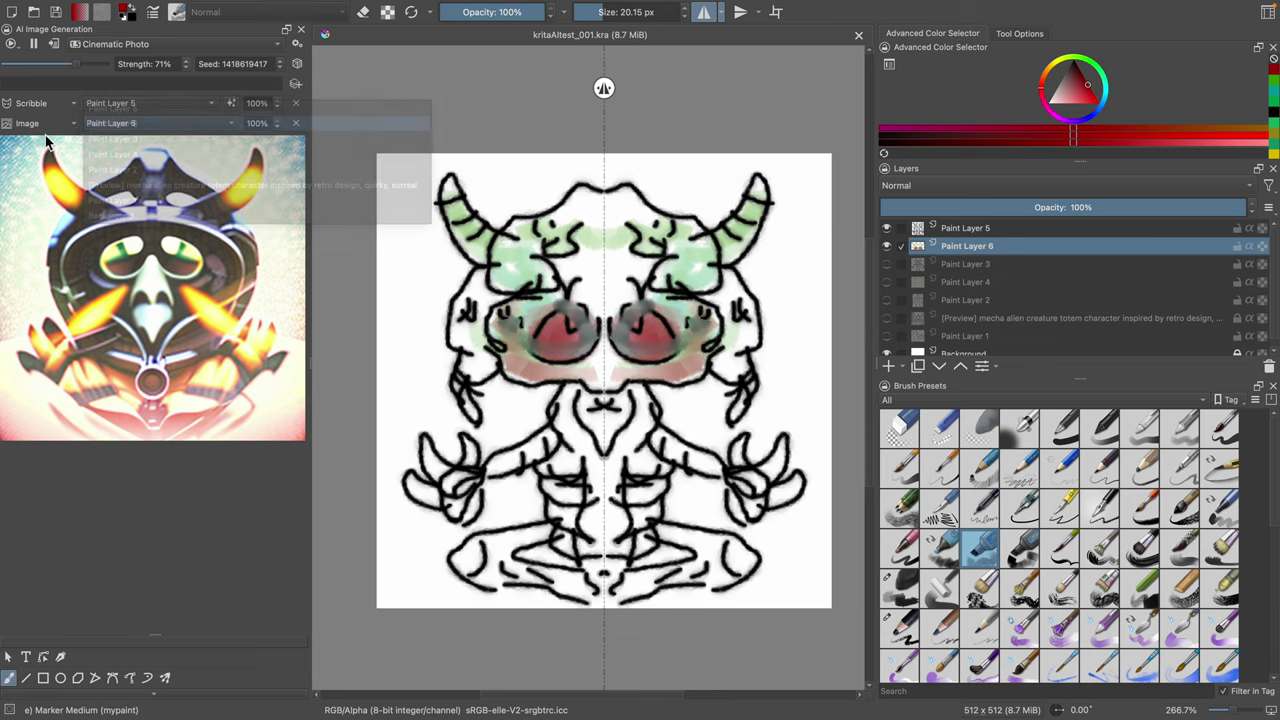
pyautogui.click(237, 128)
pyautogui.click(237, 129)
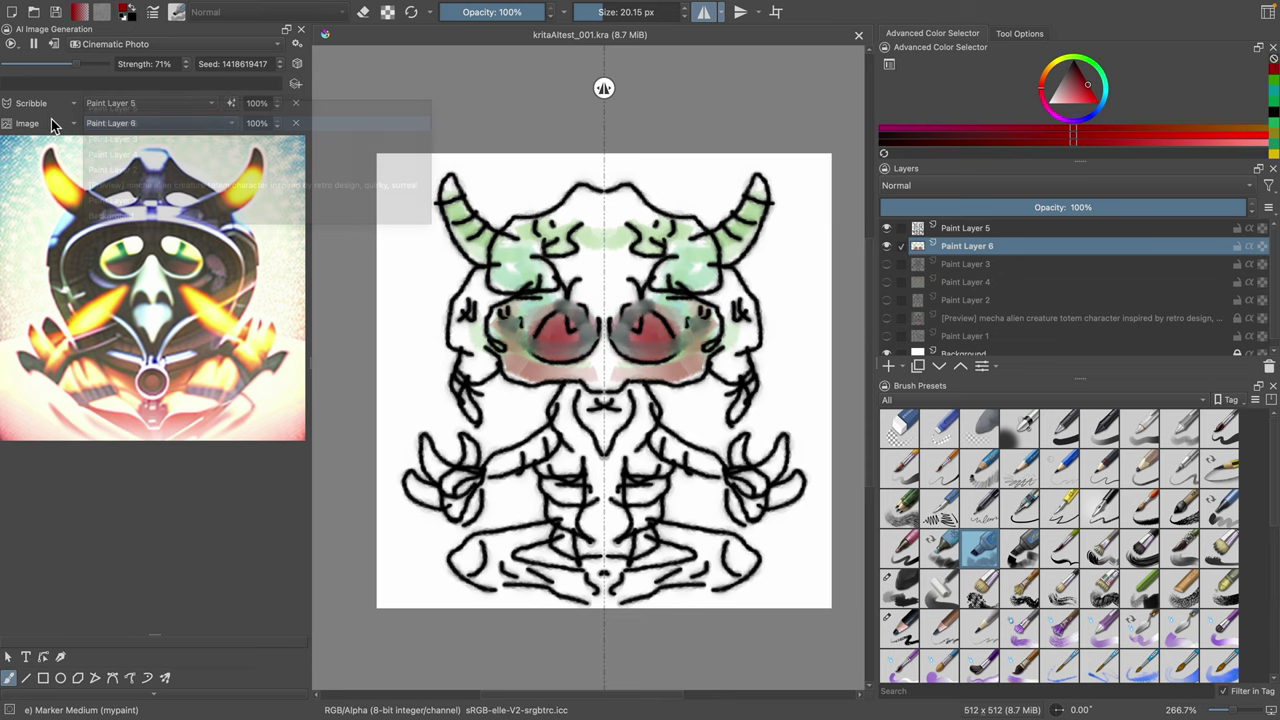
pyautogui.doubleClick(257, 123)
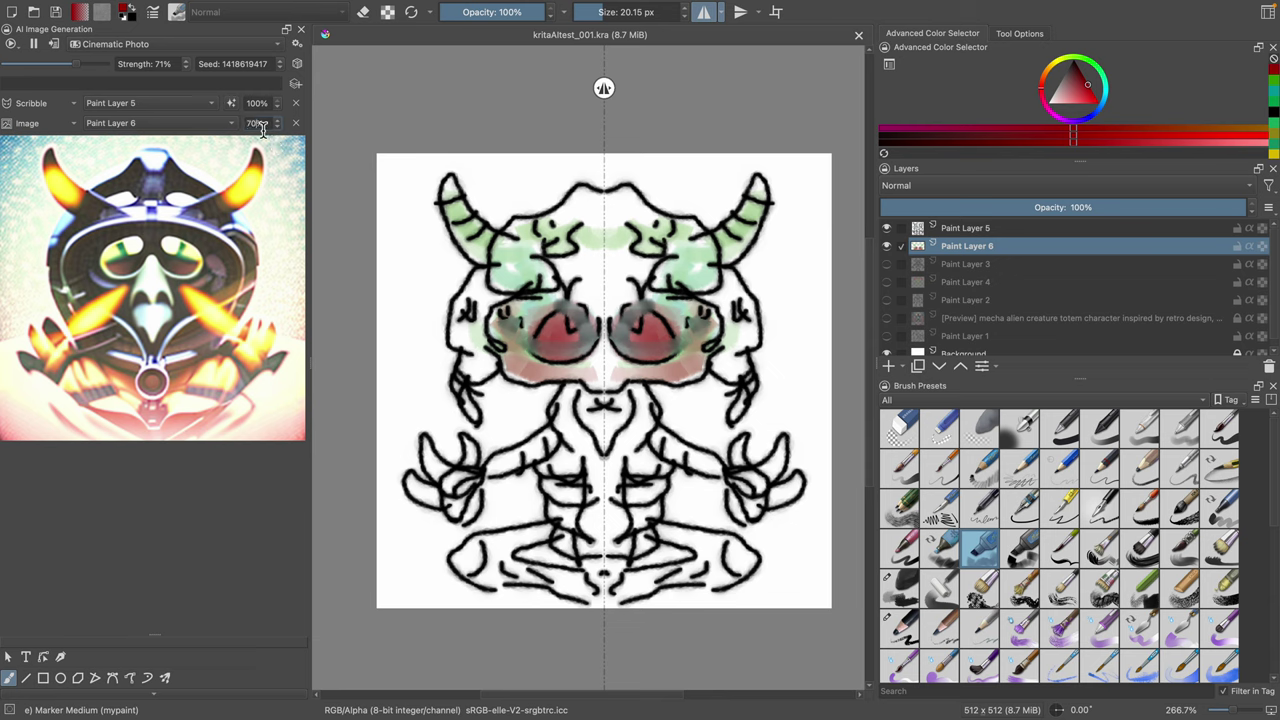
pyautogui.doubleClick(258, 124)
# Step: Tint the ears red and color the torso, arms, hands and legs olive yellow
pyautogui.moveTo(747, 291)
pyautogui.mouseDown()
pyautogui.moveTo(698, 299)
pyautogui.moveTo(739, 309)
pyautogui.moveTo(728, 368)
pyautogui.mouseUp()
pyautogui.click(1065, 61)
pyautogui.moveTo(642, 408)
pyautogui.mouseDown()
pyautogui.moveTo(616, 470)
pyautogui.moveTo(763, 472)
pyautogui.moveTo(758, 502)
pyautogui.moveTo(780, 440)
pyautogui.mouseUp()
pyautogui.moveTo(627, 448)
pyautogui.mouseDown()
pyautogui.moveTo(645, 545)
pyautogui.moveTo(696, 544)
pyautogui.mouseUp()
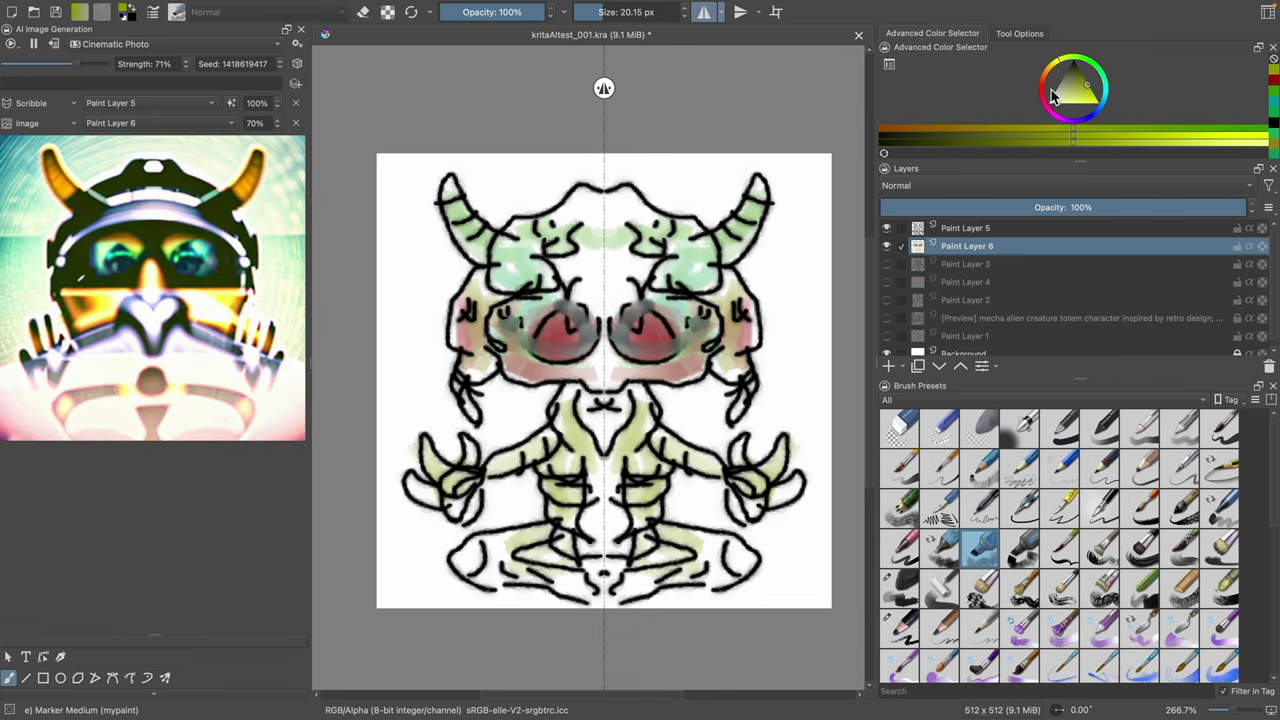
# Step: Add red shading to the belly, chest, shoulders, hands, legs and ears
pyautogui.click(1044, 82)
pyautogui.moveTo(643, 462)
pyautogui.mouseDown()
pyautogui.moveTo(642, 539)
pyautogui.moveTo(692, 536)
pyautogui.moveTo(733, 563)
pyautogui.moveTo(648, 580)
pyautogui.mouseUp()
pyautogui.moveTo(688, 426)
pyautogui.mouseDown()
pyautogui.moveTo(641, 431)
pyautogui.moveTo(640, 392)
pyautogui.mouseUp()
pyautogui.moveTo(698, 440); pyautogui.dragTo(770, 504)
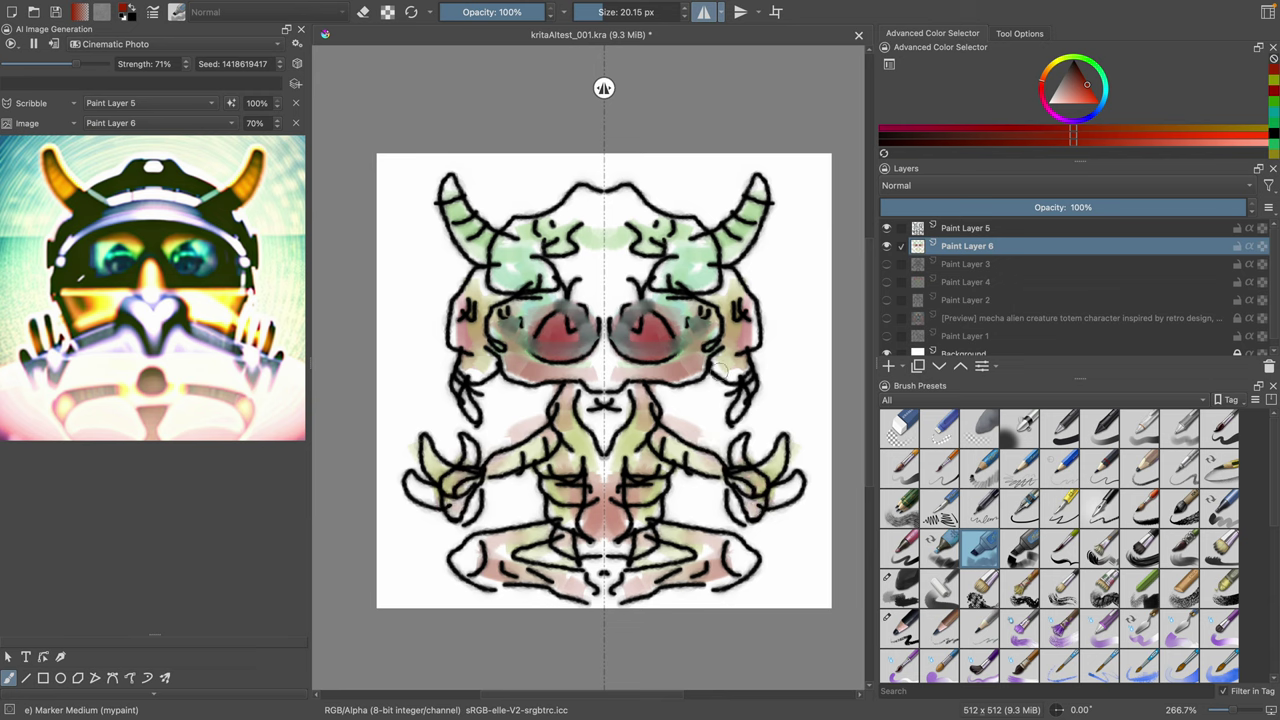
pyautogui.moveTo(725, 350); pyautogui.dragTo(732, 329)
# Step: Paint the forehead and top of the head teal and set the Image control's strength to 40%
pyautogui.click(1104, 88)
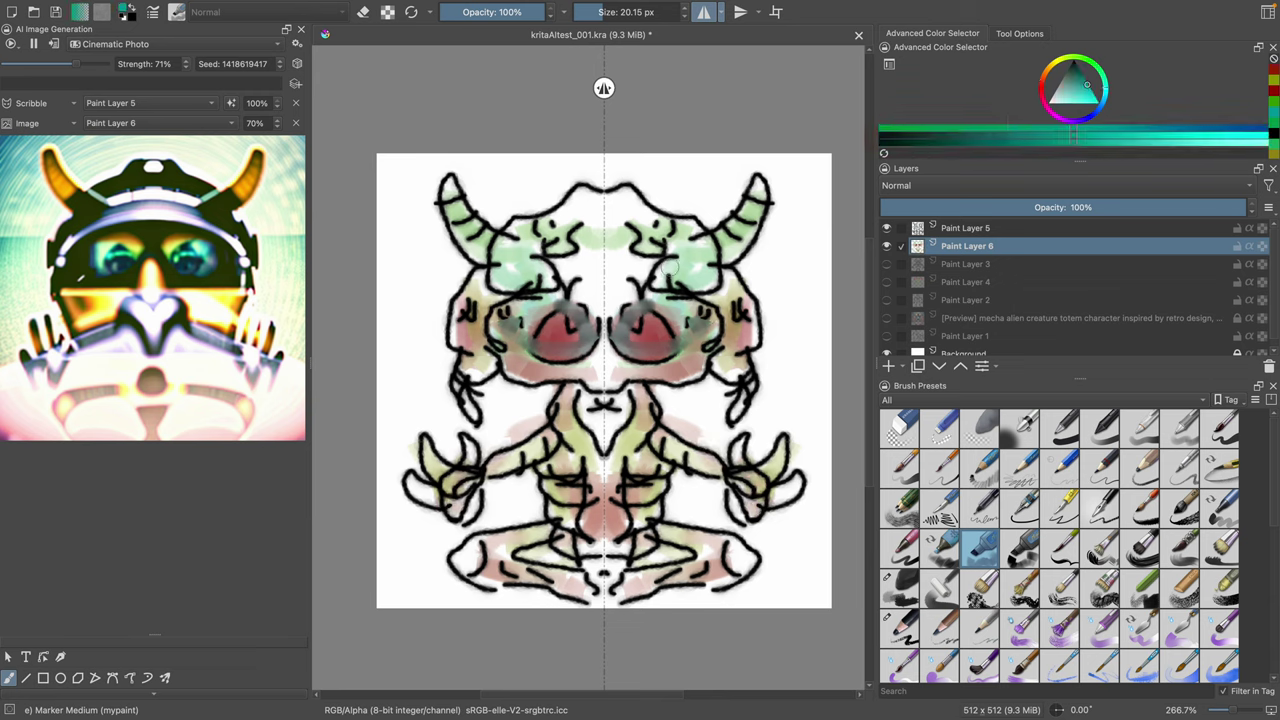
pyautogui.moveTo(665, 268)
pyautogui.mouseDown()
pyautogui.moveTo(607, 301)
pyautogui.moveTo(604, 278)
pyautogui.moveTo(627, 286)
pyautogui.moveTo(600, 362)
pyautogui.mouseUp()
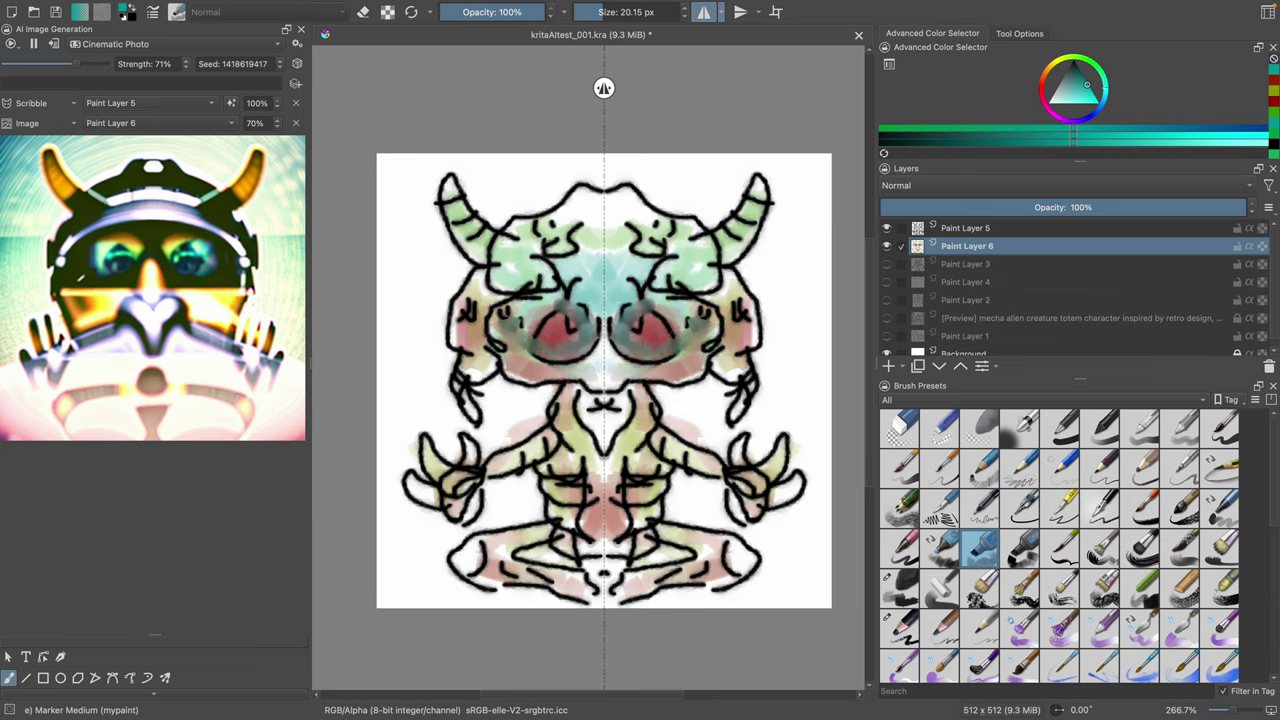
pyautogui.doubleClick(253, 122)
pyautogui.moveTo(650, 242)
pyautogui.mouseDown()
pyautogui.moveTo(625, 230)
pyautogui.moveTo(640, 215)
pyautogui.moveTo(630, 205)
pyautogui.moveTo(662, 242)
pyautogui.mouseUp()
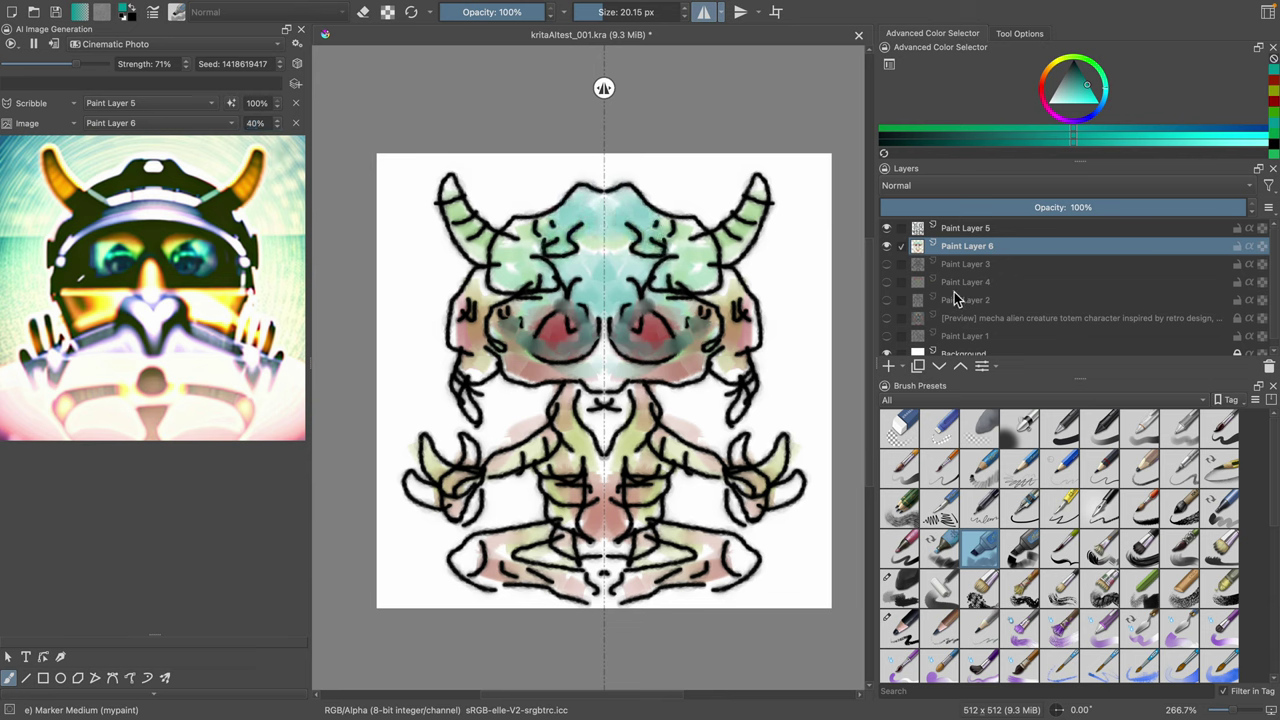
# Step: Tint the forehead, horns, torso and hands muted orange-brown on Paint Layer 6, checking the colors with Paint Layer 5 briefly hidden
pyautogui.click(886, 228)
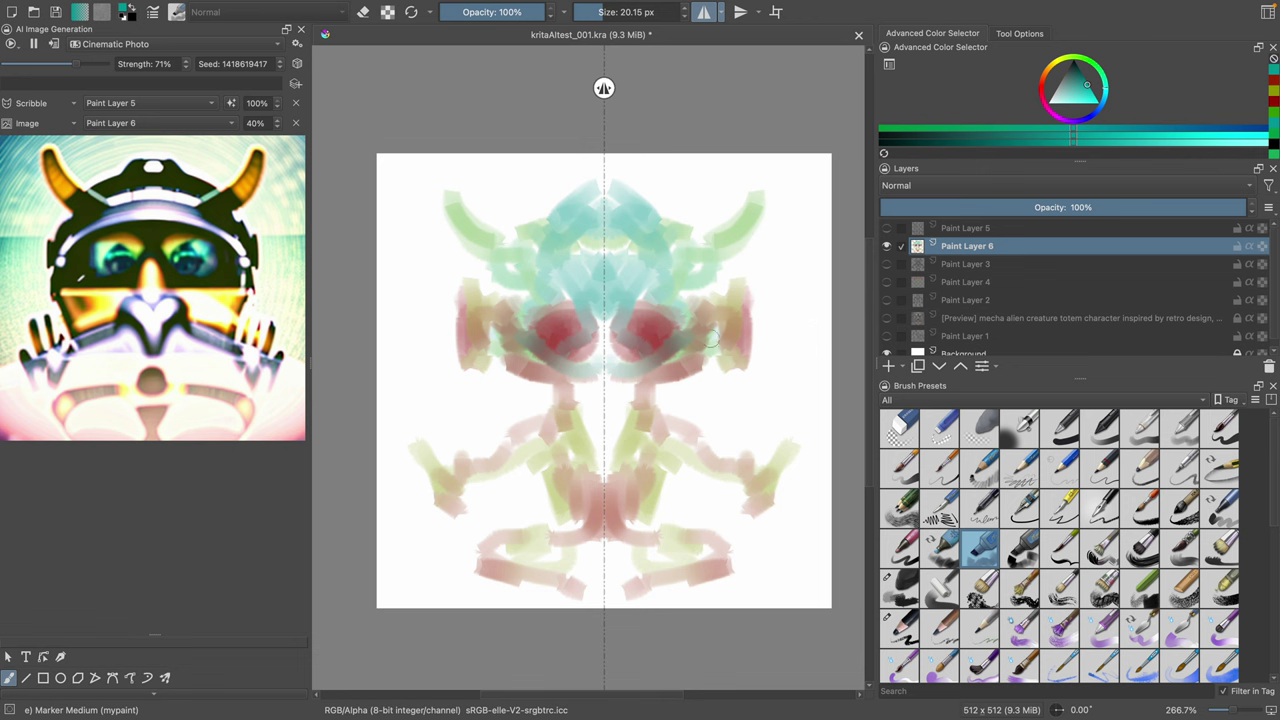
pyautogui.click(886, 228)
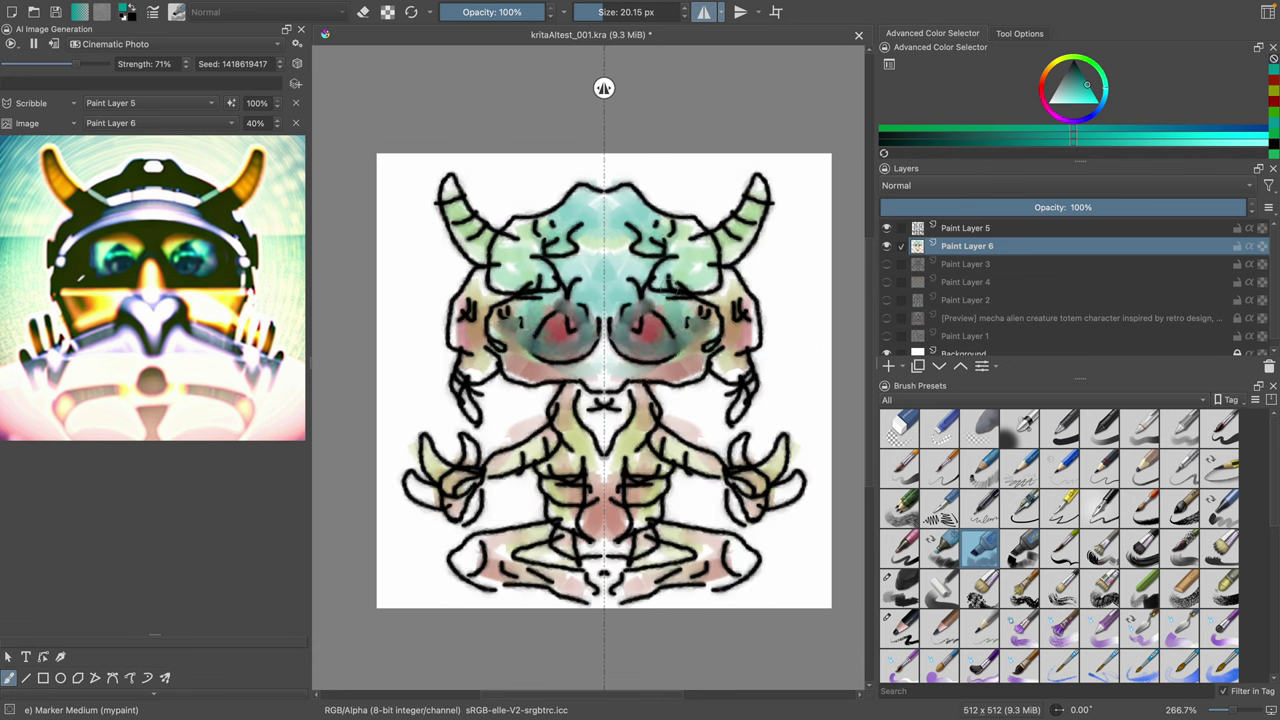
pyautogui.click(1078, 91)
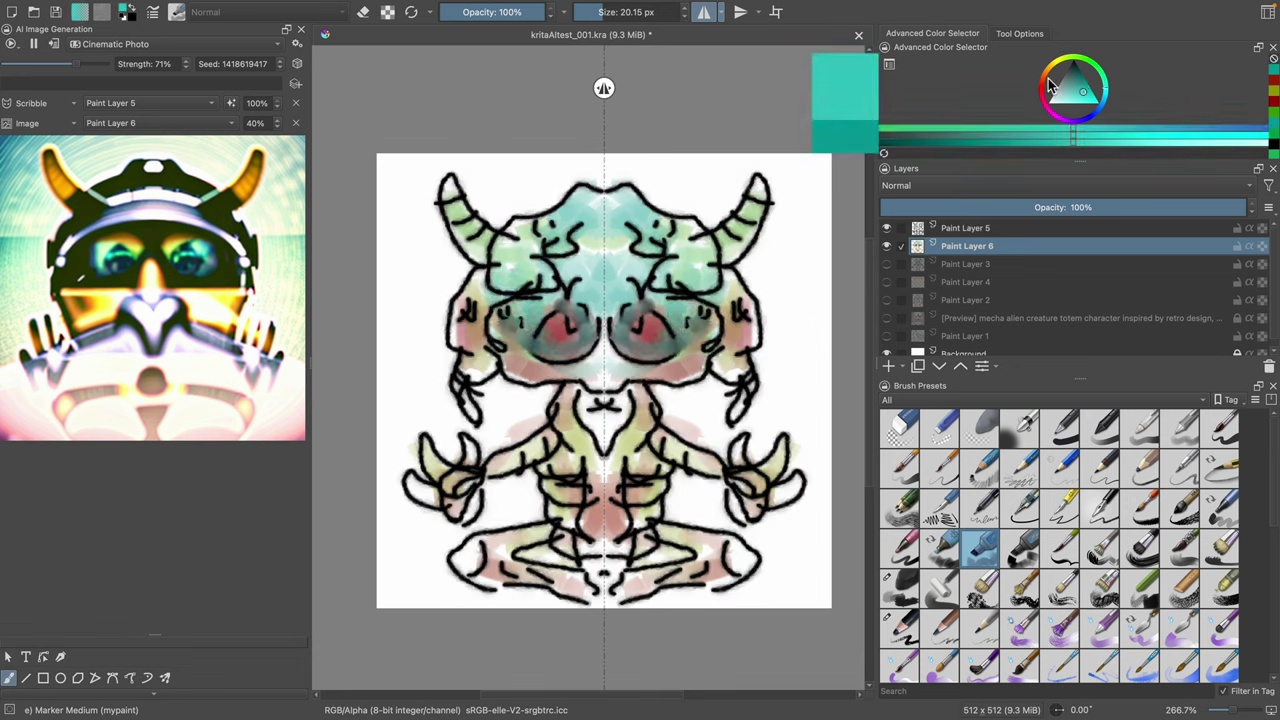
pyautogui.click(1048, 78)
pyautogui.moveTo(628, 243)
pyautogui.mouseDown()
pyautogui.moveTo(625, 262)
pyautogui.moveTo(702, 250)
pyautogui.moveTo(752, 214)
pyautogui.mouseUp()
pyautogui.moveTo(1097, 97); pyautogui.dragTo(1071, 82)
pyautogui.moveTo(692, 253); pyautogui.dragTo(700, 268)
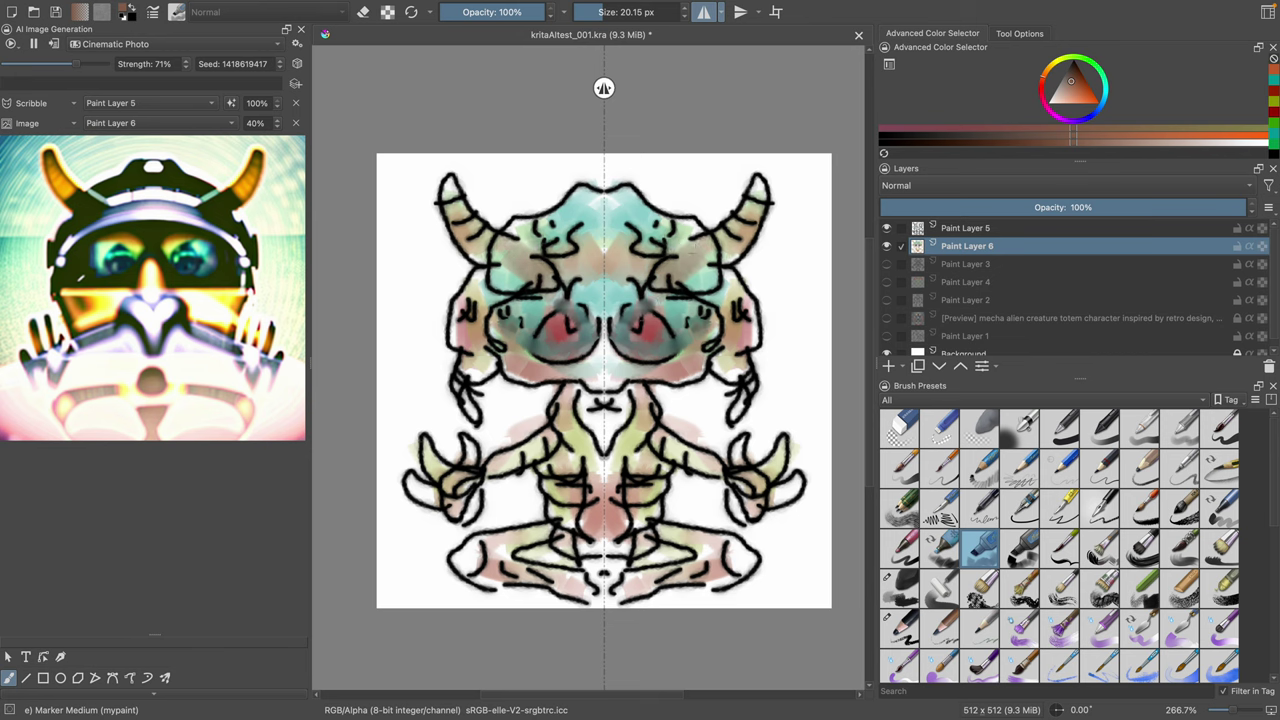
pyautogui.moveTo(634, 303)
pyautogui.mouseDown()
pyautogui.moveTo(639, 280)
pyautogui.moveTo(607, 355)
pyautogui.moveTo(622, 425)
pyautogui.moveTo(635, 410)
pyautogui.moveTo(620, 470)
pyautogui.moveTo(636, 445)
pyautogui.moveTo(645, 500)
pyautogui.moveTo(706, 450)
pyautogui.moveTo(792, 498)
pyautogui.moveTo(786, 488)
pyautogui.mouseUp()
# Step: Tint the lower legs with stronger orange and add green to the thighs and the sides of the chest
pyautogui.click(1080, 92)
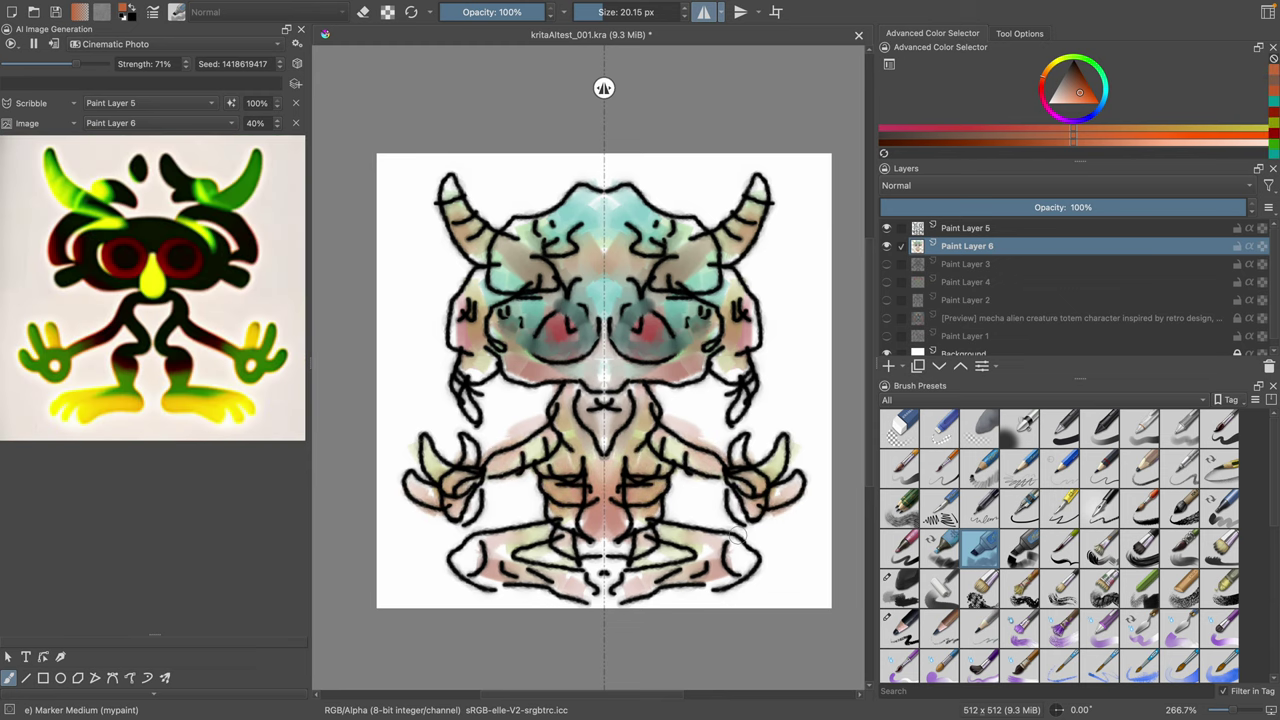
pyautogui.moveTo(738, 534)
pyautogui.mouseDown()
pyautogui.moveTo(733, 566)
pyautogui.moveTo(712, 556)
pyautogui.mouseUp()
pyautogui.moveTo(1085, 68); pyautogui.dragTo(1015, 115)
pyautogui.moveTo(675, 572)
pyautogui.mouseDown()
pyautogui.moveTo(660, 530)
pyautogui.moveTo(639, 524)
pyautogui.moveTo(710, 556)
pyautogui.mouseUp()
pyautogui.moveTo(650, 450); pyautogui.dragTo(636, 481)
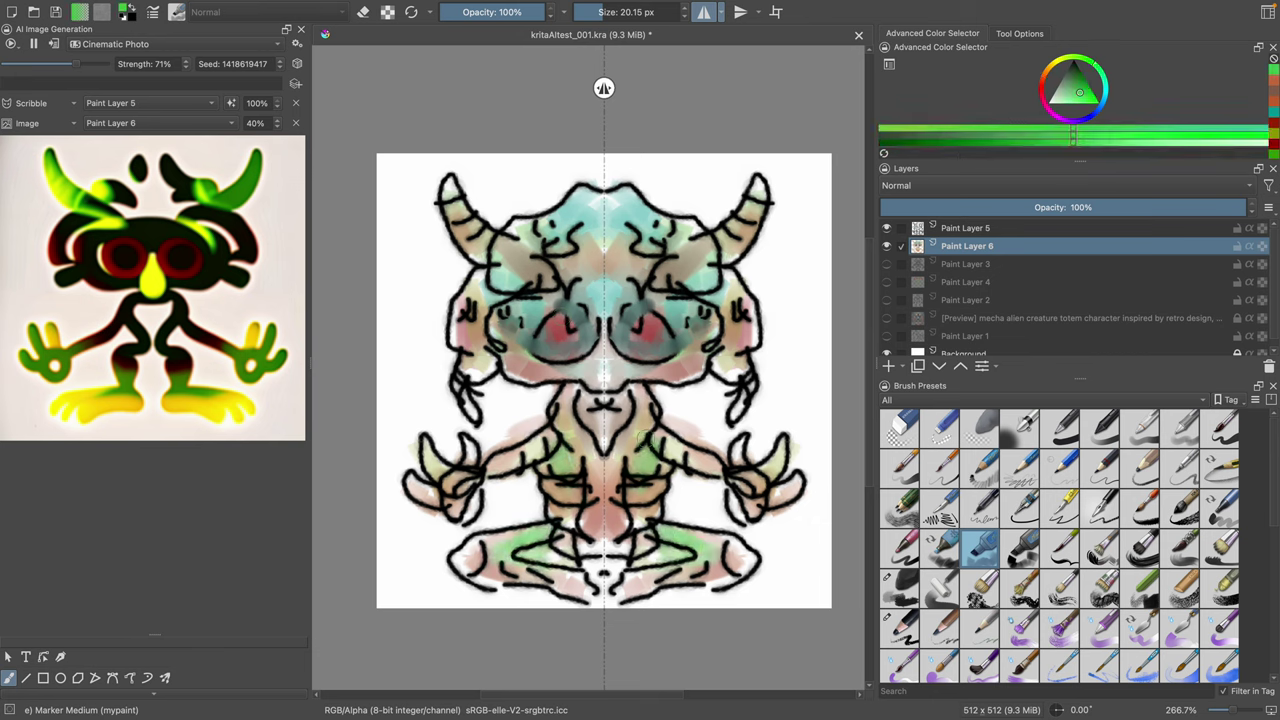
# Step: Paint the nose, cheeks and eye surrounds yellow-green and cover the red eye centers with light gray
pyautogui.moveTo(1066, 63); pyautogui.dragTo(1061, 60)
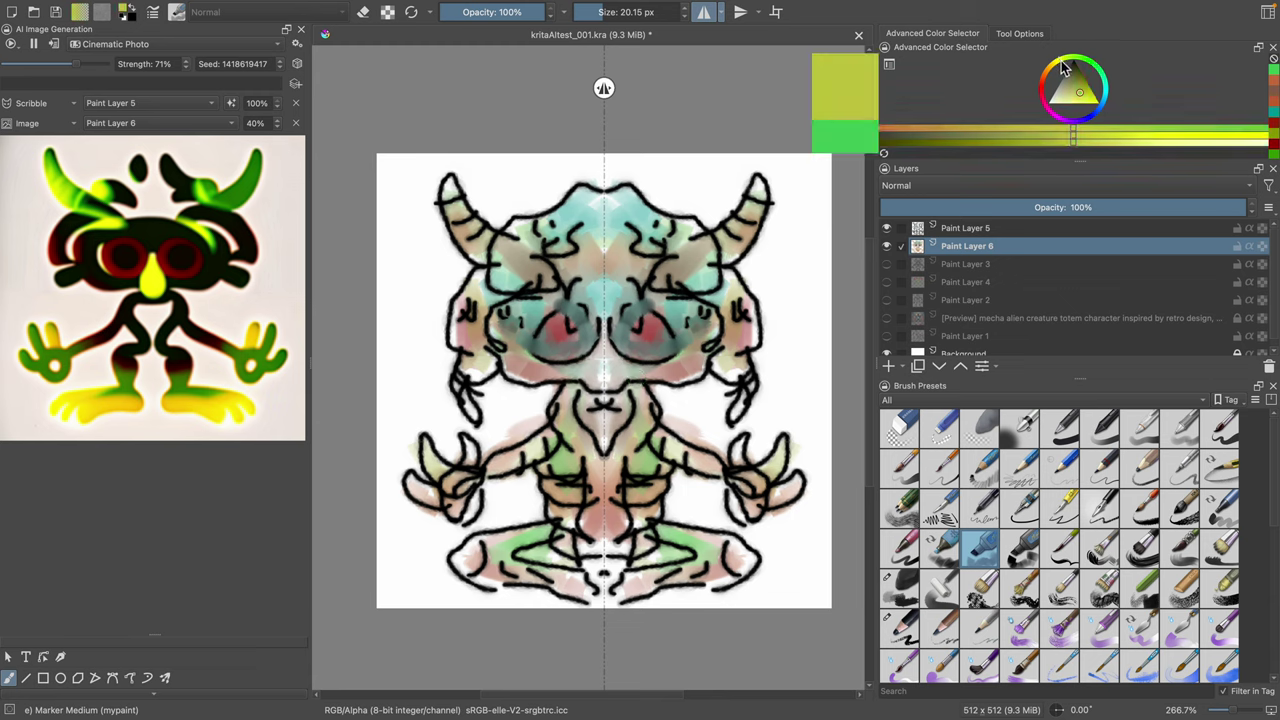
pyautogui.click(1084, 94)
pyautogui.moveTo(606, 345)
pyautogui.mouseDown()
pyautogui.moveTo(605, 288)
pyautogui.moveTo(604, 345)
pyautogui.mouseUp()
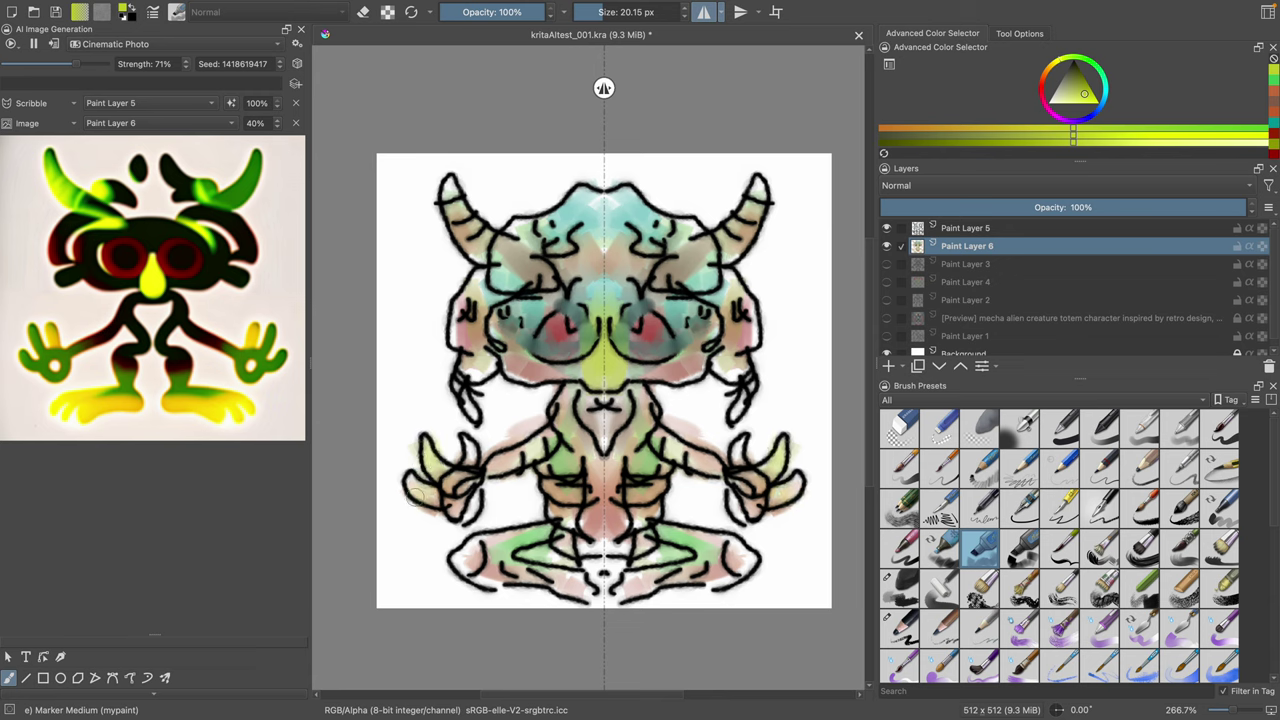
pyautogui.moveTo(510, 365)
pyautogui.mouseDown()
pyautogui.moveTo(508, 338)
pyautogui.moveTo(580, 372)
pyautogui.mouseUp()
pyautogui.moveTo(545, 325)
pyautogui.mouseDown()
pyautogui.moveTo(566, 342)
pyautogui.moveTo(548, 344)
pyautogui.mouseUp()
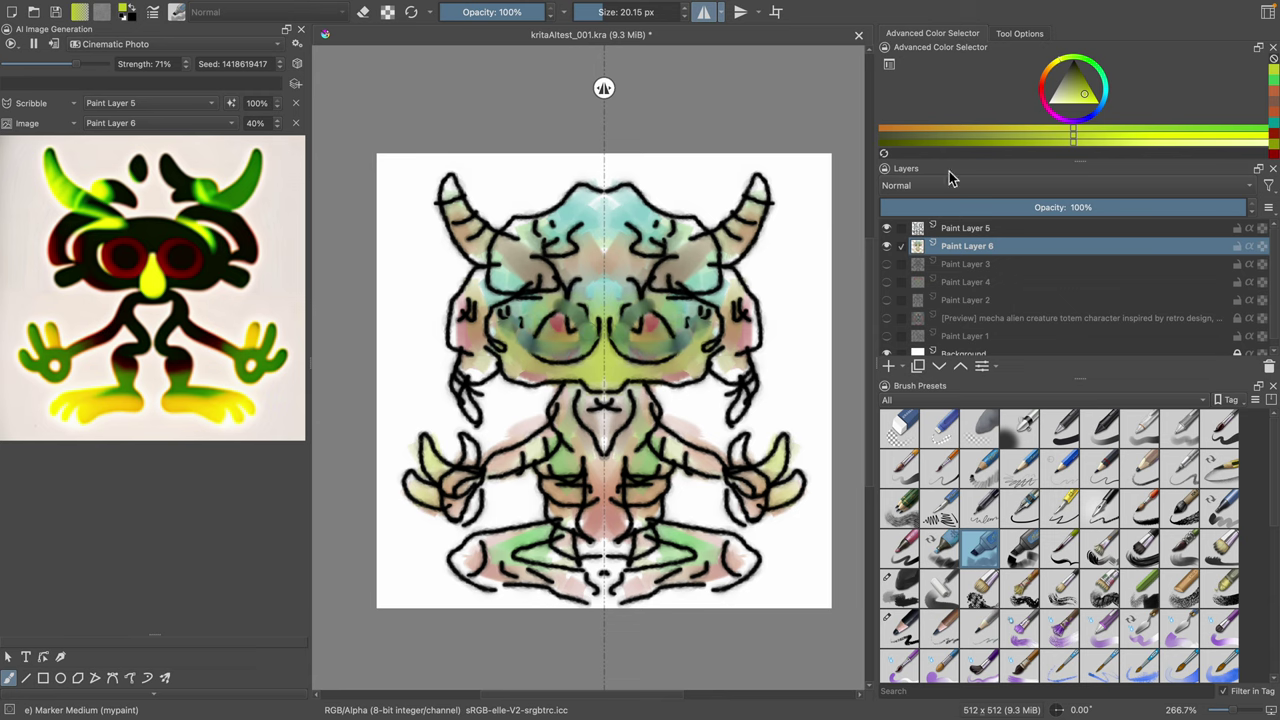
pyautogui.click(1054, 91)
pyautogui.moveTo(655, 318)
pyautogui.mouseDown()
pyautogui.moveTo(624, 338)
pyautogui.moveTo(634, 318)
pyautogui.moveTo(656, 348)
pyautogui.moveTo(645, 313)
pyautogui.mouseUp()
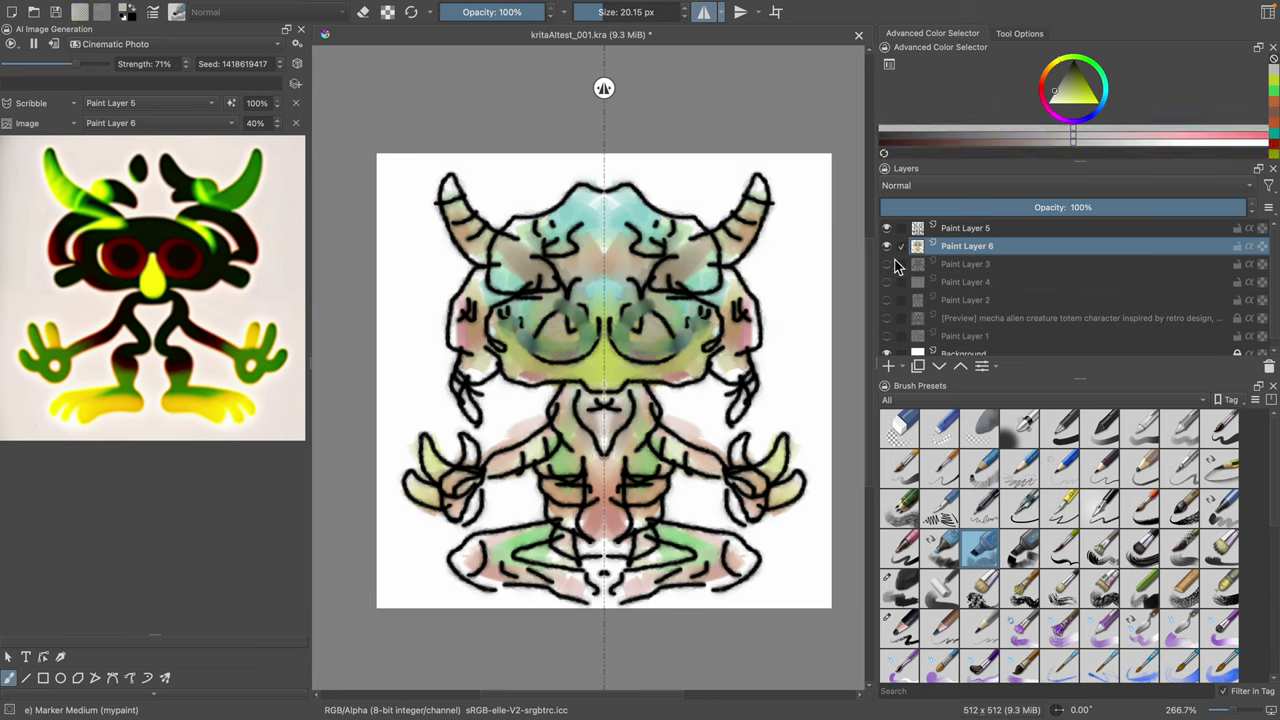
# Step: Select Paint Layer 5, compare it with Paint Layer 6, and erase the teal-gray eye shading and most of the eye outlines
pyautogui.click(963, 228)
pyautogui.click(888, 247)
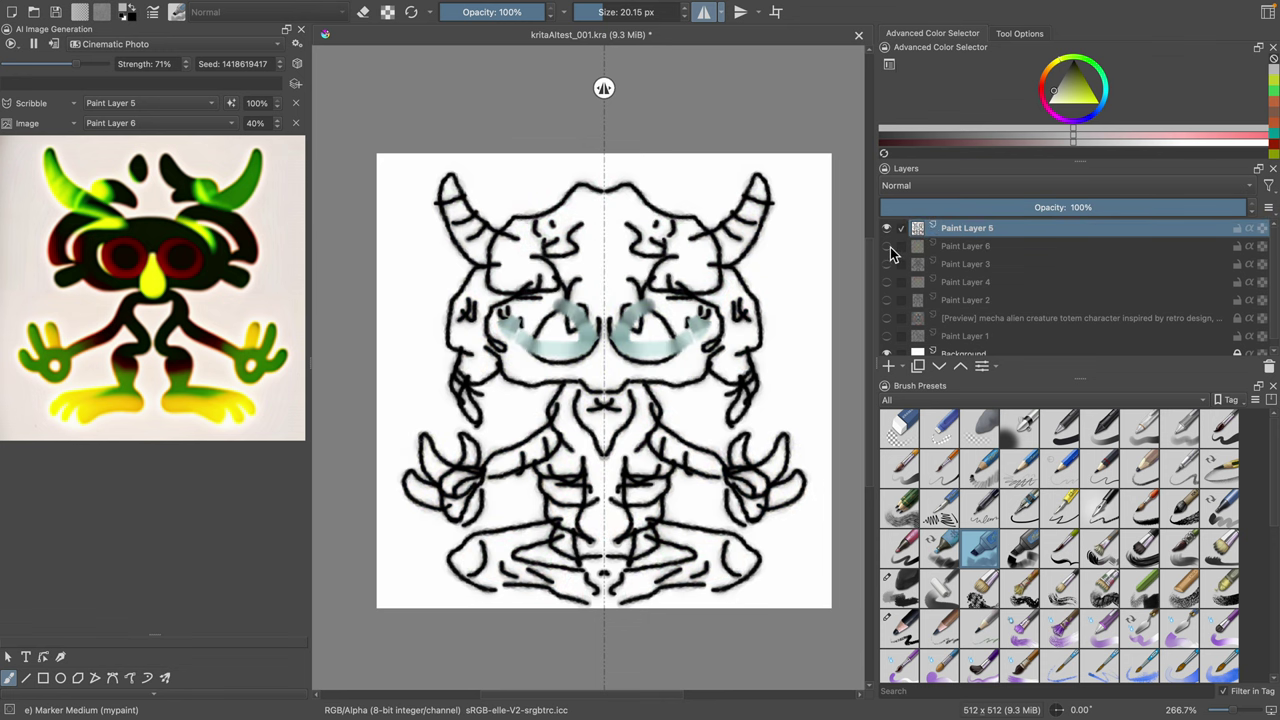
pyautogui.click(886, 246)
pyautogui.click(886, 228)
pyautogui.click(886, 228)
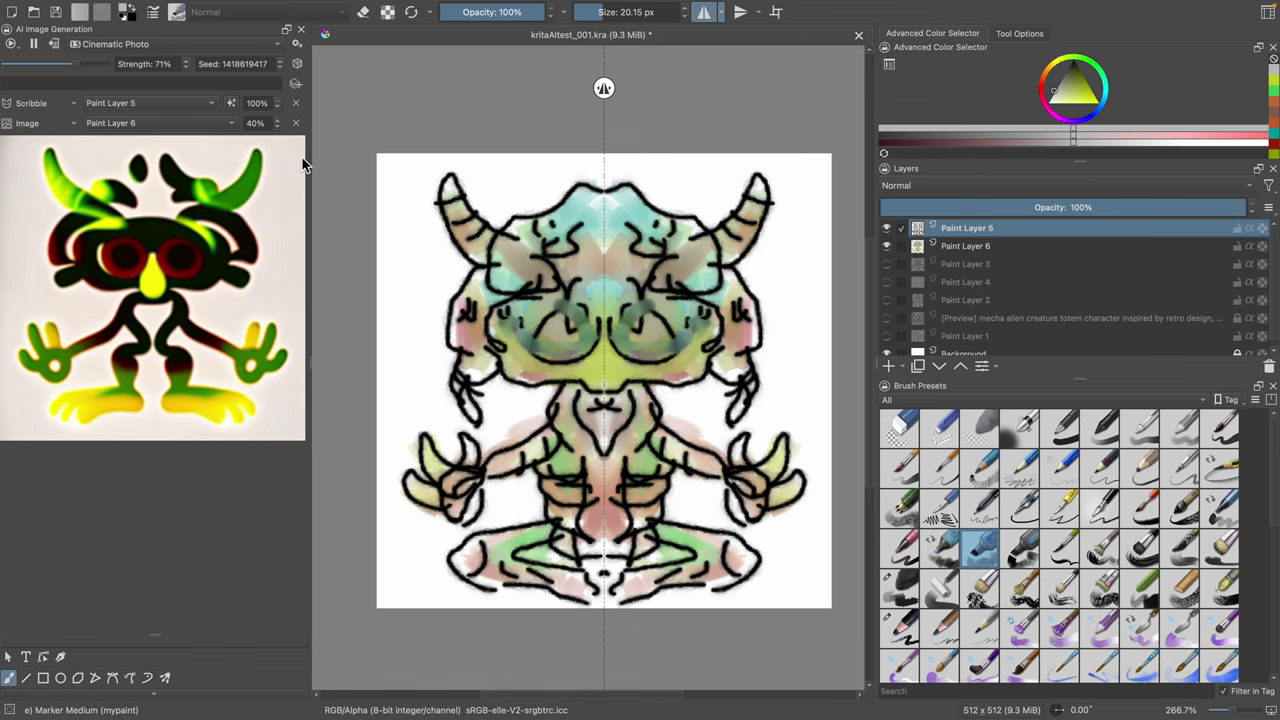
pyautogui.click(365, 15)
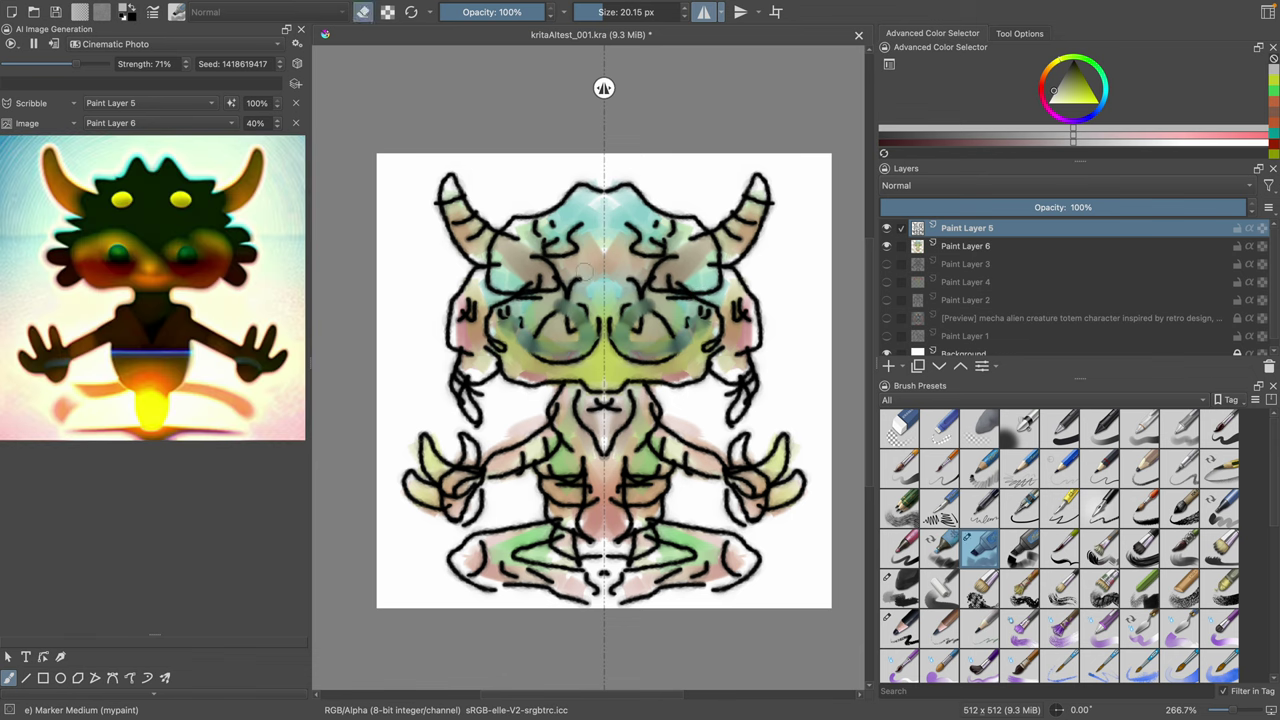
pyautogui.moveTo(632, 316)
pyautogui.mouseDown()
pyautogui.moveTo(620, 330)
pyautogui.moveTo(632, 348)
pyautogui.moveTo(667, 338)
pyautogui.mouseUp()
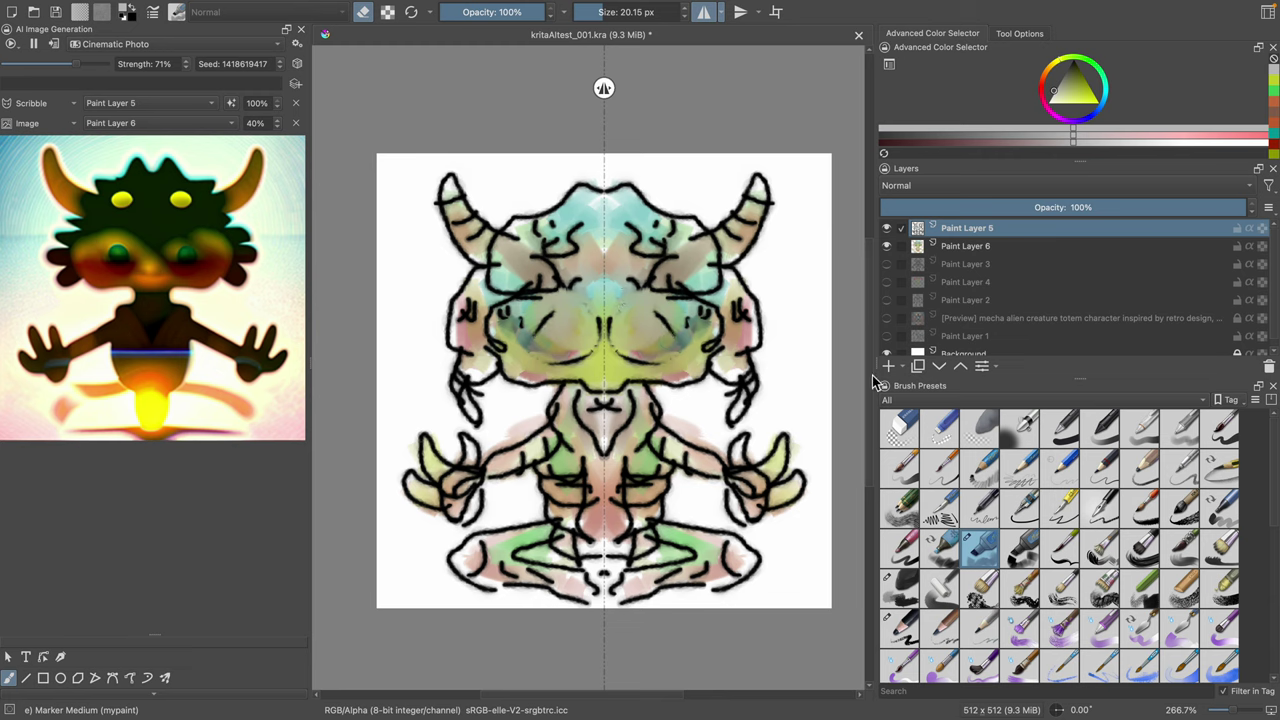
# Step: Redraw bold black outlines above and below both eyes with the Bristles-1 Details brush at 16 px
pyautogui.click(1090, 435)
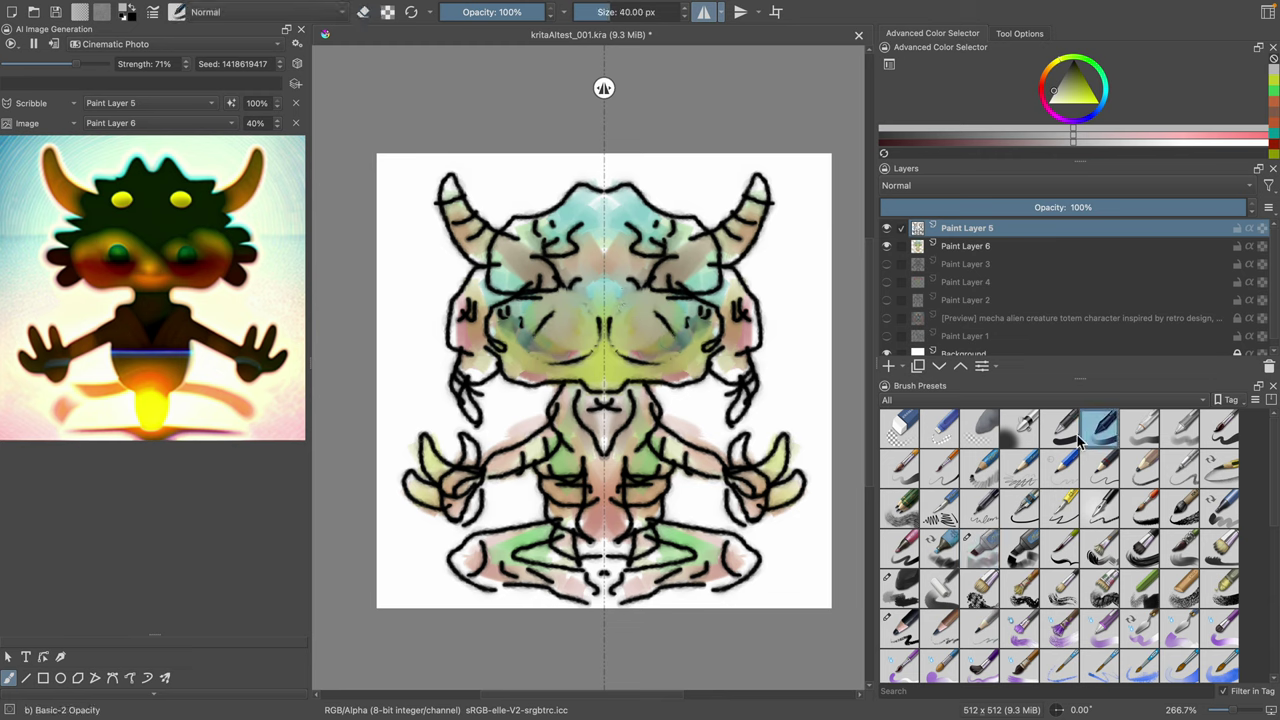
pyautogui.click(980, 470)
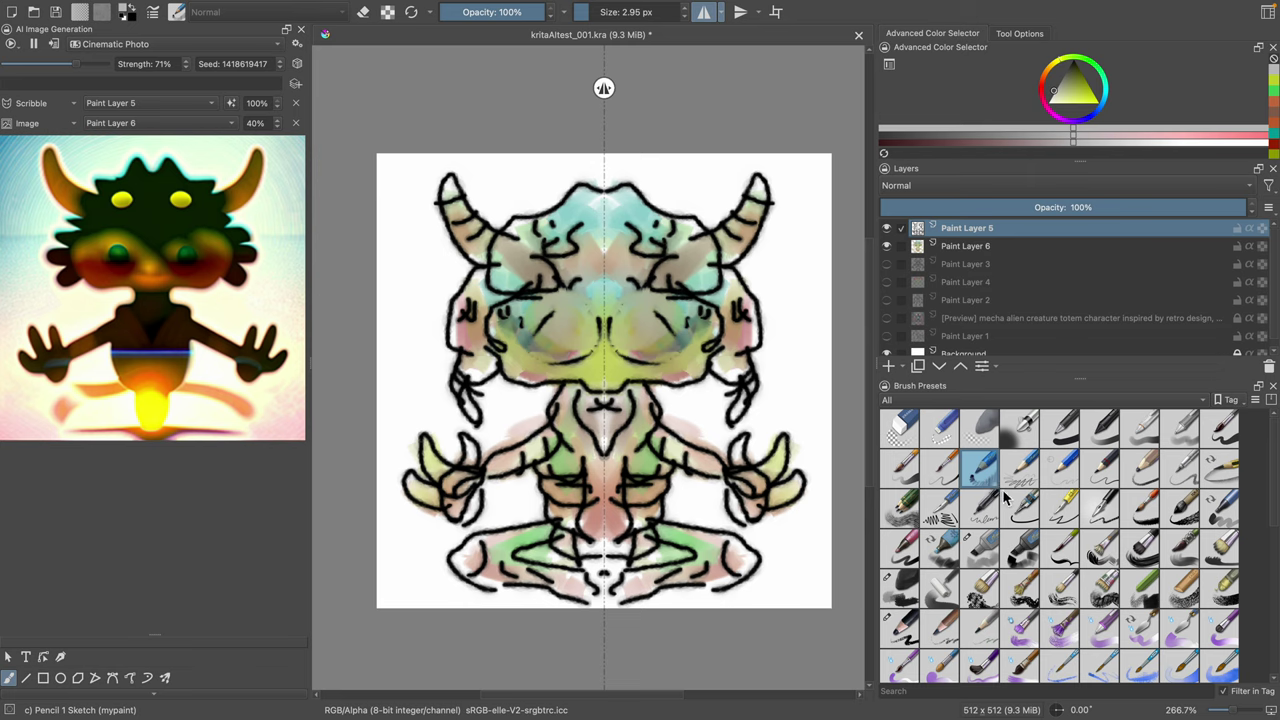
pyautogui.click(1019, 508)
pyautogui.click(1115, 513)
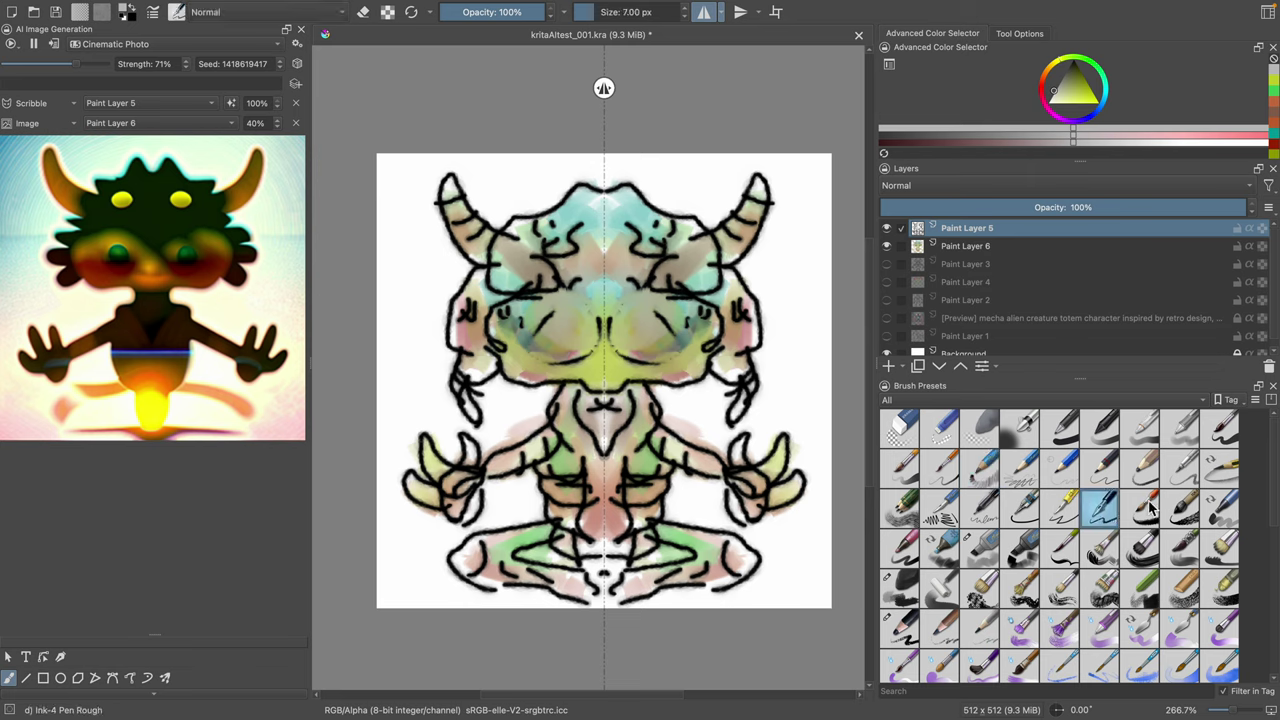
pyautogui.click(1150, 510)
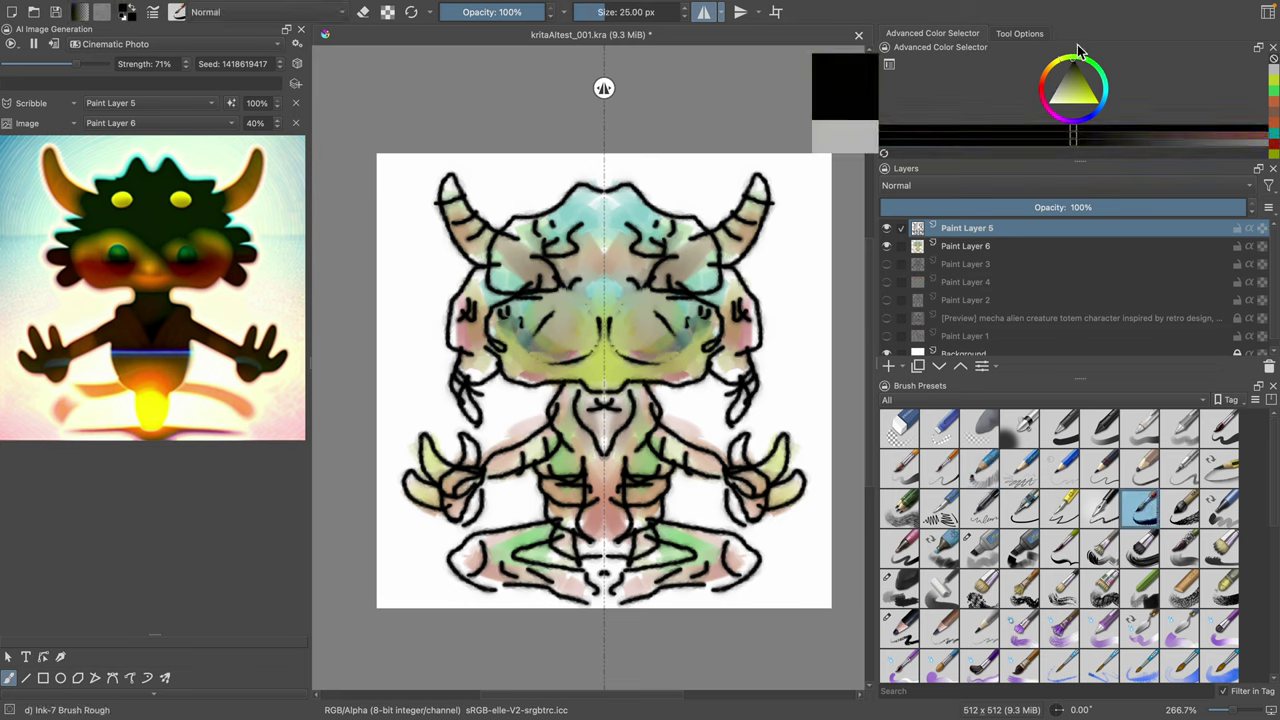
pyautogui.click(1068, 551)
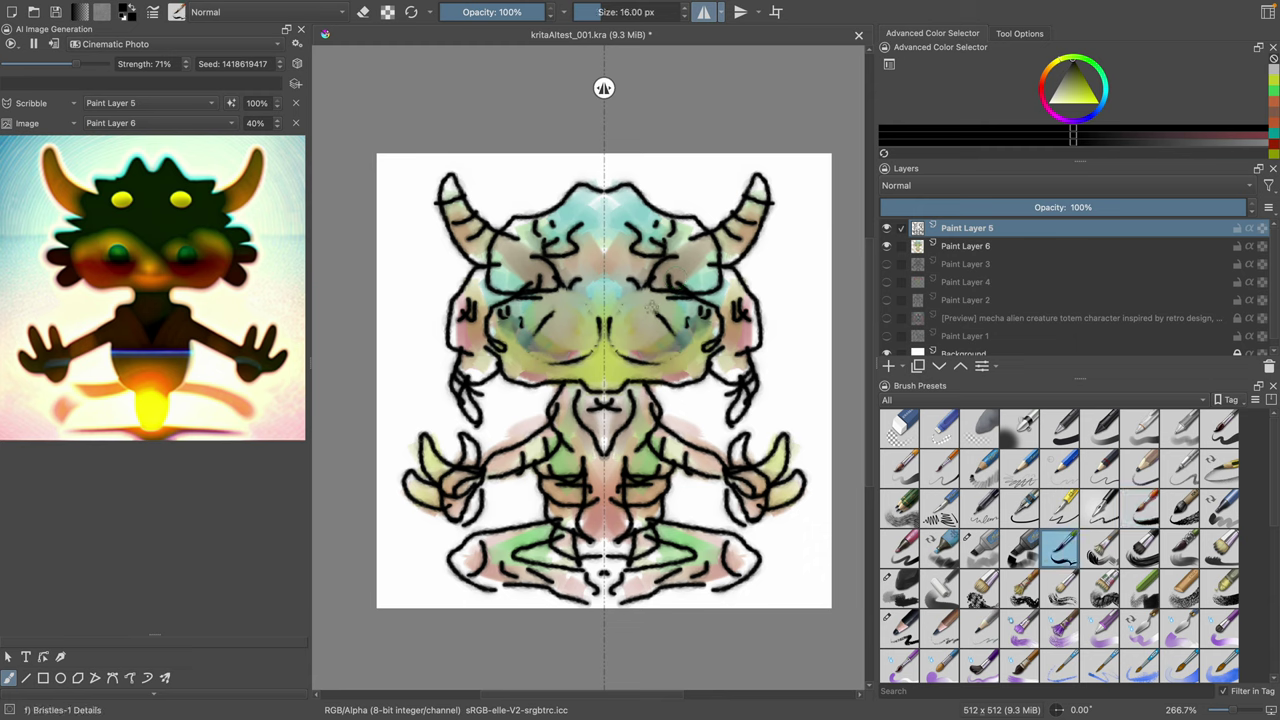
pyautogui.moveTo(652, 308)
pyautogui.mouseDown()
pyautogui.moveTo(622, 306)
pyautogui.moveTo(606, 325)
pyautogui.mouseUp()
pyautogui.moveTo(613, 347)
pyautogui.mouseDown()
pyautogui.moveTo(624, 354)
pyautogui.moveTo(536, 358)
pyautogui.mouseUp()
# Step: Ink a goggle-like frame around the eyes and curls at the collar with the 7 px Ink-4 Pen Rough brush
pyautogui.click(1102, 512)
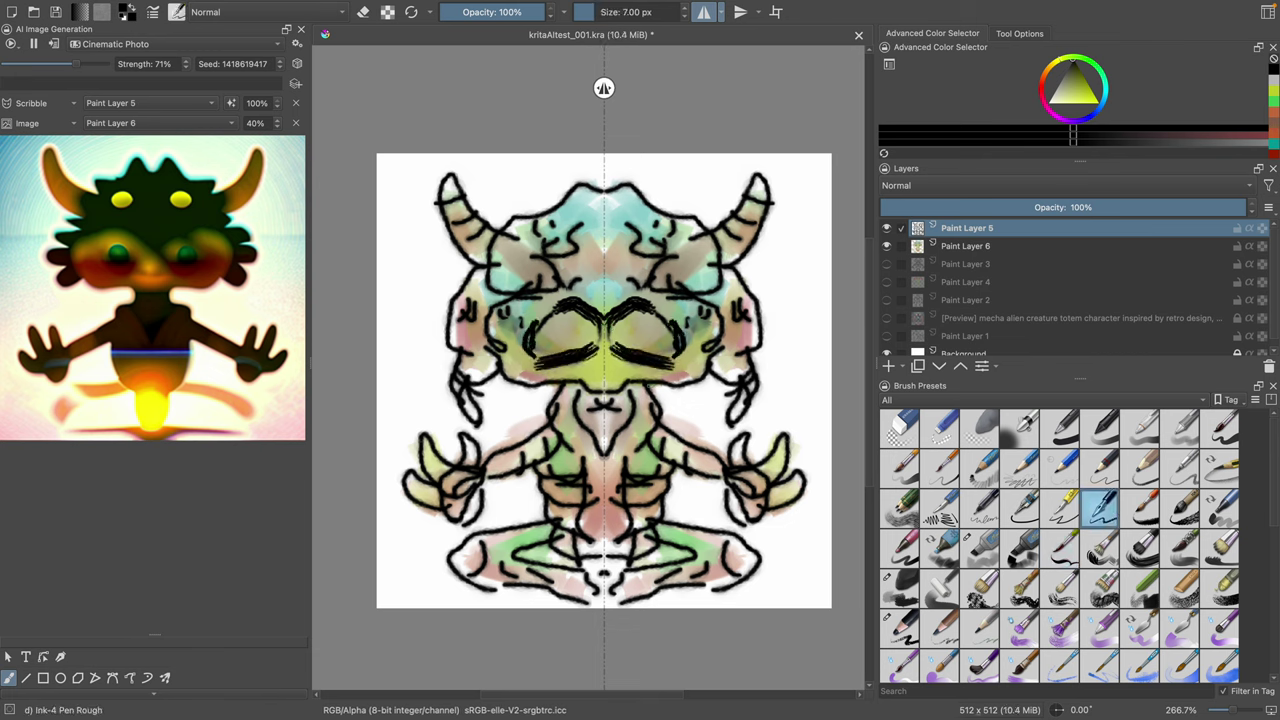
pyautogui.moveTo(649, 387)
pyautogui.mouseDown()
pyautogui.moveTo(656, 424)
pyautogui.moveTo(618, 411)
pyautogui.mouseUp()
pyautogui.moveTo(616, 357)
pyautogui.mouseDown()
pyautogui.moveTo(650, 364)
pyautogui.moveTo(687, 319)
pyautogui.mouseUp()
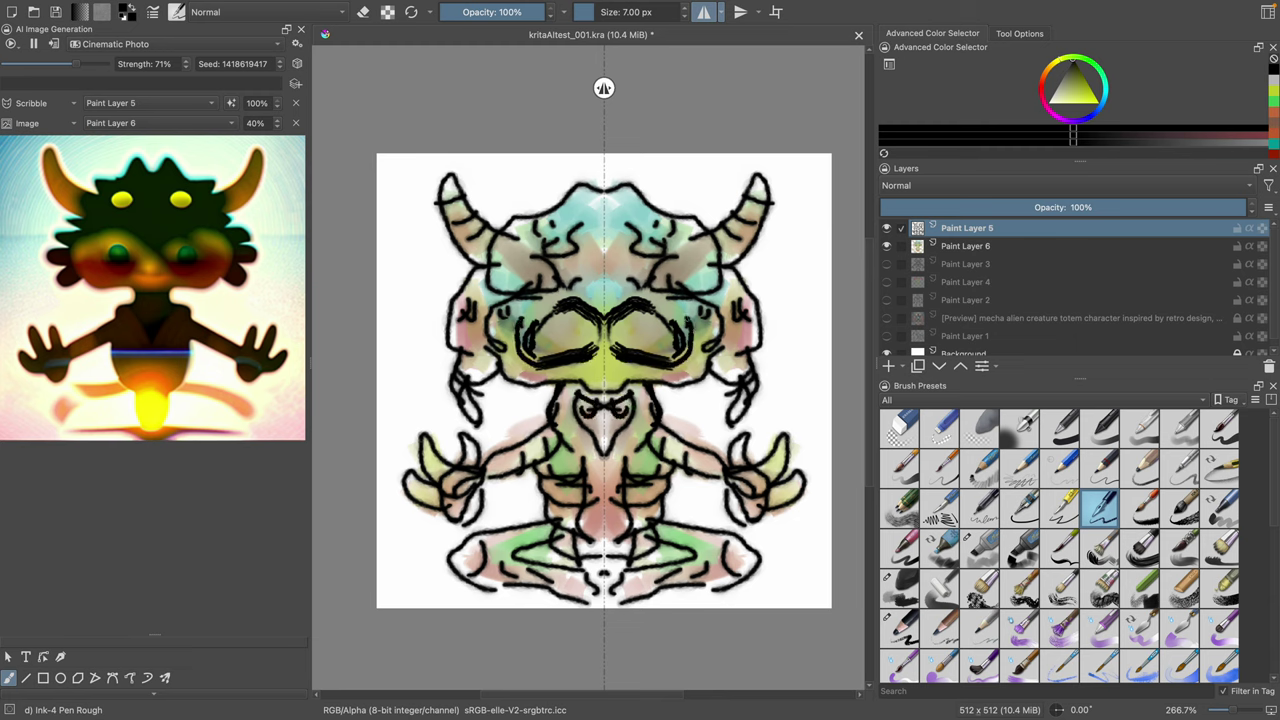
pyautogui.moveTo(522, 314); pyautogui.dragTo(570, 308)
pyautogui.moveTo(584, 358); pyautogui.dragTo(602, 366)
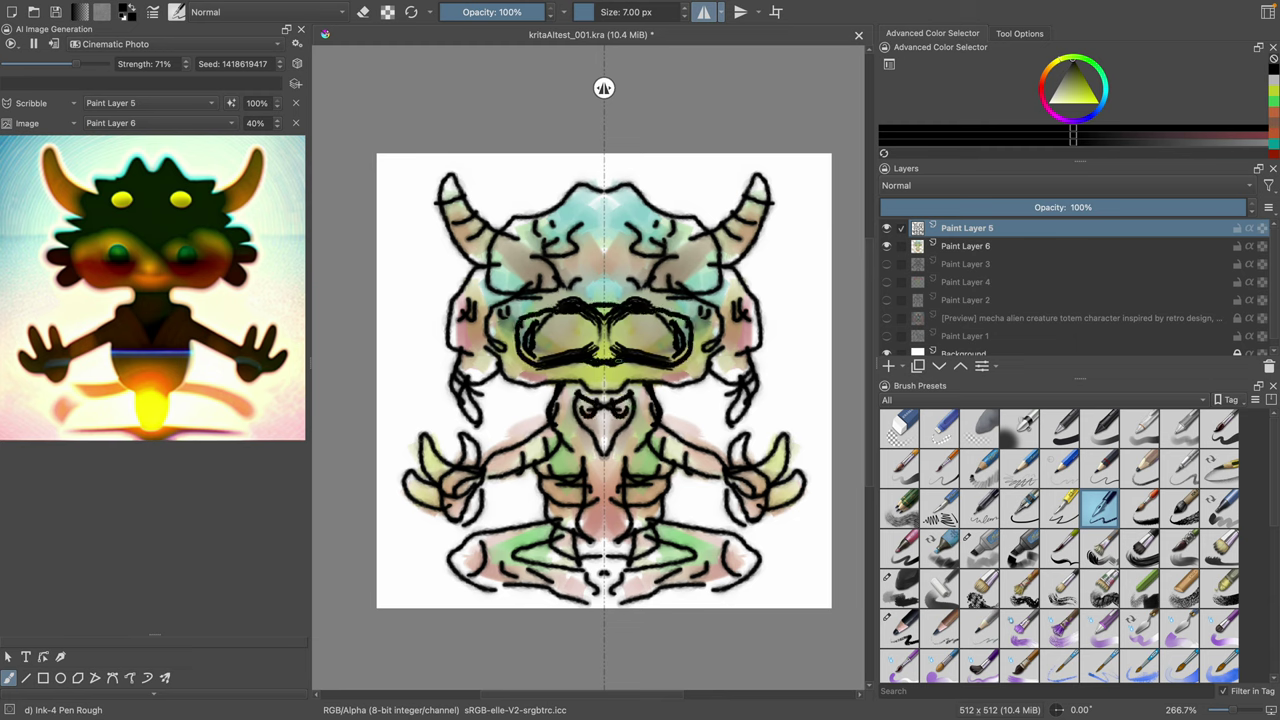
pyautogui.moveTo(524, 295); pyautogui.dragTo(518, 311)
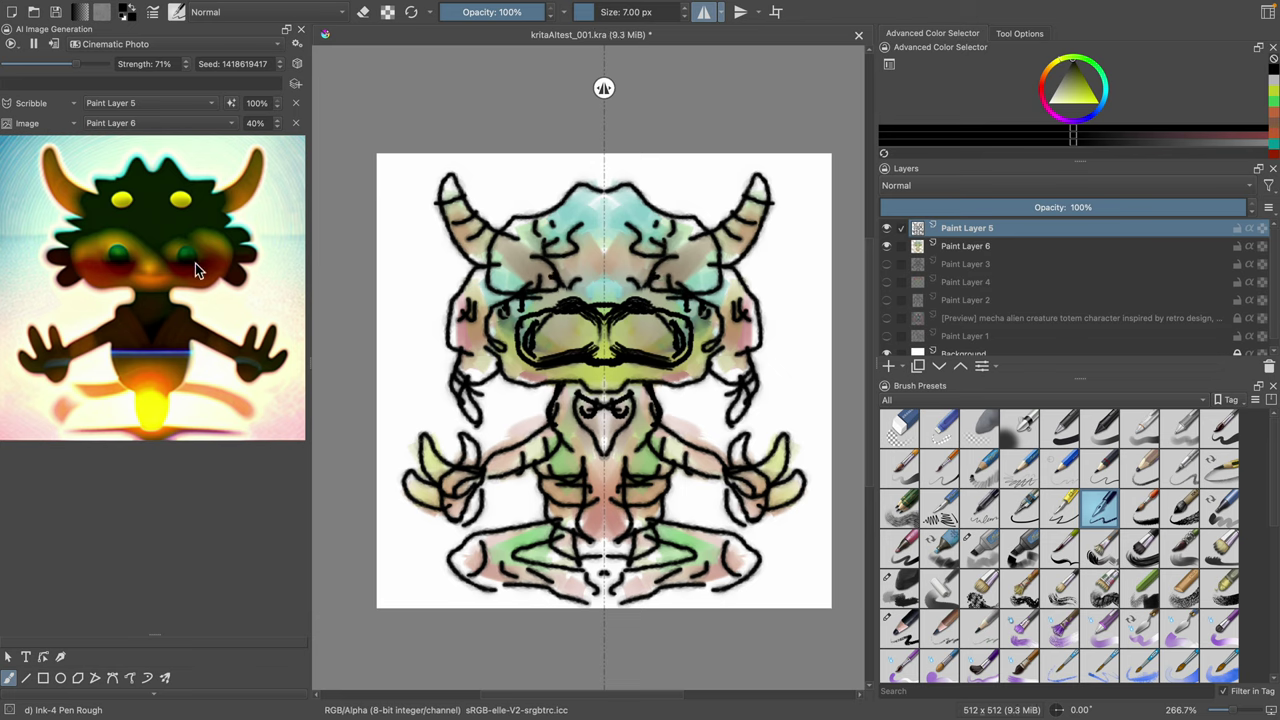
# Step: Ink pointed shapes outside the ears, round pupils, a mouth, and thicker outlines around the face and shoulders
pyautogui.moveTo(754, 295)
pyautogui.mouseDown()
pyautogui.moveTo(799, 303)
pyautogui.moveTo(784, 320)
pyautogui.moveTo(756, 320)
pyautogui.moveTo(789, 328)
pyautogui.moveTo(799, 350)
pyautogui.moveTo(758, 339)
pyautogui.mouseUp()
pyautogui.moveTo(757, 342)
pyautogui.mouseDown()
pyautogui.moveTo(793, 361)
pyautogui.moveTo(756, 369)
pyautogui.mouseUp()
pyautogui.moveTo(555, 322)
pyautogui.mouseDown()
pyautogui.moveTo(580, 334)
pyautogui.moveTo(558, 318)
pyautogui.mouseUp()
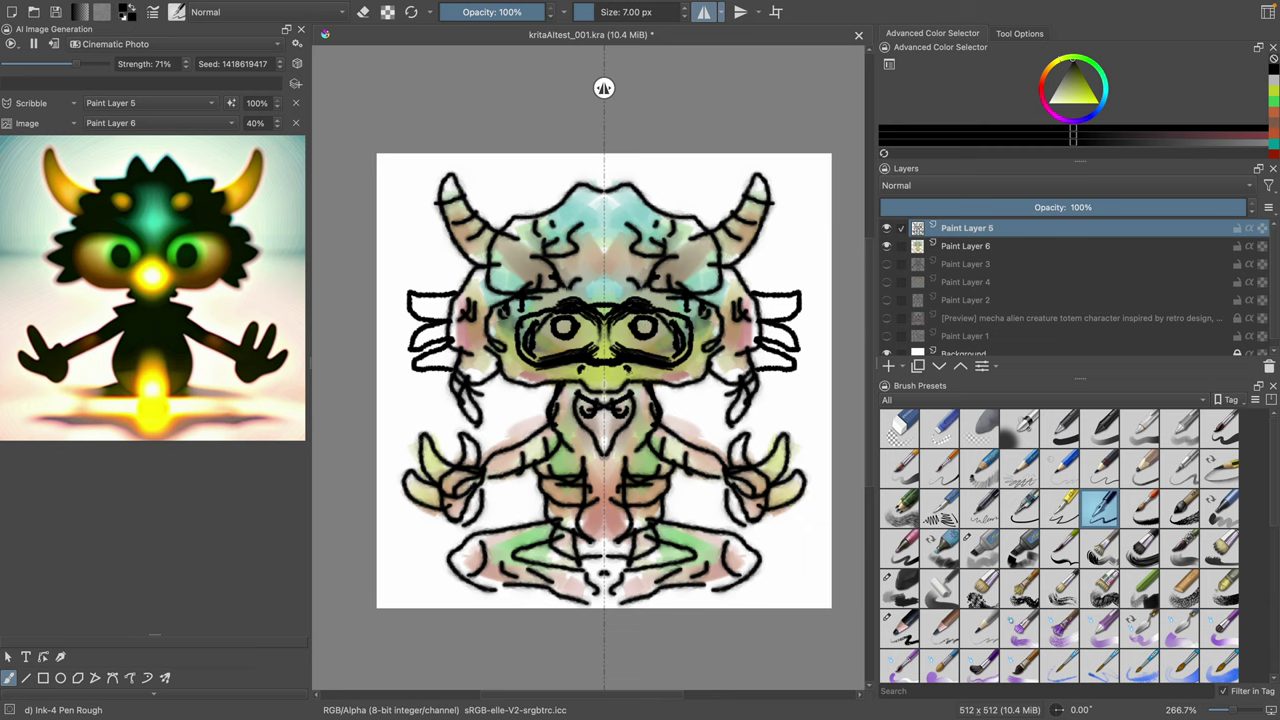
pyautogui.moveTo(630, 368)
pyautogui.mouseDown()
pyautogui.moveTo(628, 386)
pyautogui.moveTo(692, 374)
pyautogui.moveTo(714, 354)
pyautogui.moveTo(706, 315)
pyautogui.moveTo(615, 282)
pyautogui.mouseUp()
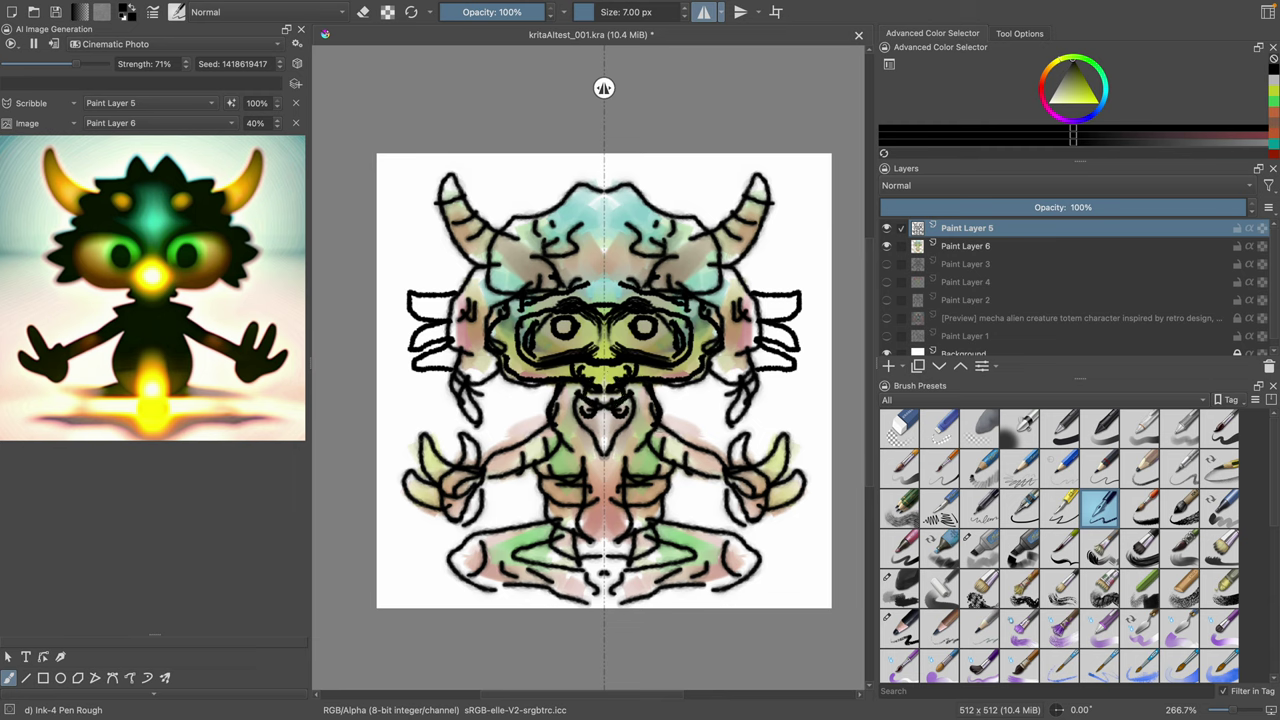
pyautogui.moveTo(668, 428); pyautogui.dragTo(640, 454)
# Step: Remove the Image control that uses Paint Layer 6 and ink extra marks near the horn bases and ears
pyautogui.click(295, 123)
pyautogui.hotkey('ctrl', 's')
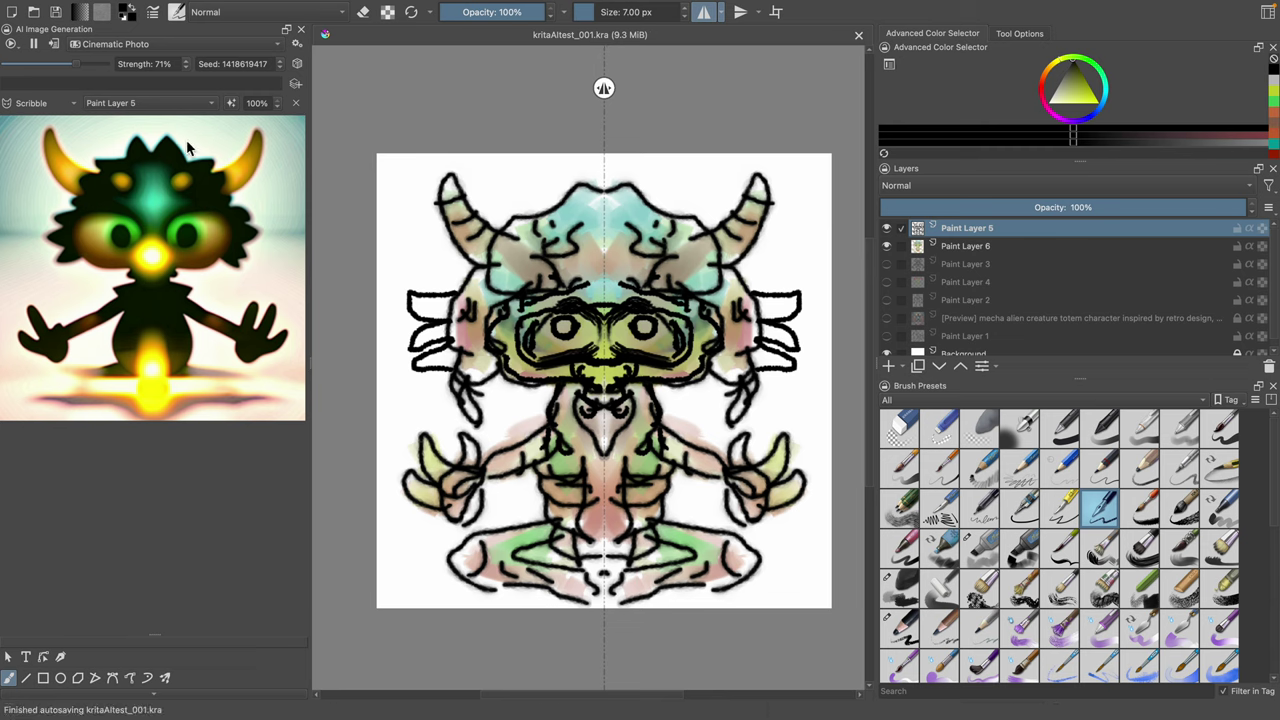
pyautogui.moveTo(685, 236)
pyautogui.mouseDown()
pyautogui.moveTo(730, 318)
pyautogui.moveTo(768, 314)
pyautogui.mouseUp()
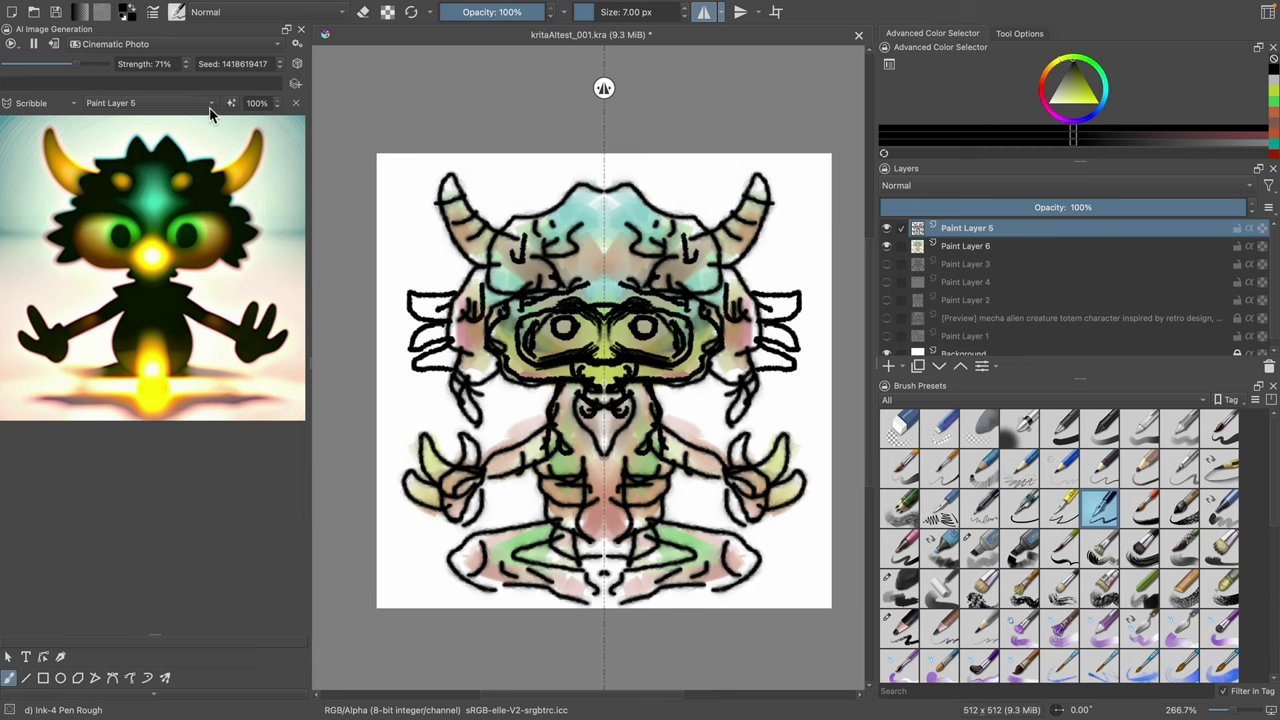
pyautogui.click(168, 53)
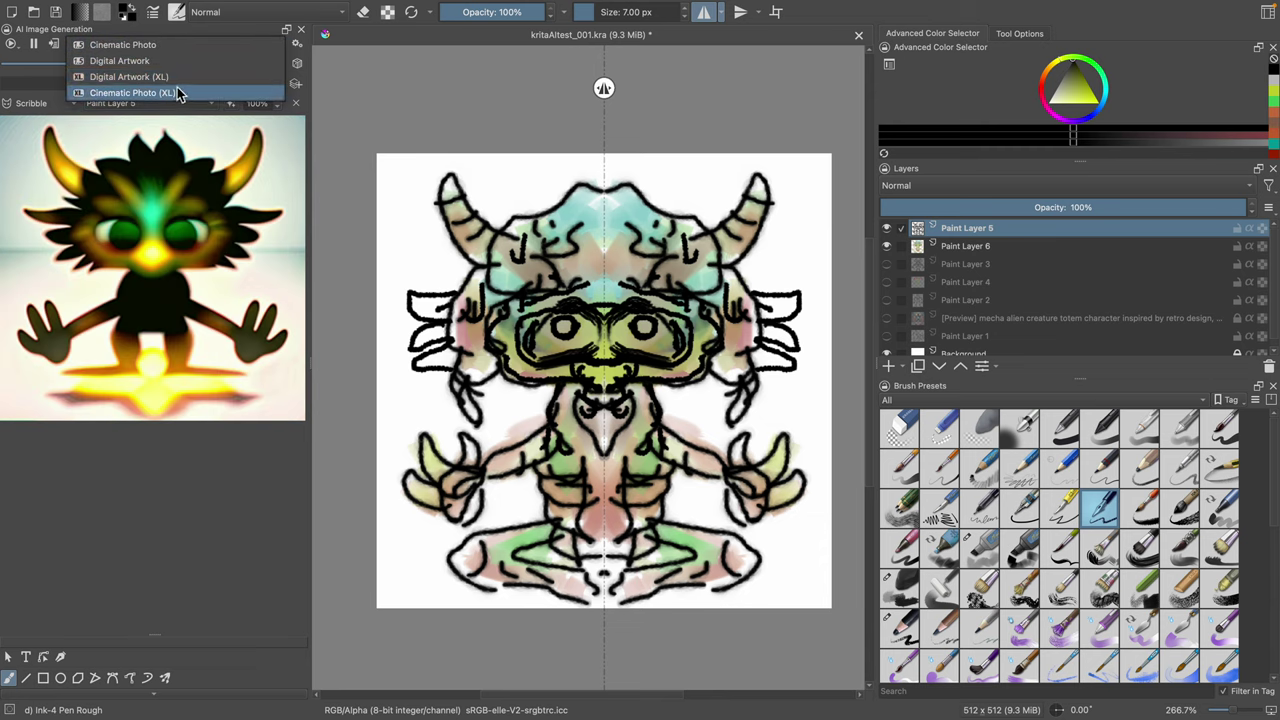
pyautogui.click(40, 104)
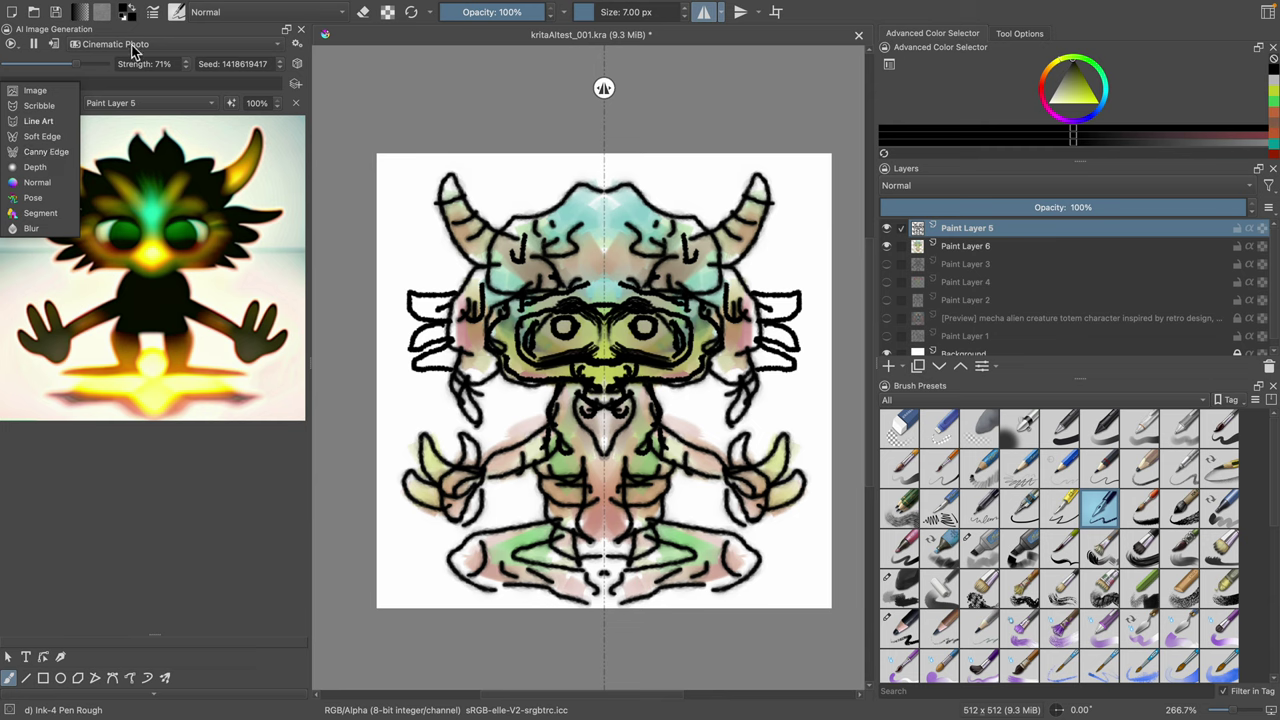
pyautogui.click(630, 287)
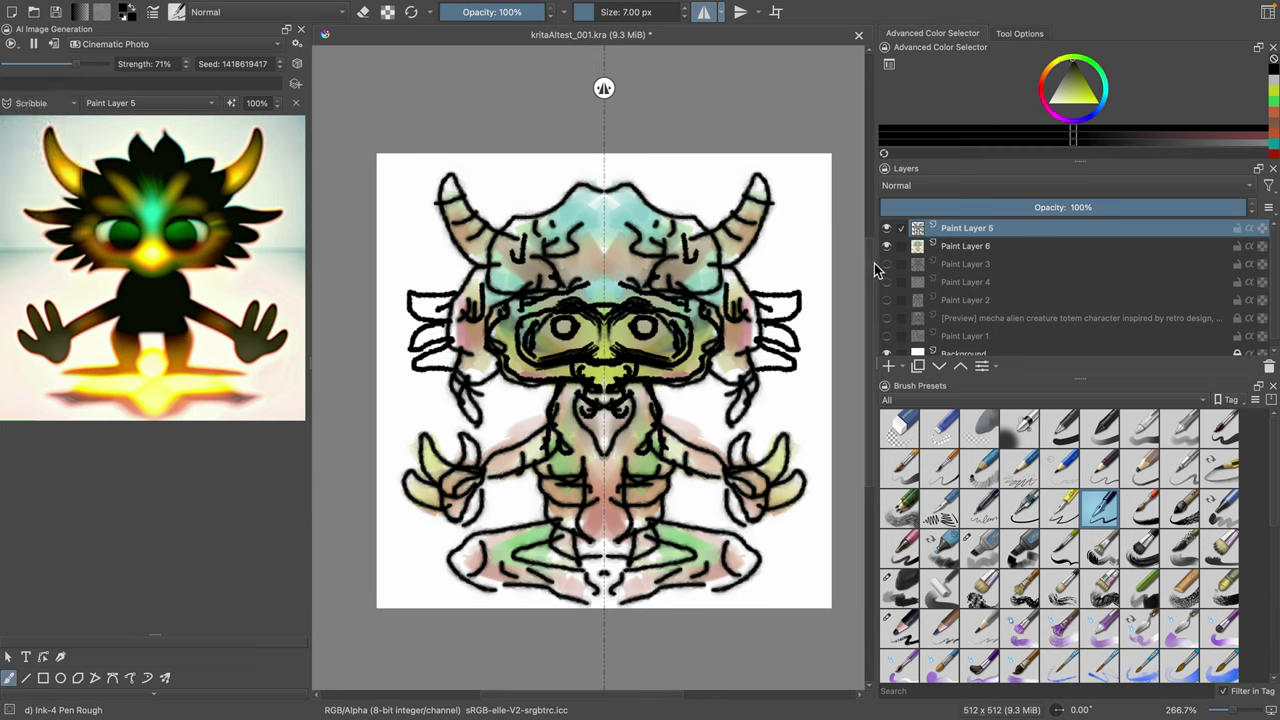
# Step: Hide Paint Layer 6 and turn off horizontal mirror painting
pyautogui.click(887, 247)
pyautogui.click(887, 247)
pyautogui.click(887, 247)
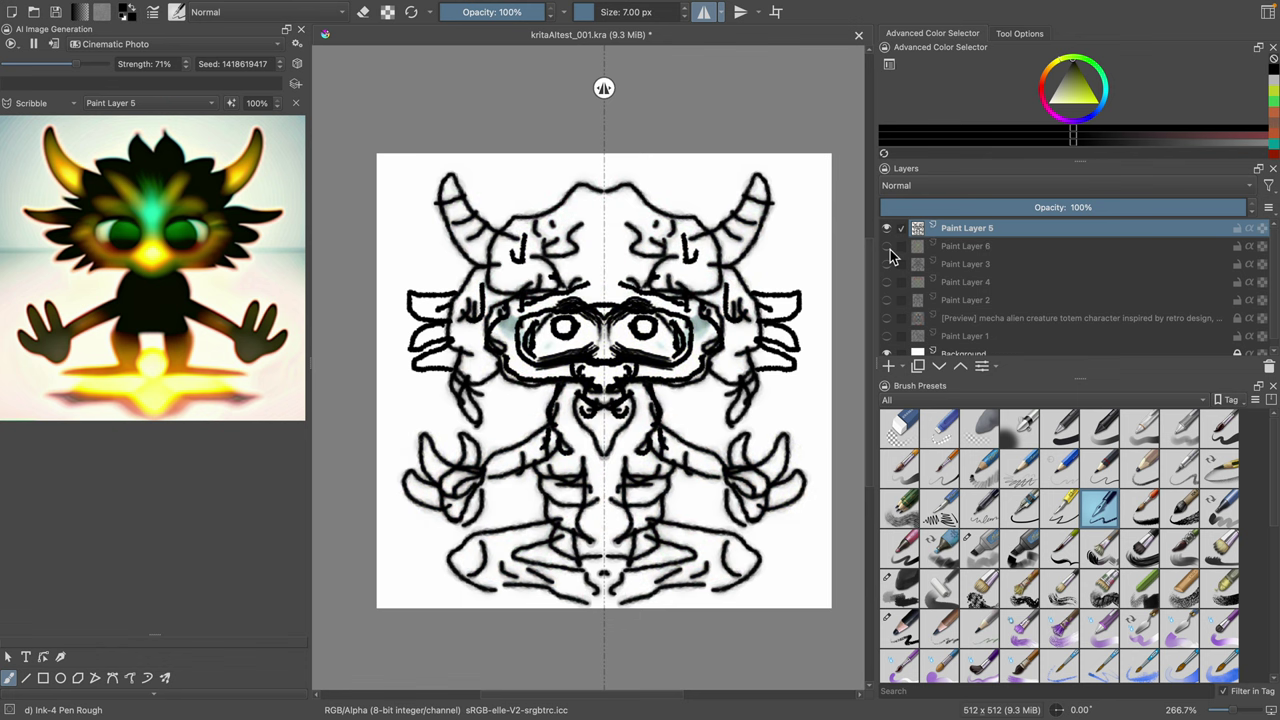
pyautogui.click(887, 247)
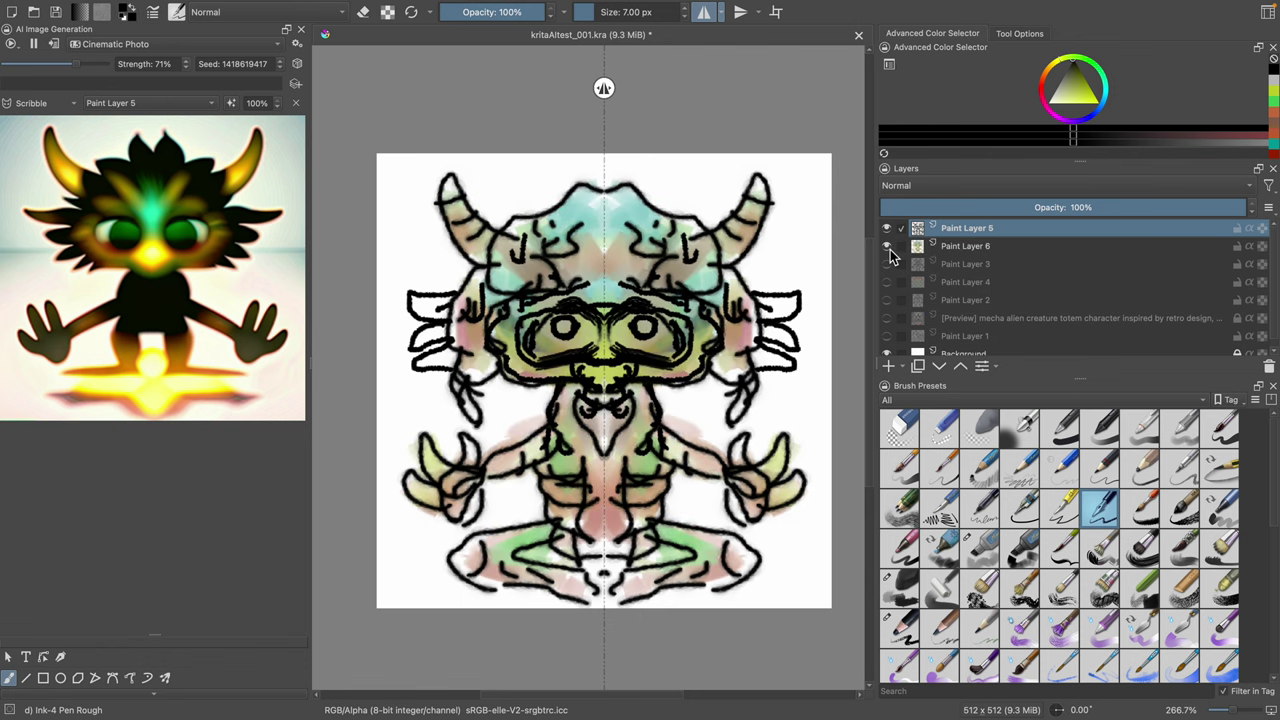
pyautogui.click(887, 247)
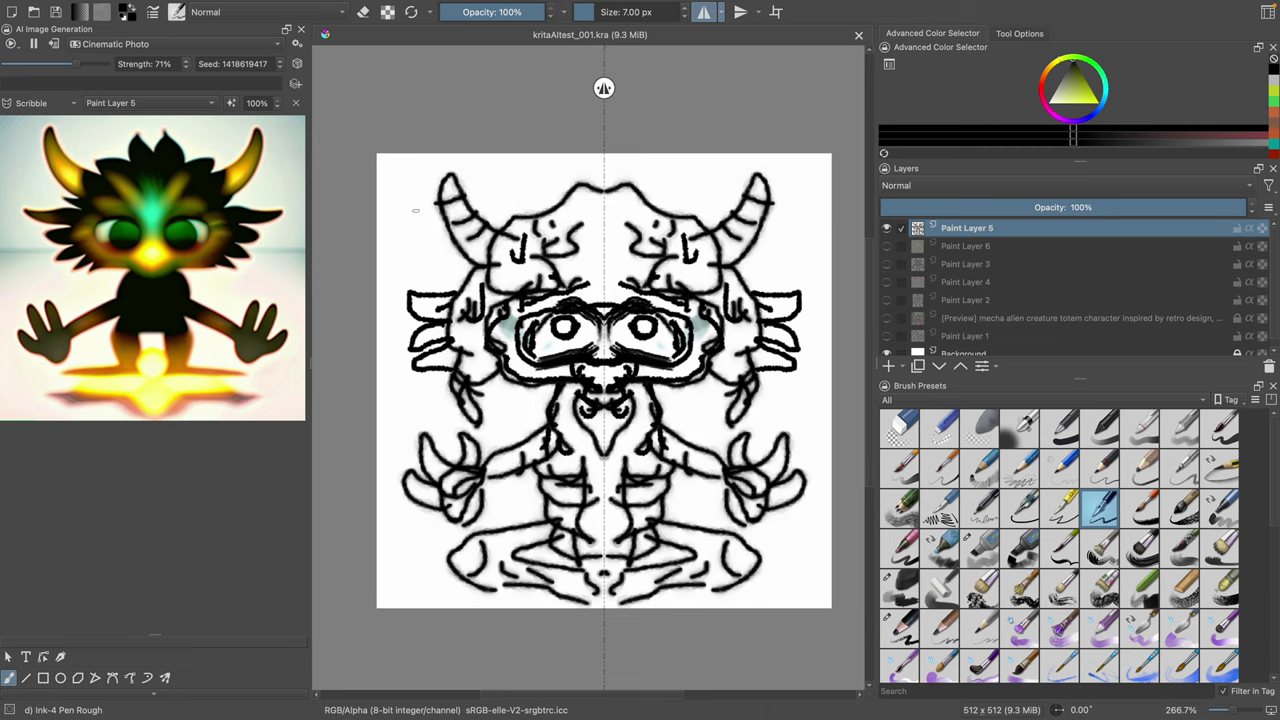
pyautogui.click(704, 17)
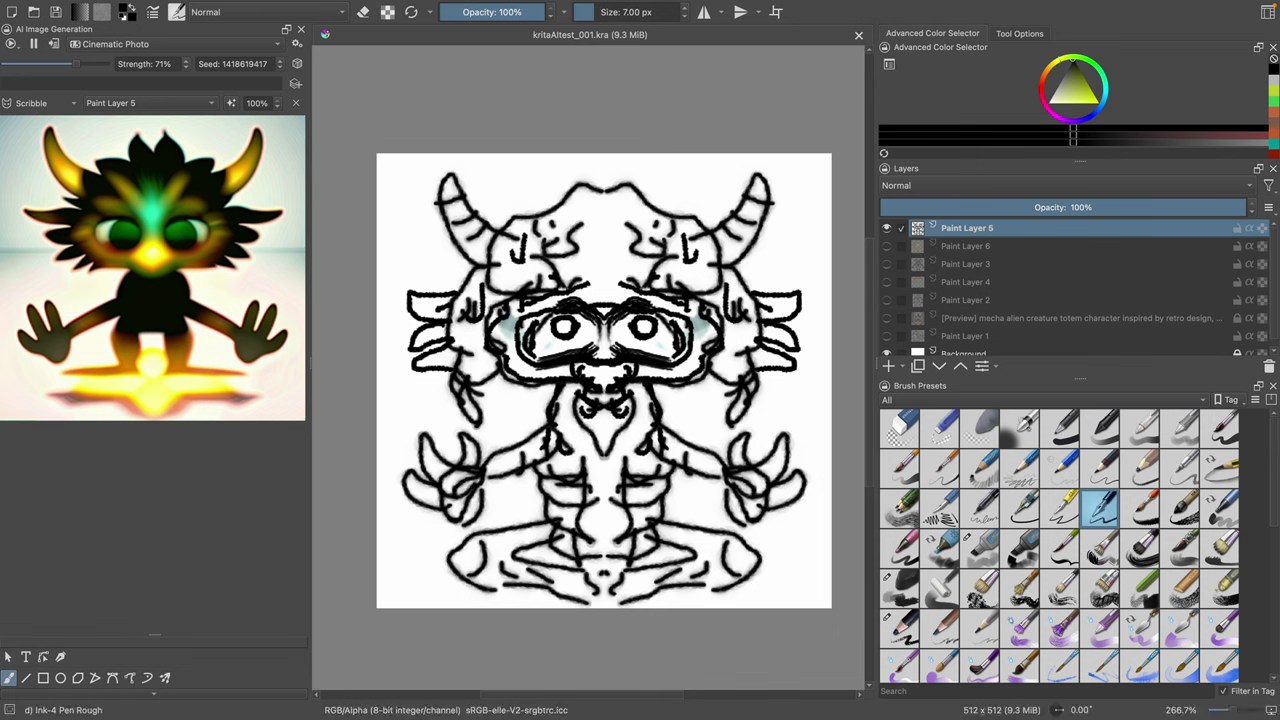
# Step: Export the drawing to the Desktop as a PNG image named kritaAItest_001.png, keeping the default PNG options
pyautogui.click(78, 8)
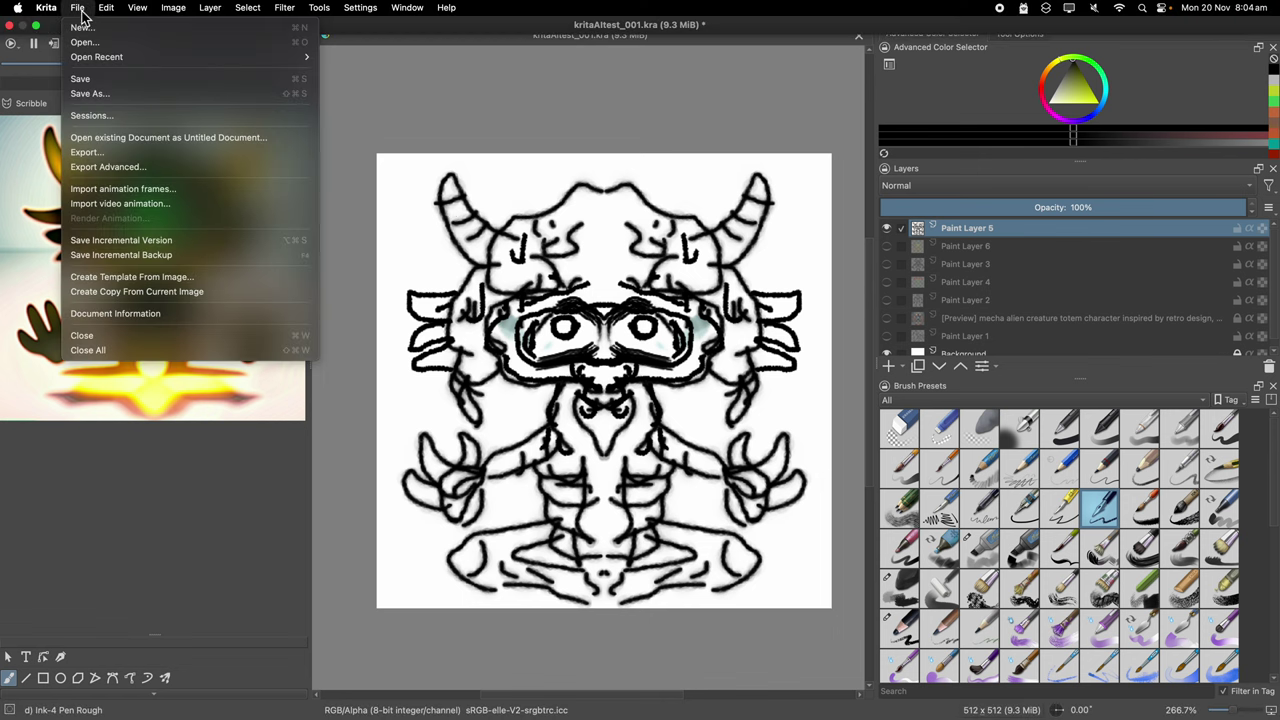
pyautogui.click(86, 152)
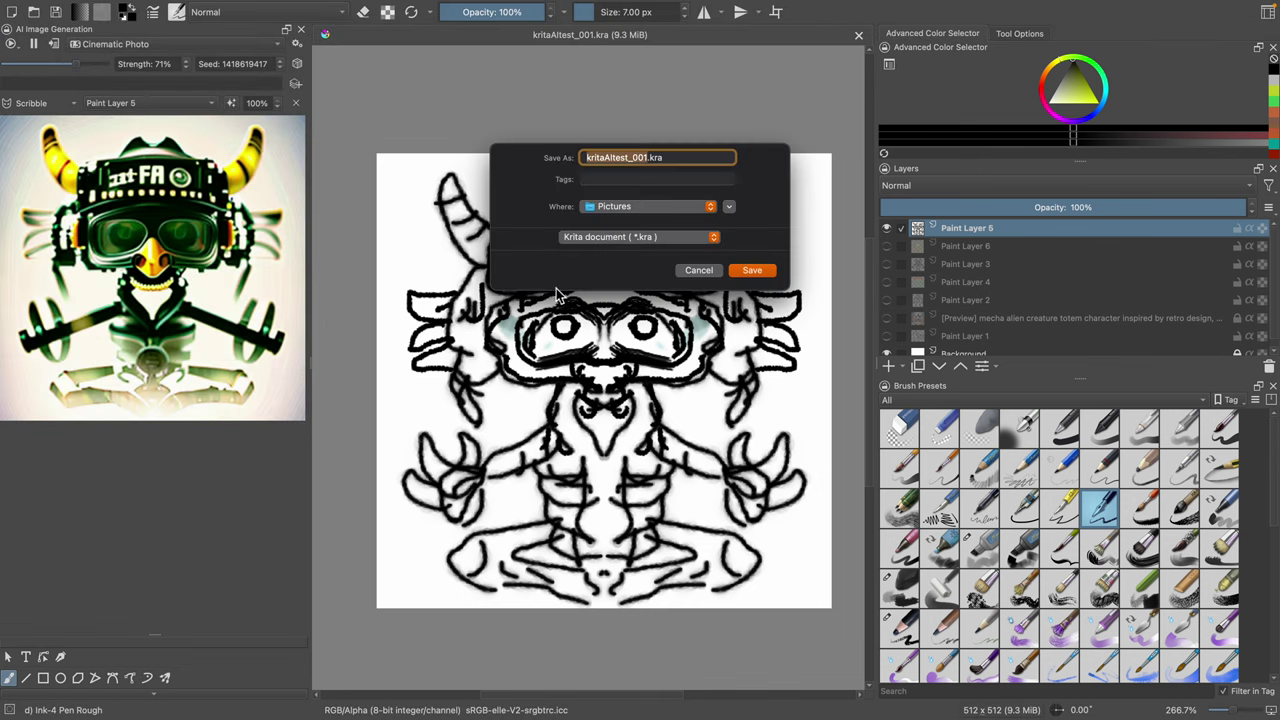
pyautogui.click(645, 237)
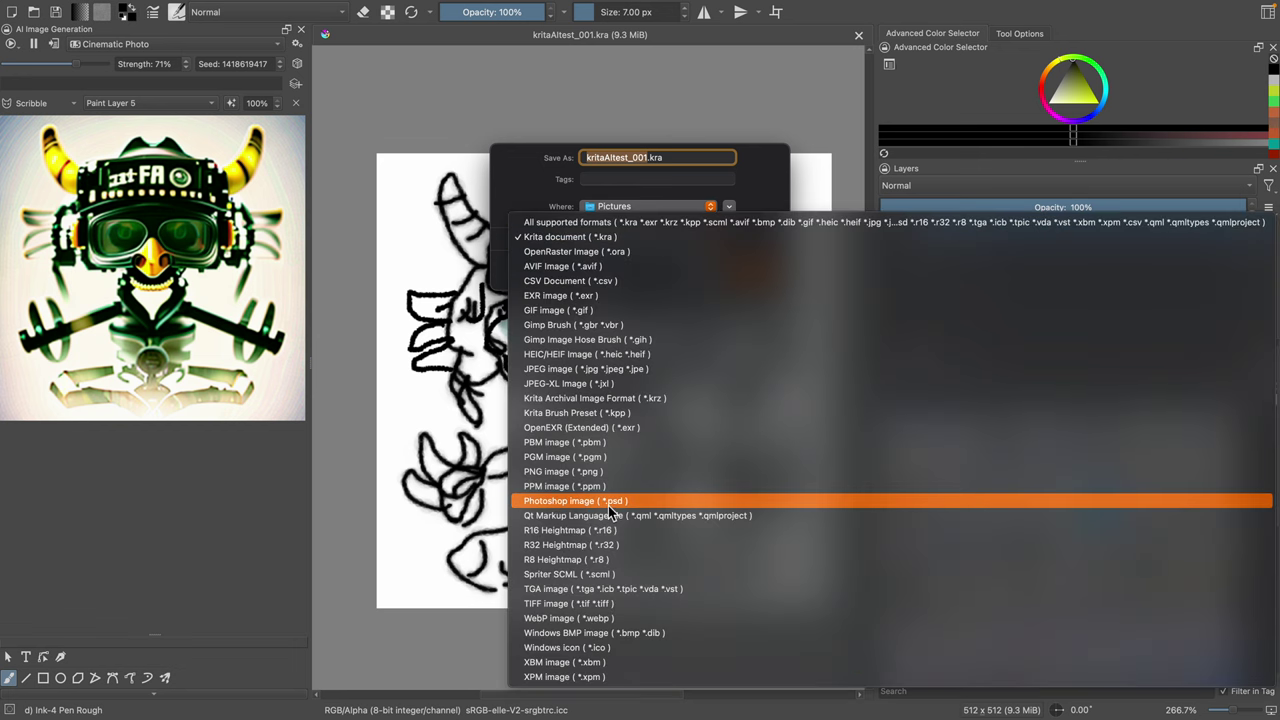
pyautogui.click(600, 471)
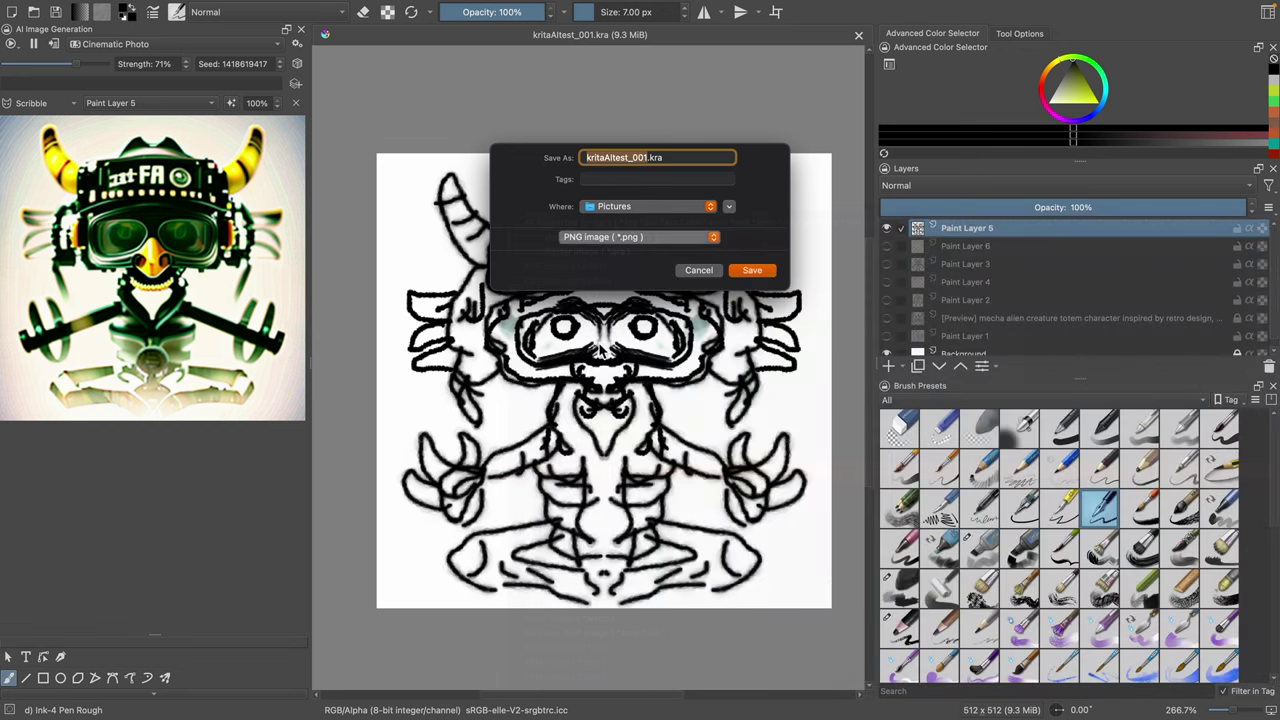
pyautogui.click(643, 214)
pyautogui.scroll(-10, 646, 497)
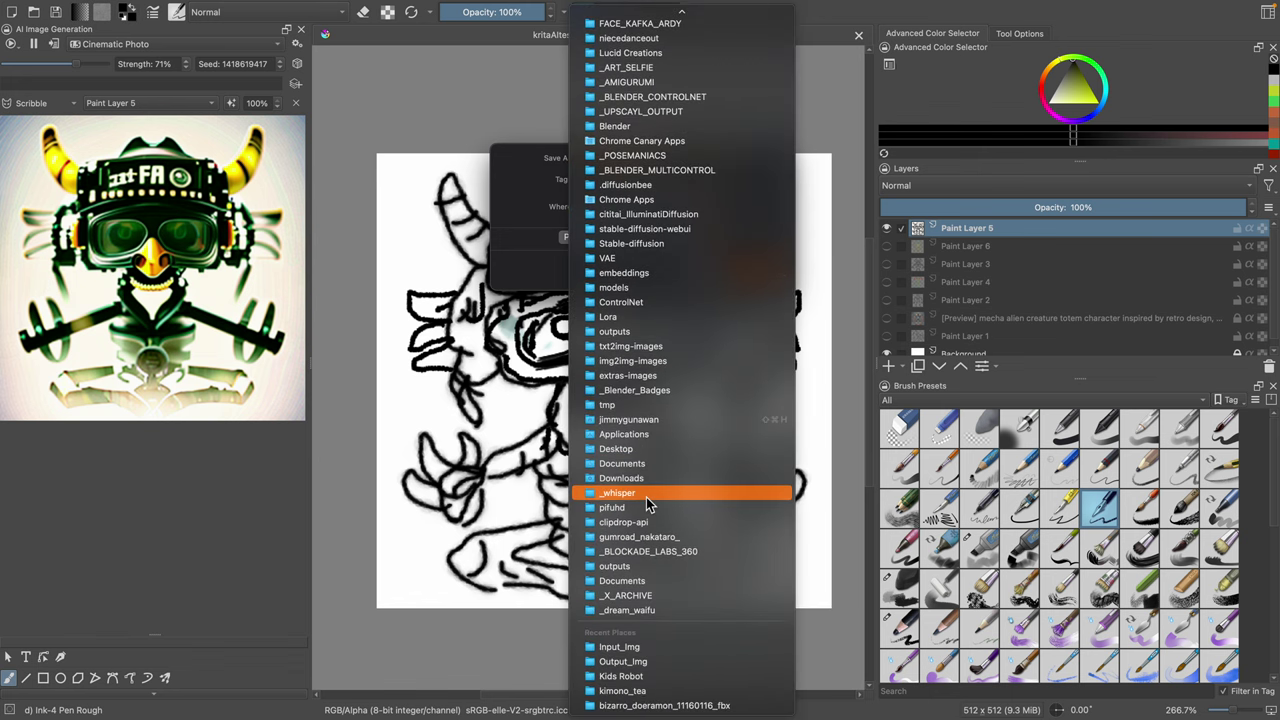
pyautogui.scroll(1, 660, 520)
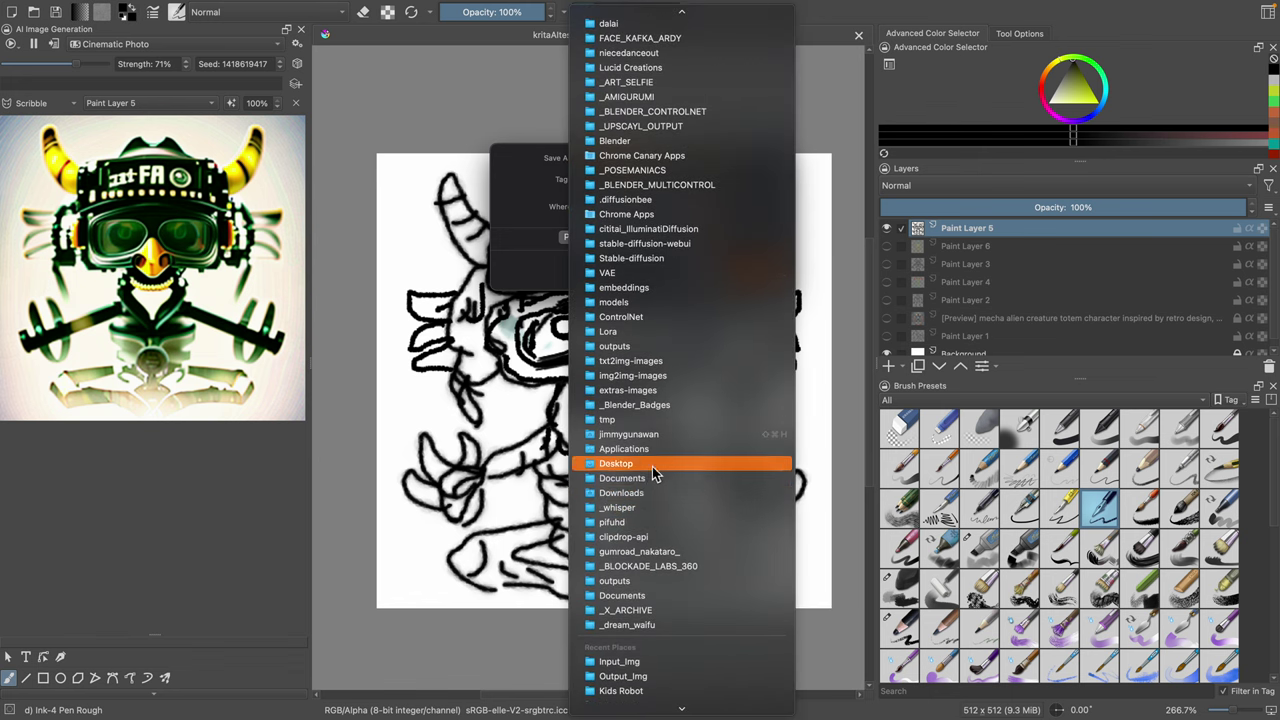
pyautogui.click(651, 463)
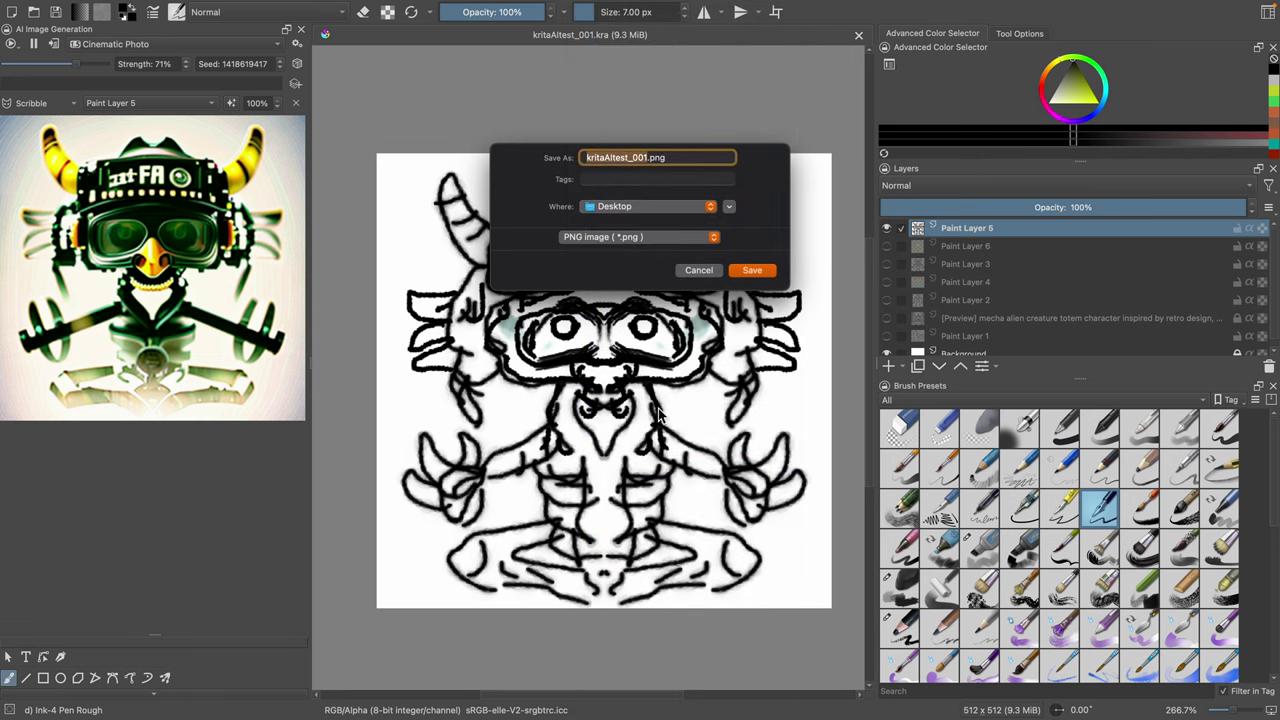
pyautogui.click(751, 270)
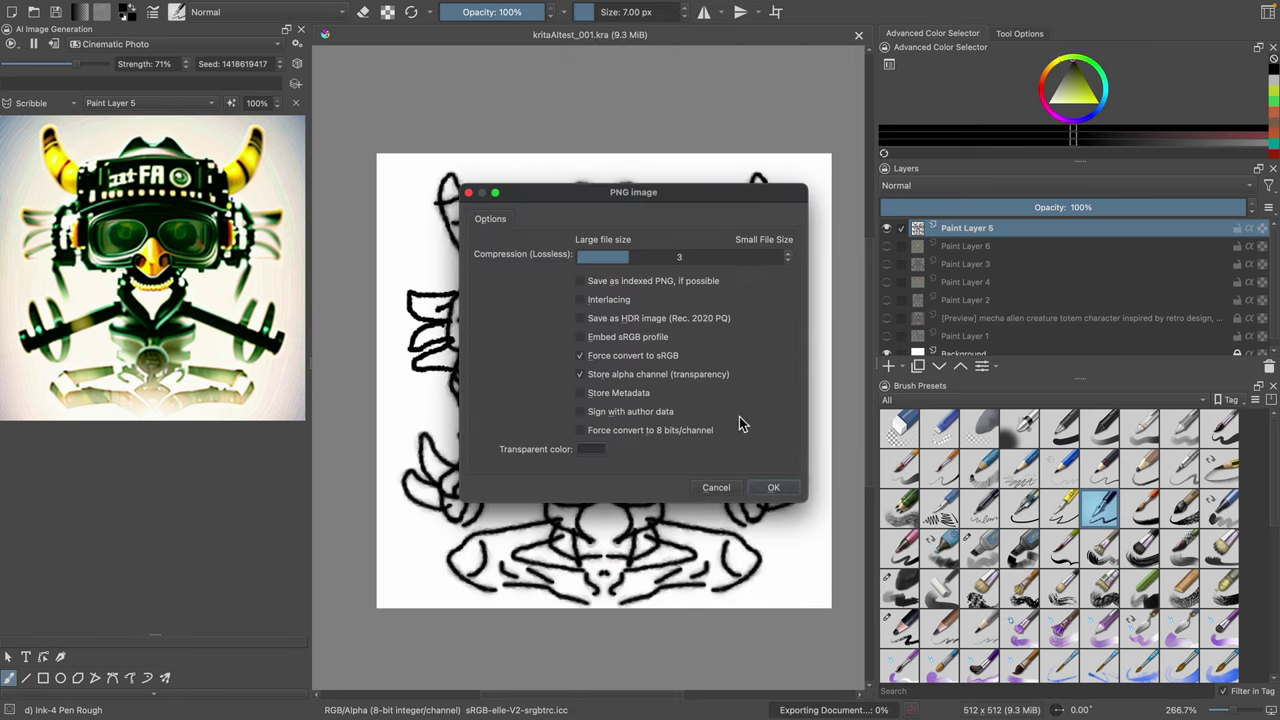
pyautogui.click(769, 487)
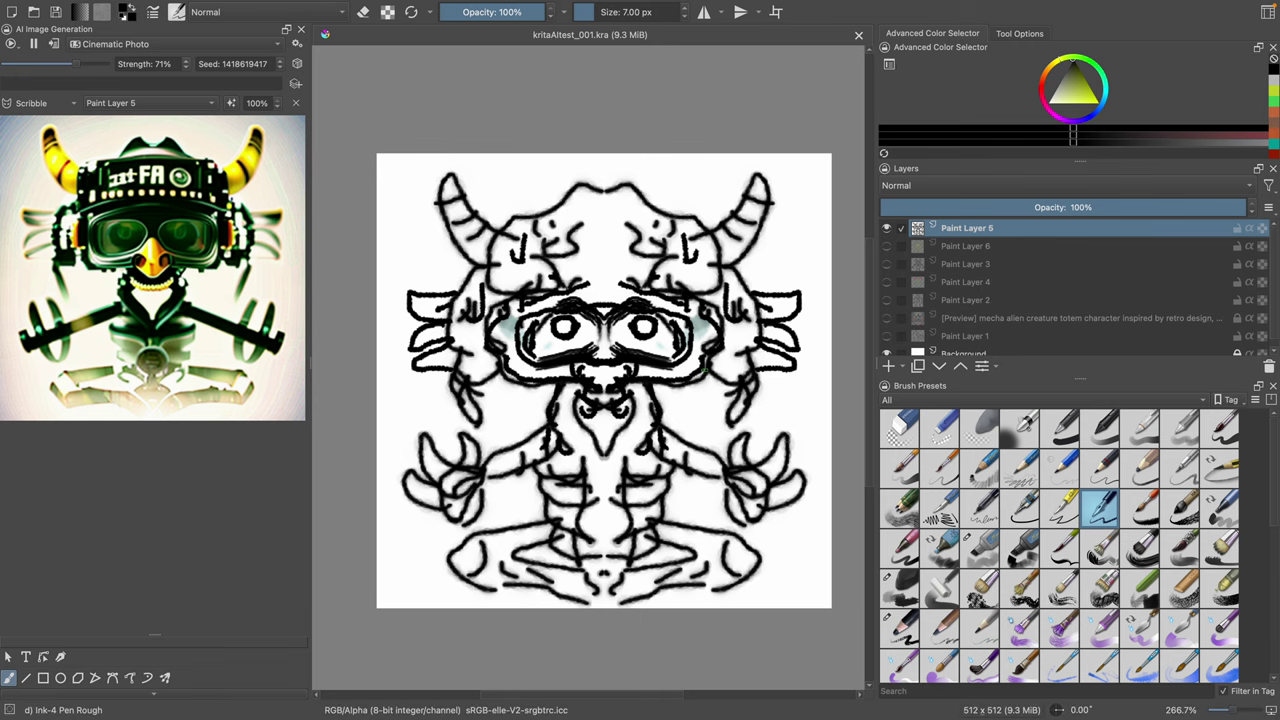
# Step: Switch to the Draw Things app by searching for "draw"
pyautogui.hotkey('ctrl', 'Left')
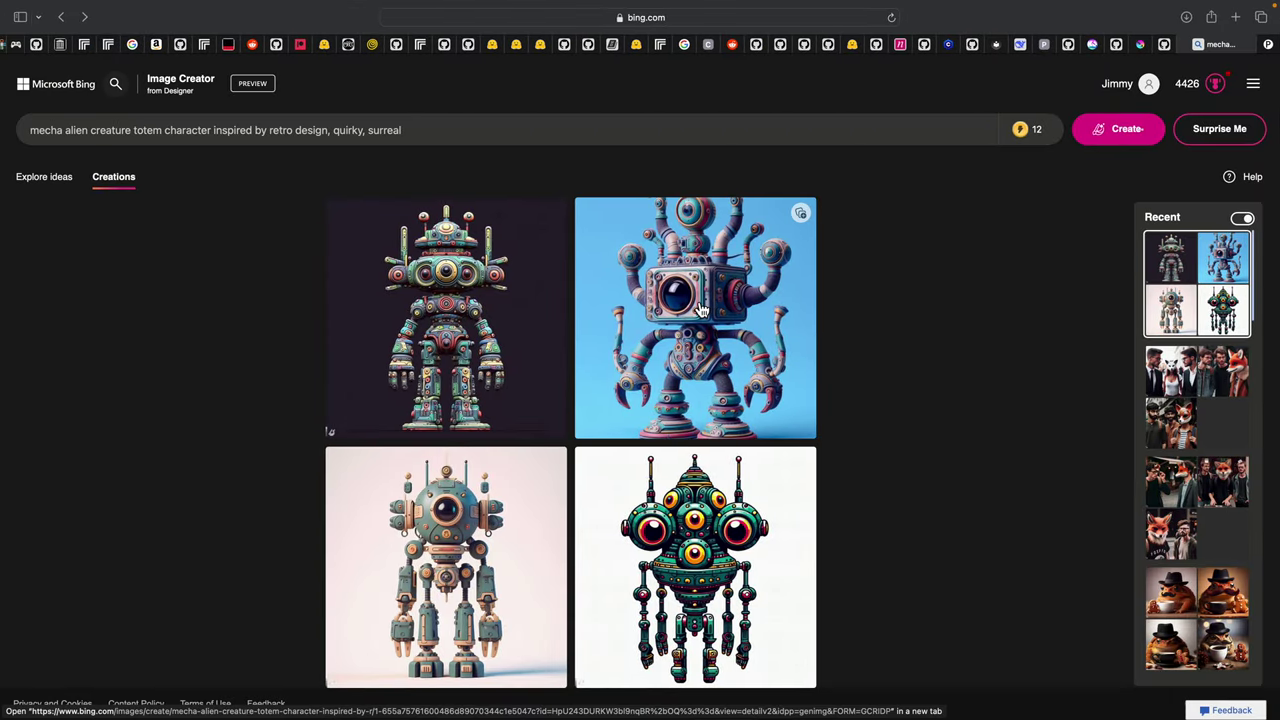
pyautogui.hotkey('ctrl', 'Left')
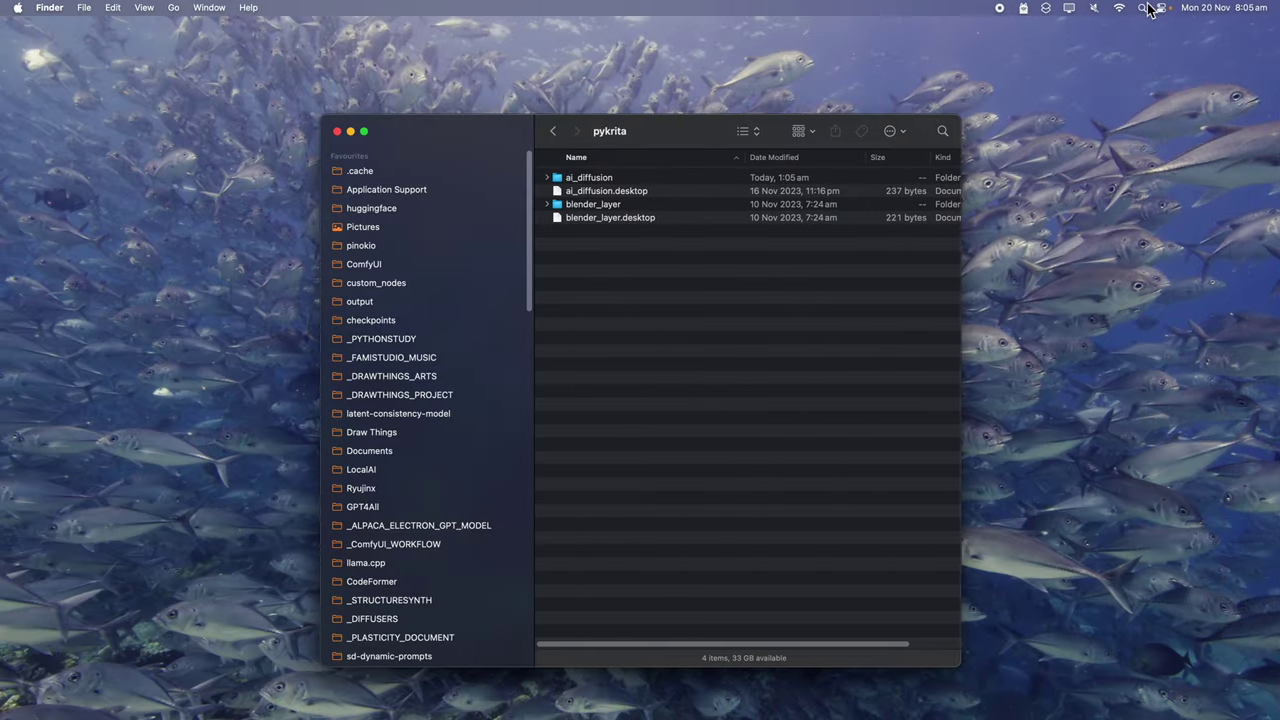
pyautogui.press('super+space')
pyautogui.write('draw')
pyautogui.press('Return')
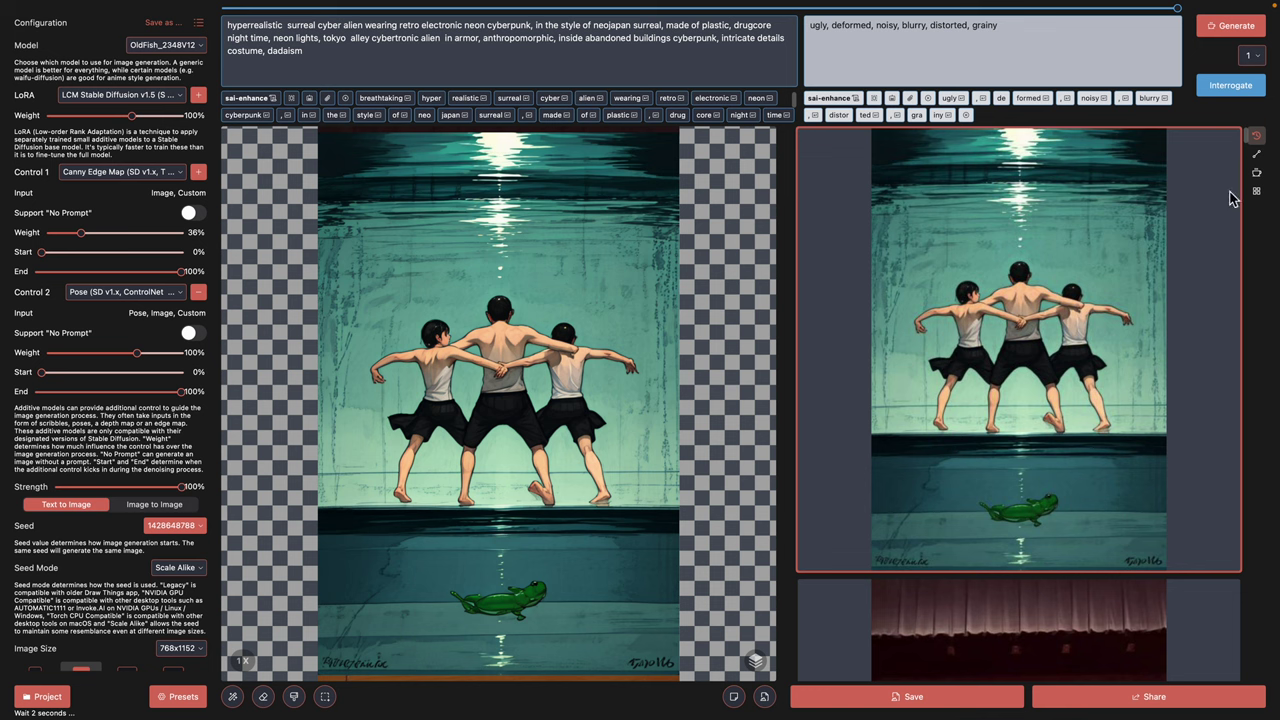
# Step: Look through the history of previously generated images and preview the ones made with the frog in a submarine prompt
pyautogui.scroll(-10, 1231, 197)
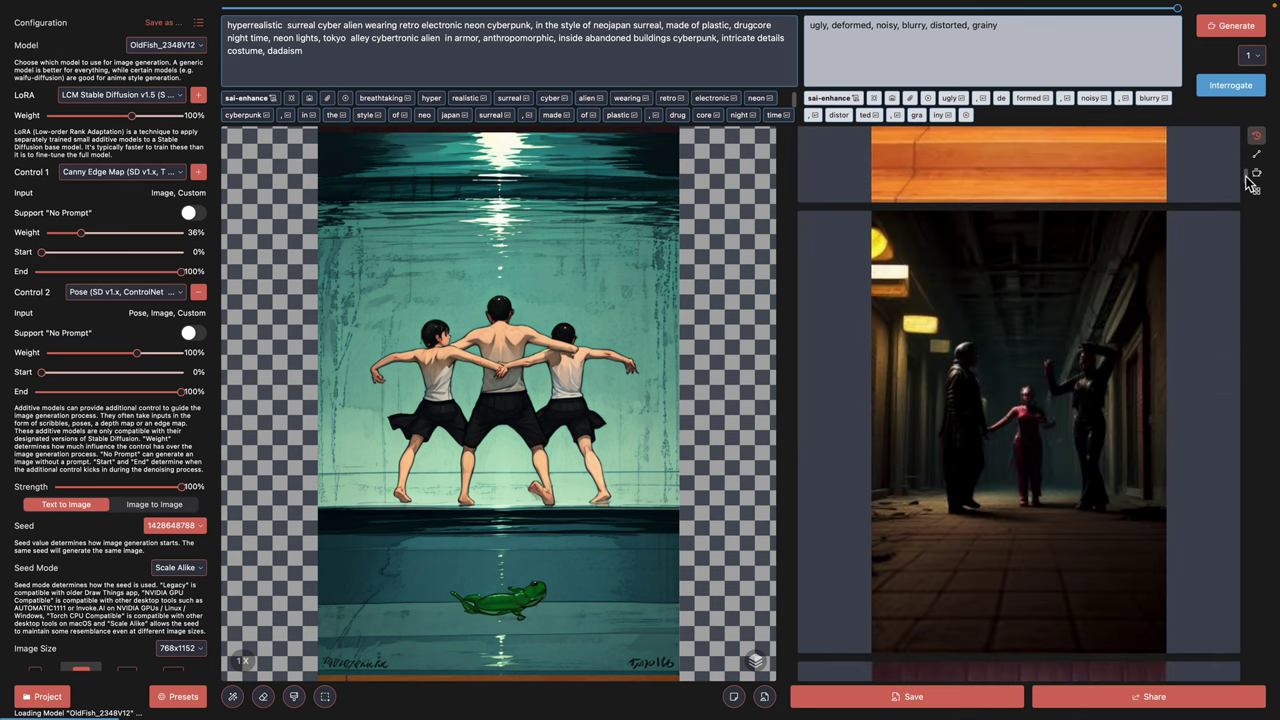
pyautogui.scroll(-10, 1248, 182)
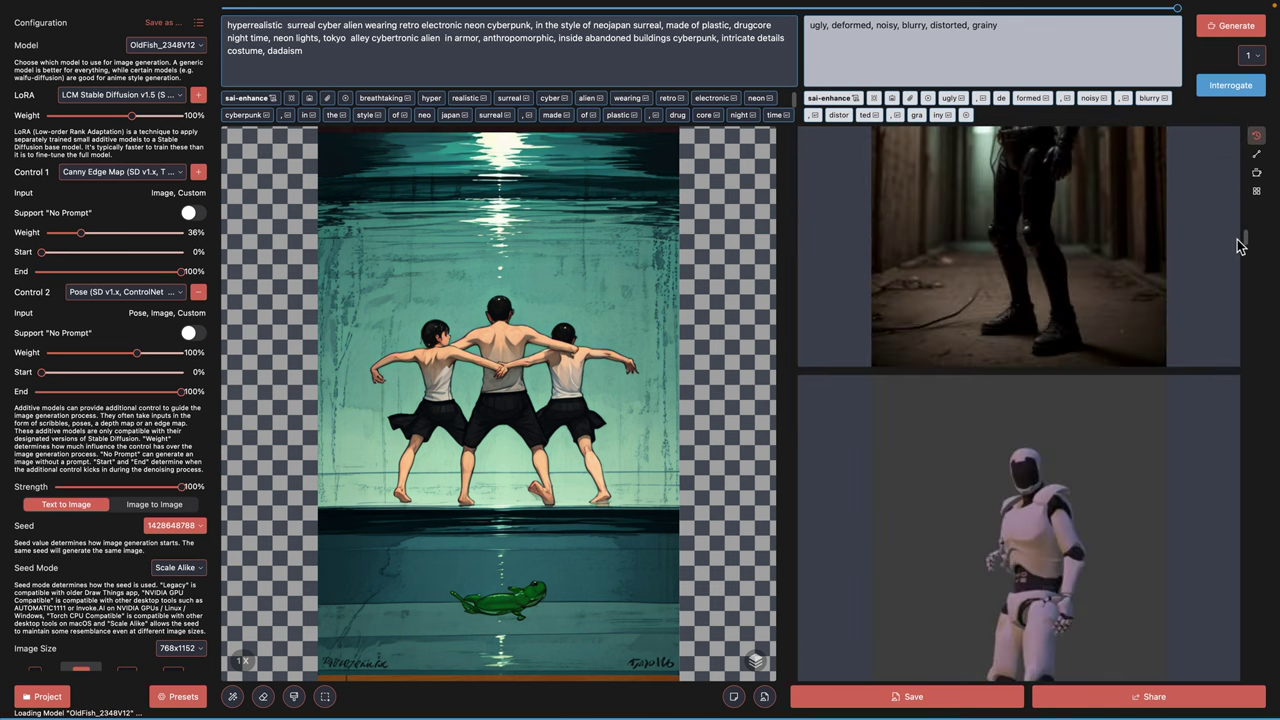
pyautogui.scroll(10, 1240, 245)
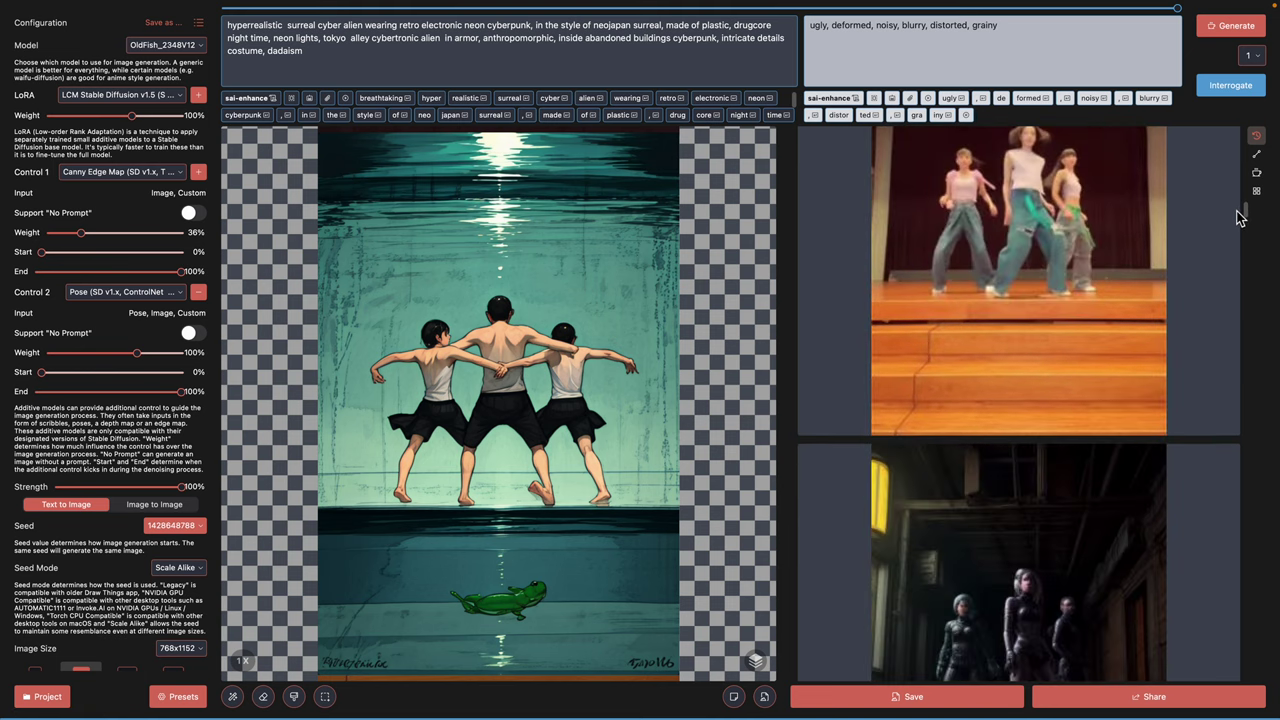
pyautogui.scroll(3, 1238, 213)
pyautogui.scroll(3, 1237, 208)
pyautogui.scroll(-6, 1228, 198)
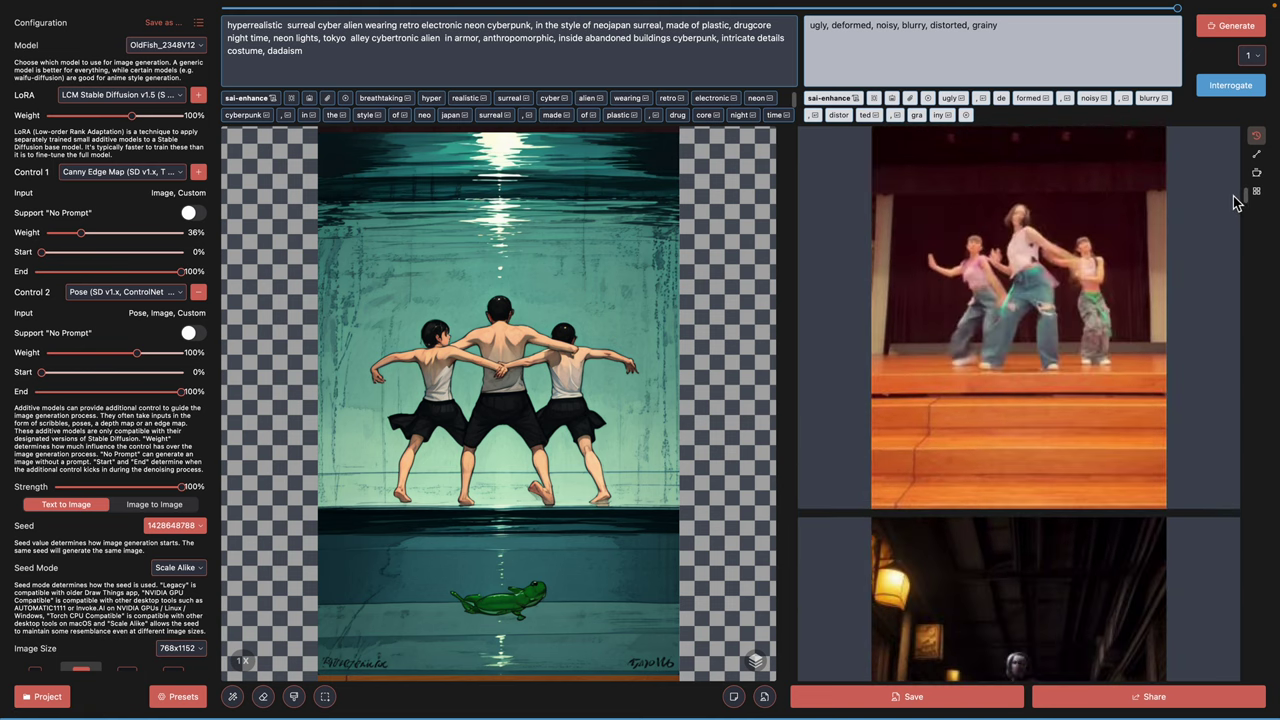
pyautogui.scroll(8, 1219, 175)
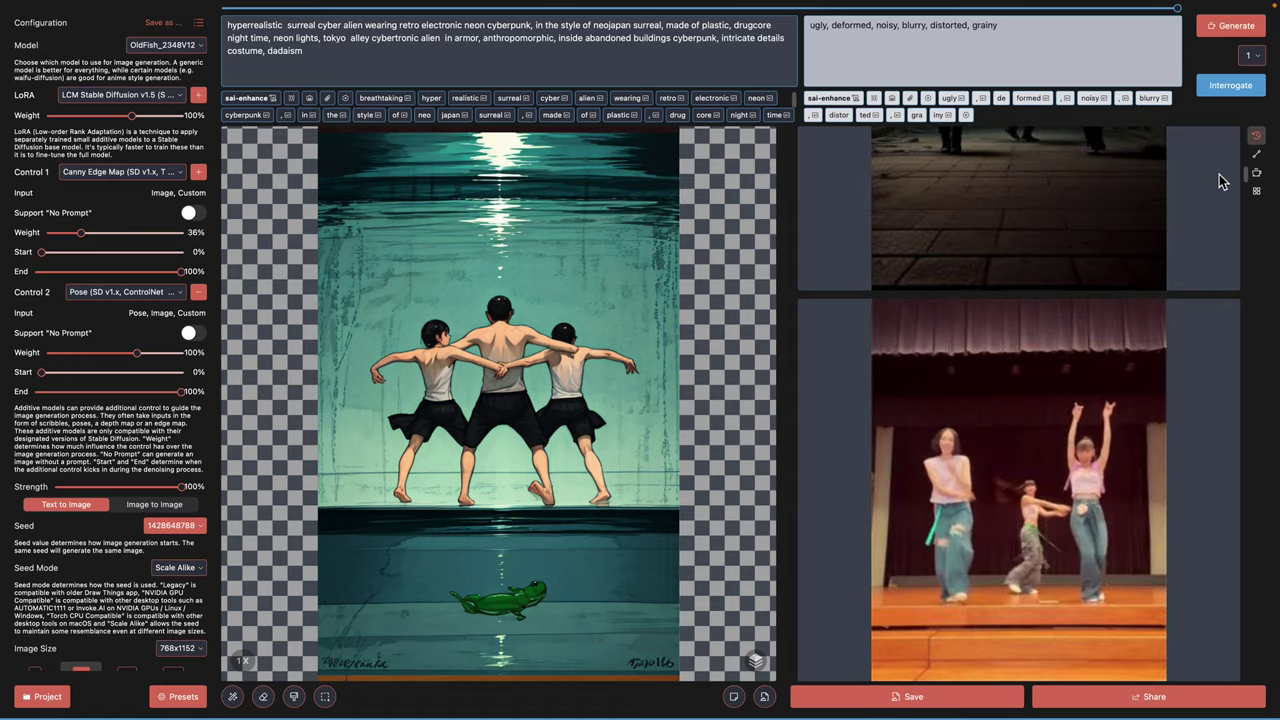
pyautogui.scroll(-5, 1219, 155)
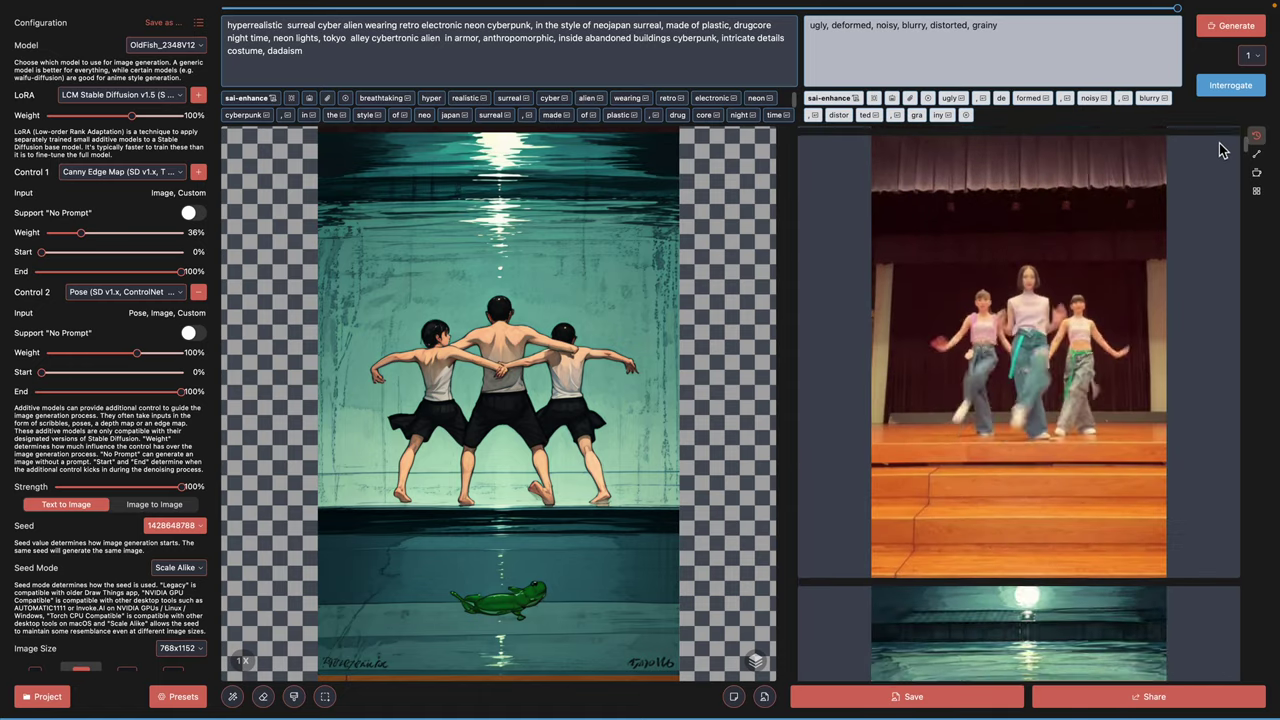
pyautogui.scroll(5, 1219, 143)
pyautogui.scroll(-3, 1219, 143)
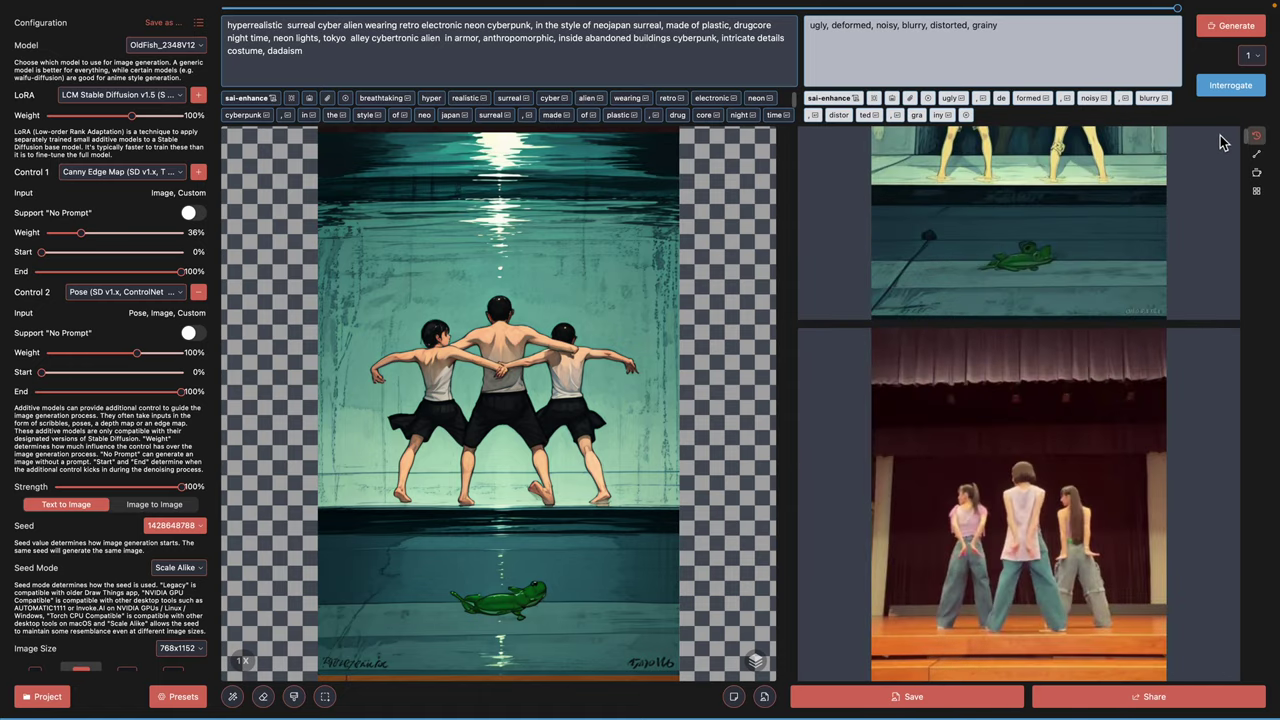
pyautogui.scroll(3, 1009, 320)
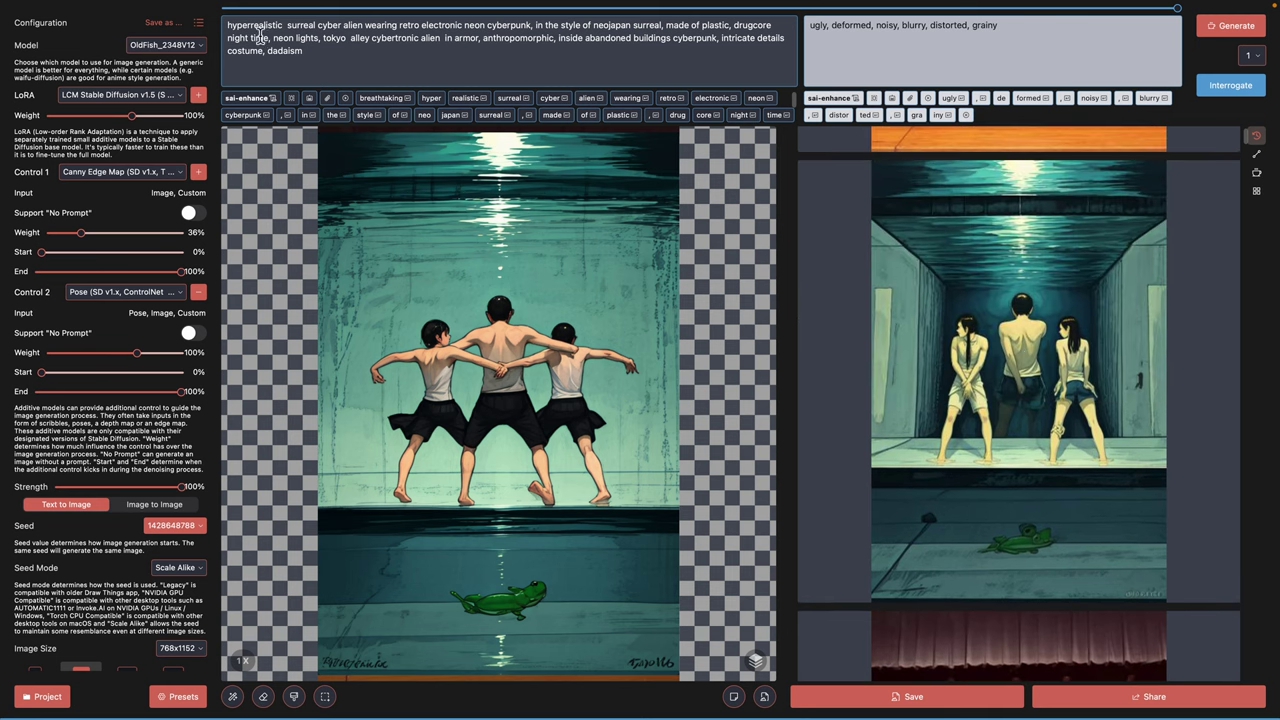
pyautogui.click(928, 348)
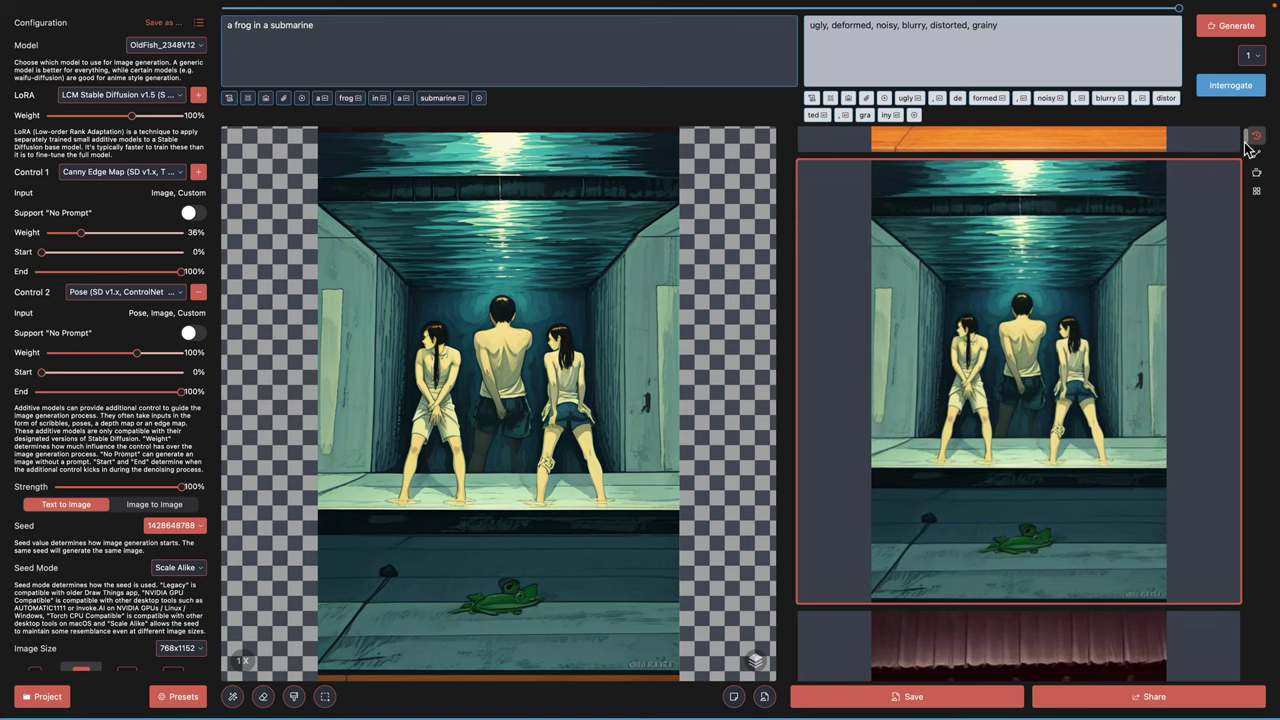
pyautogui.scroll(-5, 1244, 140)
pyautogui.click(1149, 255)
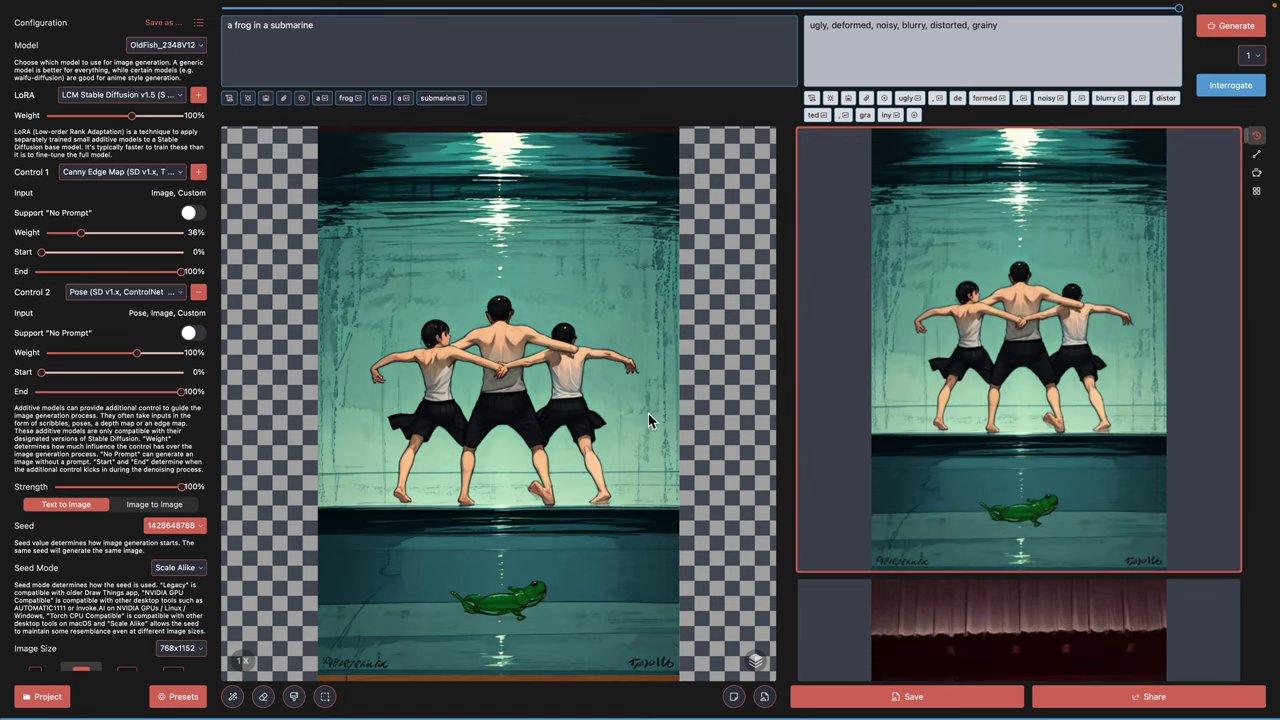
# Step: Start a new, empty project
pyautogui.click(42, 696)
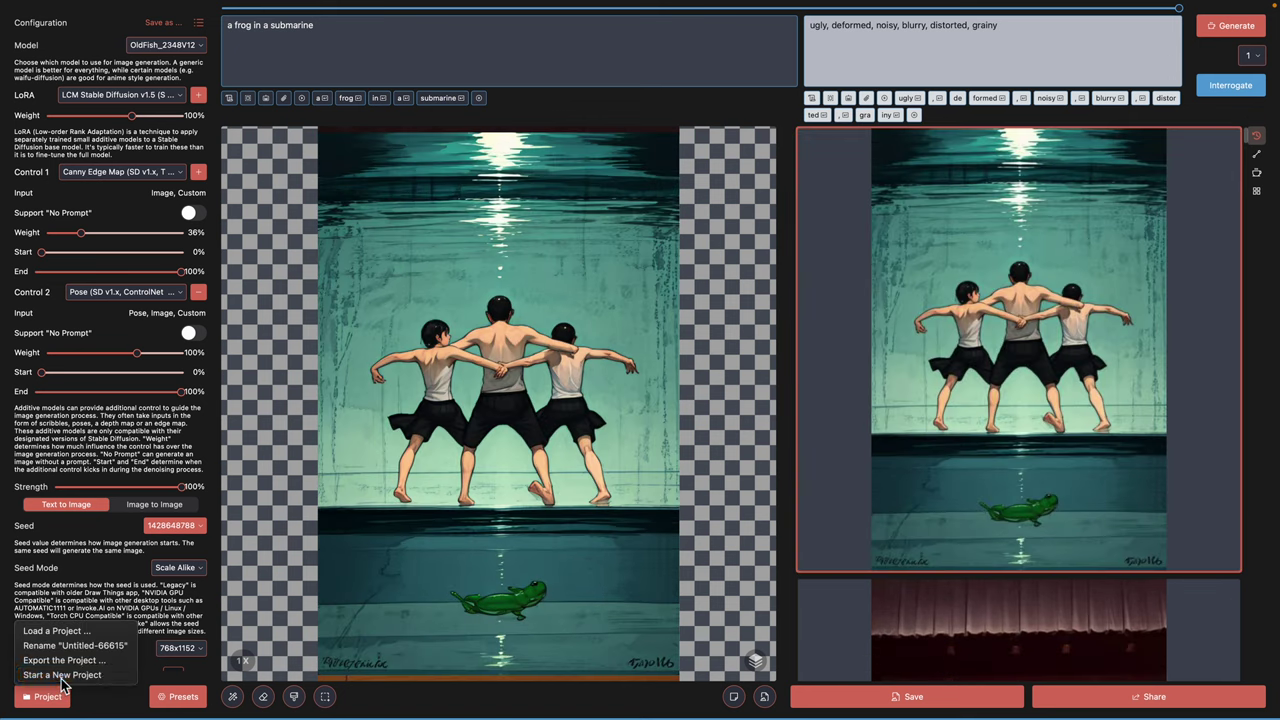
pyautogui.click(62, 675)
pyautogui.click(678, 410)
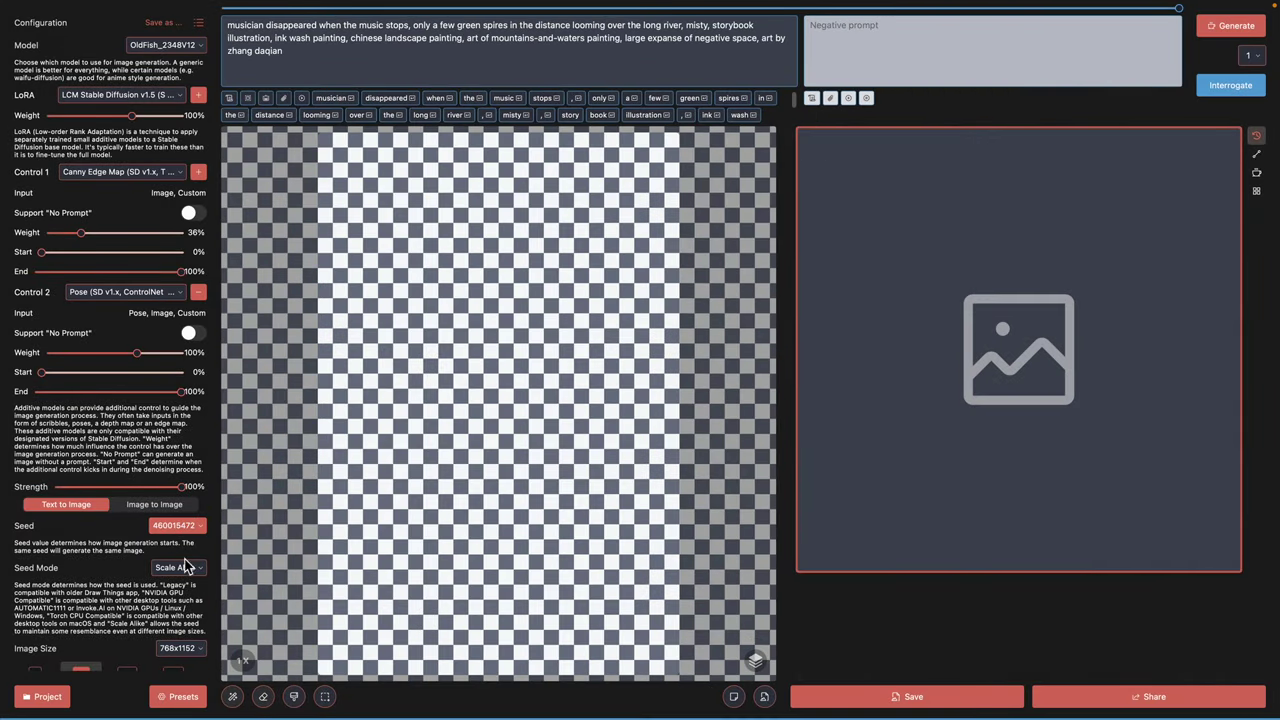
# Step: Set the image size to 512x512 (1:1) and choose the Realistic Vision v3.0 (8-bit) model
pyautogui.click(180, 648)
pyautogui.scroll(-10, 200, 680)
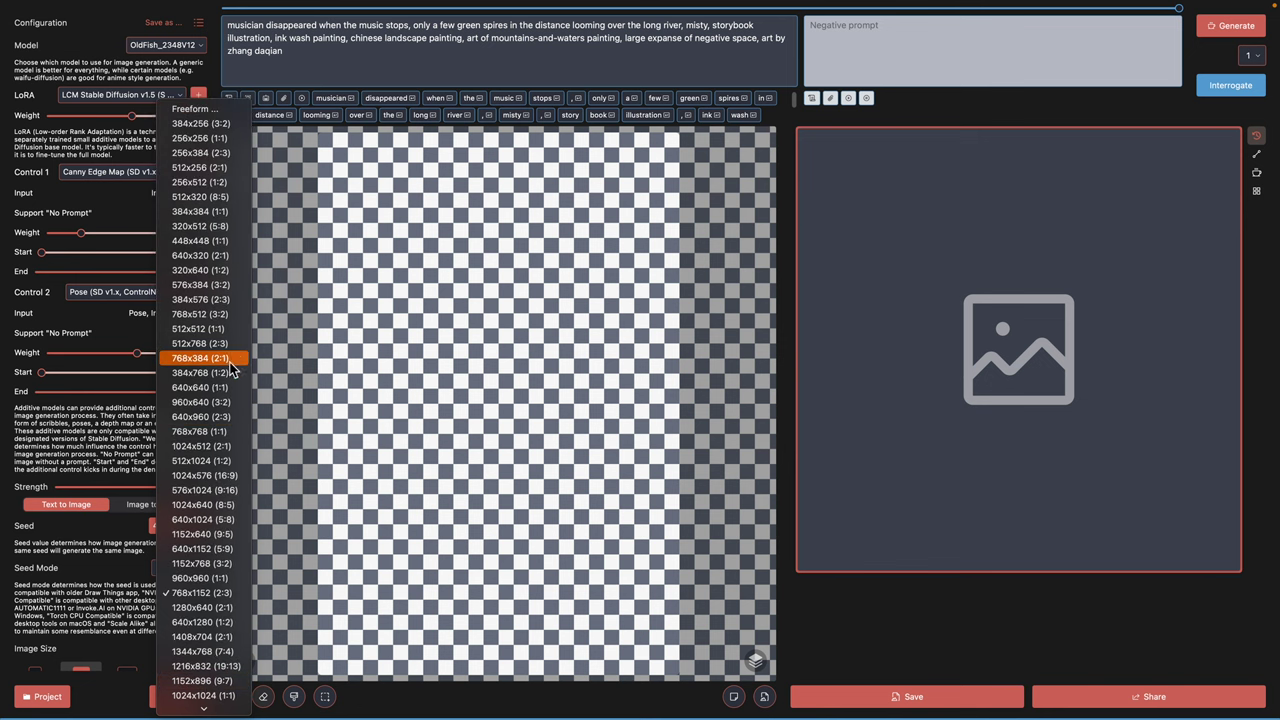
pyautogui.click(236, 330)
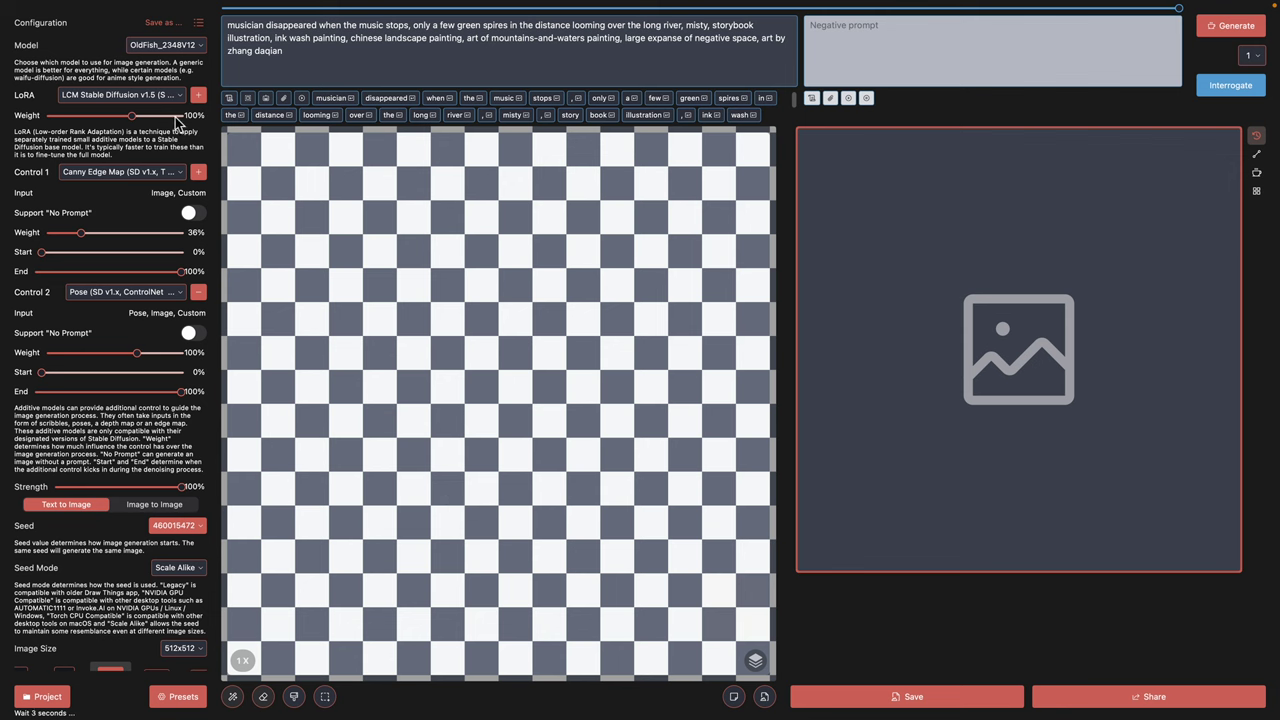
pyautogui.click(151, 43)
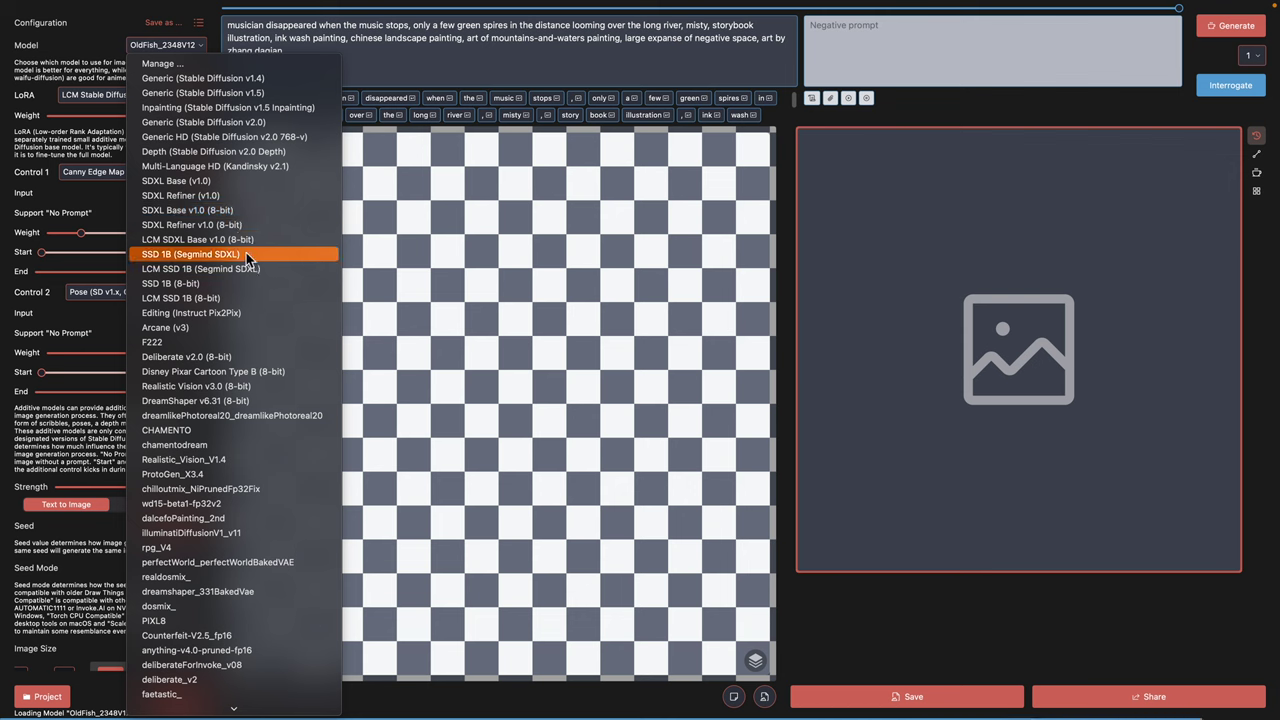
pyautogui.click(274, 387)
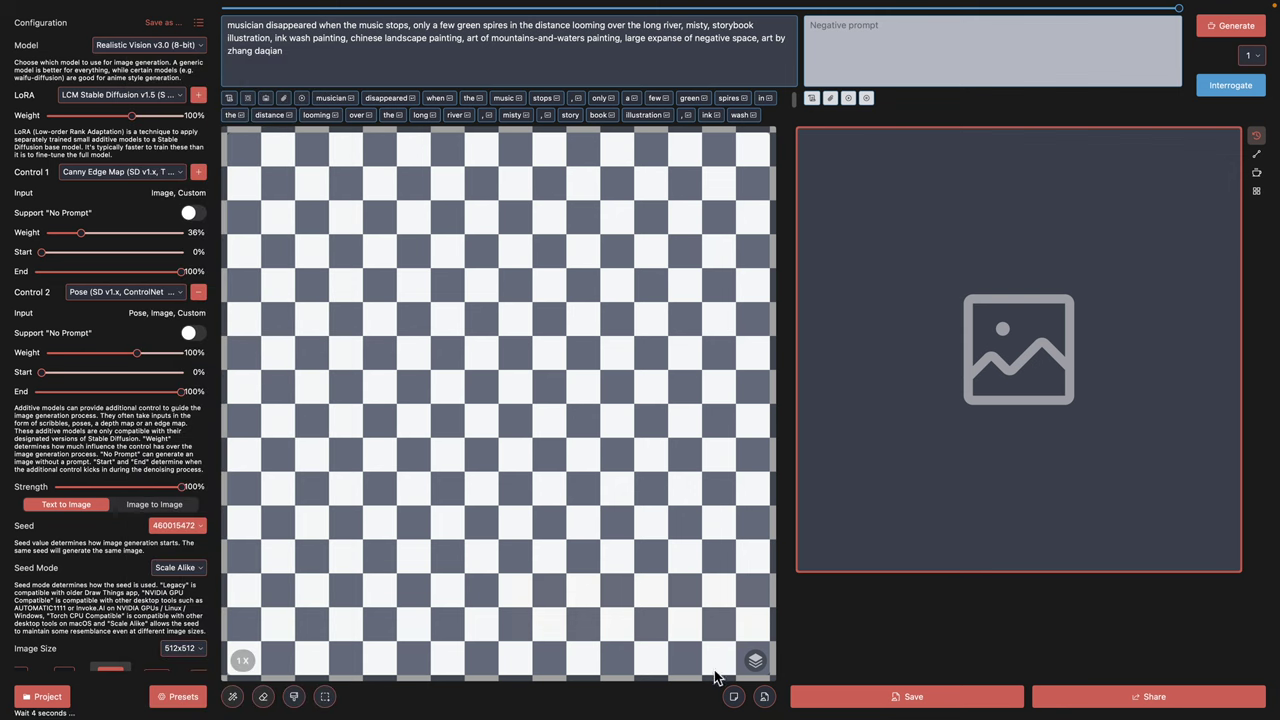
# Step: Load kritaAItest_001.png from the Desktop onto the canvas as the input image
pyautogui.click(764, 697)
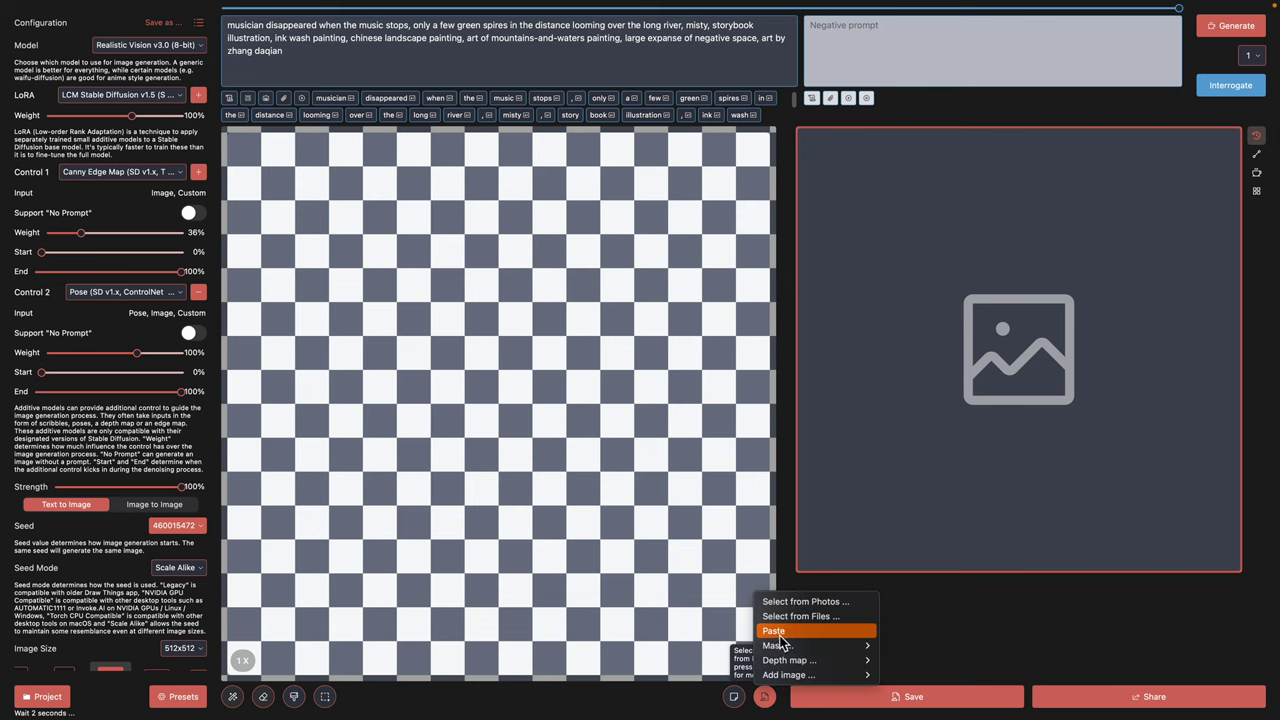
pyautogui.click(785, 632)
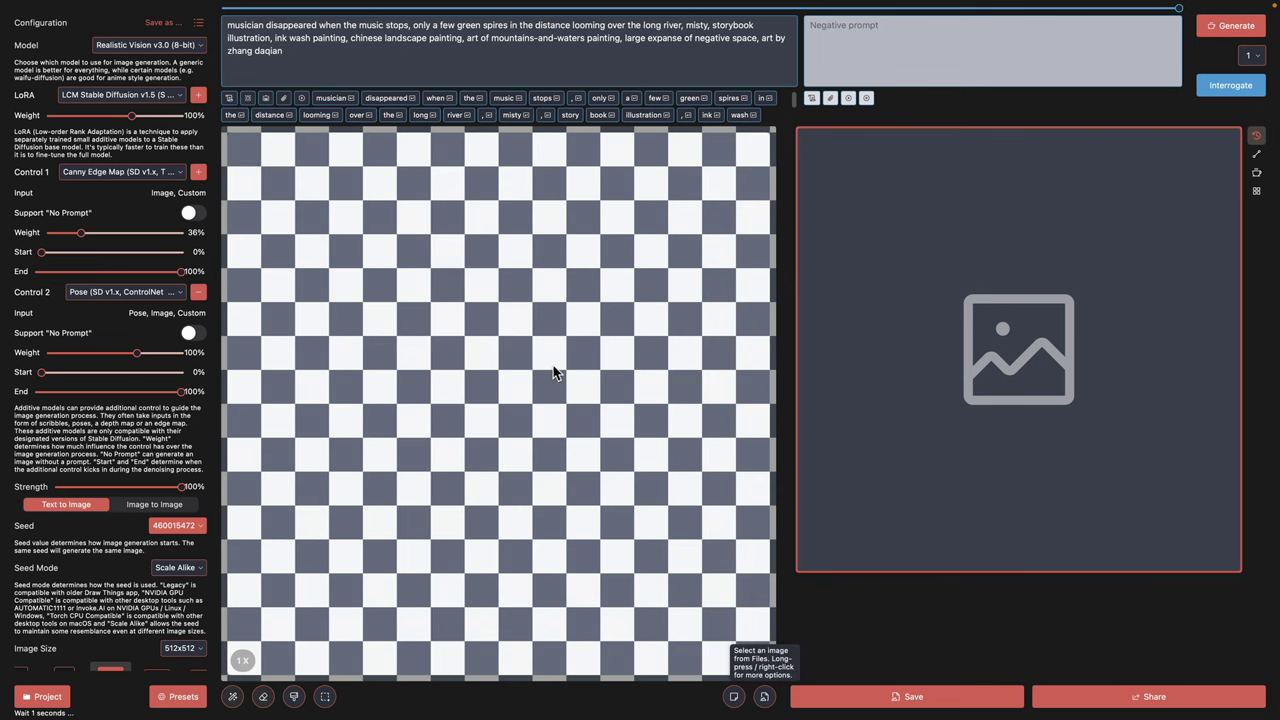
pyautogui.scroll(-1, 328, 463)
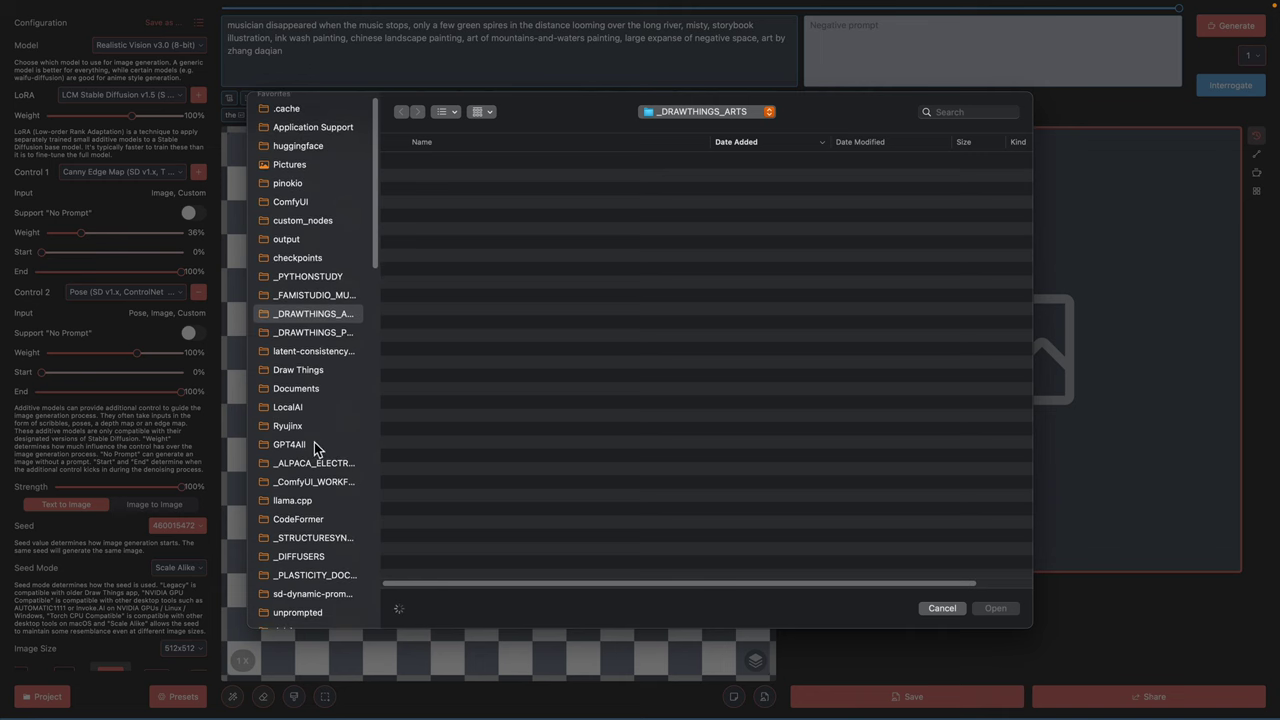
pyautogui.scroll(-10, 318, 460)
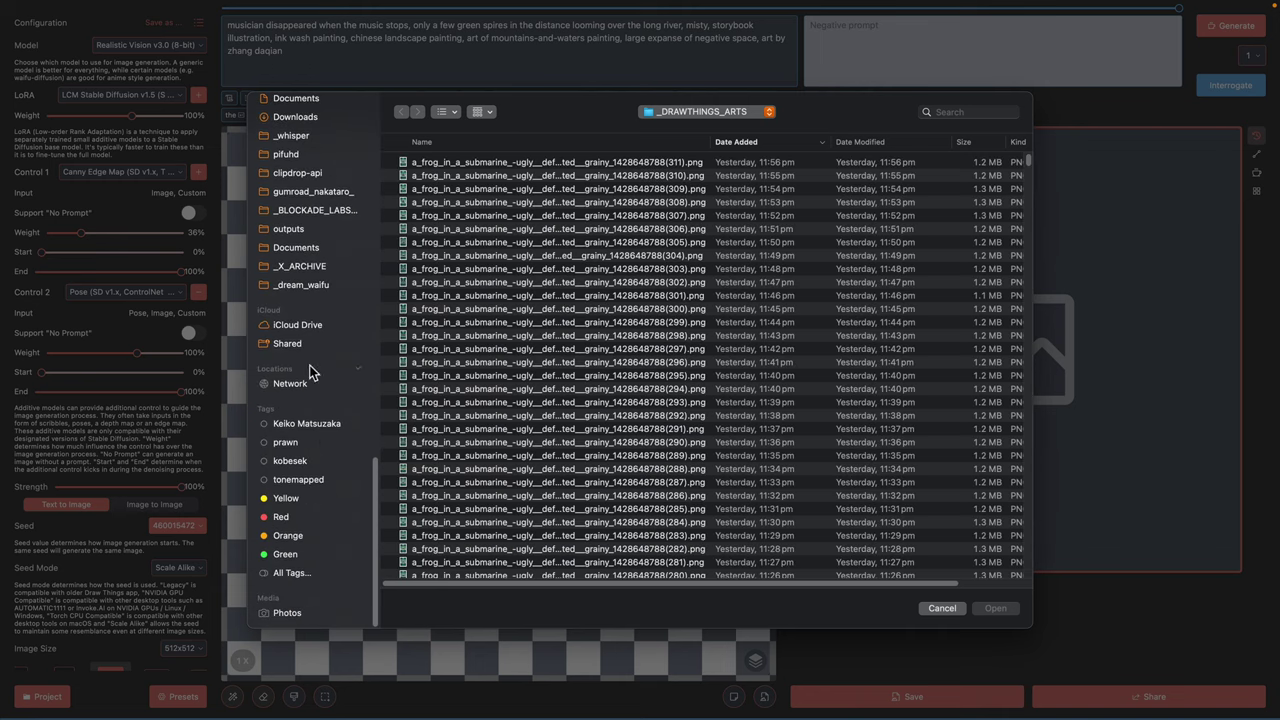
pyautogui.scroll(3, 310, 370)
pyautogui.click(314, 178)
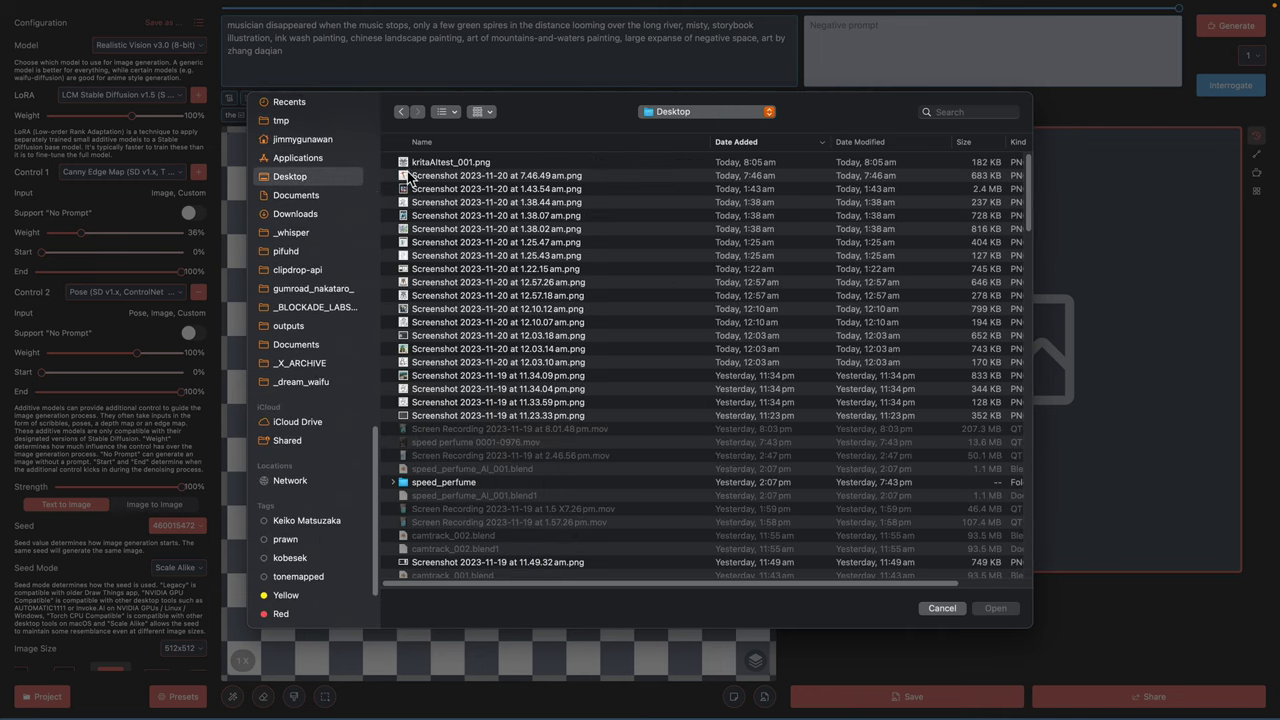
pyautogui.click(438, 165)
pyautogui.press('space')
pyautogui.press('space')
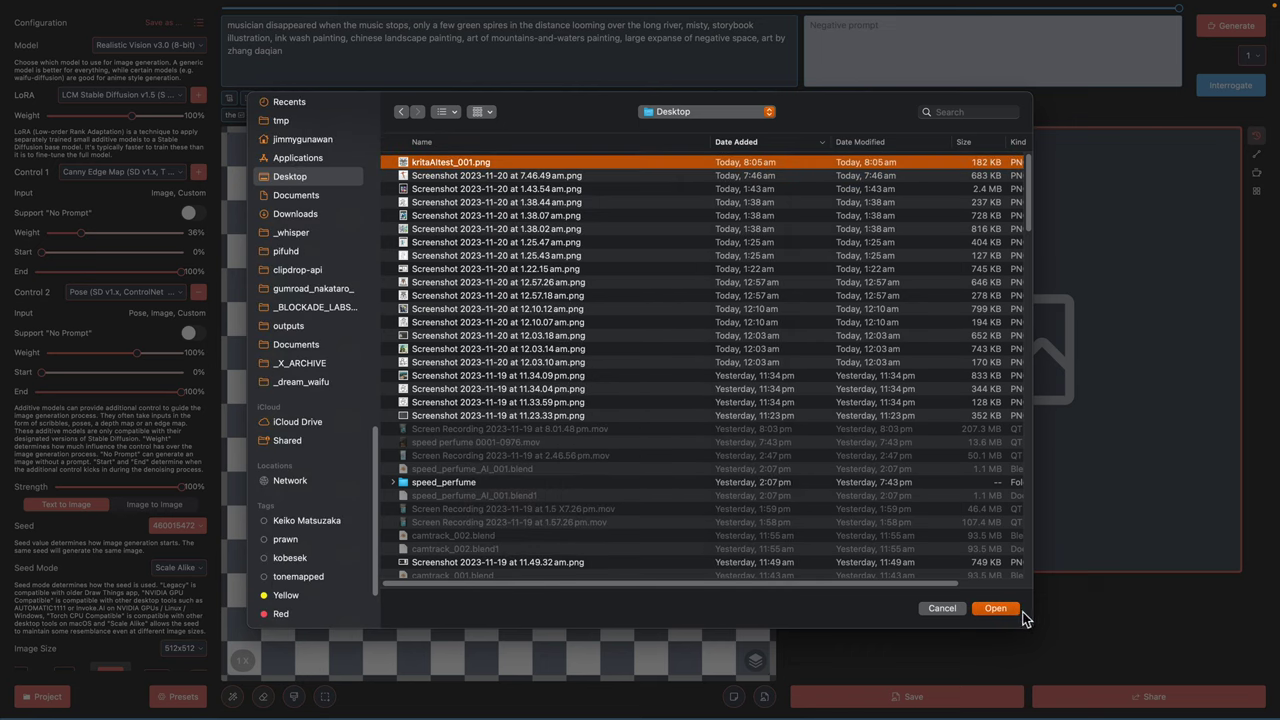
pyautogui.click(1004, 610)
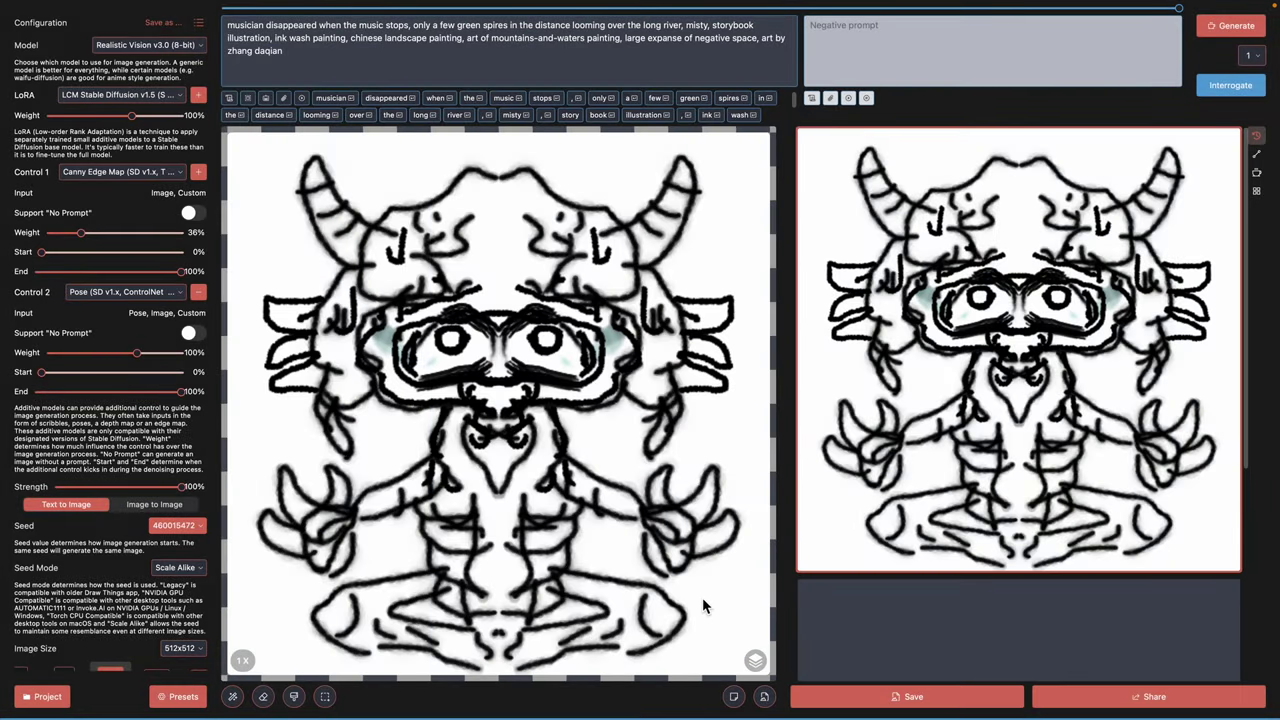
# Step: Switch the canvas to the Scribble layer and load kritaAItest_001.png from the Desktop files as the scribble
pyautogui.click(760, 661)
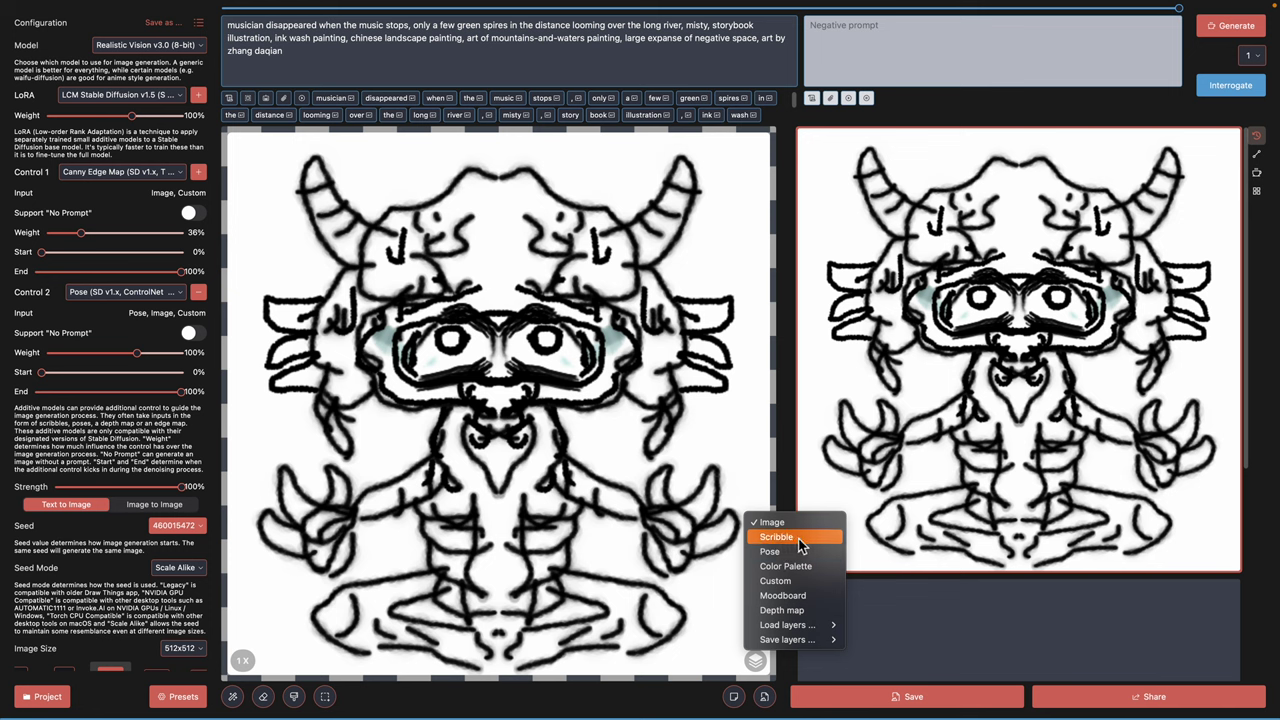
pyautogui.click(799, 541)
pyautogui.click(755, 661)
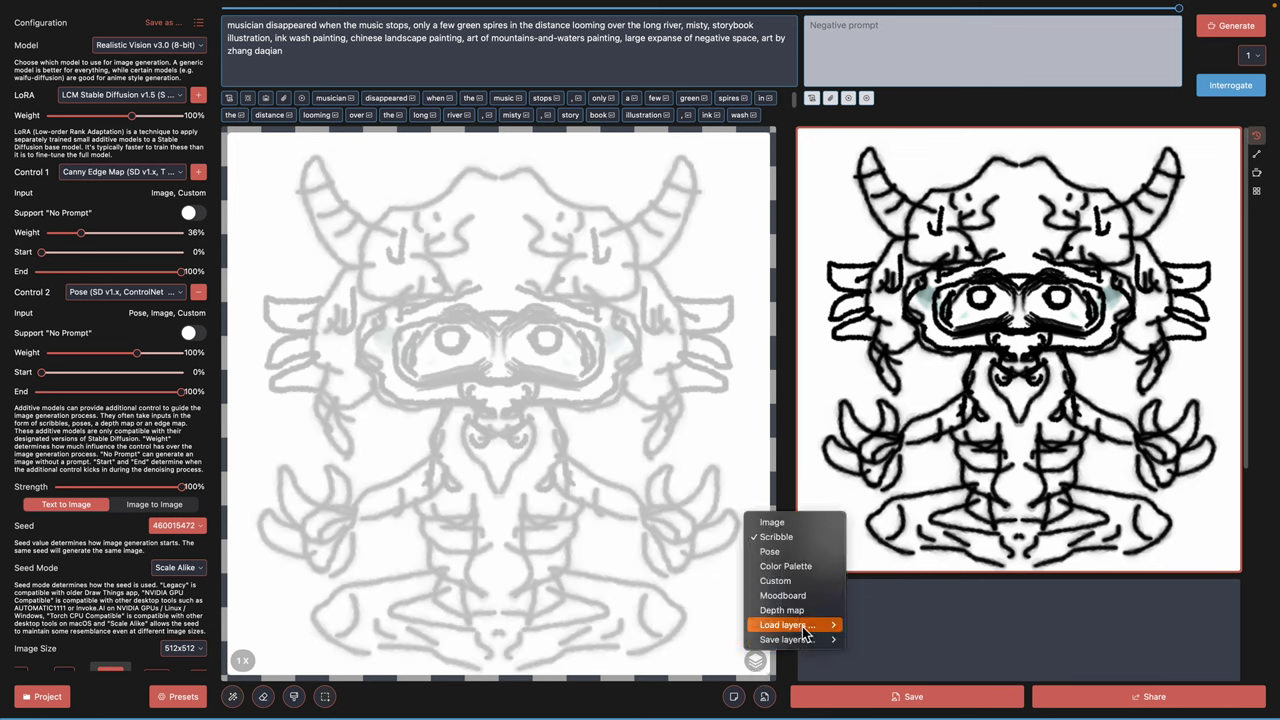
pyautogui.moveTo(834, 626)
pyautogui.moveTo(886, 646)
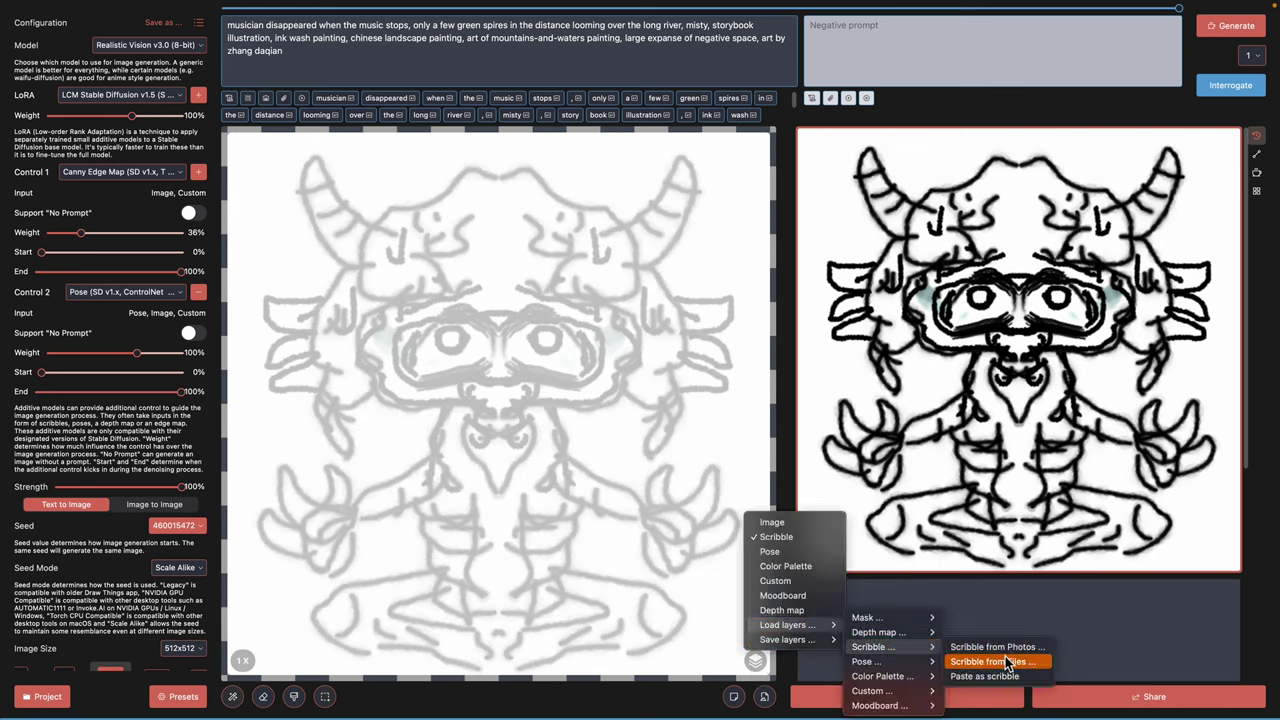
pyautogui.click(1005, 659)
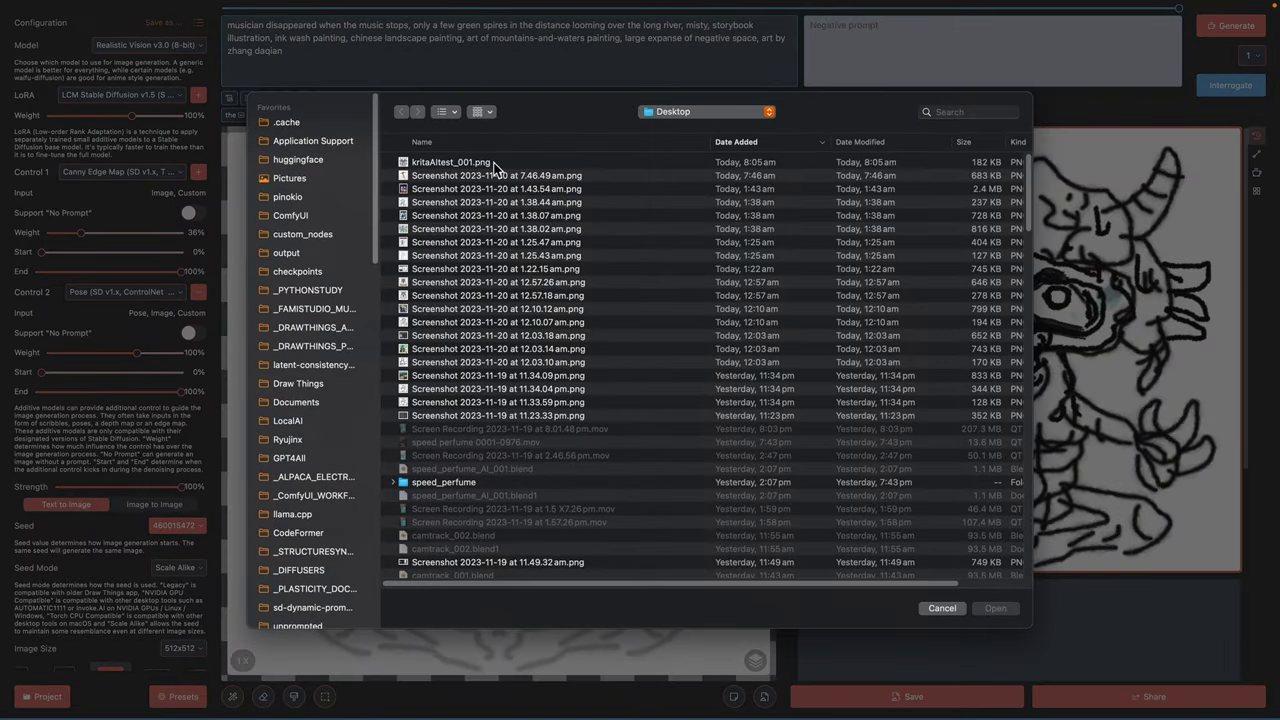
pyautogui.doubleClick(493, 163)
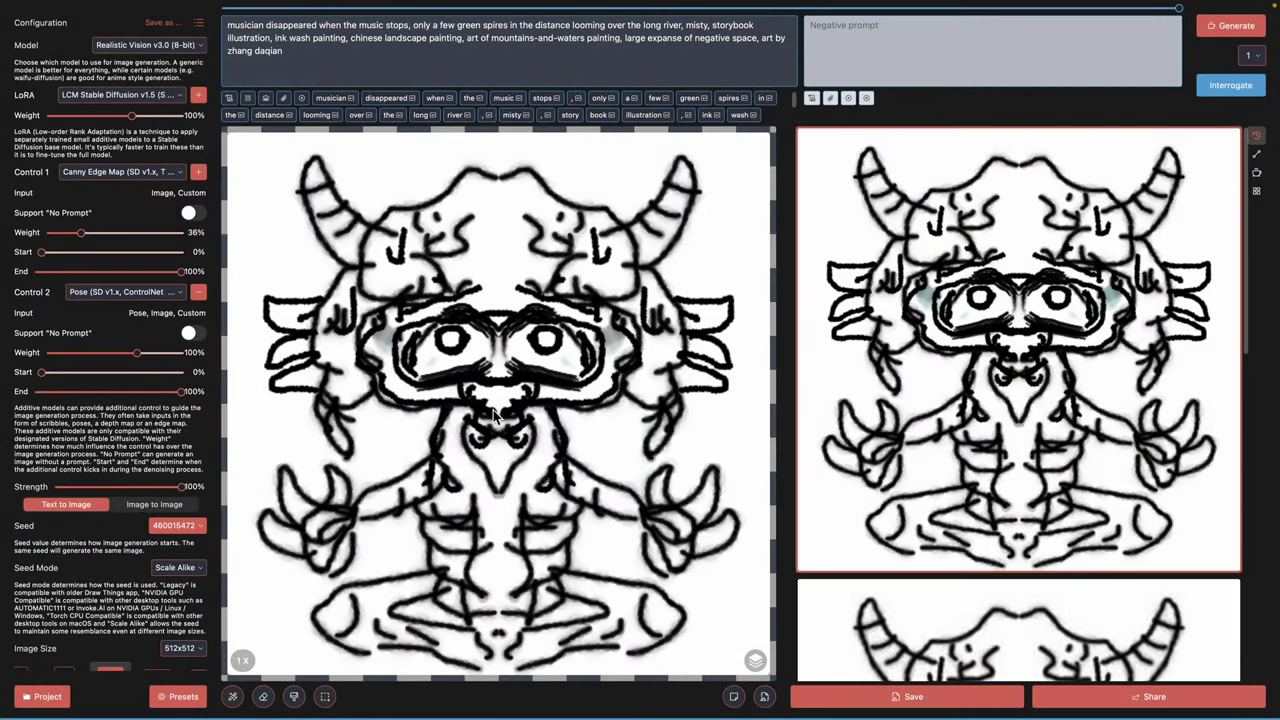
pyautogui.click(757, 661)
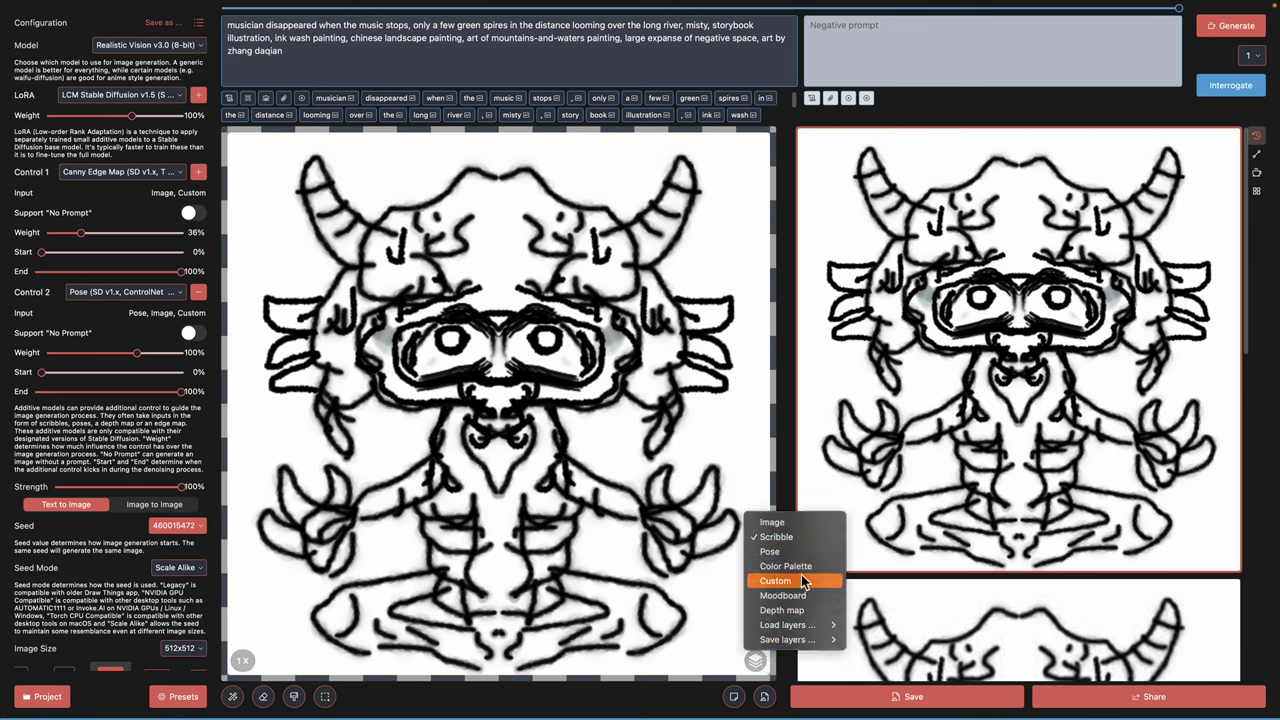
pyautogui.click(788, 614)
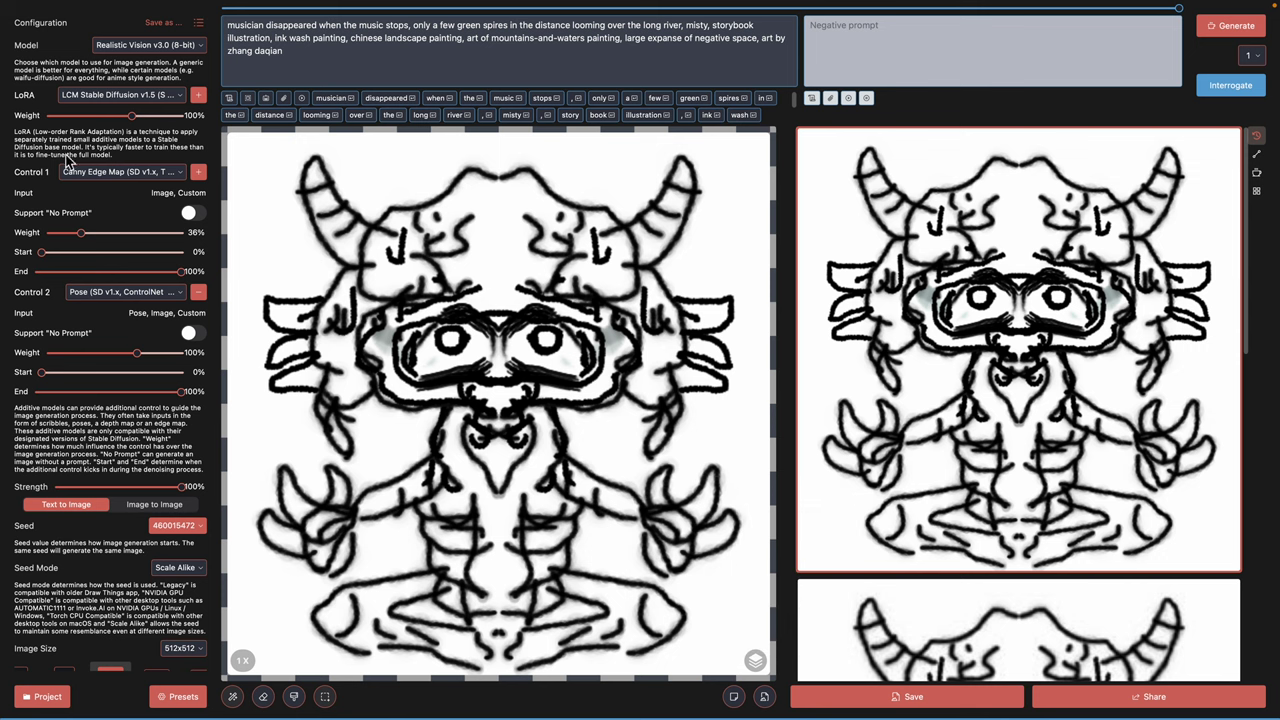
# Step: Change the Canny Edge Map control to Scribble (SD v1.x, ControlNet 1.1) and remove the second Pose control
pyautogui.click(108, 173)
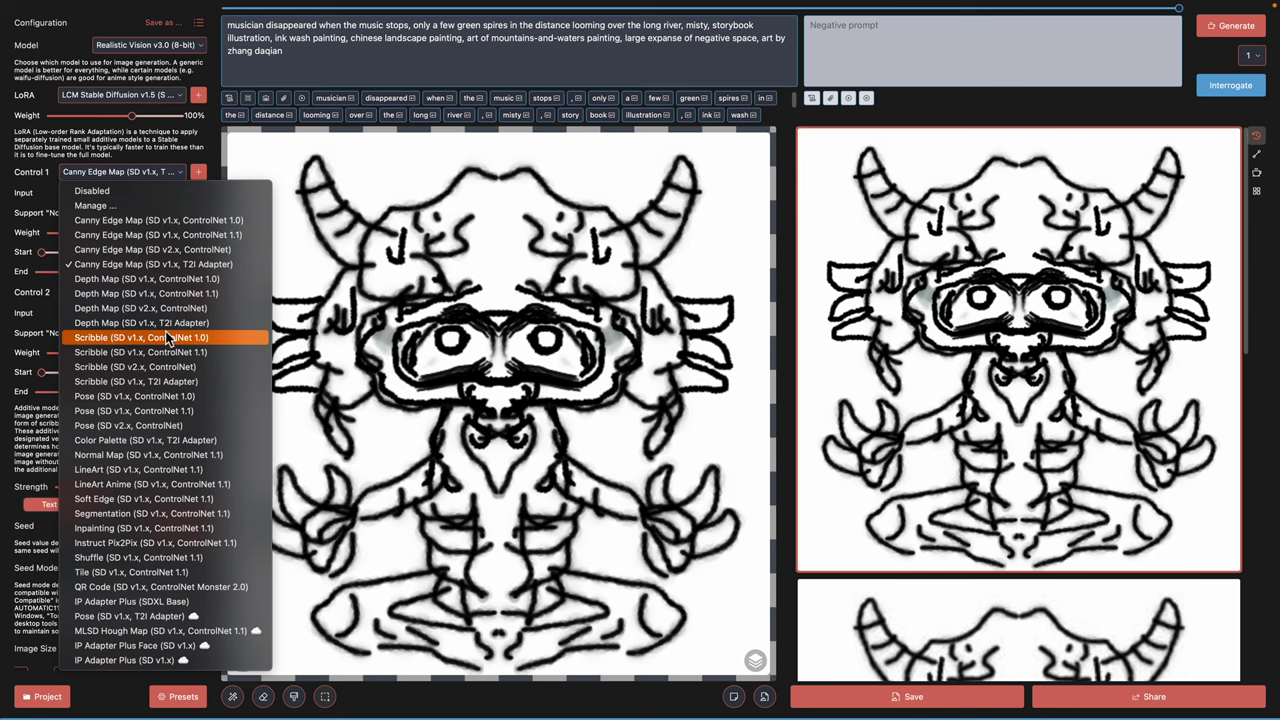
pyautogui.click(203, 376)
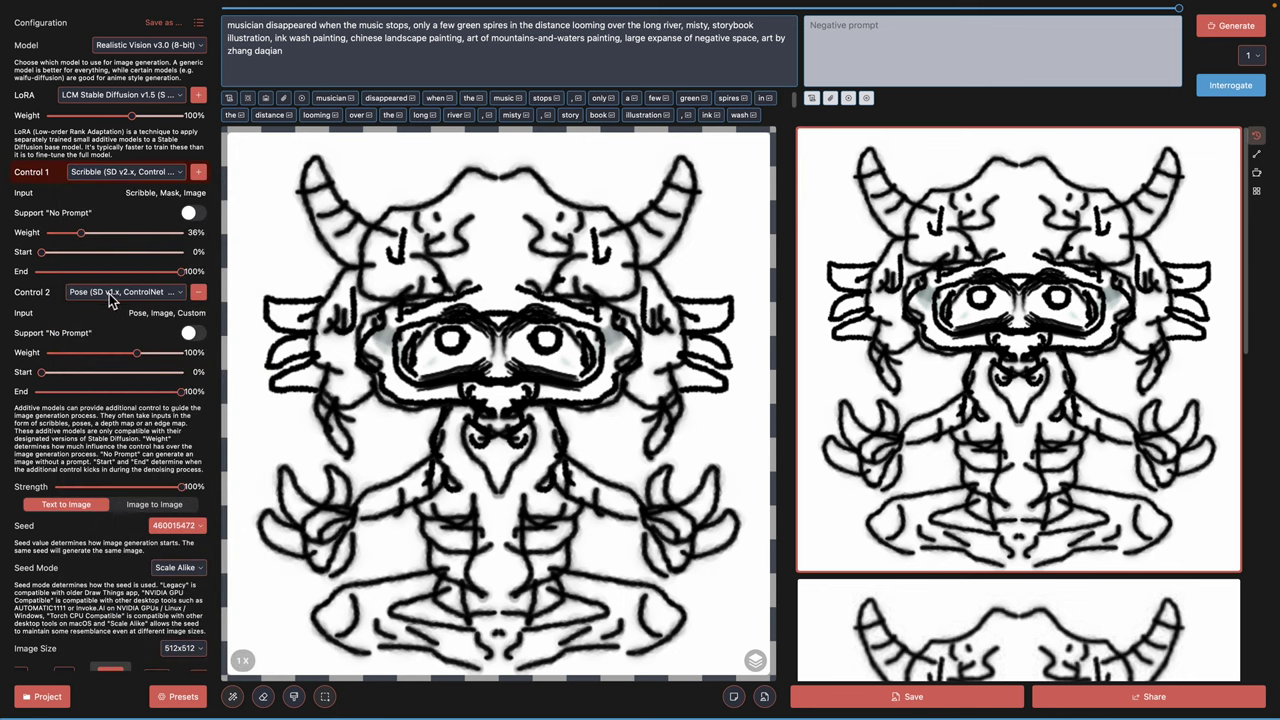
pyautogui.click(198, 292)
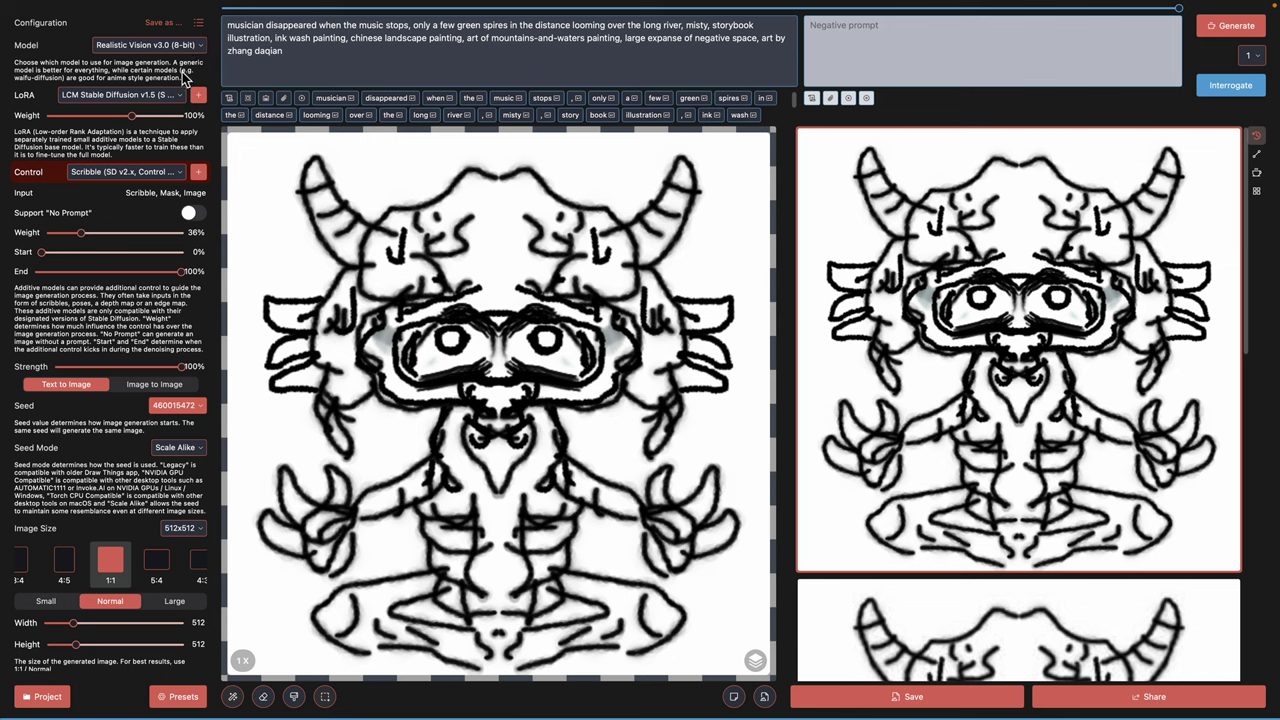
pyautogui.click(155, 175)
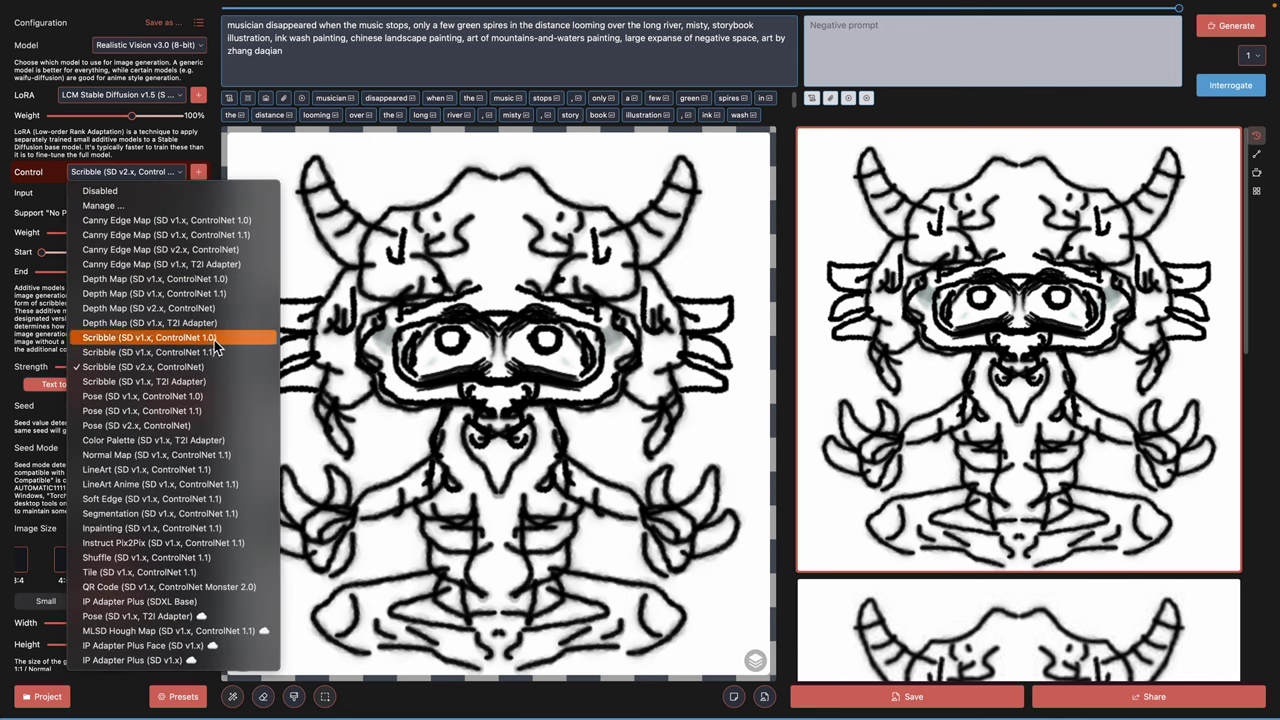
pyautogui.click(212, 352)
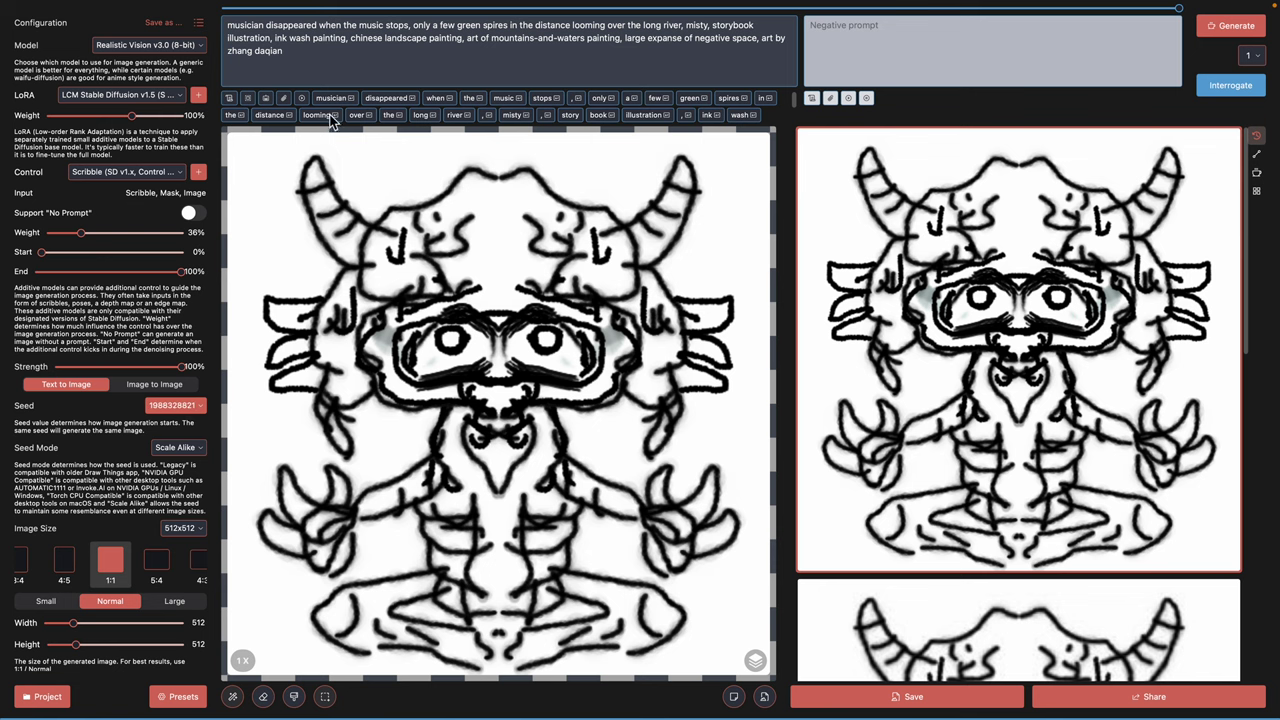
# Step: Switch to Krita, randomize the live generation seed and lower the generation strength to 53%
pyautogui.hotkey('ctrl', 'Left')
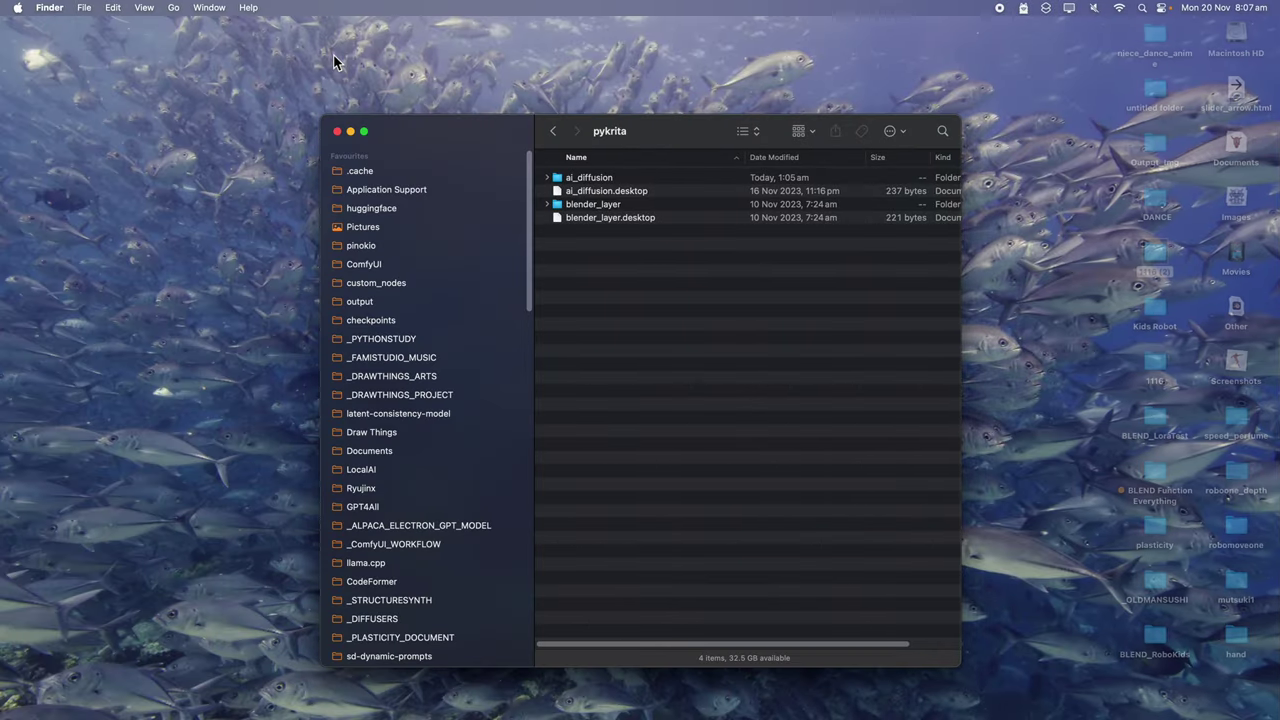
pyautogui.hotkey('ctrl', 'Right')
pyautogui.hotkey('ctrl', 'Right')
pyautogui.hotkey('ctrl', 'Right')
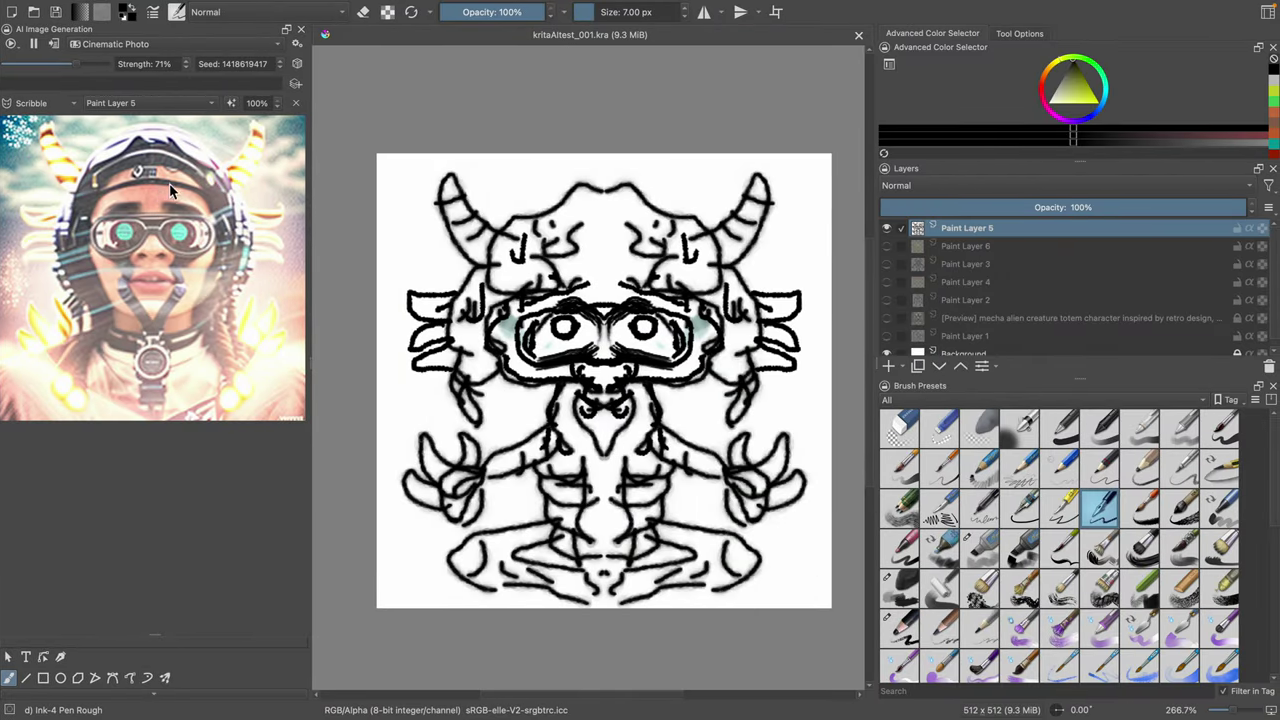
pyautogui.click(297, 65)
pyautogui.moveTo(81, 72); pyautogui.dragTo(58, 72)
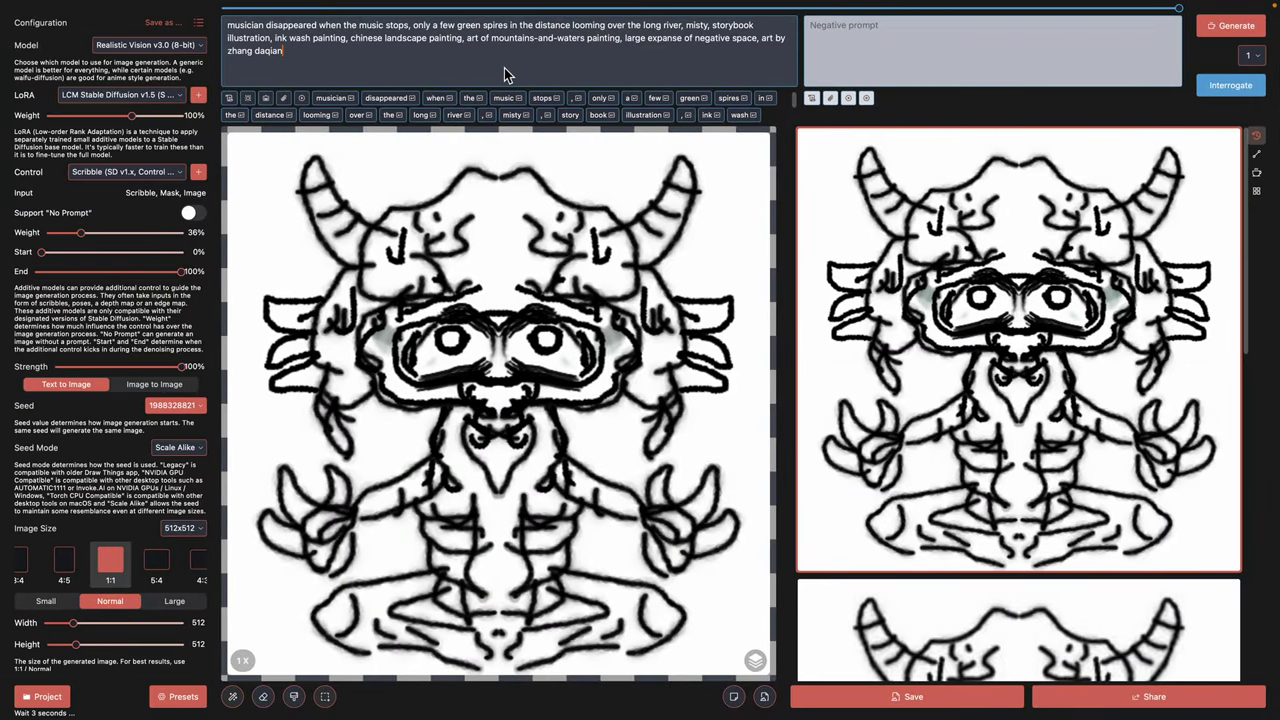
# Step: Replace the whole prompt with "hyperrealistic totem robot mecha creature meditating"
pyautogui.tripleClick(504, 68)
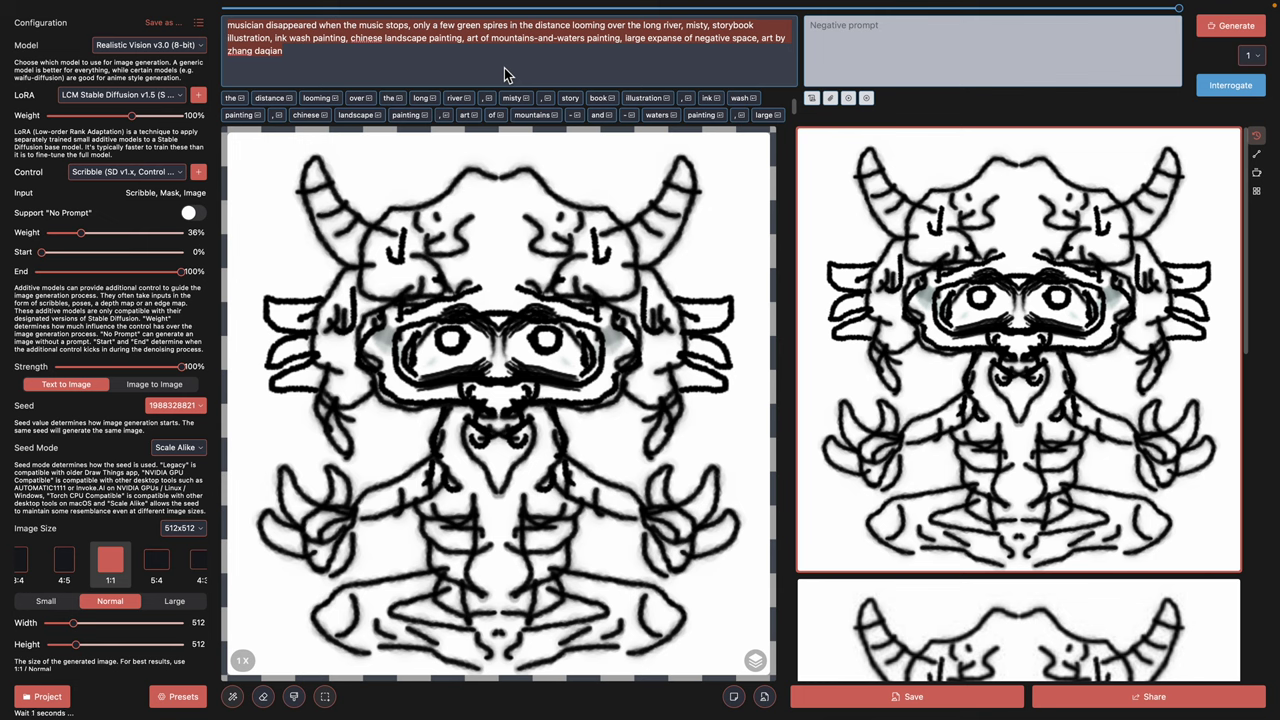
pyautogui.press('BackSpace')
pyautogui.write('hype')
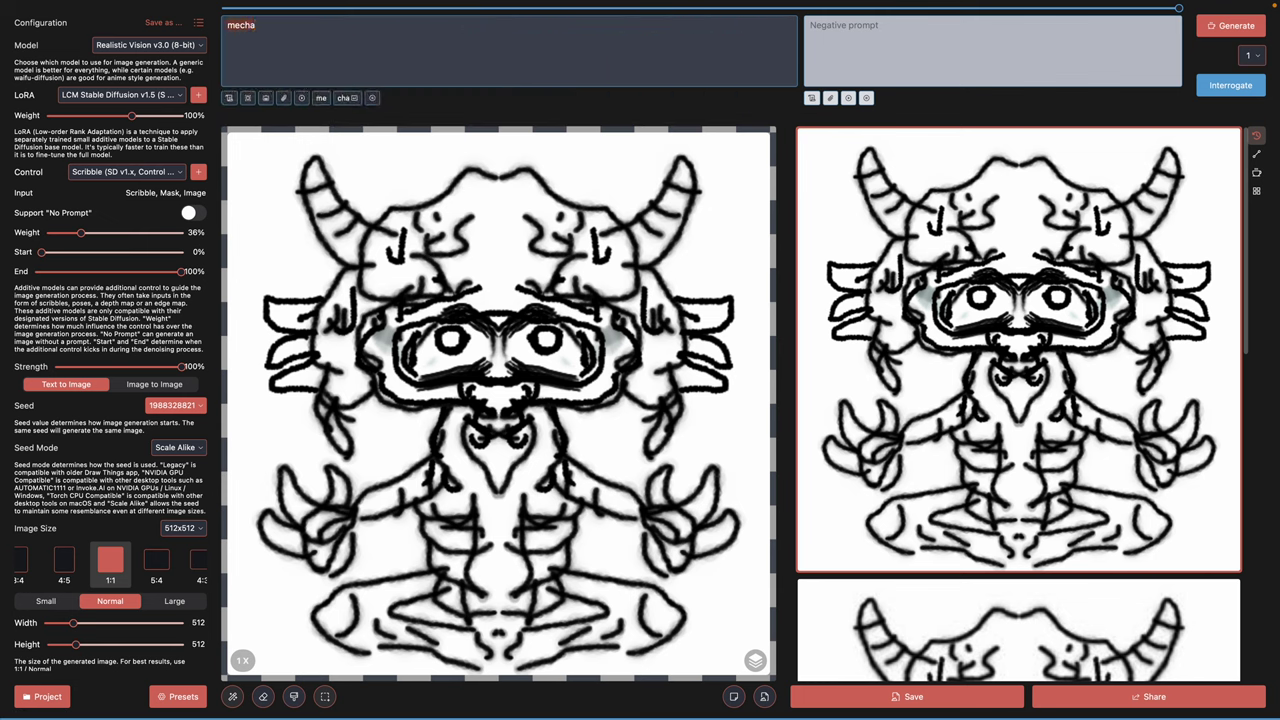
pyautogui.write('rreasli')
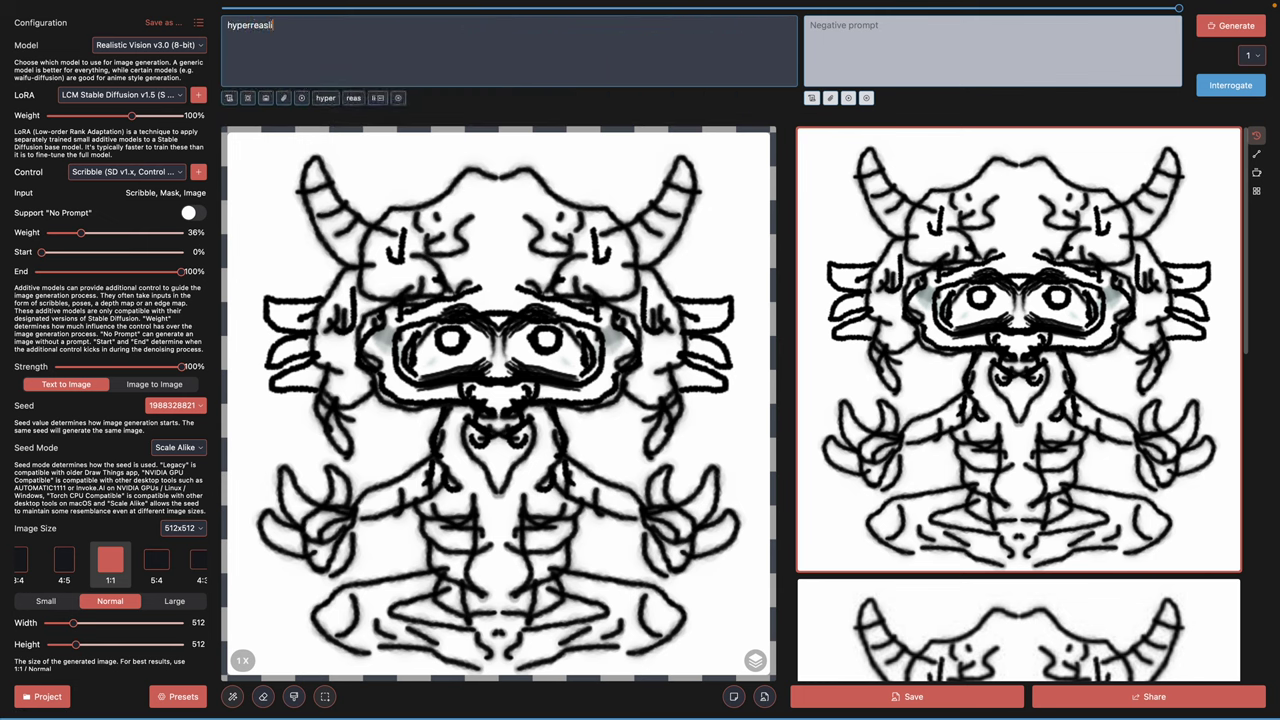
pyautogui.press('BackSpace')
pyautogui.press('BackSpace')
pyautogui.press('BackSpace')
pyautogui.write('listic totem ')
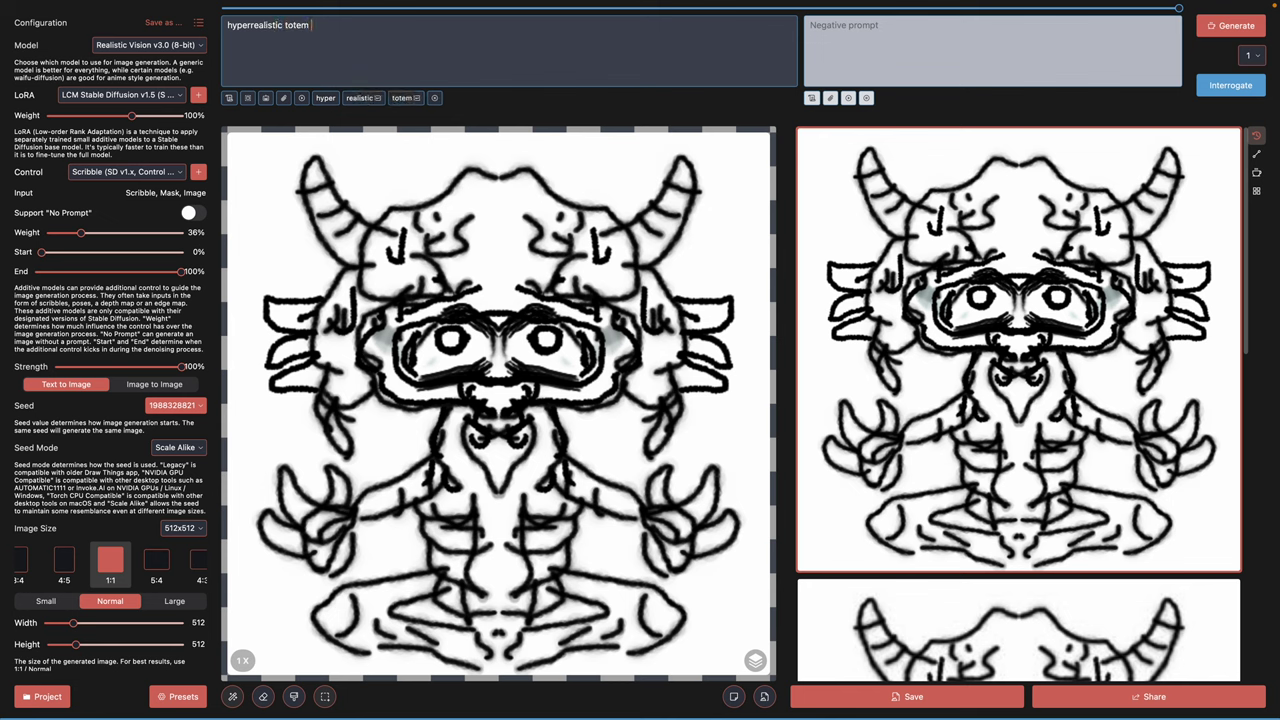
pyautogui.write('robot mecha c')
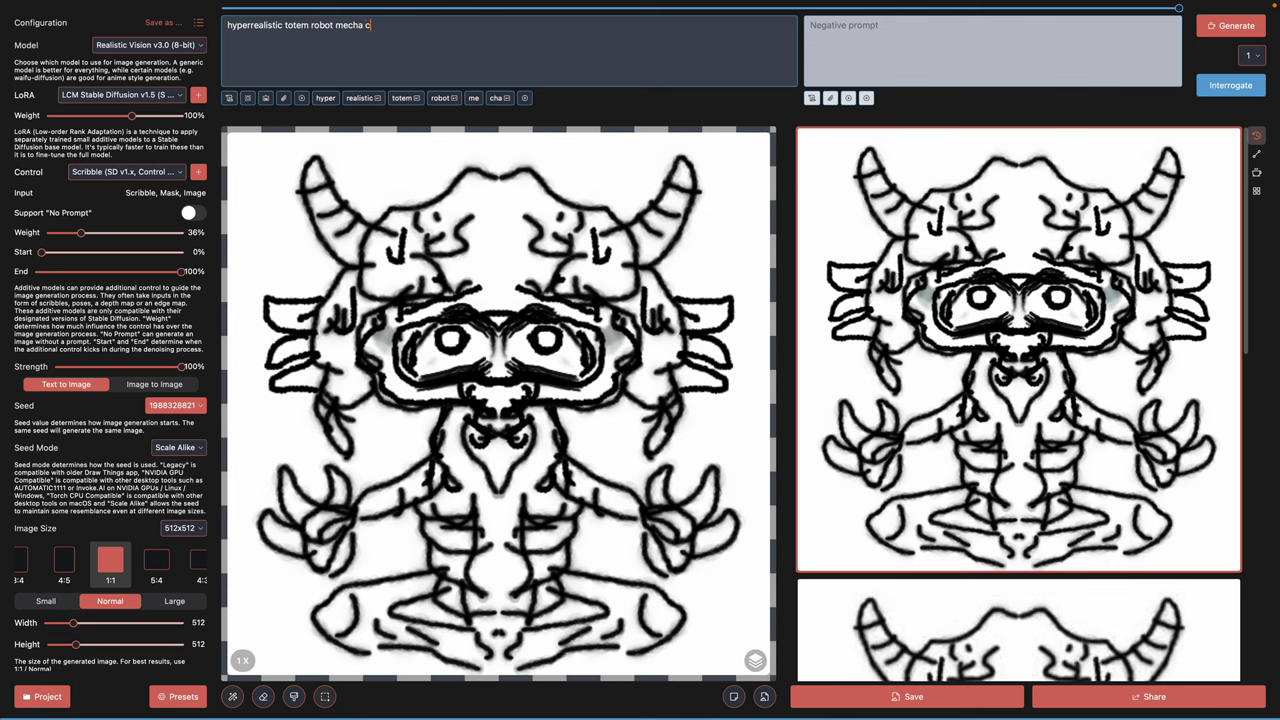
pyautogui.write('reature ')
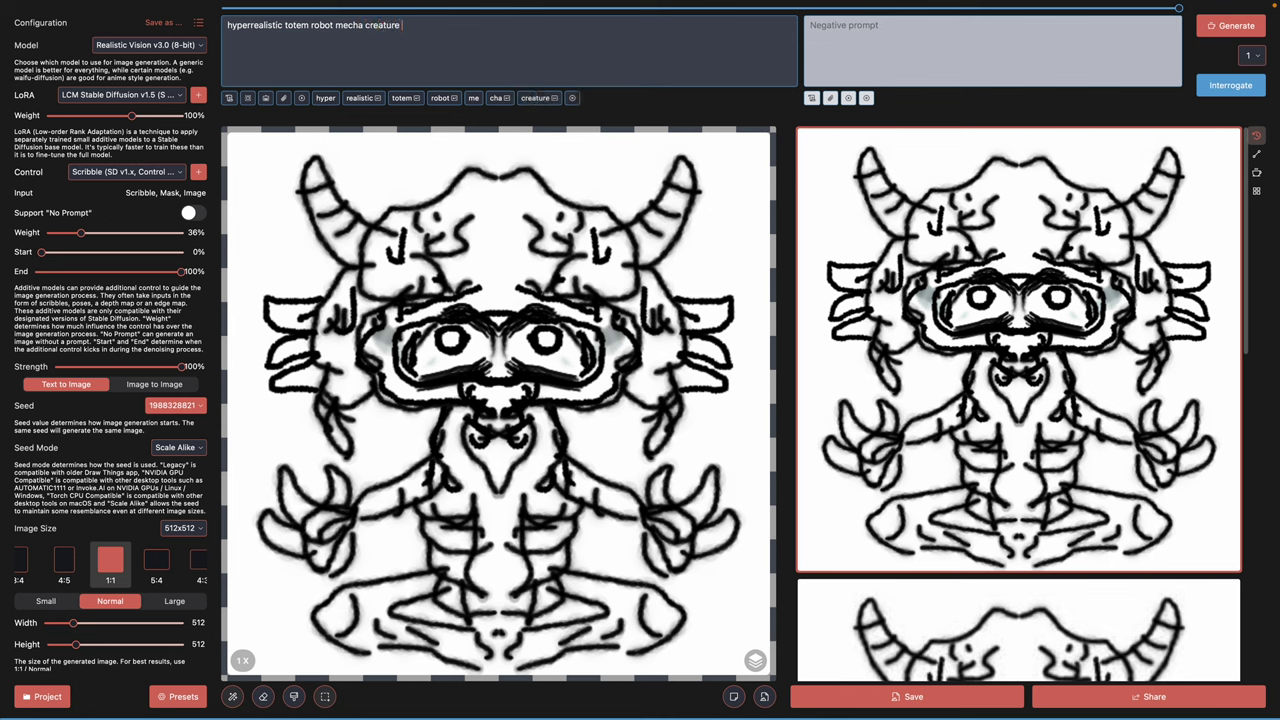
pyautogui.write('meditating ')
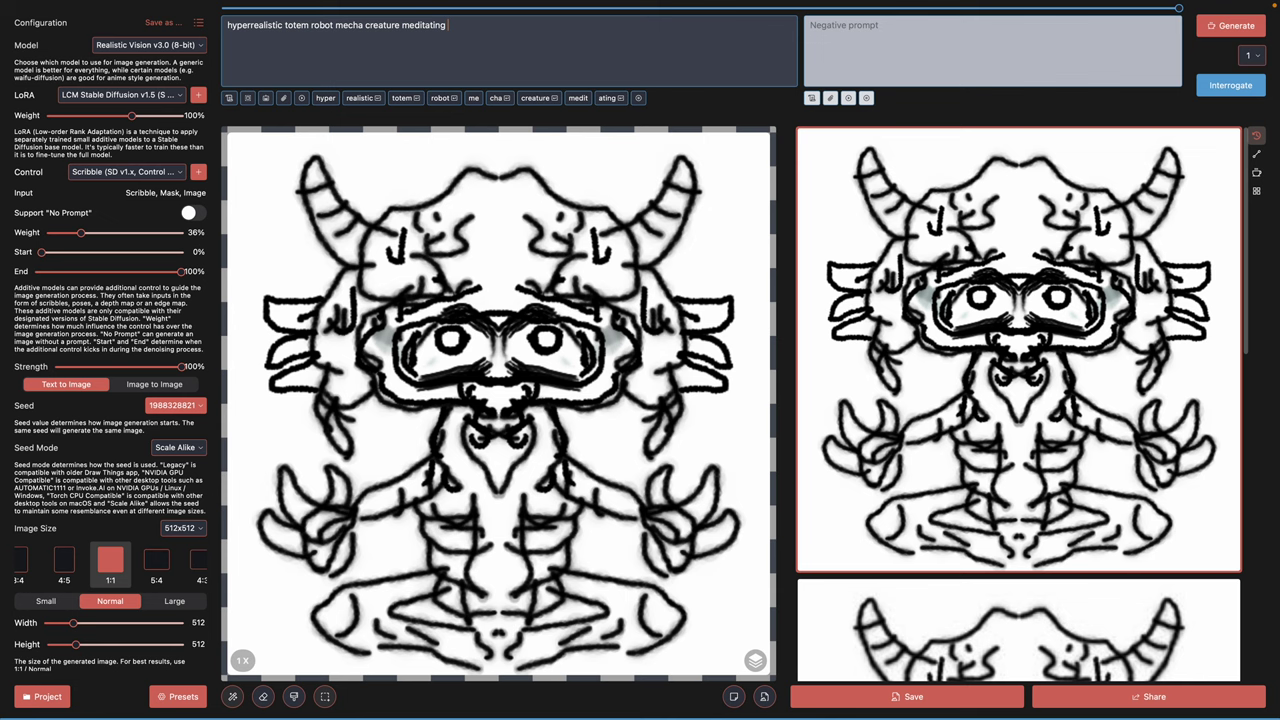
# Step: Append ", intricate details surreal" to the end of the prompt
pyautogui.write(', intricate deatils,')
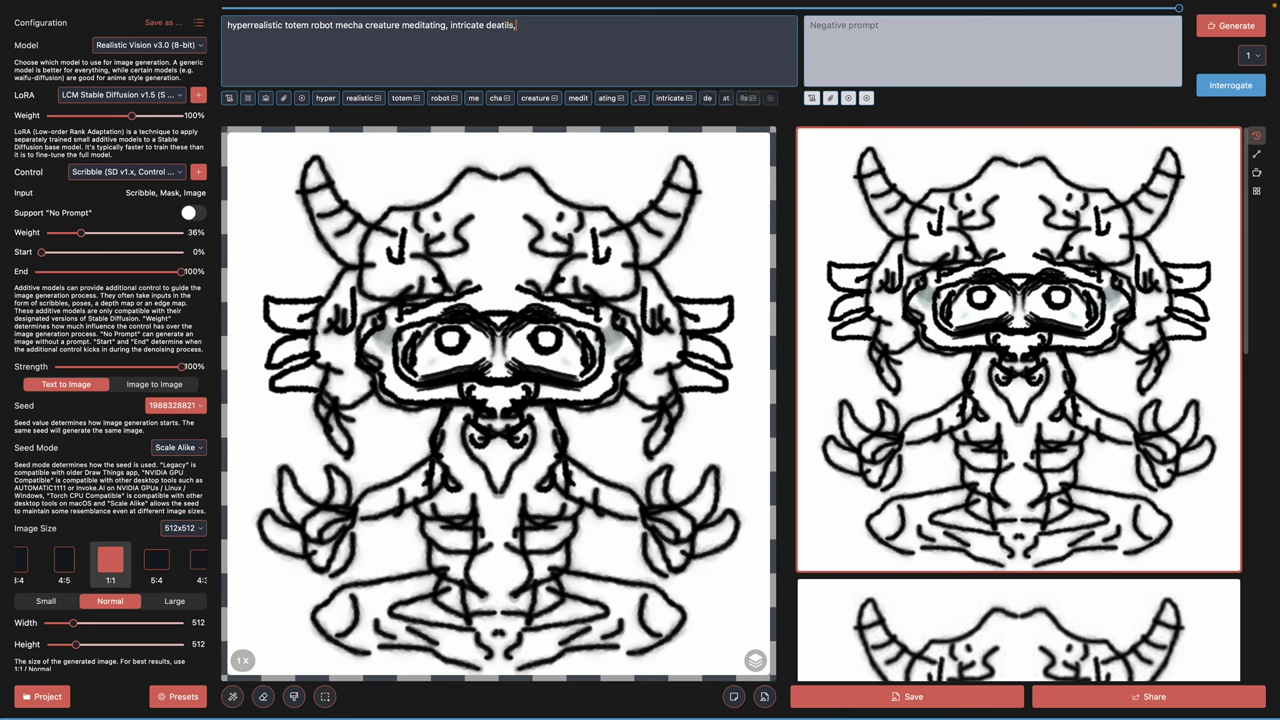
pyautogui.press('BackSpace')
pyautogui.press('BackSpace')
pyautogui.press('BackSpace')
pyautogui.write('taik')
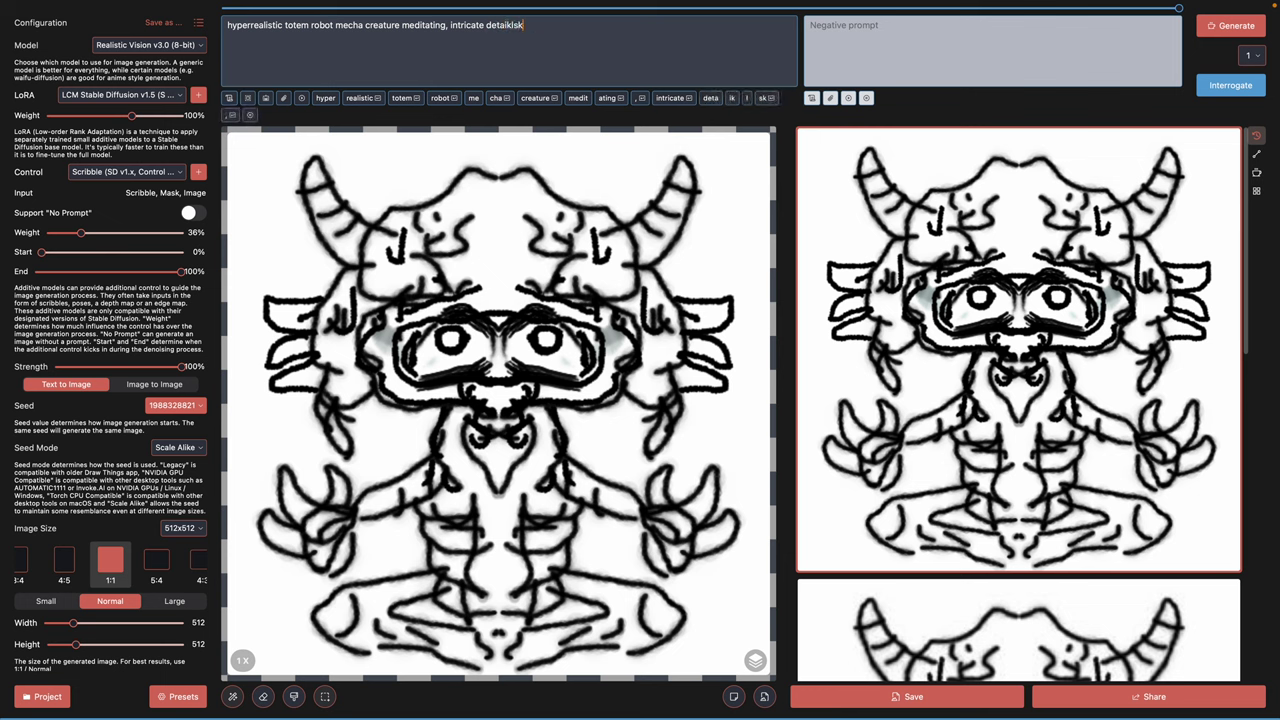
pyautogui.press('BackSpace')
pyautogui.write('ls surreal')
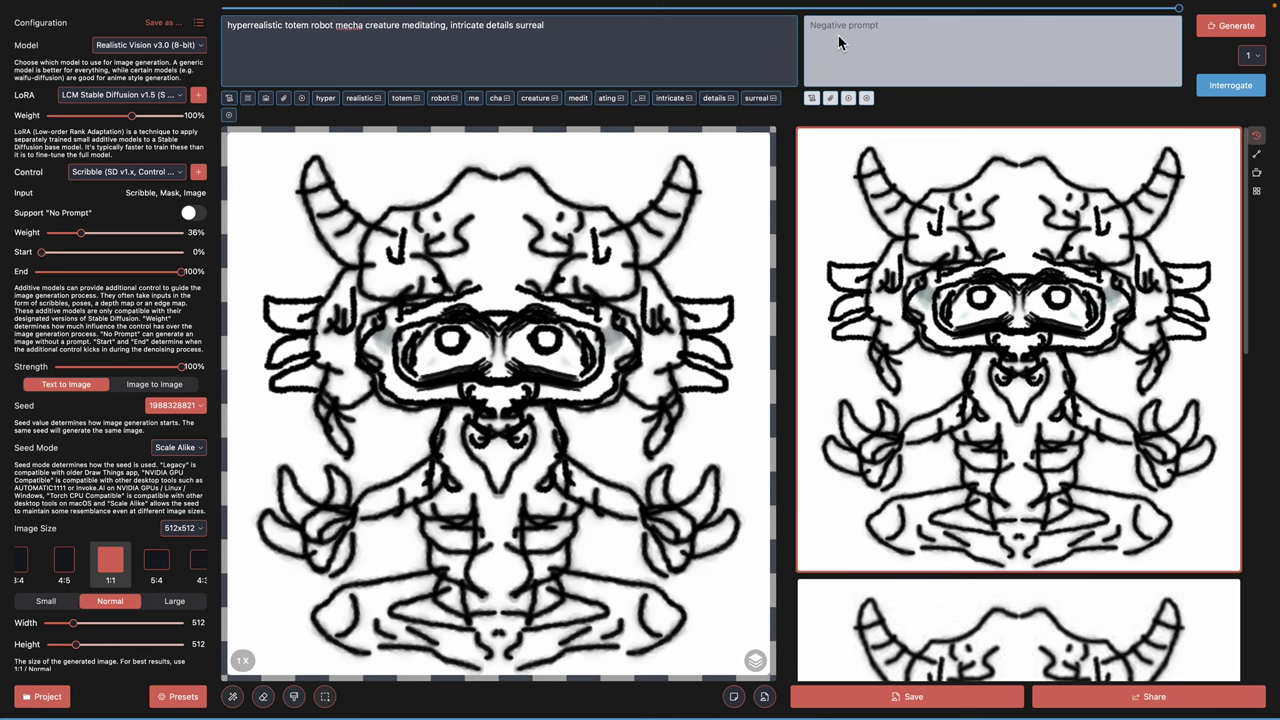
# Step: Apply the cinematic-default style to the prompt and negative prompt
pyautogui.click(813, 99)
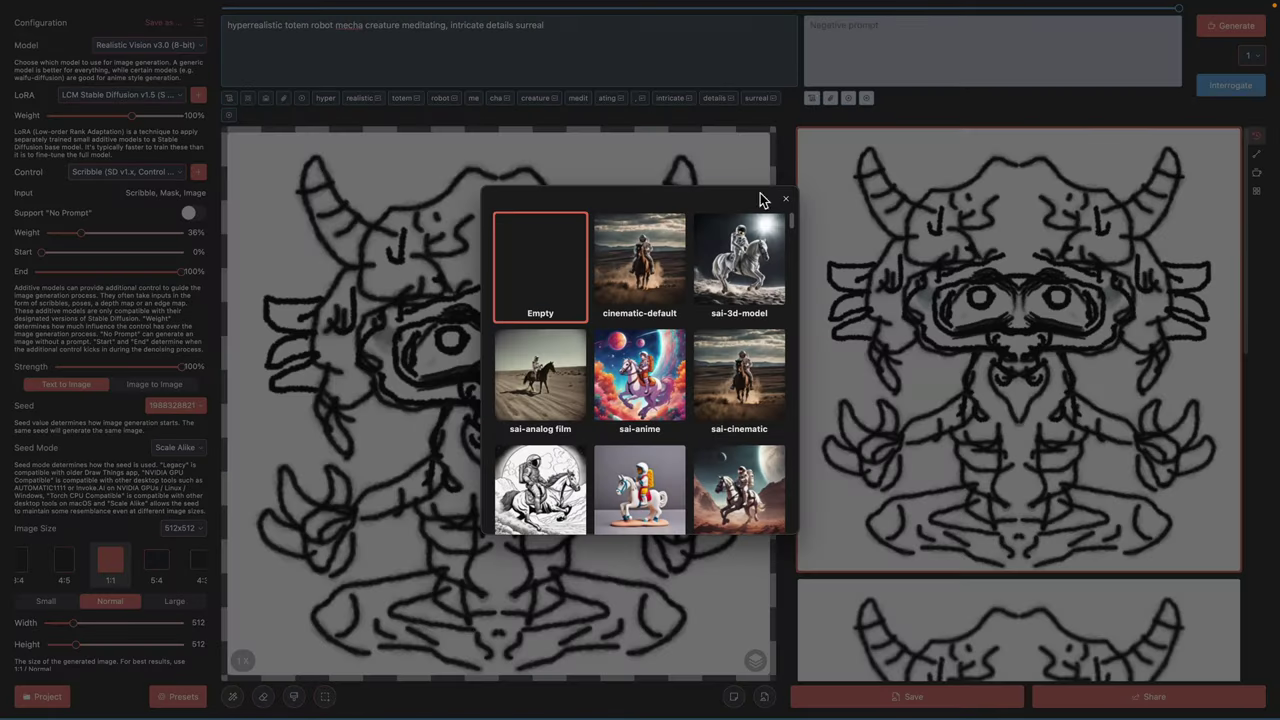
pyautogui.click(651, 293)
pyautogui.click(786, 199)
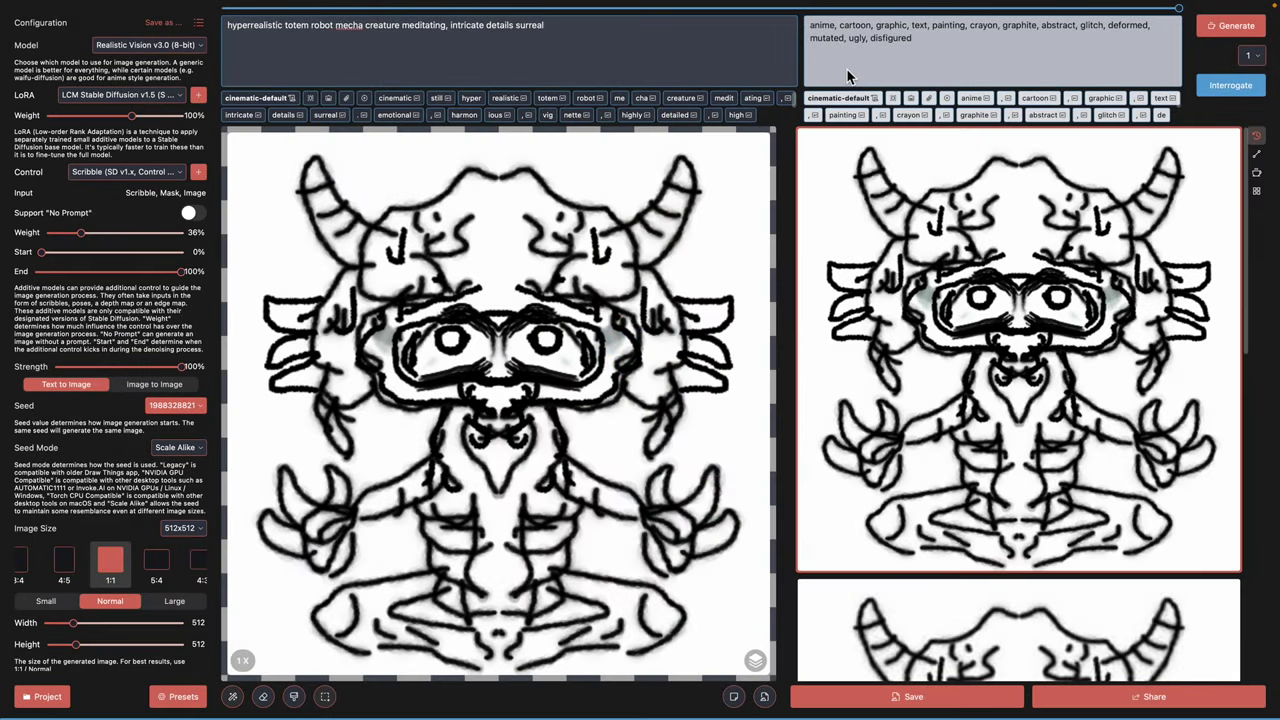
# Step: Generate a batch of 4 images from the scribble and look through them in the history
pyautogui.click(1248, 55)
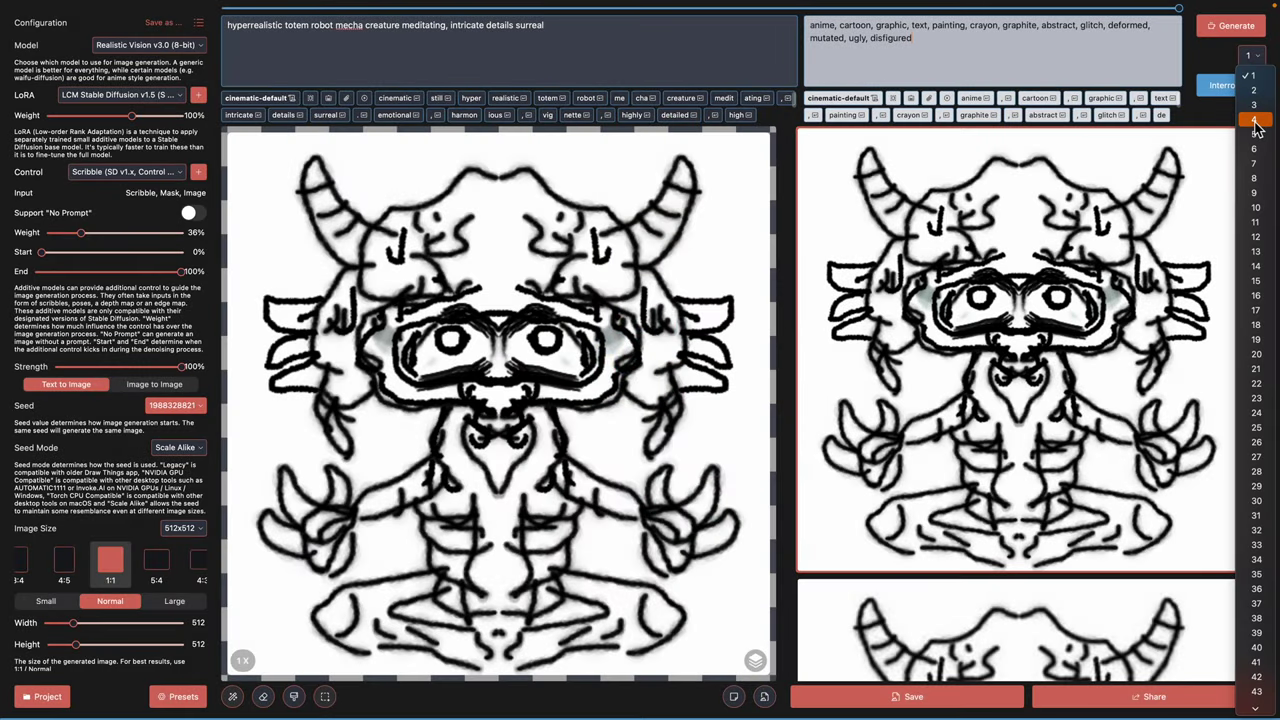
pyautogui.click(1258, 130)
pyautogui.click(1245, 38)
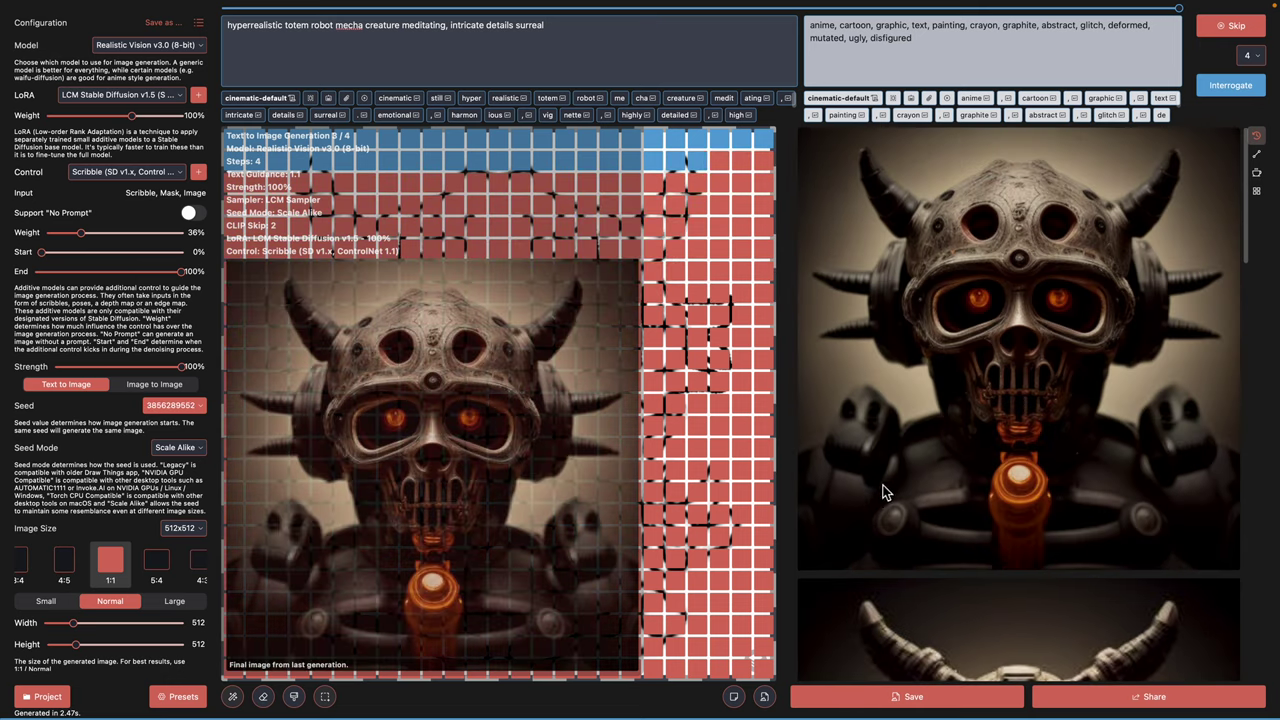
pyautogui.scroll(-5, 872, 499)
pyautogui.scroll(-5, 872, 507)
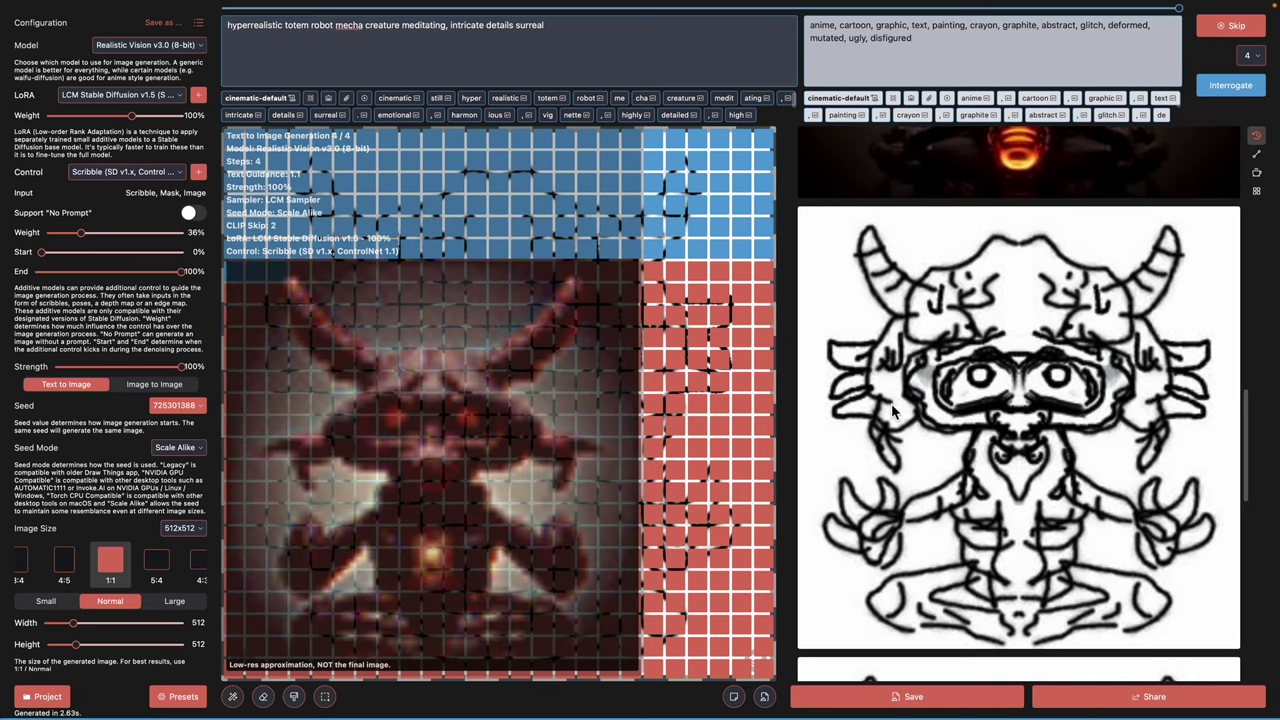
pyautogui.scroll(-5, 889, 407)
pyautogui.scroll(10, 883, 396)
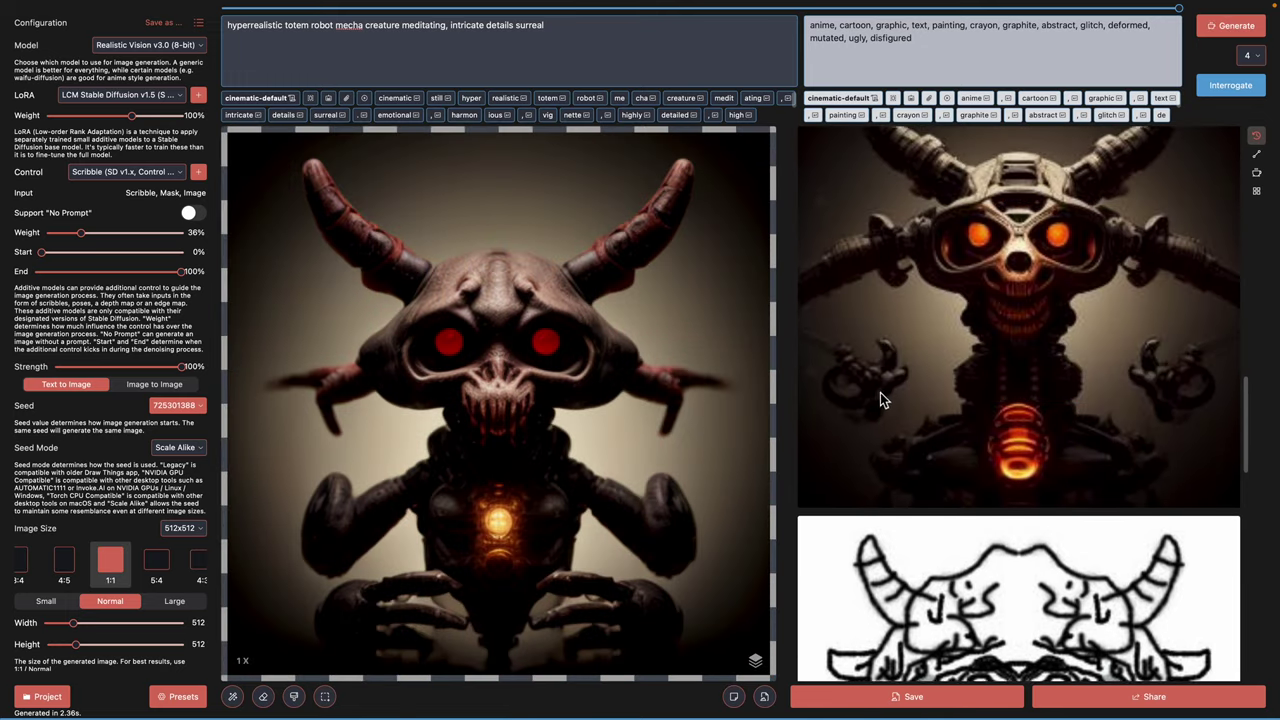
pyautogui.scroll(8, 938, 364)
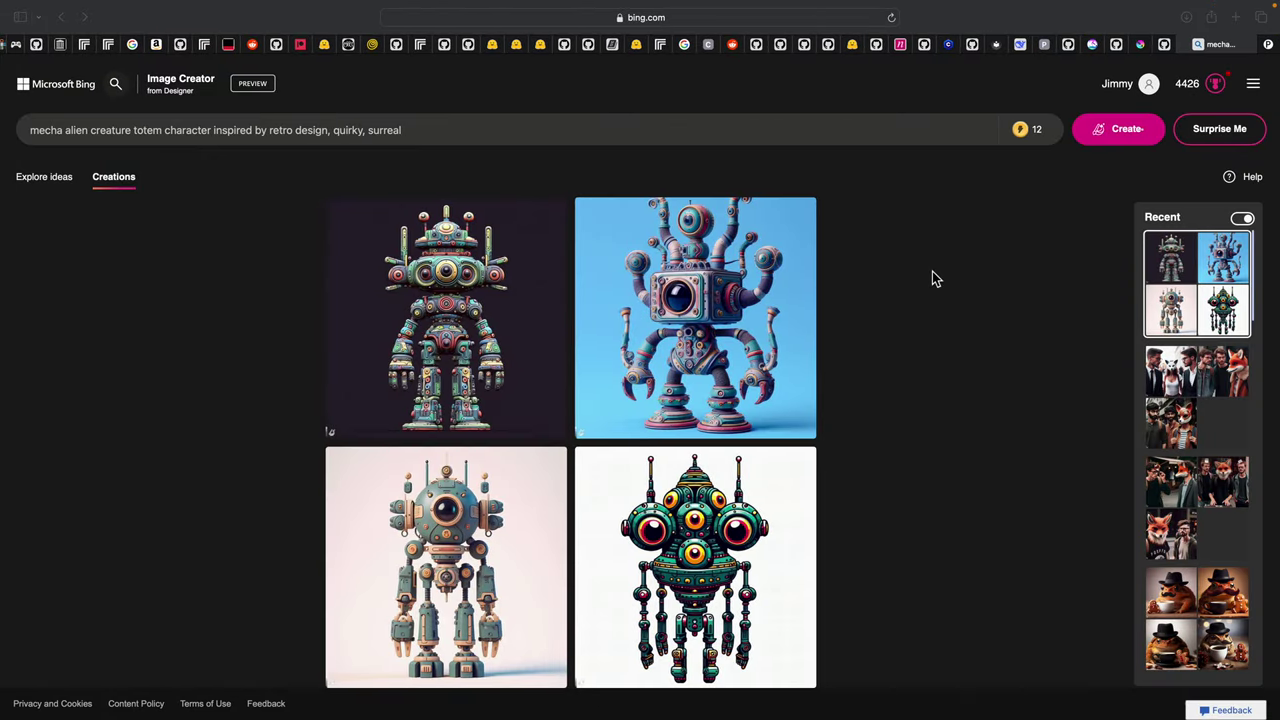
# Step: Switch to Krita and pause the live AI image generation
pyautogui.hotkey('ctrl', 'Right')
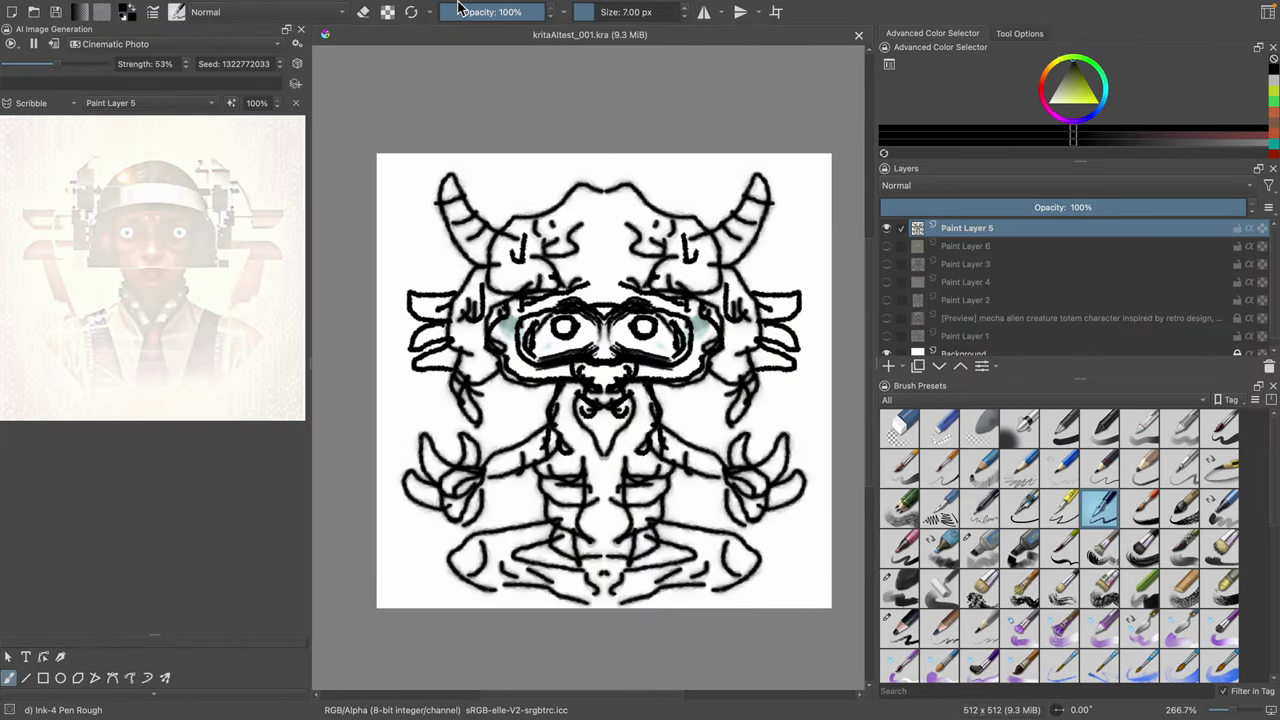
pyautogui.click(33, 46)
pyautogui.click(12, 45)
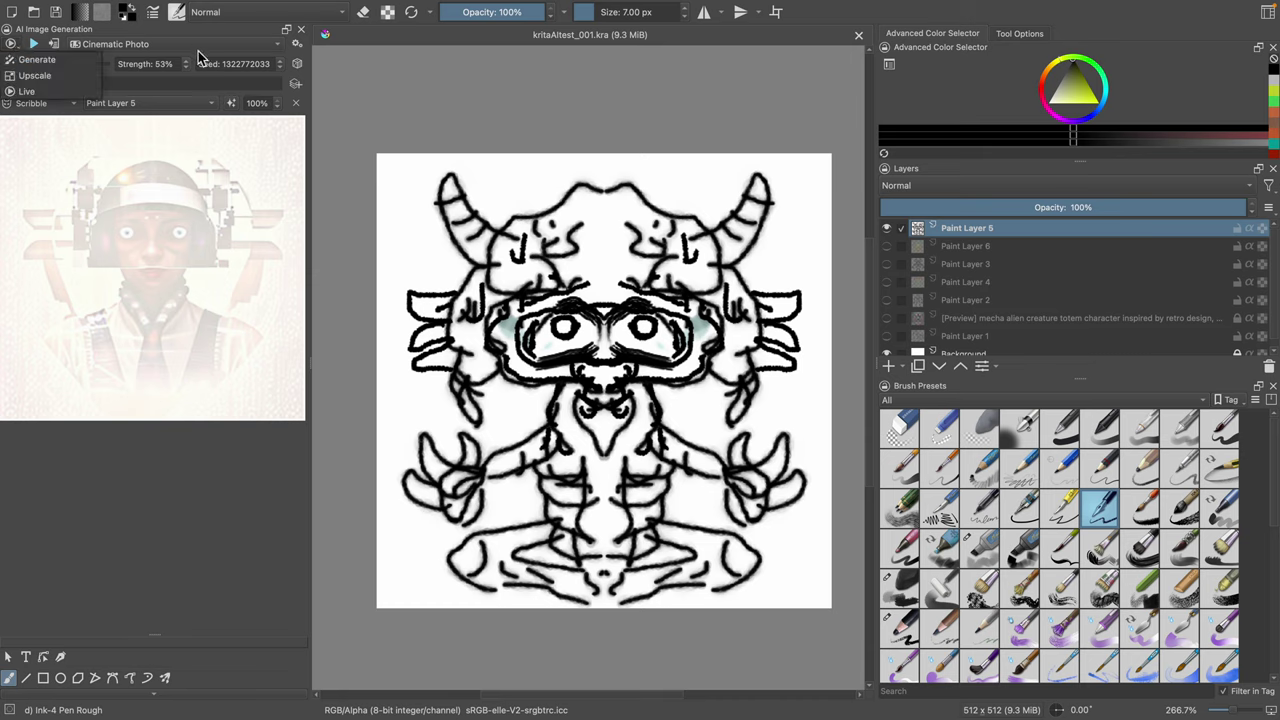
pyautogui.click(113, 74)
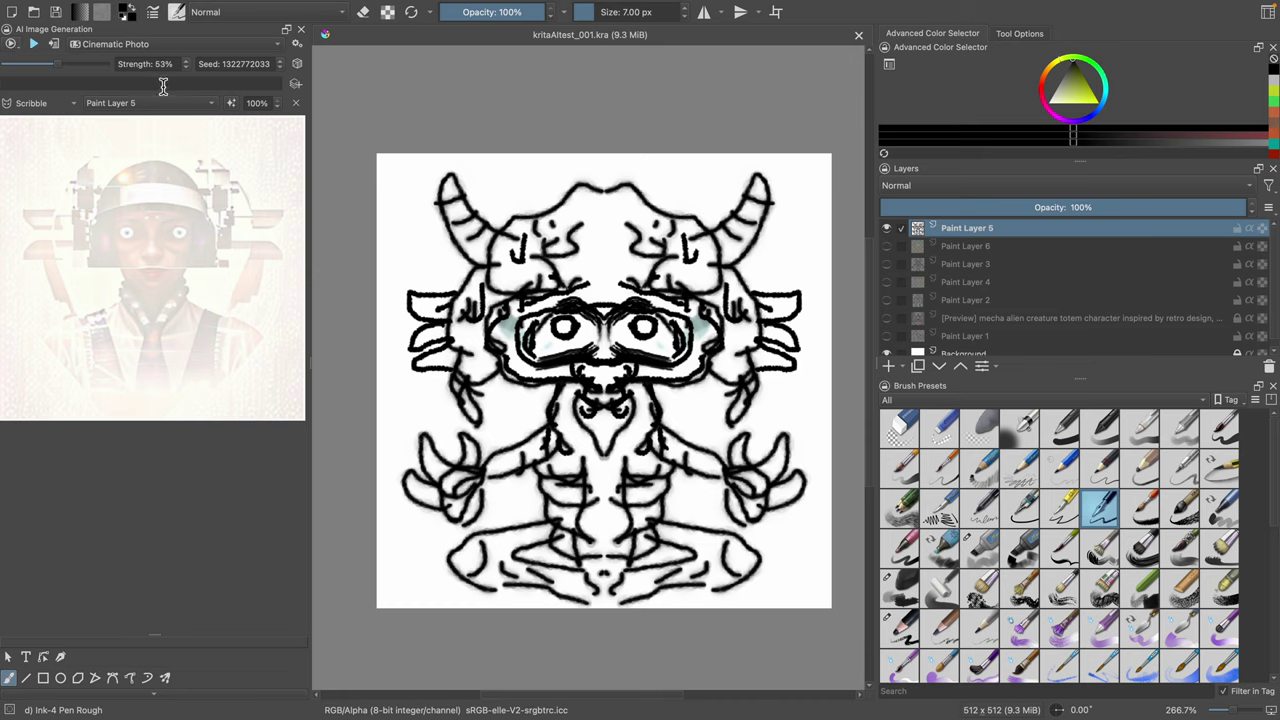
# Step: Quit and relaunch Krita, and reopen the recent image kritaAItest_001.kra
pyautogui.moveTo(129, 5)
pyautogui.click(50, 9)
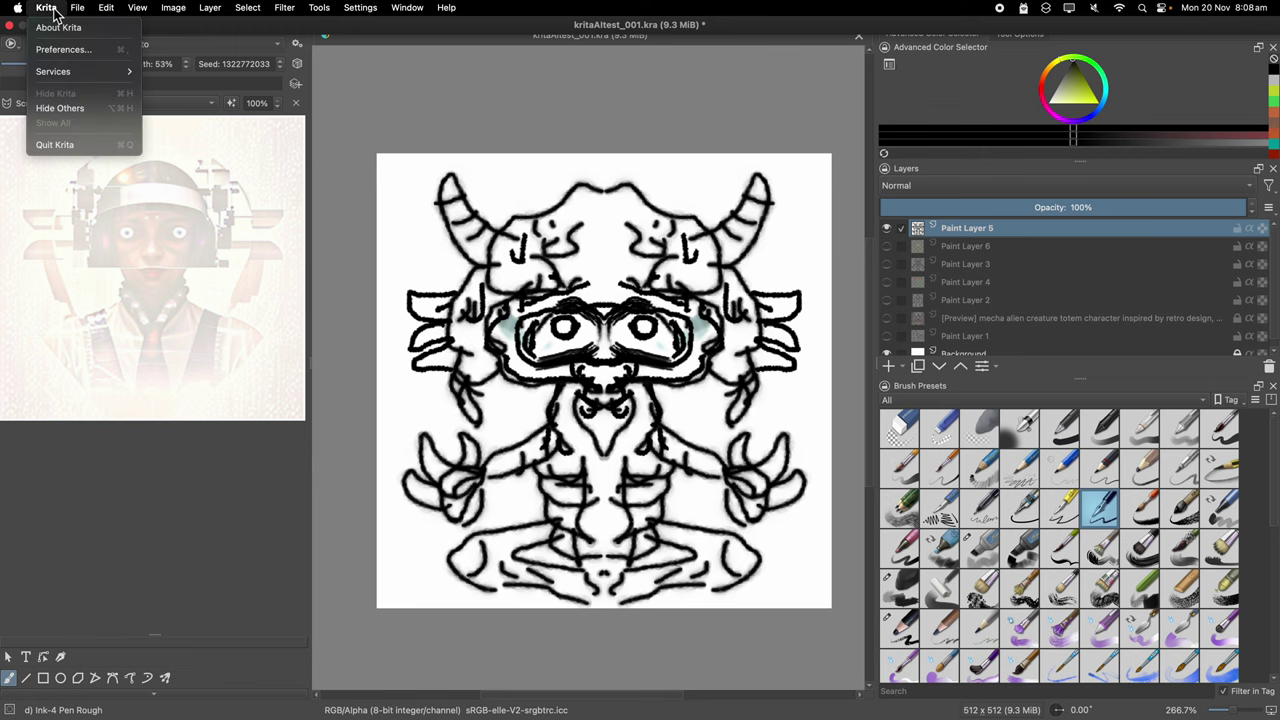
pyautogui.click(55, 144)
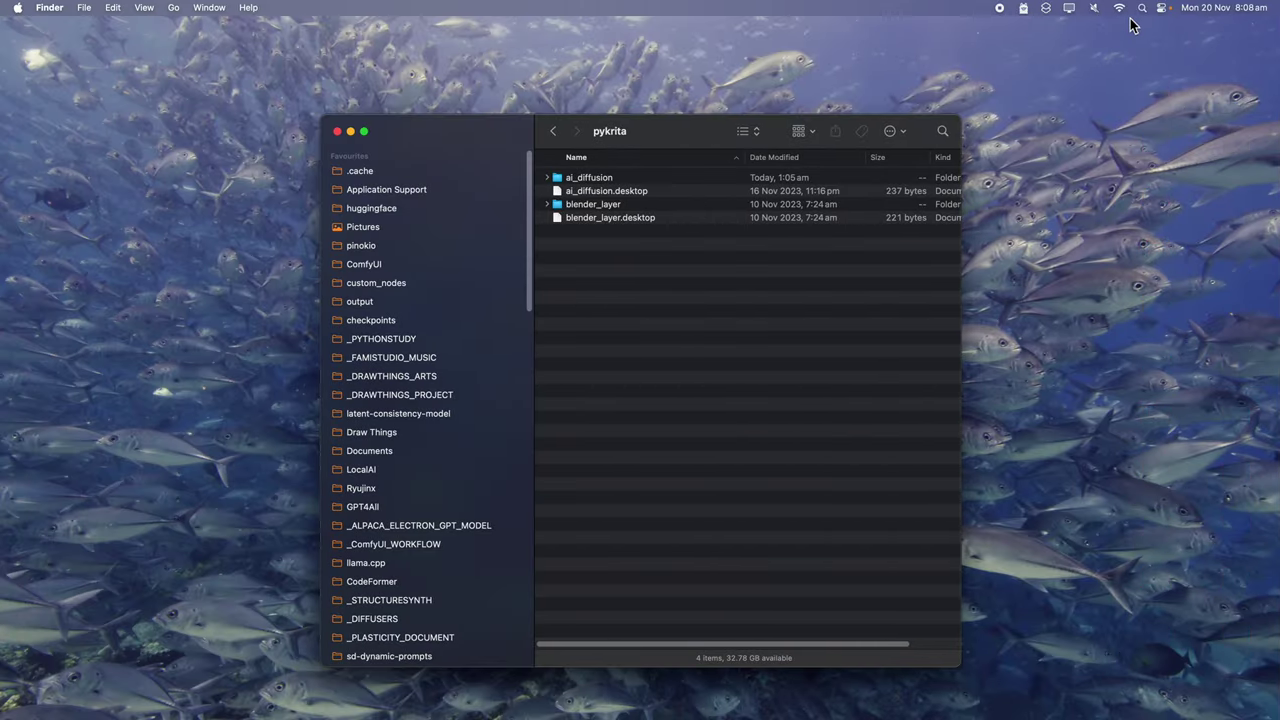
pyautogui.click(1141, 10)
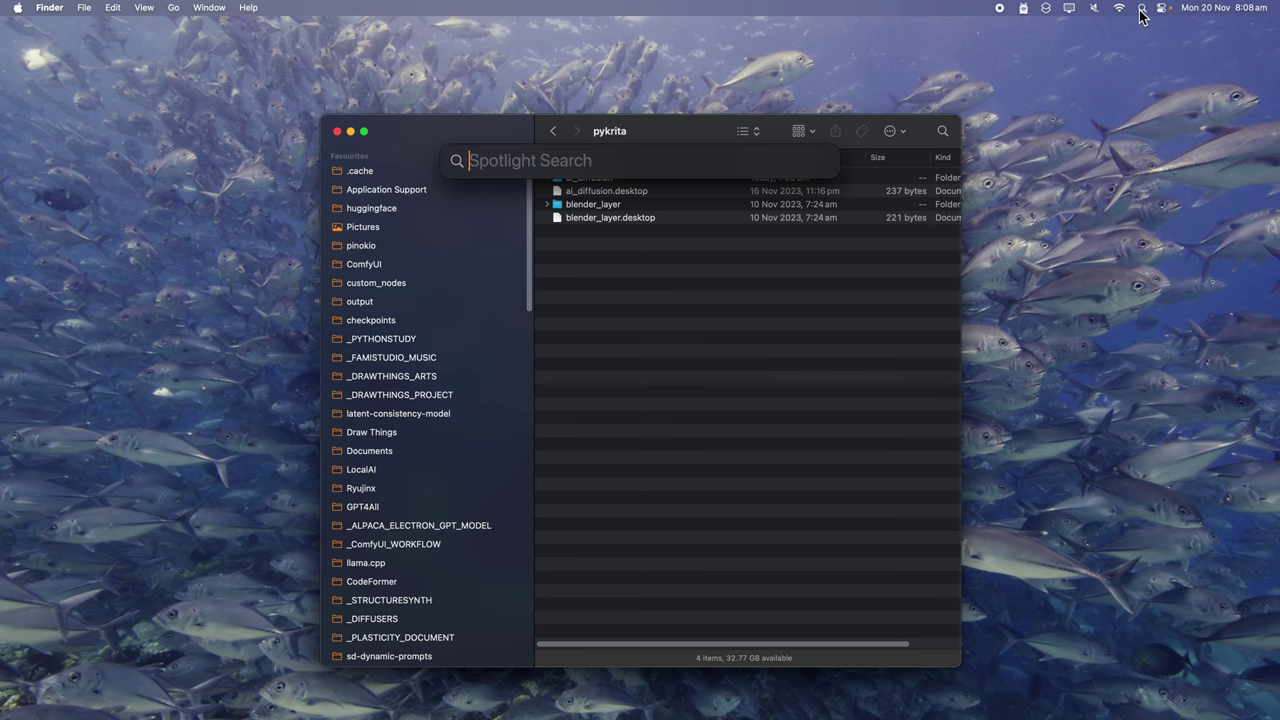
pyautogui.write('krita.app')
pyautogui.press('Return')
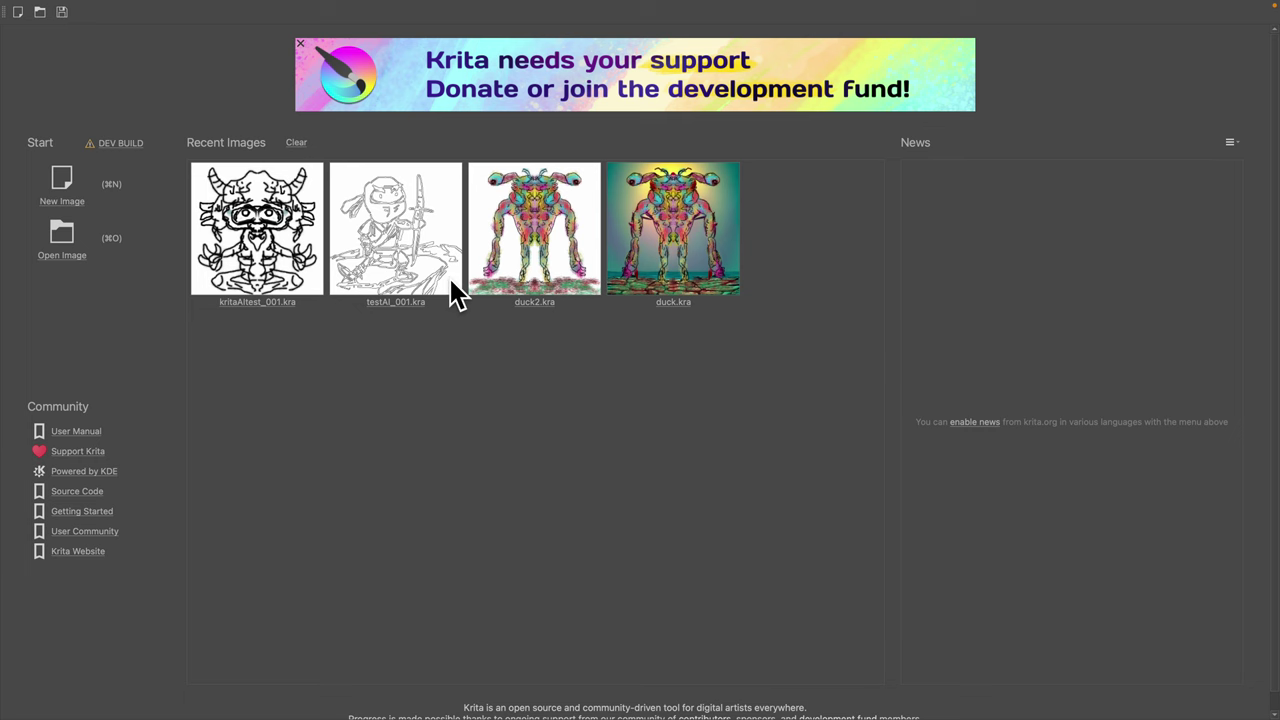
pyautogui.click(288, 248)
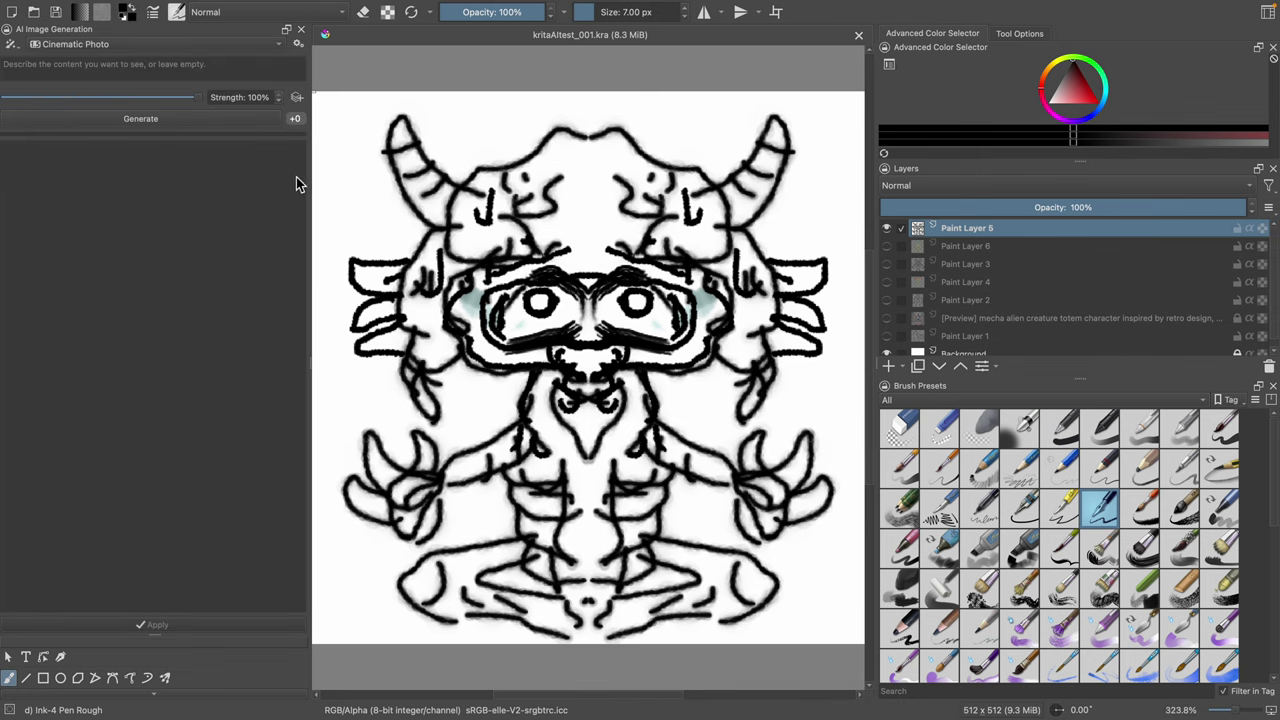
# Step: Copy the prompt "hyperrealistic totem robot mecha creature meditating, intricate details surreal" from Draw Things into Krita's AI generation prompt
pyautogui.moveTo(309, 180); pyautogui.dragTo(274, 180)
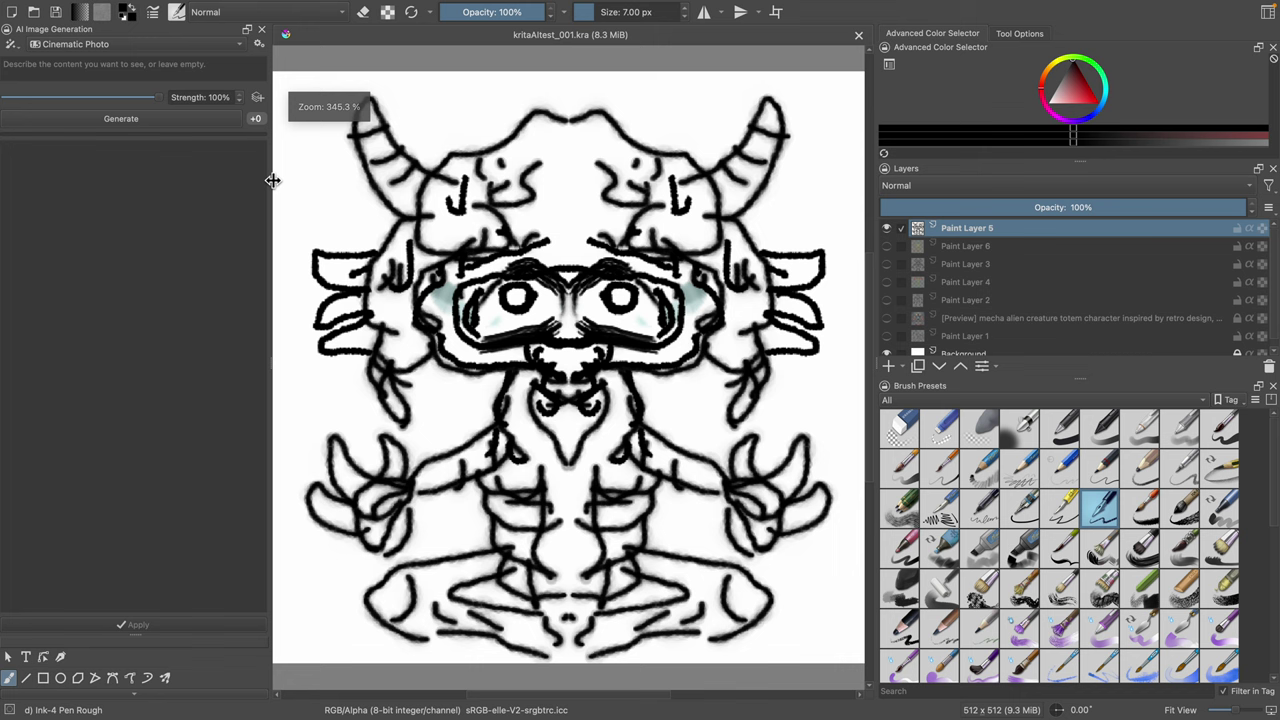
pyautogui.click(212, 68)
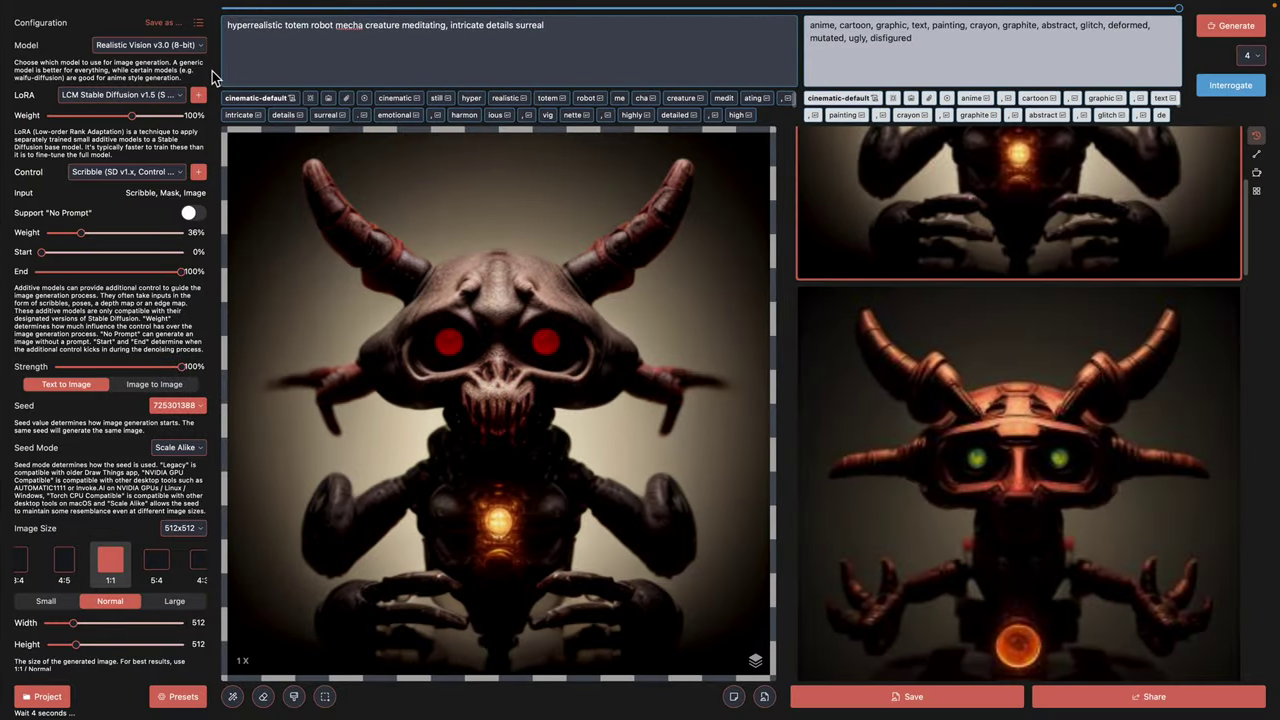
pyautogui.tripleClick(305, 40)
pyautogui.press('super+c')
pyautogui.scroll(-1, 352, 100)
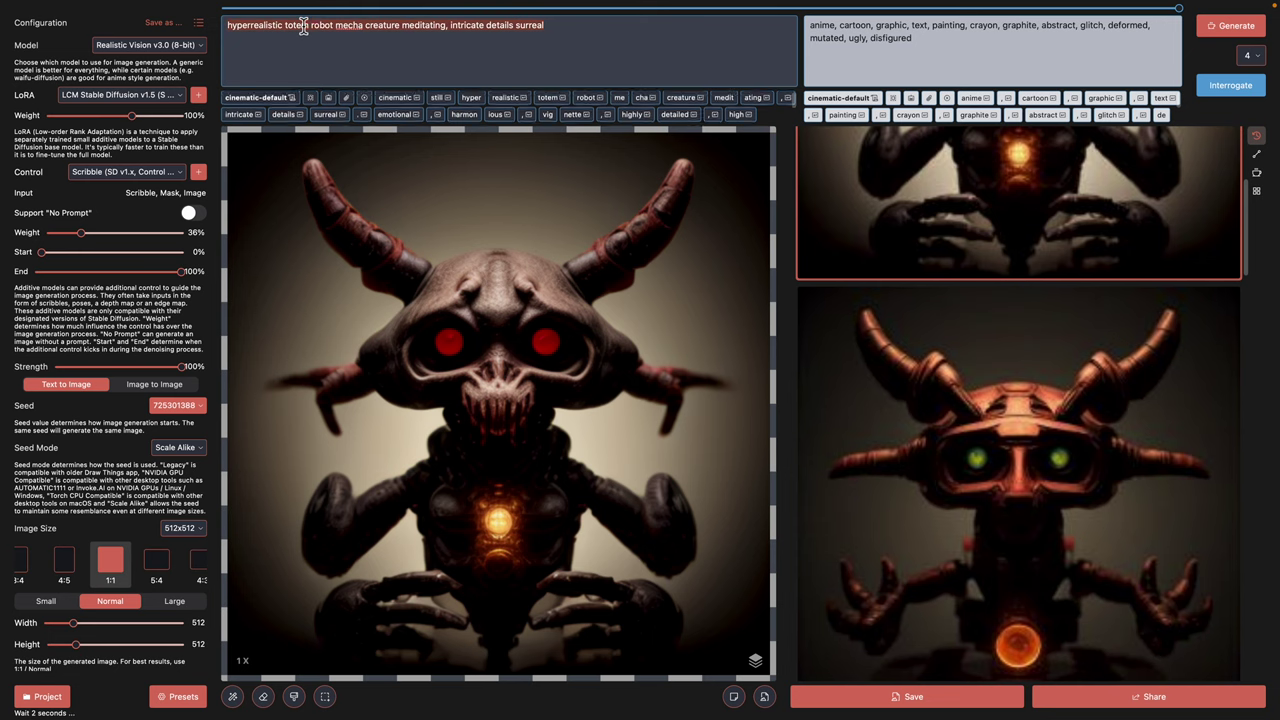
pyautogui.hotkey('ctrl', 'Left')
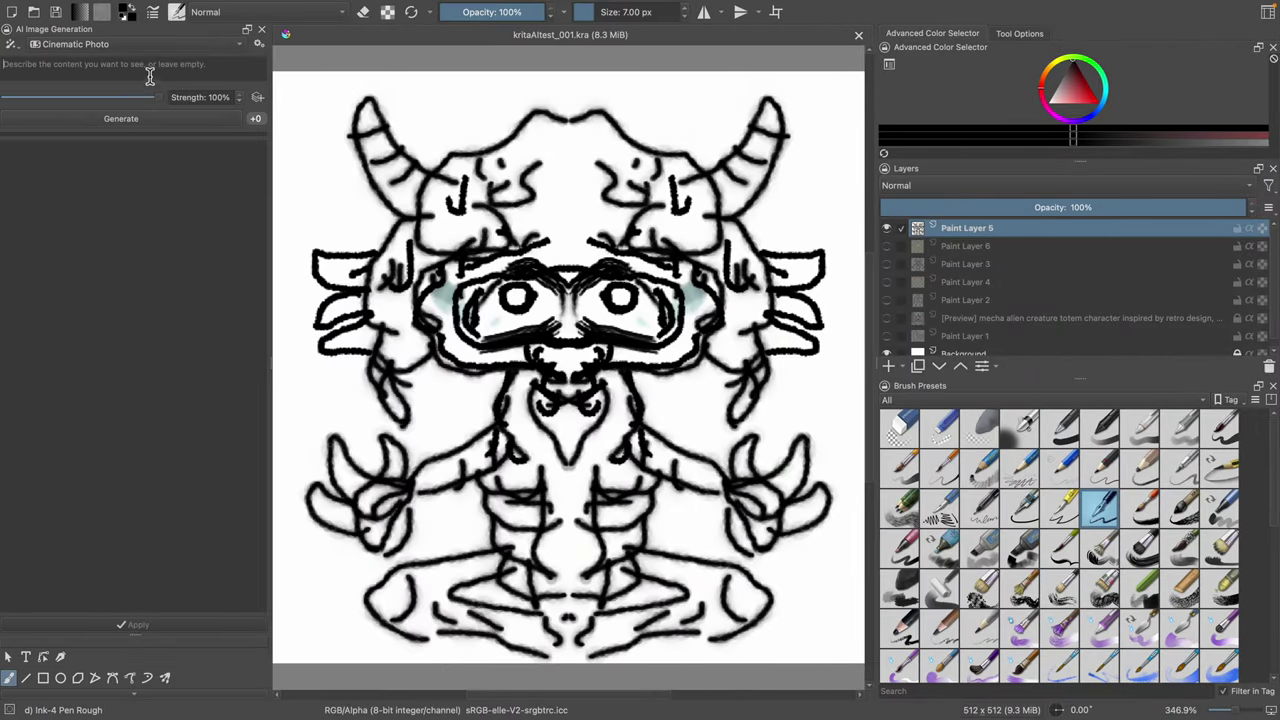
pyautogui.press('super+v')
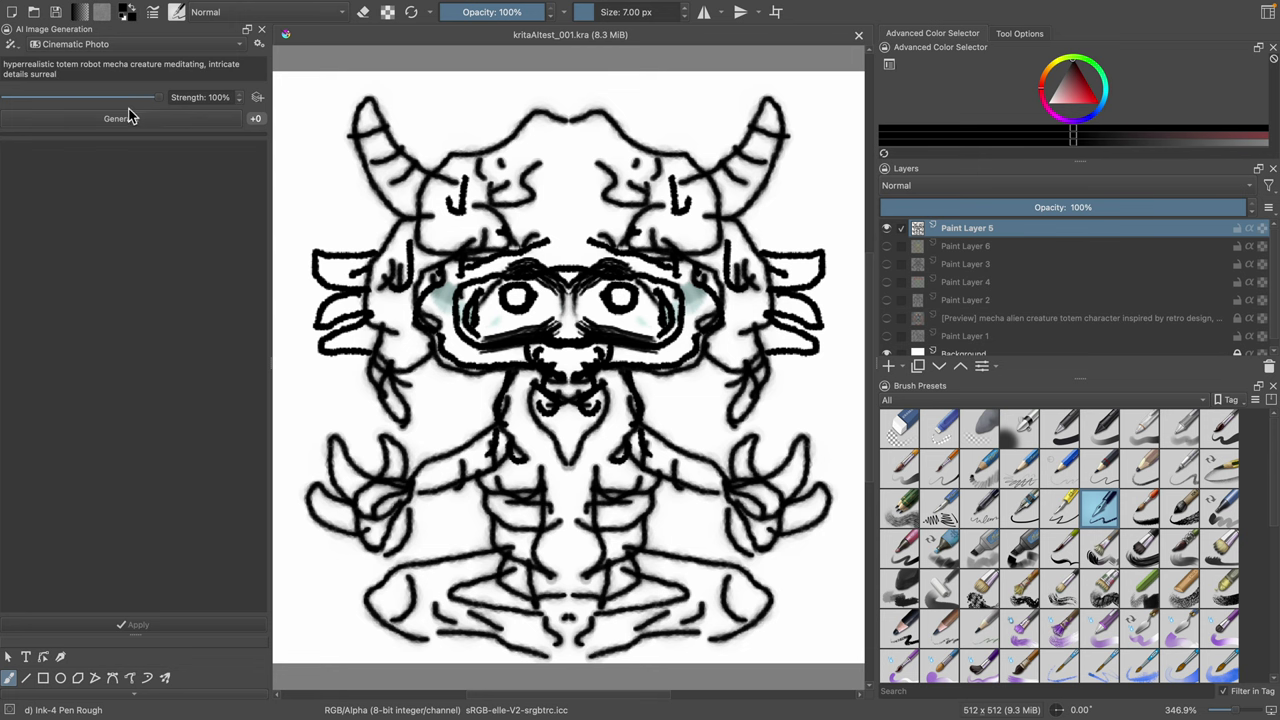
# Step: Add a Scribble control layer that uses Paint Layer 5 at 100% strength
pyautogui.click(257, 104)
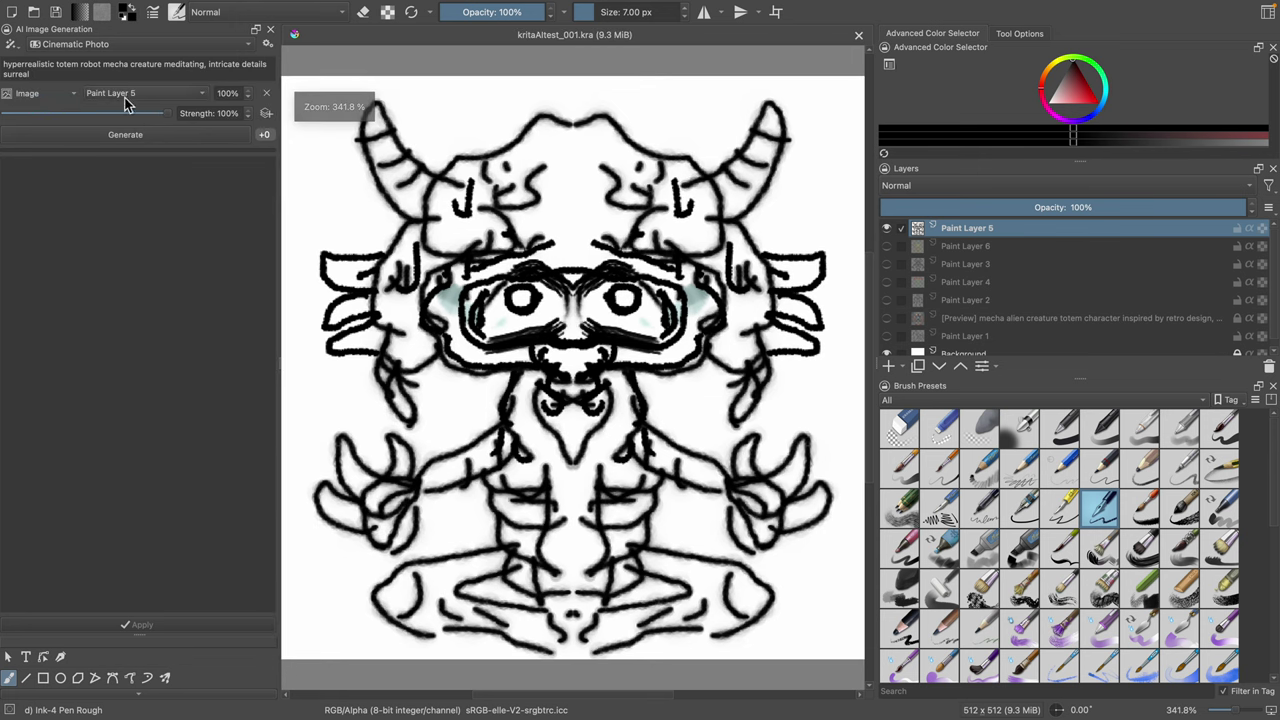
pyautogui.click(55, 102)
pyautogui.click(55, 110)
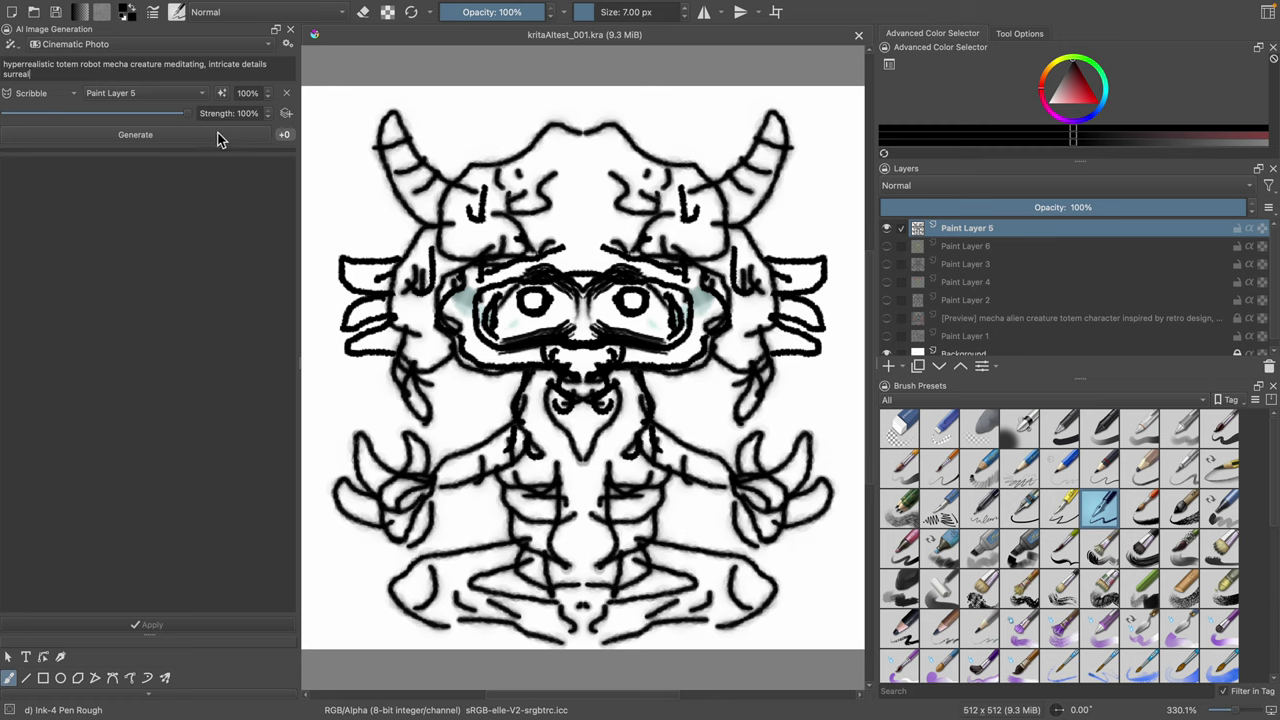
# Step: Switch AI image generation to Live mode and start the live generation
pyautogui.click(16, 45)
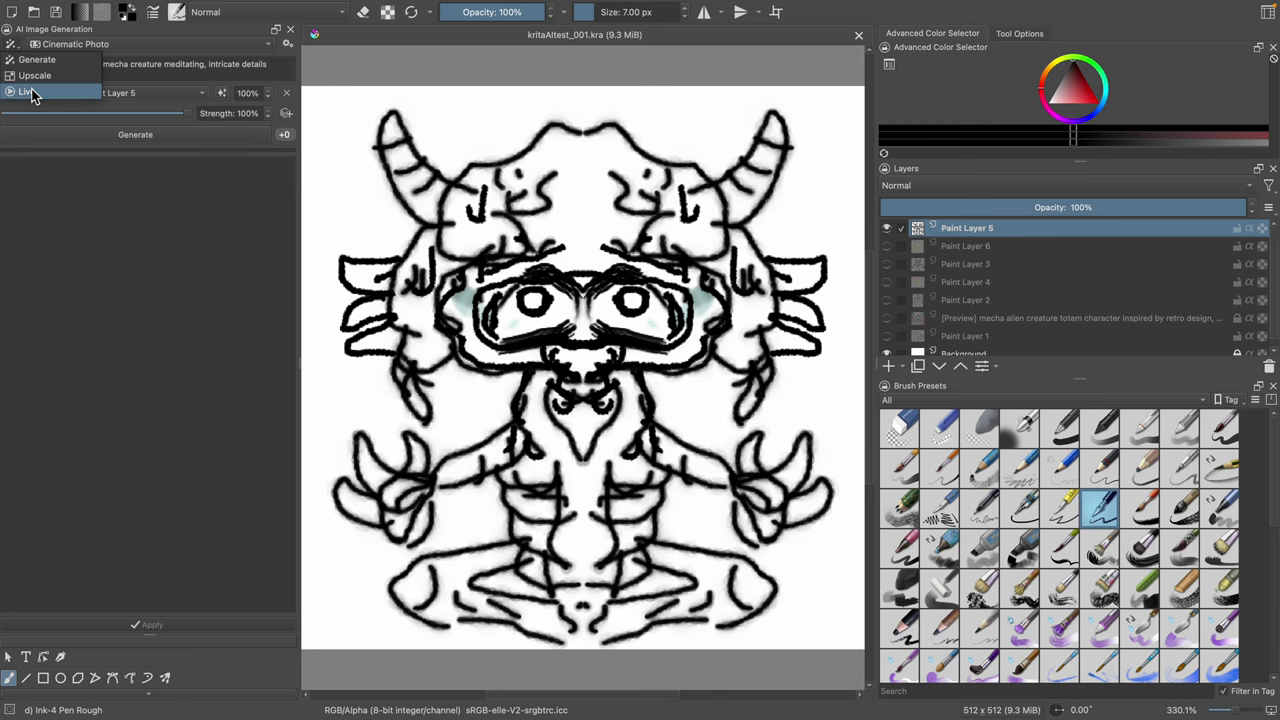
pyautogui.click(31, 92)
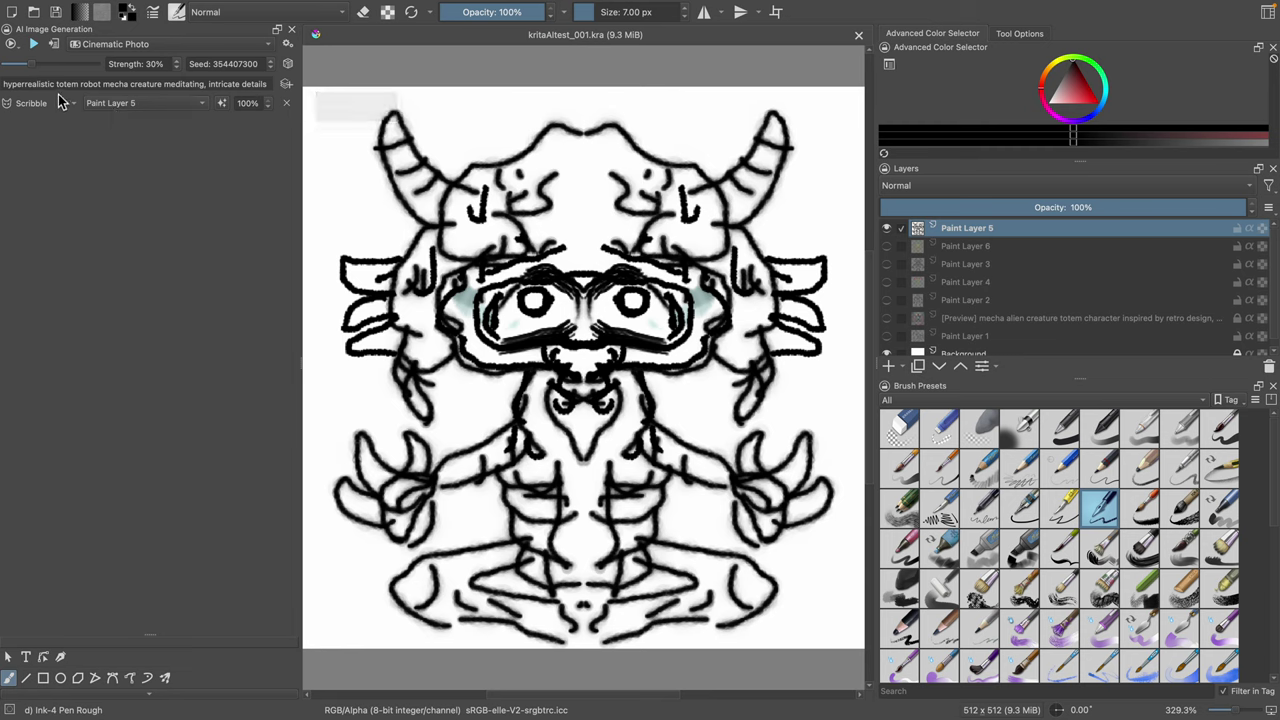
pyautogui.click(34, 44)
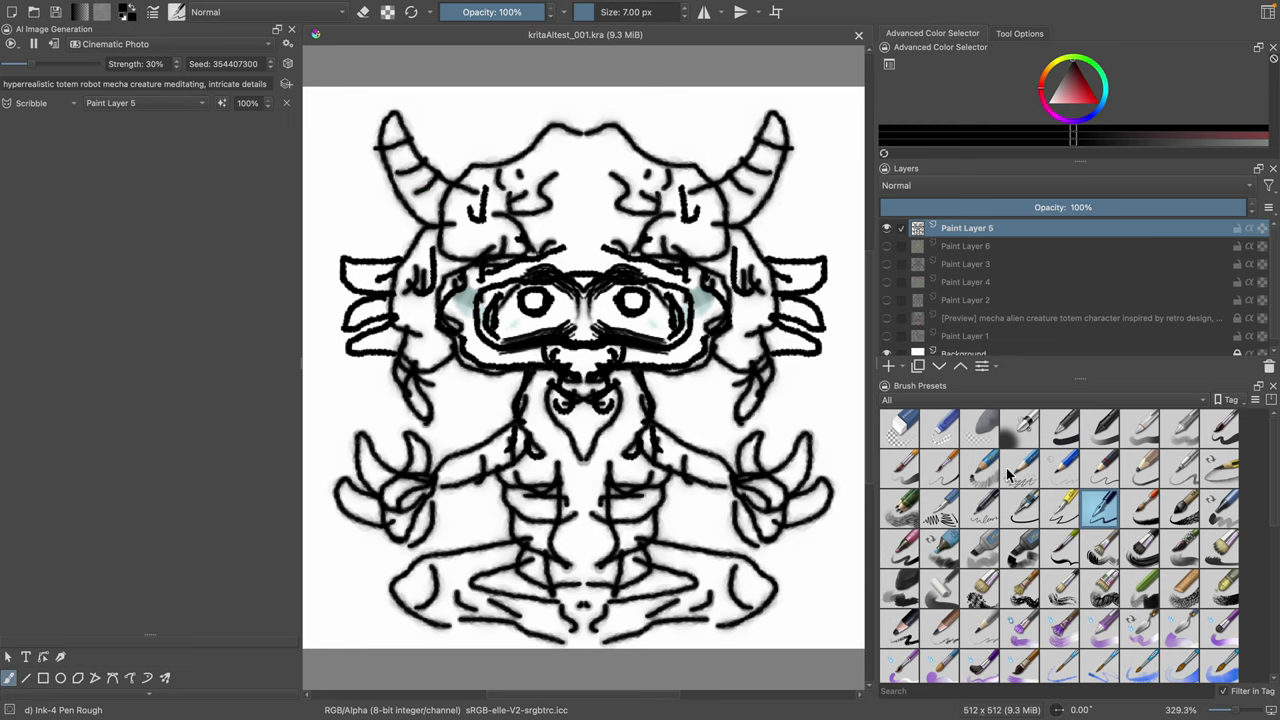
# Step: Choose the Charcoal pencil large brush preset
pyautogui.click(1027, 518)
pyautogui.click(1063, 512)
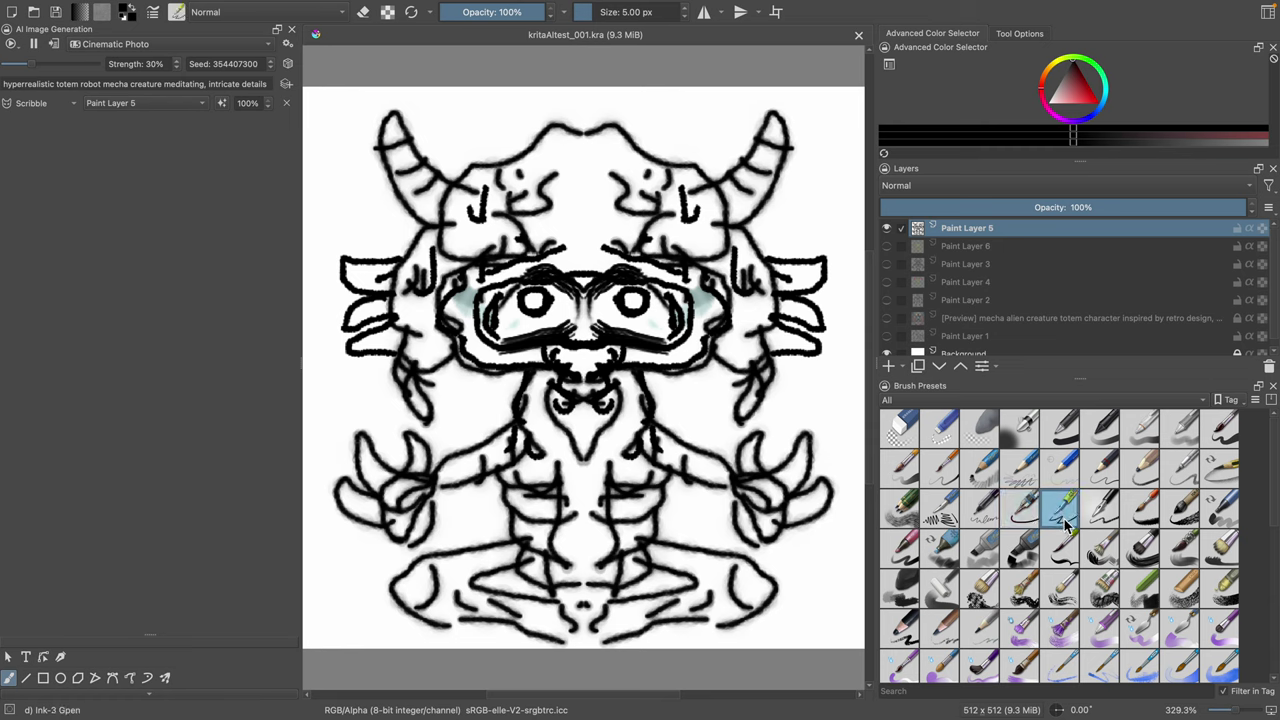
pyautogui.click(1064, 552)
pyautogui.click(912, 630)
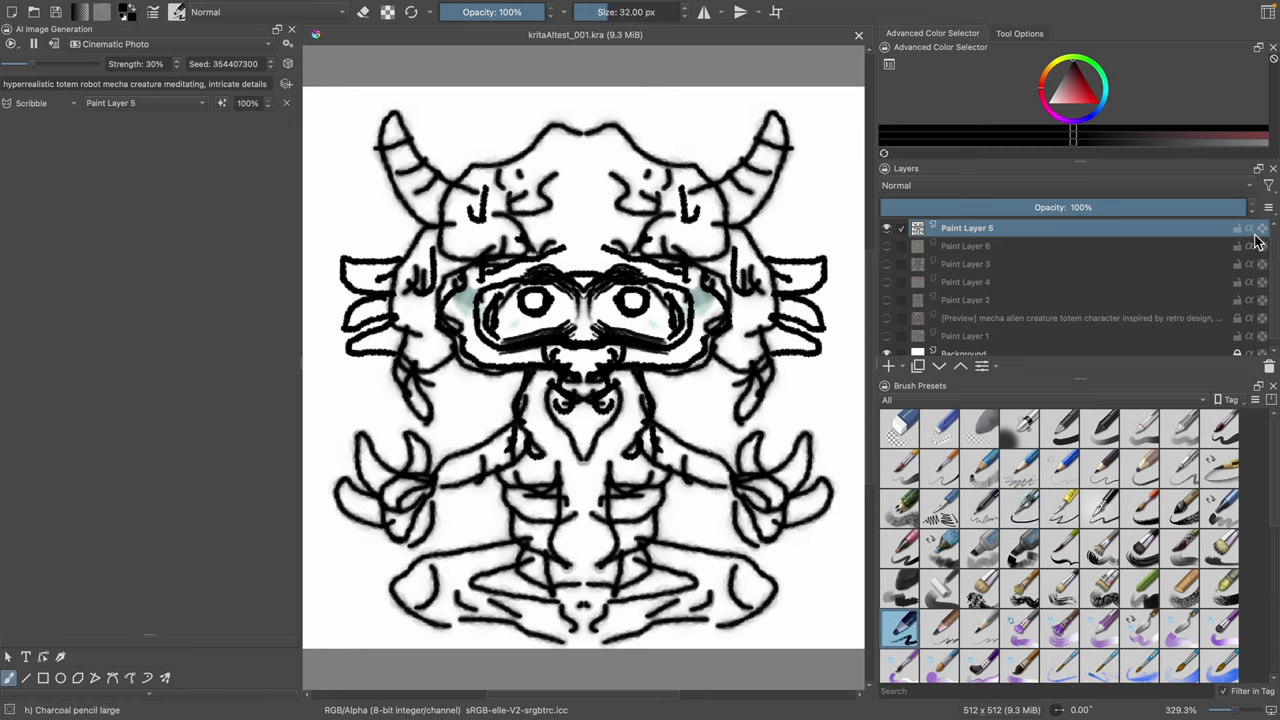
# Step: Add a new visible paint layer with Paint Layer 5 hidden, and reduce the brush size to 3.58 px
pyautogui.click(889, 366)
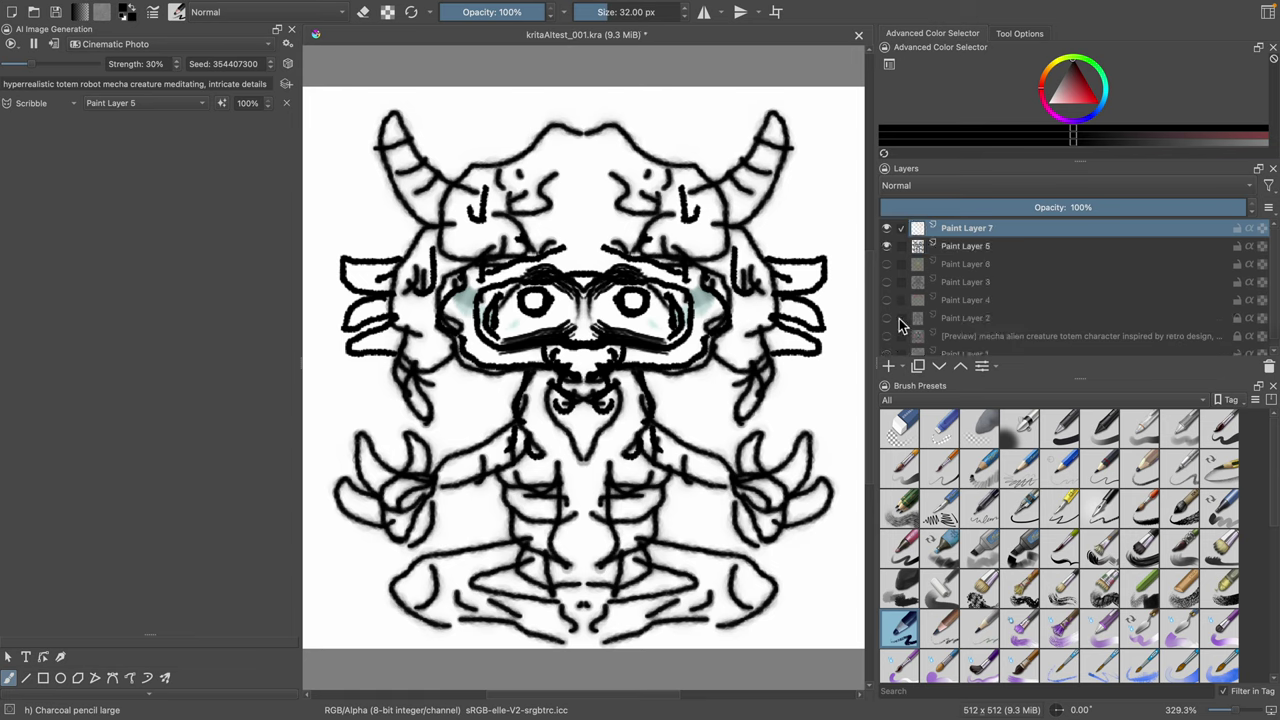
pyautogui.click(887, 229)
pyautogui.click(887, 247)
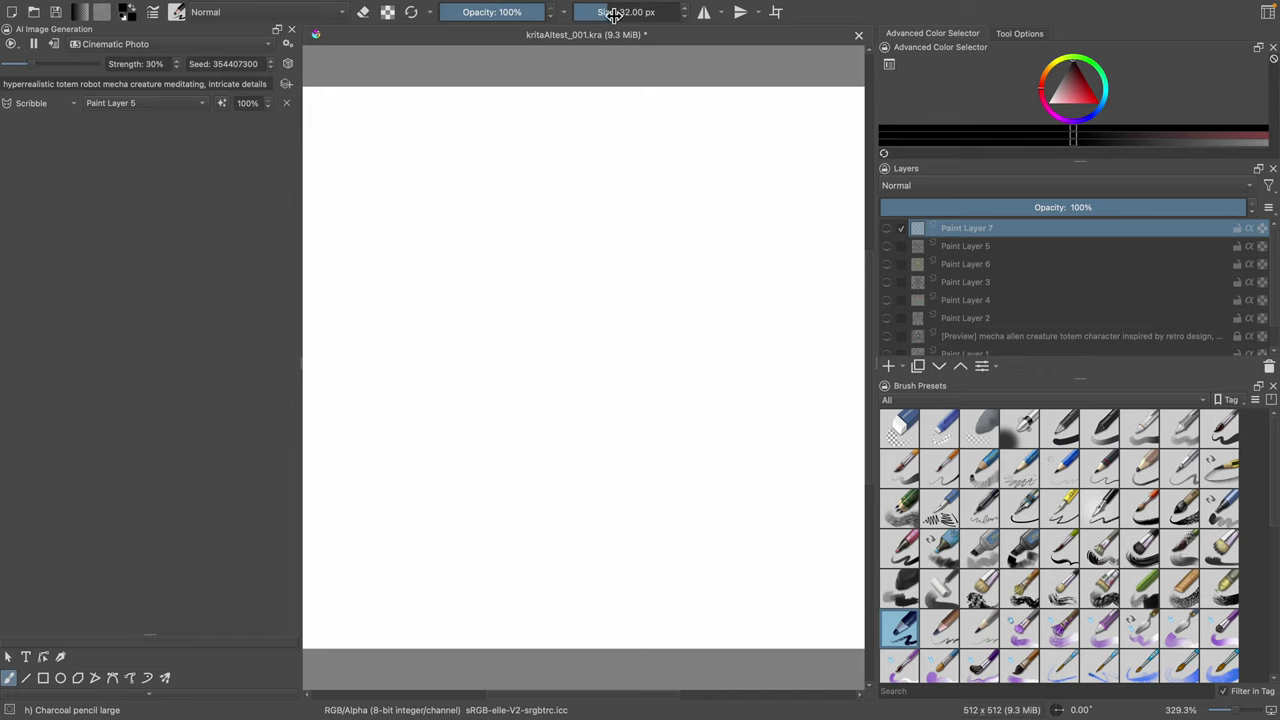
pyautogui.moveTo(609, 12); pyautogui.dragTo(590, 22)
pyautogui.click(586, 134)
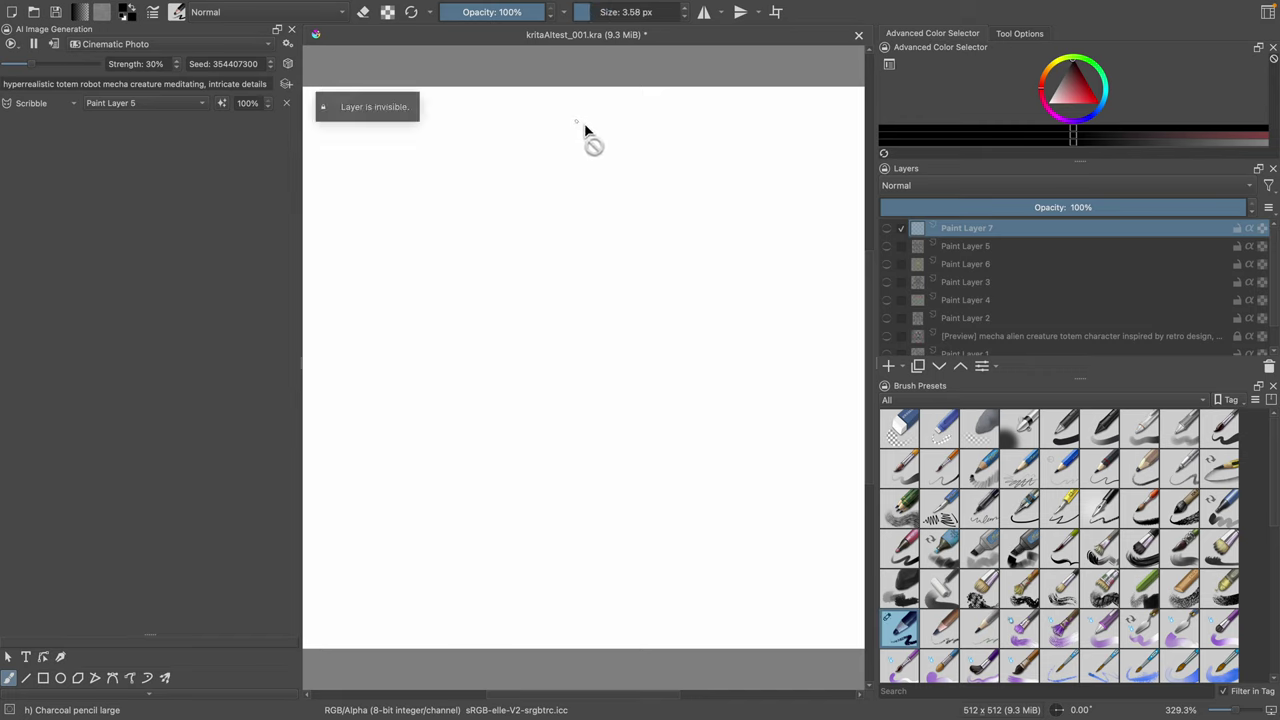
pyautogui.click(886, 228)
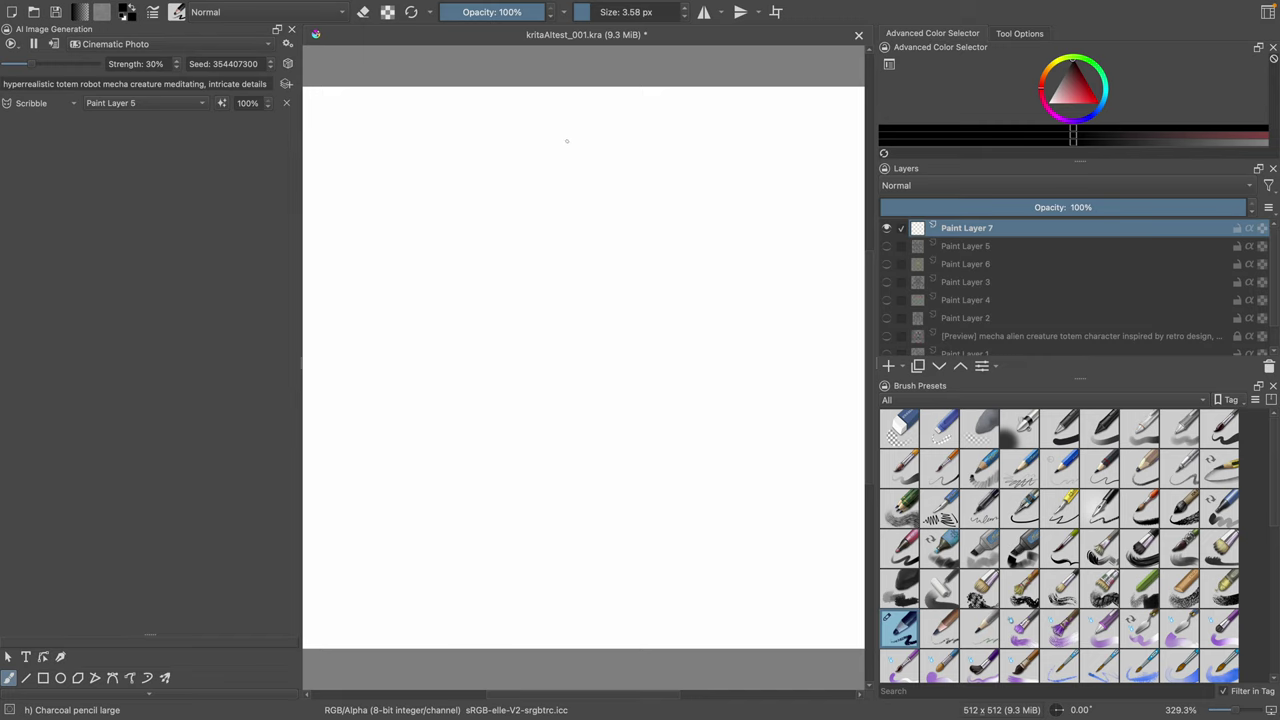
# Step: Turn on horizontal mirroring and draw the creature's head, round eyes, antennae and outer arms on the new layer
pyautogui.click(704, 12)
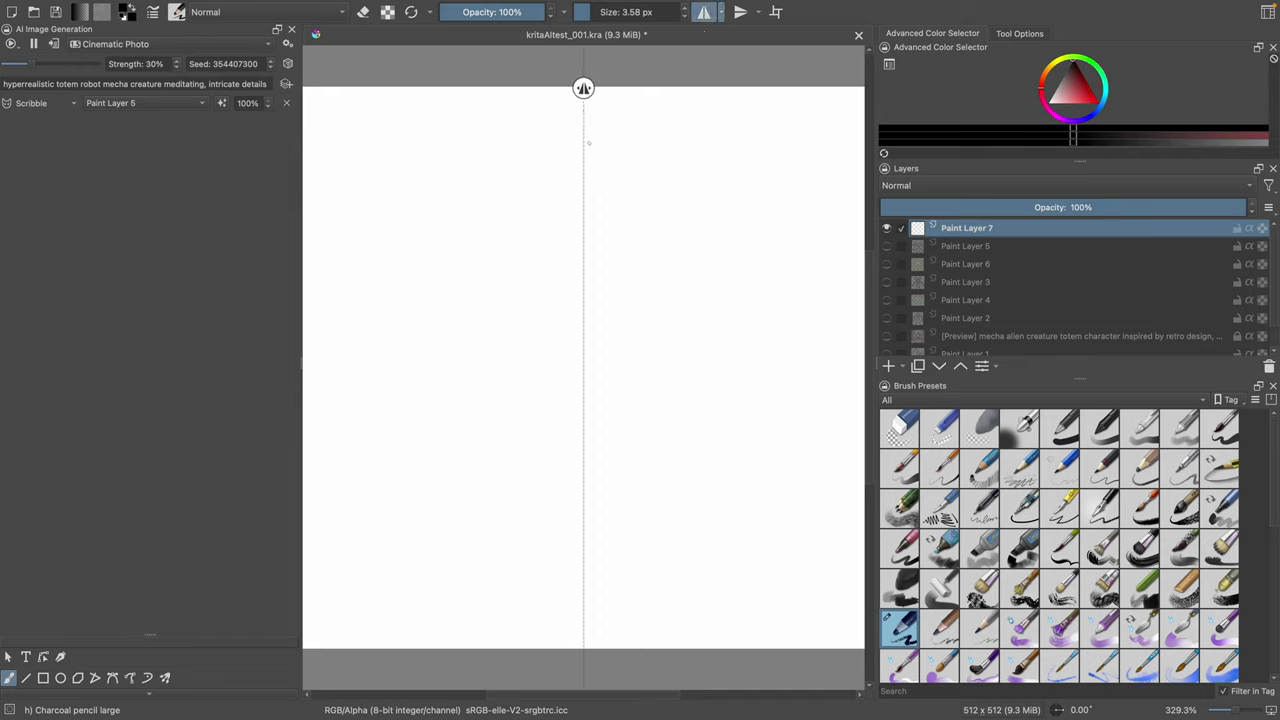
pyautogui.moveTo(583, 128)
pyautogui.mouseDown()
pyautogui.moveTo(670, 152)
pyautogui.moveTo(676, 177)
pyautogui.mouseUp()
pyautogui.moveTo(662, 167)
pyautogui.mouseDown()
pyautogui.moveTo(618, 206)
pyautogui.moveTo(666, 226)
pyautogui.moveTo(663, 167)
pyautogui.moveTo(643, 182)
pyautogui.moveTo(649, 212)
pyautogui.moveTo(601, 260)
pyautogui.mouseUp()
pyautogui.moveTo(632, 230)
pyautogui.mouseDown()
pyautogui.moveTo(658, 249)
pyautogui.moveTo(626, 268)
pyautogui.moveTo(600, 262)
pyautogui.moveTo(674, 251)
pyautogui.moveTo(766, 305)
pyautogui.moveTo(741, 353)
pyautogui.moveTo(730, 304)
pyautogui.moveTo(760, 302)
pyautogui.moveTo(780, 346)
pyautogui.moveTo(745, 368)
pyautogui.moveTo(768, 428)
pyautogui.moveTo(740, 404)
pyautogui.moveTo(723, 442)
pyautogui.moveTo(749, 458)
pyautogui.moveTo(726, 478)
pyautogui.moveTo(724, 434)
pyautogui.mouseUp()
pyautogui.moveTo(670, 172); pyautogui.dragTo(730, 146)
pyautogui.moveTo(672, 176); pyautogui.dragTo(742, 156)
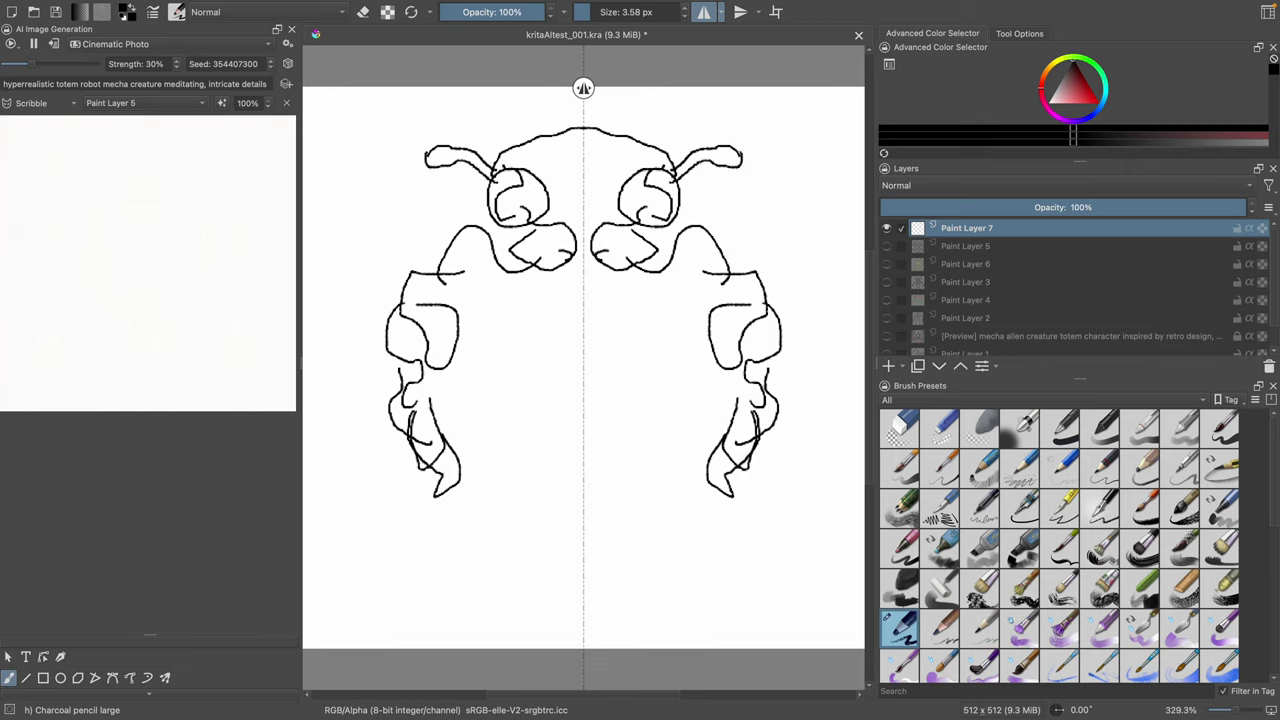
# Step: Draw the mirrored face, torso, waist, folded legs and feet below the head along the centre axis
pyautogui.moveTo(645, 255)
pyautogui.mouseDown()
pyautogui.moveTo(598, 328)
pyautogui.moveTo(584, 311)
pyautogui.mouseUp()
pyautogui.moveTo(598, 319)
pyautogui.mouseDown()
pyautogui.moveTo(590, 349)
pyautogui.moveTo(612, 359)
pyautogui.mouseUp()
pyautogui.moveTo(621, 351)
pyautogui.mouseDown()
pyautogui.moveTo(616, 339)
pyautogui.moveTo(584, 368)
pyautogui.moveTo(566, 418)
pyautogui.moveTo(643, 366)
pyautogui.moveTo(622, 459)
pyautogui.moveTo(609, 438)
pyautogui.mouseUp()
pyautogui.moveTo(601, 400)
pyautogui.mouseDown()
pyautogui.moveTo(616, 450)
pyautogui.moveTo(589, 504)
pyautogui.mouseUp()
pyautogui.moveTo(610, 441)
pyautogui.mouseDown()
pyautogui.moveTo(612, 496)
pyautogui.moveTo(666, 511)
pyautogui.moveTo(664, 538)
pyautogui.mouseUp()
pyautogui.moveTo(646, 488)
pyautogui.mouseDown()
pyautogui.moveTo(728, 524)
pyautogui.moveTo(756, 563)
pyautogui.moveTo(686, 578)
pyautogui.mouseUp()
pyautogui.moveTo(646, 536); pyautogui.dragTo(665, 530)
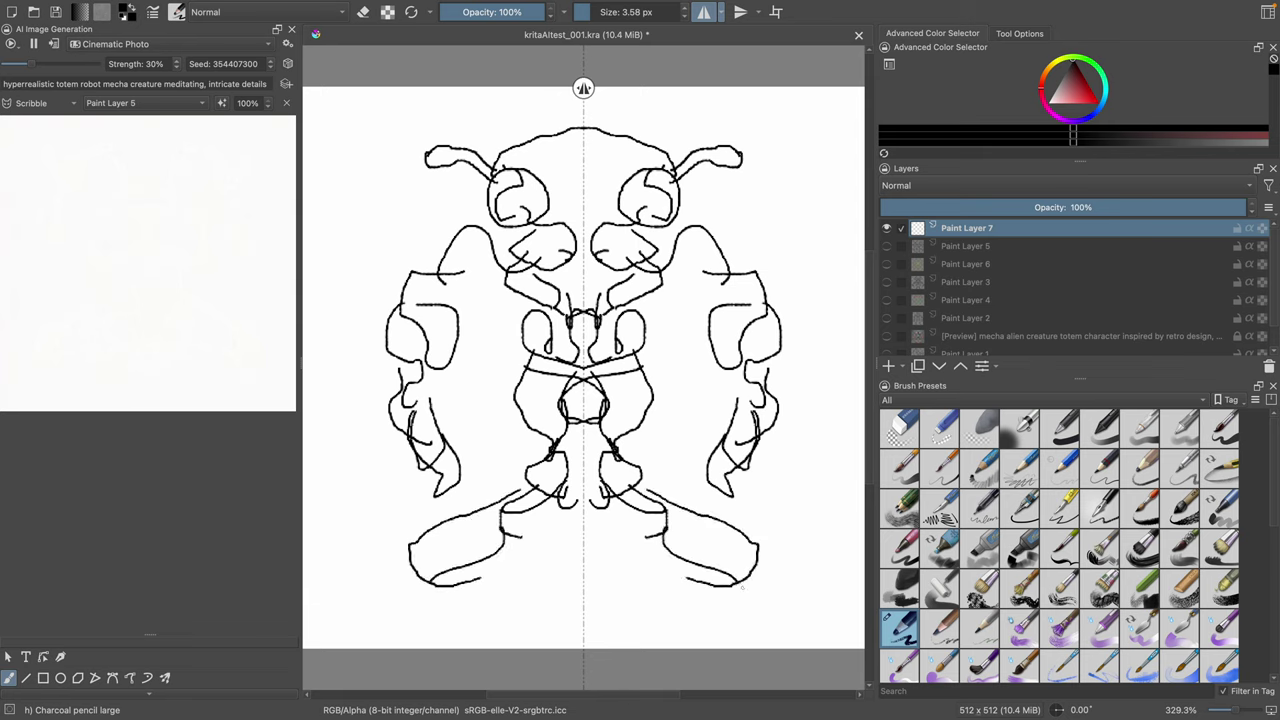
pyautogui.moveTo(742, 588)
pyautogui.mouseDown()
pyautogui.moveTo(606, 540)
pyautogui.moveTo(750, 582)
pyautogui.moveTo(650, 605)
pyautogui.moveTo(606, 545)
pyautogui.moveTo(650, 606)
pyautogui.moveTo(639, 549)
pyautogui.moveTo(652, 532)
pyautogui.moveTo(676, 553)
pyautogui.mouseUp()
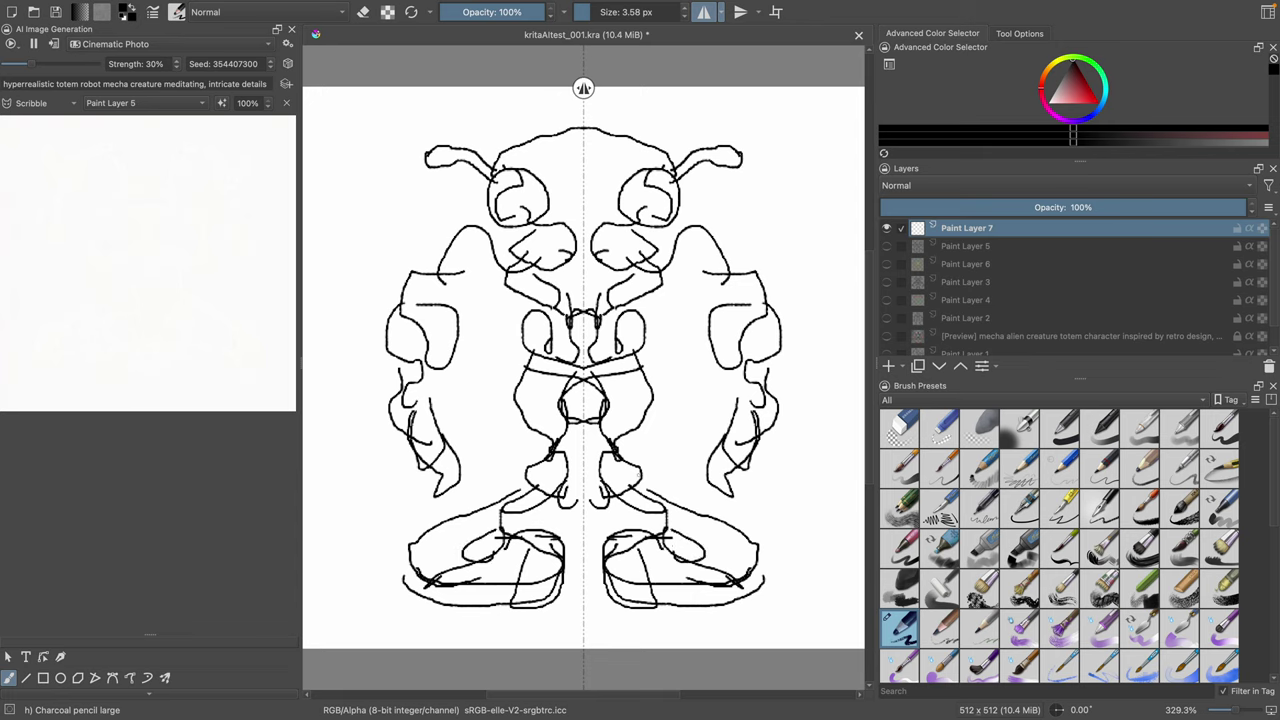
# Step: Draw the mirrored inner forearms and curved hands reaching down beside the knees
pyautogui.moveTo(713, 370)
pyautogui.mouseDown()
pyautogui.moveTo(710, 480)
pyautogui.moveTo(745, 420)
pyautogui.moveTo(758, 537)
pyautogui.mouseUp()
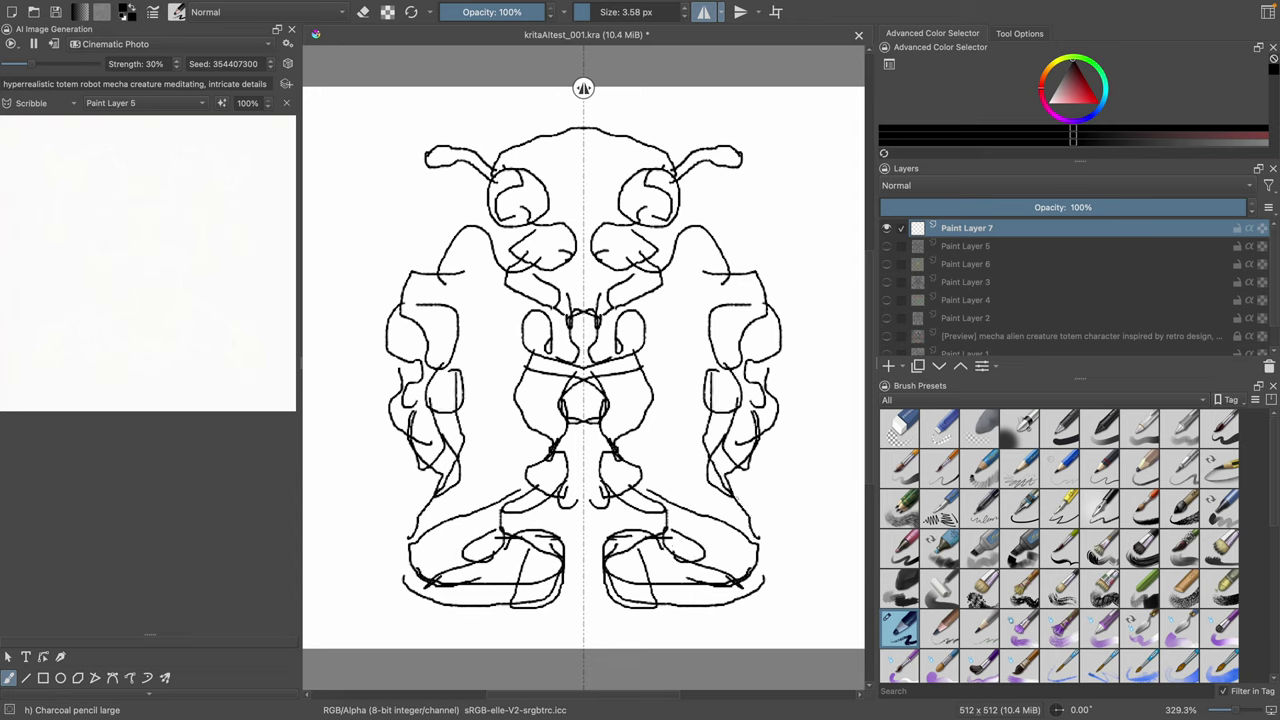
pyautogui.moveTo(730, 482)
pyautogui.mouseDown()
pyautogui.moveTo(762, 540)
pyautogui.moveTo(750, 543)
pyautogui.mouseUp()
pyautogui.moveTo(736, 494)
pyautogui.mouseDown()
pyautogui.moveTo(786, 507)
pyautogui.moveTo(799, 561)
pyautogui.mouseUp()
pyautogui.moveTo(749, 487)
pyautogui.mouseDown()
pyautogui.moveTo(777, 490)
pyautogui.moveTo(807, 525)
pyautogui.mouseUp()
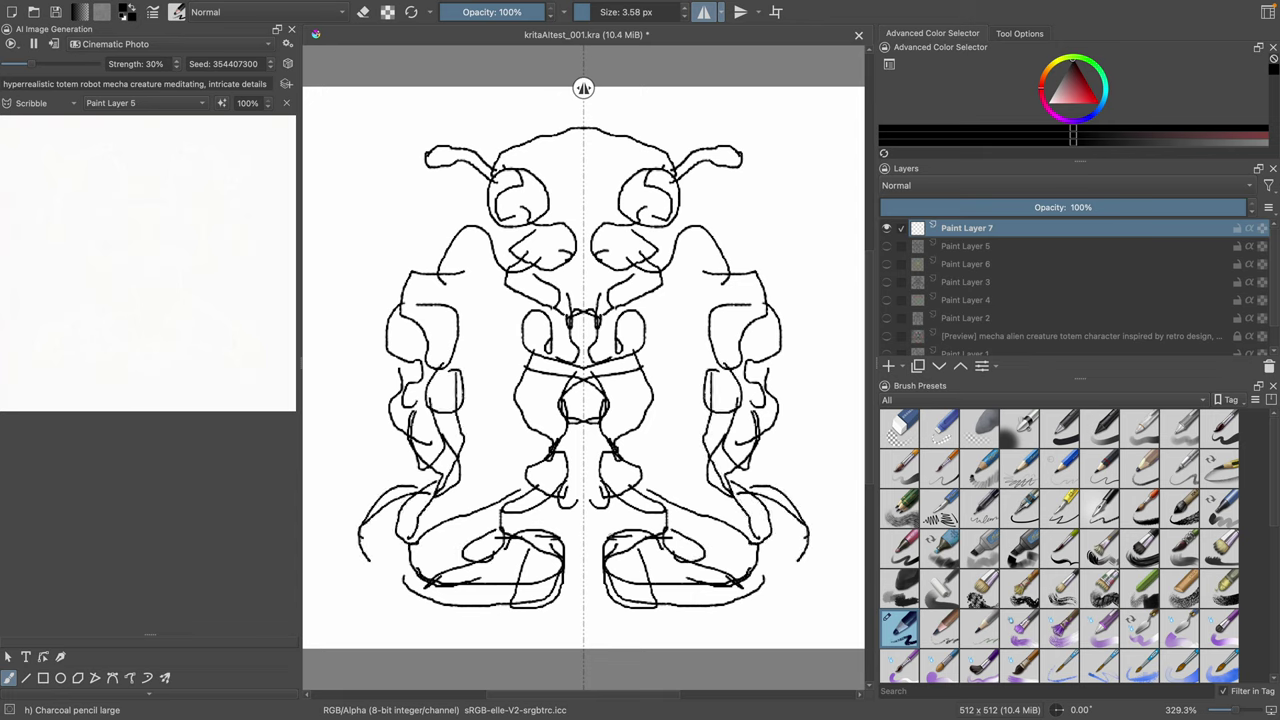
# Step: Draw the hanging shapes between the feet, and connect the torso to the shoulders with mirrored curves
pyautogui.moveTo(610, 535)
pyautogui.mouseDown()
pyautogui.moveTo(606, 634)
pyautogui.moveTo(607, 566)
pyautogui.mouseUp()
pyautogui.moveTo(619, 442); pyautogui.dragTo(650, 325)
pyautogui.moveTo(662, 282)
pyautogui.mouseDown()
pyautogui.moveTo(668, 316)
pyautogui.moveTo(638, 350)
pyautogui.moveTo(649, 337)
pyautogui.mouseUp()
pyautogui.moveTo(655, 331); pyautogui.dragTo(728, 309)
pyautogui.moveTo(721, 255); pyautogui.dragTo(697, 300)
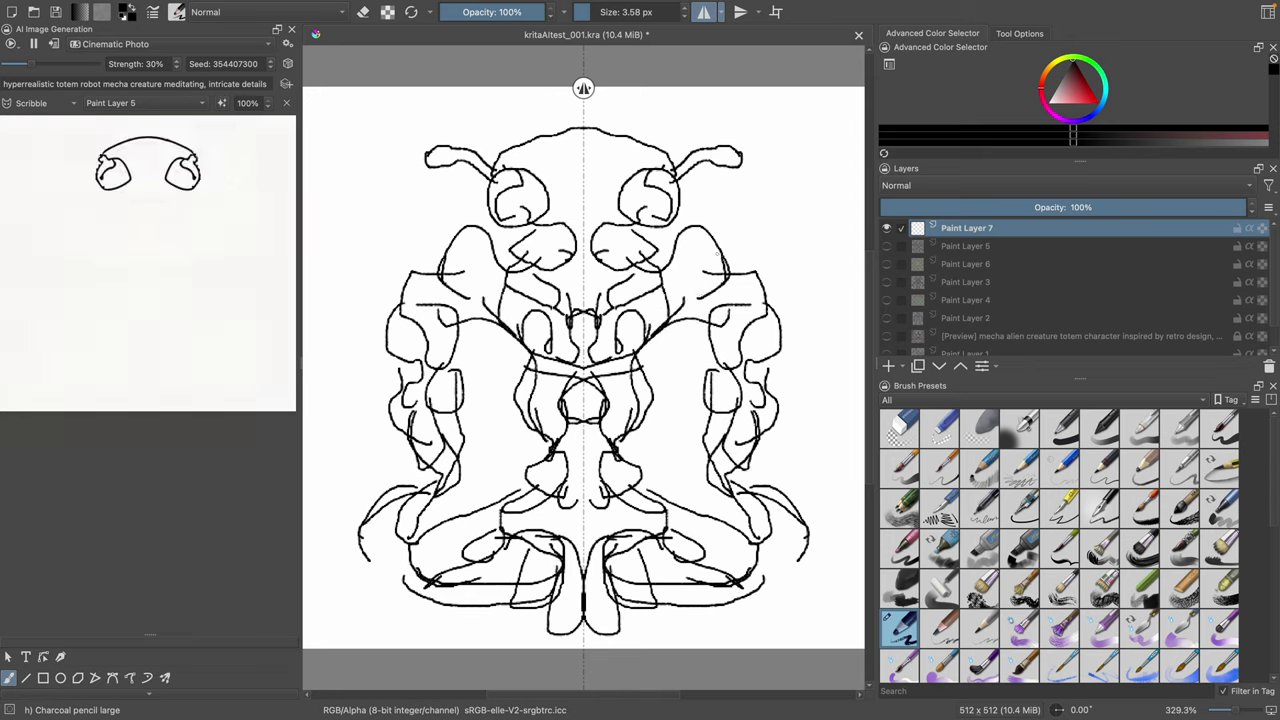
# Step: Add mirrored detail strokes to the shoulders, eyes, brow and sides of the face
pyautogui.moveTo(740, 256)
pyautogui.mouseDown()
pyautogui.moveTo(712, 268)
pyautogui.moveTo(728, 268)
pyautogui.mouseUp()
pyautogui.moveTo(658, 173); pyautogui.dragTo(650, 208)
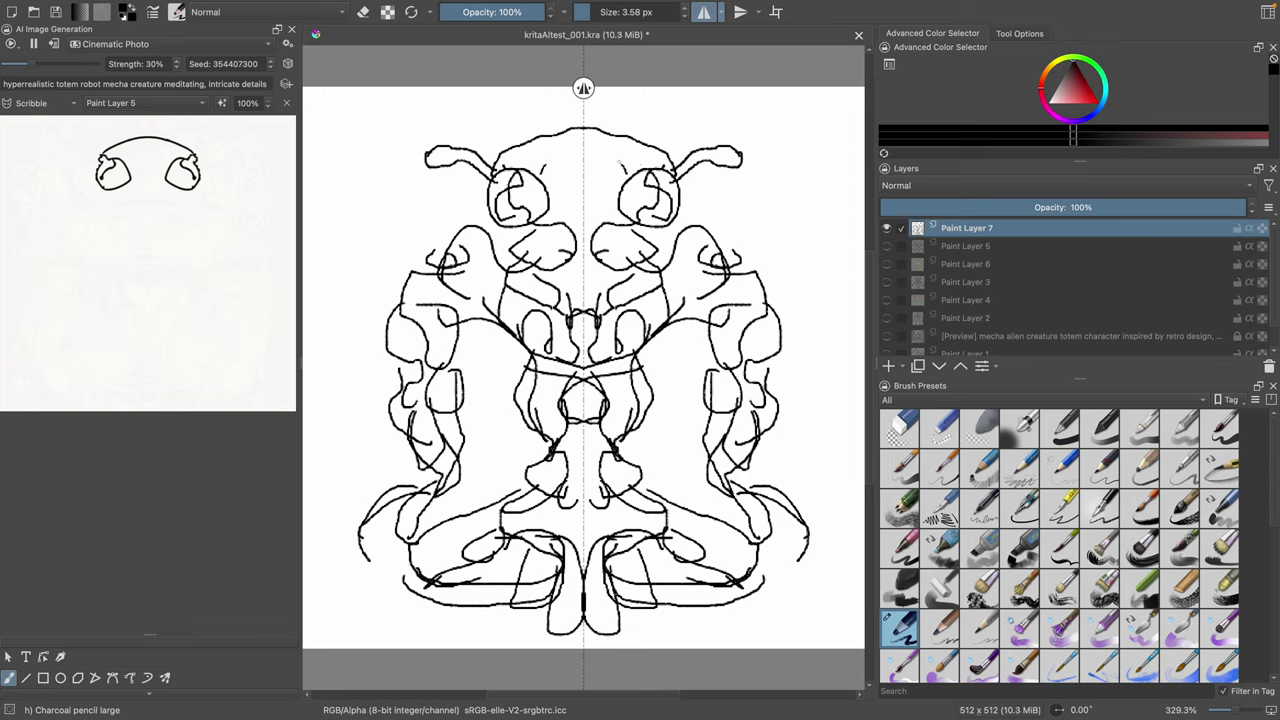
pyautogui.moveTo(620, 160)
pyautogui.mouseDown()
pyautogui.moveTo(590, 182)
pyautogui.moveTo(656, 195)
pyautogui.mouseUp()
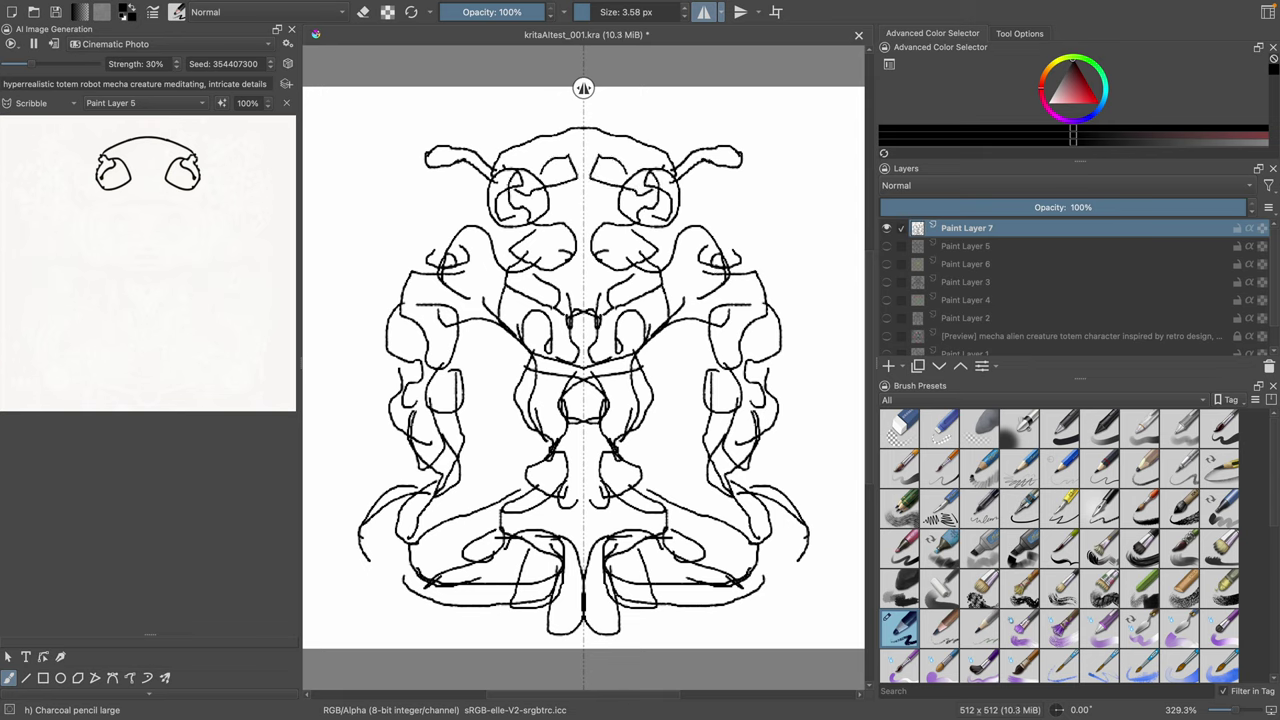
pyautogui.moveTo(675, 273)
pyautogui.mouseDown()
pyautogui.moveTo(684, 294)
pyautogui.moveTo(654, 298)
pyautogui.mouseUp()
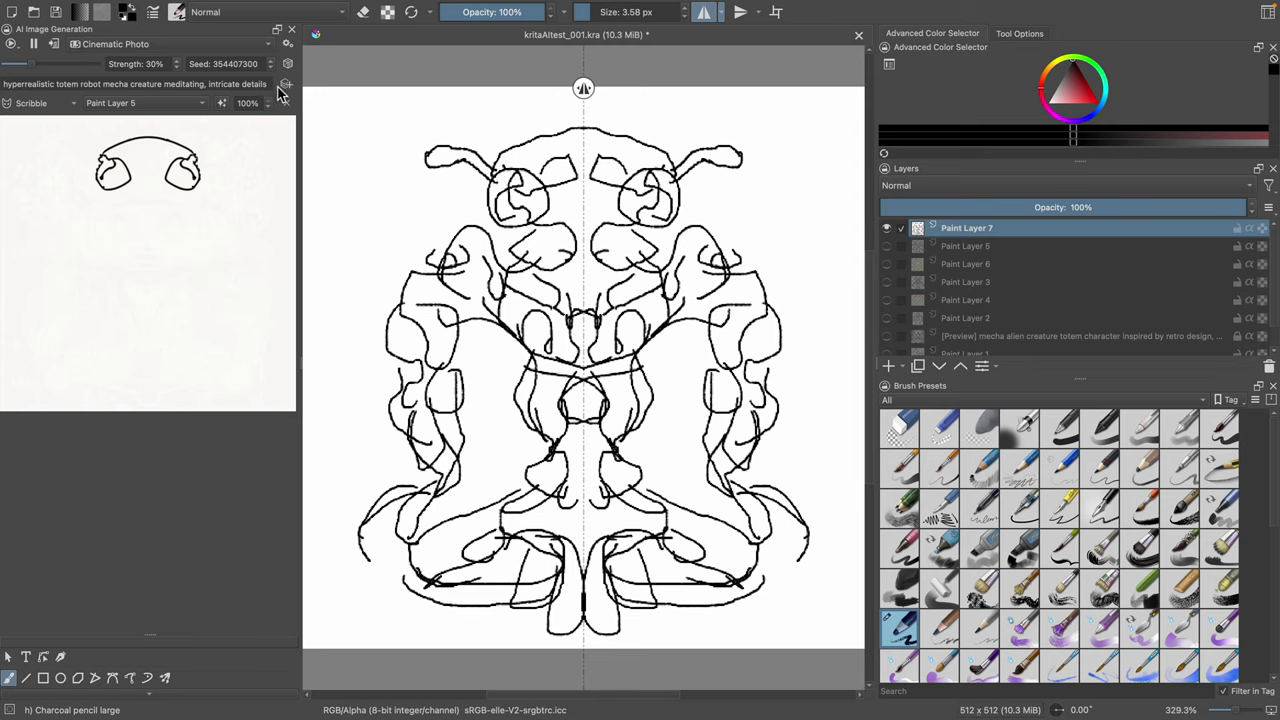
# Step: Raise the live generation strength to 66%
pyautogui.click(35, 66)
pyautogui.moveTo(43, 66); pyautogui.dragTo(63, 64)
pyautogui.moveTo(64, 69); pyautogui.dragTo(67, 71)
# Step: Add mirrored inner lines to the face and torso, and enlarge the folded legs with rounded outer knee shapes
pyautogui.moveTo(642, 196)
pyautogui.mouseDown()
pyautogui.moveTo(600, 209)
pyautogui.moveTo(634, 217)
pyautogui.moveTo(637, 250)
pyautogui.moveTo(692, 287)
pyautogui.moveTo(632, 336)
pyautogui.moveTo(618, 401)
pyautogui.mouseUp()
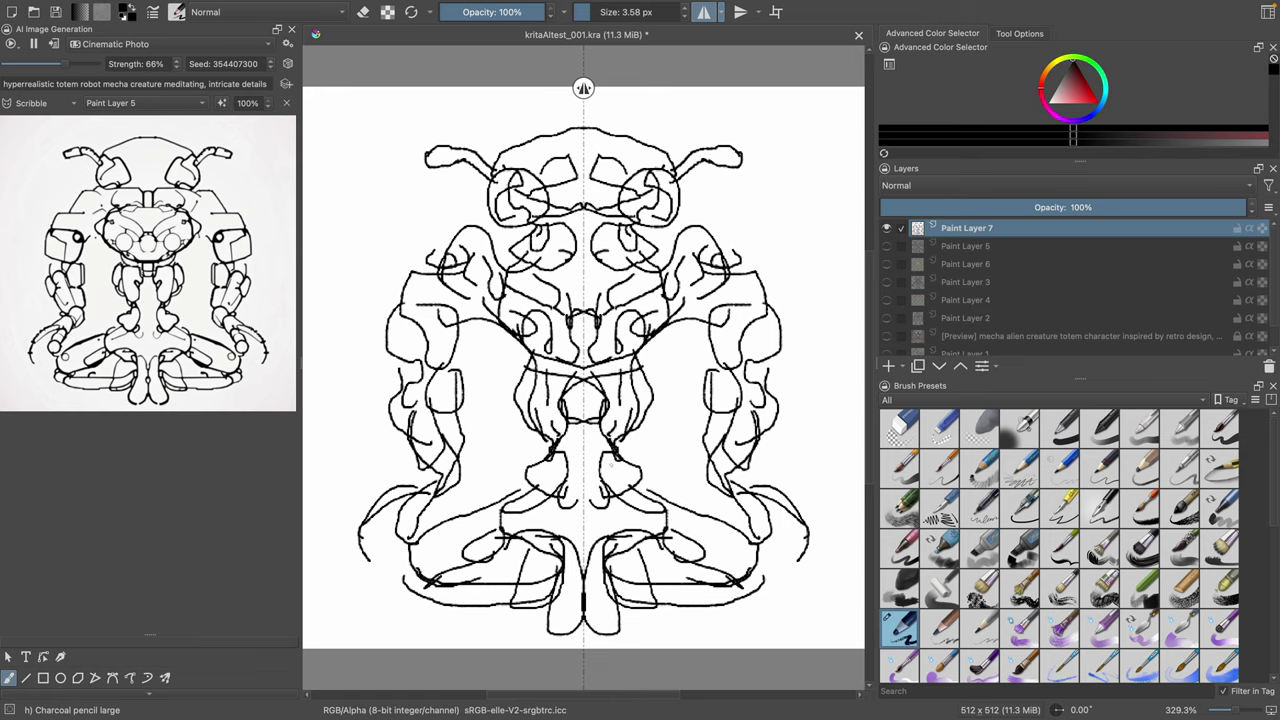
pyautogui.moveTo(610, 464); pyautogui.dragTo(596, 450)
pyautogui.moveTo(672, 506)
pyautogui.mouseDown()
pyautogui.moveTo(772, 536)
pyautogui.moveTo(822, 570)
pyautogui.moveTo(740, 594)
pyautogui.moveTo(750, 620)
pyautogui.moveTo(728, 597)
pyautogui.mouseUp()
pyautogui.moveTo(764, 510); pyautogui.dragTo(782, 524)
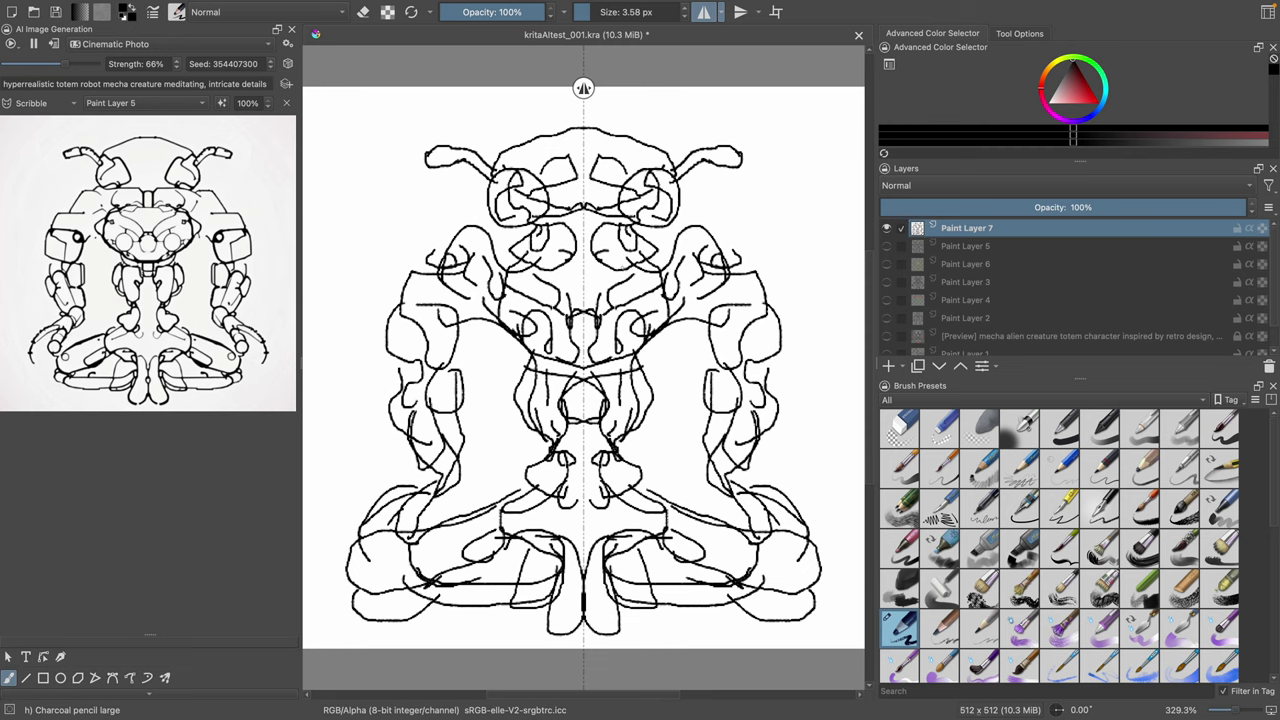
# Step: Add mirrored joint details at the wrists, forearms and upper arms, and draw a horn projecting outward from each shoulder
pyautogui.moveTo(1197, 261)
pyautogui.moveTo(1127, 225)
pyautogui.moveTo(760, 490)
pyautogui.mouseDown()
pyautogui.moveTo(745, 518)
pyautogui.moveTo(772, 538)
pyautogui.moveTo(752, 522)
pyautogui.moveTo(756, 494)
pyautogui.mouseUp()
pyautogui.moveTo(741, 436)
pyautogui.mouseDown()
pyautogui.moveTo(758, 458)
pyautogui.moveTo(750, 410)
pyautogui.moveTo(728, 386)
pyautogui.mouseUp()
pyautogui.moveTo(740, 327)
pyautogui.mouseDown()
pyautogui.moveTo(744, 352)
pyautogui.moveTo(741, 330)
pyautogui.mouseUp()
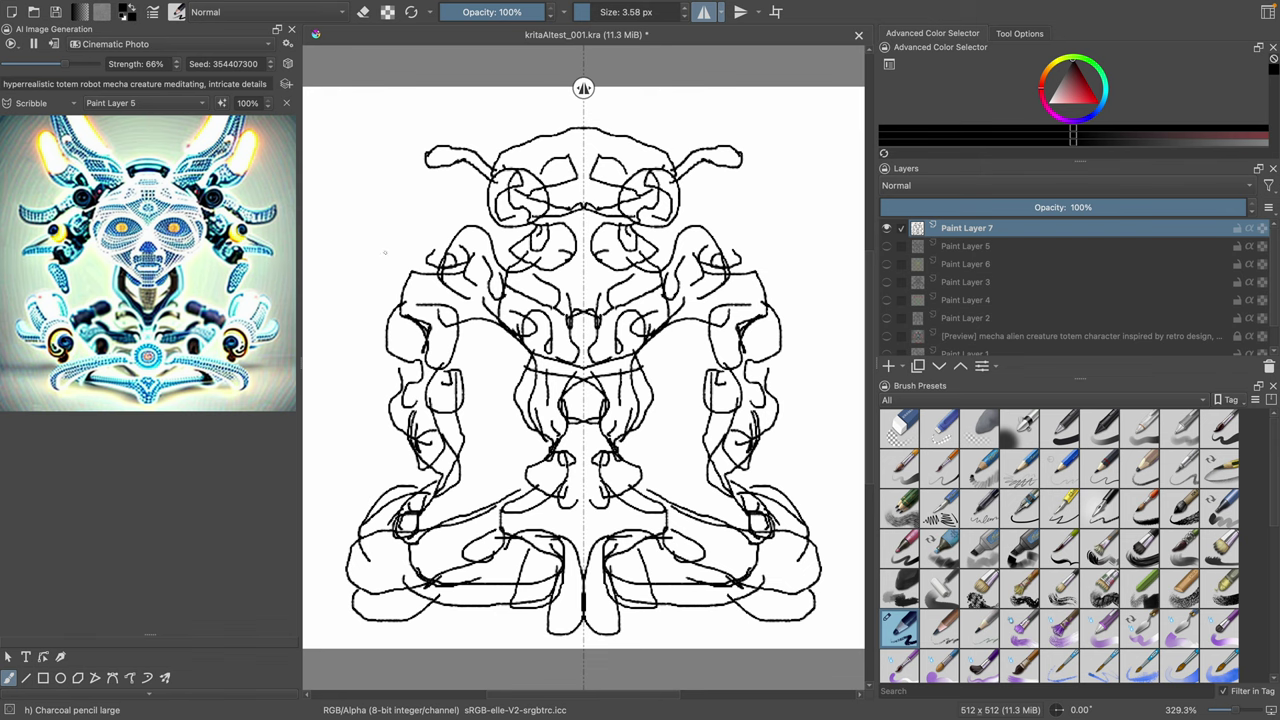
pyautogui.moveTo(644, 284)
pyautogui.mouseDown()
pyautogui.moveTo(806, 262)
pyautogui.moveTo(802, 284)
pyautogui.moveTo(772, 292)
pyautogui.mouseUp()
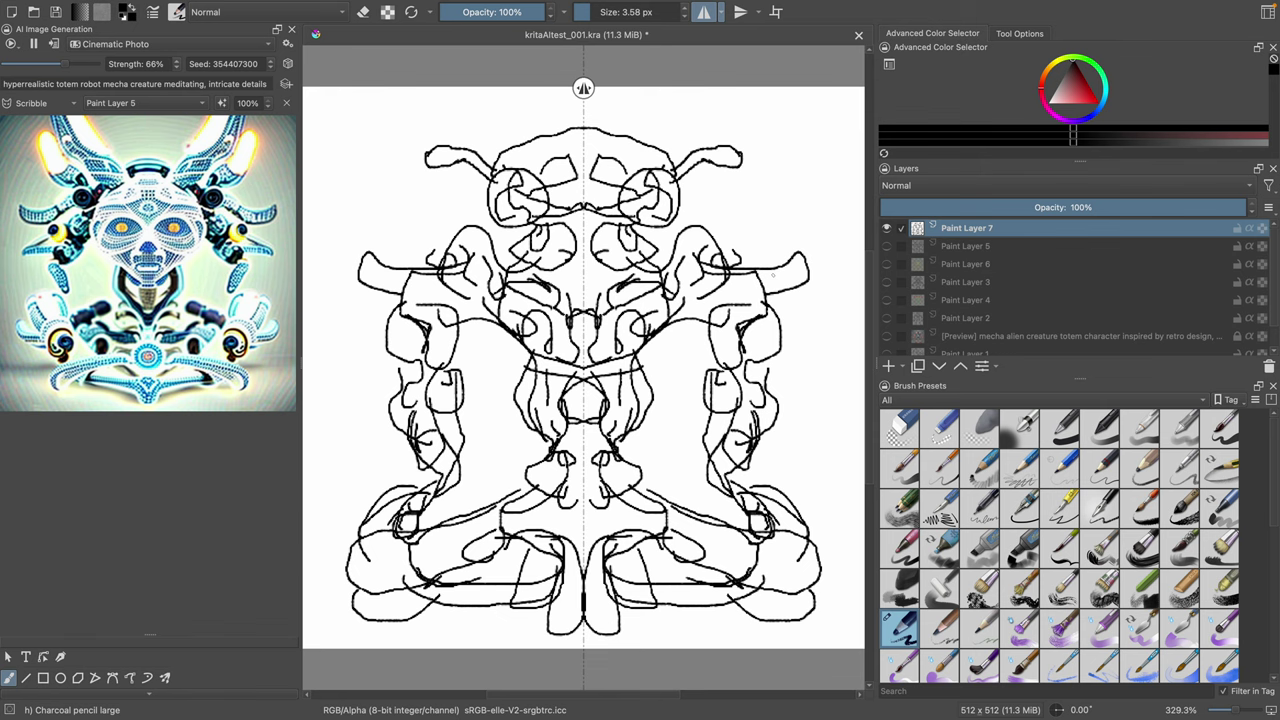
# Step: Randomize the live generation seed and draw additional mirrored horns above and below the antennae
pyautogui.click(287, 63)
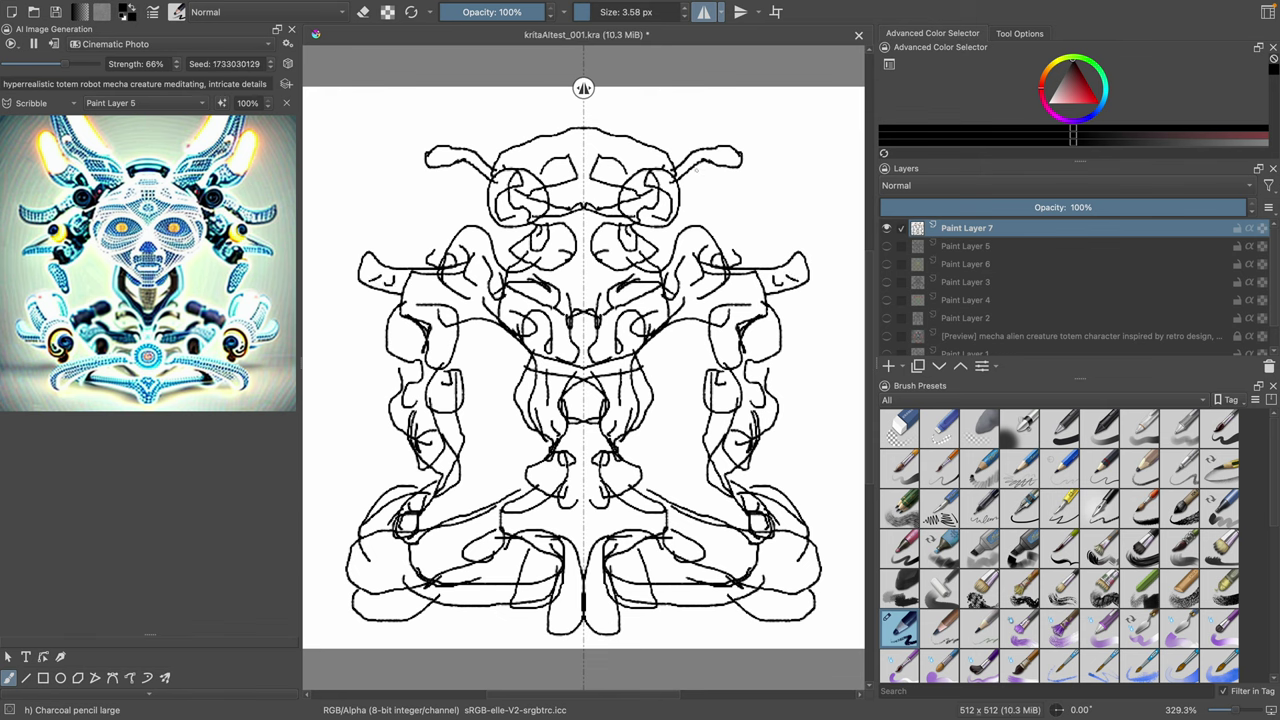
pyautogui.moveTo(674, 171); pyautogui.dragTo(656, 177)
pyautogui.moveTo(684, 165)
pyautogui.mouseDown()
pyautogui.moveTo(712, 145)
pyautogui.moveTo(744, 107)
pyautogui.moveTo(747, 133)
pyautogui.moveTo(725, 162)
pyautogui.moveTo(675, 170)
pyautogui.moveTo(664, 215)
pyautogui.moveTo(700, 212)
pyautogui.mouseUp()
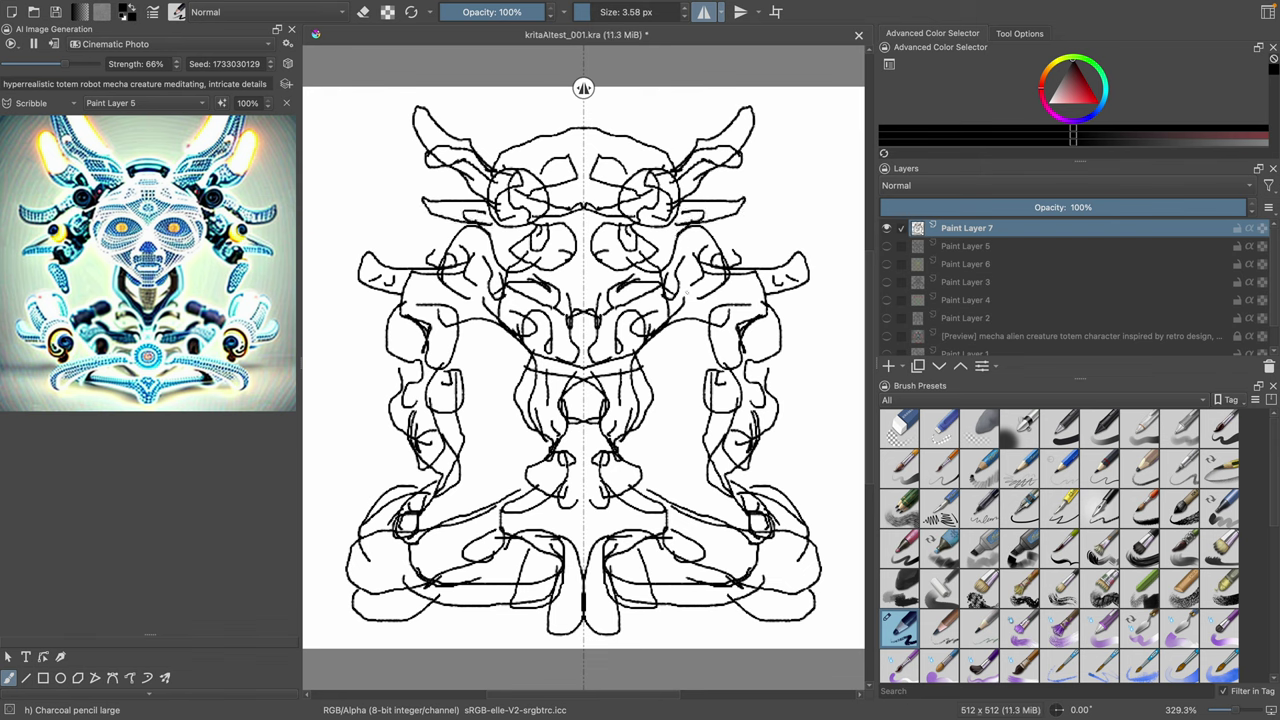
# Step: Draw mirrored spikes on the shoulders and upper arms, and add contour lines along the inner wrists
pyautogui.moveTo(712, 260)
pyautogui.mouseDown()
pyautogui.moveTo(742, 238)
pyautogui.moveTo(740, 265)
pyautogui.mouseUp()
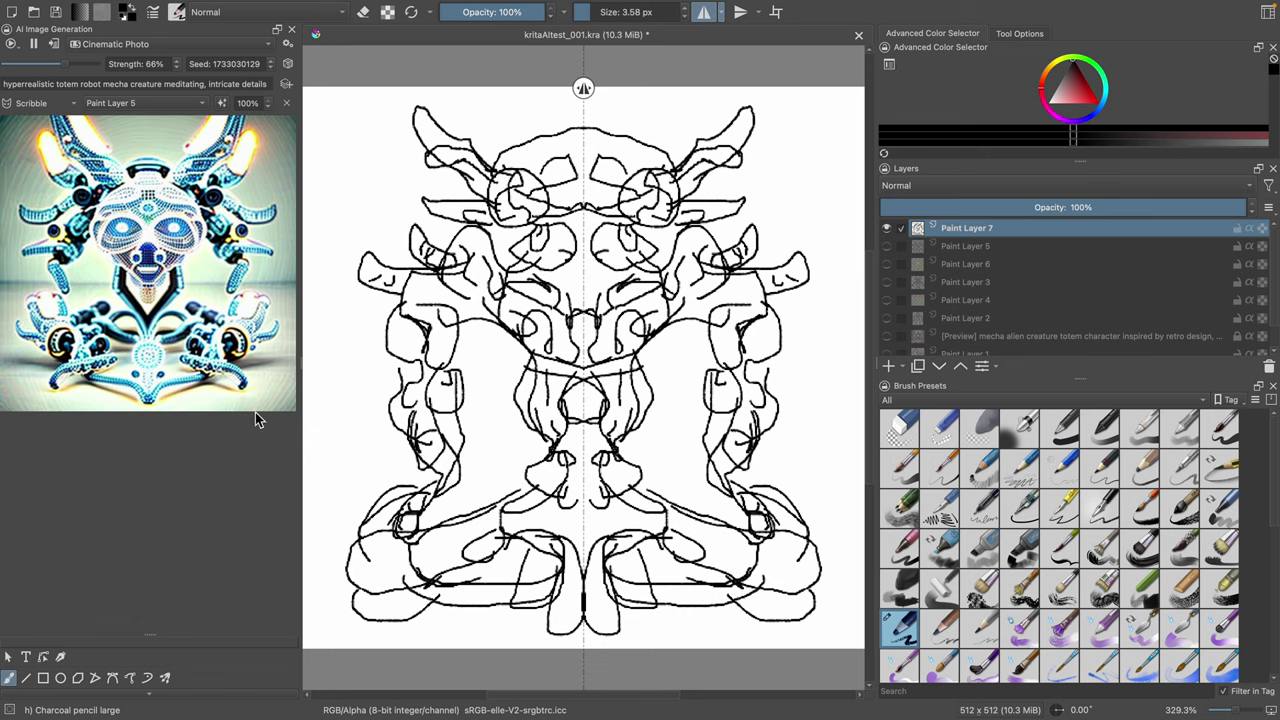
pyautogui.moveTo(768, 342)
pyautogui.mouseDown()
pyautogui.moveTo(792, 308)
pyautogui.moveTo(826, 325)
pyautogui.moveTo(784, 342)
pyautogui.mouseUp()
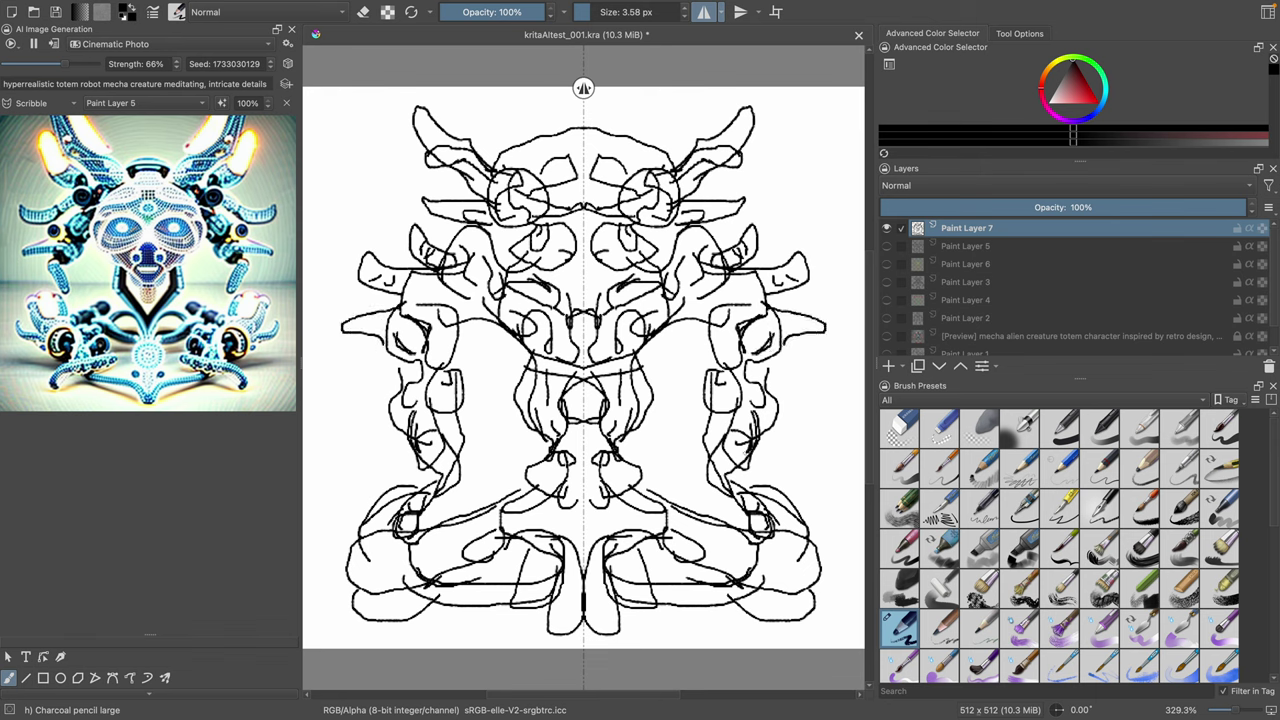
pyautogui.moveTo(711, 458)
pyautogui.mouseDown()
pyautogui.moveTo(695, 502)
pyautogui.moveTo(734, 525)
pyautogui.moveTo(710, 508)
pyautogui.mouseUp()
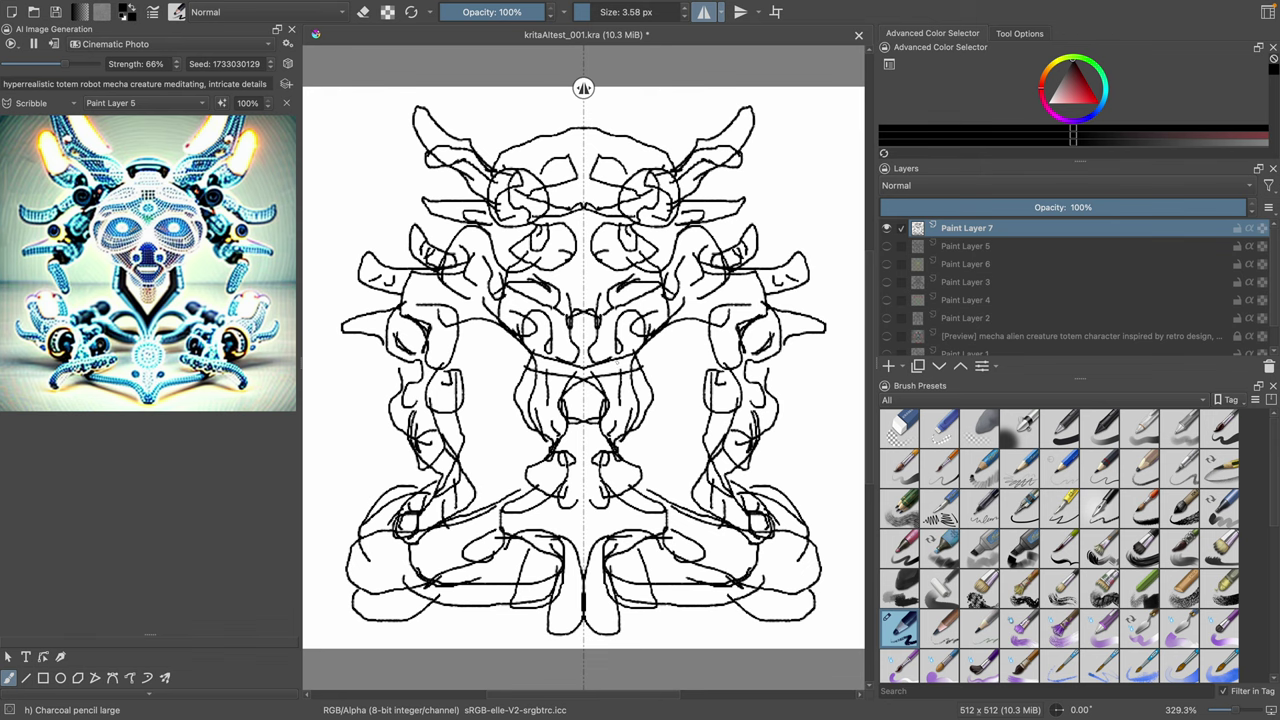
# Step: Draw mirrored circular joints on the shoulders, dark eye sockets, loops above the brows and nostril shapes on the face
pyautogui.moveTo(622, 376)
pyautogui.mouseDown()
pyautogui.moveTo(634, 406)
pyautogui.moveTo(650, 392)
pyautogui.moveTo(618, 362)
pyautogui.mouseUp()
pyautogui.moveTo(700, 300)
pyautogui.mouseDown()
pyautogui.moveTo(760, 288)
pyautogui.moveTo(738, 304)
pyautogui.moveTo(730, 274)
pyautogui.moveTo(756, 300)
pyautogui.moveTo(726, 298)
pyautogui.moveTo(730, 286)
pyautogui.mouseUp()
pyautogui.moveTo(622, 287)
pyautogui.mouseDown()
pyautogui.moveTo(661, 288)
pyautogui.moveTo(663, 302)
pyautogui.moveTo(626, 312)
pyautogui.mouseUp()
pyautogui.moveTo(610, 290)
pyautogui.mouseDown()
pyautogui.moveTo(606, 312)
pyautogui.moveTo(668, 311)
pyautogui.moveTo(624, 329)
pyautogui.moveTo(636, 325)
pyautogui.moveTo(598, 320)
pyautogui.moveTo(650, 286)
pyautogui.mouseUp()
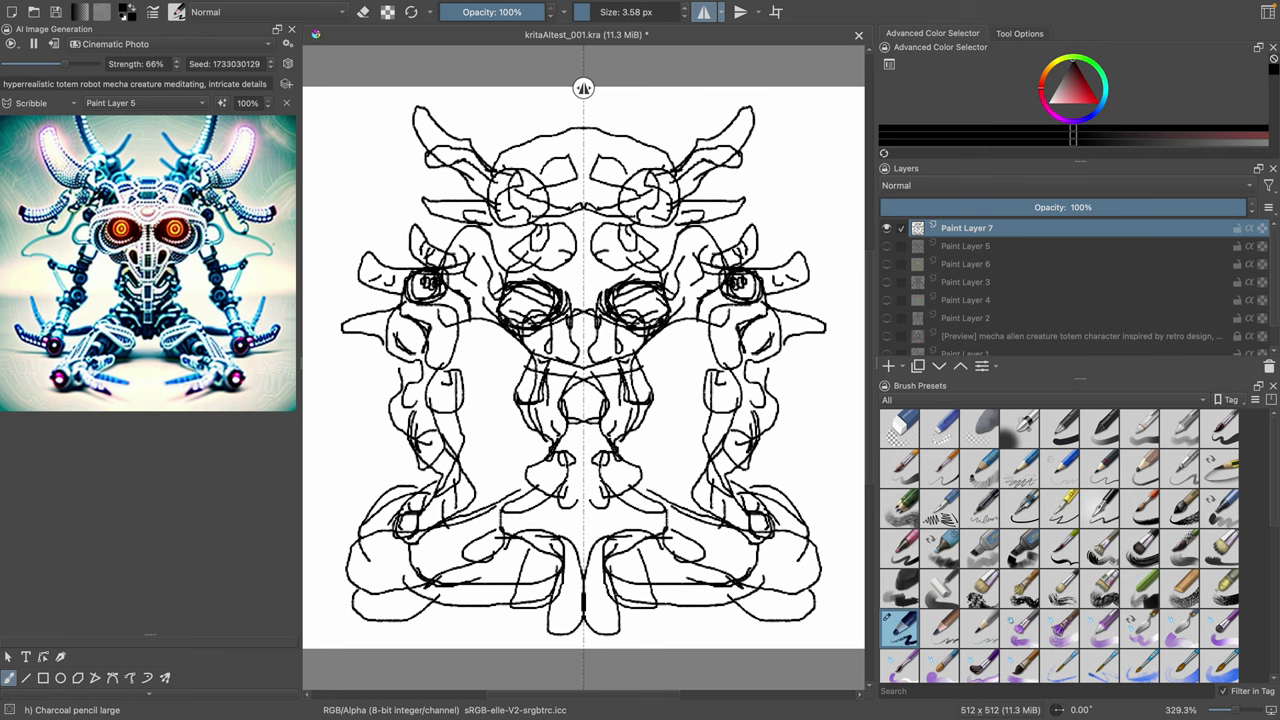
pyautogui.moveTo(520, 276); pyautogui.dragTo(488, 254)
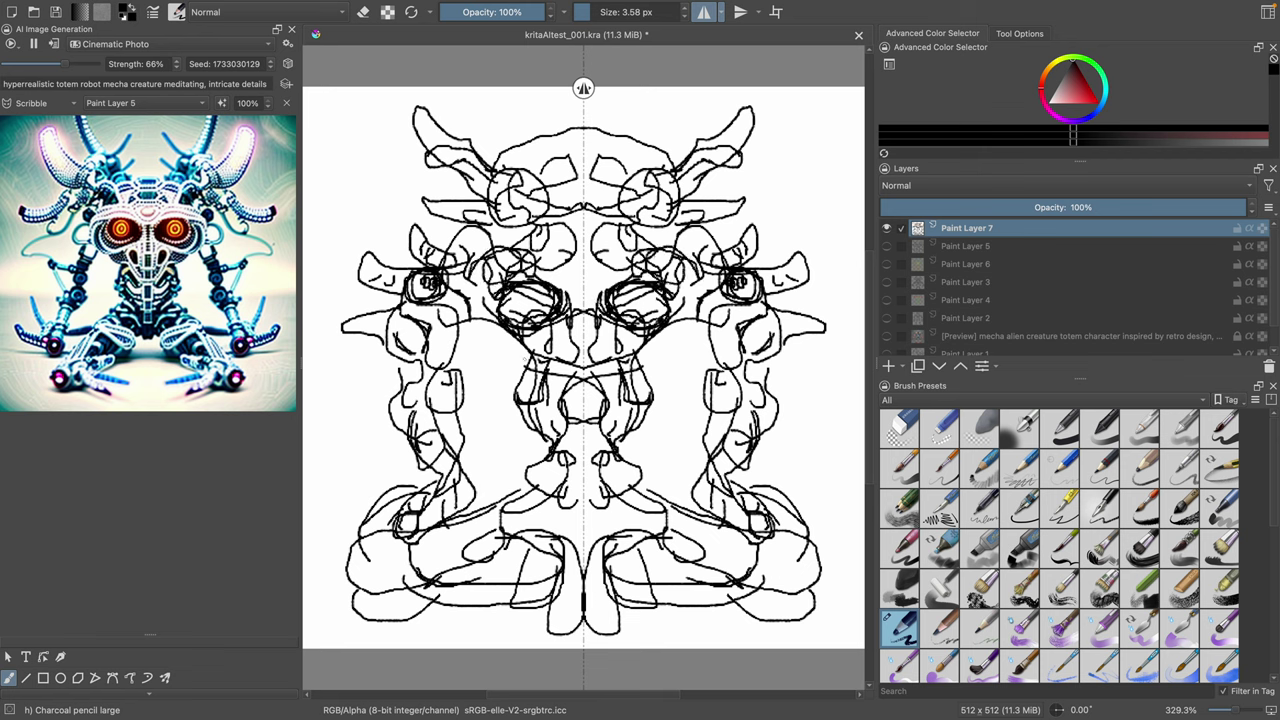
pyautogui.moveTo(540, 366)
pyautogui.mouseDown()
pyautogui.moveTo(570, 390)
pyautogui.moveTo(554, 342)
pyautogui.mouseUp()
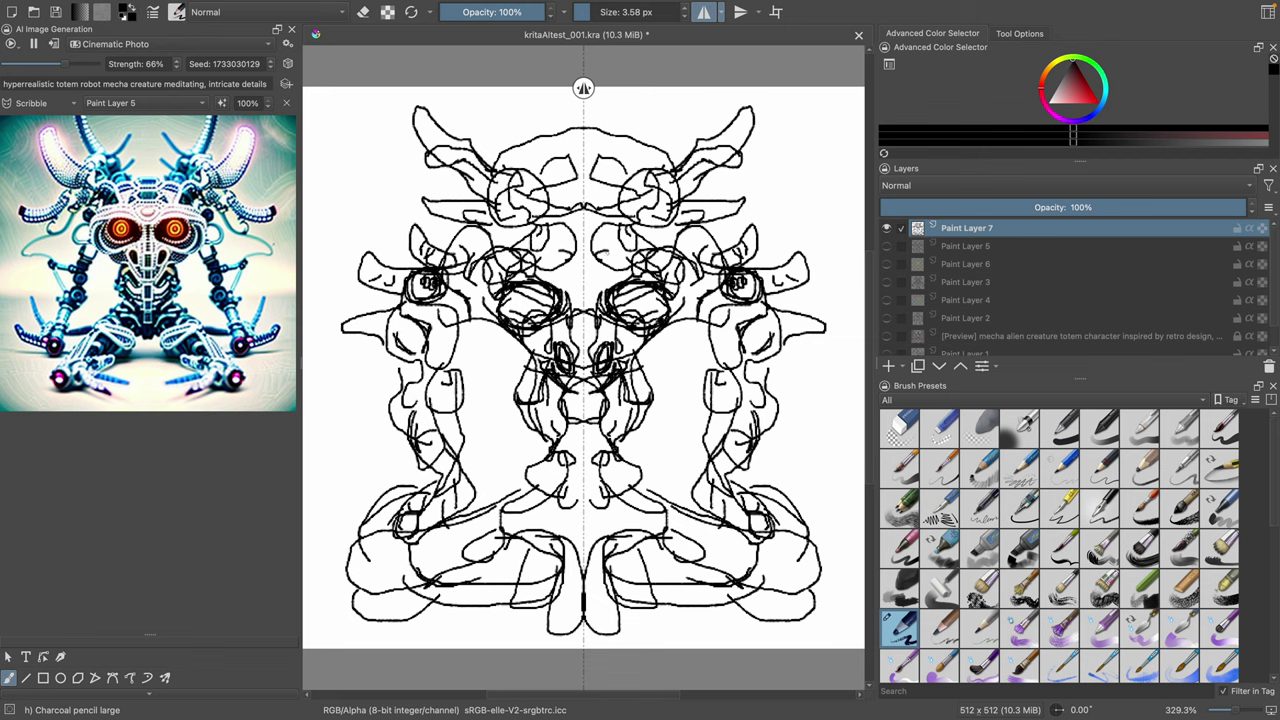
# Step: Draw a second pair of mirrored horns beneath the top ones, and thicken the eye sockets and upper arm outlines
pyautogui.moveTo(607, 244)
pyautogui.mouseDown()
pyautogui.moveTo(604, 282)
pyautogui.moveTo(616, 256)
pyautogui.moveTo(730, 193)
pyautogui.moveTo(753, 157)
pyautogui.mouseUp()
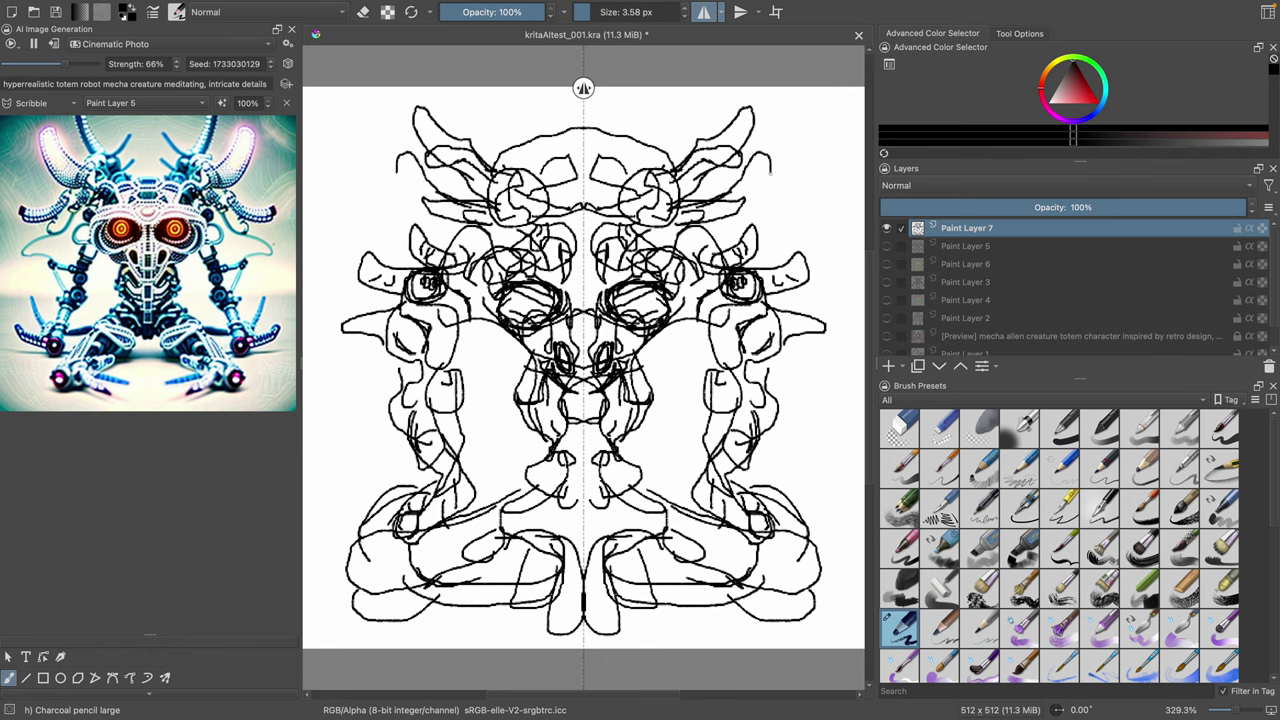
pyautogui.moveTo(414, 160)
pyautogui.mouseDown()
pyautogui.moveTo(448, 218)
pyautogui.moveTo(410, 176)
pyautogui.moveTo(444, 204)
pyautogui.moveTo(418, 194)
pyautogui.mouseUp()
pyautogui.moveTo(494, 222)
pyautogui.mouseDown()
pyautogui.moveTo(492, 276)
pyautogui.moveTo(492, 248)
pyautogui.moveTo(520, 316)
pyautogui.moveTo(508, 306)
pyautogui.moveTo(524, 296)
pyautogui.moveTo(577, 370)
pyautogui.mouseUp()
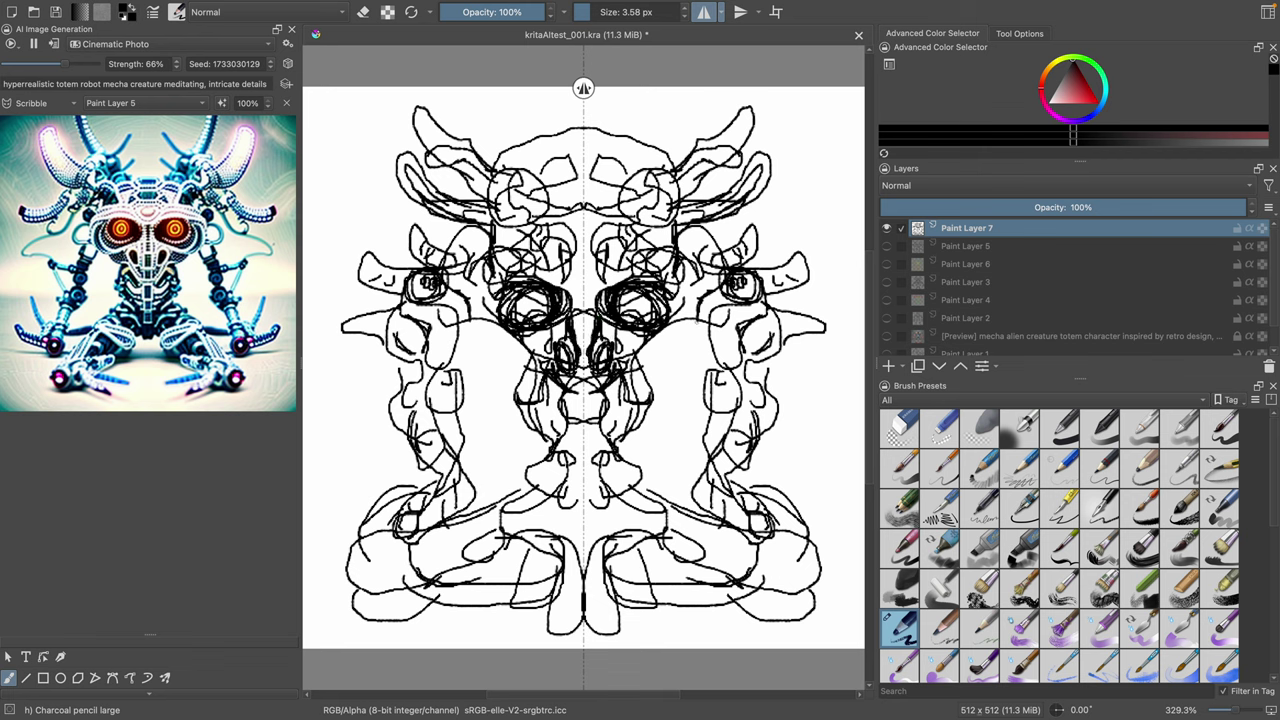
pyautogui.moveTo(448, 330)
pyautogui.mouseDown()
pyautogui.moveTo(454, 360)
pyautogui.moveTo(442, 308)
pyautogui.moveTo(422, 368)
pyautogui.moveTo(398, 318)
pyautogui.moveTo(402, 334)
pyautogui.mouseUp()
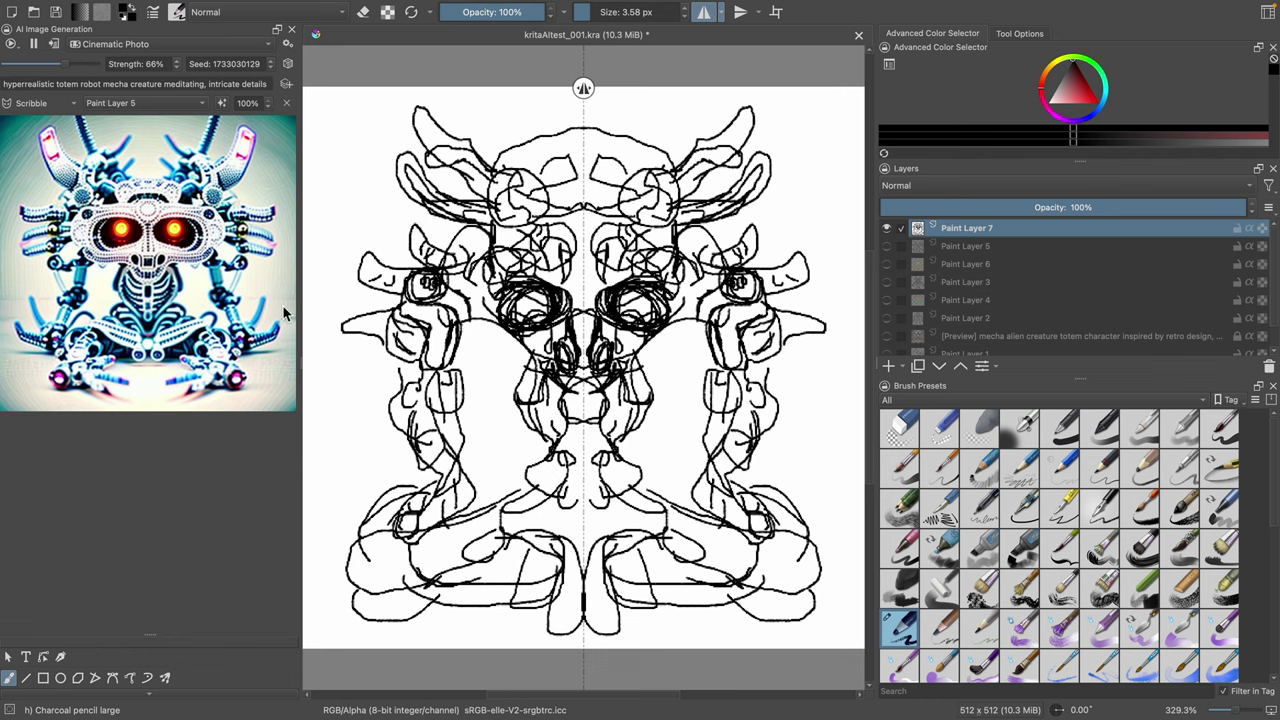
# Step: Thicken the mirrored contours of the cheeks and brows, and add dark lines along the nose, jaw and neck
pyautogui.moveTo(458, 308); pyautogui.dragTo(514, 340)
pyautogui.moveTo(453, 276)
pyautogui.mouseDown()
pyautogui.moveTo(488, 328)
pyautogui.moveTo(506, 330)
pyautogui.mouseUp()
pyautogui.moveTo(462, 314); pyautogui.dragTo(512, 338)
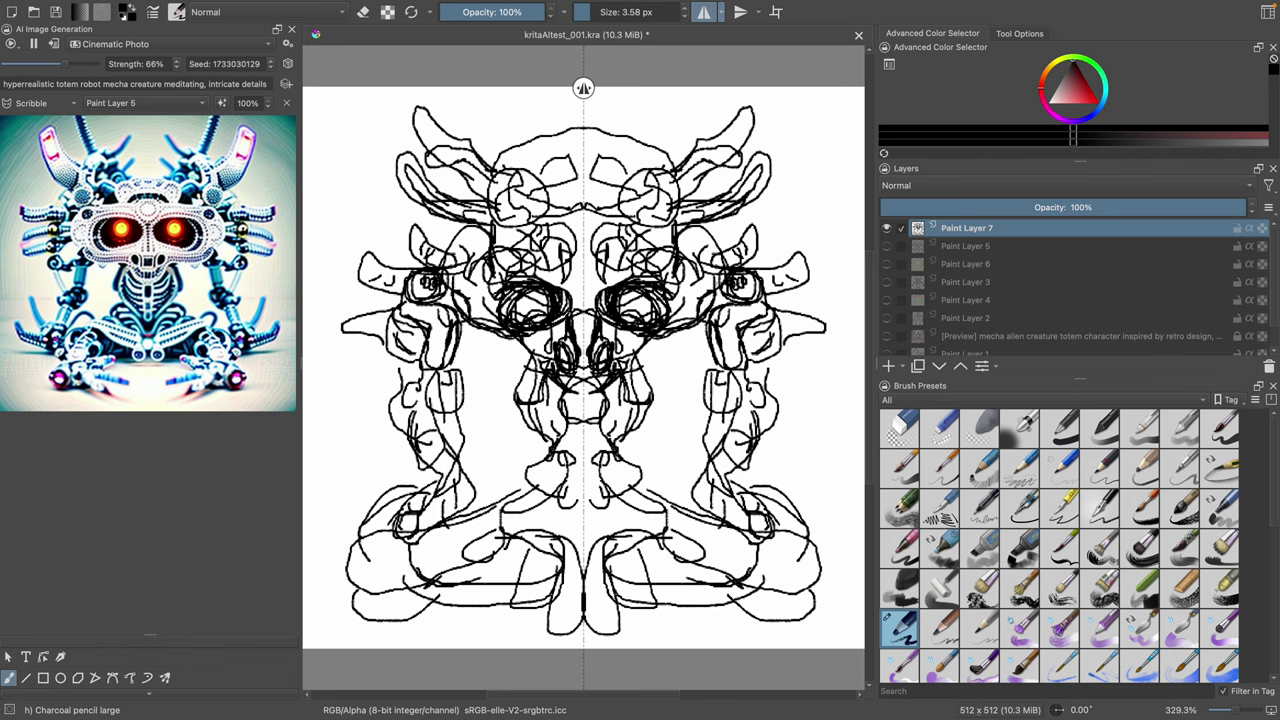
pyautogui.moveTo(452, 270)
pyautogui.mouseDown()
pyautogui.moveTo(496, 326)
pyautogui.moveTo(488, 246)
pyautogui.moveTo(555, 266)
pyautogui.moveTo(468, 251)
pyautogui.mouseUp()
pyautogui.moveTo(553, 266); pyautogui.dragTo(578, 284)
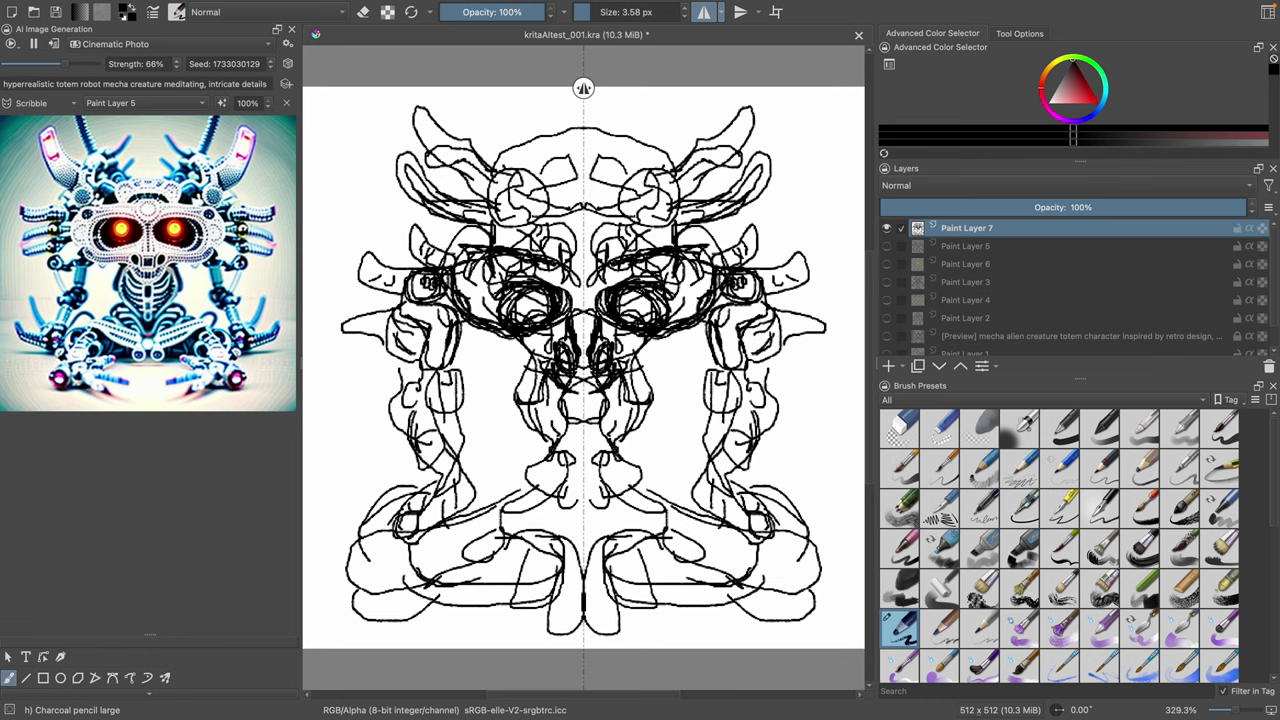
pyautogui.moveTo(564, 354)
pyautogui.mouseDown()
pyautogui.moveTo(554, 440)
pyautogui.moveTo(606, 470)
pyautogui.moveTo(590, 478)
pyautogui.mouseUp()
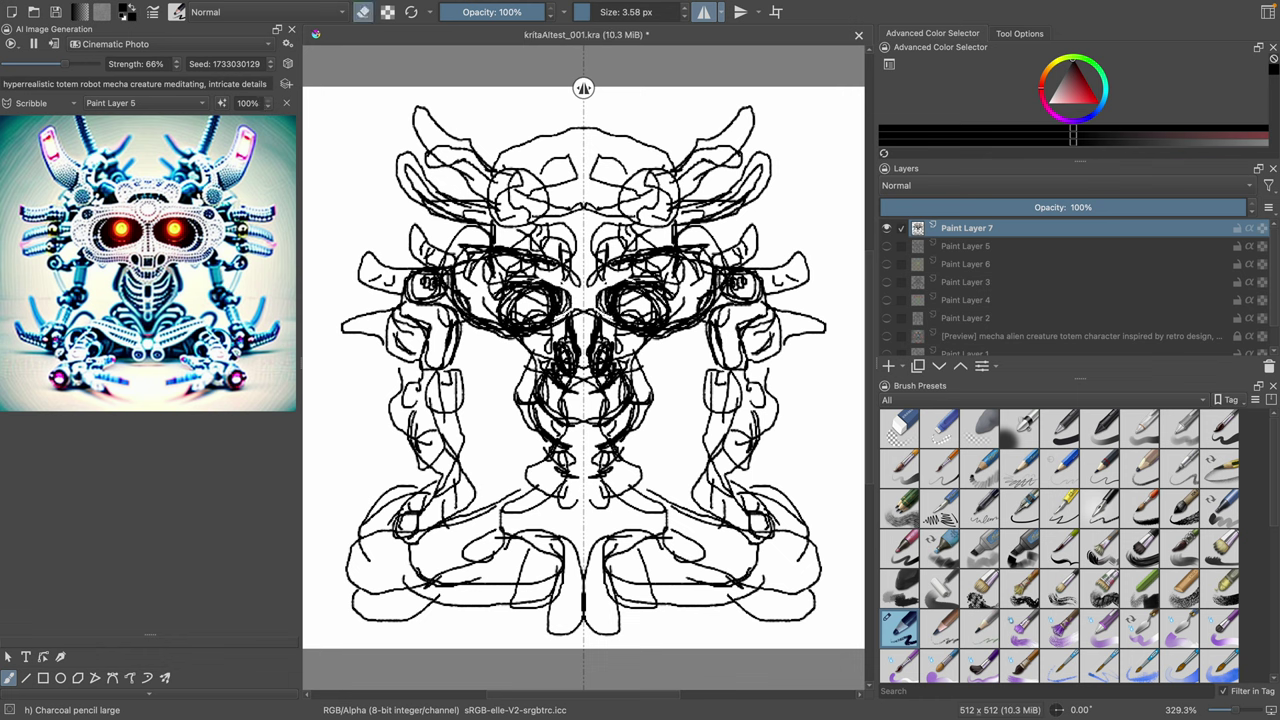
# Step: Erase some of the dark lines around the eyes, nose and mouth, and switch back to painting mode
pyautogui.moveTo(566, 292)
pyautogui.mouseDown()
pyautogui.moveTo(508, 286)
pyautogui.moveTo(564, 328)
pyautogui.moveTo(512, 288)
pyautogui.moveTo(506, 334)
pyautogui.mouseUp()
pyautogui.moveTo(600, 320)
pyautogui.mouseDown()
pyautogui.moveTo(604, 405)
pyautogui.moveTo(628, 395)
pyautogui.moveTo(630, 430)
pyautogui.mouseUp()
pyautogui.moveTo(622, 376)
pyautogui.mouseDown()
pyautogui.moveTo(610, 345)
pyautogui.moveTo(628, 286)
pyautogui.moveTo(652, 326)
pyautogui.moveTo(656, 312)
pyautogui.moveTo(606, 314)
pyautogui.moveTo(636, 322)
pyautogui.mouseUp()
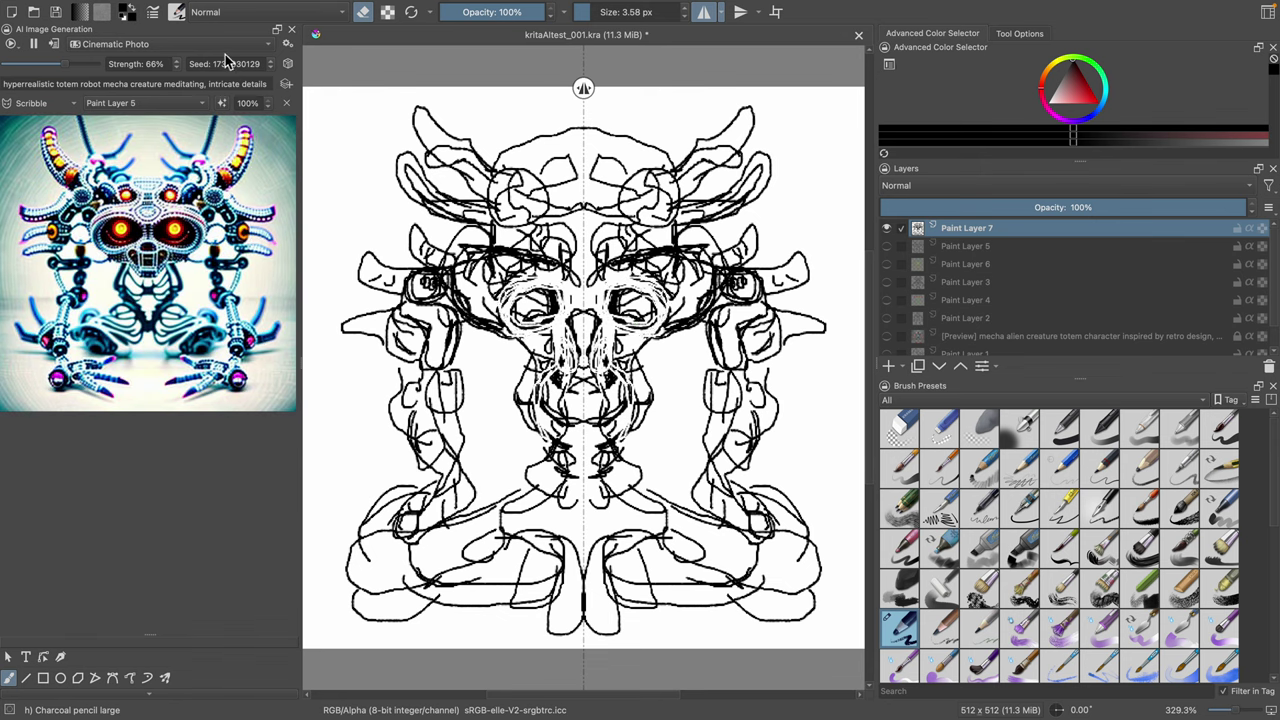
pyautogui.click(363, 14)
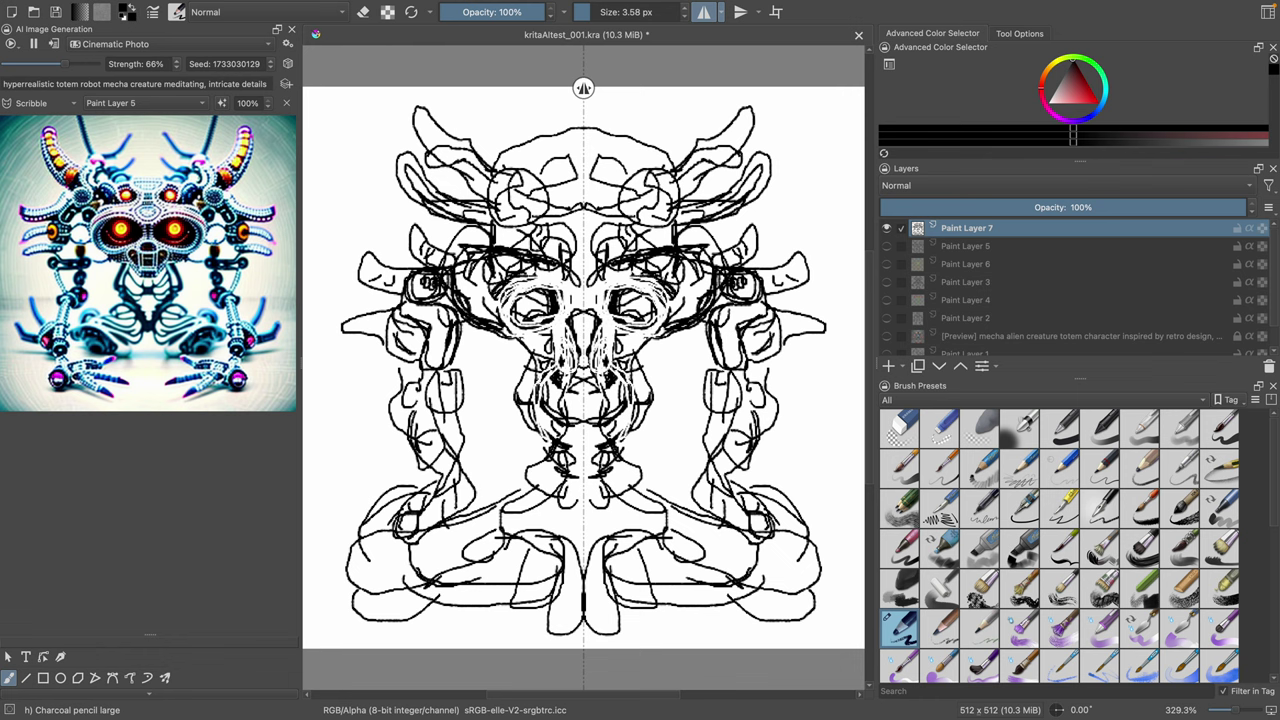
# Step: Redraw the eye rims, nose bridge and jaw in black, and thicken the horns and joints on the shoulders
pyautogui.moveTo(644, 271)
pyautogui.mouseDown()
pyautogui.moveTo(592, 302)
pyautogui.moveTo(656, 276)
pyautogui.moveTo(656, 330)
pyautogui.moveTo(672, 298)
pyautogui.mouseUp()
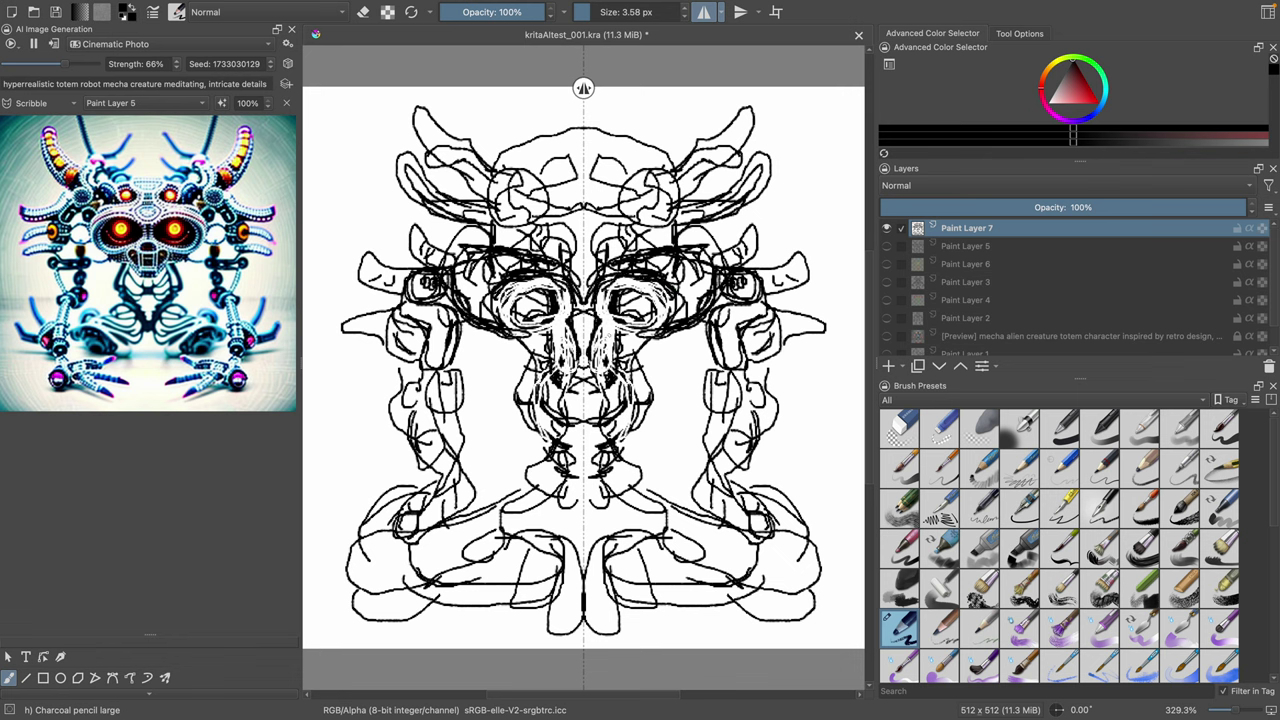
pyautogui.moveTo(606, 314)
pyautogui.mouseDown()
pyautogui.moveTo(648, 326)
pyautogui.moveTo(664, 284)
pyautogui.moveTo(672, 328)
pyautogui.moveTo(640, 366)
pyautogui.moveTo(650, 420)
pyautogui.moveTo(630, 436)
pyautogui.moveTo(634, 414)
pyautogui.moveTo(595, 462)
pyautogui.mouseUp()
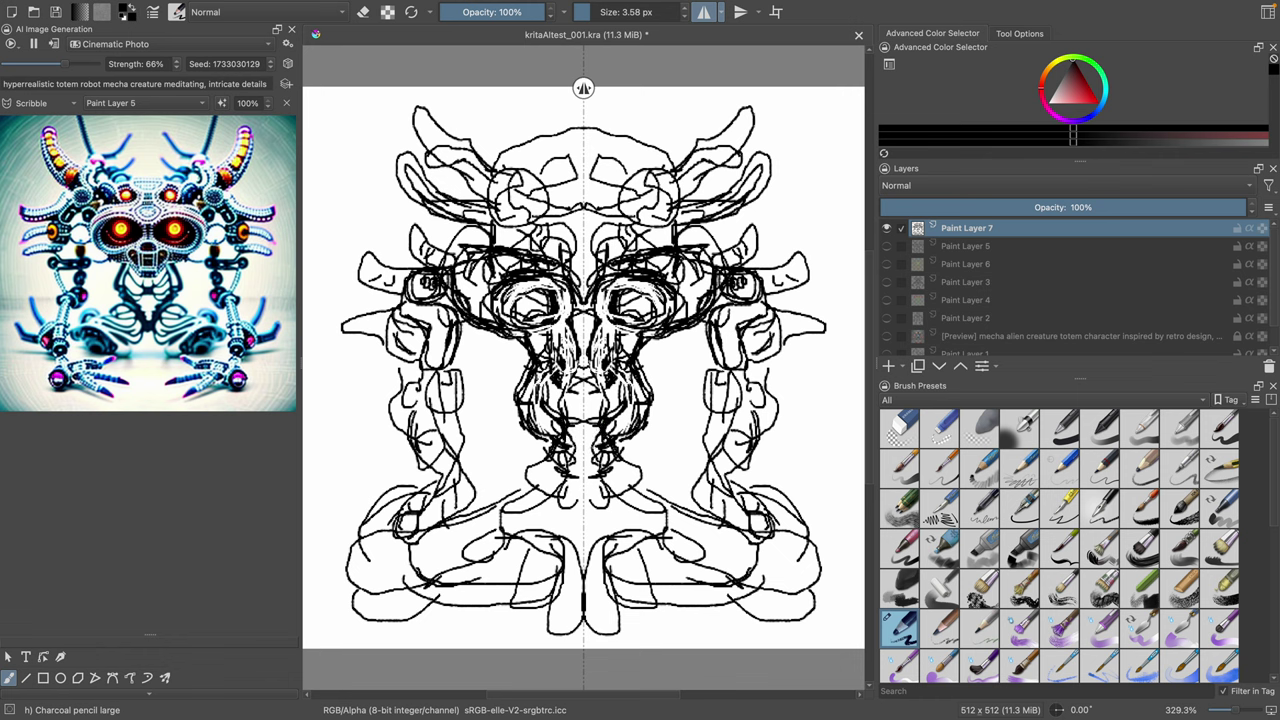
pyautogui.moveTo(718, 244)
pyautogui.mouseDown()
pyautogui.moveTo(708, 266)
pyautogui.moveTo(686, 242)
pyautogui.mouseUp()
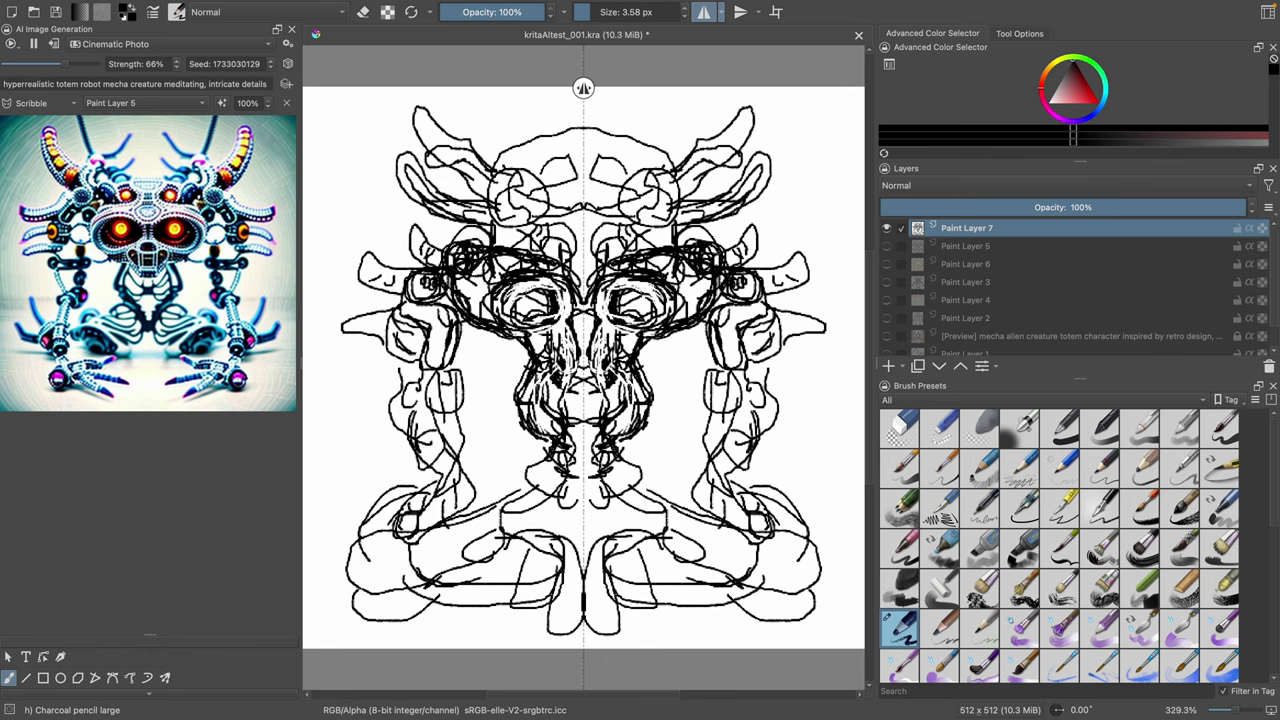
pyautogui.moveTo(782, 247)
pyautogui.mouseDown()
pyautogui.moveTo(738, 252)
pyautogui.moveTo(756, 228)
pyautogui.moveTo(748, 266)
pyautogui.moveTo(764, 230)
pyautogui.moveTo(782, 274)
pyautogui.moveTo(818, 260)
pyautogui.moveTo(795, 290)
pyautogui.moveTo(814, 250)
pyautogui.moveTo(756, 288)
pyautogui.moveTo(780, 272)
pyautogui.moveTo(830, 322)
pyautogui.moveTo(792, 340)
pyautogui.moveTo(760, 320)
pyautogui.moveTo(752, 366)
pyautogui.moveTo(728, 374)
pyautogui.moveTo(702, 316)
pyautogui.moveTo(726, 318)
pyautogui.moveTo(724, 344)
pyautogui.mouseUp()
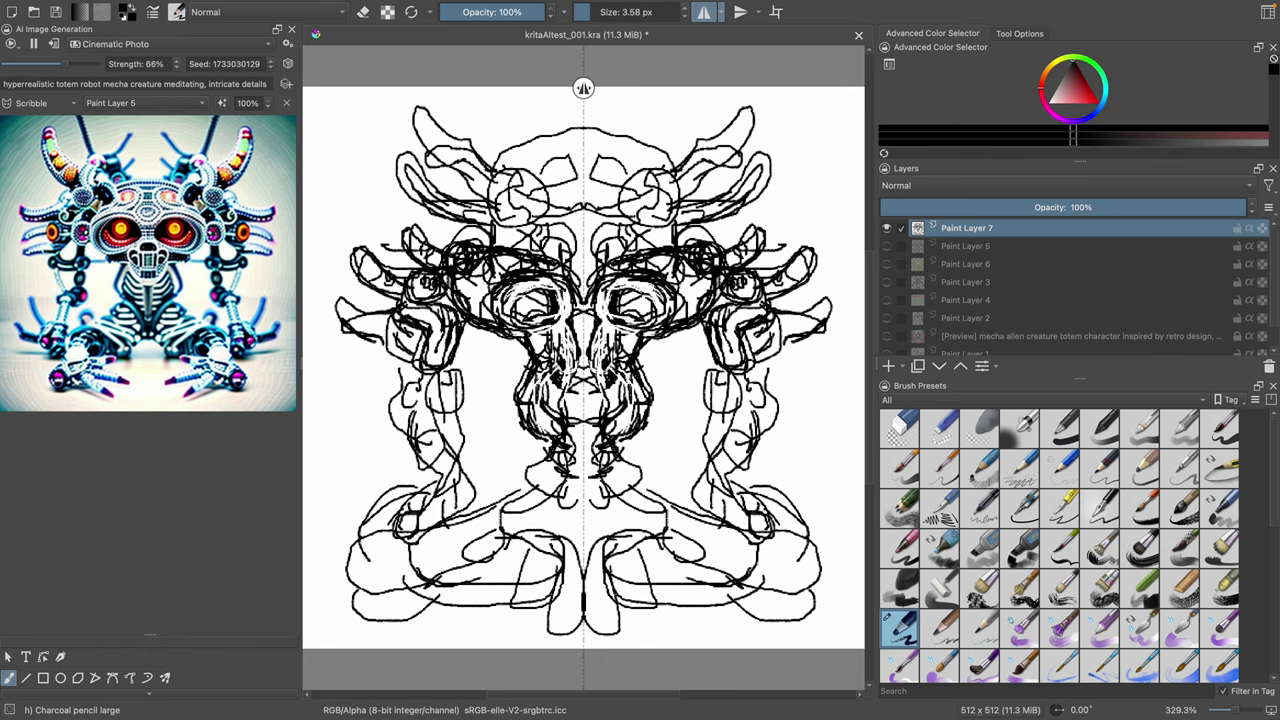
pyautogui.moveTo(668, 296); pyautogui.dragTo(646, 336)
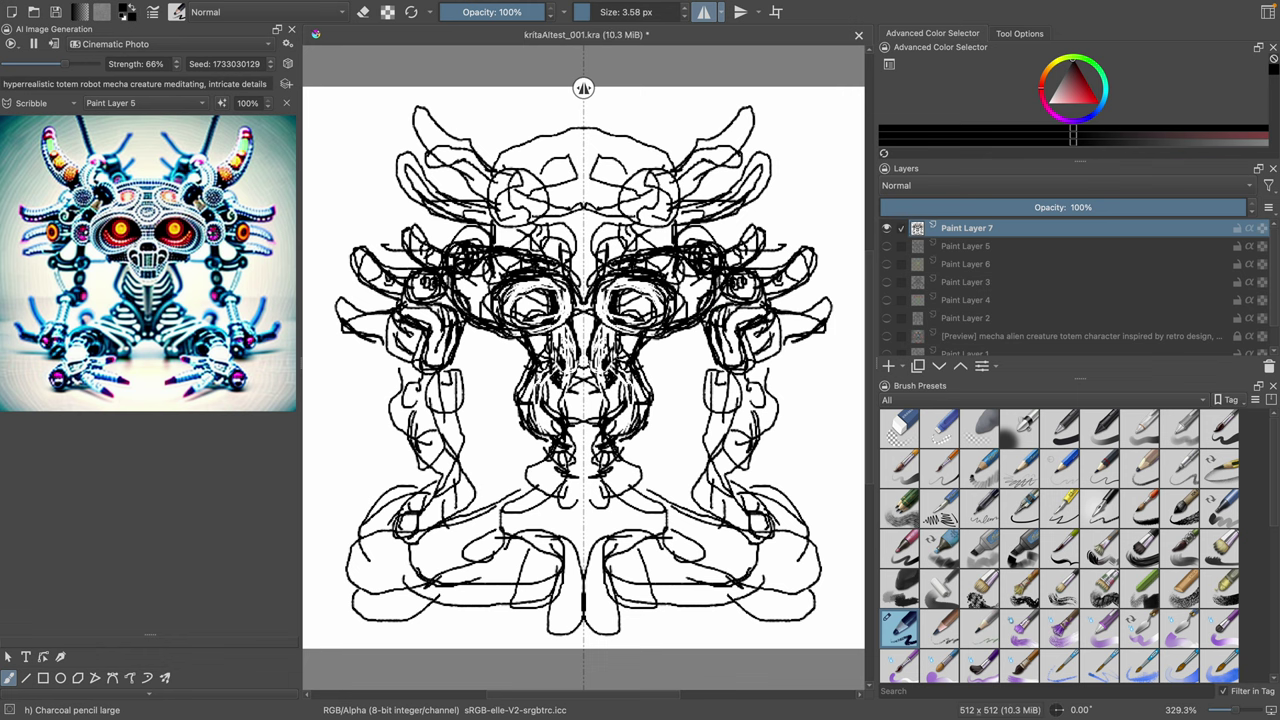
# Step: Randomize the live generation seed and save the document, with Paint Layer 5 selected
pyautogui.click(287, 63)
pyautogui.click(287, 63)
pyautogui.click(287, 63)
pyautogui.click(975, 252)
pyautogui.hotkey('ctrl', 's')
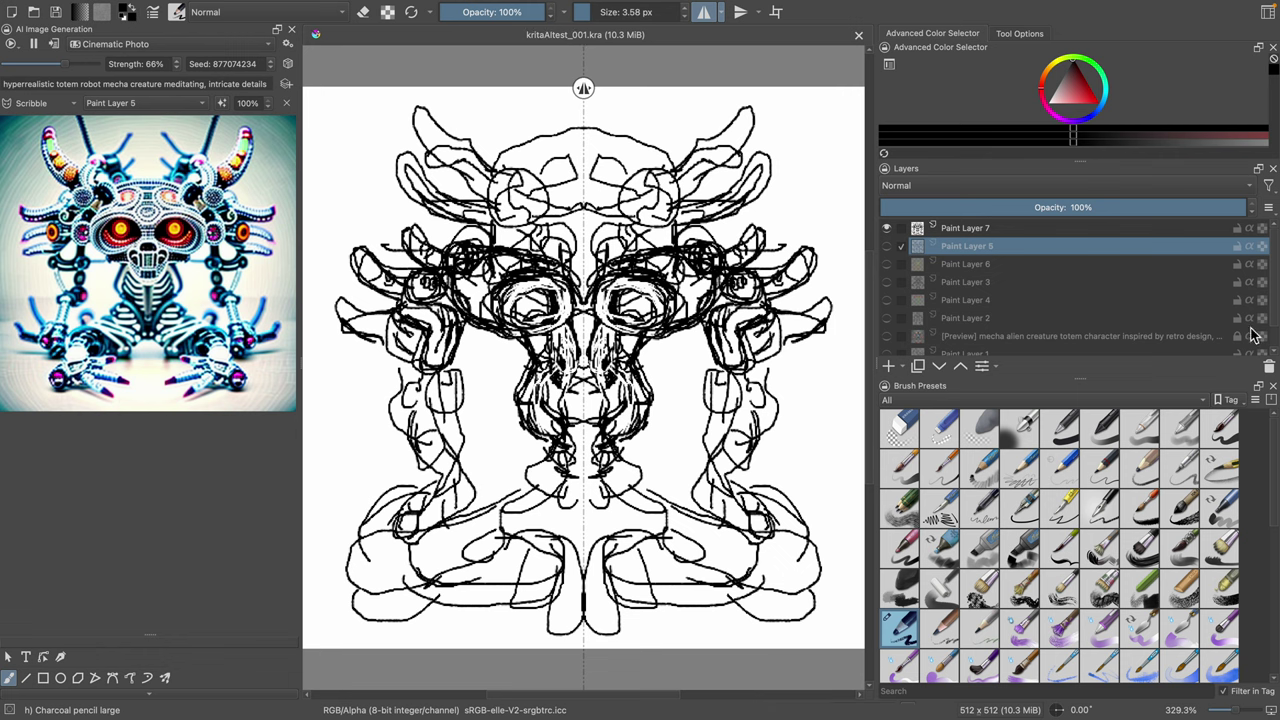
# Step: Add a paint layer beneath the line art and colour the eyes and outer cheeks red with the Marker Medium brush
pyautogui.click(890, 366)
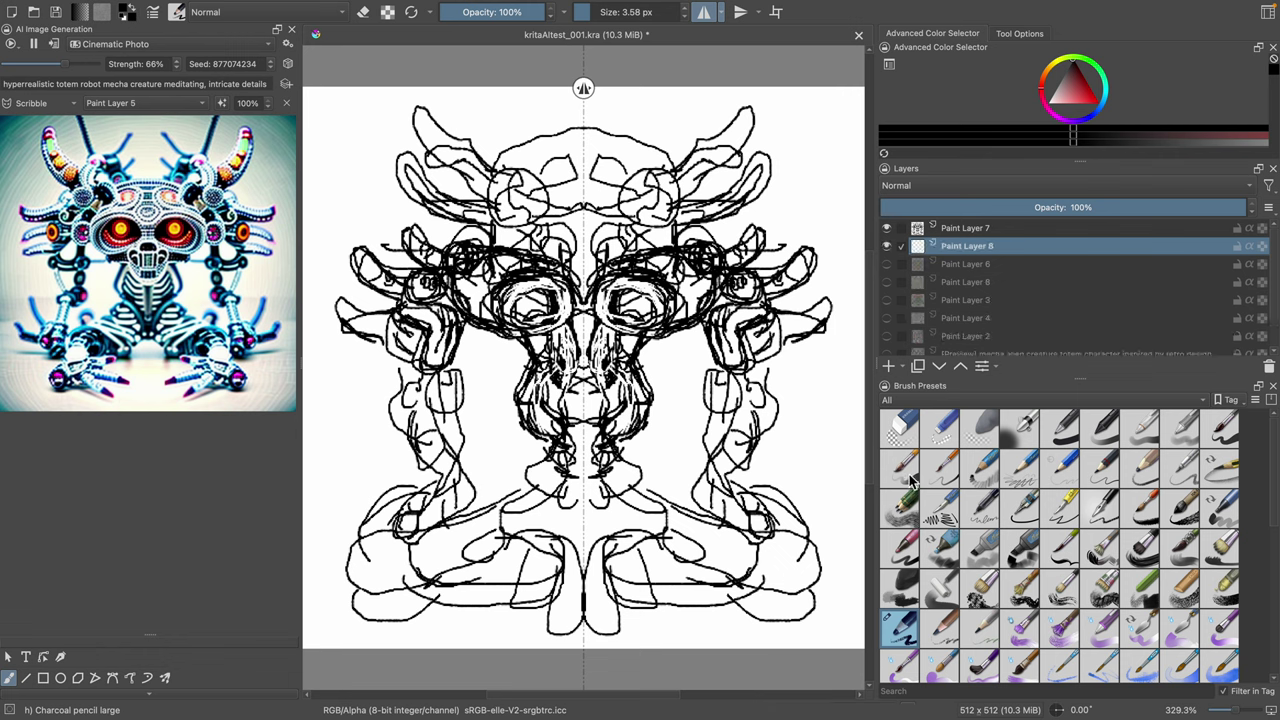
pyautogui.click(977, 553)
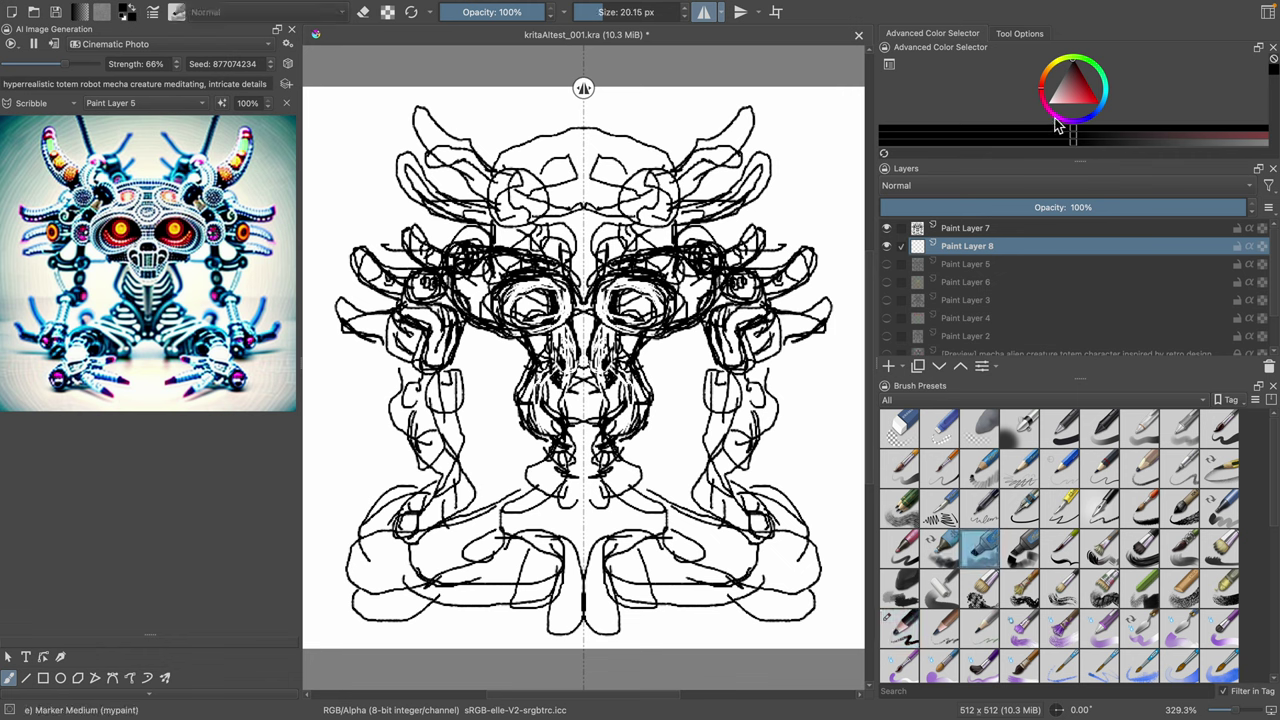
pyautogui.moveTo(1083, 103); pyautogui.dragTo(1091, 96)
pyautogui.moveTo(639, 293)
pyautogui.mouseDown()
pyautogui.moveTo(624, 297)
pyautogui.moveTo(625, 282)
pyautogui.moveTo(622, 310)
pyautogui.moveTo(640, 314)
pyautogui.moveTo(637, 300)
pyautogui.moveTo(680, 312)
pyautogui.moveTo(700, 286)
pyautogui.mouseUp()
# Step: Colour the head, arms, folded legs and top horns light cyan with mirrored marker strokes
pyautogui.click(1105, 91)
pyautogui.moveTo(710, 240)
pyautogui.mouseDown()
pyautogui.moveTo(672, 266)
pyautogui.moveTo(630, 207)
pyautogui.moveTo(604, 223)
pyautogui.moveTo(632, 190)
pyautogui.moveTo(618, 158)
pyautogui.moveTo(615, 240)
pyautogui.mouseUp()
pyautogui.moveTo(732, 310)
pyautogui.mouseDown()
pyautogui.moveTo(735, 394)
pyautogui.moveTo(655, 385)
pyautogui.mouseUp()
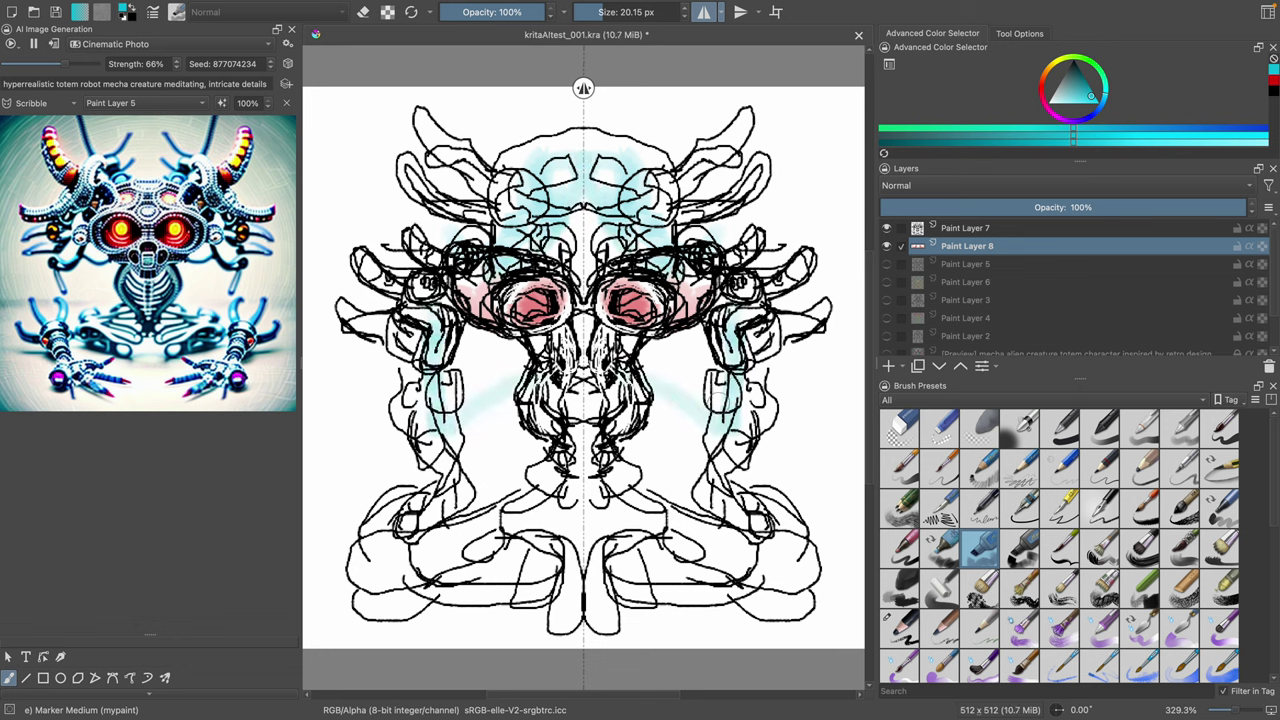
pyautogui.moveTo(732, 420)
pyautogui.mouseDown()
pyautogui.moveTo(718, 478)
pyautogui.moveTo(752, 553)
pyautogui.moveTo(662, 550)
pyautogui.moveTo(640, 590)
pyautogui.moveTo(727, 558)
pyautogui.moveTo(660, 495)
pyautogui.moveTo(598, 462)
pyautogui.mouseUp()
pyautogui.moveTo(724, 520)
pyautogui.mouseDown()
pyautogui.moveTo(762, 545)
pyautogui.moveTo(765, 600)
pyautogui.moveTo(780, 542)
pyautogui.moveTo(582, 570)
pyautogui.moveTo(593, 602)
pyautogui.moveTo(738, 578)
pyautogui.mouseUp()
pyautogui.moveTo(750, 424); pyautogui.dragTo(760, 370)
pyautogui.moveTo(750, 296); pyautogui.dragTo(743, 312)
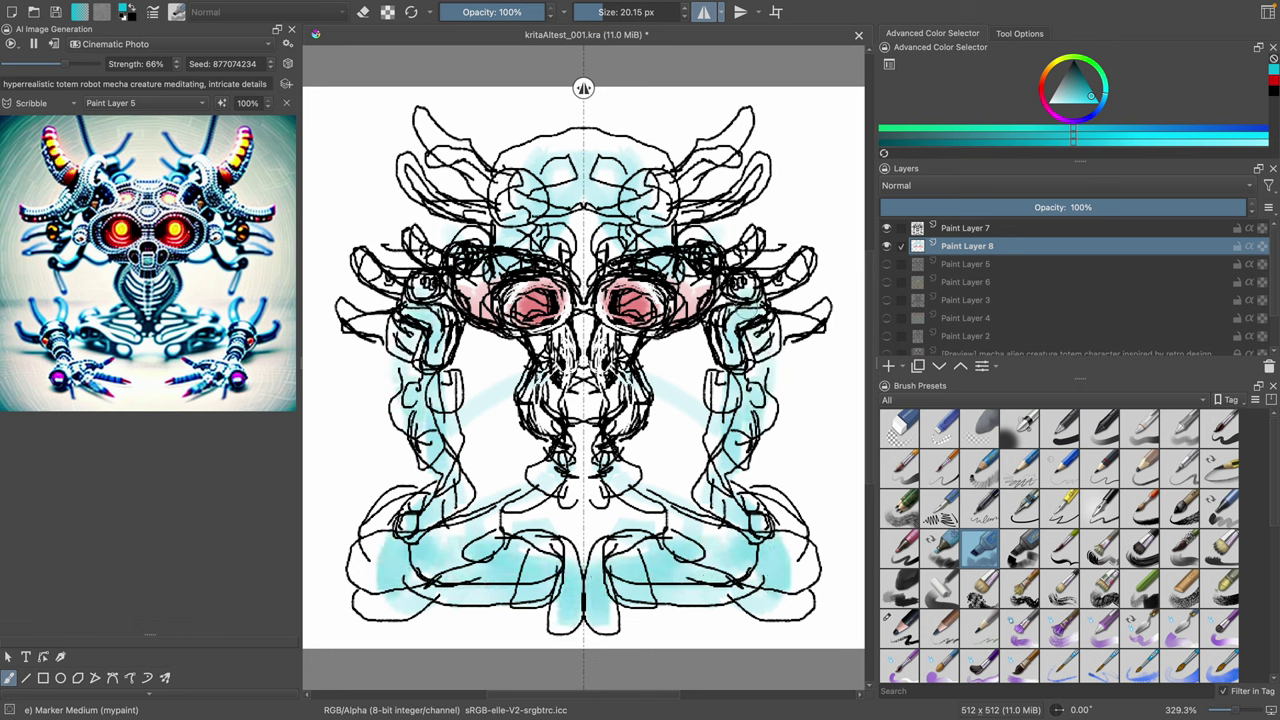
pyautogui.moveTo(621, 240)
pyautogui.mouseDown()
pyautogui.moveTo(597, 236)
pyautogui.moveTo(618, 196)
pyautogui.moveTo(643, 205)
pyautogui.moveTo(636, 152)
pyautogui.moveTo(618, 149)
pyautogui.moveTo(646, 187)
pyautogui.moveTo(726, 134)
pyautogui.mouseUp()
pyautogui.moveTo(718, 190)
pyautogui.mouseDown()
pyautogui.moveTo(680, 212)
pyautogui.moveTo(700, 216)
pyautogui.moveTo(700, 163)
pyautogui.moveTo(730, 148)
pyautogui.moveTo(688, 172)
pyautogui.moveTo(699, 168)
pyautogui.mouseUp()
# Step: Shade the top horns, cheeks, jaw and inner legs with a darker teal
pyautogui.click(1079, 78)
pyautogui.moveTo(674, 212); pyautogui.dragTo(716, 194)
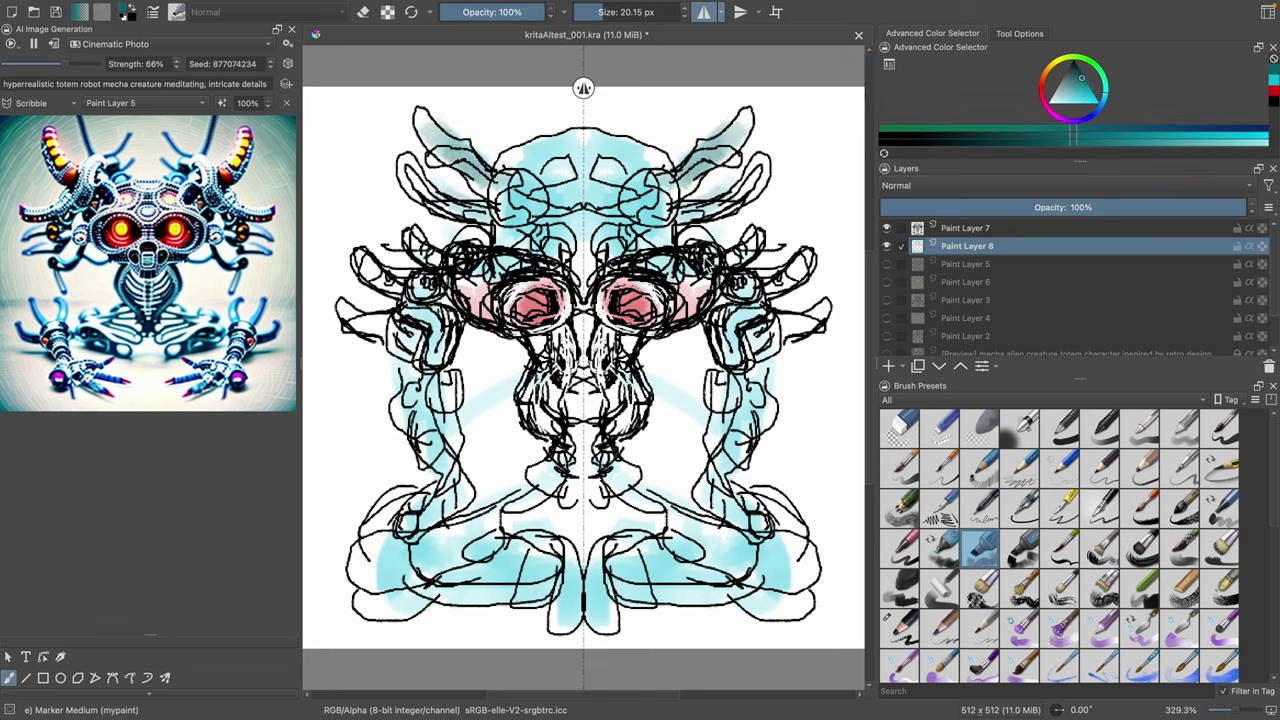
pyautogui.moveTo(708, 257); pyautogui.dragTo(678, 307)
pyautogui.moveTo(680, 320)
pyautogui.mouseDown()
pyautogui.moveTo(644, 360)
pyautogui.moveTo(603, 352)
pyautogui.moveTo(620, 425)
pyautogui.mouseUp()
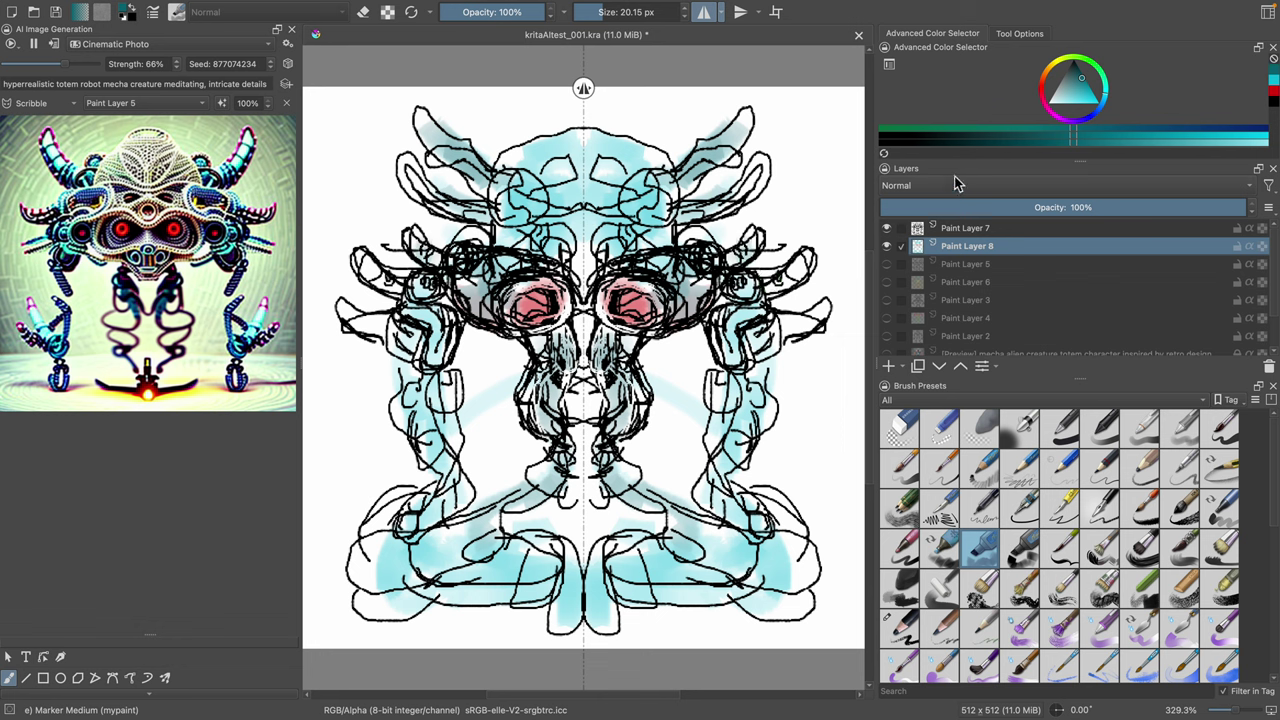
# Step: Tint the middle of the forehead with a muted yellow-green
pyautogui.click(1063, 59)
pyautogui.moveTo(1081, 89); pyautogui.dragTo(1089, 87)
pyautogui.moveTo(600, 192)
pyautogui.mouseDown()
pyautogui.moveTo(580, 172)
pyautogui.moveTo(626, 160)
pyautogui.moveTo(614, 174)
pyautogui.mouseUp()
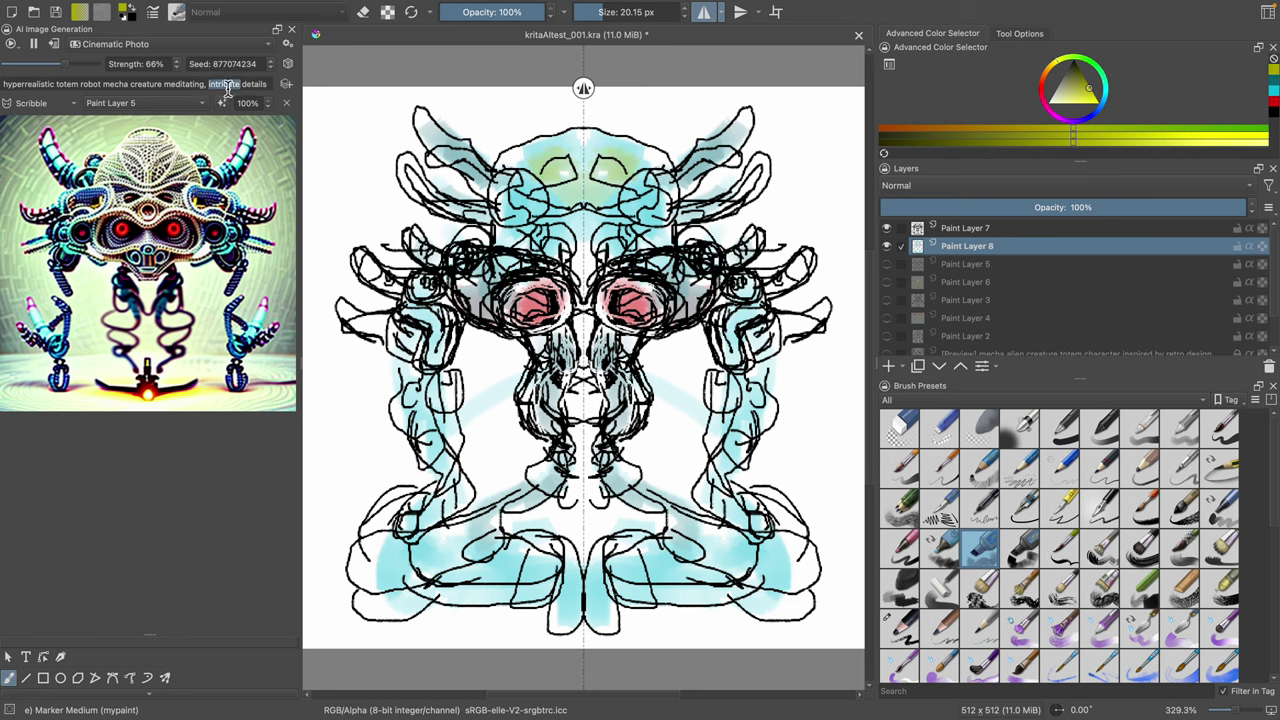
# Step: Replace "intricate details" in the generation prompt with "surreal"
pyautogui.moveTo(209, 84); pyautogui.dragTo(268, 85)
pyautogui.write('surreal')
# Step: Paint green over the sides of the forehead and the circular shapes at the base of the horns
pyautogui.moveTo(618, 178)
pyautogui.mouseDown()
pyautogui.moveTo(649, 146)
pyautogui.moveTo(608, 166)
pyautogui.moveTo(632, 182)
pyautogui.mouseUp()
pyautogui.click(1101, 83)
pyautogui.moveTo(718, 150)
pyautogui.mouseDown()
pyautogui.moveTo(682, 178)
pyautogui.moveTo(678, 208)
pyautogui.moveTo(624, 216)
pyautogui.moveTo(647, 192)
pyautogui.moveTo(605, 278)
pyautogui.mouseUp()
# Step: Shade the circles at the horn bases, the cheeks, jaw, forearms and folded legs with a dark reddish brown
pyautogui.click(1078, 80)
pyautogui.click(1042, 81)
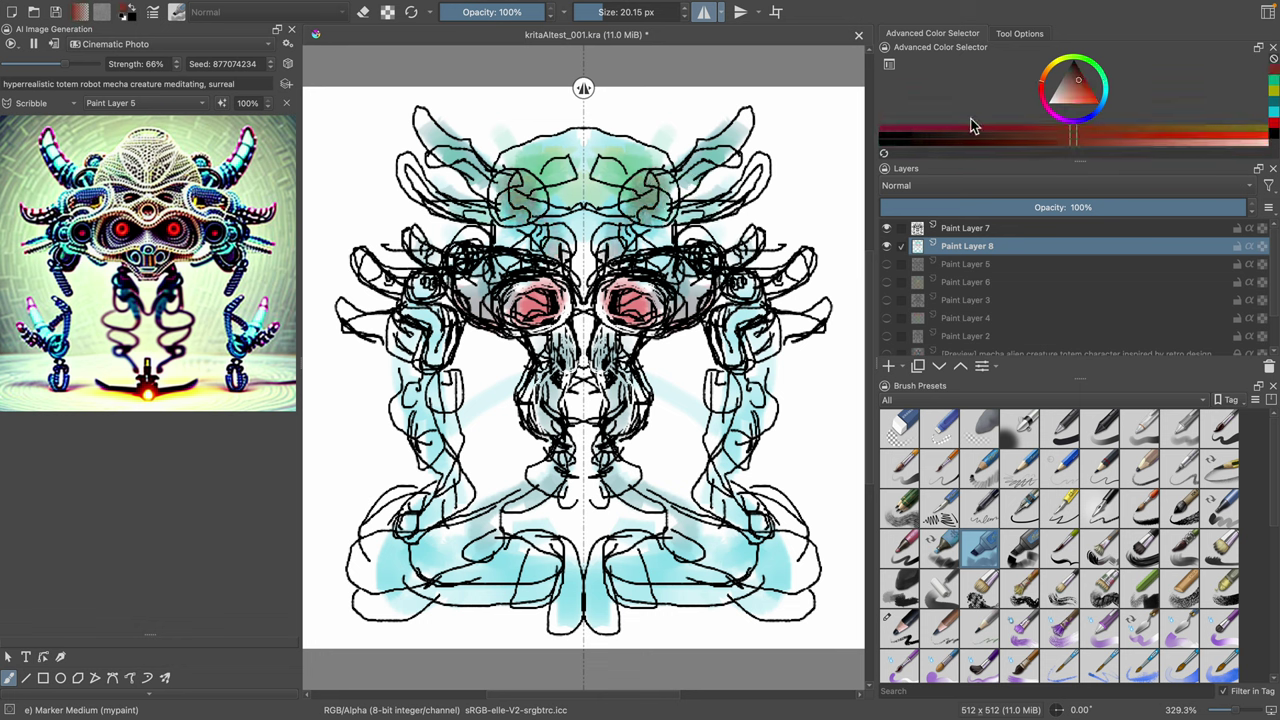
pyautogui.moveTo(1091, 93); pyautogui.dragTo(1093, 120)
pyautogui.moveTo(676, 198)
pyautogui.mouseDown()
pyautogui.moveTo(606, 262)
pyautogui.moveTo(692, 292)
pyautogui.moveTo(664, 268)
pyautogui.moveTo(676, 298)
pyautogui.mouseUp()
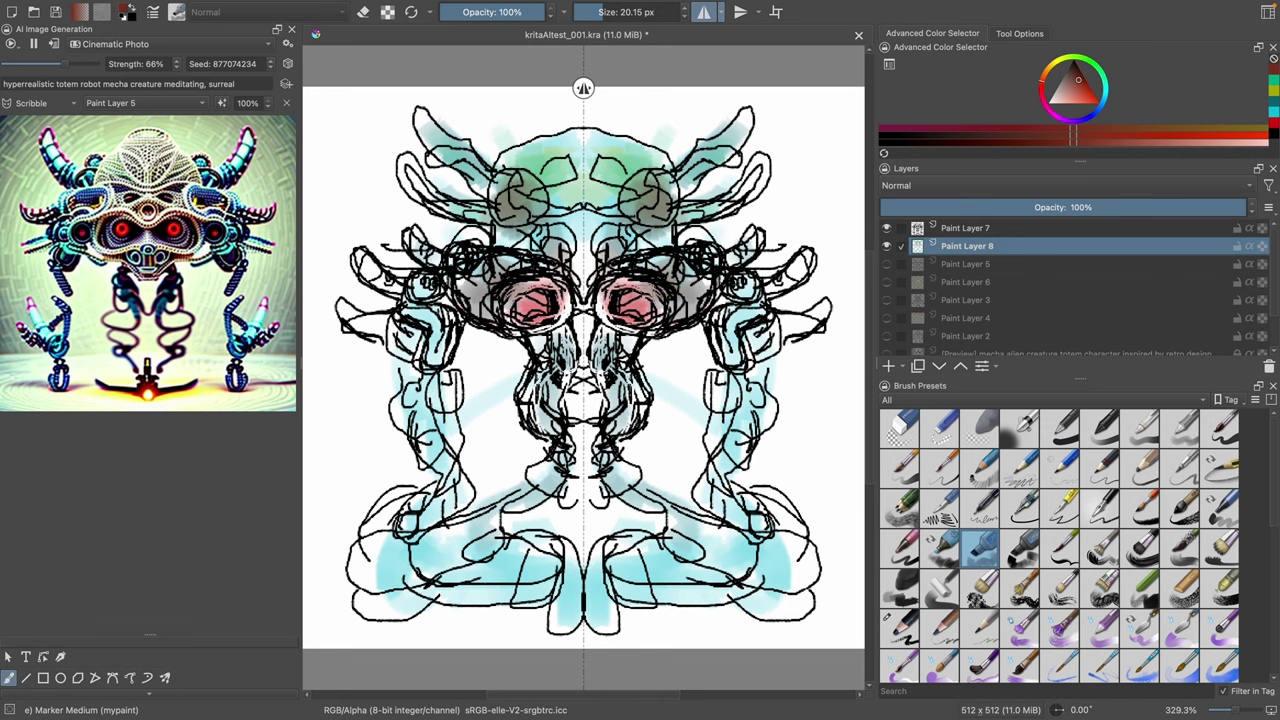
pyautogui.moveTo(628, 354); pyautogui.dragTo(630, 416)
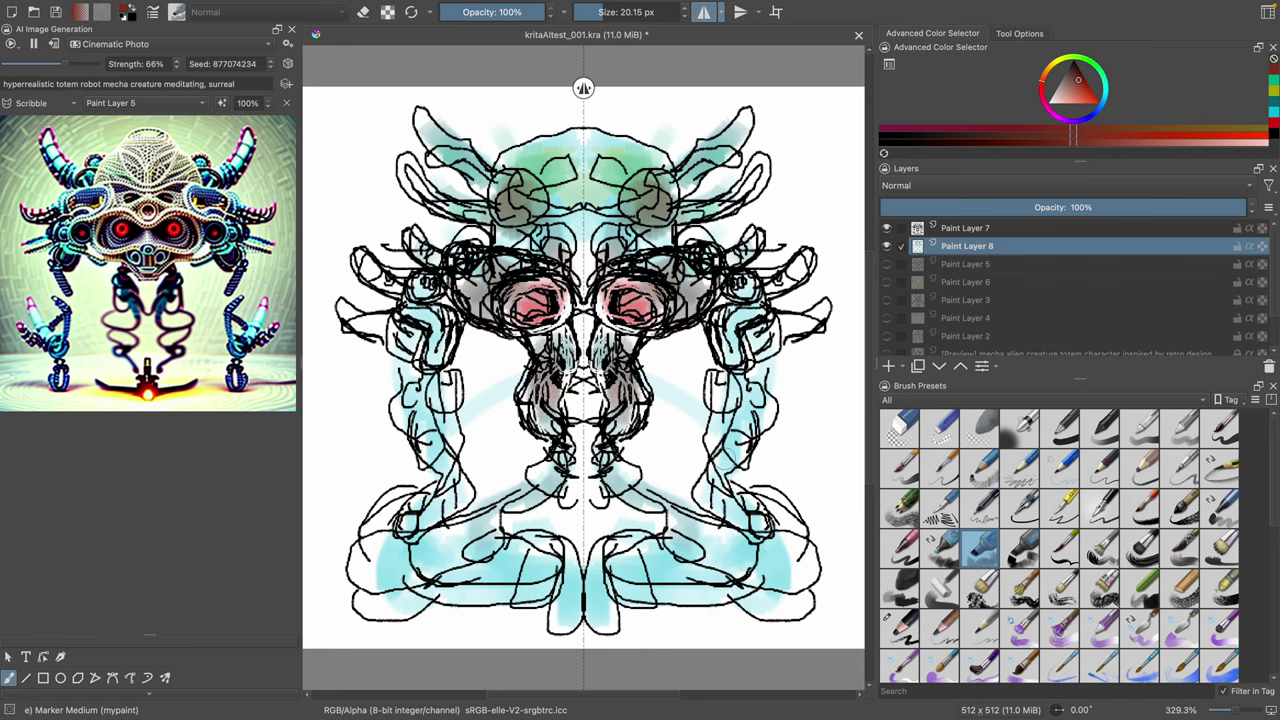
pyautogui.moveTo(754, 464)
pyautogui.mouseDown()
pyautogui.moveTo(751, 442)
pyautogui.moveTo(729, 472)
pyautogui.moveTo(762, 516)
pyautogui.mouseUp()
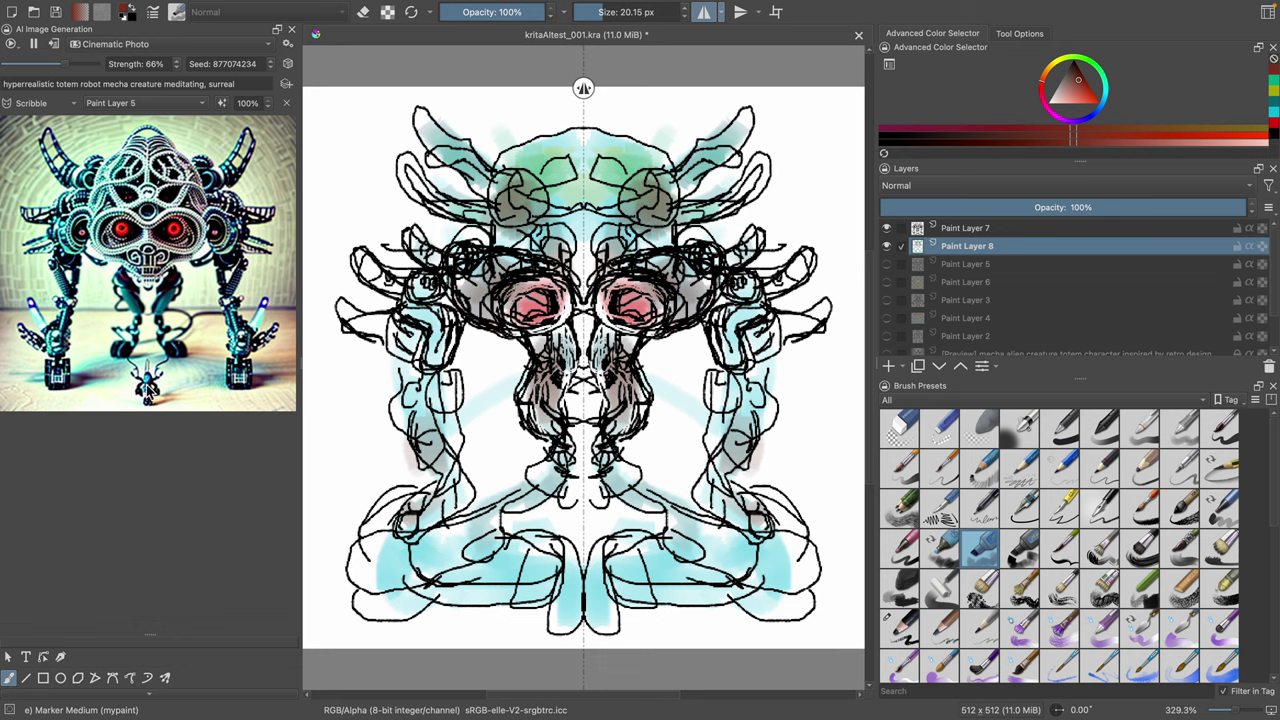
pyautogui.moveTo(722, 555)
pyautogui.mouseDown()
pyautogui.moveTo(660, 557)
pyautogui.moveTo(698, 574)
pyautogui.moveTo(698, 590)
pyautogui.mouseUp()
# Step: On Paint Layer 7, thicken the top horns and the circles at their bases in black with the Ink-4 Pen Rough brush
pyautogui.click(965, 229)
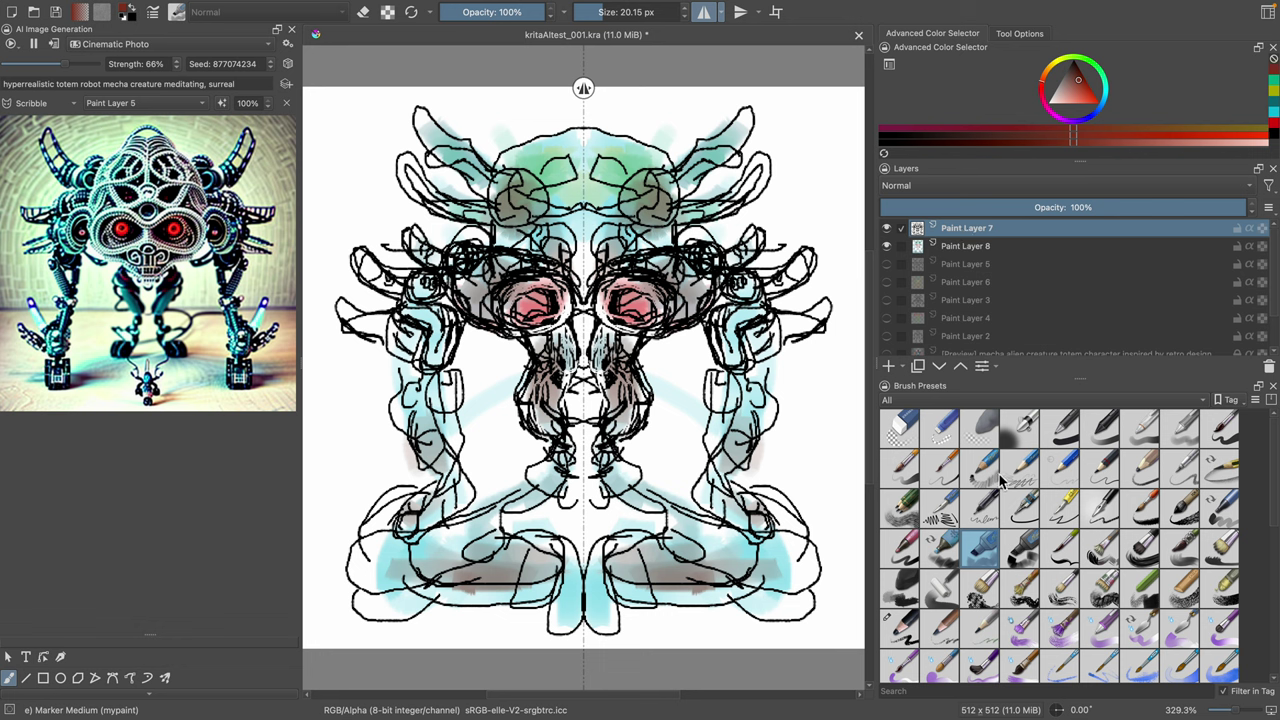
pyautogui.click(1061, 553)
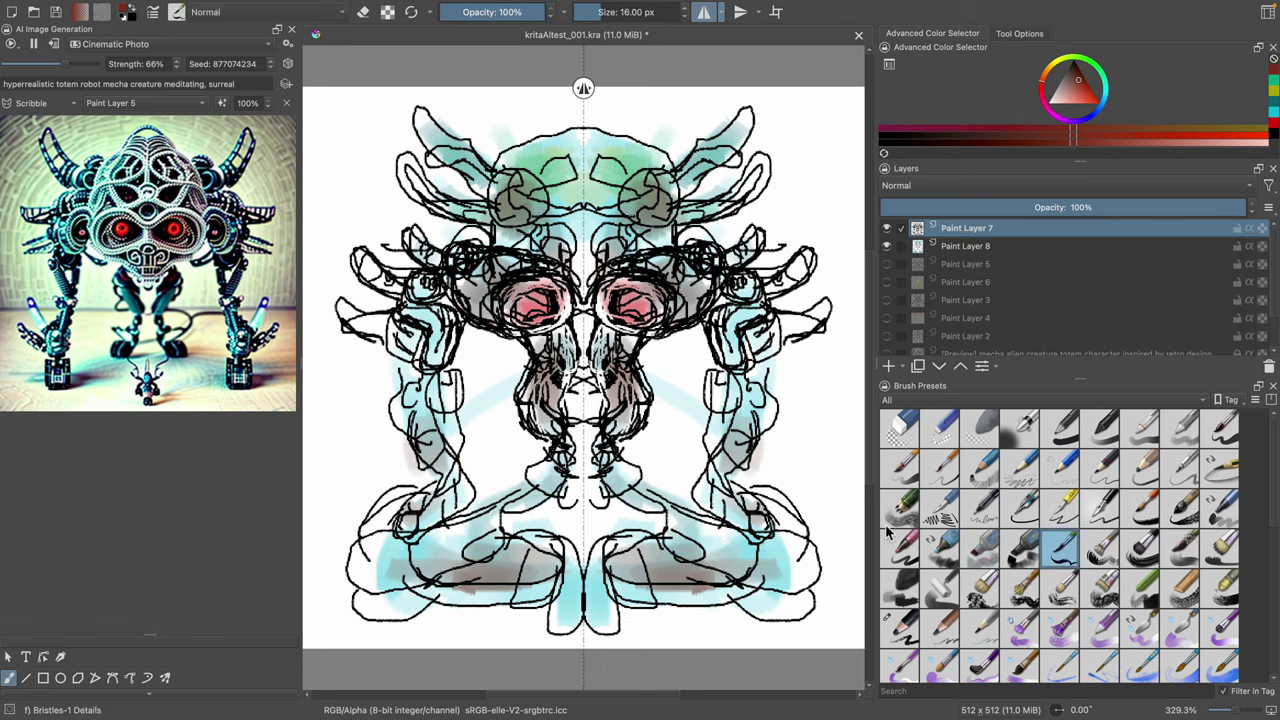
pyautogui.click(1059, 89)
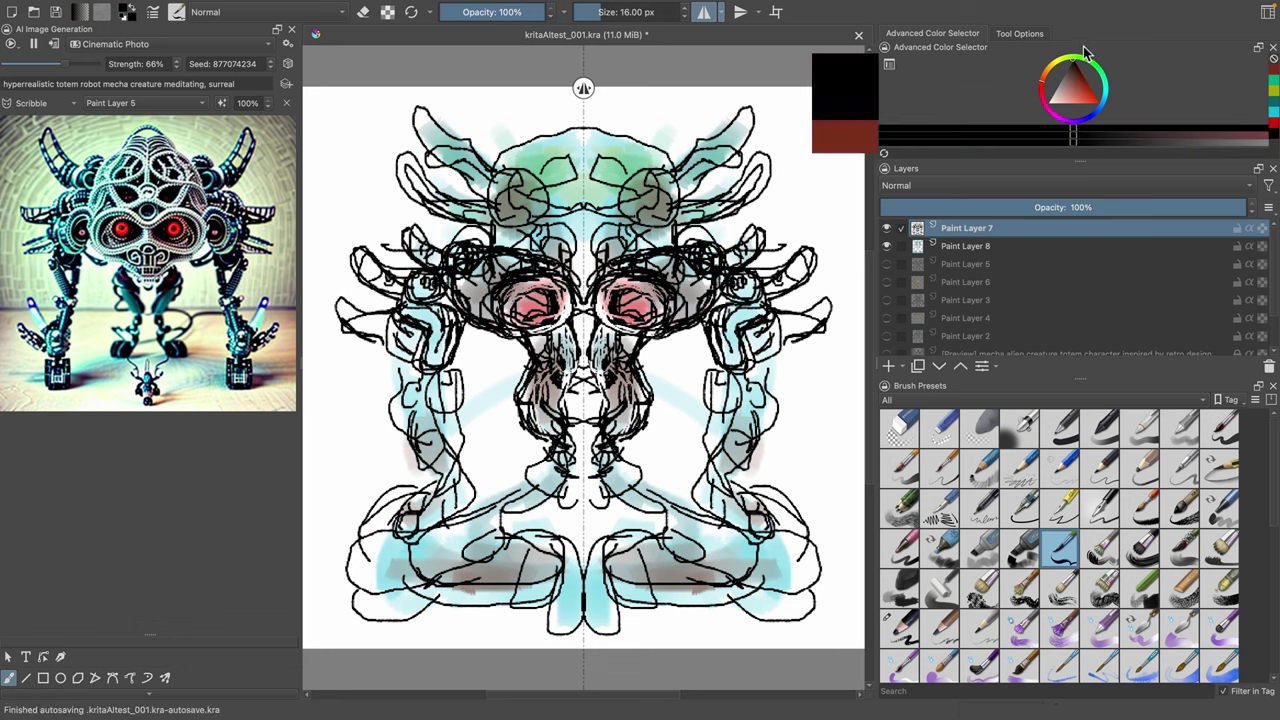
pyautogui.click(1137, 506)
pyautogui.click(1100, 508)
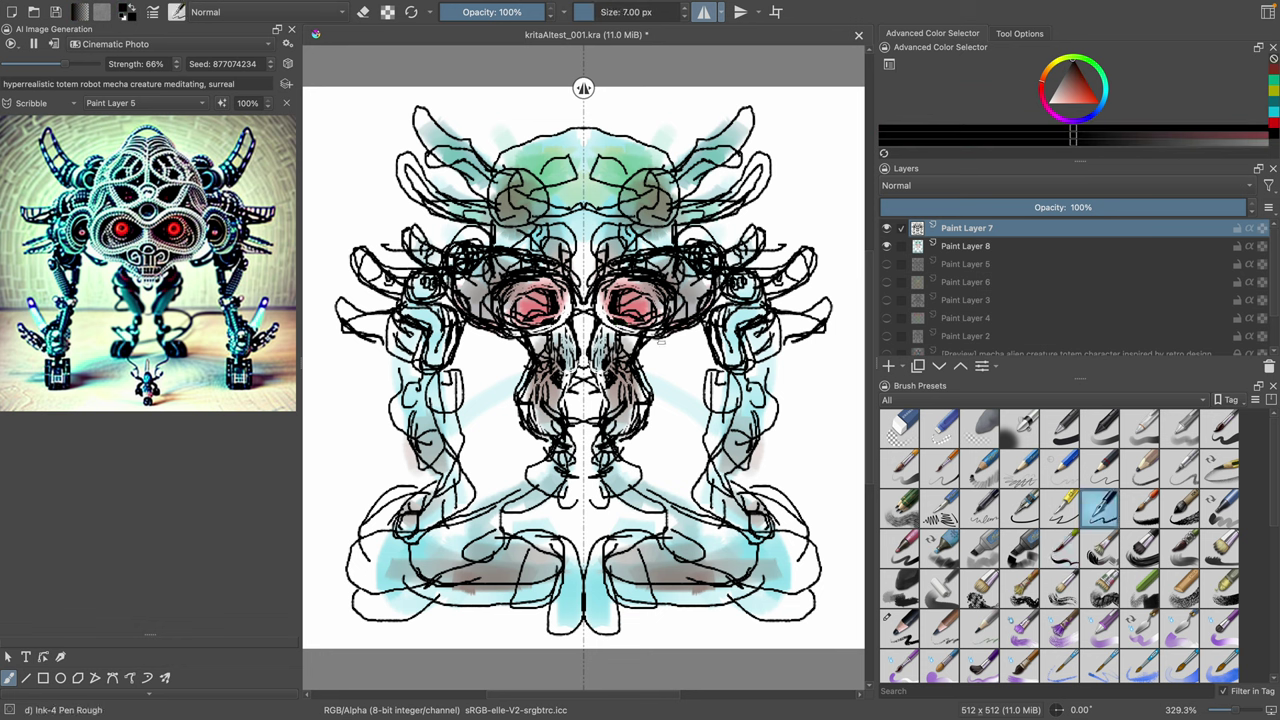
pyautogui.moveTo(638, 182)
pyautogui.mouseDown()
pyautogui.moveTo(640, 200)
pyautogui.moveTo(625, 184)
pyautogui.moveTo(629, 208)
pyautogui.moveTo(656, 172)
pyautogui.mouseUp()
pyautogui.moveTo(515, 166)
pyautogui.mouseDown()
pyautogui.moveTo(534, 166)
pyautogui.moveTo(552, 212)
pyautogui.moveTo(492, 210)
pyautogui.moveTo(450, 136)
pyautogui.moveTo(414, 132)
pyautogui.moveTo(492, 208)
pyautogui.moveTo(420, 182)
pyautogui.moveTo(412, 212)
pyautogui.moveTo(490, 226)
pyautogui.mouseUp()
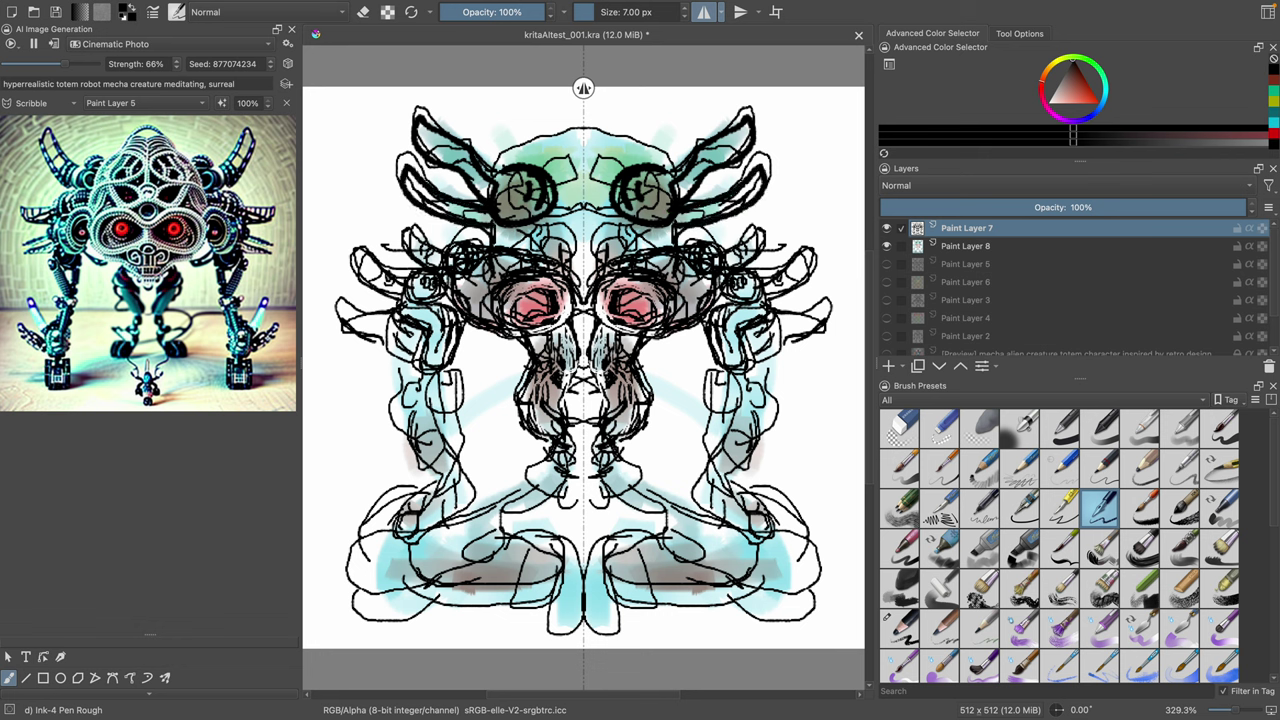
# Step: Reduce the brush size to 1.07 px and add a new paint layer above the line art
pyautogui.moveTo(596, 13); pyautogui.dragTo(589, 14)
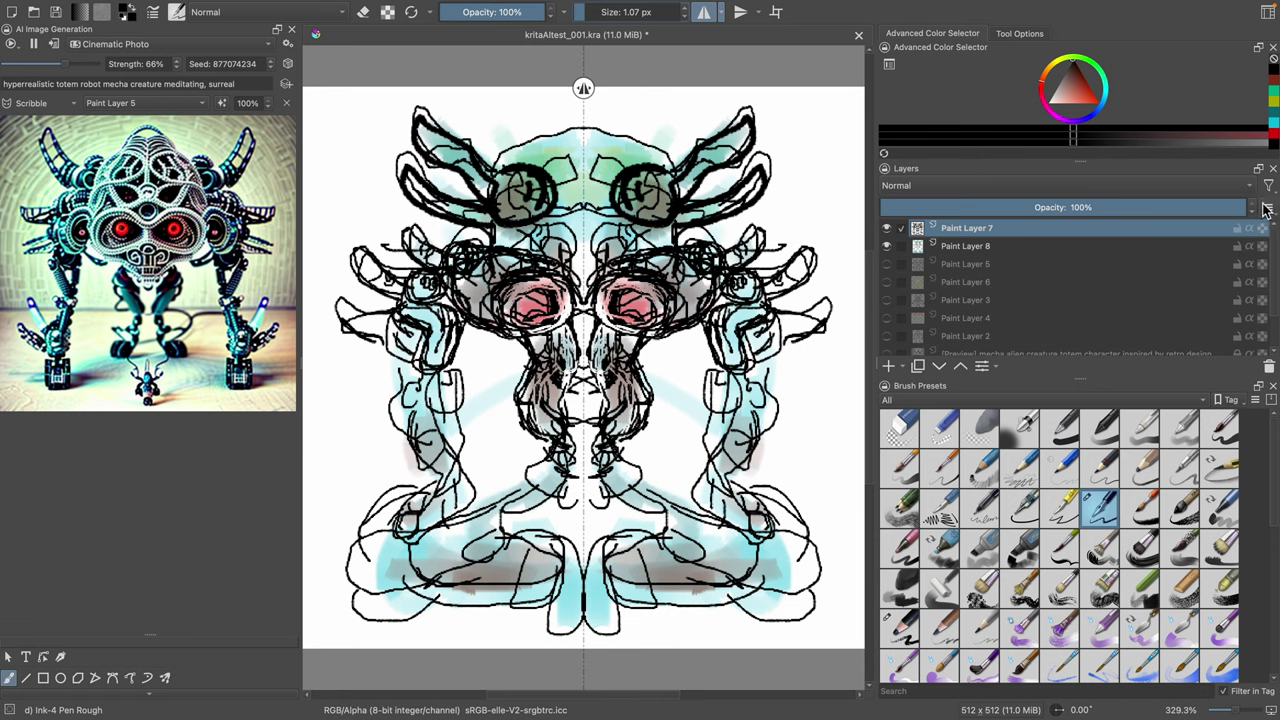
pyautogui.click(889, 366)
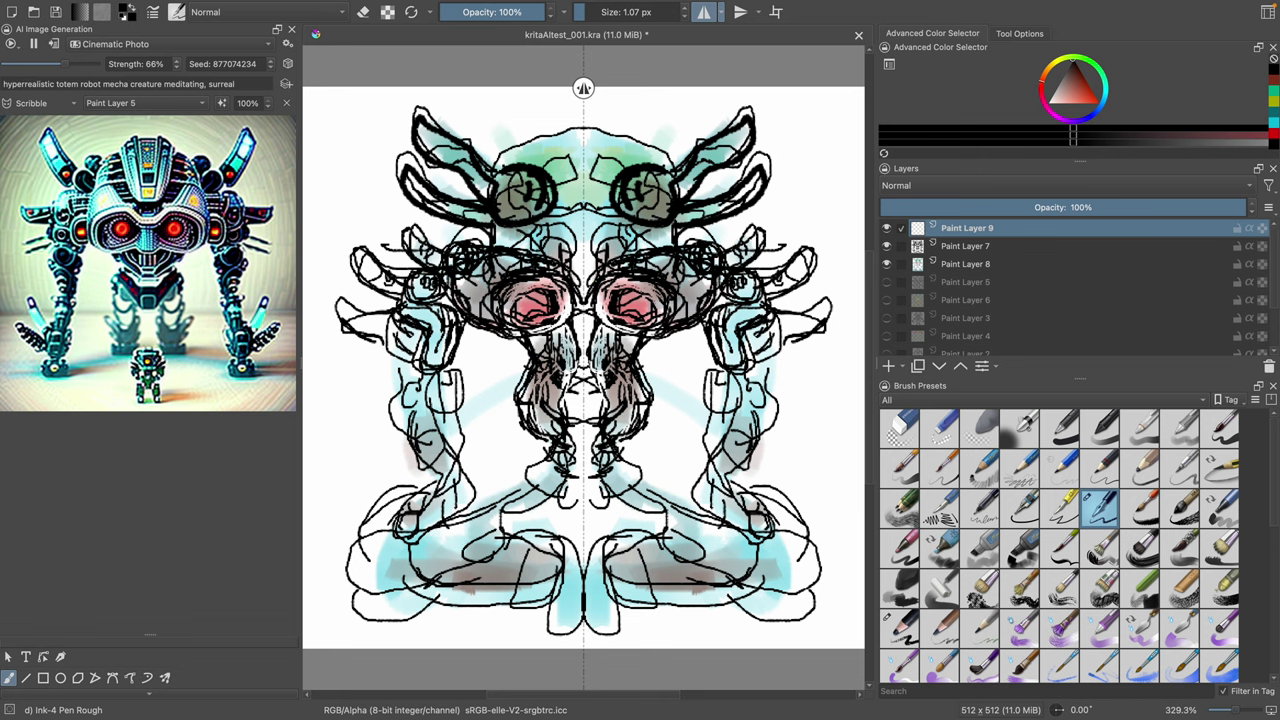
# Step: Lower Paint Layer 7's opacity to 19% and make Paint Layer 9 the active layer
pyautogui.click(1038, 248)
pyautogui.moveTo(1077, 210); pyautogui.dragTo(976, 218)
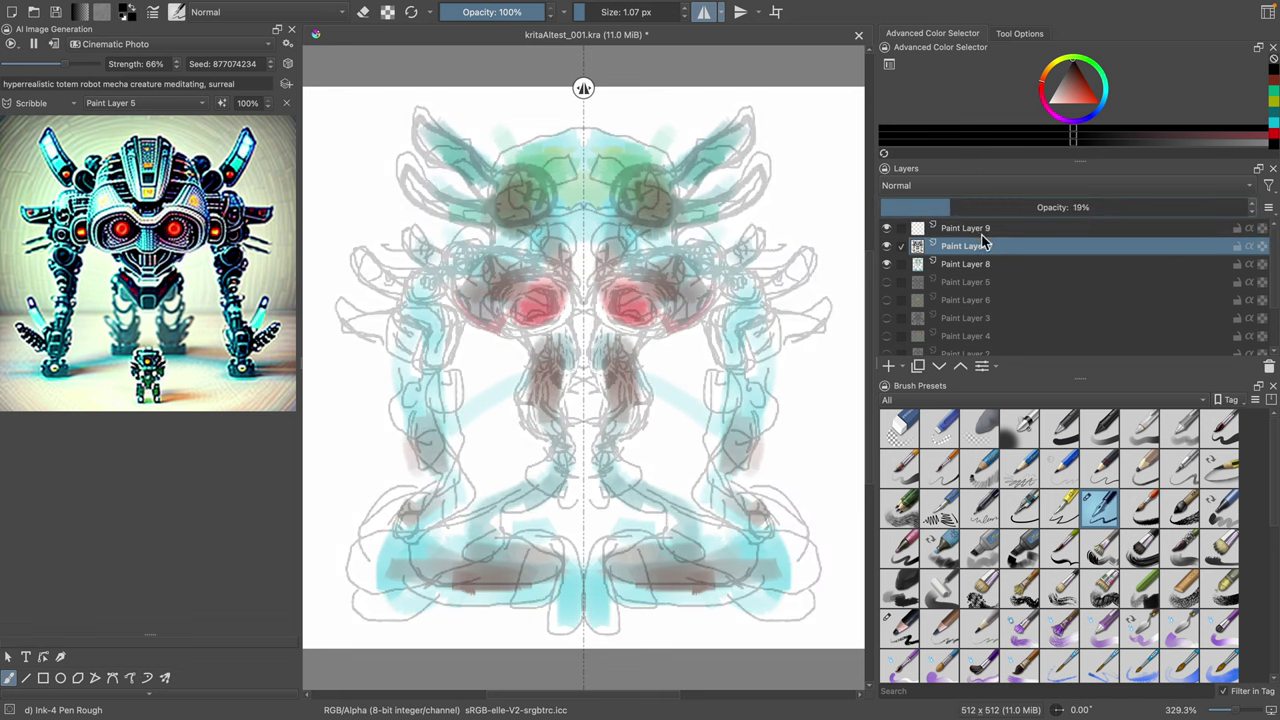
pyautogui.click(982, 230)
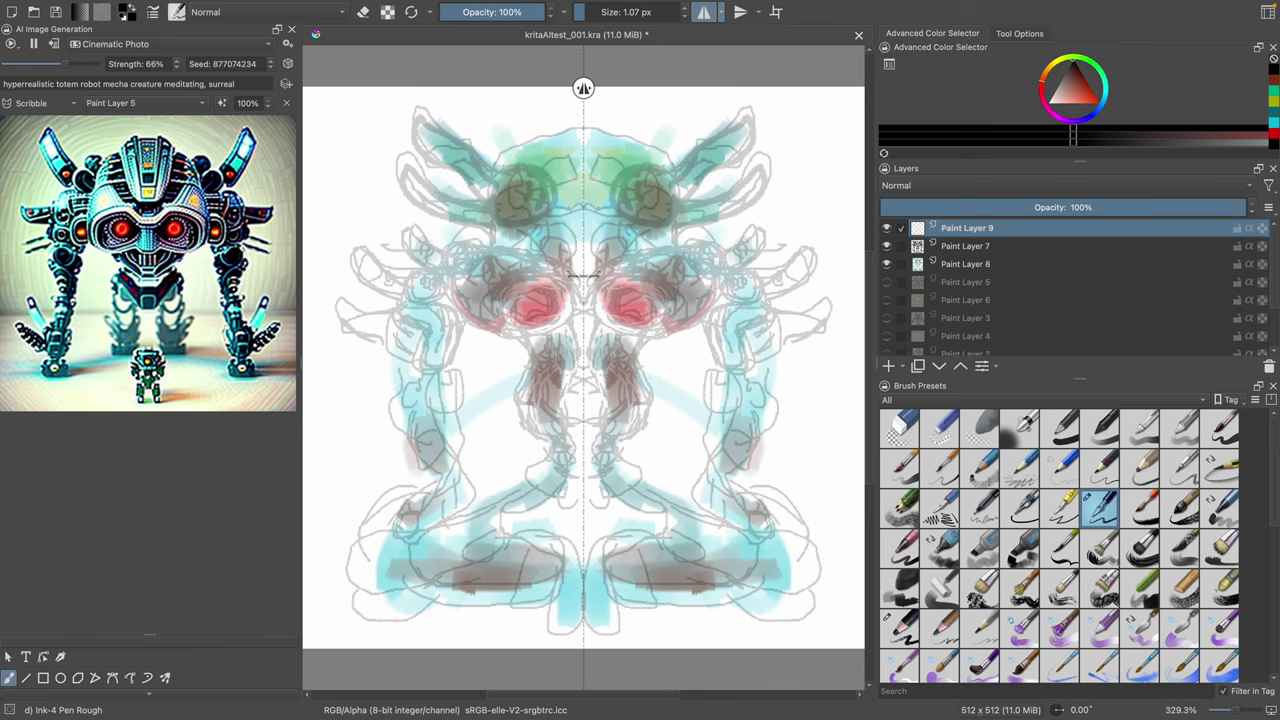
# Step: With a 4.05 px brush, outline the goggle-shaped eye sockets, nose, jaw, ear joints, first side spikes and brow curves in black
pyautogui.moveTo(590, 14); pyautogui.dragTo(600, 12)
pyautogui.moveTo(583, 271)
pyautogui.mouseDown()
pyautogui.moveTo(703, 239)
pyautogui.moveTo(720, 262)
pyautogui.moveTo(711, 312)
pyautogui.moveTo(641, 333)
pyautogui.moveTo(565, 316)
pyautogui.moveTo(599, 318)
pyautogui.moveTo(589, 322)
pyautogui.moveTo(586, 265)
pyautogui.moveTo(703, 242)
pyautogui.moveTo(661, 250)
pyautogui.moveTo(714, 262)
pyautogui.moveTo(709, 305)
pyautogui.moveTo(616, 332)
pyautogui.moveTo(641, 343)
pyautogui.moveTo(586, 370)
pyautogui.moveTo(596, 345)
pyautogui.moveTo(634, 361)
pyautogui.mouseUp()
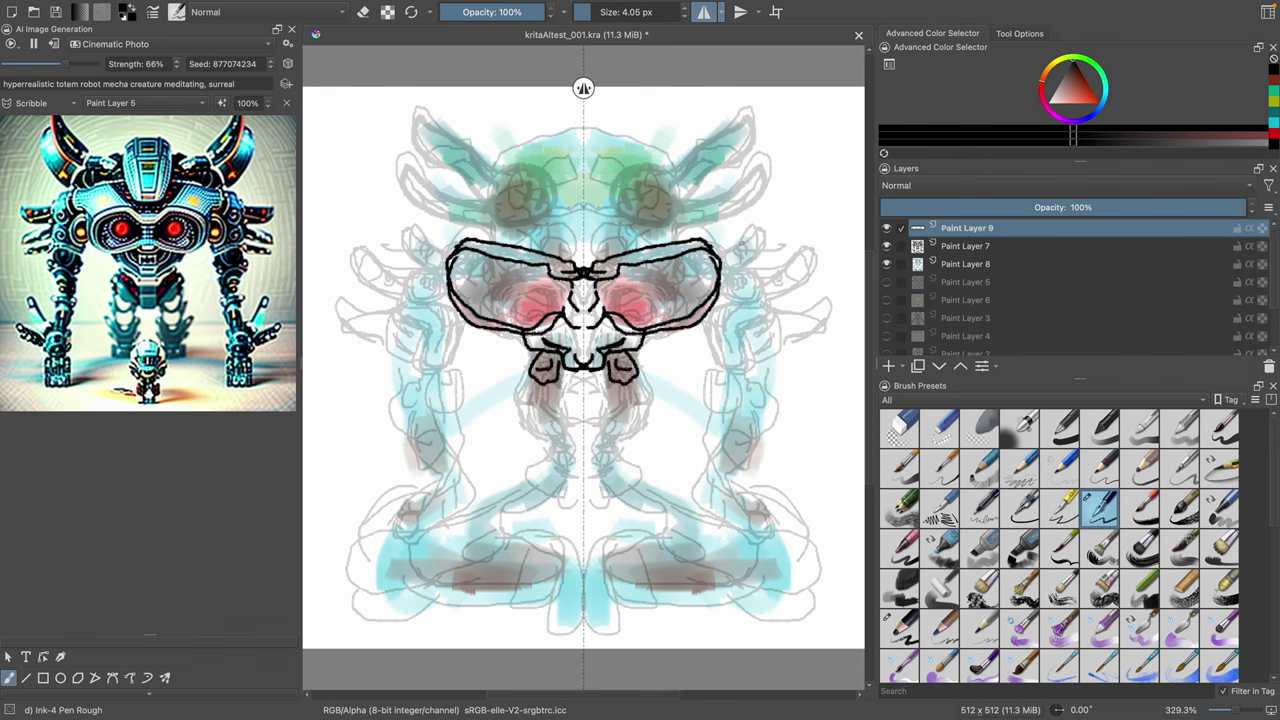
pyautogui.moveTo(713, 238)
pyautogui.mouseDown()
pyautogui.moveTo(753, 262)
pyautogui.moveTo(738, 290)
pyautogui.moveTo(731, 268)
pyautogui.moveTo(738, 282)
pyautogui.moveTo(803, 250)
pyautogui.moveTo(800, 267)
pyautogui.moveTo(724, 298)
pyautogui.mouseUp()
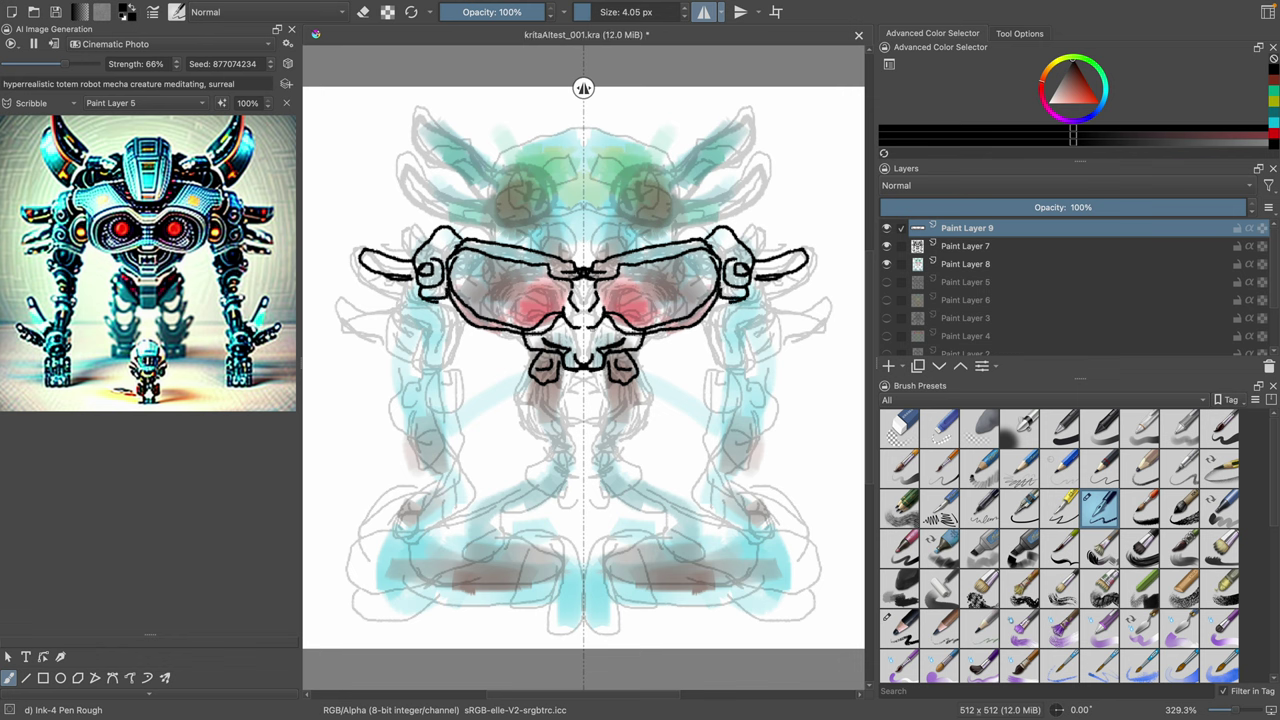
pyautogui.moveTo(598, 330); pyautogui.dragTo(588, 346)
pyautogui.moveTo(632, 252)
pyautogui.mouseDown()
pyautogui.moveTo(645, 208)
pyautogui.moveTo(712, 224)
pyautogui.moveTo(718, 250)
pyautogui.moveTo(660, 240)
pyautogui.mouseUp()
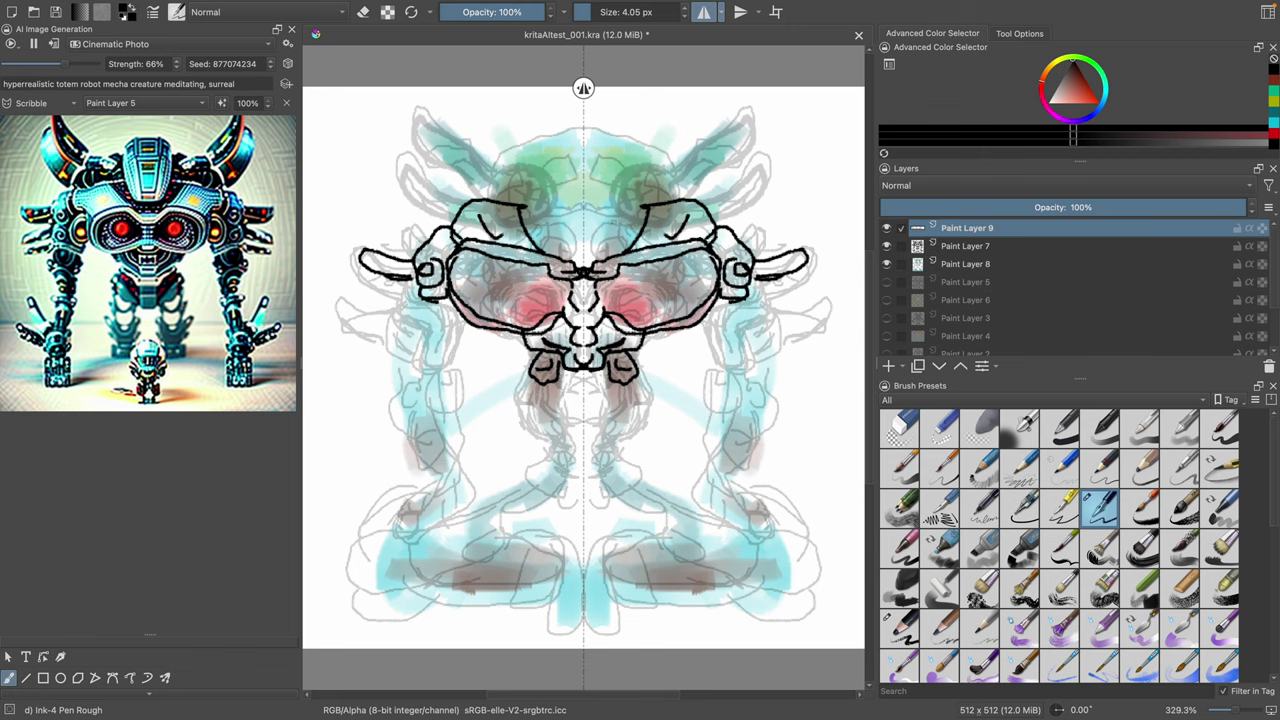
# Step: Draw the helmet crest and plates, the upper horns, and the remaining spikes fanning out from the ear joints
pyautogui.moveTo(584, 147)
pyautogui.mouseDown()
pyautogui.moveTo(630, 170)
pyautogui.moveTo(599, 225)
pyautogui.moveTo(617, 242)
pyautogui.moveTo(585, 248)
pyautogui.mouseUp()
pyautogui.moveTo(636, 196)
pyautogui.mouseDown()
pyautogui.moveTo(762, 158)
pyautogui.moveTo(696, 206)
pyautogui.moveTo(745, 164)
pyautogui.moveTo(714, 222)
pyautogui.moveTo(726, 224)
pyautogui.moveTo(664, 239)
pyautogui.moveTo(666, 215)
pyautogui.moveTo(626, 233)
pyautogui.mouseUp()
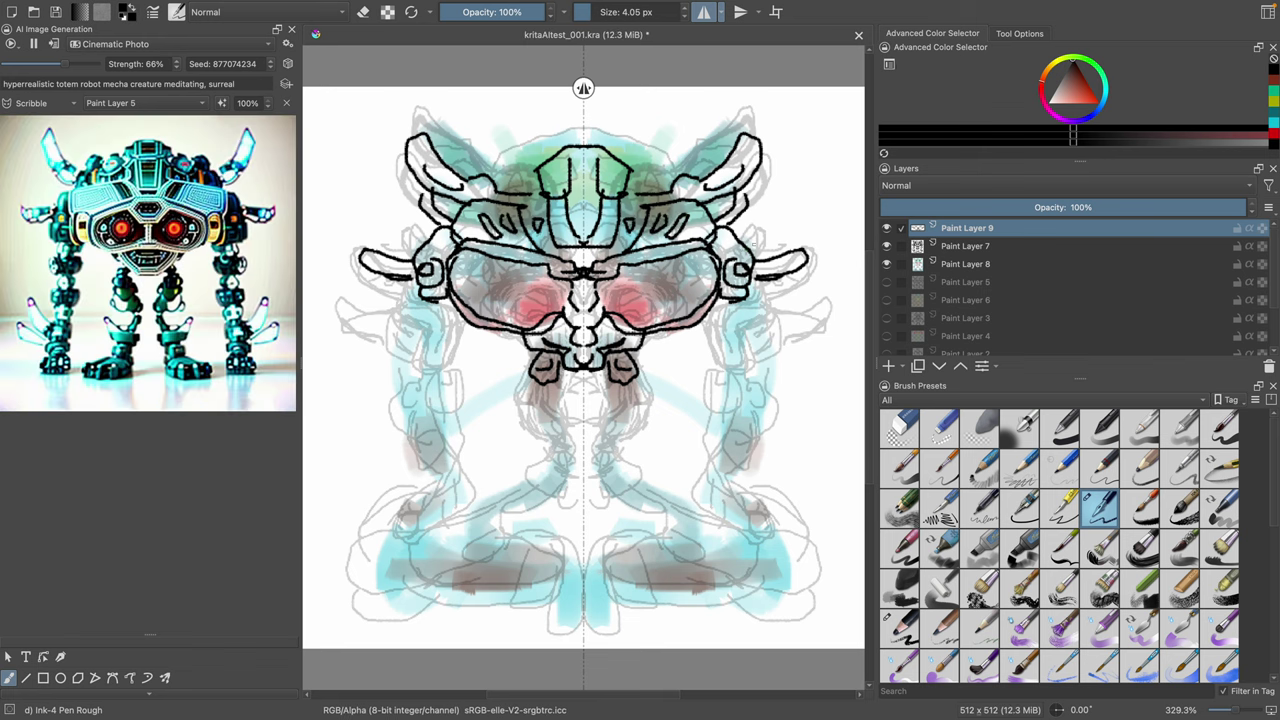
pyautogui.moveTo(746, 248); pyautogui.dragTo(781, 237)
pyautogui.moveTo(755, 289); pyautogui.dragTo(820, 326)
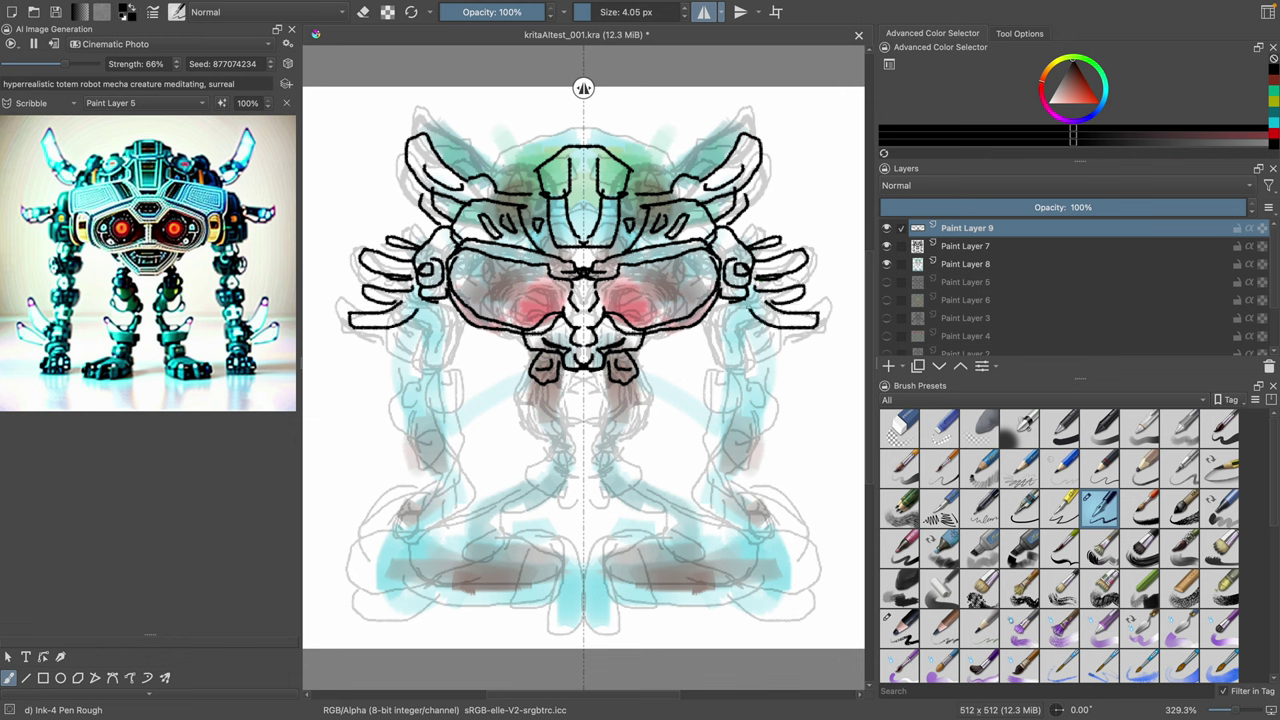
# Step: Draw the segmented arms ending in hands and the segmented inner legs ending in large feet
pyautogui.moveTo(749, 306)
pyautogui.mouseDown()
pyautogui.moveTo(724, 313)
pyautogui.moveTo(773, 328)
pyautogui.moveTo(748, 380)
pyautogui.moveTo(724, 364)
pyautogui.moveTo(708, 406)
pyautogui.moveTo(752, 420)
pyautogui.mouseUp()
pyautogui.moveTo(760, 380); pyautogui.dragTo(758, 408)
pyautogui.moveTo(614, 378)
pyautogui.mouseDown()
pyautogui.moveTo(616, 404)
pyautogui.moveTo(646, 394)
pyautogui.moveTo(648, 410)
pyautogui.moveTo(612, 444)
pyautogui.moveTo(640, 436)
pyautogui.moveTo(616, 440)
pyautogui.moveTo(612, 466)
pyautogui.moveTo(644, 466)
pyautogui.moveTo(667, 494)
pyautogui.moveTo(634, 488)
pyautogui.moveTo(646, 488)
pyautogui.mouseUp()
pyautogui.moveTo(624, 489)
pyautogui.mouseDown()
pyautogui.moveTo(645, 526)
pyautogui.moveTo(646, 494)
pyautogui.moveTo(668, 496)
pyautogui.moveTo(628, 516)
pyautogui.moveTo(678, 504)
pyautogui.moveTo(703, 526)
pyautogui.moveTo(642, 516)
pyautogui.mouseUp()
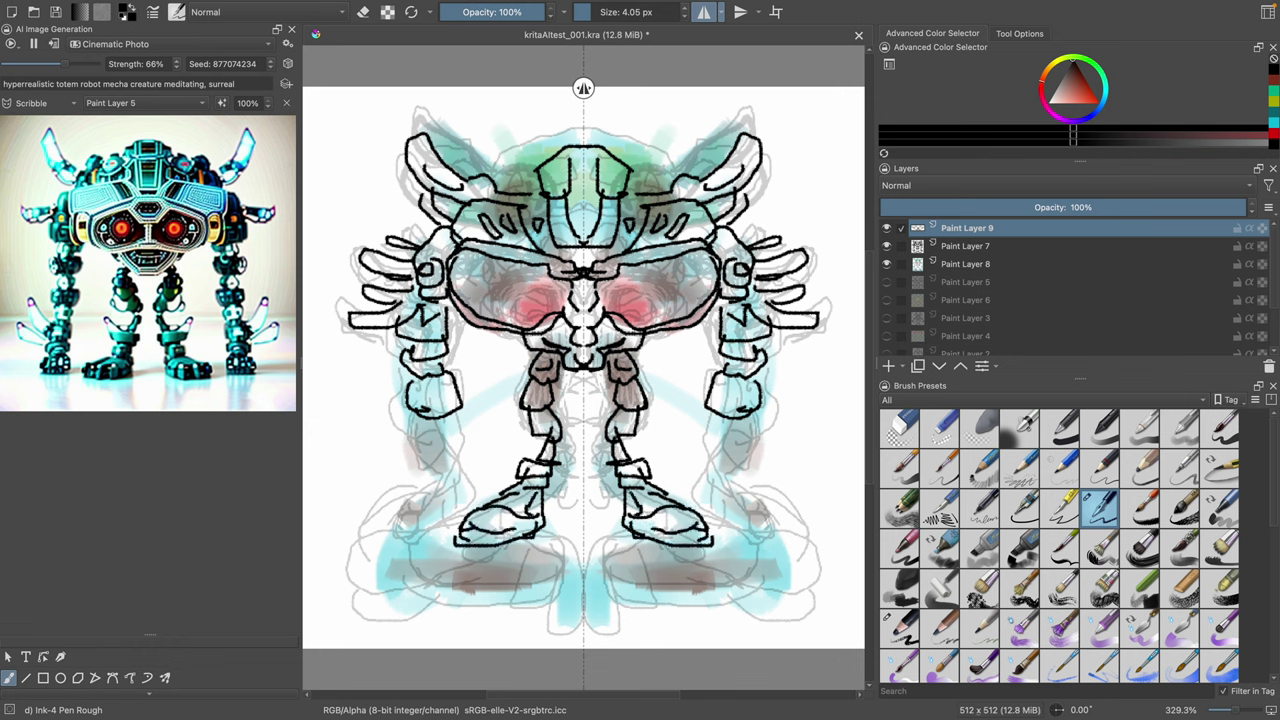
pyautogui.moveTo(712, 438)
pyautogui.mouseDown()
pyautogui.moveTo(740, 420)
pyautogui.moveTo(752, 436)
pyautogui.moveTo(744, 472)
pyautogui.moveTo(718, 462)
pyautogui.moveTo(714, 478)
pyautogui.moveTo(734, 504)
pyautogui.moveTo(752, 494)
pyautogui.moveTo(762, 510)
pyautogui.moveTo(784, 506)
pyautogui.moveTo(754, 494)
pyautogui.mouseUp()
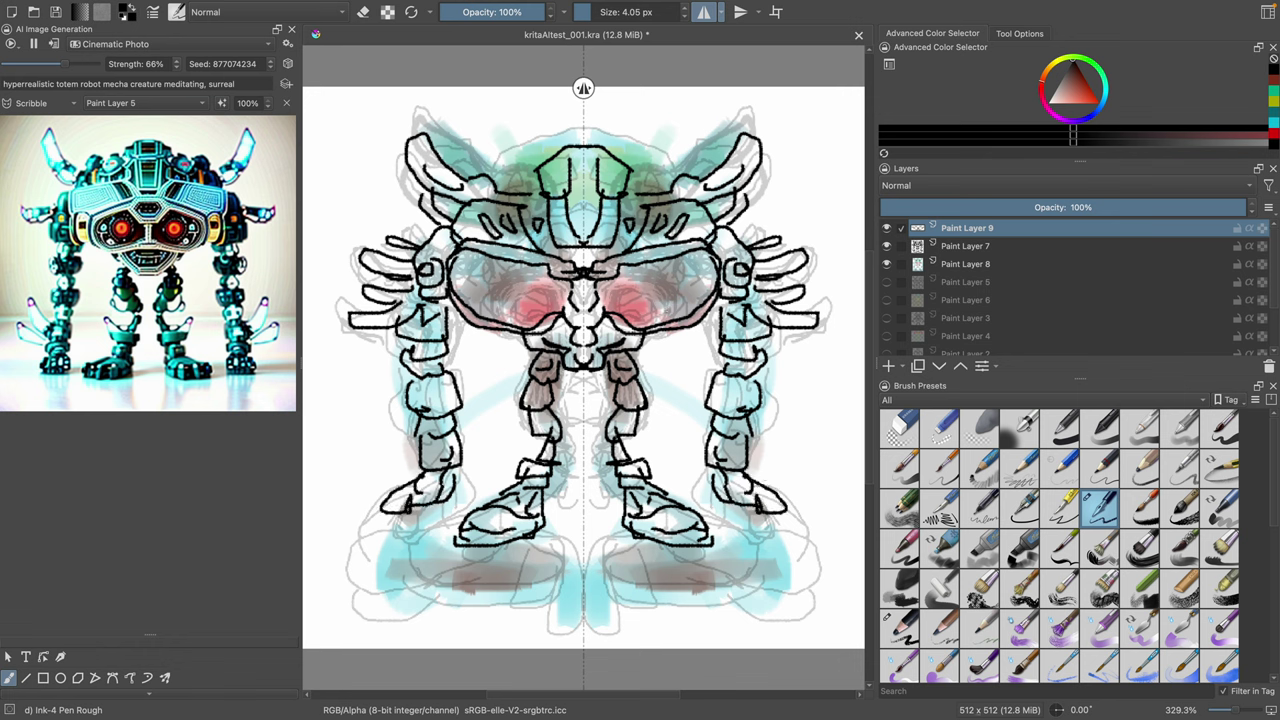
# Step: Add detail marks to the helmet sides and draw the round eyes and inner contours inside the goggles
pyautogui.moveTo(666, 206); pyautogui.dragTo(684, 218)
pyautogui.moveTo(659, 271)
pyautogui.mouseDown()
pyautogui.moveTo(680, 300)
pyautogui.moveTo(704, 286)
pyautogui.moveTo(648, 310)
pyautogui.moveTo(632, 299)
pyautogui.moveTo(644, 272)
pyautogui.moveTo(632, 296)
pyautogui.moveTo(680, 322)
pyautogui.mouseUp()
pyautogui.hotkey('ctrl', 's')
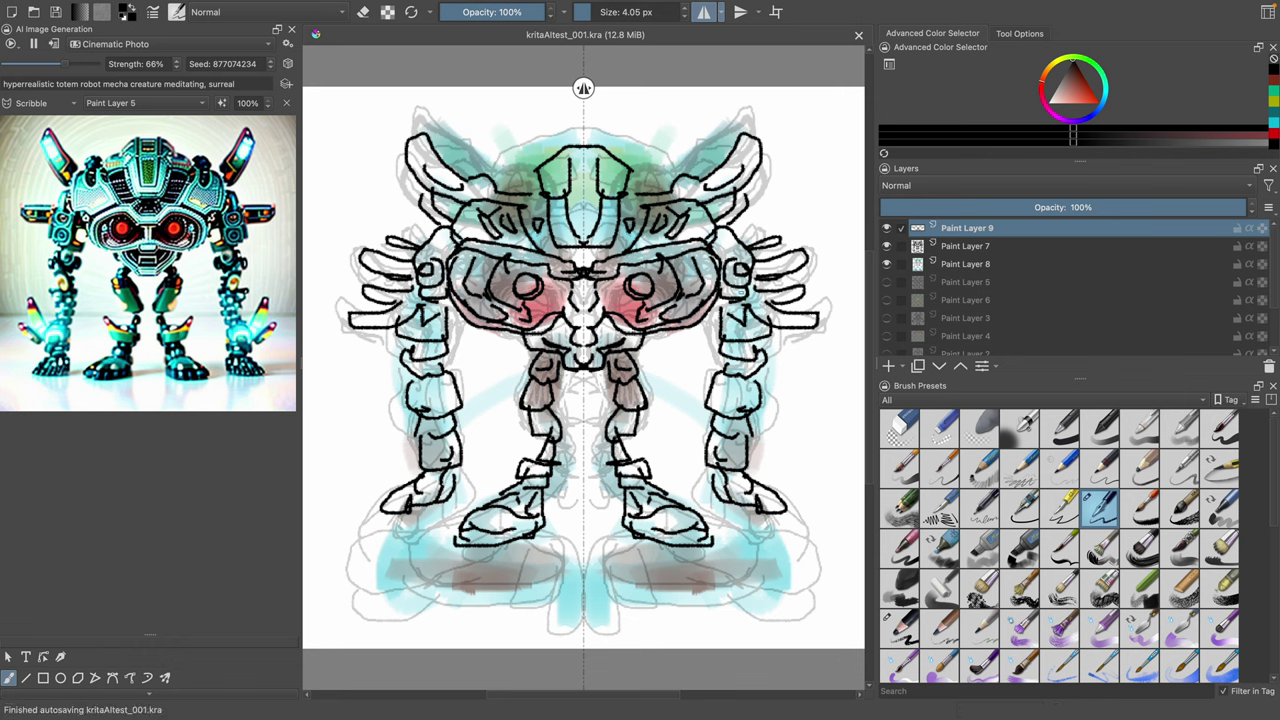
# Step: Set the Scribble control to use Paint Layer 9 and hide Paint Layer 7
pyautogui.click(113, 104)
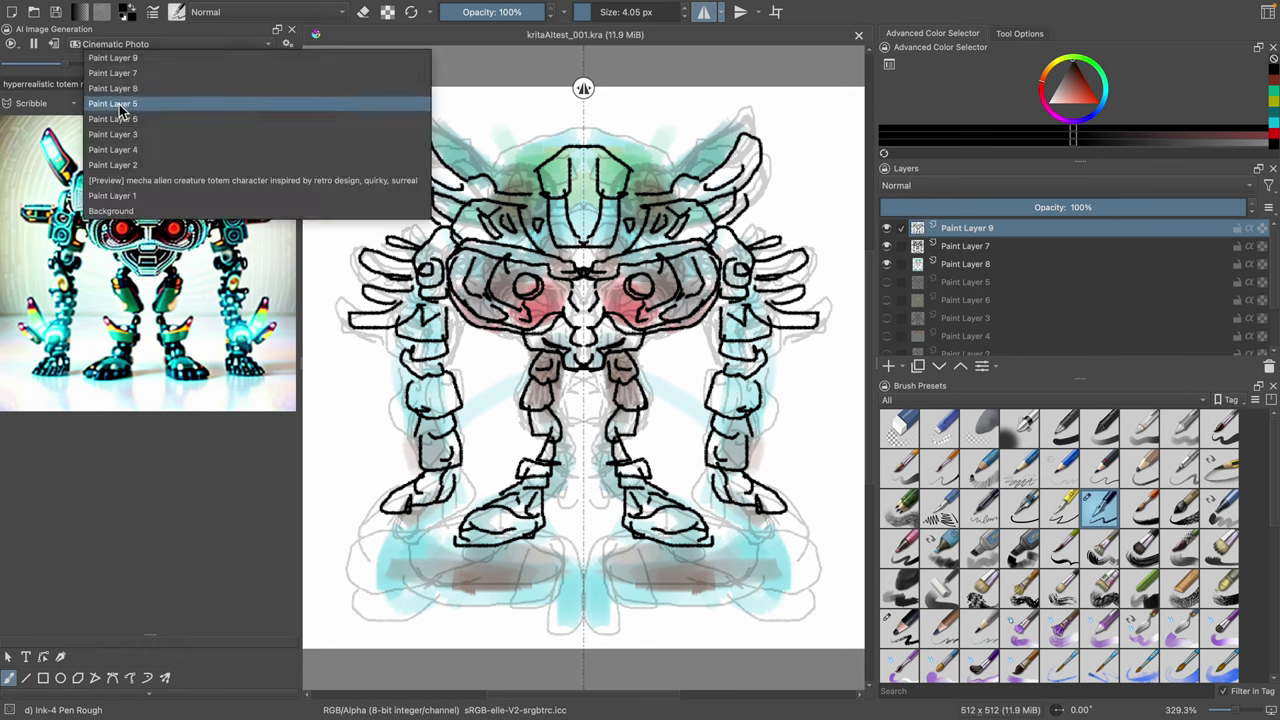
pyautogui.click(159, 59)
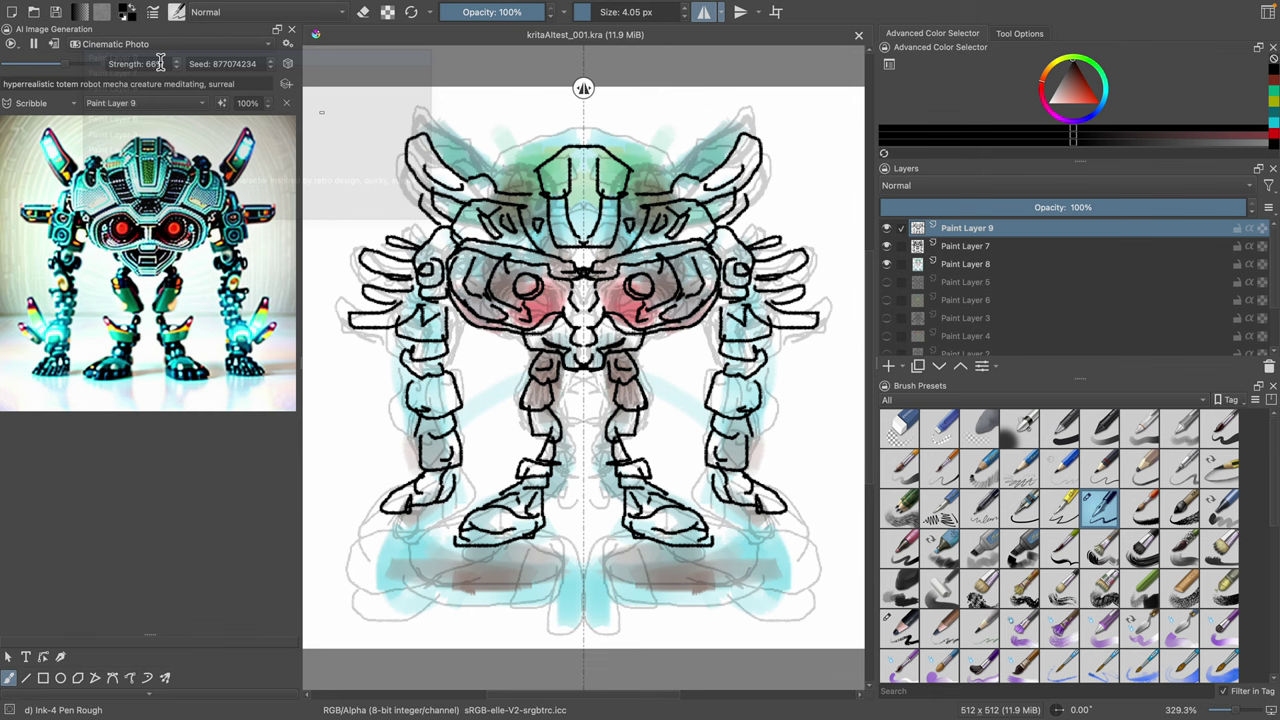
pyautogui.click(887, 246)
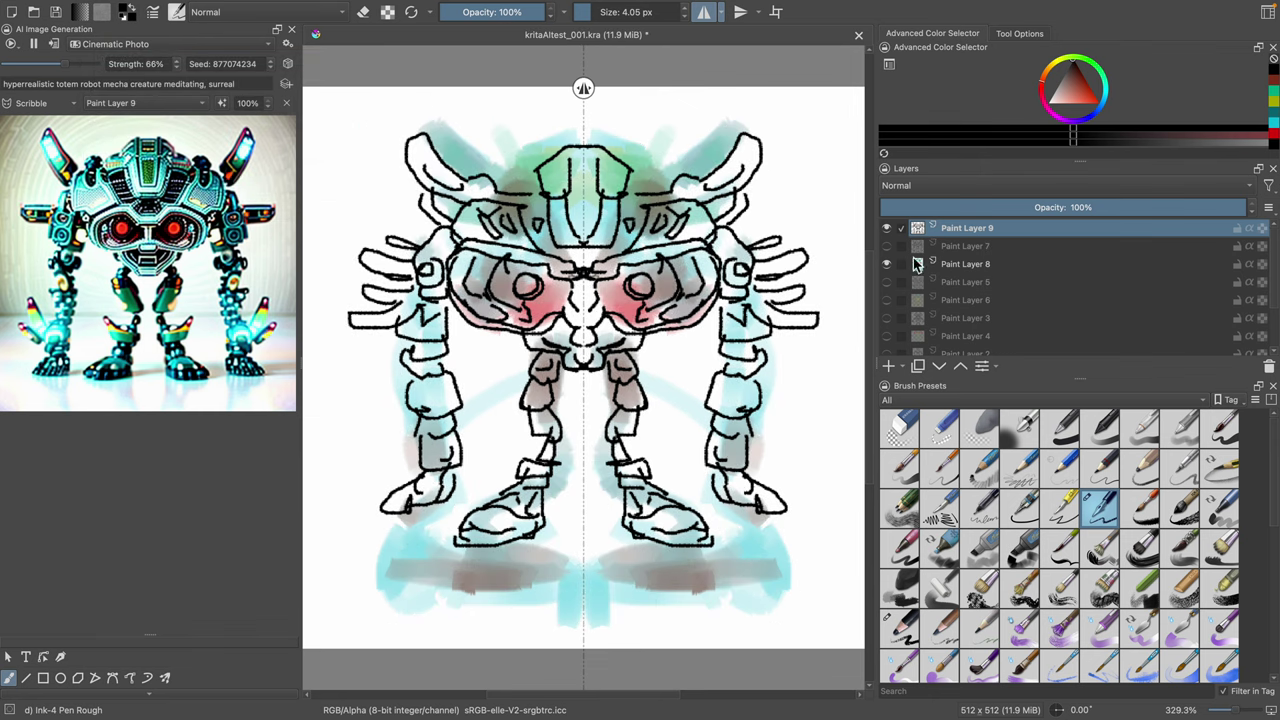
pyautogui.click(888, 265)
pyautogui.click(888, 265)
# Step: Add inner detail lines to the horns, helmet sides, ear joints and upper arms
pyautogui.moveTo(462, 214); pyautogui.dragTo(479, 236)
pyautogui.moveTo(414, 168); pyautogui.dragTo(442, 144)
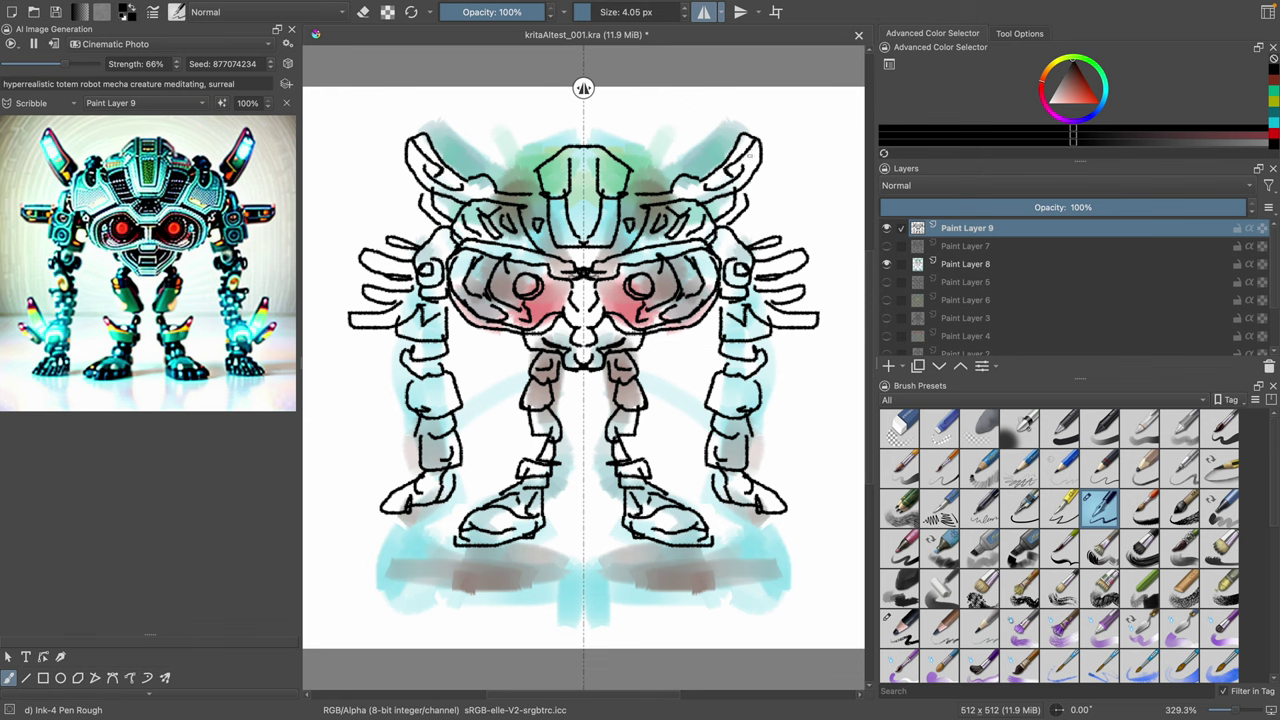
pyautogui.moveTo(750, 153); pyautogui.dragTo(757, 168)
pyautogui.moveTo(726, 234)
pyautogui.mouseDown()
pyautogui.moveTo(726, 252)
pyautogui.moveTo(795, 268)
pyautogui.moveTo(742, 331)
pyautogui.mouseUp()
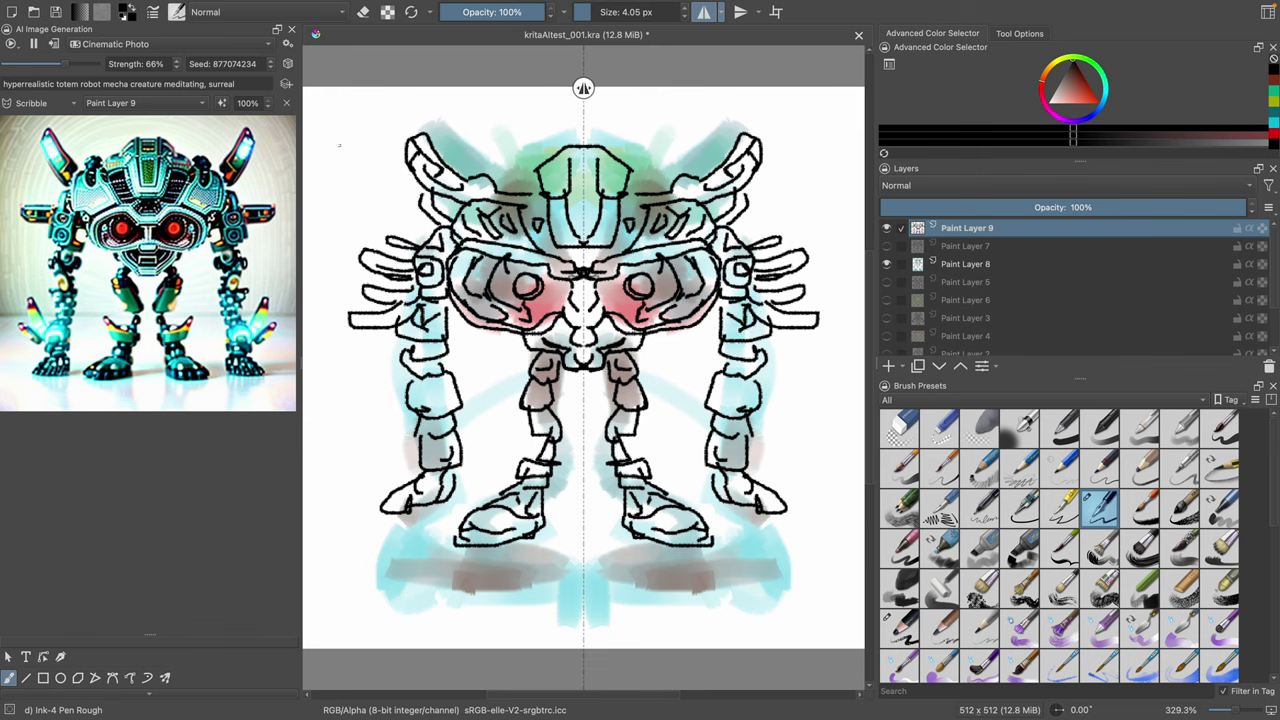
# Step: Randomize the generation seed and add detail strokes to the jaw, goggles and horn bases
pyautogui.click(287, 63)
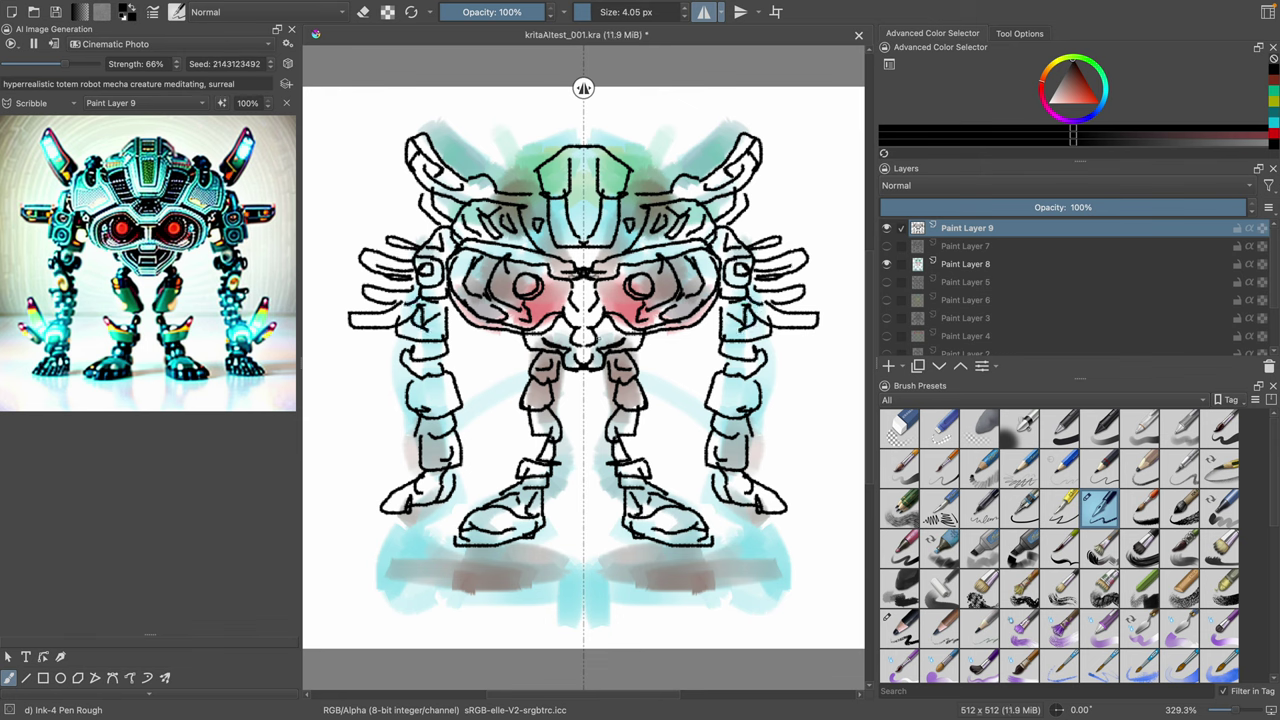
pyautogui.moveTo(596, 340); pyautogui.dragTo(618, 332)
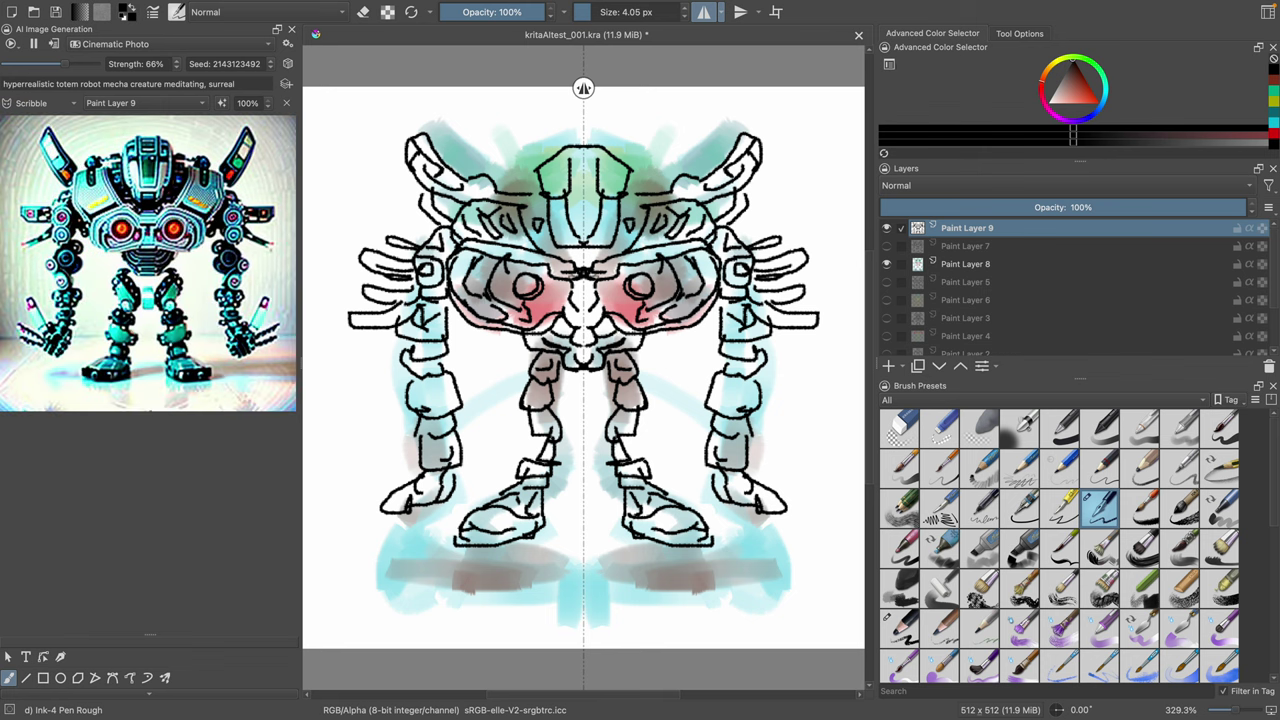
pyautogui.moveTo(662, 260); pyautogui.dragTo(686, 280)
pyautogui.moveTo(682, 188); pyautogui.dragTo(702, 196)
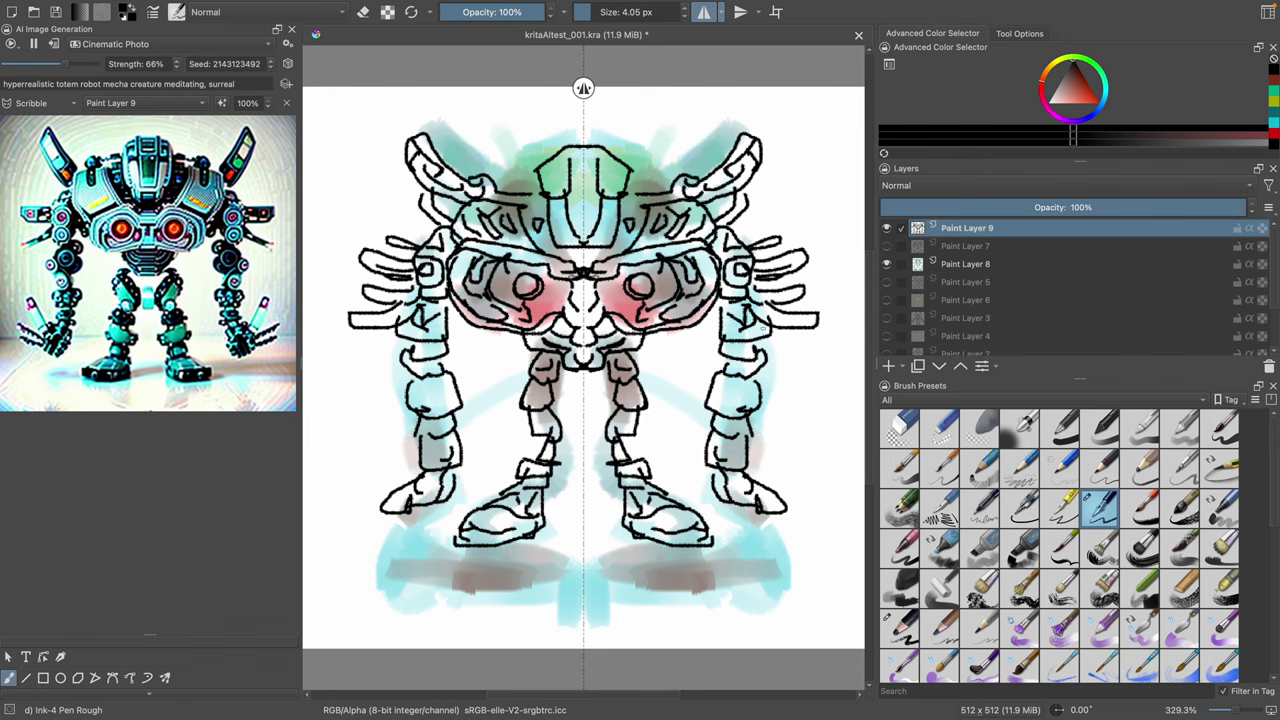
# Step: Draw long clawed fingers on both hands and add small detail strokes to the lower arm segments
pyautogui.moveTo(776, 316); pyautogui.dragTo(792, 328)
pyautogui.moveTo(784, 434)
pyautogui.mouseDown()
pyautogui.moveTo(772, 450)
pyautogui.moveTo(786, 466)
pyautogui.moveTo(760, 484)
pyautogui.moveTo(810, 474)
pyautogui.moveTo(784, 502)
pyautogui.mouseUp()
pyautogui.moveTo(818, 499); pyautogui.dragTo(769, 510)
pyautogui.moveTo(742, 446); pyautogui.dragTo(732, 451)
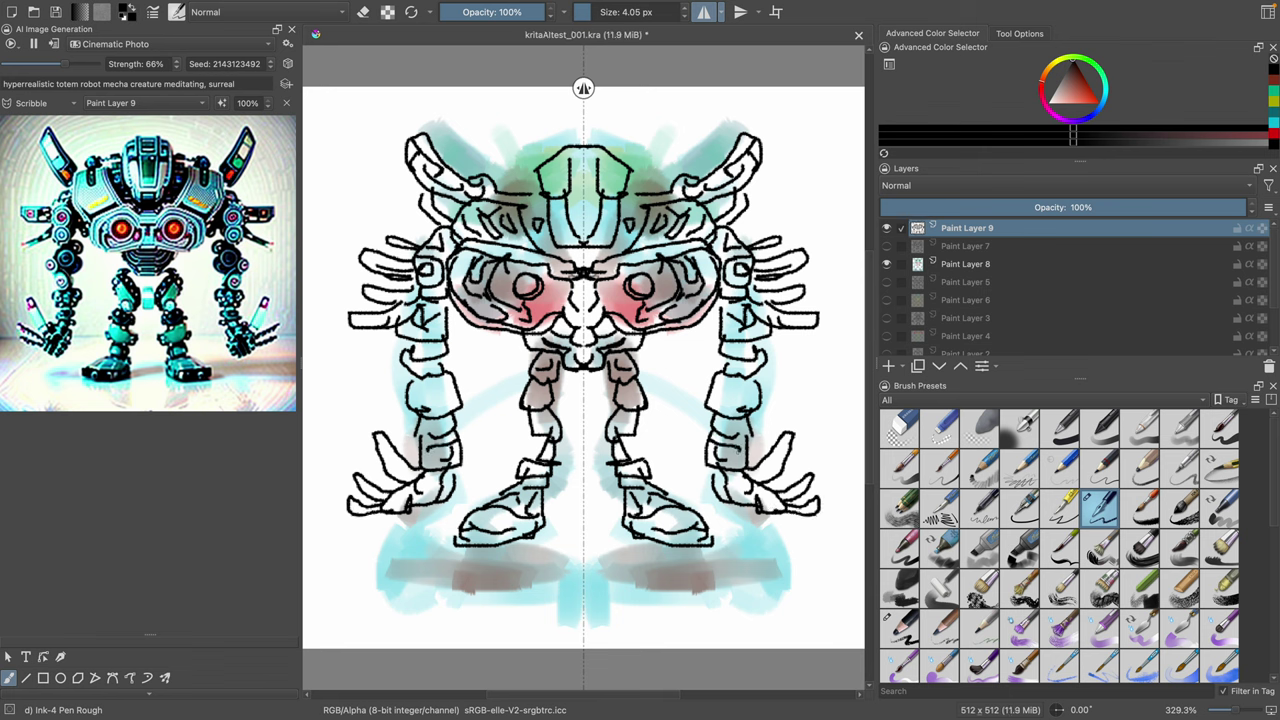
pyautogui.click(730, 427)
pyautogui.click(733, 389)
# Step: Add mechanical details down the nose bridge, a segmented piece below the jaw, and strokes around the eyes
pyautogui.moveTo(588, 284); pyautogui.dragTo(587, 298)
pyautogui.click(585, 291)
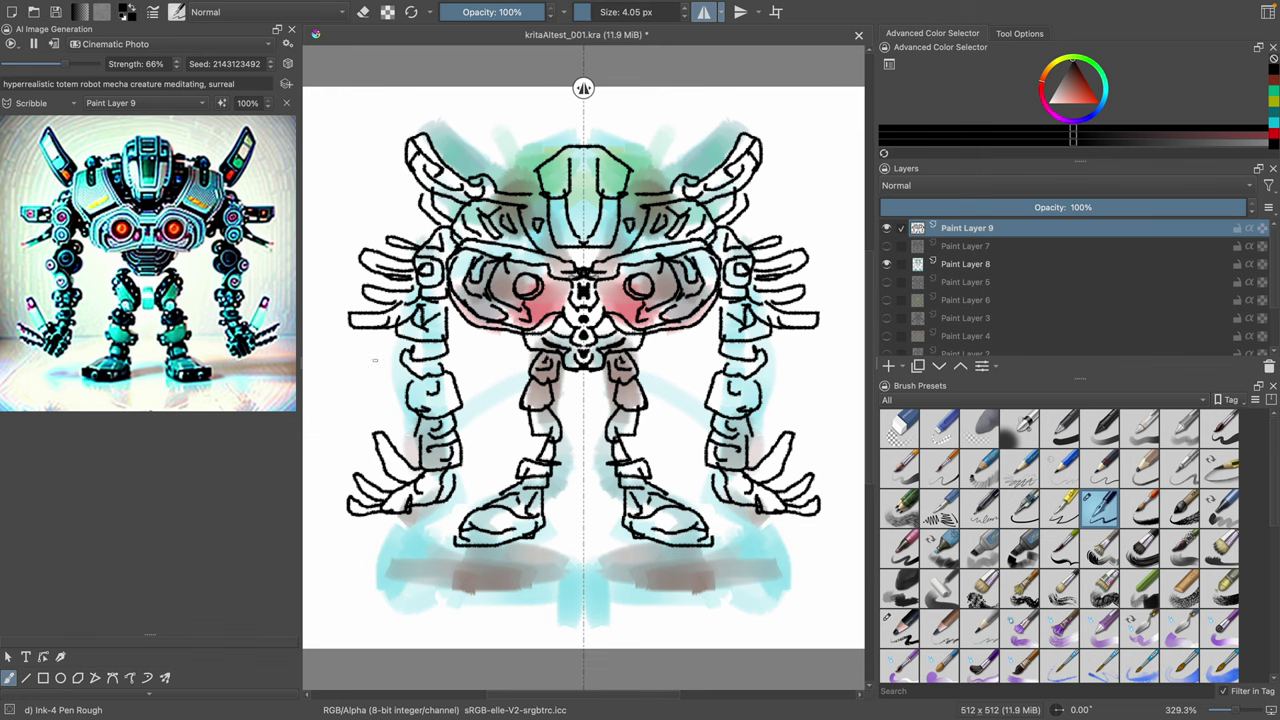
pyautogui.moveTo(571, 369)
pyautogui.mouseDown()
pyautogui.moveTo(582, 392)
pyautogui.moveTo(573, 382)
pyautogui.moveTo(537, 402)
pyautogui.mouseUp()
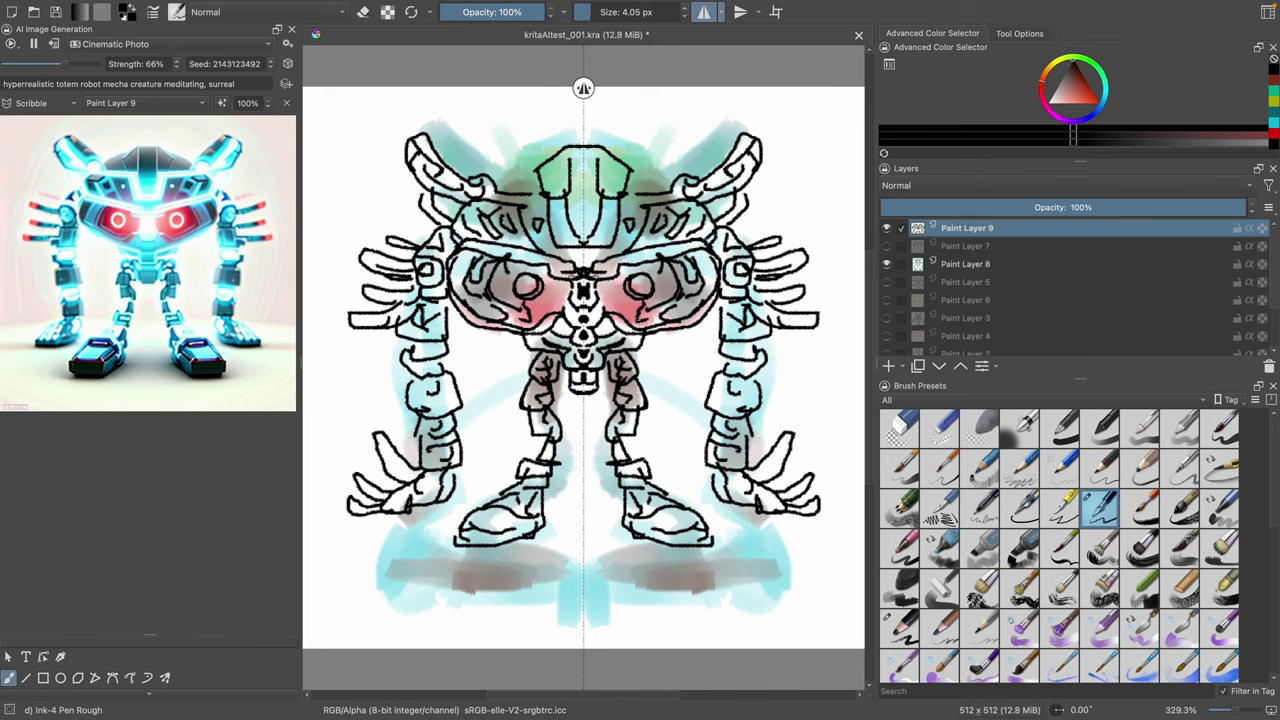
pyautogui.moveTo(614, 300); pyautogui.dragTo(636, 303)
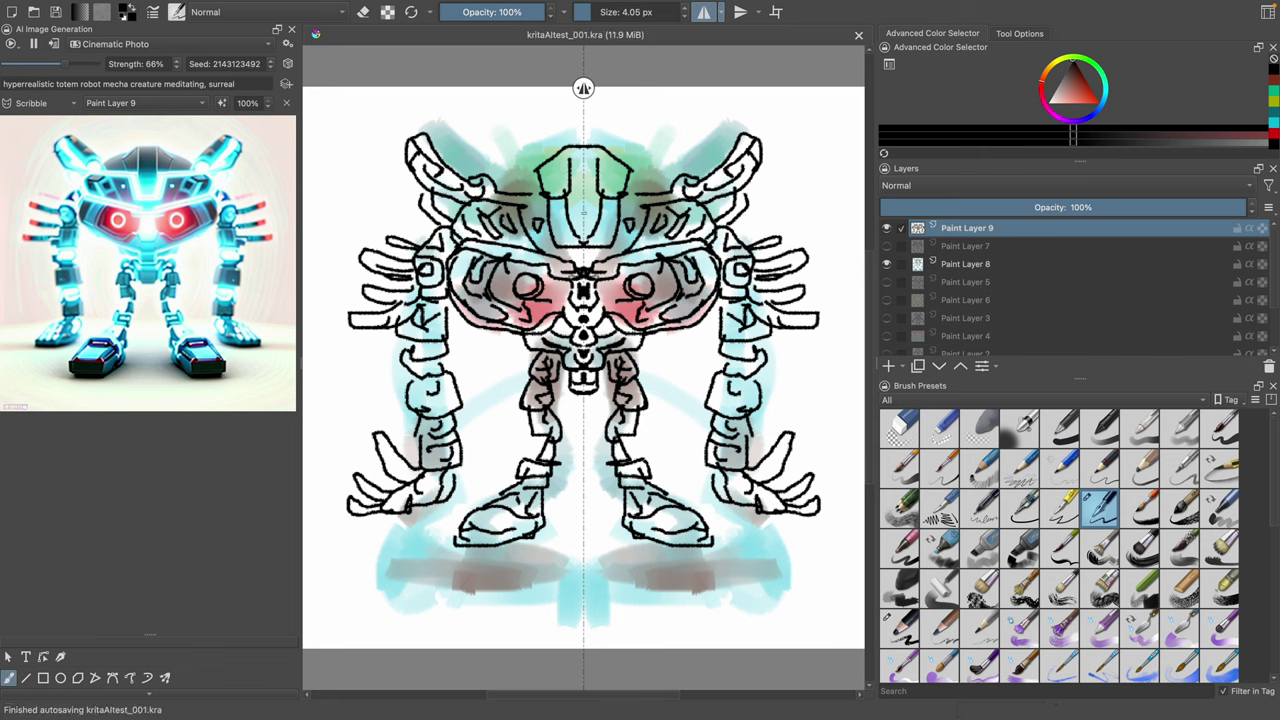
# Step: Widen the helmet outline and fill its crest, forehead and the goggle edges with panel lines and small details
pyautogui.moveTo(614, 186)
pyautogui.mouseDown()
pyautogui.moveTo(541, 180)
pyautogui.moveTo(581, 158)
pyautogui.moveTo(624, 194)
pyautogui.mouseUp()
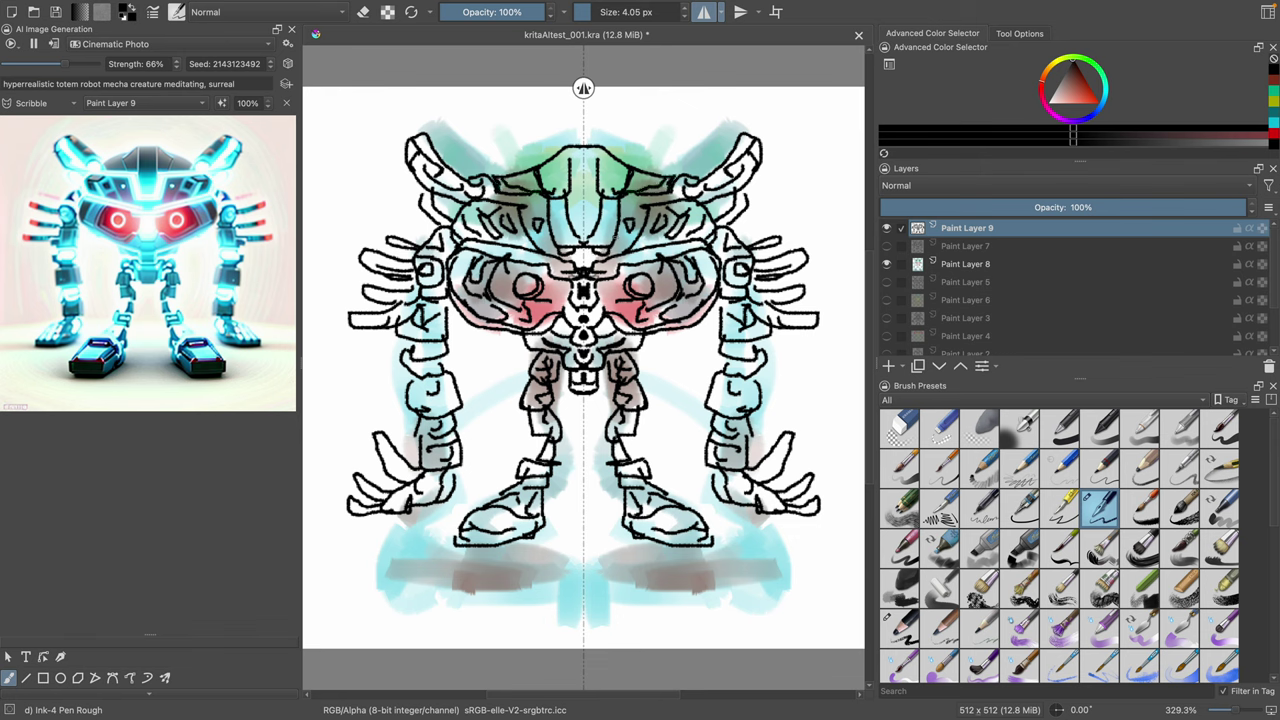
pyautogui.moveTo(624, 226); pyautogui.dragTo(624, 236)
pyautogui.moveTo(642, 194); pyautogui.dragTo(624, 208)
pyautogui.moveTo(600, 148)
pyautogui.mouseDown()
pyautogui.moveTo(620, 186)
pyautogui.moveTo(622, 166)
pyautogui.moveTo(596, 151)
pyautogui.moveTo(597, 223)
pyautogui.mouseUp()
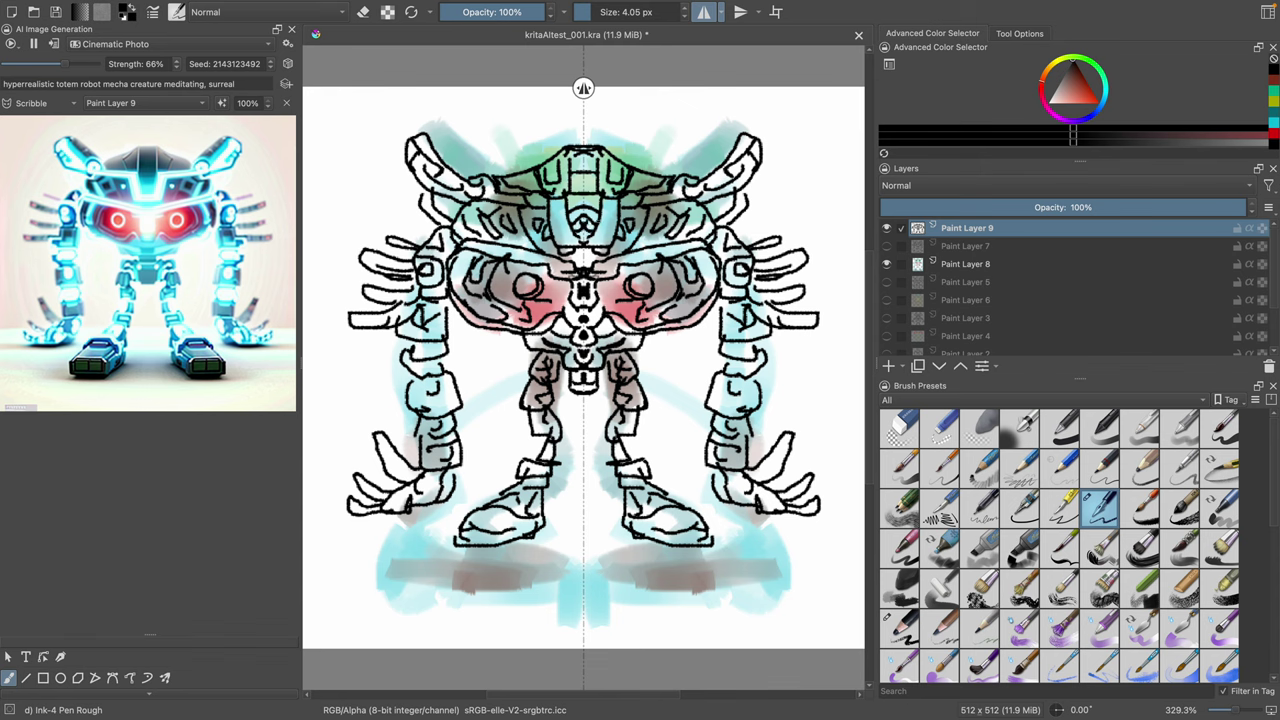
pyautogui.moveTo(610, 199); pyautogui.dragTo(608, 227)
pyautogui.moveTo(700, 251); pyautogui.dragTo(736, 355)
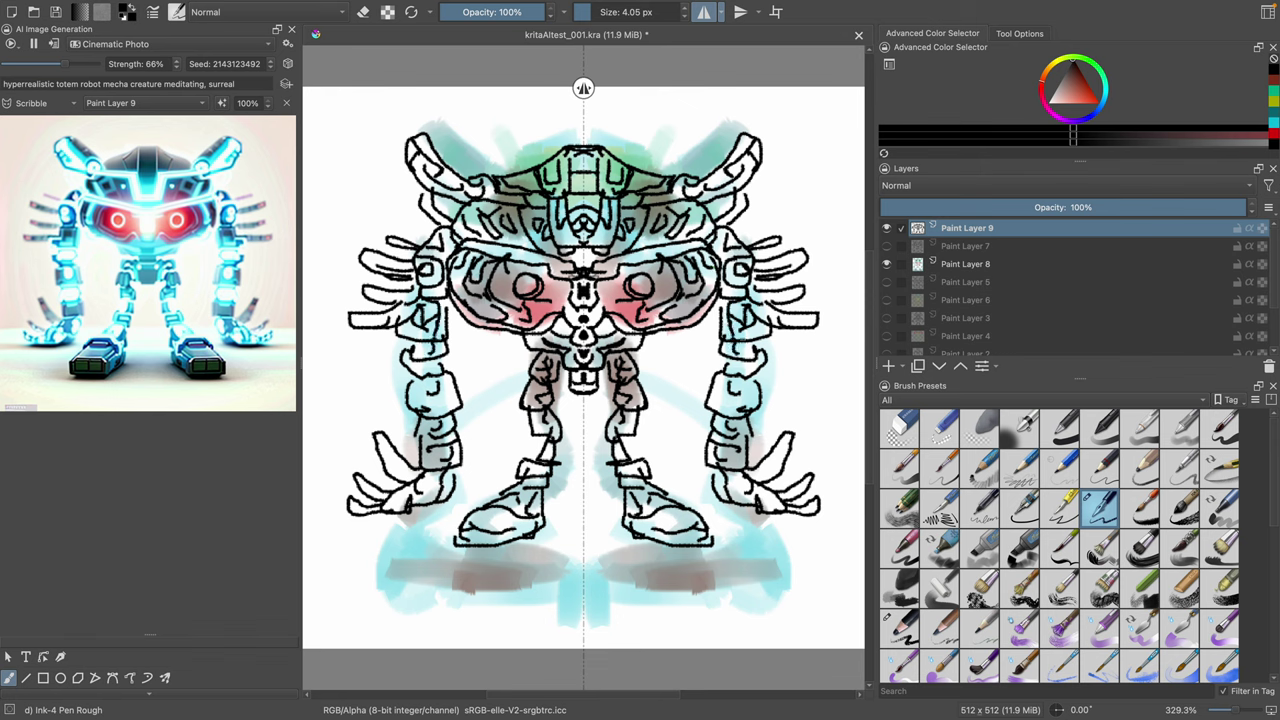
# Step: Randomize the generation seed several times and set the strength to 71%
pyautogui.click(288, 64)
pyautogui.click(290, 66)
pyautogui.click(290, 66)
pyautogui.click(291, 67)
pyautogui.click(291, 67)
pyautogui.moveTo(66, 69); pyautogui.dragTo(79, 78)
pyautogui.click(104, 8)
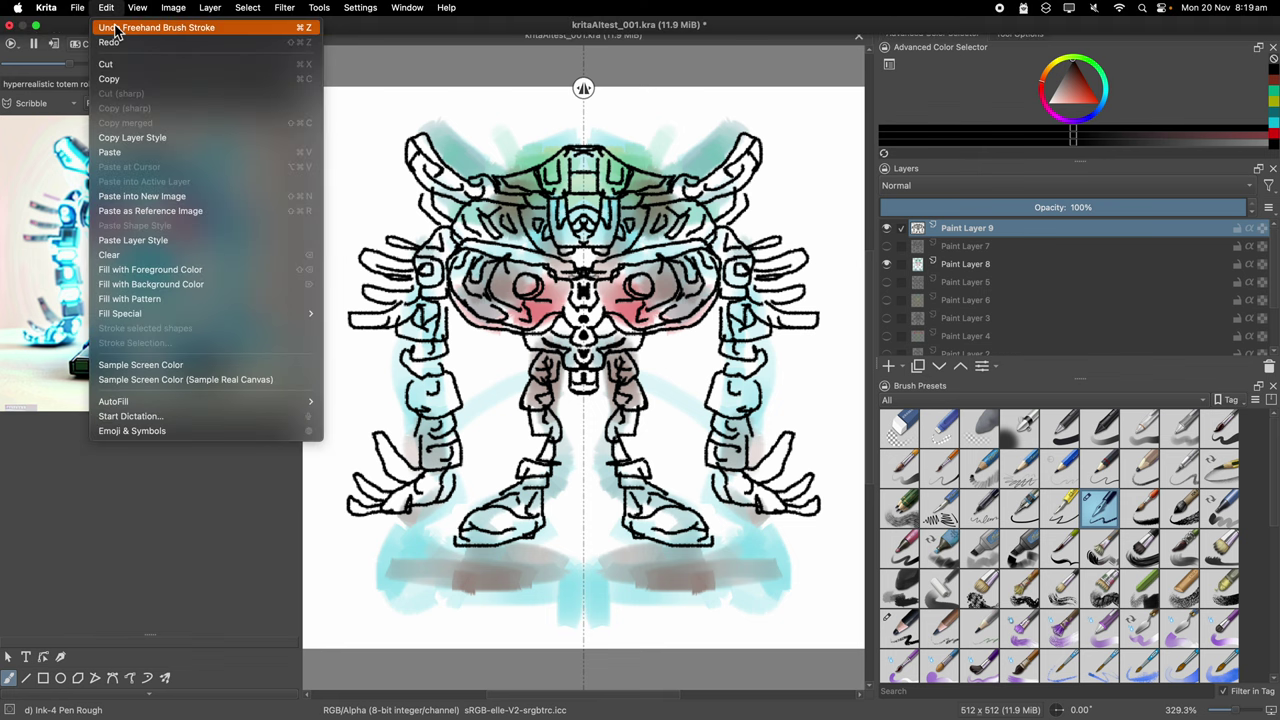
pyautogui.click(115, 28)
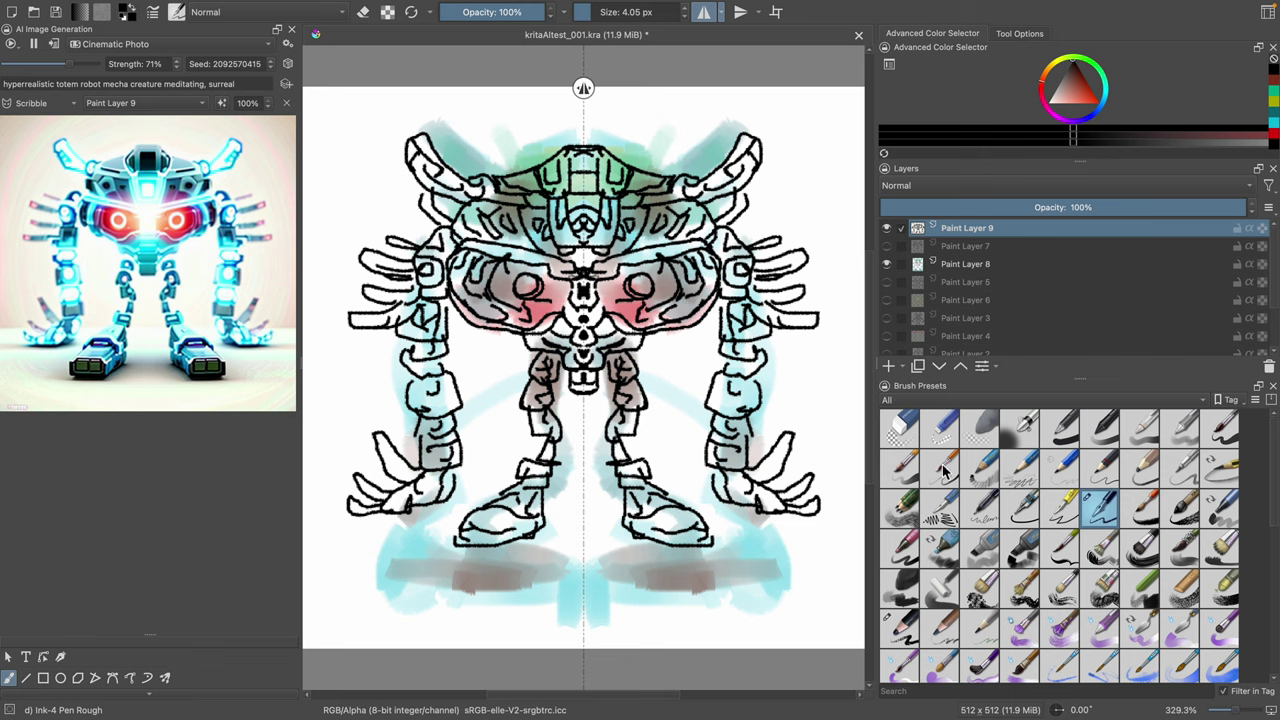
# Step: Switch to the Ink-3 Gpen brush and ink a short stroke at the horn bases
pyautogui.click(1060, 508)
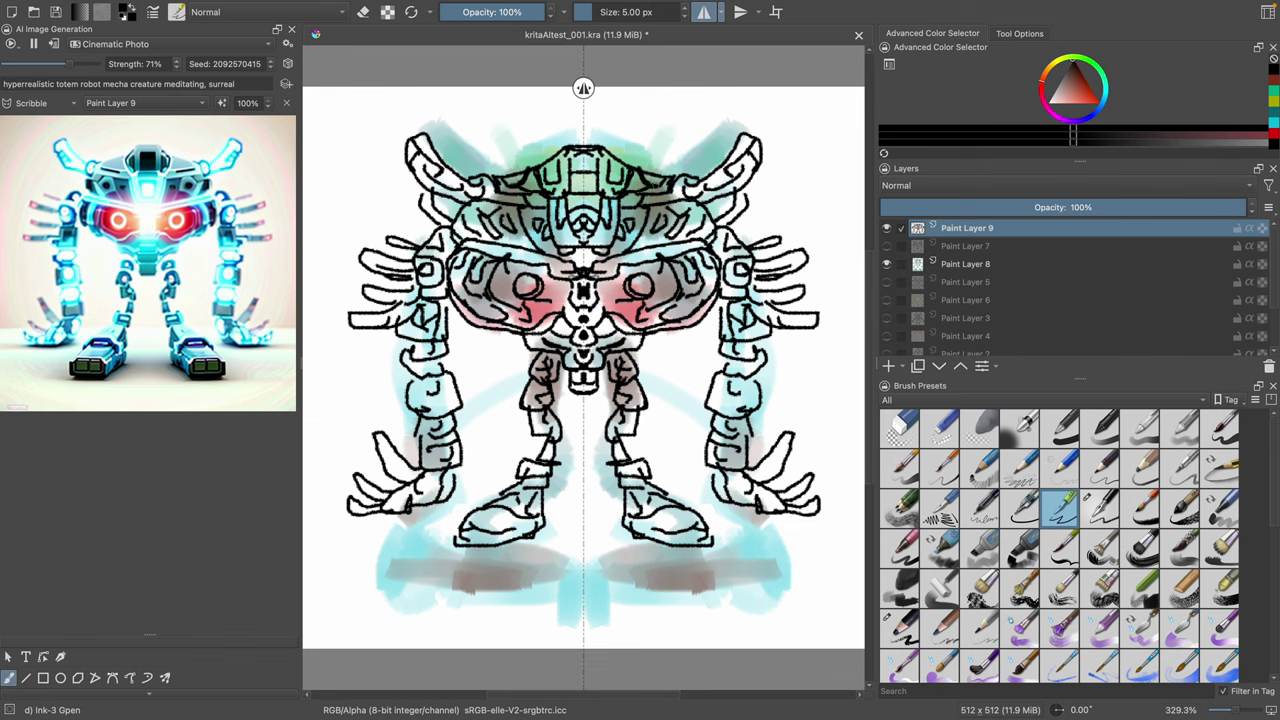
pyautogui.moveTo(707, 187); pyautogui.dragTo(722, 195)
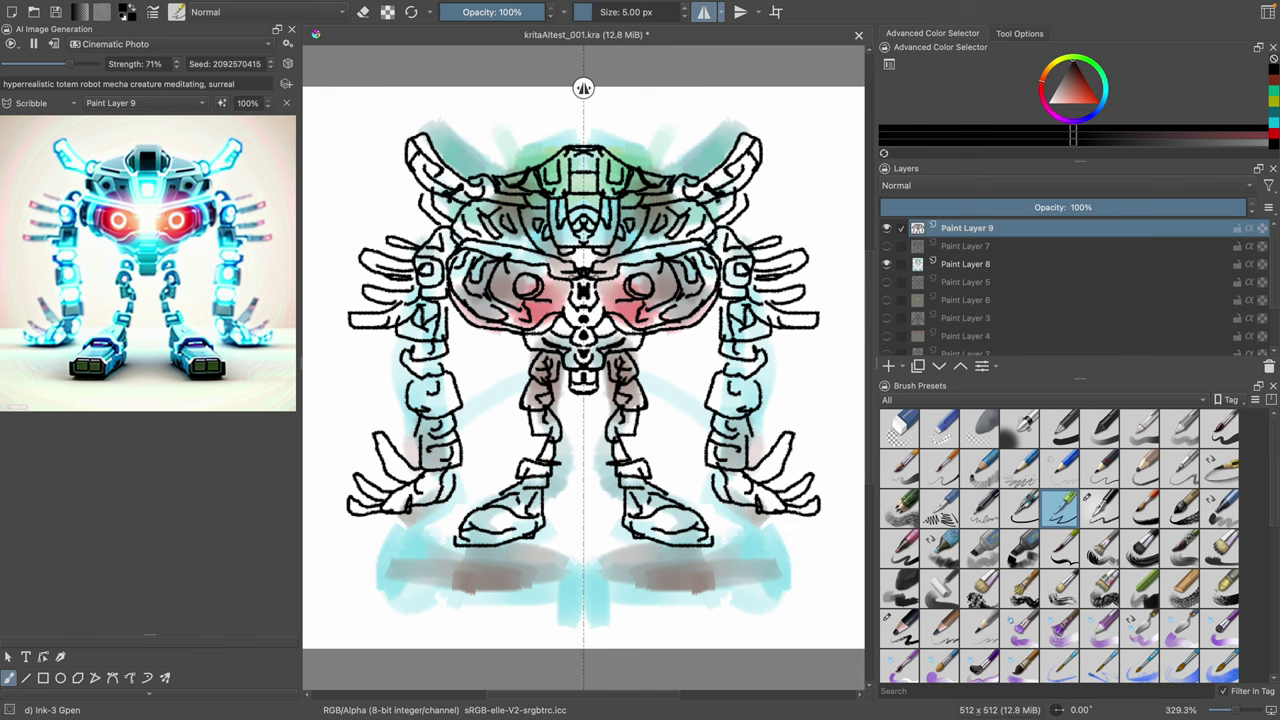
pyautogui.hotkey('ctrl', 'z')
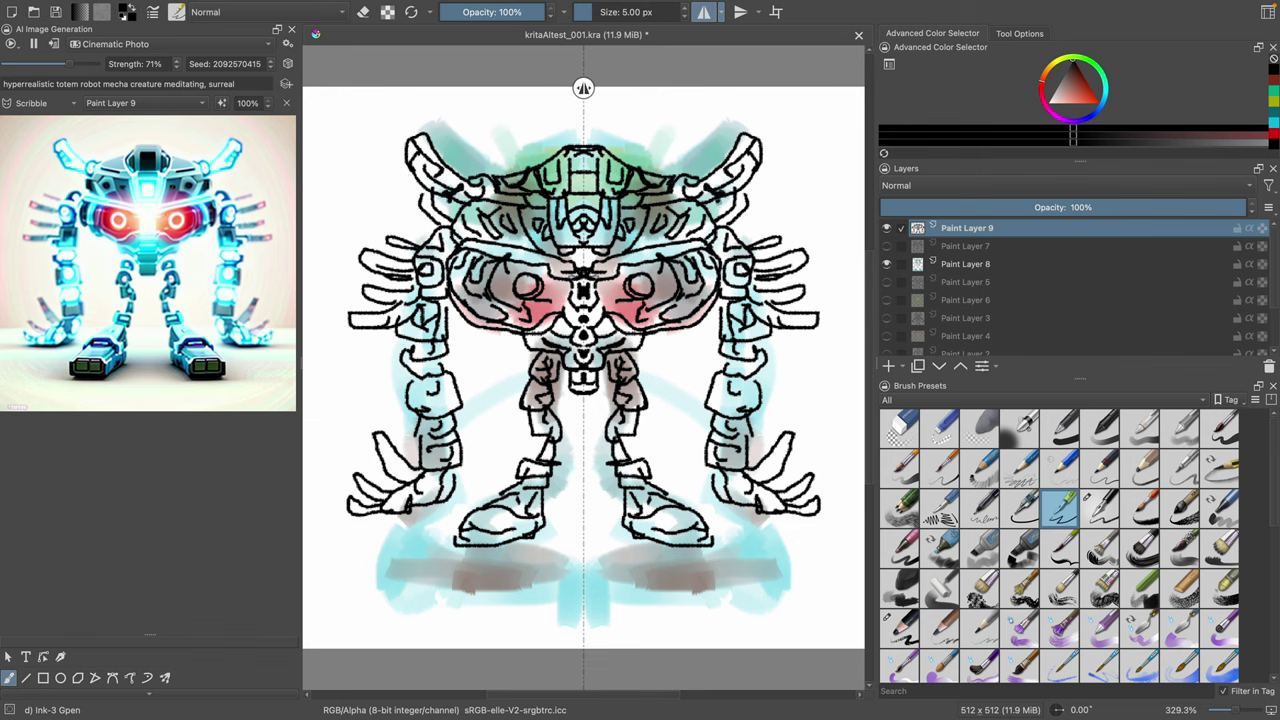
# Step: Darken the lowest side spikes with a 4.55 px brush, and add fine strokes to the inner legs at 2.40 px
pyautogui.click(592, 20)
pyautogui.moveTo(592, 20); pyautogui.dragTo(585, 20)
pyautogui.moveTo(586, 16); pyautogui.dragTo(592, 14)
pyautogui.moveTo(773, 319); pyautogui.dragTo(815, 324)
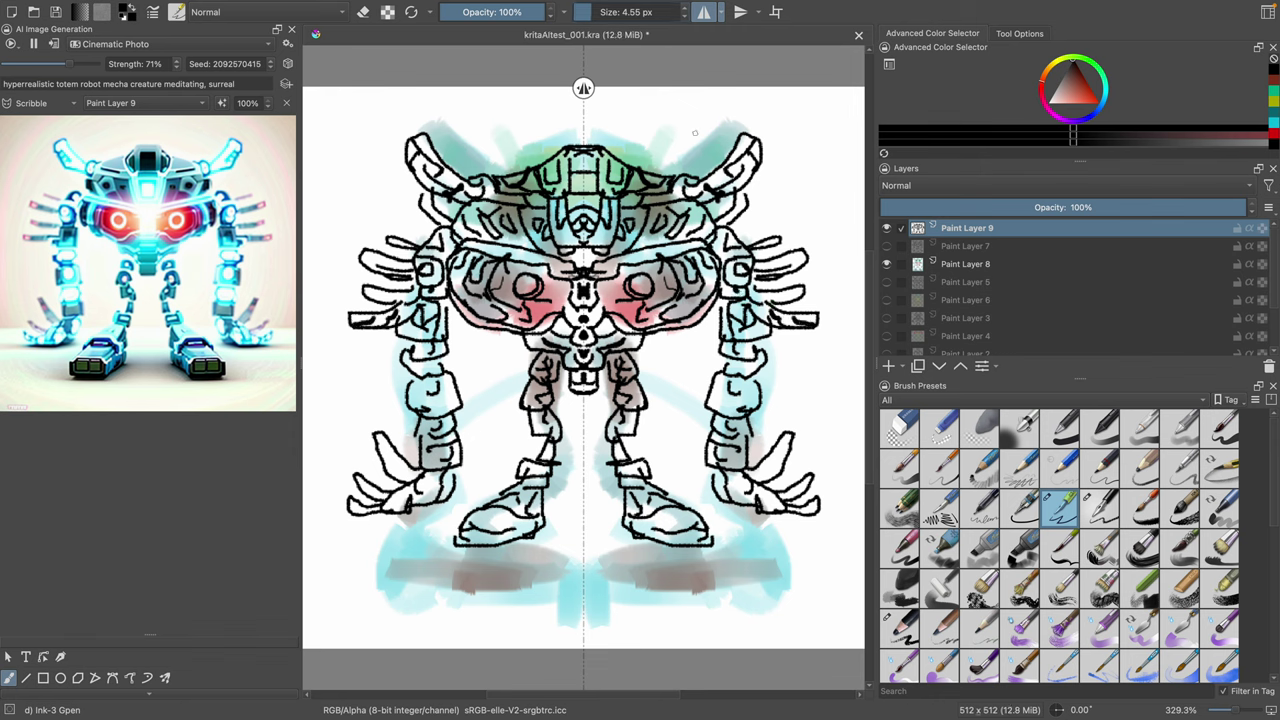
pyautogui.moveTo(605, 20); pyautogui.dragTo(592, 20)
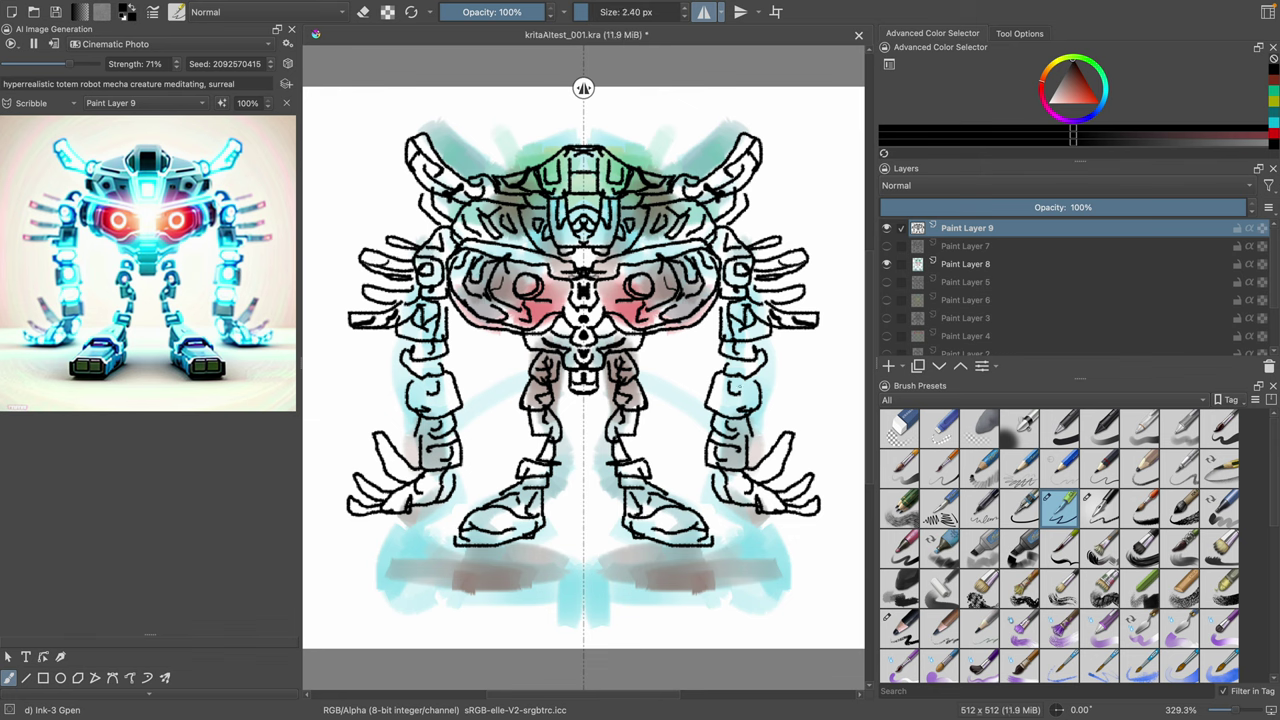
pyautogui.moveTo(640, 388); pyautogui.dragTo(628, 428)
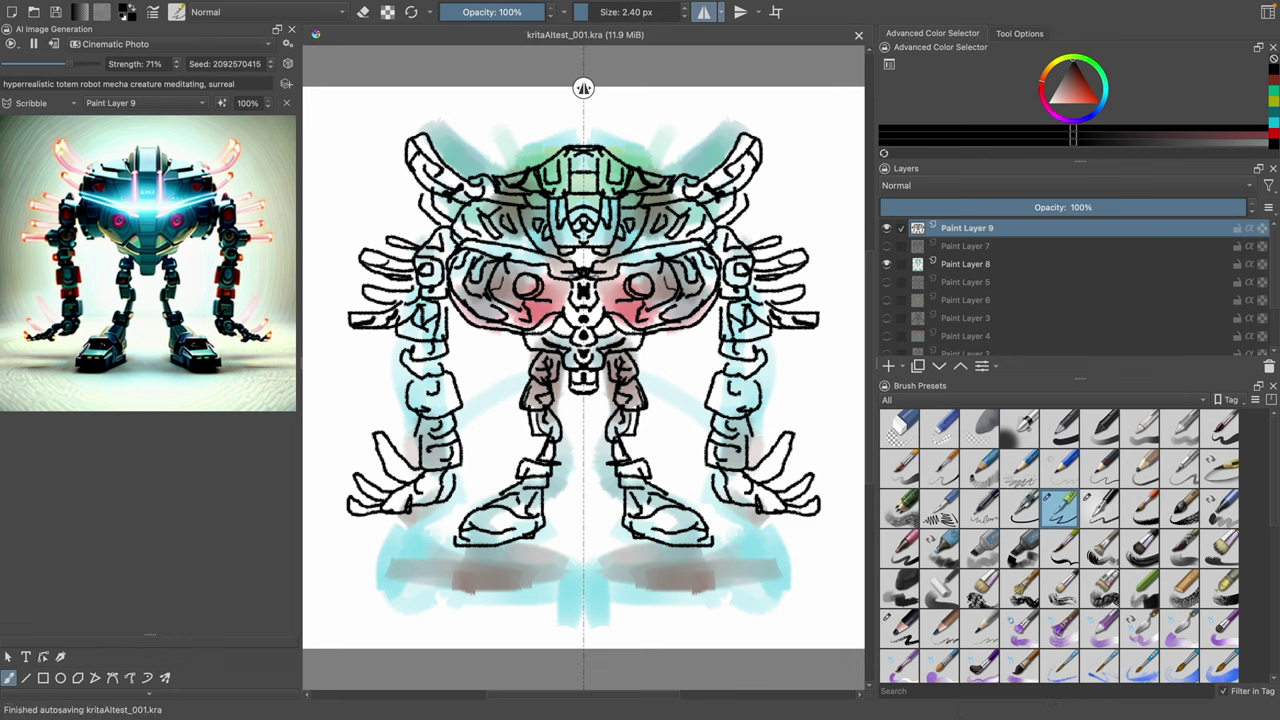
# Step: Toggle Paint Layer 8's visibility to compare the line art with and without its colour
pyautogui.click(886, 264)
pyautogui.click(886, 264)
pyautogui.click(886, 264)
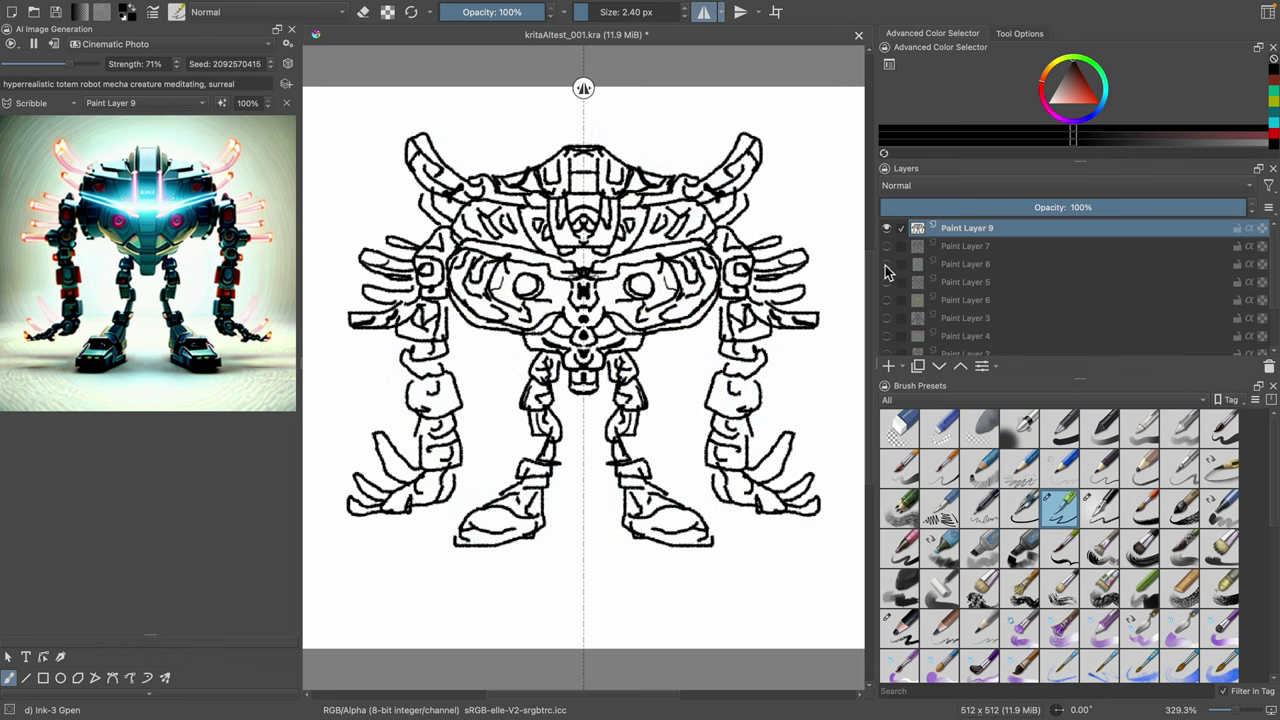
pyautogui.click(886, 264)
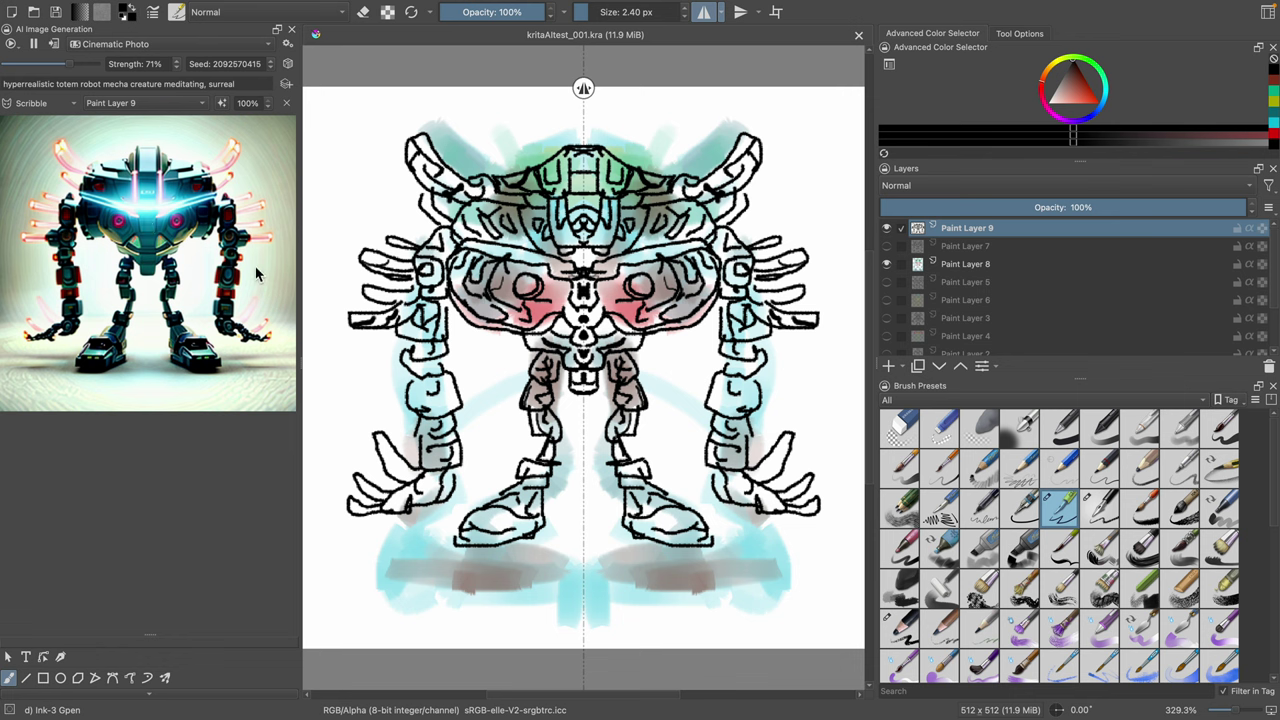
# Step: Toggle the visibility of the mecha alien creature preview layer to compare it with the current drawing
pyautogui.scroll(-3, 1002, 318)
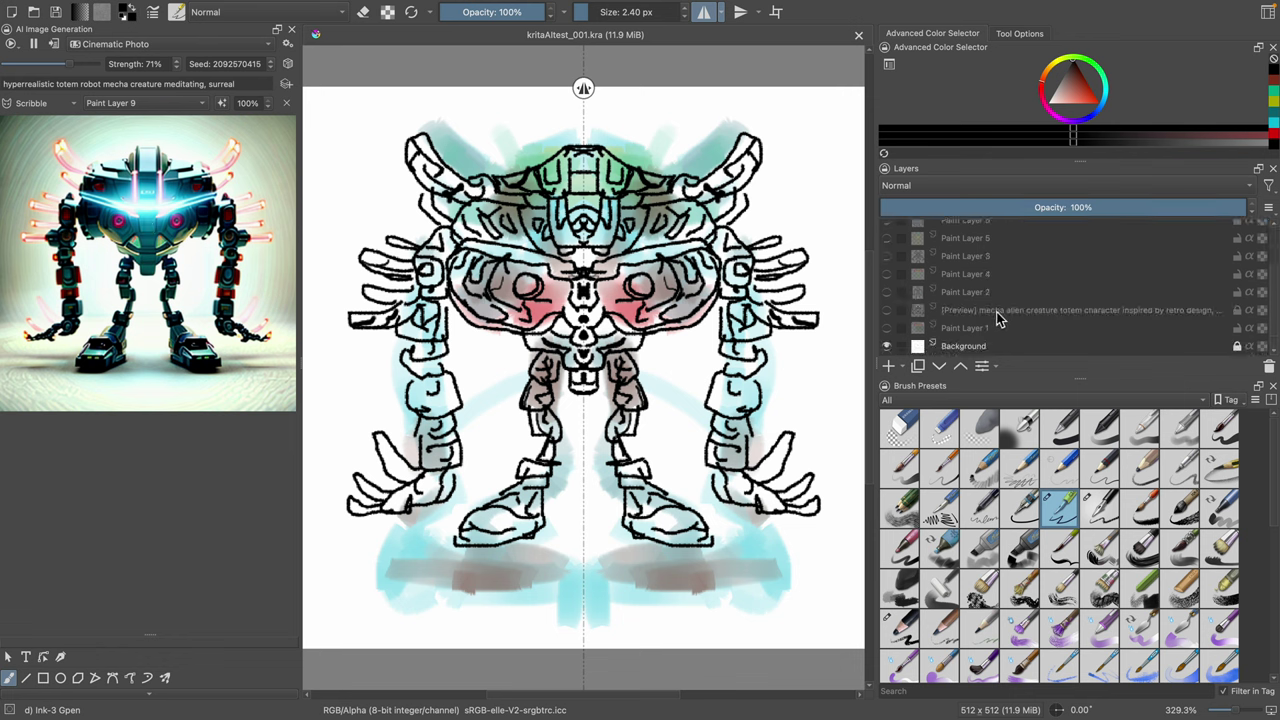
pyautogui.click(887, 311)
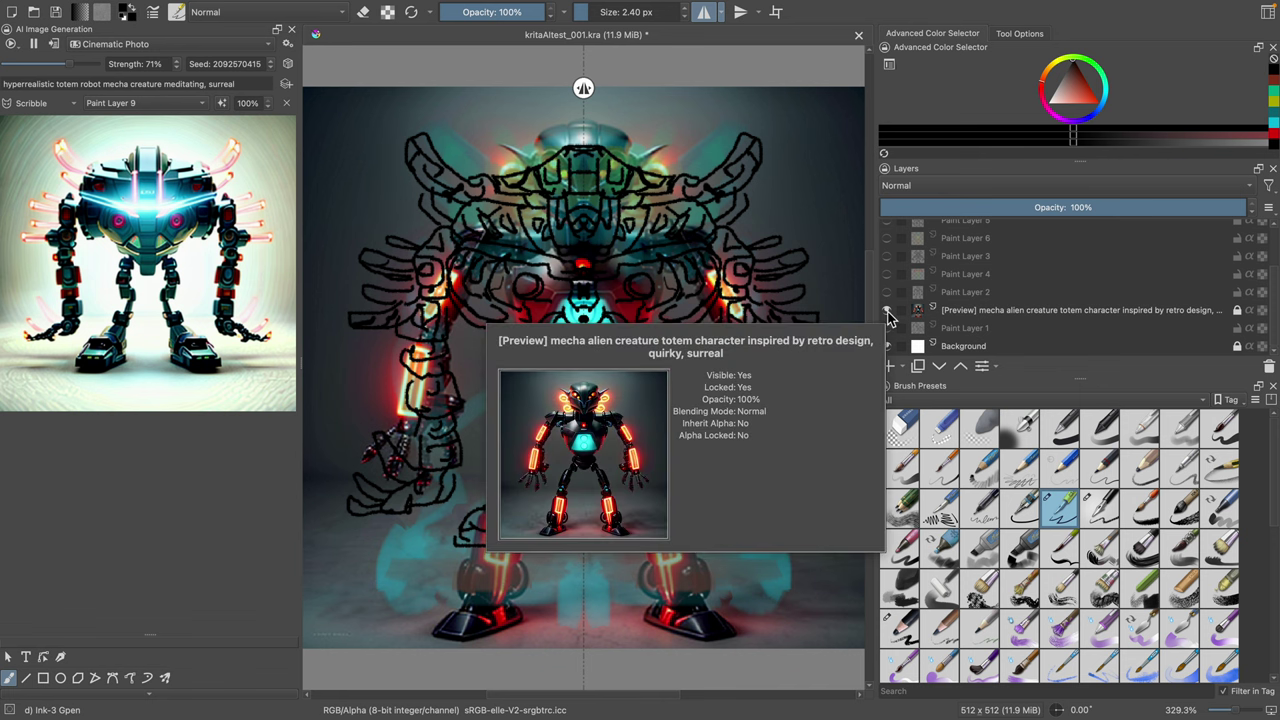
pyautogui.click(887, 310)
pyautogui.click(887, 310)
pyautogui.click(887, 310)
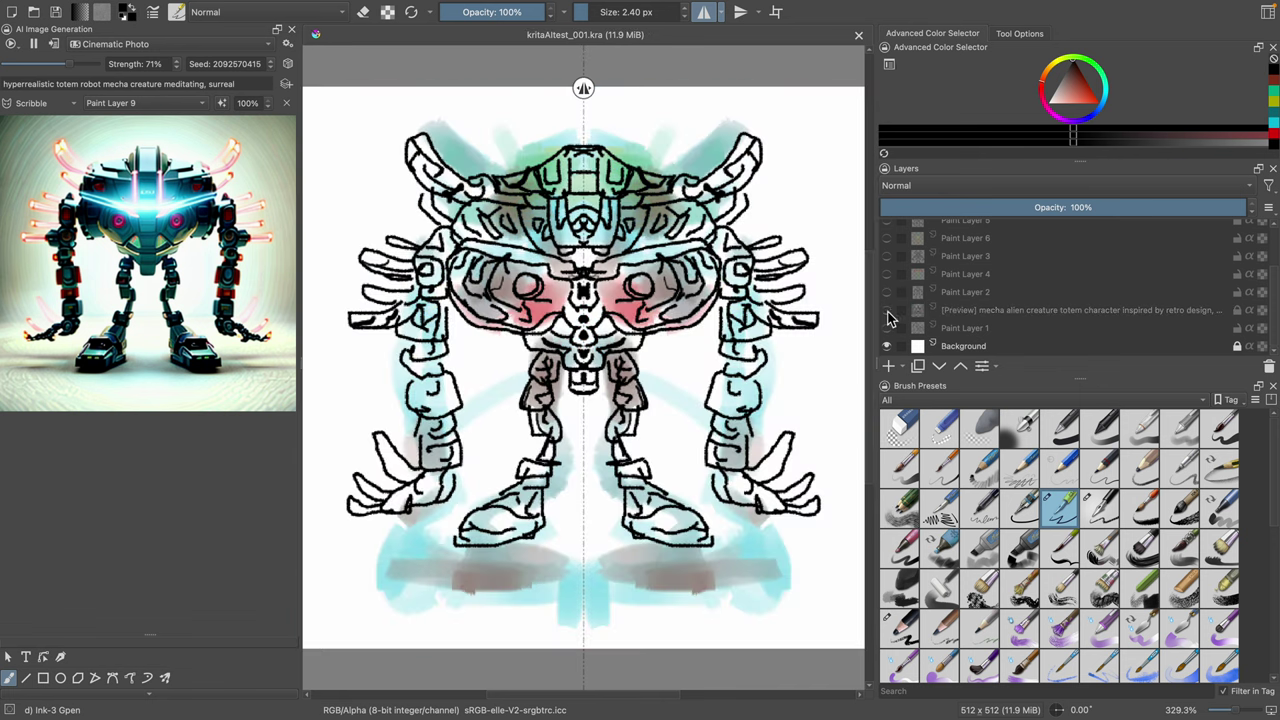
pyautogui.scroll(3, 992, 291)
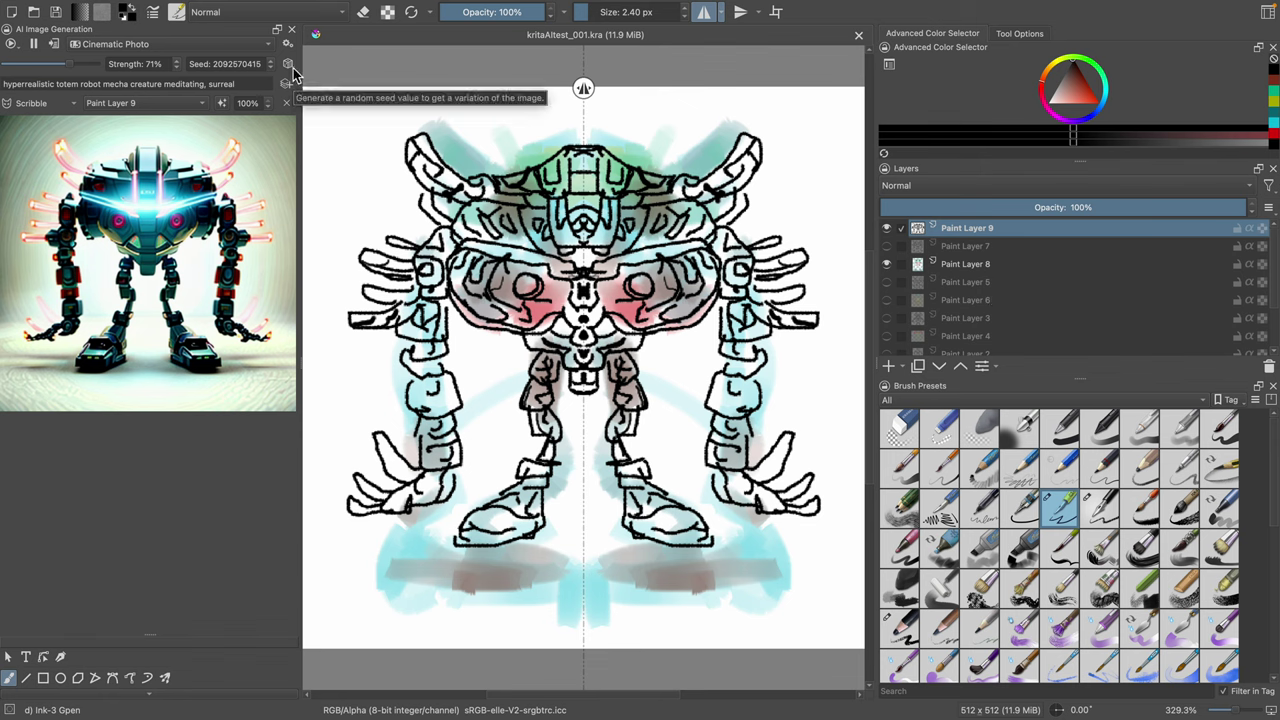
# Step: Copy the current live result into the document as a layer and place it directly beneath Paint Layer 9
pyautogui.click(56, 47)
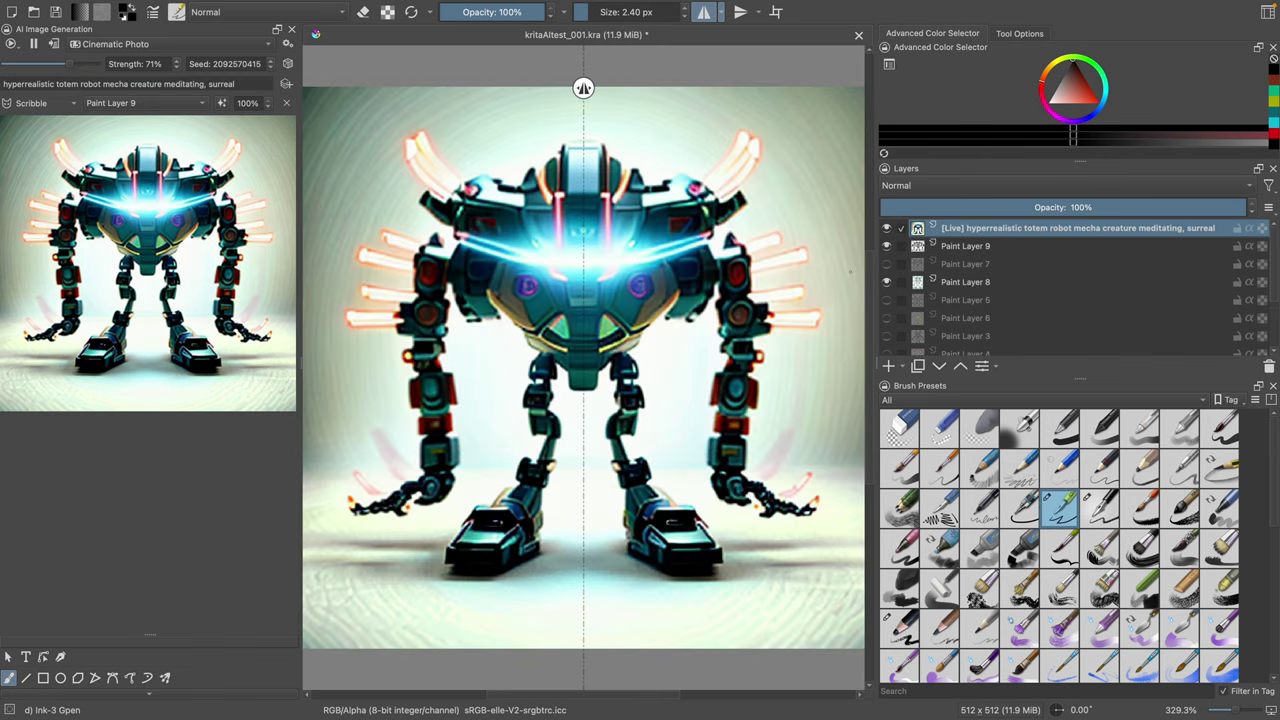
pyautogui.moveTo(981, 239); pyautogui.dragTo(943, 251)
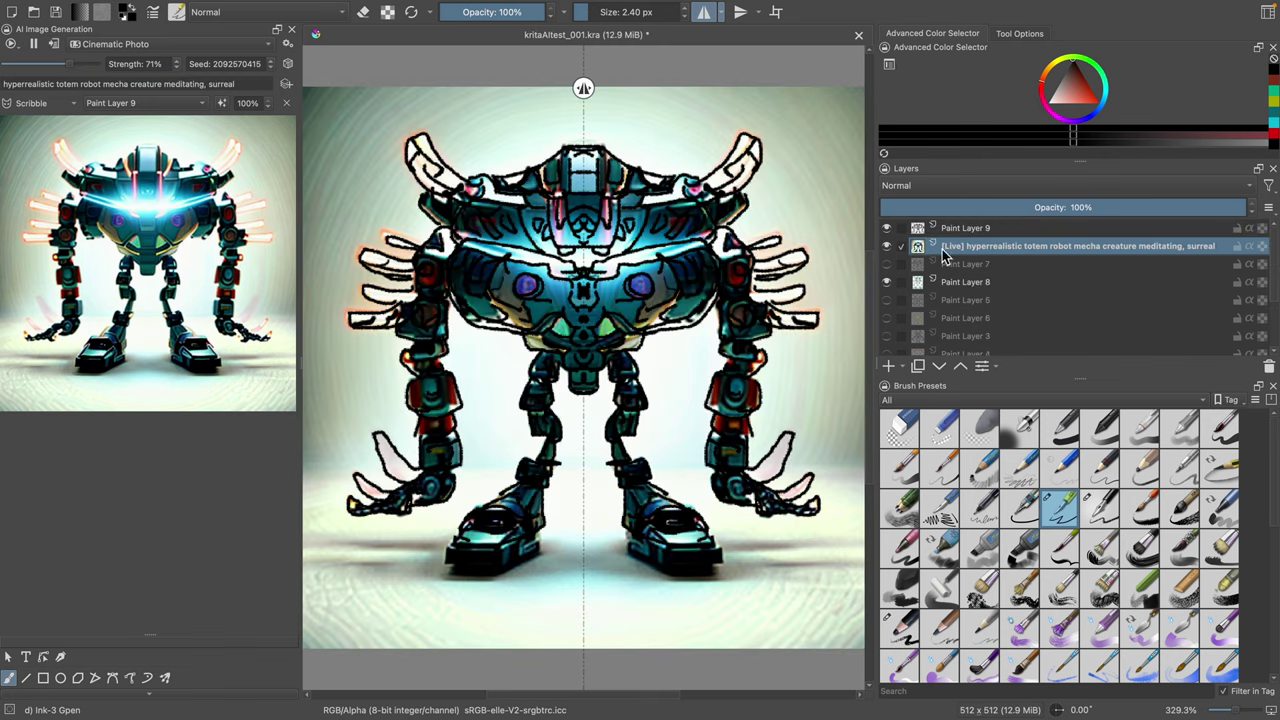
# Step: Toggle the live image layer and Paint Layer 9 on and off to compare the generated image with and without line art
pyautogui.click(888, 245)
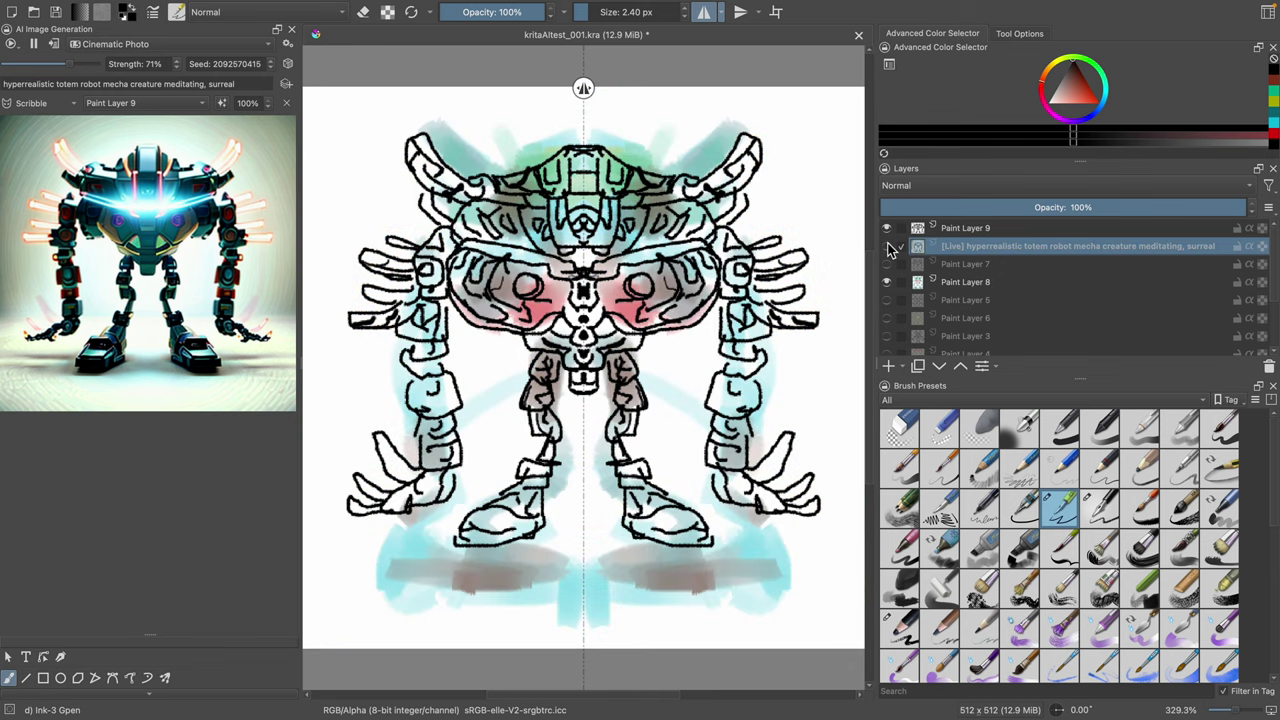
pyautogui.click(887, 228)
pyautogui.click(889, 246)
pyautogui.click(887, 229)
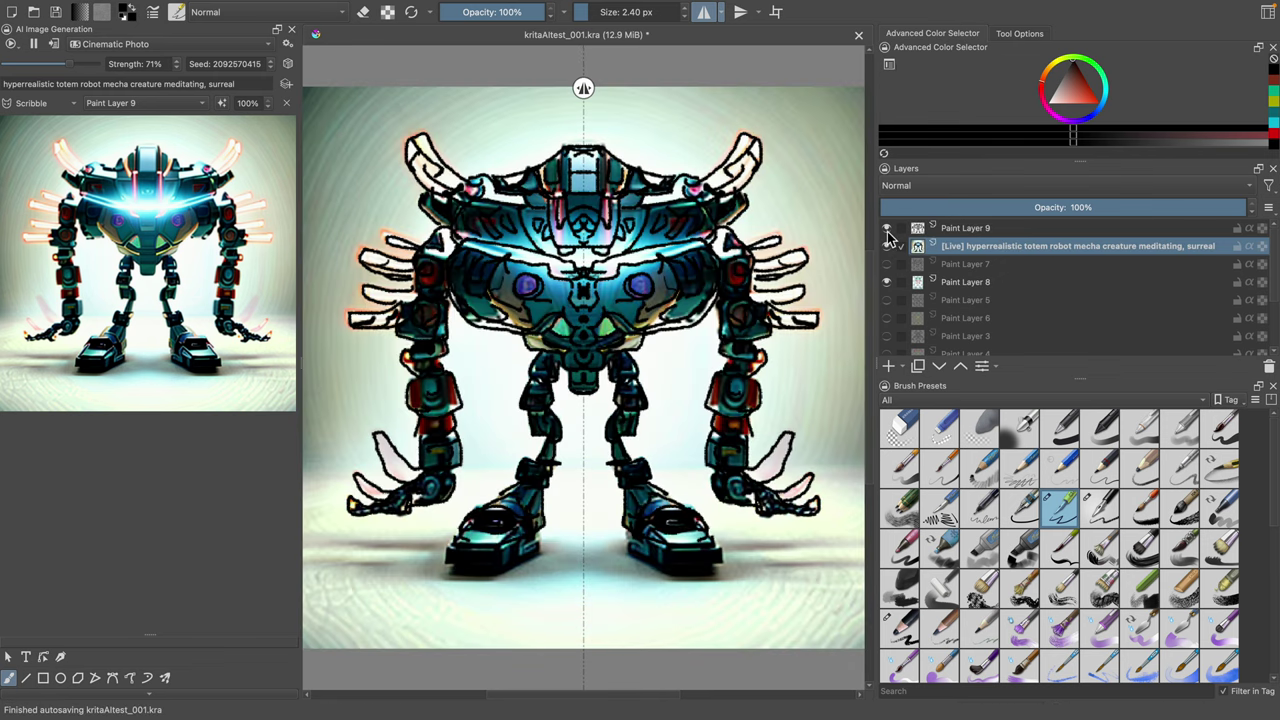
pyautogui.click(887, 229)
pyautogui.click(887, 229)
pyautogui.click(887, 229)
pyautogui.click(887, 229)
pyautogui.click(887, 229)
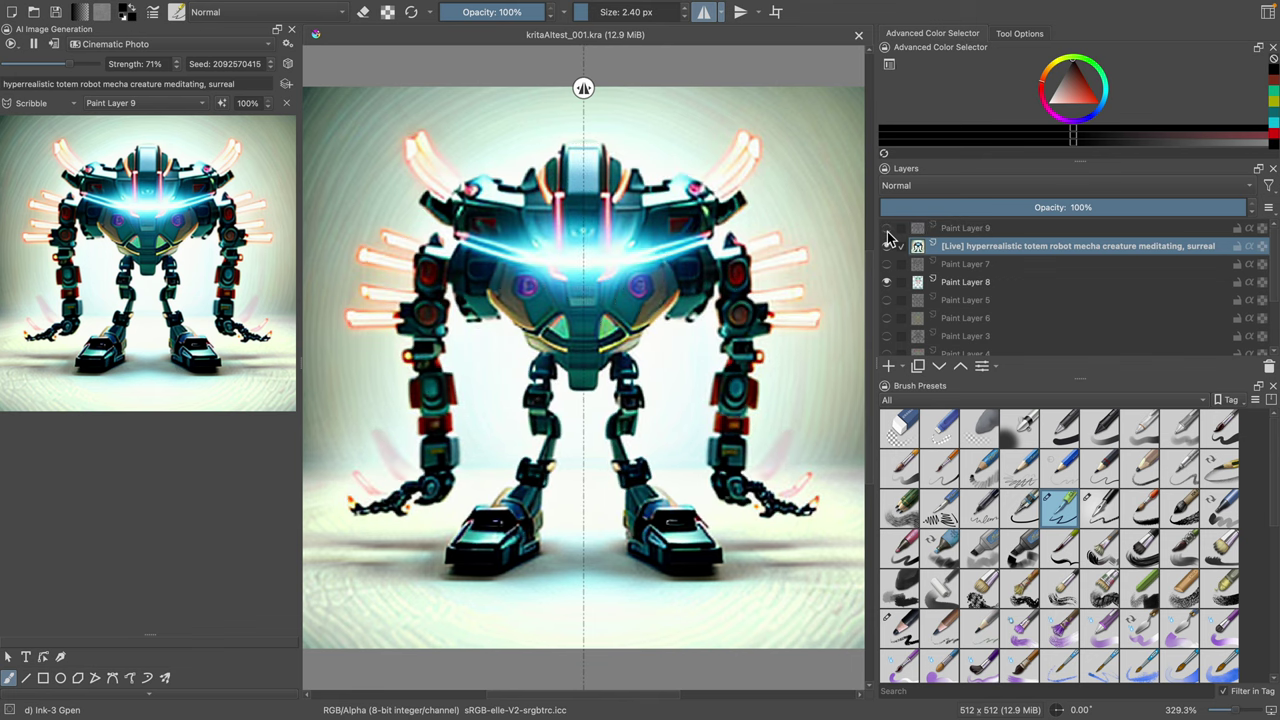
pyautogui.click(887, 229)
pyautogui.click(887, 229)
pyautogui.click(887, 229)
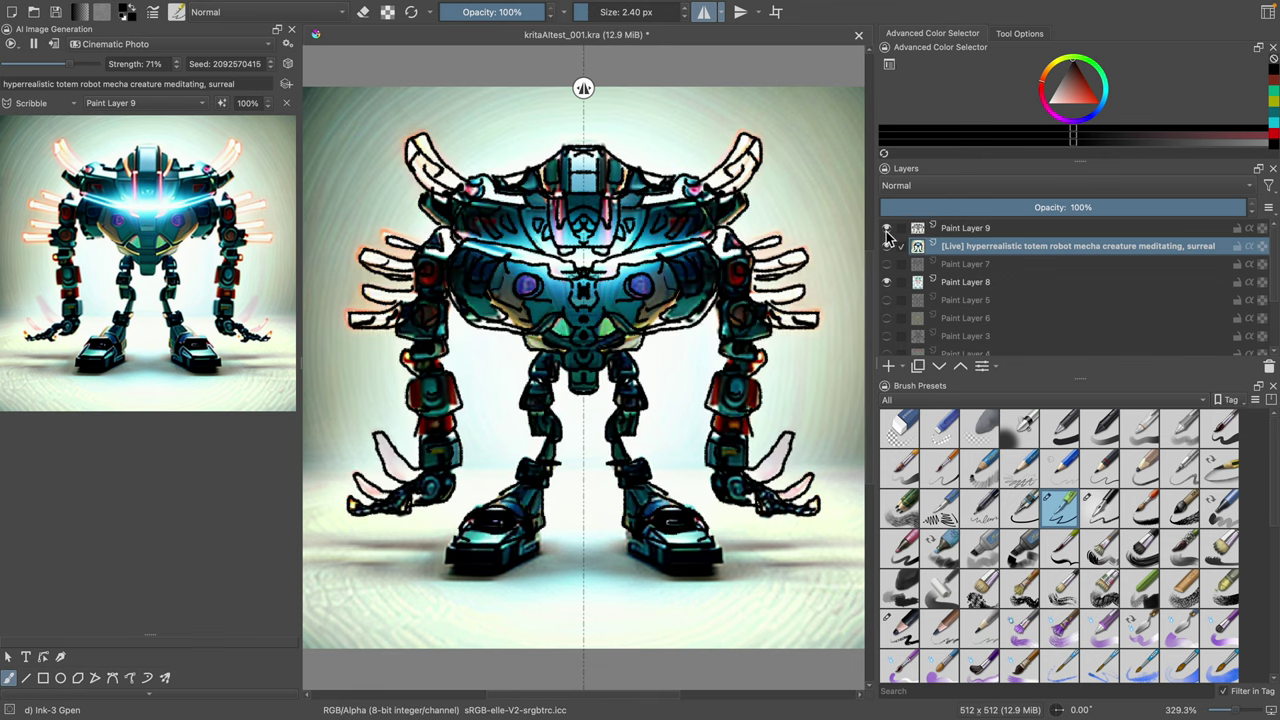
pyautogui.click(887, 229)
pyautogui.click(887, 229)
# Step: Randomize the generation seed several times to request new variations
pyautogui.click(288, 64)
pyautogui.click(288, 64)
pyautogui.click(288, 64)
pyautogui.click(288, 64)
pyautogui.click(288, 64)
pyautogui.click(288, 64)
# Step: Toggle the live image layer's visibility to compare it with the coloured sketch underneath
pyautogui.click(889, 248)
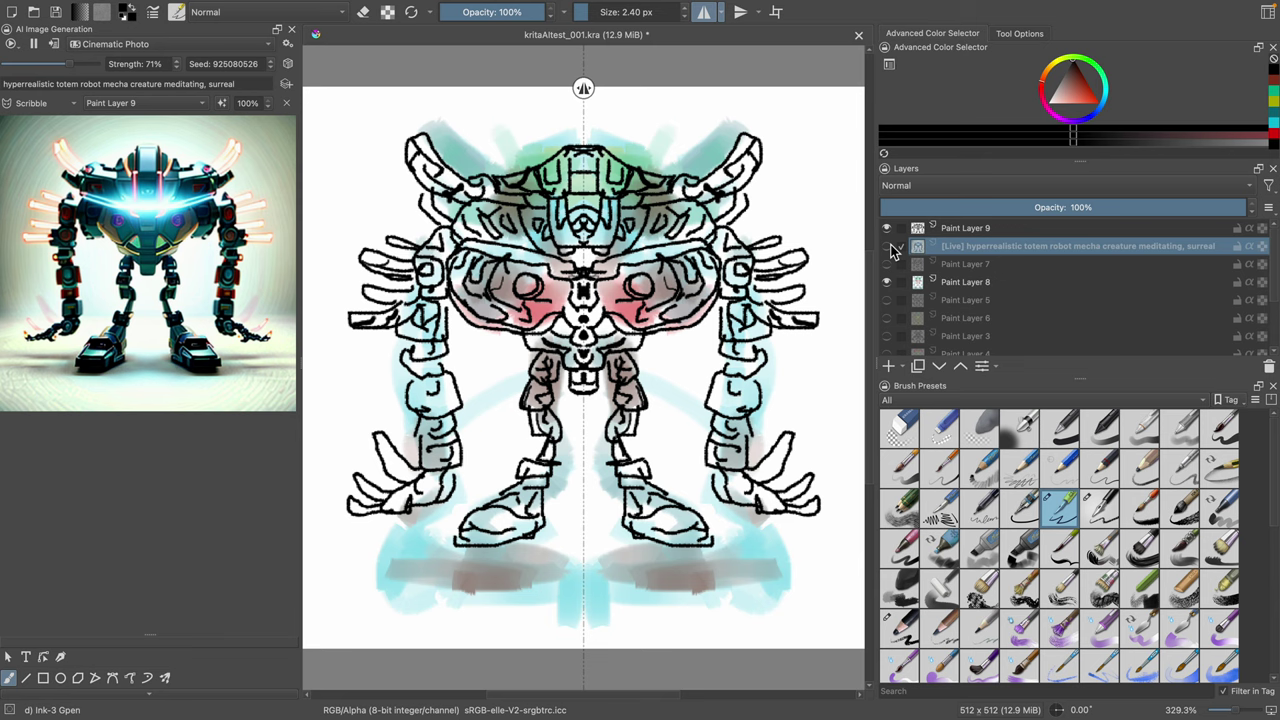
pyautogui.click(891, 247)
pyautogui.click(891, 247)
pyautogui.click(889, 247)
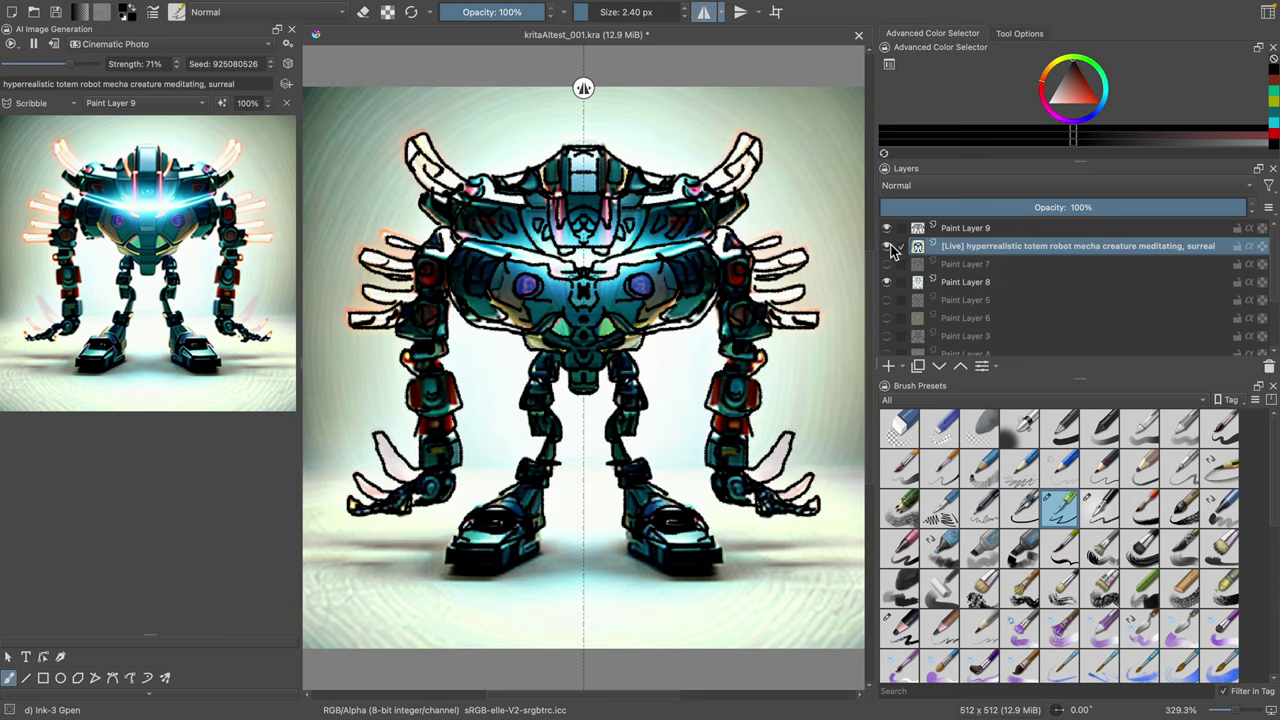
# Step: Add a new paint layer between Paint Layer 9 and the live image layer
pyautogui.click(953, 232)
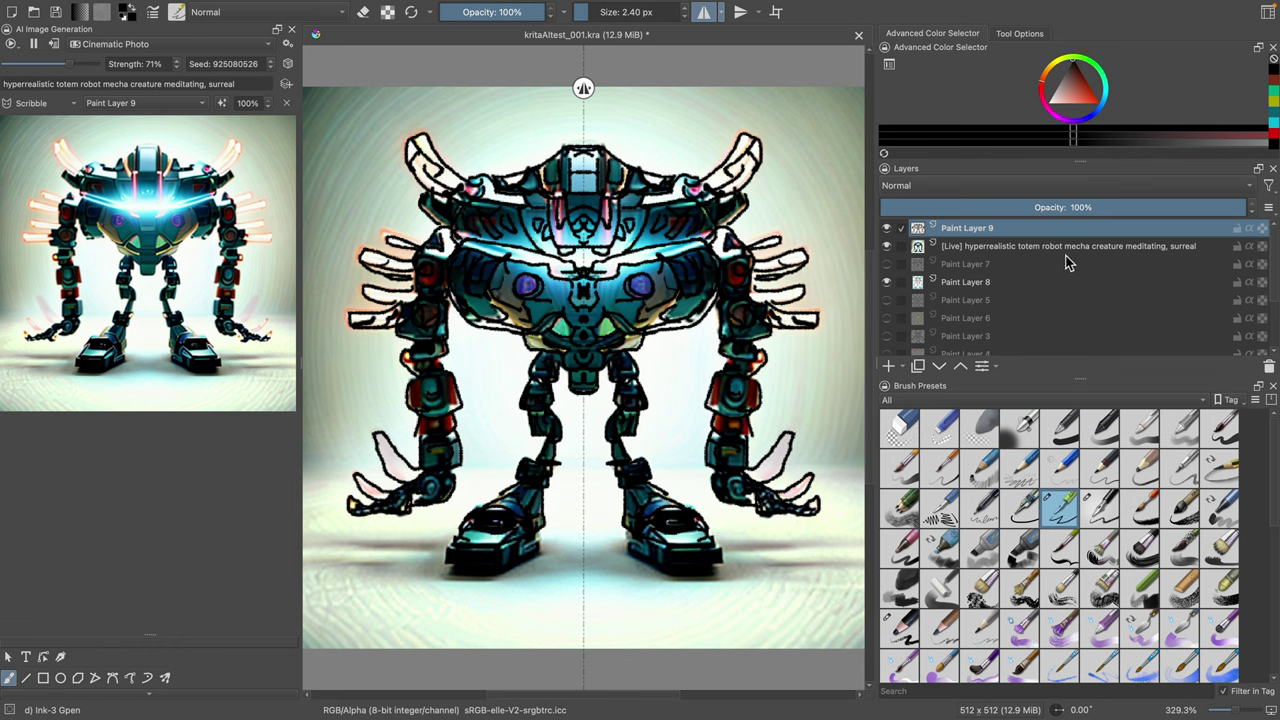
pyautogui.click(1171, 248)
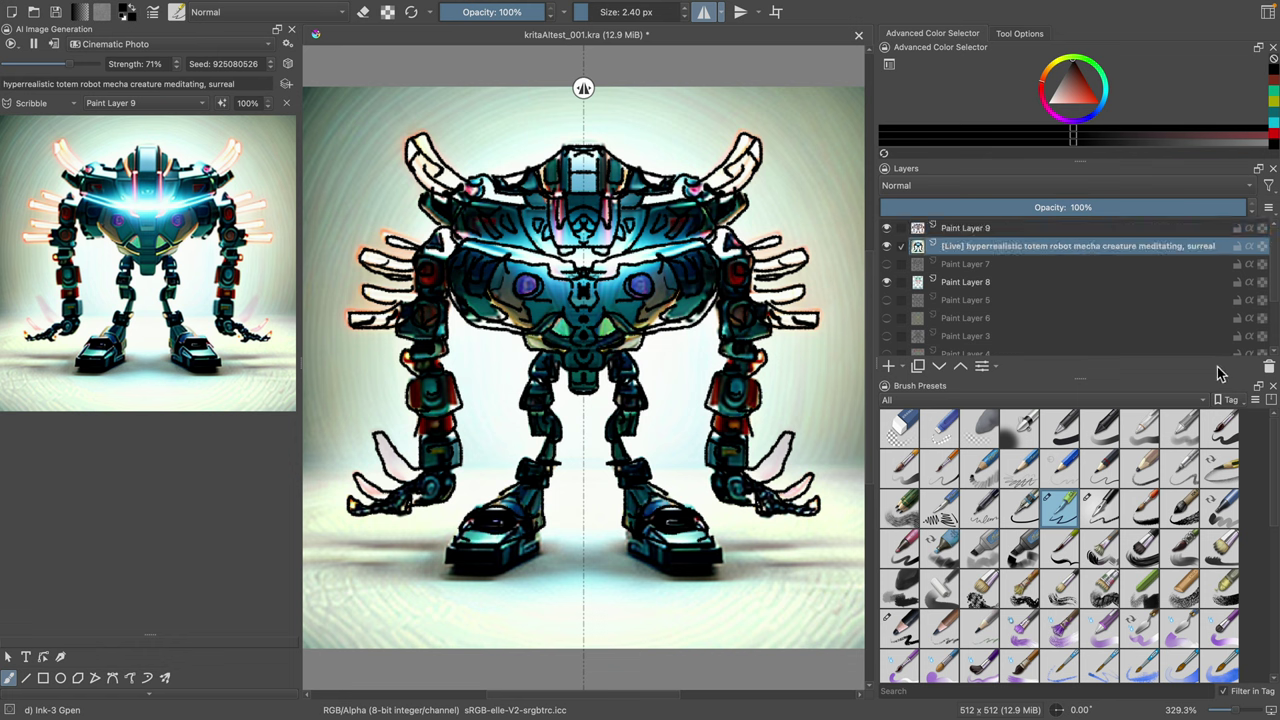
pyautogui.click(889, 366)
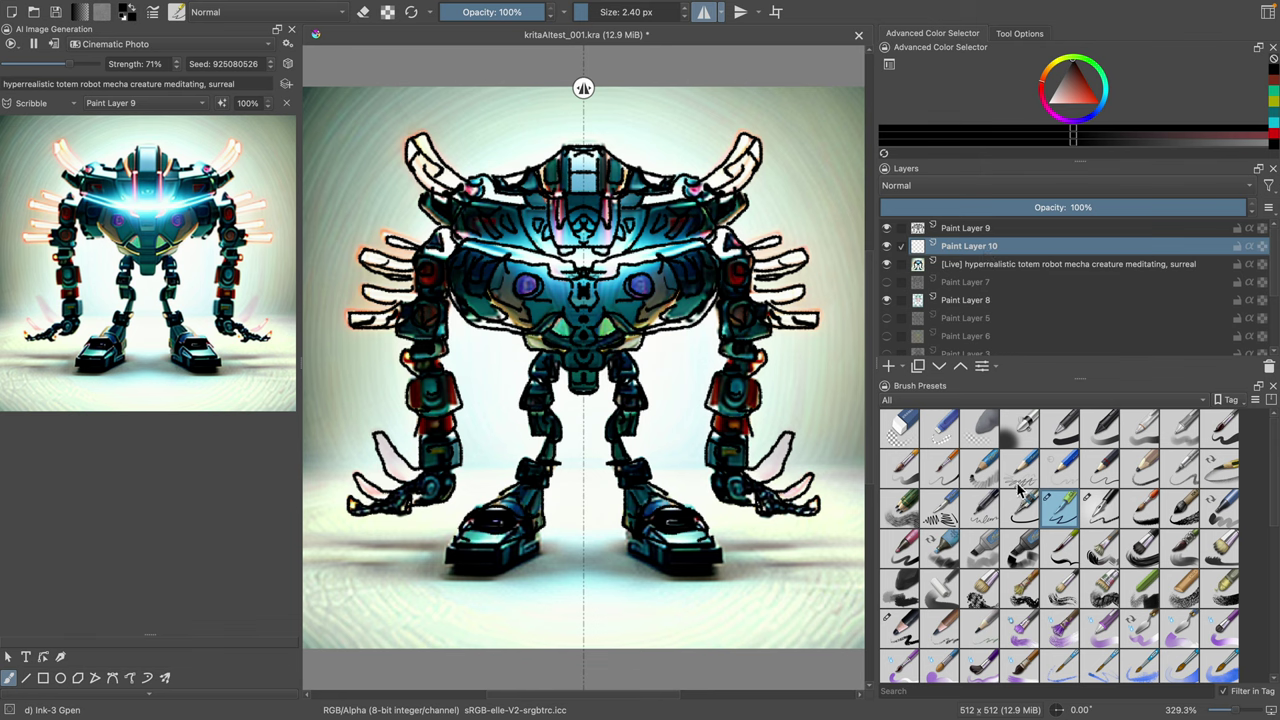
# Step: Fill the two round chest areas with dark red using the Marker Plain brush at 36.35 px
pyautogui.click(985, 545)
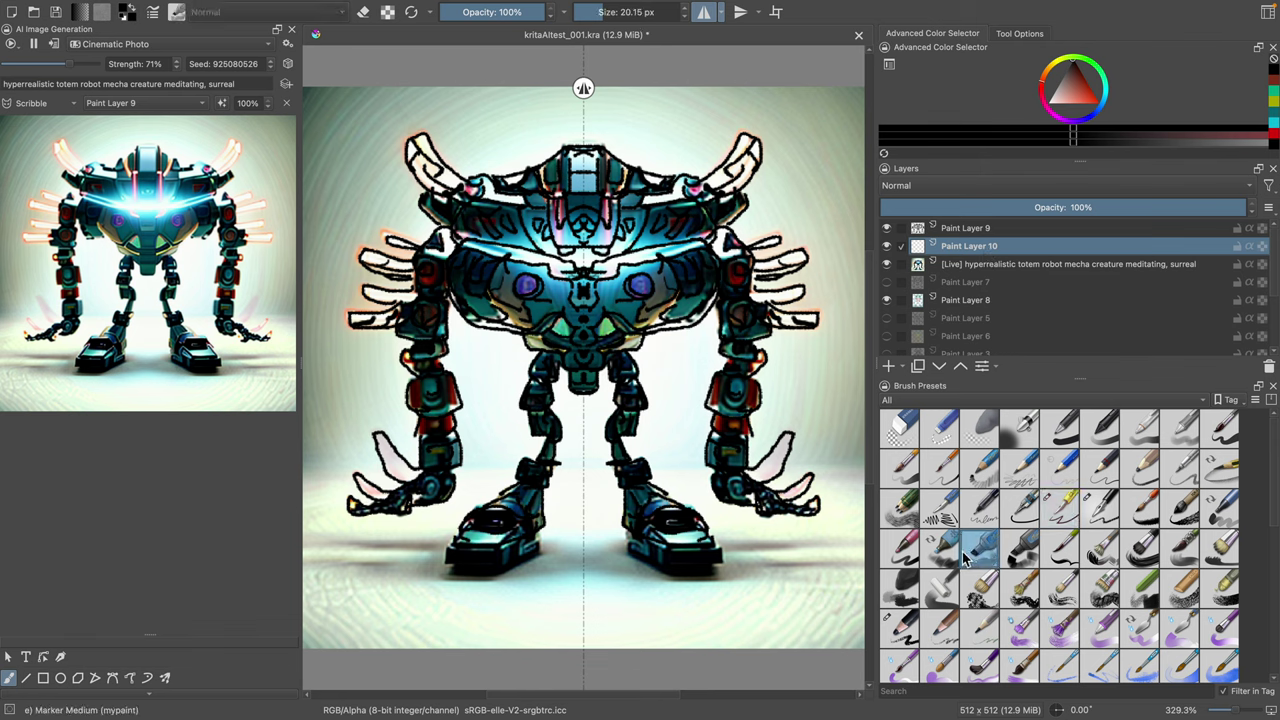
pyautogui.moveTo(1070, 84); pyautogui.dragTo(1084, 79)
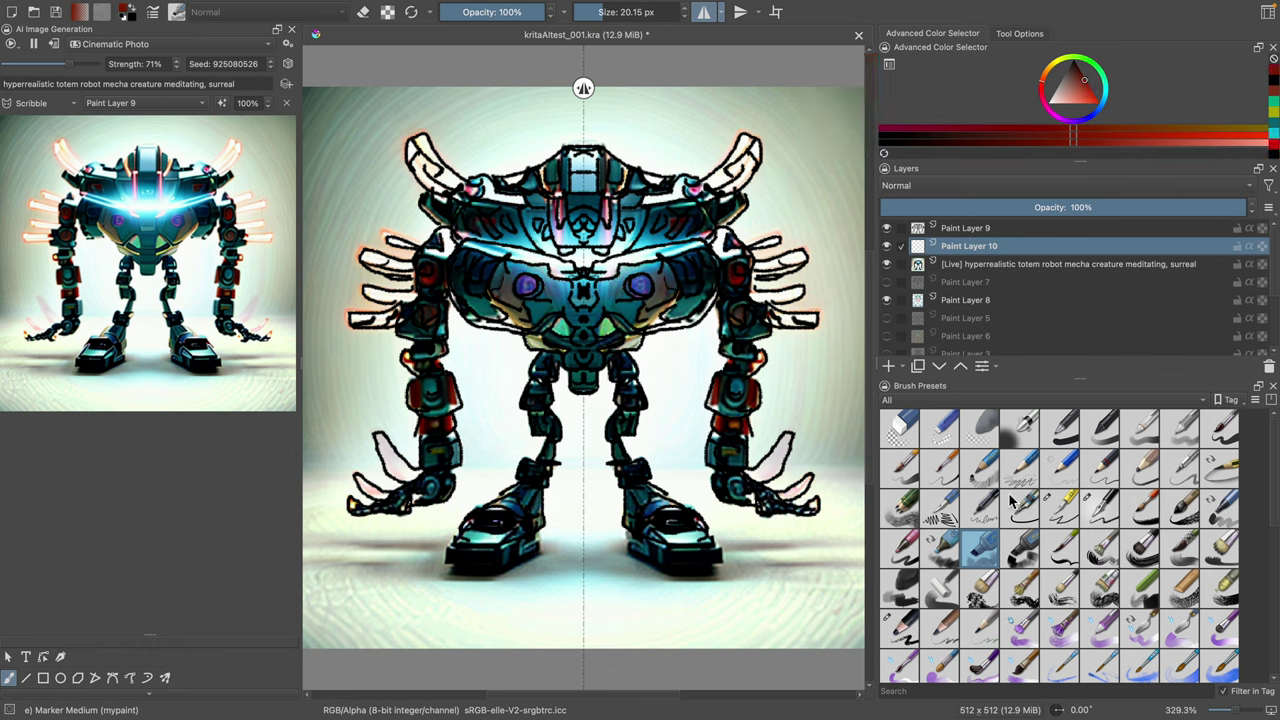
pyautogui.click(1020, 545)
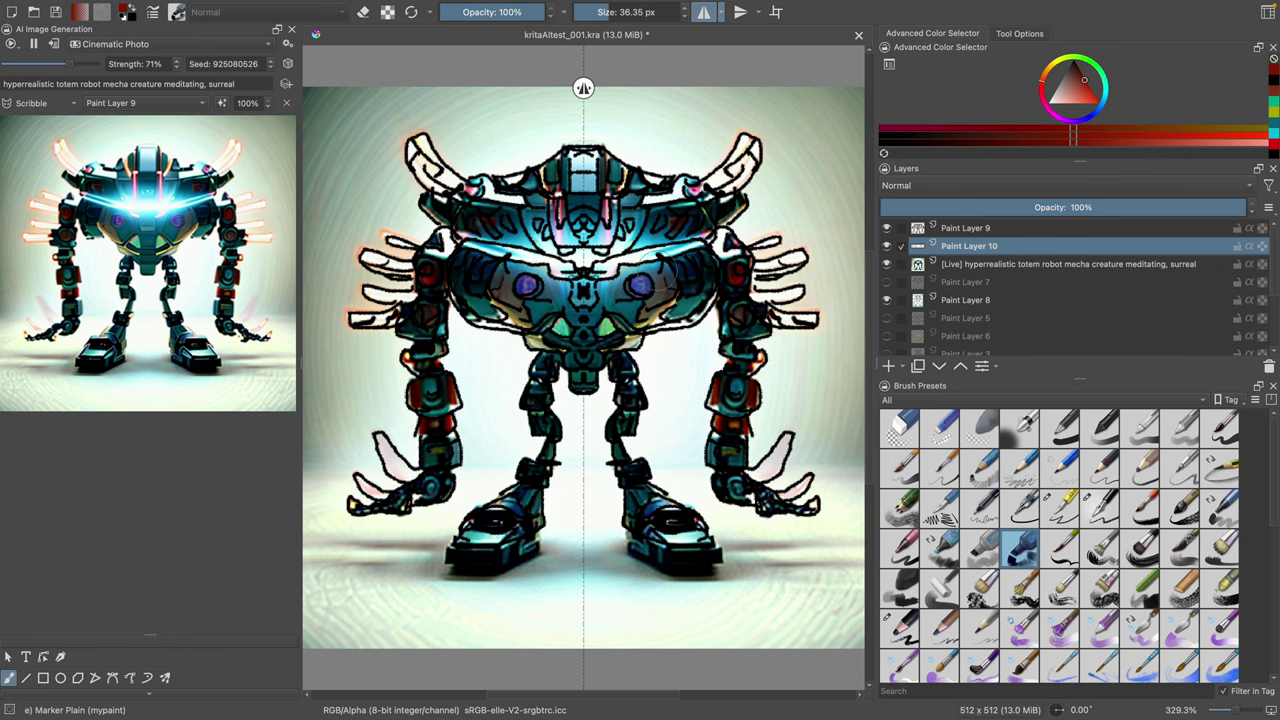
pyautogui.moveTo(653, 274)
pyautogui.mouseDown()
pyautogui.moveTo(655, 262)
pyautogui.moveTo(610, 295)
pyautogui.moveTo(695, 280)
pyautogui.moveTo(685, 288)
pyautogui.mouseUp()
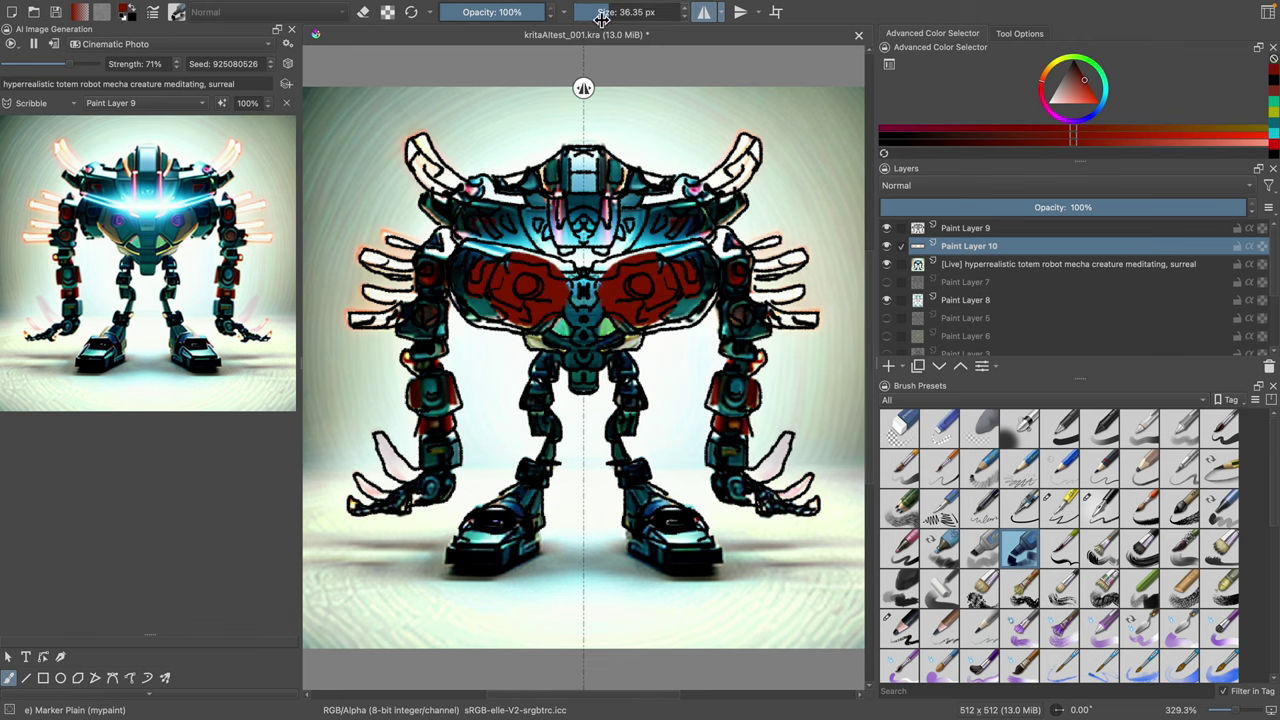
# Step: Paint olive-green details over the red chest areas with the marker, first at 2.40 px and then at 5.68 px
pyautogui.moveTo(601, 20); pyautogui.dragTo(584, 18)
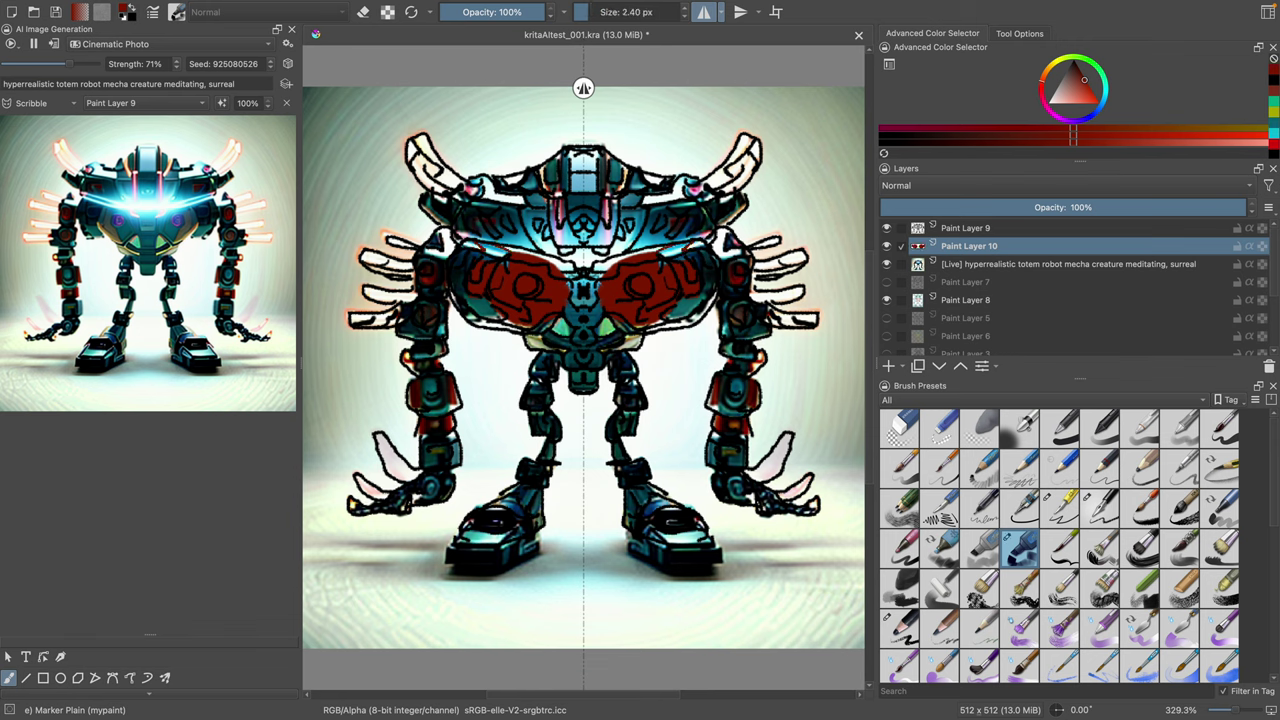
pyautogui.click(1073, 57)
pyautogui.click(1085, 86)
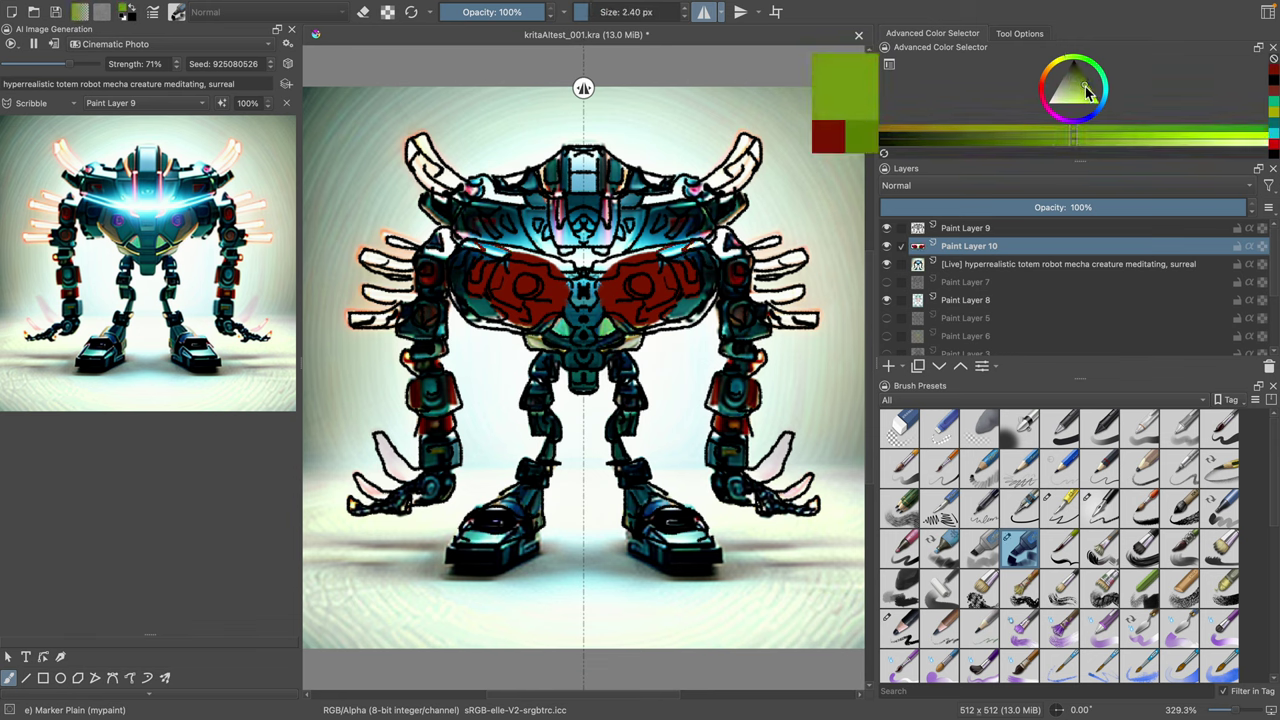
pyautogui.moveTo(655, 258); pyautogui.dragTo(608, 300)
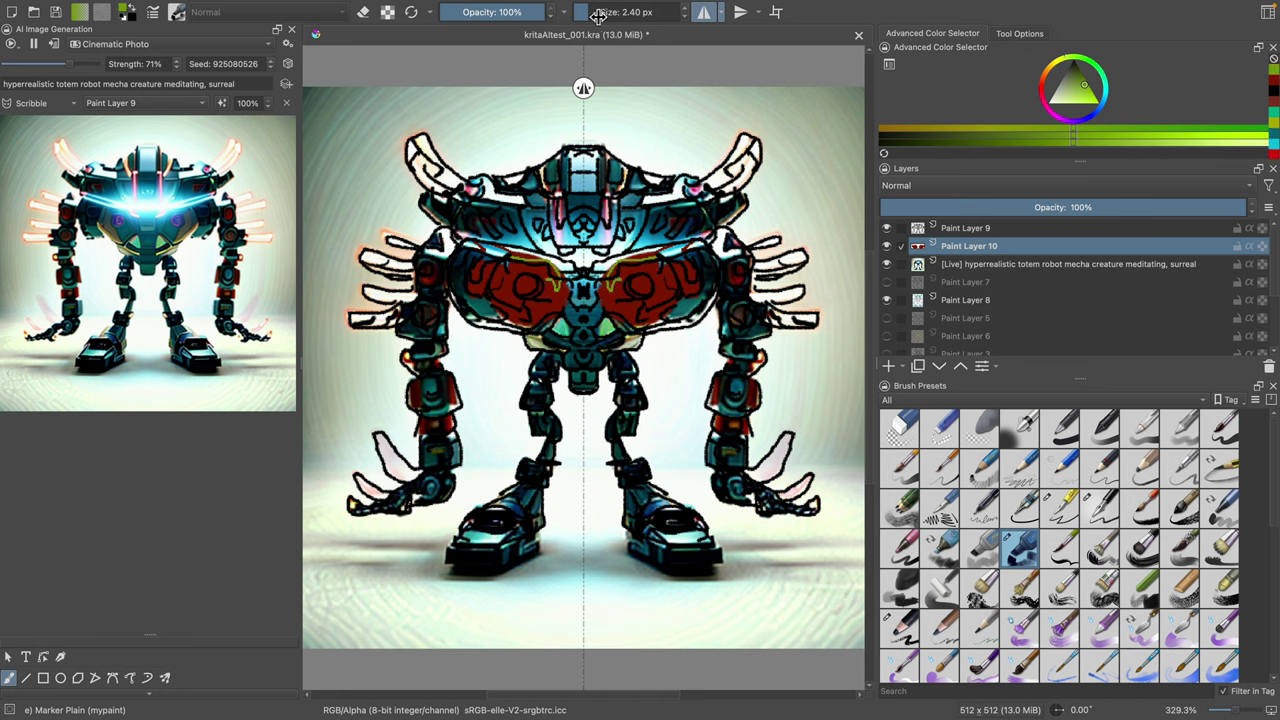
pyautogui.moveTo(598, 16); pyautogui.dragTo(606, 17)
pyautogui.moveTo(616, 298)
pyautogui.mouseDown()
pyautogui.moveTo(620, 272)
pyautogui.moveTo(644, 263)
pyautogui.moveTo(668, 312)
pyautogui.moveTo(636, 322)
pyautogui.moveTo(672, 296)
pyautogui.moveTo(674, 276)
pyautogui.moveTo(696, 281)
pyautogui.mouseUp()
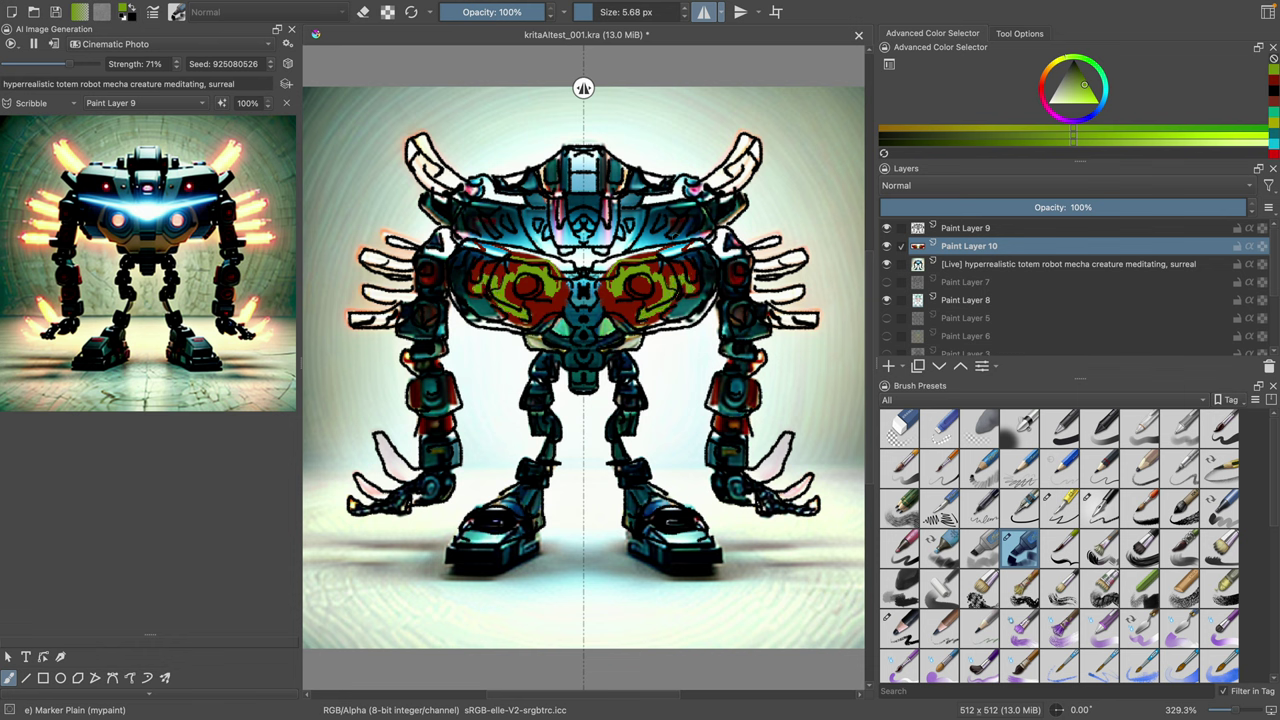
# Step: Paint the lower head, arms, hands, legs, feet, outer body panels and horns olive green with the 5.68 px marker
pyautogui.moveTo(665, 229)
pyautogui.mouseDown()
pyautogui.moveTo(646, 222)
pyautogui.moveTo(693, 225)
pyautogui.moveTo(745, 346)
pyautogui.moveTo(732, 410)
pyautogui.moveTo(717, 392)
pyautogui.moveTo(710, 454)
pyautogui.mouseUp()
pyautogui.moveTo(738, 476)
pyautogui.mouseDown()
pyautogui.moveTo(766, 464)
pyautogui.moveTo(782, 496)
pyautogui.moveTo(804, 496)
pyautogui.moveTo(770, 505)
pyautogui.moveTo(730, 485)
pyautogui.moveTo(725, 412)
pyautogui.mouseUp()
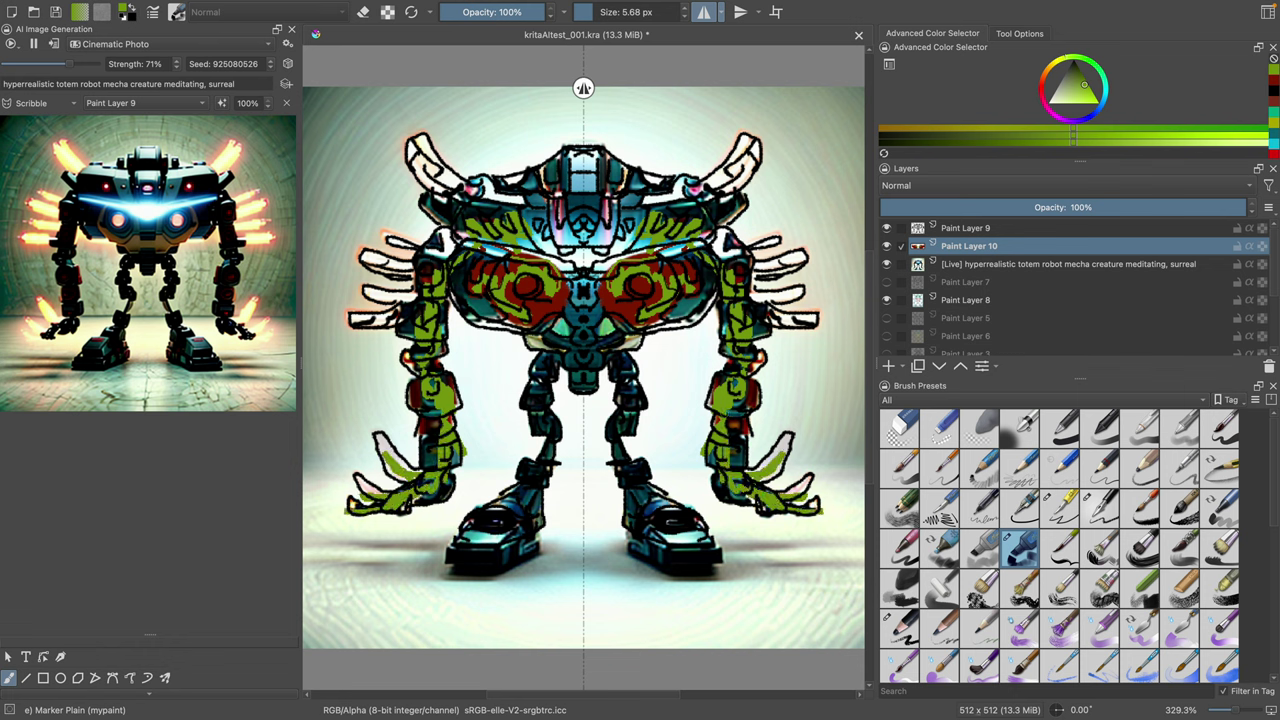
pyautogui.moveTo(612, 444)
pyautogui.mouseDown()
pyautogui.moveTo(642, 552)
pyautogui.moveTo(646, 522)
pyautogui.moveTo(690, 517)
pyautogui.moveTo(652, 532)
pyautogui.moveTo(686, 536)
pyautogui.moveTo(681, 550)
pyautogui.moveTo(659, 528)
pyautogui.mouseUp()
pyautogui.moveTo(624, 422)
pyautogui.mouseDown()
pyautogui.moveTo(625, 326)
pyautogui.moveTo(684, 299)
pyautogui.mouseUp()
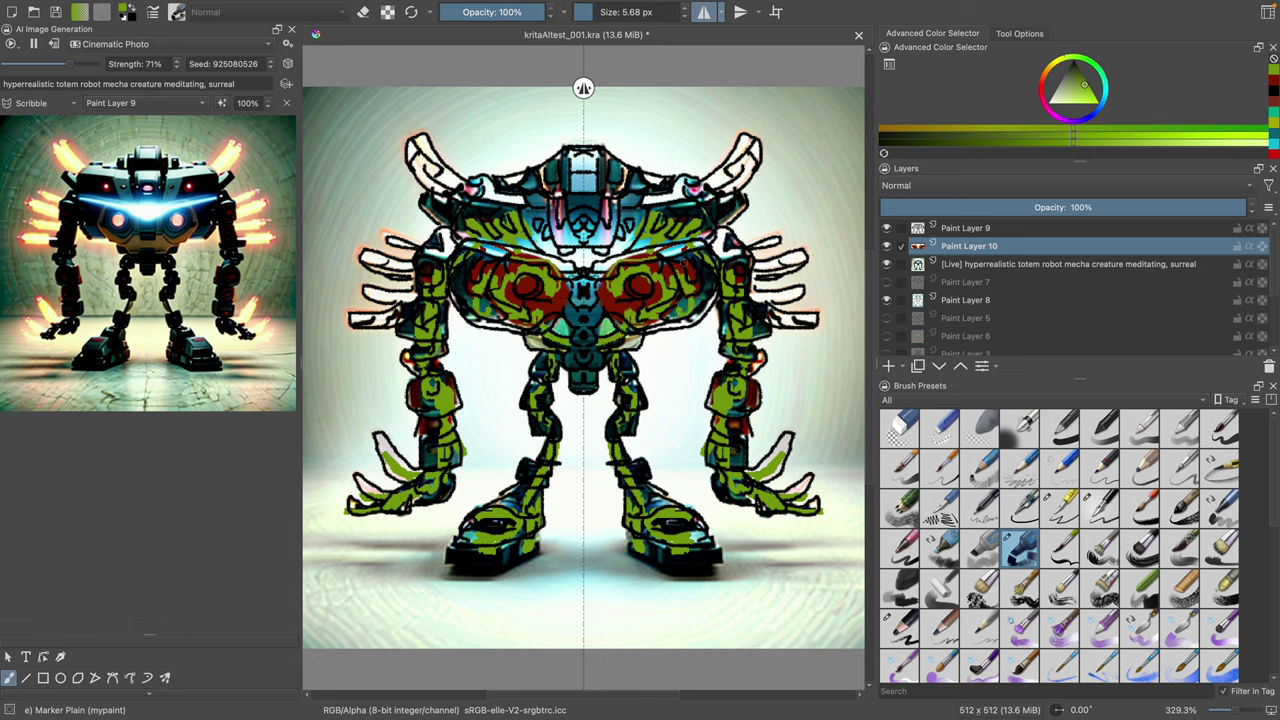
pyautogui.moveTo(736, 164); pyautogui.dragTo(668, 212)
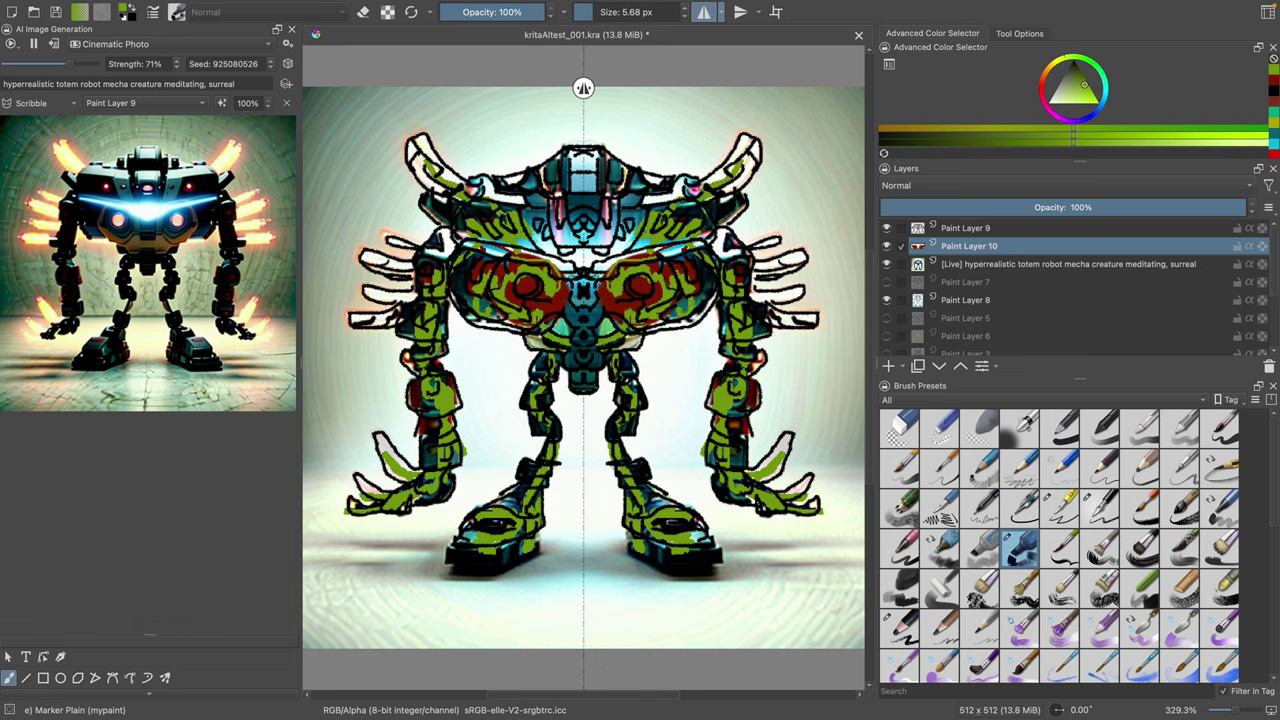
# Step: Paint bright yellow accents on the eyes, chest edges, horns, side spikes and inner legs
pyautogui.click(1078, 72)
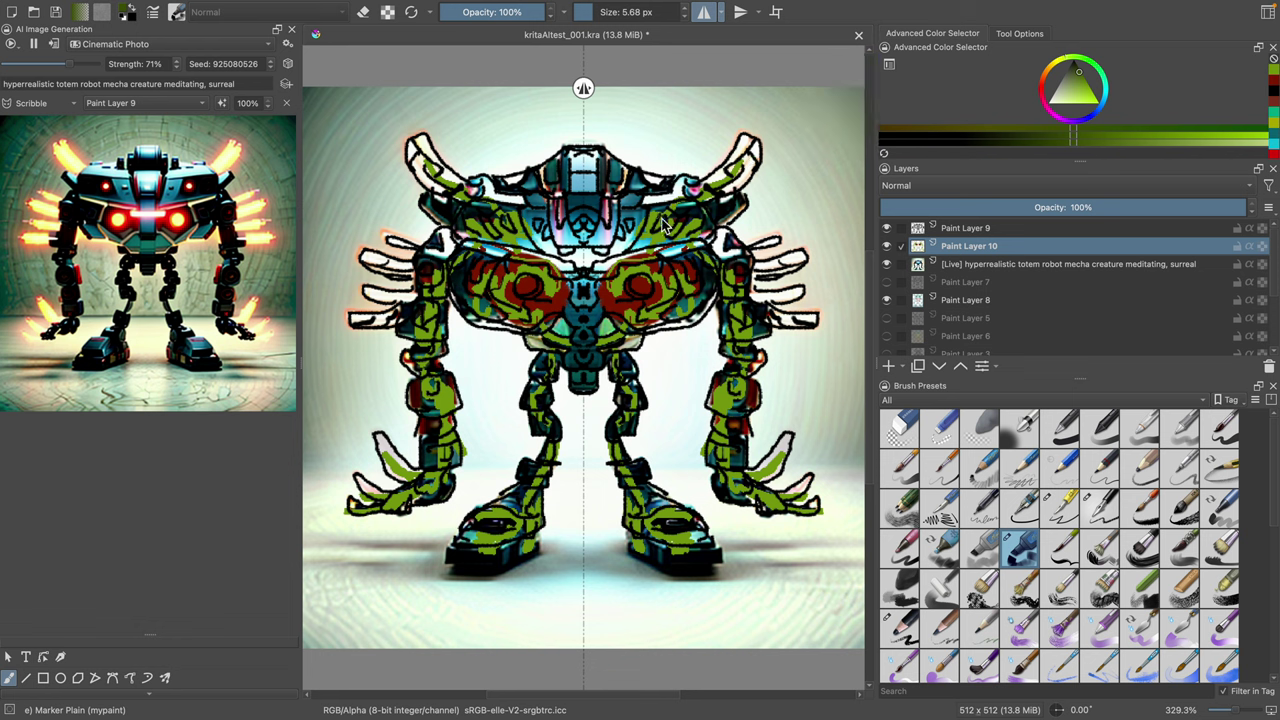
pyautogui.click(1063, 69)
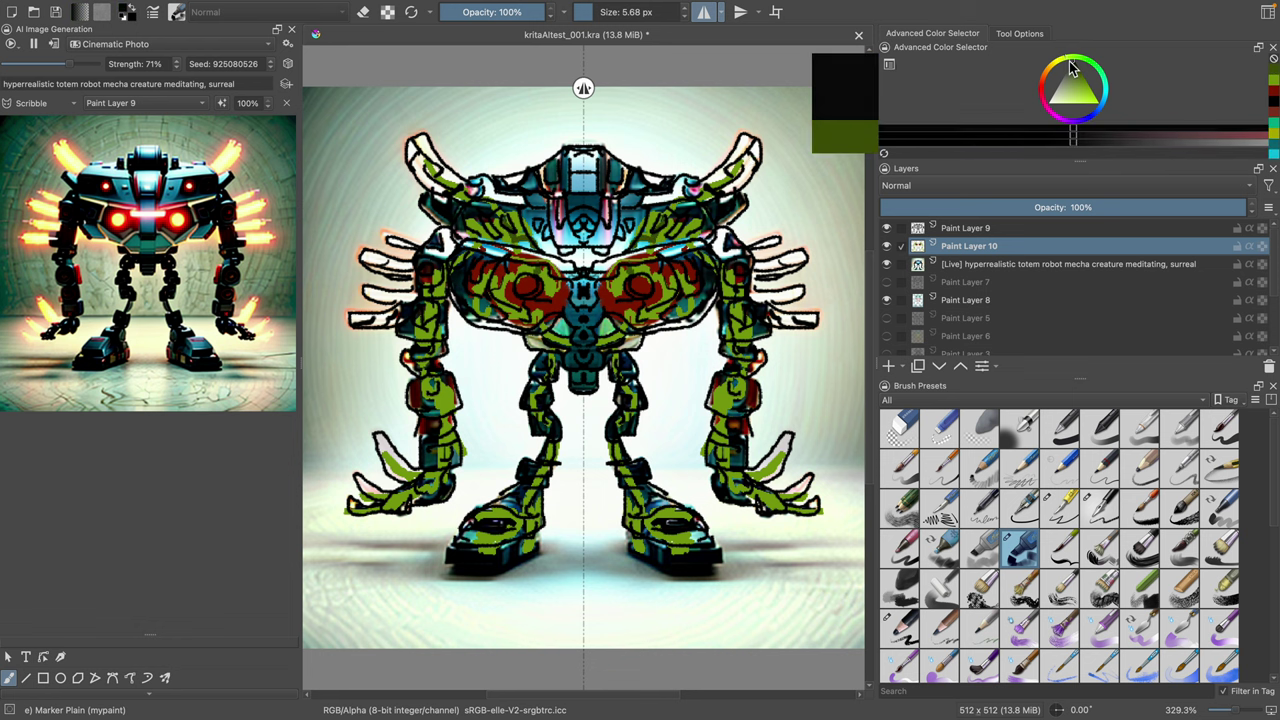
pyautogui.click(1093, 102)
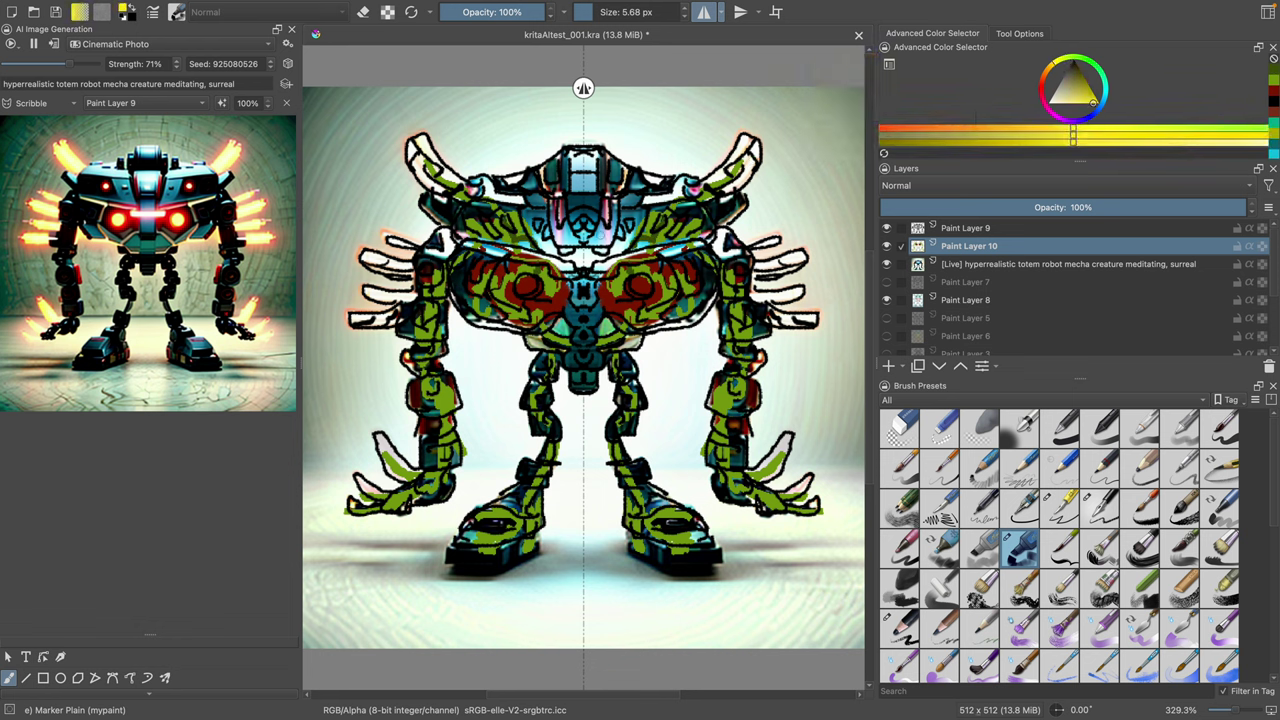
pyautogui.moveTo(630, 280)
pyautogui.mouseDown()
pyautogui.moveTo(660, 283)
pyautogui.moveTo(686, 308)
pyautogui.moveTo(674, 320)
pyautogui.moveTo(656, 304)
pyautogui.mouseUp()
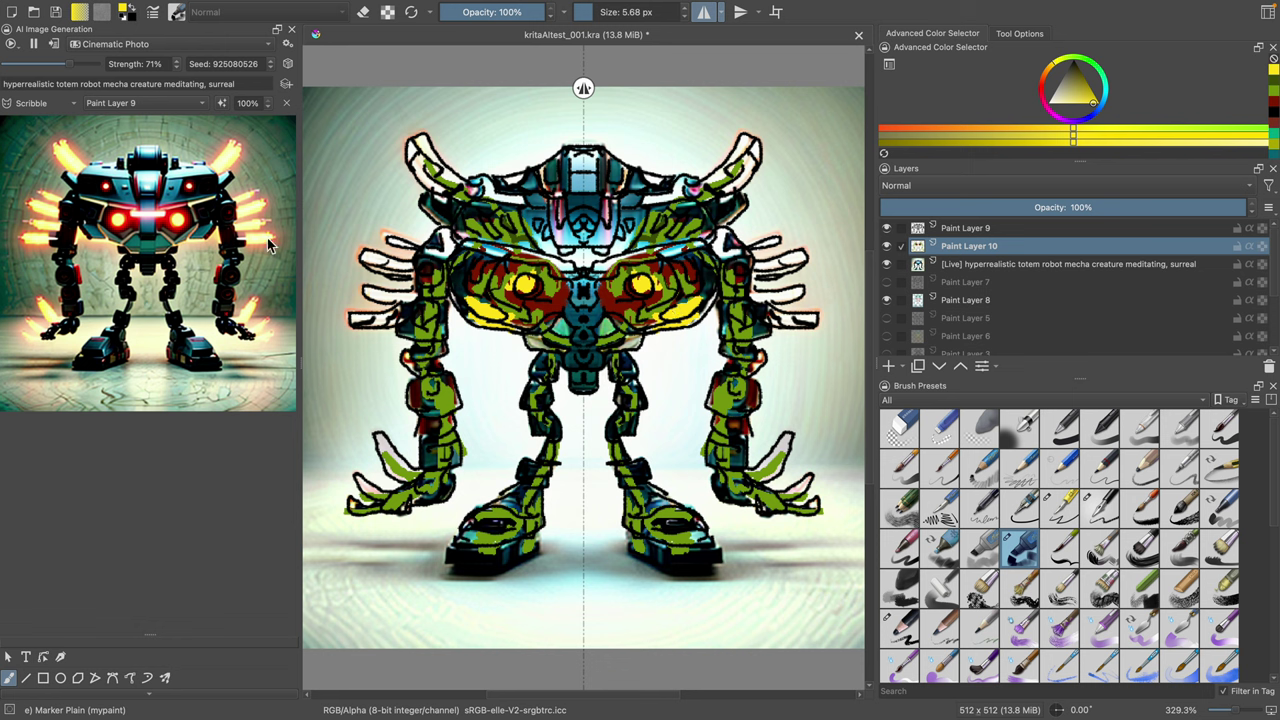
pyautogui.moveTo(664, 196)
pyautogui.mouseDown()
pyautogui.moveTo(736, 186)
pyautogui.moveTo(758, 152)
pyautogui.moveTo(710, 186)
pyautogui.mouseUp()
pyautogui.moveTo(756, 246)
pyautogui.mouseDown()
pyautogui.moveTo(776, 238)
pyautogui.moveTo(794, 260)
pyautogui.moveTo(794, 300)
pyautogui.mouseUp()
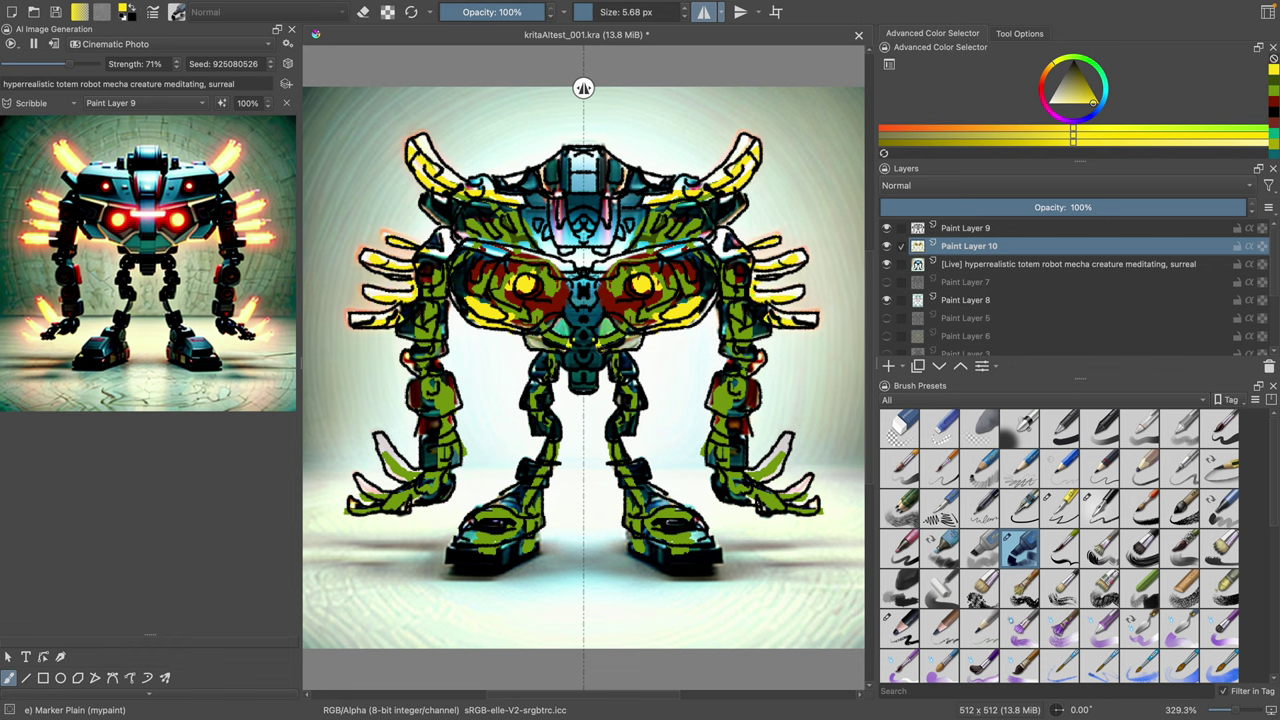
pyautogui.moveTo(595, 306)
pyautogui.mouseDown()
pyautogui.moveTo(596, 334)
pyautogui.moveTo(606, 308)
pyautogui.moveTo(630, 350)
pyautogui.moveTo(622, 466)
pyautogui.moveTo(652, 516)
pyautogui.moveTo(678, 522)
pyautogui.mouseUp()
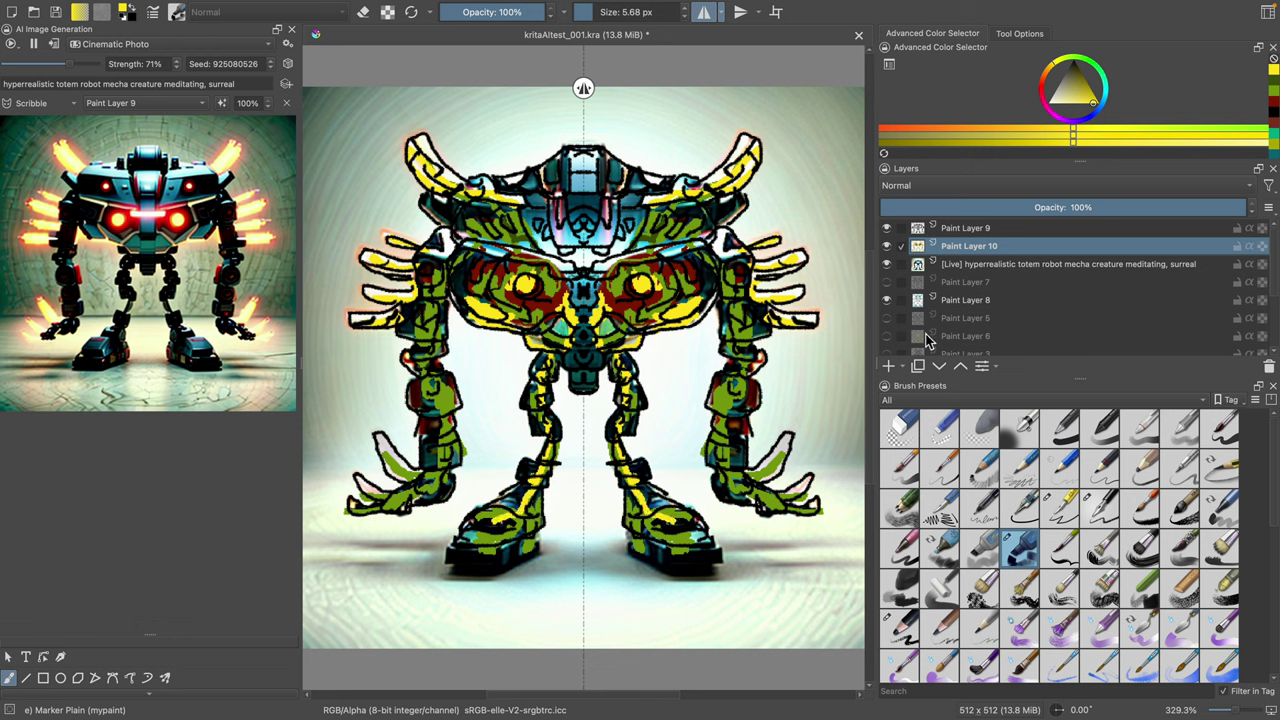
# Step: Pick a bright cyan and paint accents on the feet and the lowest side spikes
pyautogui.click(1100, 70)
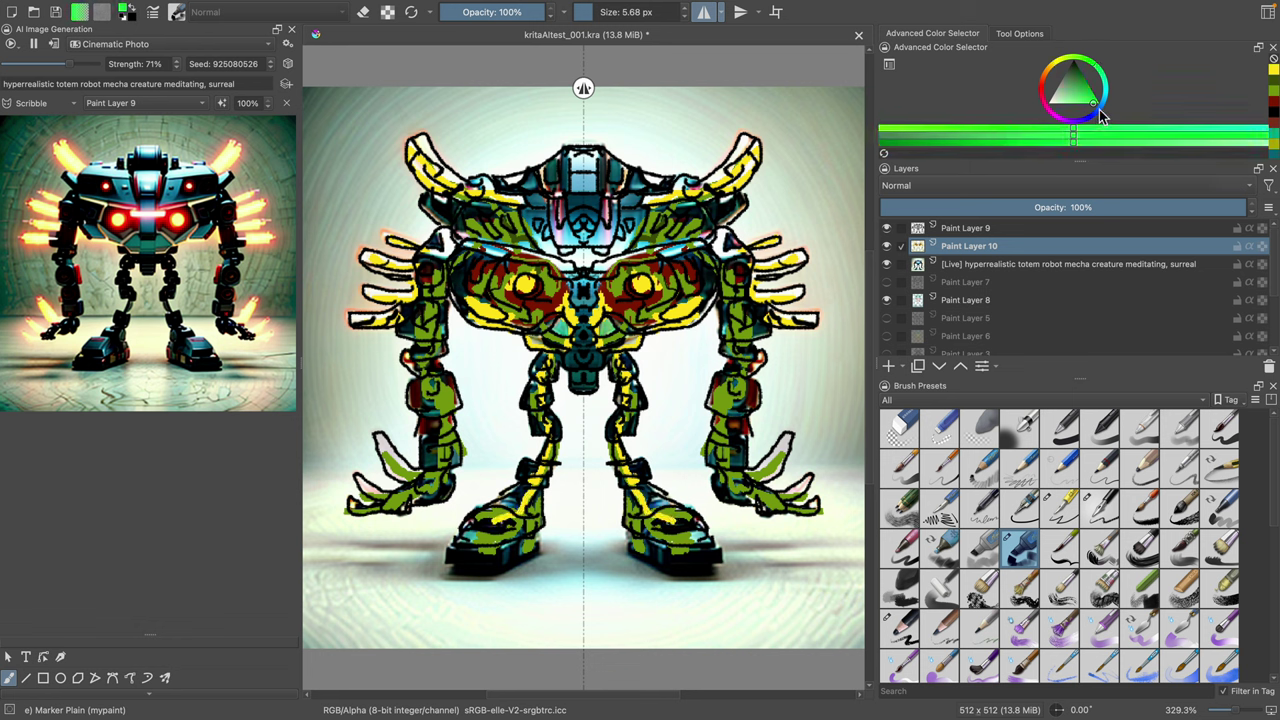
pyautogui.click(1104, 101)
pyautogui.moveTo(634, 512)
pyautogui.mouseDown()
pyautogui.moveTo(668, 492)
pyautogui.moveTo(700, 506)
pyautogui.moveTo(666, 522)
pyautogui.moveTo(634, 508)
pyautogui.moveTo(648, 534)
pyautogui.mouseUp()
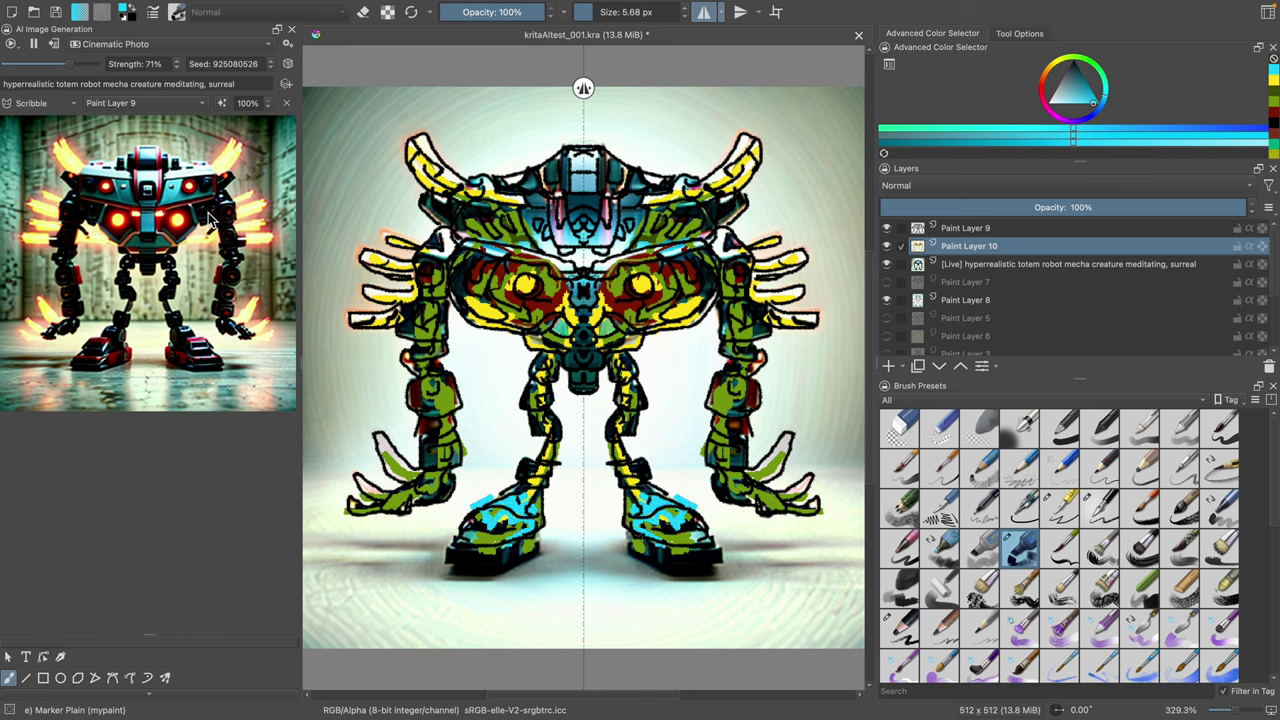
pyautogui.moveTo(782, 322); pyautogui.dragTo(804, 321)
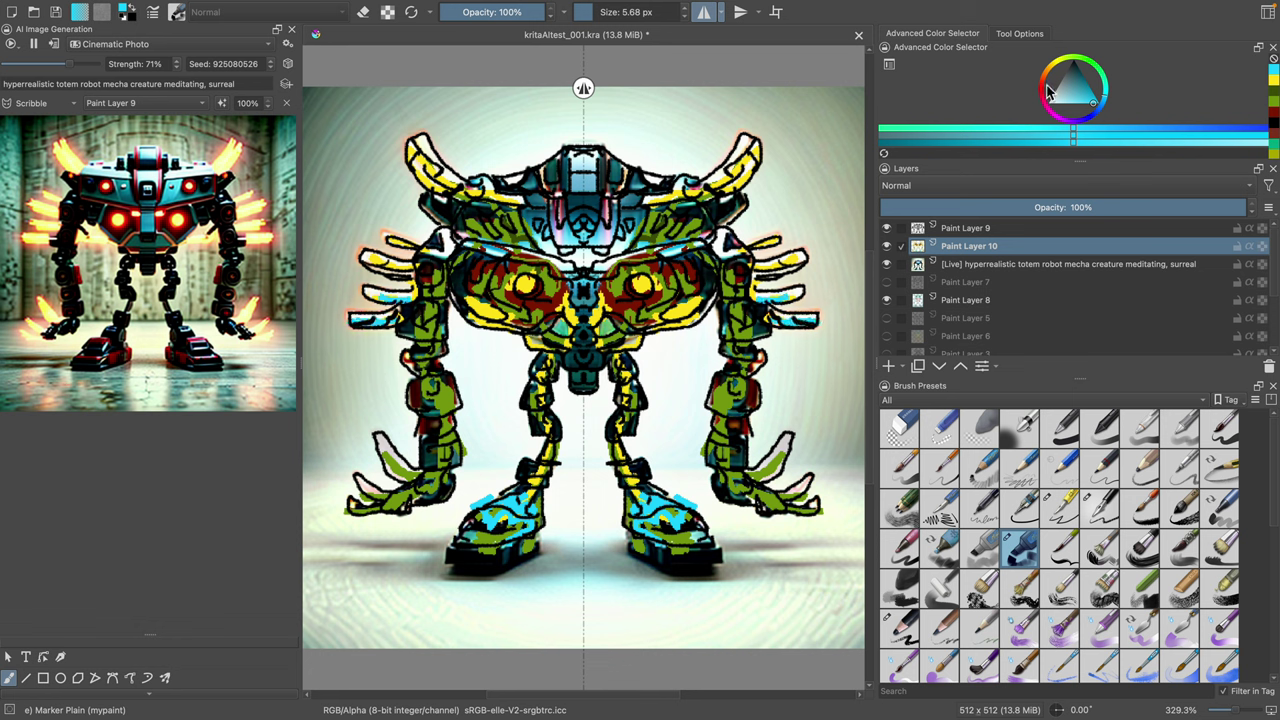
# Step: Paint bright red accents on the side spikes, horns, chest and pelvis, and cover the upper chest with a muted red
pyautogui.moveTo(1044, 100); pyautogui.dragTo(1030, 105)
pyautogui.moveTo(757, 258); pyautogui.dragTo(795, 267)
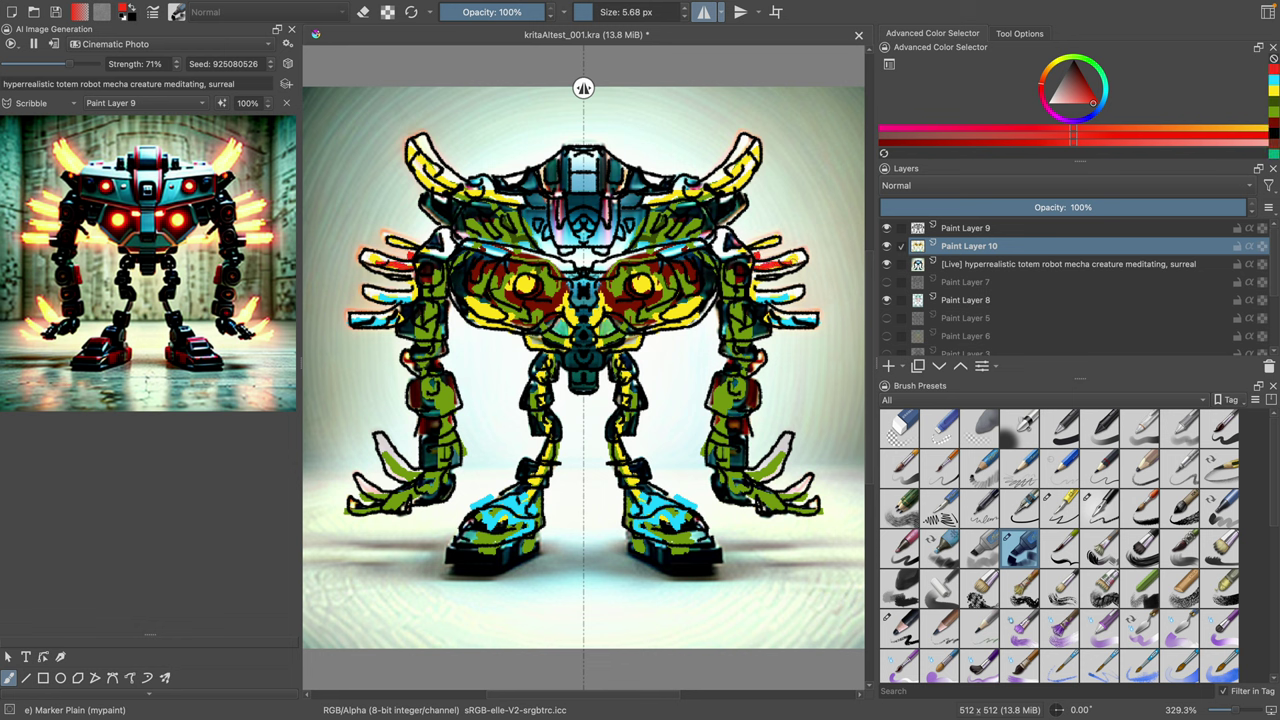
pyautogui.moveTo(732, 186)
pyautogui.mouseDown()
pyautogui.moveTo(752, 160)
pyautogui.moveTo(660, 200)
pyautogui.moveTo(654, 250)
pyautogui.moveTo(594, 268)
pyautogui.moveTo(650, 260)
pyautogui.moveTo(670, 294)
pyautogui.moveTo(636, 314)
pyautogui.moveTo(694, 298)
pyautogui.moveTo(618, 320)
pyautogui.mouseUp()
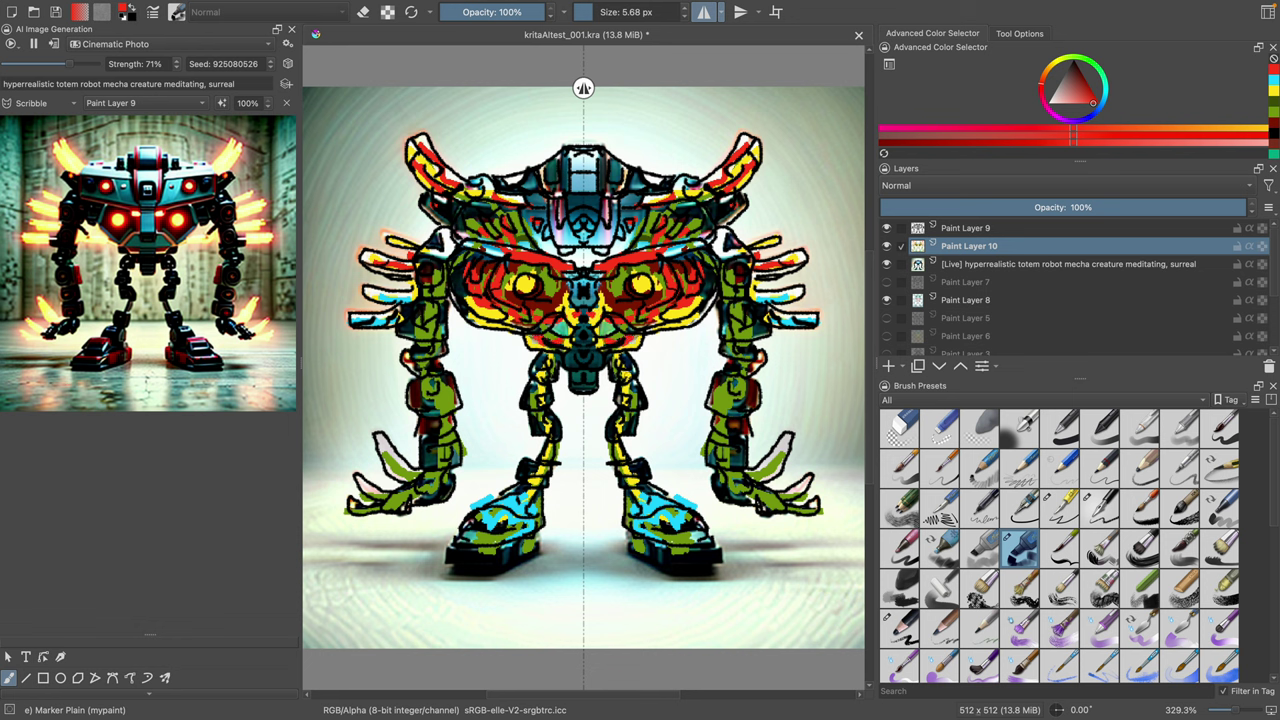
pyautogui.moveTo(604, 314); pyautogui.dragTo(606, 340)
pyautogui.click(1073, 80)
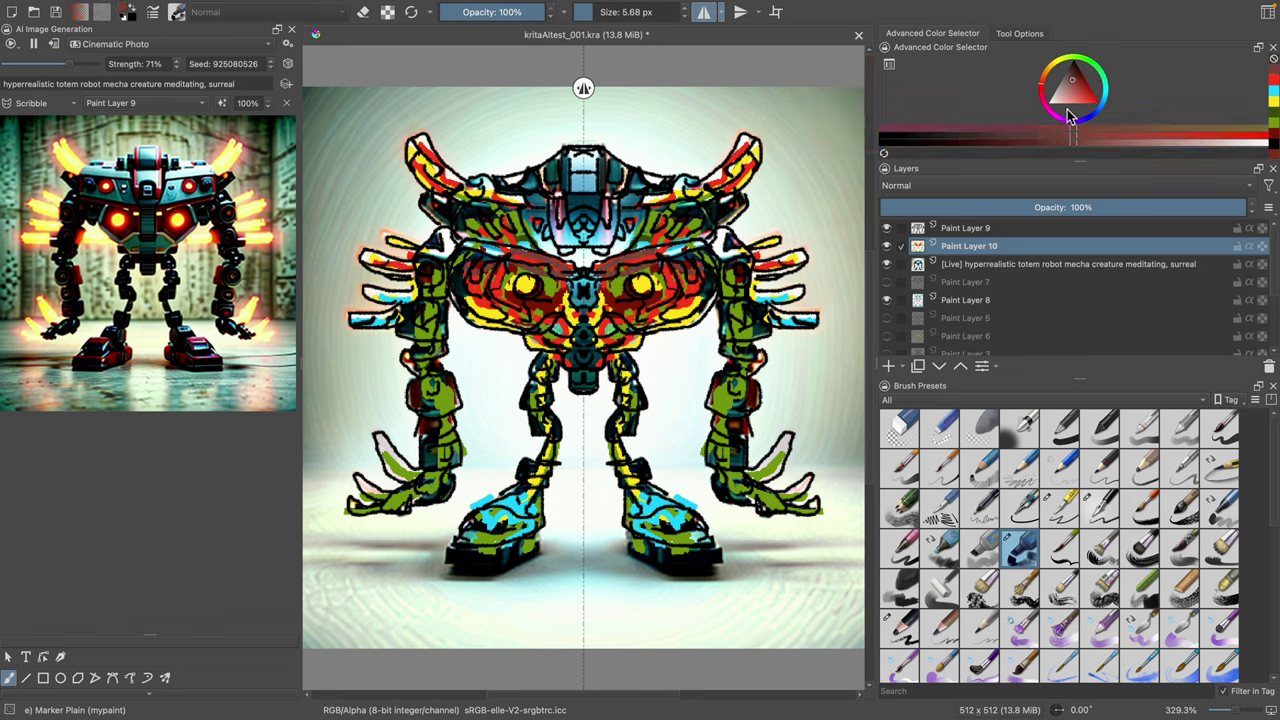
# Step: Pick a teal green and paint strokes over the eyes, upper chest, side spikes and arms
pyautogui.moveTo(1070, 110); pyautogui.dragTo(1090, 92)
pyautogui.click(1104, 86)
pyautogui.moveTo(640, 280)
pyautogui.mouseDown()
pyautogui.moveTo(672, 252)
pyautogui.moveTo(598, 258)
pyautogui.mouseUp()
pyautogui.moveTo(728, 234); pyautogui.dragTo(718, 250)
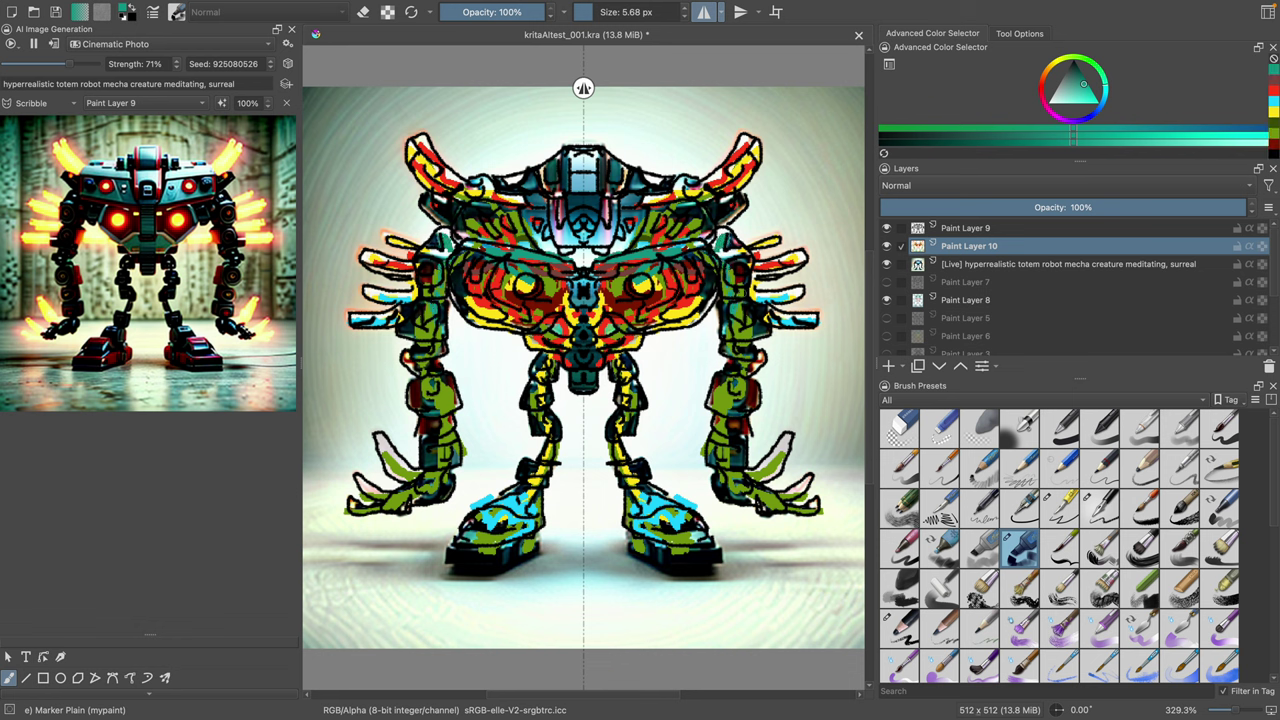
pyautogui.moveTo(744, 292)
pyautogui.mouseDown()
pyautogui.moveTo(792, 297)
pyautogui.moveTo(746, 314)
pyautogui.moveTo(708, 414)
pyautogui.moveTo(722, 460)
pyautogui.moveTo(768, 476)
pyautogui.moveTo(785, 450)
pyautogui.mouseUp()
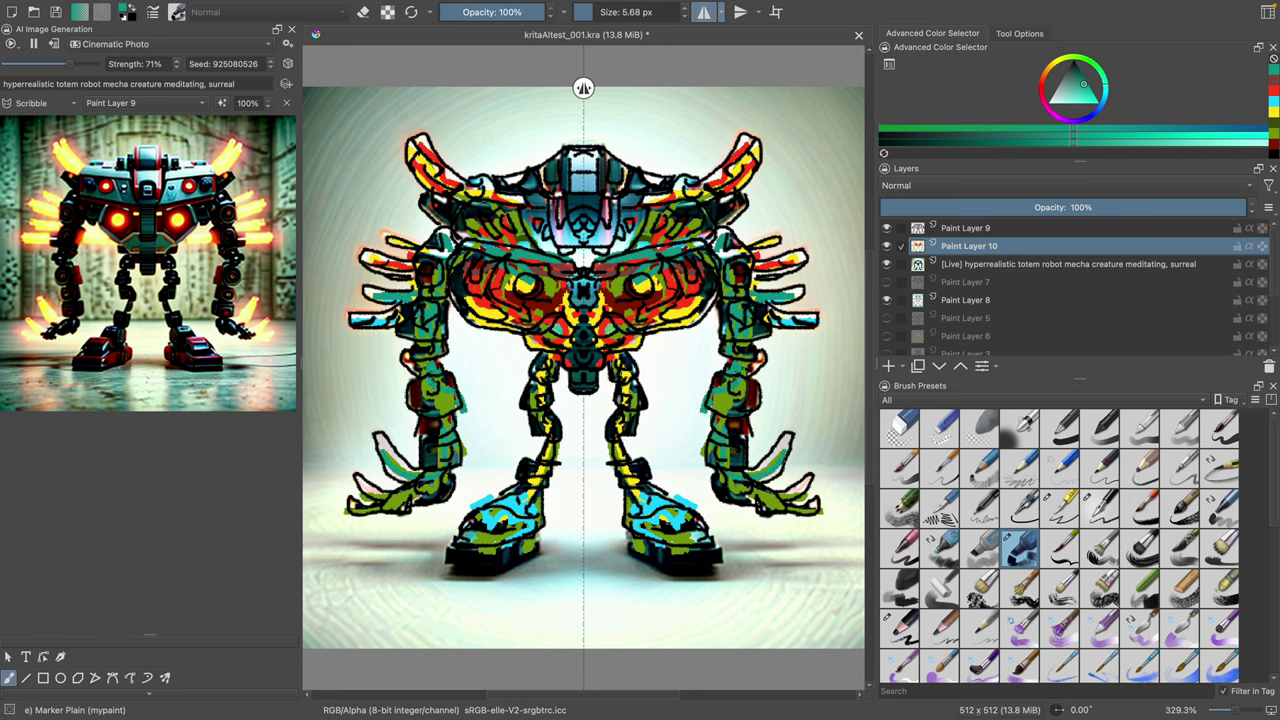
# Step: Pick a lime green and paint highlights on the hands, arms, upper chest, eye surrounds and lower head
pyautogui.click(1061, 60)
pyautogui.click(1095, 97)
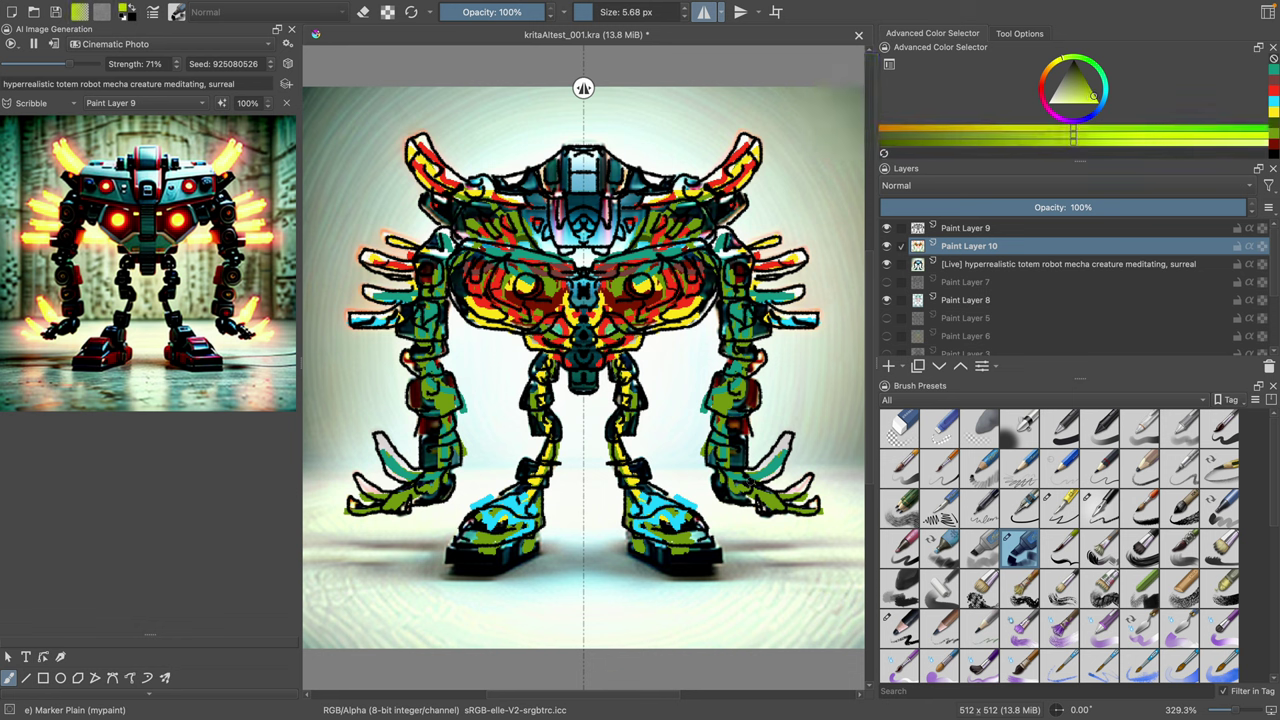
pyautogui.moveTo(751, 480)
pyautogui.mouseDown()
pyautogui.moveTo(780, 455)
pyautogui.moveTo(723, 452)
pyautogui.moveTo(740, 352)
pyautogui.moveTo(725, 258)
pyautogui.moveTo(600, 274)
pyautogui.mouseUp()
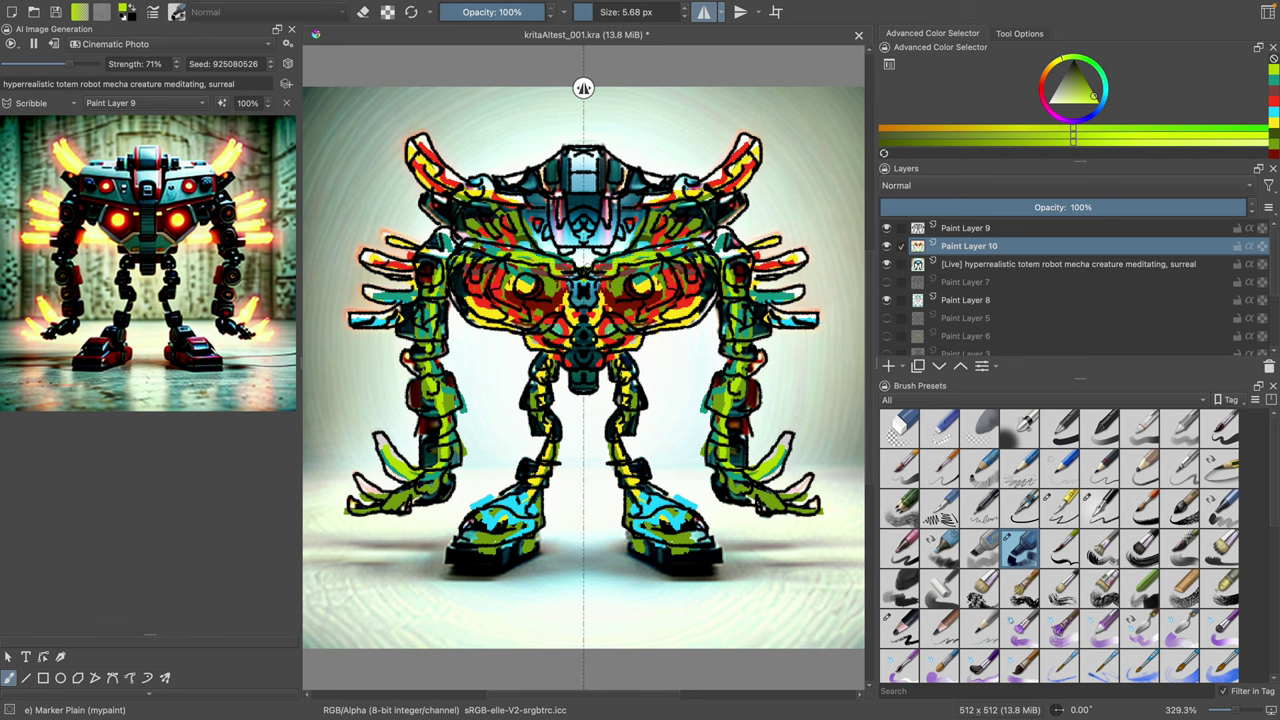
pyautogui.moveTo(598, 278)
pyautogui.mouseDown()
pyautogui.moveTo(623, 314)
pyautogui.moveTo(661, 302)
pyautogui.mouseUp()
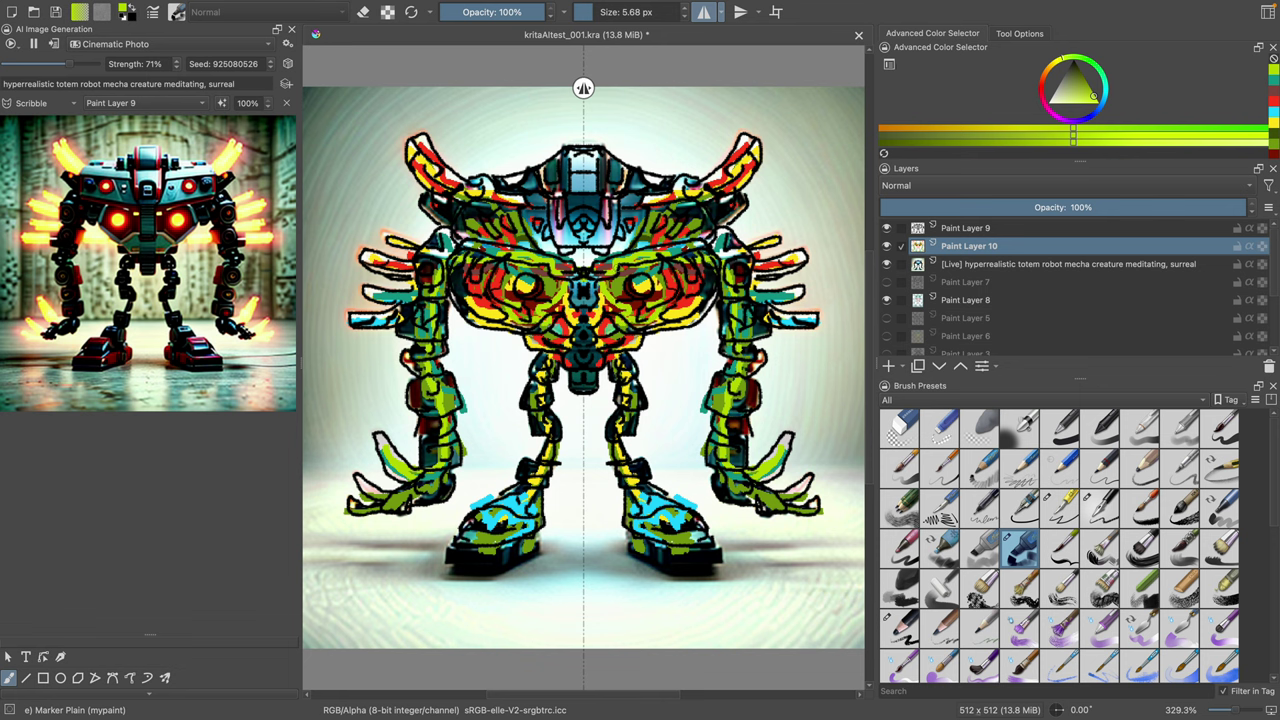
pyautogui.moveTo(630, 258)
pyautogui.mouseDown()
pyautogui.moveTo(636, 292)
pyautogui.moveTo(628, 242)
pyautogui.mouseUp()
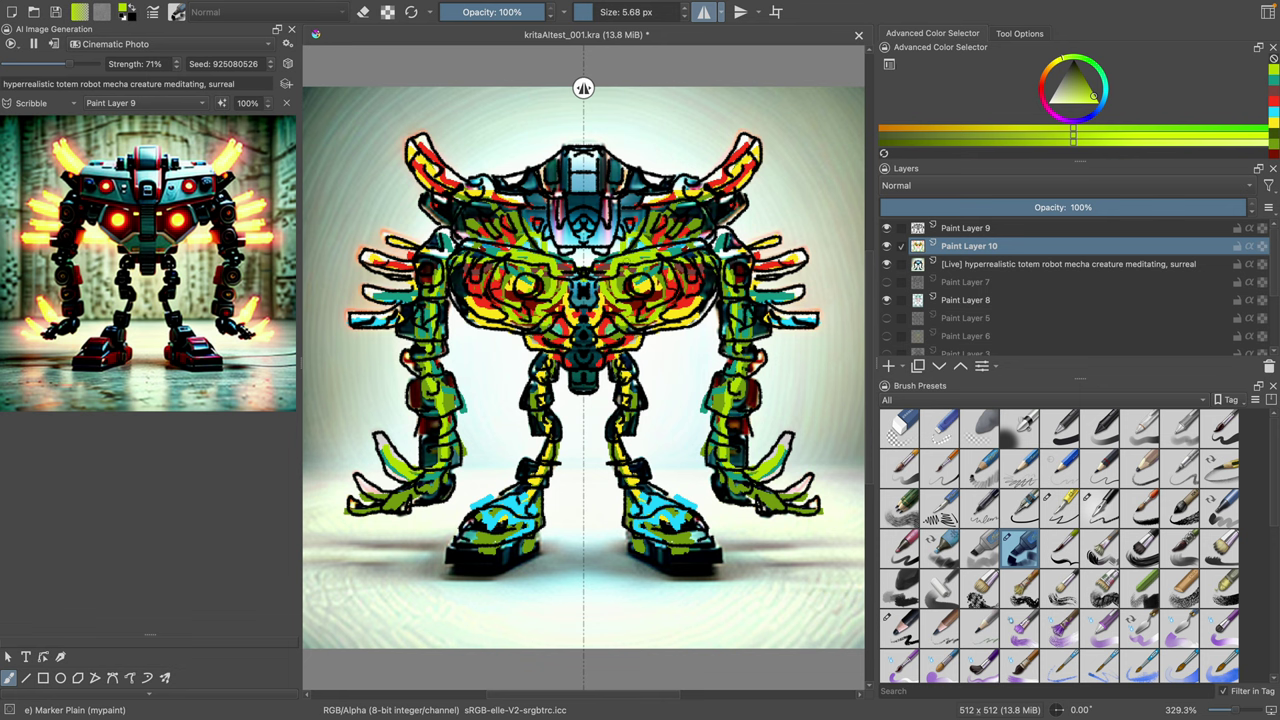
# Step: Compare the artwork with and without the painted colours by toggling the visibility of Paint Layer 10 and the live result layer
pyautogui.click(888, 248)
pyautogui.click(888, 266)
pyautogui.click(887, 263)
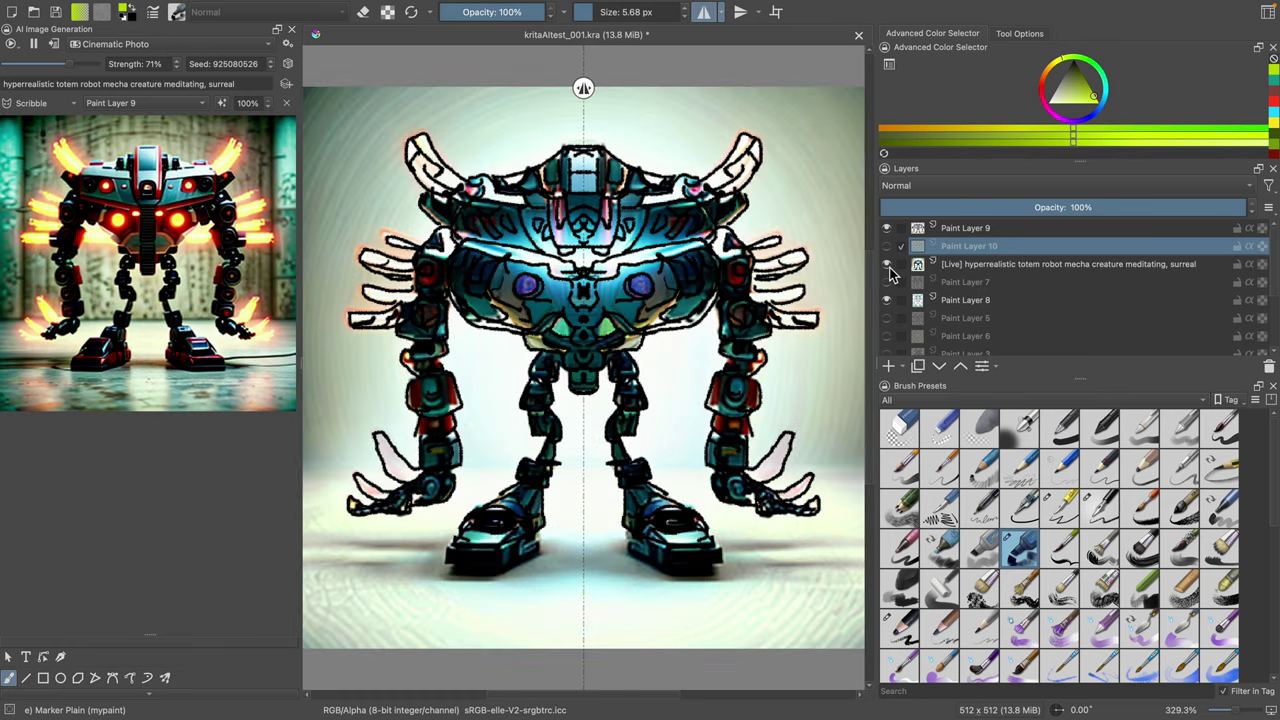
pyautogui.click(887, 263)
pyautogui.click(887, 263)
pyautogui.click(887, 263)
pyautogui.click(887, 263)
pyautogui.click(887, 246)
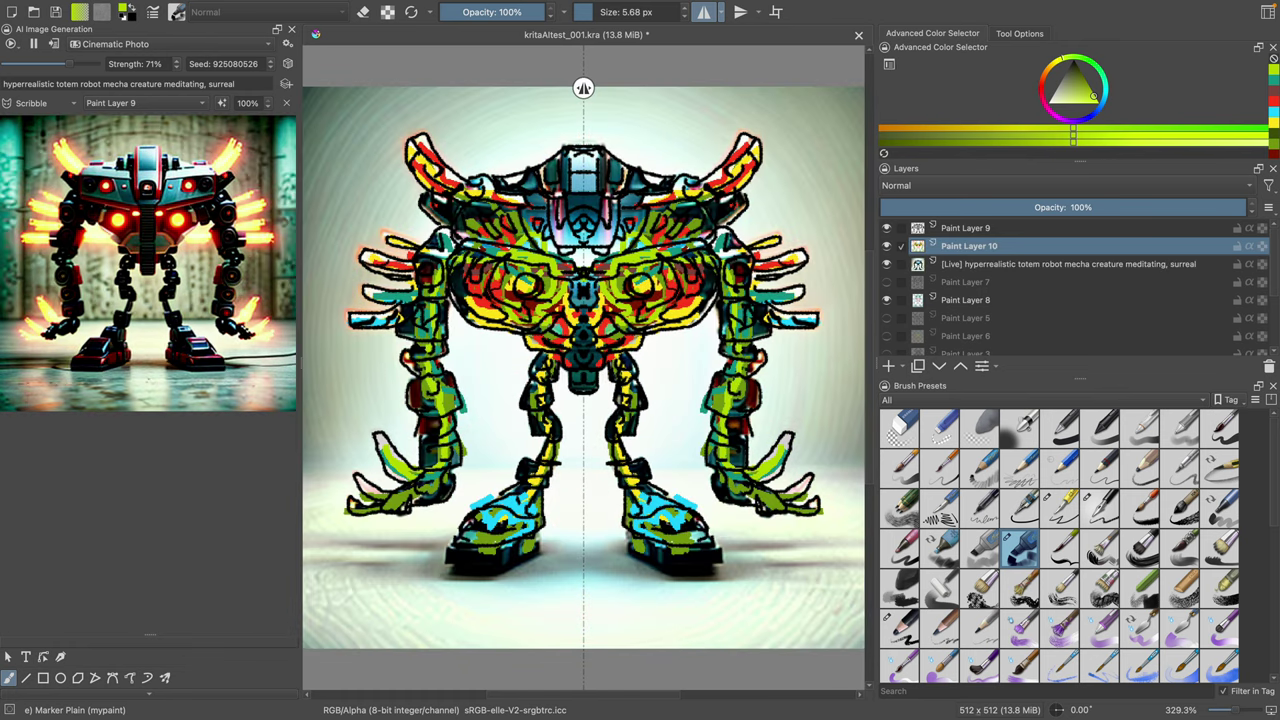
# Step: Randomize the live generation seed and lower its strength to 54%
pyautogui.click(287, 64)
pyautogui.click(287, 64)
pyautogui.moveTo(75, 68); pyautogui.dragTo(56, 67)
# Step: Pick a dark olive green and paint the chest areas around the eyes, the upper legs and the feet
pyautogui.click(1040, 135)
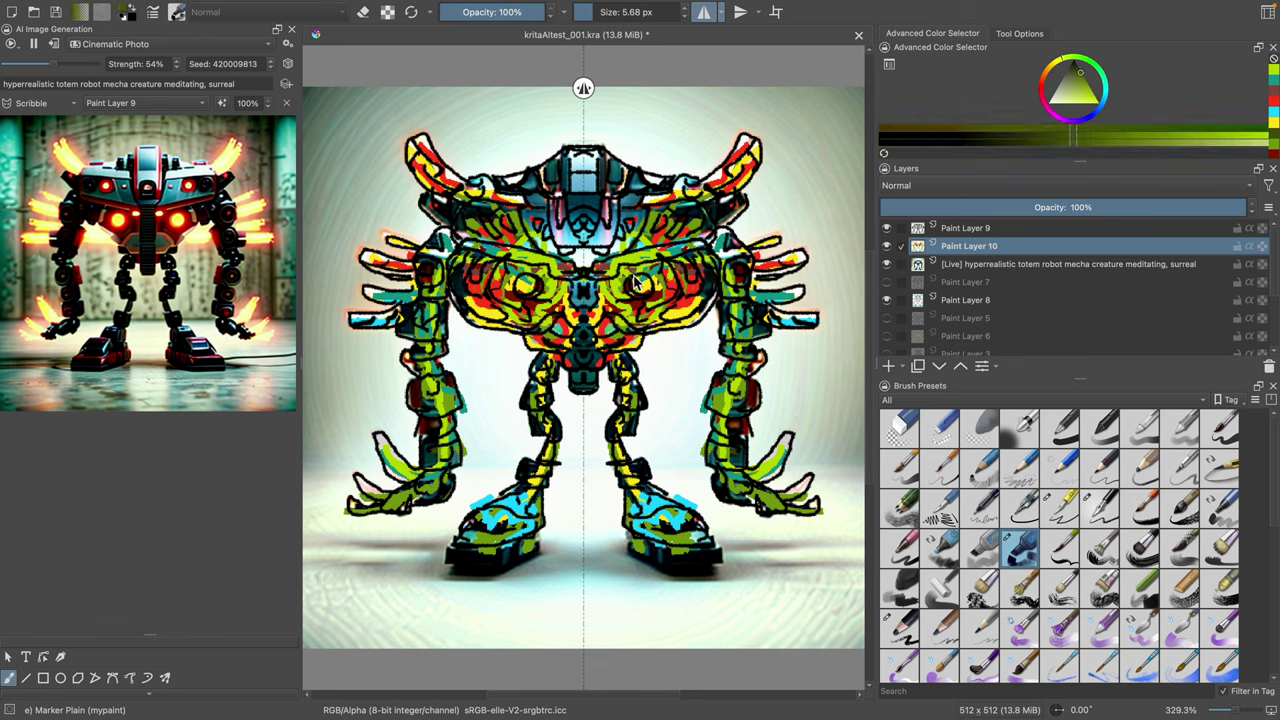
pyautogui.moveTo(633, 283)
pyautogui.mouseDown()
pyautogui.moveTo(620, 302)
pyautogui.moveTo(662, 288)
pyautogui.moveTo(642, 308)
pyautogui.moveTo(628, 280)
pyautogui.moveTo(619, 292)
pyautogui.moveTo(640, 314)
pyautogui.moveTo(610, 304)
pyautogui.moveTo(624, 322)
pyautogui.mouseUp()
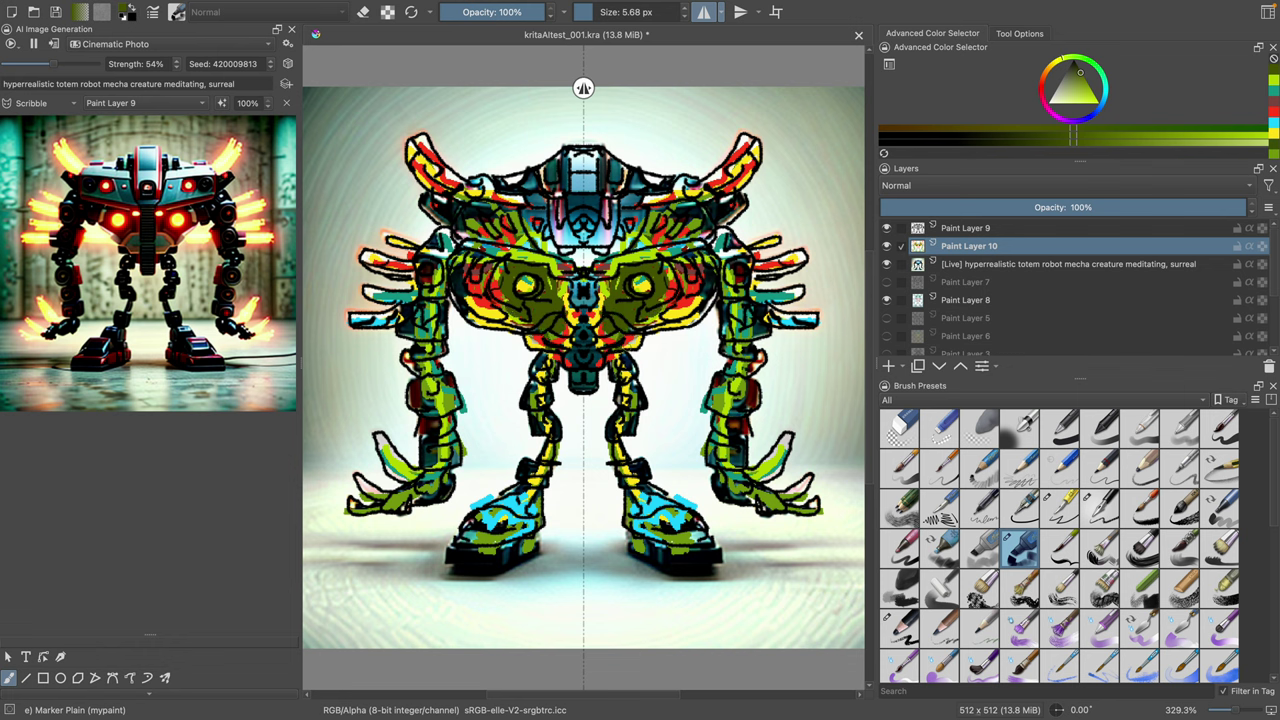
pyautogui.moveTo(620, 352); pyautogui.dragTo(628, 392)
pyautogui.moveTo(630, 484)
pyautogui.mouseDown()
pyautogui.moveTo(660, 538)
pyautogui.moveTo(704, 550)
pyautogui.mouseUp()
# Step: Paint dark red bands across the feet and dark red accents on the shoulder joints and outer chest
pyautogui.moveTo(1044, 96); pyautogui.dragTo(1046, 92)
pyautogui.moveTo(634, 520)
pyautogui.mouseDown()
pyautogui.moveTo(708, 546)
pyautogui.moveTo(672, 540)
pyautogui.mouseUp()
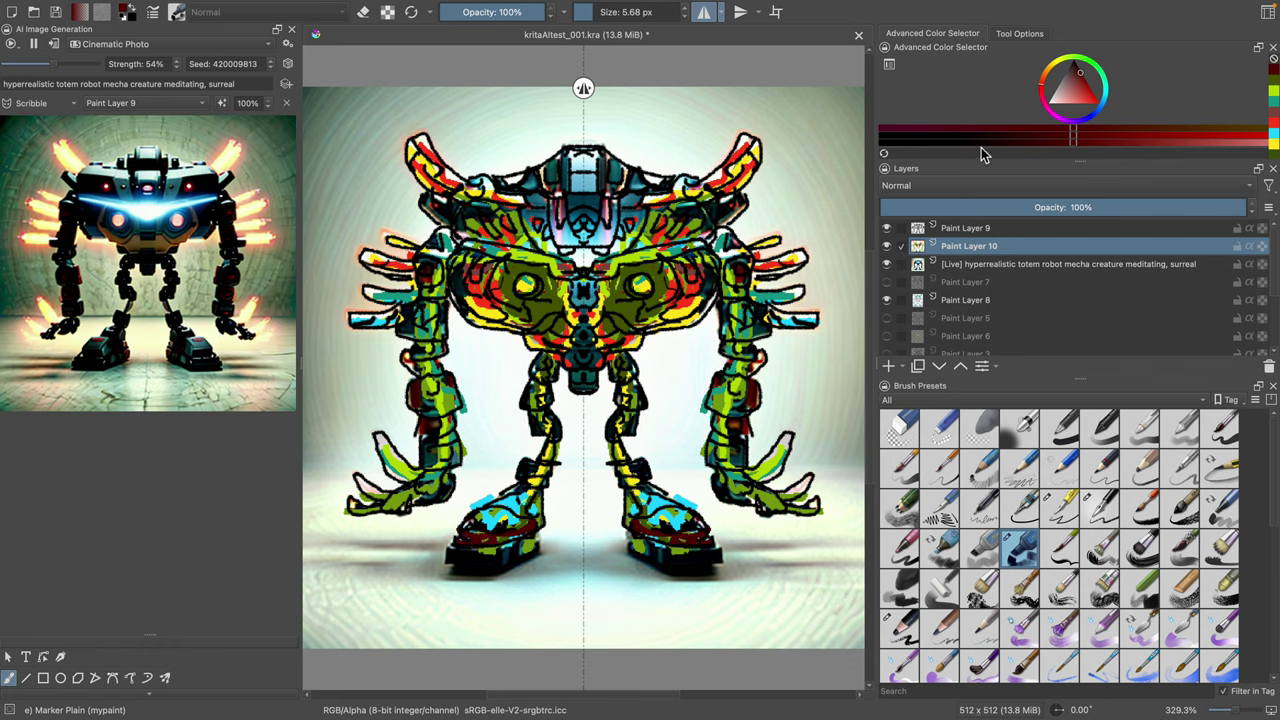
pyautogui.click(1081, 84)
pyautogui.moveTo(720, 258); pyautogui.dragTo(714, 284)
pyautogui.click(678, 279)
# Step: Pick a magenta and paint over the eyes and the chest areas around them
pyautogui.click(1068, 80)
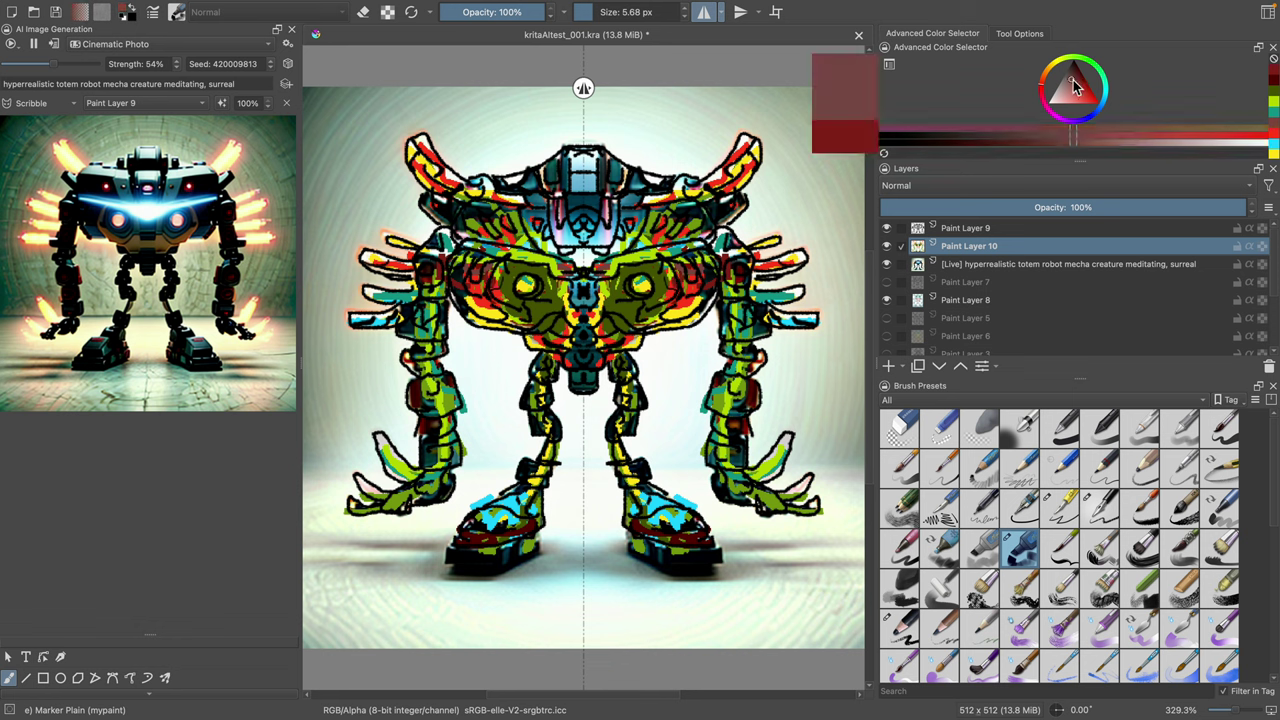
pyautogui.click(1059, 61)
pyautogui.moveTo(1073, 88)
pyautogui.mouseDown()
pyautogui.moveTo(1083, 76)
pyautogui.moveTo(1072, 101)
pyautogui.moveTo(1080, 92)
pyautogui.mouseUp()
pyautogui.click(1047, 108)
pyautogui.moveTo(649, 276)
pyautogui.mouseDown()
pyautogui.moveTo(634, 292)
pyautogui.moveTo(621, 280)
pyautogui.moveTo(628, 292)
pyautogui.moveTo(672, 287)
pyautogui.moveTo(622, 320)
pyautogui.moveTo(642, 322)
pyautogui.mouseUp()
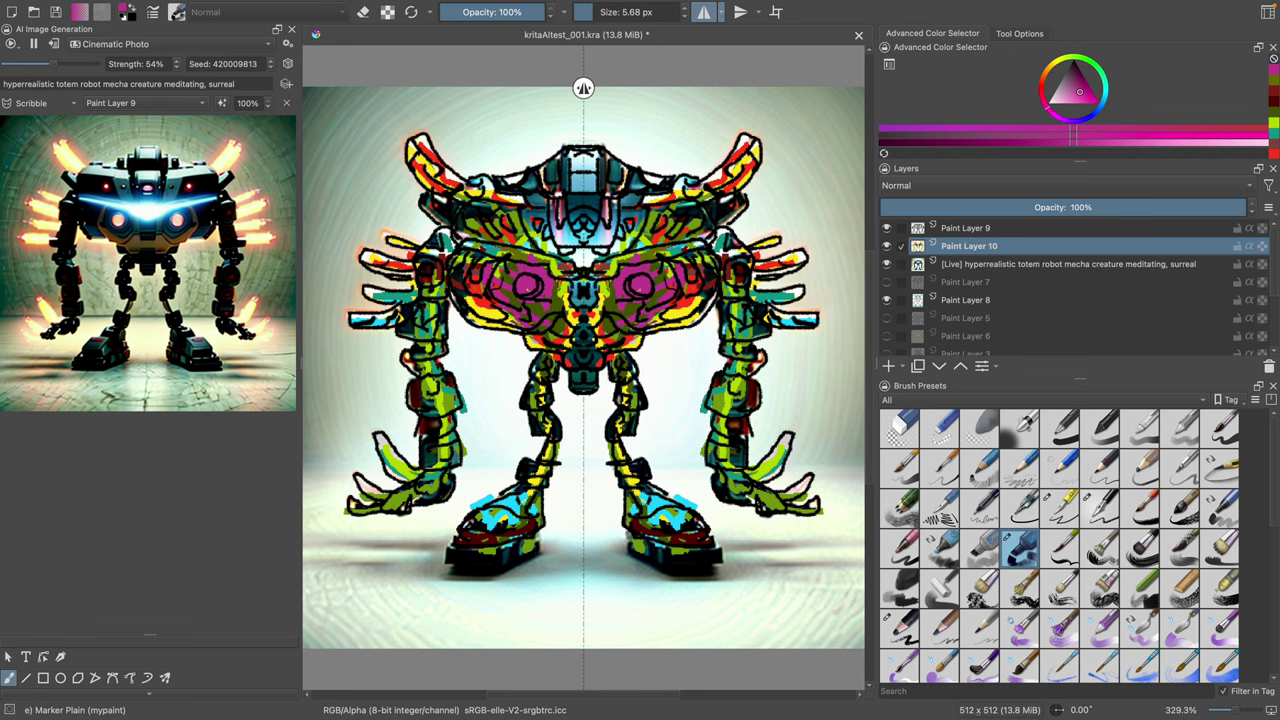
# Step: Add a second control layer of type Blur using Paint Layer 10 and set its strength to 50%
pyautogui.click(284, 86)
pyautogui.click(48, 126)
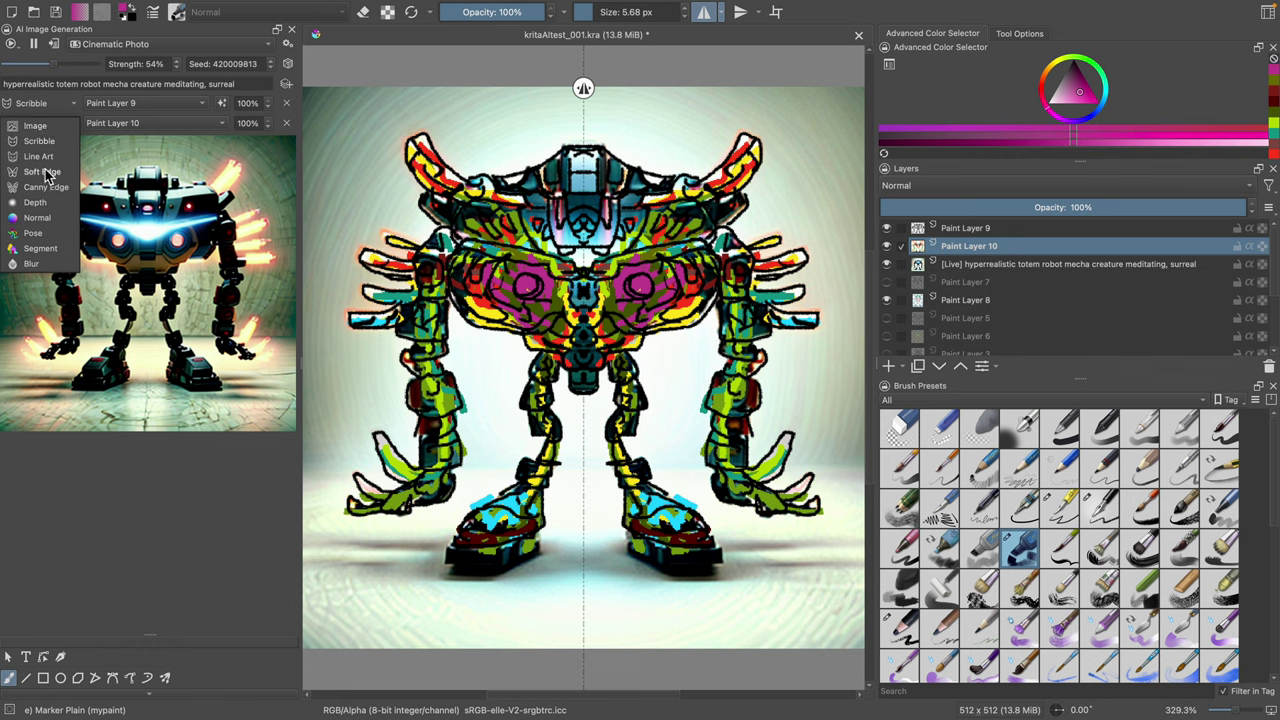
pyautogui.click(36, 264)
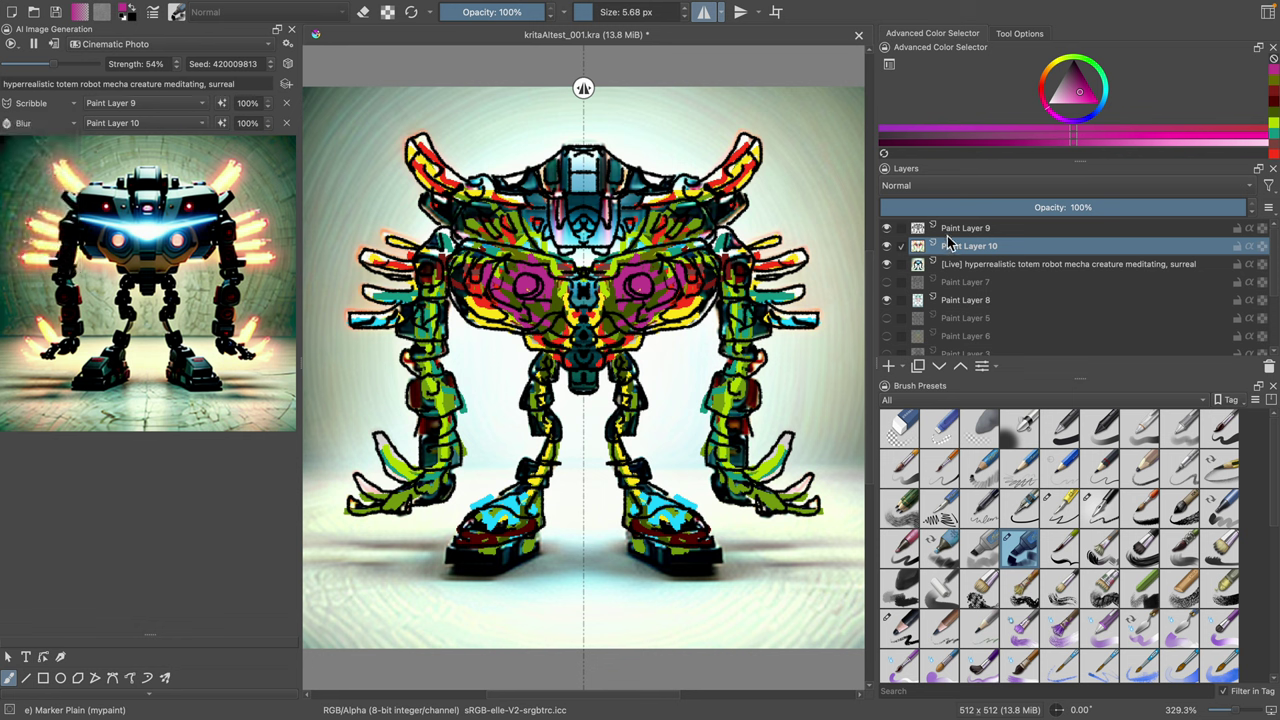
pyautogui.click(248, 125)
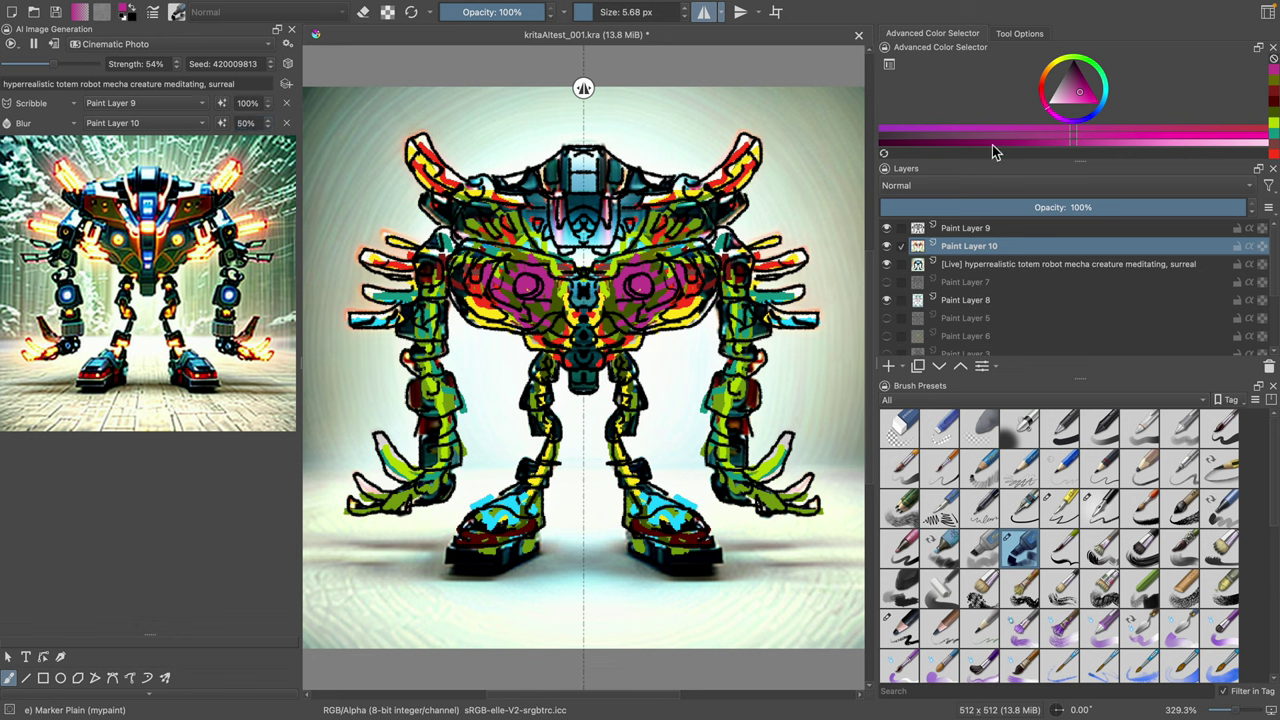
# Step: Pick a bright yellow and paint the pupils and a small accent on the outer chest
pyautogui.click(1080, 96)
pyautogui.click(1060, 68)
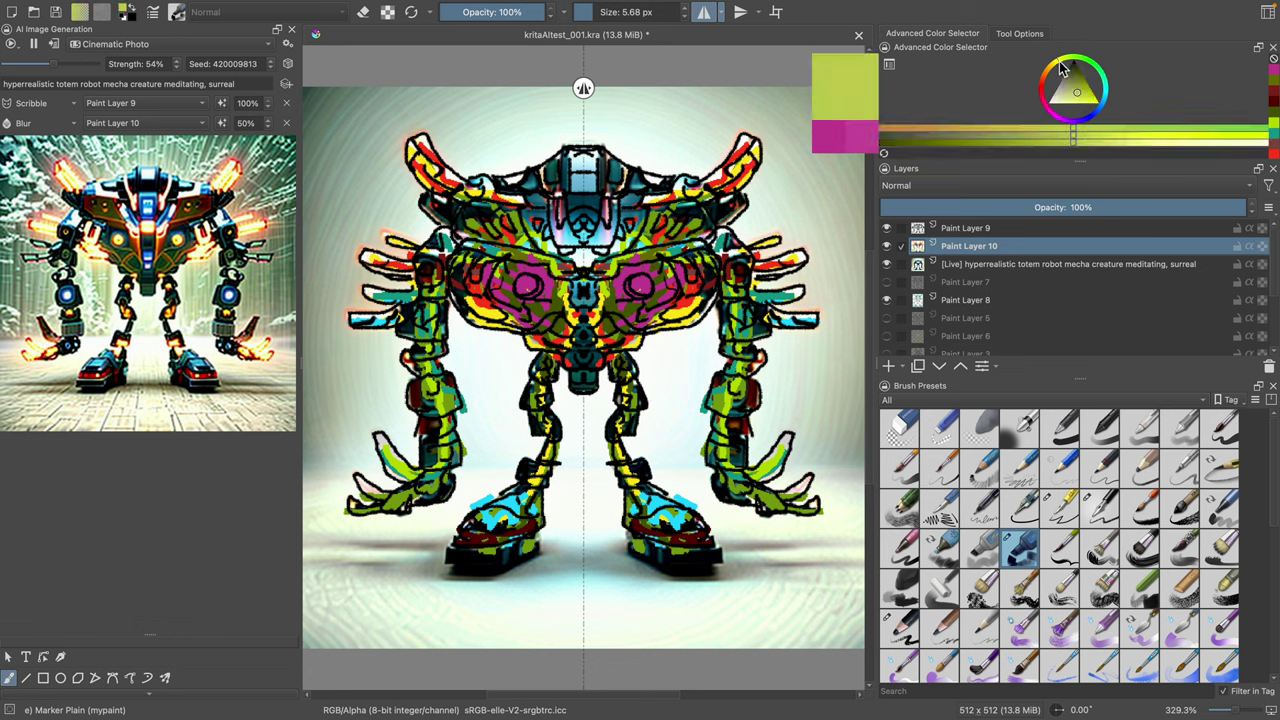
pyautogui.click(1099, 102)
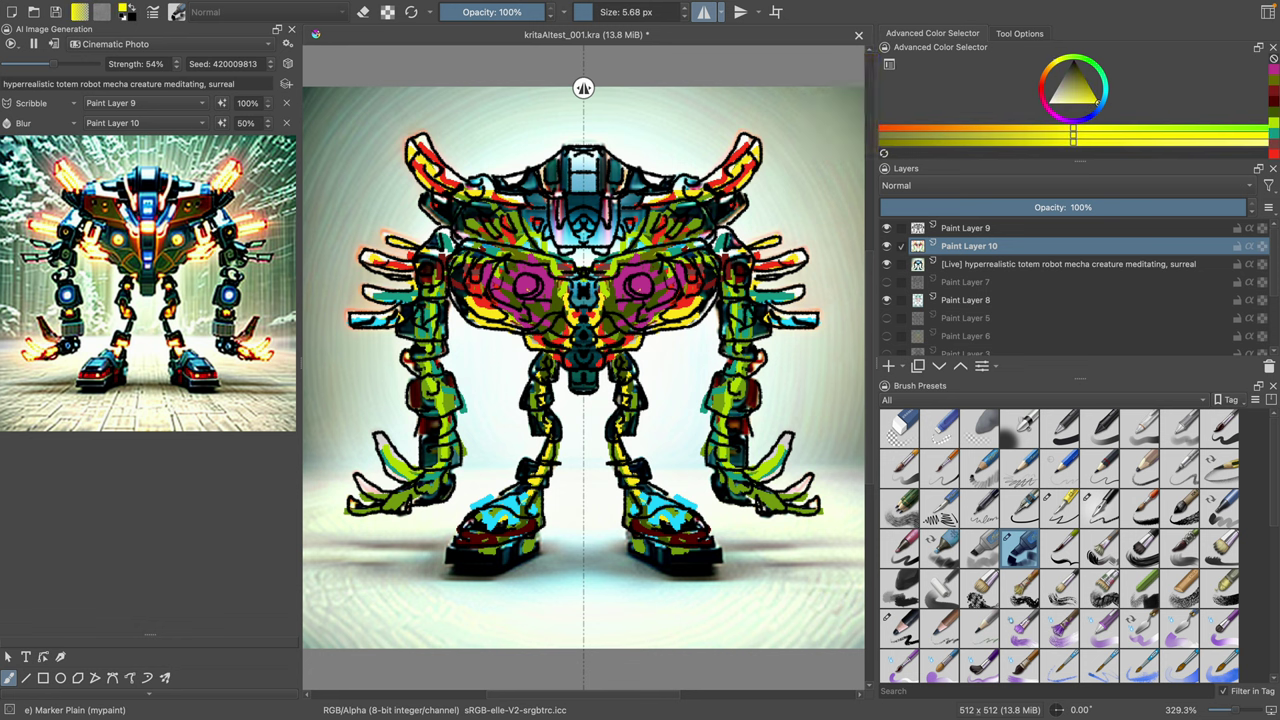
pyautogui.click(641, 286)
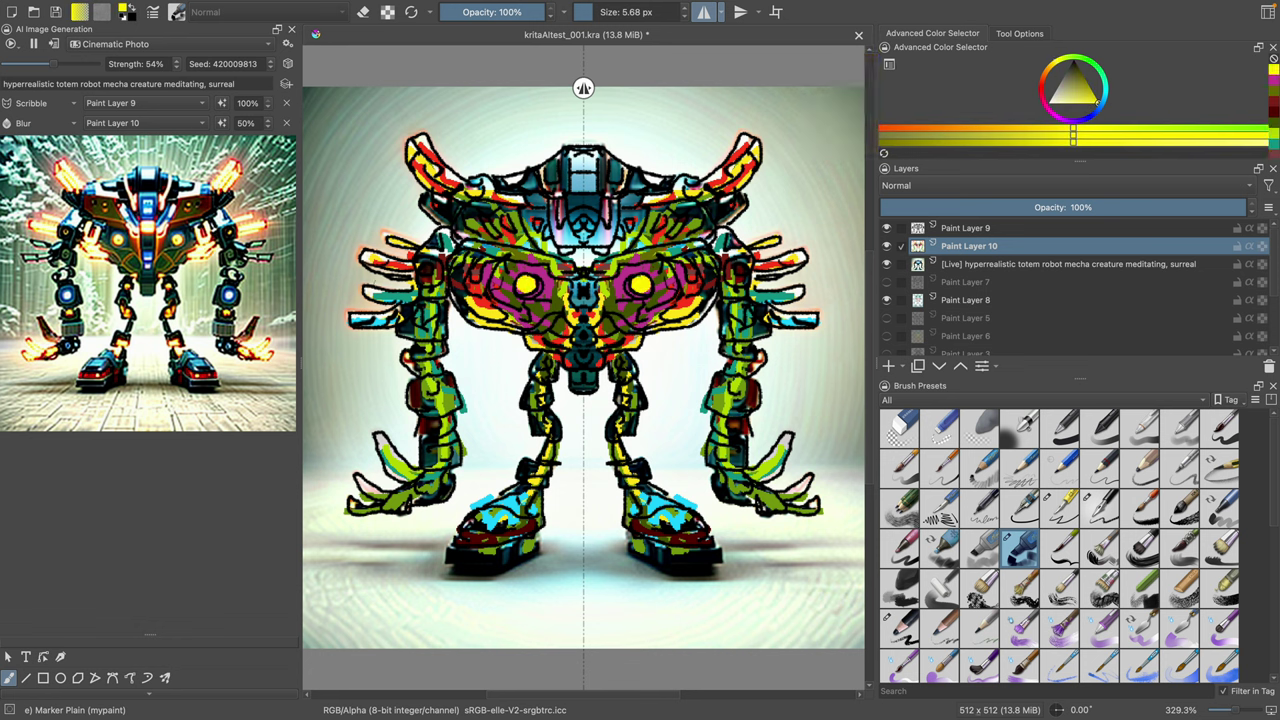
pyautogui.click(676, 305)
# Step: Pick a bright turquoise and paint accents on the lower chest, elbow joints and upper legs
pyautogui.click(1105, 73)
pyautogui.click(1110, 92)
pyautogui.moveTo(662, 306)
pyautogui.mouseDown()
pyautogui.moveTo(670, 318)
pyautogui.moveTo(698, 311)
pyautogui.moveTo(626, 340)
pyautogui.moveTo(630, 406)
pyautogui.moveTo(616, 434)
pyautogui.mouseUp()
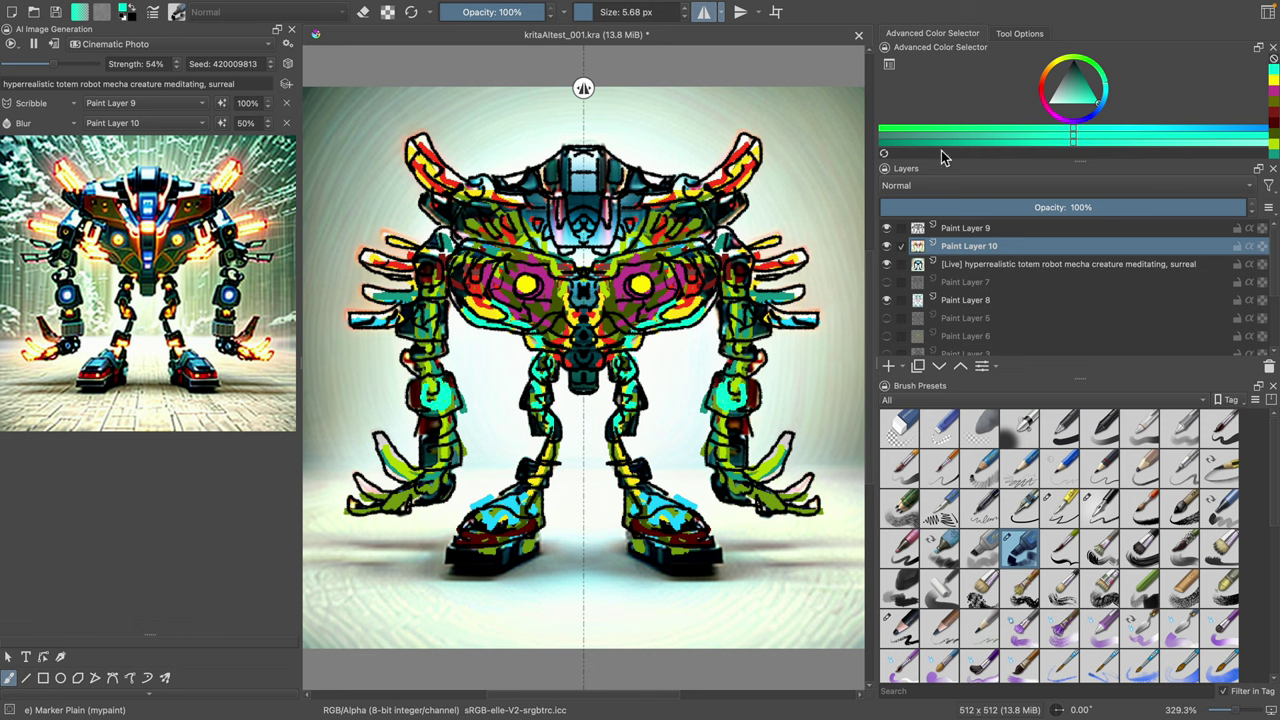
# Step: Paint bright blue accents on the elbows, forearms, hands, horns and upper body, and set the Blur control strength to 30%
pyautogui.click(1100, 118)
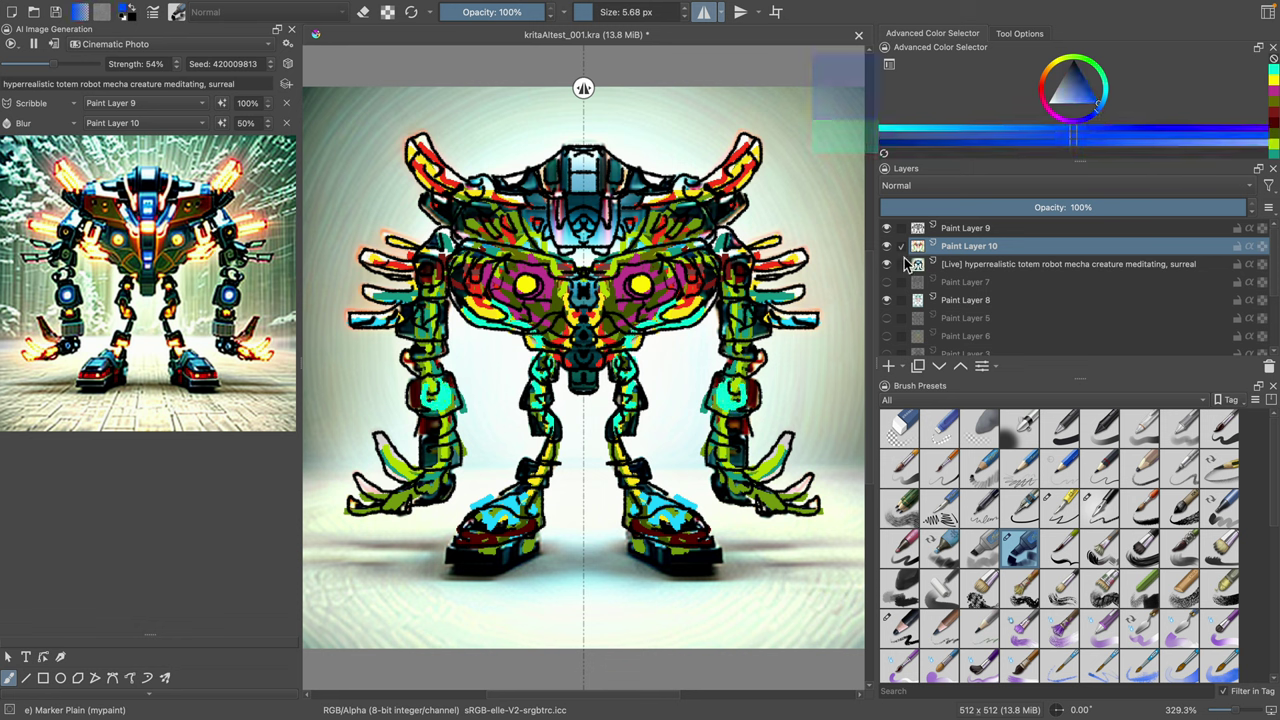
pyautogui.moveTo(724, 380)
pyautogui.mouseDown()
pyautogui.moveTo(744, 494)
pyautogui.moveTo(800, 514)
pyautogui.mouseUp()
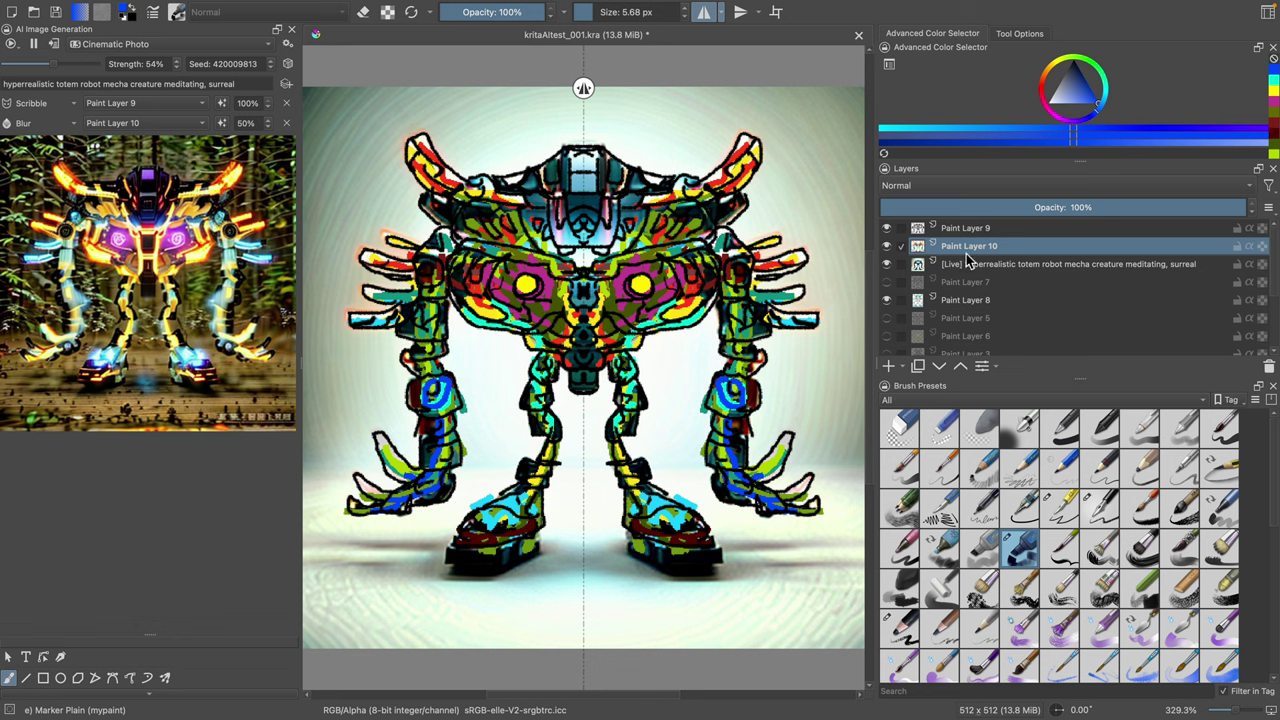
pyautogui.doubleClick(248, 124)
pyautogui.moveTo(712, 184); pyautogui.dragTo(736, 172)
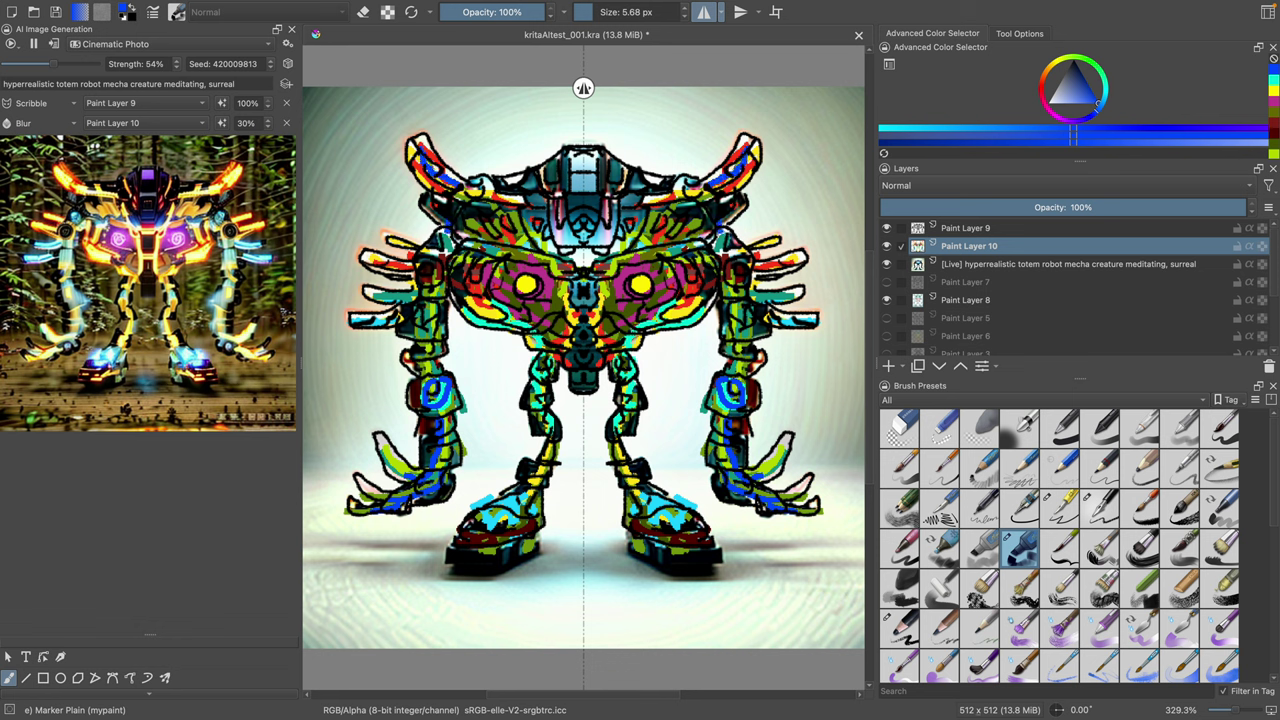
pyautogui.moveTo(714, 236); pyautogui.dragTo(664, 243)
# Step: Add medium green accents to the lower head and upper body, and check the colours by toggling Paint Layer 10
pyautogui.moveTo(1070, 86); pyautogui.dragTo(1087, 83)
pyautogui.click(1090, 63)
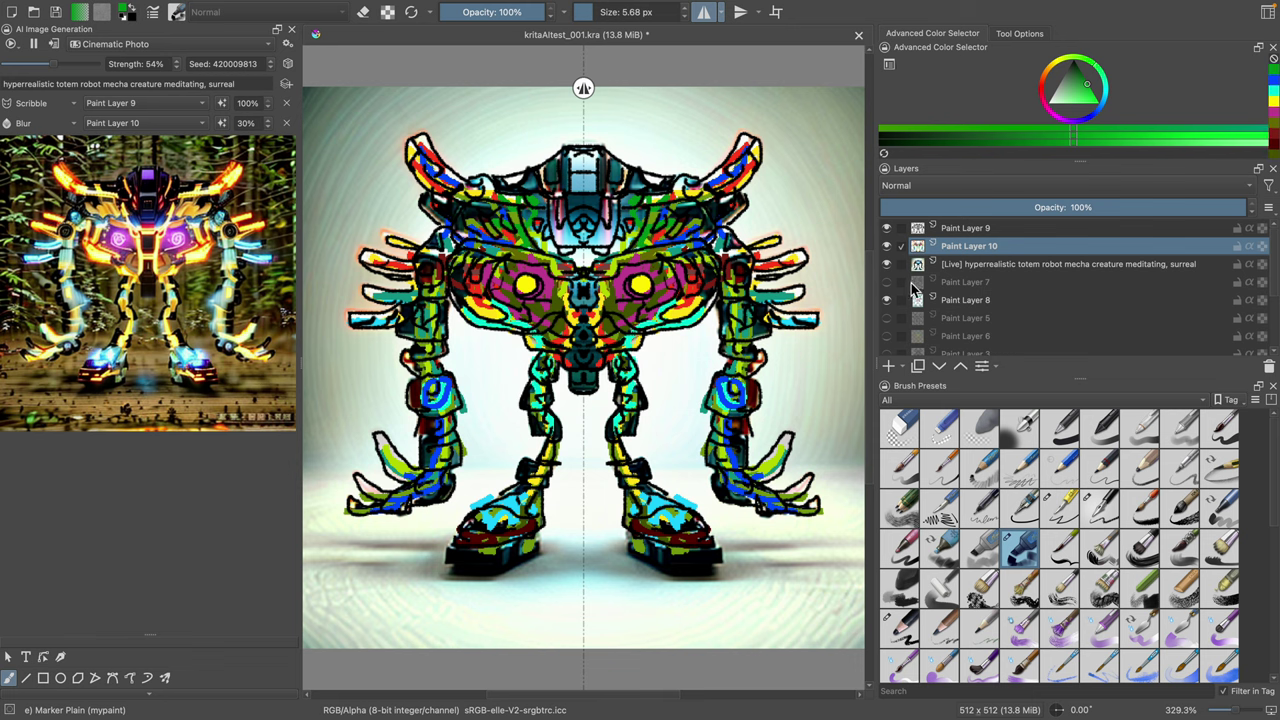
pyautogui.click(887, 247)
pyautogui.click(887, 247)
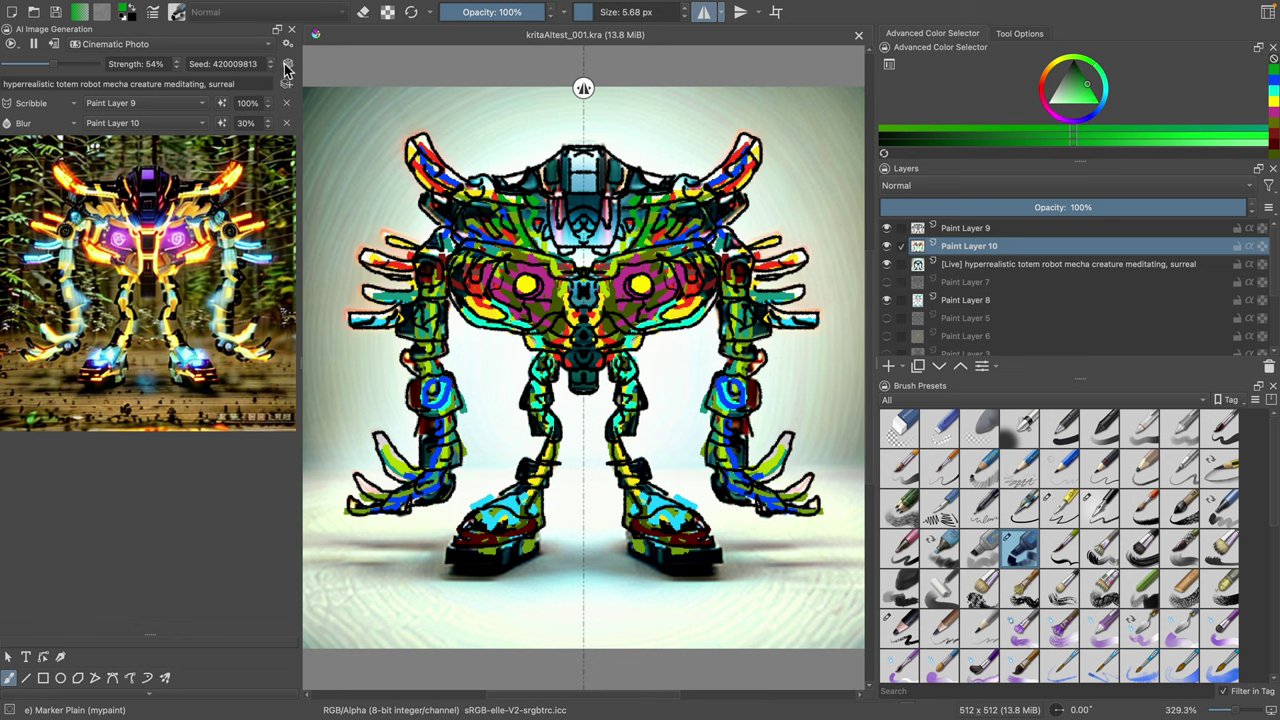
# Step: Randomize the seed, copy the live result into the document as a layer and move it below Paint Layer 10
pyautogui.click(287, 67)
pyautogui.click(55, 45)
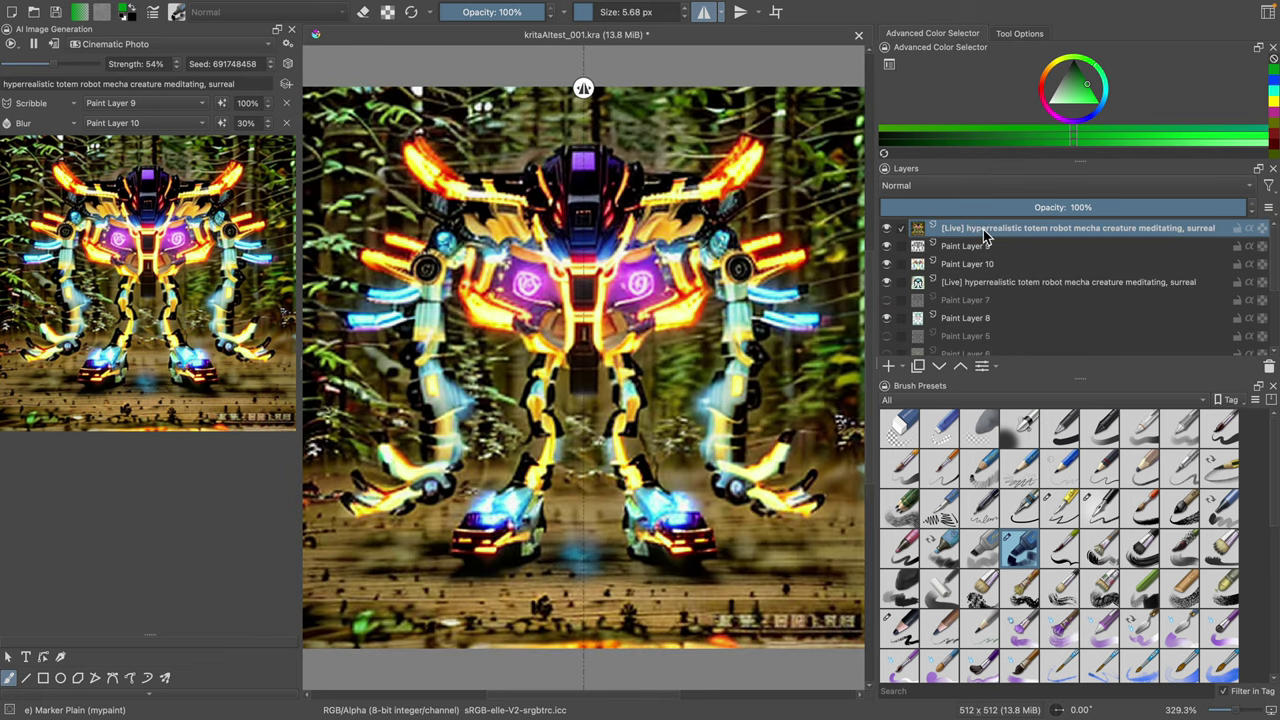
pyautogui.moveTo(980, 230); pyautogui.dragTo(985, 270)
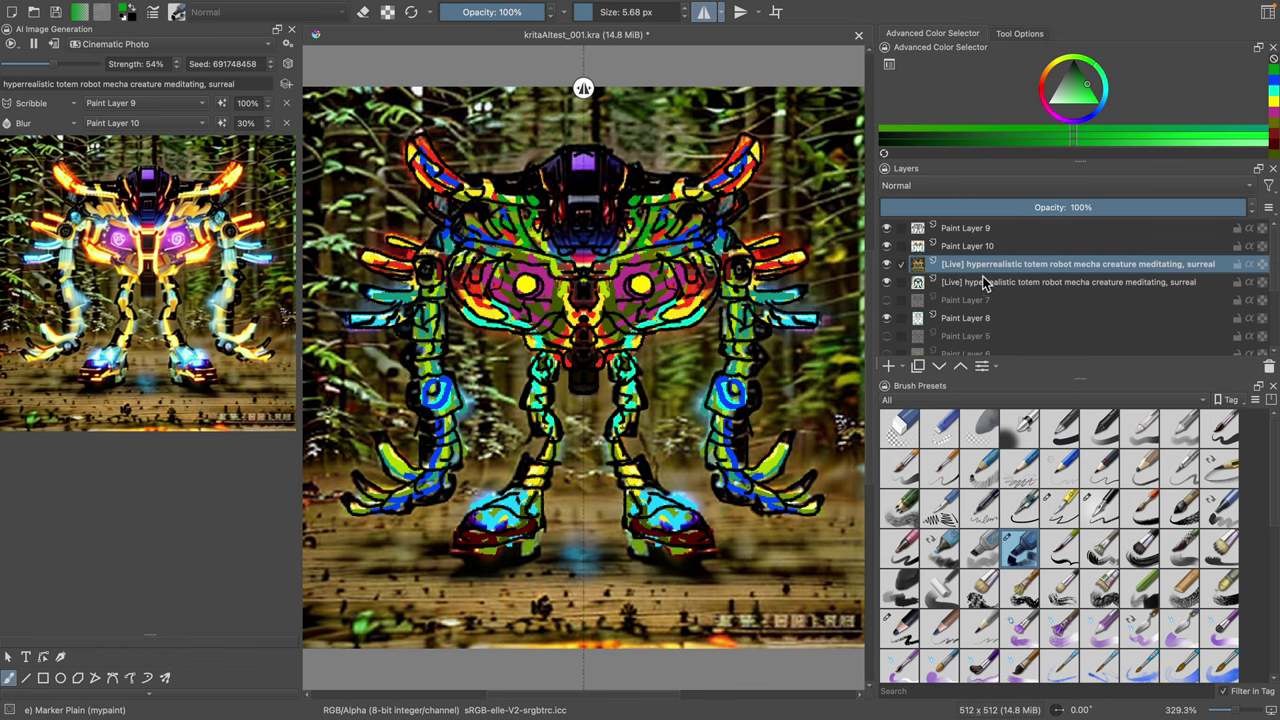
# Step: Toggle the line art on Paint Layer 9 to compare the painted colours with and without outlines
pyautogui.click(885, 230)
pyautogui.click(885, 229)
pyautogui.click(885, 229)
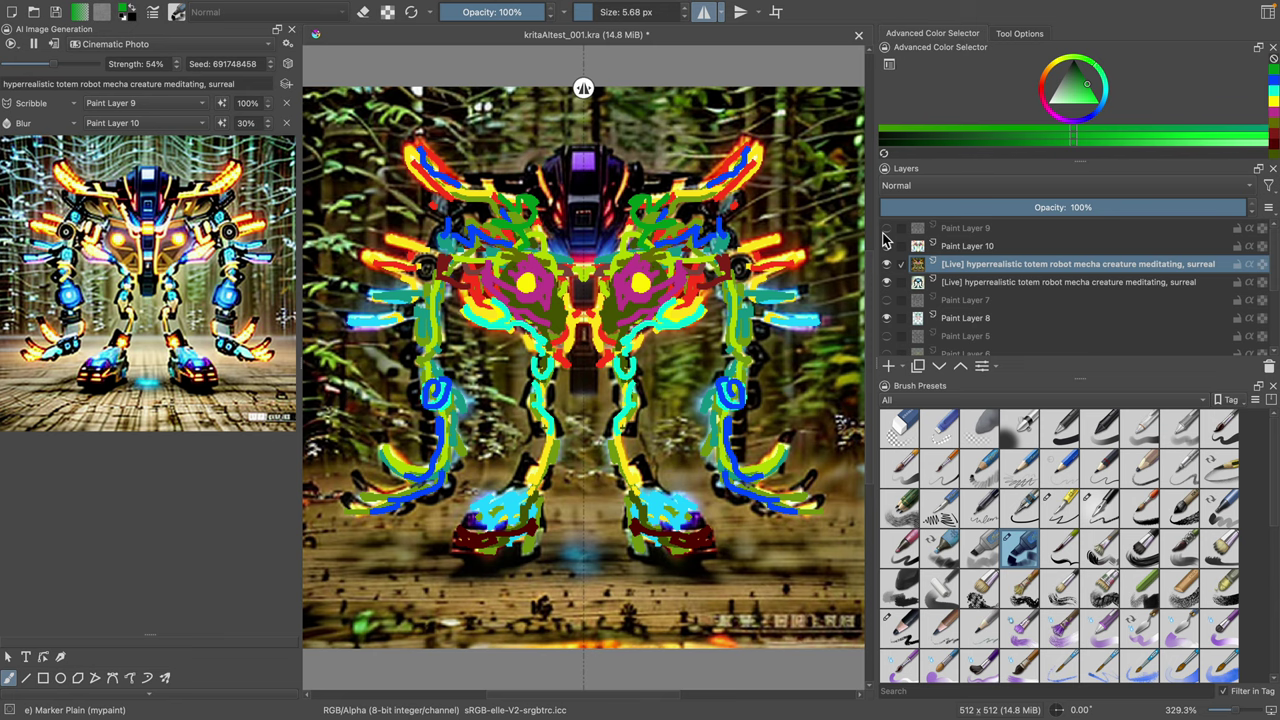
pyautogui.click(885, 229)
pyautogui.click(885, 229)
pyautogui.click(885, 229)
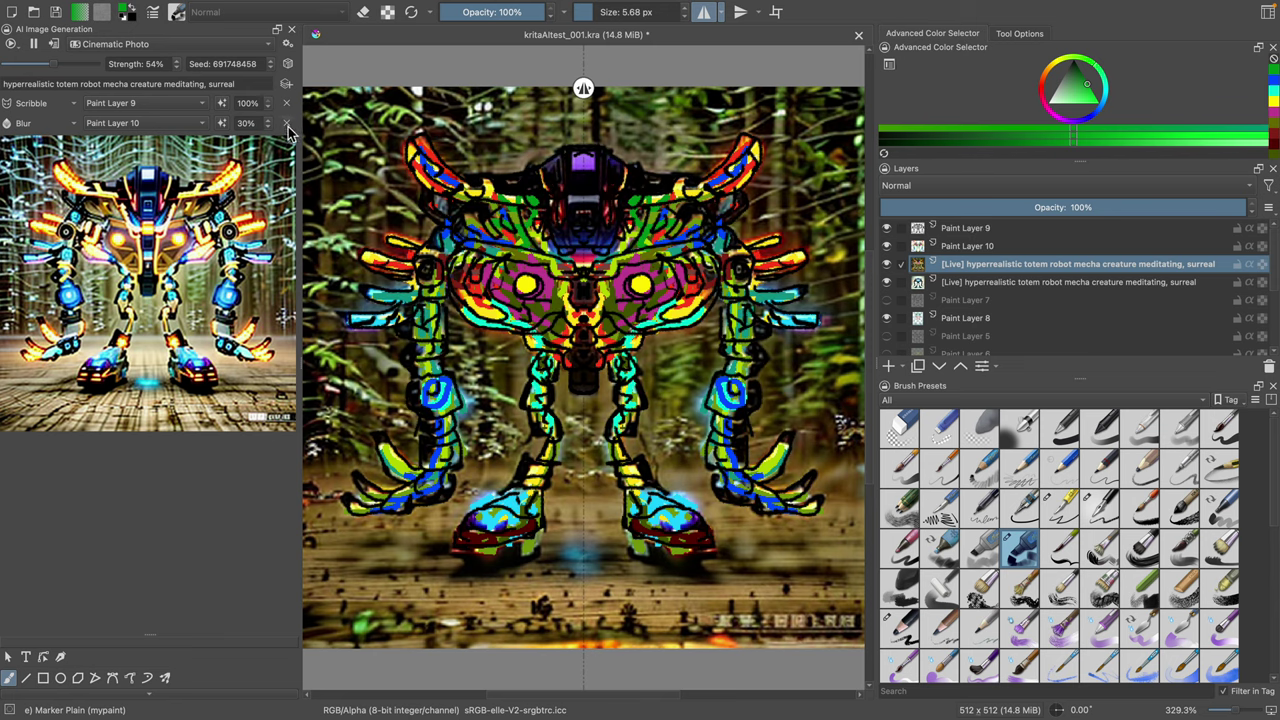
# Step: Change the Paint Layer 10 control from Blur to Image and hide the newest live result layer
pyautogui.click(44, 122)
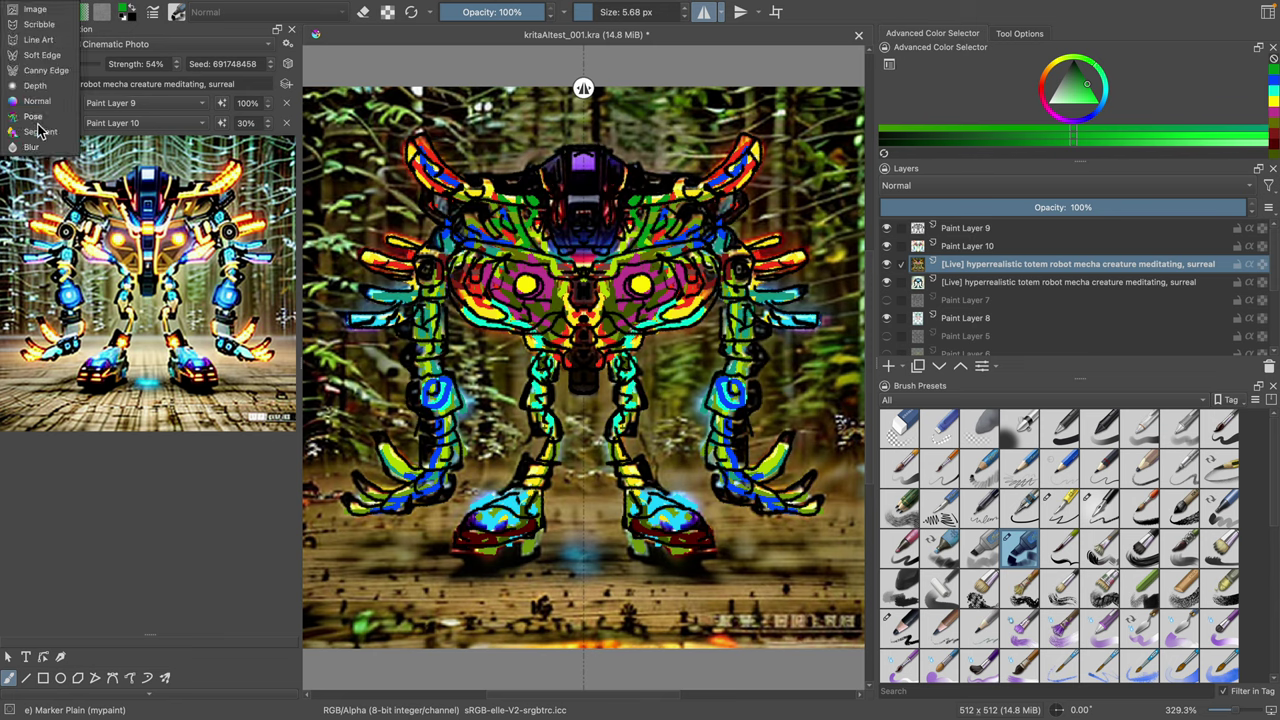
pyautogui.click(45, 12)
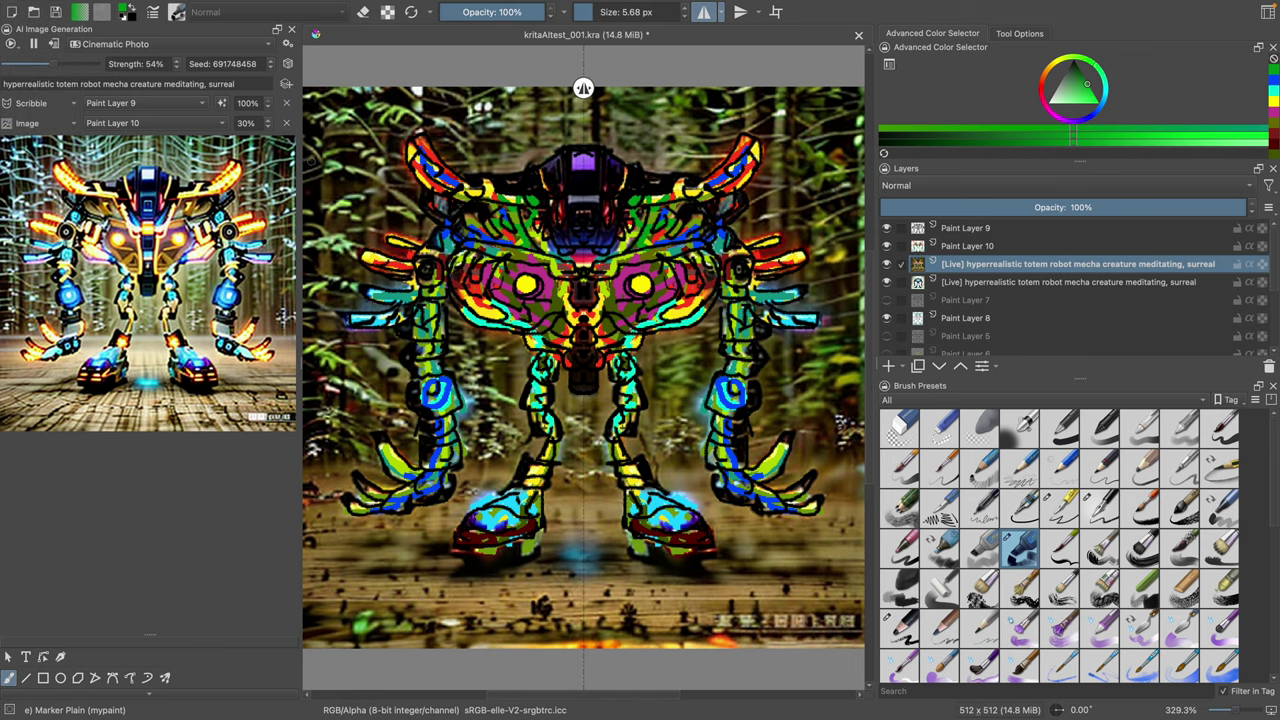
pyautogui.click(887, 264)
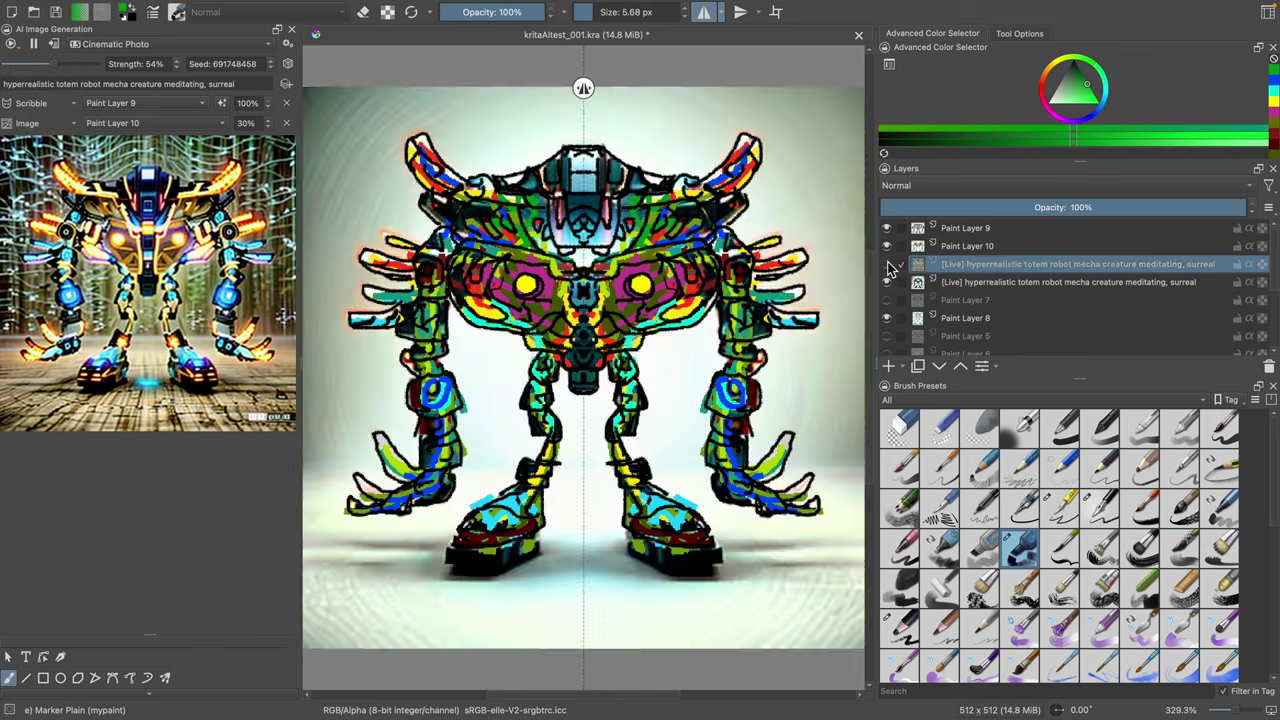
# Step: Select Paint Layer 10, check it against the newest live result, and hide Paint Layer 9 and both live result layers
pyautogui.click(887, 264)
pyautogui.click(891, 248)
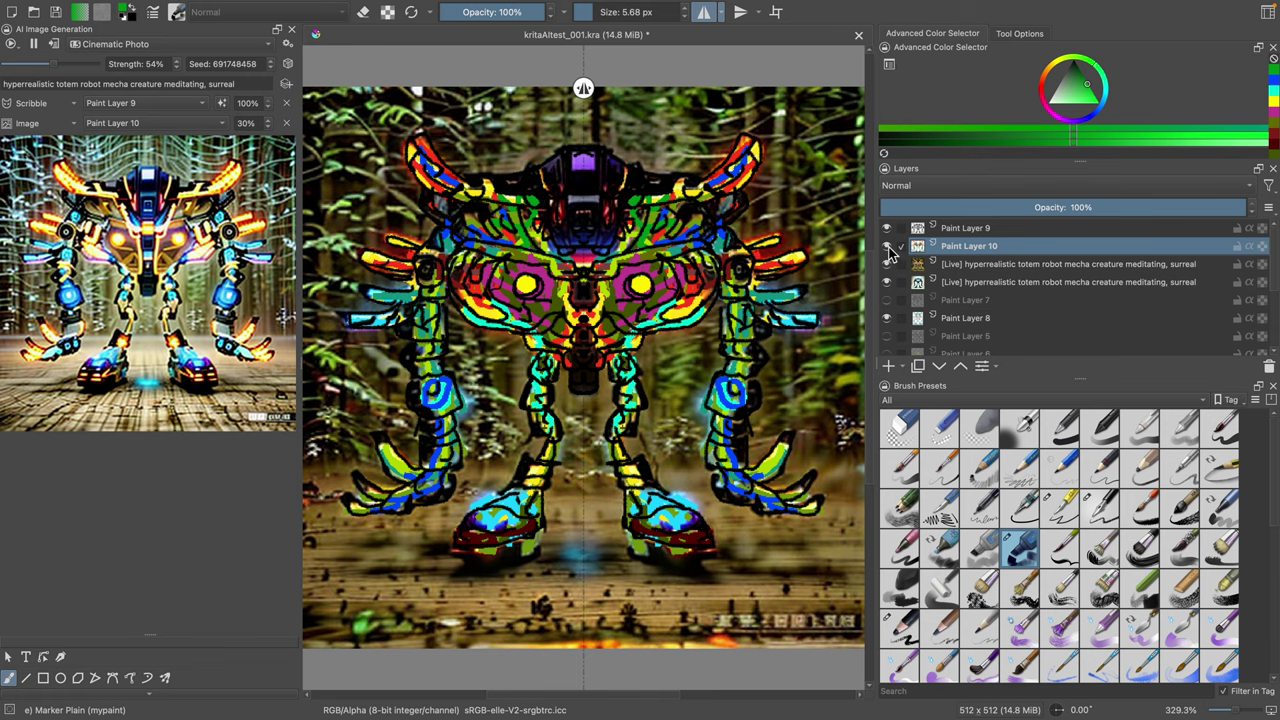
pyautogui.click(887, 230)
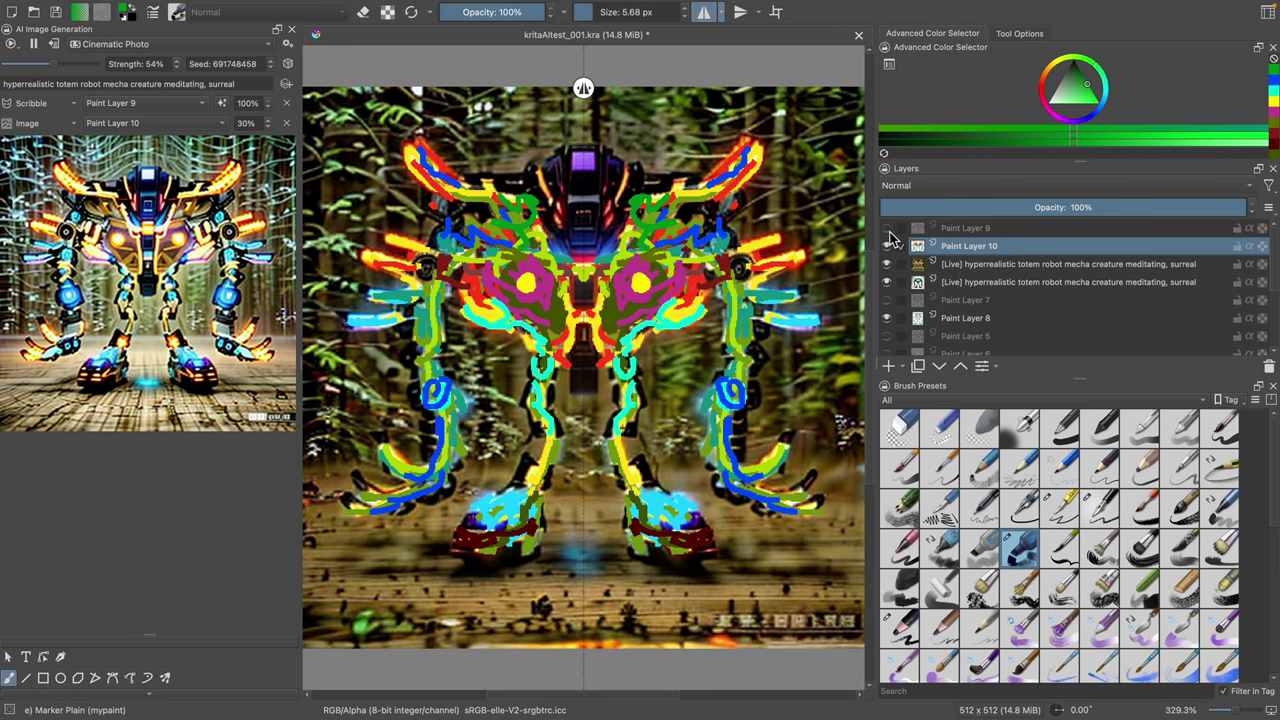
pyautogui.click(887, 230)
pyautogui.click(887, 230)
pyautogui.click(886, 264)
pyautogui.click(886, 282)
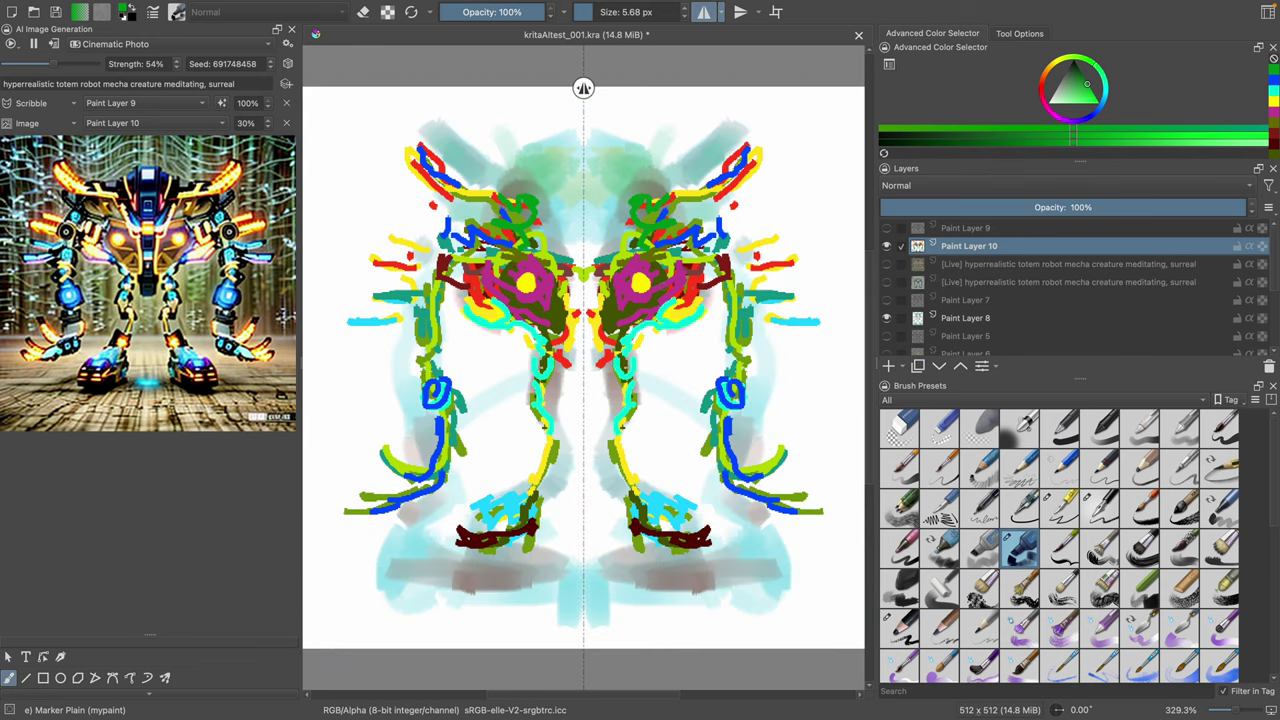
# Step: Toggle the newest live result, Paint Layer 10 and Paint Layer 9 to compare the generated image with the painted colours and line art
pyautogui.click(887, 265)
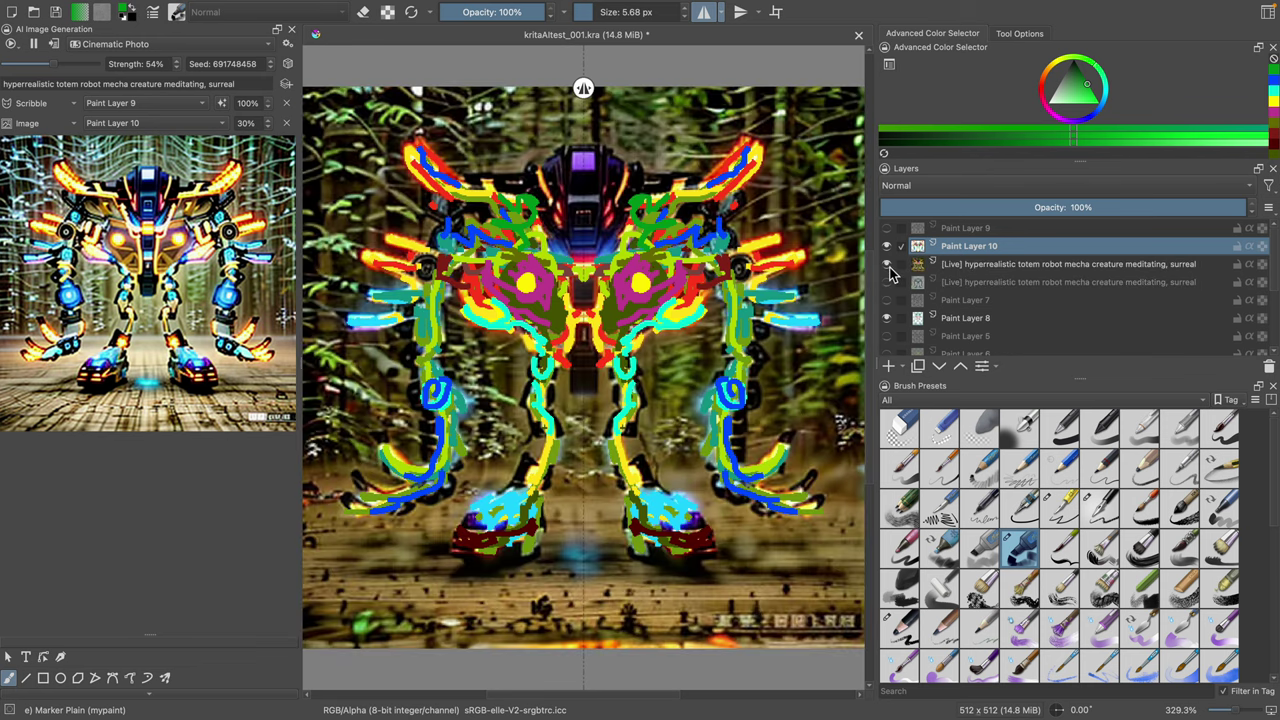
pyautogui.click(887, 265)
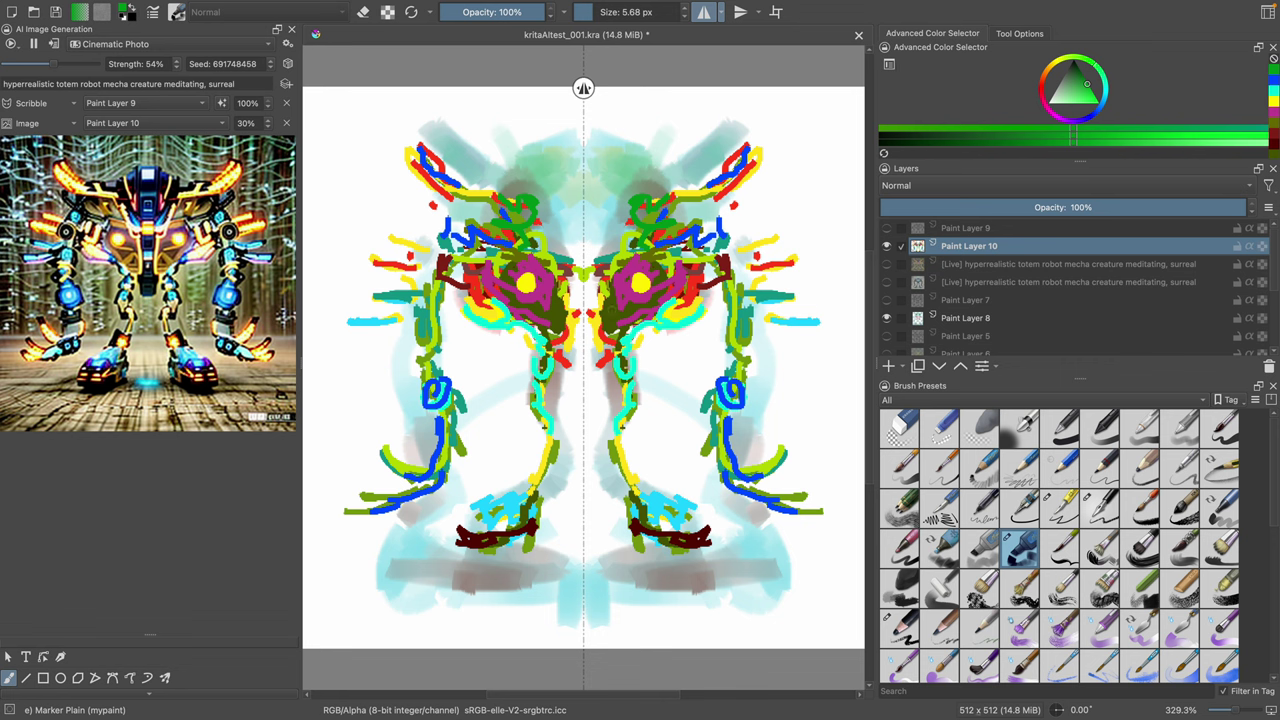
pyautogui.click(887, 265)
pyautogui.click(886, 248)
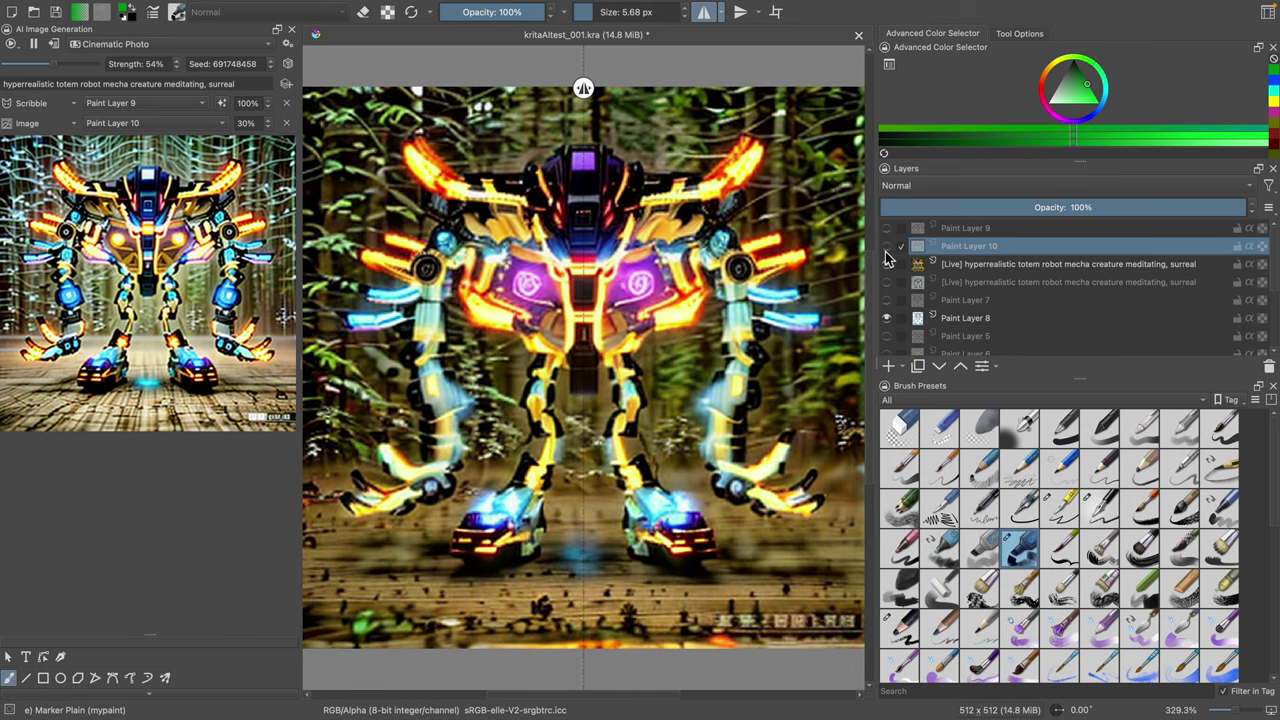
pyautogui.click(886, 247)
pyautogui.click(886, 229)
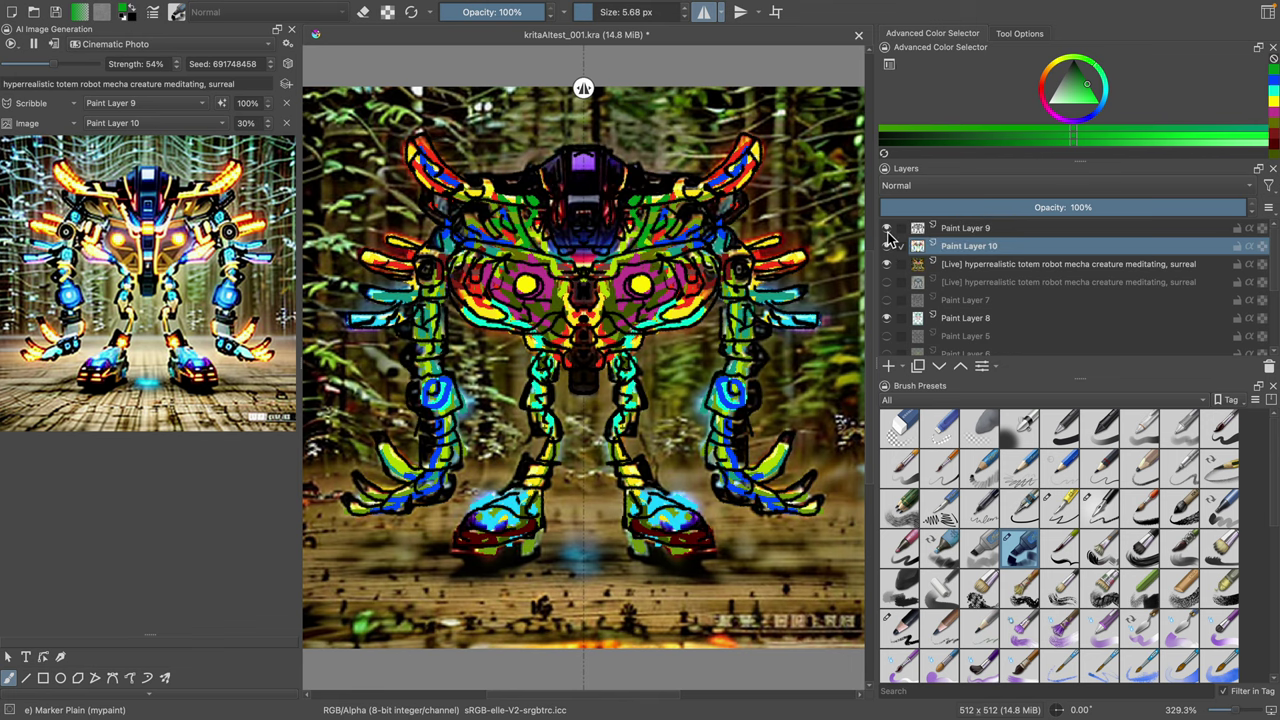
pyautogui.click(886, 230)
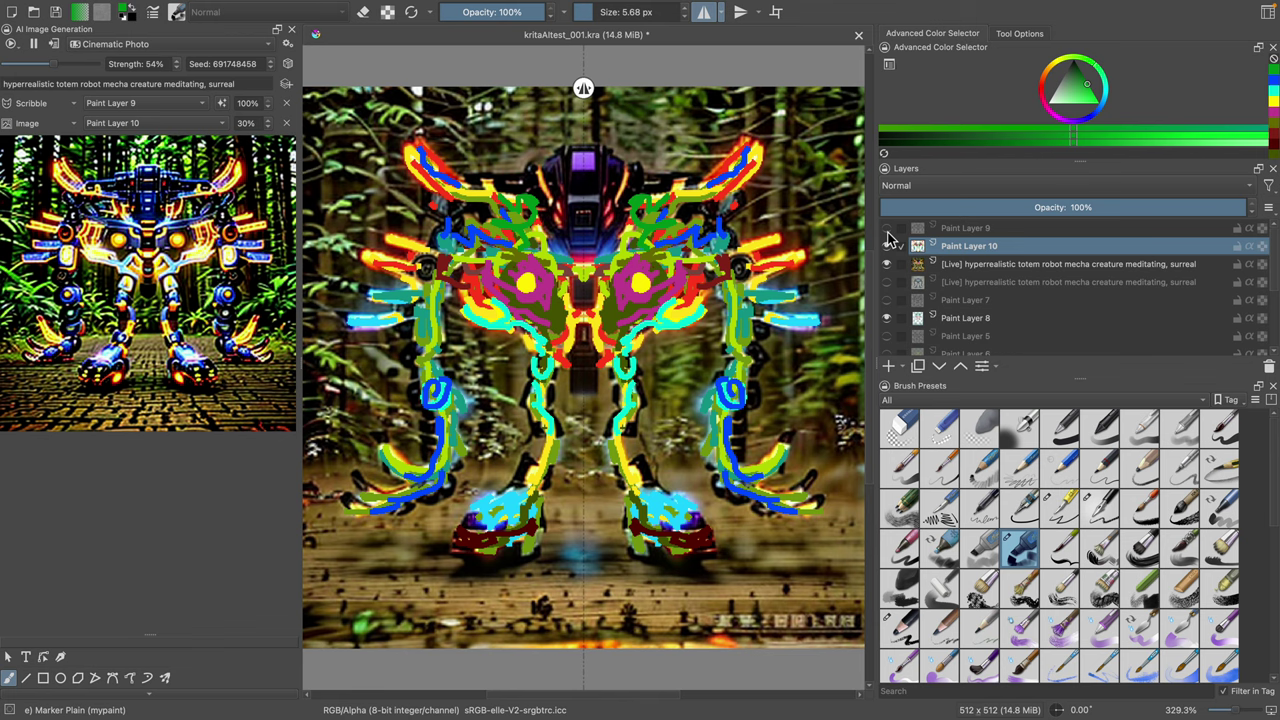
pyautogui.click(887, 246)
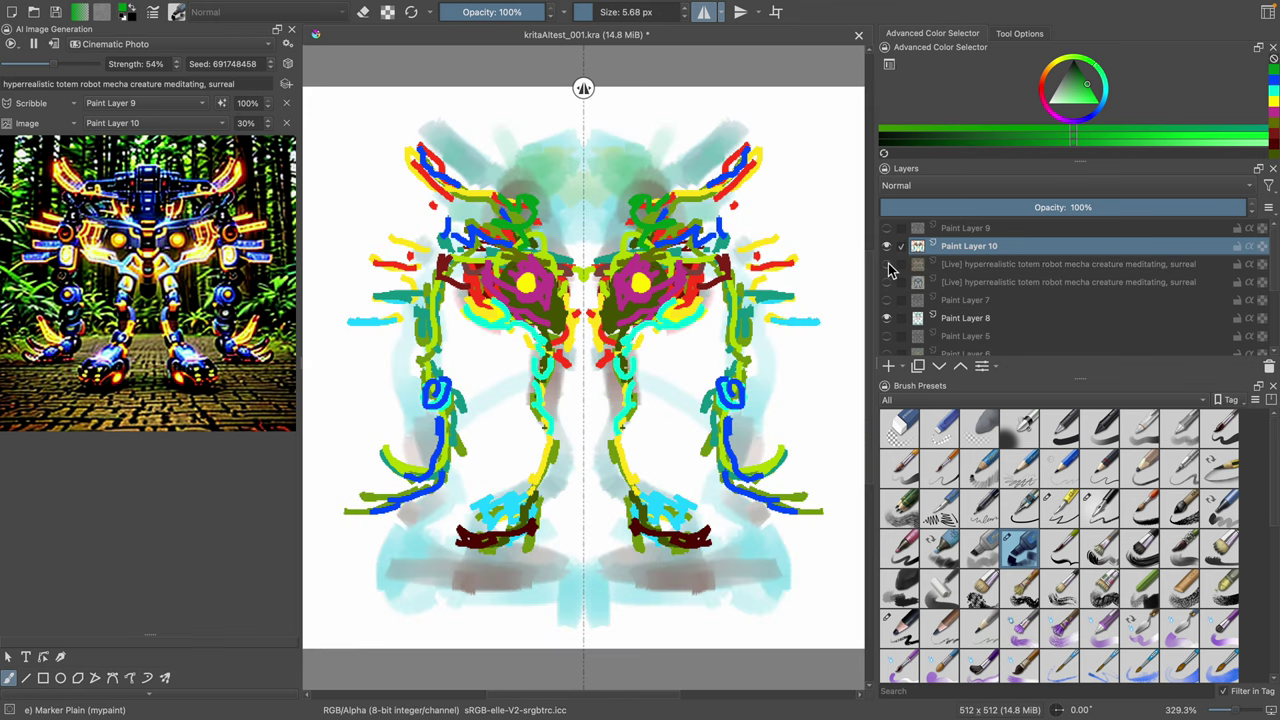
pyautogui.click(887, 247)
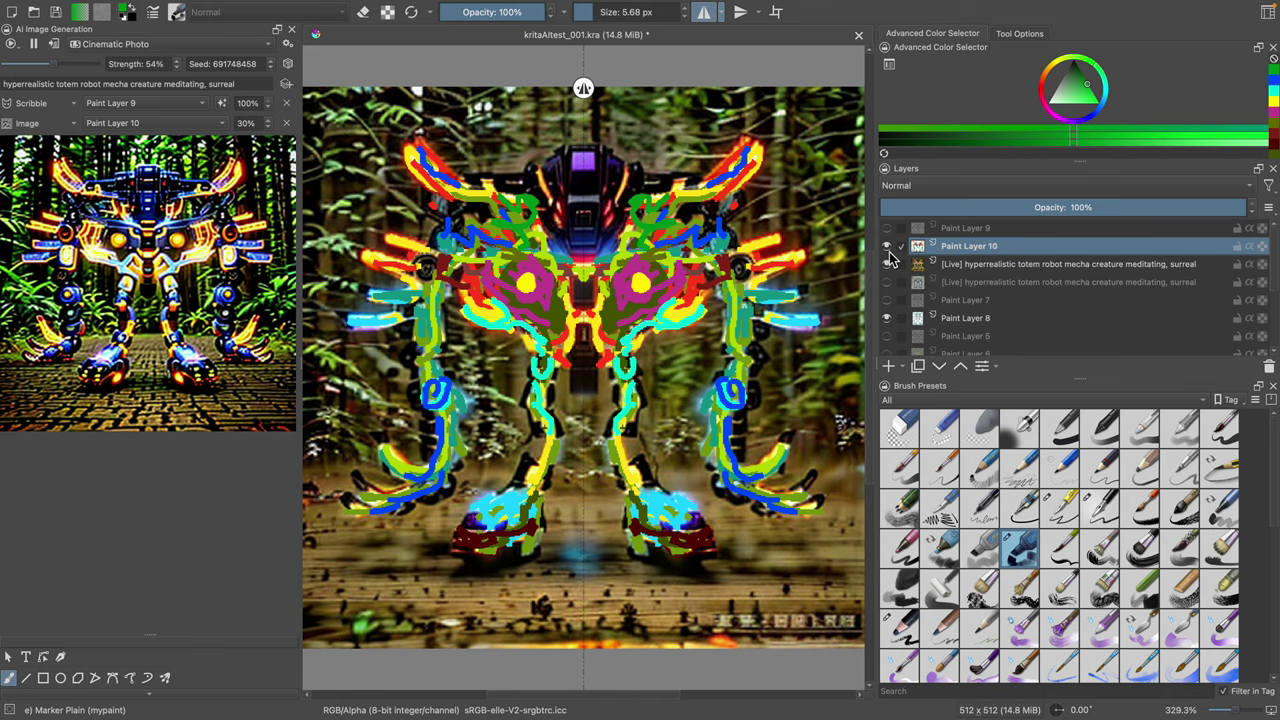
pyautogui.click(888, 251)
pyautogui.click(888, 251)
pyautogui.click(888, 251)
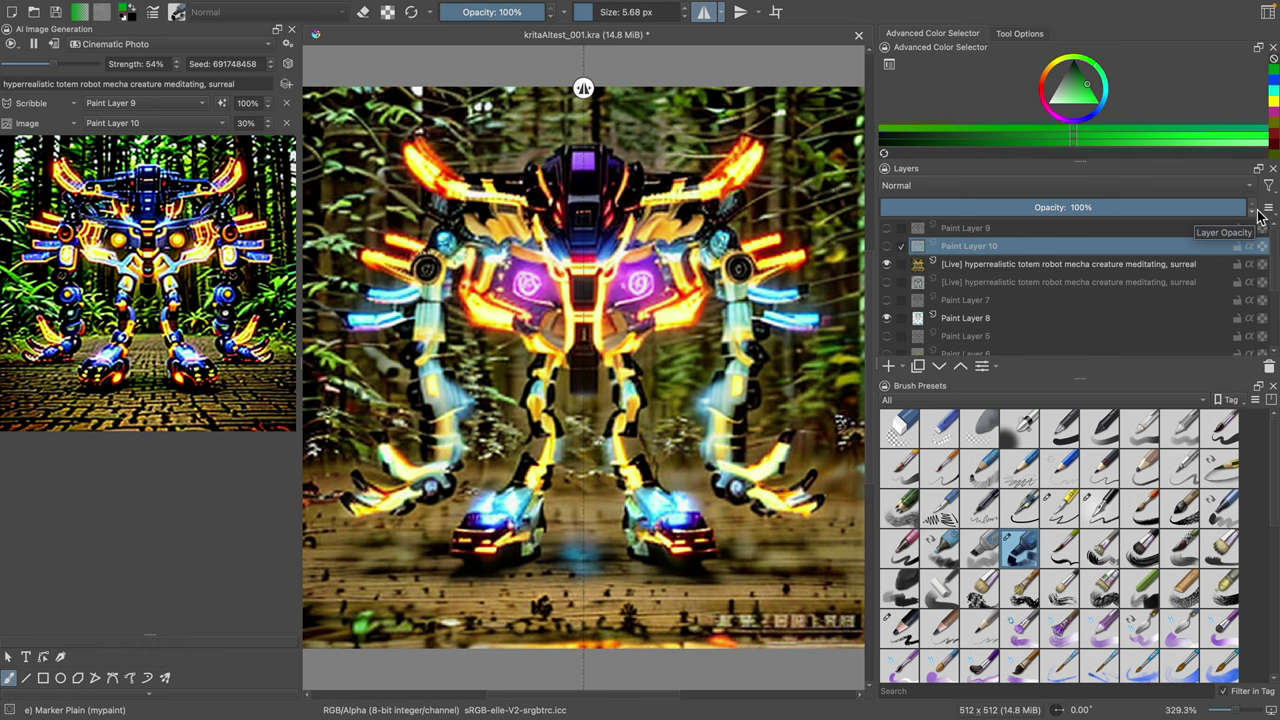
# Step: Try a black Pencil-3 Large 4B stroke across the lower torso on a new layer above Paint Layer 10, and remove that layer
pyautogui.click(889, 367)
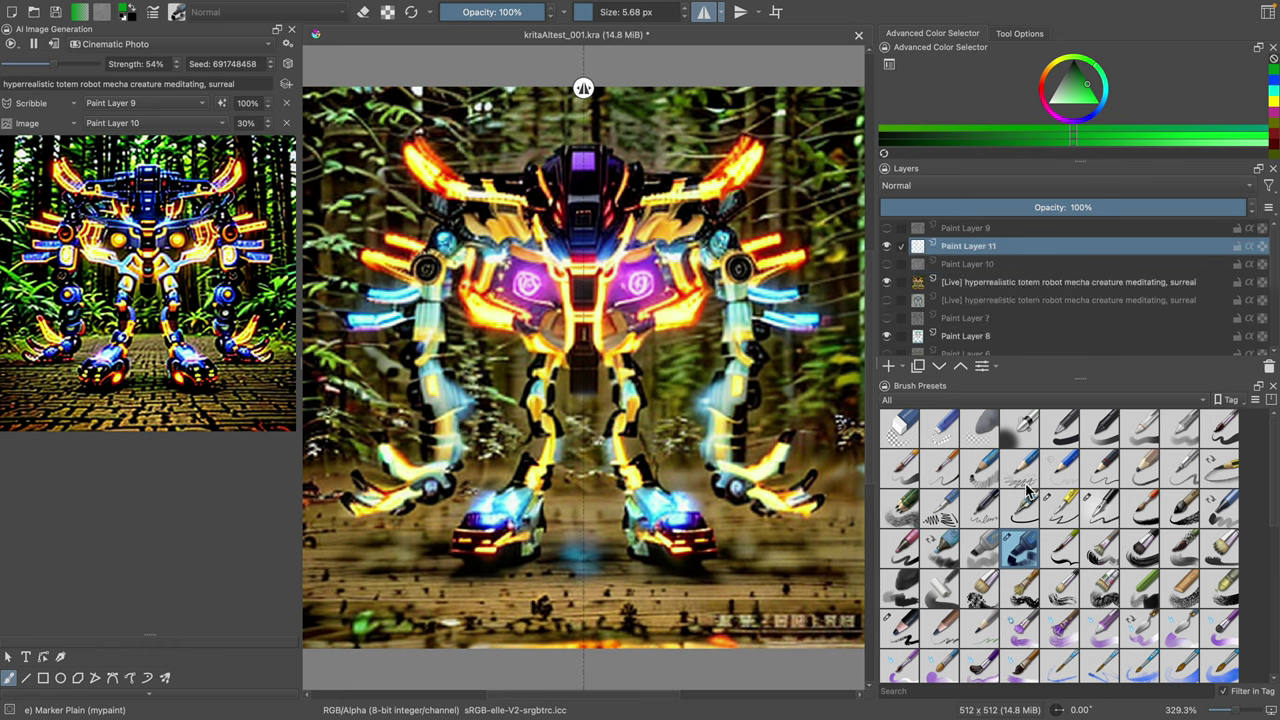
pyautogui.click(1059, 470)
pyautogui.click(1100, 470)
pyautogui.click(1141, 470)
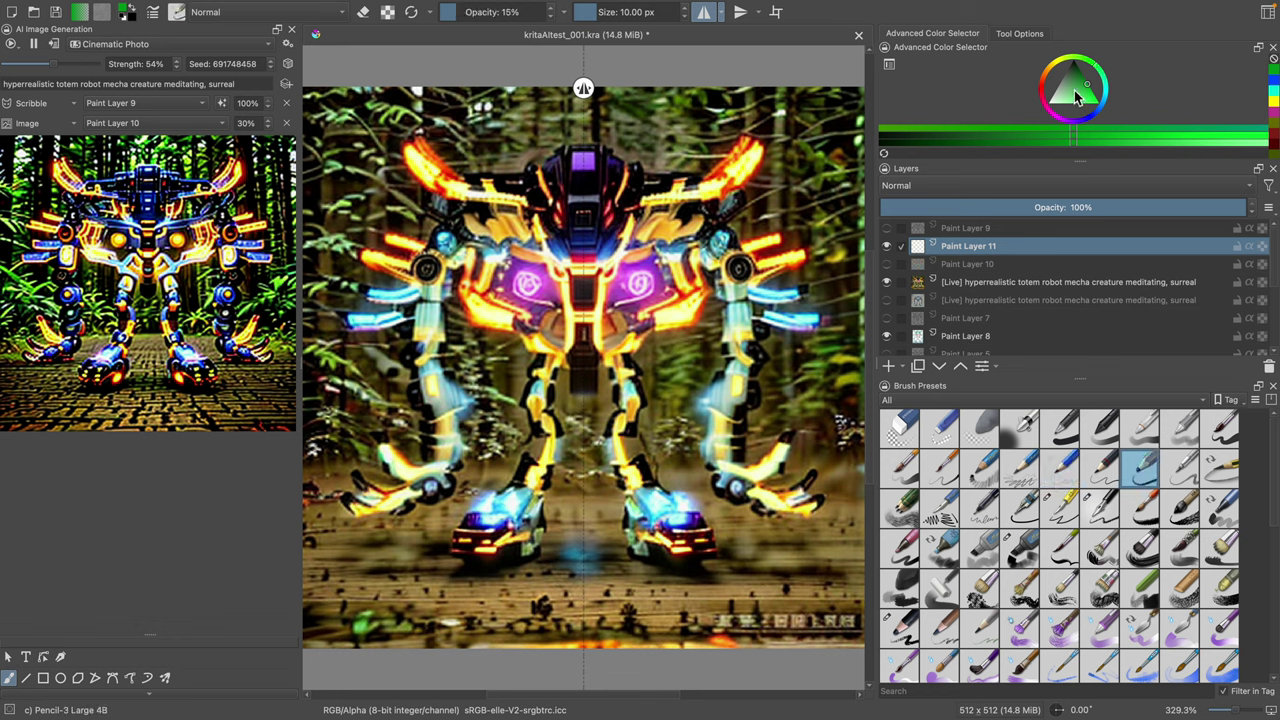
pyautogui.moveTo(1080, 97); pyautogui.dragTo(1026, 115)
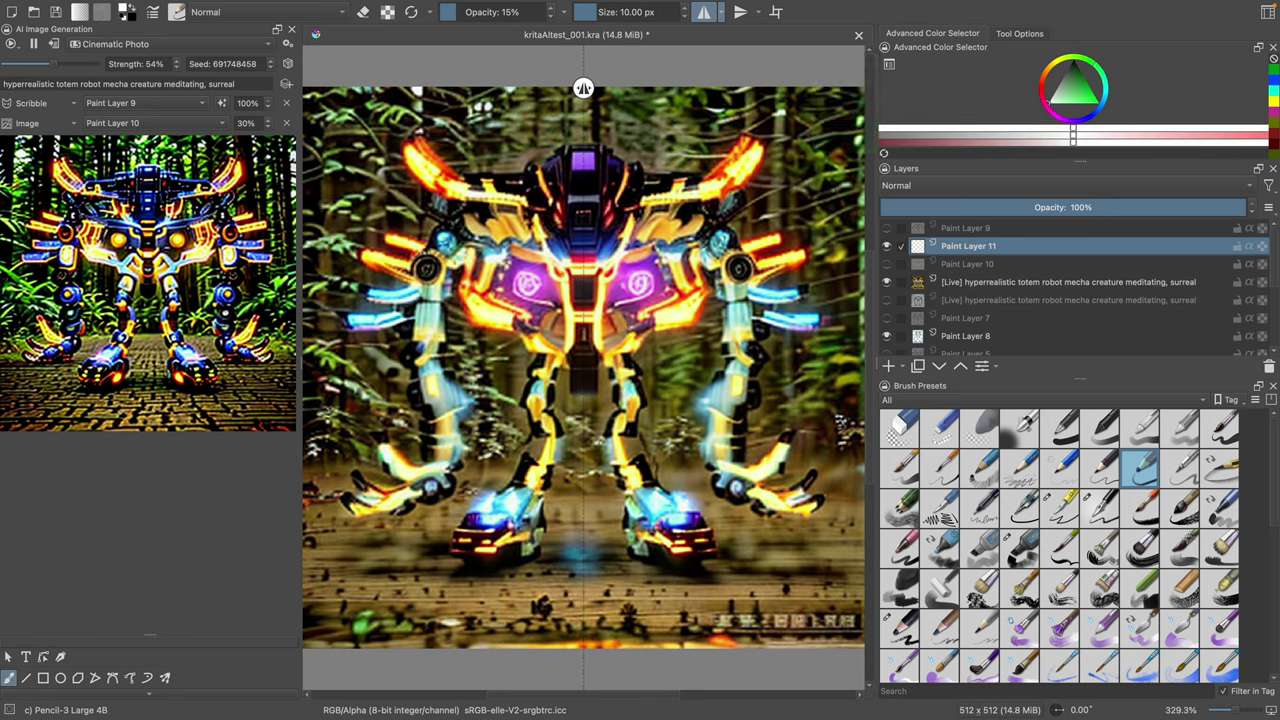
pyautogui.click(888, 247)
pyautogui.click(888, 247)
pyautogui.moveTo(1077, 88); pyautogui.dragTo(1073, 44)
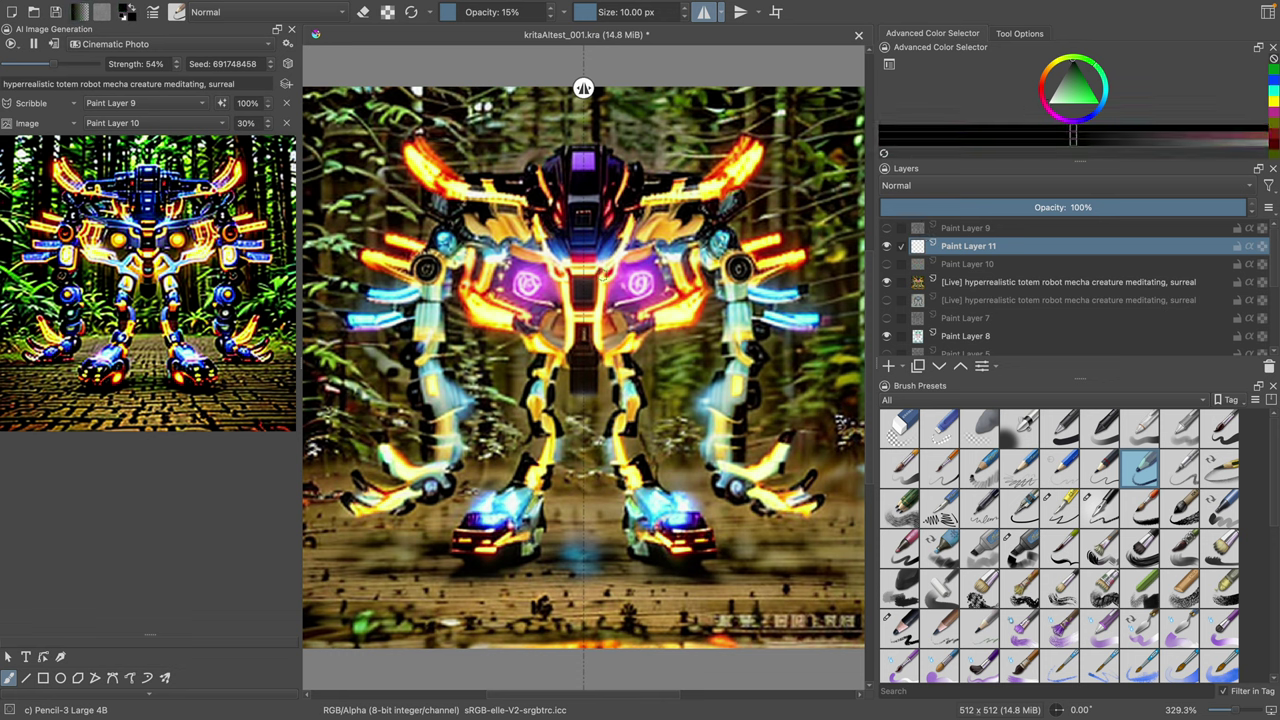
pyautogui.moveTo(601, 270)
pyautogui.mouseDown()
pyautogui.moveTo(593, 314)
pyautogui.moveTo(626, 347)
pyautogui.moveTo(685, 317)
pyautogui.mouseUp()
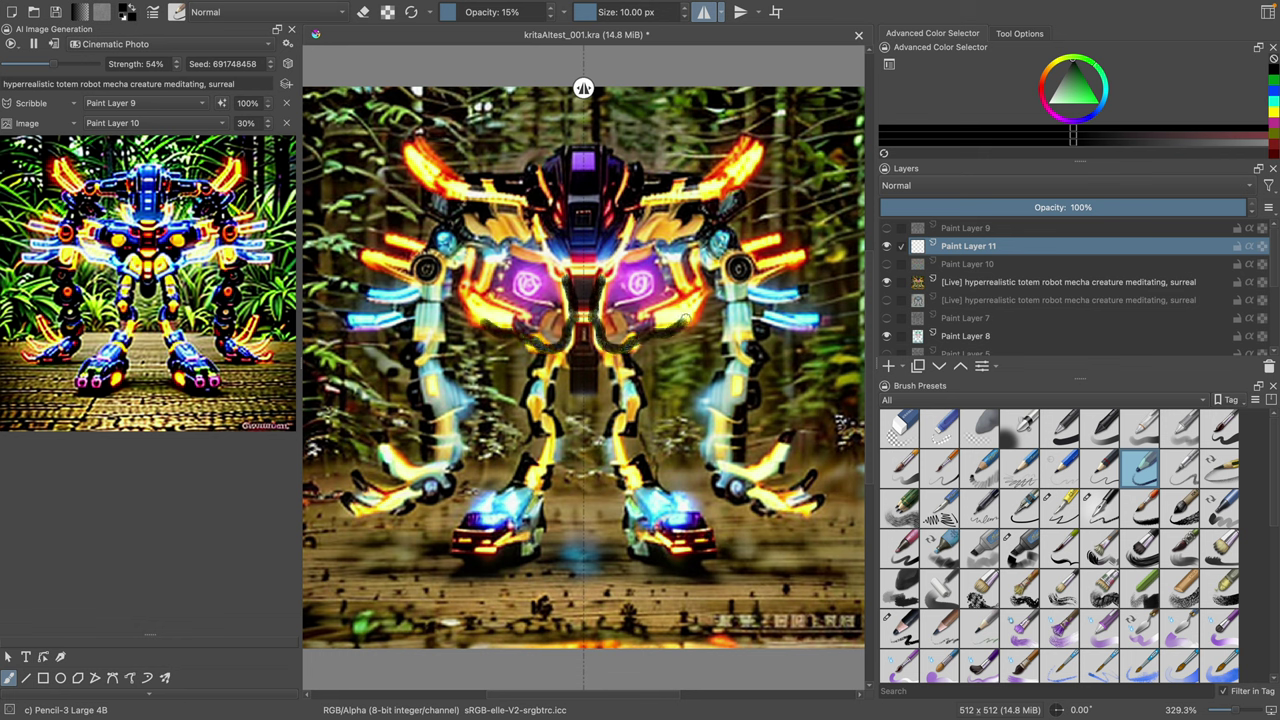
pyautogui.rightClick(966, 256)
pyautogui.click(994, 236)
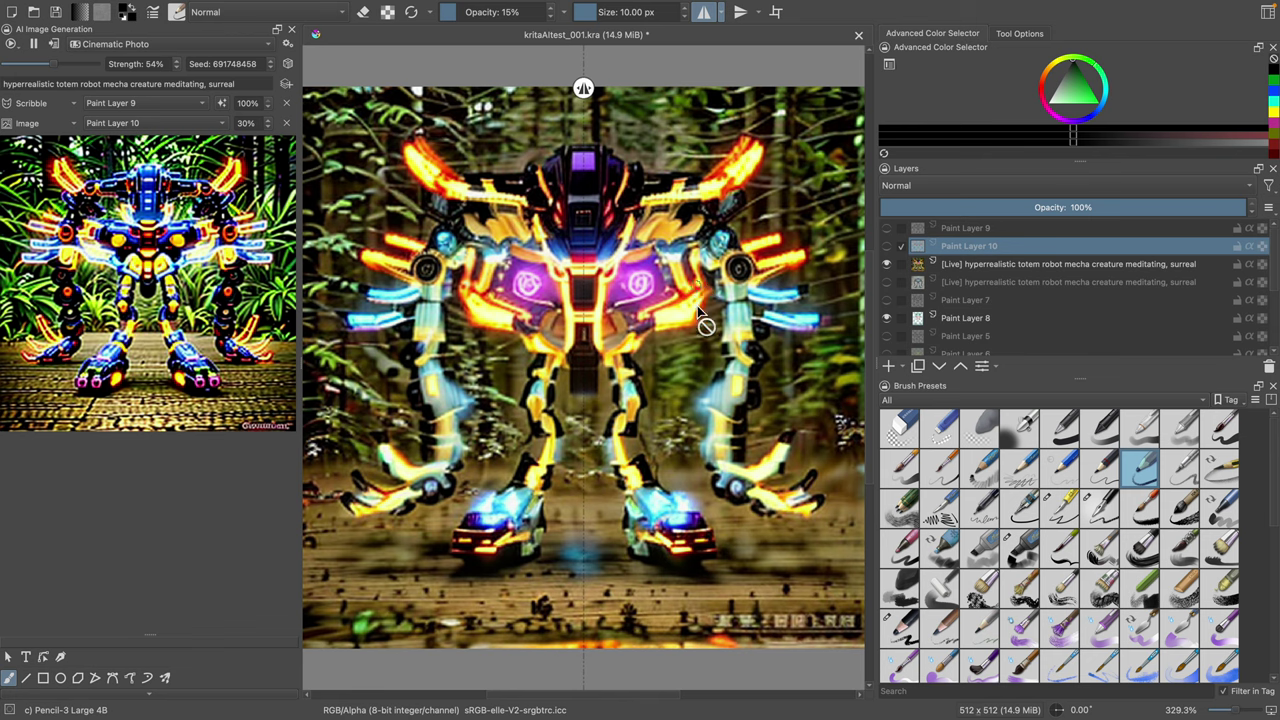
# Step: Compare the newest live result with Paint Layer 10 by toggling both, and finish with the live result hidden and Paint Layer 10 shown
pyautogui.click(888, 265)
pyautogui.click(888, 265)
pyautogui.click(888, 265)
pyautogui.click(888, 265)
pyautogui.click(888, 247)
pyautogui.click(888, 247)
pyautogui.click(888, 247)
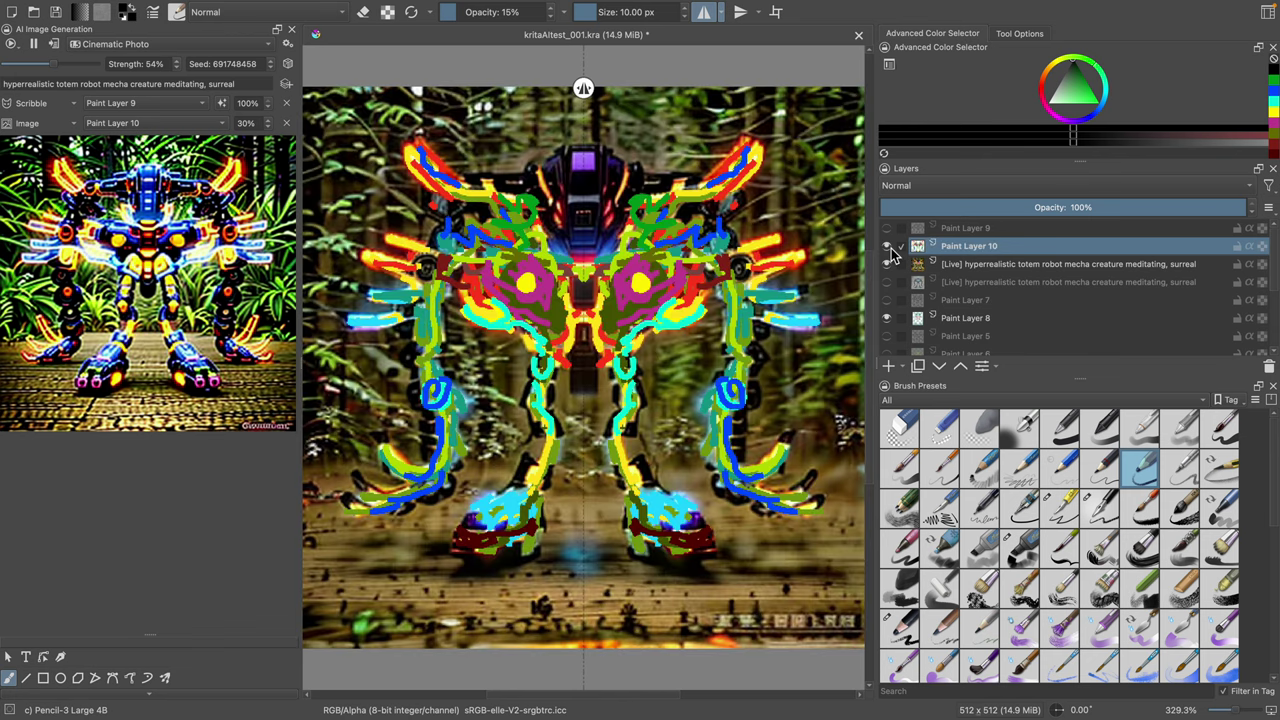
pyautogui.click(888, 247)
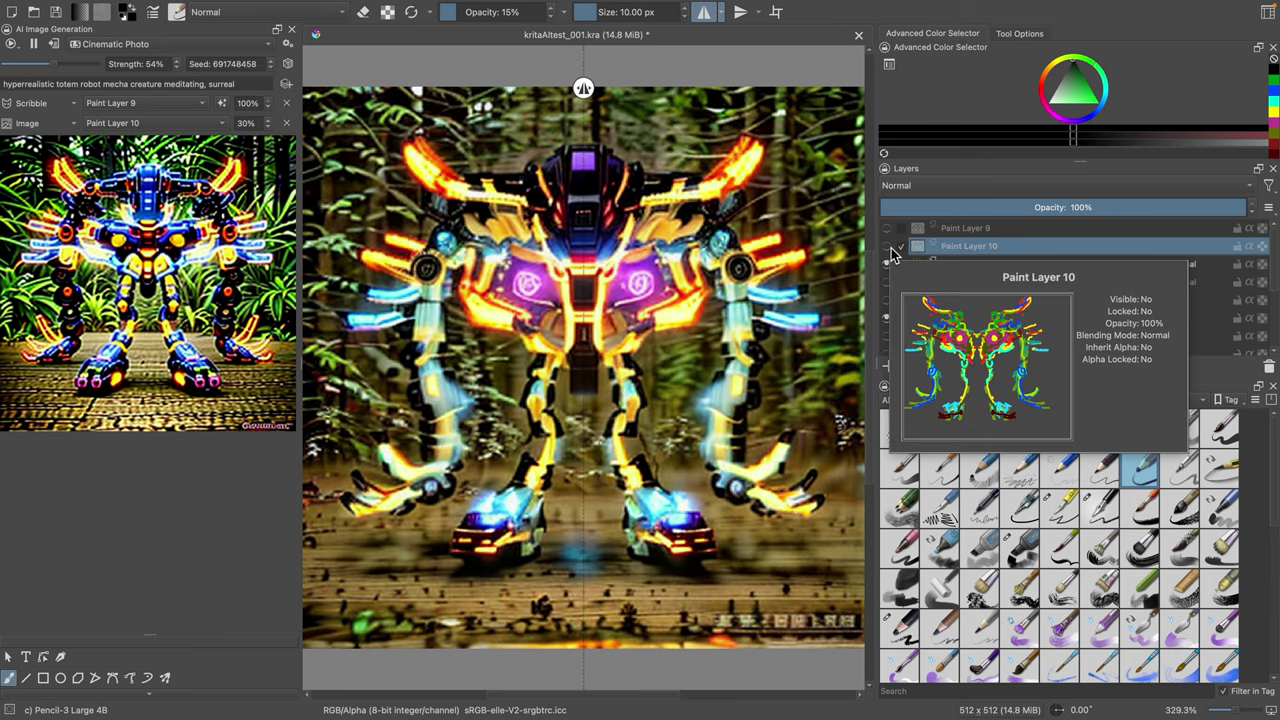
pyautogui.click(888, 264)
pyautogui.click(888, 247)
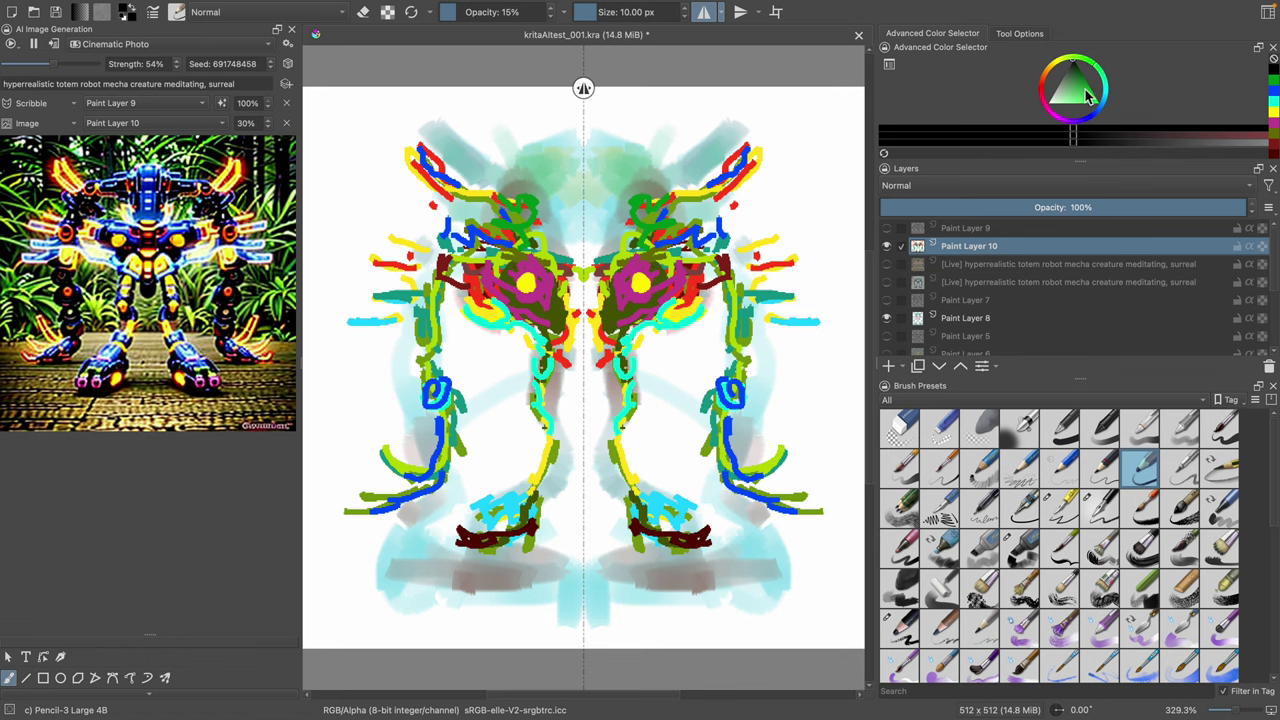
# Step: Set the Paint Layer 10 Image control strength to 40% and draw teal pencil strokes around the eyes and upper arms
pyautogui.moveTo(1092, 96); pyautogui.dragTo(1107, 98)
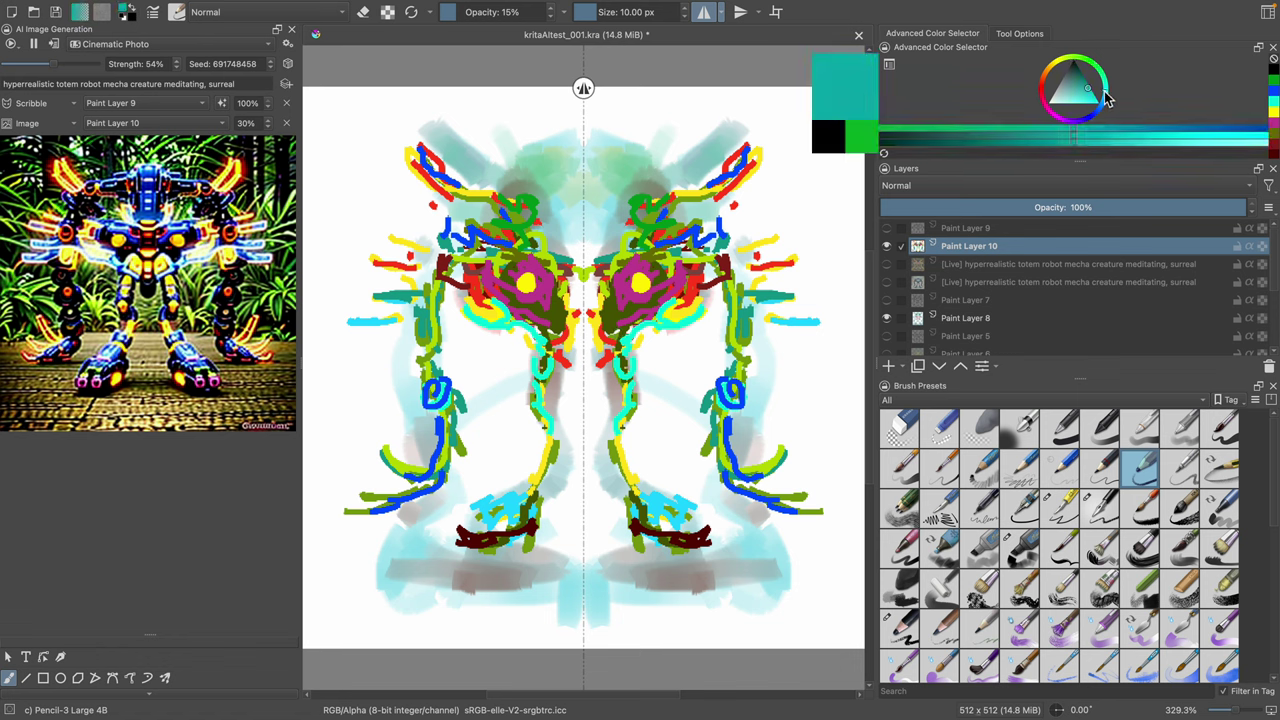
pyautogui.doubleClick(248, 124)
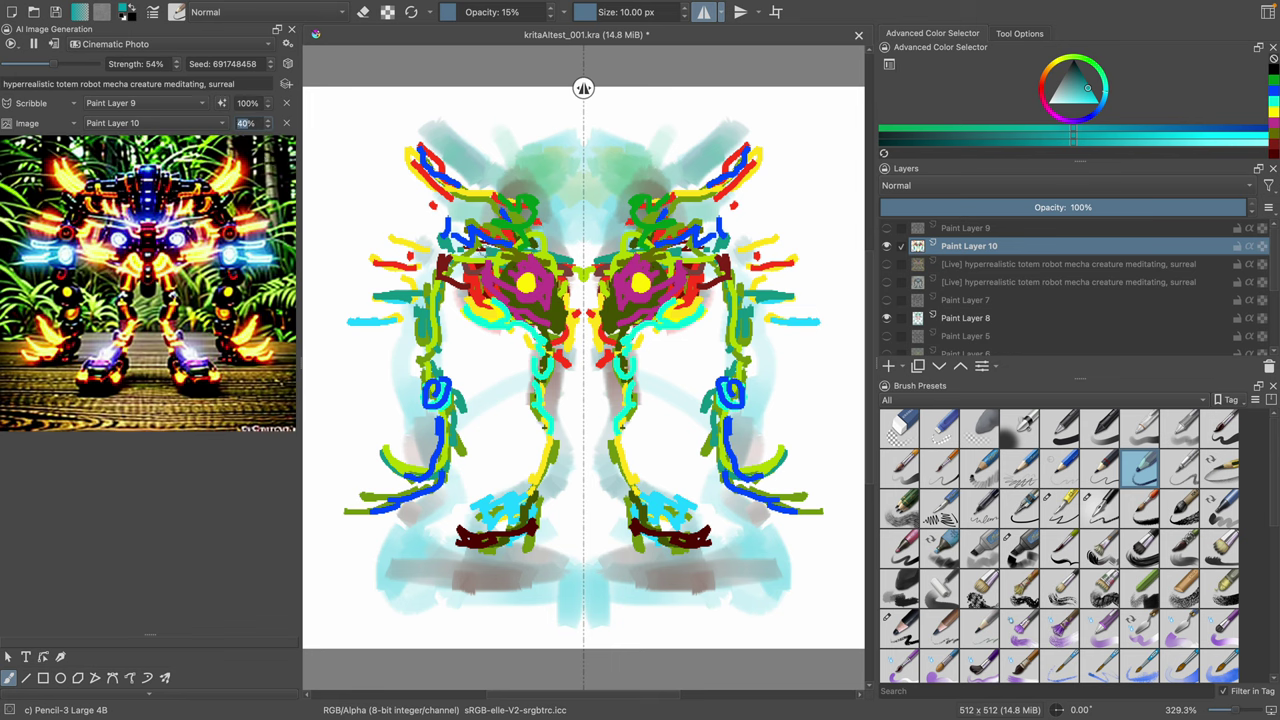
pyautogui.moveTo(536, 248)
pyautogui.mouseDown()
pyautogui.moveTo(554, 284)
pyautogui.moveTo(502, 296)
pyautogui.mouseUp()
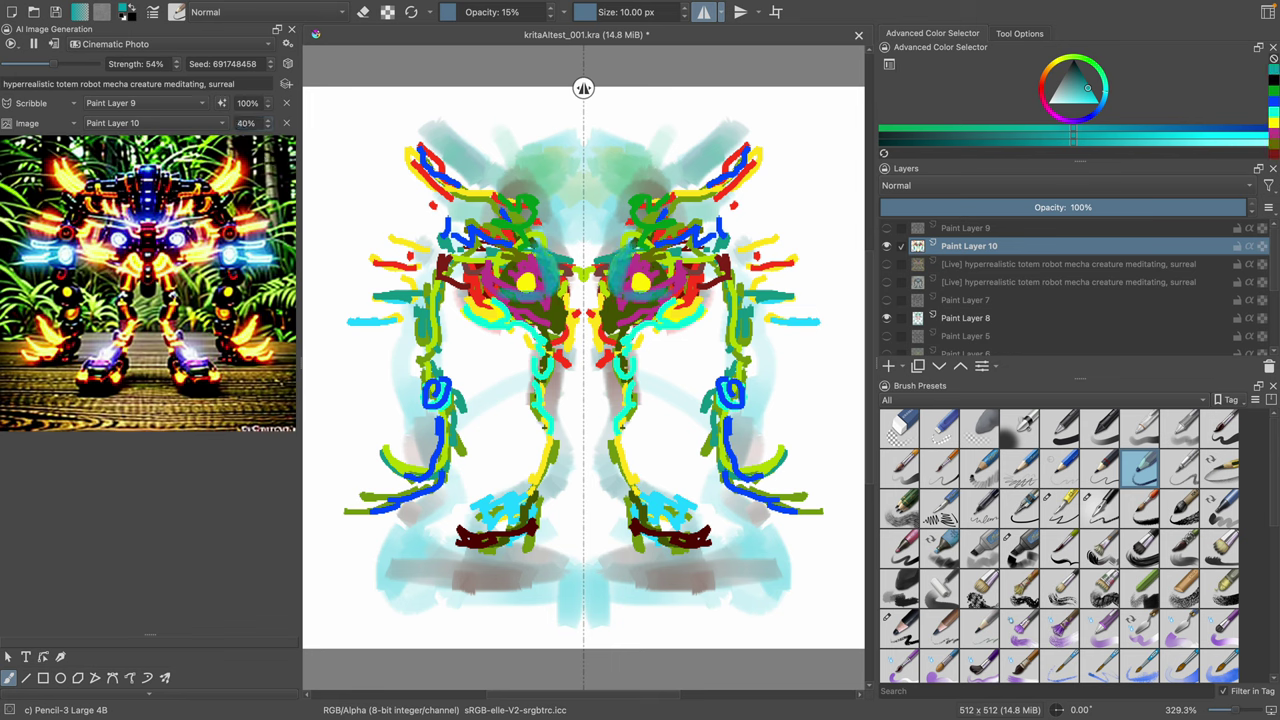
pyautogui.moveTo(668, 298)
pyautogui.mouseDown()
pyautogui.moveTo(710, 247)
pyautogui.moveTo(735, 316)
pyautogui.mouseUp()
# Step: Using the Marker Medium brush on Paint Layer 10, paint teal over the upper arms and dark red over the torso sides
pyautogui.click(990, 548)
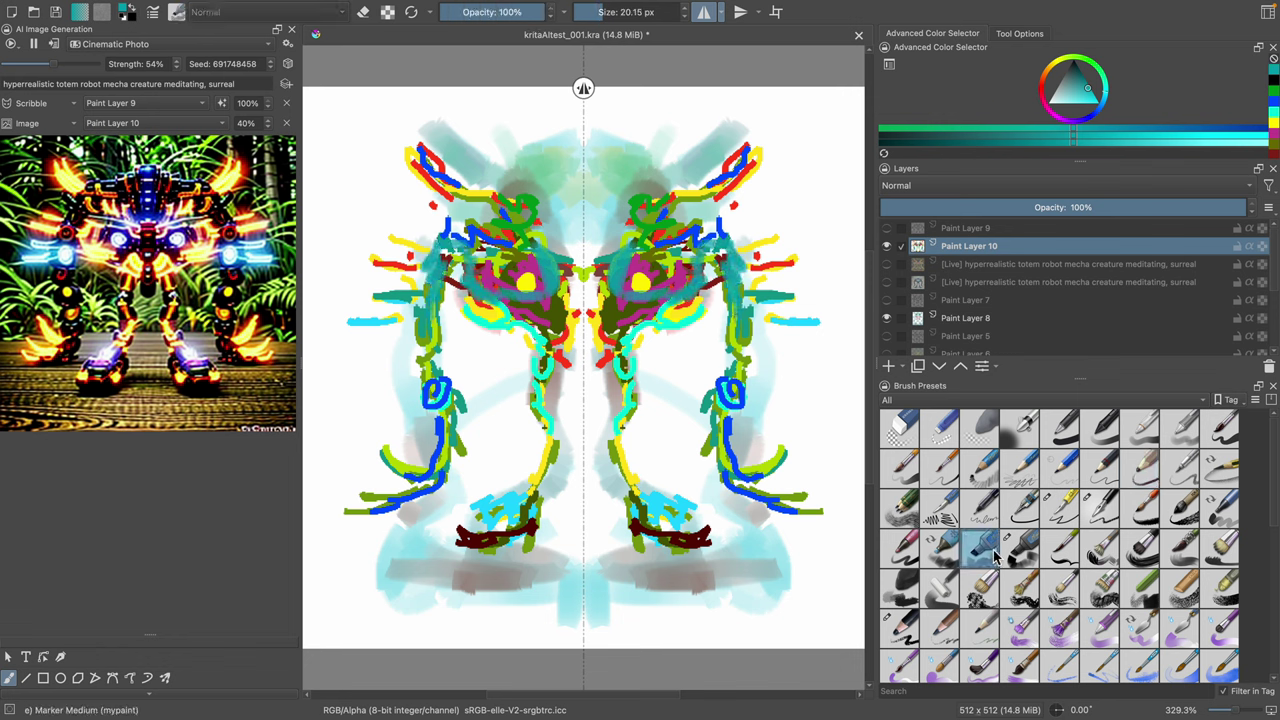
pyautogui.moveTo(710, 256); pyautogui.dragTo(743, 334)
pyautogui.click(1043, 89)
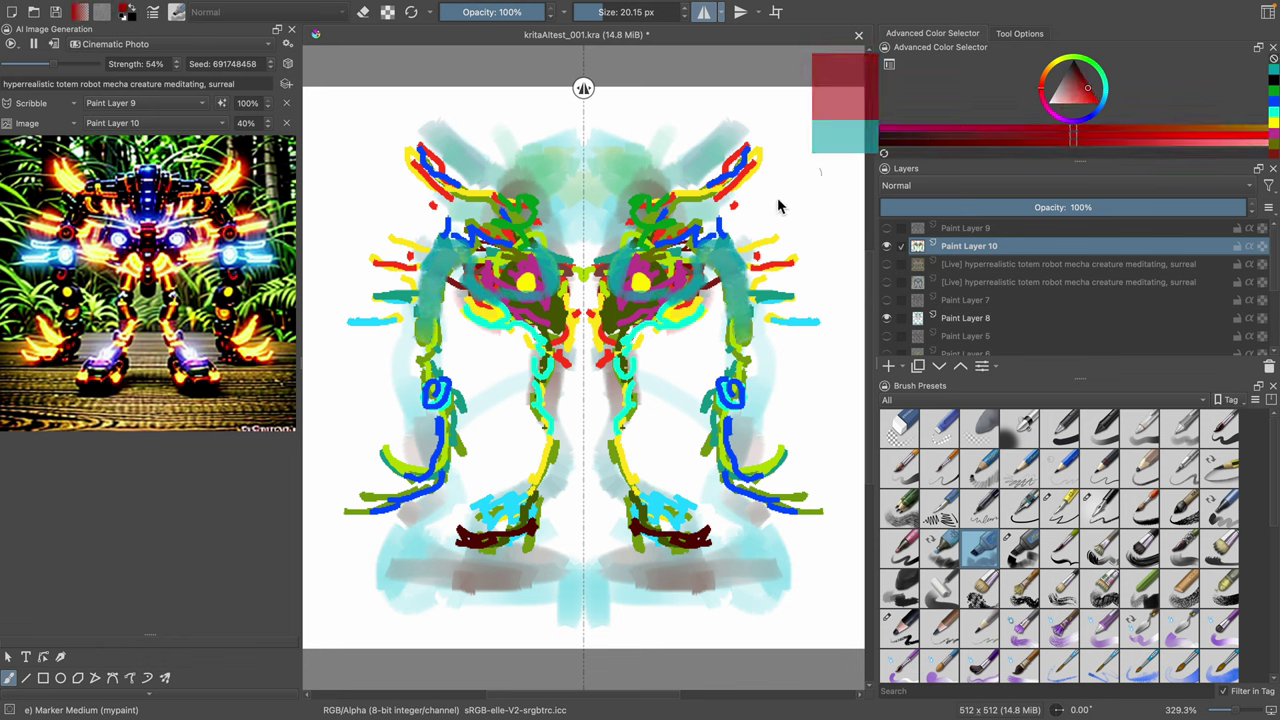
pyautogui.moveTo(688, 230)
pyautogui.mouseDown()
pyautogui.moveTo(690, 284)
pyautogui.moveTo(614, 342)
pyautogui.mouseUp()
# Step: Show and select Paint Layer 9, and paint dark red marker strokes along the torso sides and upper arms
pyautogui.click(887, 229)
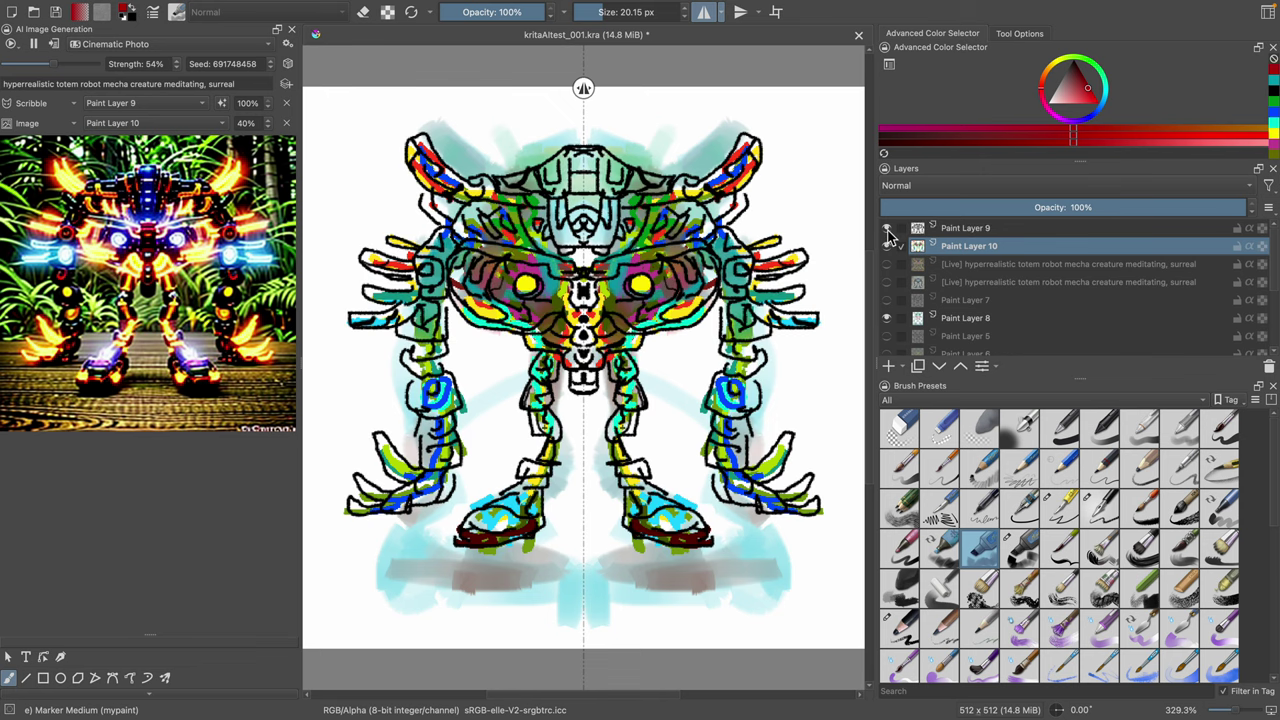
pyautogui.click(965, 229)
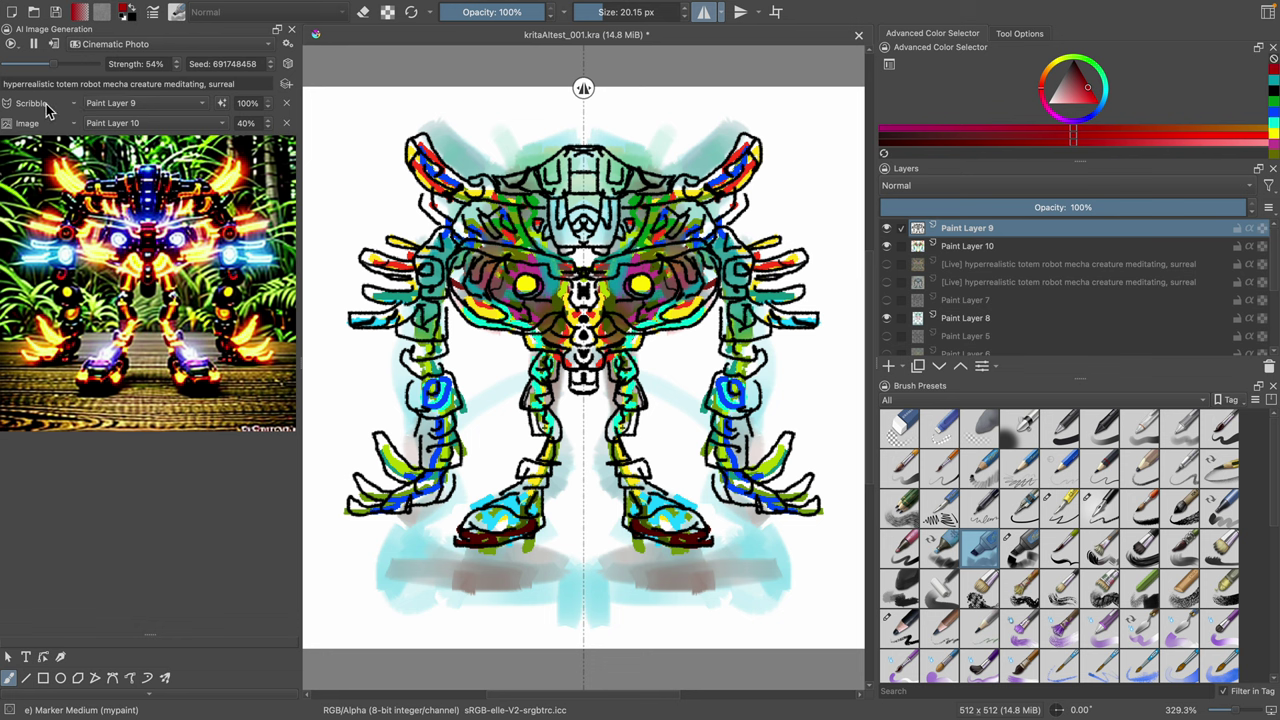
pyautogui.moveTo(708, 275)
pyautogui.mouseDown()
pyautogui.moveTo(689, 311)
pyautogui.moveTo(640, 328)
pyautogui.moveTo(732, 312)
pyautogui.moveTo(730, 362)
pyautogui.moveTo(748, 330)
pyautogui.moveTo(730, 398)
pyautogui.mouseUp()
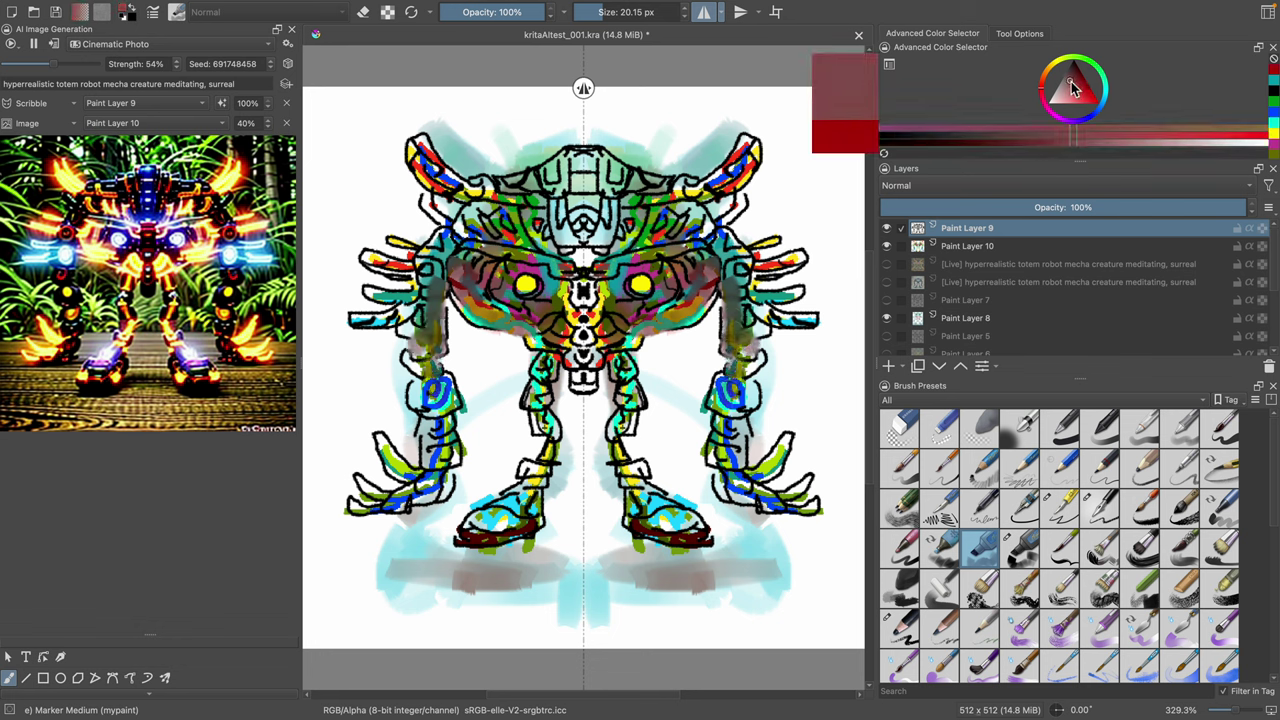
# Step: Paint muted grey-green marker strokes over the shoulders, arms and clawed hands on Paint Layer 9
pyautogui.click(1067, 58)
pyautogui.click(1104, 83)
pyautogui.moveTo(724, 250)
pyautogui.mouseDown()
pyautogui.moveTo(682, 218)
pyautogui.moveTo(722, 208)
pyautogui.mouseUp()
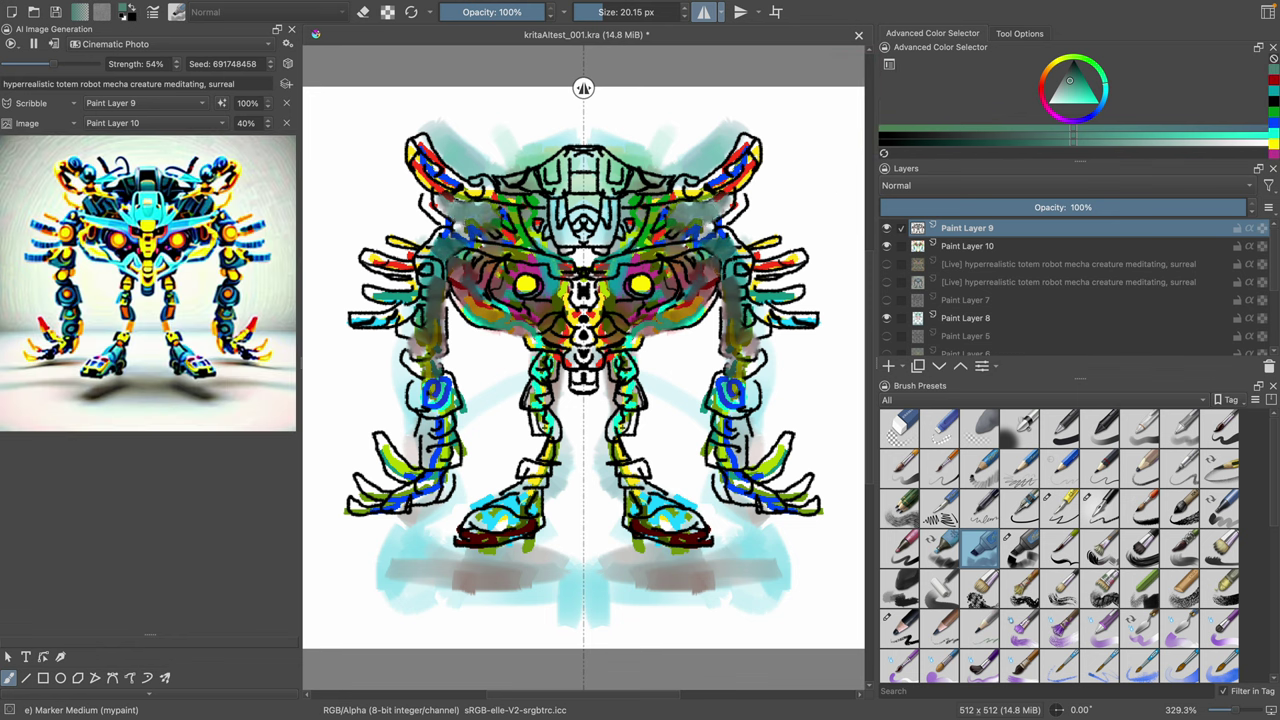
pyautogui.moveTo(766, 260)
pyautogui.mouseDown()
pyautogui.moveTo(742, 282)
pyautogui.moveTo(758, 314)
pyautogui.moveTo(736, 342)
pyautogui.mouseUp()
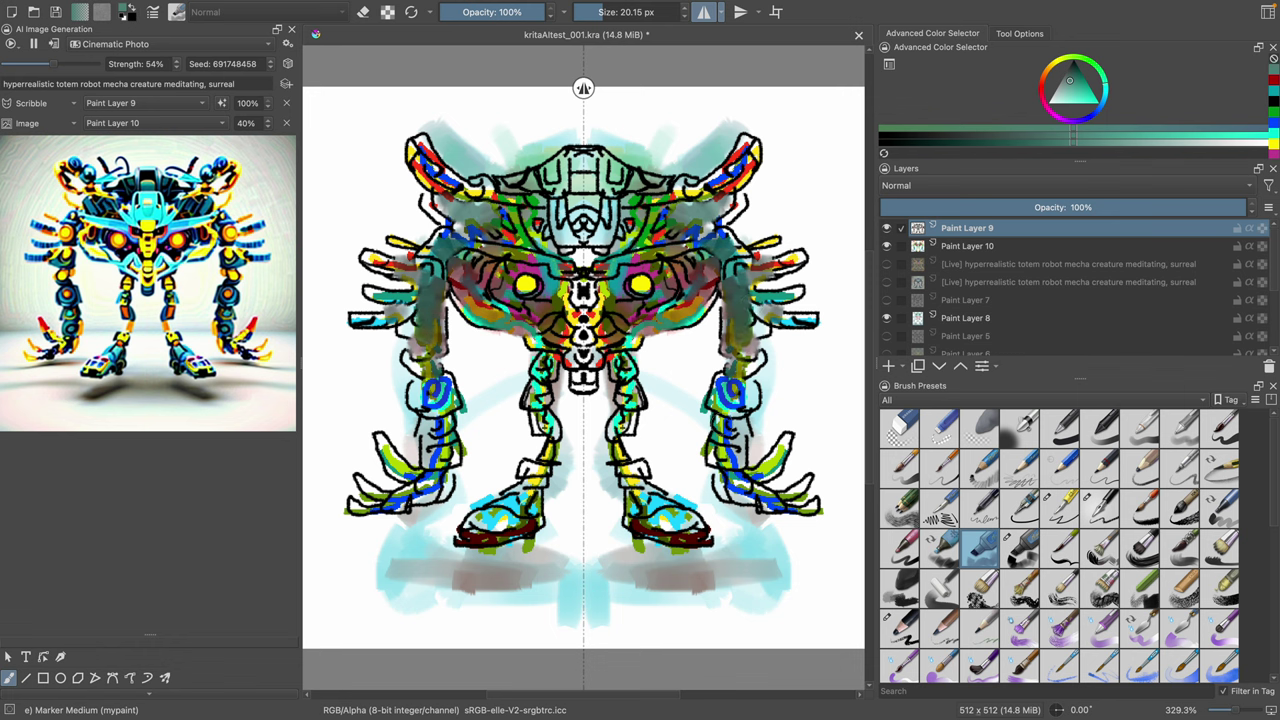
pyautogui.moveTo(724, 414)
pyautogui.mouseDown()
pyautogui.moveTo(748, 494)
pyautogui.moveTo(790, 518)
pyautogui.mouseUp()
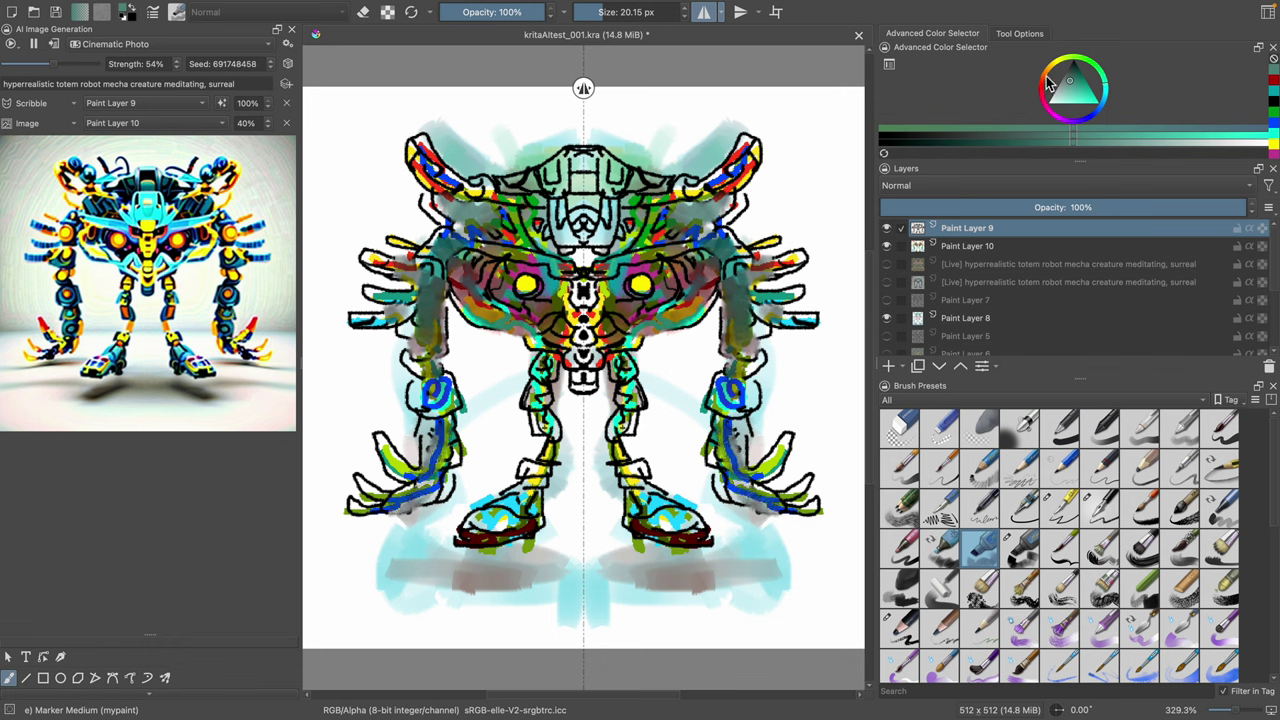
# Step: Paint muted brown over the lower torso, legs, feet and the areas beside the head, and randomize the generation seed
pyautogui.click(1046, 76)
pyautogui.moveTo(714, 292)
pyautogui.mouseDown()
pyautogui.moveTo(624, 340)
pyautogui.moveTo(632, 472)
pyautogui.moveTo(660, 520)
pyautogui.moveTo(700, 530)
pyautogui.moveTo(664, 520)
pyautogui.mouseUp()
pyautogui.moveTo(676, 290); pyautogui.dragTo(700, 330)
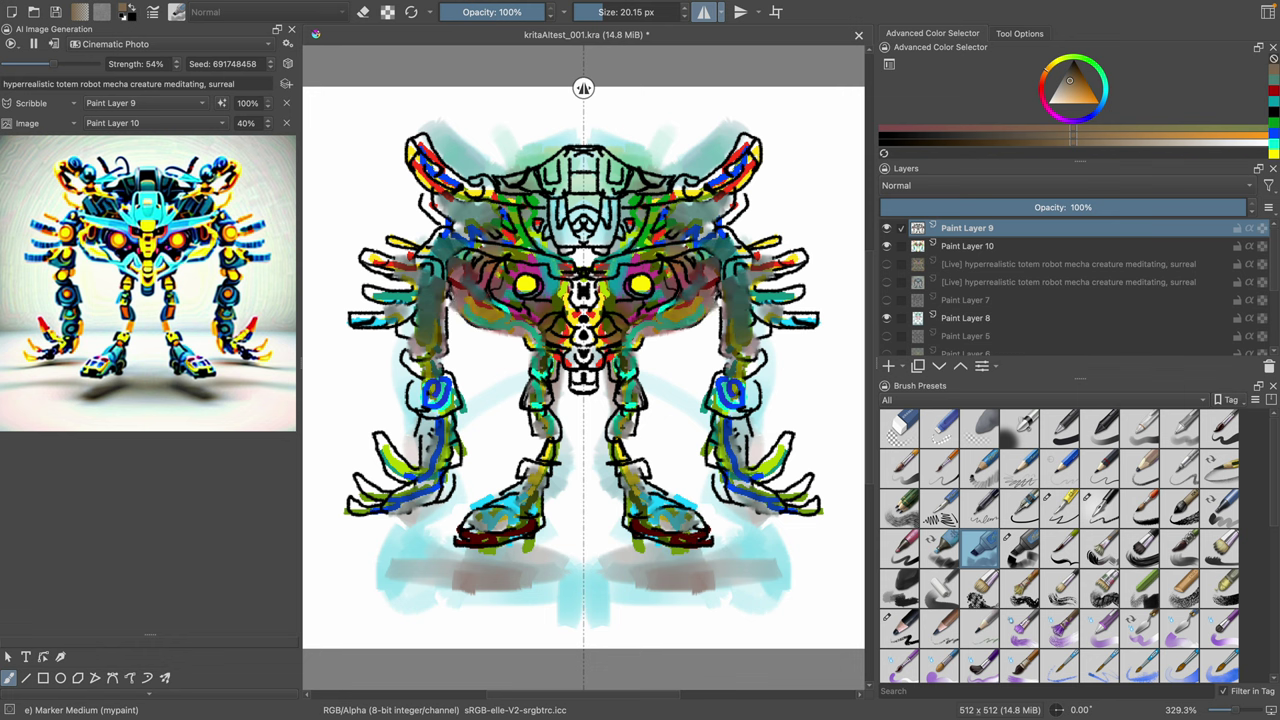
pyautogui.click(287, 64)
pyautogui.click(288, 66)
pyautogui.moveTo(612, 202)
pyautogui.mouseDown()
pyautogui.moveTo(630, 242)
pyautogui.moveTo(670, 206)
pyautogui.mouseUp()
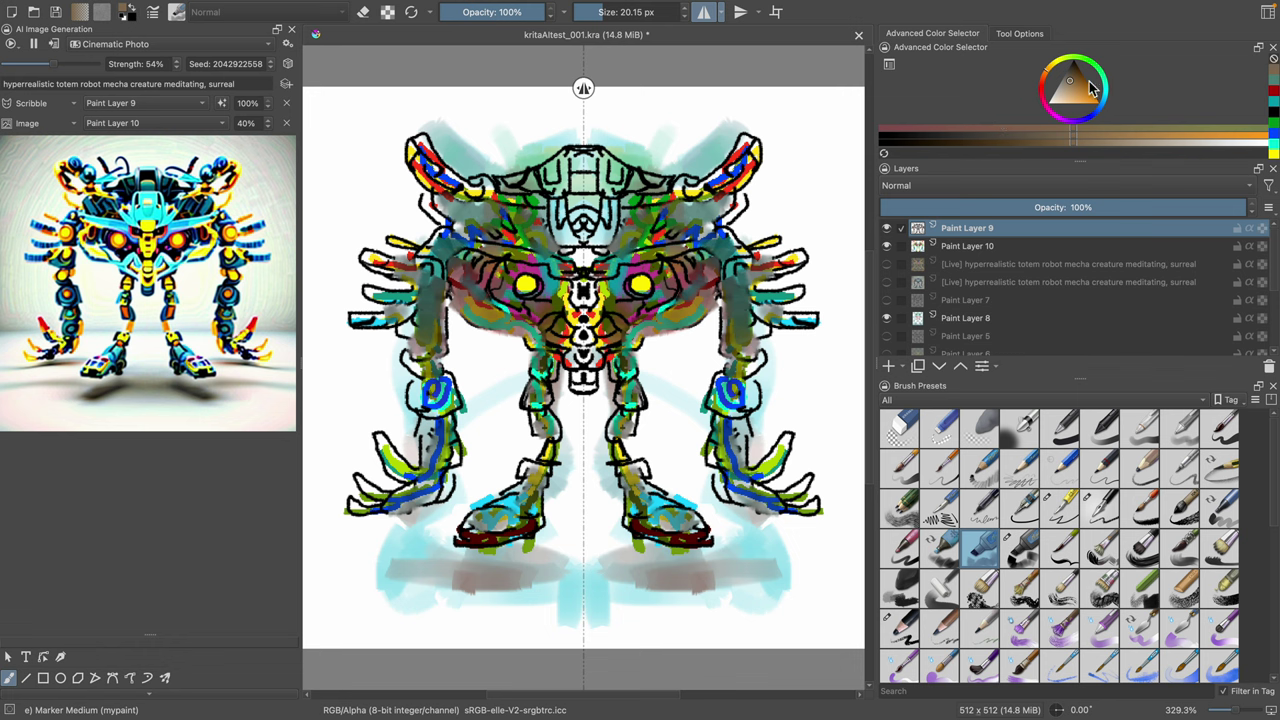
# Step: Choose a brighter teal-green and paint it over the upper body beside the head on Paint Layer 9
pyautogui.click(1106, 86)
pyautogui.click(1087, 83)
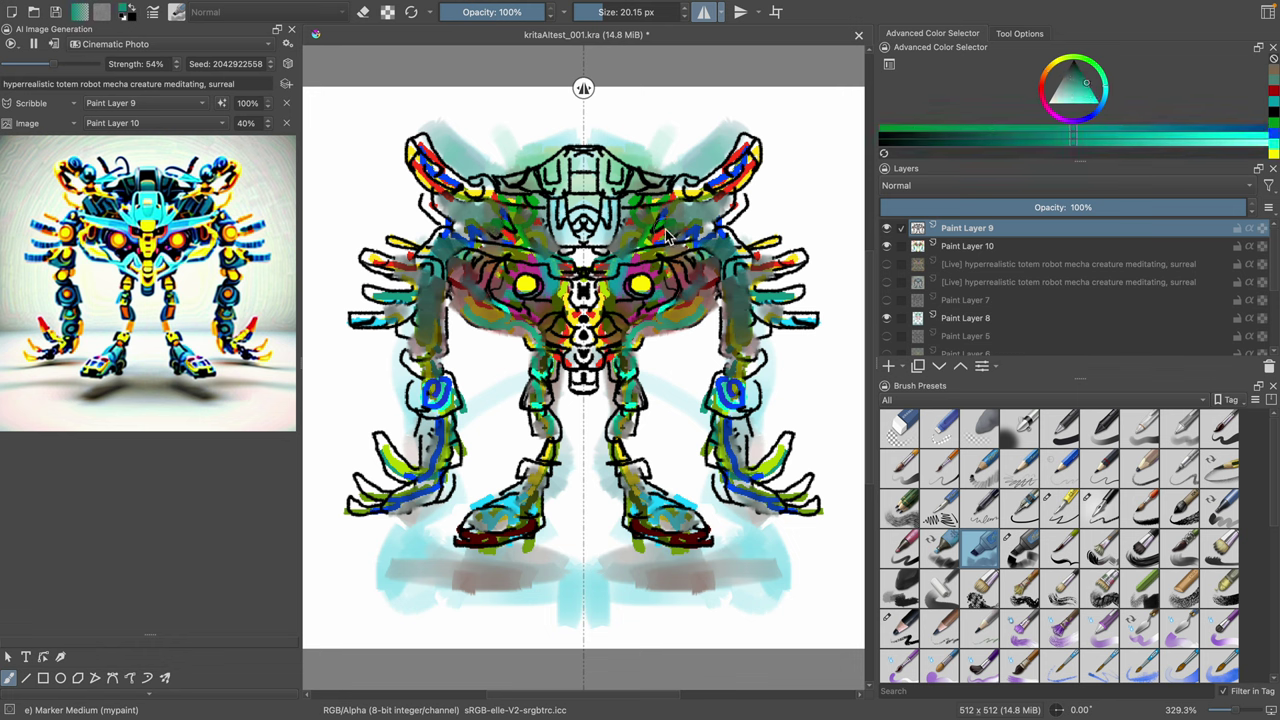
pyautogui.moveTo(668, 236)
pyautogui.mouseDown()
pyautogui.moveTo(670, 222)
pyautogui.moveTo(620, 228)
pyautogui.moveTo(630, 210)
pyautogui.mouseUp()
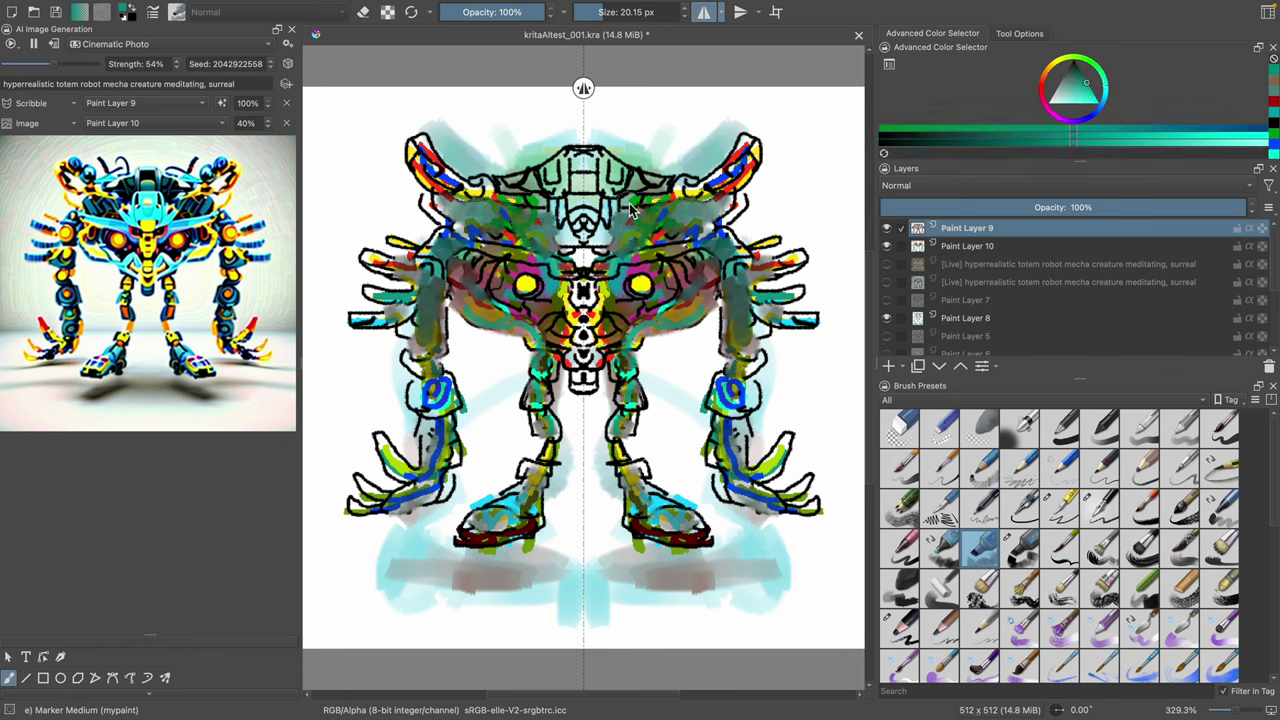
# Step: Paint muted grey-teal down the central spine of the lower torso on Paint Layer 9
pyautogui.moveTo(624, 262)
pyautogui.mouseDown()
pyautogui.moveTo(703, 248)
pyautogui.moveTo(675, 316)
pyautogui.moveTo(624, 334)
pyautogui.moveTo(628, 364)
pyautogui.moveTo(589, 353)
pyautogui.moveTo(591, 366)
pyautogui.moveTo(592, 308)
pyautogui.moveTo(591, 384)
pyautogui.moveTo(614, 292)
pyautogui.mouseUp()
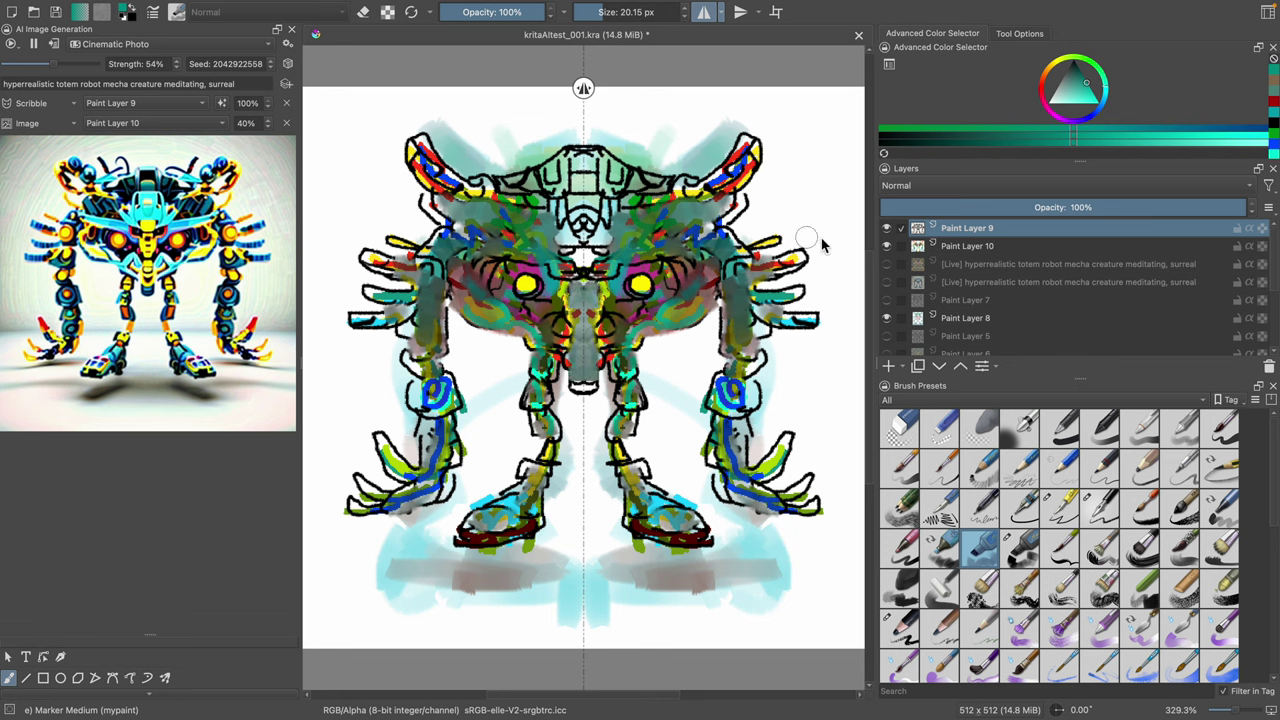
# Step: Toggle the visibility of Paint Layer 9 and Paint Layer 10 to compare the line drawing with its colour strokes
pyautogui.click(886, 229)
pyautogui.click(886, 229)
pyautogui.click(887, 247)
pyautogui.click(887, 247)
pyautogui.click(887, 247)
pyautogui.click(887, 247)
pyautogui.click(887, 247)
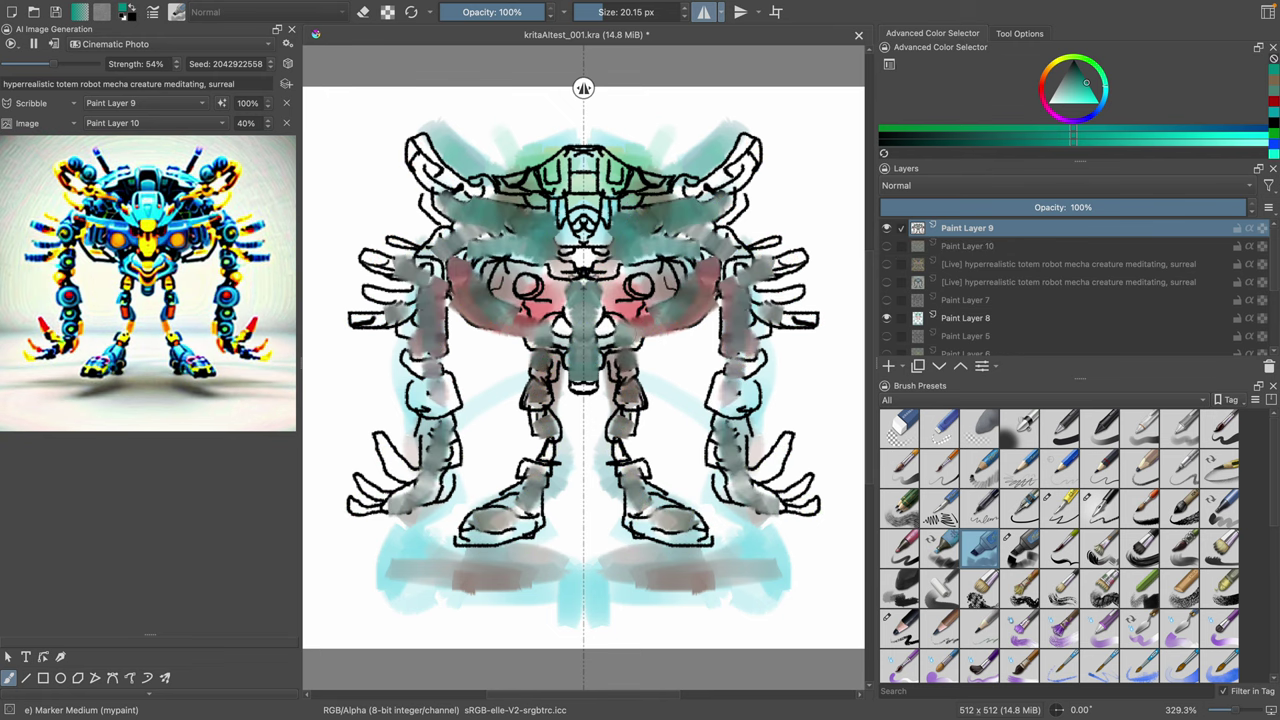
pyautogui.click(887, 247)
pyautogui.click(887, 247)
pyautogui.click(887, 247)
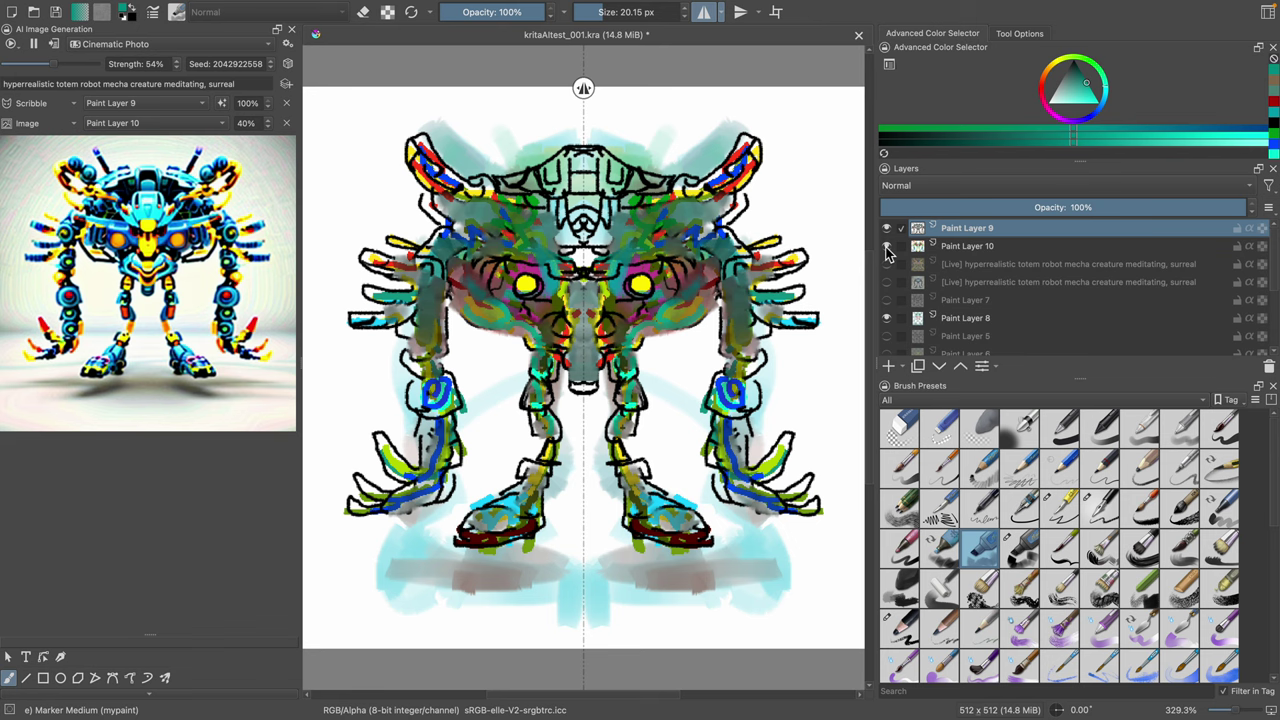
# Step: Select Paint Layer 10 and paint muted teal-green marker strokes over the lower torso, forearms and clawed hands
pyautogui.click(955, 246)
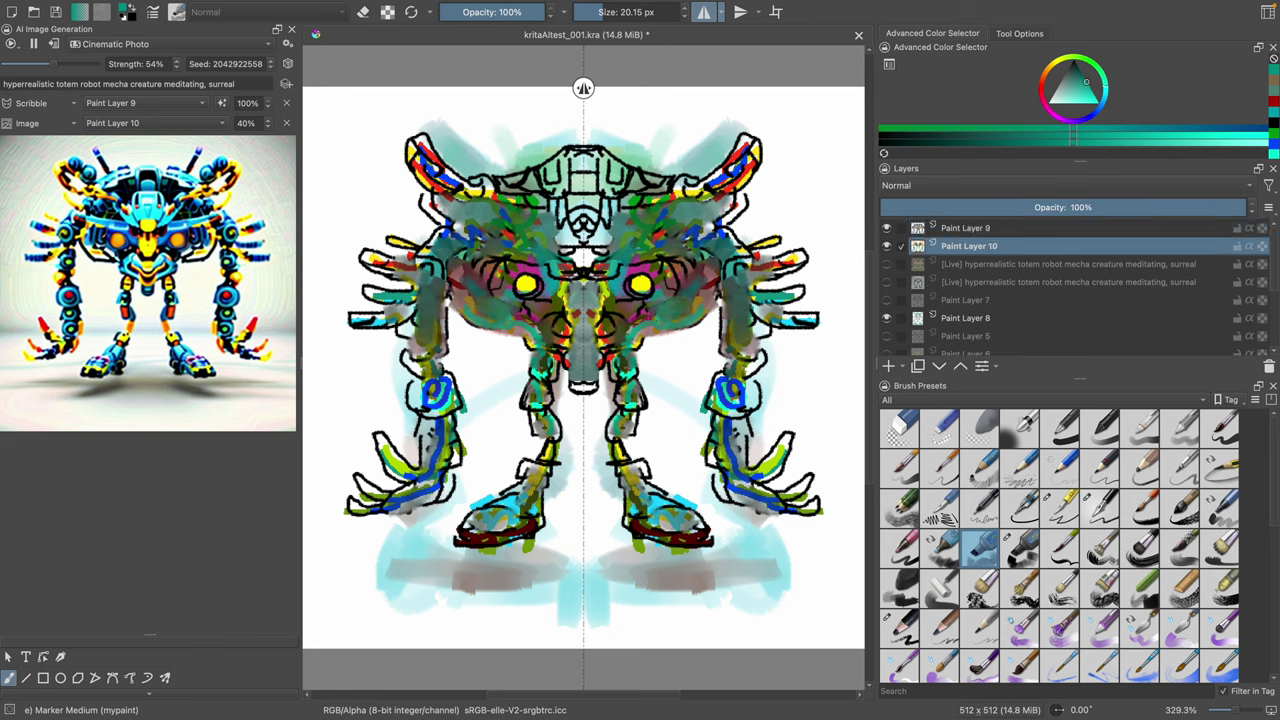
pyautogui.moveTo(641, 325)
pyautogui.mouseDown()
pyautogui.moveTo(719, 290)
pyautogui.moveTo(722, 392)
pyautogui.mouseUp()
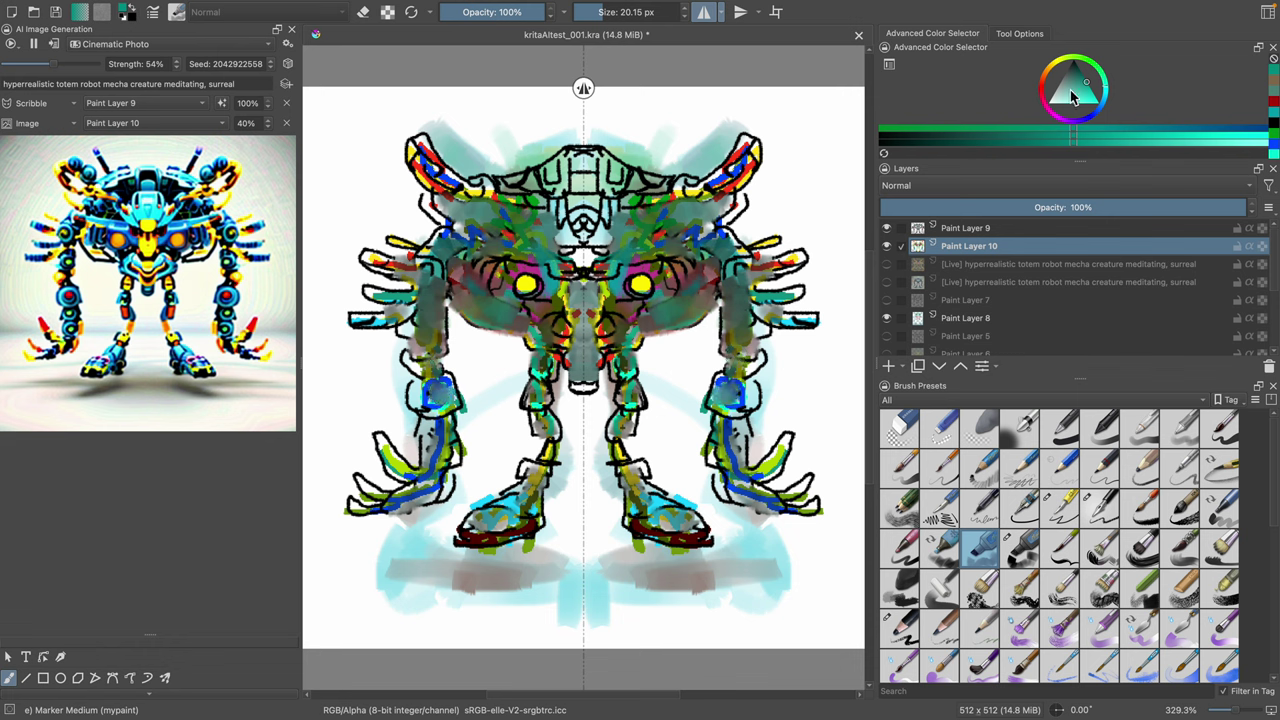
pyautogui.moveTo(1078, 88); pyautogui.dragTo(1108, 90)
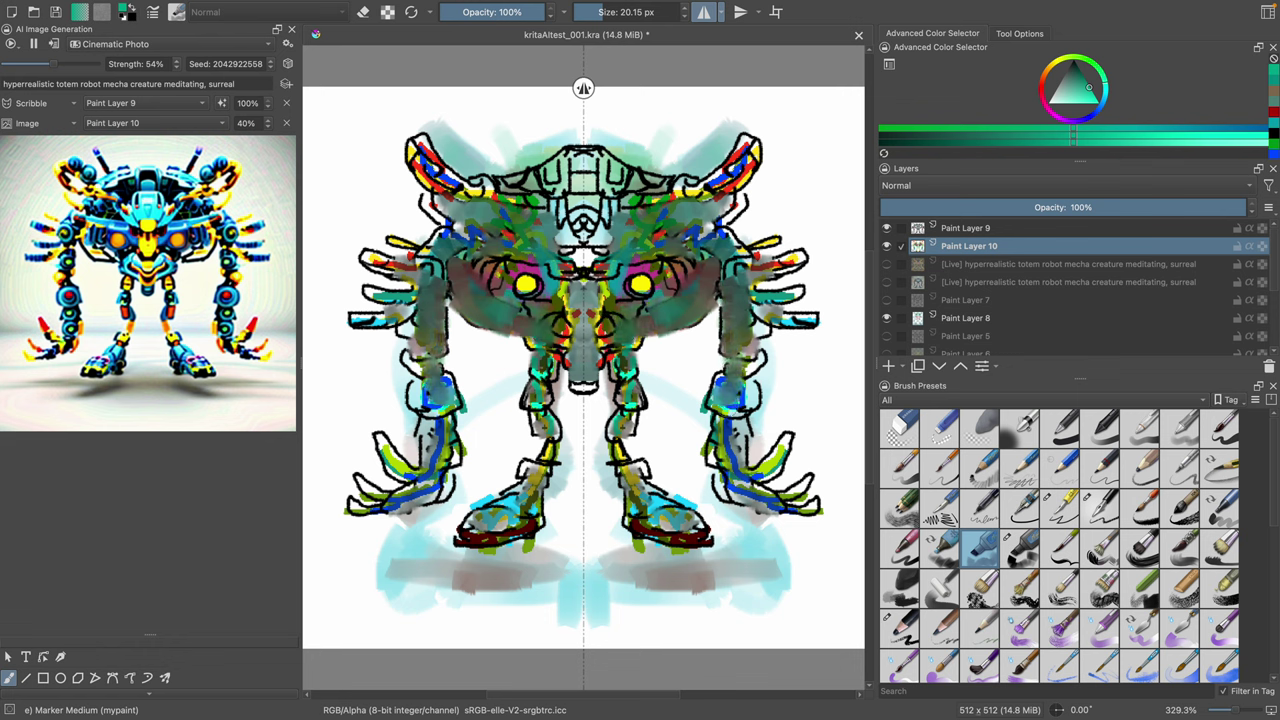
pyautogui.moveTo(434, 406)
pyautogui.mouseDown()
pyautogui.moveTo(426, 392)
pyautogui.moveTo(437, 453)
pyautogui.moveTo(402, 494)
pyautogui.moveTo(440, 478)
pyautogui.moveTo(412, 450)
pyautogui.mouseUp()
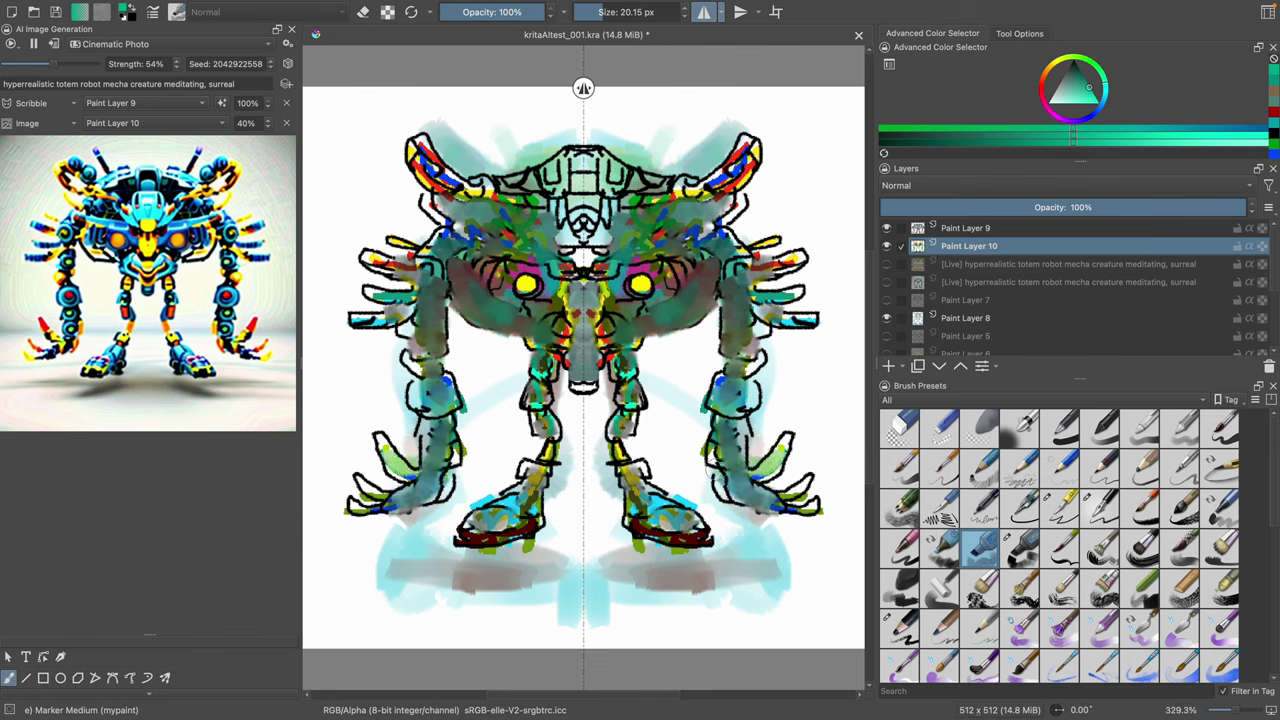
# Step: Choose a muted orange-brown and paint it over the lower torso sides on Paint Layer 10
pyautogui.click(1047, 71)
pyautogui.moveTo(1073, 88); pyautogui.dragTo(1079, 80)
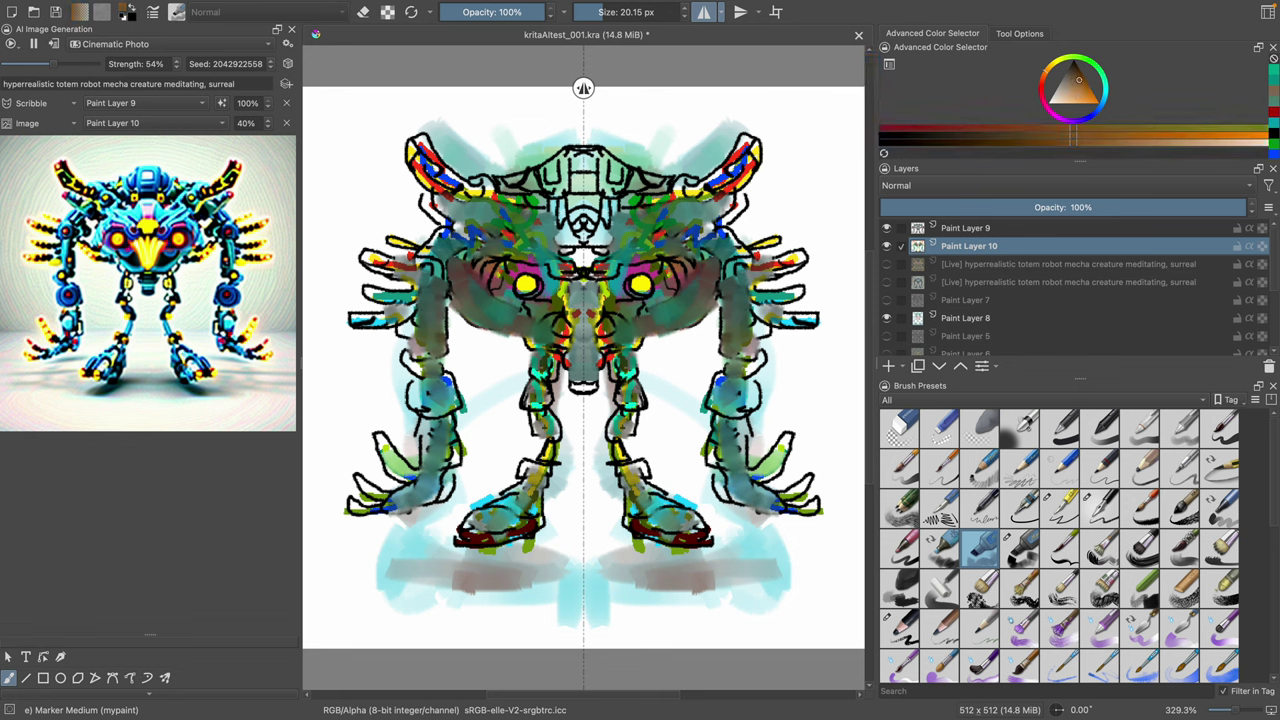
pyautogui.moveTo(636, 325); pyautogui.dragTo(679, 304)
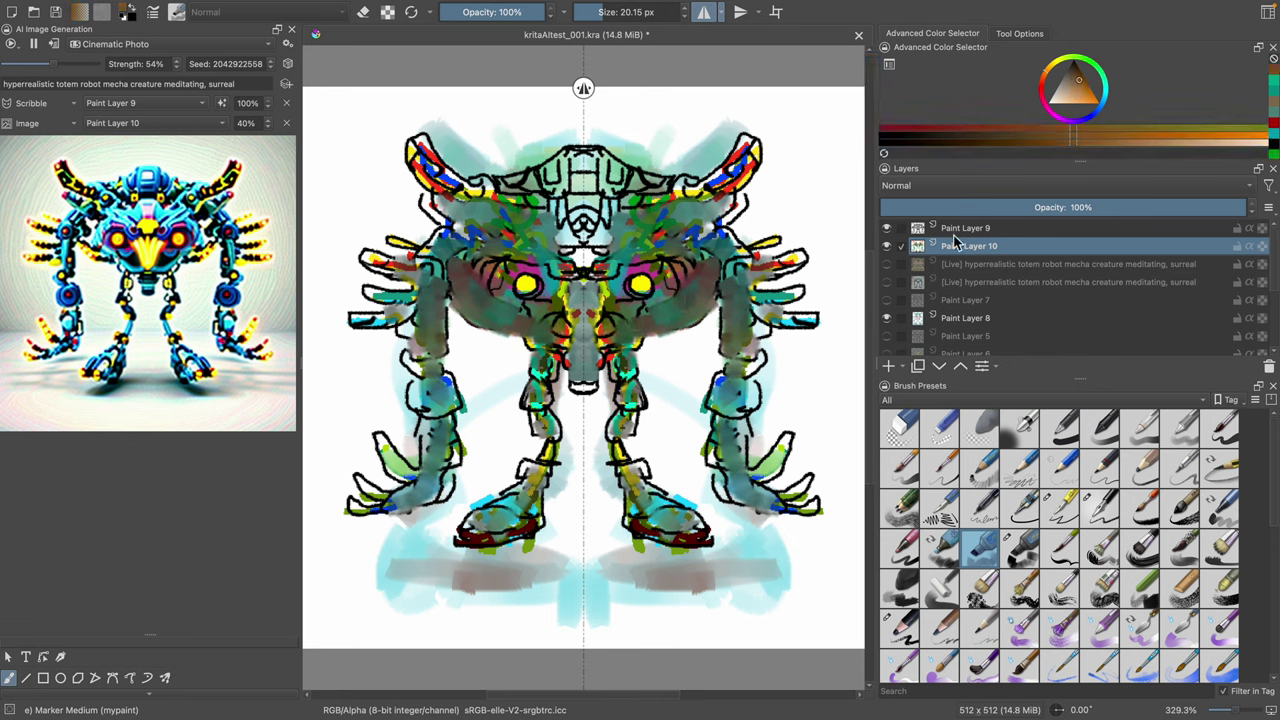
# Step: Hide and show Paint Layers 9 and 10 to examine the colour strokes without the black line drawing
pyautogui.click(887, 248)
pyautogui.click(887, 229)
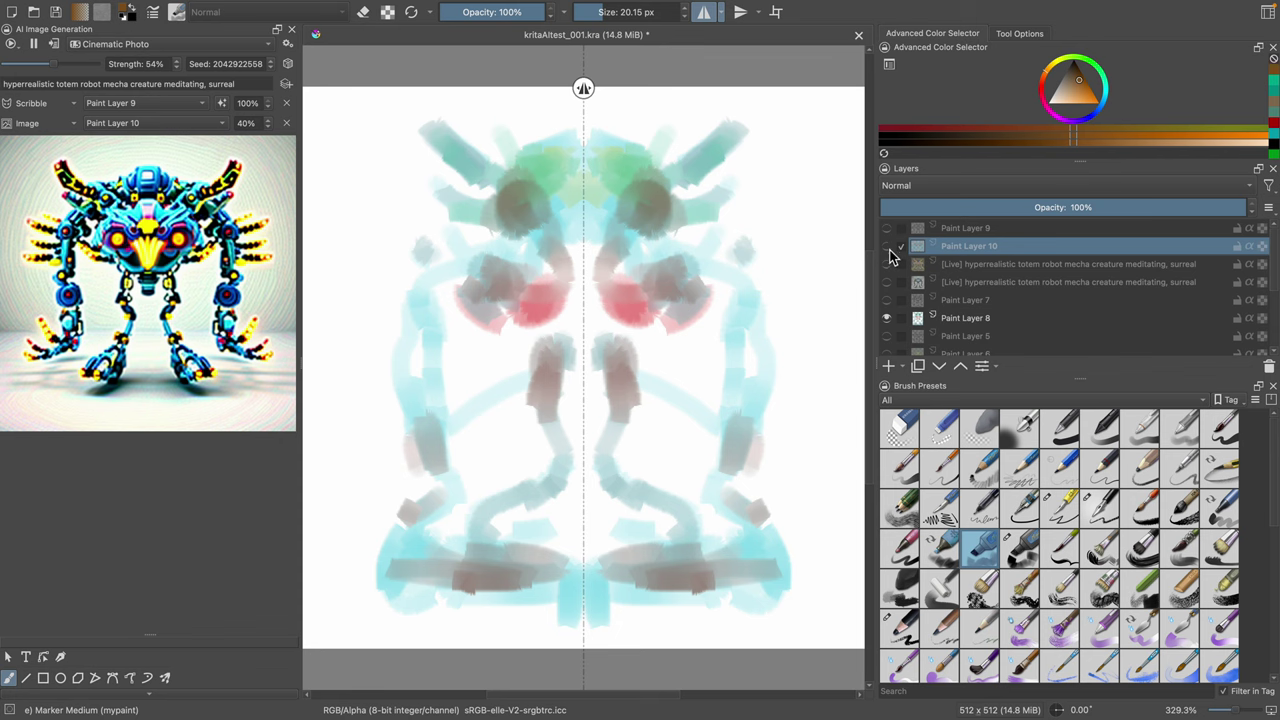
pyautogui.click(889, 250)
pyautogui.click(889, 250)
pyautogui.click(889, 250)
pyautogui.click(889, 234)
pyautogui.click(889, 234)
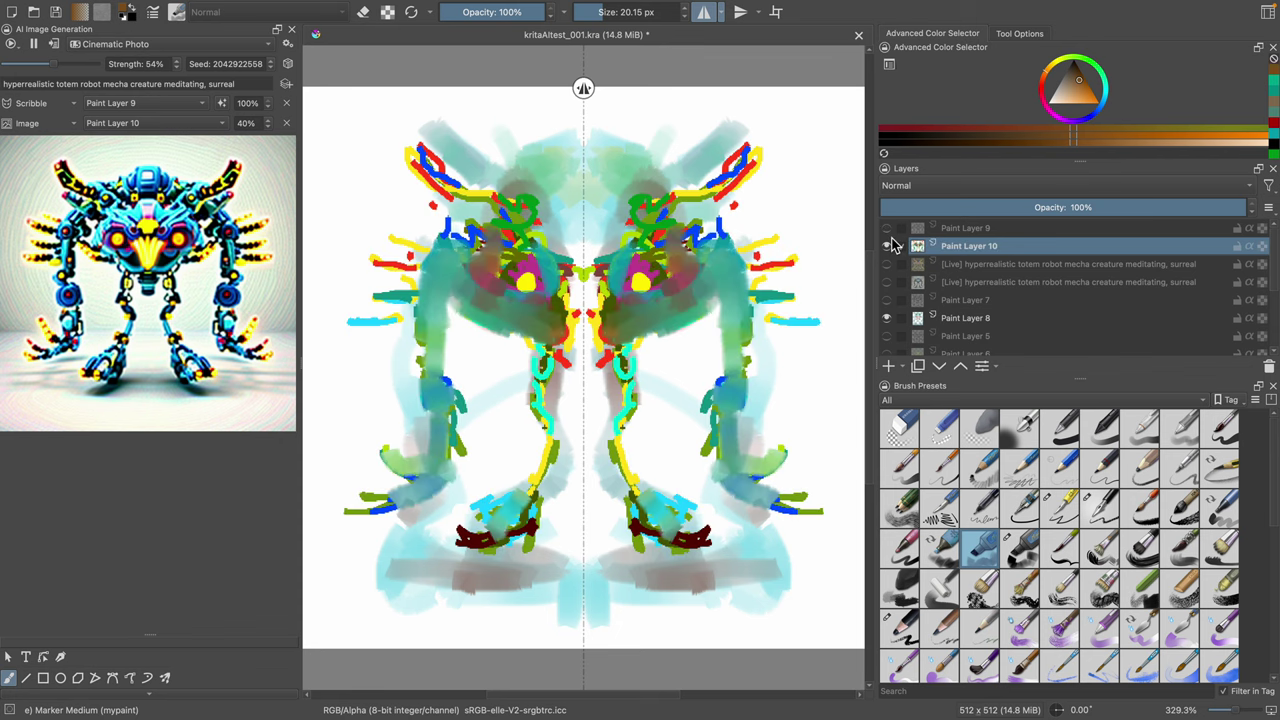
pyautogui.click(888, 233)
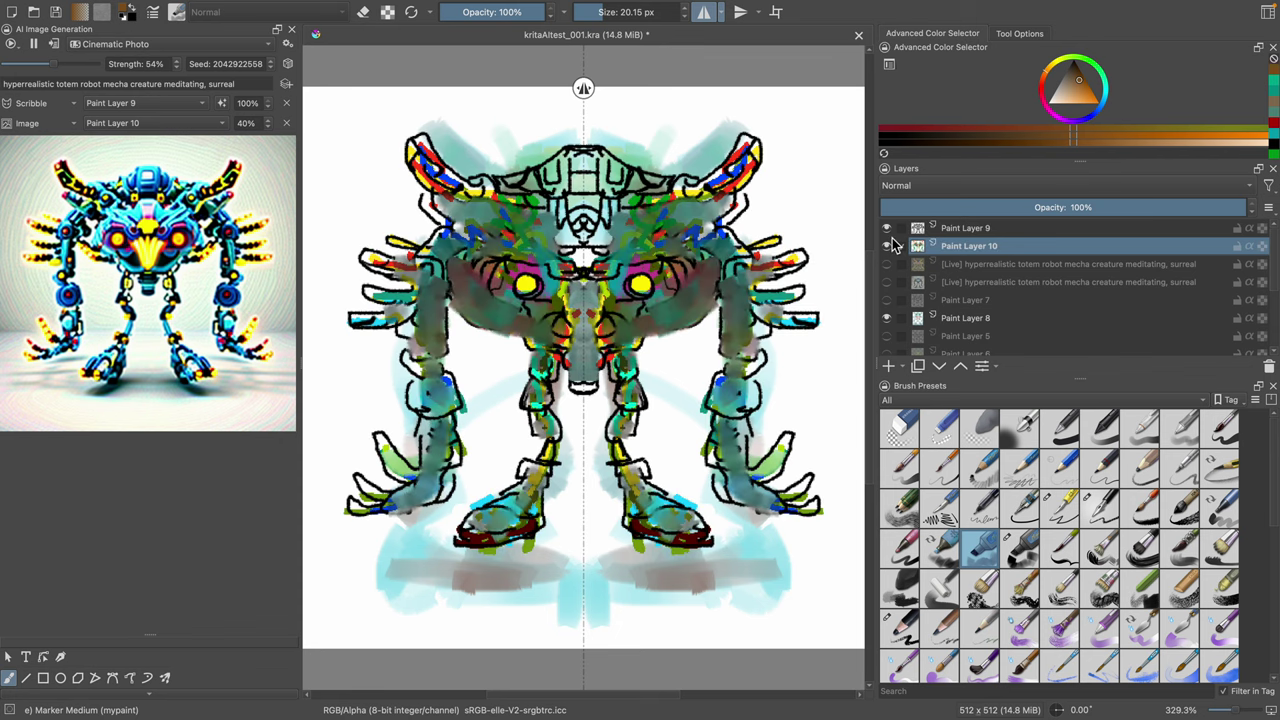
# Step: Switch to the Marker Plain brush and paint stronger orange-brown strokes along the torso sides on Paint Layer 10
pyautogui.click(1018, 556)
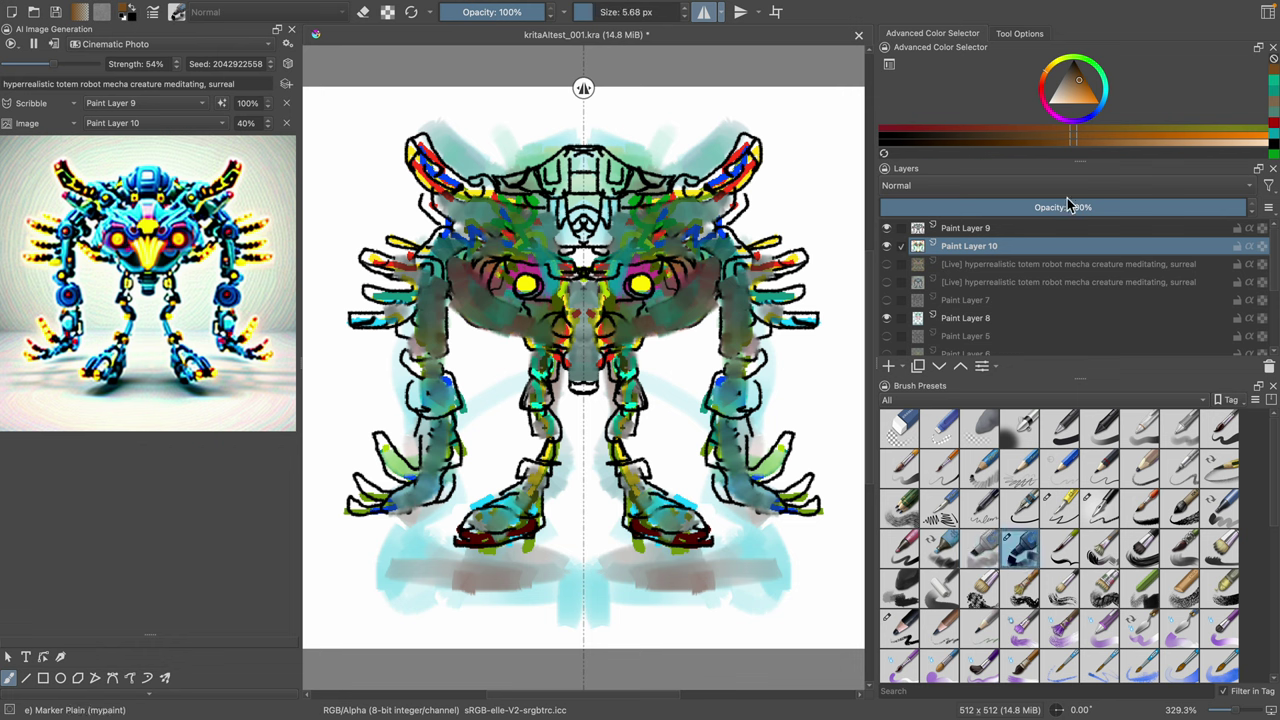
pyautogui.click(1088, 84)
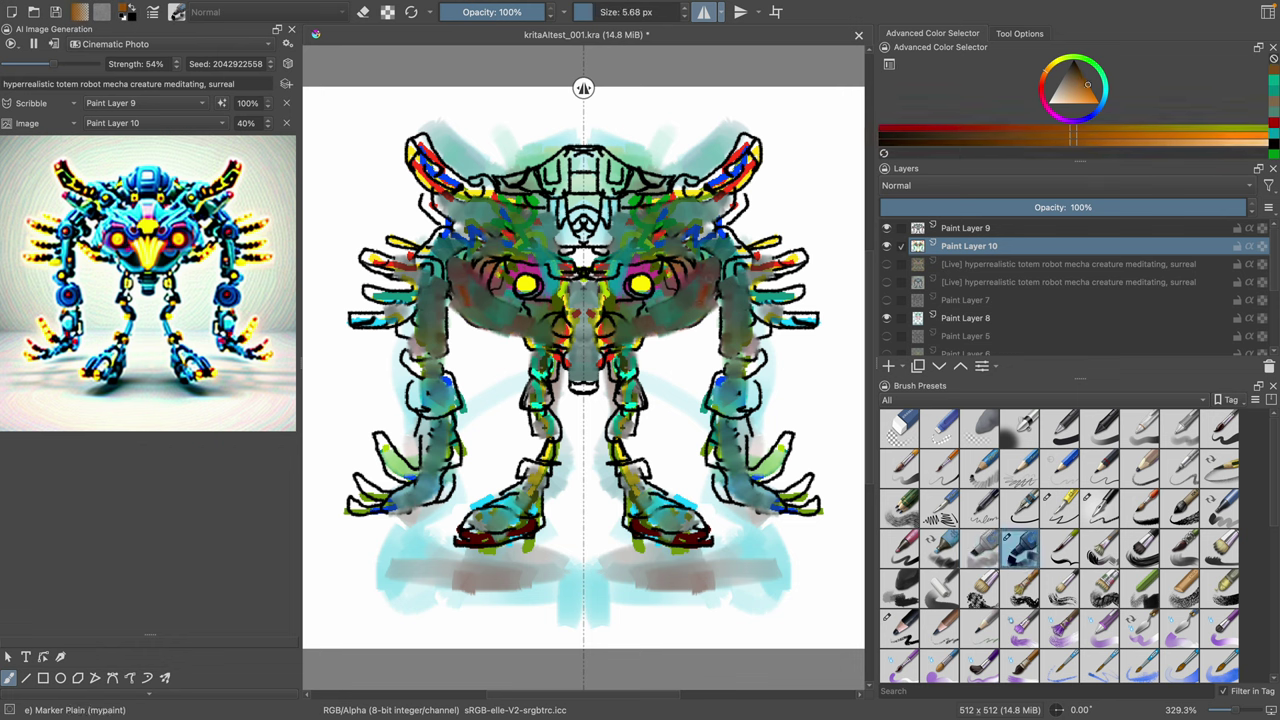
pyautogui.moveTo(707, 270)
pyautogui.mouseDown()
pyautogui.moveTo(692, 321)
pyautogui.moveTo(696, 304)
pyautogui.mouseUp()
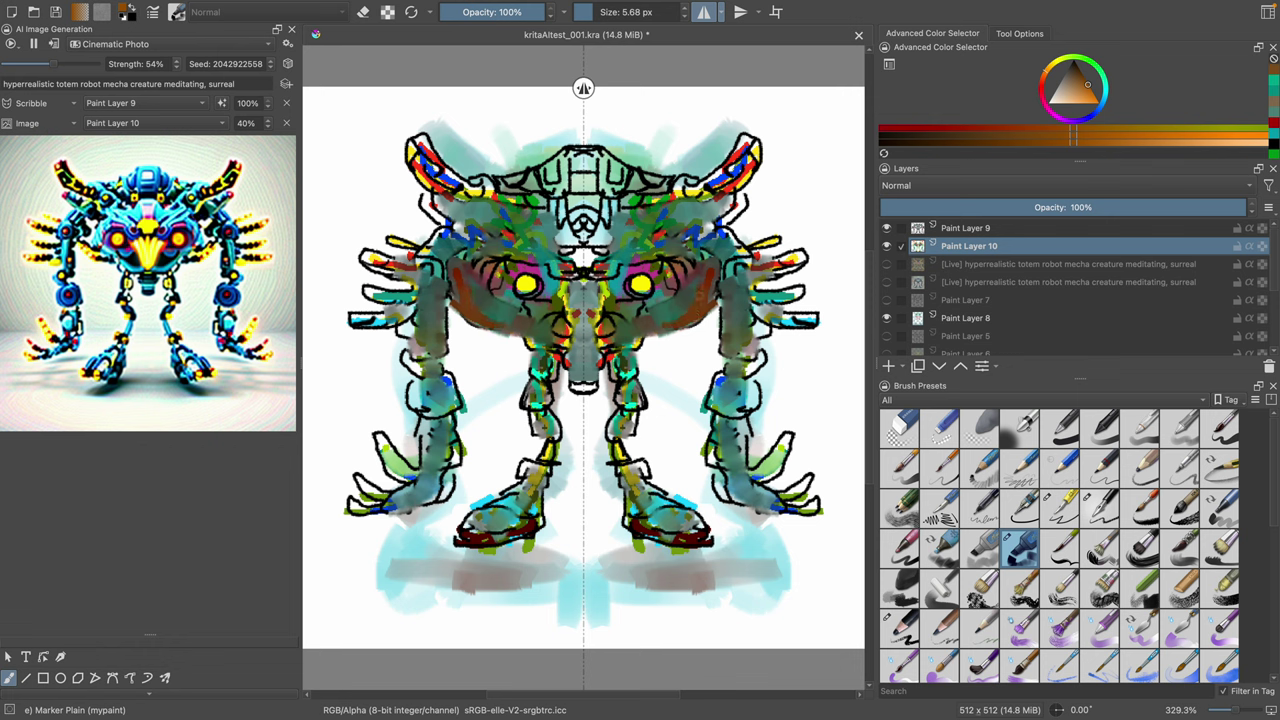
# Step: Paint bright yellow-green strokes around the lower torso centre and bright green strokes on the upper arms
pyautogui.click(1059, 62)
pyautogui.click(1095, 98)
pyautogui.moveTo(604, 334)
pyautogui.mouseDown()
pyautogui.moveTo(606, 320)
pyautogui.moveTo(628, 334)
pyautogui.moveTo(674, 314)
pyautogui.mouseUp()
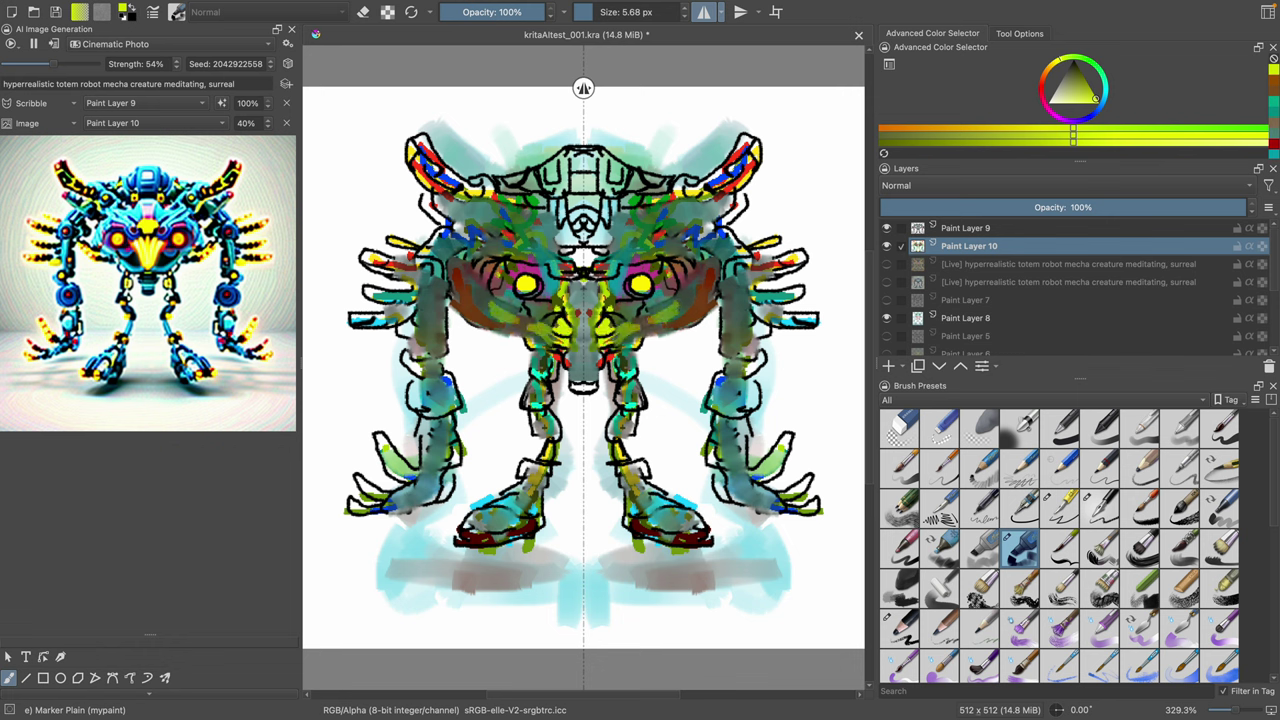
pyautogui.click(1103, 77)
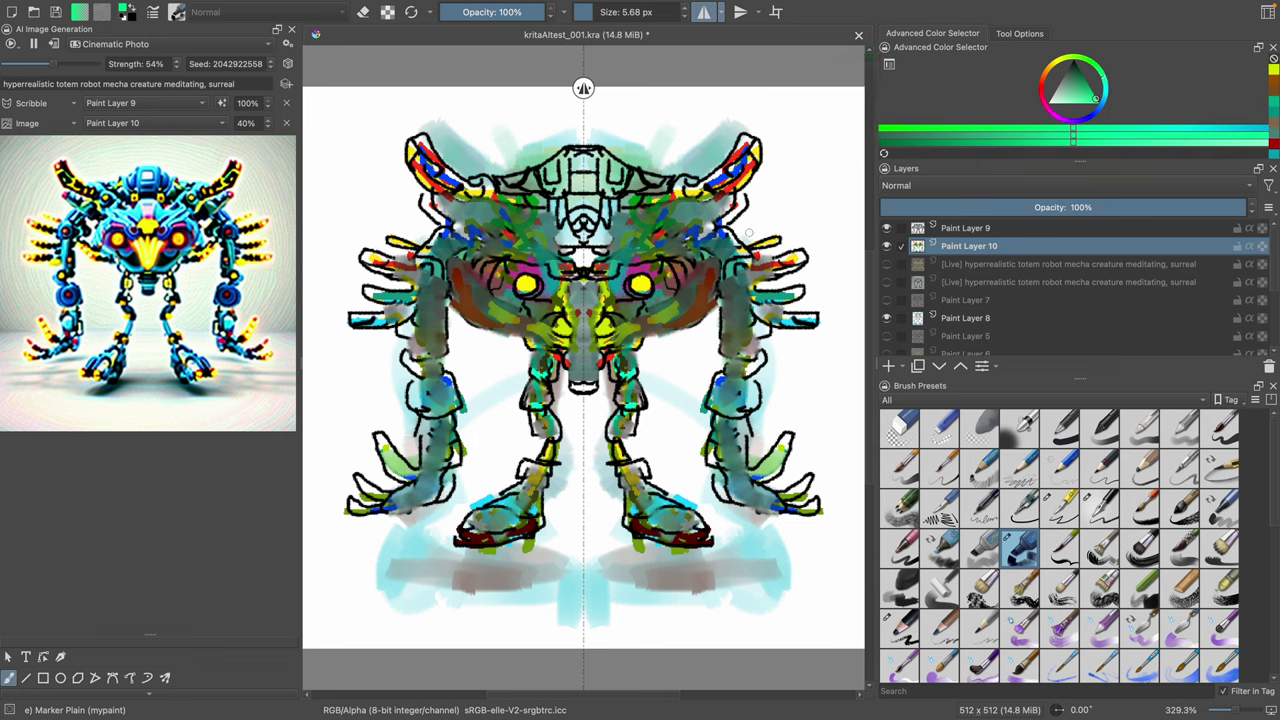
pyautogui.moveTo(724, 290)
pyautogui.mouseDown()
pyautogui.moveTo(734, 262)
pyautogui.moveTo(740, 294)
pyautogui.moveTo(750, 258)
pyautogui.mouseUp()
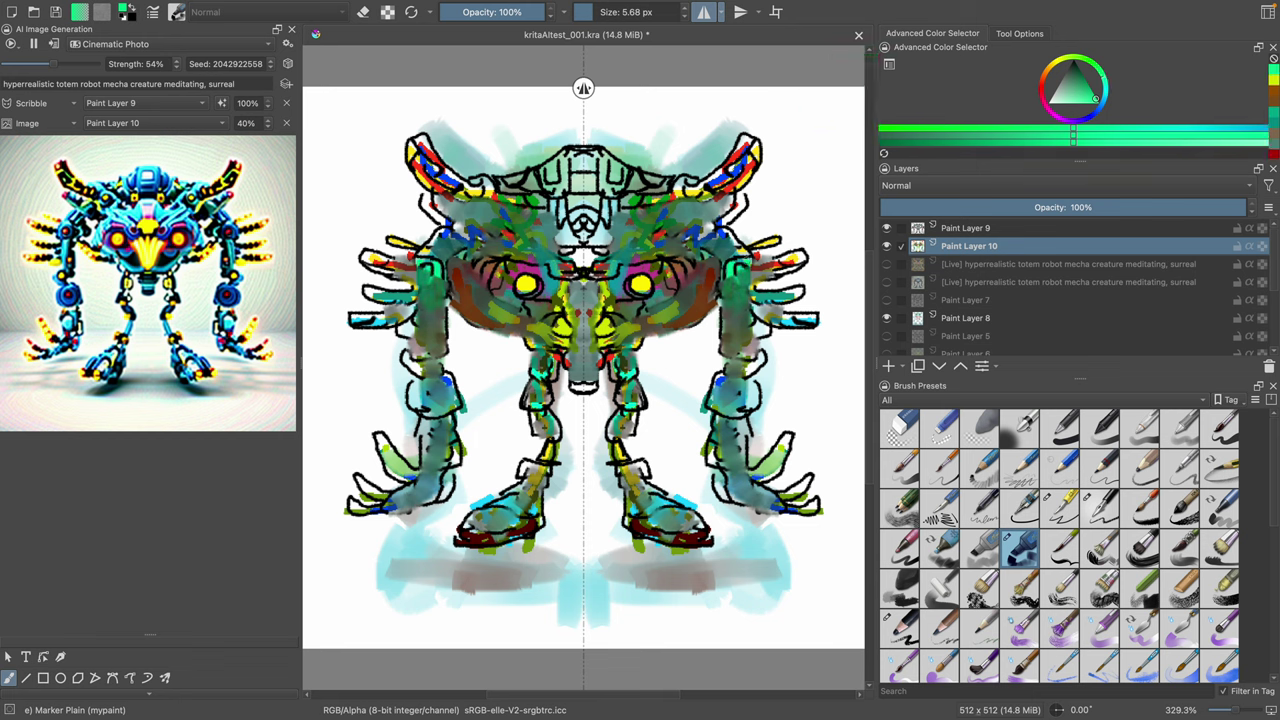
# Step: Toggle Paint Layers 9 and 10 repeatedly to examine how the new brown, yellow-green and green strokes sit under the linework
pyautogui.click(887, 230)
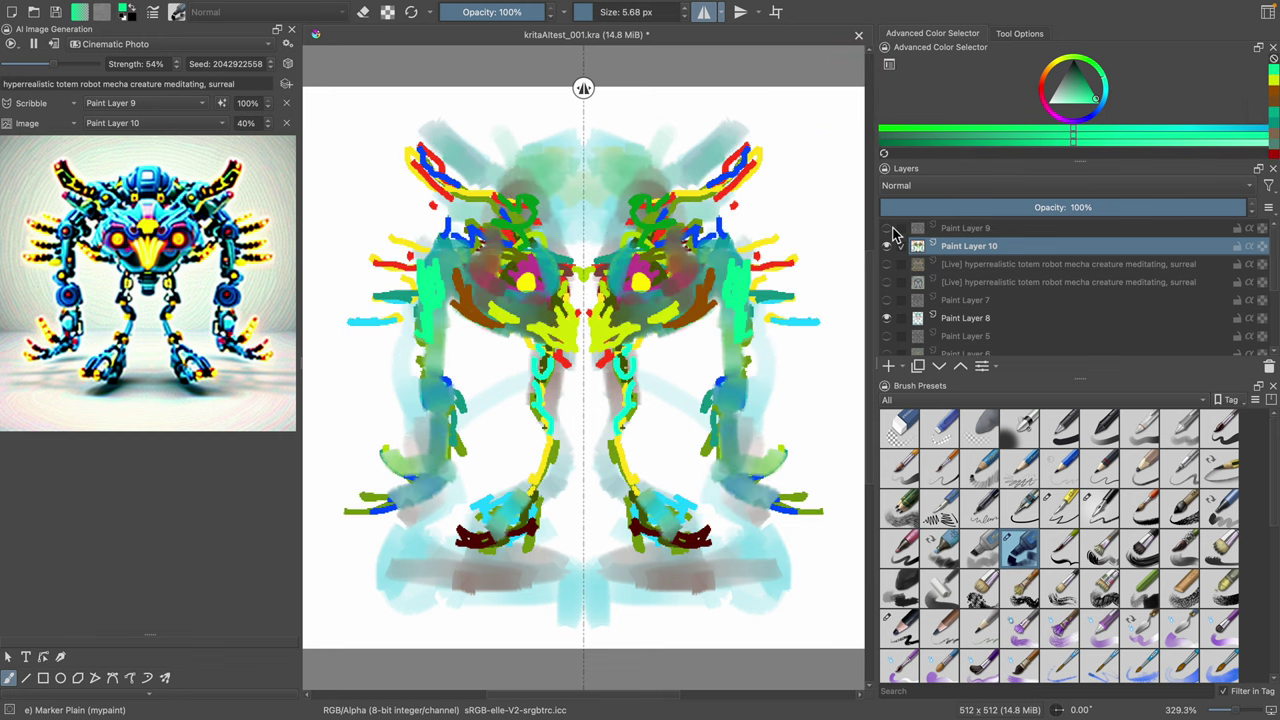
pyautogui.click(887, 230)
pyautogui.click(889, 230)
pyautogui.click(891, 231)
pyautogui.click(887, 230)
pyautogui.click(887, 230)
pyautogui.click(887, 247)
pyautogui.click(887, 247)
pyautogui.click(887, 247)
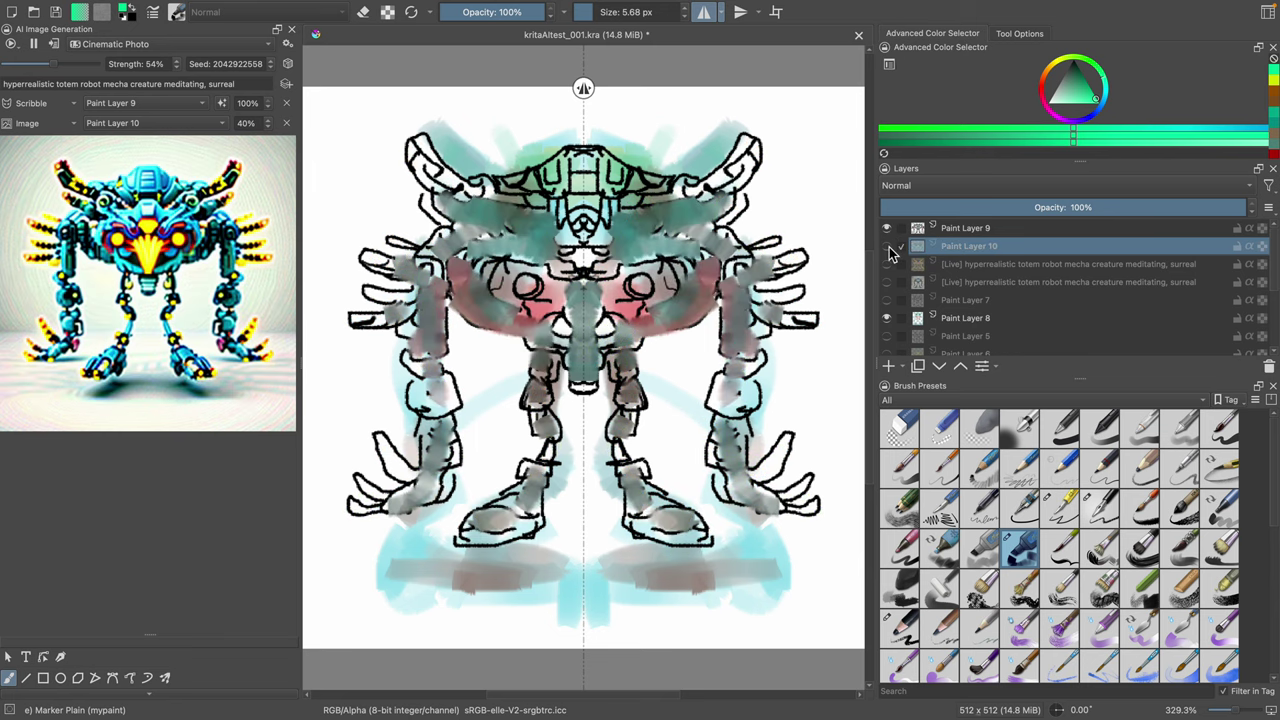
pyautogui.click(887, 247)
pyautogui.click(887, 247)
pyautogui.click(887, 247)
pyautogui.click(887, 247)
pyautogui.click(887, 229)
pyautogui.click(887, 247)
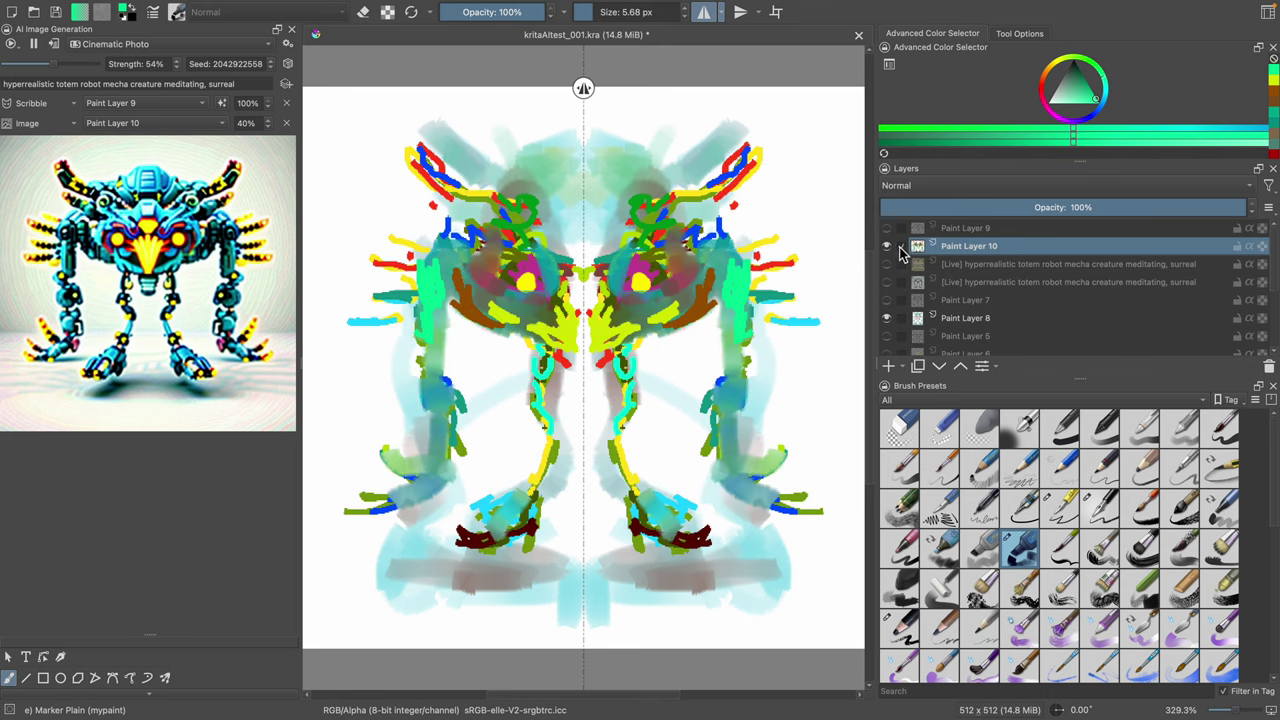
pyautogui.click(887, 229)
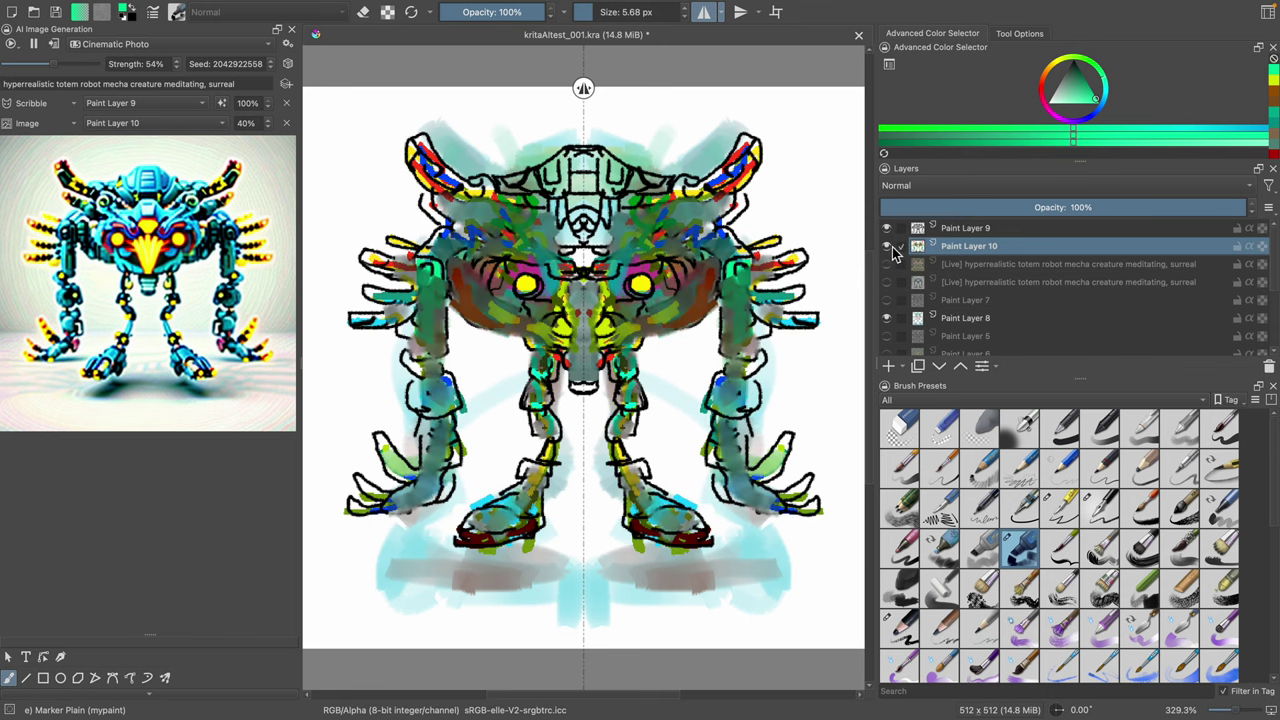
# Step: Select Paint Layer 9 and paint bright green strokes along the torso's sides and underside down to the upper legs
pyautogui.click(957, 231)
pyautogui.moveTo(699, 267)
pyautogui.mouseDown()
pyautogui.moveTo(689, 320)
pyautogui.moveTo(654, 352)
pyautogui.moveTo(604, 330)
pyautogui.moveTo(628, 350)
pyautogui.mouseUp()
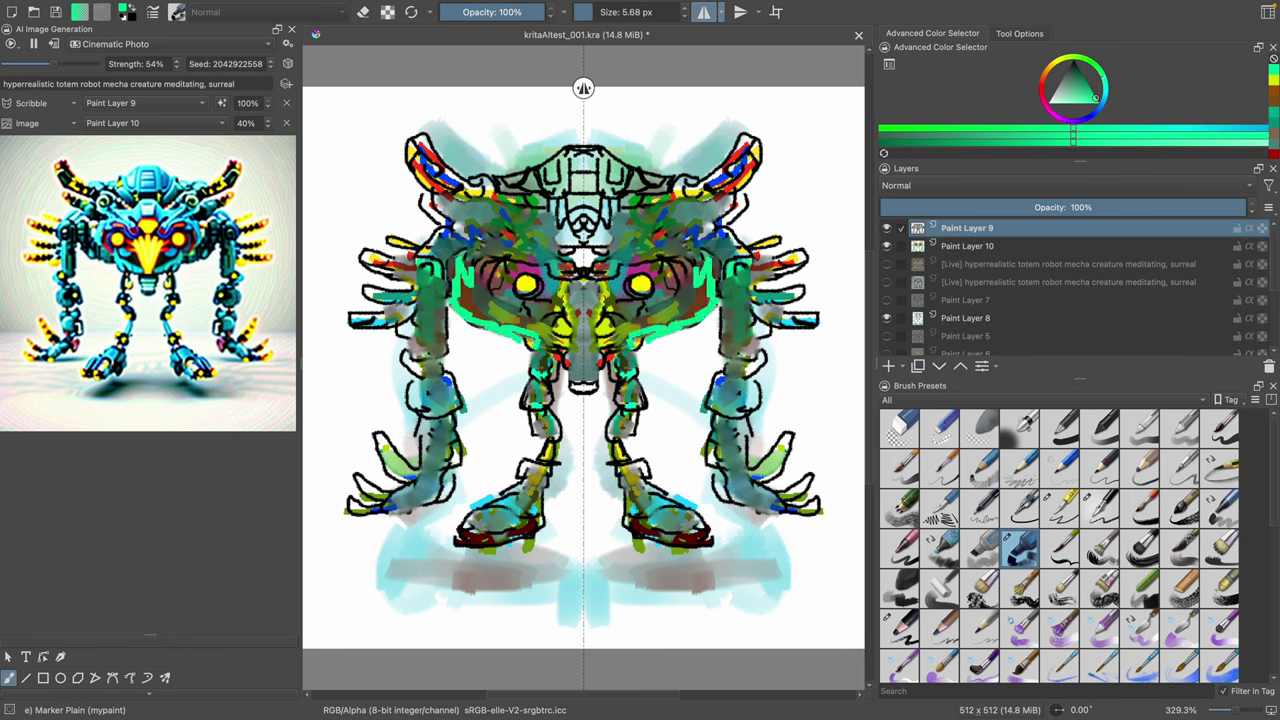
# Step: Outline the torso underside in near-black, reduce the brush size to 0.72 px, and draw fine lines on the arms and upper legs
pyautogui.click(1076, 100)
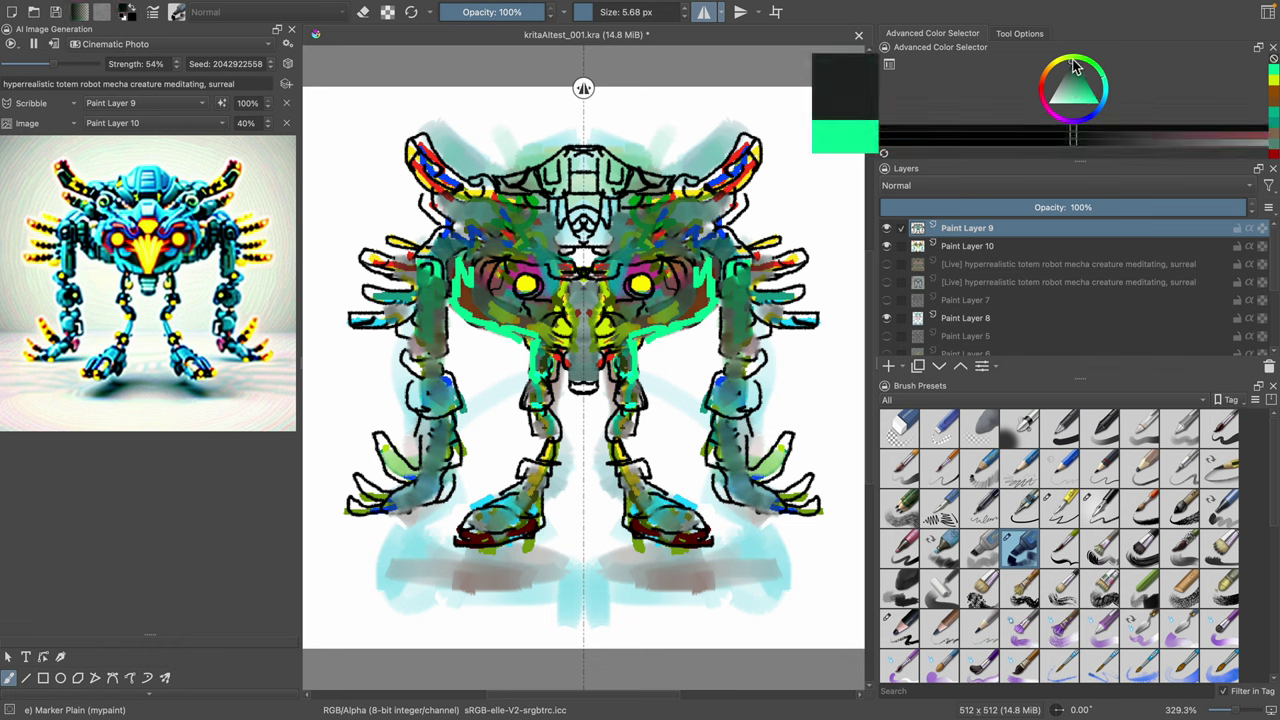
pyautogui.moveTo(714, 300); pyautogui.dragTo(668, 329)
pyautogui.moveTo(592, 14); pyautogui.dragTo(581, 14)
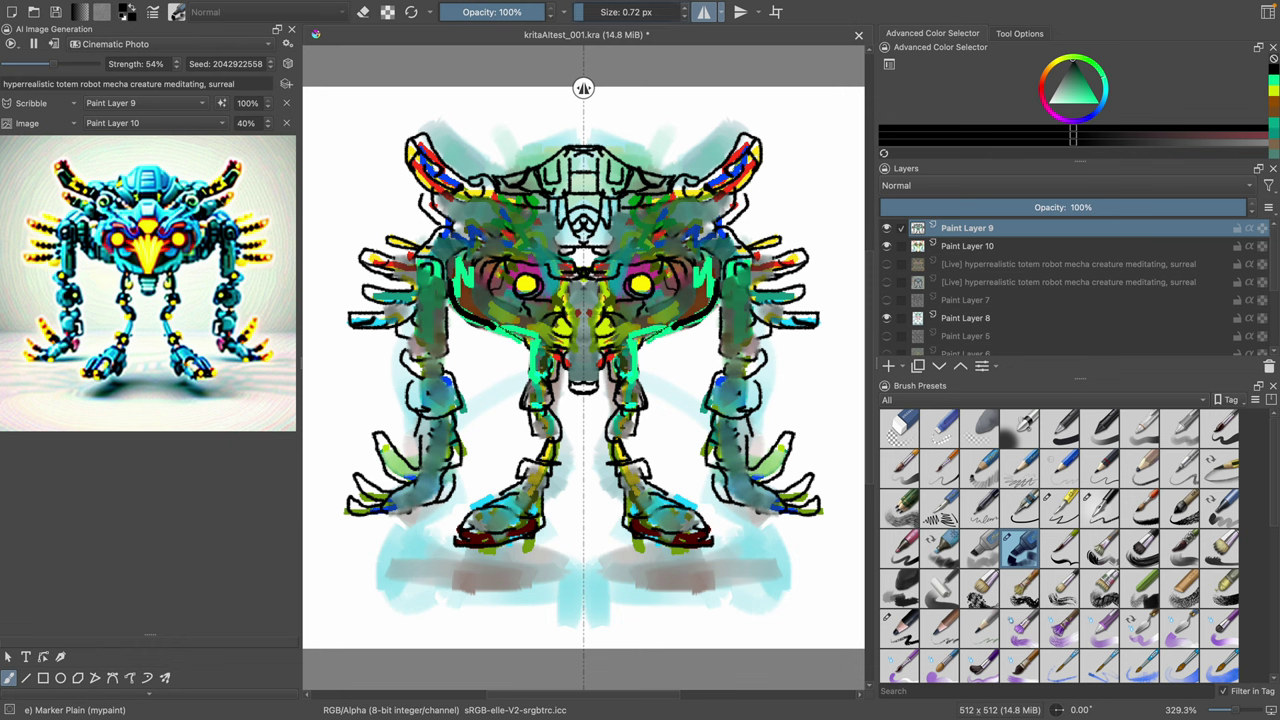
pyautogui.moveTo(637, 374); pyautogui.dragTo(634, 400)
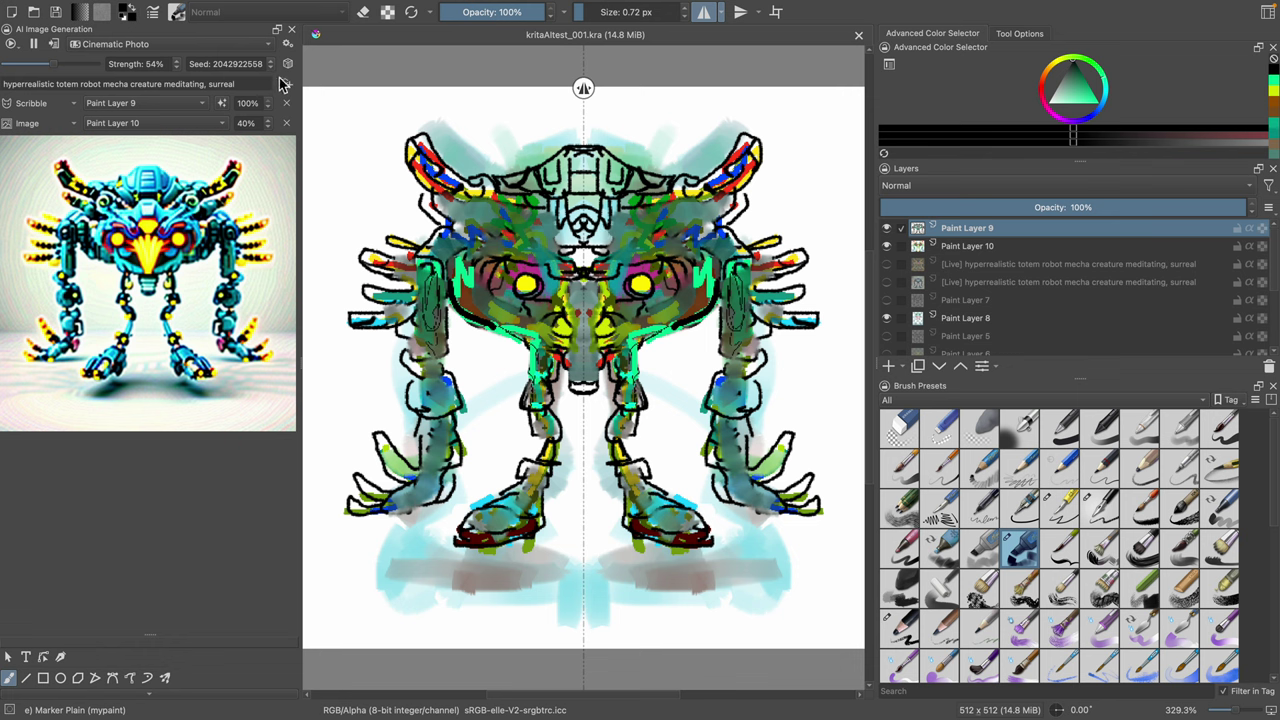
# Step: Copy the current live result into a new layer and toggle its visibility to compare it with the painting
pyautogui.click(55, 47)
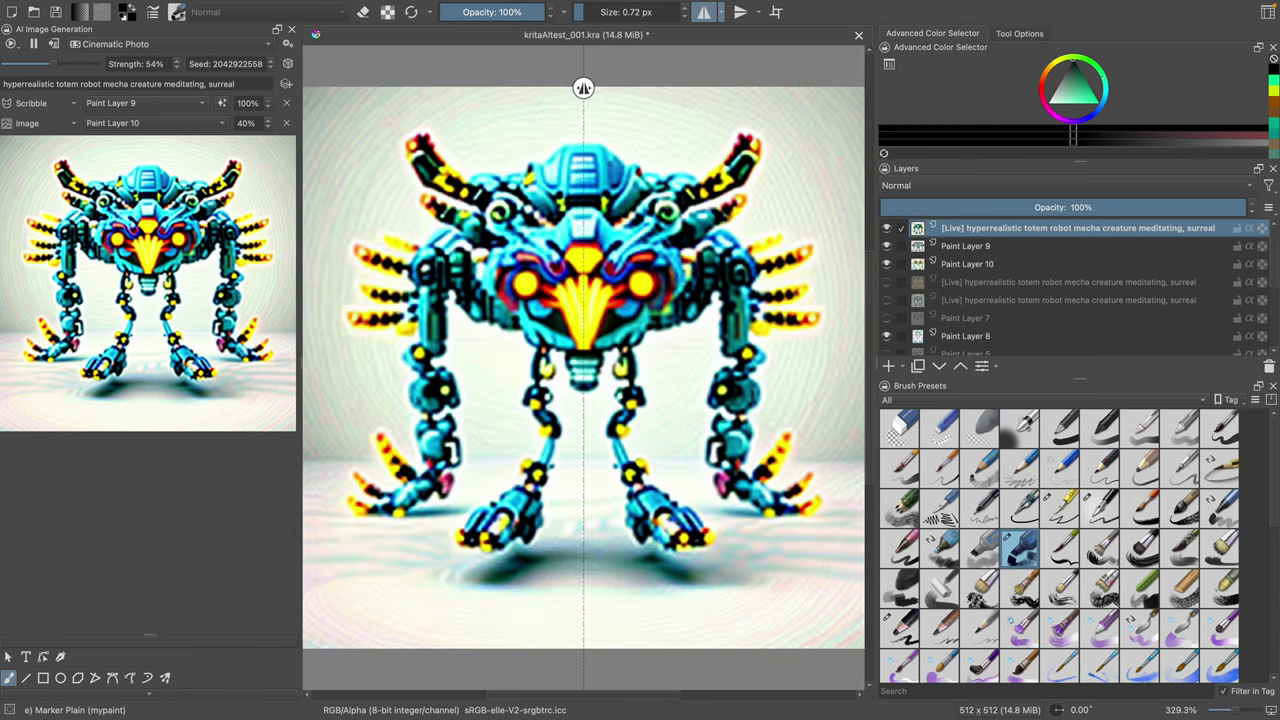
pyautogui.click(887, 229)
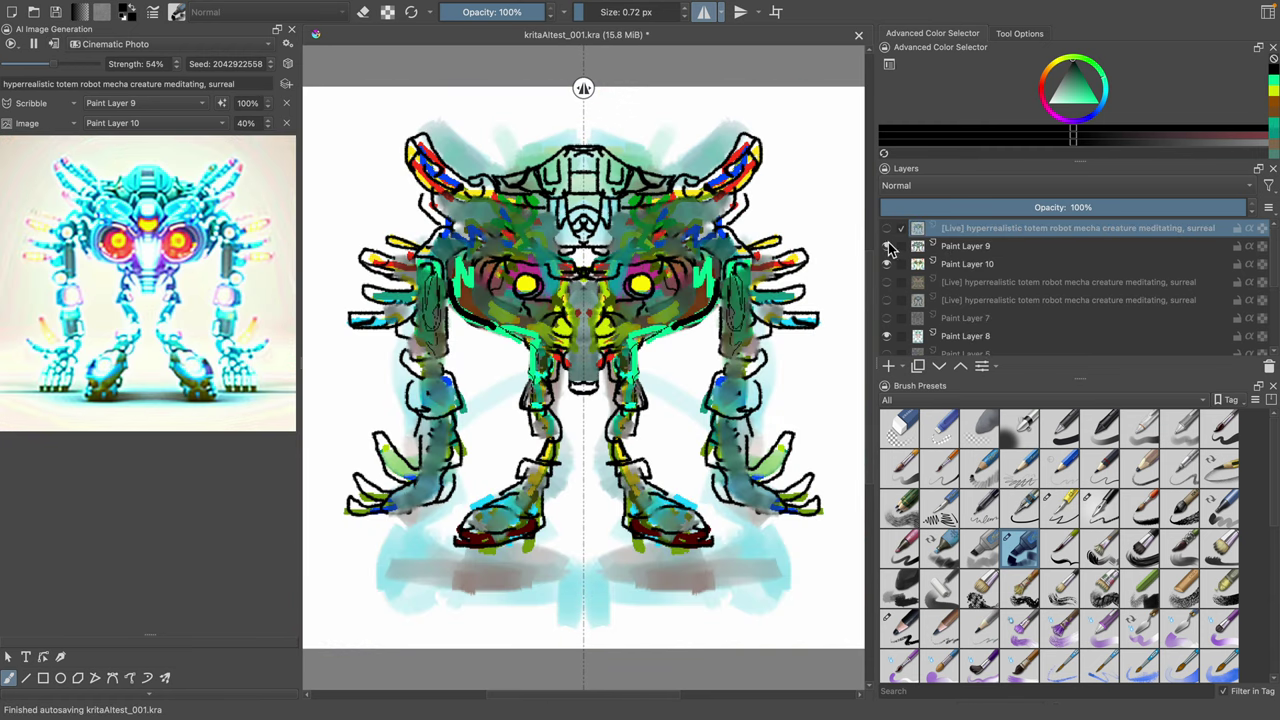
pyautogui.click(887, 229)
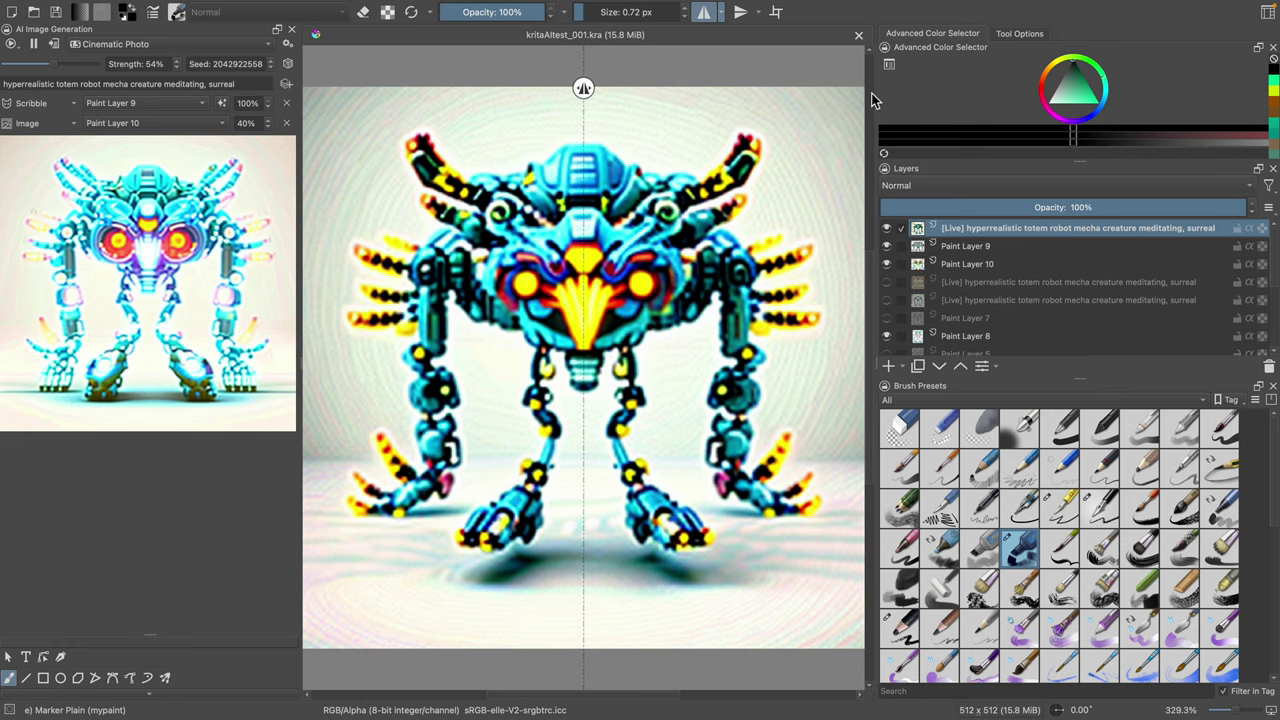
# Step: Switch the AI plugin from Live to the Generate workspace and create a new 512 × 512 px RGB/Alpha document
pyautogui.click(12, 48)
pyautogui.click(50, 54)
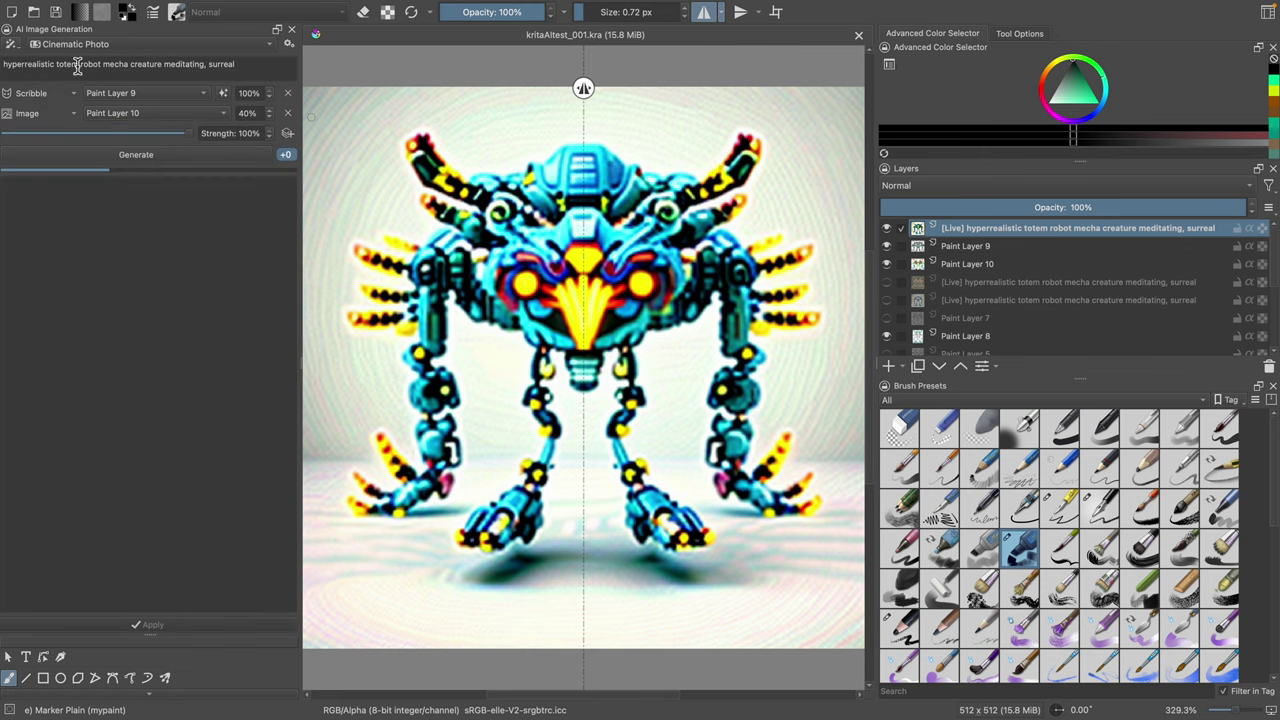
pyautogui.moveTo(75, 8)
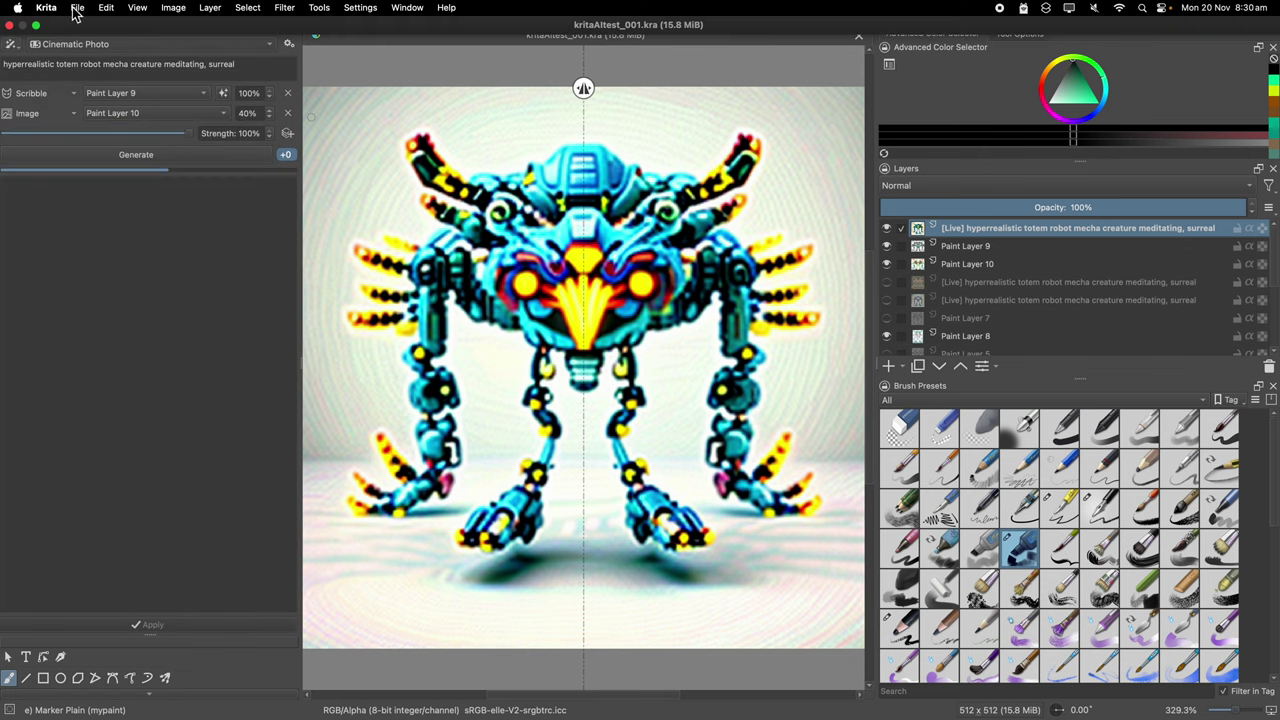
pyautogui.click(76, 8)
pyautogui.click(79, 28)
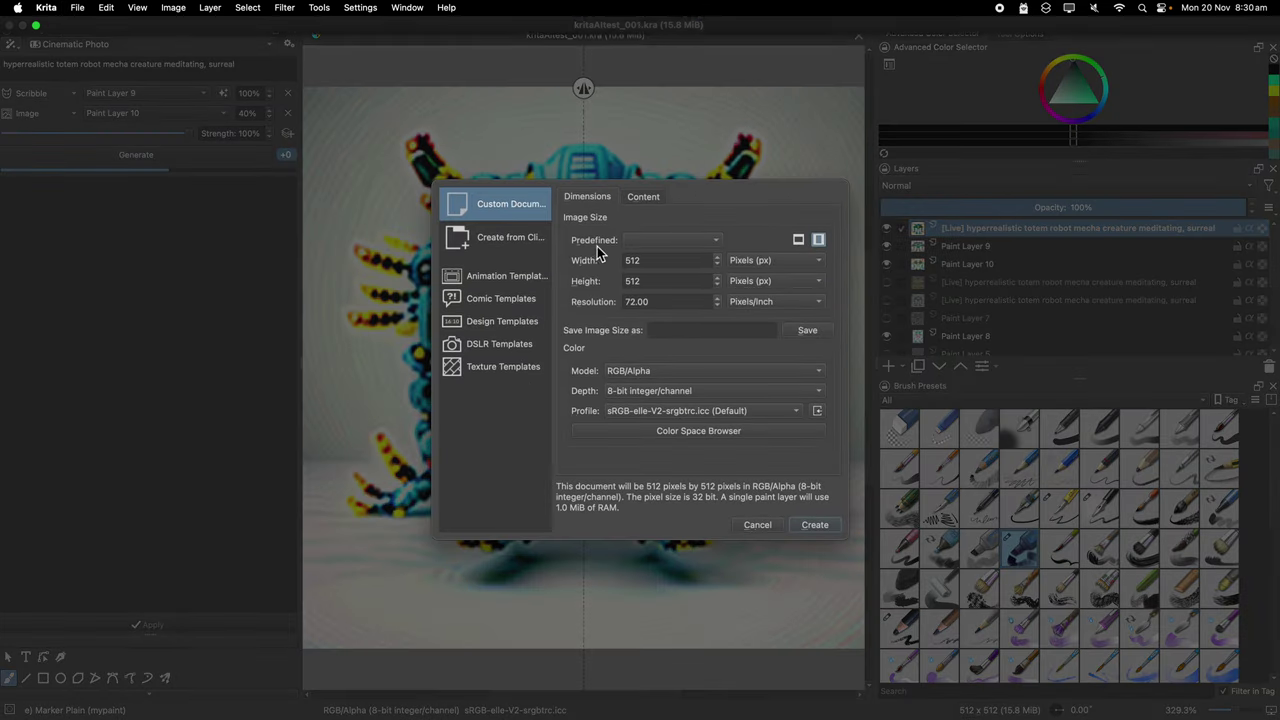
pyautogui.click(799, 527)
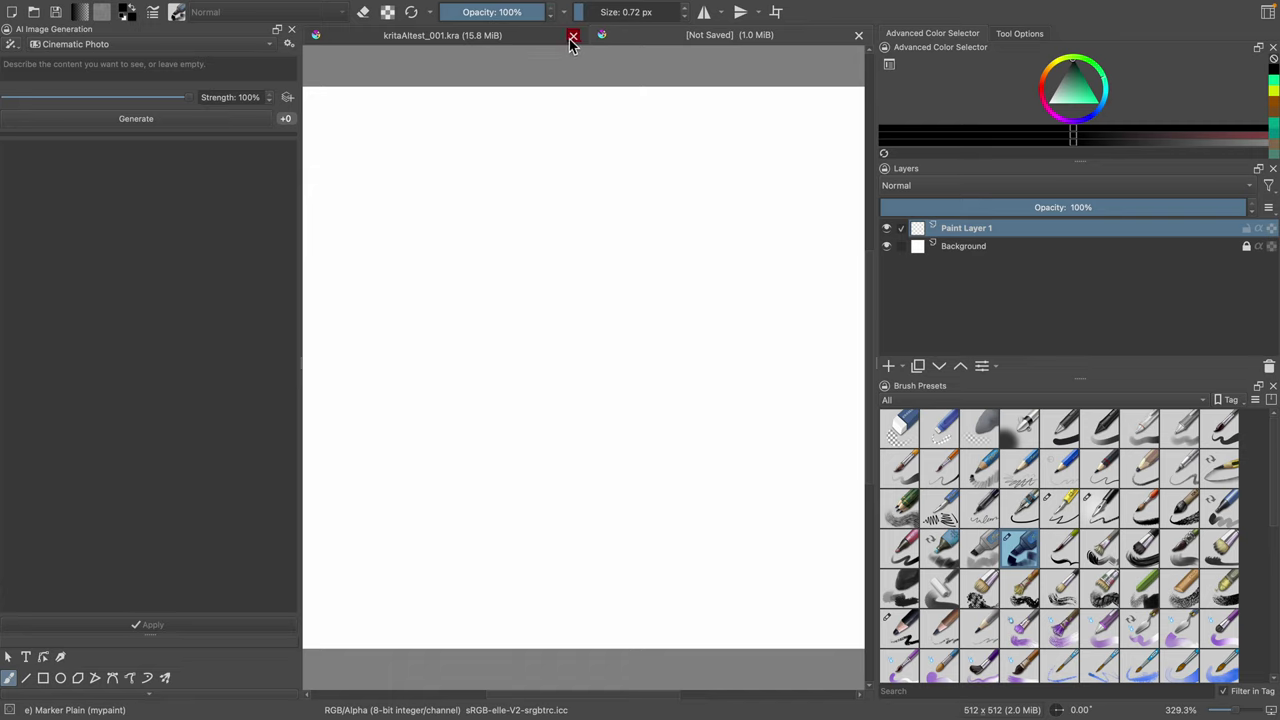
# Step: Close kritaAItest_001.kra and save the new blank document to the Desktop as a Krita document named posething
pyautogui.click(572, 37)
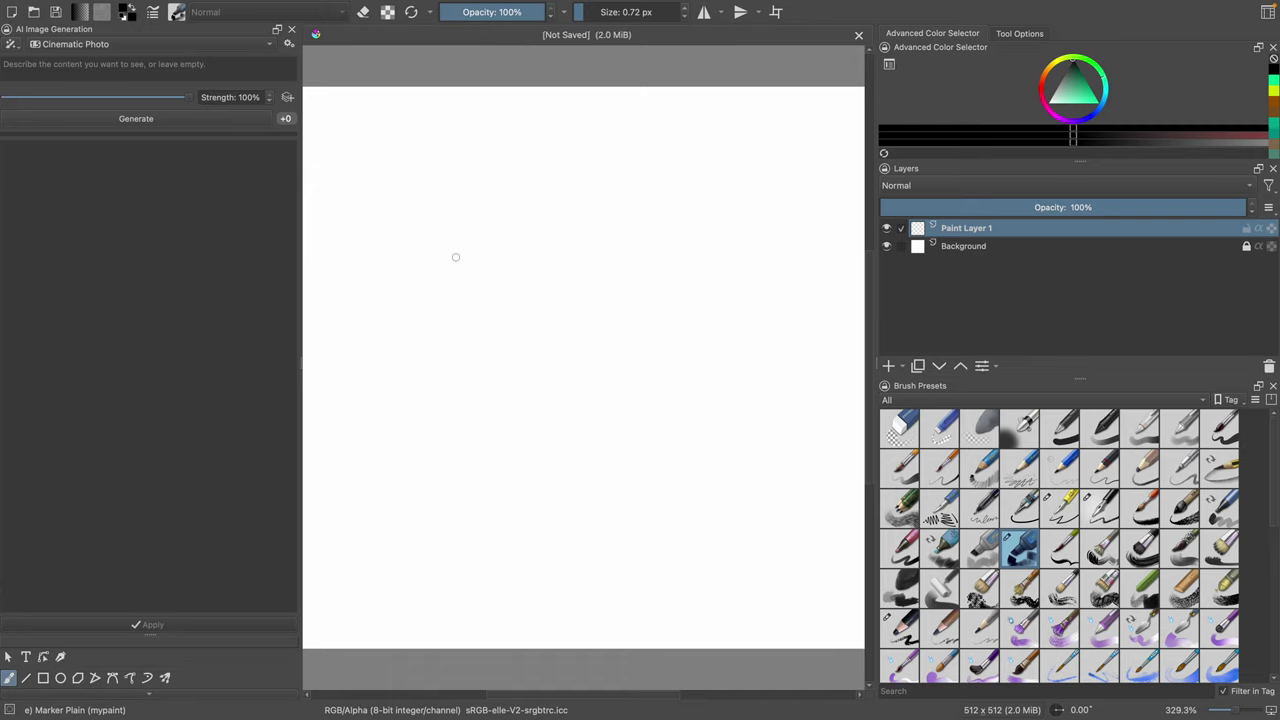
pyautogui.press('super+s')
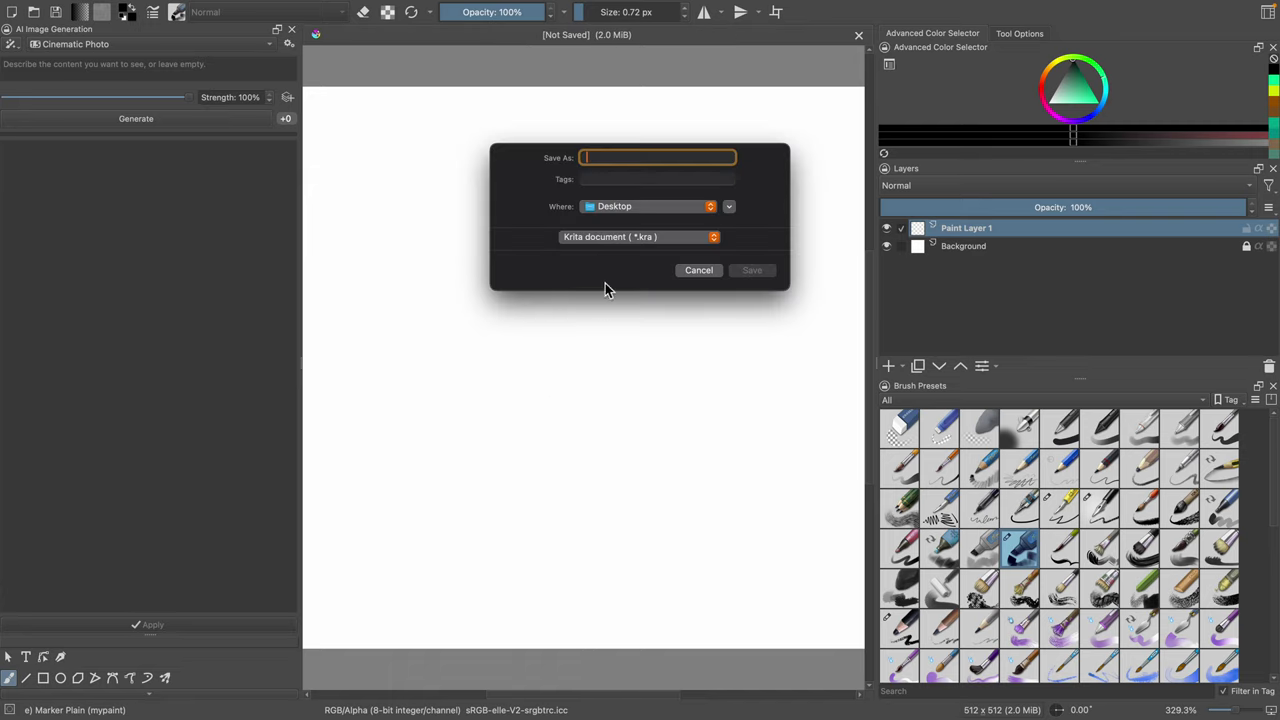
pyautogui.write('posething')
pyautogui.press('Return')
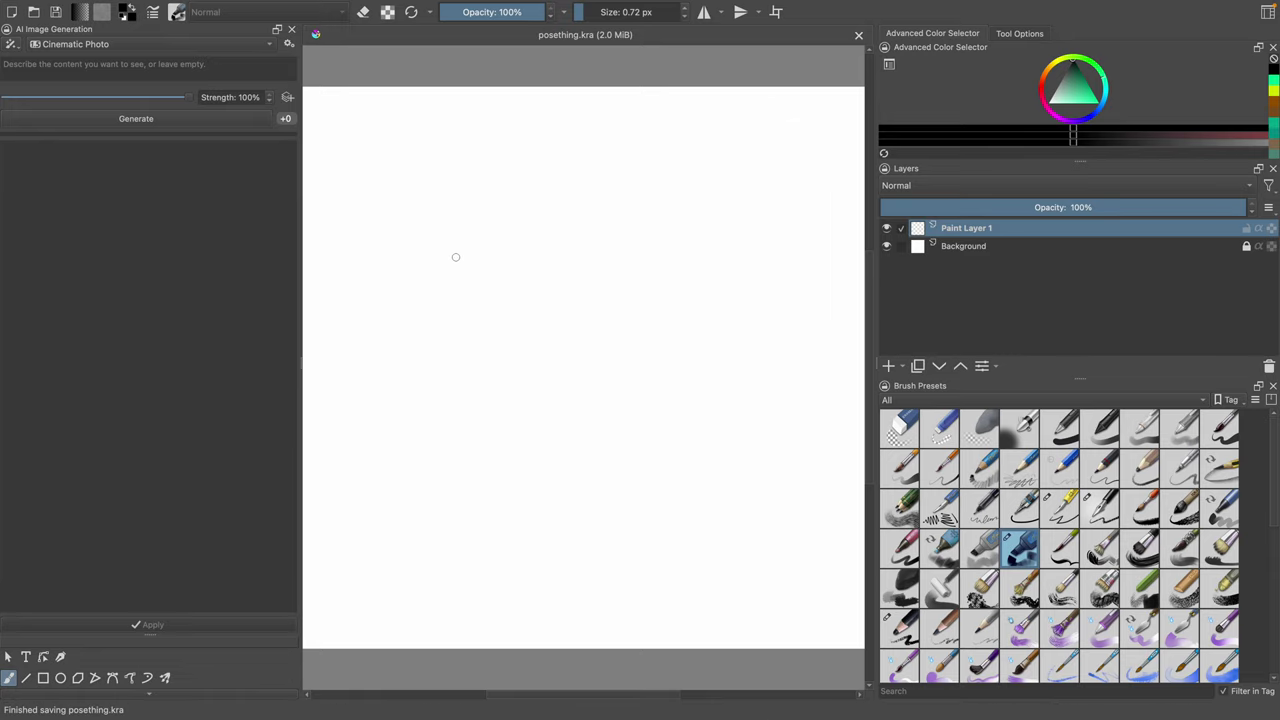
# Step: Add a control layer based on Paint Layer 1 and set its type to Pose
pyautogui.click(18, 49)
pyautogui.click(143, 198)
pyautogui.click(287, 99)
pyautogui.click(33, 94)
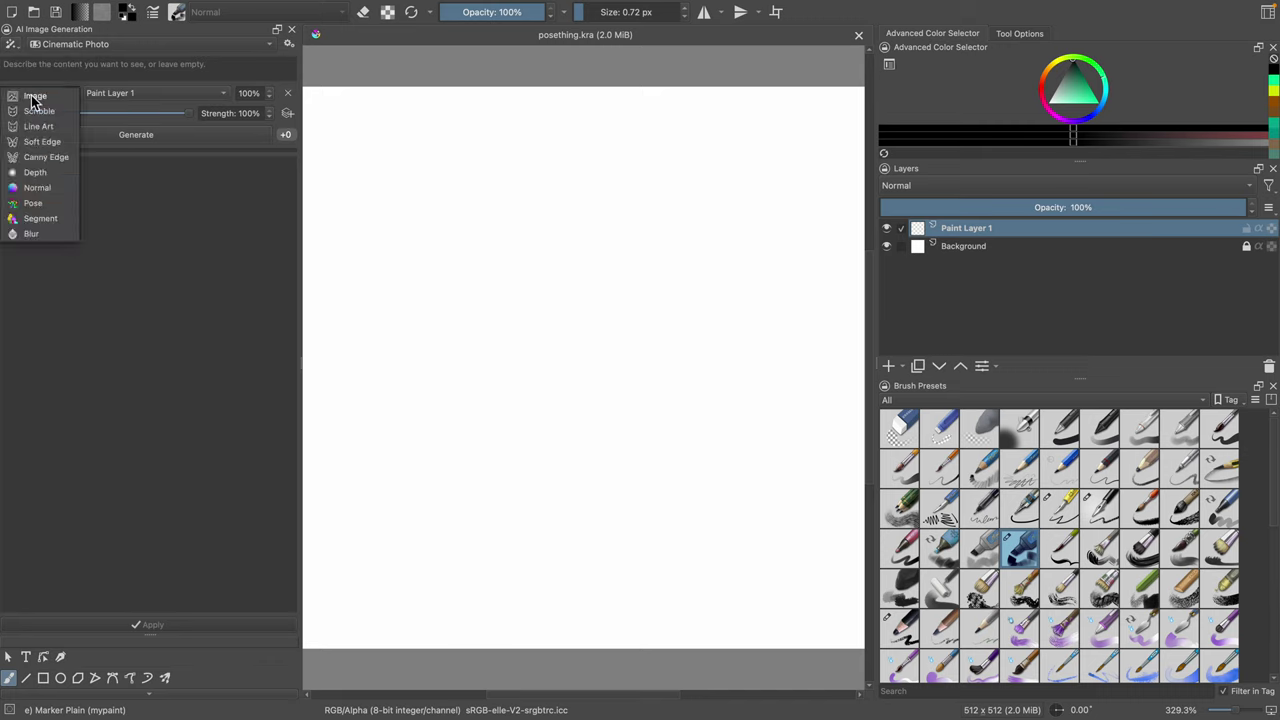
pyautogui.click(33, 203)
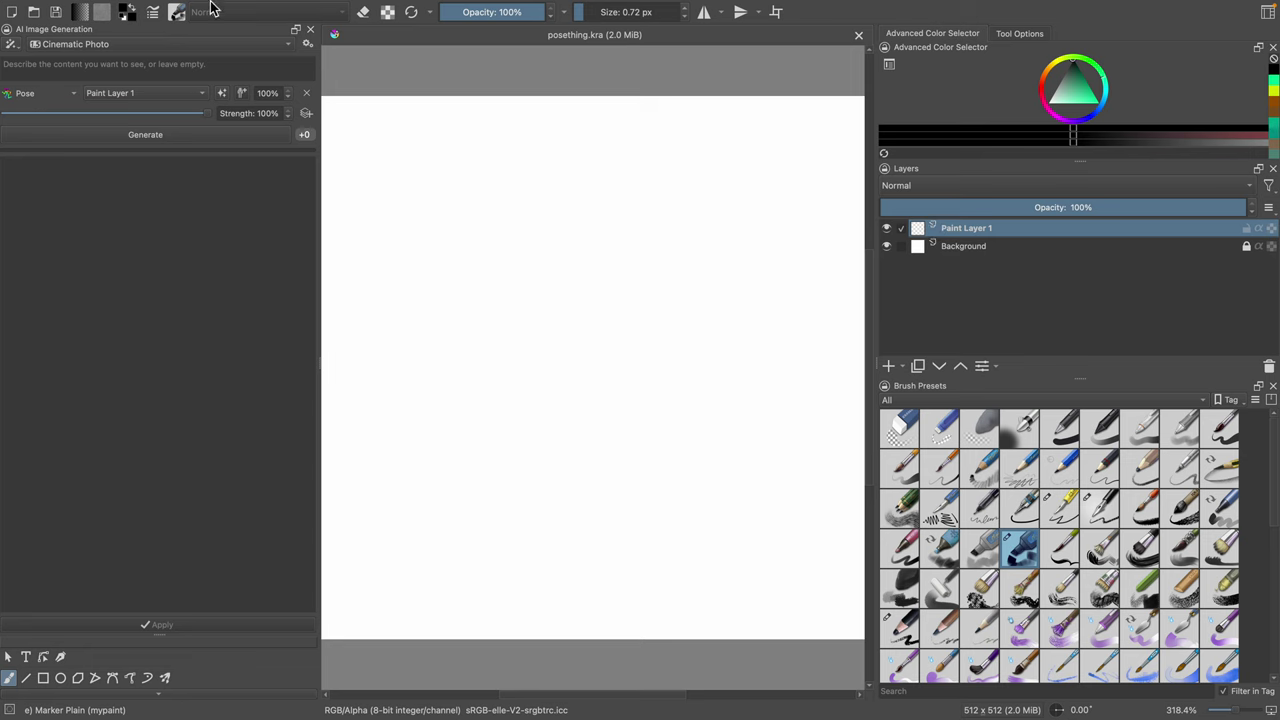
# Step: Import the Desktop screenshot 2023-11-20 at 7.46.49 am as an animation frame, with start 0 and step 1
pyautogui.moveTo(210, 8)
pyautogui.click(77, 7)
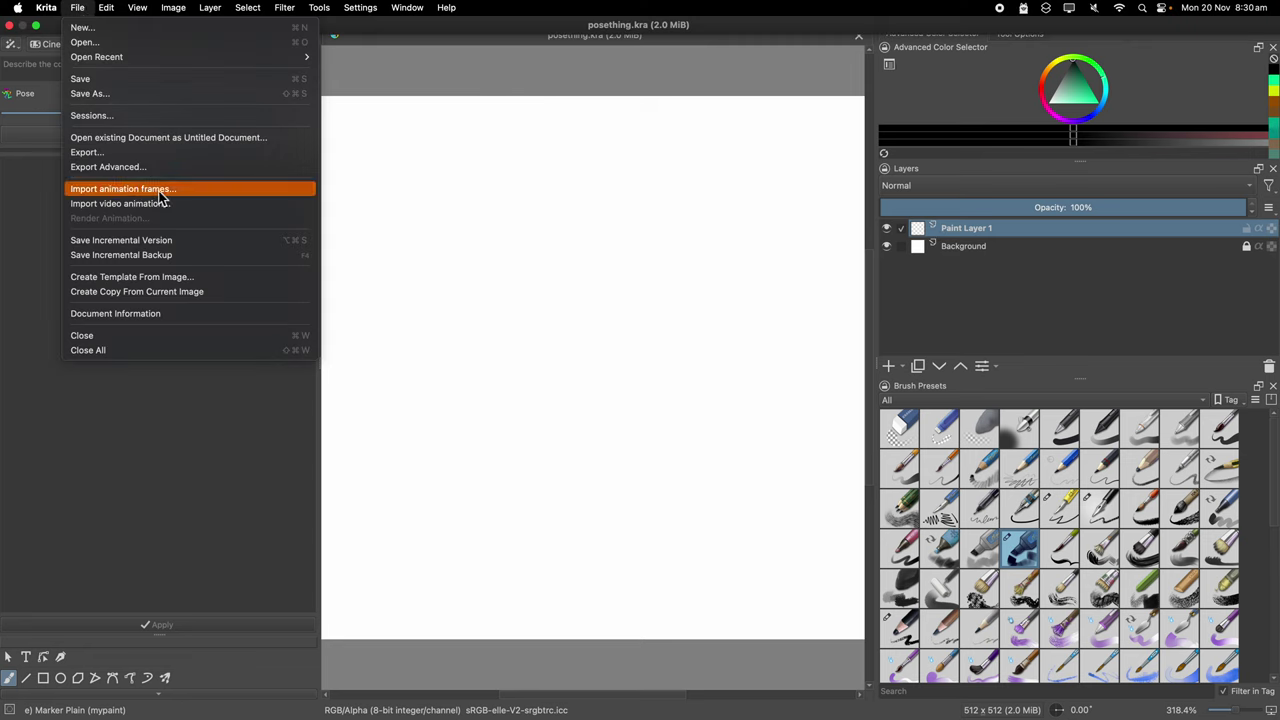
pyautogui.click(179, 195)
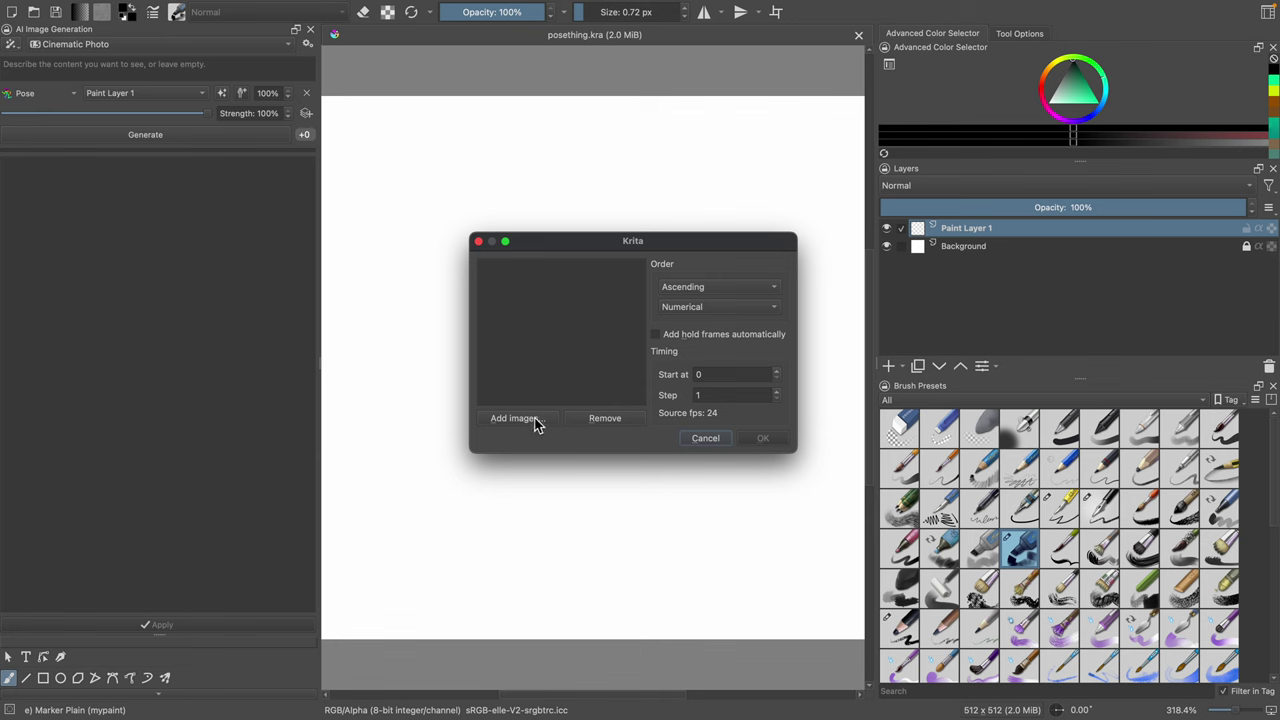
pyautogui.click(515, 419)
pyautogui.scroll(-10, 560, 410)
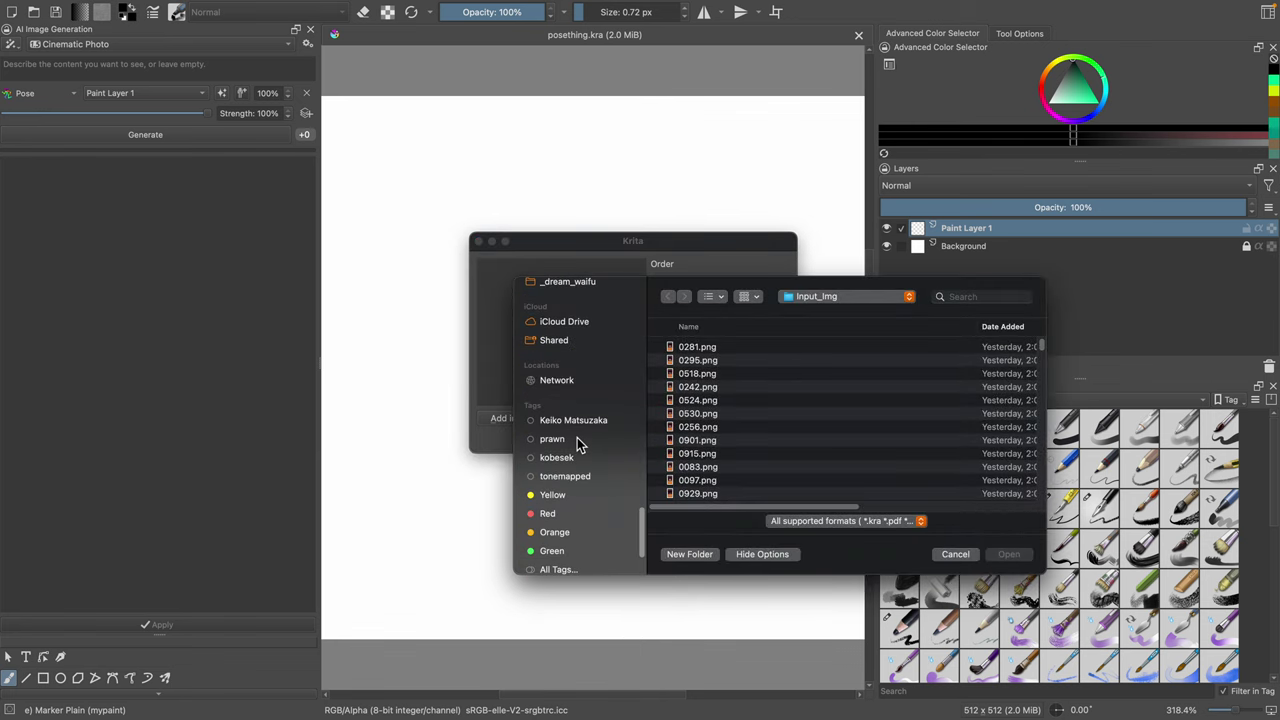
pyautogui.scroll(10, 578, 452)
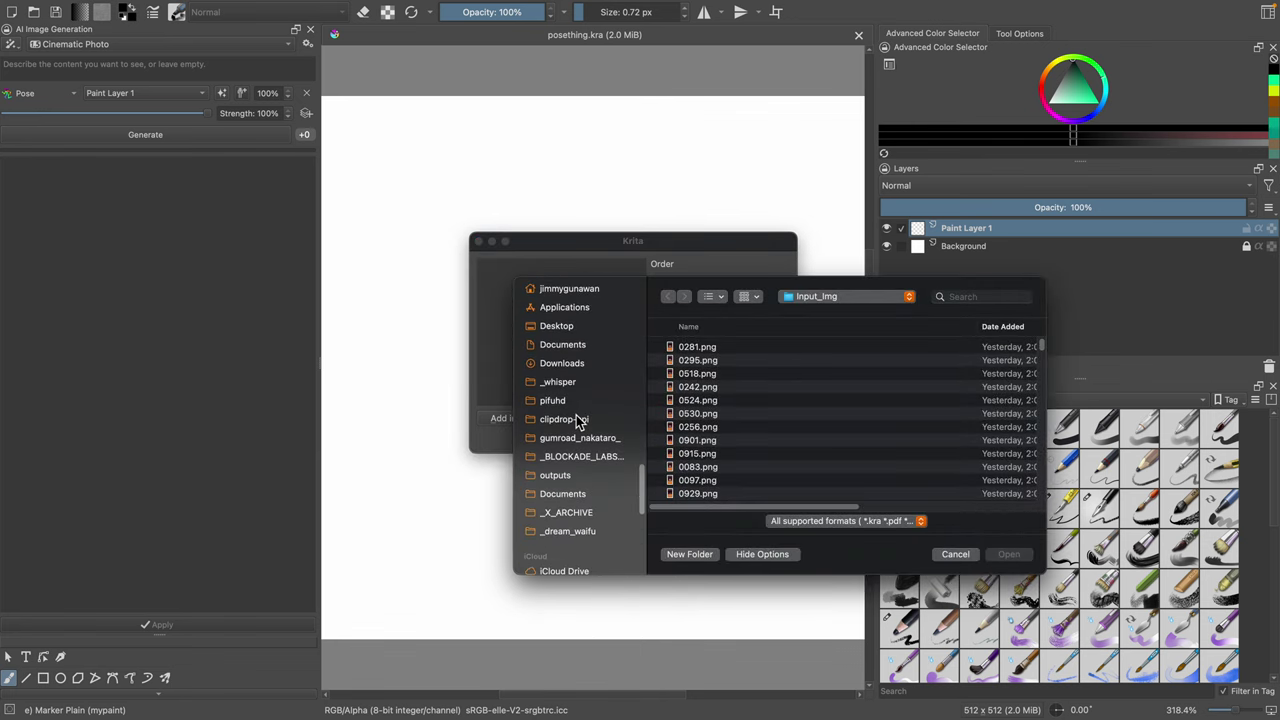
pyautogui.scroll(-2, 578, 455)
pyautogui.scroll(3, 580, 370)
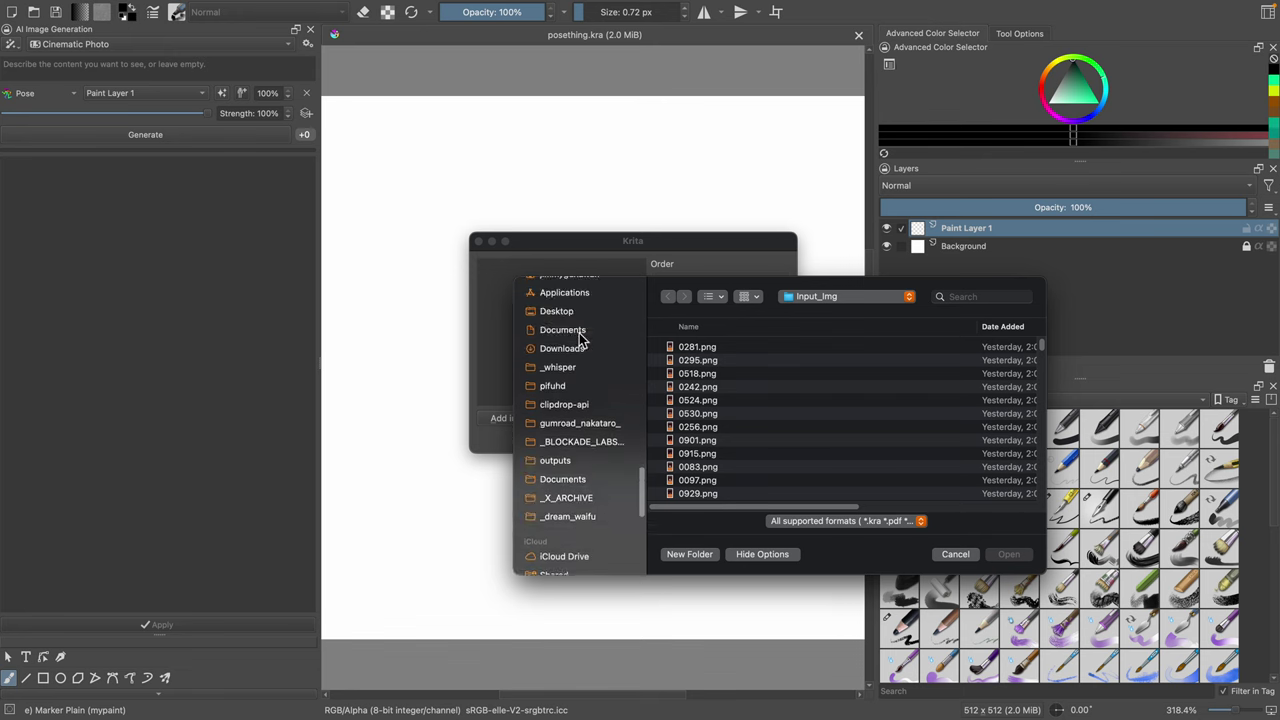
pyautogui.click(584, 312)
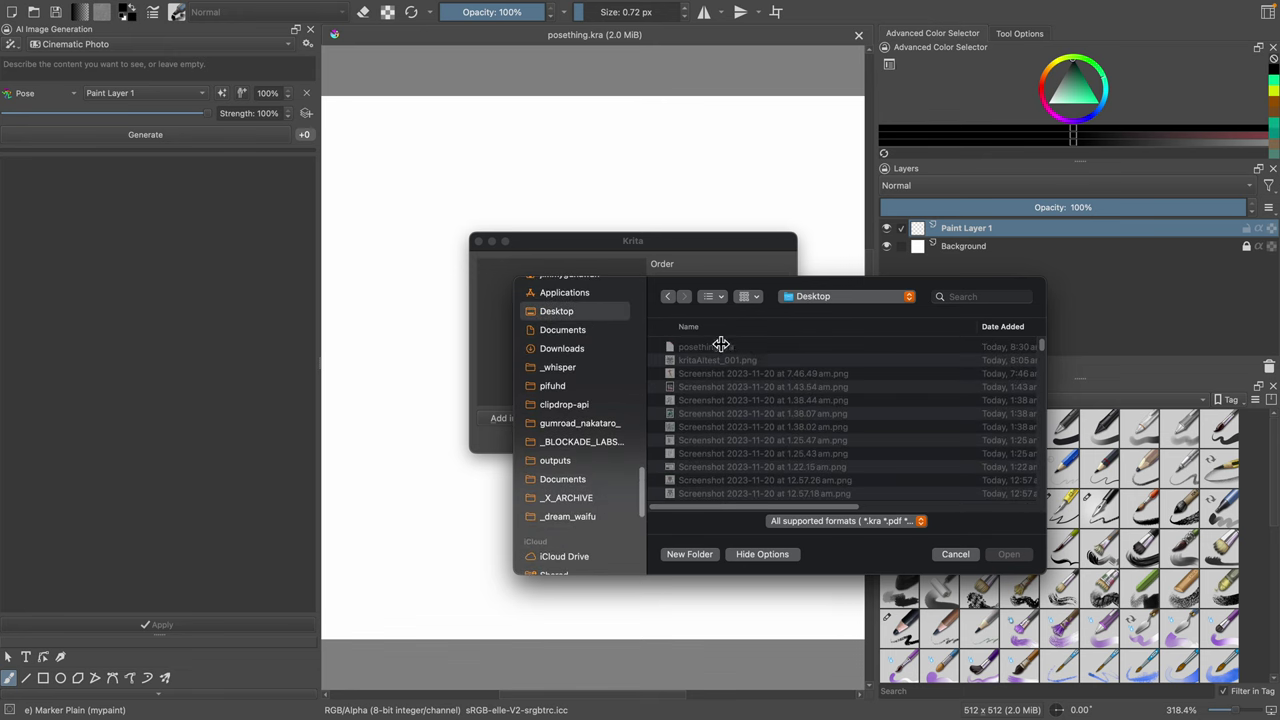
pyautogui.click(771, 351)
pyautogui.click(770, 362)
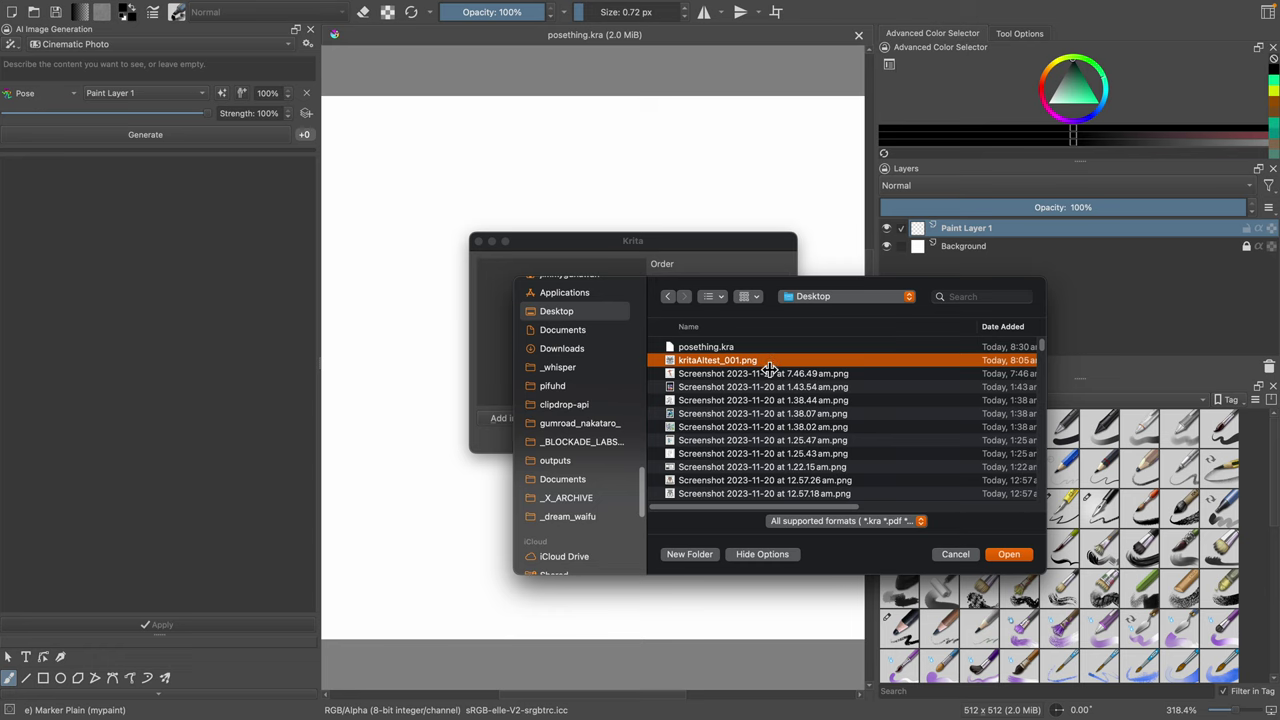
pyautogui.doubleClick(764, 373)
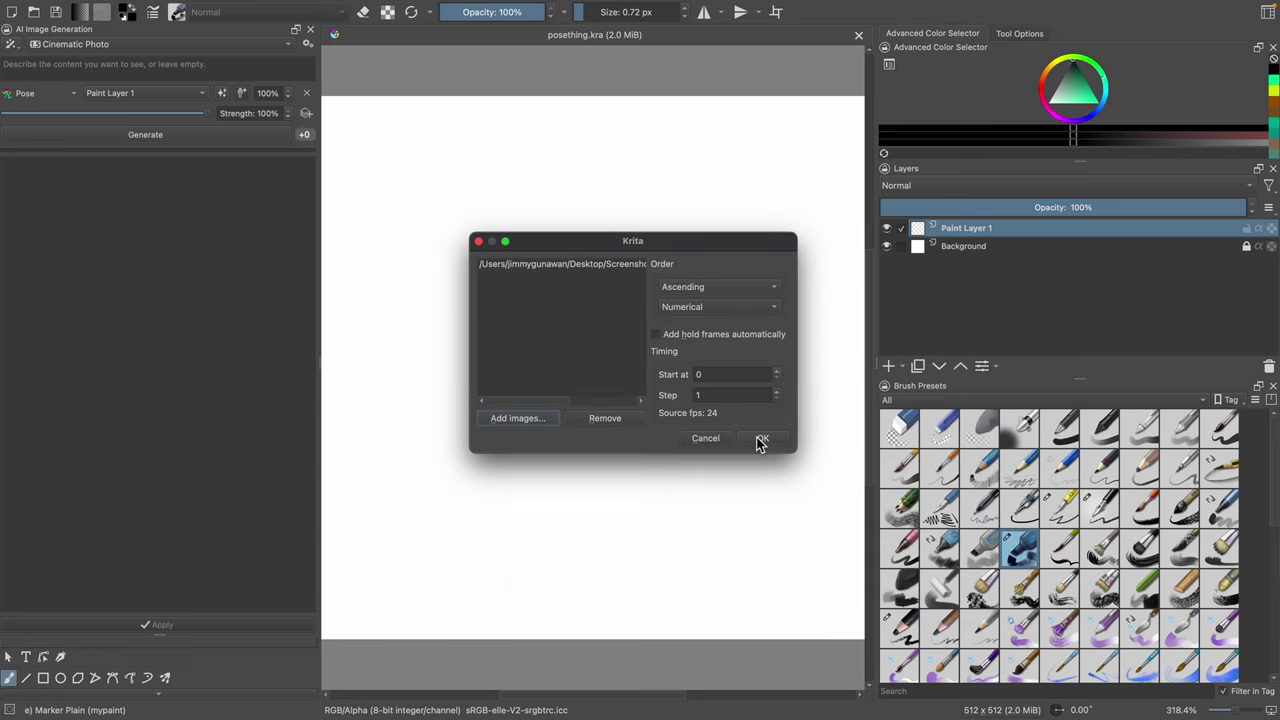
pyautogui.click(761, 440)
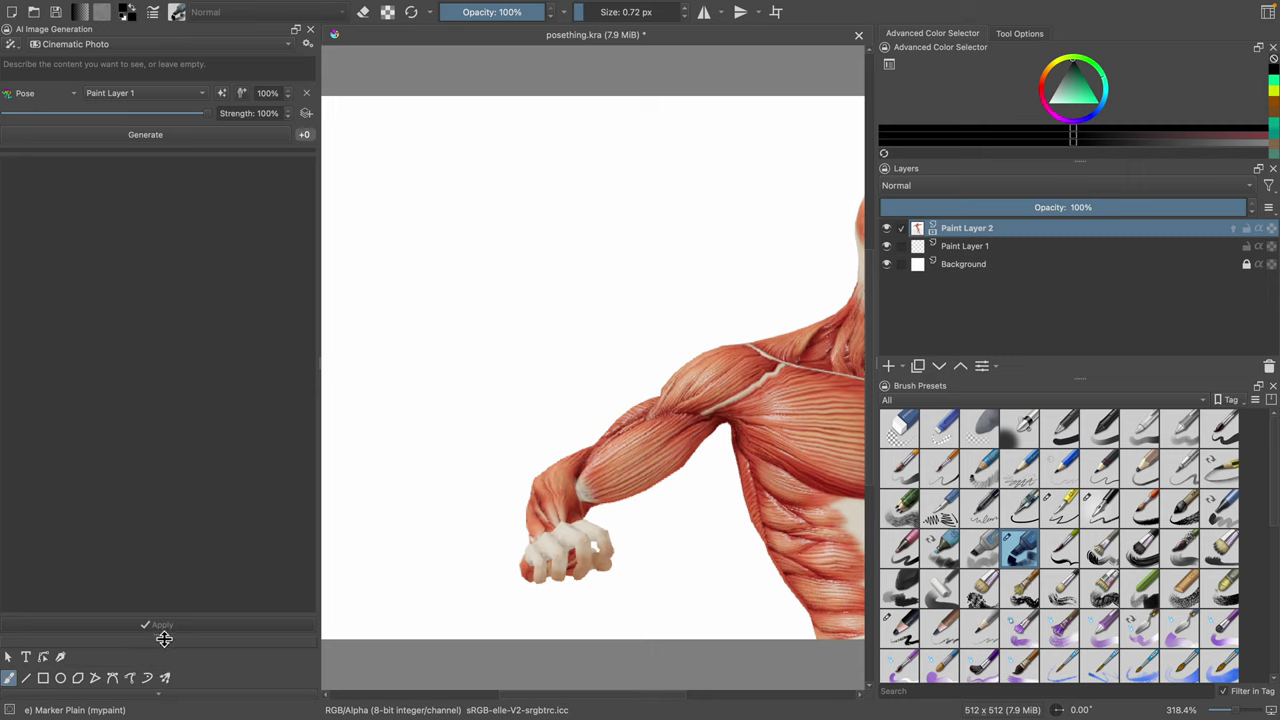
# Step: Enlarge the toolbox and use the Move tool to shift the imported muscle figure until the image's upper-left corner lies inside the canvas
pyautogui.moveTo(163, 634); pyautogui.dragTo(159, 507)
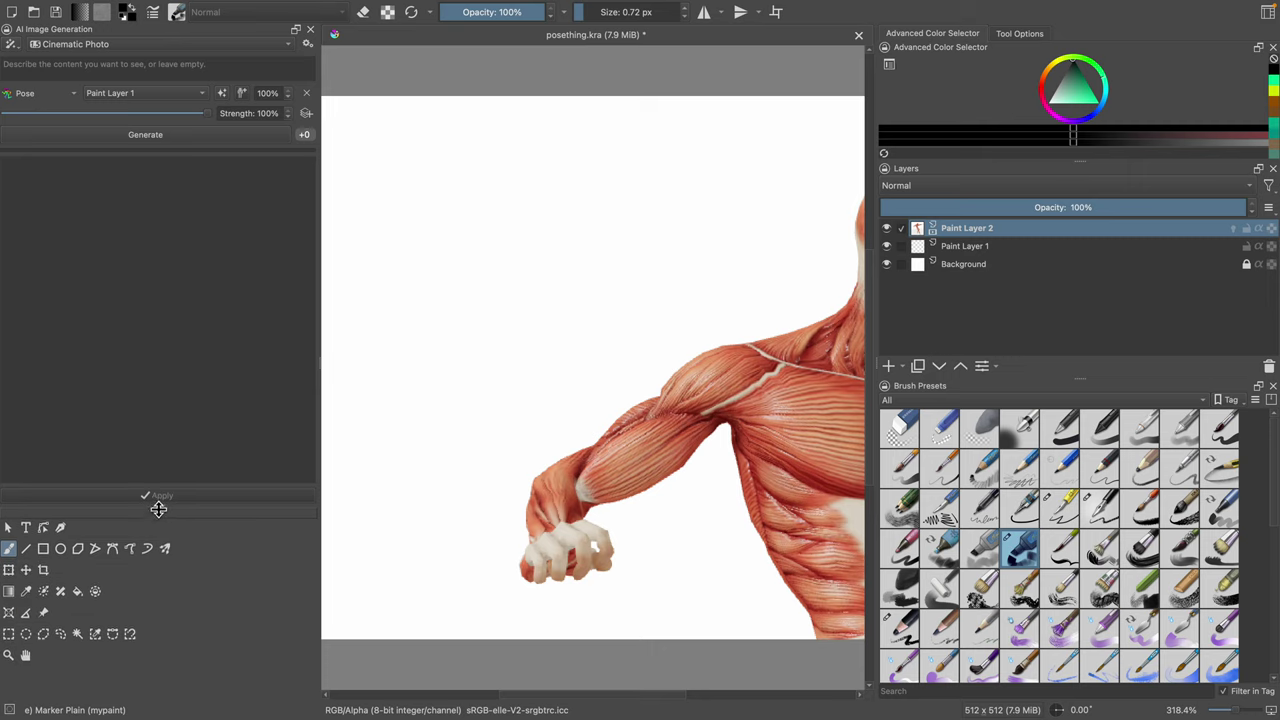
pyautogui.click(26, 569)
pyautogui.moveTo(714, 489)
pyautogui.mouseDown()
pyautogui.moveTo(639, 438)
pyautogui.moveTo(563, 451)
pyautogui.moveTo(560, 463)
pyautogui.moveTo(608, 414)
pyautogui.moveTo(649, 434)
pyautogui.moveTo(583, 351)
pyautogui.moveTo(546, 349)
pyautogui.moveTo(557, 366)
pyautogui.moveTo(705, 417)
pyautogui.mouseUp()
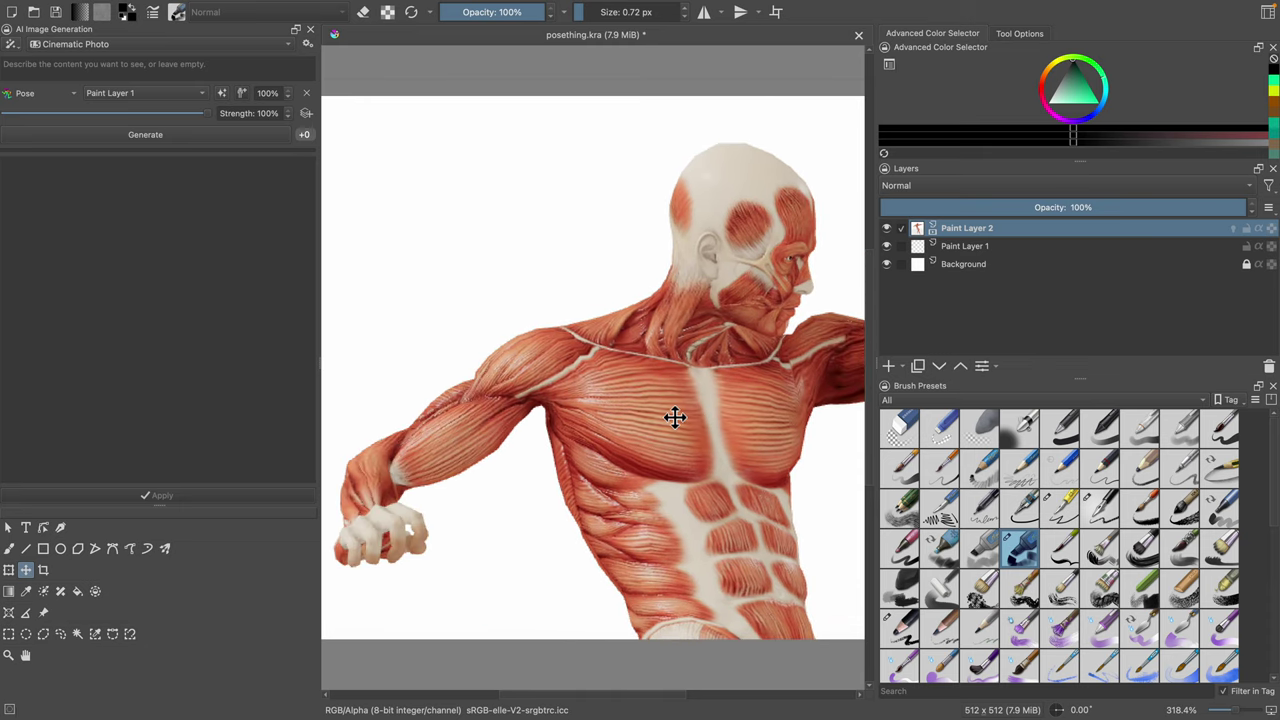
pyautogui.moveTo(654, 409); pyautogui.dragTo(850, 455)
pyautogui.moveTo(698, 445); pyautogui.dragTo(708, 435)
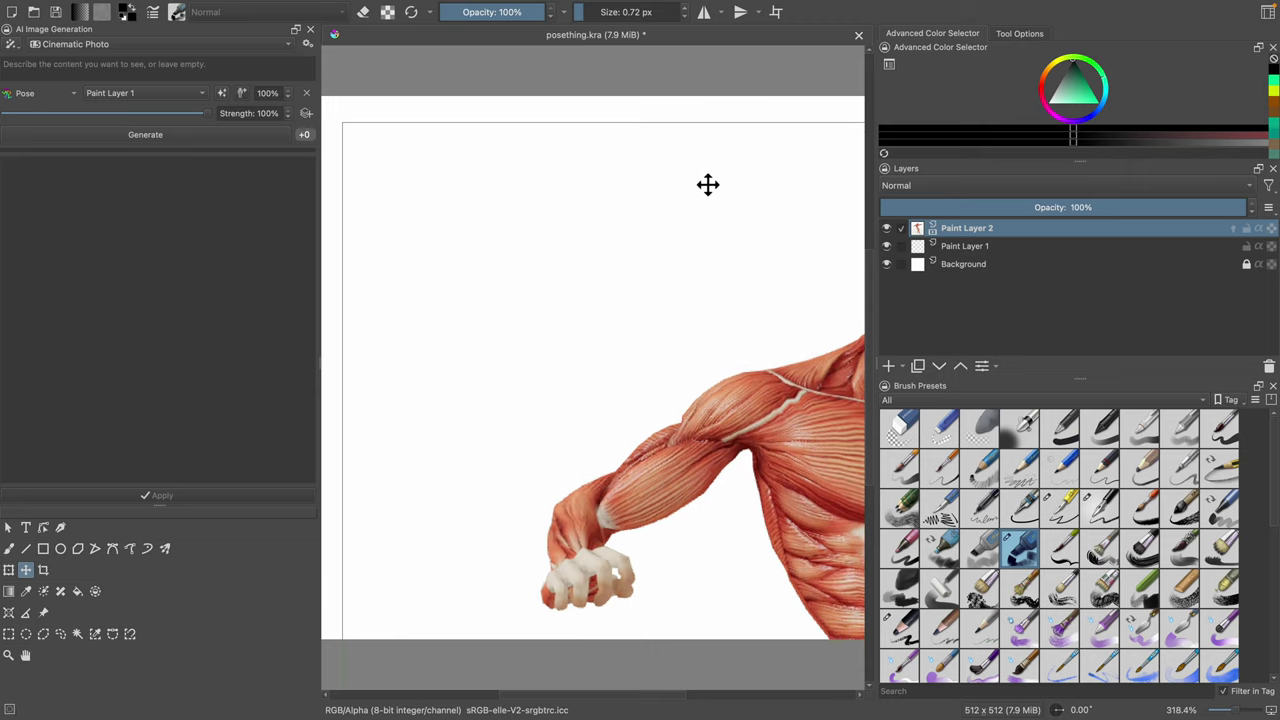
# Step: Shrink the muscle figure image with Transform and move it back toward the canvas's upper-left area
pyautogui.click(9, 570)
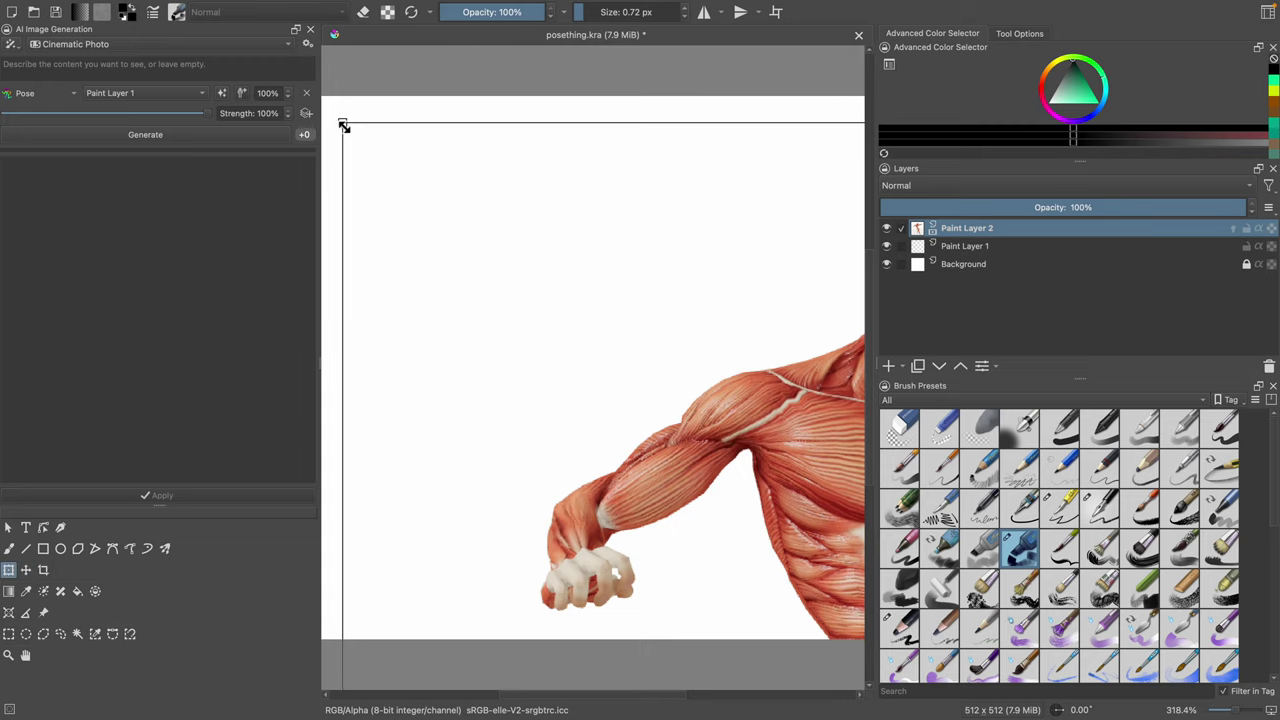
pyautogui.moveTo(343, 125); pyautogui.dragTo(650, 299)
pyautogui.moveTo(804, 449); pyautogui.dragTo(550, 293)
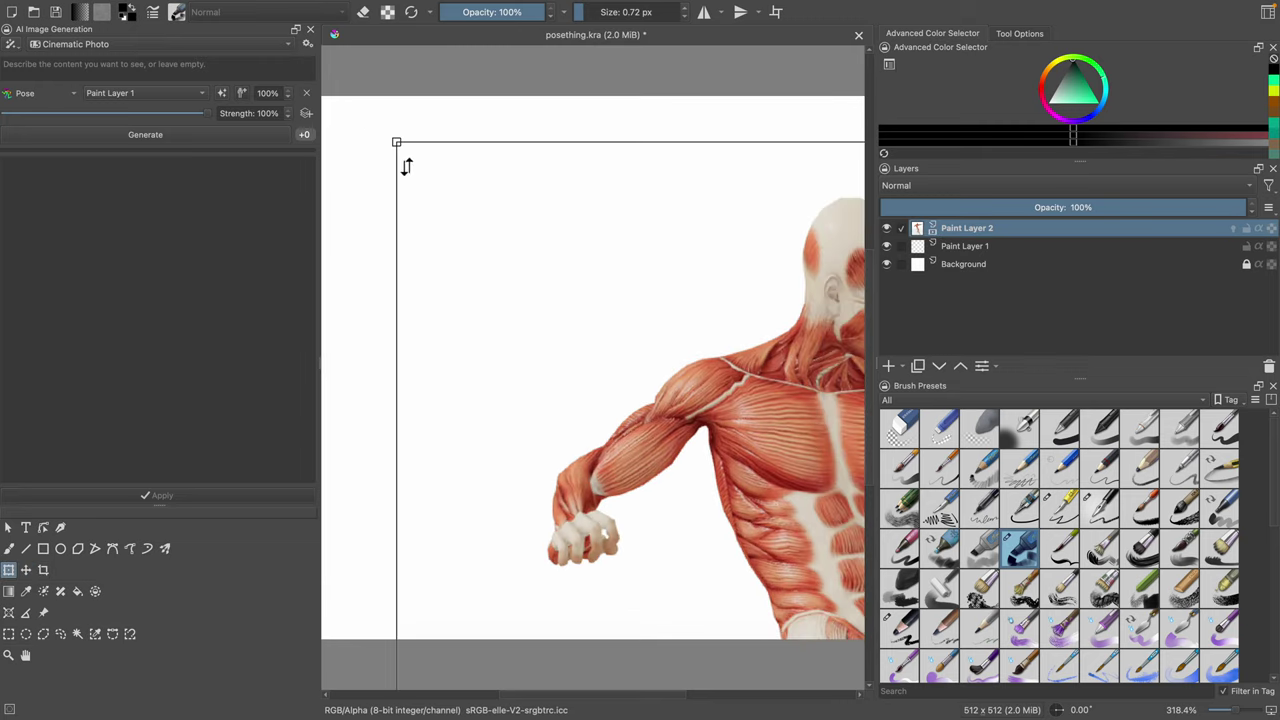
pyautogui.moveTo(399, 148); pyautogui.dragTo(515, 357)
pyautogui.moveTo(633, 425); pyautogui.dragTo(478, 205)
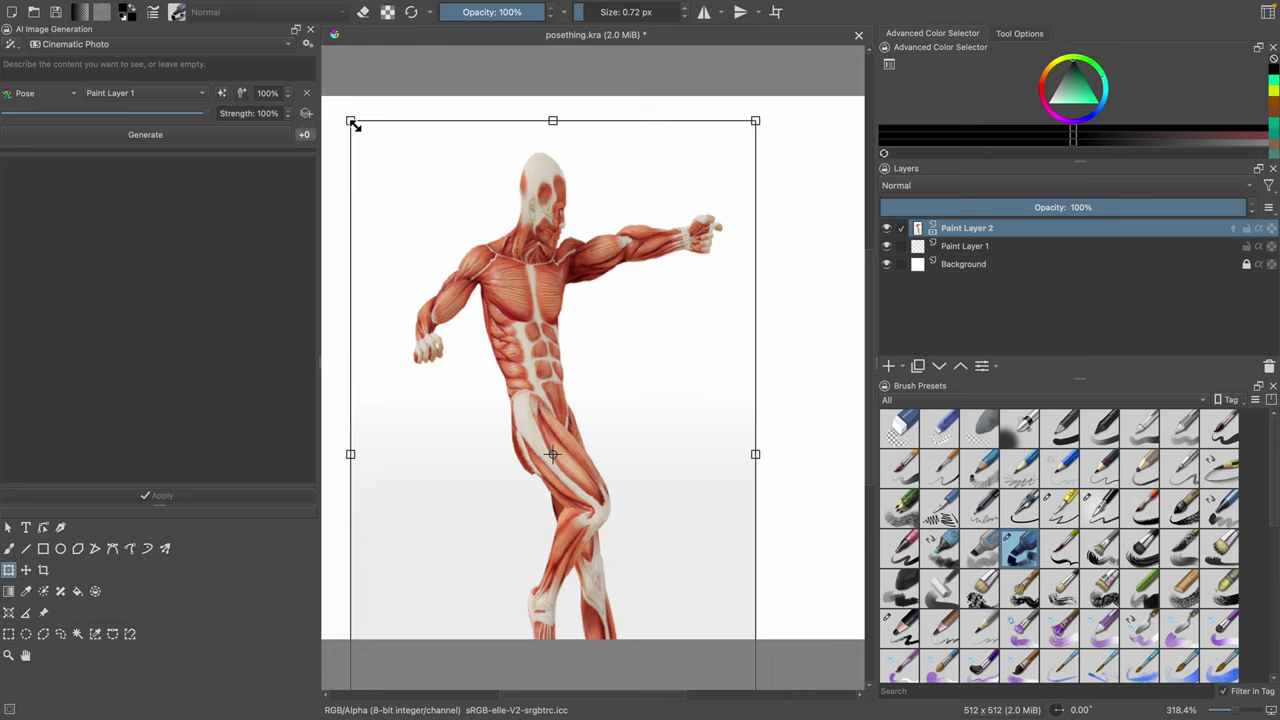
# Step: Refine the image's scale and position so the entire muscle figure, from head to feet, fits centred within the canvas
pyautogui.moveTo(354, 125); pyautogui.dragTo(330, 108)
pyautogui.moveTo(754, 106); pyautogui.dragTo(815, 238)
pyautogui.moveTo(736, 335); pyautogui.dragTo(726, 220)
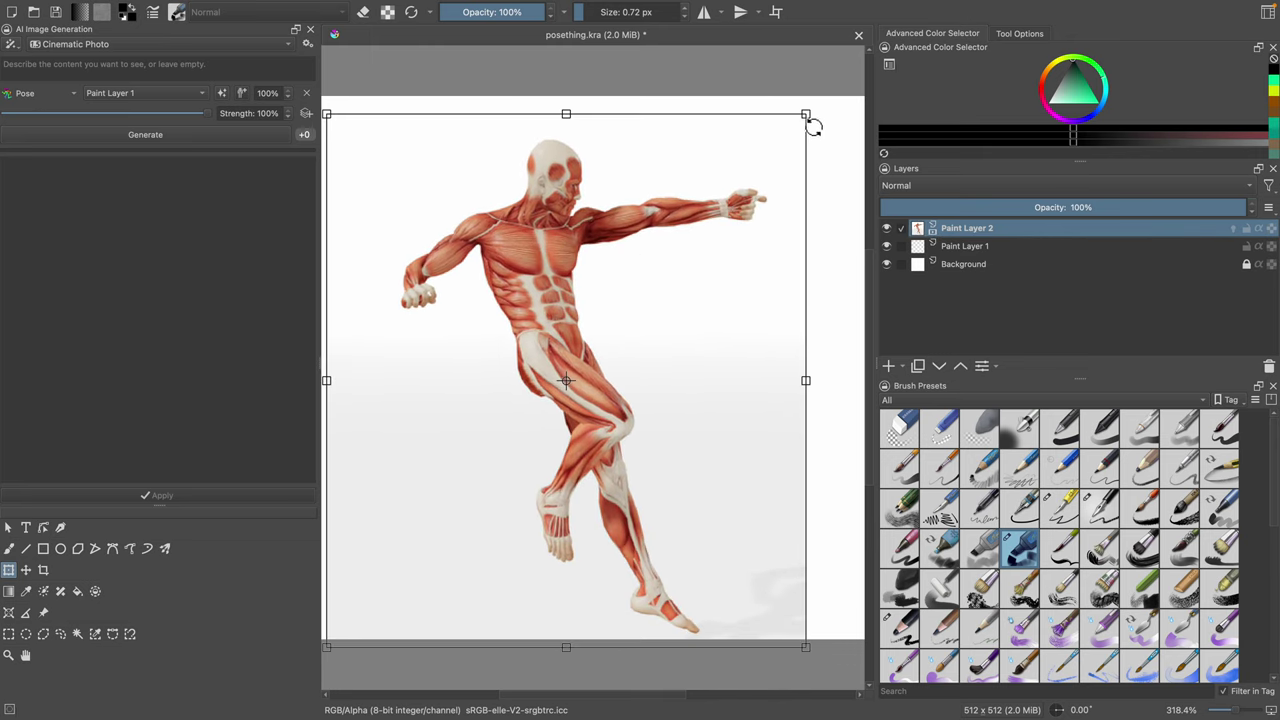
pyautogui.moveTo(809, 117); pyautogui.dragTo(844, 98)
pyautogui.moveTo(784, 172); pyautogui.dragTo(791, 163)
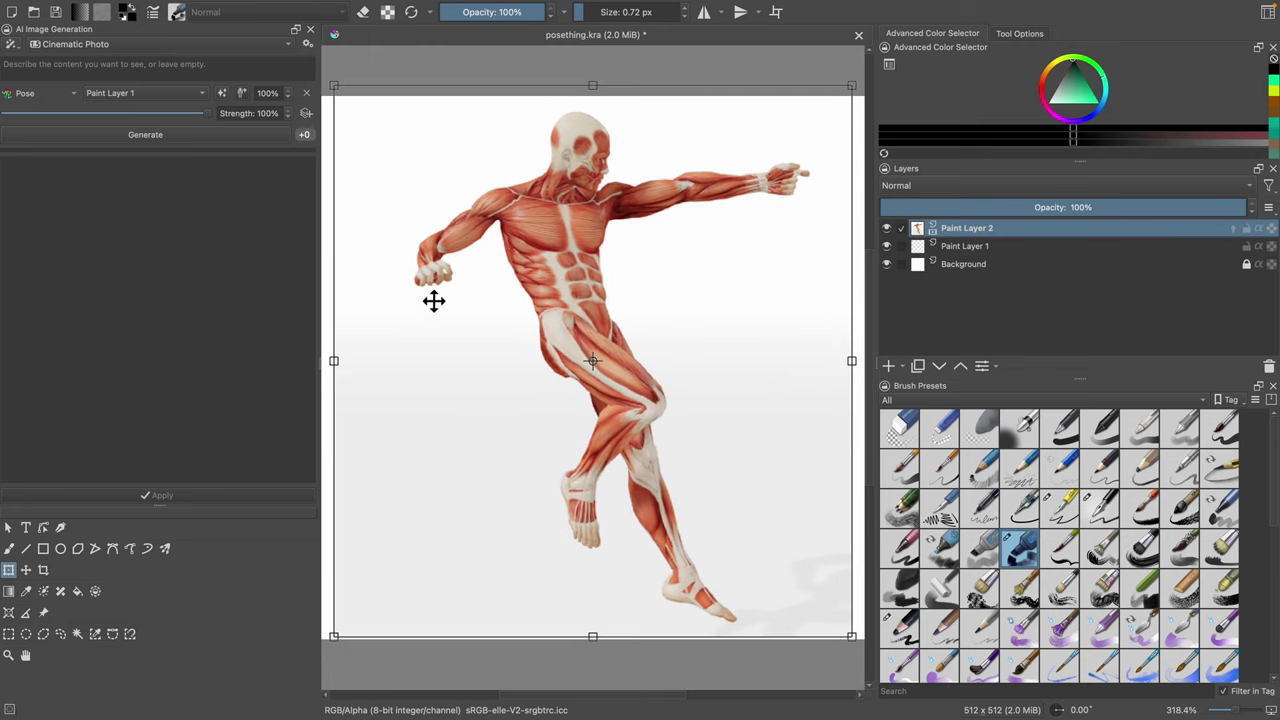
pyautogui.moveTo(700, 329); pyautogui.dragTo(698, 335)
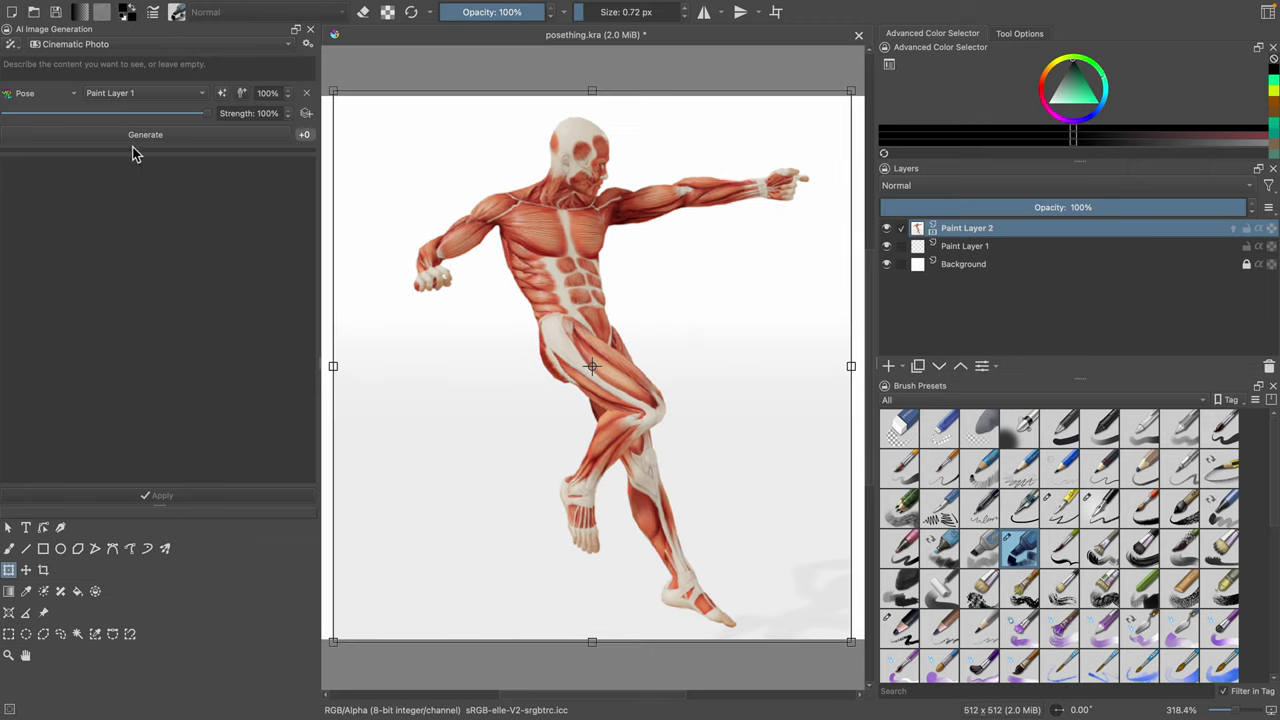
# Step: Check which source layers the Pose control offers, leave the choice as it is, and save the document with the transformed figure
pyautogui.click(143, 92)
pyautogui.click(93, 161)
pyautogui.click(125, 97)
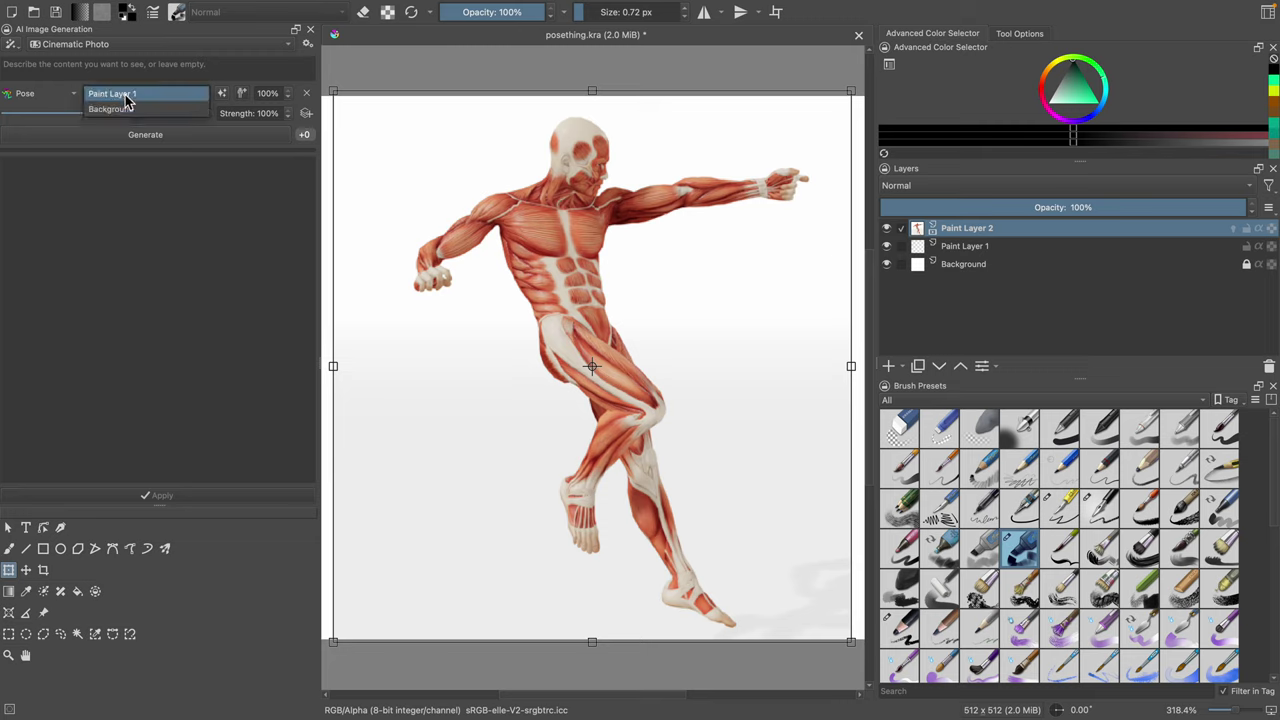
pyautogui.click(177, 243)
pyautogui.hotkey('ctrl', 's')
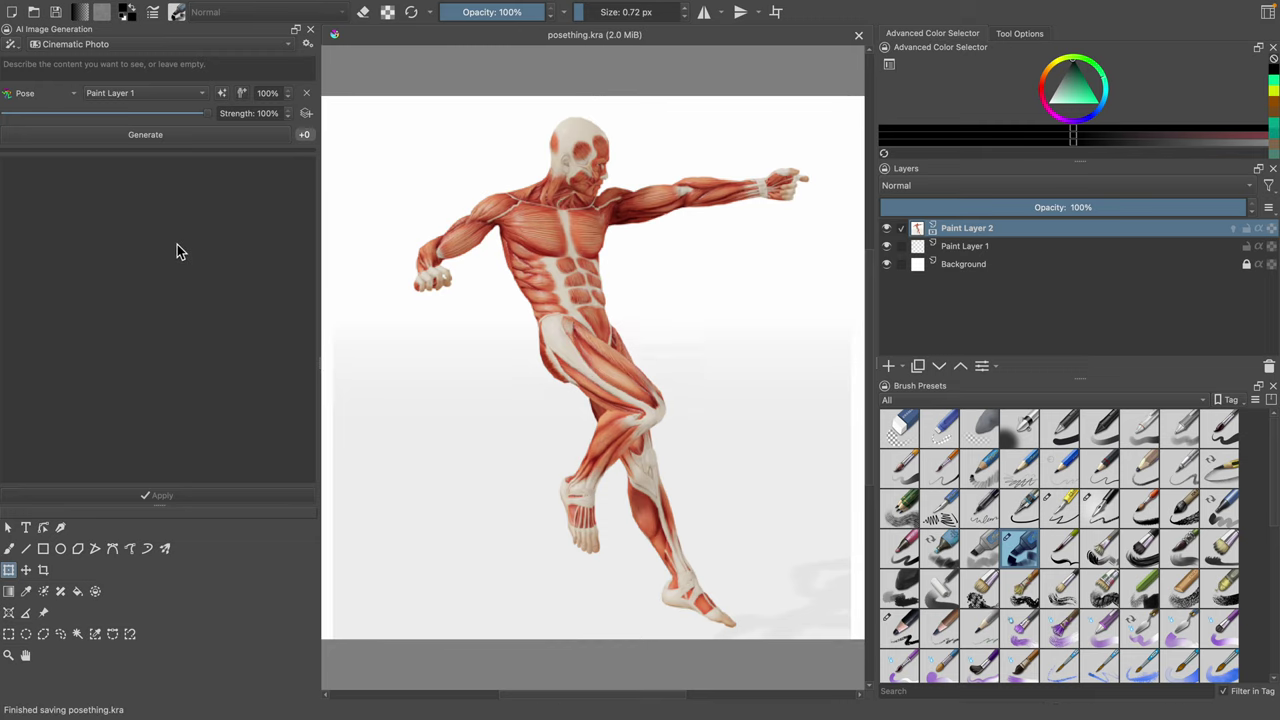
# Step: Replace the control layer with a new Pose control on Paint Layer 2 and generate its pose skeleton from the current image
pyautogui.click(308, 95)
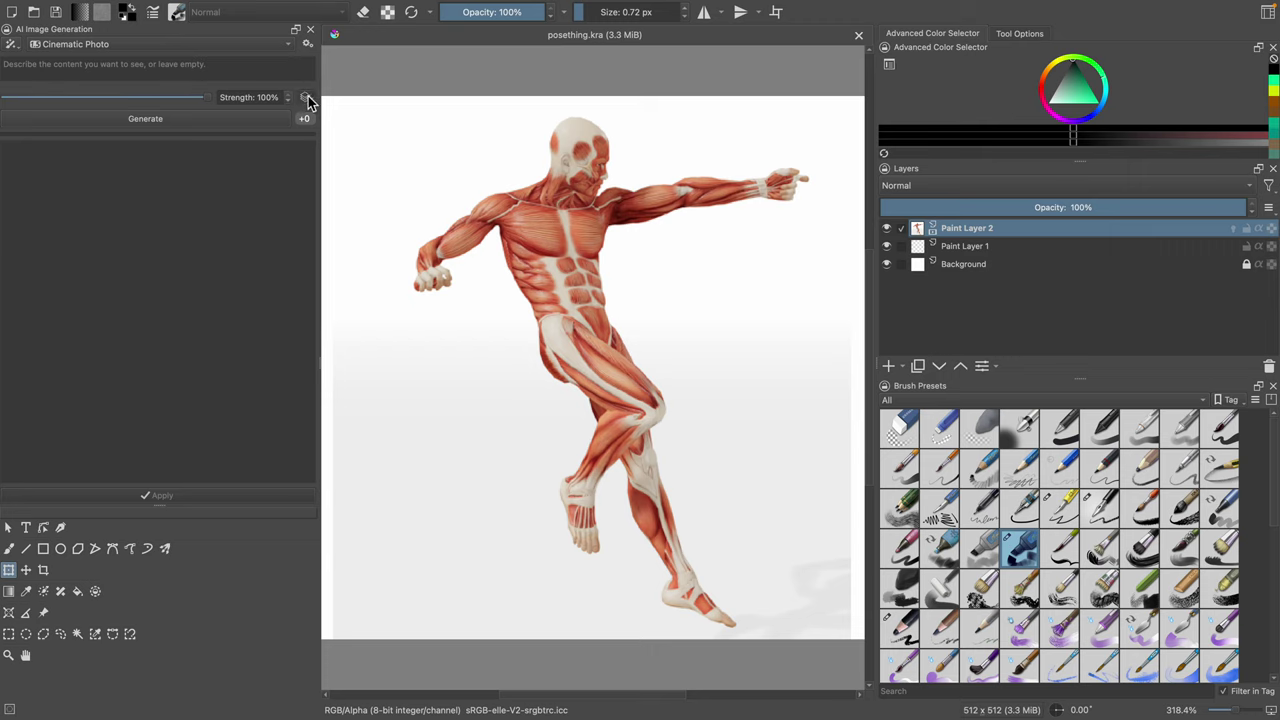
pyautogui.click(306, 98)
pyautogui.click(45, 95)
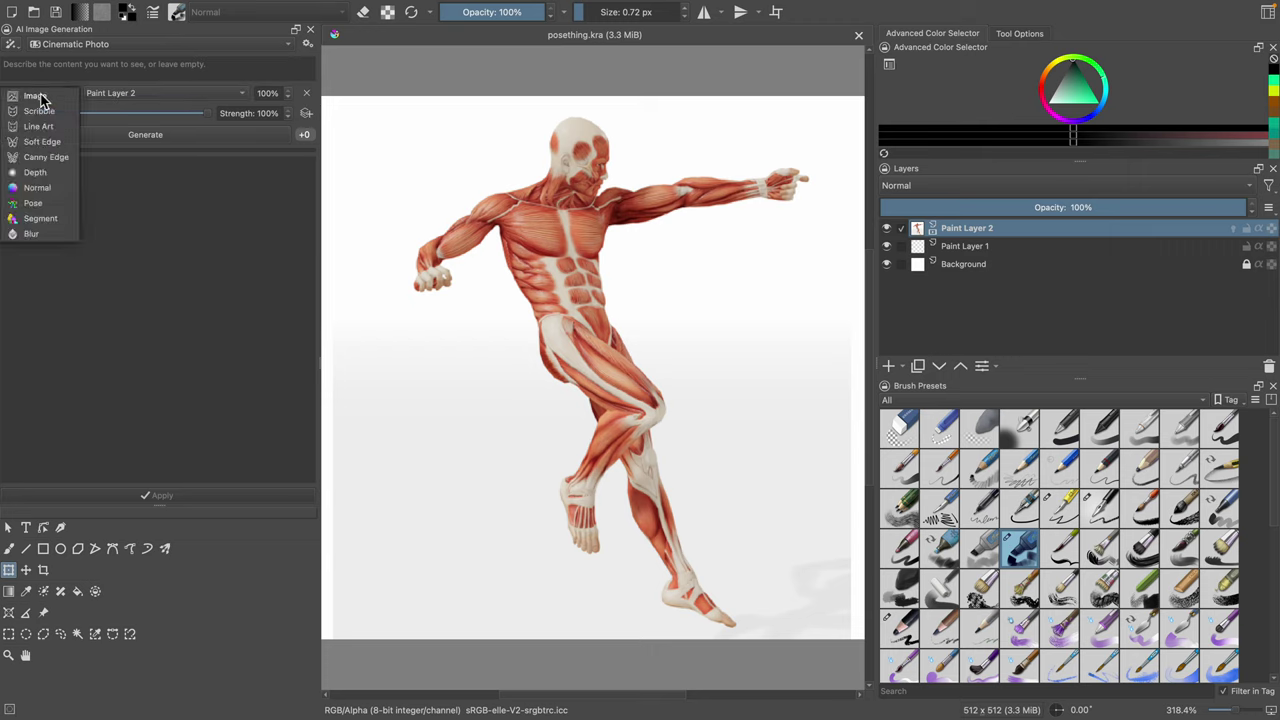
pyautogui.click(40, 203)
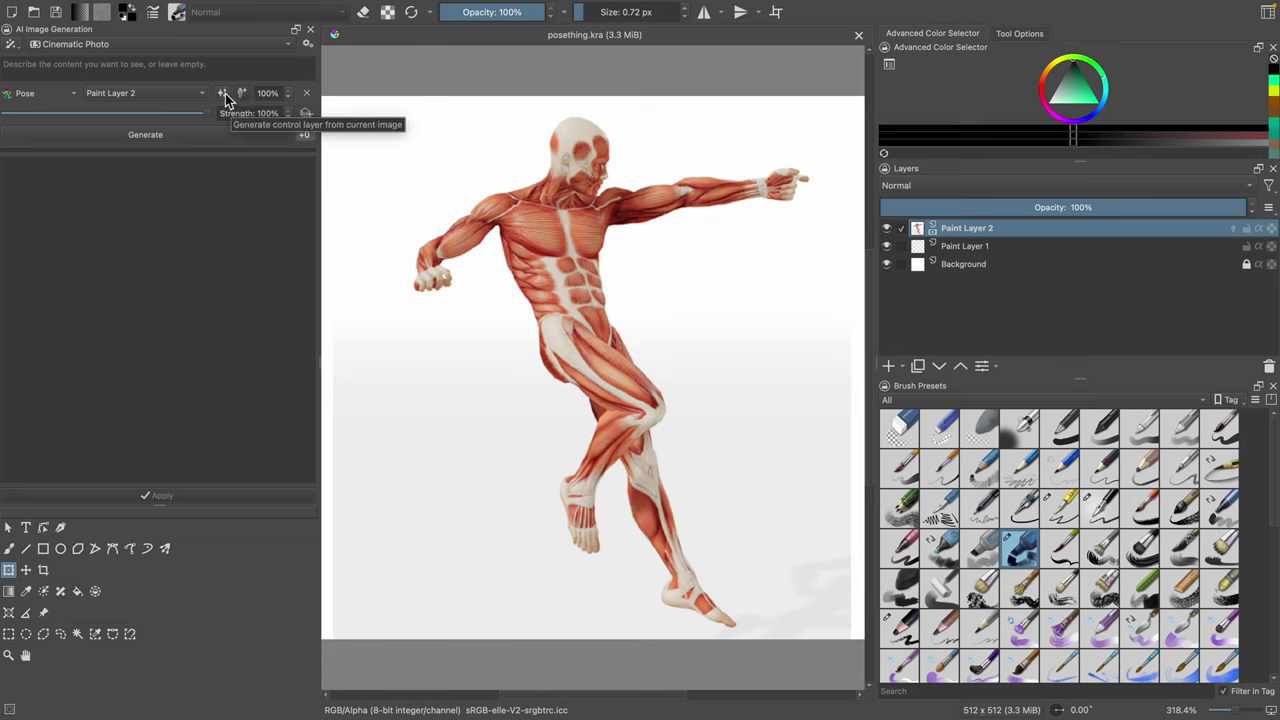
pyautogui.click(224, 95)
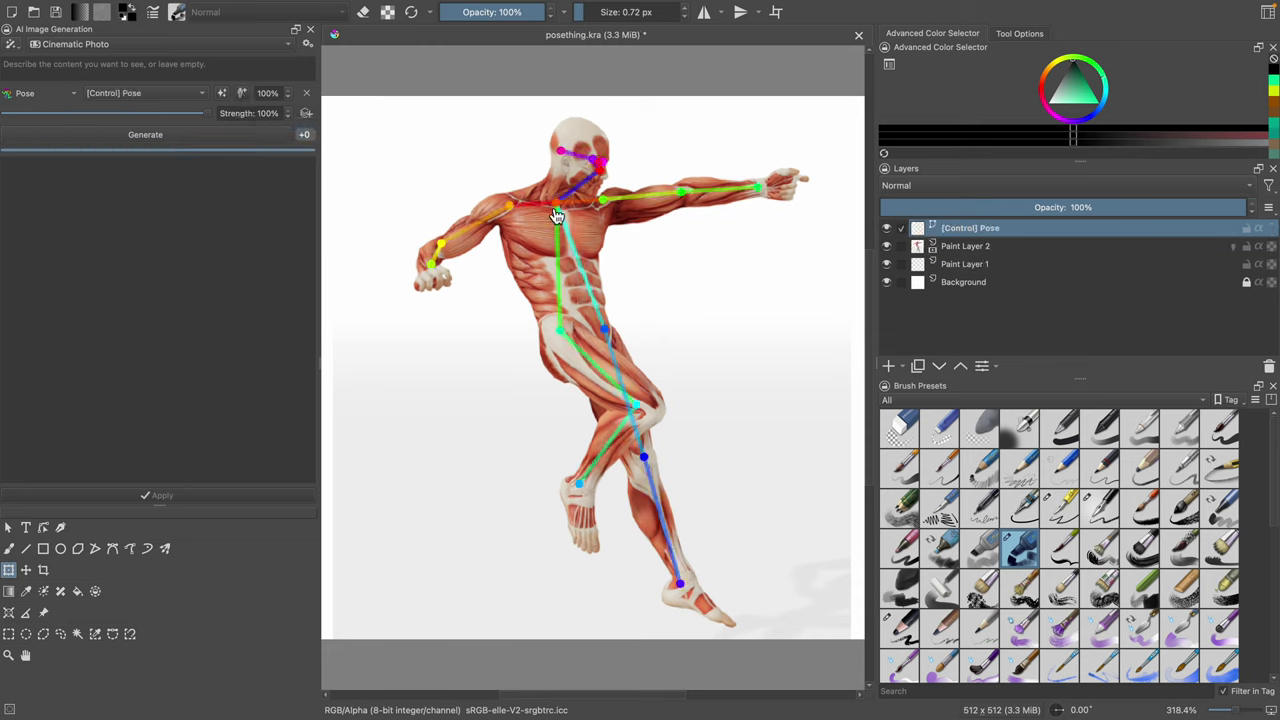
# Step: Toggle the pose control layer's visibility to compare it with the figure, and hide Paint Layer 2
pyautogui.click(886, 229)
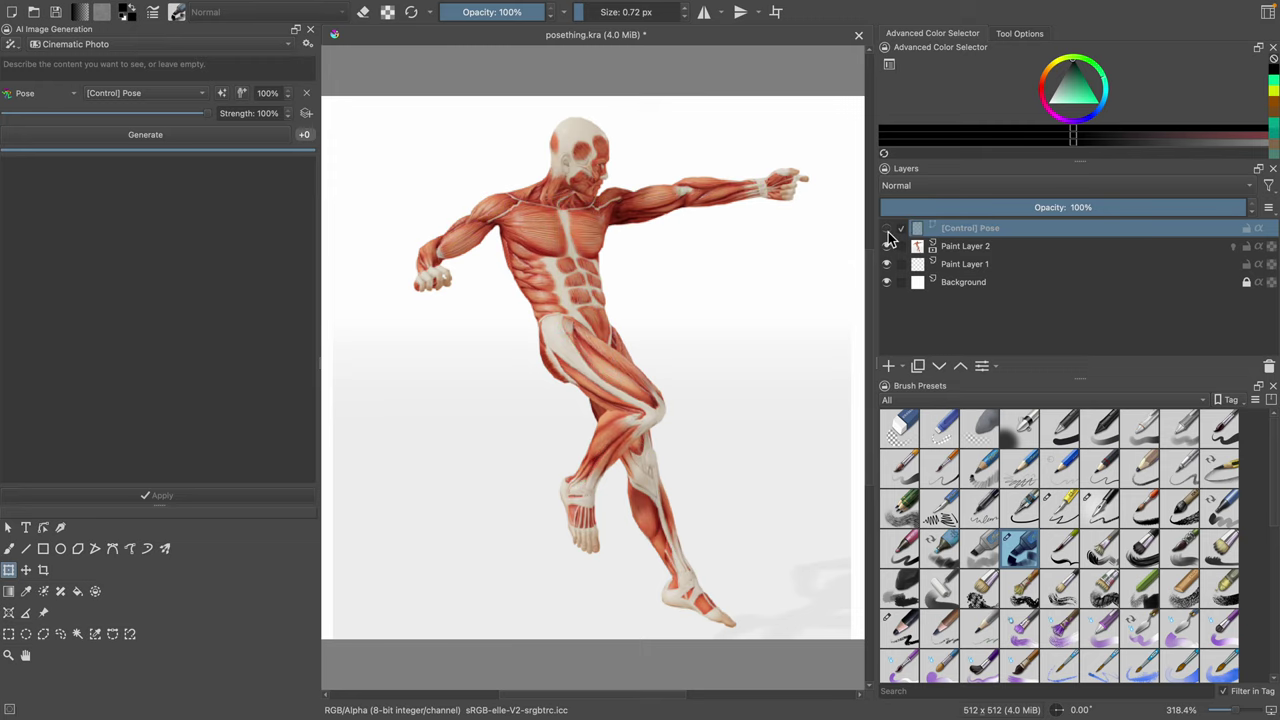
pyautogui.click(886, 229)
pyautogui.click(886, 246)
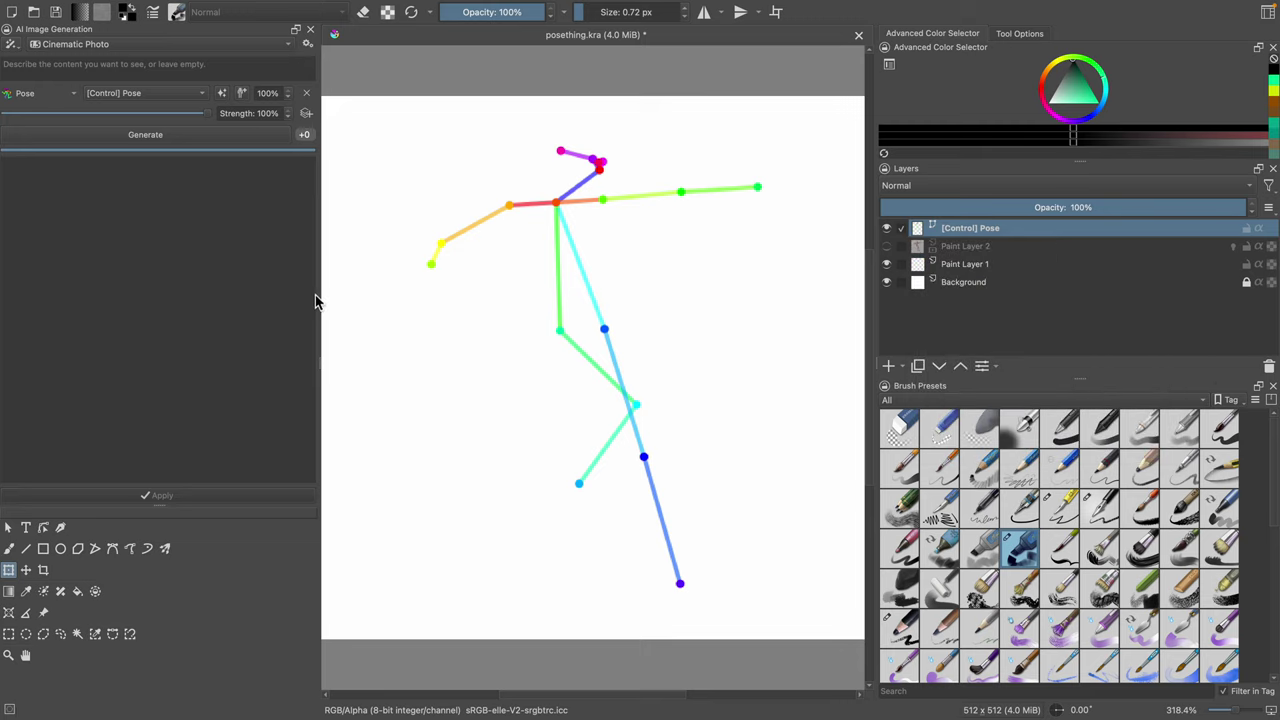
# Step: Enter the prompt "mecha robot character posing throwing spears, dynamic, hyperrealistic" and start generating images from the pose control
pyautogui.click(144, 72)
pyautogui.write('mecha robot character posing throwing spears, dynamic, hyperrealistic')
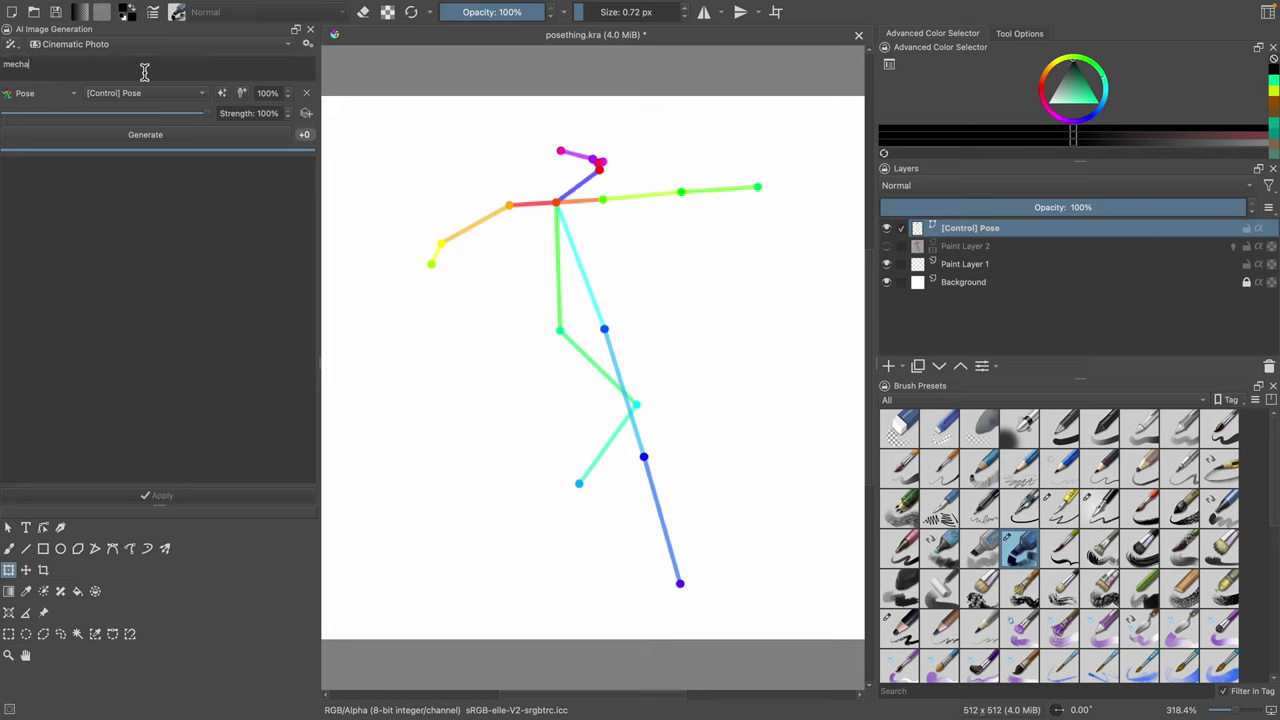
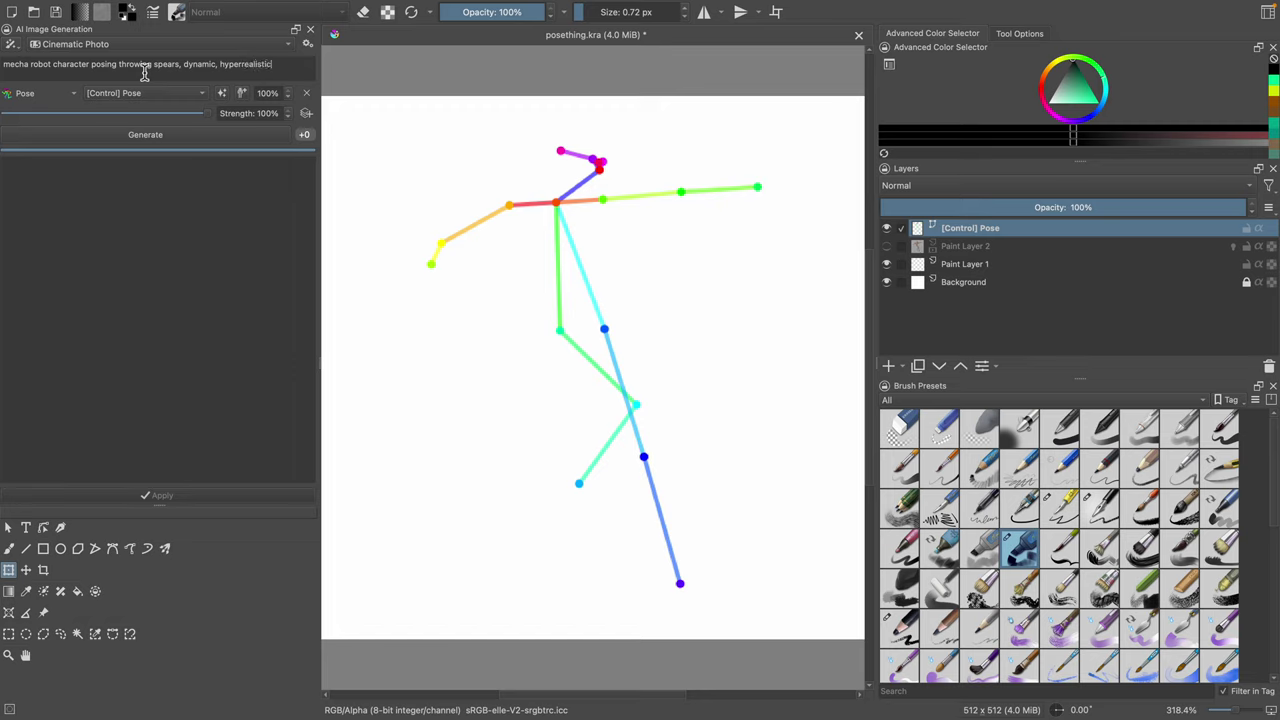
pyautogui.moveTo(403, 8)
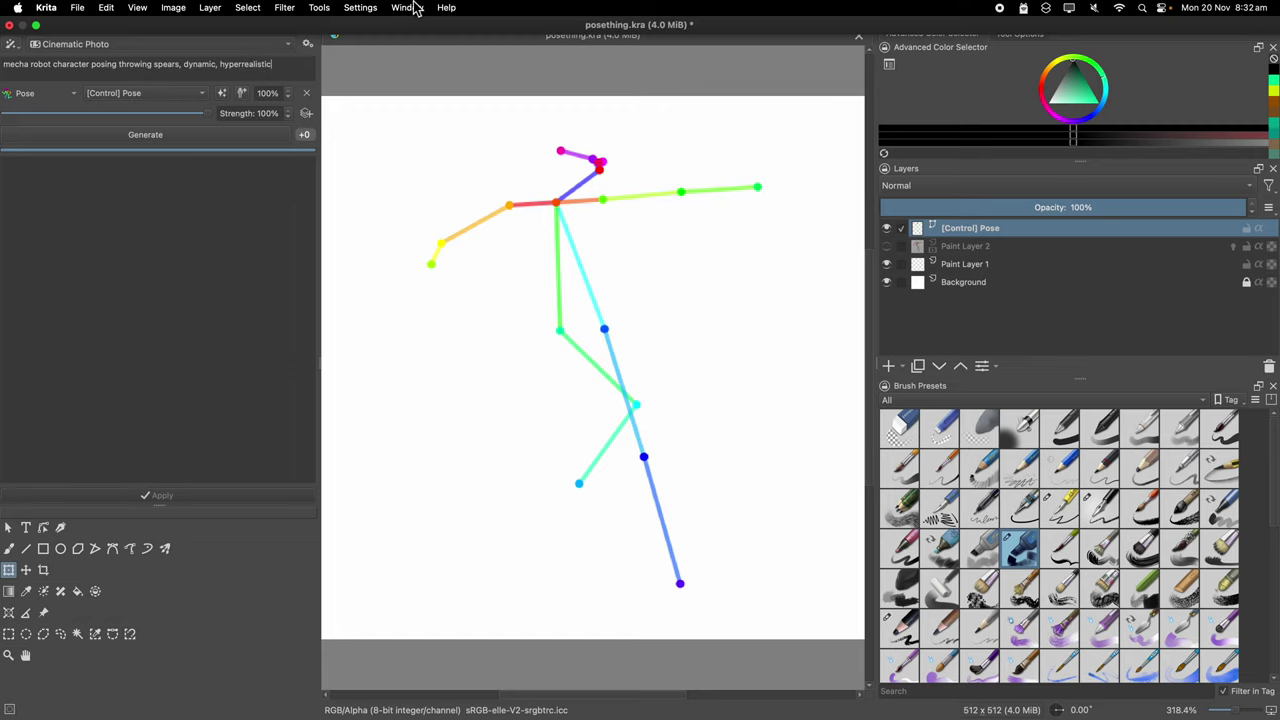
pyautogui.click(190, 138)
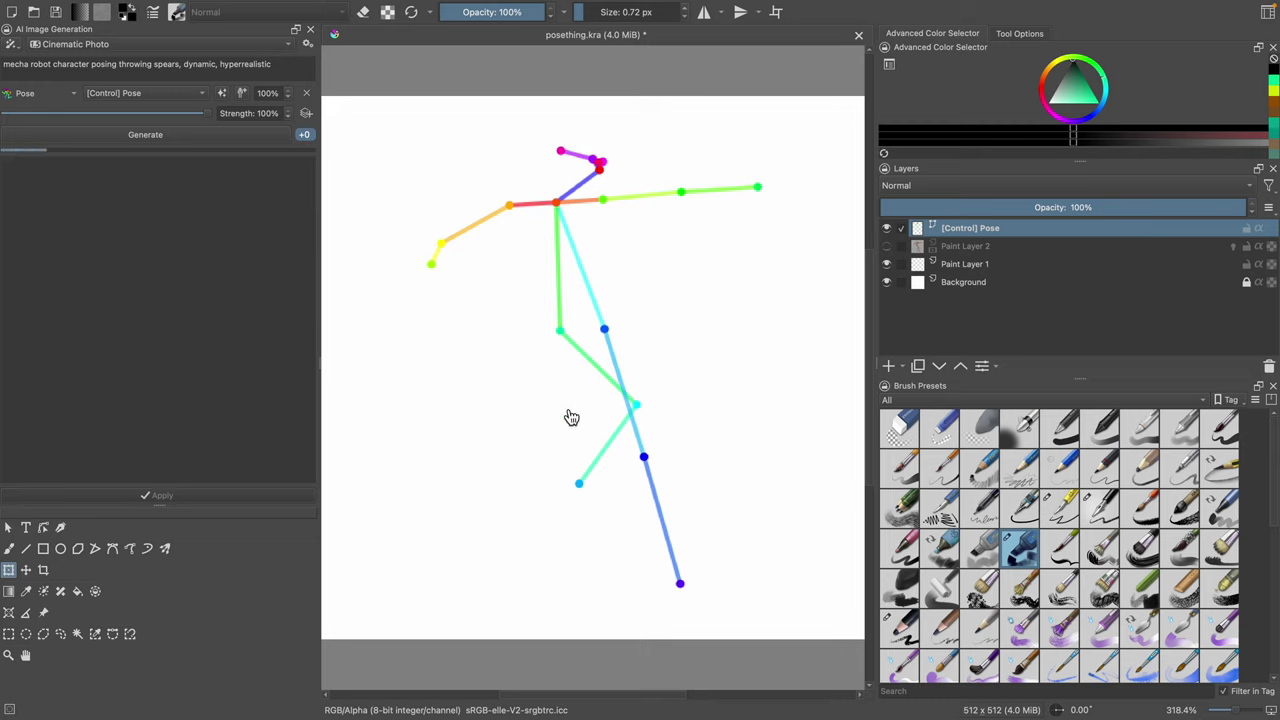
# Step: Select the Background layer and switch its visibility off and back on to check it
pyautogui.click(965, 288)
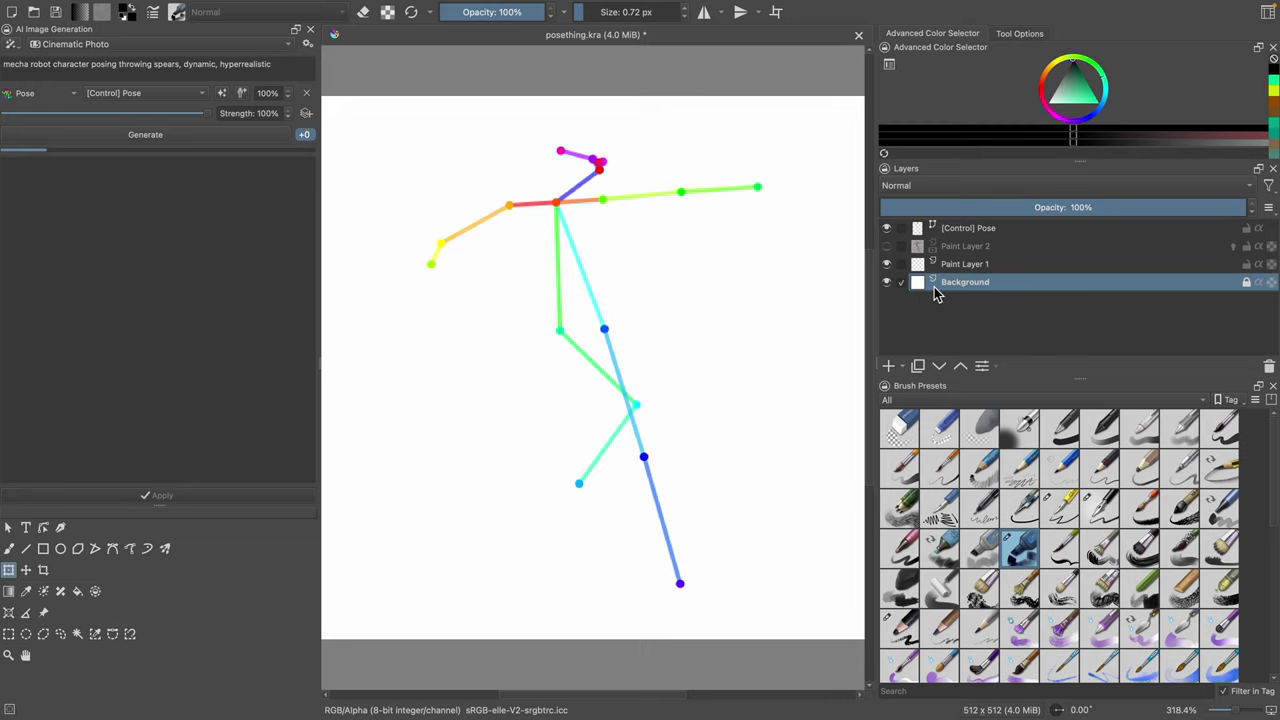
pyautogui.doubleClick(918, 283)
pyautogui.click(943, 296)
pyautogui.click(893, 283)
pyautogui.click(893, 283)
# Step: Choose a new foreground colour and try to fill the Background layer with it
pyautogui.moveTo(1073, 81); pyautogui.dragTo(1058, 90)
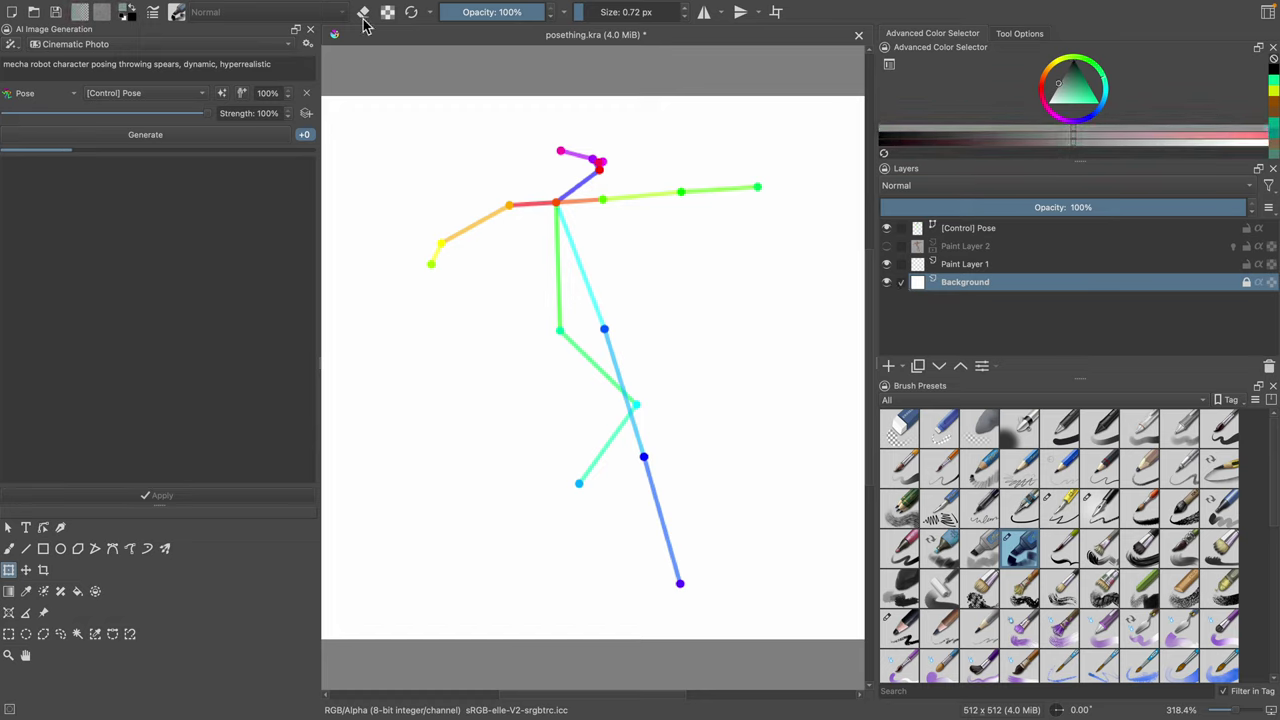
pyautogui.click(170, 8)
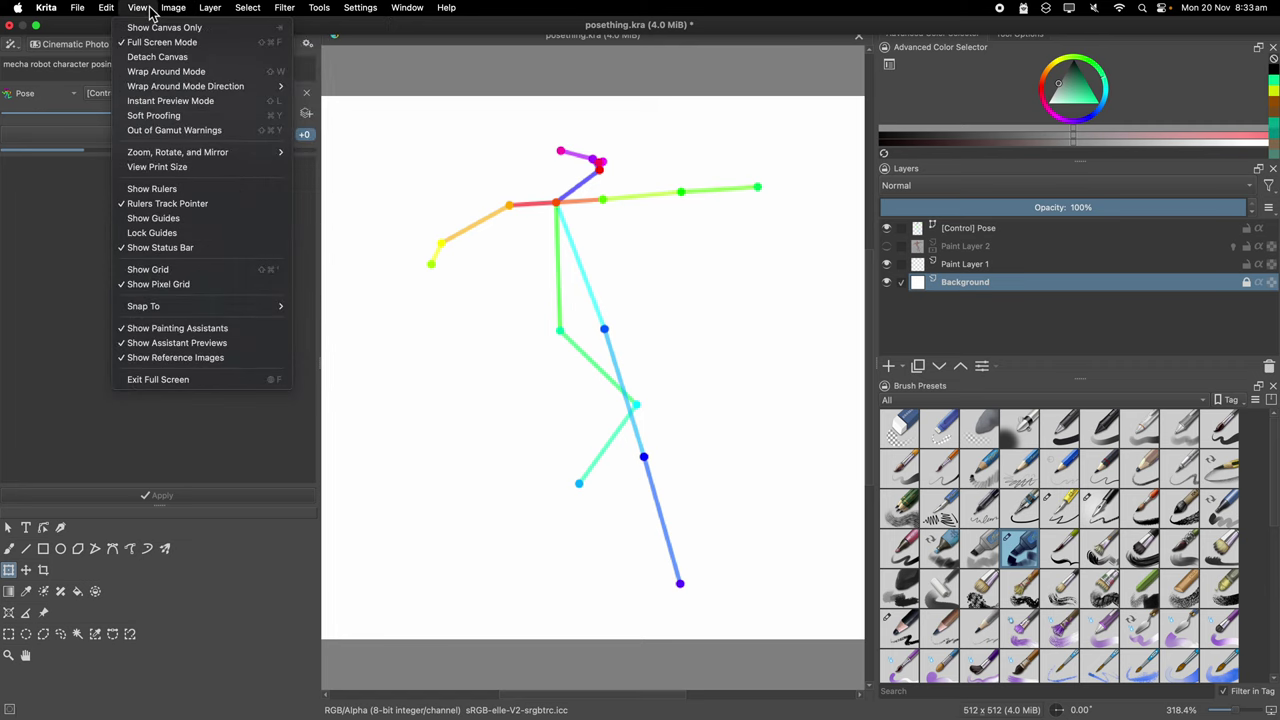
pyautogui.moveTo(108, 12)
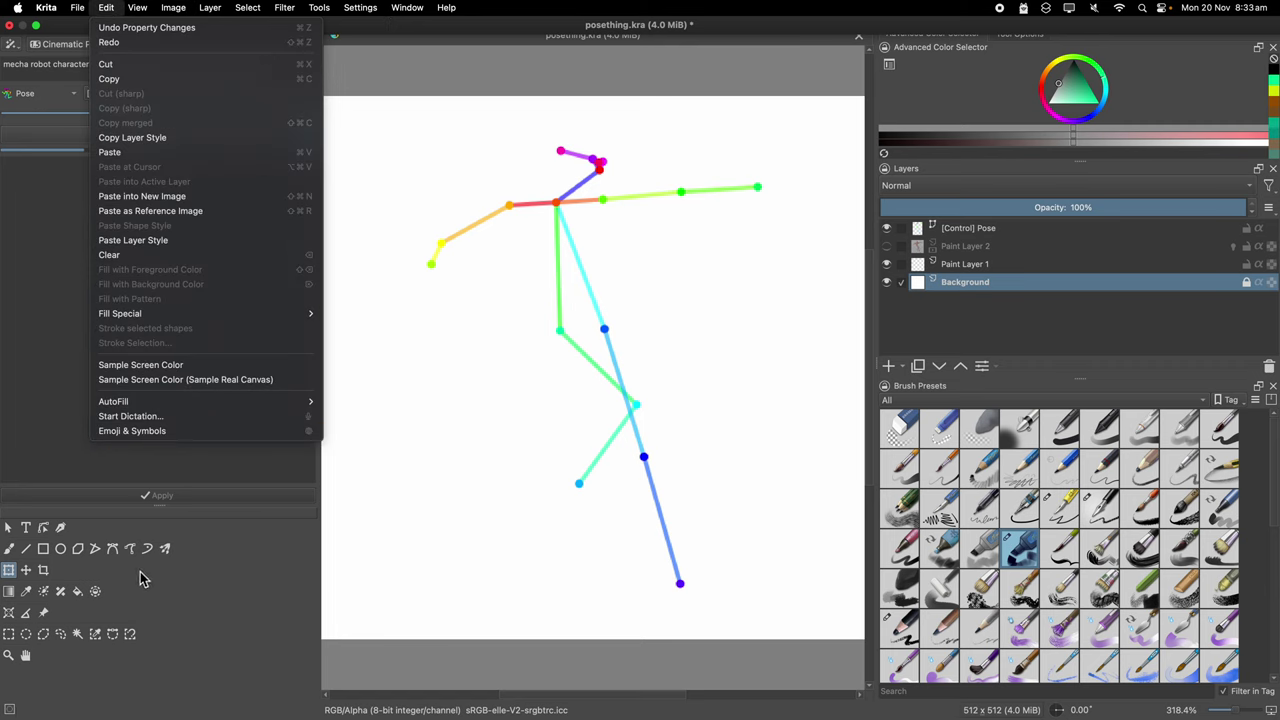
pyautogui.click(82, 597)
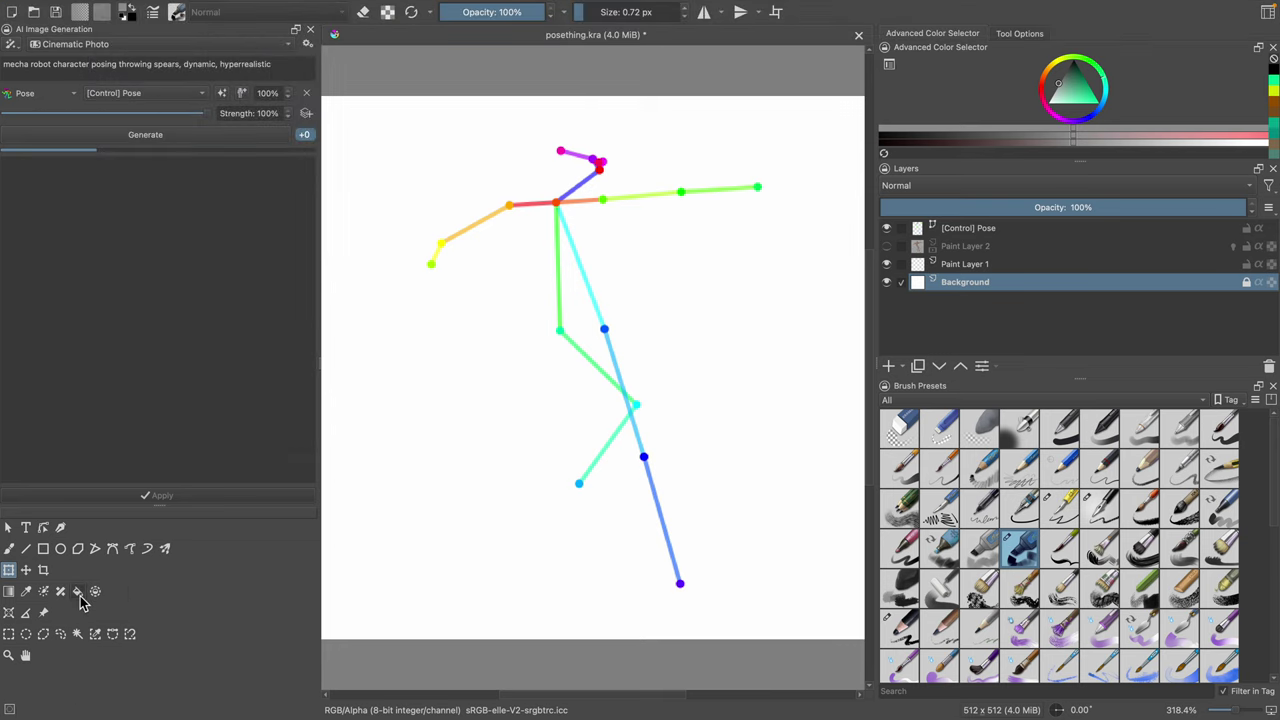
pyautogui.click(82, 598)
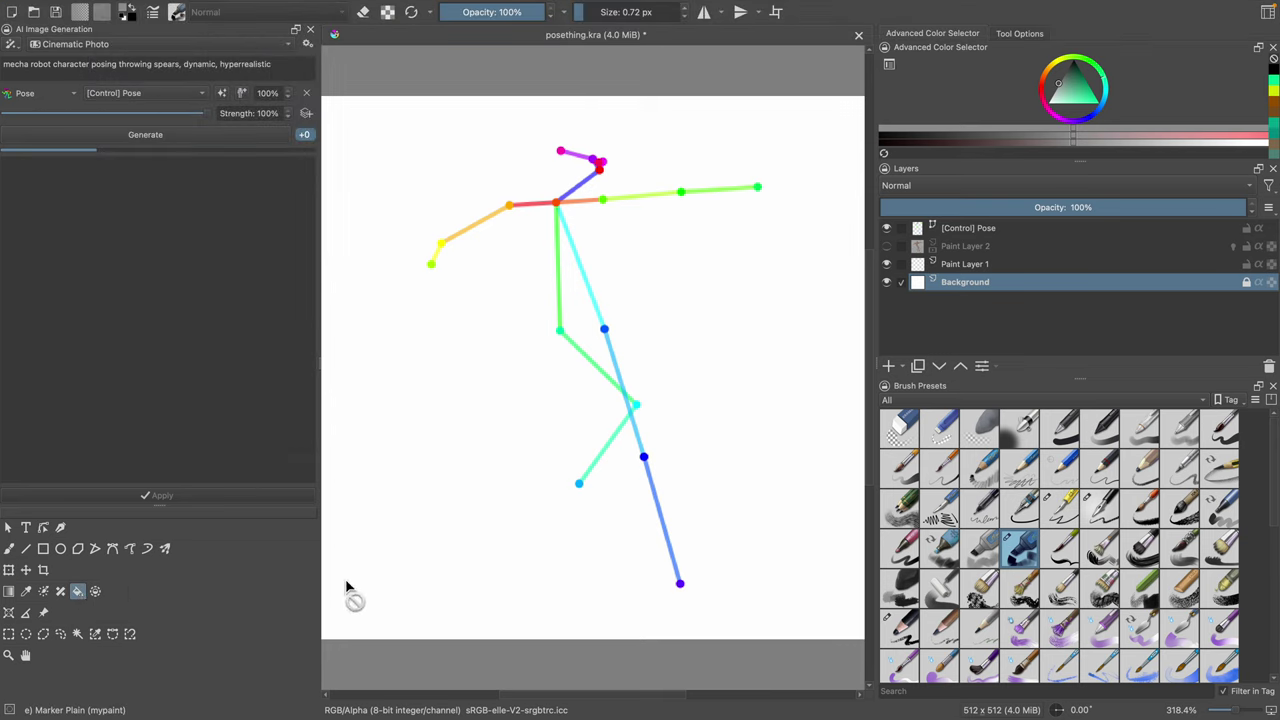
pyautogui.click(25, 572)
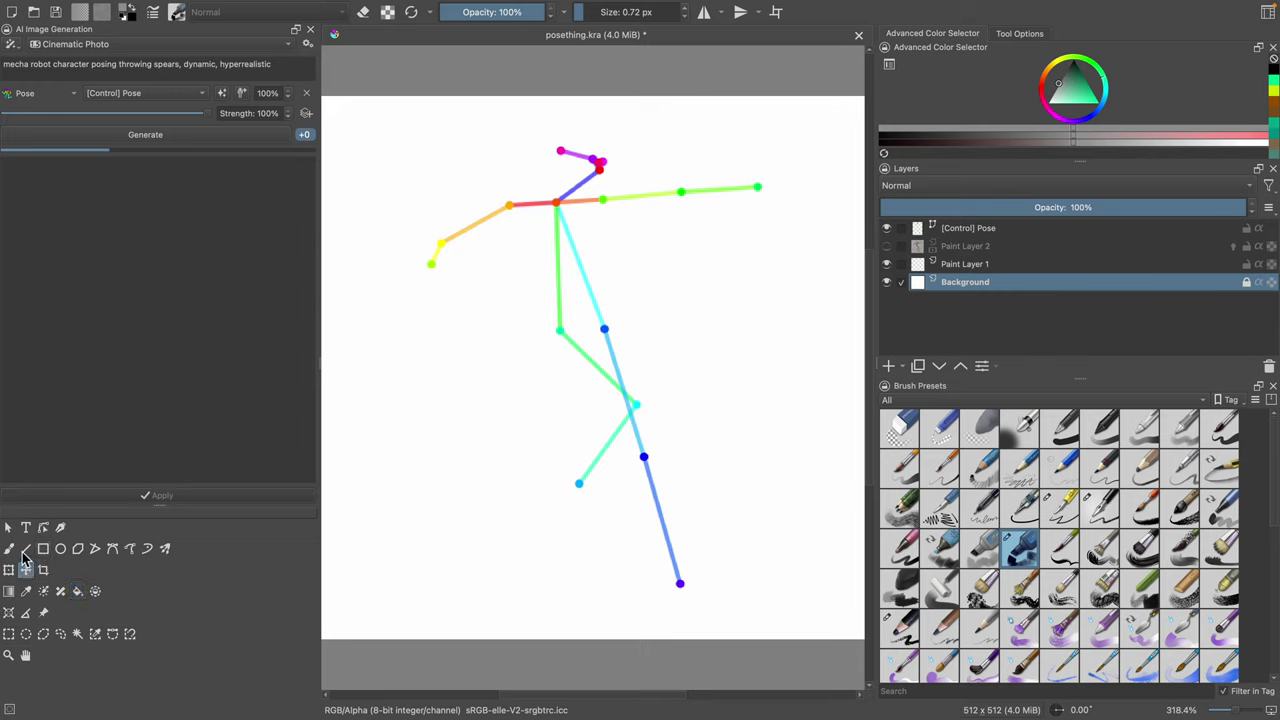
pyautogui.click(12, 529)
# Step: Choose the Bristles-2 Flat Rough brush at 40 px with a green foreground colour for freehand painting
pyautogui.scroll(-5, 1108, 605)
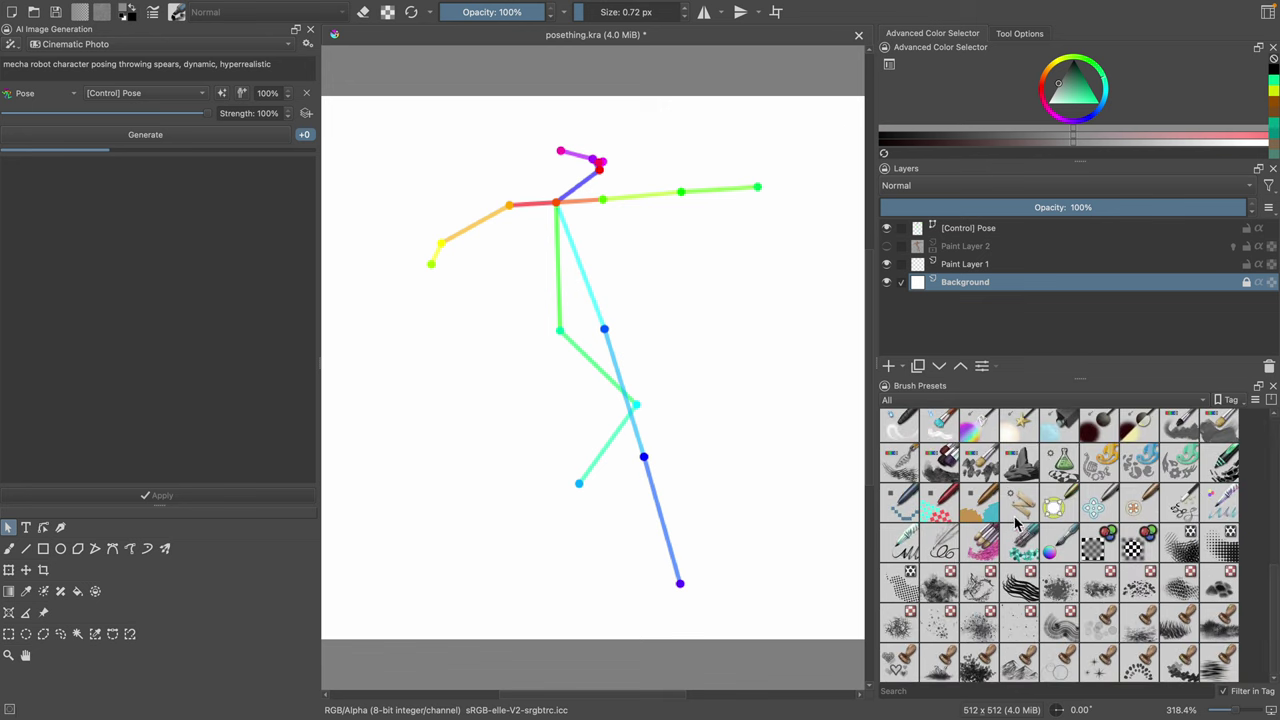
pyautogui.scroll(5, 1030, 520)
pyautogui.click(1097, 560)
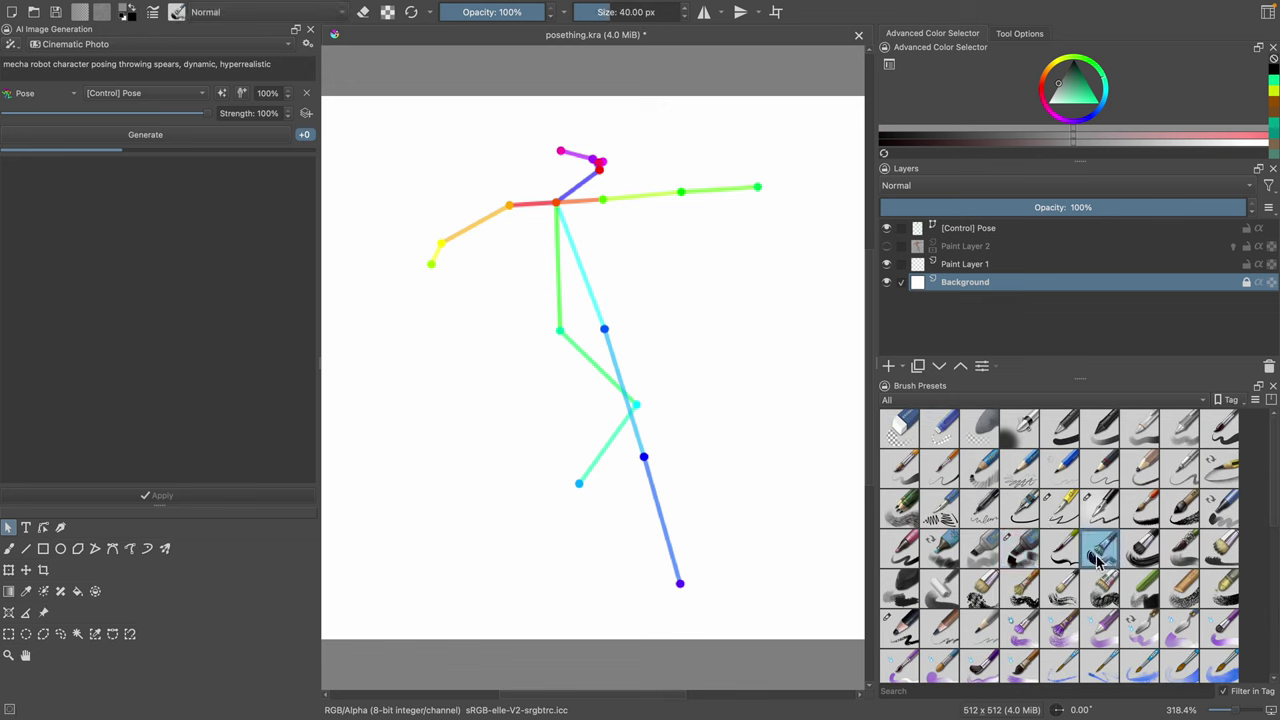
pyautogui.click(1084, 82)
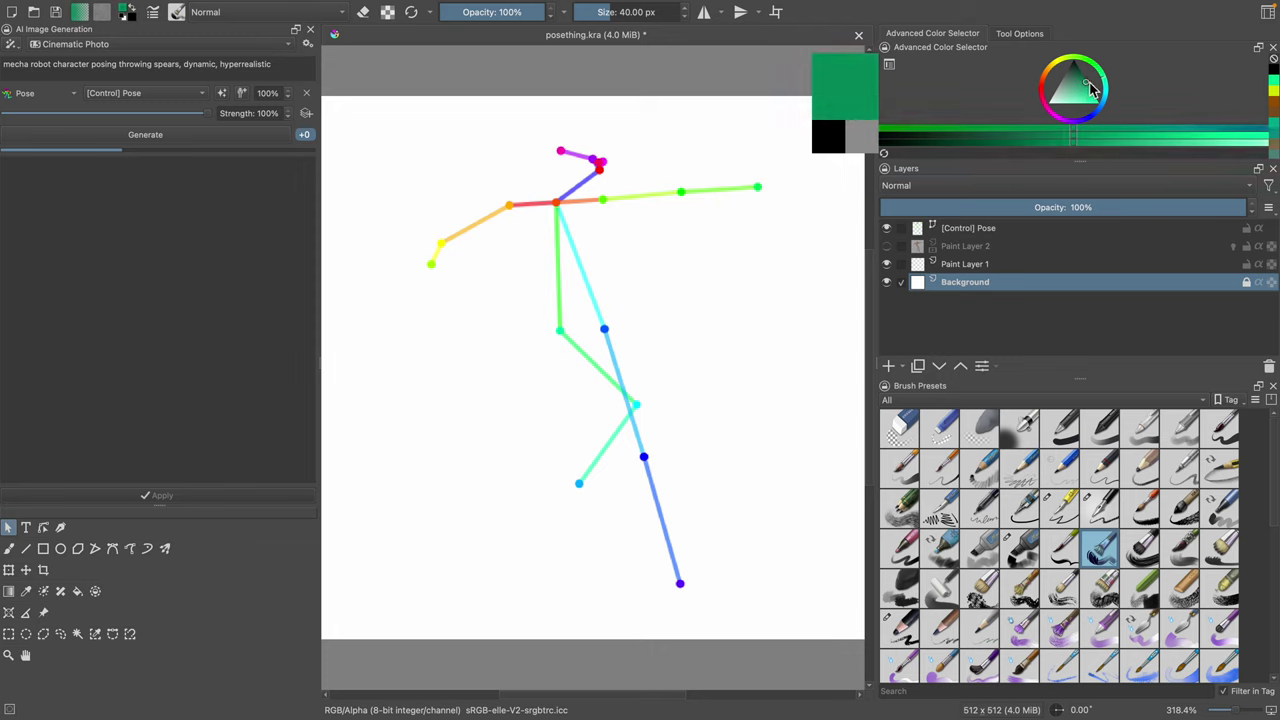
pyautogui.click(630, 12)
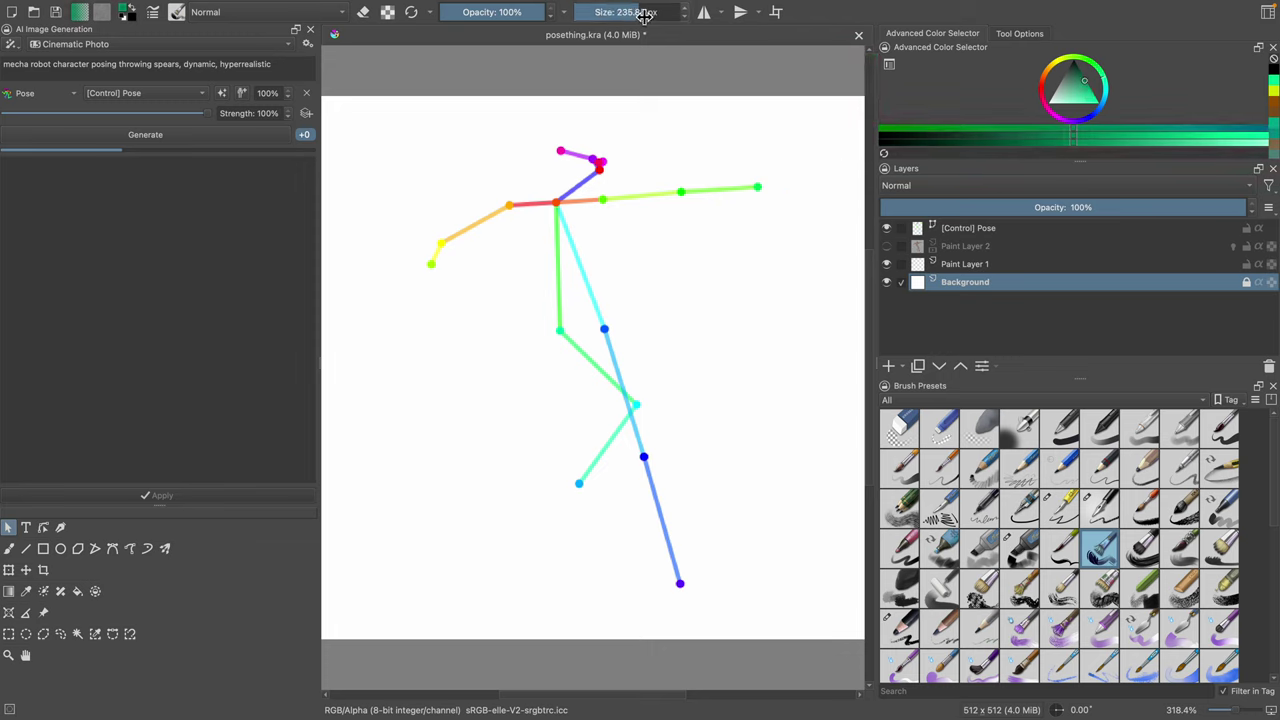
pyautogui.click(420, 236)
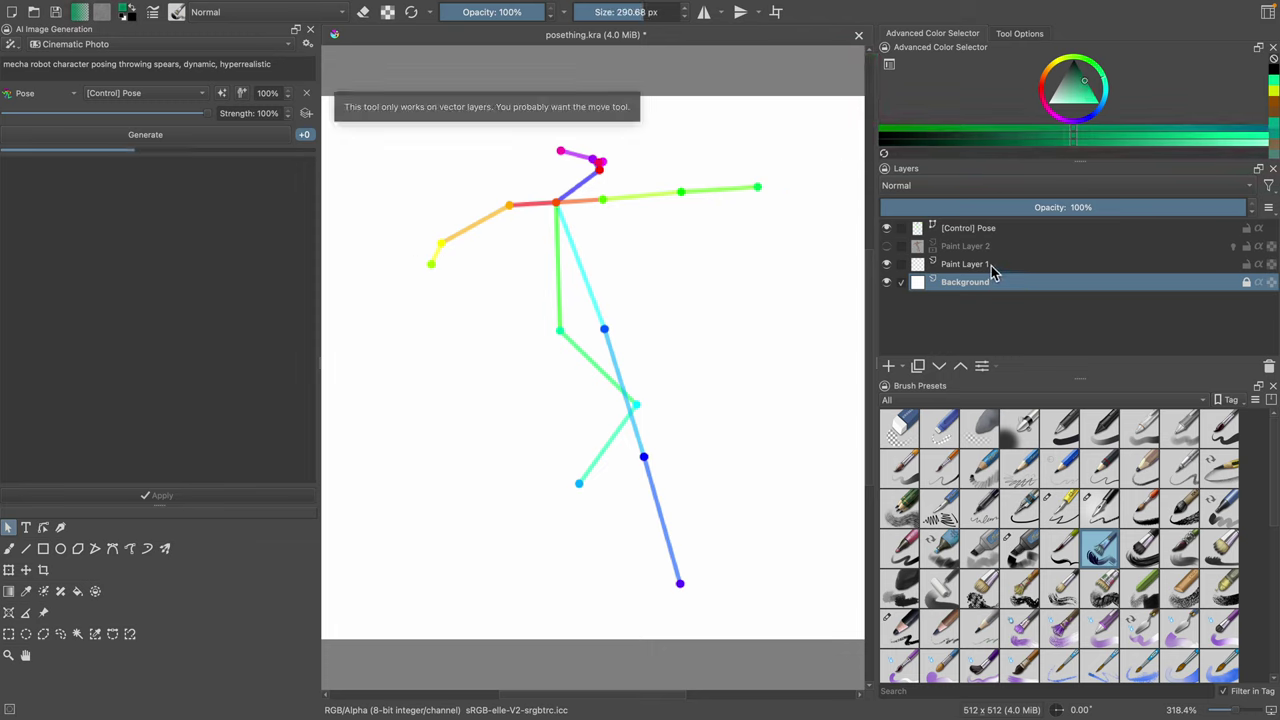
pyautogui.press('b')
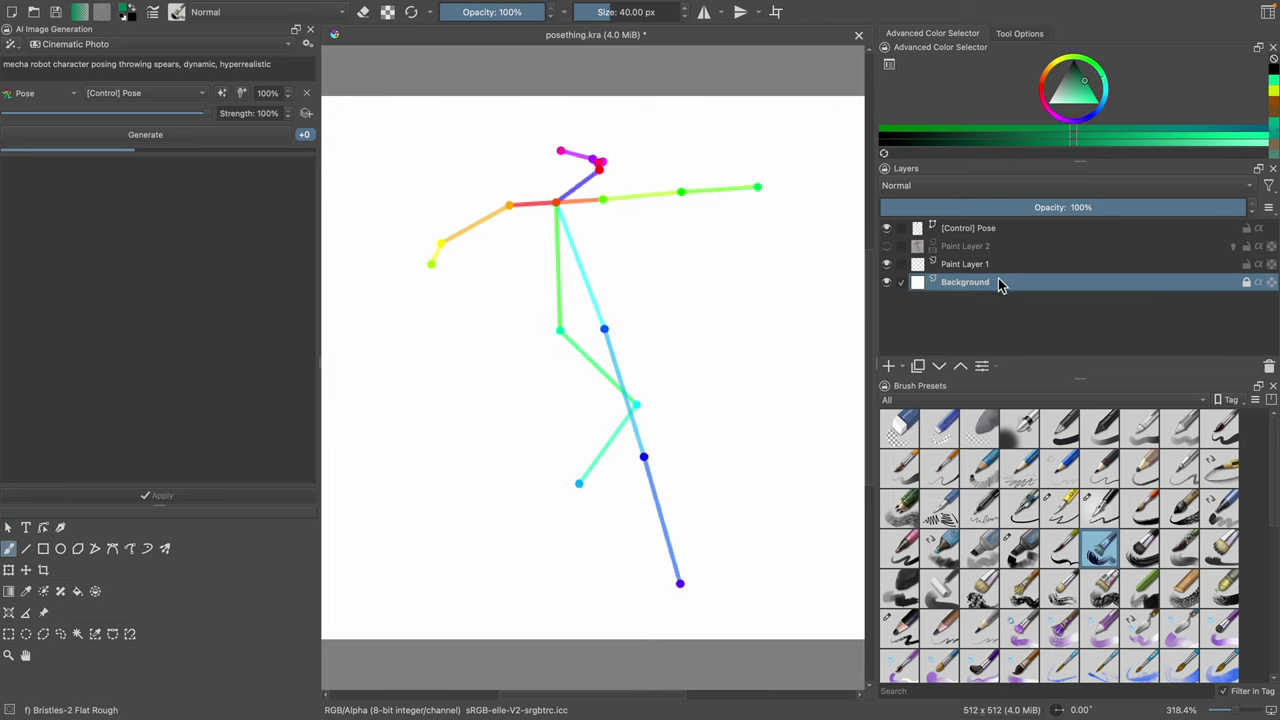
# Step: Add a paint layer directly above Background and cover it with broad diagonal green and dark green strokes
pyautogui.click(888, 367)
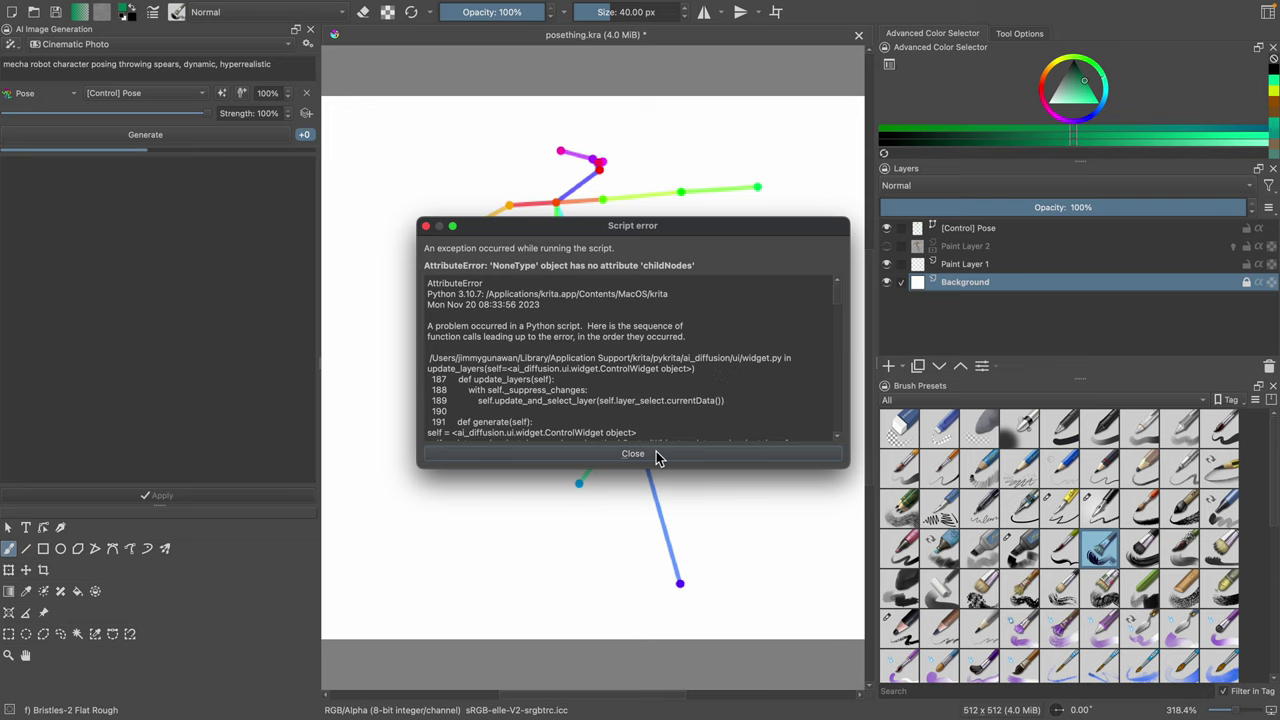
pyautogui.click(633, 454)
pyautogui.moveTo(603, 300)
pyautogui.mouseDown()
pyautogui.moveTo(655, 305)
pyautogui.moveTo(405, 280)
pyautogui.moveTo(340, 140)
pyautogui.moveTo(366, 334)
pyautogui.moveTo(400, 415)
pyautogui.moveTo(400, 540)
pyautogui.moveTo(780, 620)
pyautogui.moveTo(640, 380)
pyautogui.moveTo(675, 255)
pyautogui.moveTo(660, 238)
pyautogui.mouseUp()
pyautogui.moveTo(1086, 89); pyautogui.dragTo(1080, 73)
pyautogui.moveTo(395, 370); pyautogui.dragTo(700, 145)
pyautogui.moveTo(838, 95)
pyautogui.mouseDown()
pyautogui.moveTo(343, 265)
pyautogui.moveTo(360, 440)
pyautogui.moveTo(350, 540)
pyautogui.moveTo(472, 650)
pyautogui.moveTo(840, 370)
pyautogui.moveTo(790, 140)
pyautogui.mouseUp()
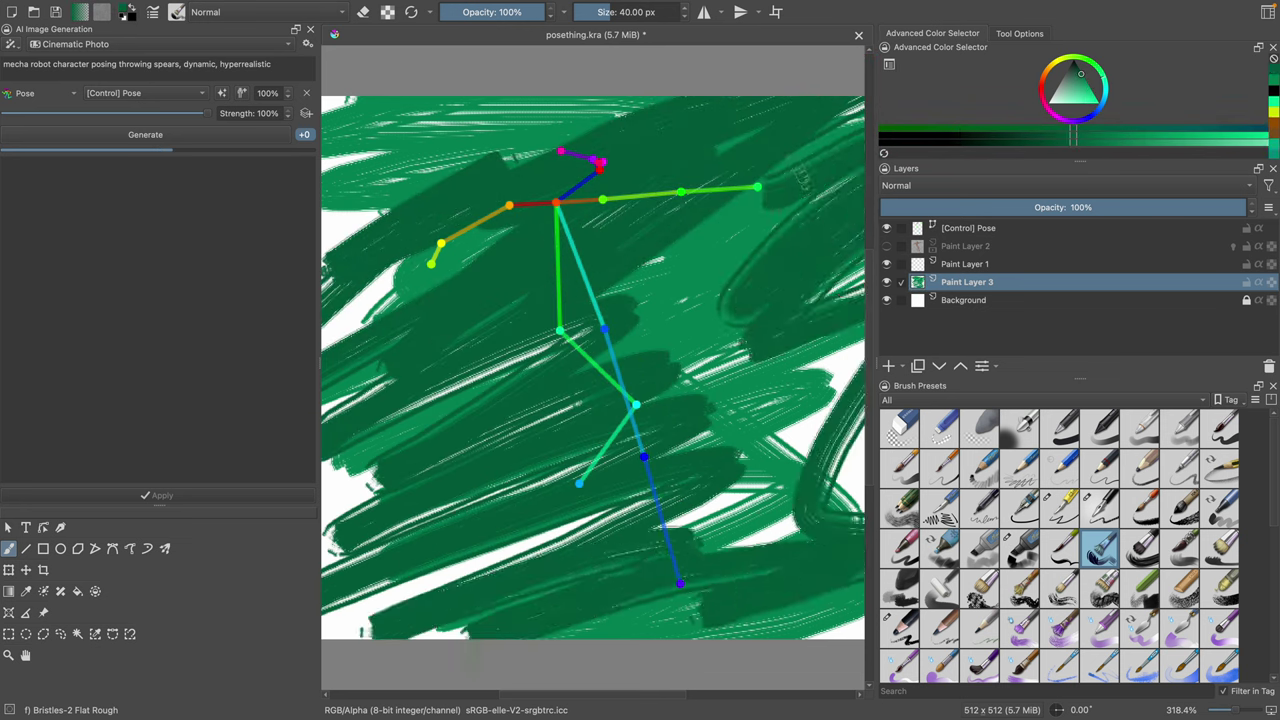
# Step: Paint broad turquoise strokes over the green on Paint Layer 3, plus grey strokes across the middle
pyautogui.click(1105, 87)
pyautogui.moveTo(650, 315)
pyautogui.mouseDown()
pyautogui.moveTo(845, 155)
pyautogui.moveTo(620, 330)
pyautogui.moveTo(380, 400)
pyautogui.moveTo(335, 218)
pyautogui.moveTo(390, 440)
pyautogui.moveTo(720, 430)
pyautogui.moveTo(740, 540)
pyautogui.moveTo(535, 527)
pyautogui.mouseUp()
pyautogui.click(1106, 95)
pyautogui.click(1089, 93)
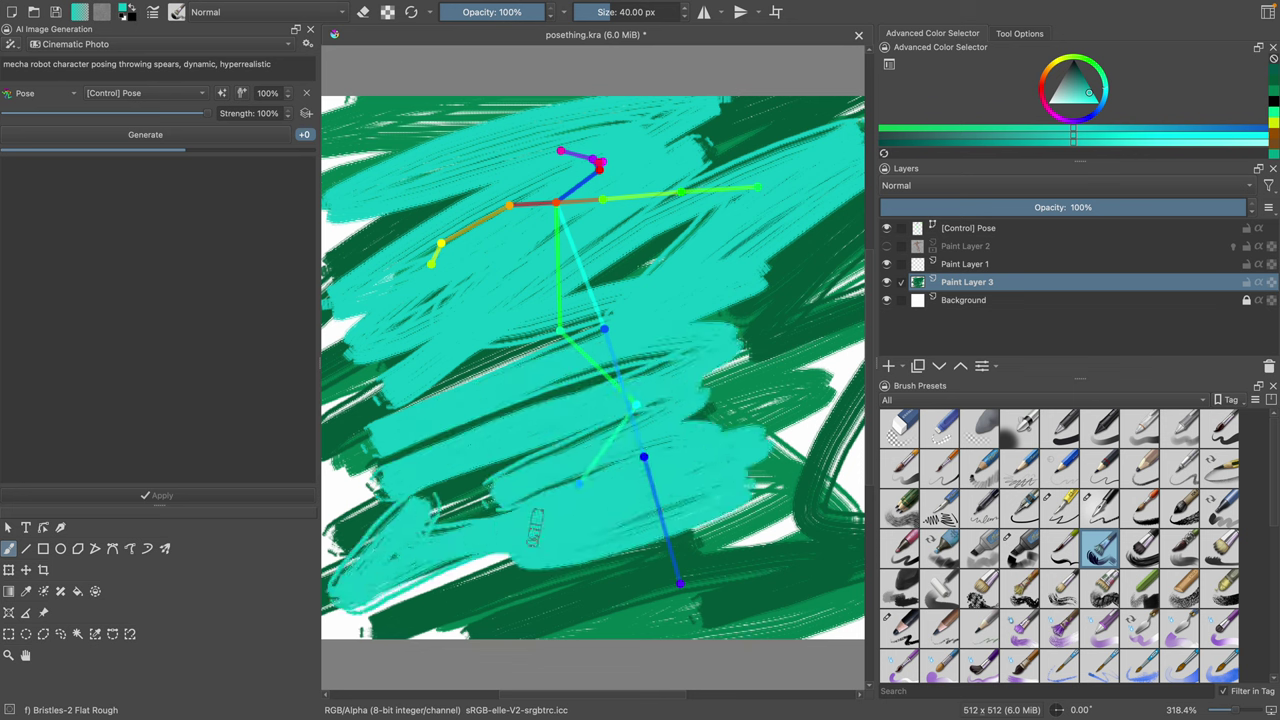
pyautogui.click(1068, 86)
pyautogui.moveTo(660, 340); pyautogui.dragTo(617, 410)
pyautogui.moveTo(860, 265); pyautogui.dragTo(500, 415)
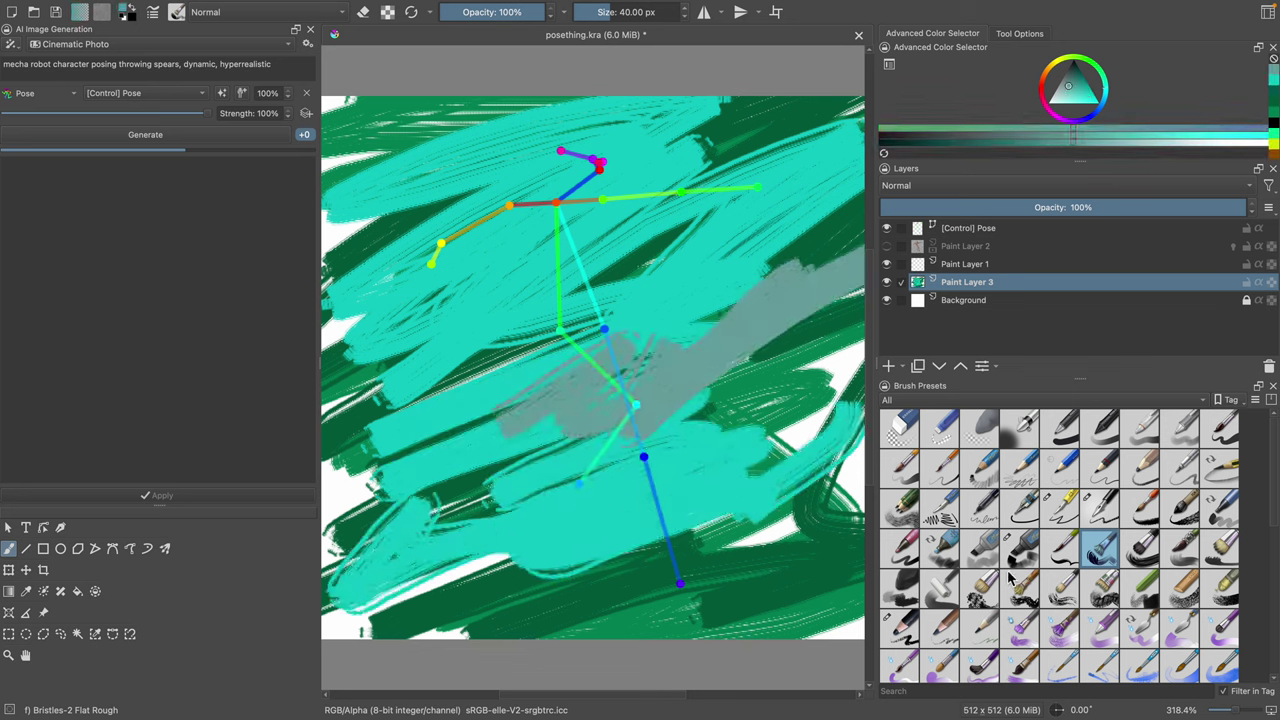
# Step: Paint large teal areas across the middle of Paint Layer 3 with the Bristles-3 Large Smooth brush at 110 px
pyautogui.click(1022, 552)
pyautogui.click(1140, 552)
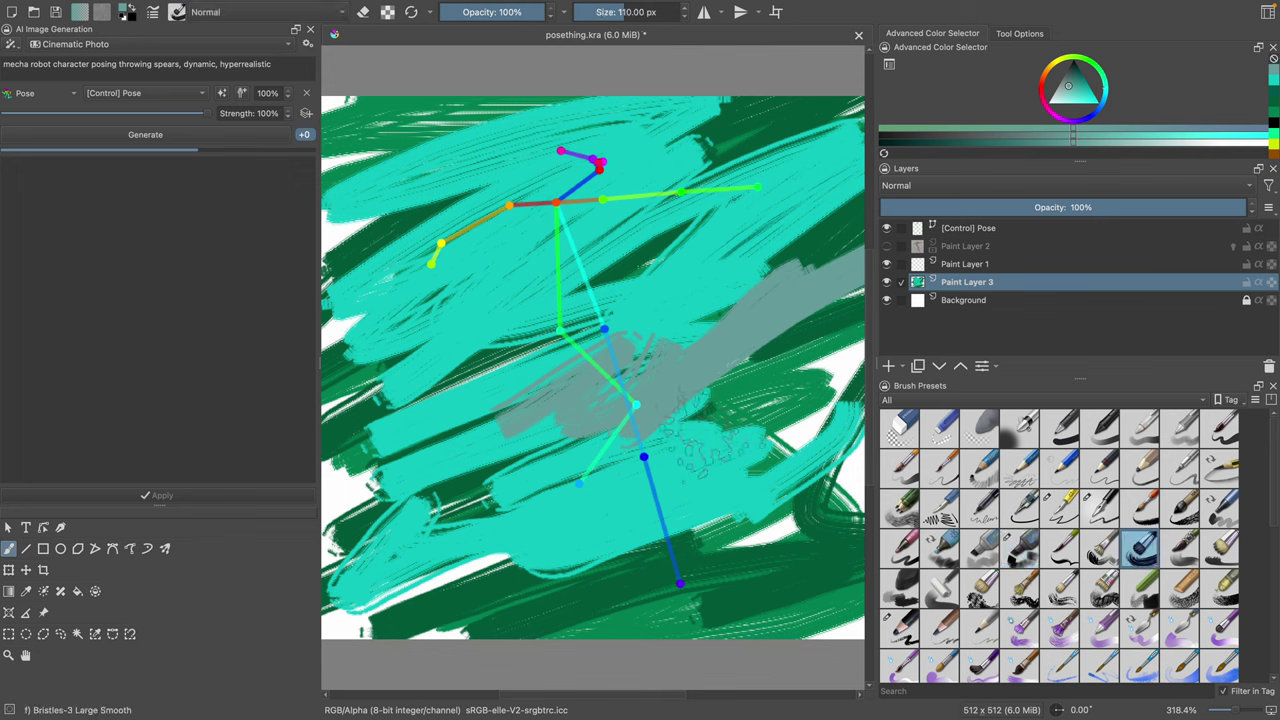
pyautogui.moveTo(700, 455)
pyautogui.mouseDown()
pyautogui.moveTo(790, 327)
pyautogui.moveTo(560, 470)
pyautogui.mouseUp()
pyautogui.click(1089, 88)
pyautogui.moveTo(820, 300)
pyautogui.mouseDown()
pyautogui.moveTo(640, 420)
pyautogui.moveTo(470, 490)
pyautogui.moveTo(430, 420)
pyautogui.moveTo(525, 310)
pyautogui.mouseUp()
# Step: Paint teal and broad dark red strokes on Paint Layer 3 with the Charcoal Rock Soft brush at 85 px
pyautogui.click(938, 590)
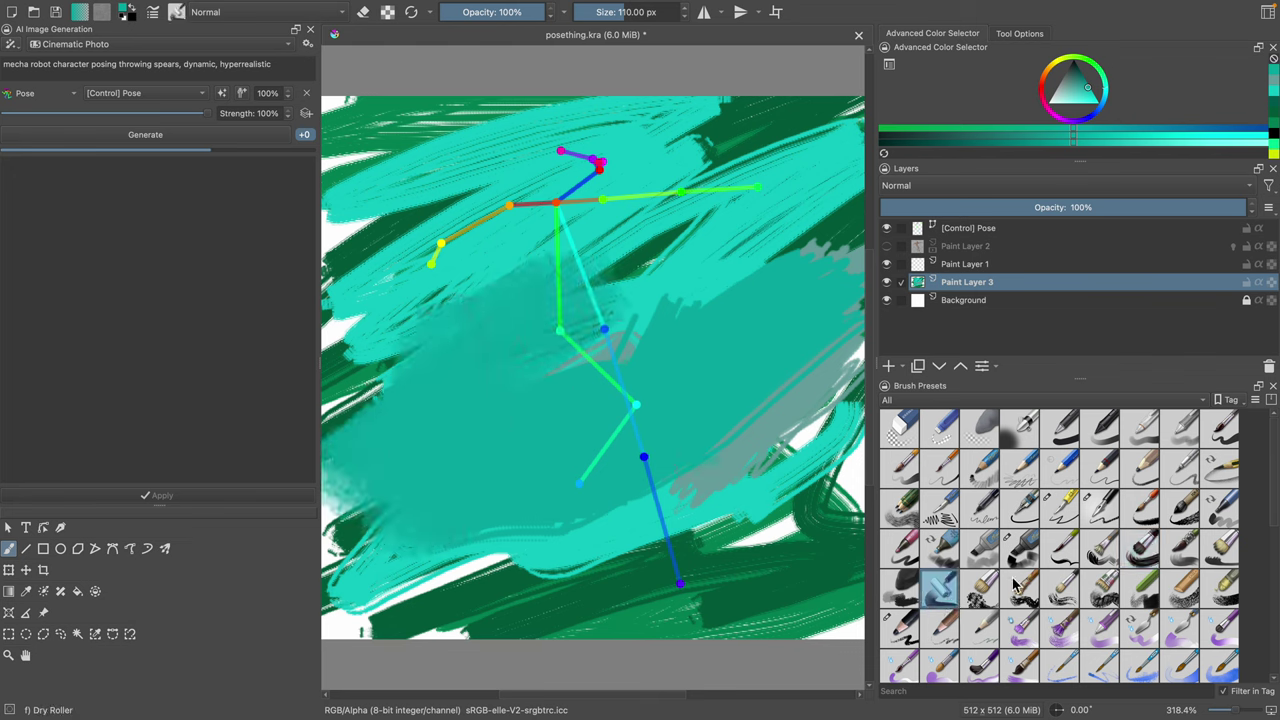
pyautogui.click(900, 588)
pyautogui.moveTo(700, 580)
pyautogui.mouseDown()
pyautogui.moveTo(820, 420)
pyautogui.moveTo(804, 218)
pyautogui.mouseUp()
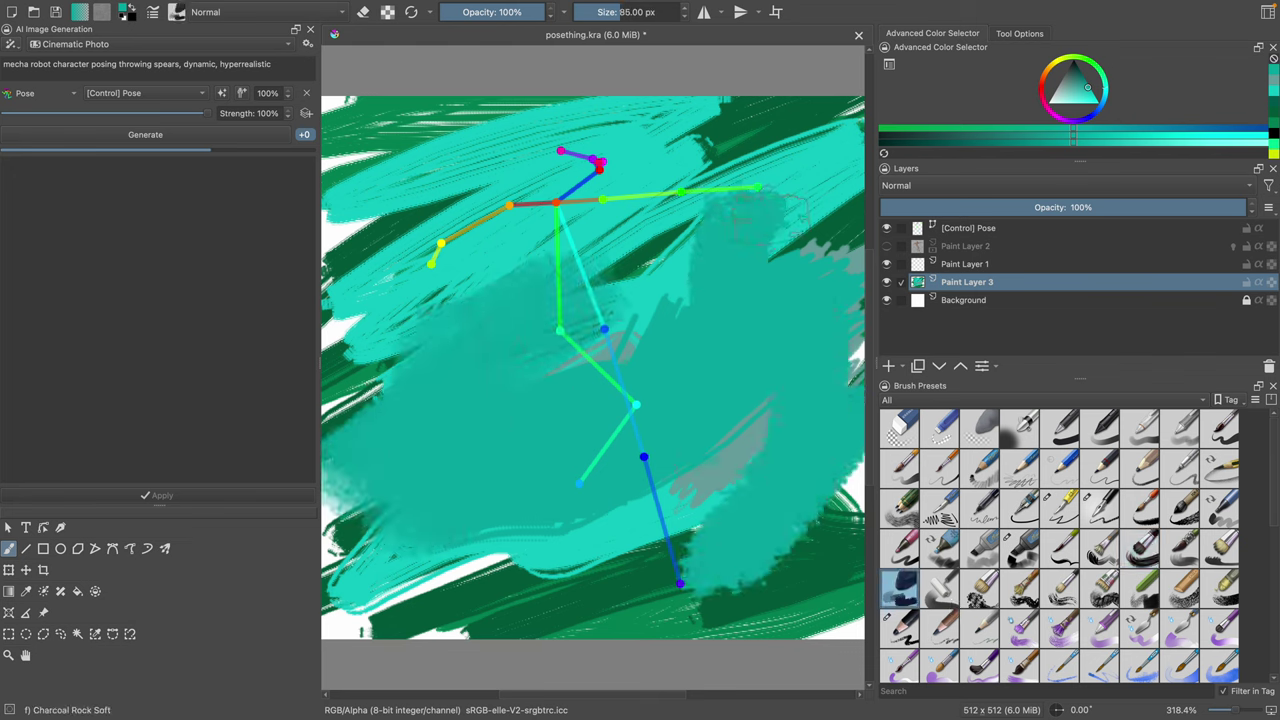
pyautogui.click(1046, 85)
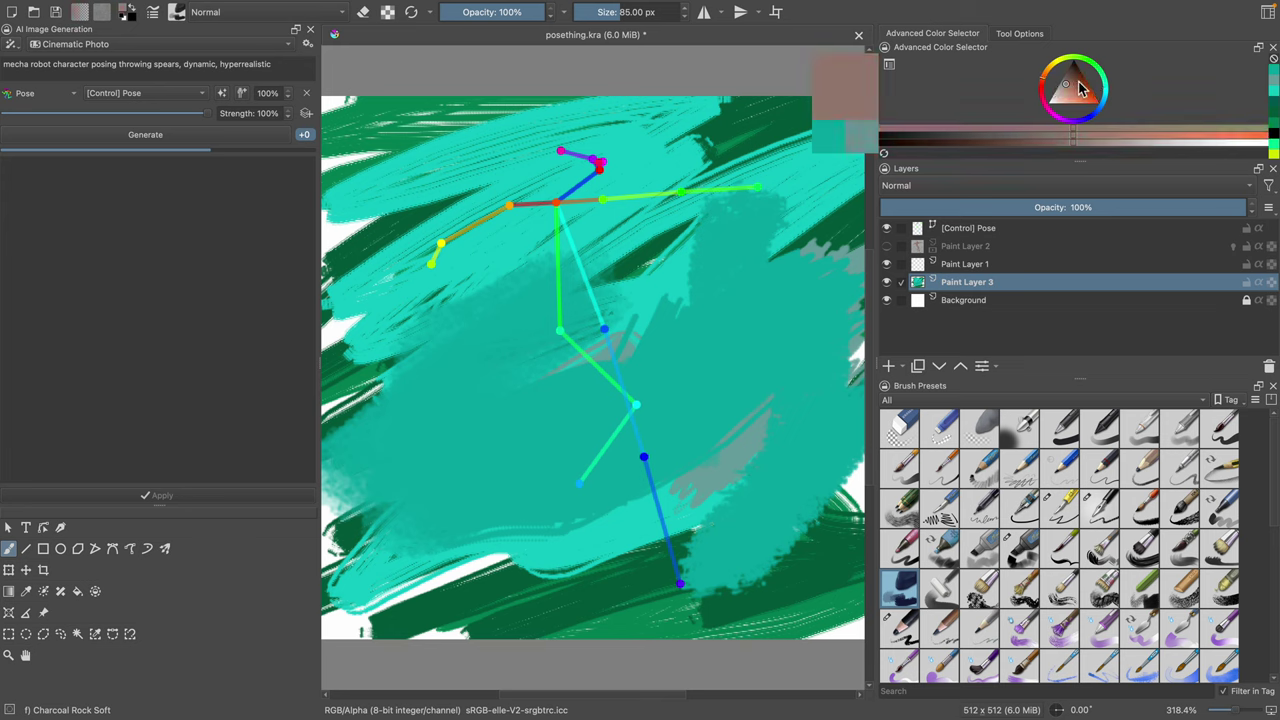
pyautogui.click(1090, 90)
pyautogui.moveTo(775, 180)
pyautogui.mouseDown()
pyautogui.moveTo(470, 235)
pyautogui.moveTo(382, 270)
pyautogui.moveTo(565, 420)
pyautogui.mouseUp()
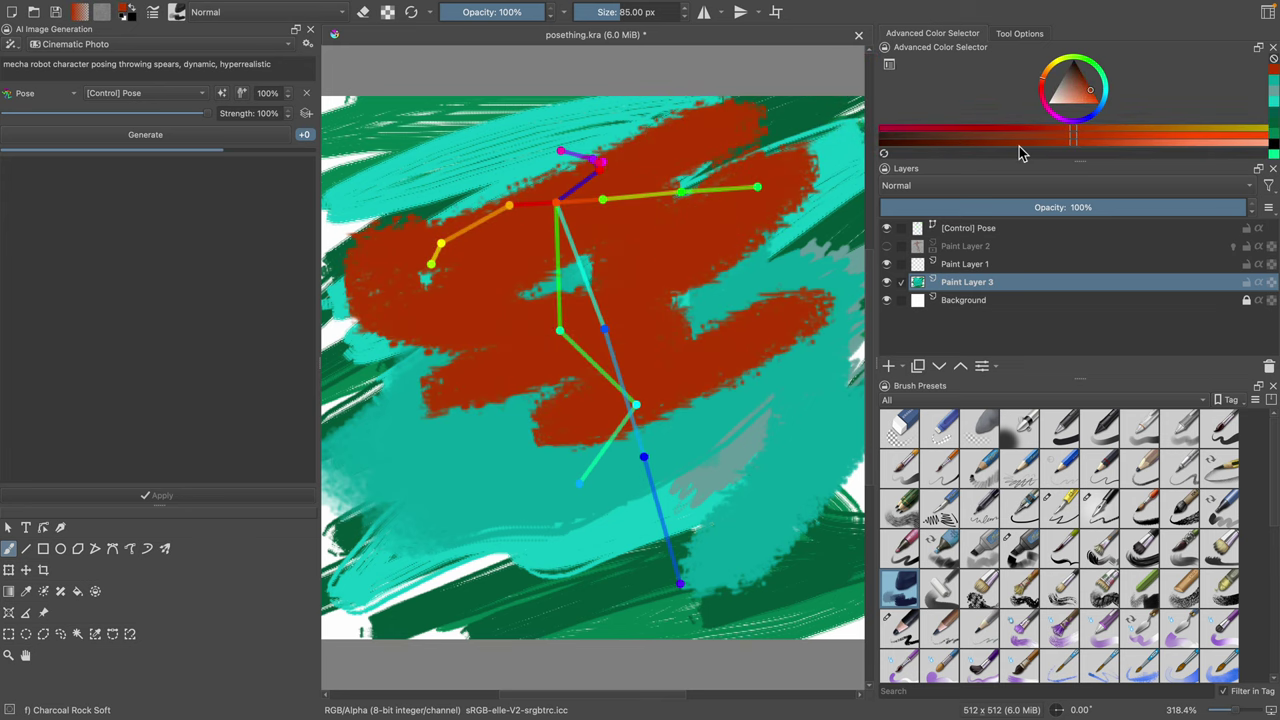
# Step: Paint dark green over most of the red area behind the pose skeleton
pyautogui.moveTo(1082, 82); pyautogui.dragTo(1077, 72)
pyautogui.click(1102, 74)
pyautogui.moveTo(820, 110)
pyautogui.mouseDown()
pyautogui.moveTo(690, 130)
pyautogui.moveTo(480, 235)
pyautogui.moveTo(605, 365)
pyautogui.moveTo(545, 420)
pyautogui.moveTo(760, 335)
pyautogui.moveTo(770, 372)
pyautogui.mouseUp()
pyautogui.moveTo(760, 460); pyautogui.dragTo(520, 360)
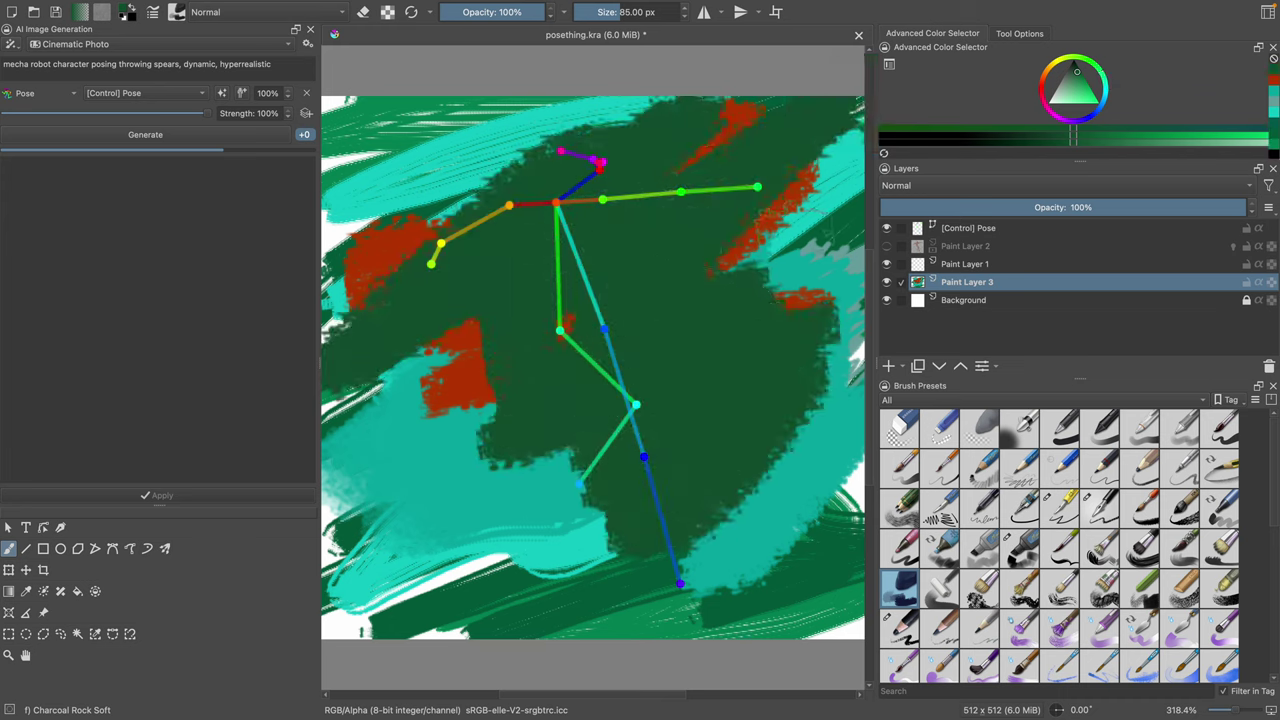
# Step: Paint large patches of muted green and a brighter green over the dark green background
pyautogui.moveTo(1080, 80)
pyautogui.mouseDown()
pyautogui.moveTo(1085, 89)
pyautogui.moveTo(1071, 86)
pyautogui.mouseUp()
pyautogui.moveTo(740, 205)
pyautogui.mouseDown()
pyautogui.moveTo(540, 320)
pyautogui.moveTo(385, 320)
pyautogui.moveTo(650, 515)
pyautogui.moveTo(735, 465)
pyautogui.moveTo(520, 400)
pyautogui.moveTo(510, 440)
pyautogui.mouseUp()
pyautogui.click(1086, 83)
pyautogui.moveTo(660, 215)
pyautogui.mouseDown()
pyautogui.moveTo(560, 290)
pyautogui.moveTo(390, 200)
pyautogui.moveTo(480, 420)
pyautogui.moveTo(640, 580)
pyautogui.moveTo(660, 370)
pyautogui.moveTo(553, 339)
pyautogui.mouseUp()
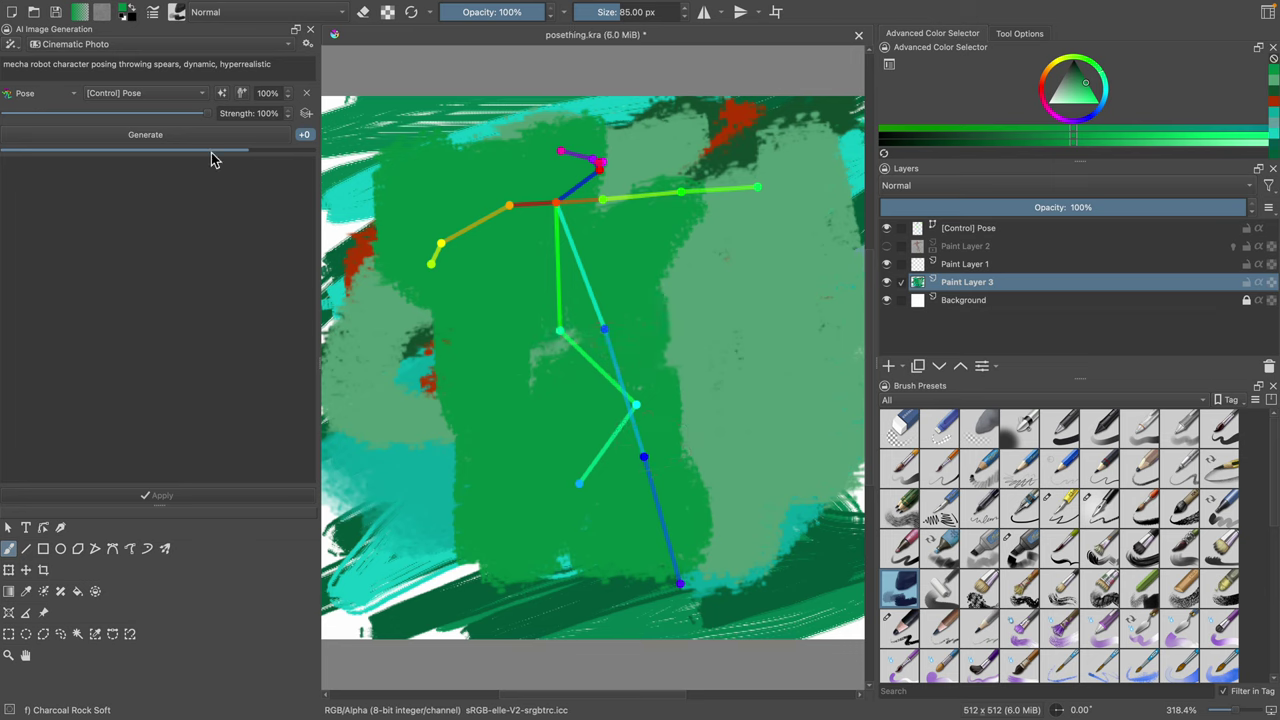
# Step: Add turquoise strokes to the background and paint a large dark teal mass behind the pose skeleton
pyautogui.click(1087, 86)
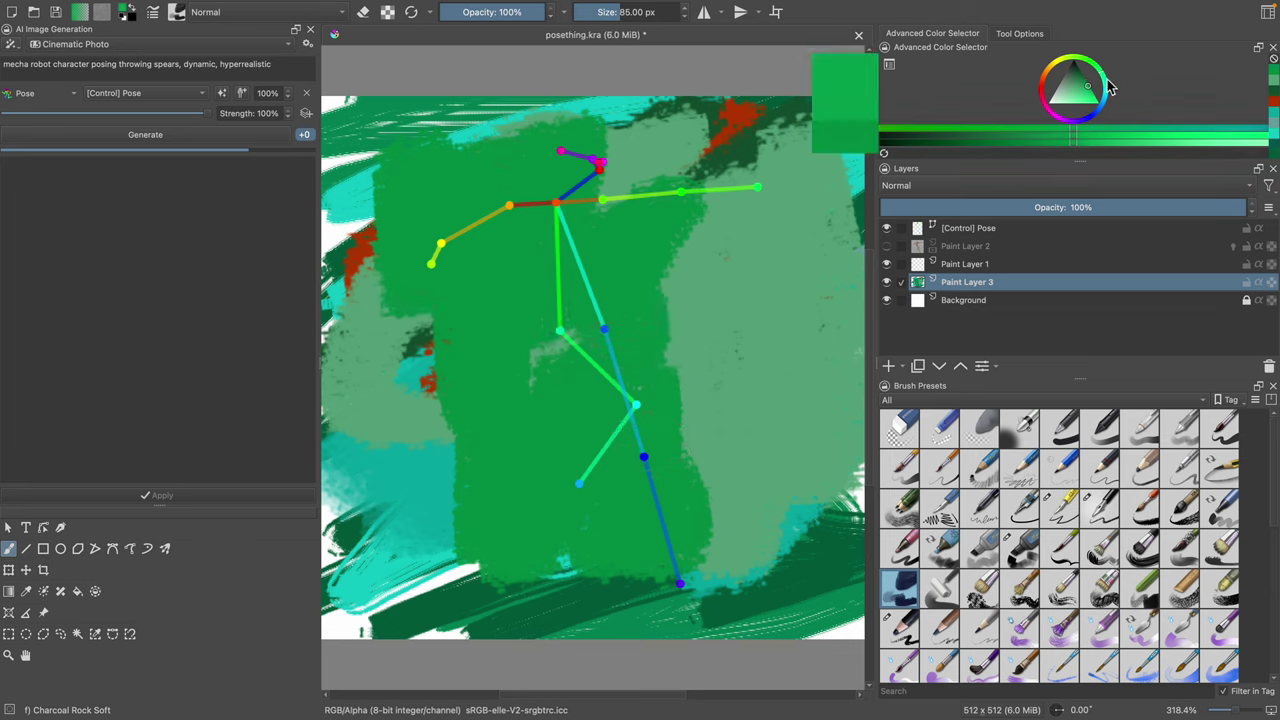
pyautogui.click(1105, 85)
pyautogui.moveTo(440, 298)
pyautogui.mouseDown()
pyautogui.moveTo(430, 225)
pyautogui.moveTo(590, 150)
pyautogui.moveTo(590, 360)
pyautogui.moveTo(550, 420)
pyautogui.moveTo(680, 300)
pyautogui.mouseUp()
pyautogui.moveTo(1072, 85); pyautogui.dragTo(1096, 90)
pyautogui.moveTo(750, 240)
pyautogui.mouseDown()
pyautogui.moveTo(790, 225)
pyautogui.moveTo(840, 230)
pyautogui.mouseUp()
pyautogui.moveTo(1057, 89); pyautogui.dragTo(1077, 72)
pyautogui.moveTo(790, 140)
pyautogui.mouseDown()
pyautogui.moveTo(680, 360)
pyautogui.moveTo(520, 250)
pyautogui.moveTo(420, 290)
pyautogui.moveTo(550, 300)
pyautogui.moveTo(645, 530)
pyautogui.moveTo(630, 500)
pyautogui.moveTo(608, 163)
pyautogui.moveTo(433, 300)
pyautogui.moveTo(370, 330)
pyautogui.mouseUp()
# Step: Toggle the pose control layer's visibility to view the painted background with and without the skeleton
pyautogui.click(970, 230)
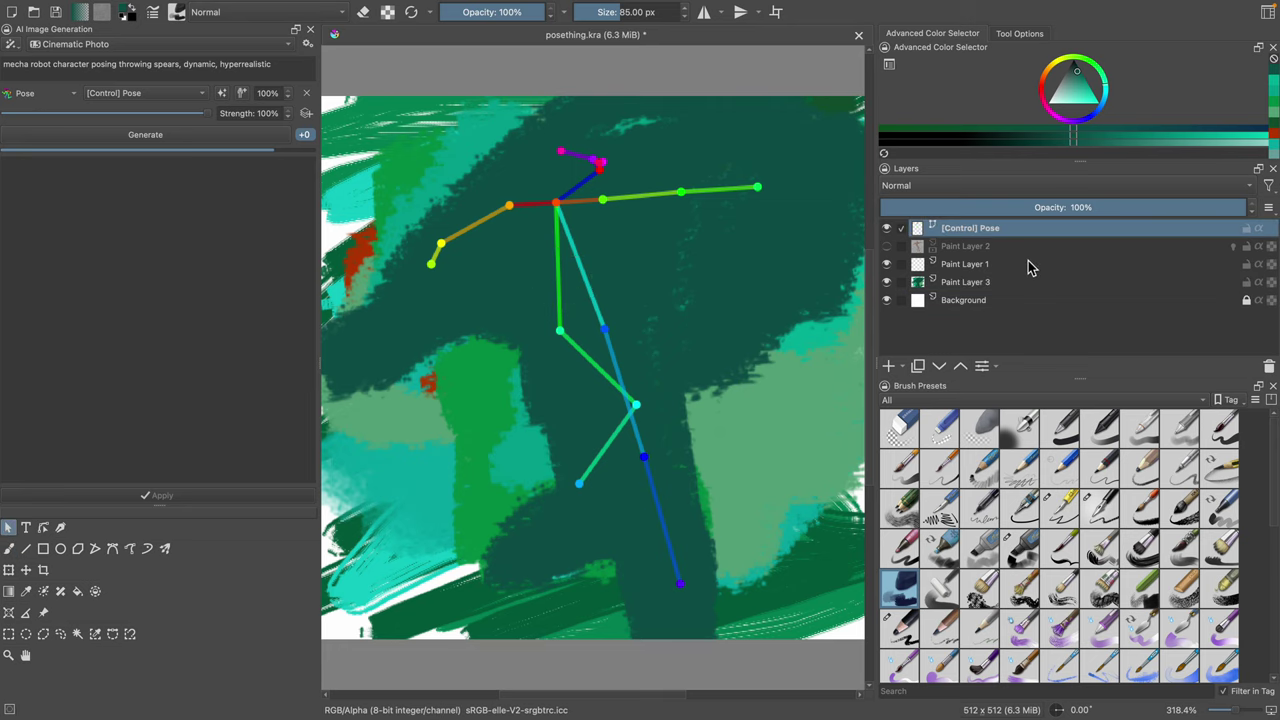
pyautogui.click(888, 229)
pyautogui.click(888, 229)
pyautogui.click(888, 229)
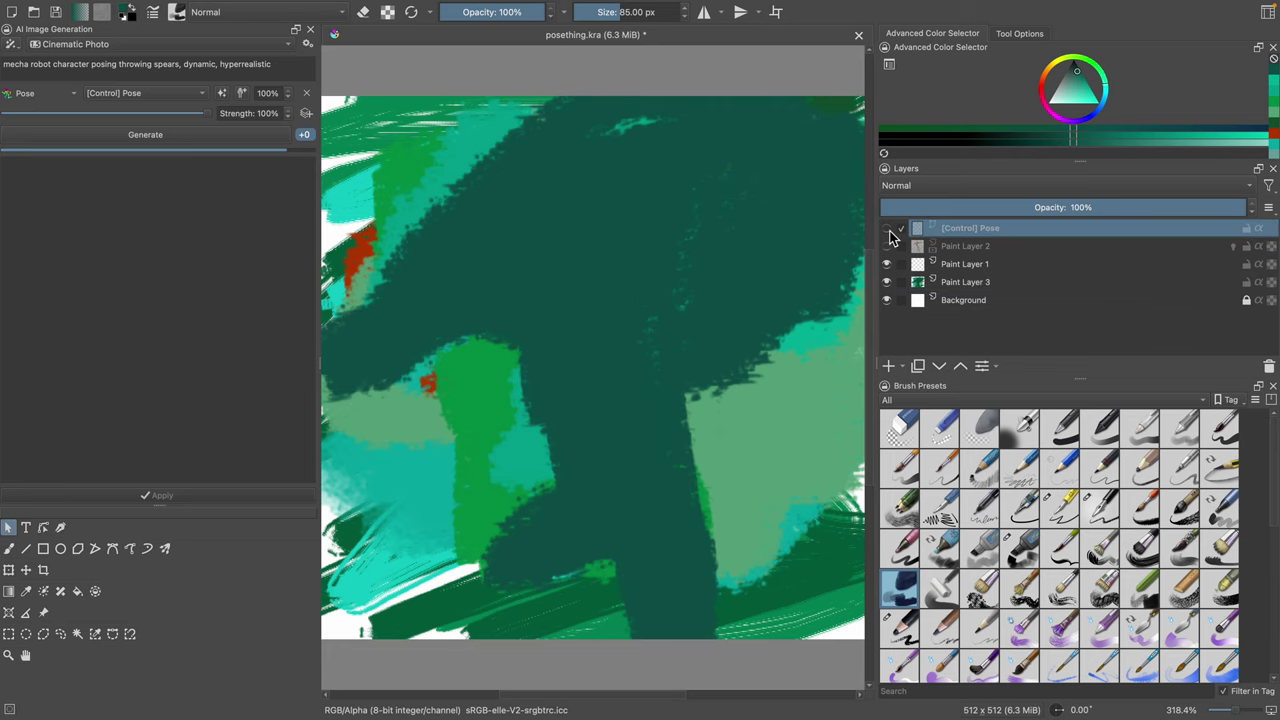
pyautogui.click(888, 229)
# Step: Toggle Paint Layer 2's visibility and add a new paint layer above the pose control layer
pyautogui.click(888, 250)
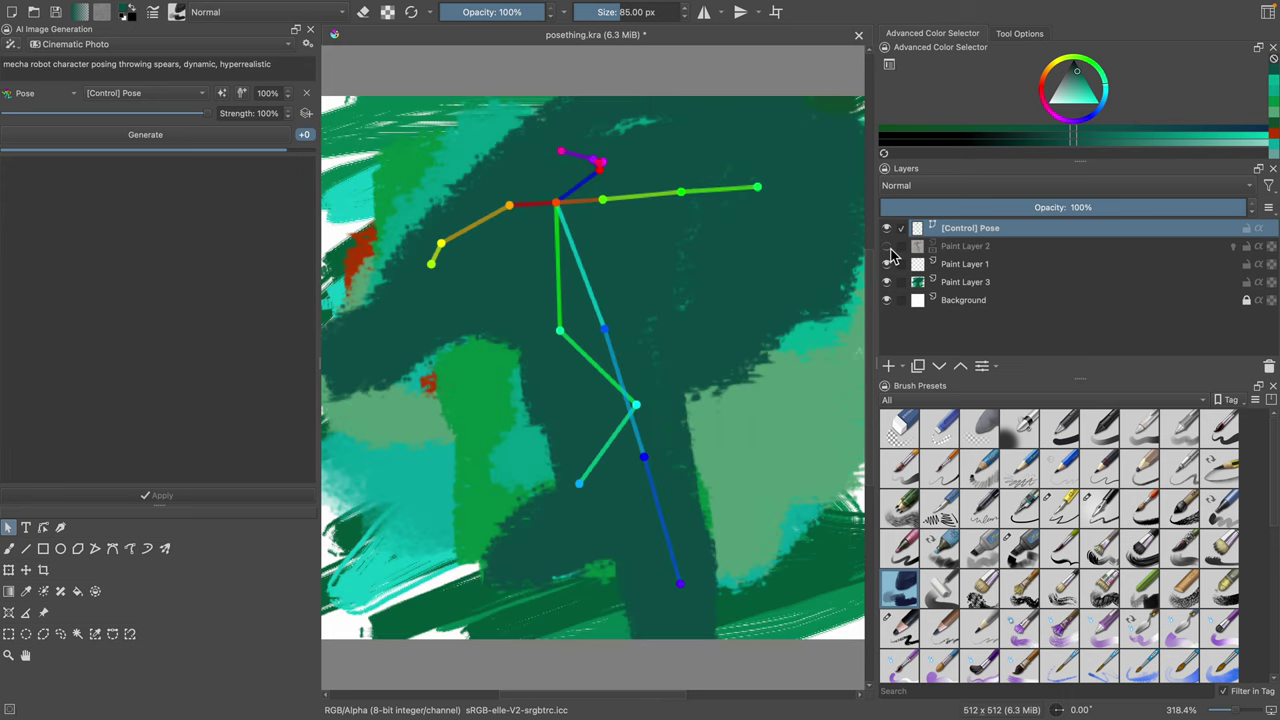
pyautogui.click(888, 250)
pyautogui.click(888, 250)
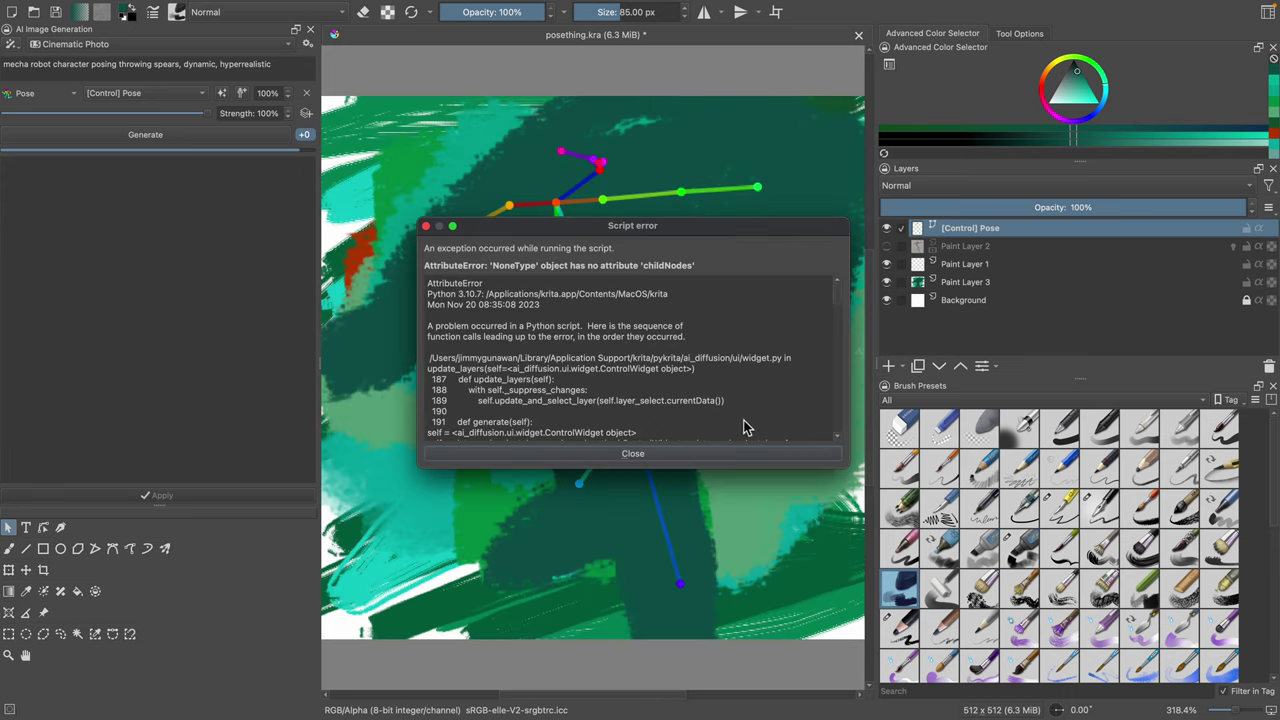
pyautogui.click(688, 456)
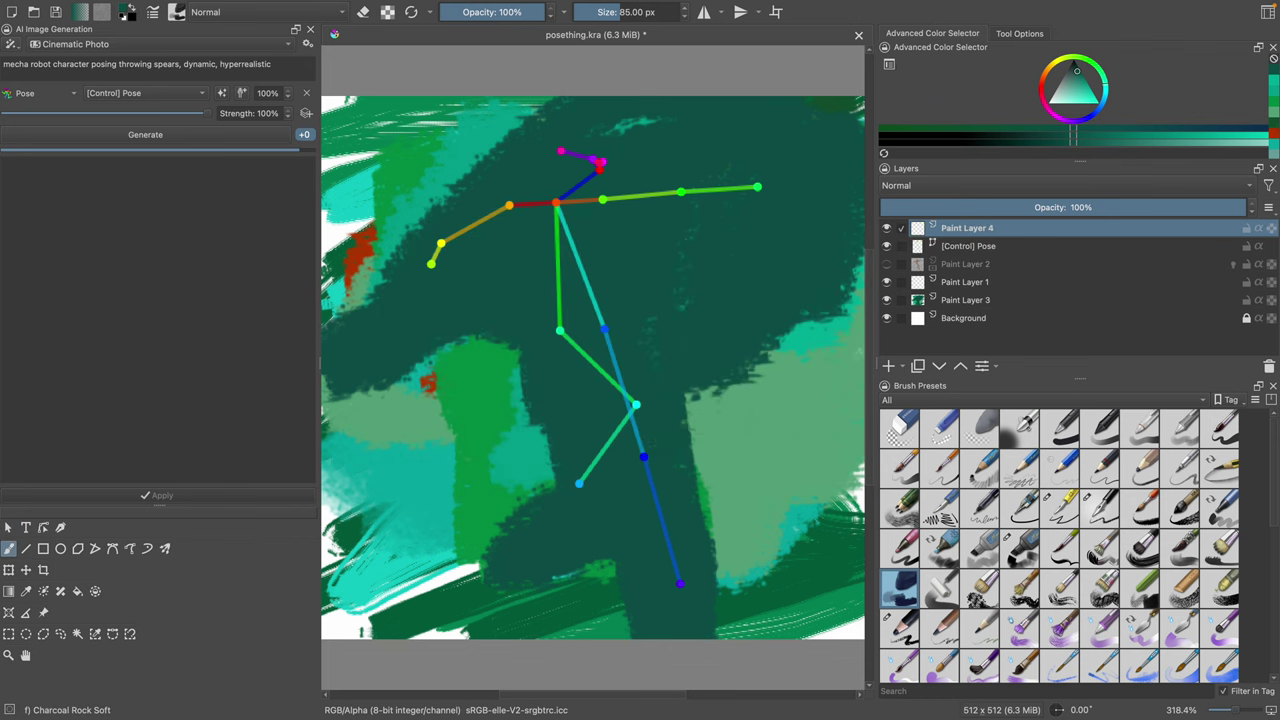
# Step: Show Paint Layer 2 and toggle the generated mecha preview's visibility to compare it with the reference figure
pyautogui.click(887, 264)
pyautogui.click(887, 264)
pyautogui.click(887, 264)
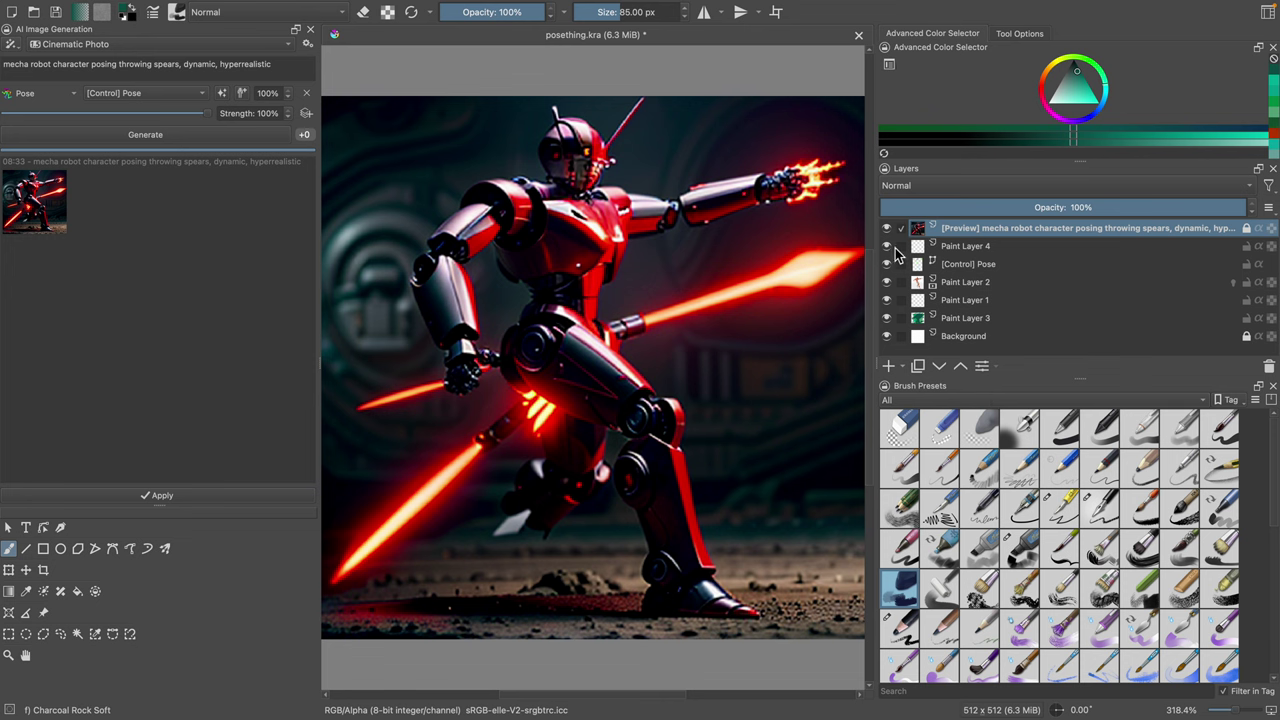
pyautogui.click(887, 229)
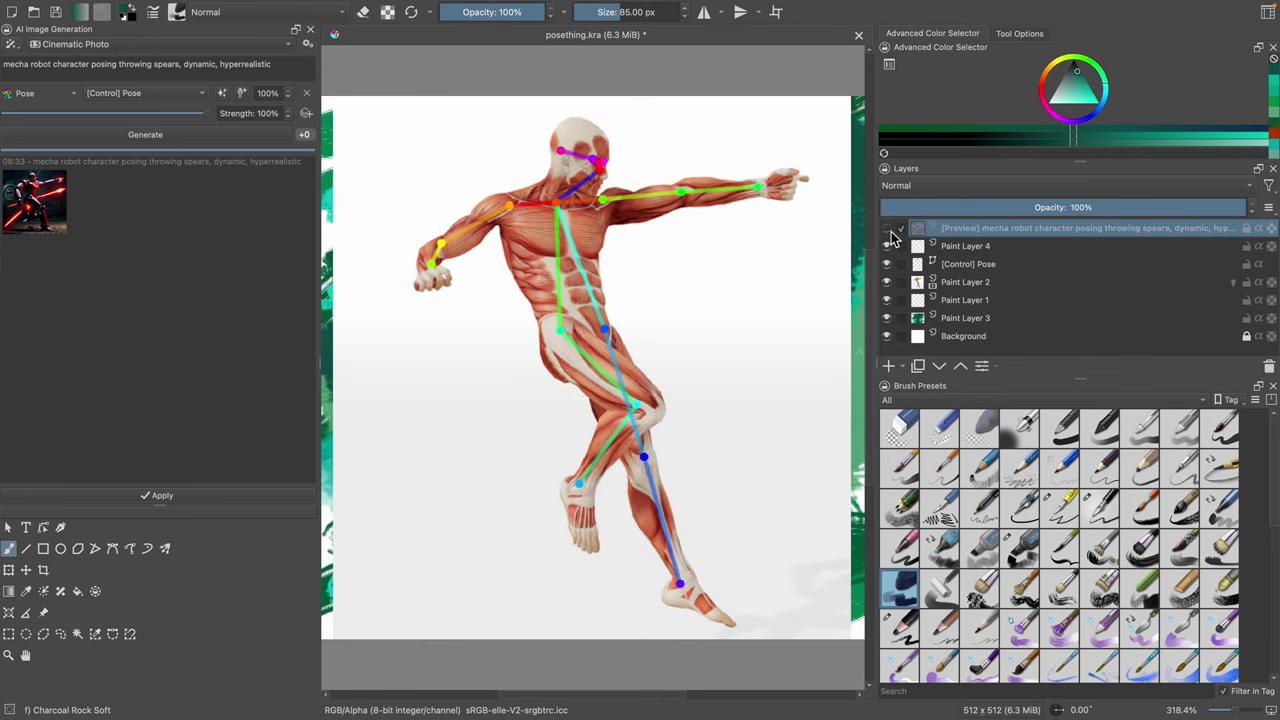
pyautogui.click(887, 229)
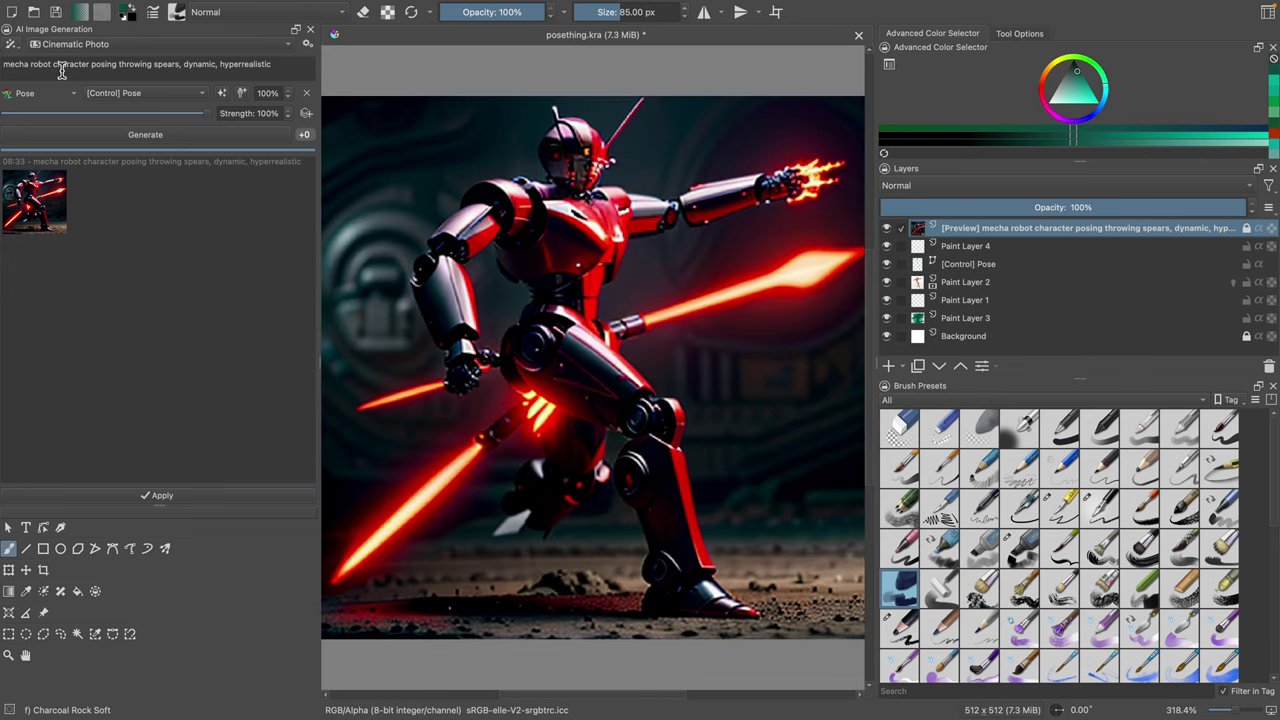
# Step: Change the prompt to "alien character posing throwing spears, dynamic, hyperrealistic", start generating at 100% strength, and hide the mecha preview
pyautogui.moveTo(45, 68); pyautogui.dragTo(12, 63)
pyautogui.write('alien')
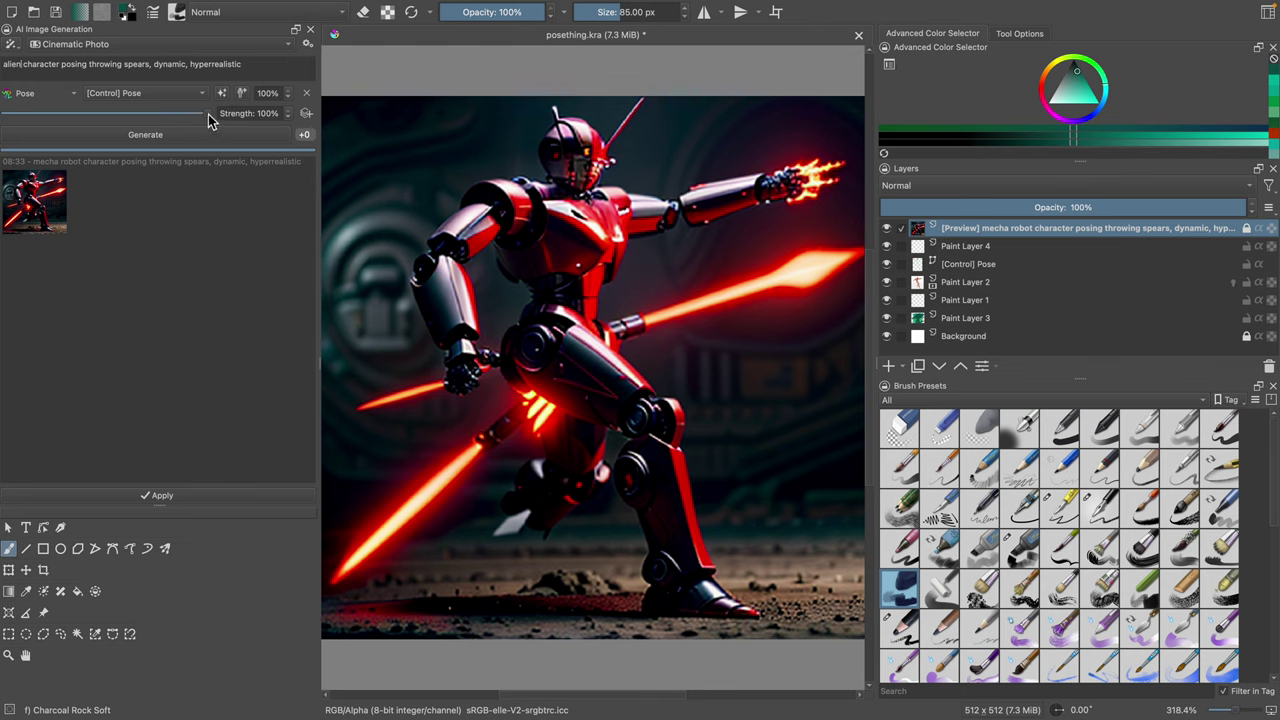
pyautogui.moveTo(208, 114); pyautogui.dragTo(138, 117)
pyautogui.click(231, 140)
pyautogui.click(886, 228)
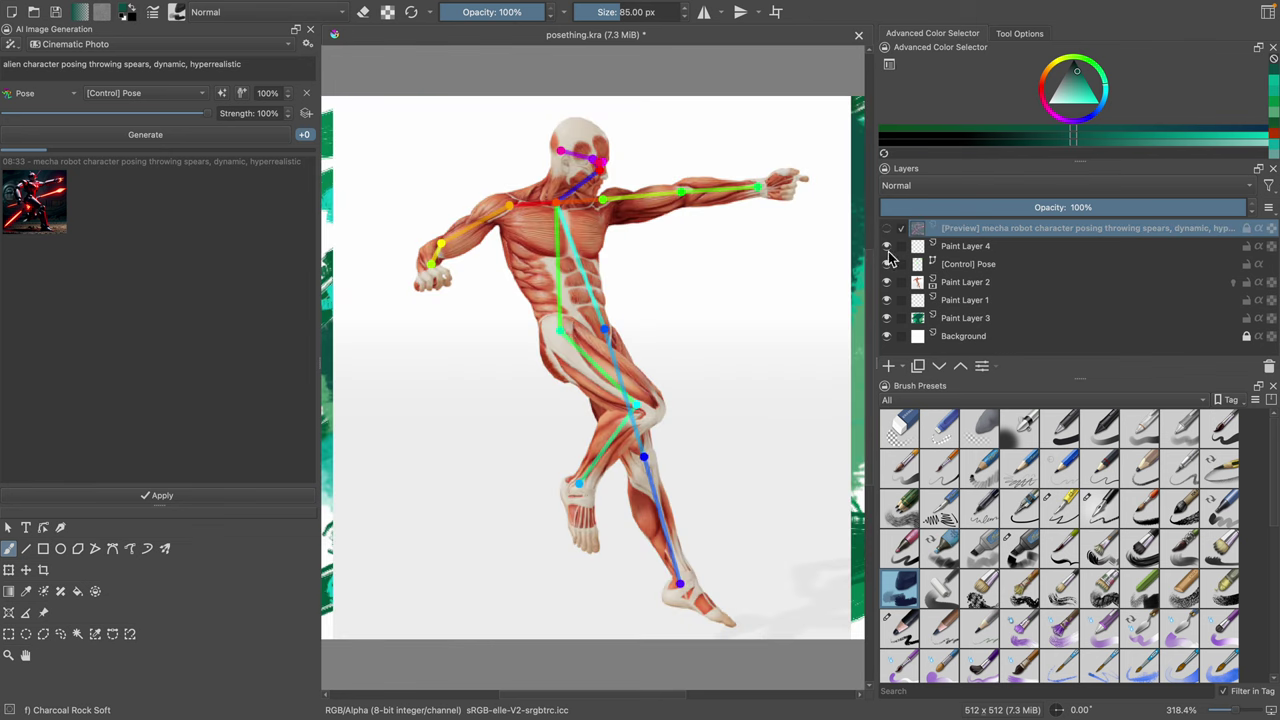
# Step: Toggle the pose control layer's visibility to compare the reference figure with and without its skeleton overlay
pyautogui.click(887, 282)
pyautogui.click(887, 282)
pyautogui.click(946, 268)
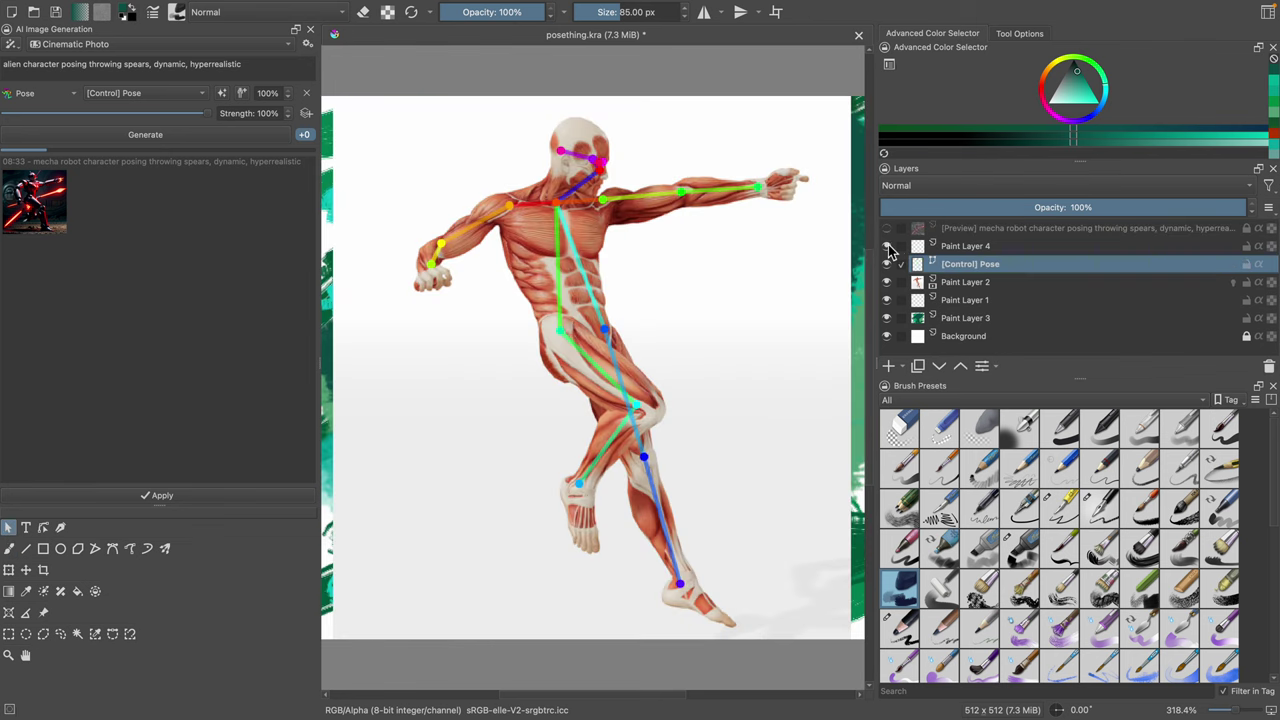
pyautogui.click(886, 264)
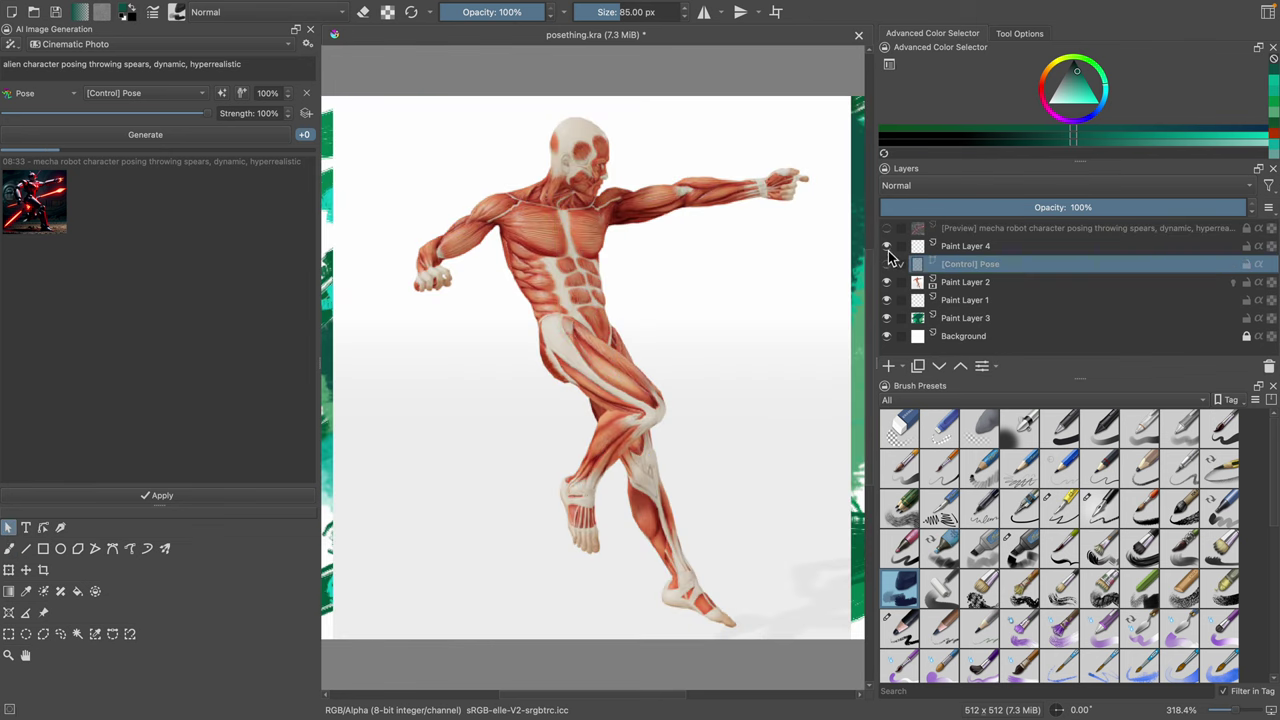
pyautogui.click(886, 264)
pyautogui.click(886, 264)
pyautogui.click(886, 264)
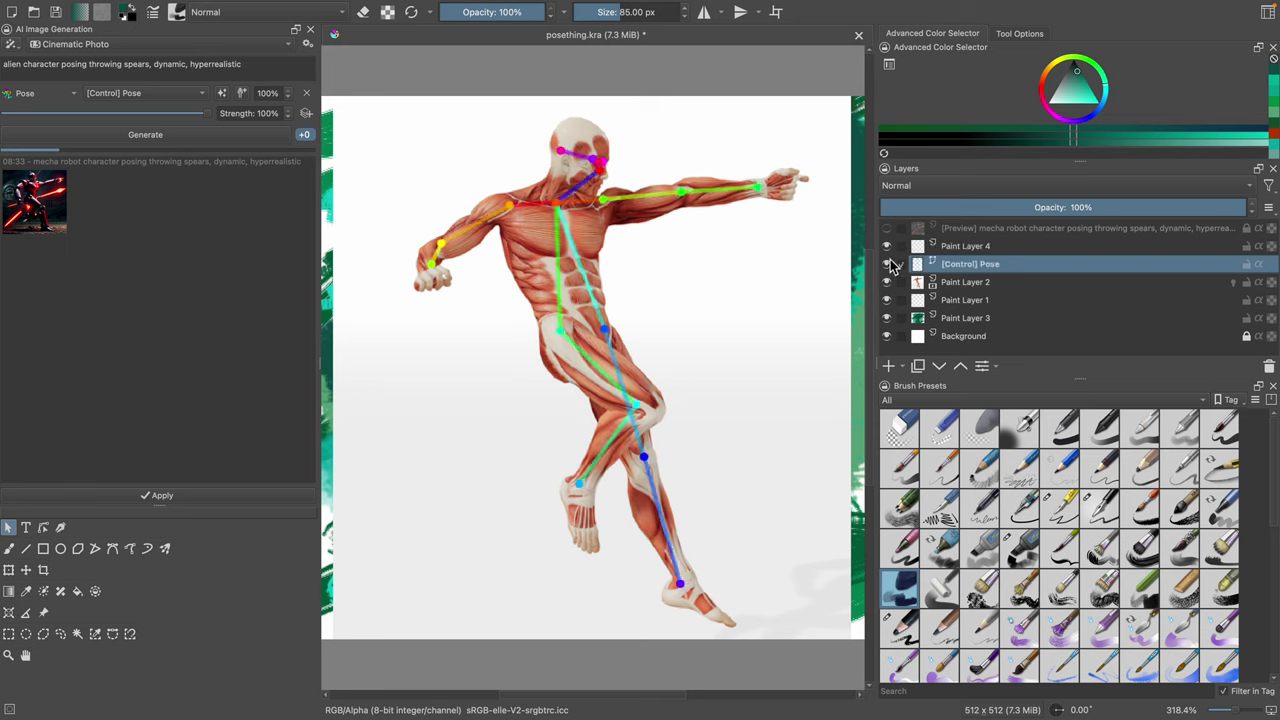
# Step: Sketch a rounded black outline around the reference figure's head on Paint Layer 4 with the Pencil 2b brush
pyautogui.click(966, 246)
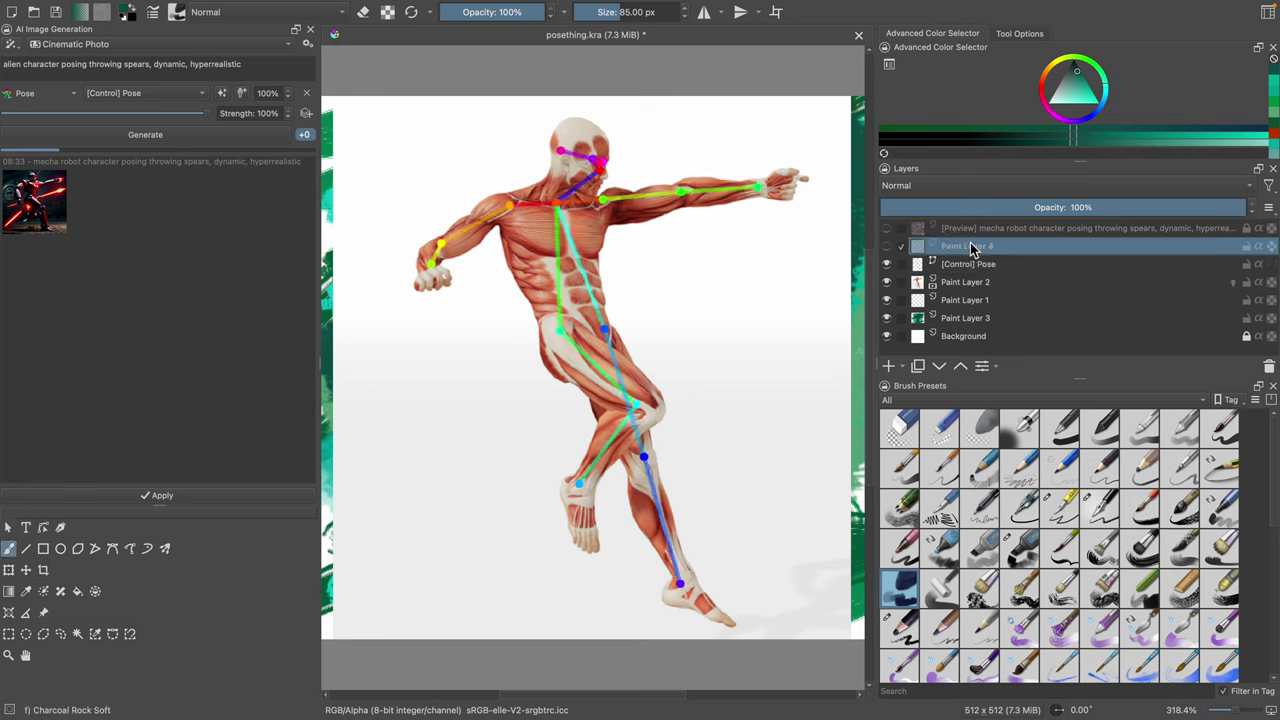
pyautogui.click(1021, 463)
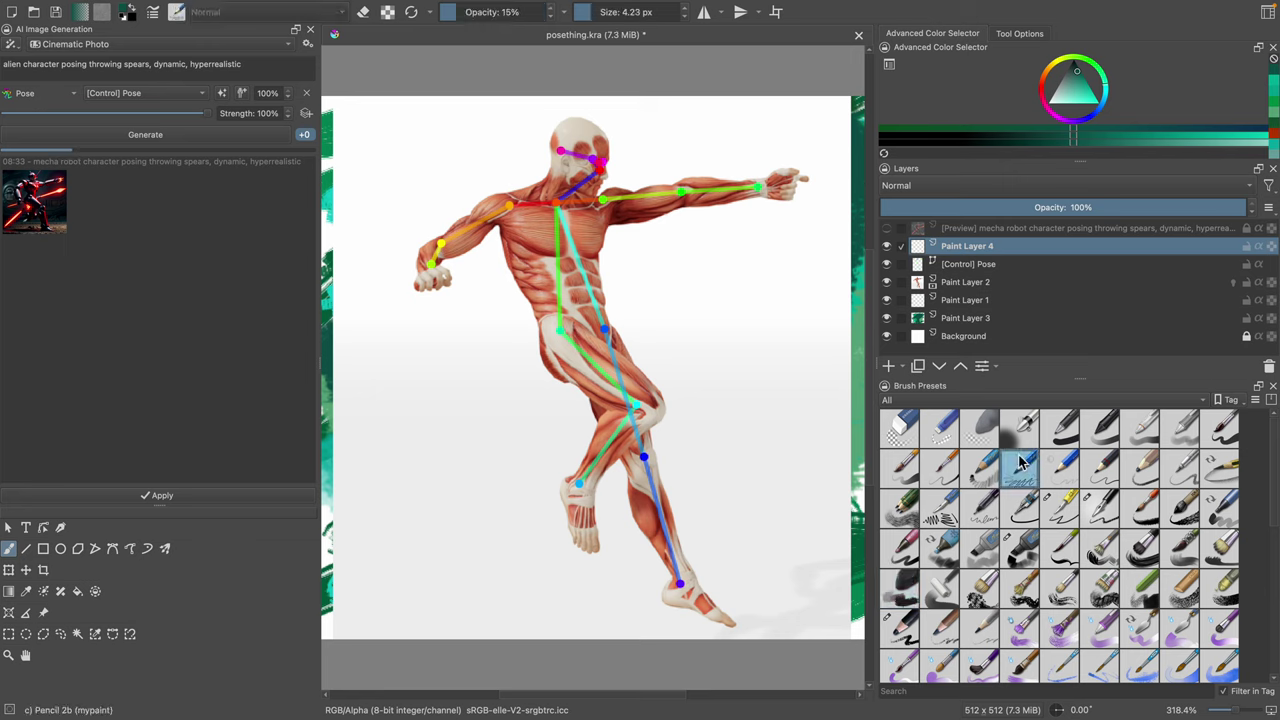
pyautogui.click(1074, 62)
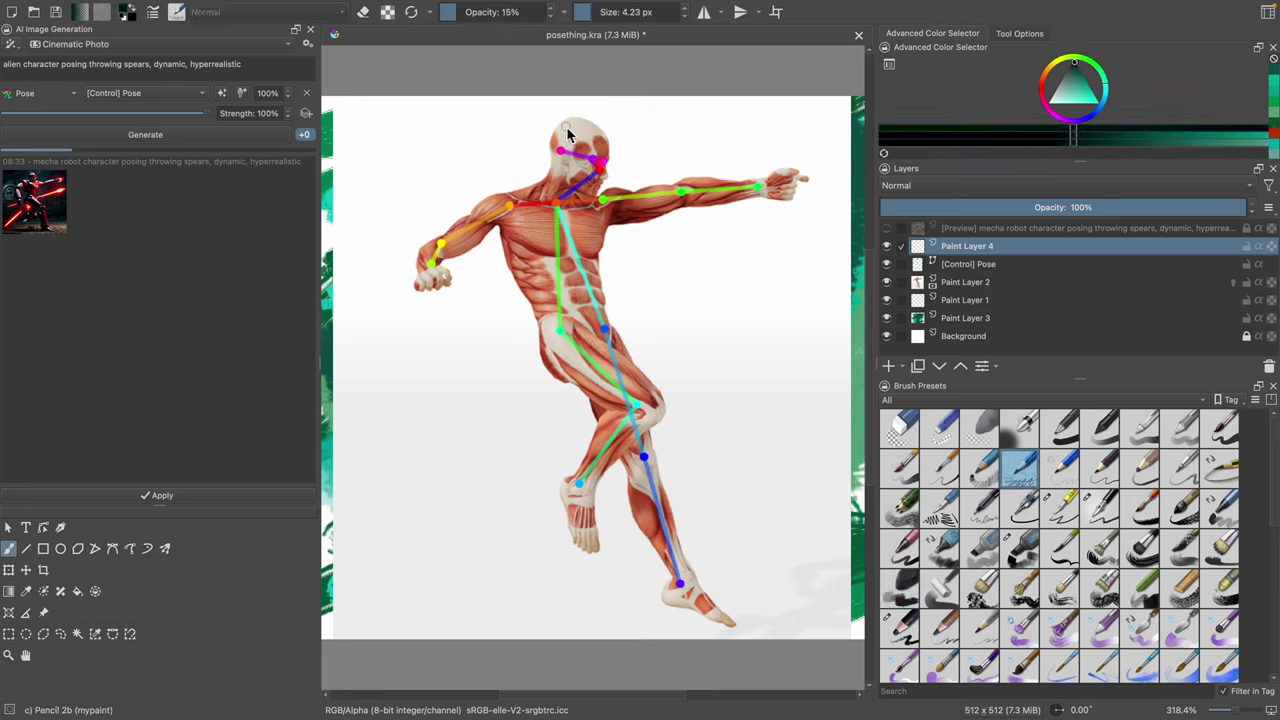
pyautogui.moveTo(567, 121)
pyautogui.mouseDown()
pyautogui.moveTo(550, 172)
pyautogui.moveTo(561, 188)
pyautogui.moveTo(585, 192)
pyautogui.moveTo(607, 175)
pyautogui.moveTo(607, 133)
pyautogui.moveTo(573, 118)
pyautogui.moveTo(556, 145)
pyautogui.moveTo(553, 170)
pyautogui.moveTo(583, 202)
pyautogui.moveTo(616, 172)
pyautogui.moveTo(621, 145)
pyautogui.moveTo(607, 131)
pyautogui.moveTo(614, 155)
pyautogui.moveTo(597, 118)
pyautogui.moveTo(555, 129)
pyautogui.moveTo(562, 182)
pyautogui.moveTo(615, 145)
pyautogui.mouseUp()
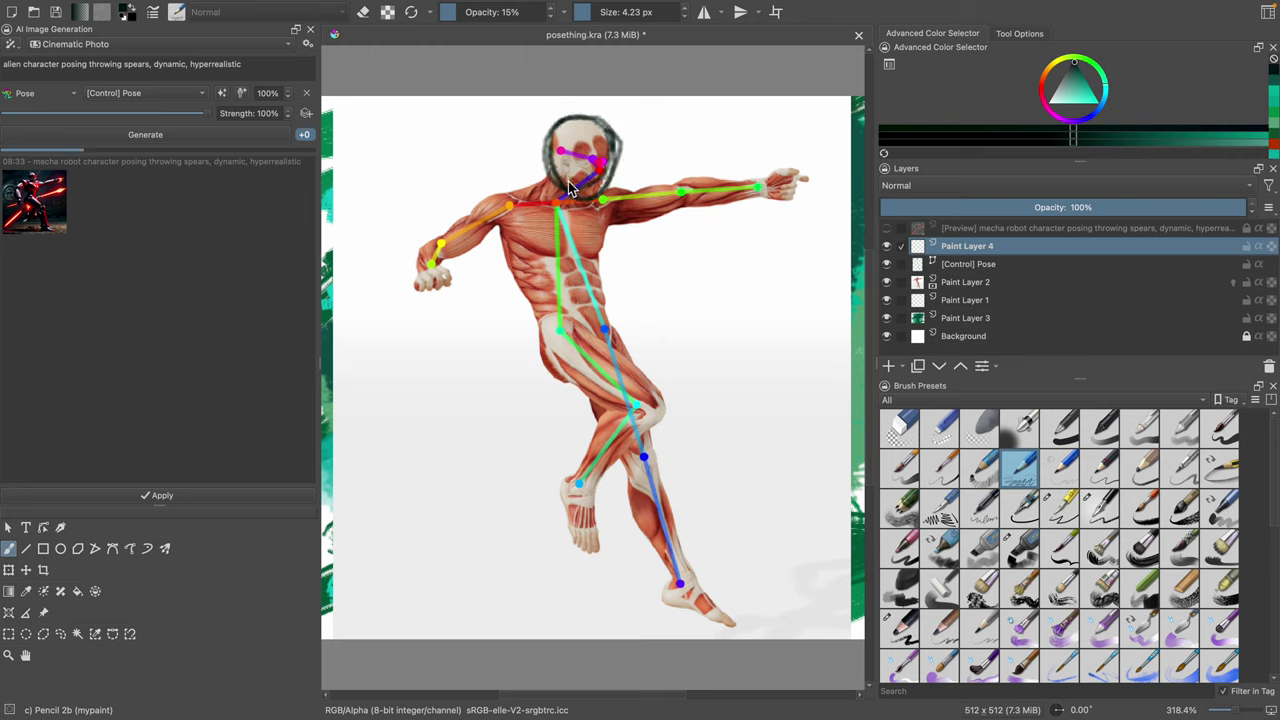
# Step: Sketch the bent arm with its fist, both sides of the torso and the waistline over the anatomy figure on Paint Layer 4
pyautogui.moveTo(520, 188)
pyautogui.mouseDown()
pyautogui.moveTo(474, 215)
pyautogui.moveTo(510, 210)
pyautogui.moveTo(481, 206)
pyautogui.moveTo(434, 243)
pyautogui.moveTo(434, 255)
pyautogui.moveTo(488, 226)
pyautogui.moveTo(440, 245)
pyautogui.moveTo(419, 276)
pyautogui.moveTo(434, 243)
pyautogui.moveTo(454, 266)
pyautogui.moveTo(423, 274)
pyautogui.moveTo(419, 316)
pyautogui.moveTo(435, 274)
pyautogui.moveTo(453, 293)
pyautogui.moveTo(421, 316)
pyautogui.moveTo(448, 270)
pyautogui.mouseUp()
pyautogui.moveTo(492, 222)
pyautogui.mouseDown()
pyautogui.moveTo(550, 328)
pyautogui.moveTo(572, 335)
pyautogui.mouseUp()
pyautogui.moveTo(602, 212)
pyautogui.mouseDown()
pyautogui.moveTo(593, 268)
pyautogui.moveTo(621, 331)
pyautogui.mouseUp()
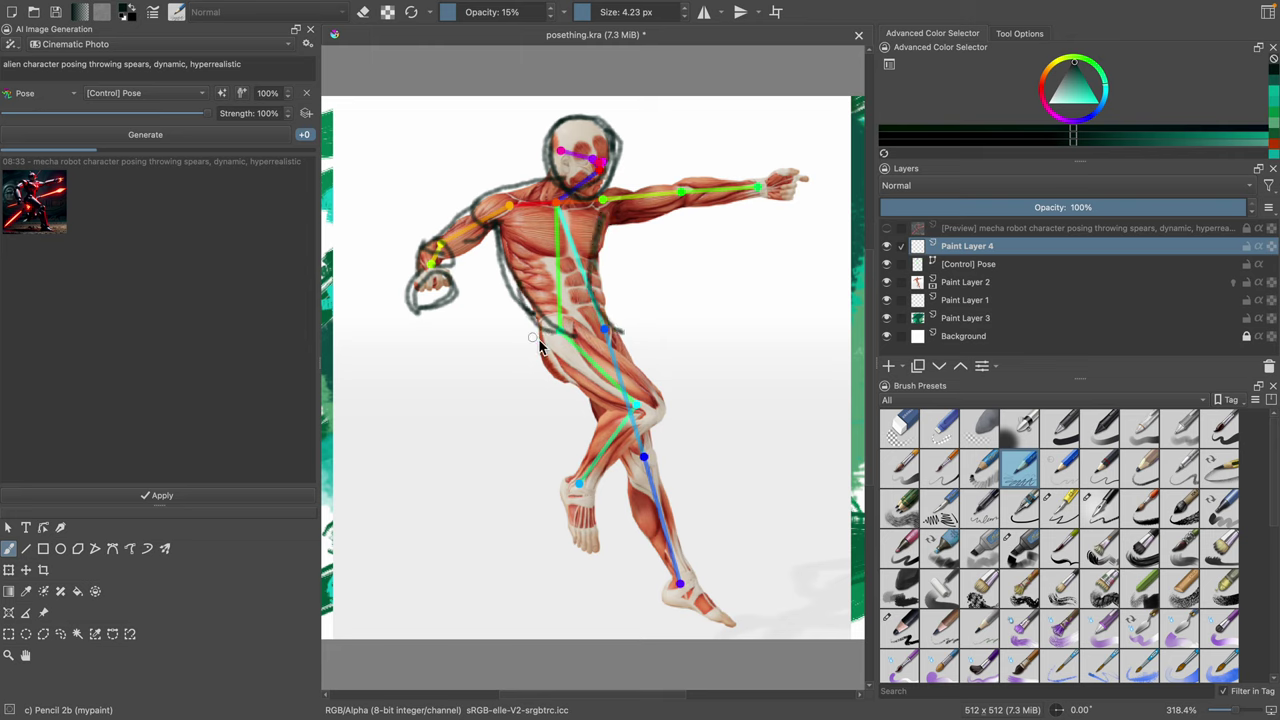
pyautogui.moveTo(533, 338)
pyautogui.mouseDown()
pyautogui.moveTo(616, 334)
pyautogui.moveTo(566, 336)
pyautogui.moveTo(660, 410)
pyautogui.mouseUp()
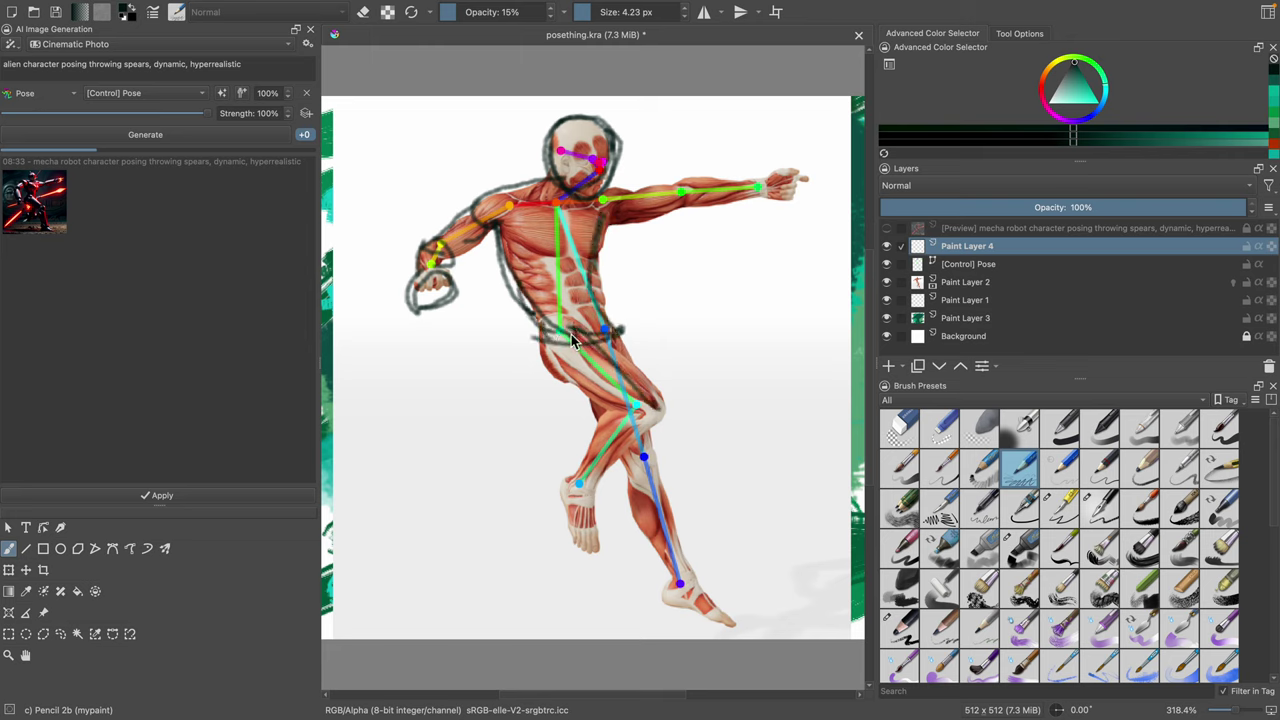
# Step: Outline the front thigh and knee, and draw the bent lower leg and foot extended further behind the figure
pyautogui.moveTo(556, 338); pyautogui.dragTo(550, 366)
pyautogui.moveTo(550, 366); pyautogui.dragTo(636, 432)
pyautogui.moveTo(648, 364)
pyautogui.mouseDown()
pyautogui.moveTo(627, 414)
pyautogui.moveTo(529, 472)
pyautogui.moveTo(510, 552)
pyautogui.mouseUp()
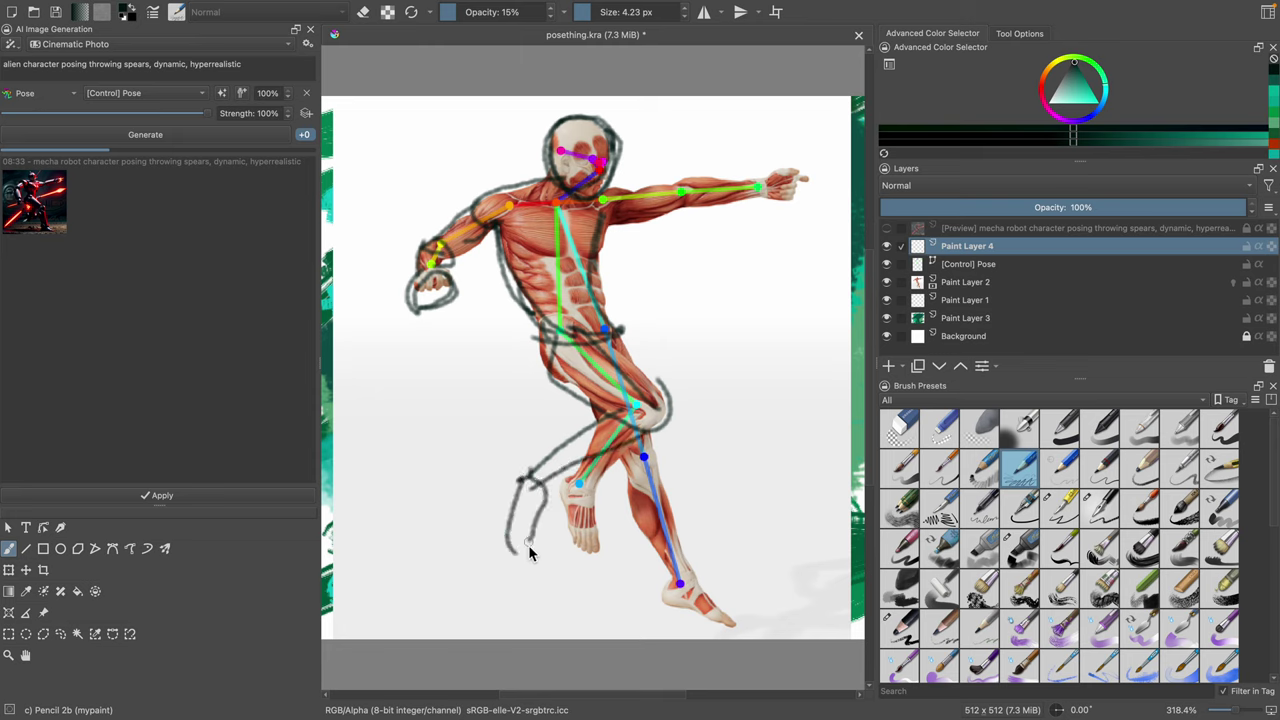
pyautogui.moveTo(518, 468); pyautogui.dragTo(527, 544)
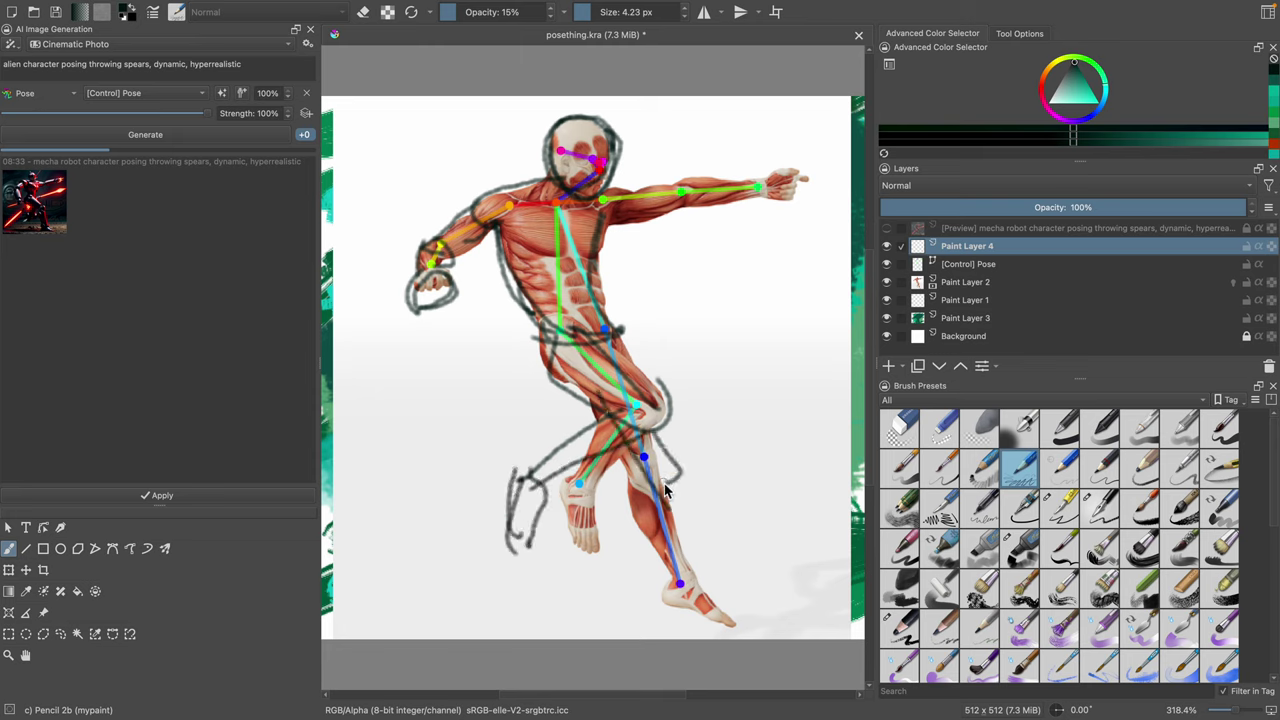
# Step: Sketch the standing lower leg slanting outward from the reference and finish it with a clawed foot
pyautogui.moveTo(663, 472)
pyautogui.mouseDown()
pyautogui.moveTo(716, 533)
pyautogui.moveTo(701, 545)
pyautogui.moveTo(689, 530)
pyautogui.moveTo(706, 572)
pyautogui.mouseUp()
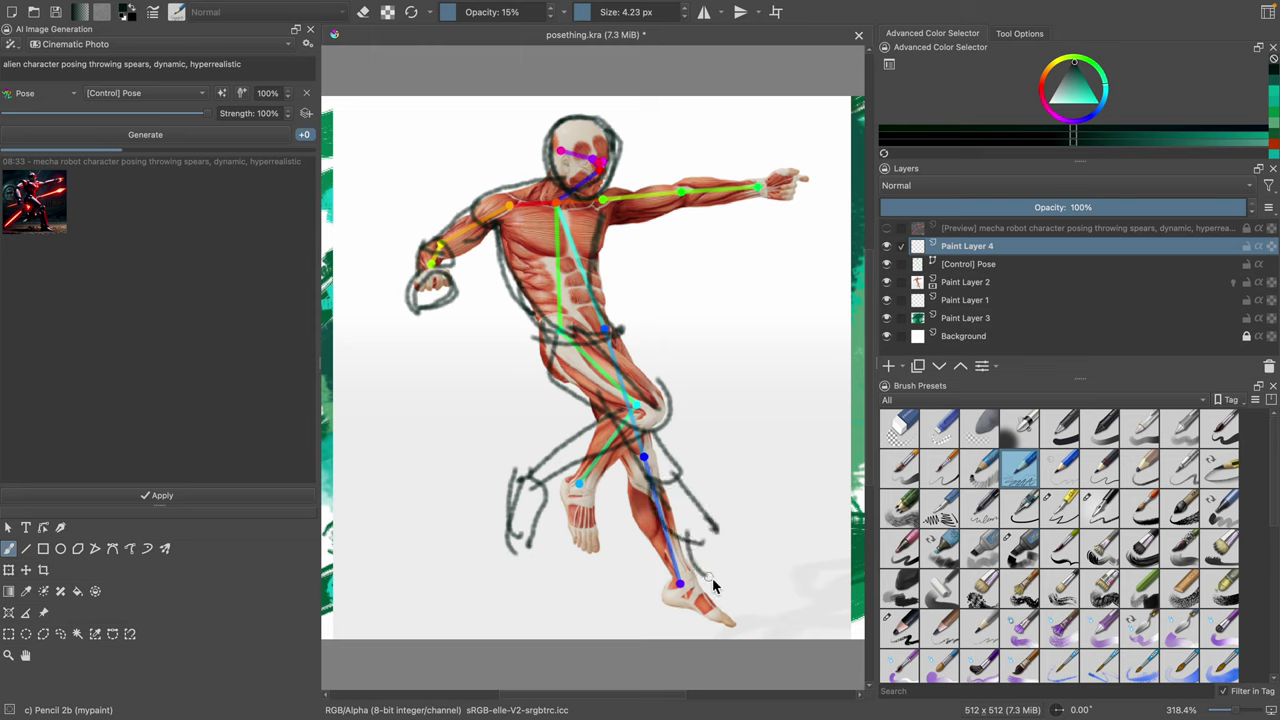
pyautogui.moveTo(714, 528)
pyautogui.mouseDown()
pyautogui.moveTo(734, 574)
pyautogui.moveTo(786, 593)
pyautogui.mouseUp()
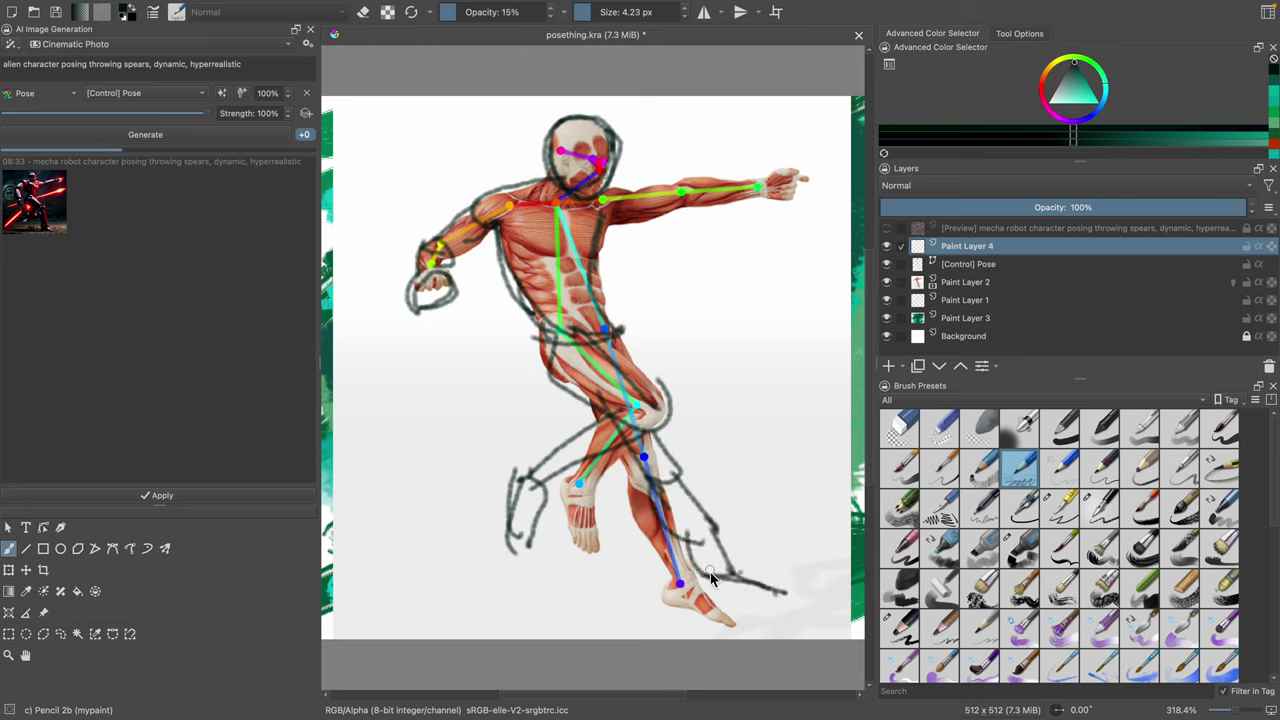
pyautogui.moveTo(706, 574)
pyautogui.mouseDown()
pyautogui.moveTo(717, 603)
pyautogui.moveTo(775, 621)
pyautogui.moveTo(740, 573)
pyautogui.moveTo(786, 613)
pyautogui.moveTo(724, 585)
pyautogui.moveTo(771, 619)
pyautogui.mouseUp()
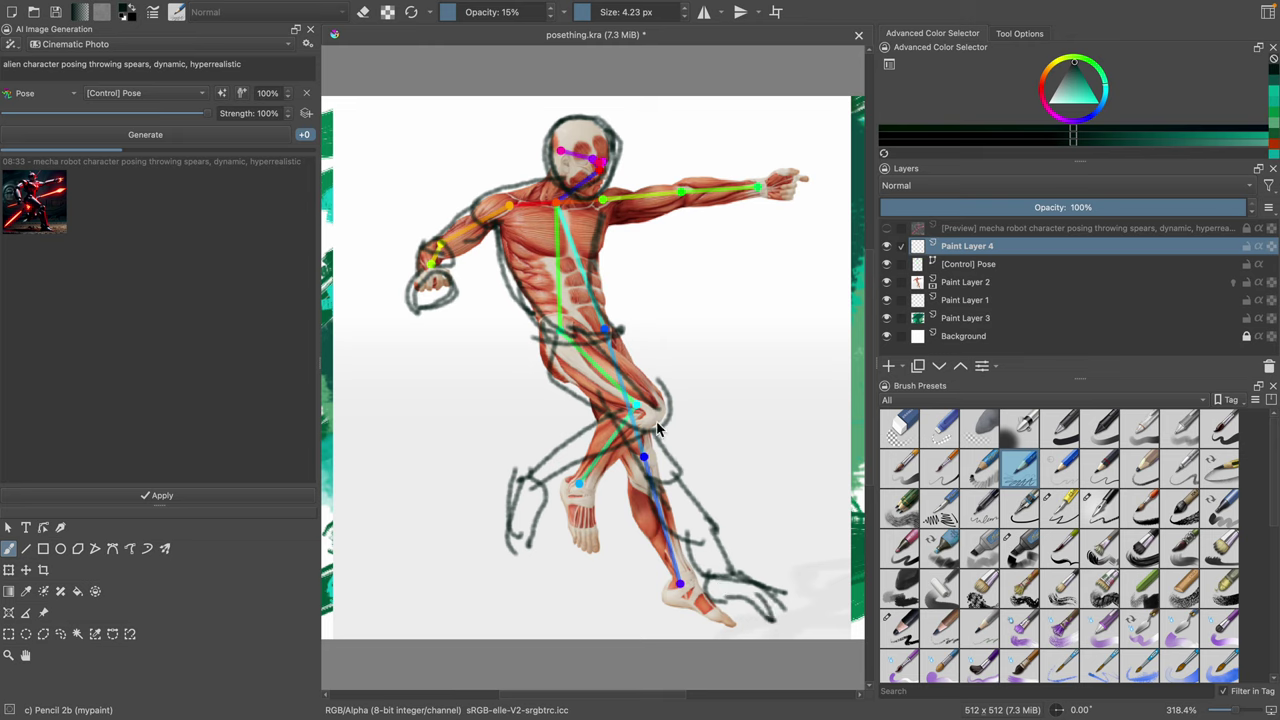
# Step: Outline the outstretched arm with its pointing hand and draw a band across the forehead
pyautogui.moveTo(606, 227)
pyautogui.mouseDown()
pyautogui.moveTo(676, 206)
pyautogui.moveTo(645, 195)
pyautogui.moveTo(672, 180)
pyautogui.moveTo(762, 180)
pyautogui.mouseUp()
pyautogui.moveTo(763, 186); pyautogui.dragTo(677, 211)
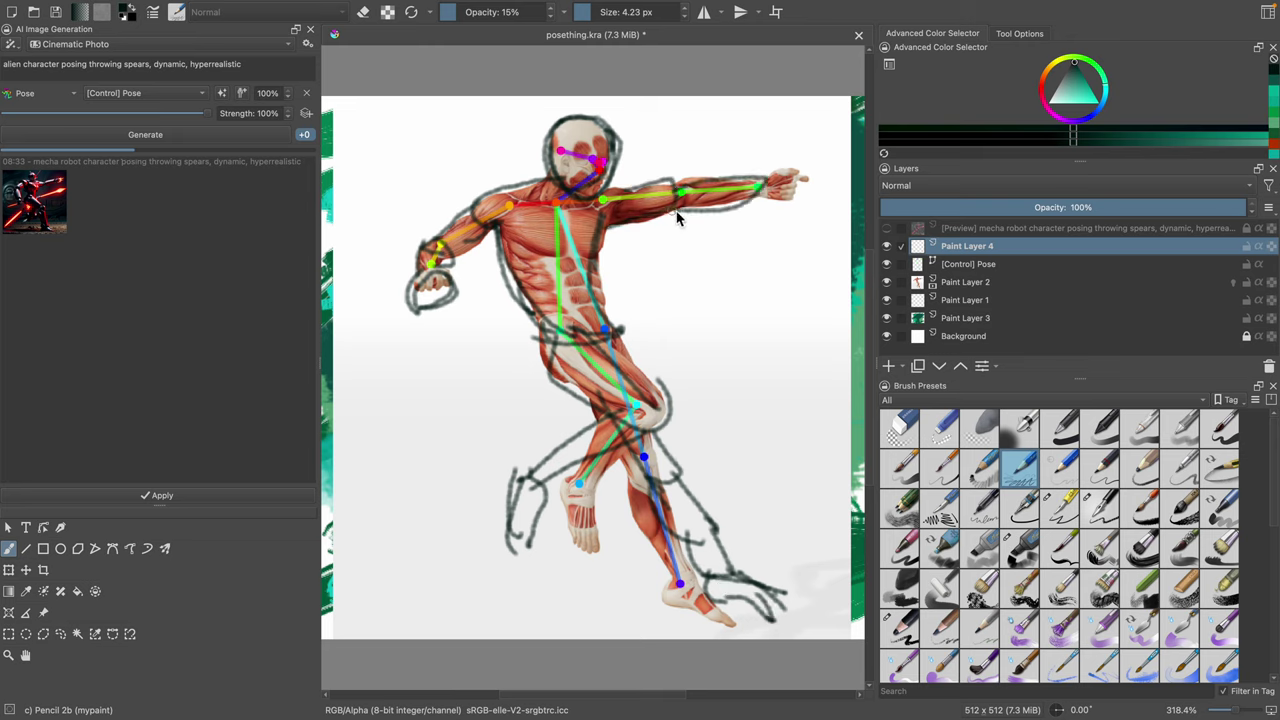
pyautogui.moveTo(752, 162)
pyautogui.mouseDown()
pyautogui.moveTo(827, 166)
pyautogui.moveTo(820, 178)
pyautogui.moveTo(782, 170)
pyautogui.moveTo(800, 176)
pyautogui.moveTo(775, 207)
pyautogui.moveTo(775, 172)
pyautogui.moveTo(800, 148)
pyautogui.moveTo(811, 144)
pyautogui.moveTo(810, 158)
pyautogui.moveTo(779, 183)
pyautogui.moveTo(813, 176)
pyautogui.moveTo(777, 206)
pyautogui.mouseUp()
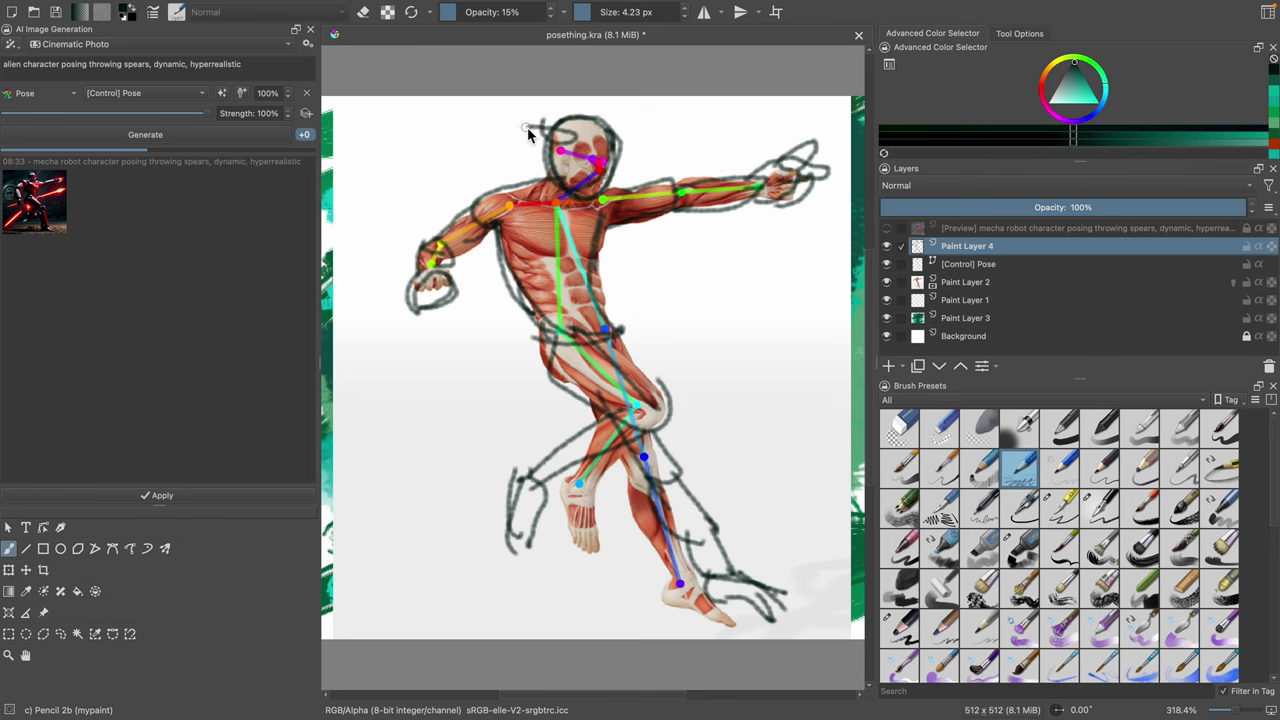
pyautogui.moveTo(529, 128); pyautogui.dragTo(614, 142)
# Step: Hide the anatomy reference on Paint Layer 2, comparing the canvas with and without it
pyautogui.click(886, 283)
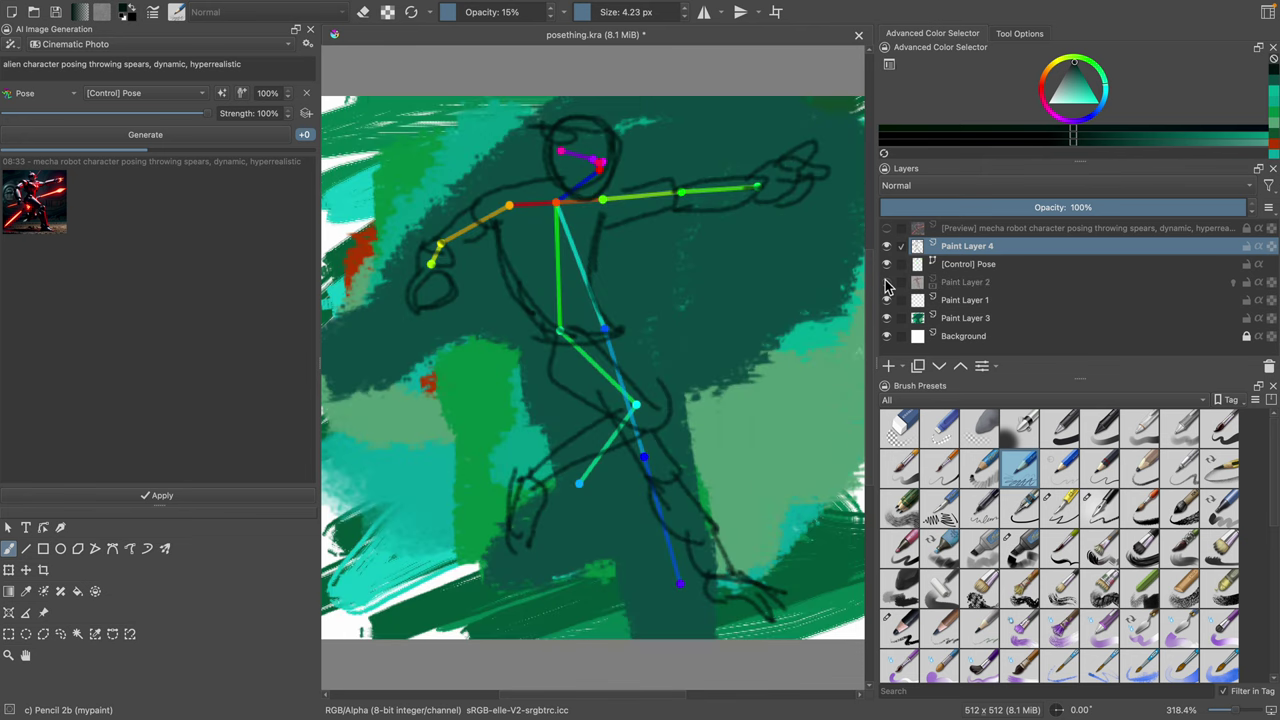
pyautogui.click(886, 283)
pyautogui.click(886, 283)
# Step: Check the pose control layer and Paint Layer 4 by toggling each one's visibility, and save the document
pyautogui.click(887, 264)
pyautogui.click(887, 264)
pyautogui.click(887, 264)
pyautogui.click(887, 264)
pyautogui.click(886, 246)
pyautogui.click(886, 246)
pyautogui.click(886, 246)
pyautogui.click(886, 246)
pyautogui.hotkey('ctrl', 's')
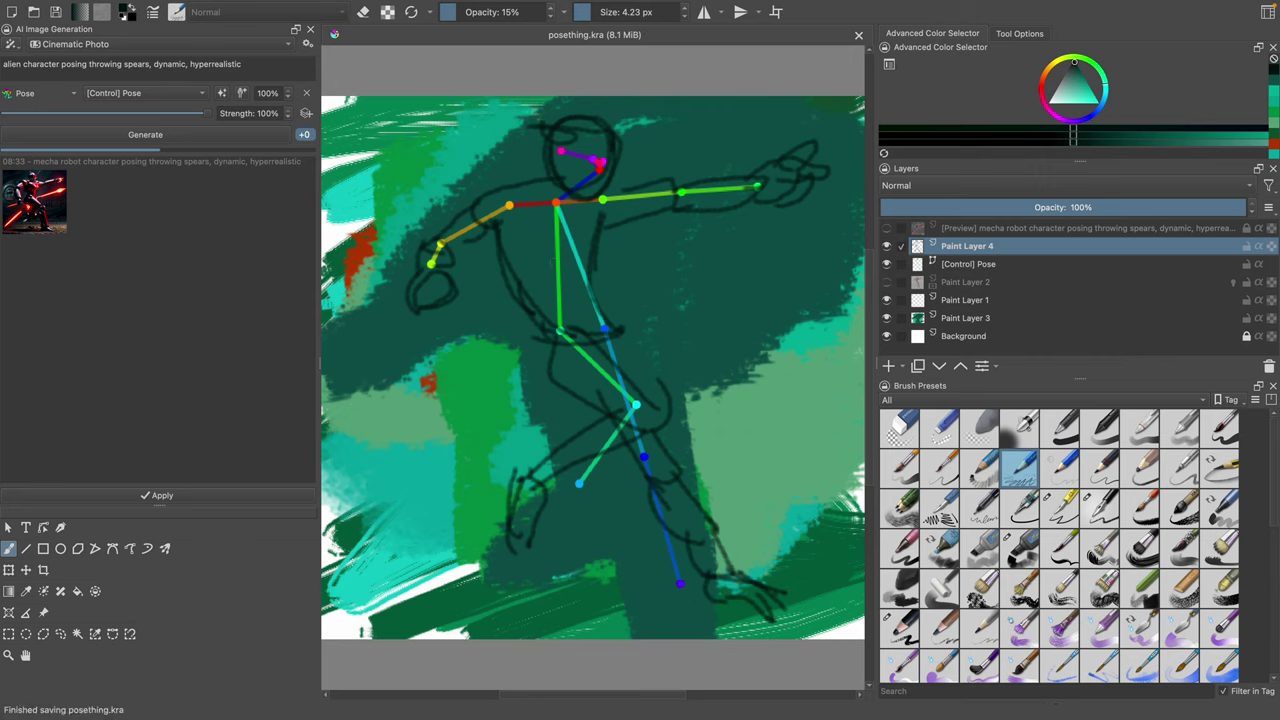
# Step: Add a second control layer of type Scribble that uses Paint Layer 4 as its source
pyautogui.click(307, 115)
pyautogui.click(133, 117)
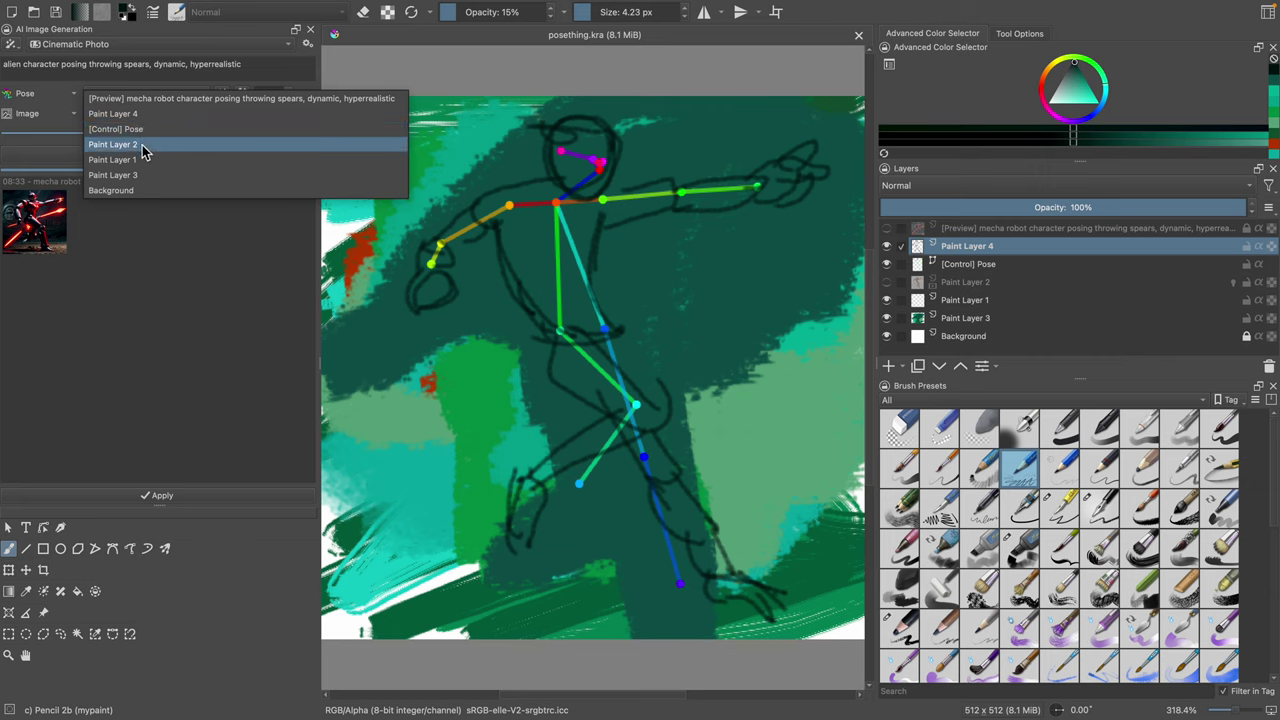
pyautogui.click(120, 114)
pyautogui.click(57, 118)
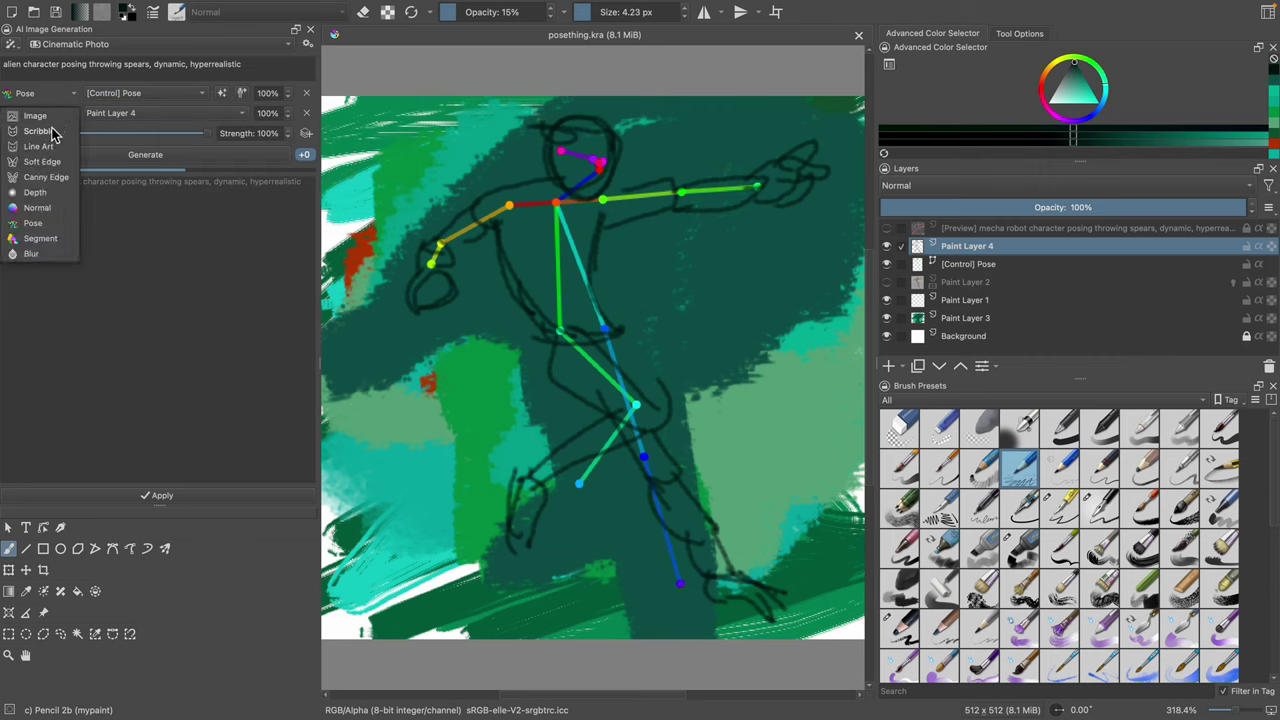
pyautogui.click(52, 132)
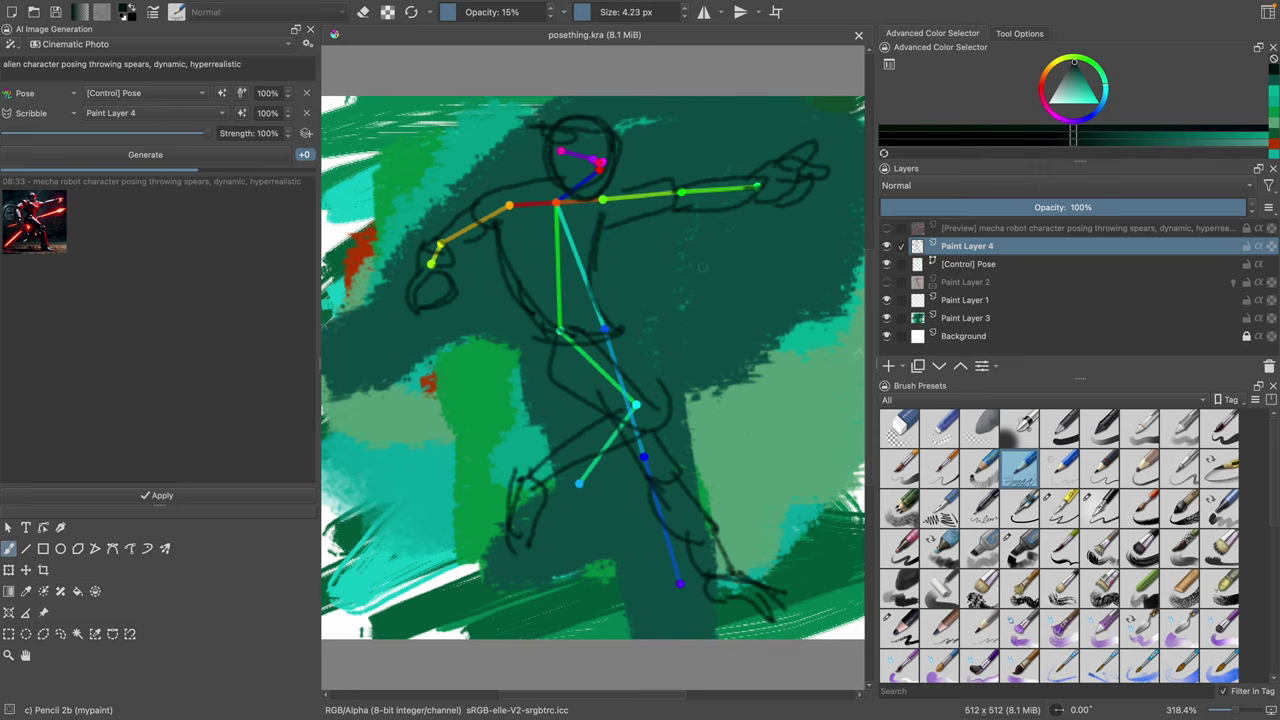
# Step: Sketch the chest curve, jaw line and abdominal contour lines on the figure
pyautogui.moveTo(562, 256)
pyautogui.mouseDown()
pyautogui.moveTo(534, 246)
pyautogui.moveTo(582, 246)
pyautogui.mouseUp()
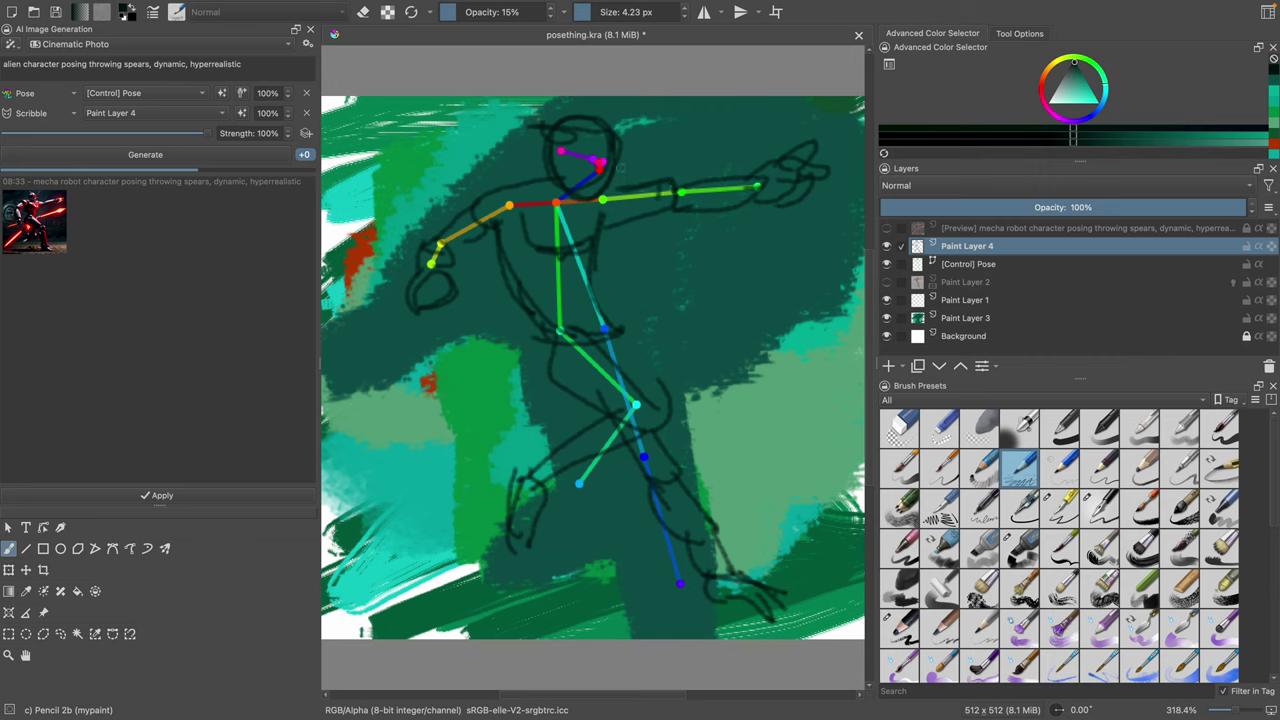
pyautogui.moveTo(552, 168)
pyautogui.mouseDown()
pyautogui.moveTo(620, 182)
pyautogui.moveTo(604, 191)
pyautogui.mouseUp()
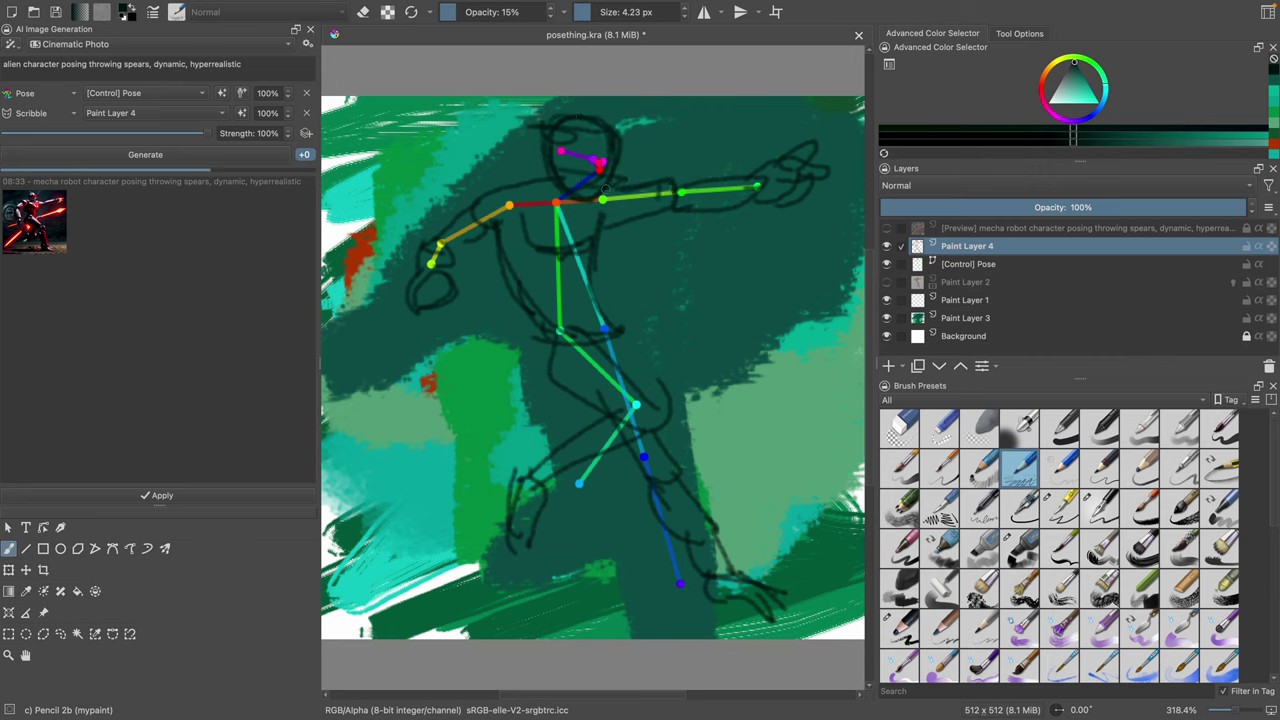
pyautogui.moveTo(526, 216); pyautogui.dragTo(543, 229)
pyautogui.moveTo(597, 279); pyautogui.dragTo(552, 294)
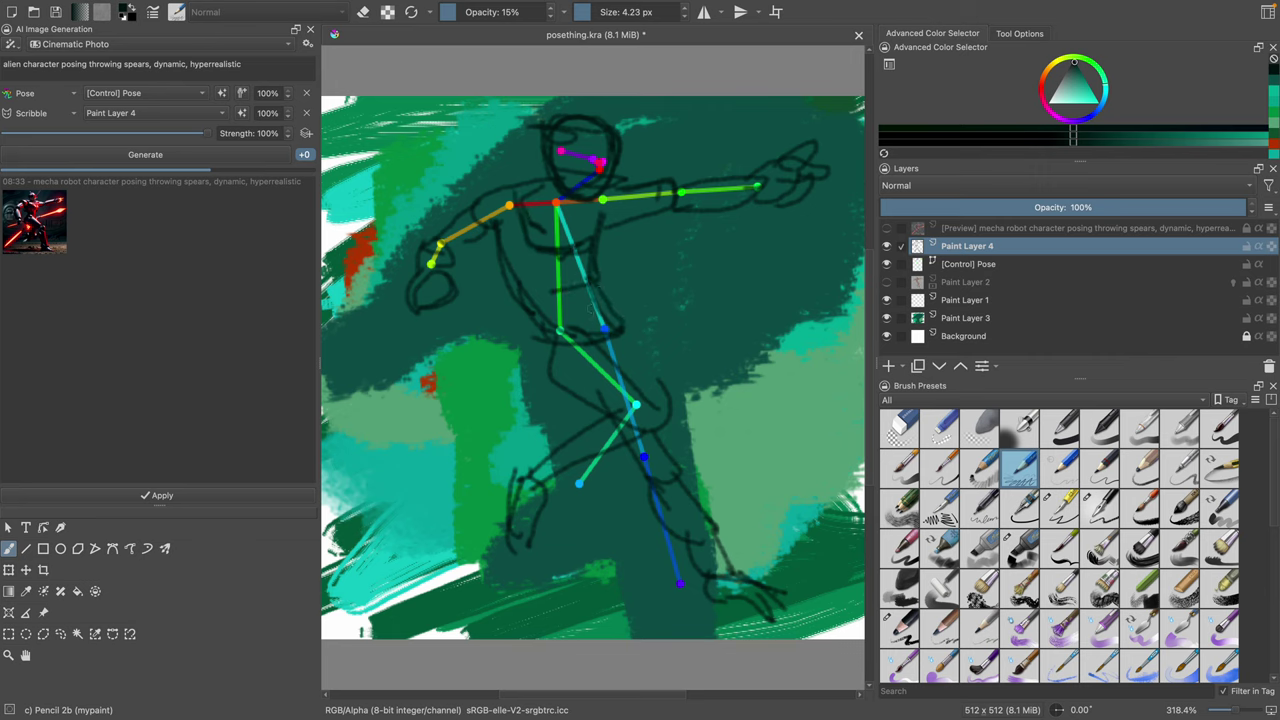
# Step: Try to switch the AI Image Generation workspace to Live and dismiss the script error
pyautogui.click(12, 45)
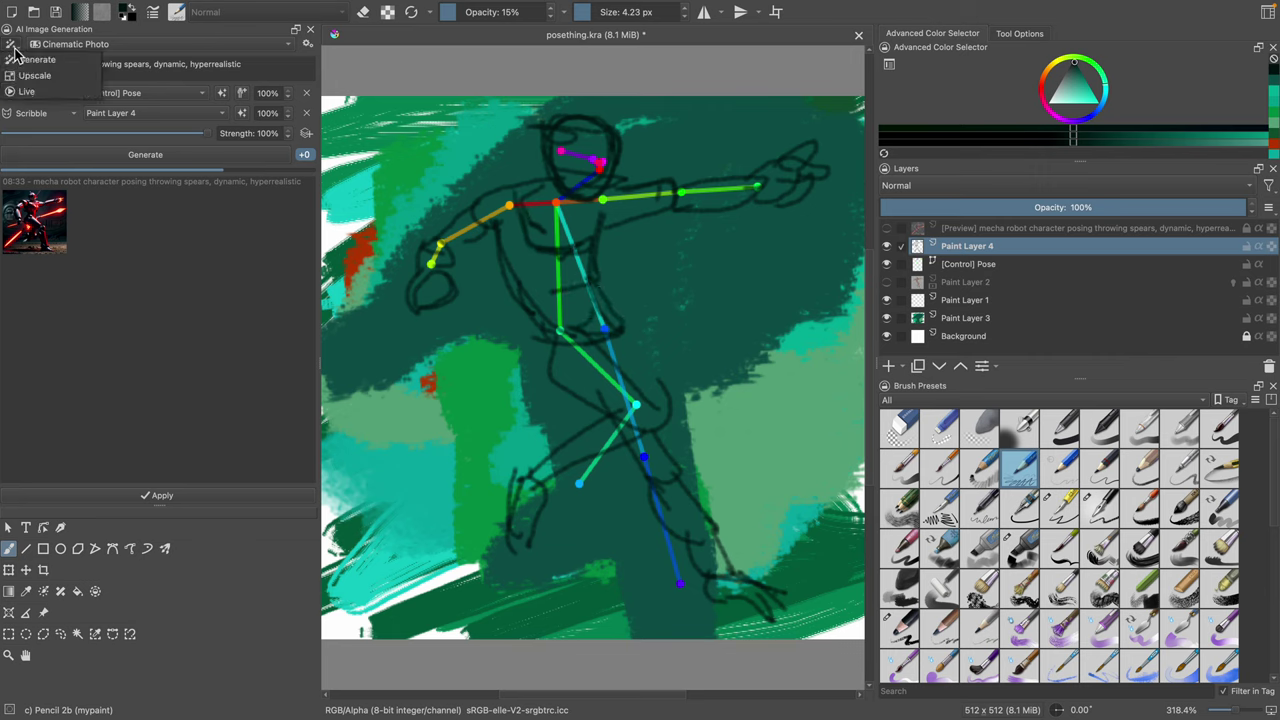
pyautogui.click(612, 293)
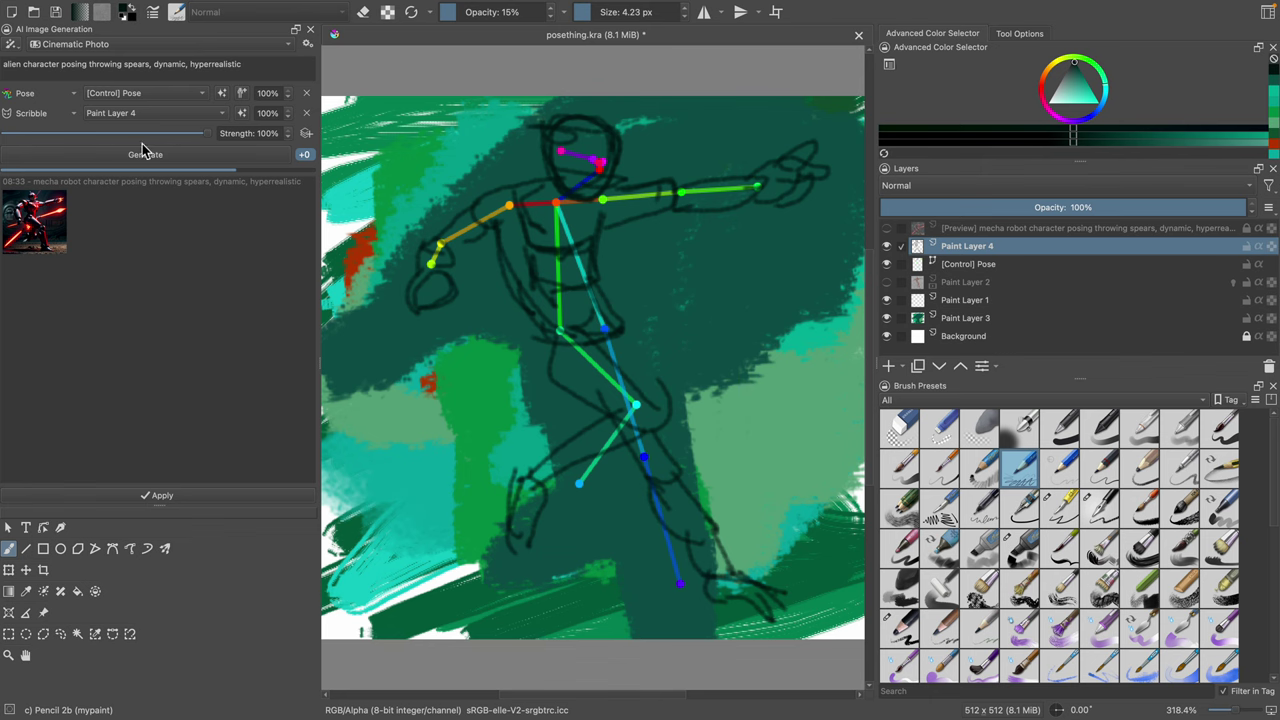
pyautogui.click(13, 45)
pyautogui.click(27, 92)
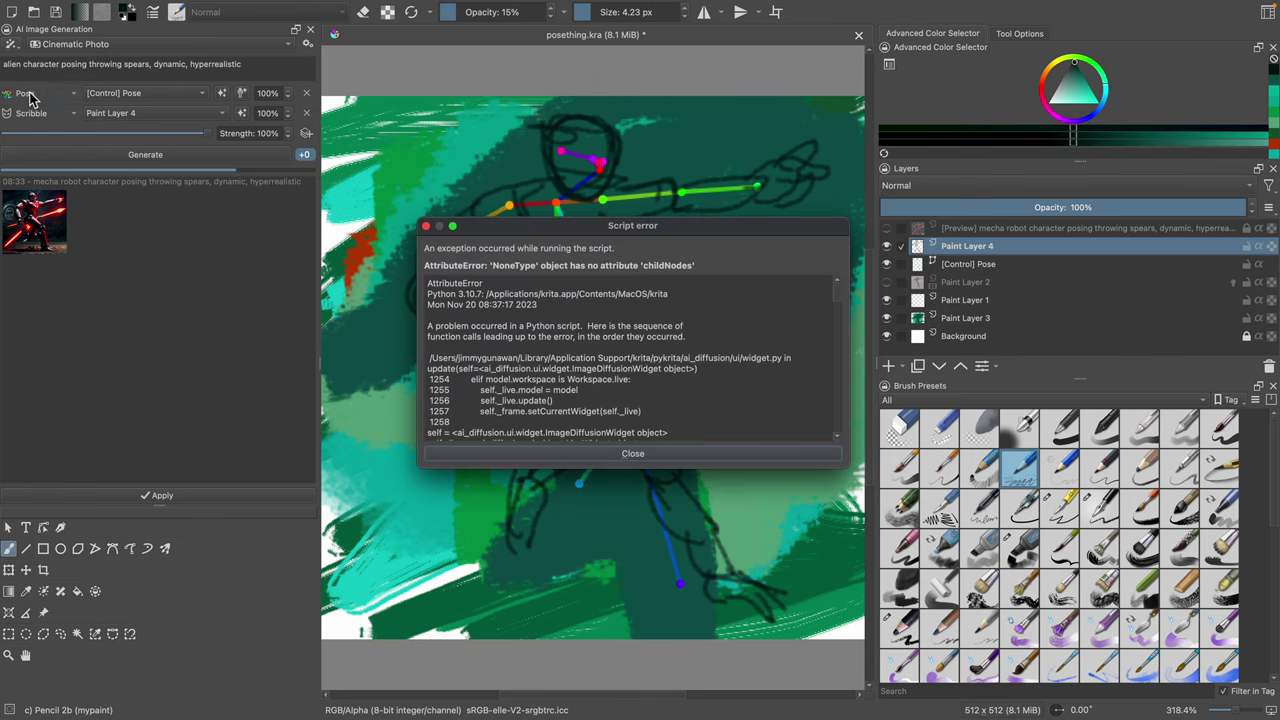
pyautogui.click(595, 455)
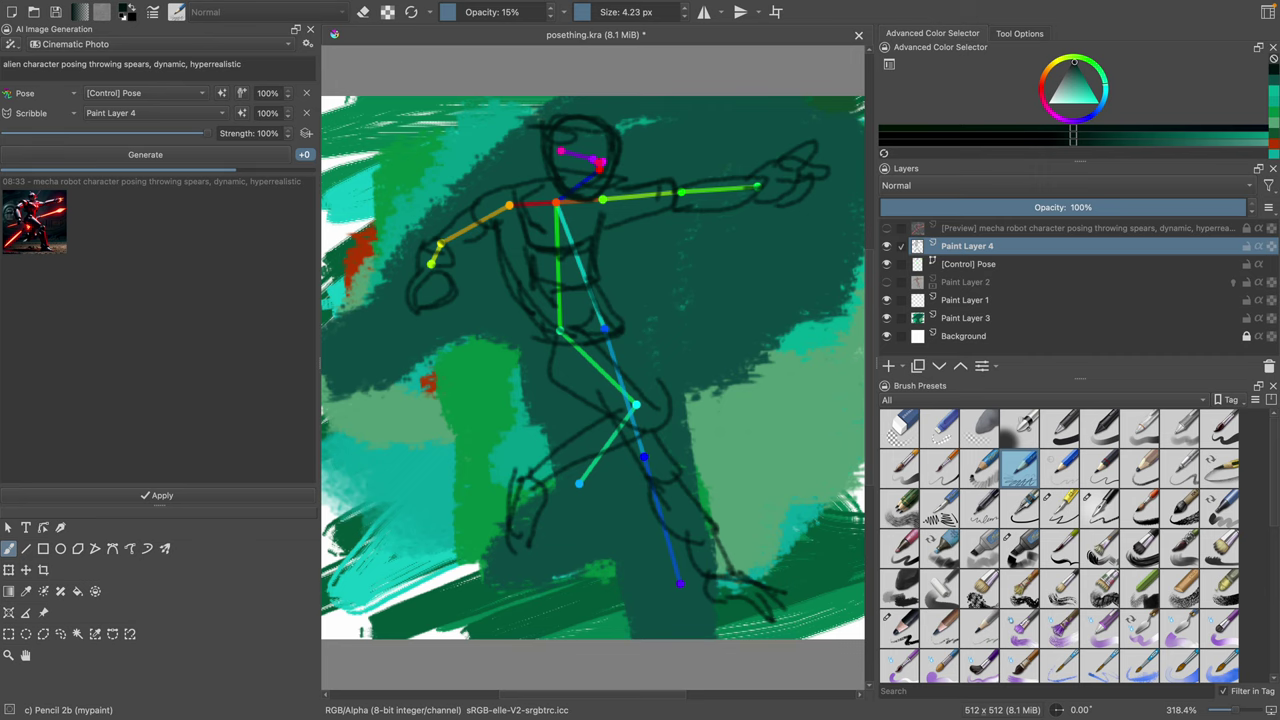
# Step: Draw chest lines, adding white highlight strokes near the collarbone, and redraw the chest outline in black
pyautogui.moveTo(530, 215); pyautogui.dragTo(601, 247)
pyautogui.click(1068, 113)
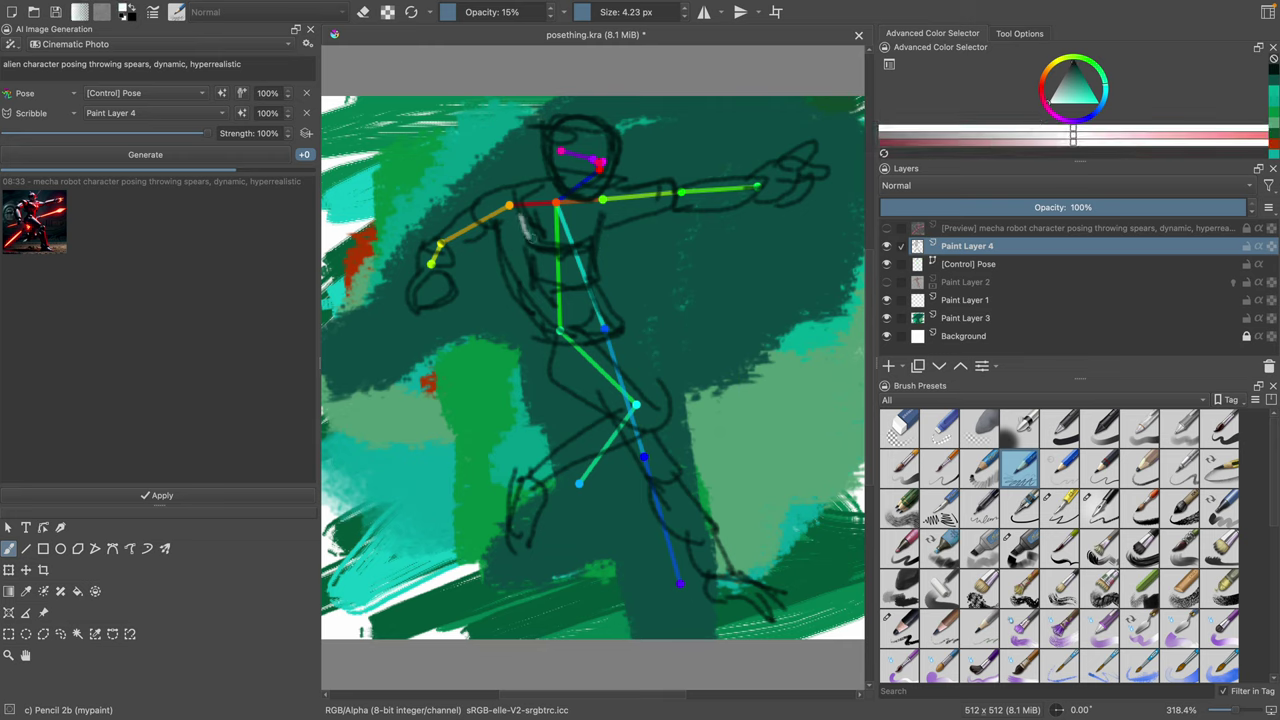
pyautogui.moveTo(525, 228); pyautogui.dragTo(558, 211)
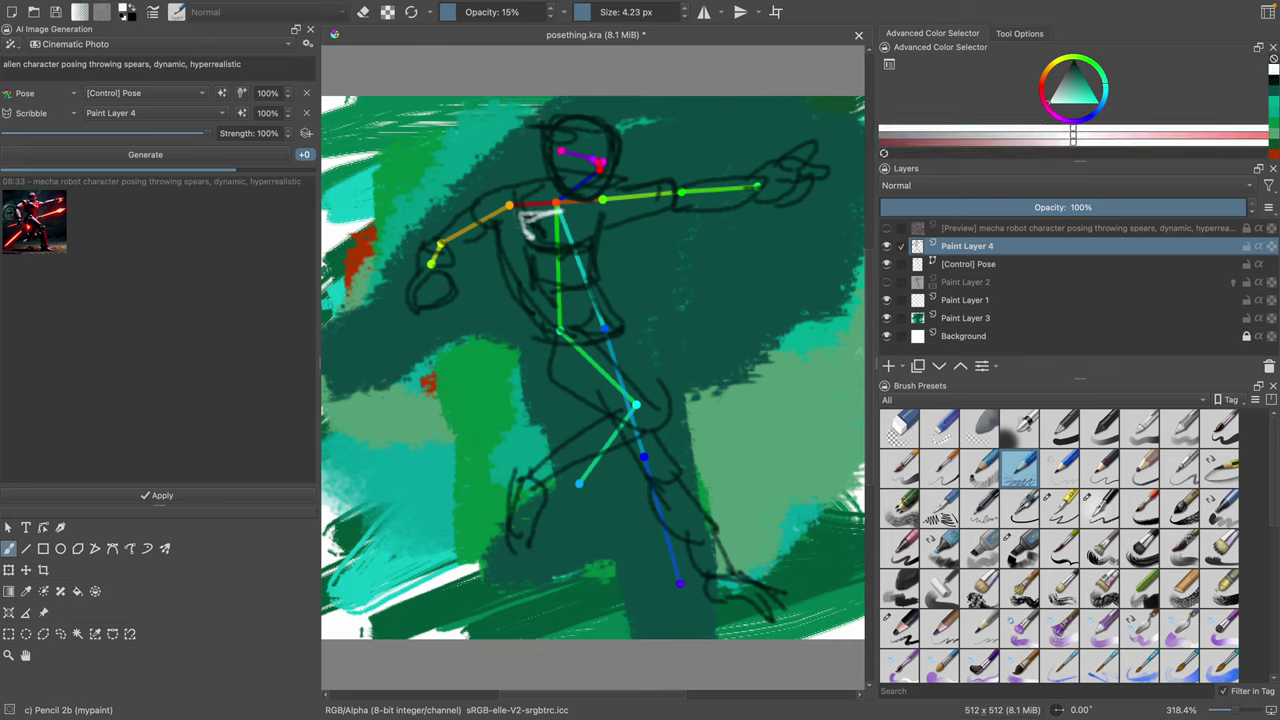
pyautogui.click(1073, 62)
pyautogui.moveTo(523, 231)
pyautogui.mouseDown()
pyautogui.moveTo(529, 220)
pyautogui.moveTo(595, 249)
pyautogui.mouseUp()
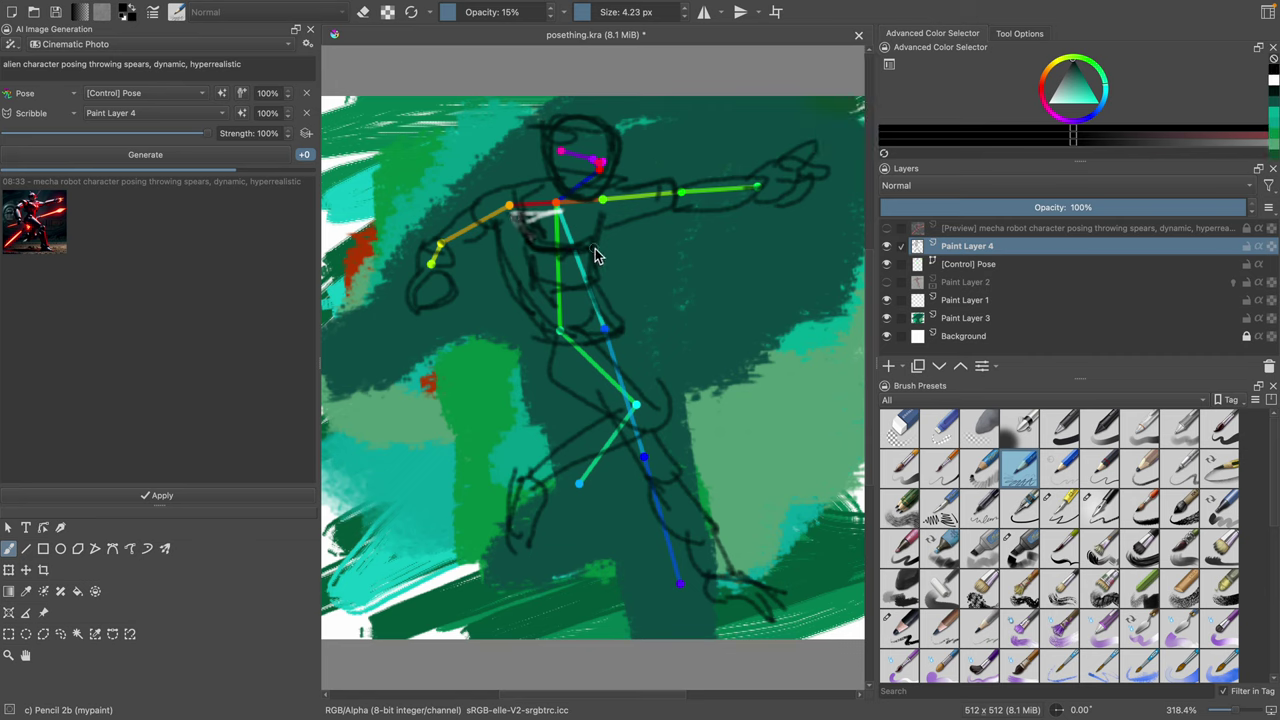
# Step: Thicken the black outlines of the head, front thigh, knee and bent lower leg with its foot
pyautogui.moveTo(614, 180)
pyautogui.mouseDown()
pyautogui.moveTo(589, 121)
pyautogui.moveTo(555, 160)
pyautogui.moveTo(602, 178)
pyautogui.mouseUp()
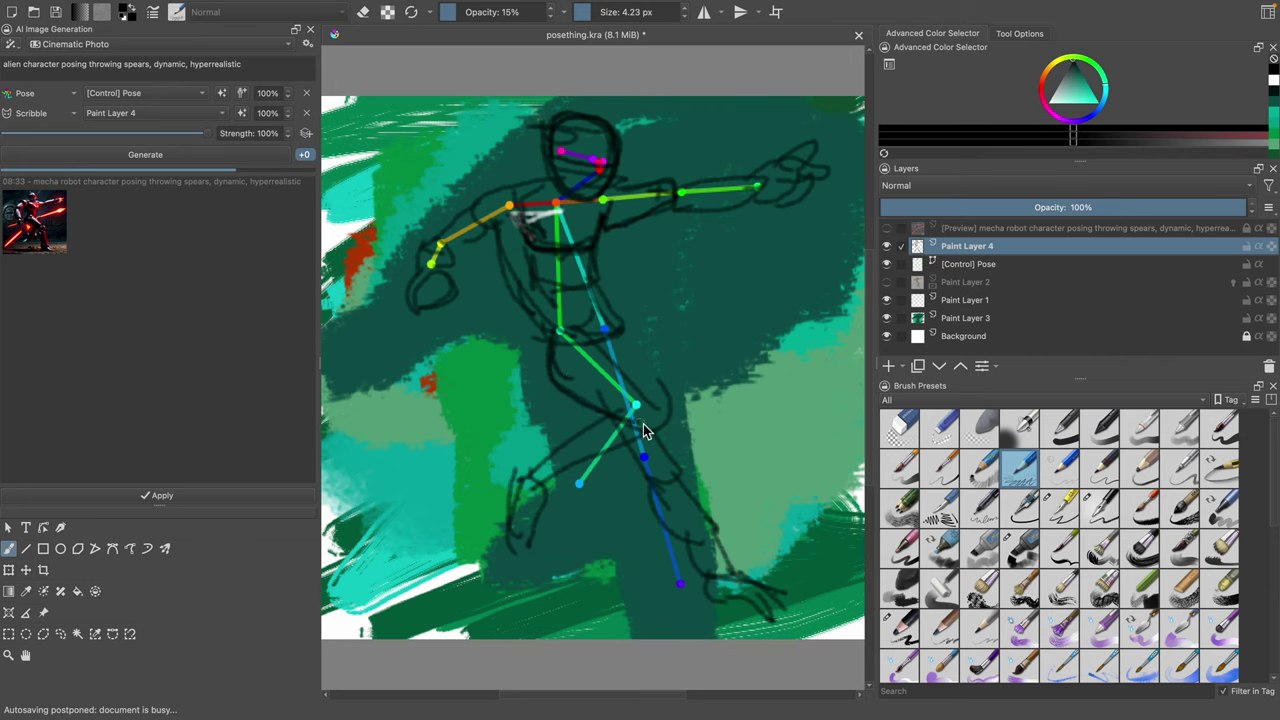
pyautogui.moveTo(650, 422)
pyautogui.mouseDown()
pyautogui.moveTo(508, 473)
pyautogui.moveTo(654, 431)
pyautogui.moveTo(520, 475)
pyautogui.moveTo(505, 548)
pyautogui.mouseUp()
pyautogui.moveTo(545, 486); pyautogui.dragTo(528, 546)
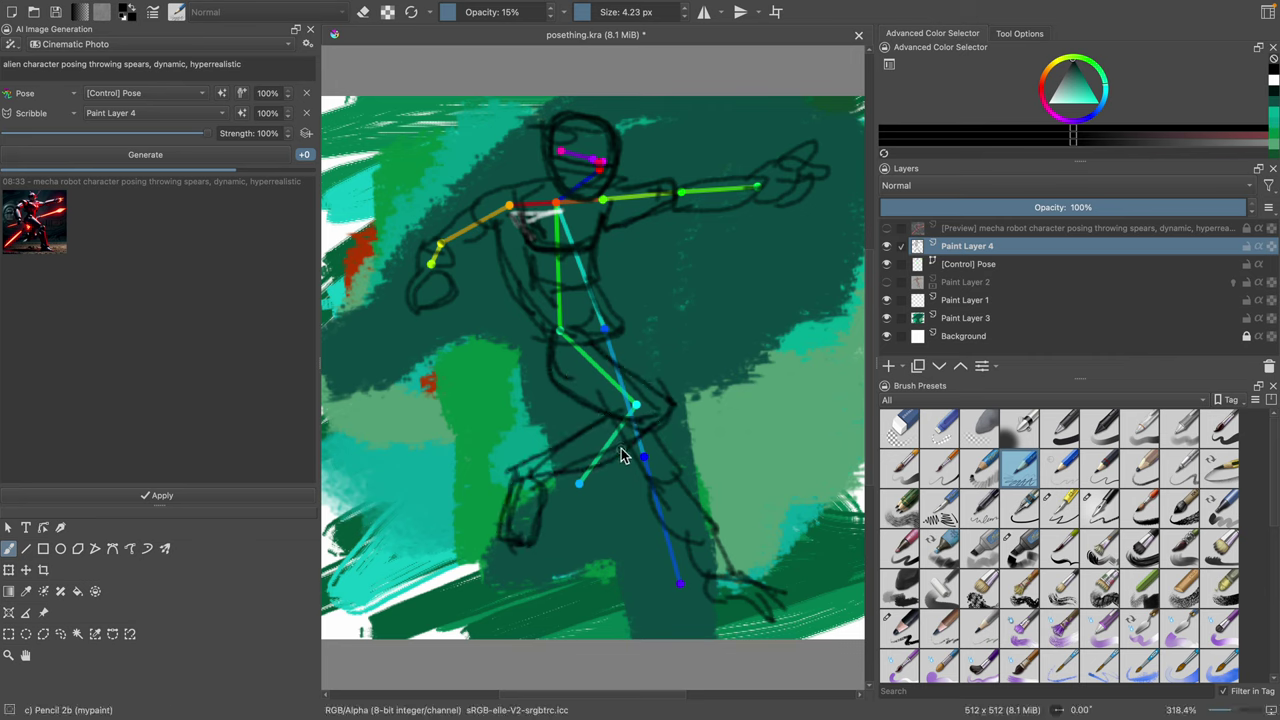
# Step: Thicken the outlines of the standing leg, hip and outstretched arm, and dismiss the script error
pyautogui.moveTo(621, 449)
pyautogui.mouseDown()
pyautogui.moveTo(662, 479)
pyautogui.moveTo(671, 462)
pyautogui.moveTo(644, 490)
pyautogui.moveTo(677, 525)
pyautogui.moveTo(698, 489)
pyautogui.moveTo(695, 567)
pyautogui.moveTo(717, 558)
pyautogui.moveTo(711, 591)
pyautogui.moveTo(768, 584)
pyautogui.moveTo(795, 613)
pyautogui.moveTo(750, 600)
pyautogui.mouseUp()
pyautogui.moveTo(618, 326); pyautogui.dragTo(669, 391)
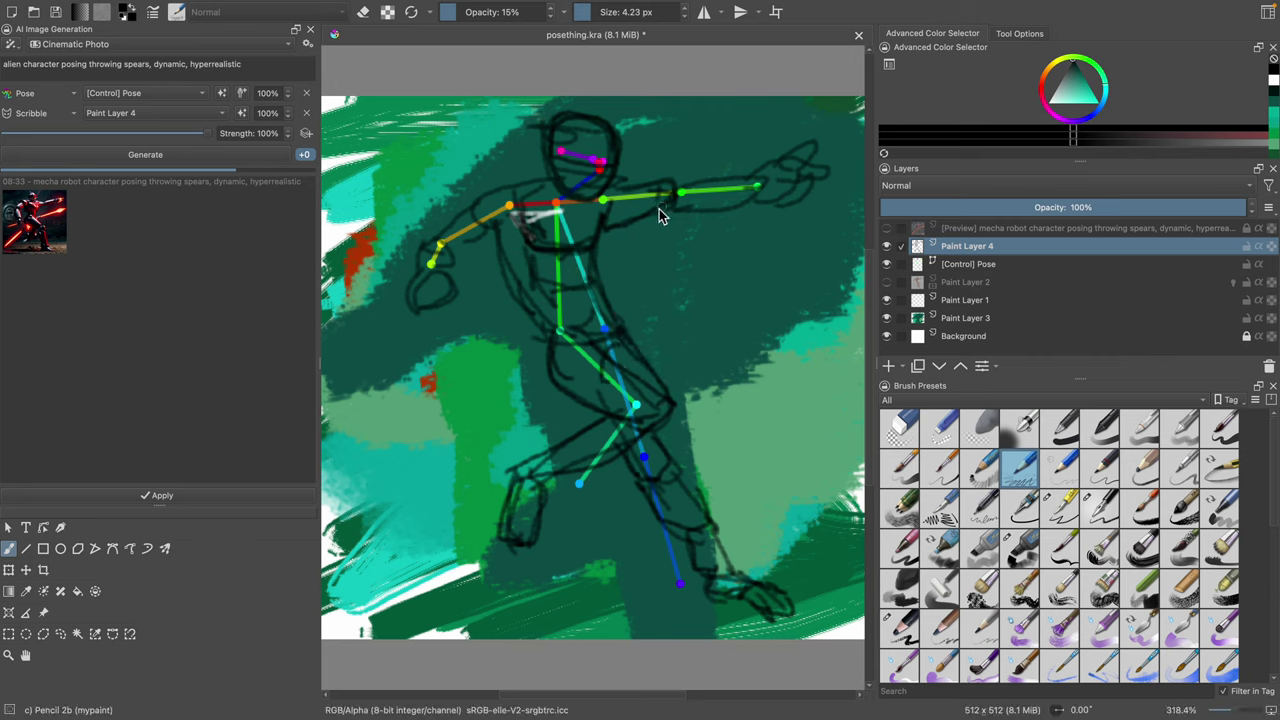
pyautogui.moveTo(661, 201); pyautogui.dragTo(752, 187)
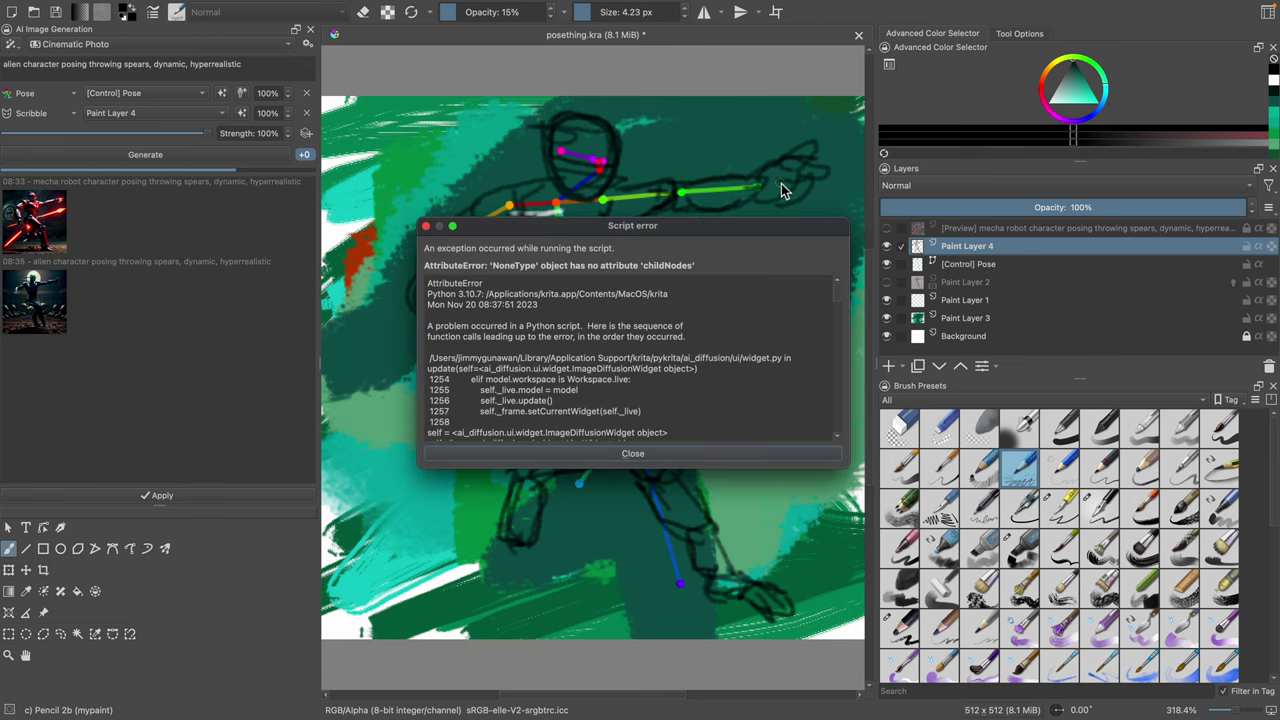
pyautogui.click(644, 456)
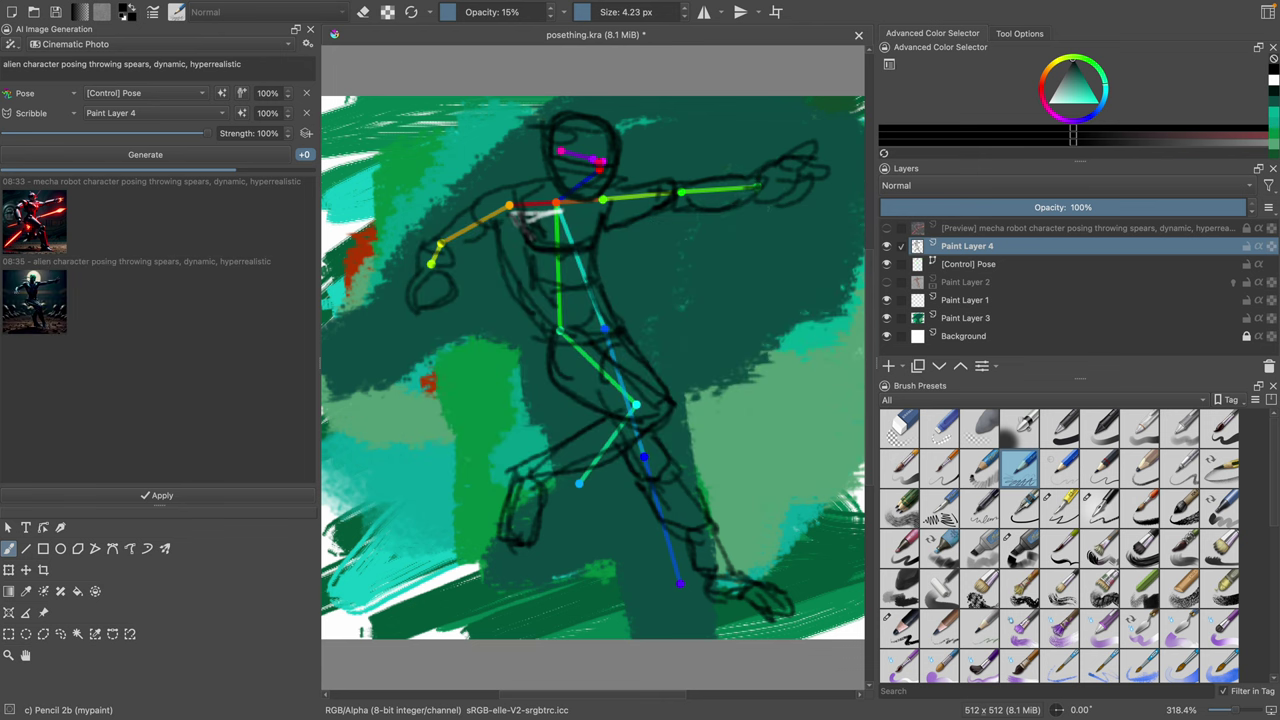
# Step: Load the newly generated alien image as the preview and enlarge the AI Image Generation panel in width and height
pyautogui.click(40, 310)
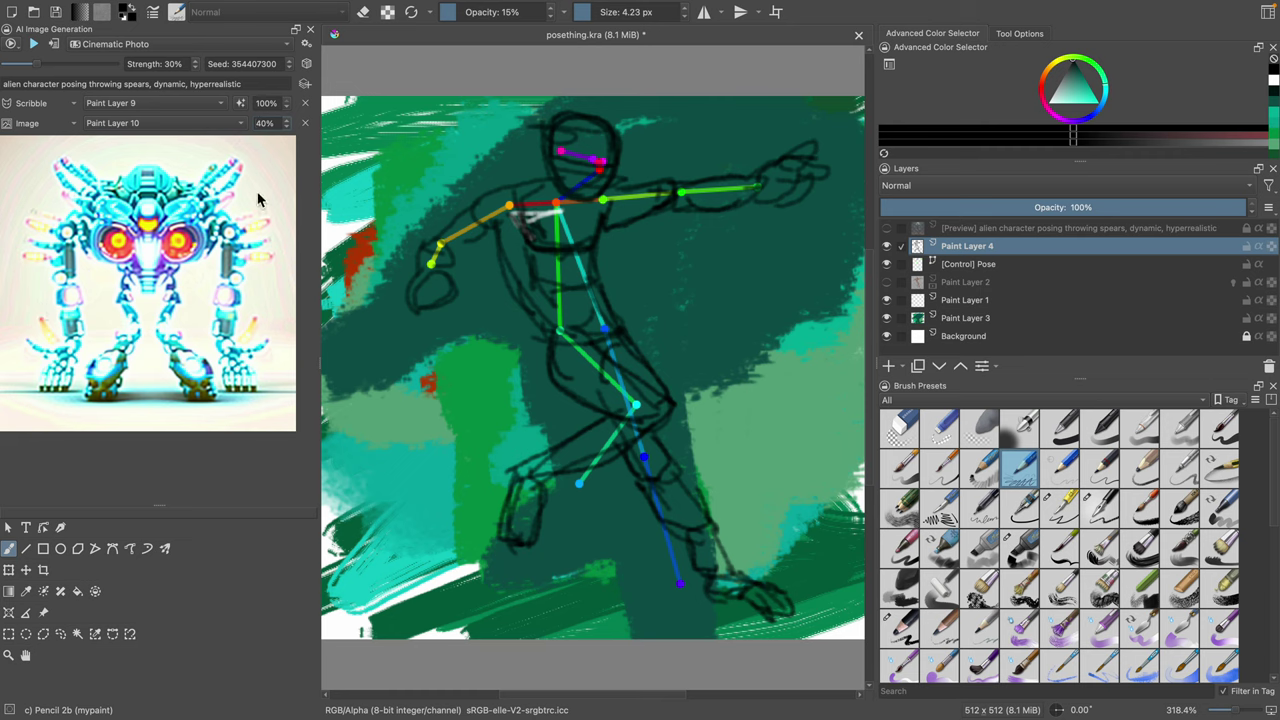
pyautogui.moveTo(321, 184); pyautogui.dragTo(343, 218)
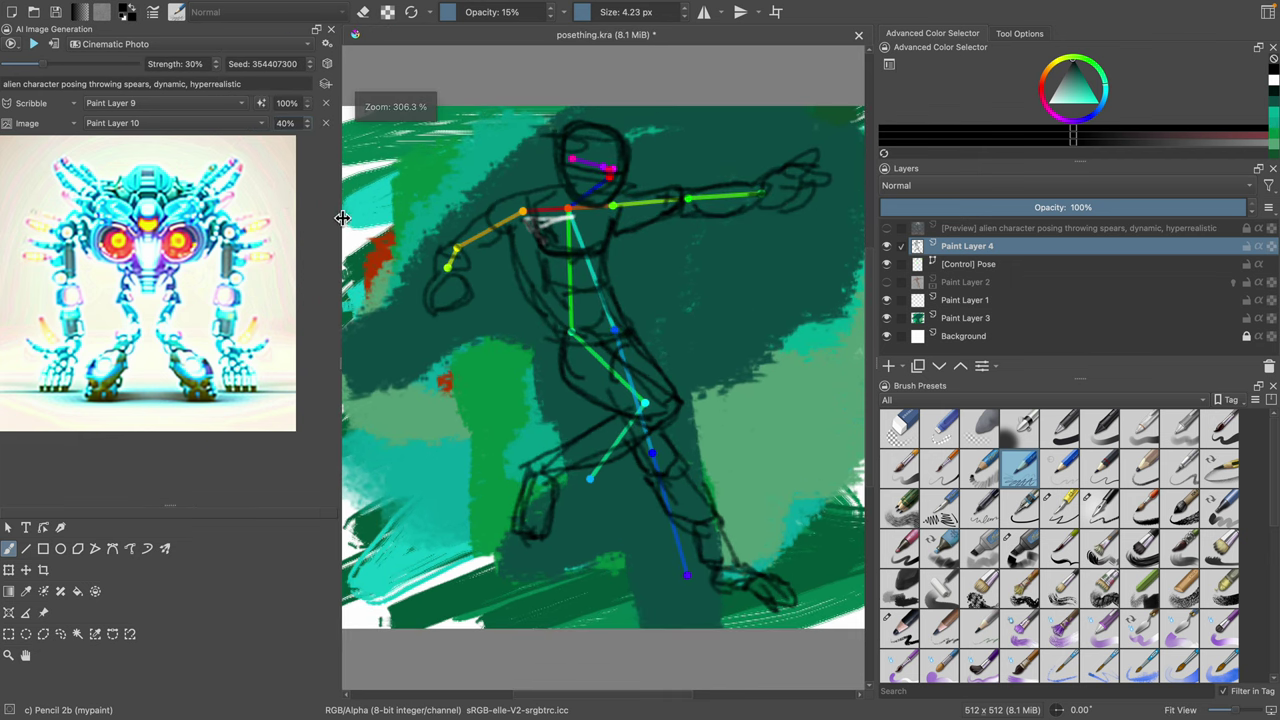
pyautogui.moveTo(169, 508); pyautogui.dragTo(171, 595)
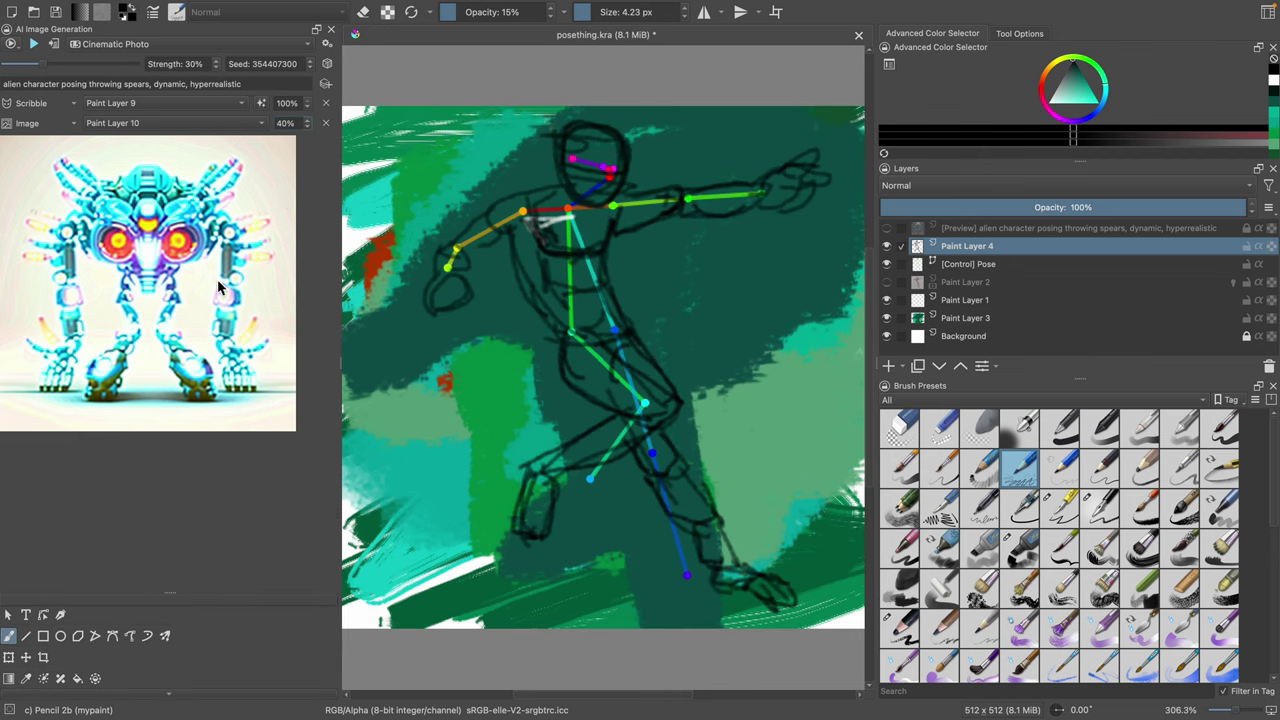
# Step: Show the alien preview layer on the canvas and compare it with the sketch underneath
pyautogui.click(887, 229)
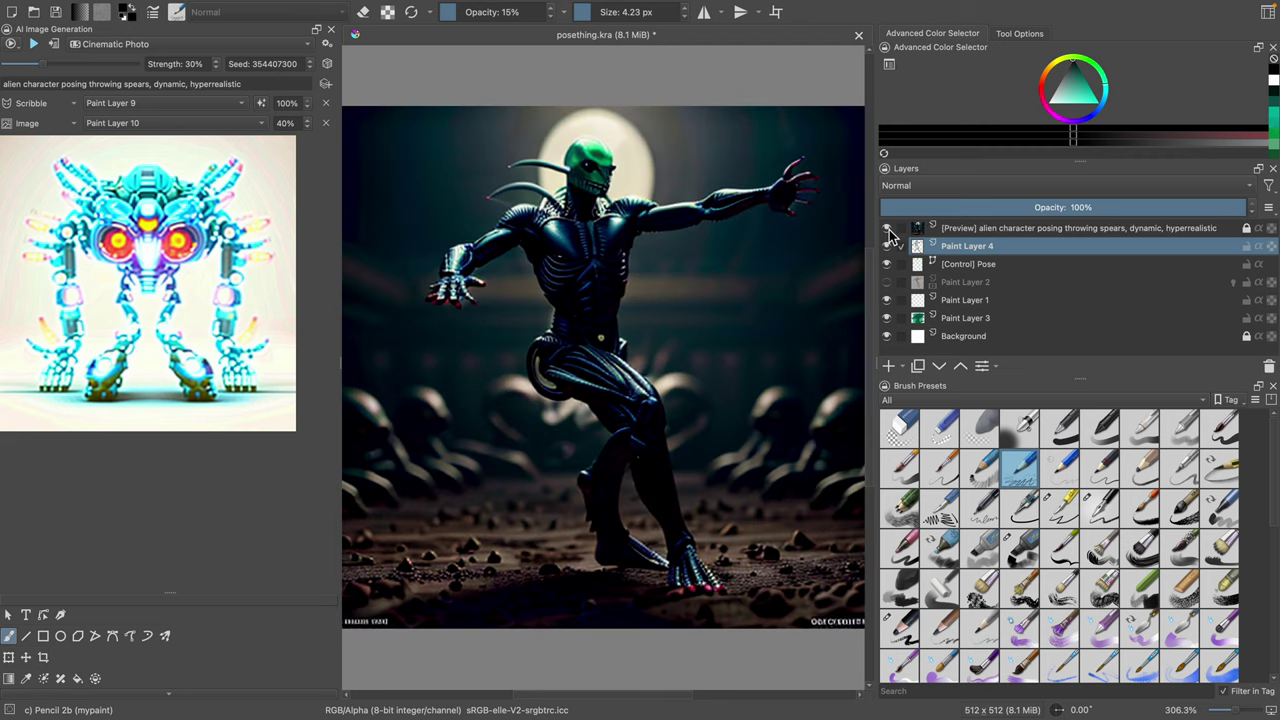
pyautogui.click(887, 228)
pyautogui.click(887, 228)
# Step: Check the alien preview layer once more against the sketch and place a copy of it below Paint Layer 4
pyautogui.click(946, 230)
pyautogui.click(887, 228)
pyautogui.click(887, 228)
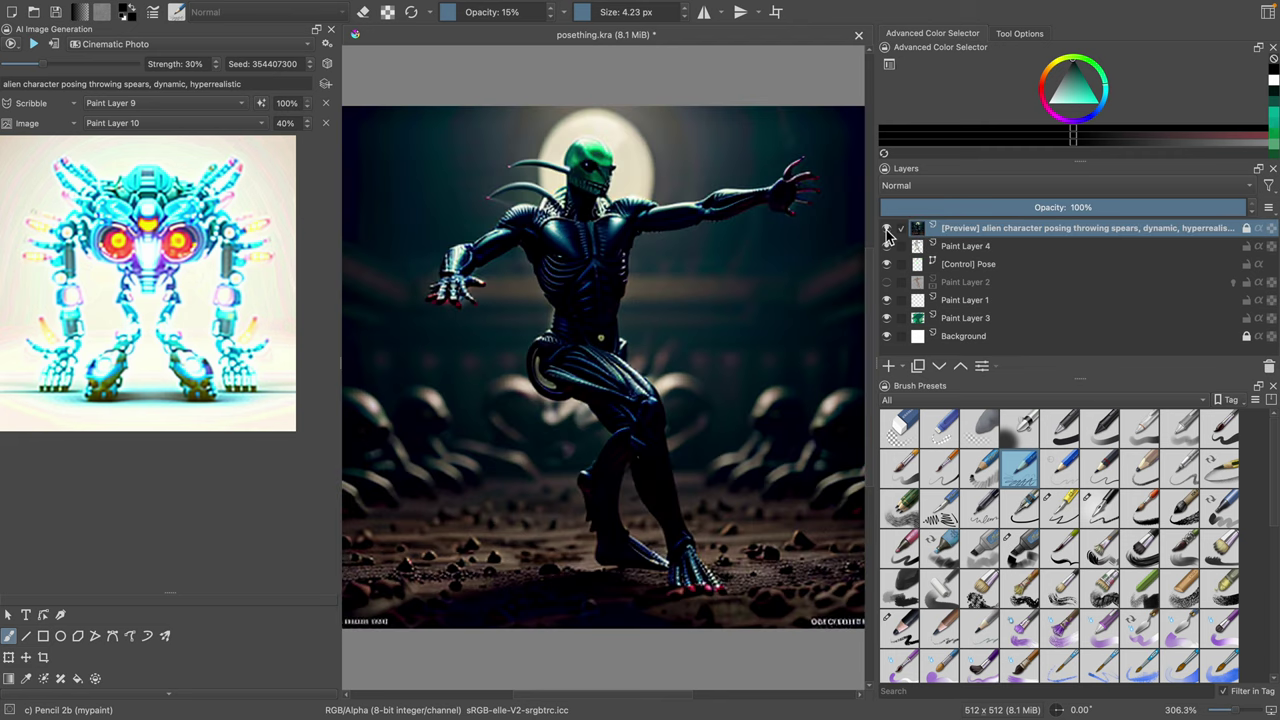
pyautogui.moveTo(966, 232); pyautogui.dragTo(970, 260)
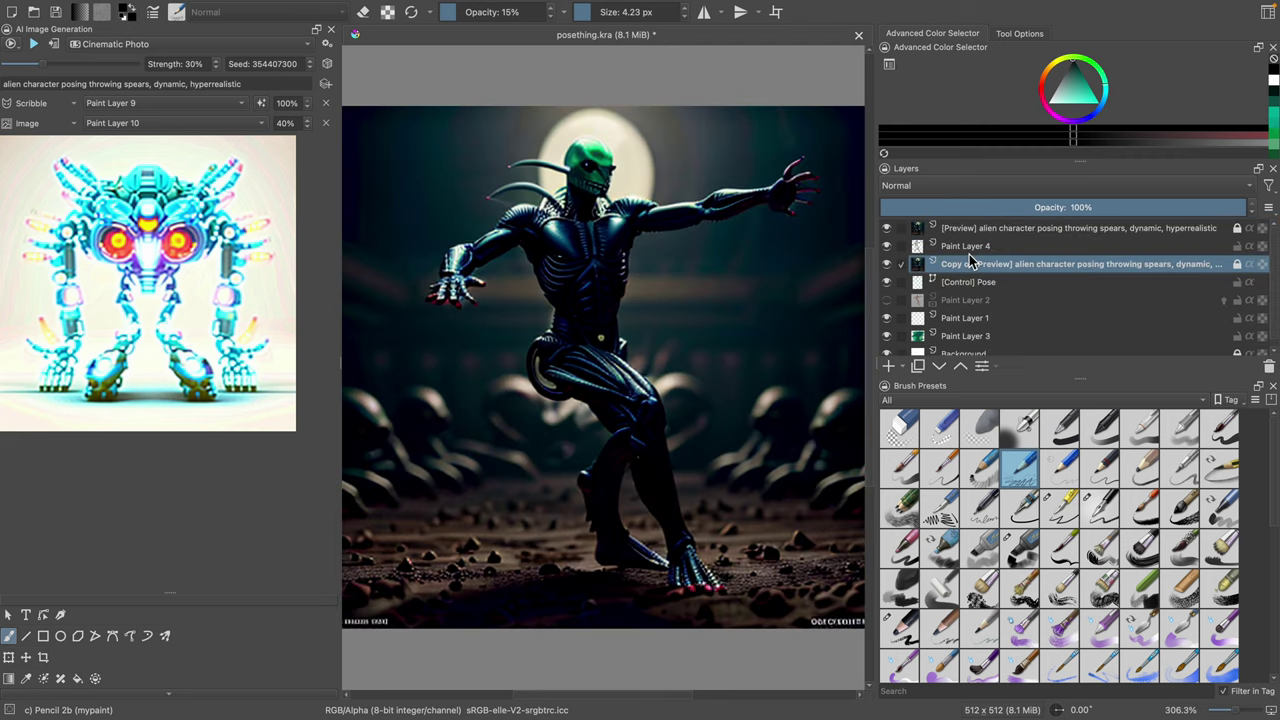
# Step: Compare the topmost alien preview layer with the sketch and the preview copy beneath it, and select the topmost preview layer
pyautogui.click(887, 228)
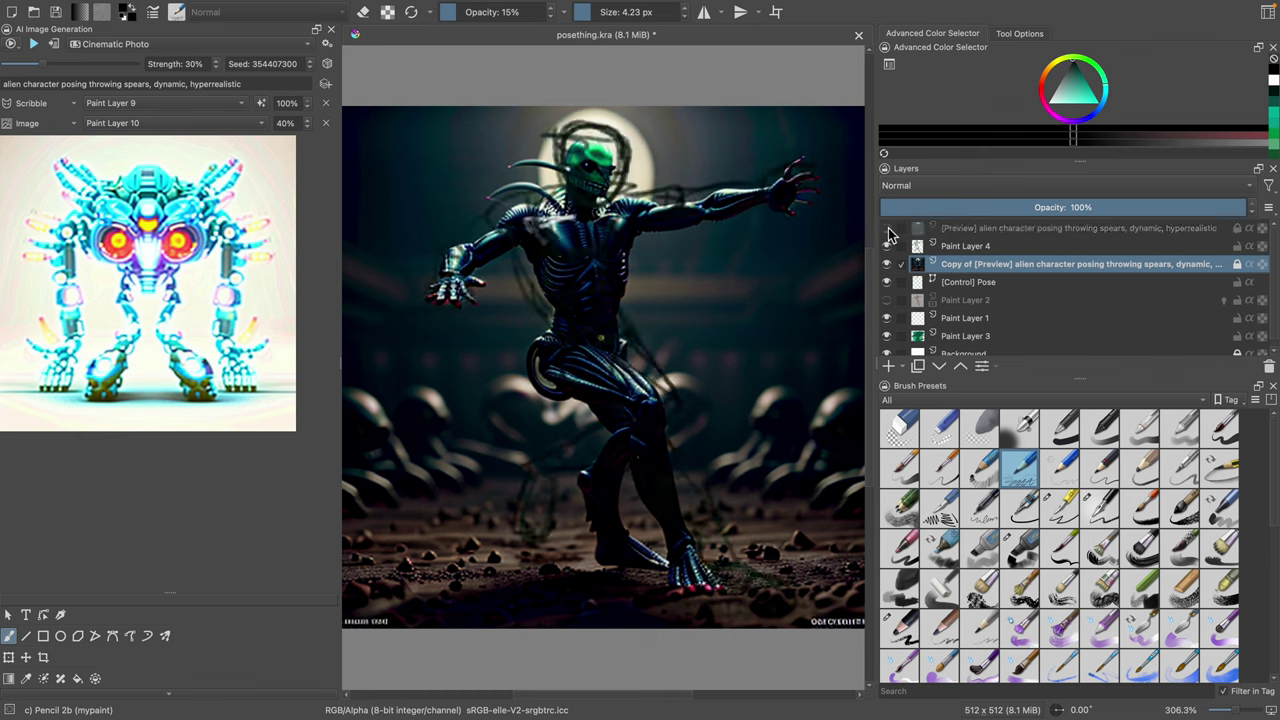
pyautogui.click(887, 228)
pyautogui.click(887, 228)
pyautogui.click(887, 228)
pyautogui.click(953, 232)
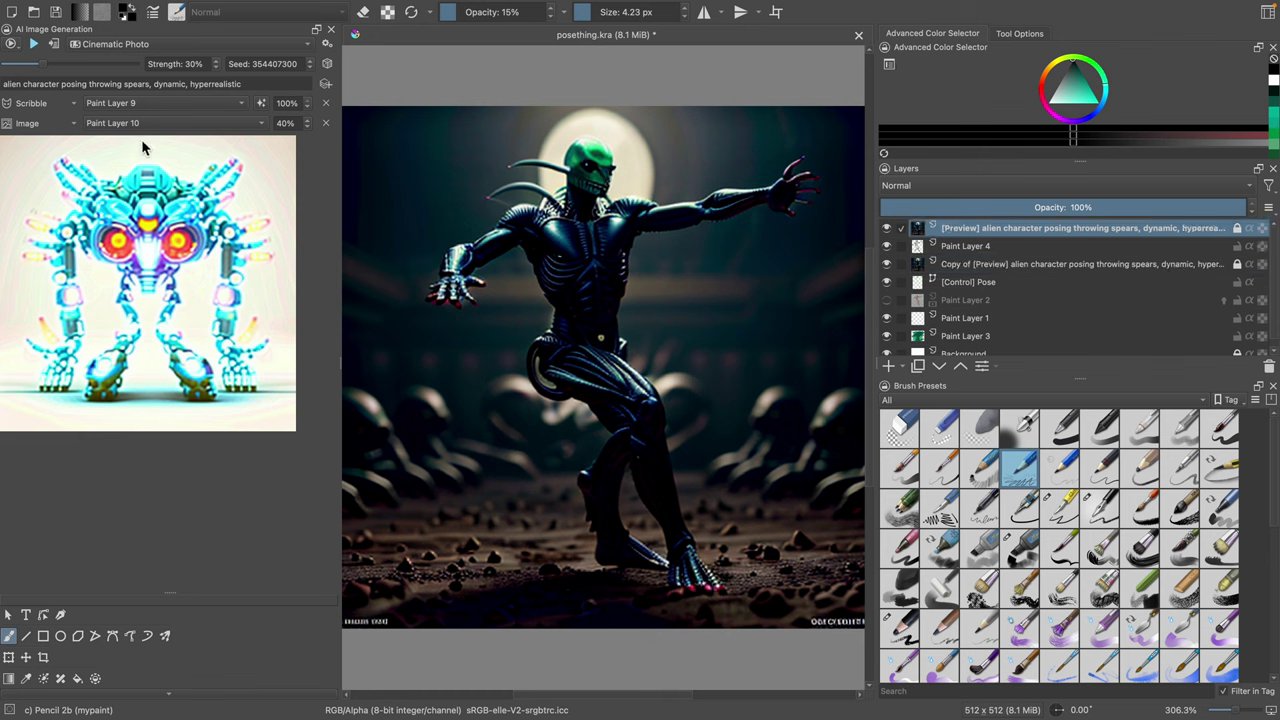
# Step: Try to assign Paint Layer 4 to the Scribble control layer and dismiss the script error
pyautogui.click(150, 104)
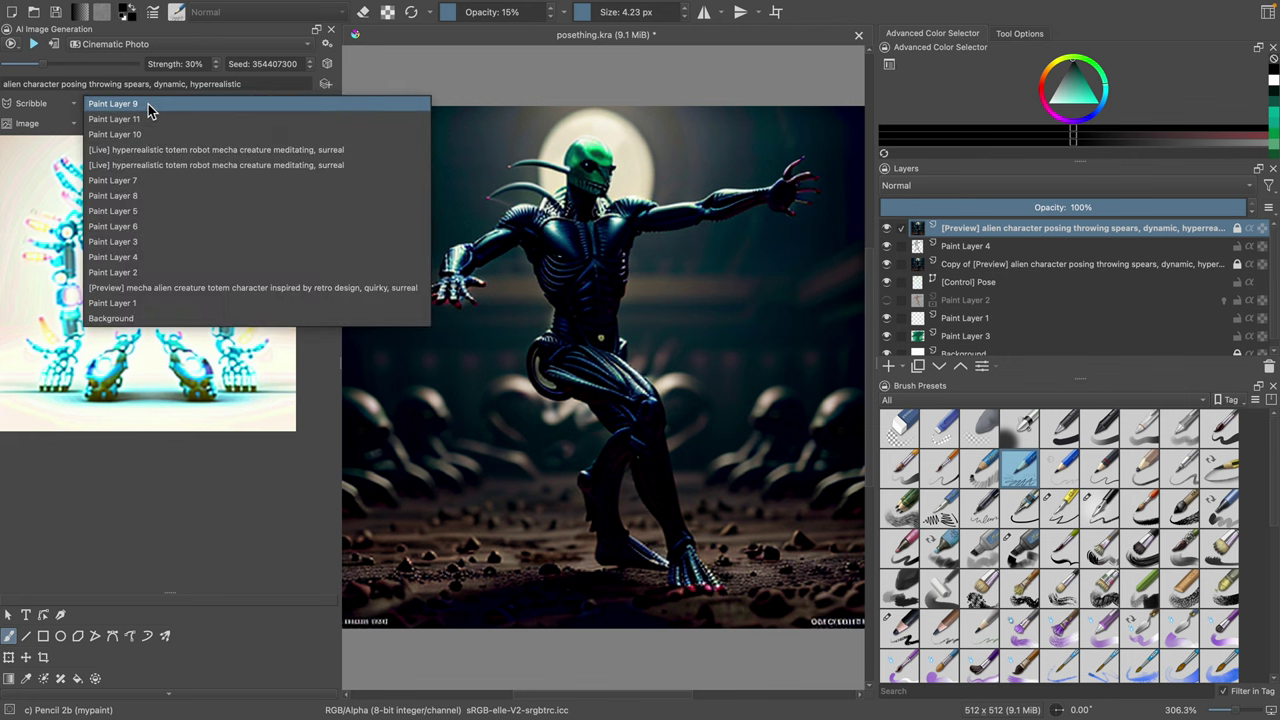
pyautogui.click(172, 262)
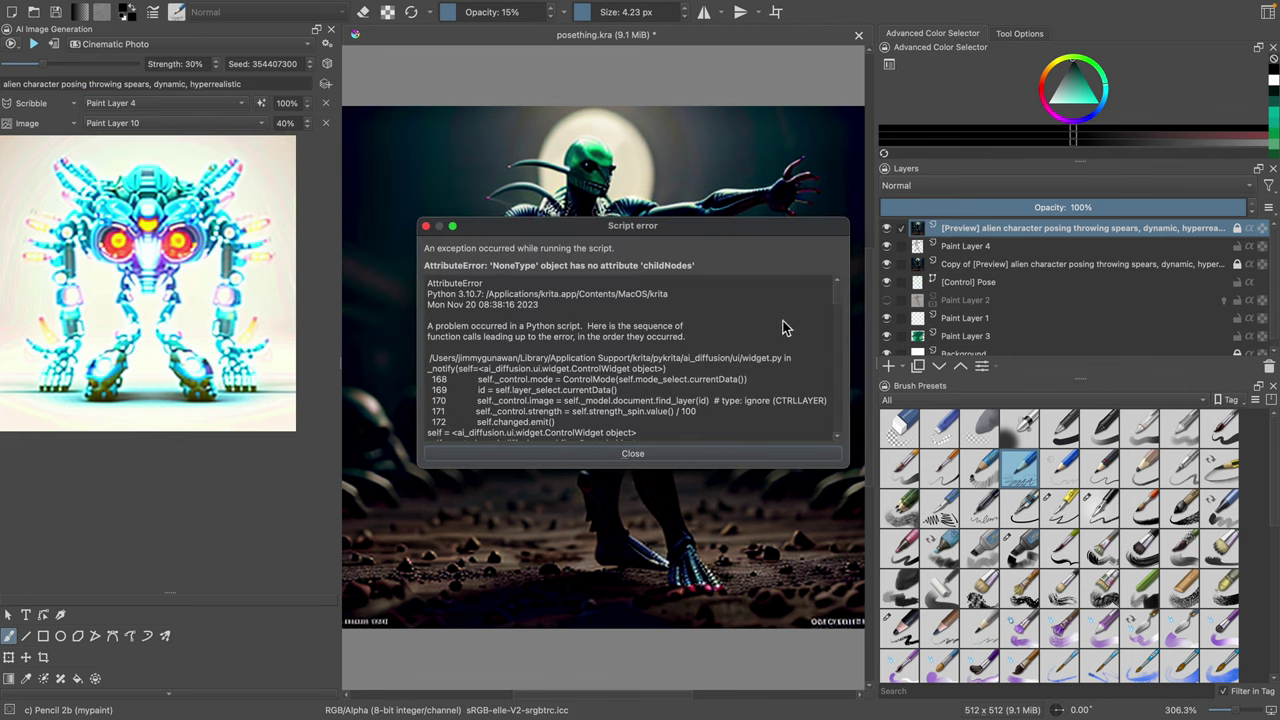
pyautogui.click(667, 452)
# Step: Check the source layers offered for the Image control layer against the document's [Control] Pose layer
pyautogui.click(207, 128)
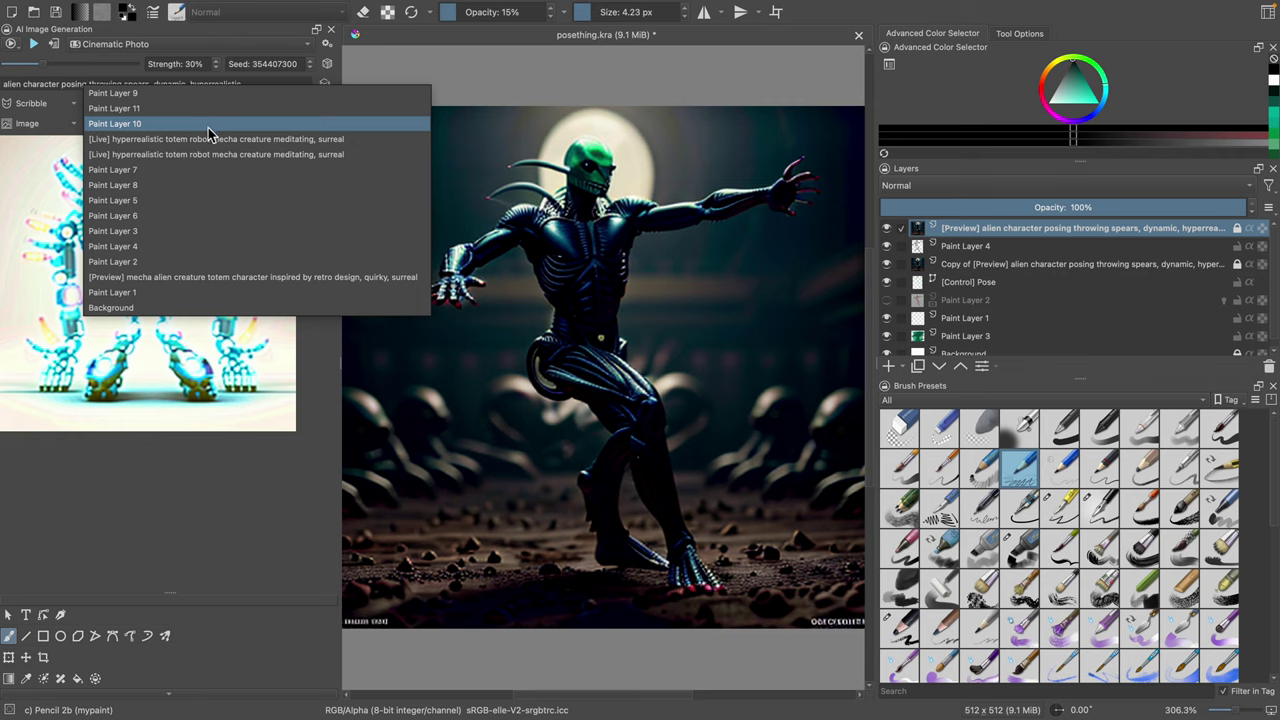
pyautogui.click(968, 290)
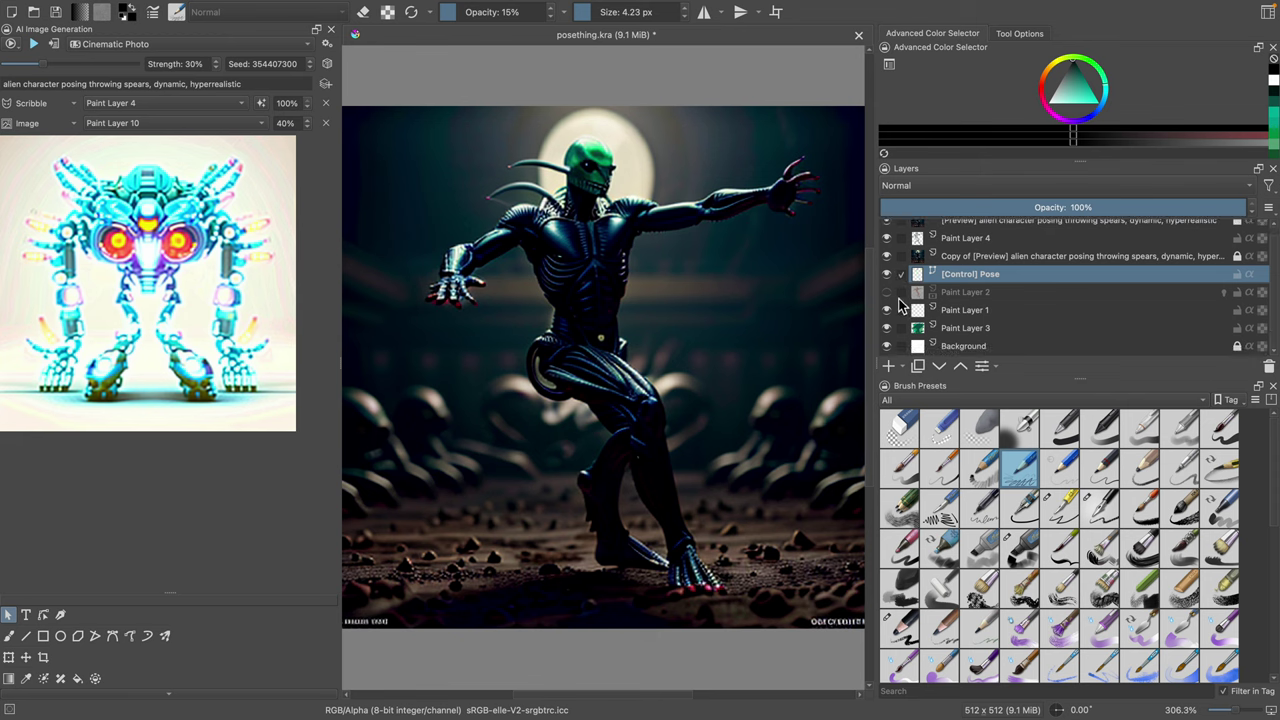
pyautogui.click(198, 123)
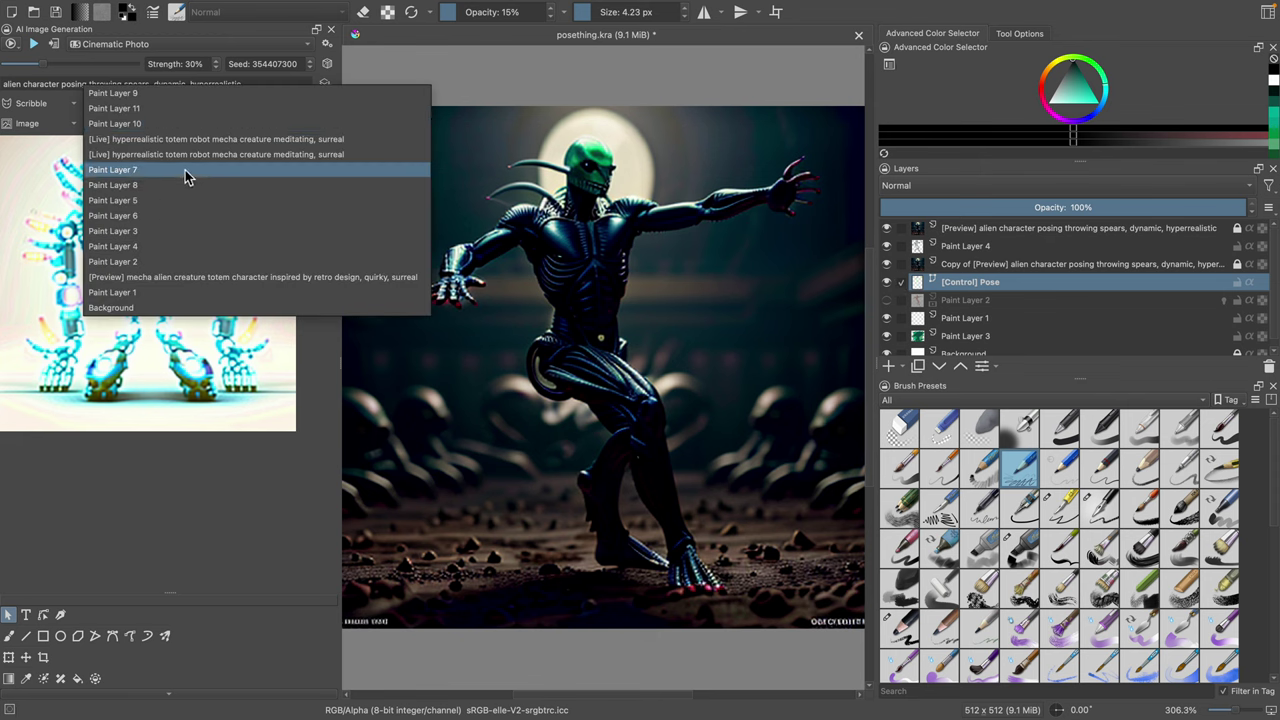
pyautogui.click(177, 123)
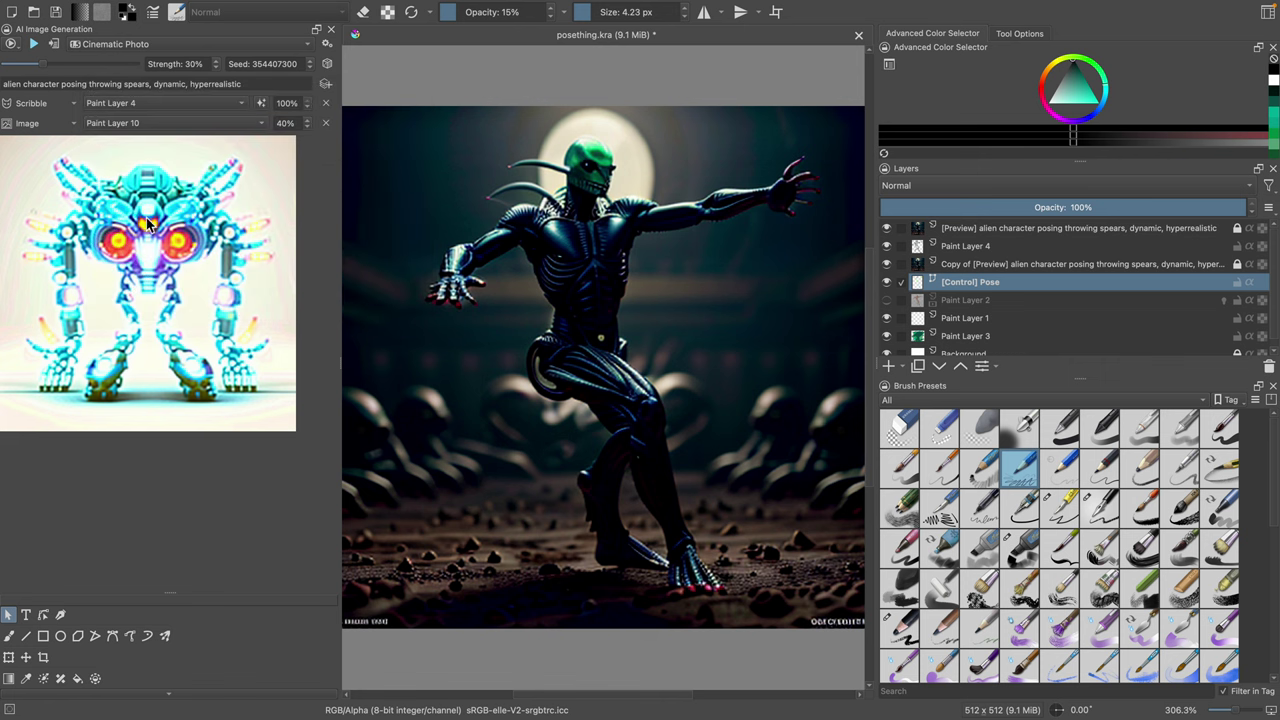
# Step: Try to start live generation, dismiss the script error, and try Paint Layer 4 as the Image control's source
pyautogui.click(34, 45)
pyautogui.click(605, 452)
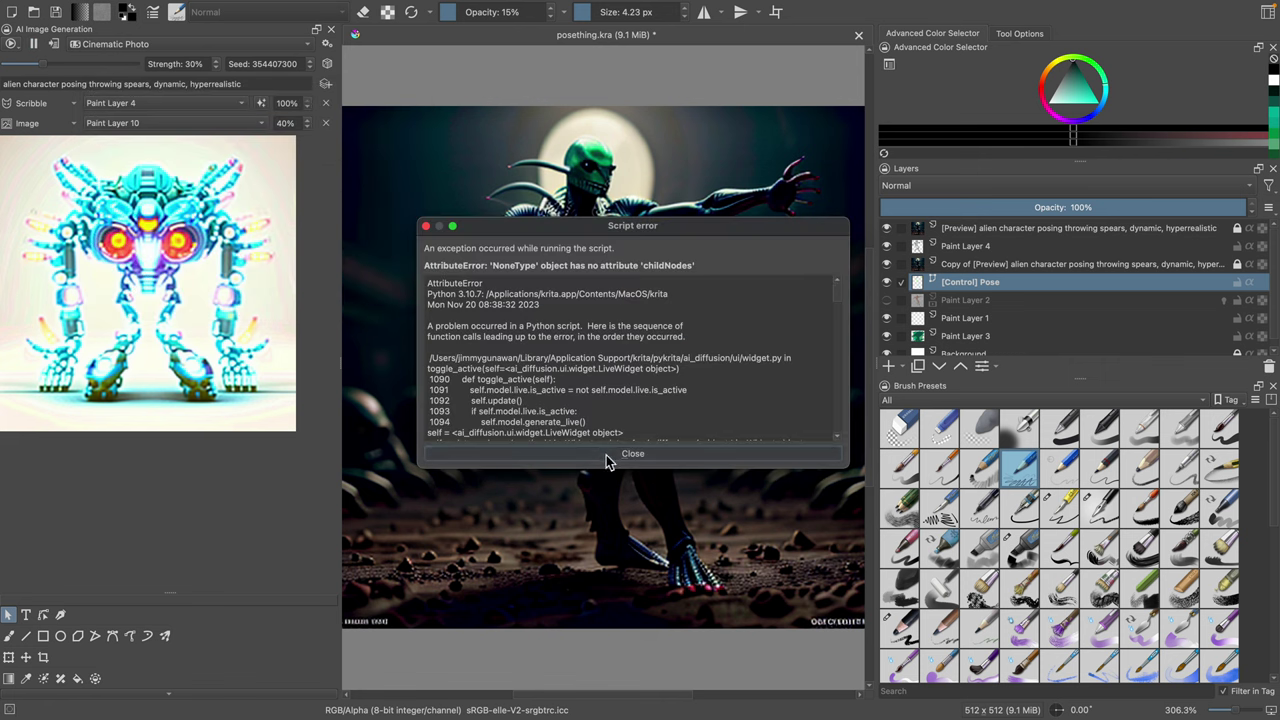
pyautogui.click(145, 126)
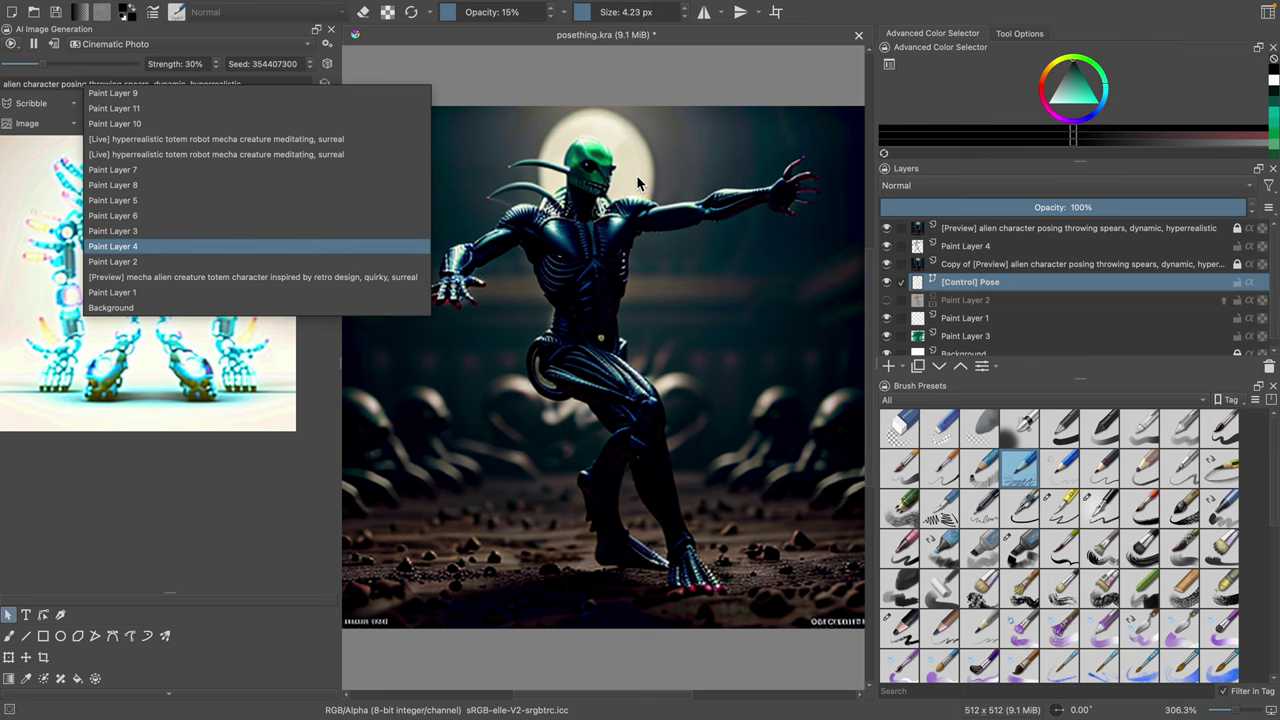
pyautogui.click(160, 246)
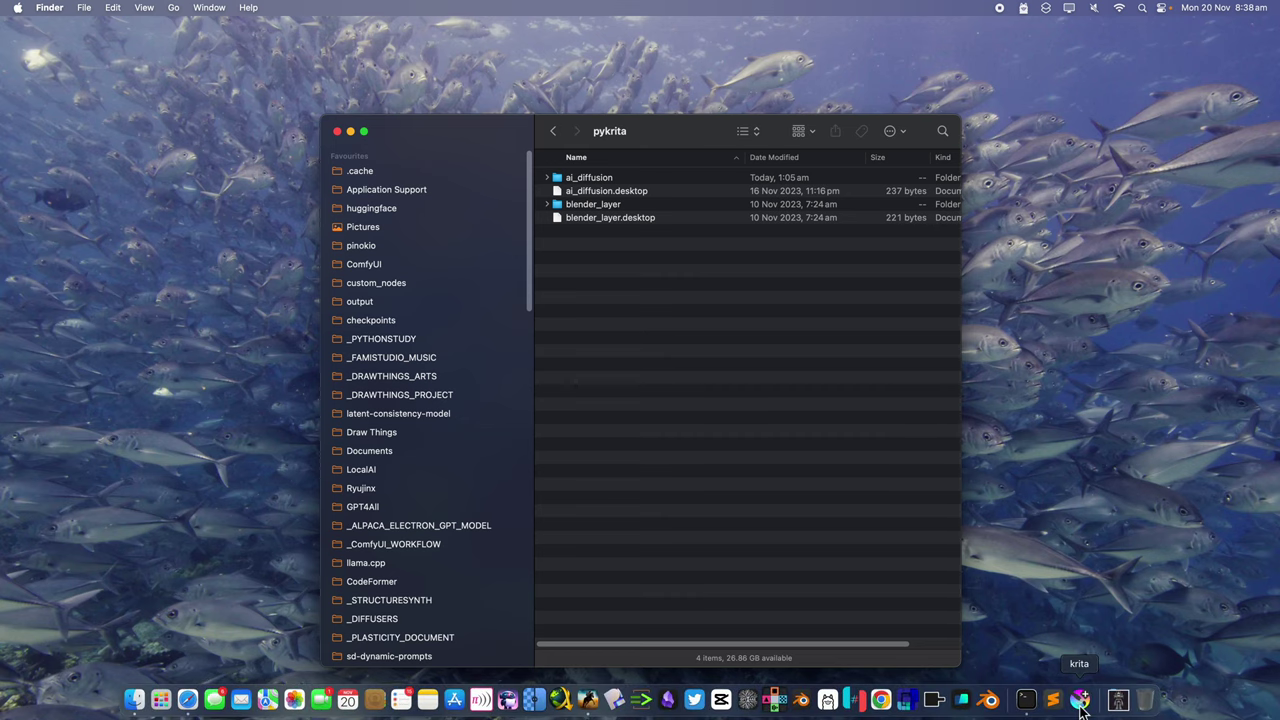
# Step: Relaunch Krita and reopen the recent image posething.kra
pyautogui.click(1080, 705)
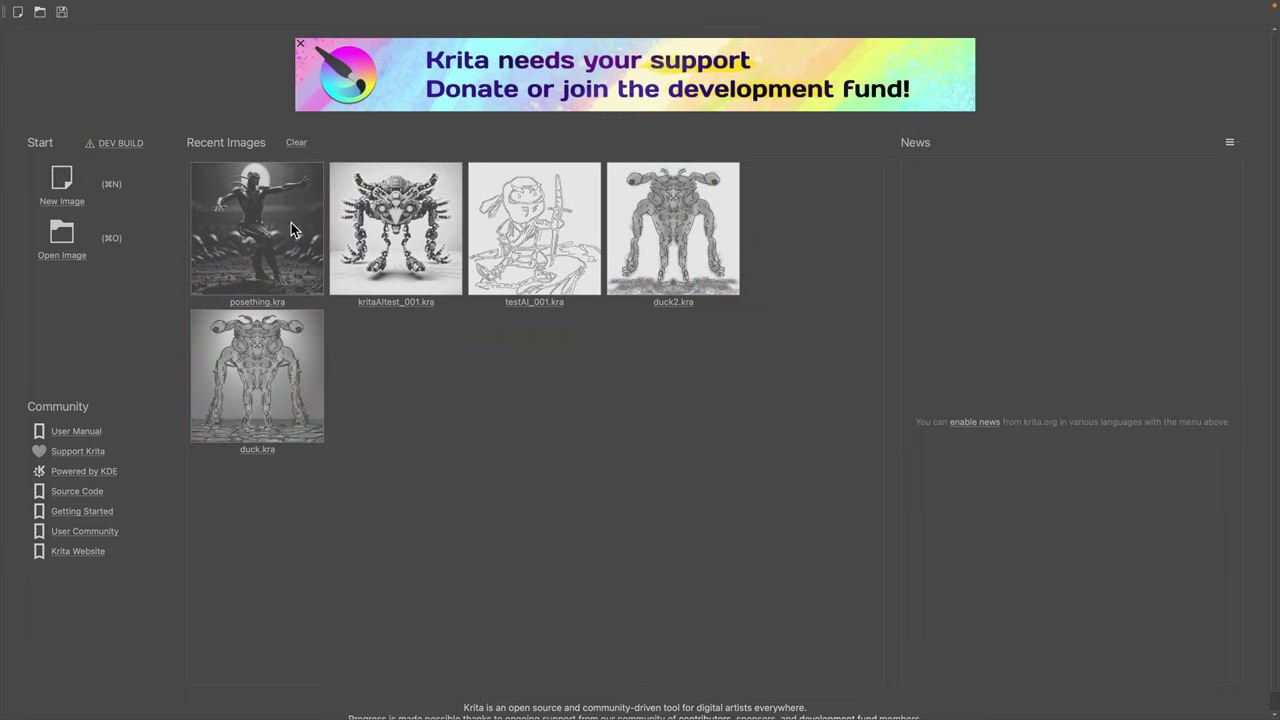
pyautogui.click(291, 228)
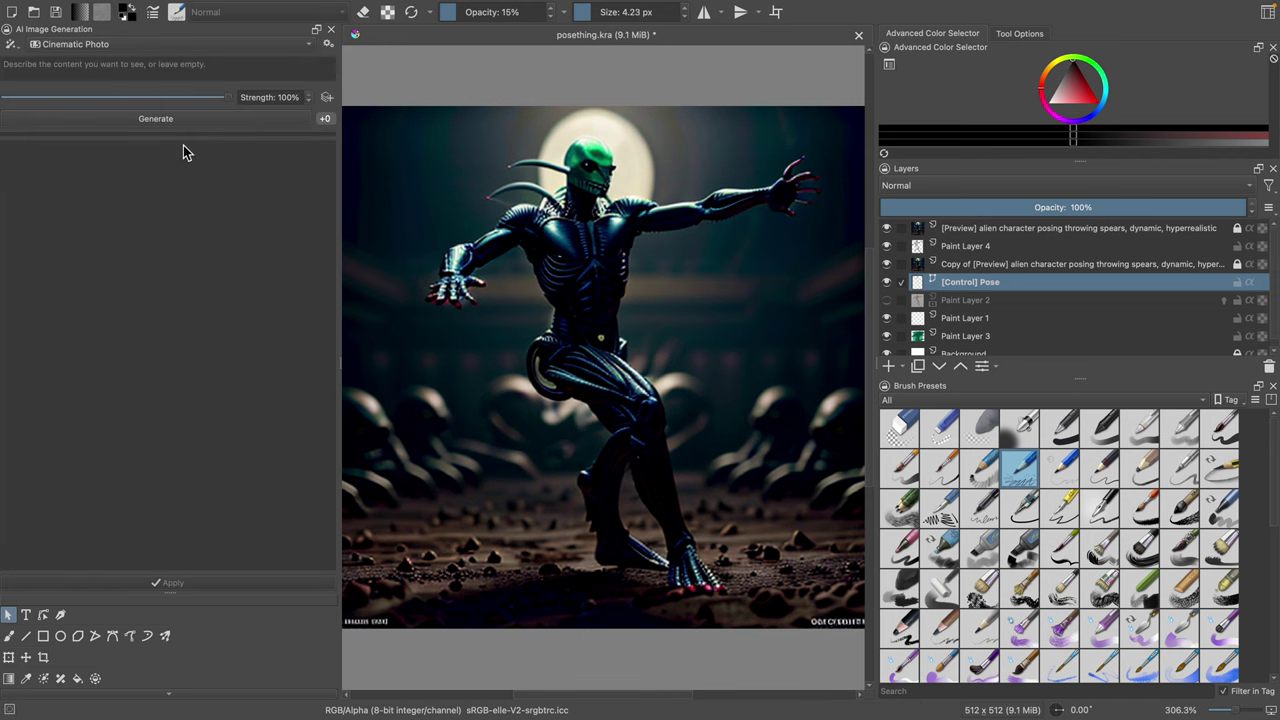
# Step: Enter the prompt "alien mecha character throwing spears" and switch the AI generation to Live mode
pyautogui.click(96, 65)
pyautogui.write('alien mecha character throwing spears')
pyautogui.click(10, 44)
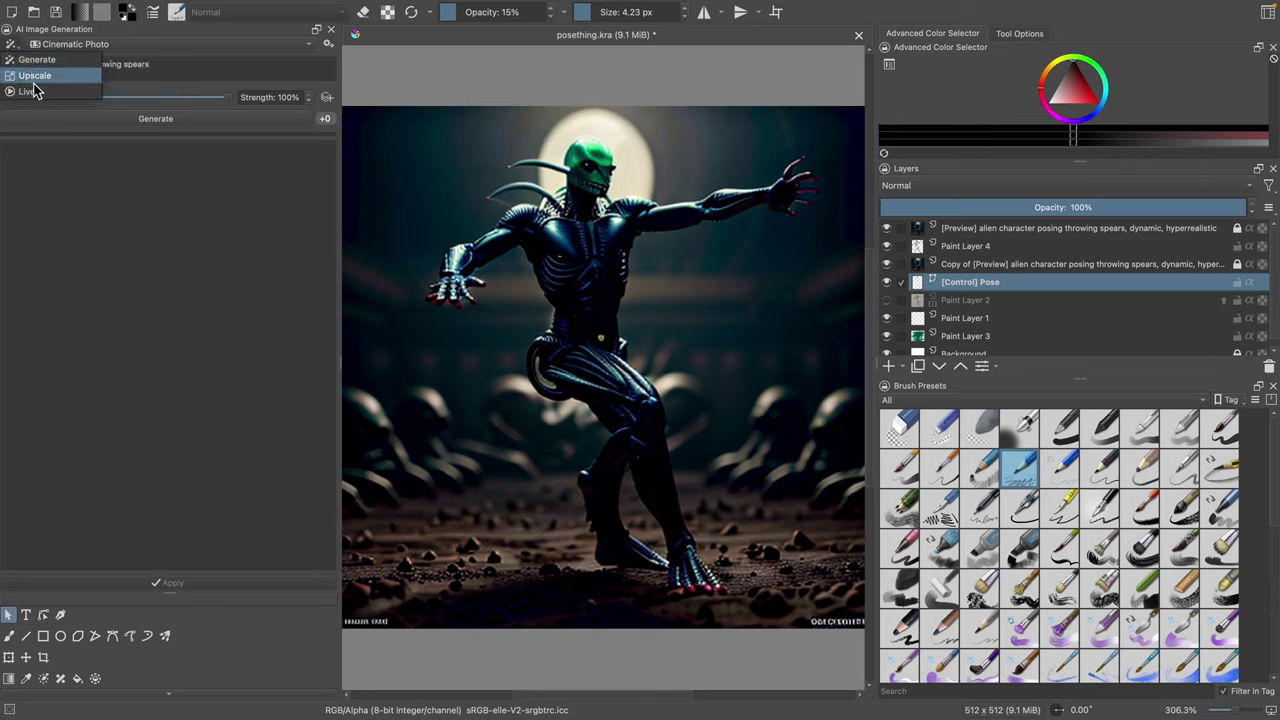
pyautogui.click(40, 95)
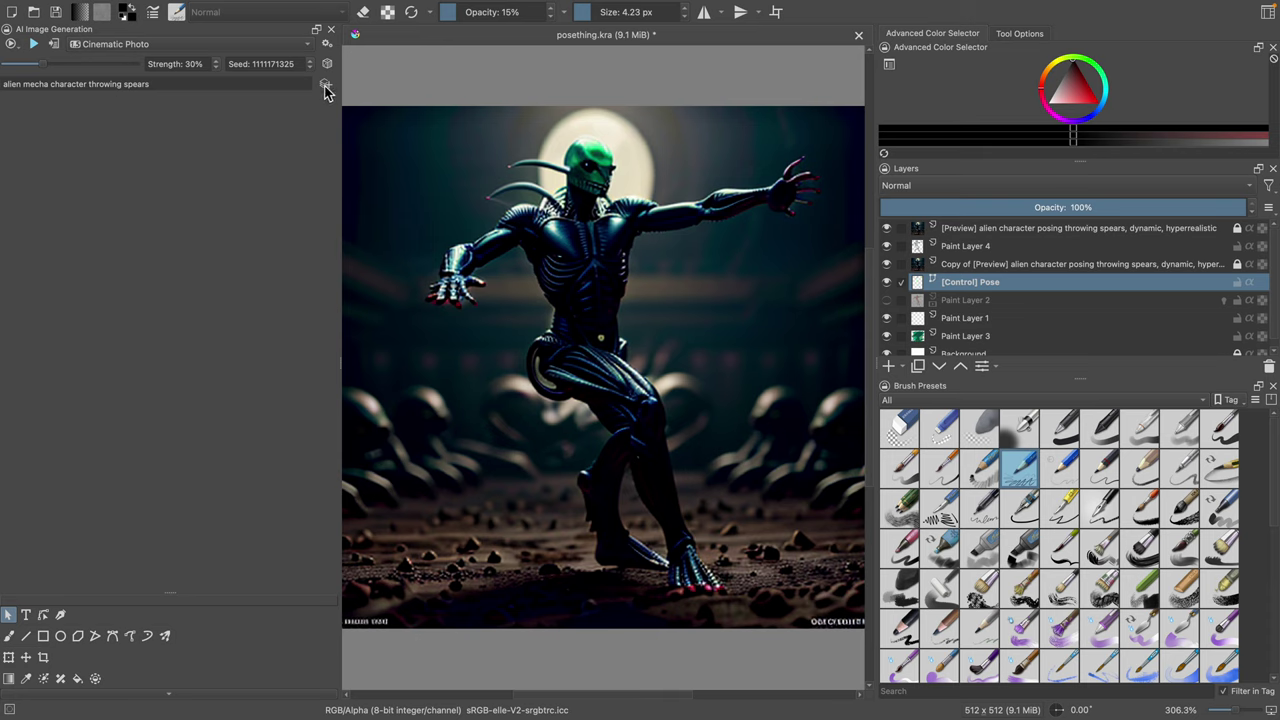
# Step: Add a control layer of type Pose that uses the [Control] Pose layer
pyautogui.click(325, 84)
pyautogui.click(124, 108)
pyautogui.click(126, 106)
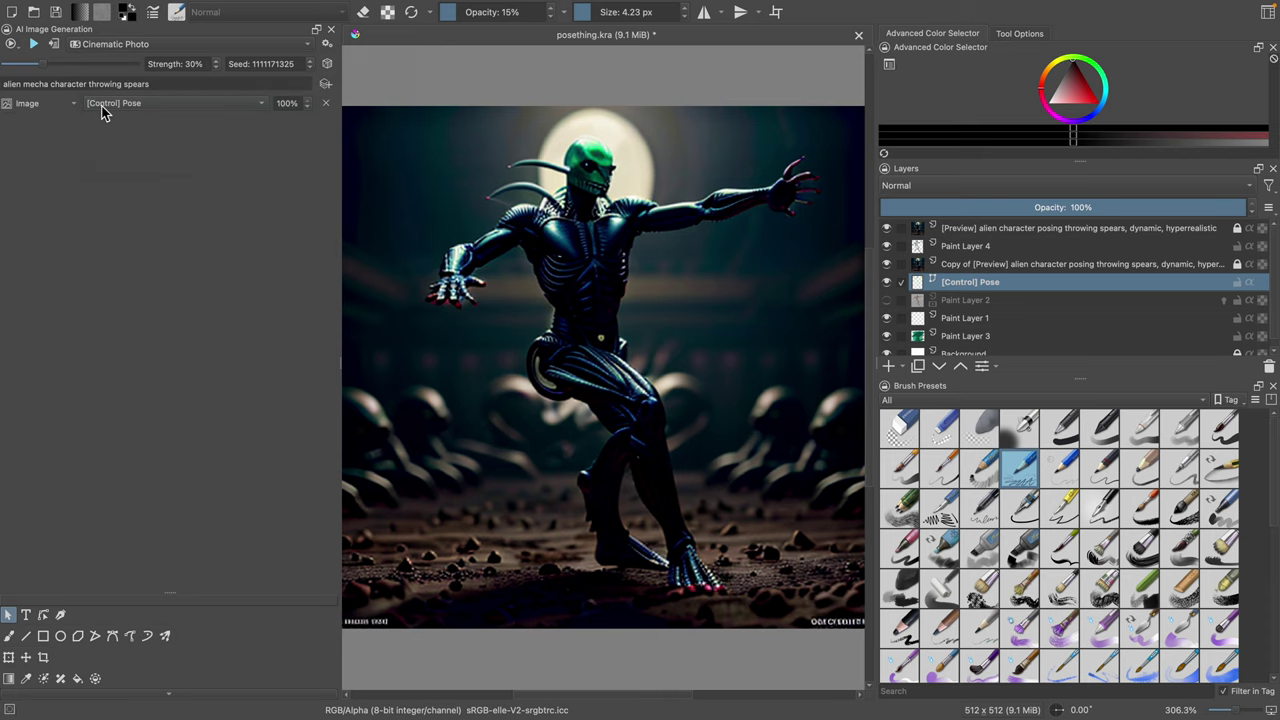
pyautogui.click(45, 103)
pyautogui.click(57, 213)
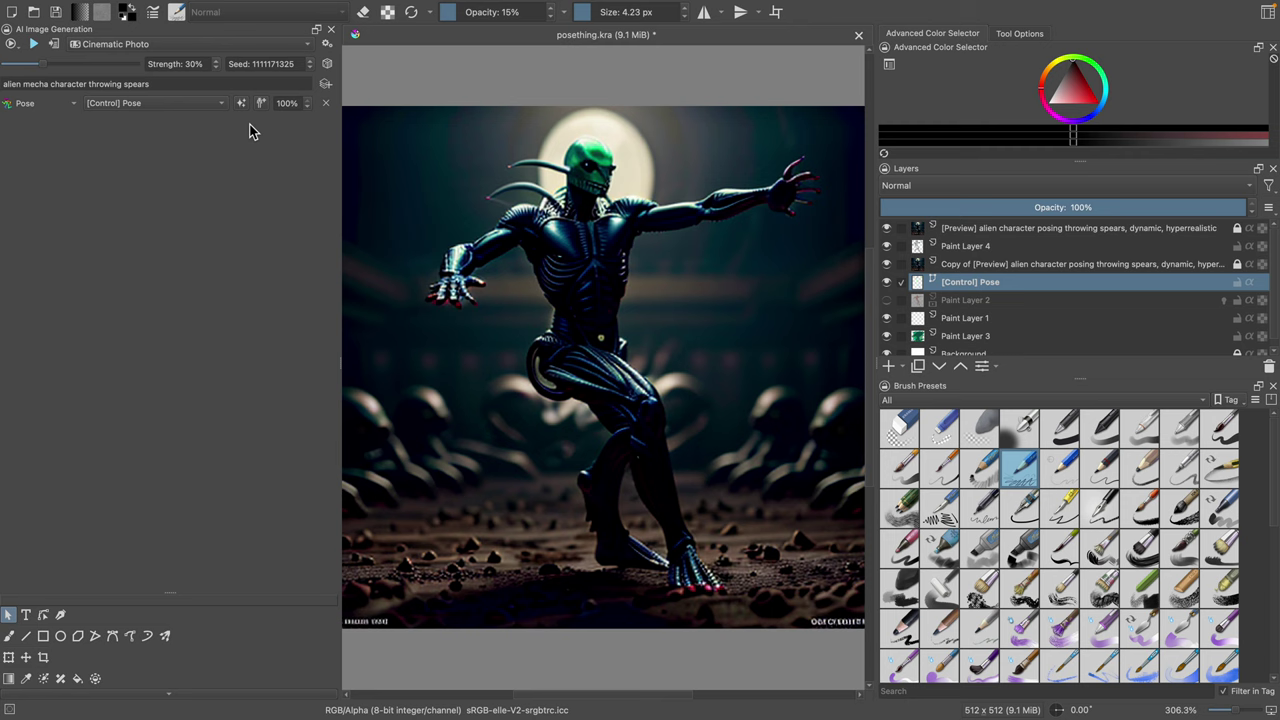
# Step: Add a second control layer of type Scribble that uses Paint Layer 4
pyautogui.click(325, 84)
pyautogui.click(165, 125)
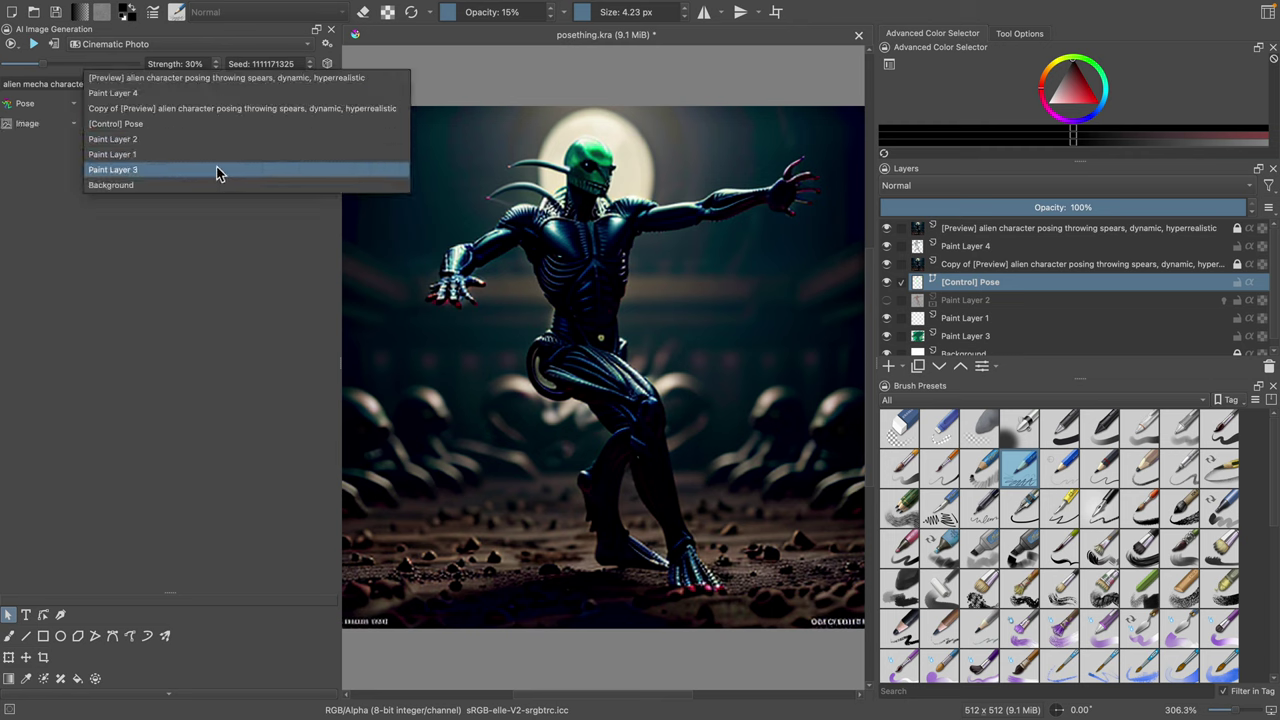
pyautogui.click(120, 92)
pyautogui.click(44, 128)
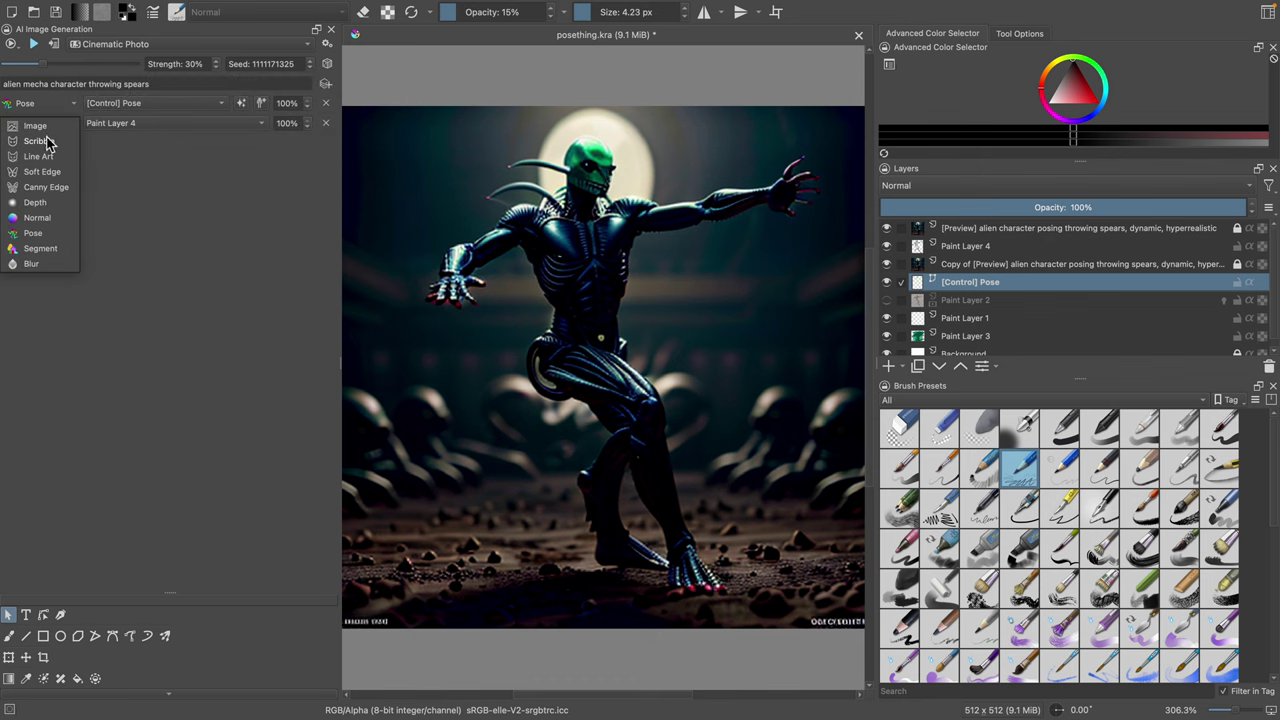
pyautogui.click(48, 145)
# Step: Hide both alien preview layers and save the document
pyautogui.click(886, 264)
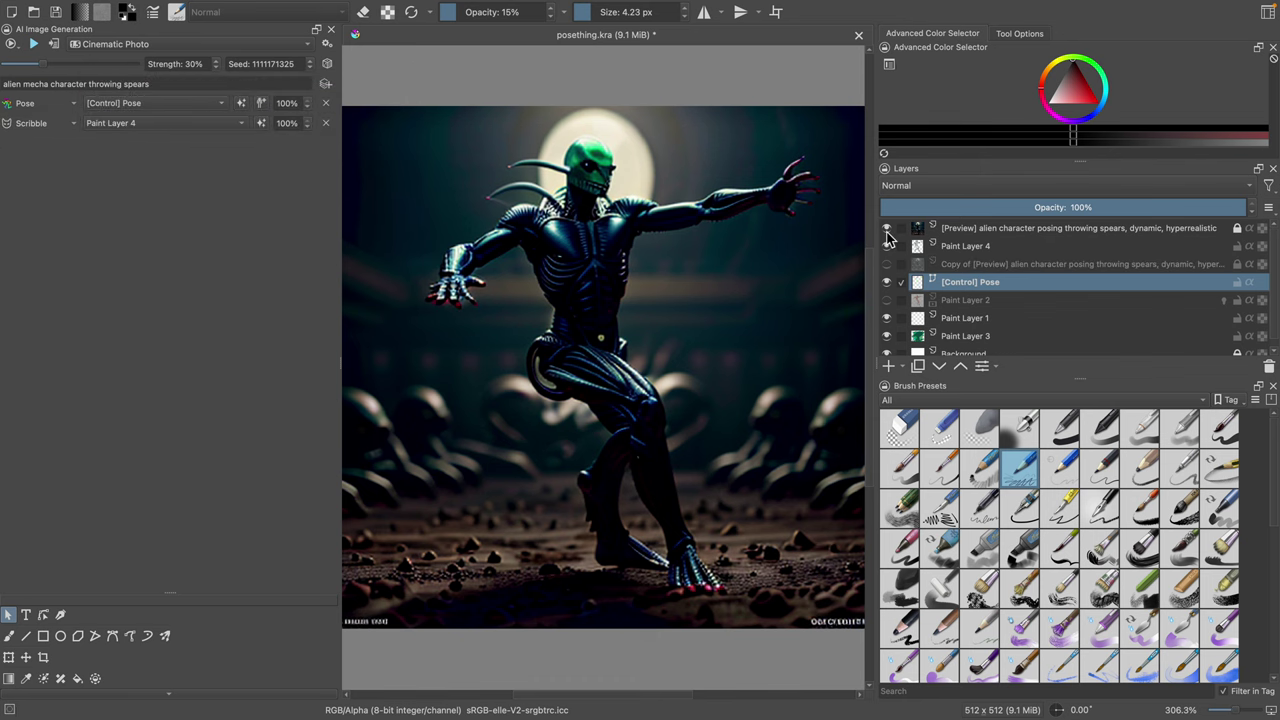
pyautogui.click(886, 228)
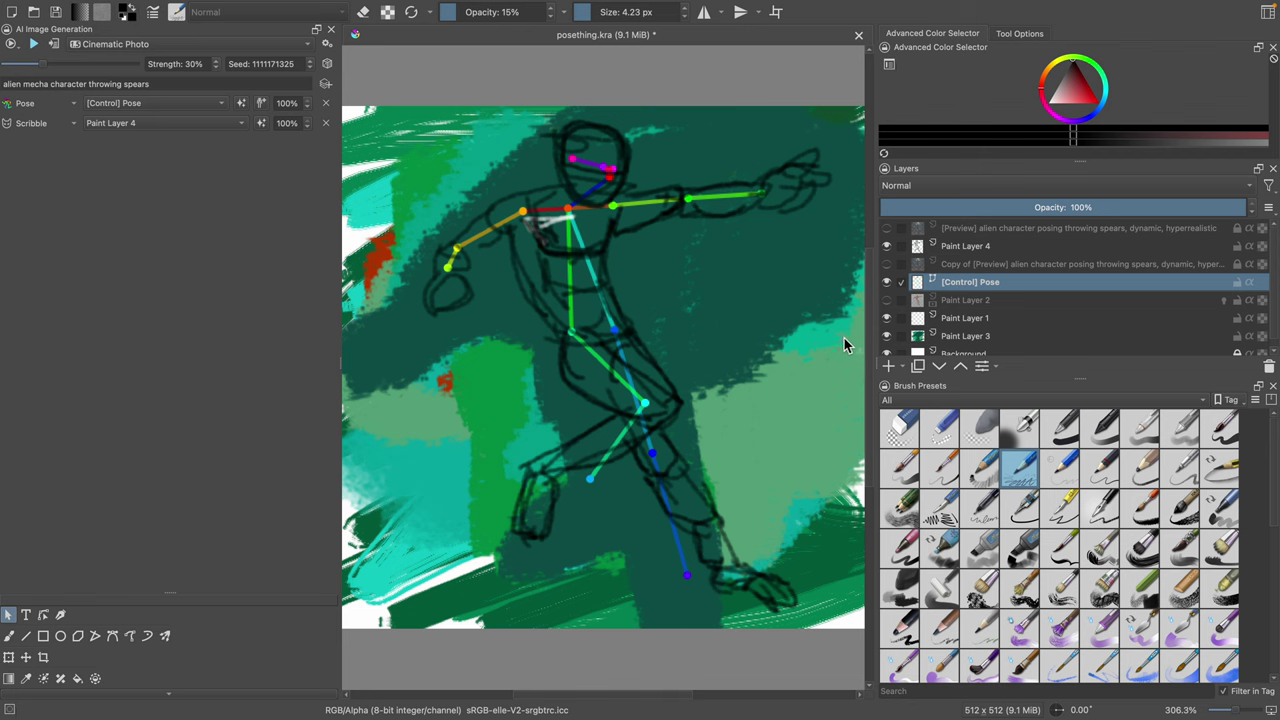
pyautogui.hotkey('ctrl', 's')
# Step: Check what the colour background on Paint Layer 3 and the pose skeleton contribute by hiding and showing each
pyautogui.click(935, 337)
pyautogui.click(886, 336)
pyautogui.click(886, 336)
pyautogui.click(886, 336)
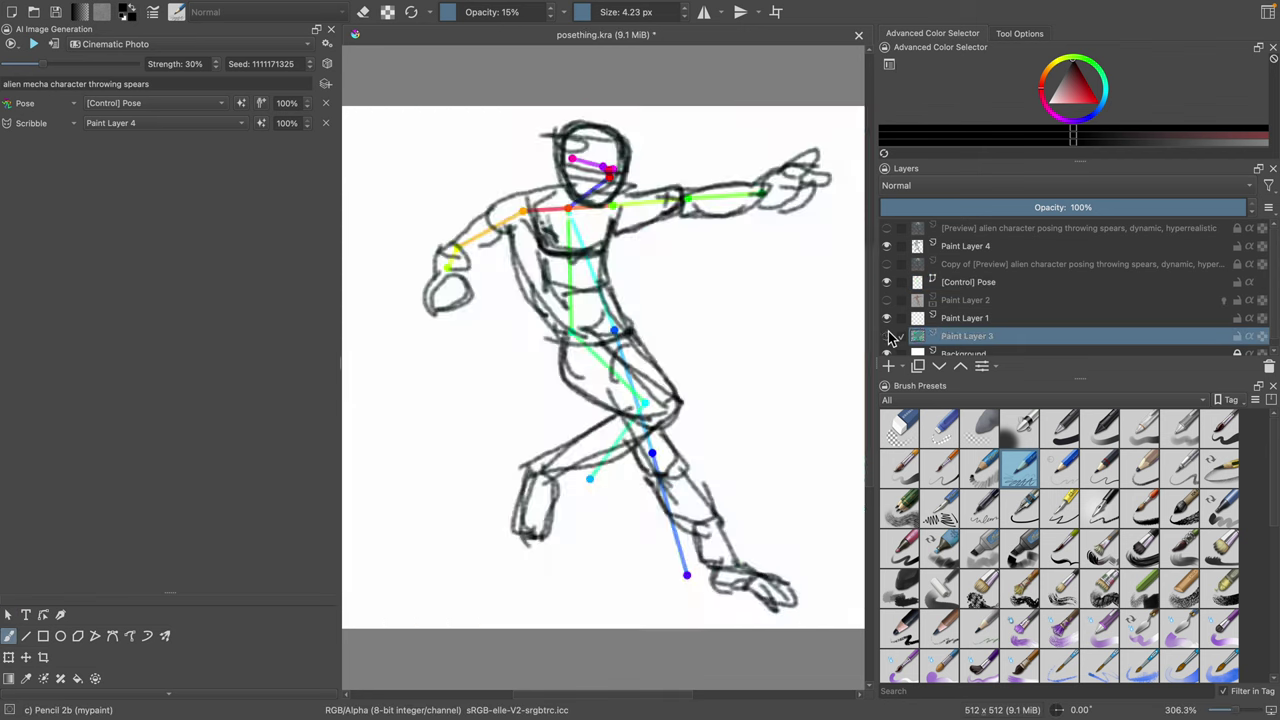
pyautogui.click(886, 336)
pyautogui.click(886, 282)
pyautogui.click(886, 282)
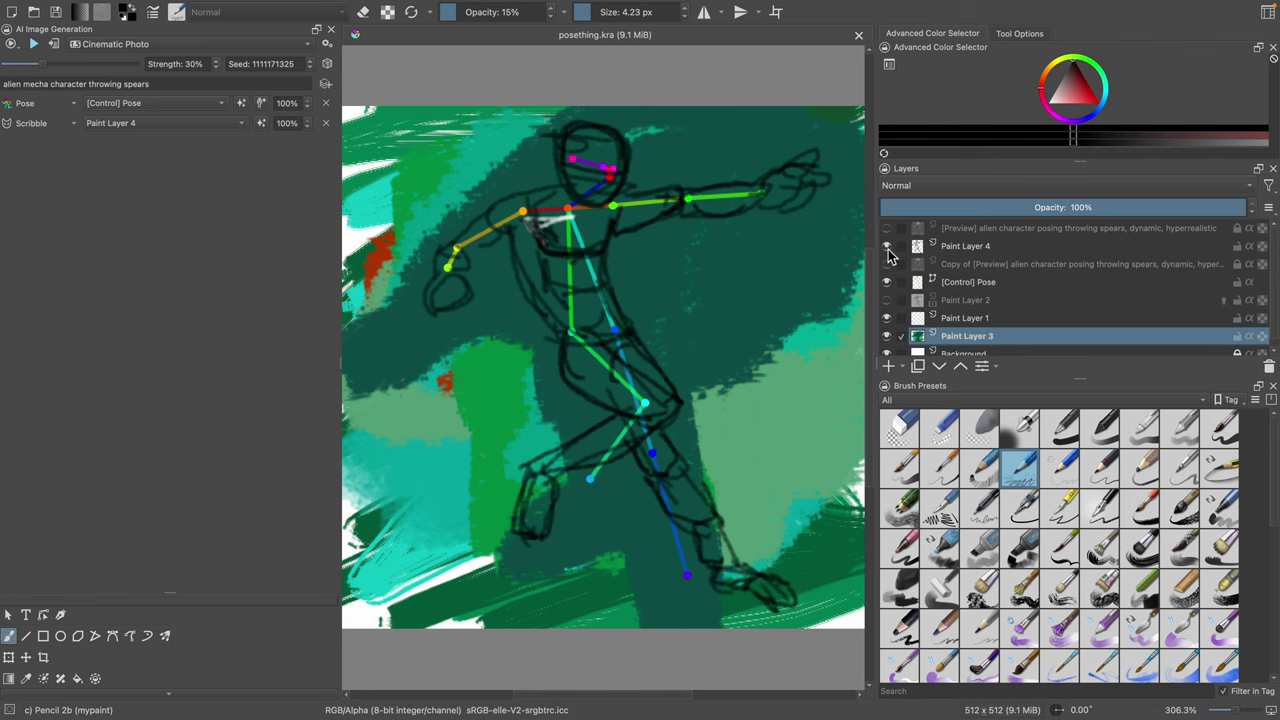
# Step: Check the character sketch on Paint Layer 4 against the pose skeleton by hiding and showing it
pyautogui.click(886, 246)
pyautogui.click(886, 246)
pyautogui.click(886, 246)
pyautogui.click(886, 246)
pyautogui.click(966, 285)
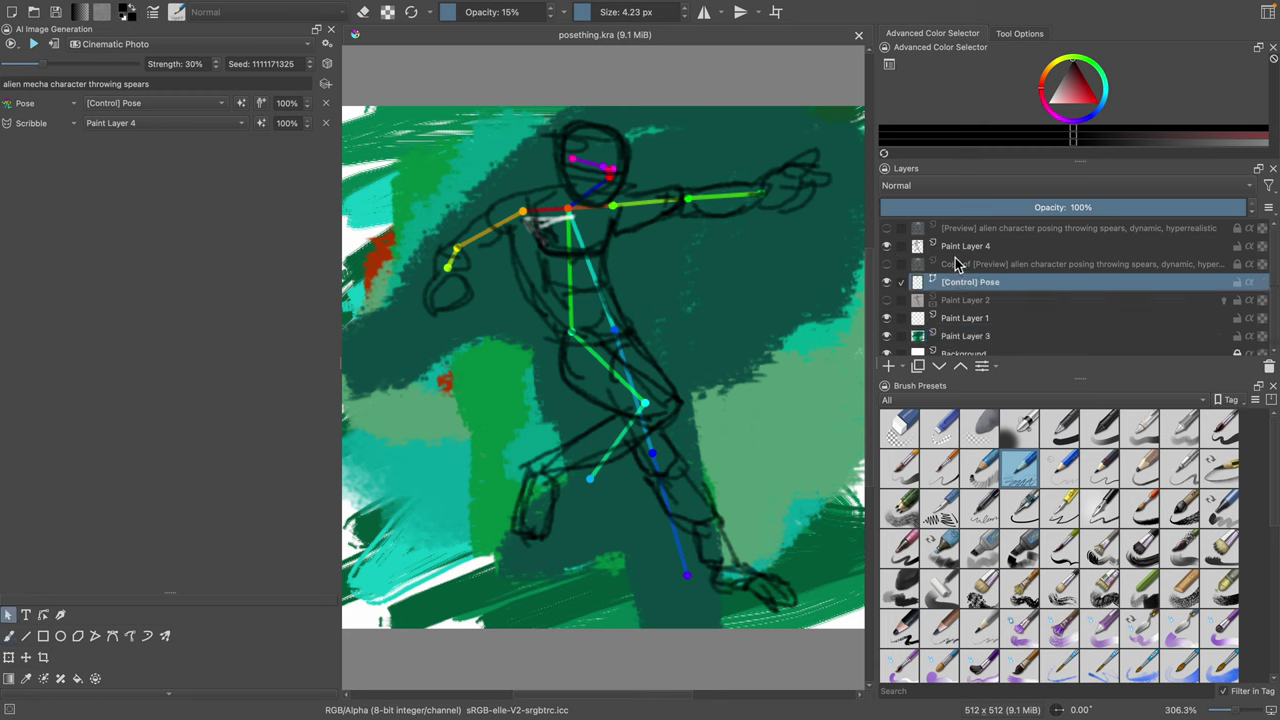
pyautogui.click(886, 246)
pyautogui.click(886, 246)
# Step: Sketch an eye line on the character's head on Paint Layer 4
pyautogui.click(950, 246)
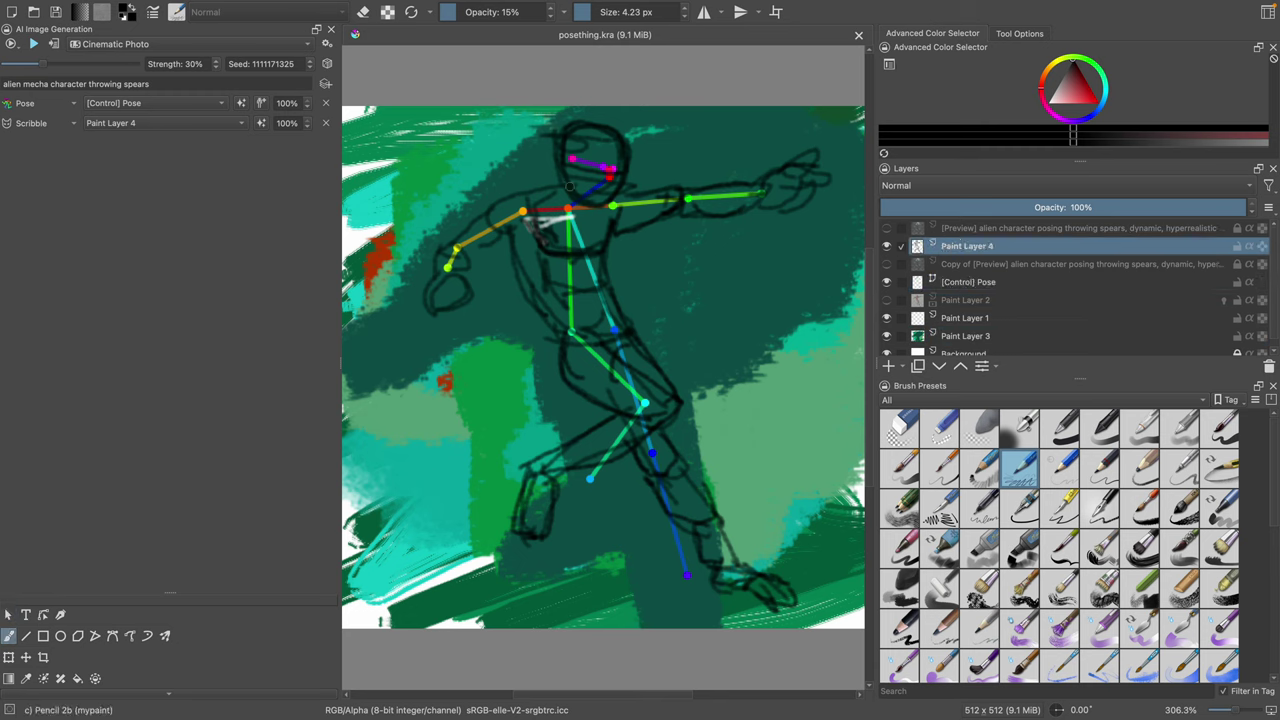
pyautogui.moveTo(577, 157)
pyautogui.mouseDown()
pyautogui.moveTo(622, 160)
pyautogui.moveTo(580, 134)
pyautogui.moveTo(573, 157)
pyautogui.moveTo(626, 164)
pyautogui.moveTo(596, 146)
pyautogui.mouseUp()
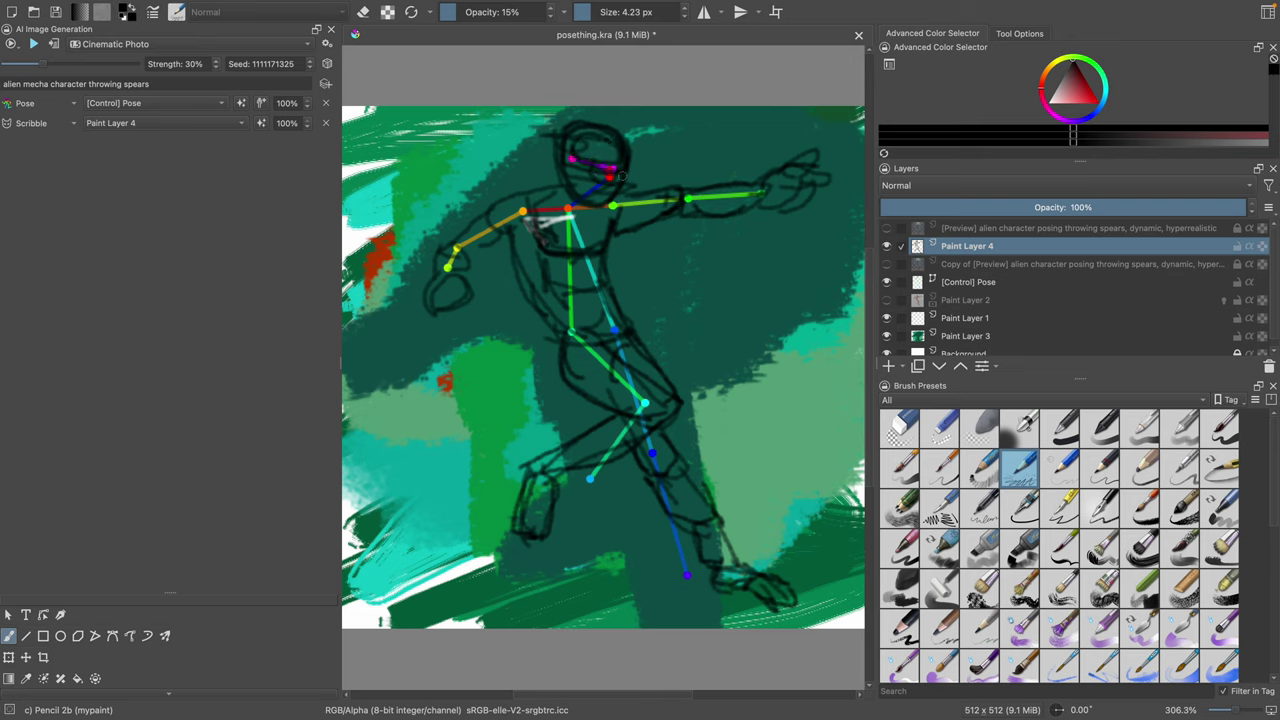
# Step: Compare the sketch with and without the [Control] Pose layer, and select that pose layer
pyautogui.click(888, 282)
pyautogui.click(888, 282)
pyautogui.click(888, 282)
pyautogui.click(888, 282)
pyautogui.click(950, 286)
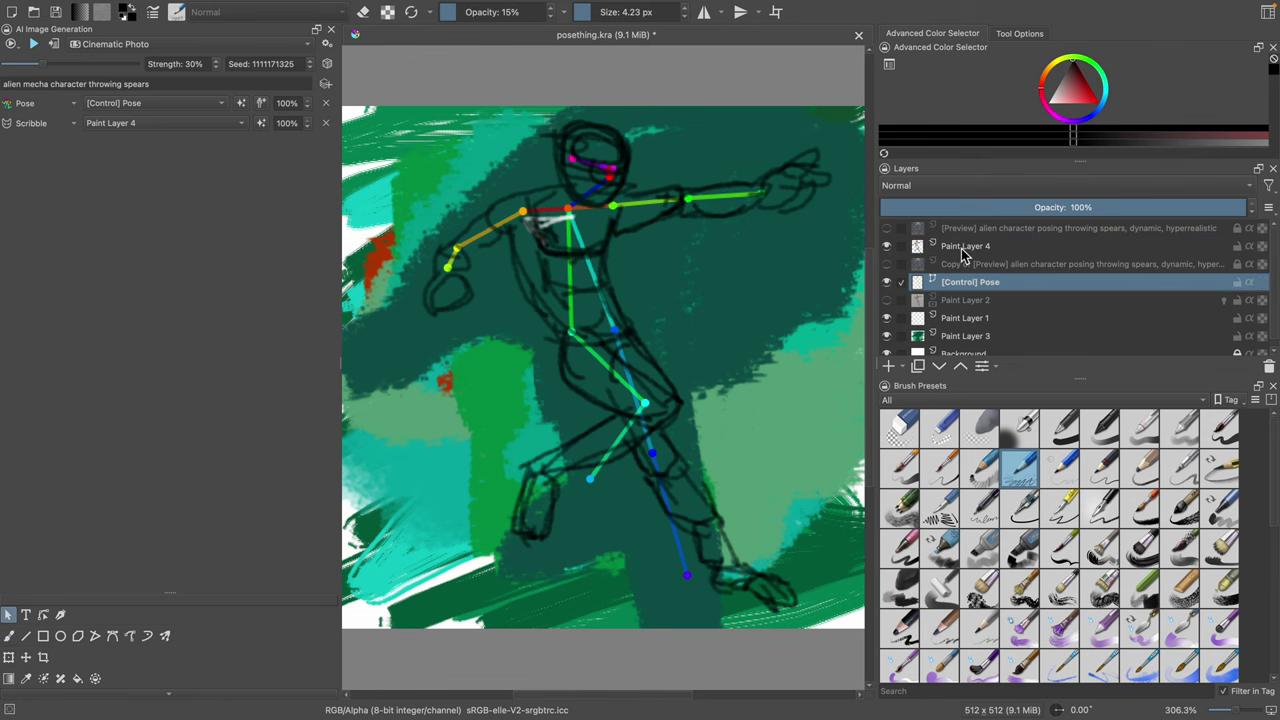
# Step: Start live generation with the Pose and Scribble control layers, leaving the [Control] Pose layer selected
pyautogui.click(963, 249)
pyautogui.click(981, 284)
pyautogui.click(33, 45)
# Step: Add a paint layer above the pose layer and shade the head, torso, arms and legs in white, using the Marker Medium brush
pyautogui.click(889, 366)
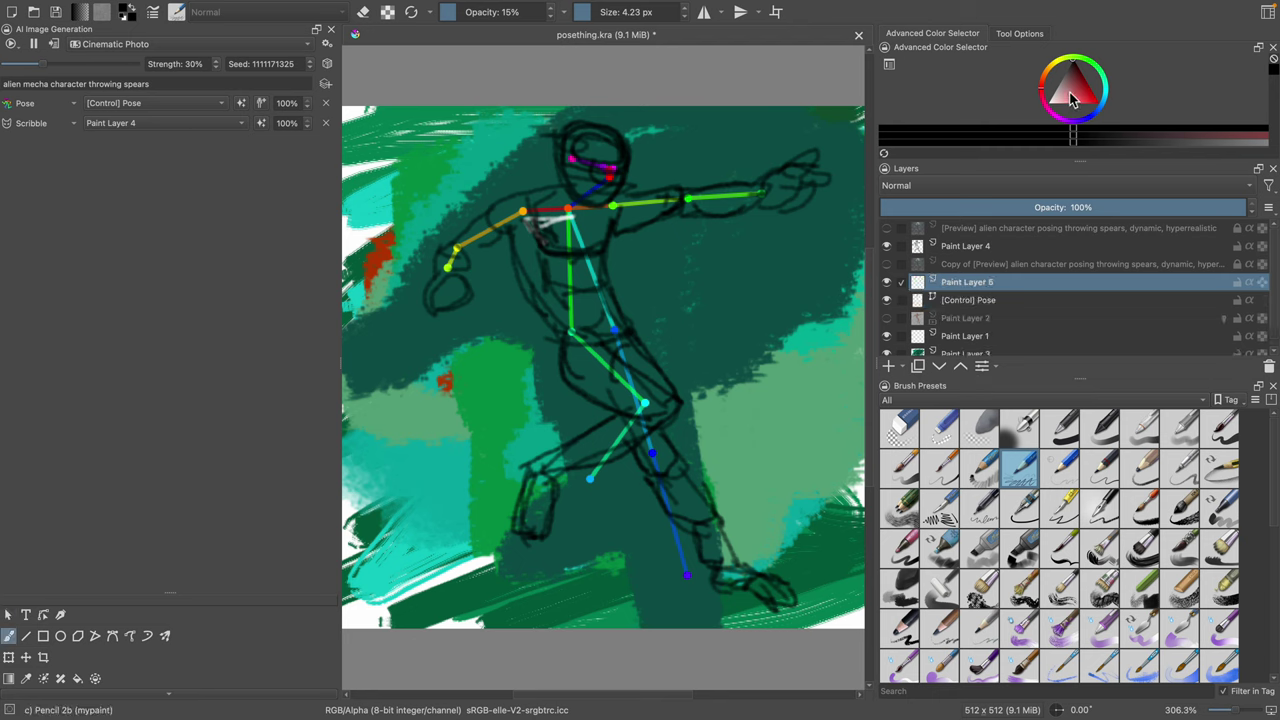
pyautogui.moveTo(1071, 94); pyautogui.dragTo(1047, 110)
pyautogui.moveTo(571, 145)
pyautogui.mouseDown()
pyautogui.moveTo(585, 190)
pyautogui.moveTo(591, 158)
pyautogui.moveTo(602, 183)
pyautogui.moveTo(582, 135)
pyautogui.moveTo(604, 178)
pyautogui.moveTo(569, 185)
pyautogui.moveTo(599, 182)
pyautogui.moveTo(584, 205)
pyautogui.moveTo(504, 228)
pyautogui.moveTo(524, 225)
pyautogui.moveTo(448, 287)
pyautogui.mouseUp()
pyautogui.click(979, 548)
pyautogui.moveTo(535, 225)
pyautogui.mouseDown()
pyautogui.moveTo(570, 320)
pyautogui.moveTo(632, 195)
pyautogui.moveTo(760, 195)
pyautogui.moveTo(812, 168)
pyautogui.moveTo(725, 188)
pyautogui.mouseUp()
pyautogui.moveTo(565, 270)
pyautogui.mouseDown()
pyautogui.moveTo(618, 396)
pyautogui.moveTo(645, 345)
pyautogui.moveTo(545, 485)
pyautogui.moveTo(535, 530)
pyautogui.mouseUp()
pyautogui.moveTo(640, 450)
pyautogui.mouseDown()
pyautogui.moveTo(680, 510)
pyautogui.moveTo(780, 595)
pyautogui.mouseUp()
pyautogui.moveTo(615, 345)
pyautogui.mouseDown()
pyautogui.moveTo(578, 240)
pyautogui.moveTo(600, 195)
pyautogui.moveTo(605, 205)
pyautogui.mouseUp()
# Step: Pick a dark red and shade the figure's shoulder, back, legs and outstretched arm on Paint Layer 5
pyautogui.click(1081, 80)
pyautogui.moveTo(1081, 80); pyautogui.dragTo(1079, 75)
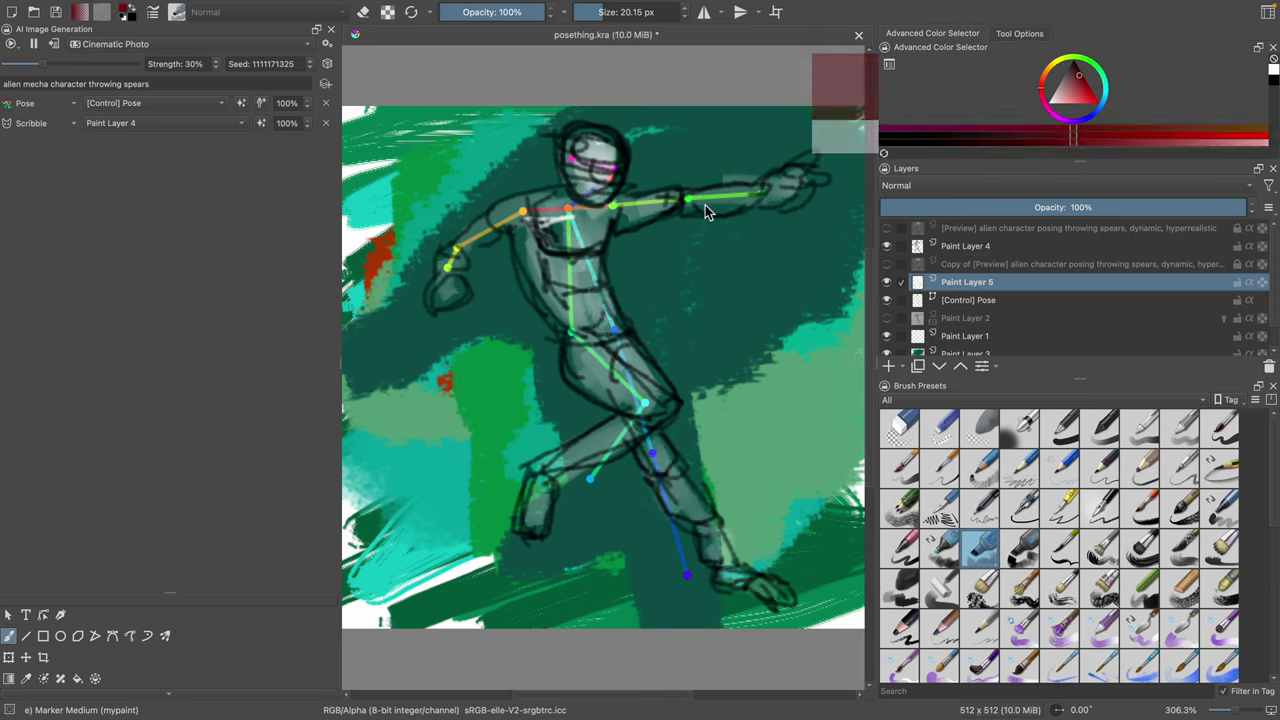
pyautogui.moveTo(525, 208)
pyautogui.mouseDown()
pyautogui.moveTo(491, 230)
pyautogui.moveTo(528, 236)
pyautogui.moveTo(590, 375)
pyautogui.moveTo(635, 430)
pyautogui.moveTo(515, 505)
pyautogui.mouseUp()
pyautogui.moveTo(640, 448); pyautogui.dragTo(722, 572)
pyautogui.moveTo(605, 200)
pyautogui.mouseDown()
pyautogui.moveTo(678, 210)
pyautogui.moveTo(783, 196)
pyautogui.mouseUp()
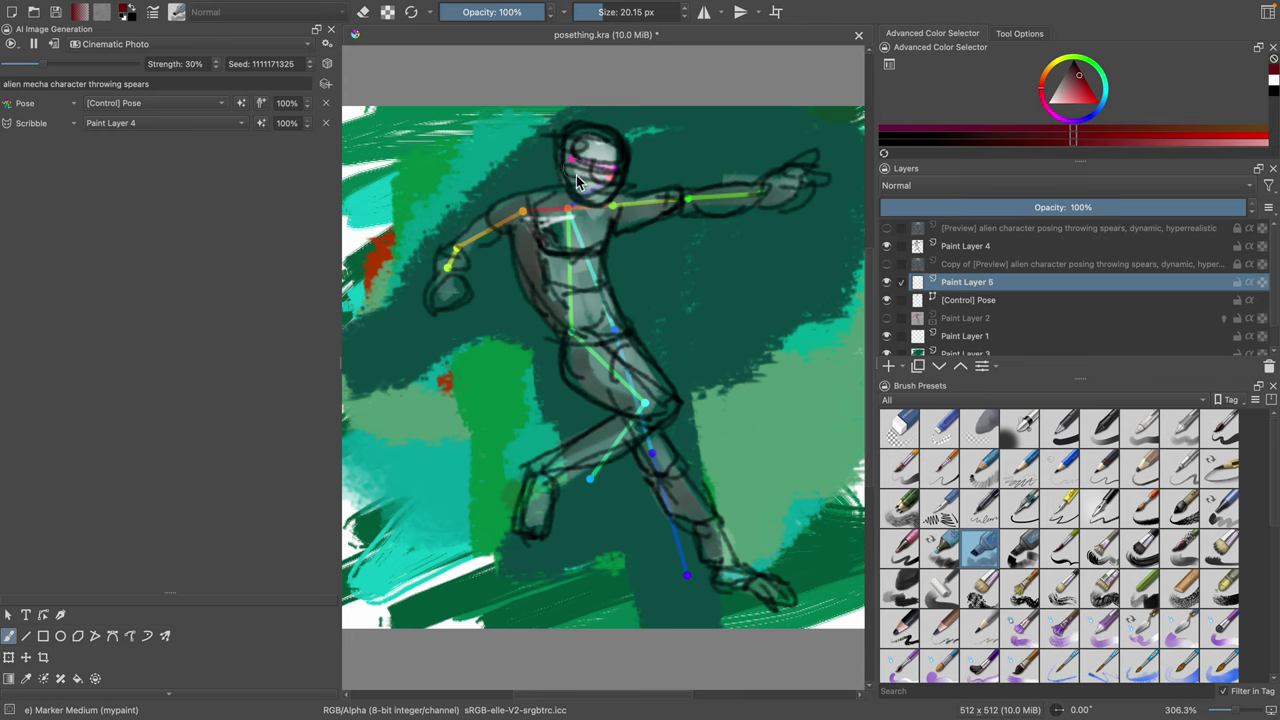
# Step: Pick a teal green and shade the head, torso and upper leg on Paint Layer 5
pyautogui.click(1104, 81)
pyautogui.click(1085, 81)
pyautogui.click(1087, 84)
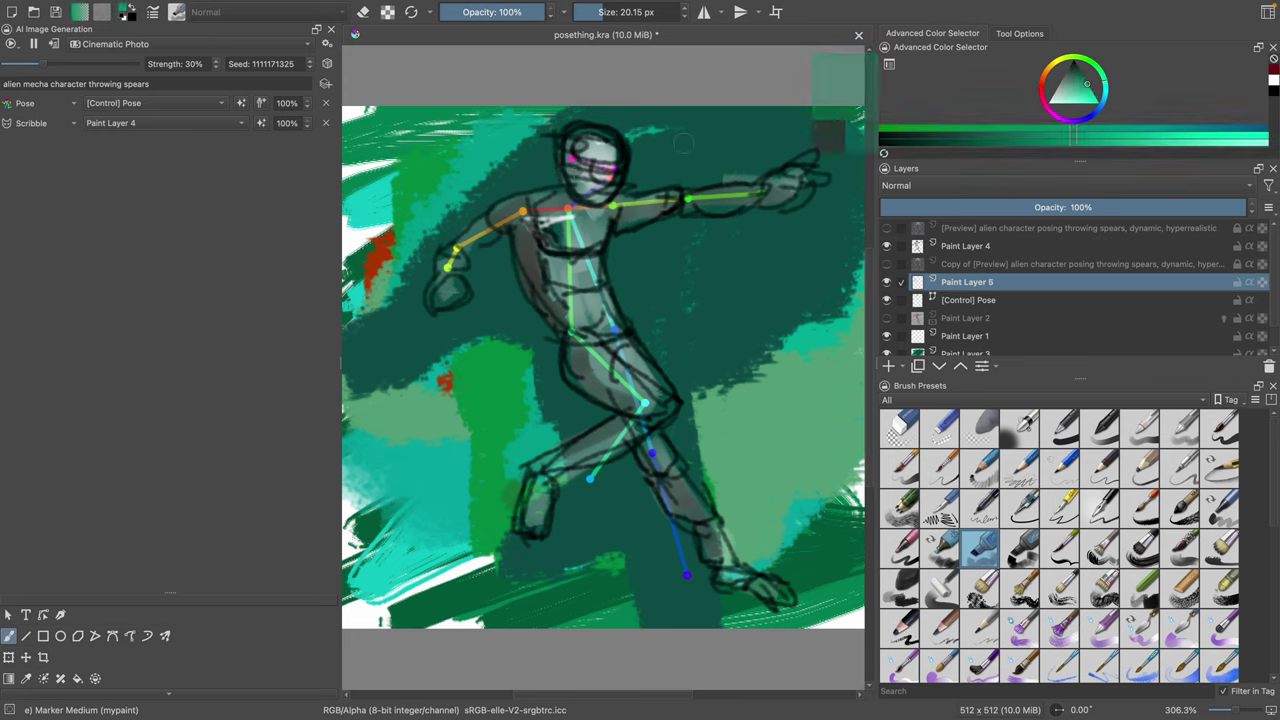
pyautogui.moveTo(579, 136)
pyautogui.mouseDown()
pyautogui.moveTo(600, 166)
pyautogui.moveTo(590, 174)
pyautogui.mouseUp()
pyautogui.moveTo(532, 252)
pyautogui.mouseDown()
pyautogui.moveTo(558, 252)
pyautogui.moveTo(617, 398)
pyautogui.moveTo(565, 462)
pyautogui.mouseUp()
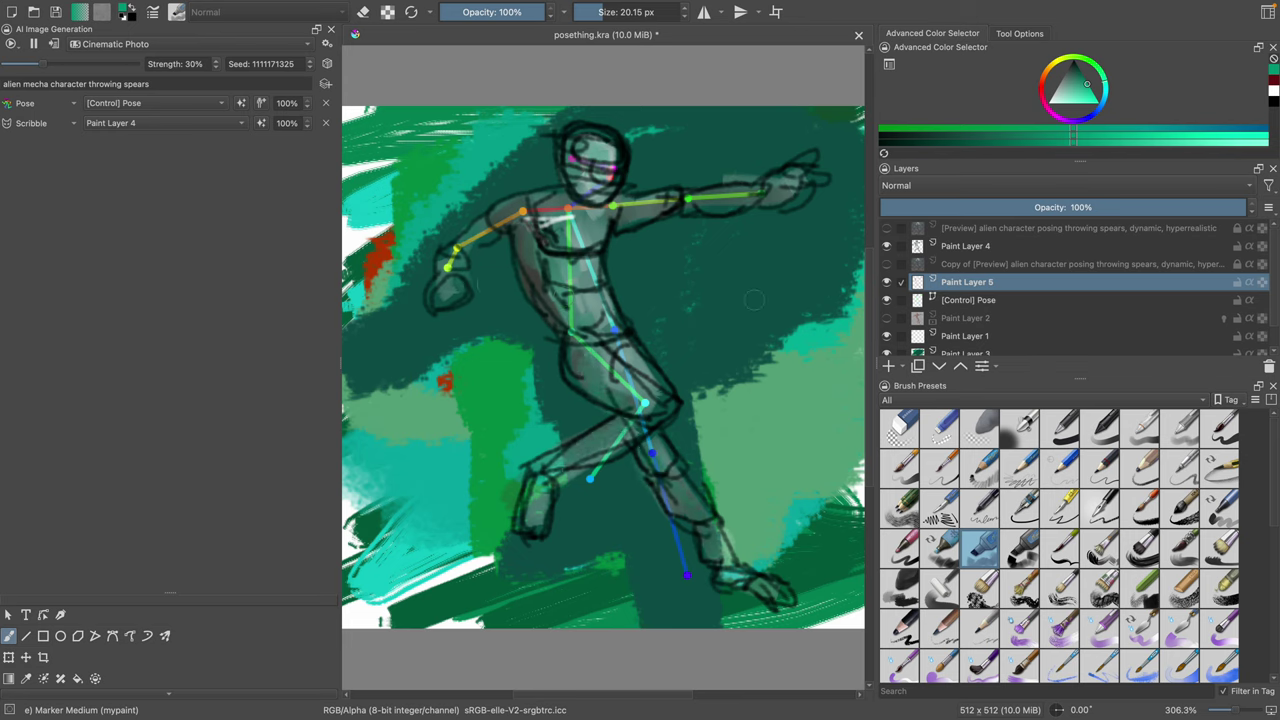
# Step: Check the figure's shading with Paint Layer 3 hidden and shown, and leave Paint Layer 3 selected
pyautogui.scroll(-1, 945, 330)
pyautogui.click(970, 330)
pyautogui.click(887, 328)
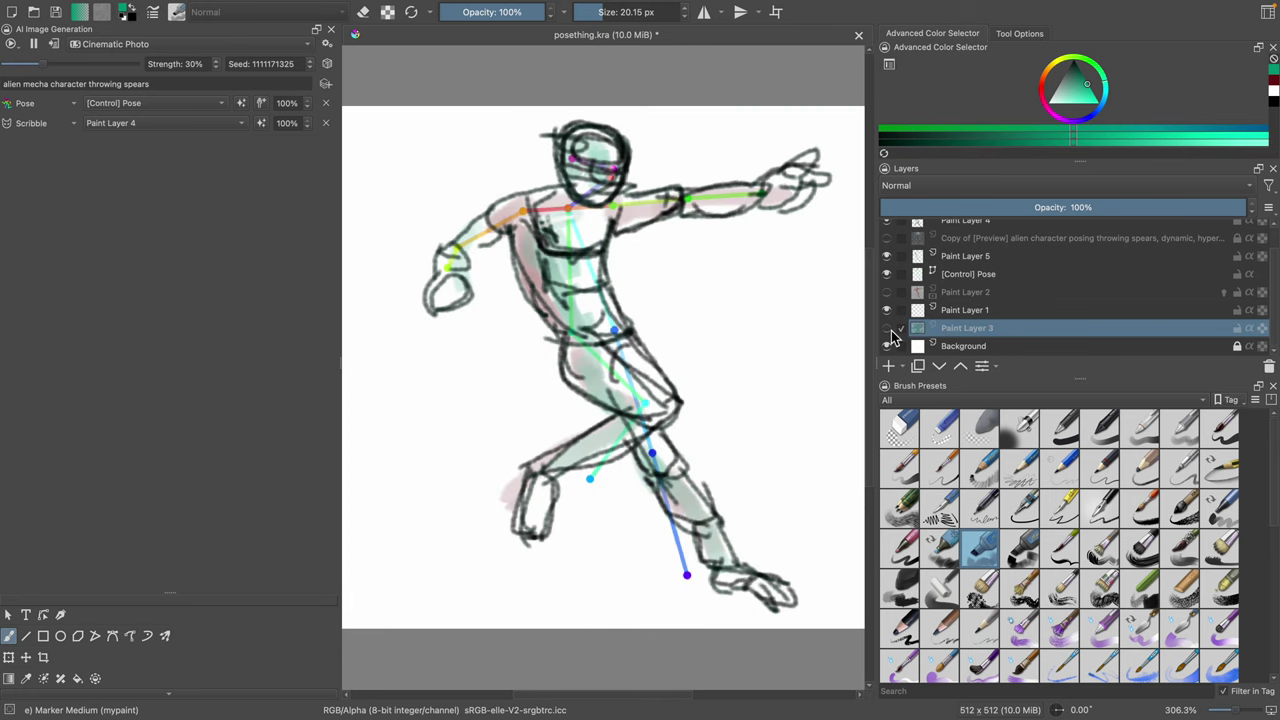
pyautogui.click(888, 330)
pyautogui.click(955, 345)
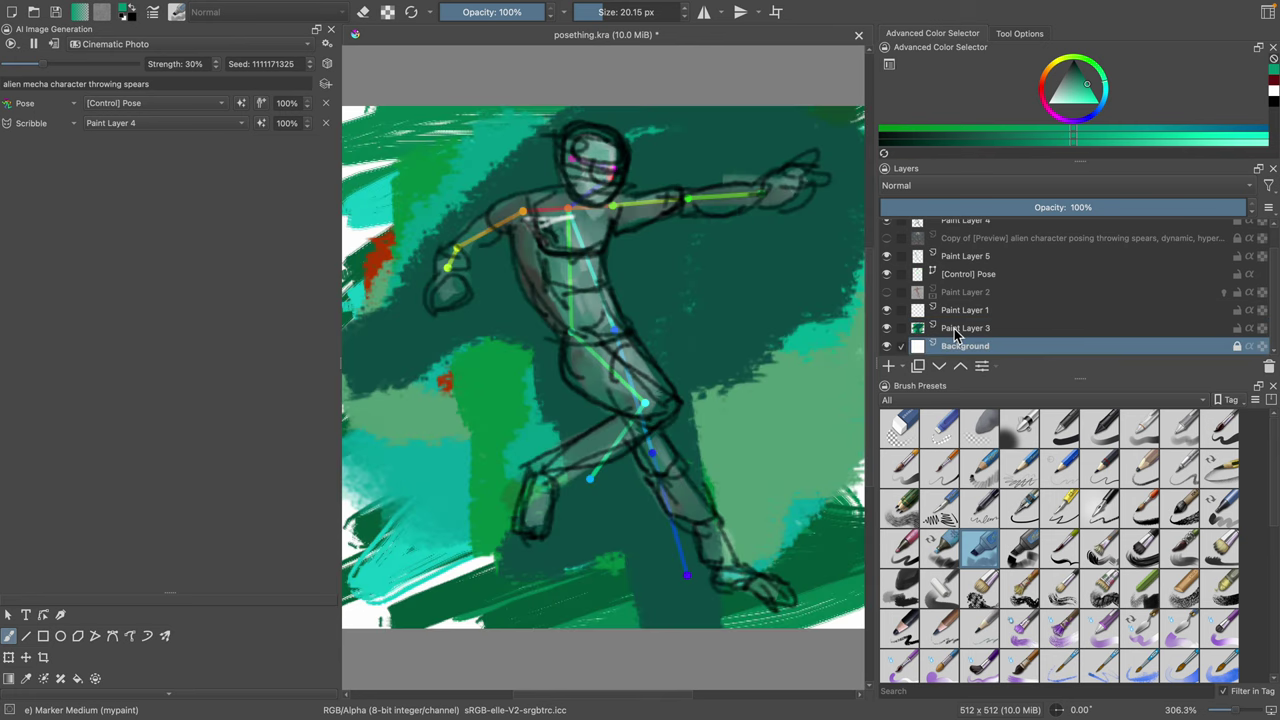
pyautogui.click(955, 330)
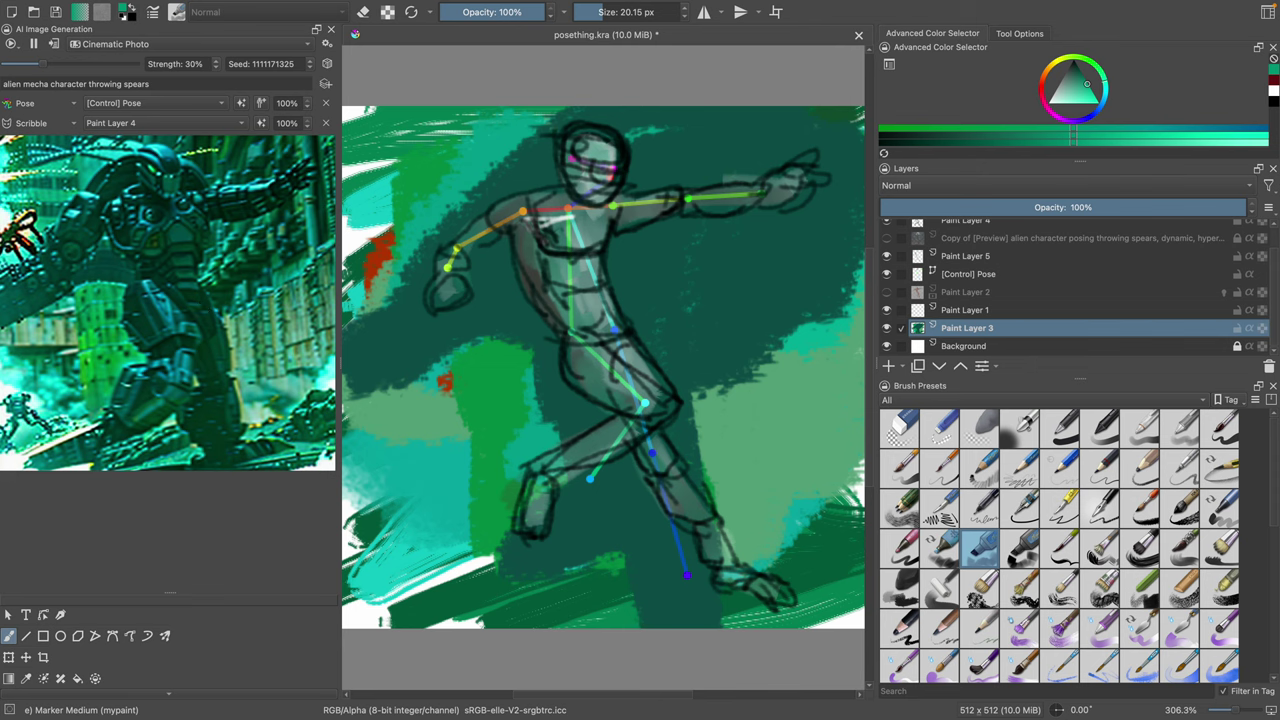
# Step: Randomize the generation seed for the live alien mecha preview
pyautogui.click(960, 239)
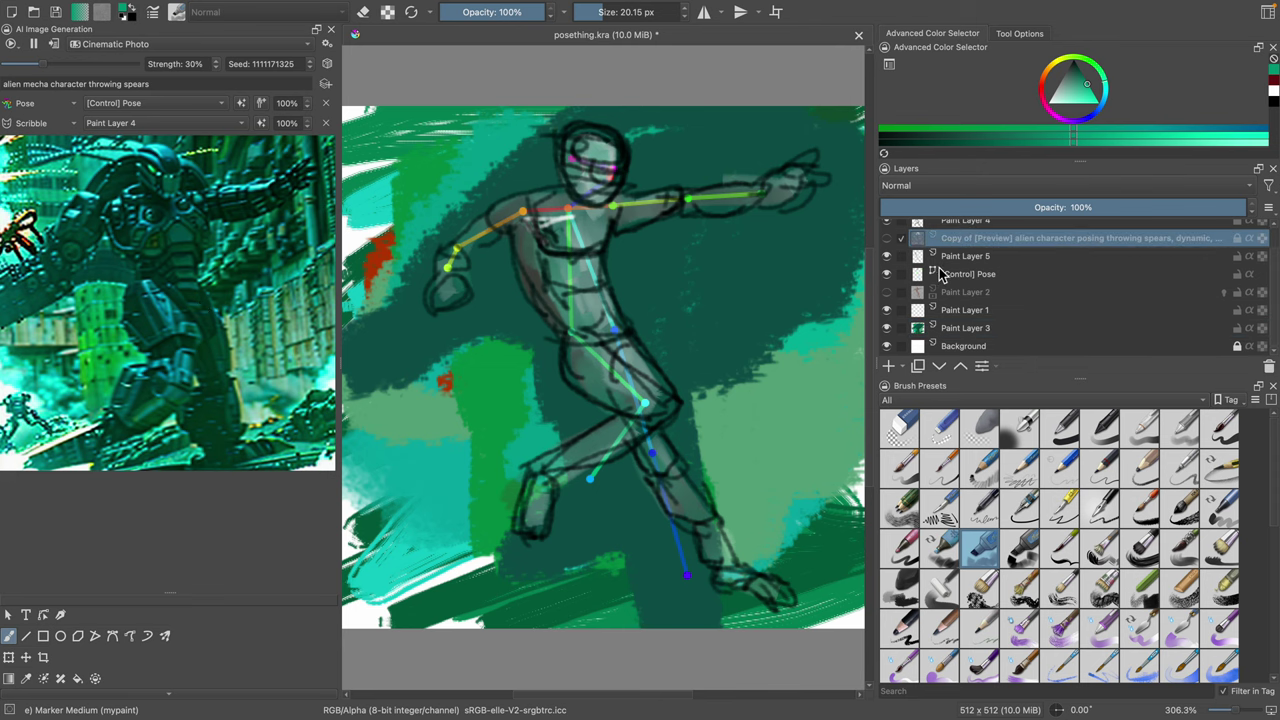
pyautogui.click(327, 63)
pyautogui.scroll(1, 968, 300)
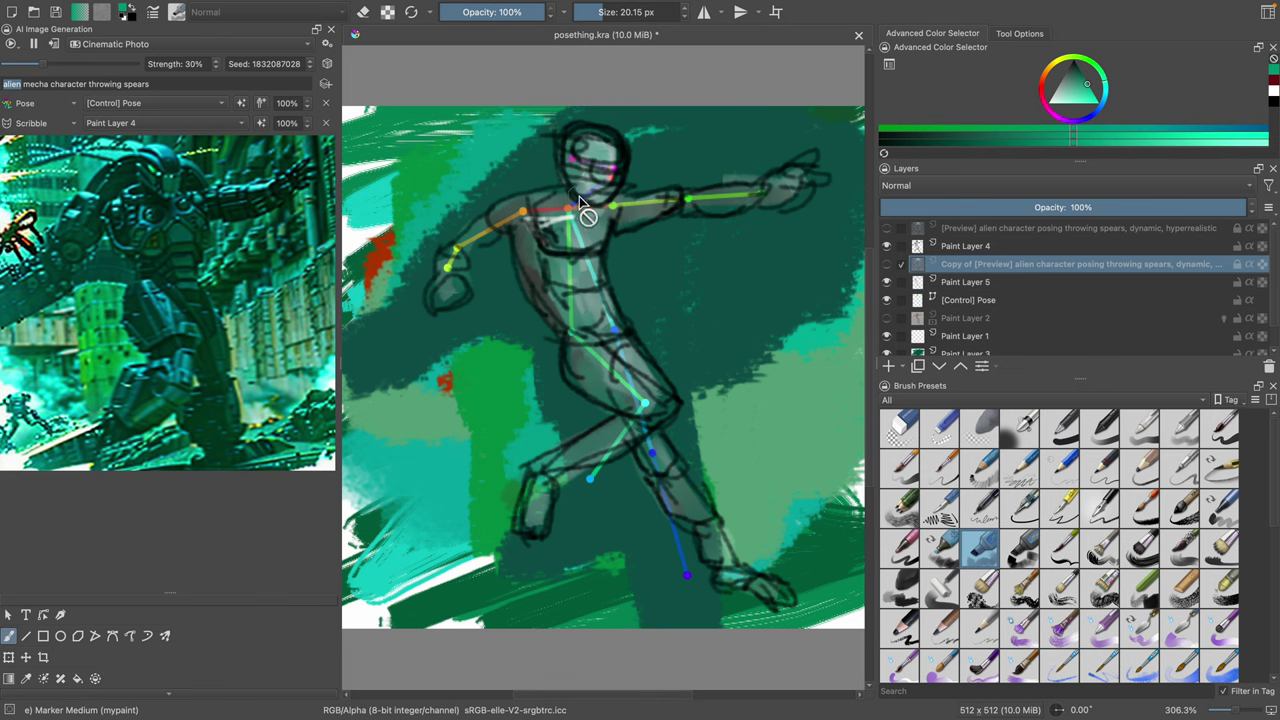
# Step: Darken the face details on Paint Layer 4 in black with the Pencil-3 Large 4B brush
pyautogui.click(1003, 246)
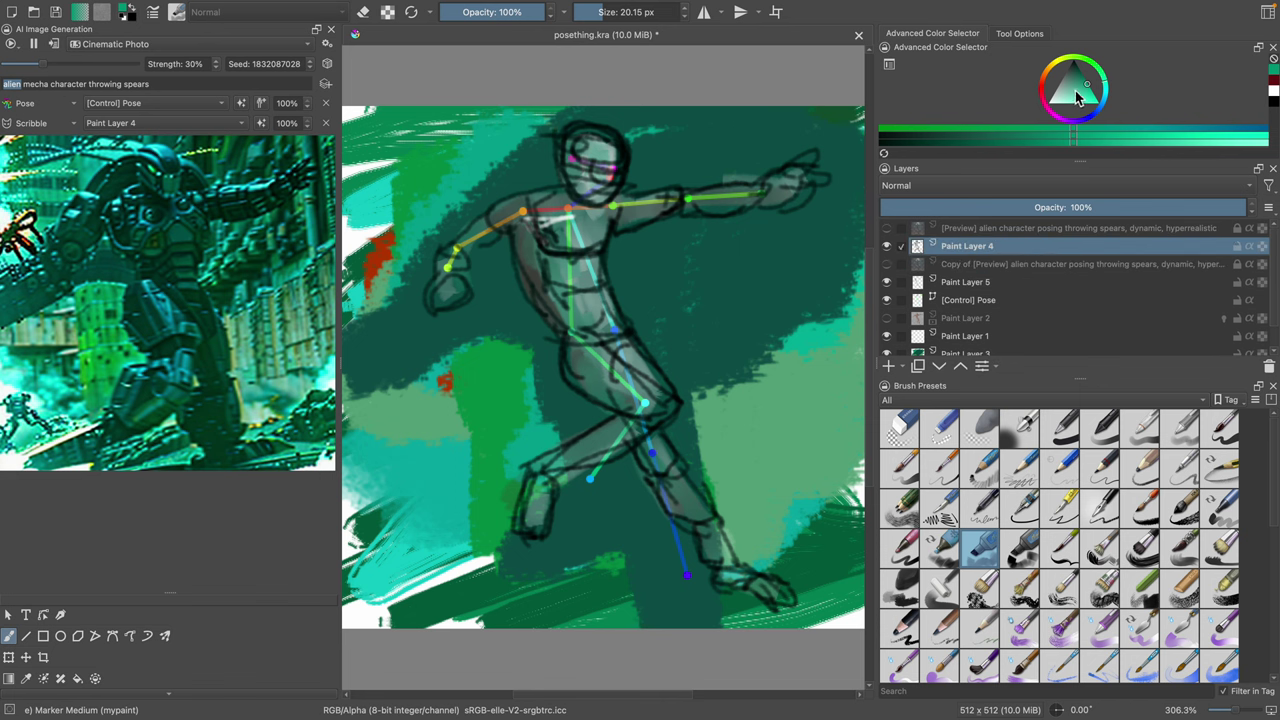
pyautogui.moveTo(1075, 90); pyautogui.dragTo(1072, 60)
pyautogui.click(985, 470)
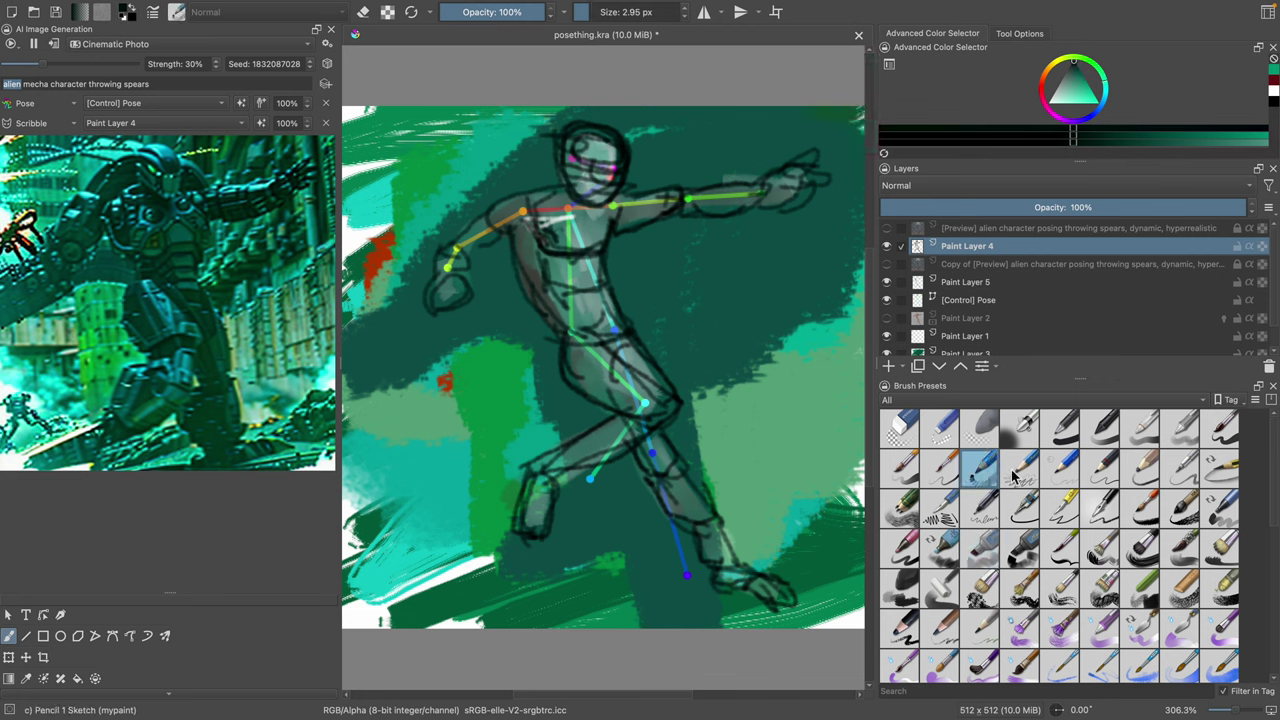
pyautogui.click(1025, 470)
pyautogui.click(1104, 476)
pyautogui.click(1135, 480)
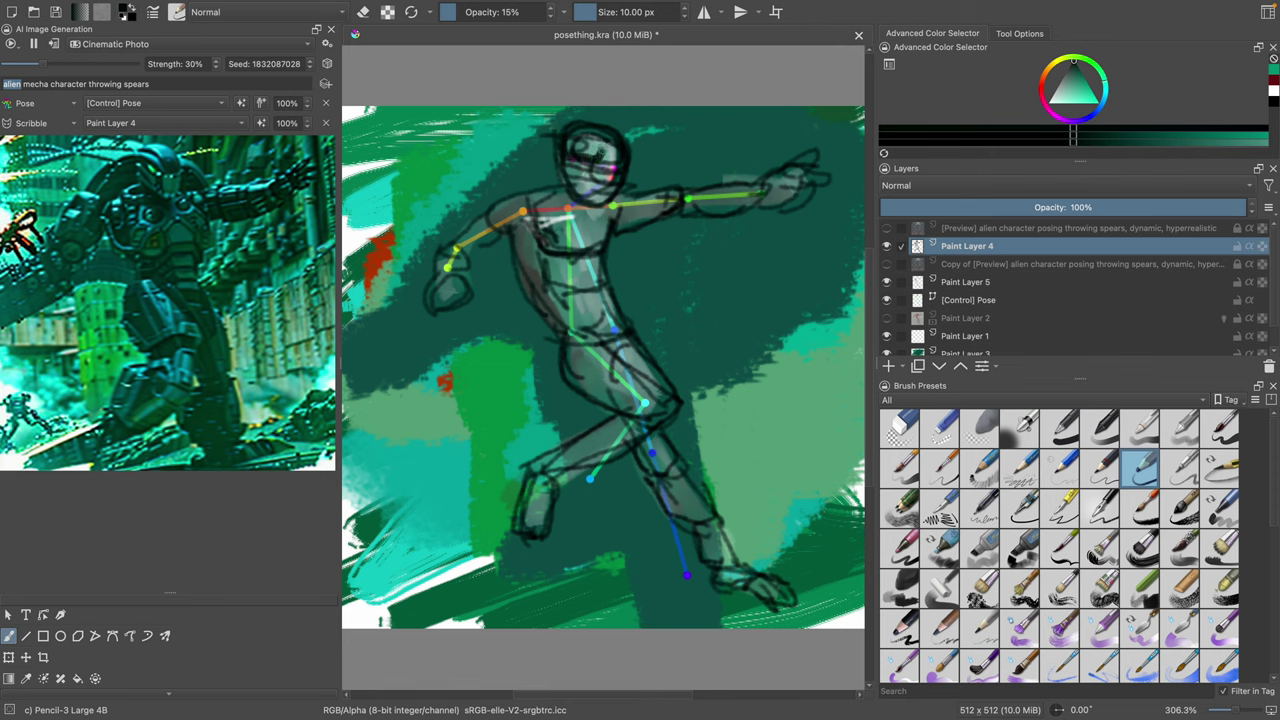
pyautogui.moveTo(601, 154)
pyautogui.mouseDown()
pyautogui.moveTo(622, 160)
pyautogui.moveTo(598, 145)
pyautogui.mouseUp()
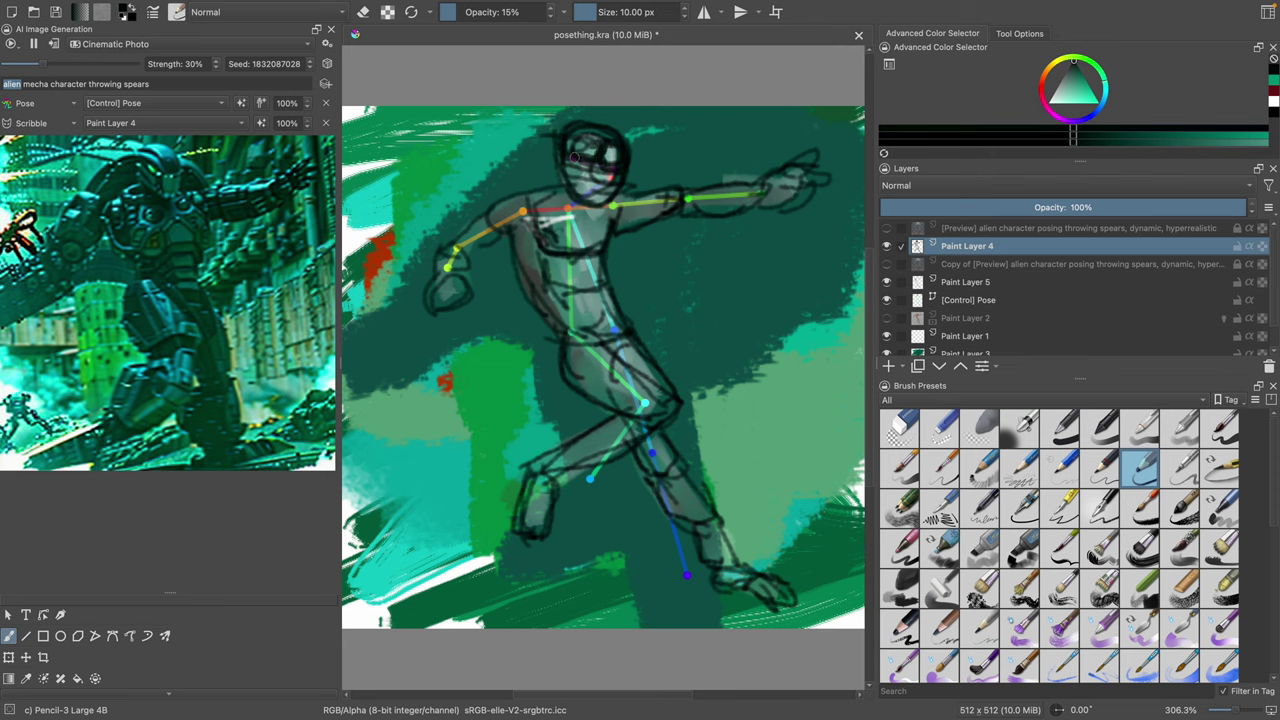
# Step: Add a new paint layer above Paint Layer 4 and choose the Pencil-3 Large 4B brush
pyautogui.click(905, 548)
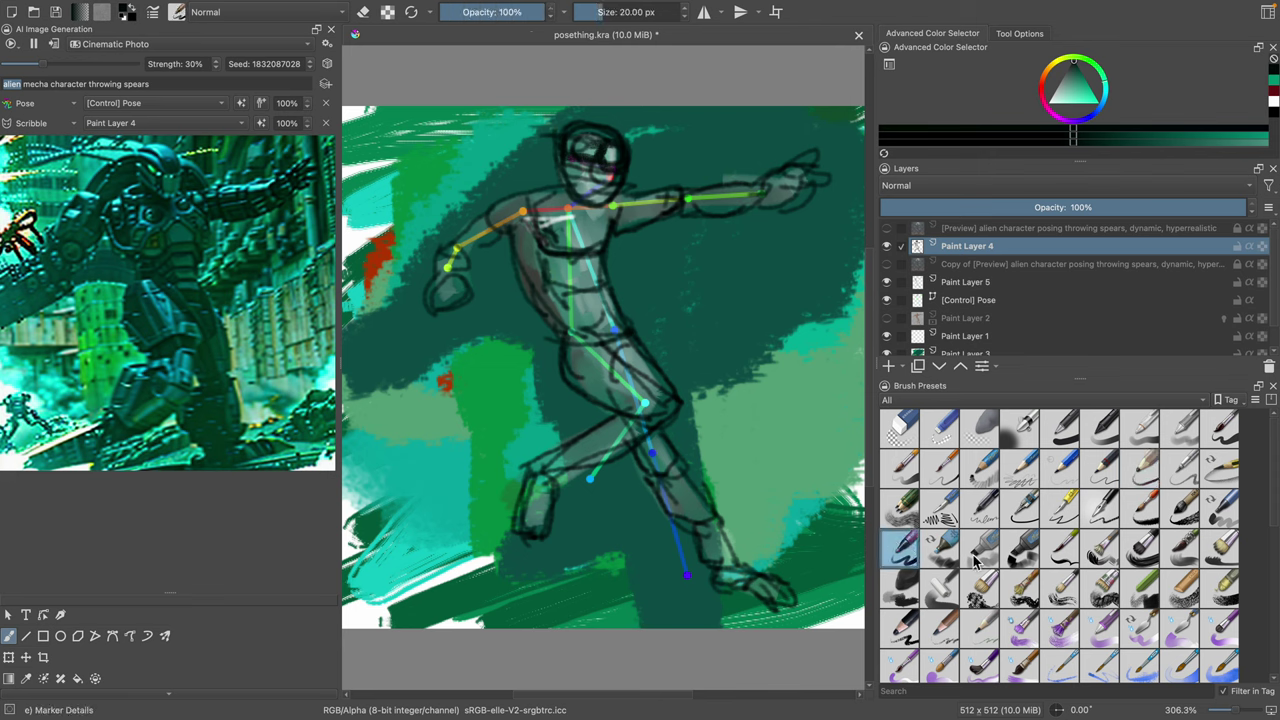
pyautogui.click(983, 626)
pyautogui.click(903, 630)
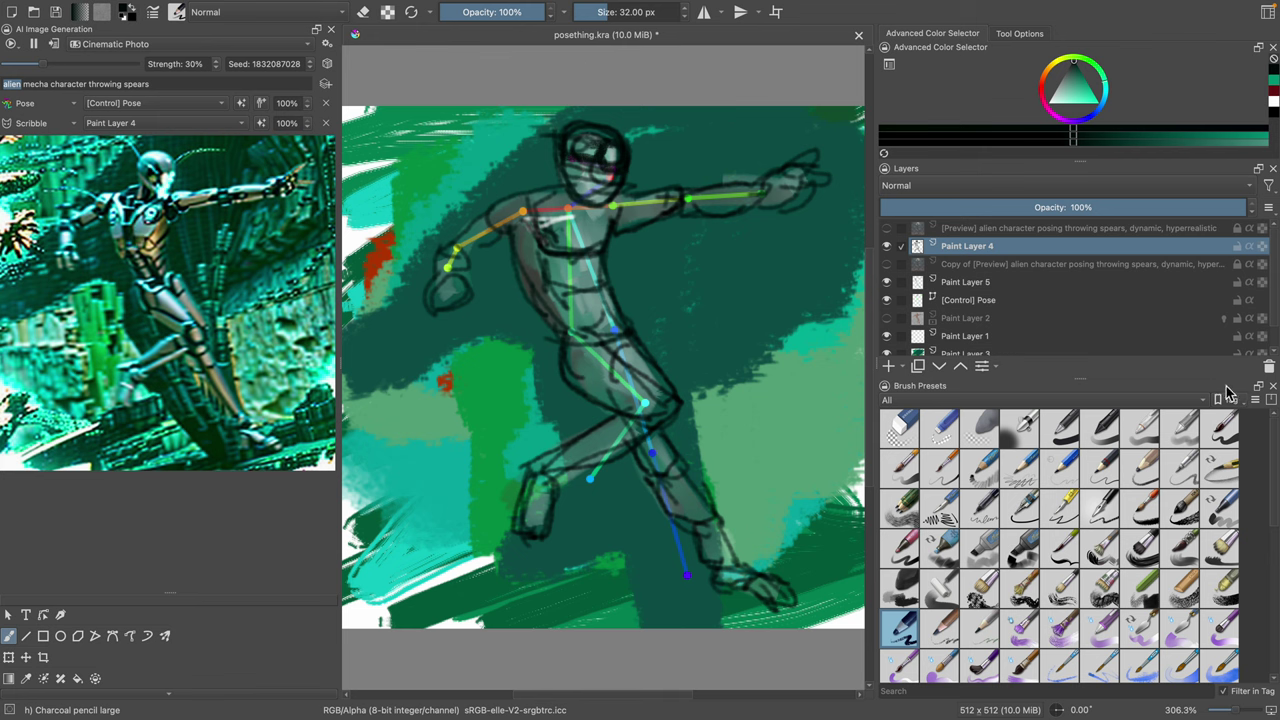
pyautogui.click(888, 366)
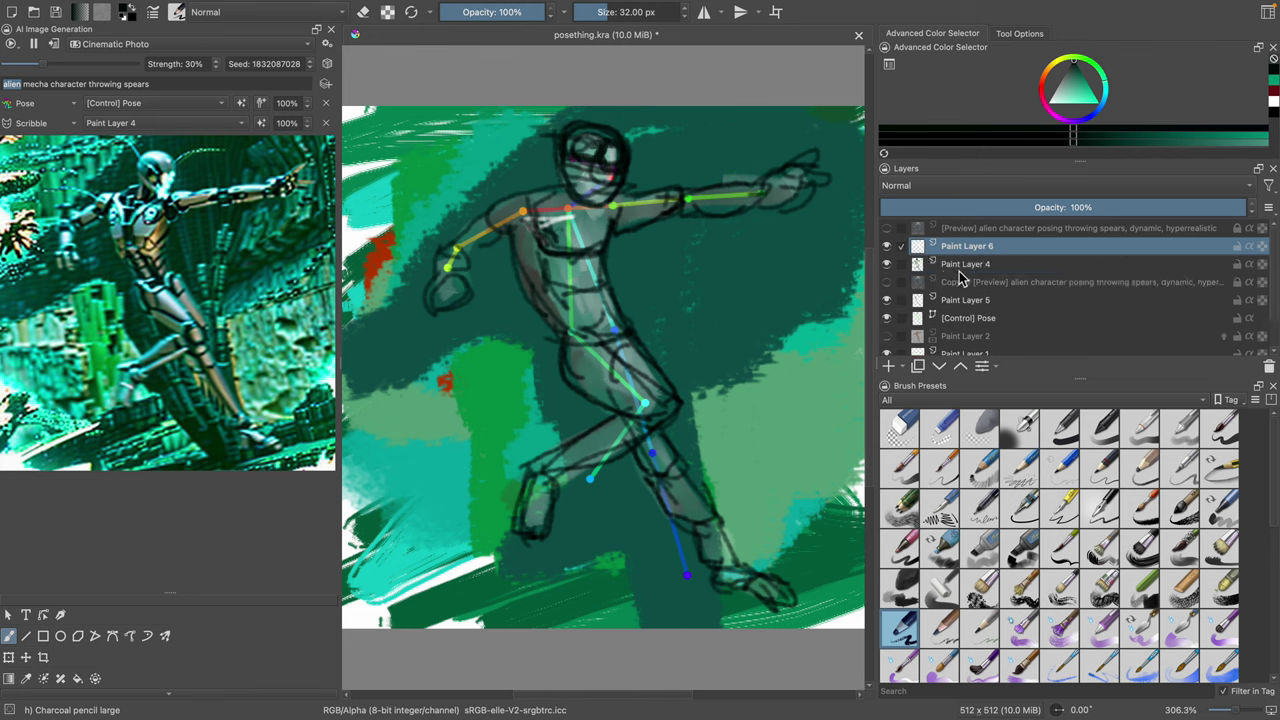
pyautogui.click(1080, 86)
pyautogui.click(1100, 475)
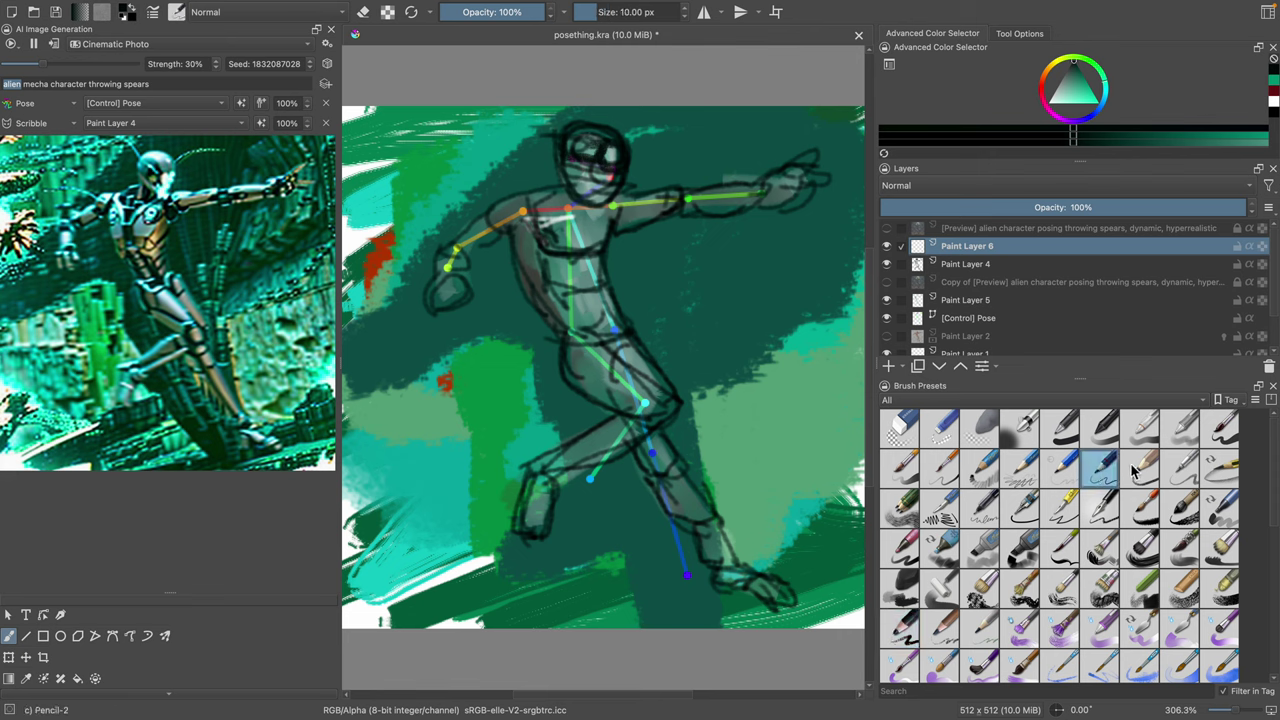
pyautogui.click(1143, 473)
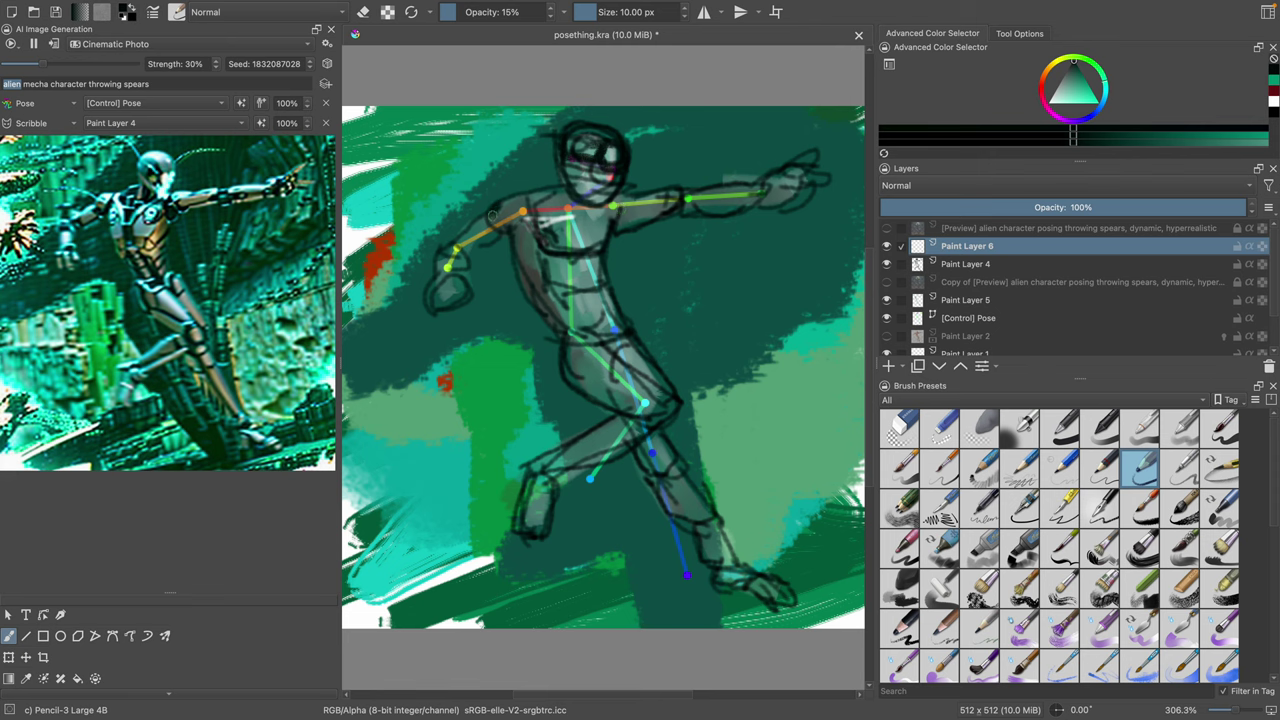
# Step: Set the pencil size to 4.05 px and try strokes over the rear shoulder and outstretched arm
pyautogui.moveTo(494, 213); pyautogui.dragTo(518, 196)
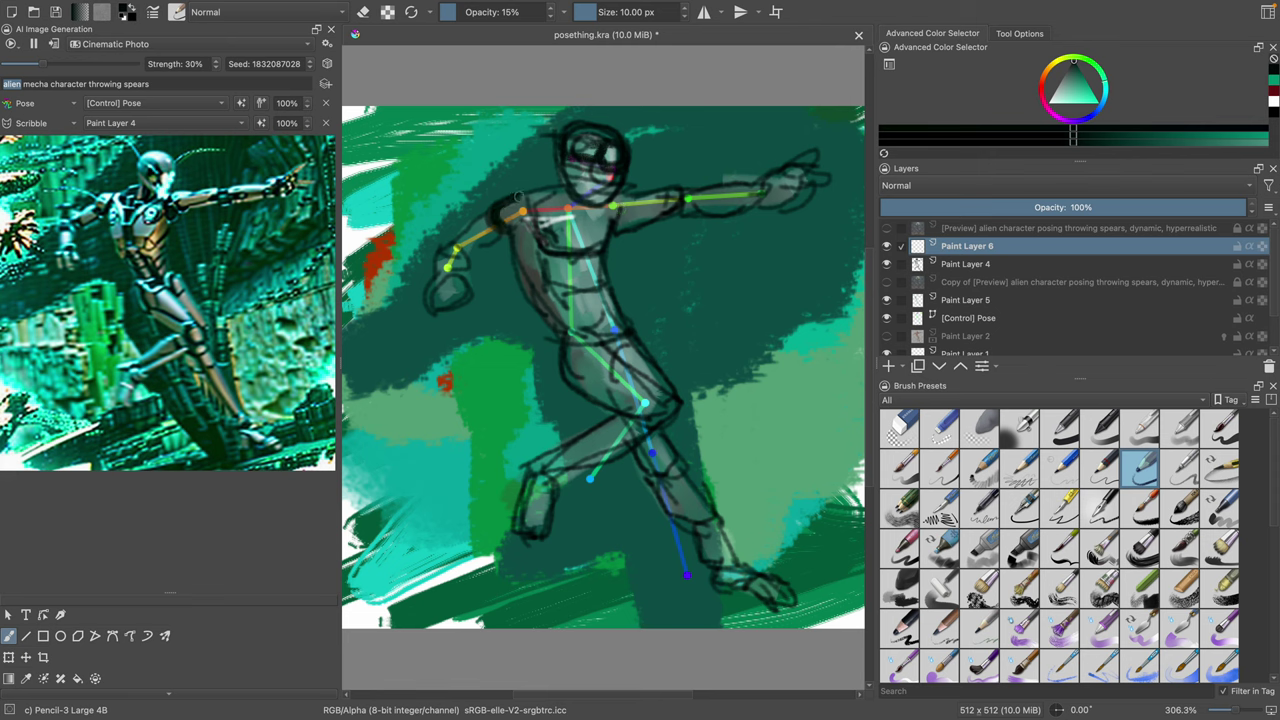
pyautogui.click(589, 15)
pyautogui.click(588, 15)
pyautogui.click(595, 14)
pyautogui.moveTo(609, 20); pyautogui.dragTo(594, 13)
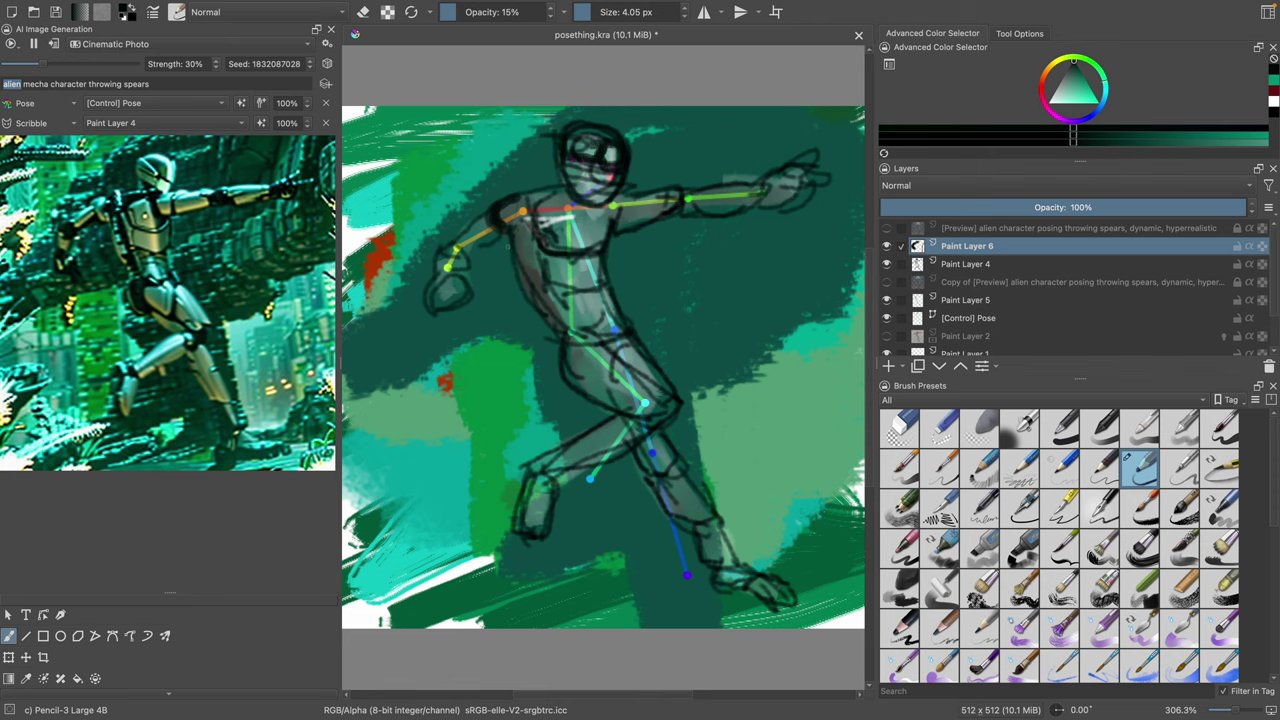
pyautogui.moveTo(630, 198)
pyautogui.mouseDown()
pyautogui.moveTo(626, 222)
pyautogui.moveTo(670, 196)
pyautogui.moveTo(620, 222)
pyautogui.moveTo(786, 180)
pyautogui.mouseUp()
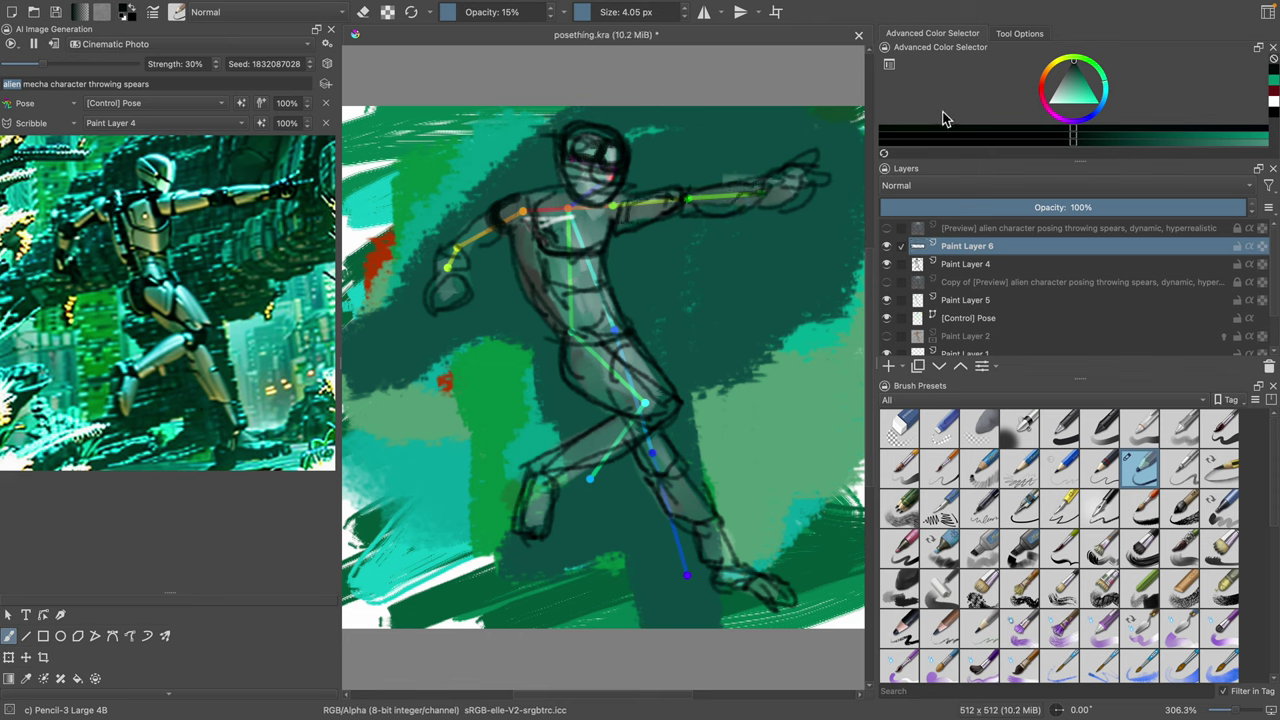
# Step: Hide Paint Layer 4 and clear the test strokes from Paint Layer 6
pyautogui.click(886, 264)
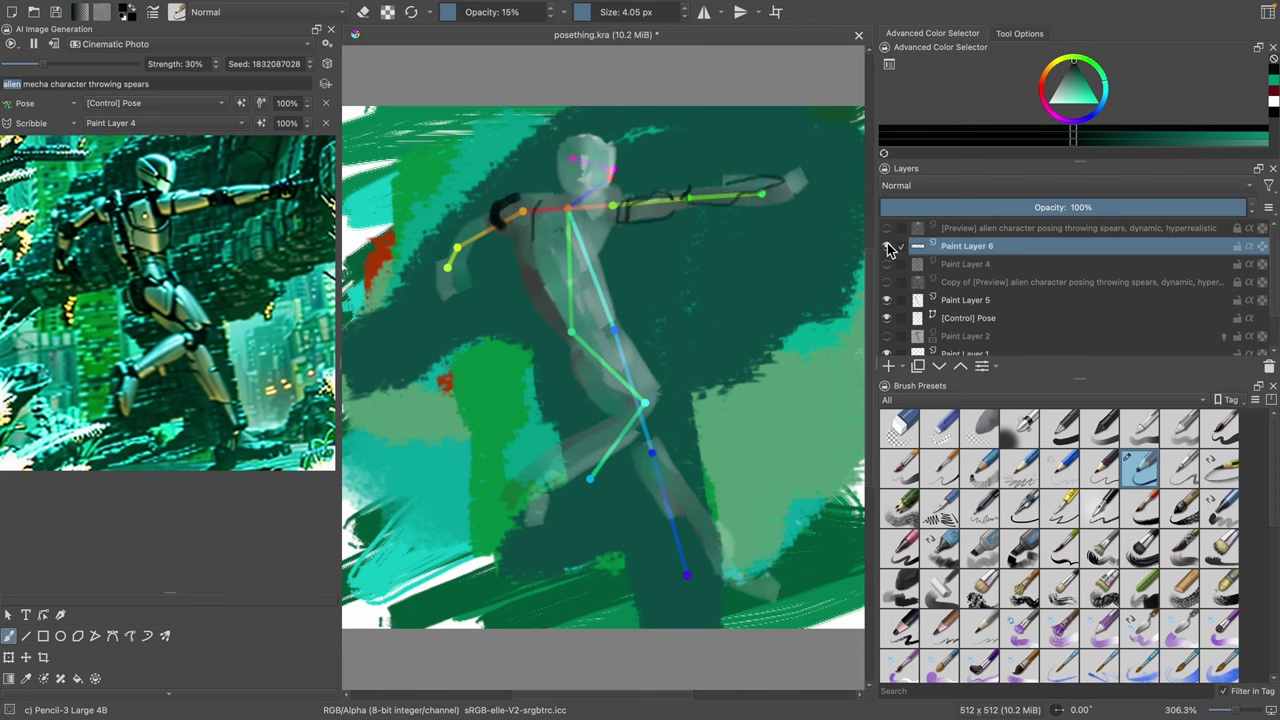
pyautogui.click(1266, 368)
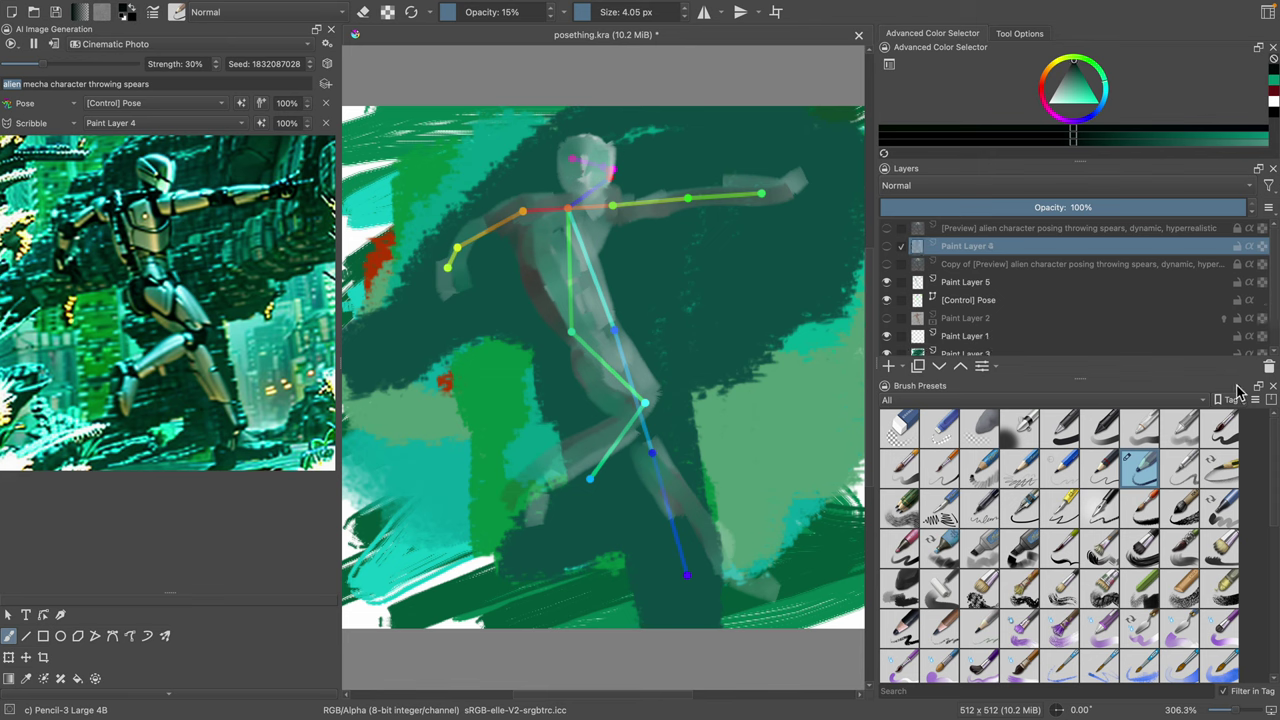
pyautogui.hotkey('ctrl', 'z')
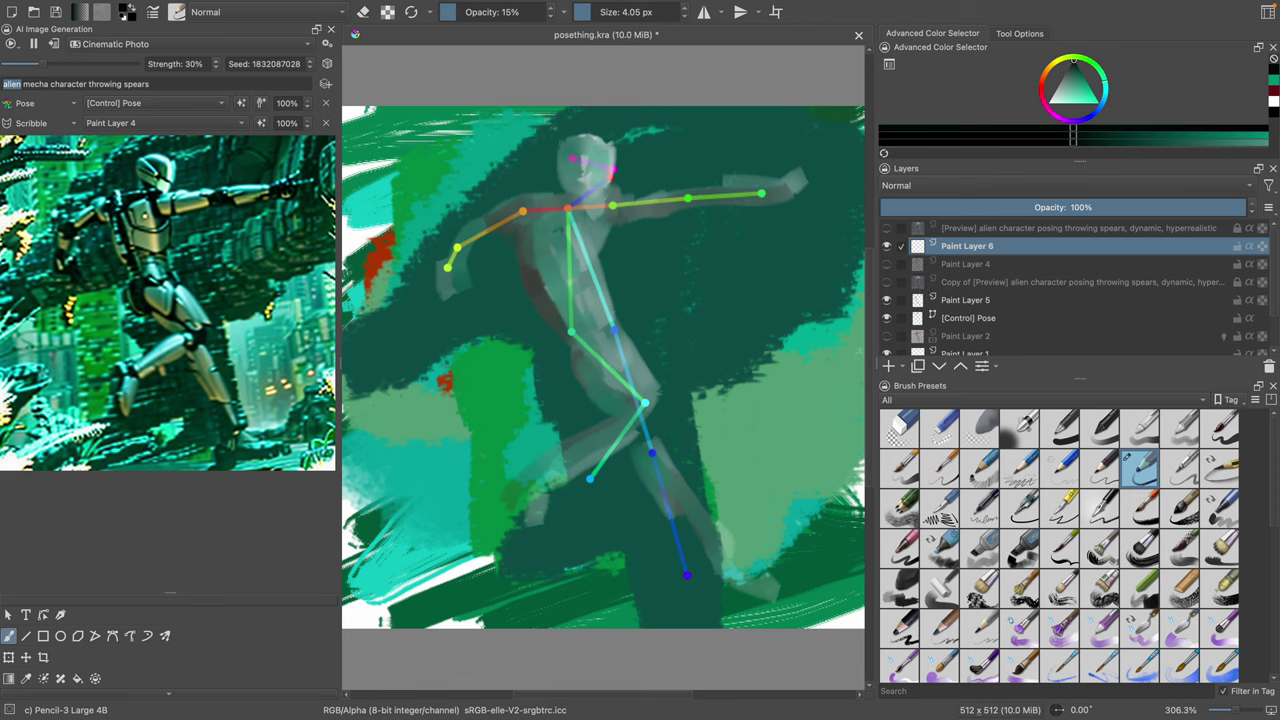
# Step: Sketch the head, chest, outstretched arm and pointing hand in thin black lines on Paint Layer 6
pyautogui.moveTo(558, 147); pyautogui.dragTo(562, 182)
pyautogui.moveTo(600, 129)
pyautogui.mouseDown()
pyautogui.moveTo(572, 136)
pyautogui.moveTo(586, 180)
pyautogui.moveTo(610, 188)
pyautogui.moveTo(517, 248)
pyautogui.mouseUp()
pyautogui.moveTo(614, 224); pyautogui.dragTo(581, 267)
pyautogui.moveTo(519, 210)
pyautogui.mouseDown()
pyautogui.moveTo(541, 294)
pyautogui.moveTo(535, 205)
pyautogui.moveTo(619, 214)
pyautogui.moveTo(570, 256)
pyautogui.moveTo(655, 215)
pyautogui.moveTo(674, 188)
pyautogui.moveTo(735, 184)
pyautogui.mouseUp()
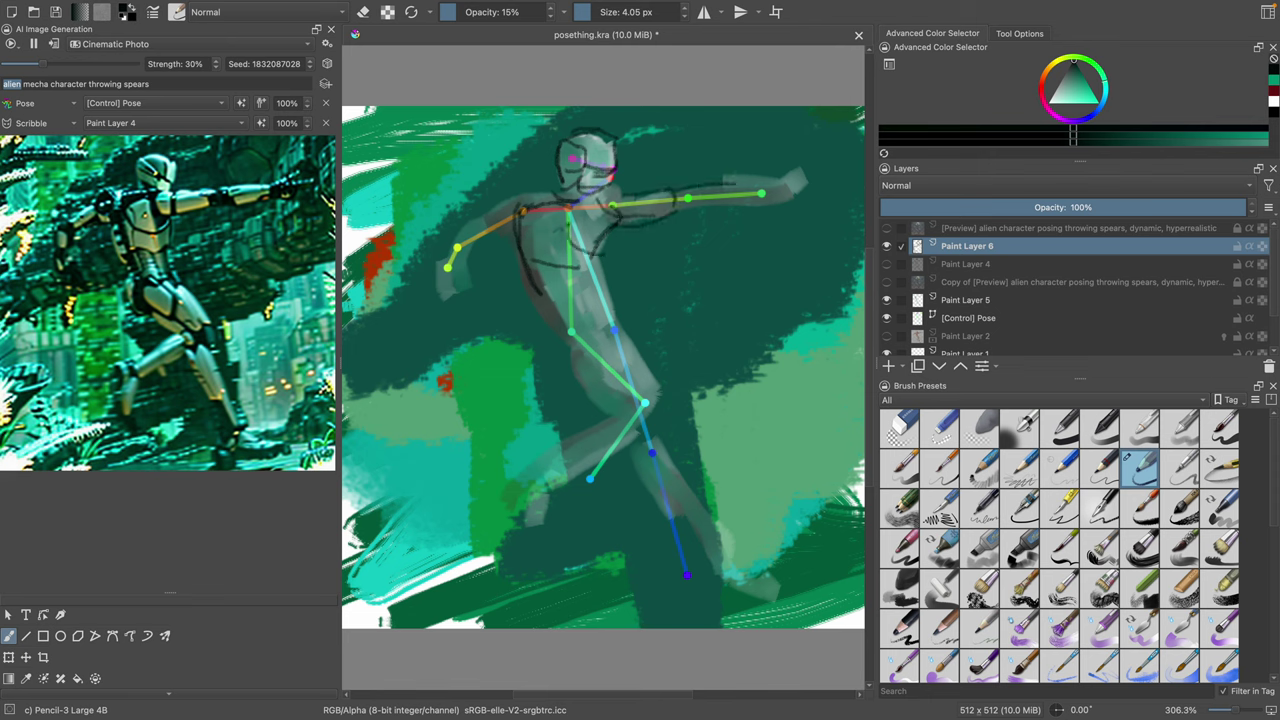
pyautogui.moveTo(668, 216)
pyautogui.mouseDown()
pyautogui.moveTo(734, 208)
pyautogui.moveTo(800, 178)
pyautogui.moveTo(786, 204)
pyautogui.mouseUp()
pyautogui.moveTo(784, 202)
pyautogui.mouseDown()
pyautogui.moveTo(746, 216)
pyautogui.moveTo(808, 200)
pyautogui.moveTo(826, 153)
pyautogui.moveTo(820, 178)
pyautogui.moveTo(780, 186)
pyautogui.moveTo(818, 165)
pyautogui.moveTo(794, 187)
pyautogui.mouseUp()
pyautogui.moveTo(766, 172)
pyautogui.mouseDown()
pyautogui.moveTo(756, 196)
pyautogui.moveTo(762, 166)
pyautogui.mouseUp()
# Step: Sketch the abdomen, hips and front thigh down to the knee on Paint Layer 6
pyautogui.moveTo(580, 240); pyautogui.dragTo(604, 274)
pyautogui.moveTo(584, 274)
pyautogui.mouseDown()
pyautogui.moveTo(546, 276)
pyautogui.moveTo(610, 316)
pyautogui.mouseUp()
pyautogui.moveTo(546, 296)
pyautogui.mouseDown()
pyautogui.moveTo(590, 286)
pyautogui.moveTo(564, 306)
pyautogui.mouseUp()
pyautogui.moveTo(610, 306)
pyautogui.mouseDown()
pyautogui.moveTo(564, 324)
pyautogui.moveTo(578, 334)
pyautogui.moveTo(576, 380)
pyautogui.moveTo(620, 400)
pyautogui.mouseUp()
pyautogui.moveTo(612, 318)
pyautogui.mouseDown()
pyautogui.moveTo(650, 358)
pyautogui.moveTo(648, 410)
pyautogui.mouseUp()
pyautogui.moveTo(646, 410); pyautogui.dragTo(620, 430)
# Step: Sketch the bent rear leg and the front lower leg with their feet
pyautogui.moveTo(620, 430); pyautogui.dragTo(528, 476)
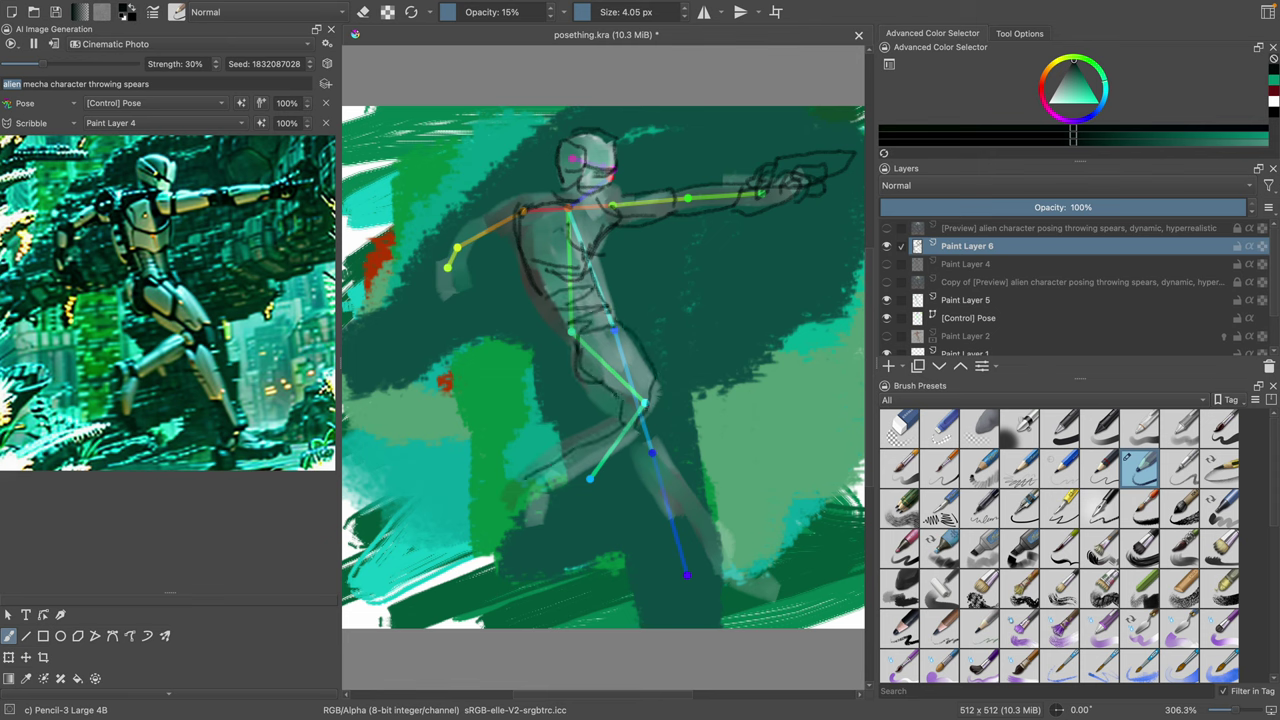
pyautogui.moveTo(596, 426); pyautogui.dragTo(550, 464)
pyautogui.moveTo(628, 424); pyautogui.dragTo(490, 510)
pyautogui.moveTo(564, 480); pyautogui.dragTo(500, 504)
pyautogui.moveTo(628, 458)
pyautogui.mouseDown()
pyautogui.moveTo(660, 514)
pyautogui.moveTo(690, 524)
pyautogui.moveTo(692, 502)
pyautogui.moveTo(721, 552)
pyautogui.mouseUp()
pyautogui.moveTo(690, 524)
pyautogui.mouseDown()
pyautogui.moveTo(704, 570)
pyautogui.moveTo(725, 577)
pyautogui.mouseUp()
# Step: Sketch the bent rear arm with its hand, from the shoulder down to the fingers
pyautogui.moveTo(528, 212)
pyautogui.mouseDown()
pyautogui.moveTo(452, 250)
pyautogui.moveTo(435, 297)
pyautogui.mouseUp()
pyautogui.moveTo(470, 258)
pyautogui.mouseDown()
pyautogui.moveTo(426, 290)
pyautogui.moveTo(454, 296)
pyautogui.moveTo(444, 316)
pyautogui.moveTo(466, 312)
pyautogui.moveTo(440, 322)
pyautogui.moveTo(474, 314)
pyautogui.mouseUp()
pyautogui.moveTo(480, 294); pyautogui.dragTo(463, 309)
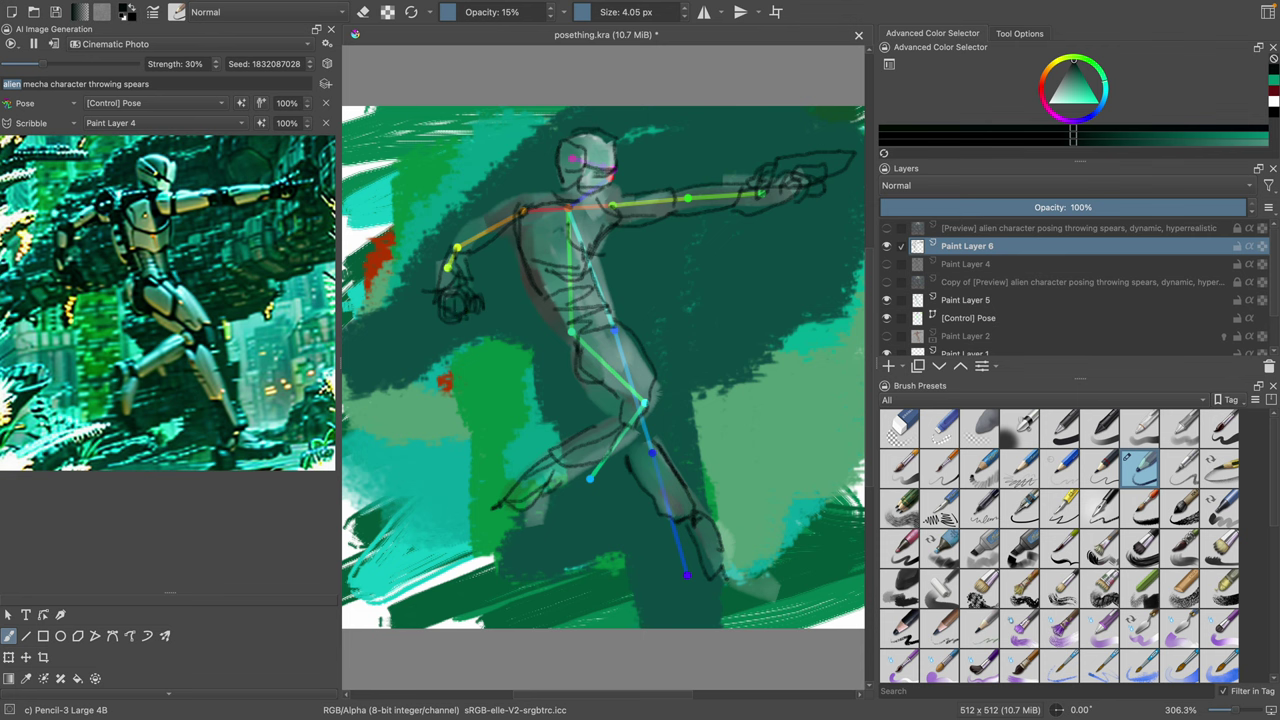
pyautogui.moveTo(446, 262)
pyautogui.mouseDown()
pyautogui.moveTo(500, 196)
pyautogui.moveTo(526, 194)
pyautogui.mouseUp()
# Step: Draw a dark visor on the face, a round front shoulder joint and horns behind the head
pyautogui.moveTo(588, 161)
pyautogui.mouseDown()
pyautogui.moveTo(618, 170)
pyautogui.moveTo(626, 218)
pyautogui.moveTo(606, 222)
pyautogui.mouseUp()
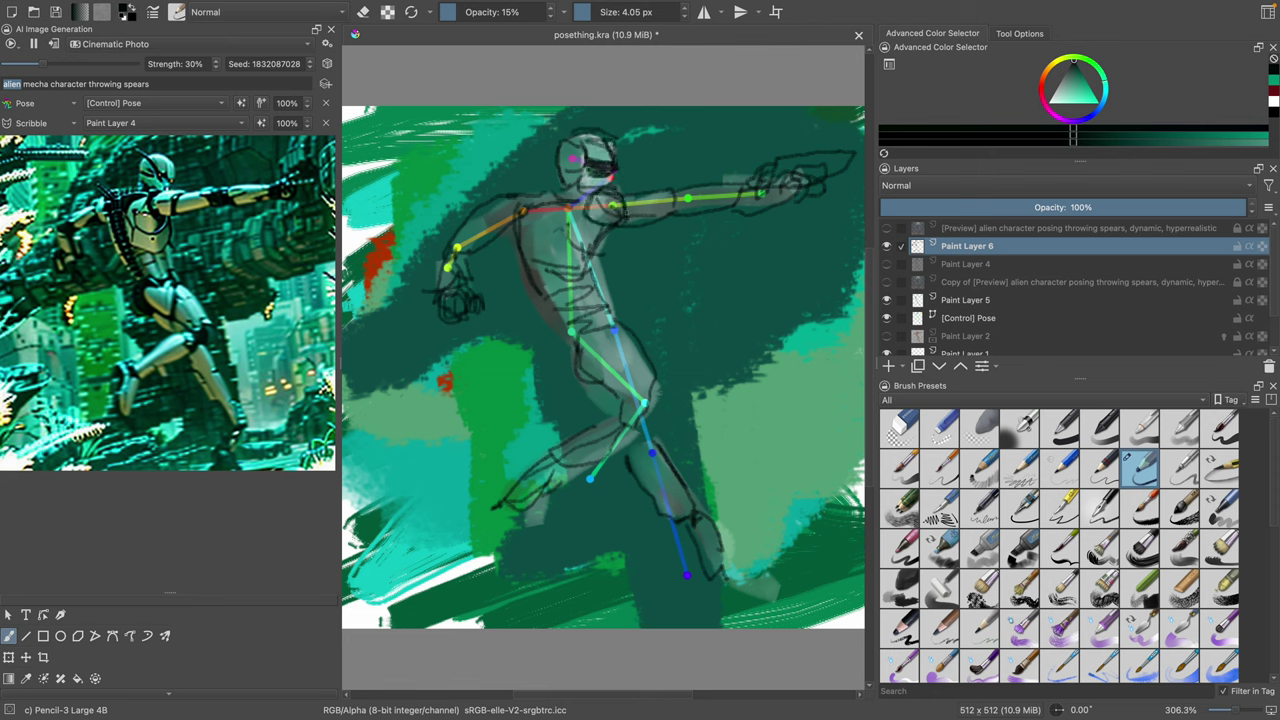
pyautogui.moveTo(574, 140)
pyautogui.mouseDown()
pyautogui.moveTo(536, 128)
pyautogui.moveTo(556, 147)
pyautogui.mouseUp()
pyautogui.moveTo(574, 132)
pyautogui.mouseDown()
pyautogui.moveTo(534, 120)
pyautogui.moveTo(558, 139)
pyautogui.mouseUp()
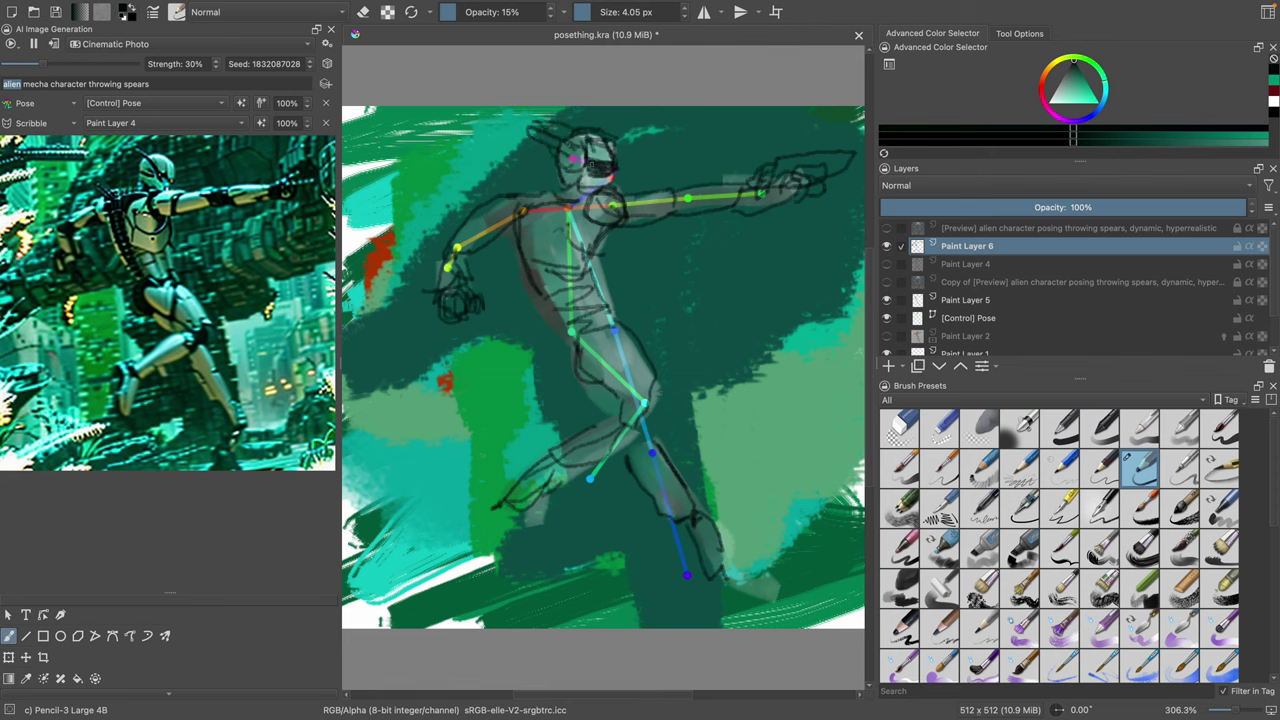
# Step: Add contour and shading lines across the chest and down the side of the torso to the hip
pyautogui.moveTo(617, 185)
pyautogui.mouseDown()
pyautogui.moveTo(584, 202)
pyautogui.moveTo(604, 222)
pyautogui.moveTo(574, 230)
pyautogui.moveTo(570, 256)
pyautogui.mouseUp()
pyautogui.moveTo(563, 210)
pyautogui.mouseDown()
pyautogui.moveTo(561, 255)
pyautogui.moveTo(583, 259)
pyautogui.mouseUp()
pyautogui.moveTo(598, 235)
pyautogui.mouseDown()
pyautogui.moveTo(566, 250)
pyautogui.moveTo(532, 229)
pyautogui.moveTo(576, 318)
pyautogui.mouseUp()
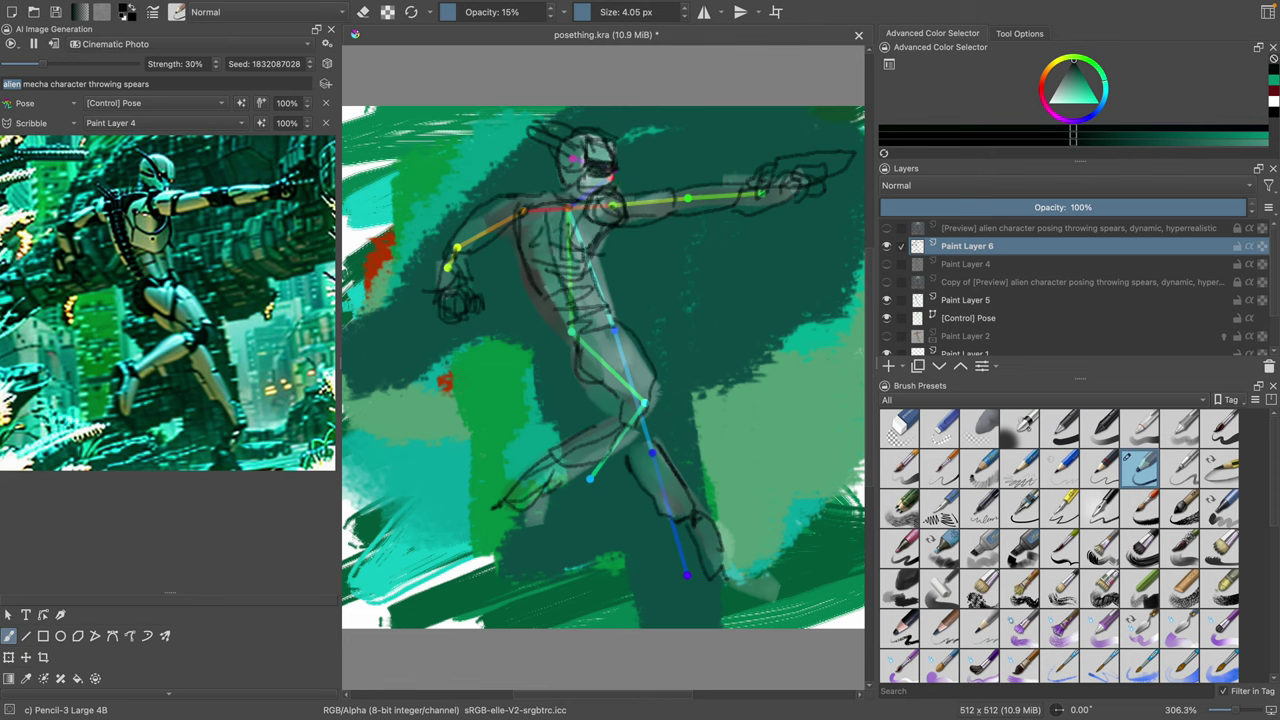
pyautogui.moveTo(540, 226); pyautogui.dragTo(574, 310)
pyautogui.moveTo(535, 224)
pyautogui.mouseDown()
pyautogui.moveTo(557, 314)
pyautogui.moveTo(576, 312)
pyautogui.mouseUp()
pyautogui.moveTo(546, 228); pyautogui.dragTo(570, 298)
pyautogui.moveTo(541, 202); pyautogui.dragTo(568, 280)
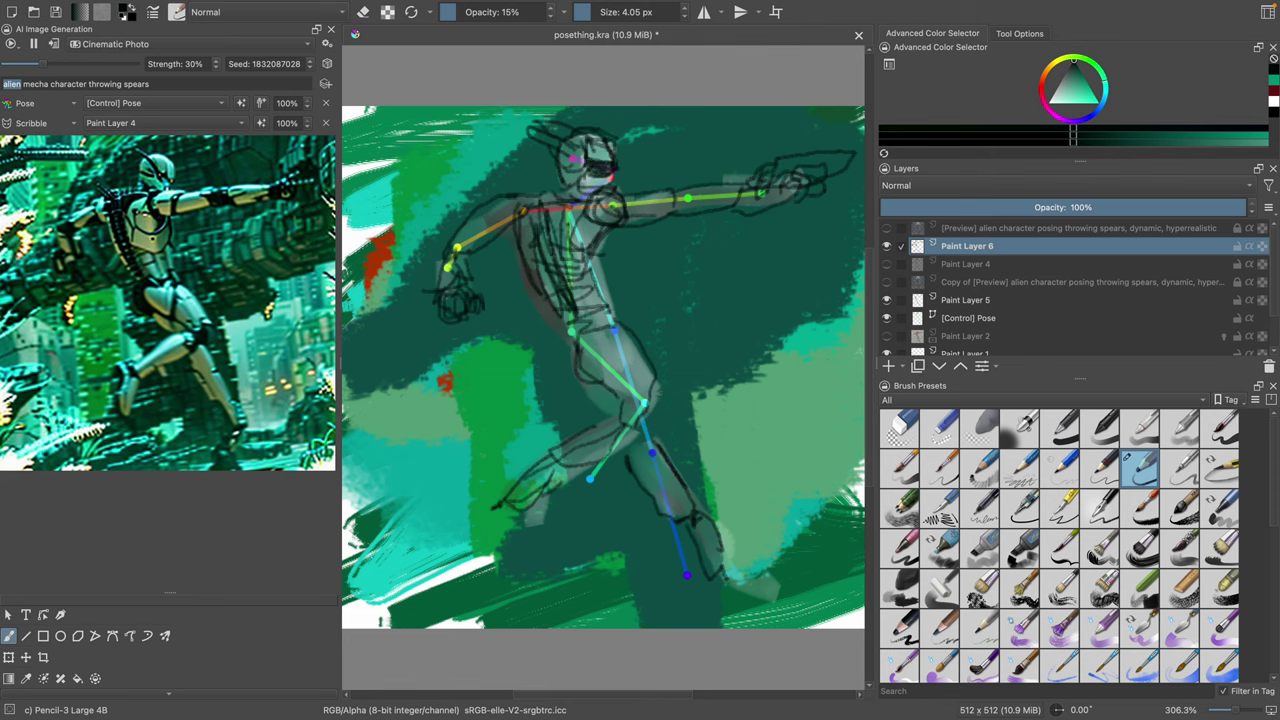
pyautogui.moveTo(542, 228)
pyautogui.mouseDown()
pyautogui.moveTo(565, 304)
pyautogui.moveTo(546, 268)
pyautogui.moveTo(586, 298)
pyautogui.moveTo(570, 332)
pyautogui.moveTo(594, 406)
pyautogui.mouseUp()
# Step: Refine the knee, rear leg and both feet, and reinforce the bent arm's outline
pyautogui.moveTo(660, 330)
pyautogui.mouseDown()
pyautogui.moveTo(634, 428)
pyautogui.moveTo(652, 420)
pyautogui.moveTo(584, 446)
pyautogui.moveTo(614, 464)
pyautogui.mouseUp()
pyautogui.moveTo(612, 460)
pyautogui.mouseDown()
pyautogui.moveTo(506, 488)
pyautogui.moveTo(512, 526)
pyautogui.mouseUp()
pyautogui.moveTo(552, 466); pyautogui.dragTo(532, 550)
pyautogui.moveTo(544, 484); pyautogui.dragTo(522, 502)
pyautogui.moveTo(672, 528)
pyautogui.mouseDown()
pyautogui.moveTo(690, 578)
pyautogui.moveTo(678, 614)
pyautogui.moveTo(714, 604)
pyautogui.moveTo(702, 604)
pyautogui.mouseUp()
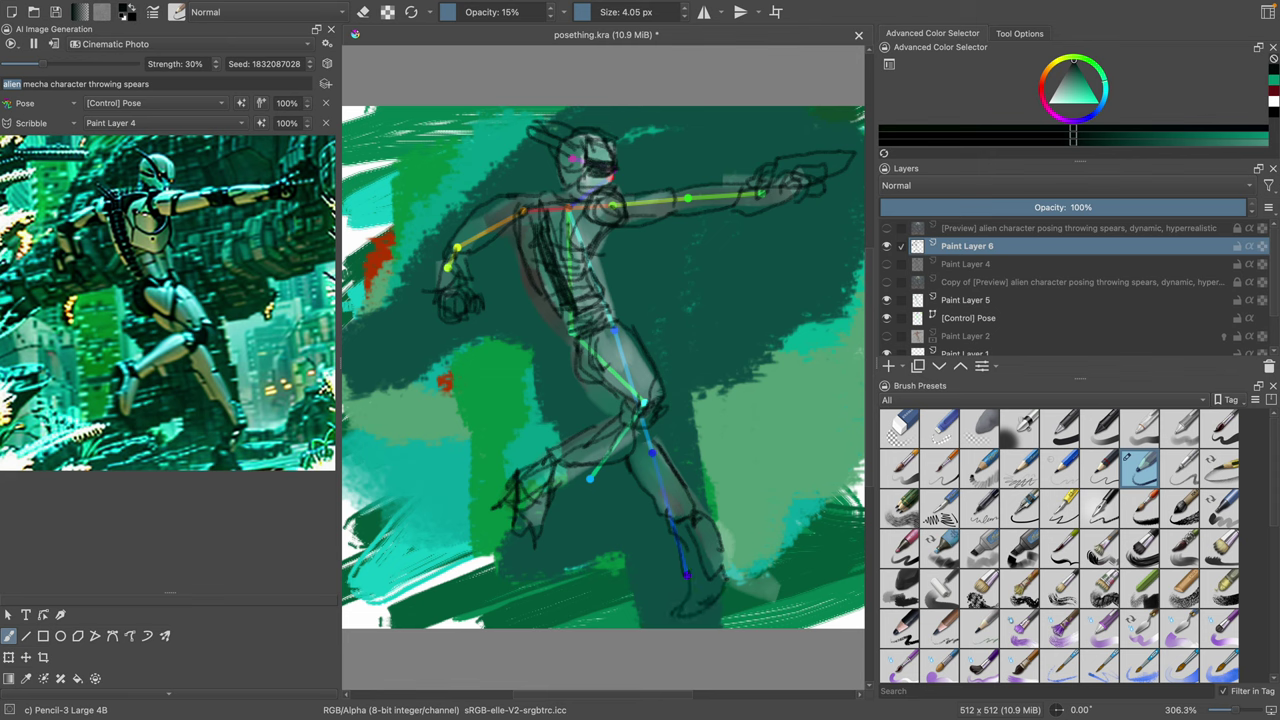
pyautogui.moveTo(532, 194)
pyautogui.mouseDown()
pyautogui.moveTo(474, 216)
pyautogui.moveTo(460, 252)
pyautogui.mouseUp()
# Step: Compare the figure with Paint Layer 4, the preview copy and Paint Layer 5 each shown and hidden
pyautogui.click(886, 264)
pyautogui.click(886, 264)
pyautogui.click(886, 264)
pyautogui.click(886, 264)
pyautogui.click(887, 283)
pyautogui.click(887, 283)
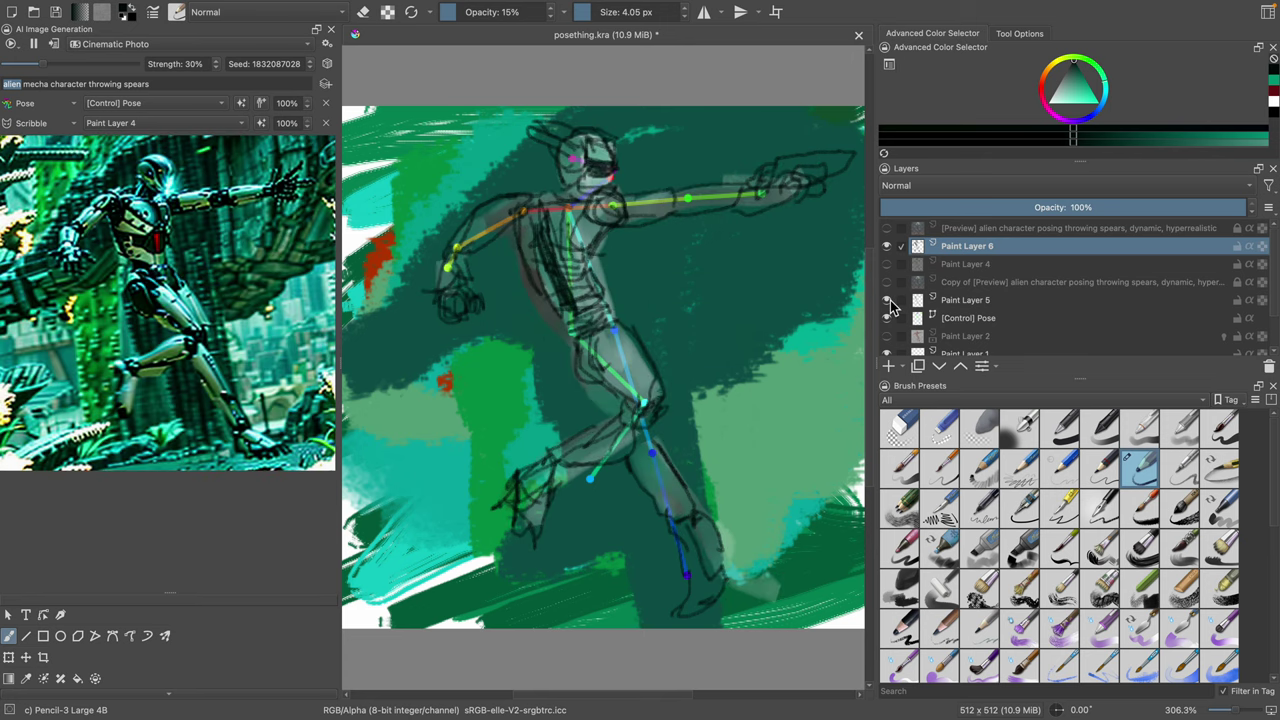
pyautogui.click(887, 300)
pyautogui.click(887, 300)
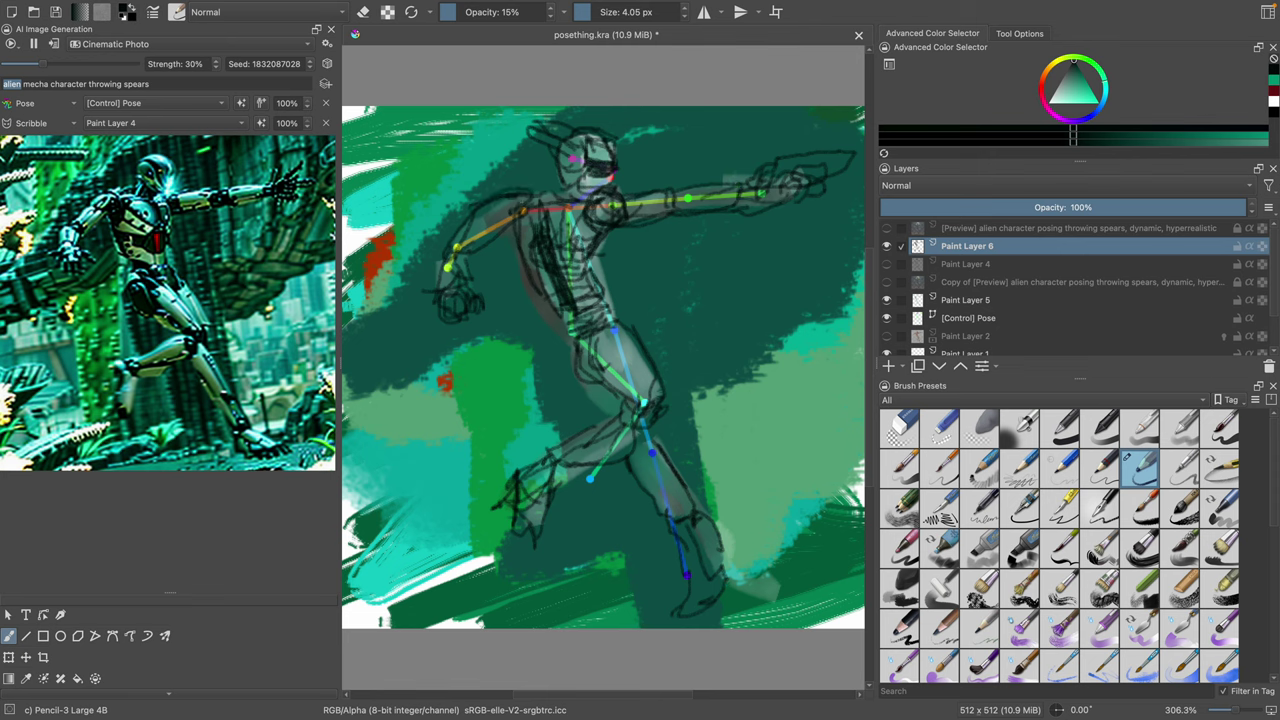
# Step: Reinforce the back contour of the torso and darken the visor on the head
pyautogui.moveTo(508, 208)
pyautogui.mouseDown()
pyautogui.moveTo(521, 284)
pyautogui.moveTo(567, 320)
pyautogui.mouseUp()
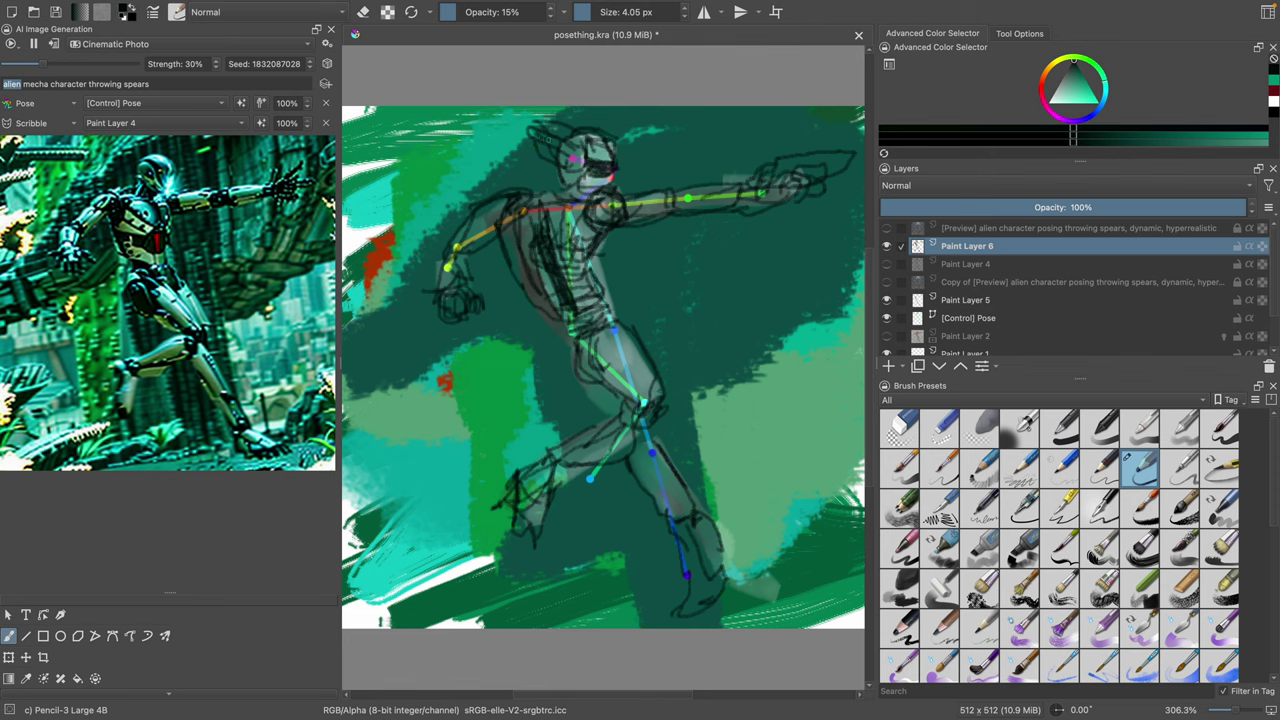
pyautogui.moveTo(576, 146); pyautogui.dragTo(598, 168)
# Step: Save the document and replace the Paint Layer 4 scribble control with a Scribble control layer using Paint Layer 6
pyautogui.click(165, 125)
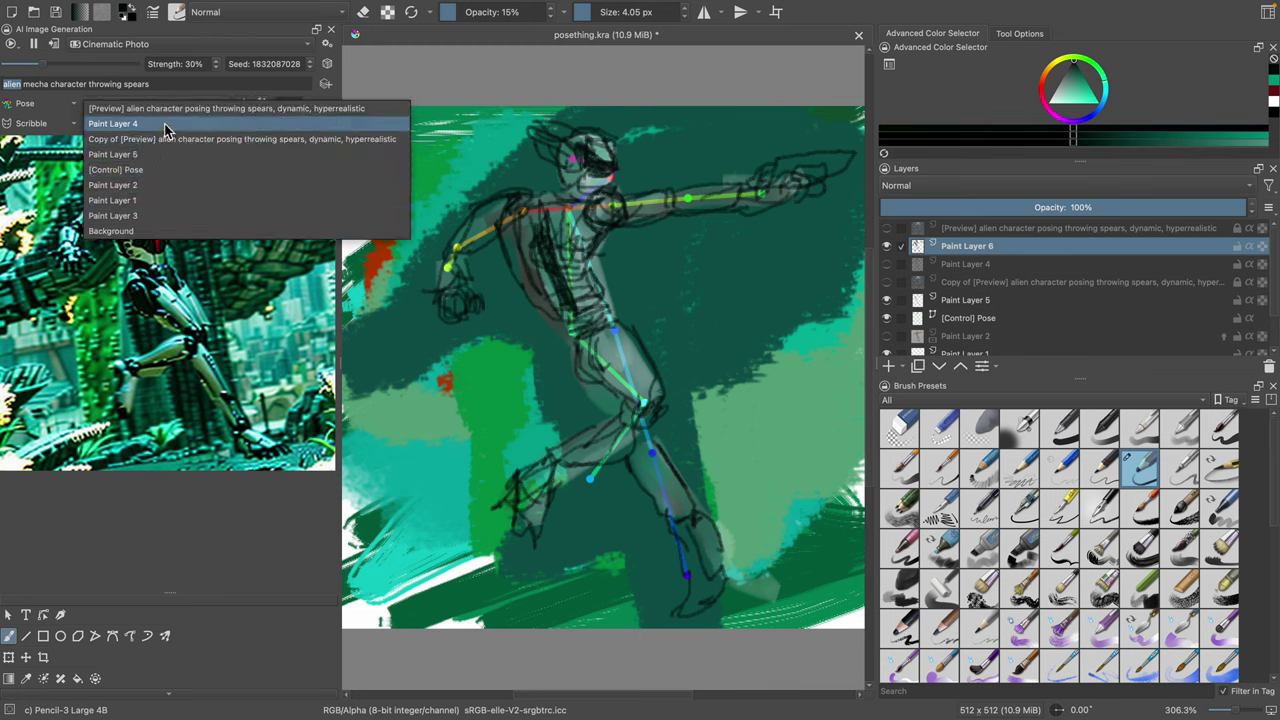
pyautogui.click(165, 124)
pyautogui.hotkey('ctrl', 's')
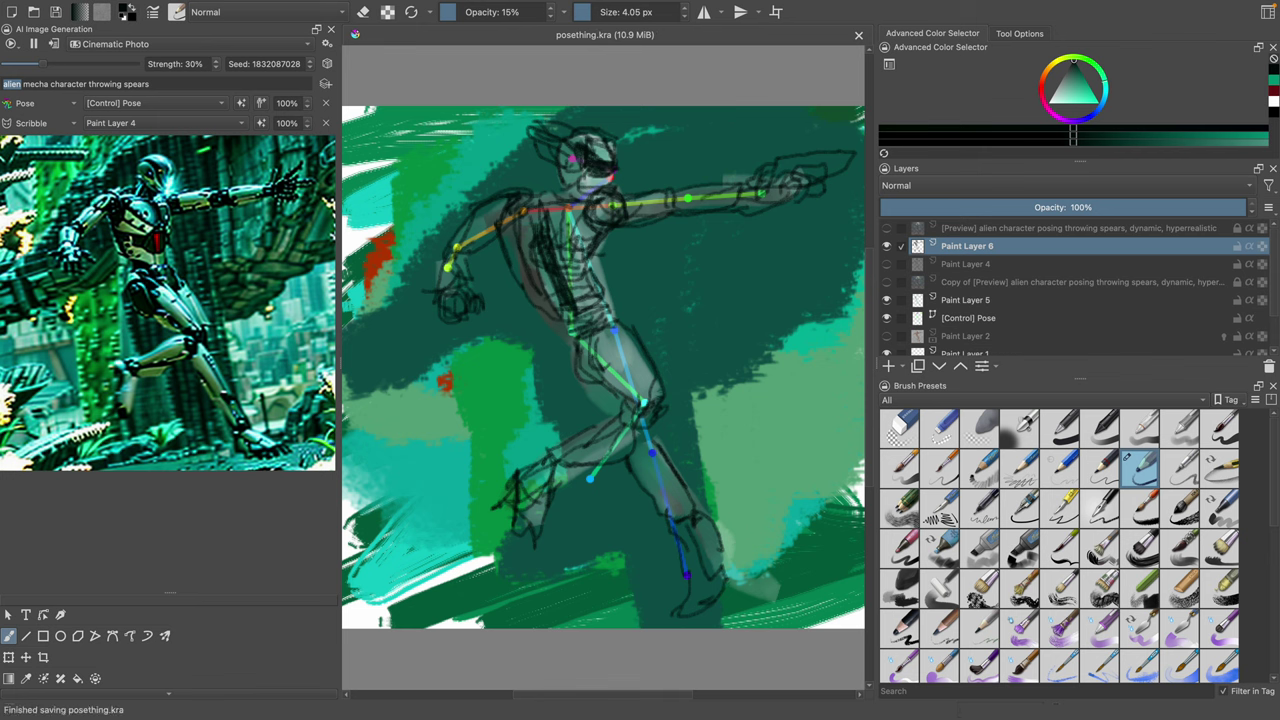
pyautogui.click(326, 123)
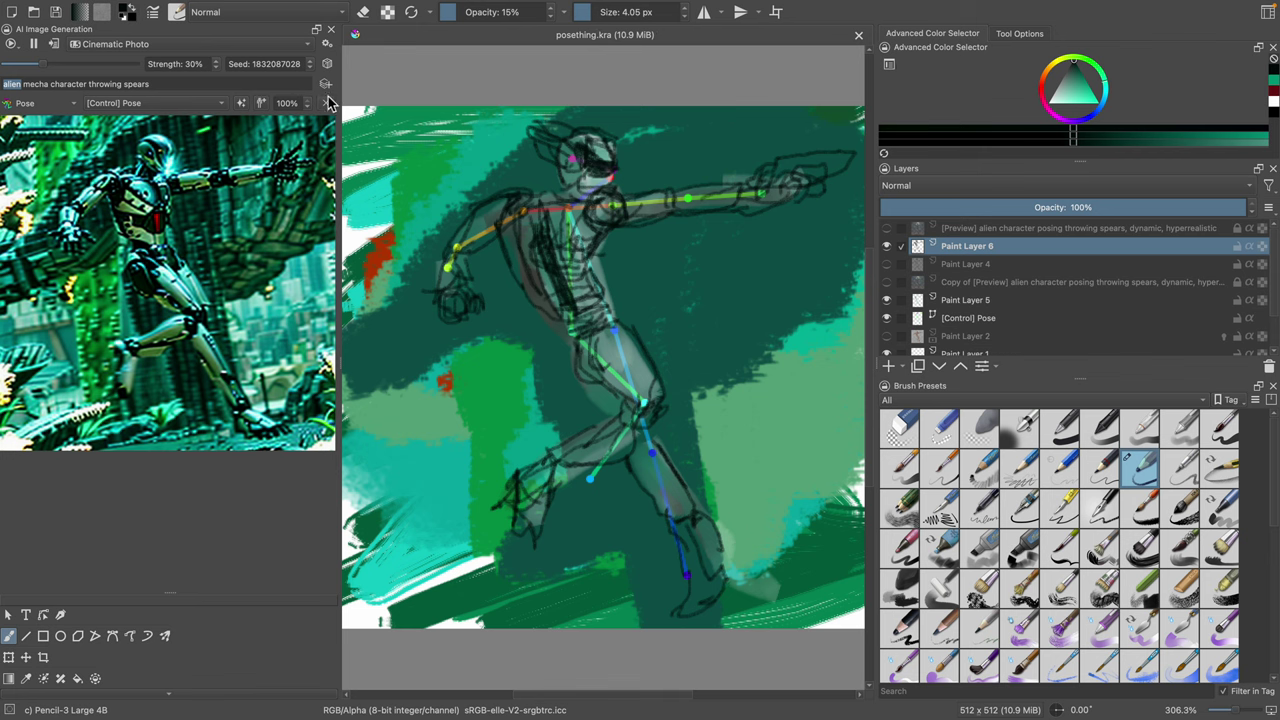
pyautogui.click(326, 84)
pyautogui.click(55, 126)
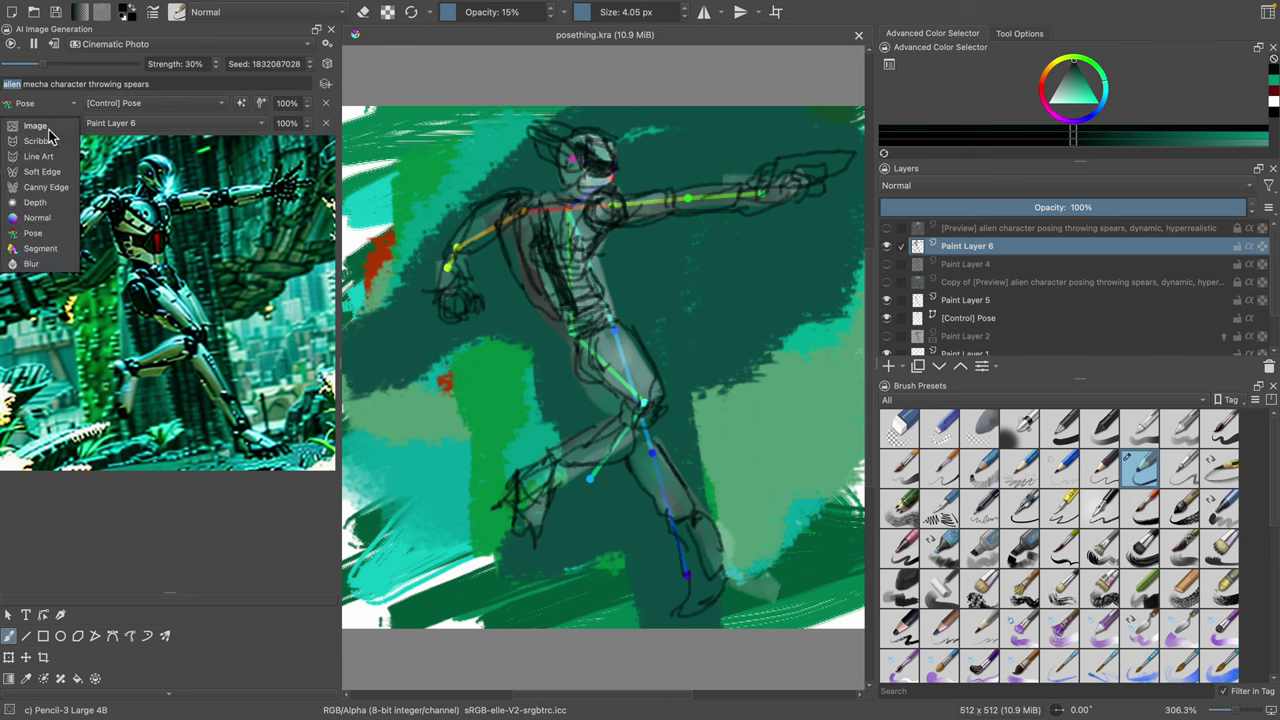
pyautogui.click(48, 150)
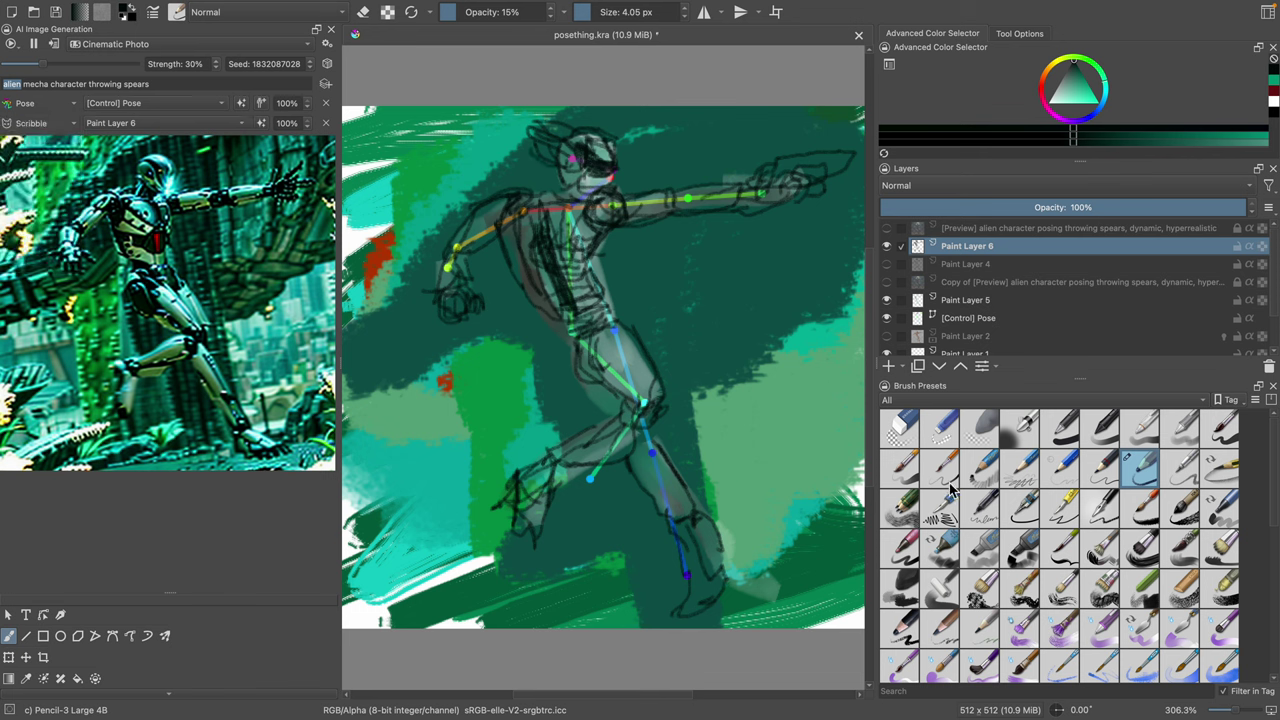
# Step: Ink the head with its pointed ear, the shoulder joint and the torso plates using the Ink-2 Fineliner brush
pyautogui.click(1020, 512)
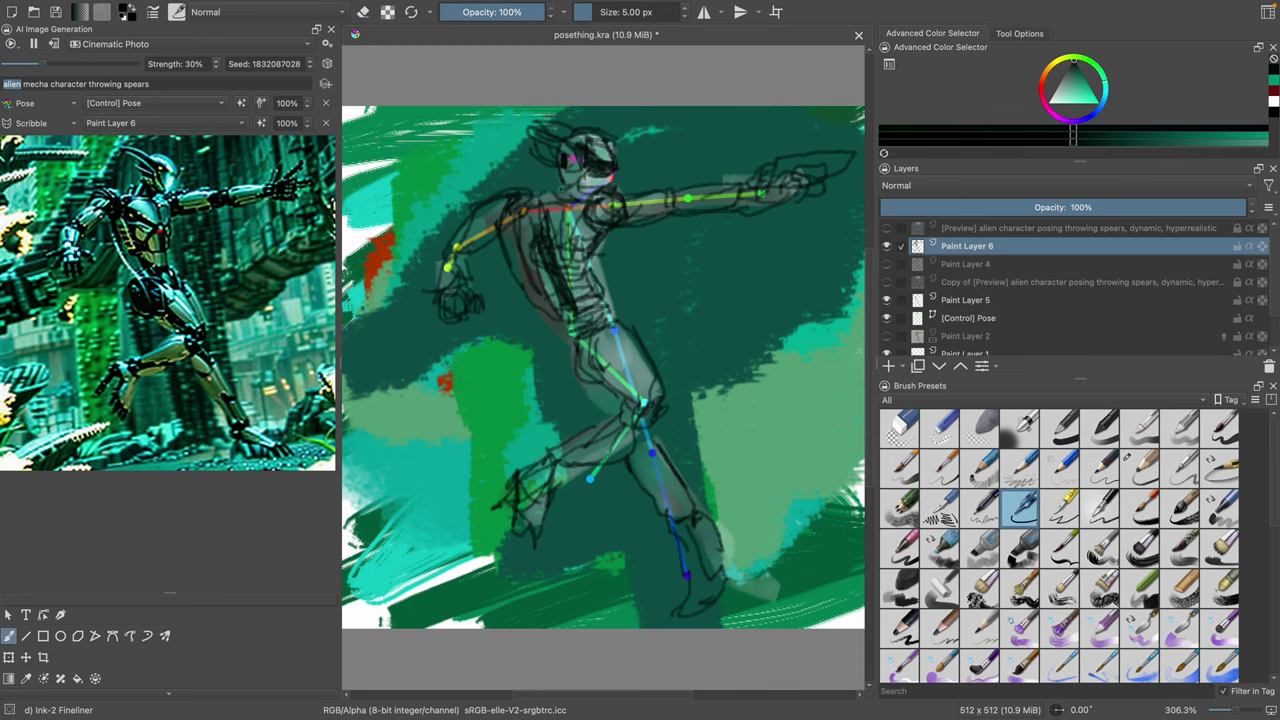
pyautogui.moveTo(556, 180)
pyautogui.mouseDown()
pyautogui.moveTo(518, 130)
pyautogui.moveTo(535, 117)
pyautogui.moveTo(568, 138)
pyautogui.moveTo(586, 126)
pyautogui.moveTo(612, 156)
pyautogui.moveTo(560, 160)
pyautogui.moveTo(576, 190)
pyautogui.moveTo(608, 196)
pyautogui.moveTo(583, 226)
pyautogui.moveTo(618, 214)
pyautogui.mouseUp()
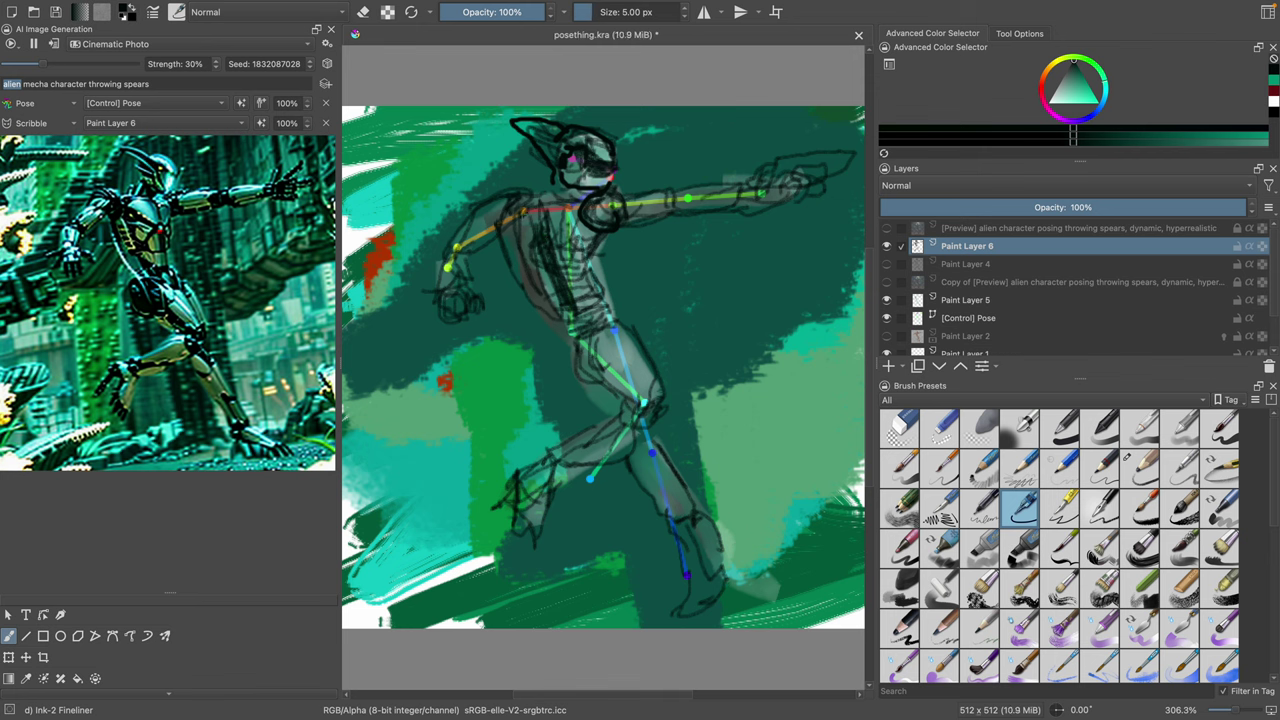
pyautogui.moveTo(608, 230); pyautogui.dragTo(574, 268)
pyautogui.moveTo(512, 227)
pyautogui.mouseDown()
pyautogui.moveTo(574, 266)
pyautogui.moveTo(553, 315)
pyautogui.mouseUp()
pyautogui.moveTo(616, 191)
pyautogui.mouseDown()
pyautogui.moveTo(617, 221)
pyautogui.moveTo(628, 213)
pyautogui.mouseUp()
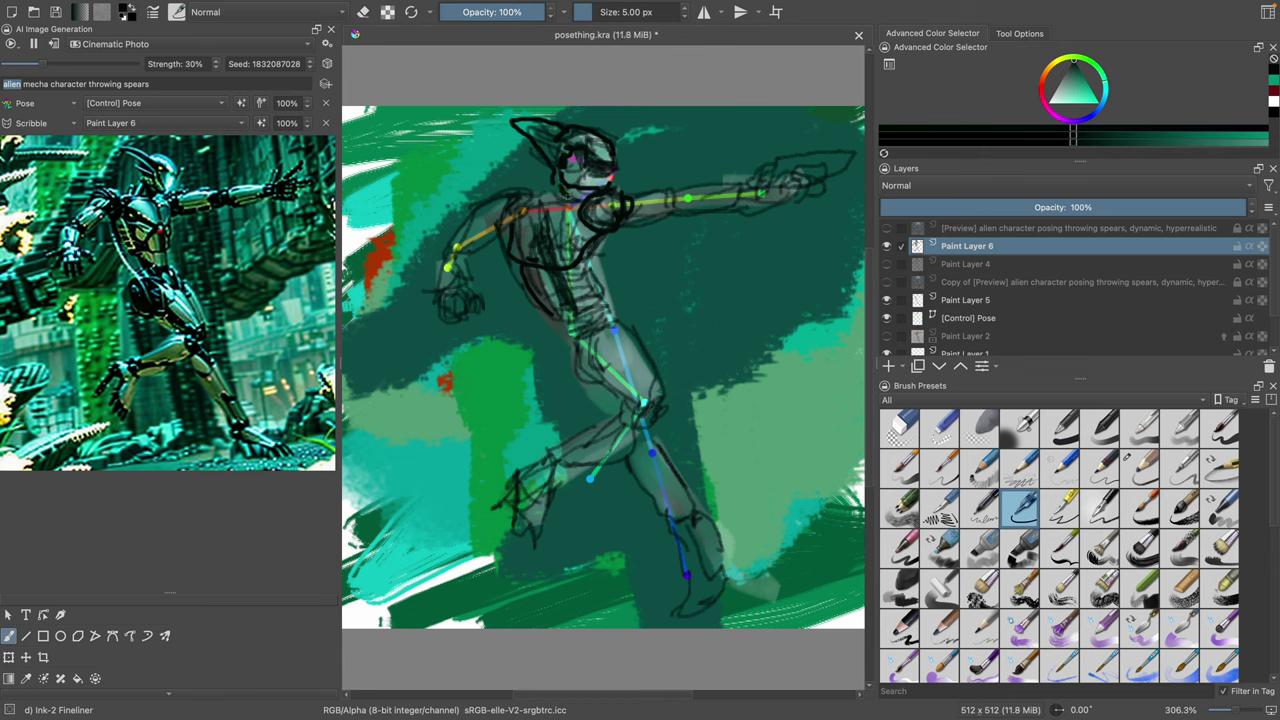
pyautogui.moveTo(534, 198)
pyautogui.mouseDown()
pyautogui.moveTo(578, 186)
pyautogui.moveTo(518, 199)
pyautogui.mouseUp()
pyautogui.moveTo(580, 262); pyautogui.dragTo(602, 314)
pyautogui.moveTo(530, 293); pyautogui.dragTo(584, 283)
# Step: Ink the hip, thigh, knee and raised rear leg down to its foot
pyautogui.moveTo(554, 318)
pyautogui.mouseDown()
pyautogui.moveTo(618, 314)
pyautogui.moveTo(582, 371)
pyautogui.moveTo(652, 421)
pyautogui.mouseUp()
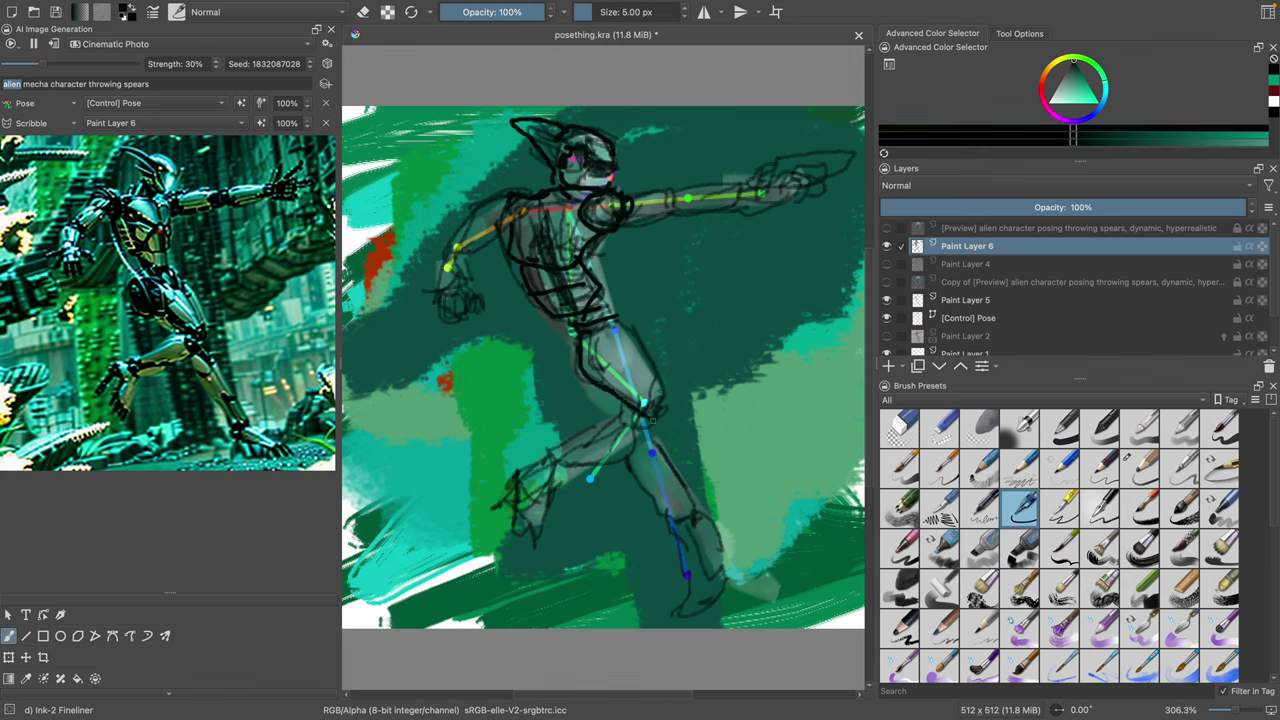
pyautogui.moveTo(612, 326); pyautogui.dragTo(650, 404)
pyautogui.moveTo(615, 323)
pyautogui.mouseDown()
pyautogui.moveTo(664, 382)
pyautogui.moveTo(644, 398)
pyautogui.moveTo(656, 446)
pyautogui.moveTo(608, 416)
pyautogui.moveTo(532, 458)
pyautogui.mouseUp()
pyautogui.moveTo(642, 450)
pyautogui.mouseDown()
pyautogui.moveTo(628, 468)
pyautogui.moveTo(552, 460)
pyautogui.moveTo(548, 488)
pyautogui.moveTo(504, 474)
pyautogui.moveTo(539, 486)
pyautogui.moveTo(525, 538)
pyautogui.mouseUp()
pyautogui.moveTo(544, 494)
pyautogui.mouseDown()
pyautogui.moveTo(552, 554)
pyautogui.moveTo(526, 542)
pyautogui.mouseUp()
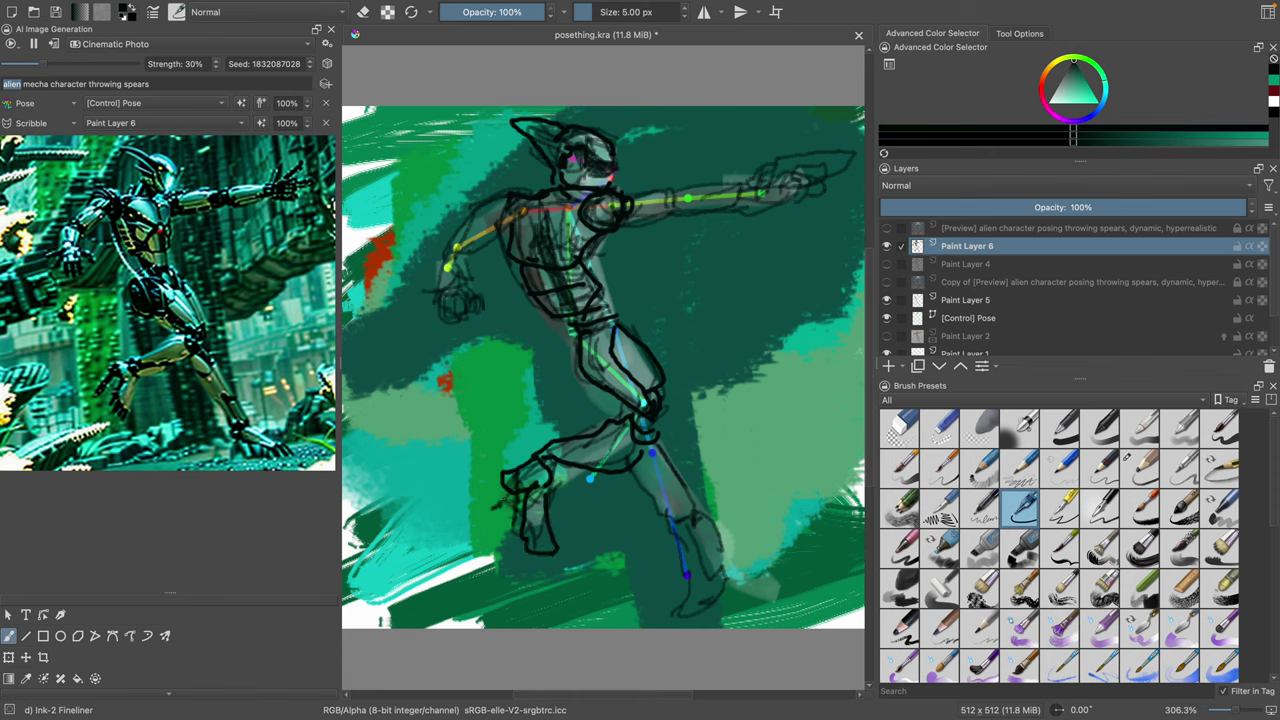
pyautogui.moveTo(492, 486); pyautogui.dragTo(523, 550)
# Step: Ink the front leg's outline down to the shin, touch up the ear and ink the bent arm with its hand
pyautogui.moveTo(639, 482); pyautogui.dragTo(655, 523)
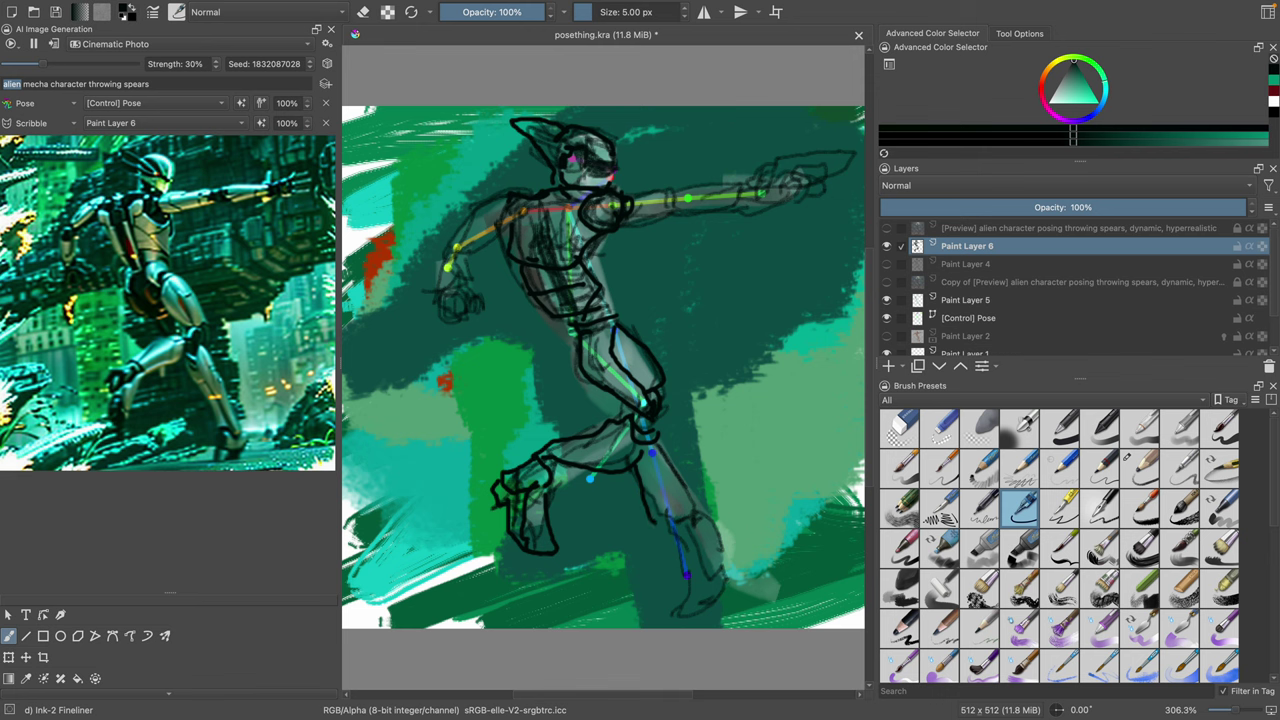
pyautogui.moveTo(666, 464); pyautogui.dragTo(702, 528)
pyautogui.moveTo(698, 519); pyautogui.dragTo(716, 585)
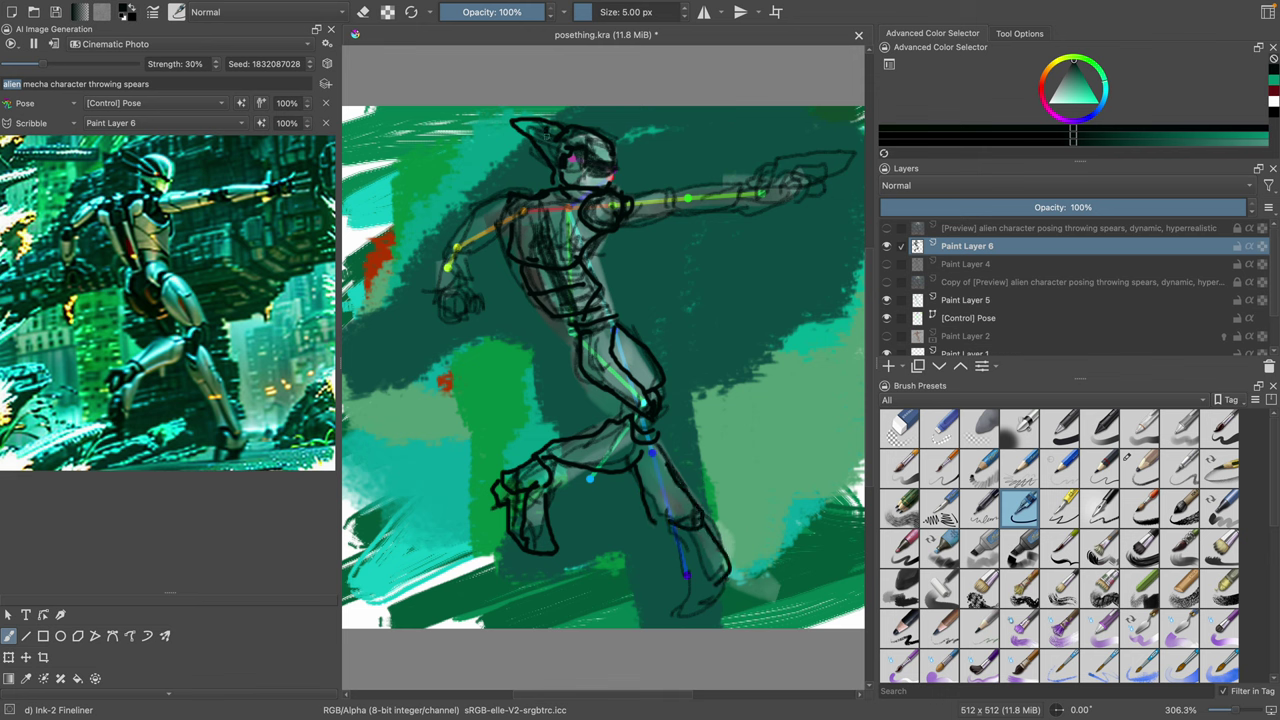
pyautogui.moveTo(546, 134); pyautogui.dragTo(562, 152)
pyautogui.moveTo(494, 206)
pyautogui.mouseDown()
pyautogui.moveTo(455, 238)
pyautogui.moveTo(440, 294)
pyautogui.moveTo(470, 282)
pyautogui.moveTo(476, 298)
pyautogui.moveTo(442, 300)
pyautogui.moveTo(480, 301)
pyautogui.mouseUp()
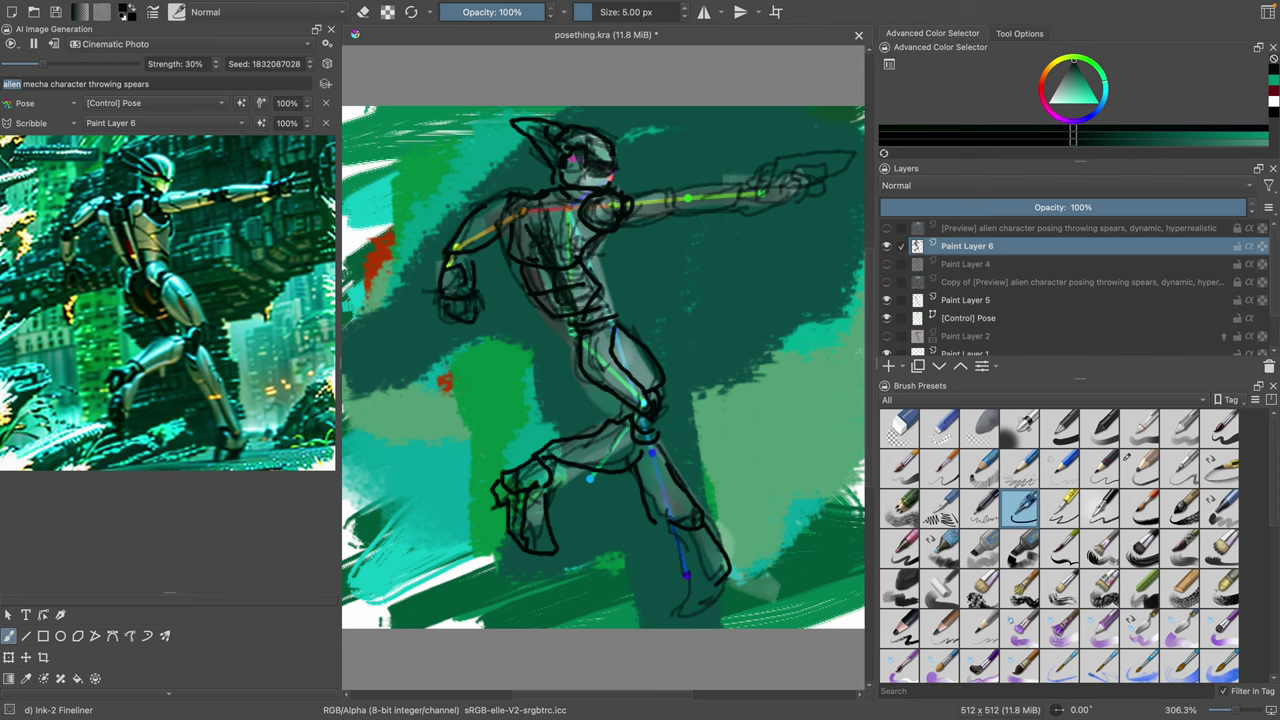
# Step: Add a detail line on the thigh and ink the front foot and the outstretched arm with its hand
pyautogui.moveTo(634, 341); pyautogui.dragTo(638, 364)
pyautogui.moveTo(672, 525)
pyautogui.mouseDown()
pyautogui.moveTo(687, 573)
pyautogui.moveTo(718, 597)
pyautogui.mouseUp()
pyautogui.moveTo(708, 534)
pyautogui.mouseDown()
pyautogui.moveTo(740, 584)
pyautogui.moveTo(728, 582)
pyautogui.moveTo(748, 584)
pyautogui.mouseUp()
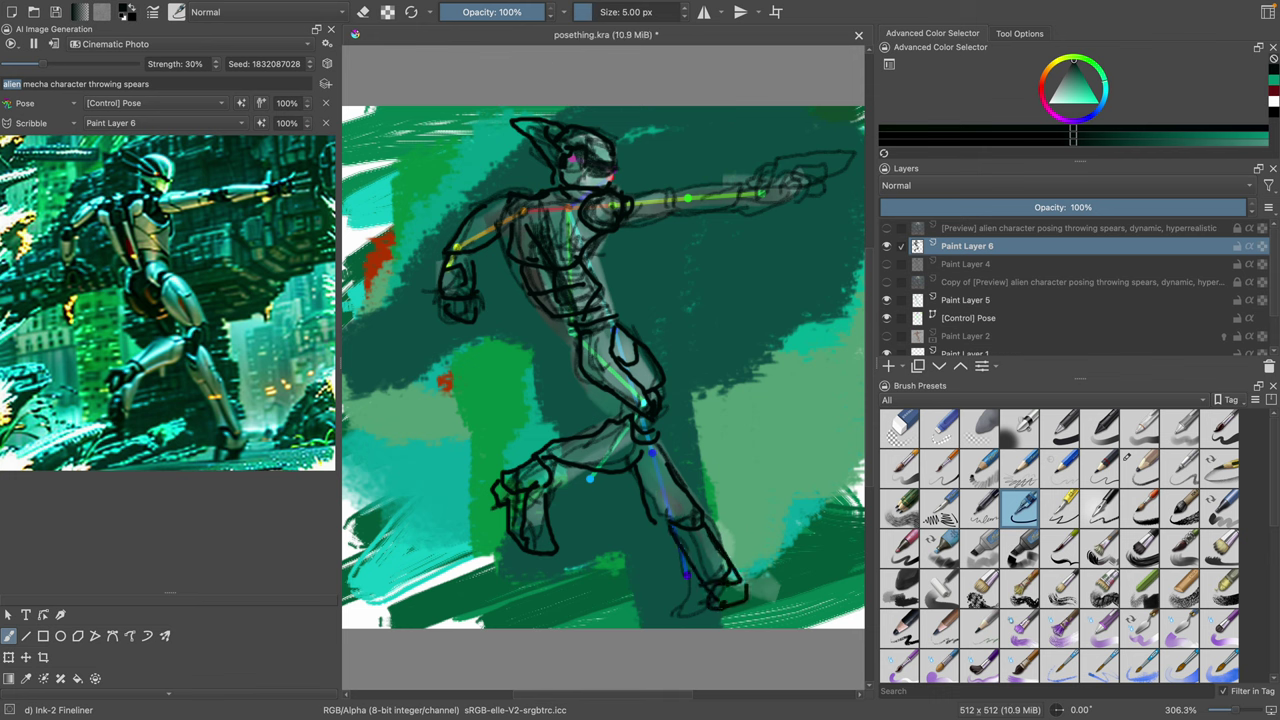
pyautogui.moveTo(625, 217)
pyautogui.mouseDown()
pyautogui.moveTo(675, 213)
pyautogui.moveTo(717, 180)
pyautogui.moveTo(714, 211)
pyautogui.moveTo(737, 191)
pyautogui.moveTo(782, 176)
pyautogui.mouseUp()
pyautogui.moveTo(782, 180)
pyautogui.mouseDown()
pyautogui.moveTo(758, 200)
pyautogui.moveTo(768, 178)
pyautogui.moveTo(820, 180)
pyautogui.mouseUp()
# Step: Clear the whole AI prompt and undo the last freehand brush stroke
pyautogui.click(144, 85)
pyautogui.doubleClick(125, 86)
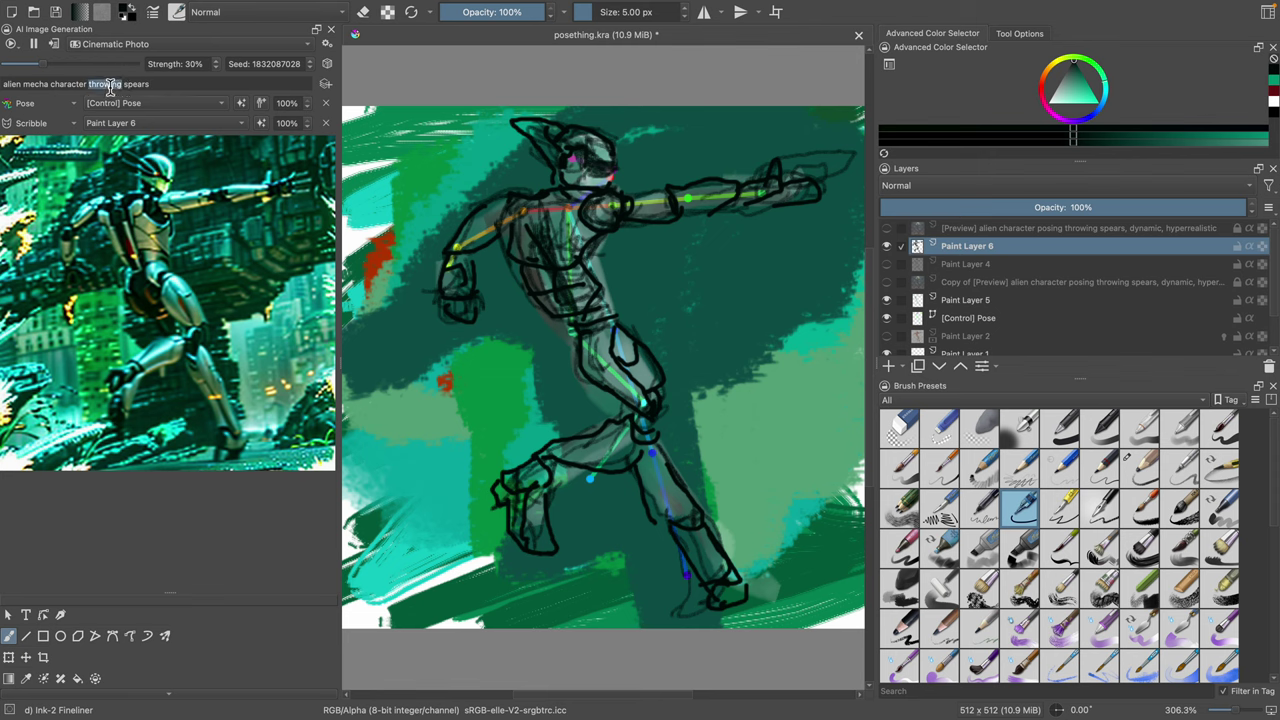
pyautogui.keyDown('shift'); pyautogui.click(151, 86); pyautogui.keyUp('shift')
pyautogui.write('h')
pyautogui.press('super+a')
pyautogui.press('BackSpace')
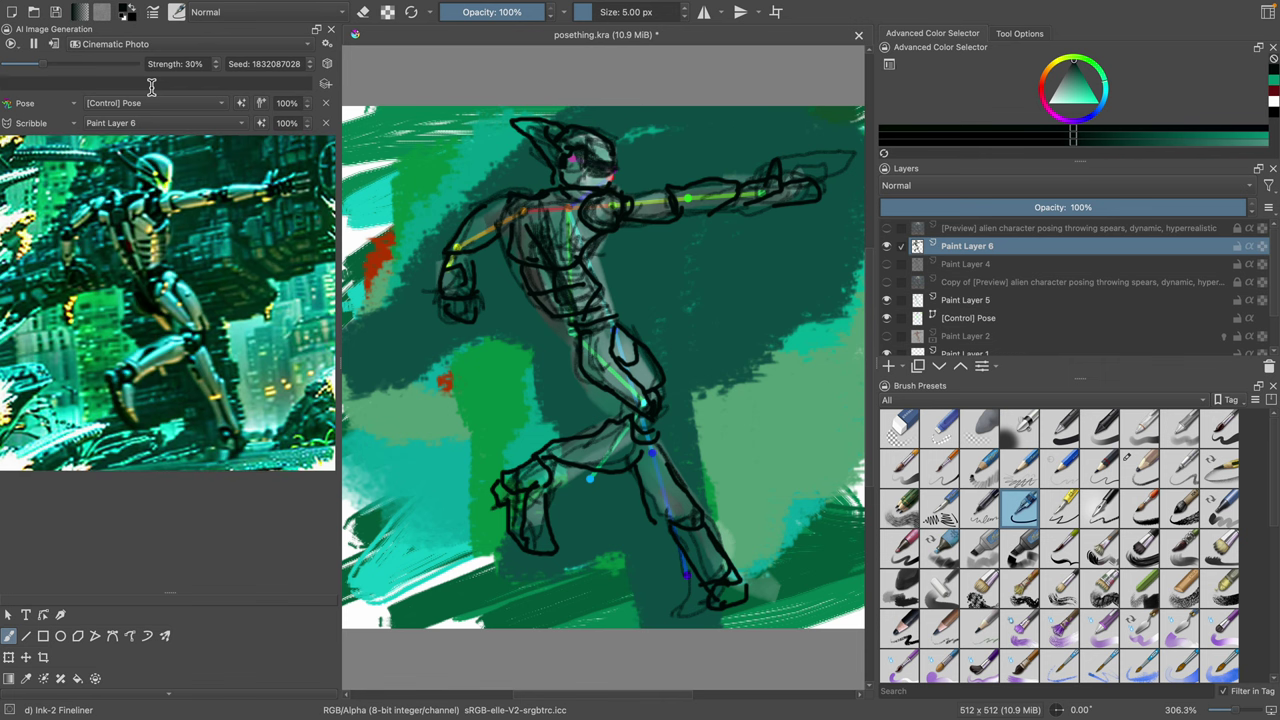
pyautogui.moveTo(23, 8)
pyautogui.click(106, 8)
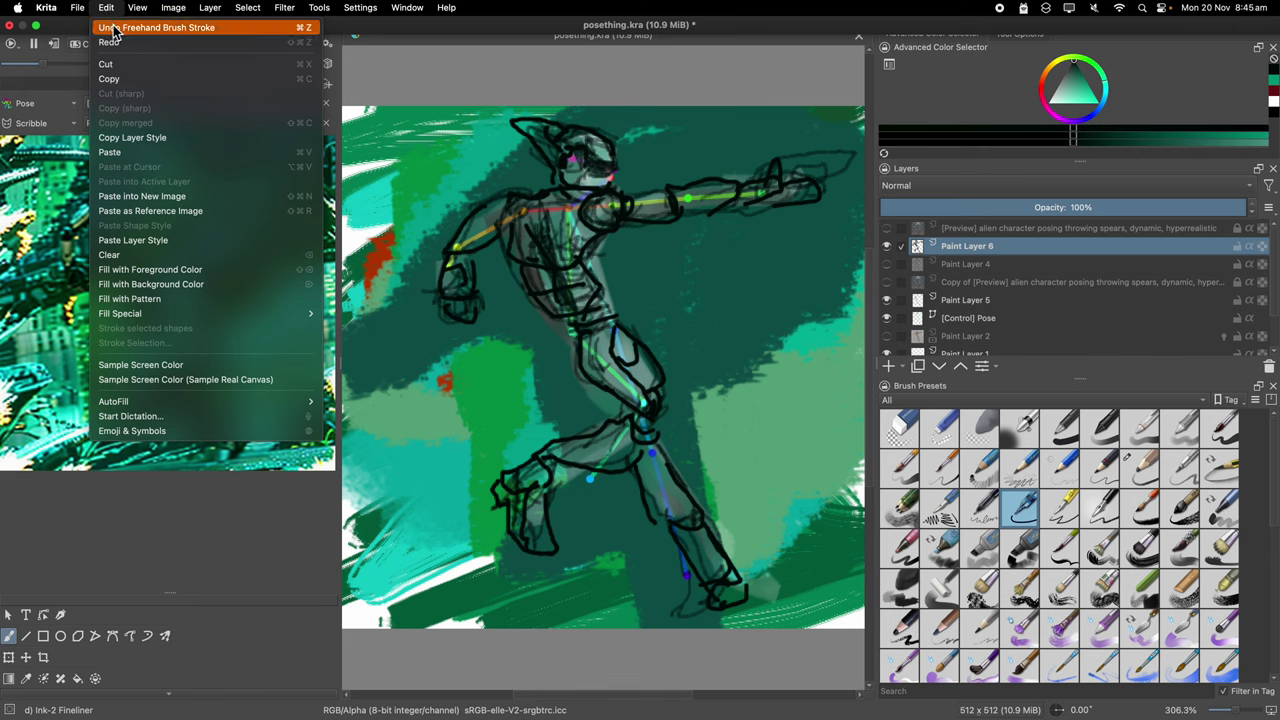
pyautogui.click(113, 28)
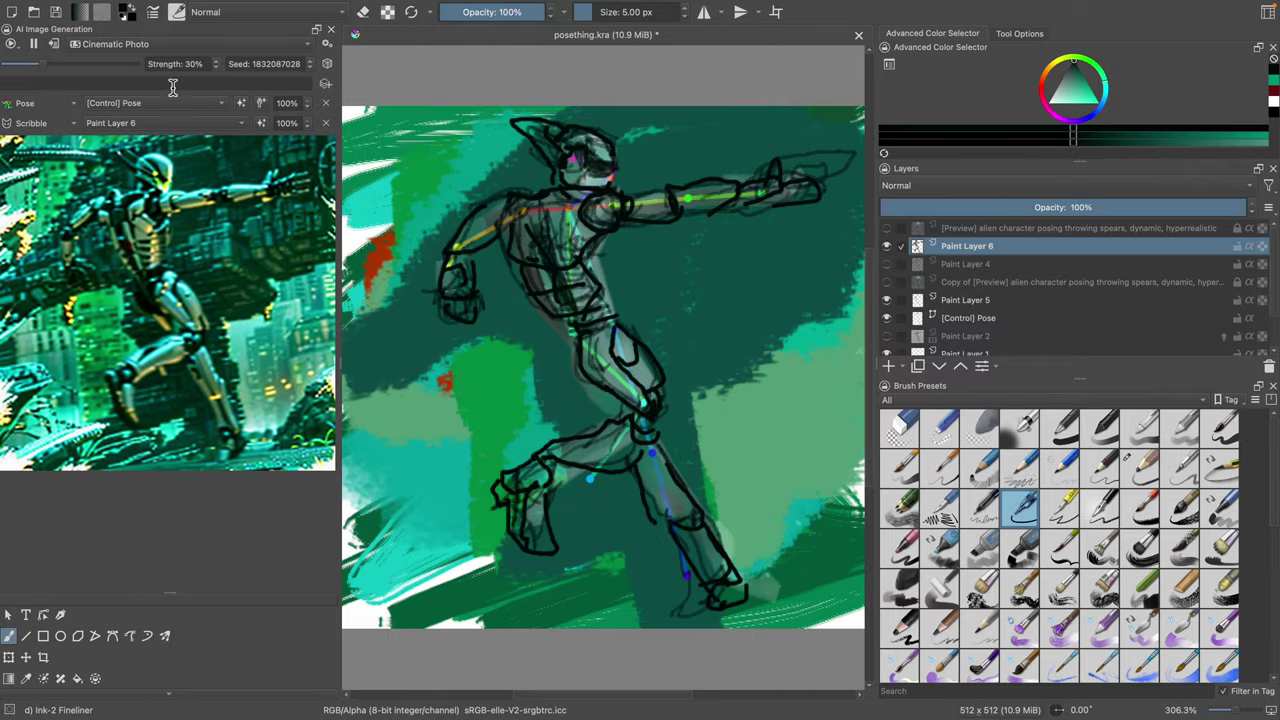
# Step: Compare the figure with Paint Layer 6 and Paint Layer 4 each shown and hidden
pyautogui.click(887, 247)
pyautogui.click(887, 264)
pyautogui.click(887, 264)
pyautogui.click(887, 264)
pyautogui.click(887, 264)
pyautogui.click(887, 246)
pyautogui.click(887, 246)
pyautogui.click(887, 246)
pyautogui.click(888, 248)
pyautogui.click(886, 246)
# Step: Hide Paint Layer 5, the pose layer, Paint Layer 1 and Paint Layer 3, keeping Paint Layer 6 over the white Background
pyautogui.click(886, 300)
pyautogui.click(886, 318)
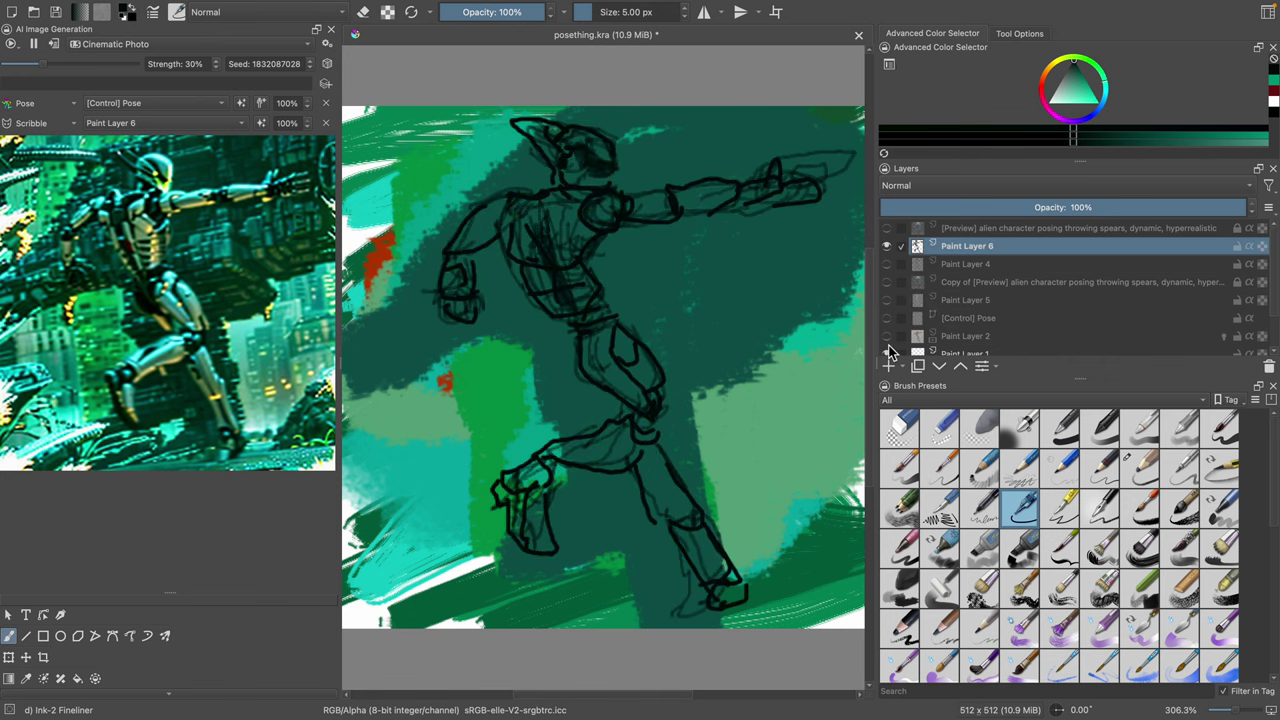
pyautogui.scroll(-1, 890, 340)
pyautogui.click(886, 328)
pyautogui.click(887, 343)
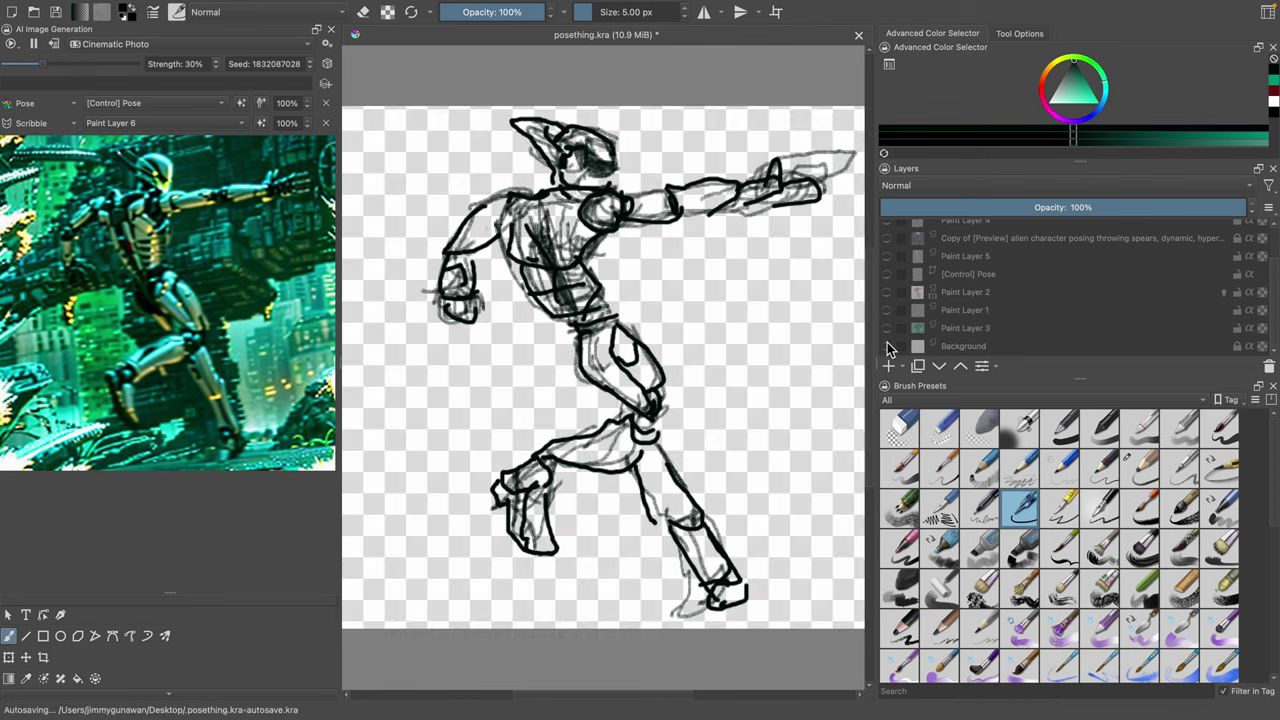
pyautogui.click(887, 343)
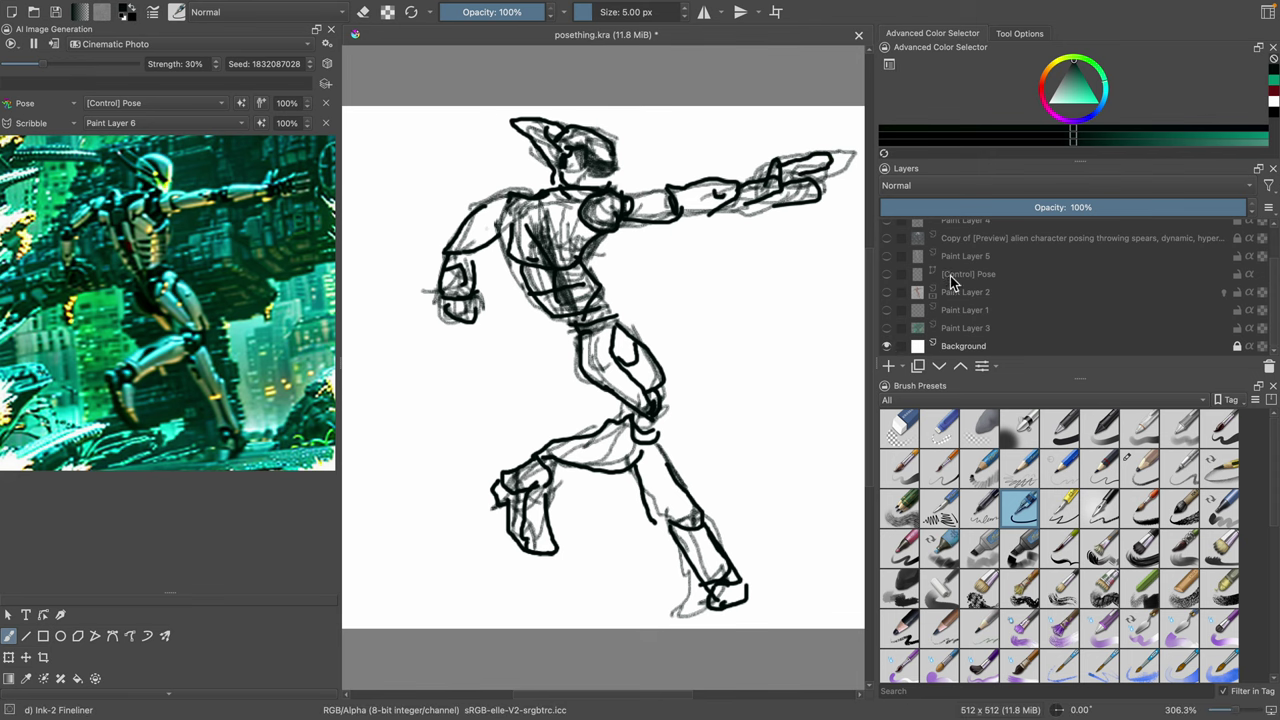
pyautogui.scroll(1, 950, 280)
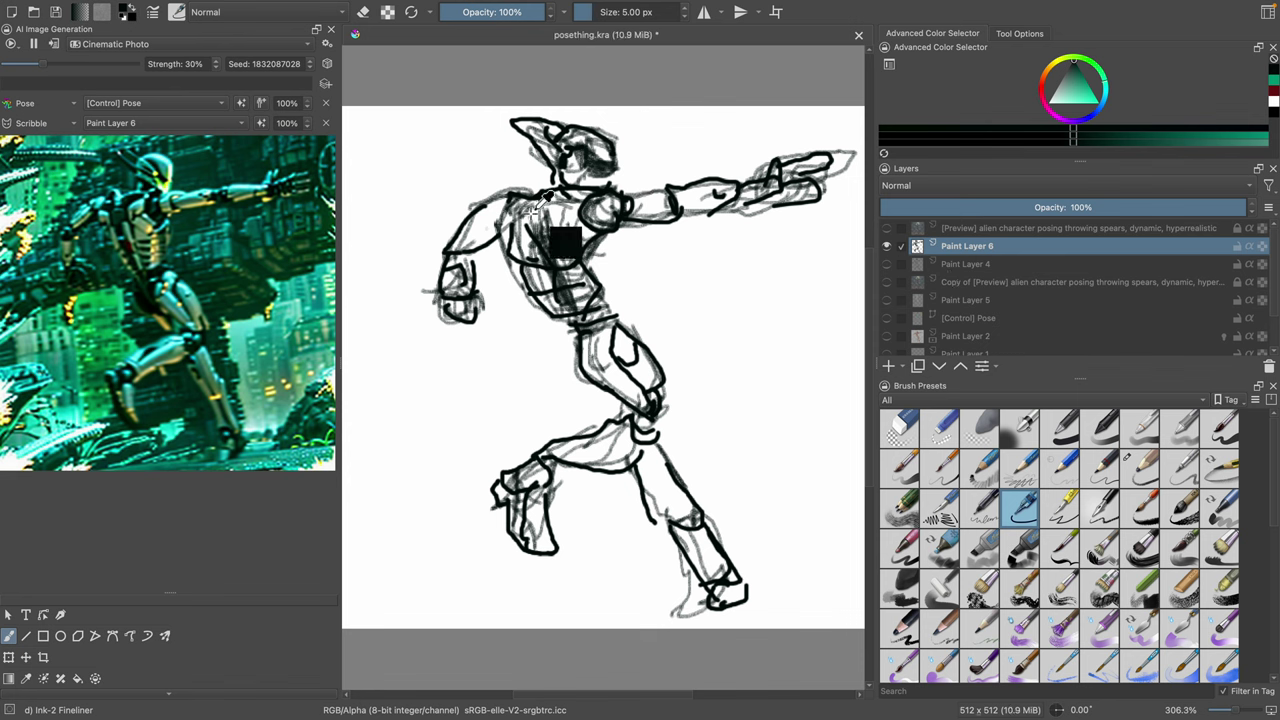
# Step: Export the line drawing to the Desktop as the PNG image posething.png
pyautogui.moveTo(163, 6)
pyautogui.click(80, 8)
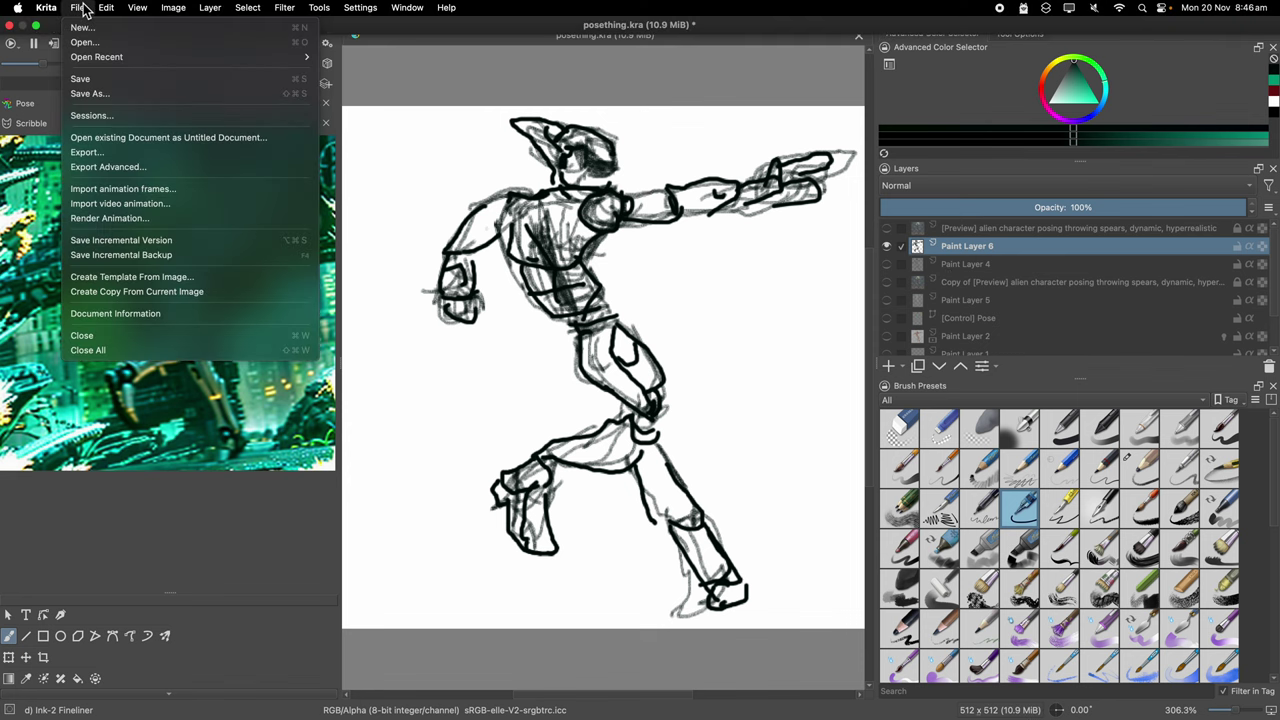
pyautogui.click(464, 318)
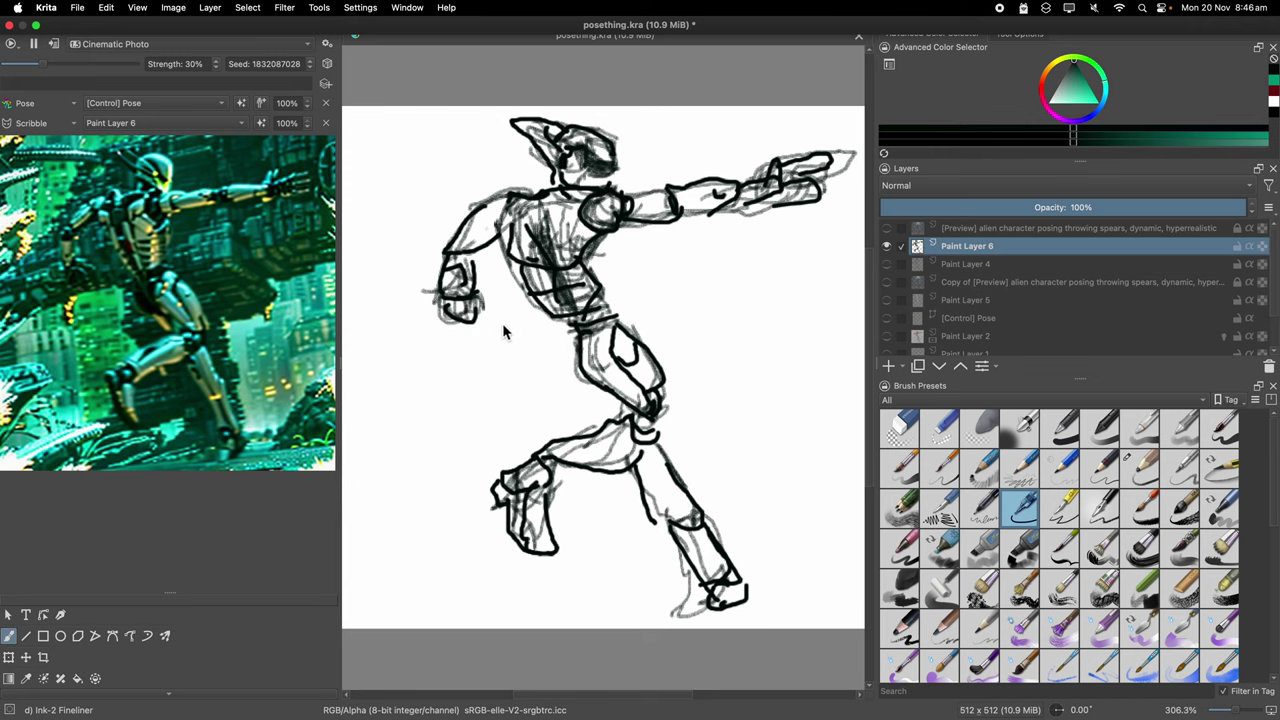
pyautogui.click(615, 240)
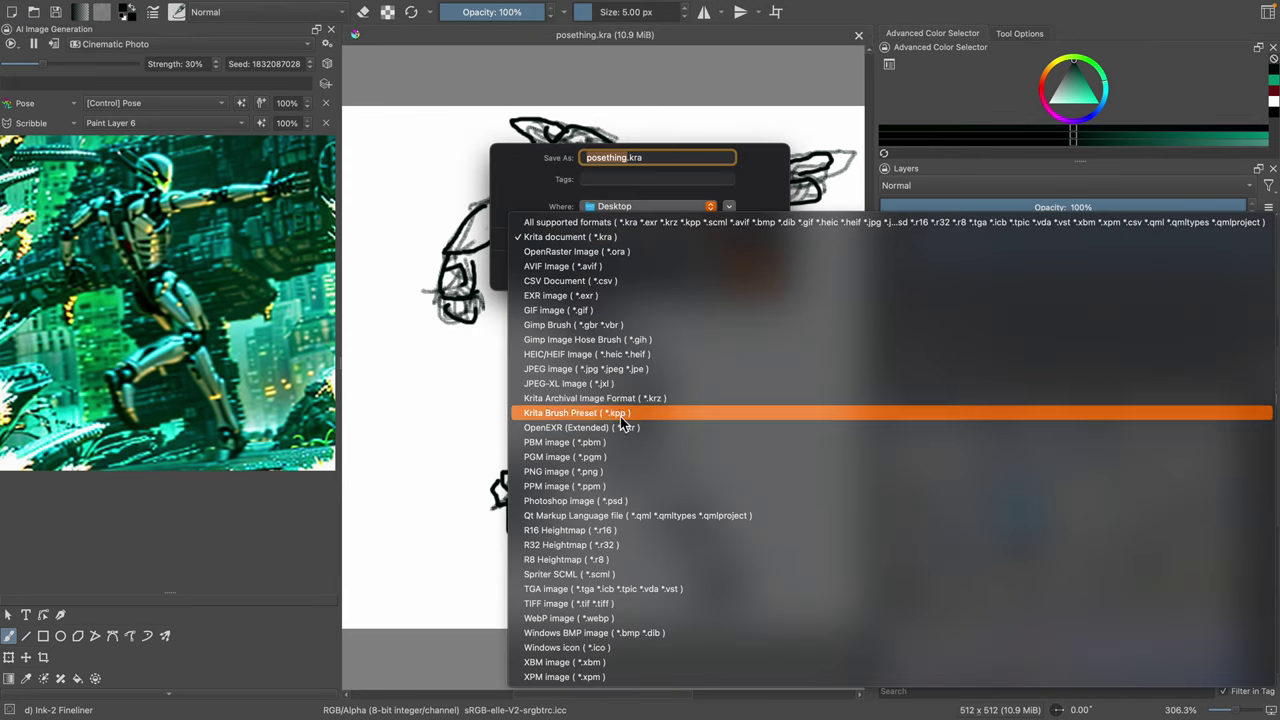
pyautogui.click(611, 472)
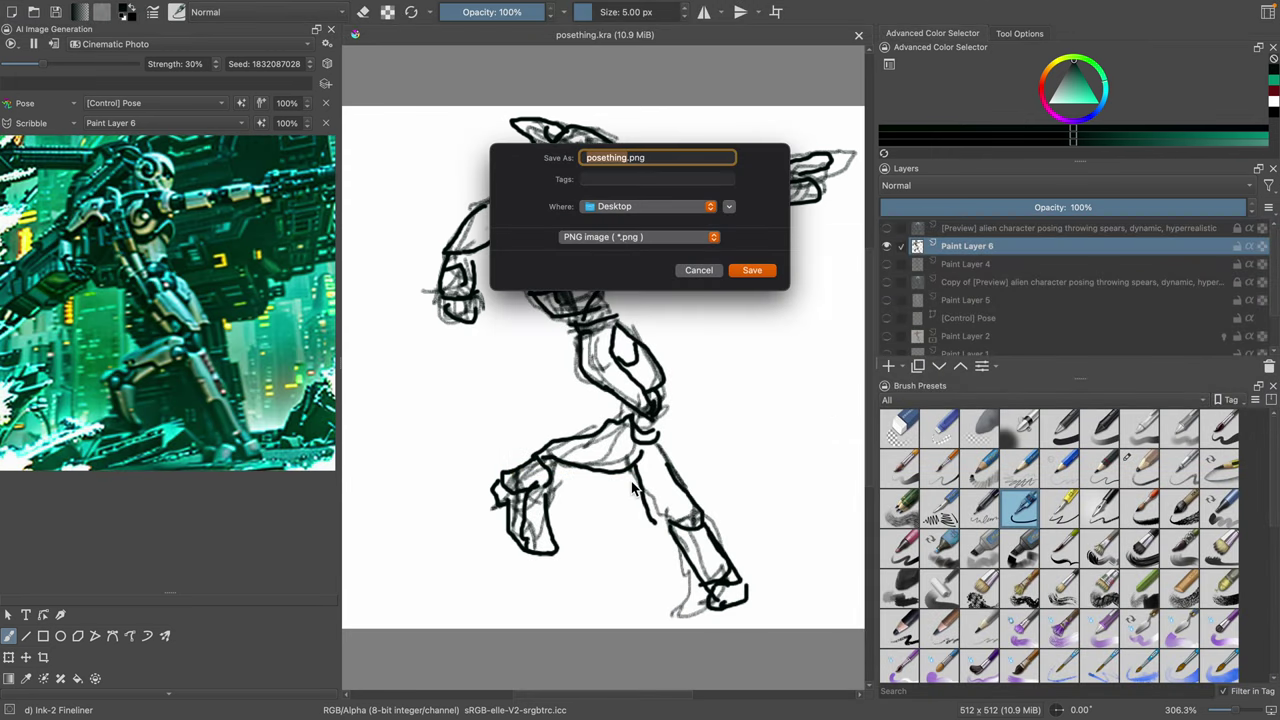
pyautogui.click(751, 270)
pyautogui.click(772, 486)
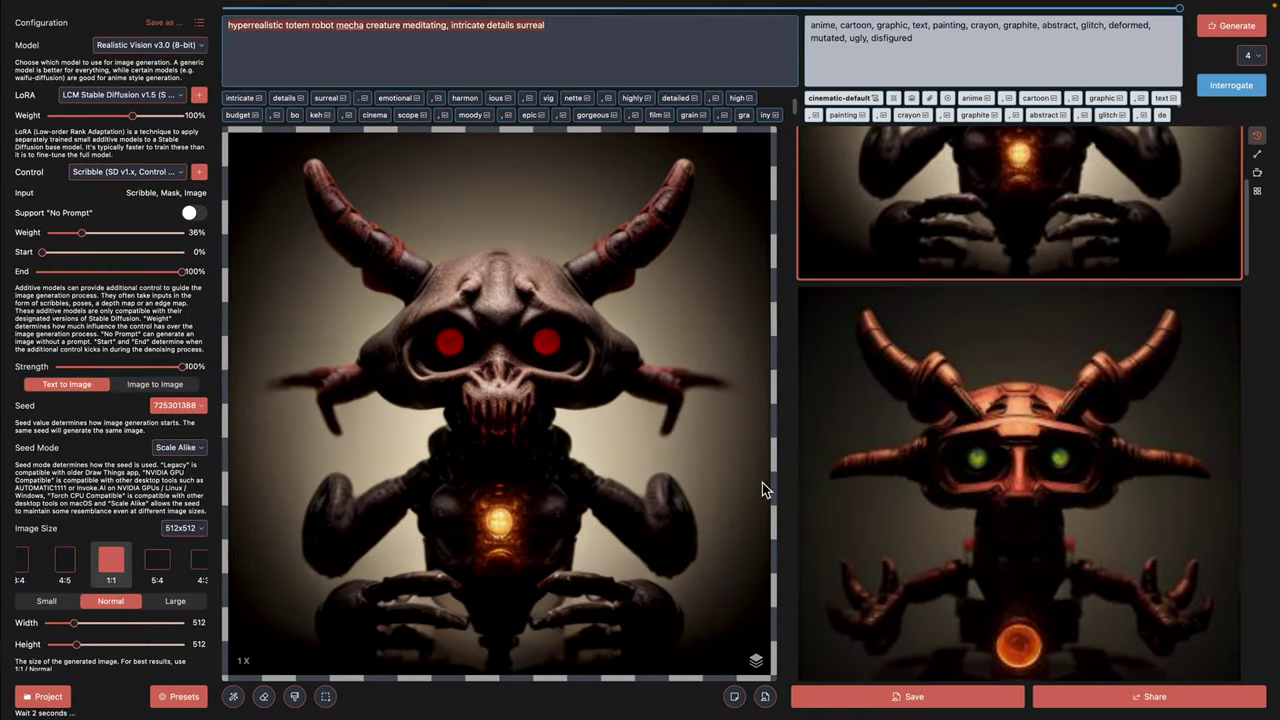
# Step: Switch to Draw Things, clear its canvas and make the Scribble layer the one displayed
pyautogui.click(734, 696)
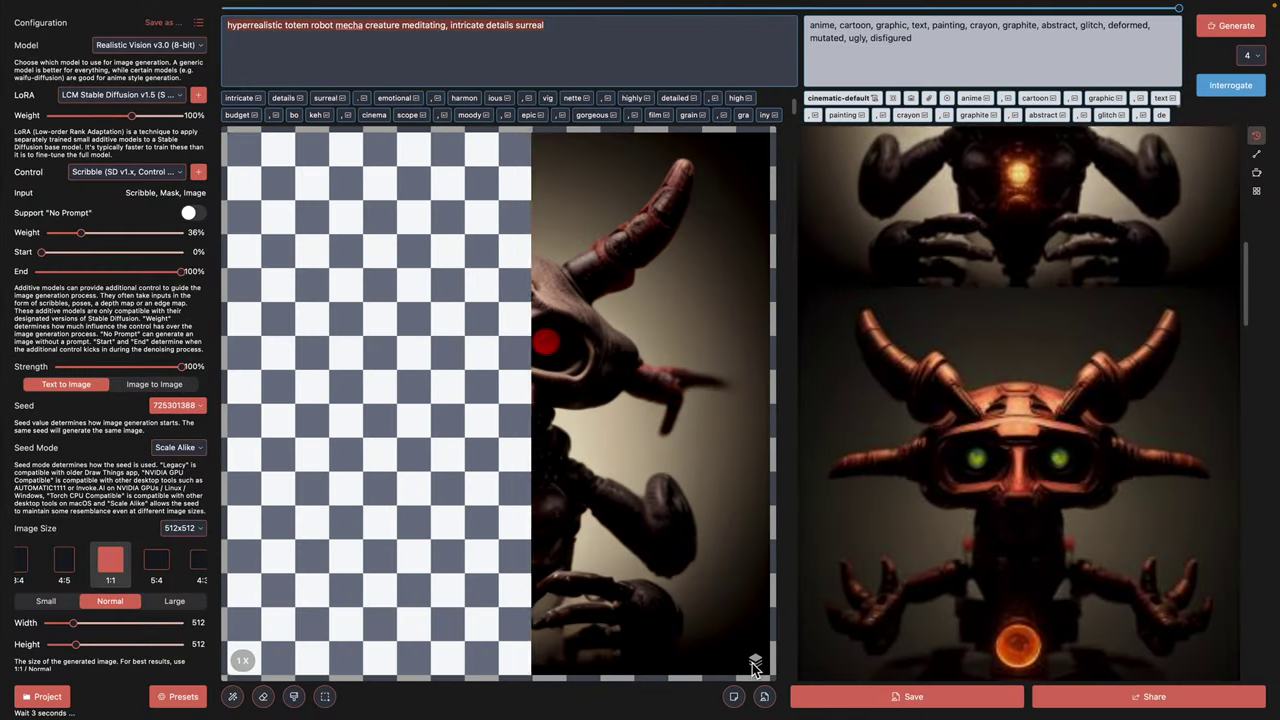
pyautogui.click(755, 660)
pyautogui.click(776, 537)
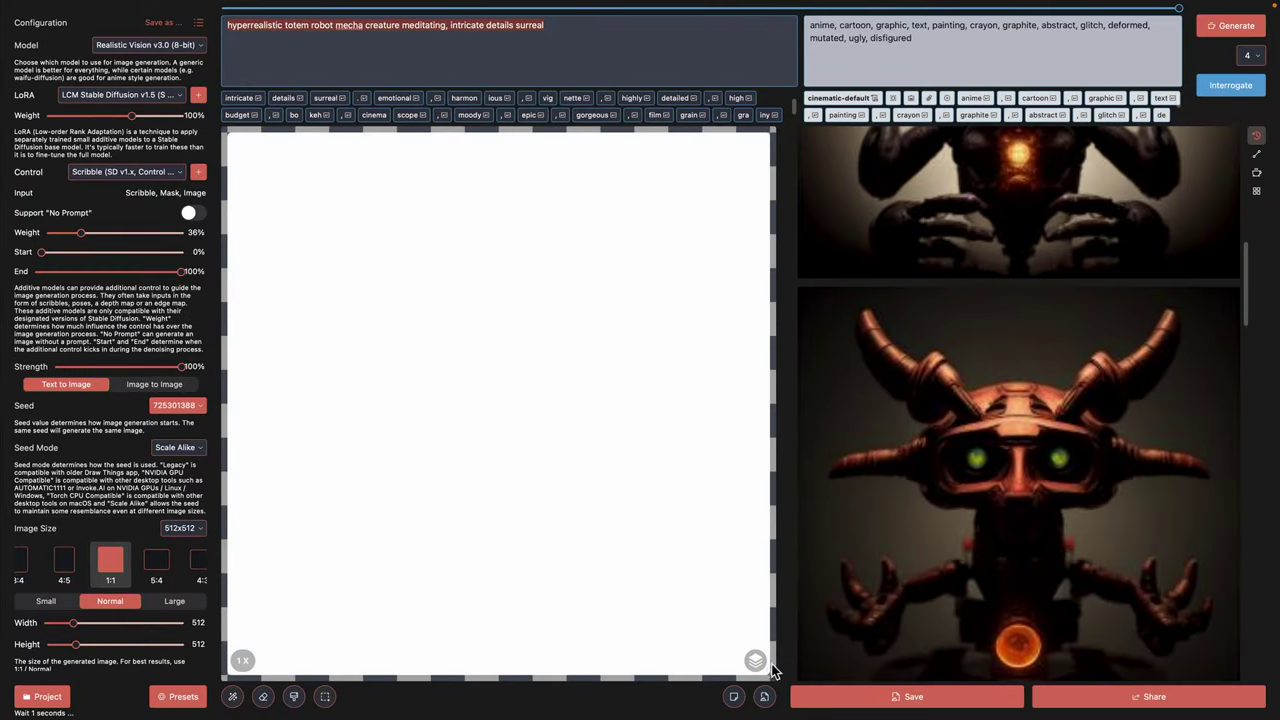
# Step: Load posething.png from the Desktop files into the scribble layer
pyautogui.click(755, 660)
pyautogui.moveTo(828, 628)
pyautogui.moveTo(890, 647)
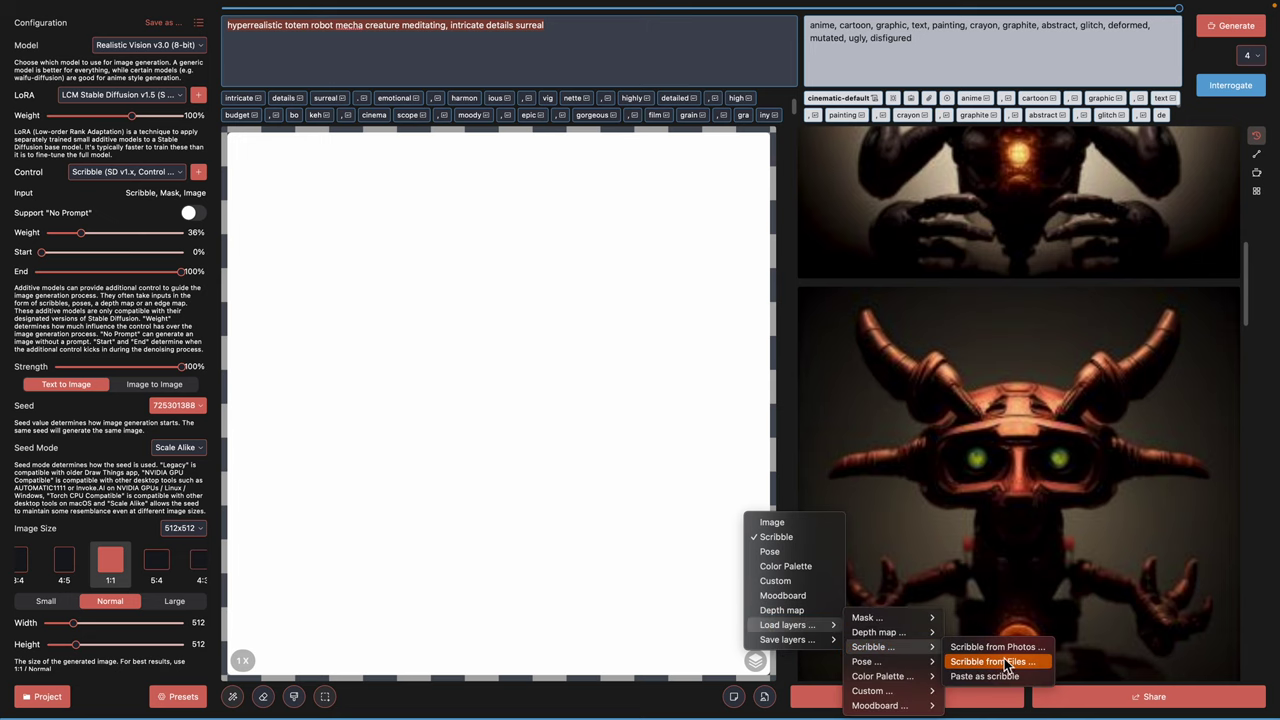
pyautogui.click(1008, 663)
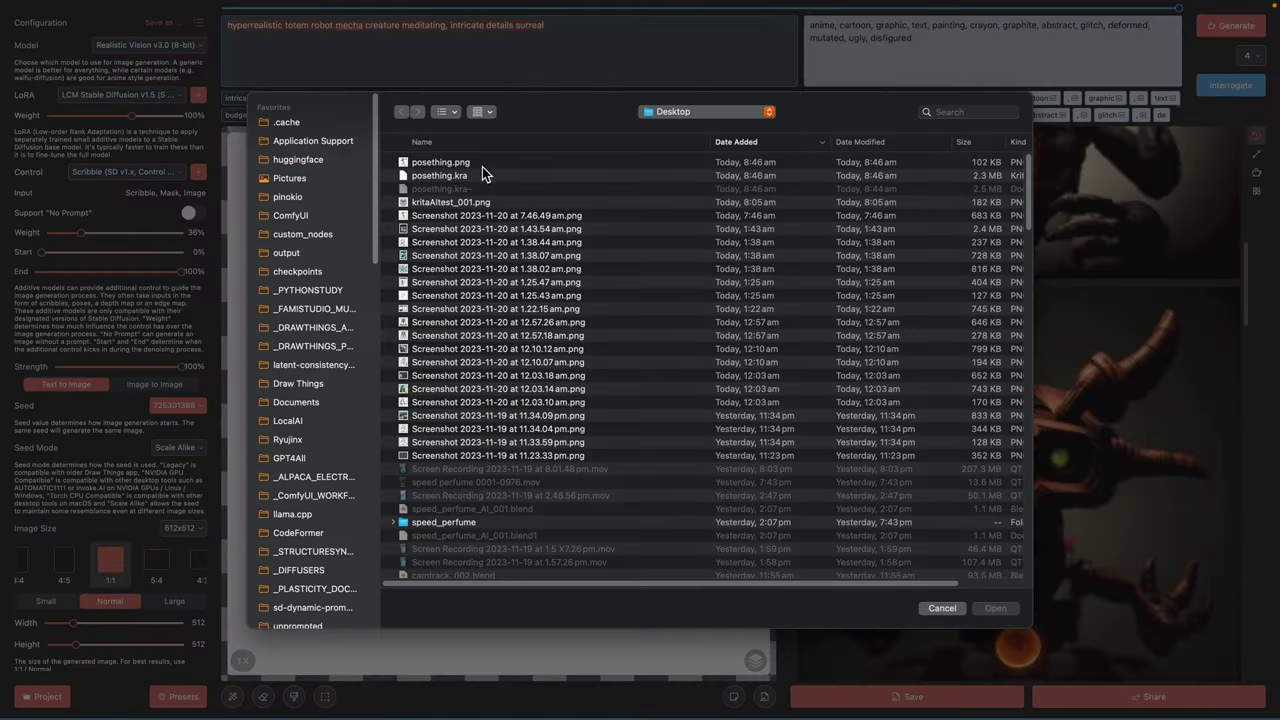
pyautogui.doubleClick(482, 166)
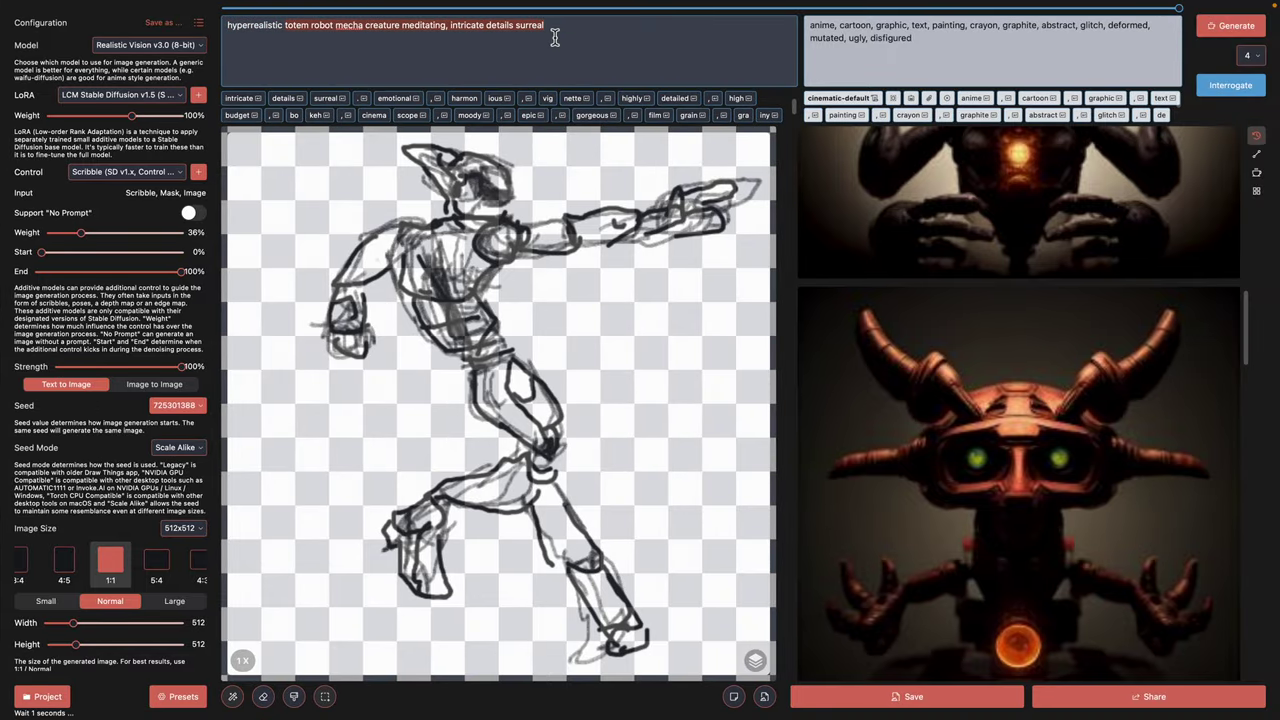
# Step: Change the prompt to "hyperrealistic robot mecha character holding gun, dynamic pose" and generate a batch of four images
pyautogui.write('robot e')
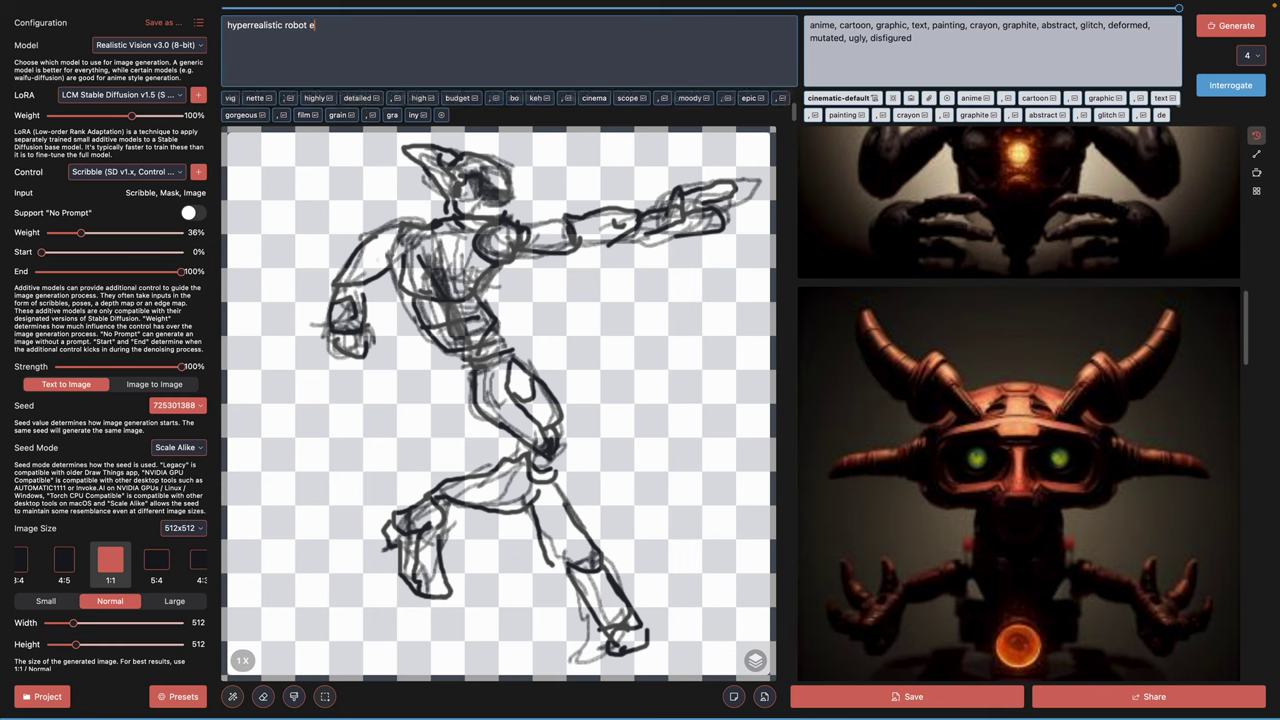
pyautogui.press('BackSpace')
pyautogui.write('mecha cha')
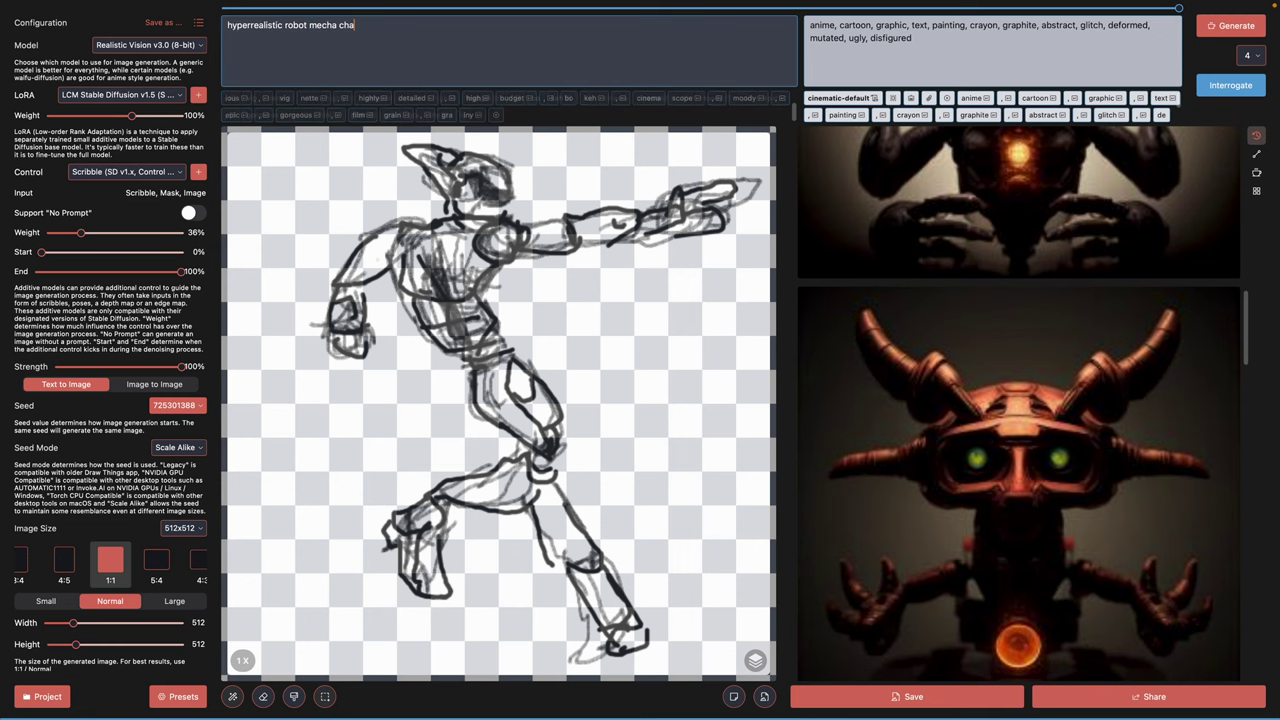
pyautogui.write('racter holding ')
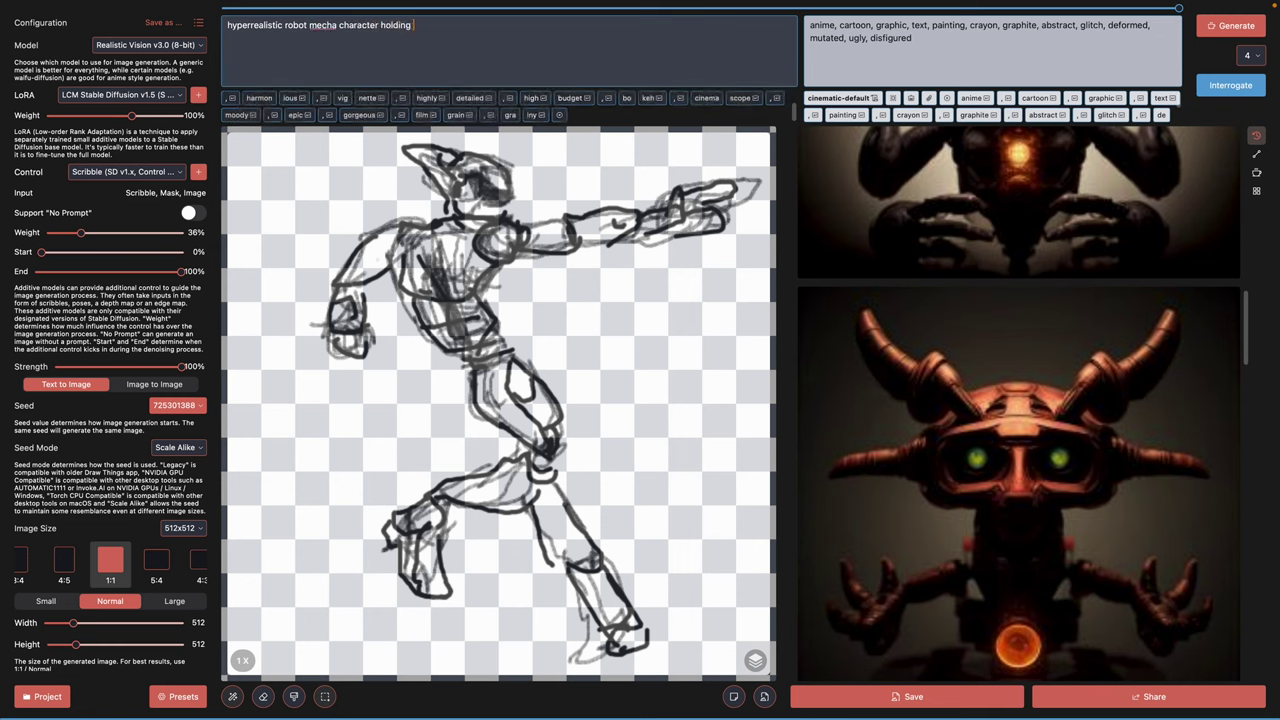
pyautogui.write('gun, dynamic pose')
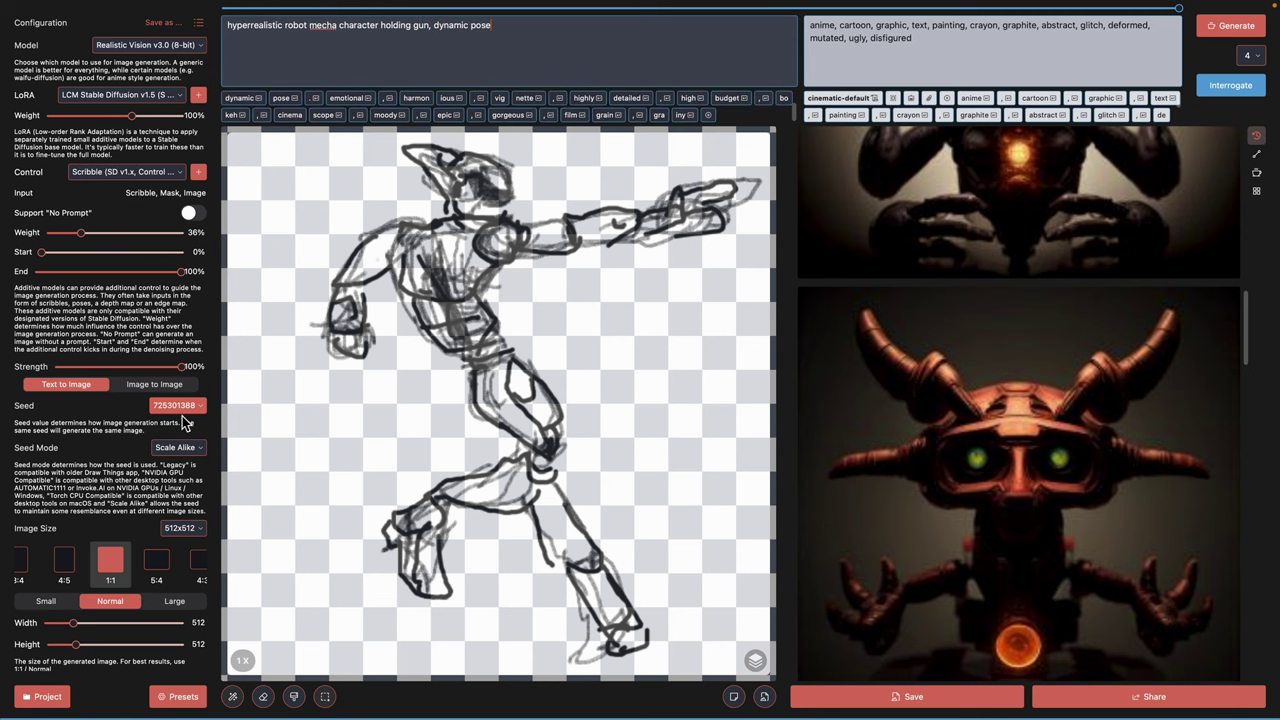
pyautogui.click(1245, 28)
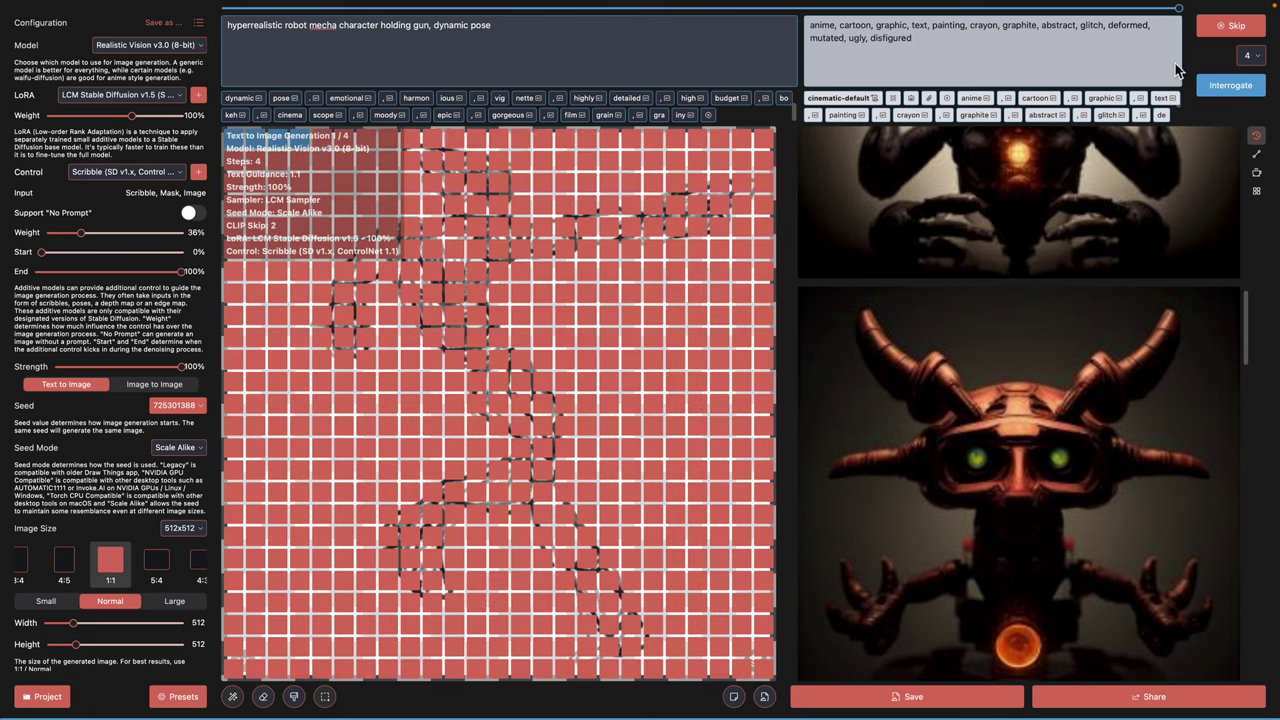
pyautogui.scroll(10, 1243, 320)
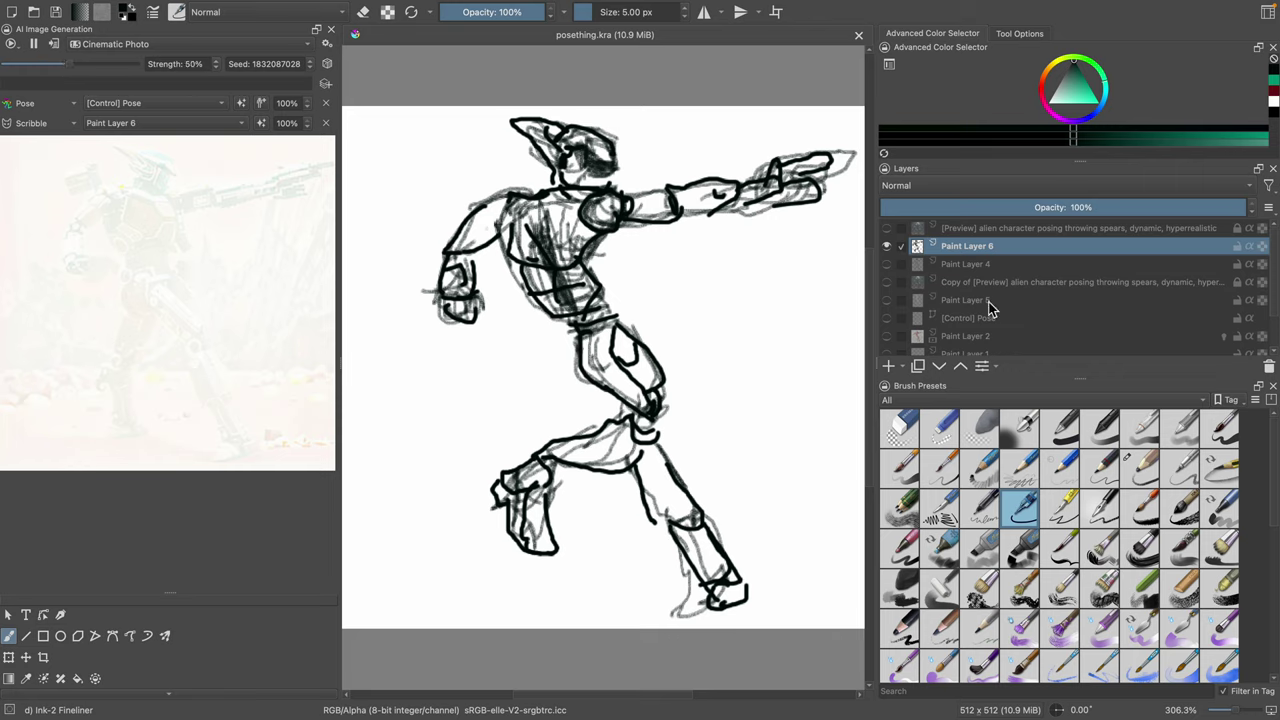
# Step: Return to Krita, add a new paint layer above Paint Layer 6 and choose the Ink-1 Precision brush
pyautogui.click(889, 246)
pyautogui.click(889, 246)
pyautogui.click(888, 366)
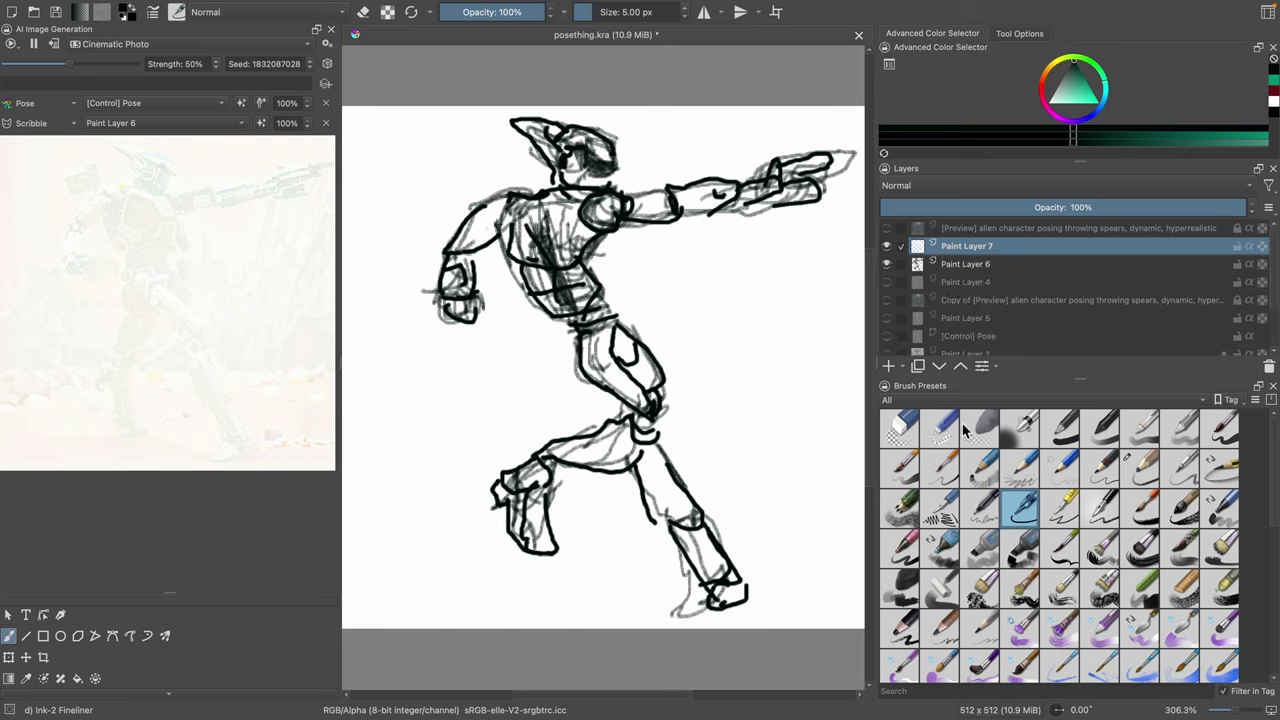
pyautogui.click(988, 510)
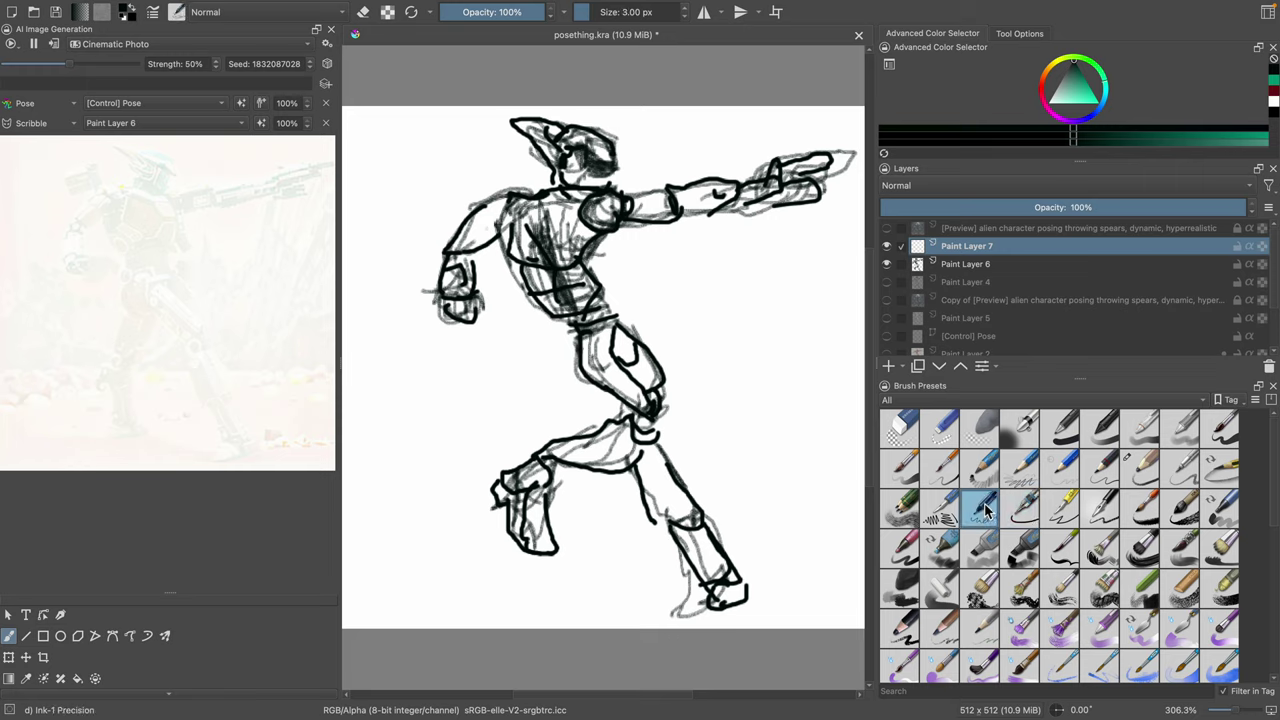
# Step: Compare the canvas with and without the Paint Layer 6 sketch, and lower that layer's opacity to 26%
pyautogui.click(887, 264)
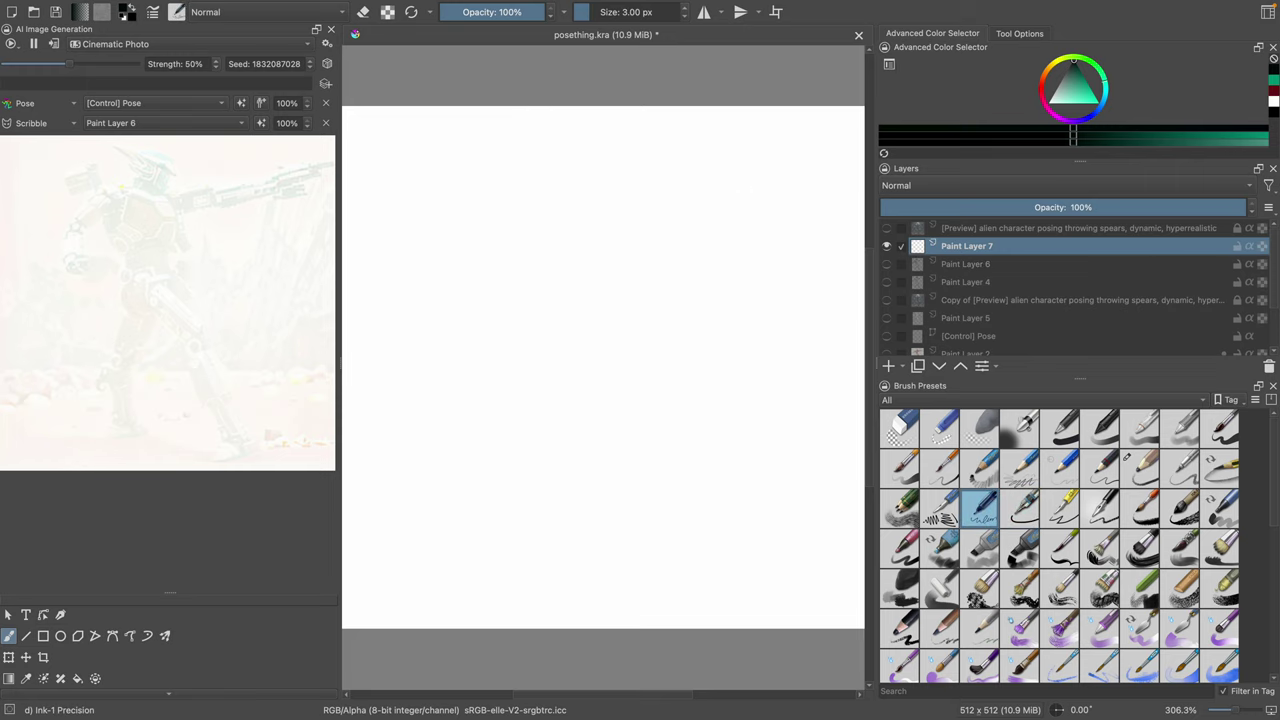
pyautogui.click(887, 264)
pyautogui.click(960, 265)
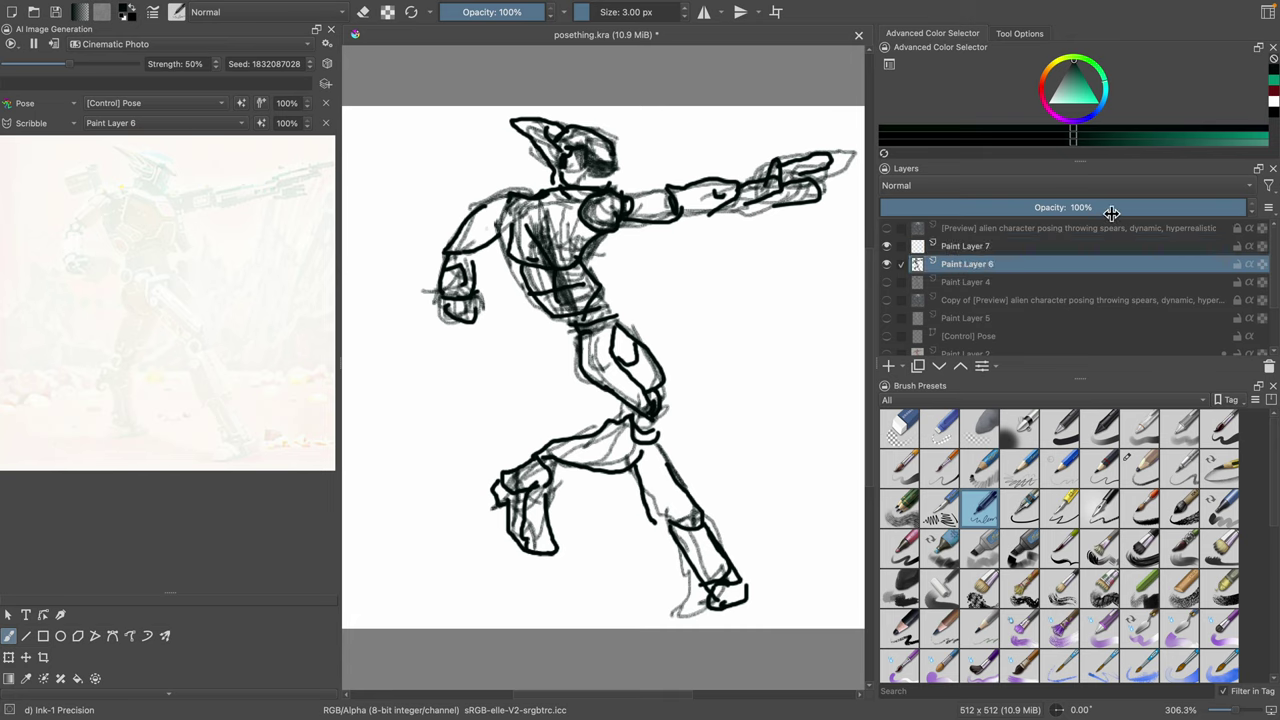
pyautogui.moveTo(1111, 211)
pyautogui.mouseDown()
pyautogui.moveTo(962, 214)
pyautogui.moveTo(995, 213)
pyautogui.moveTo(975, 212)
pyautogui.mouseUp()
pyautogui.click(1100, 508)
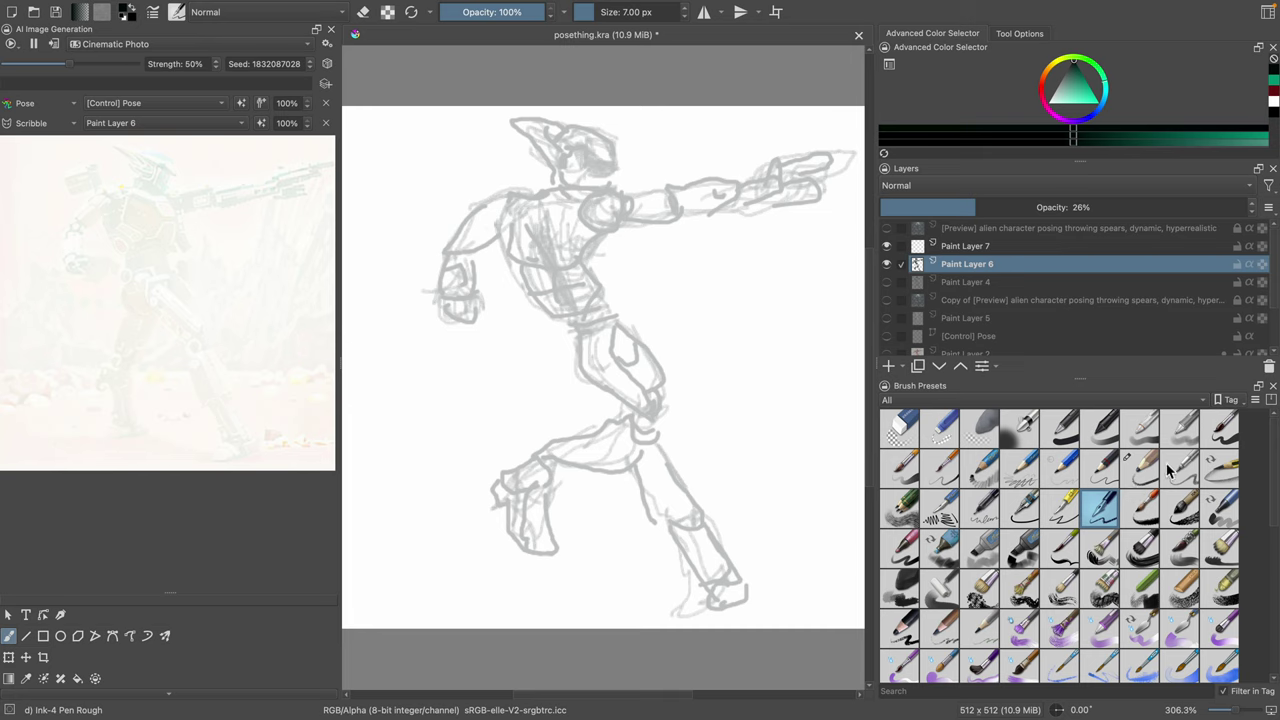
pyautogui.click(1220, 440)
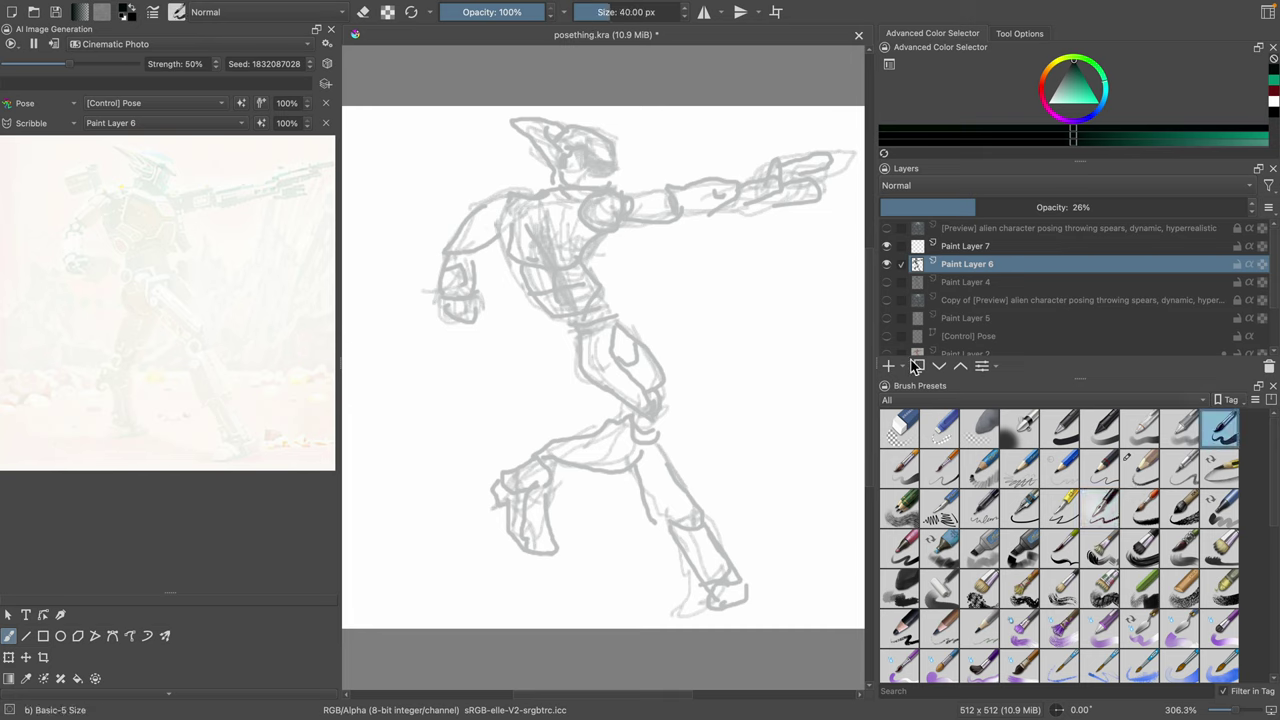
pyautogui.moveTo(592, 19); pyautogui.dragTo(583, 19)
# Step: Choose the Ink-2 Fineliner brush at 3.58 px and make Paint Layer 7 the active layer
pyautogui.click(1037, 510)
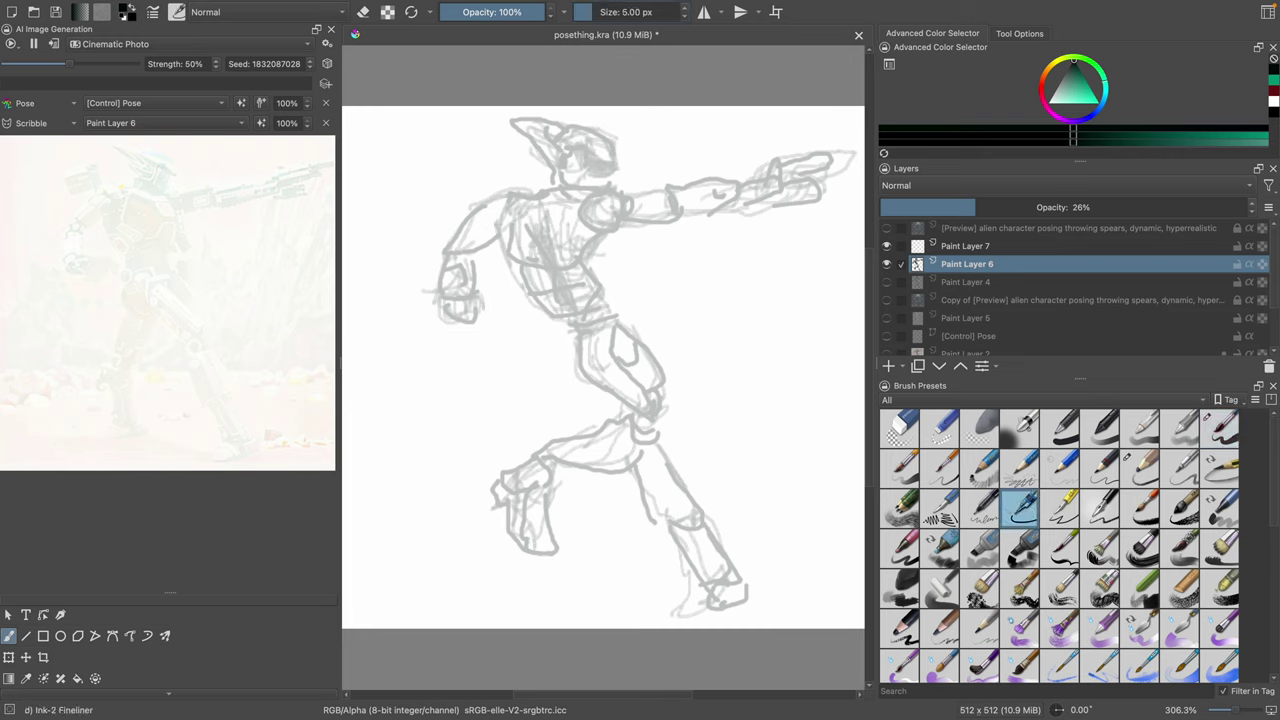
pyautogui.moveTo(607, 18); pyautogui.dragTo(594, 16)
pyautogui.click(955, 246)
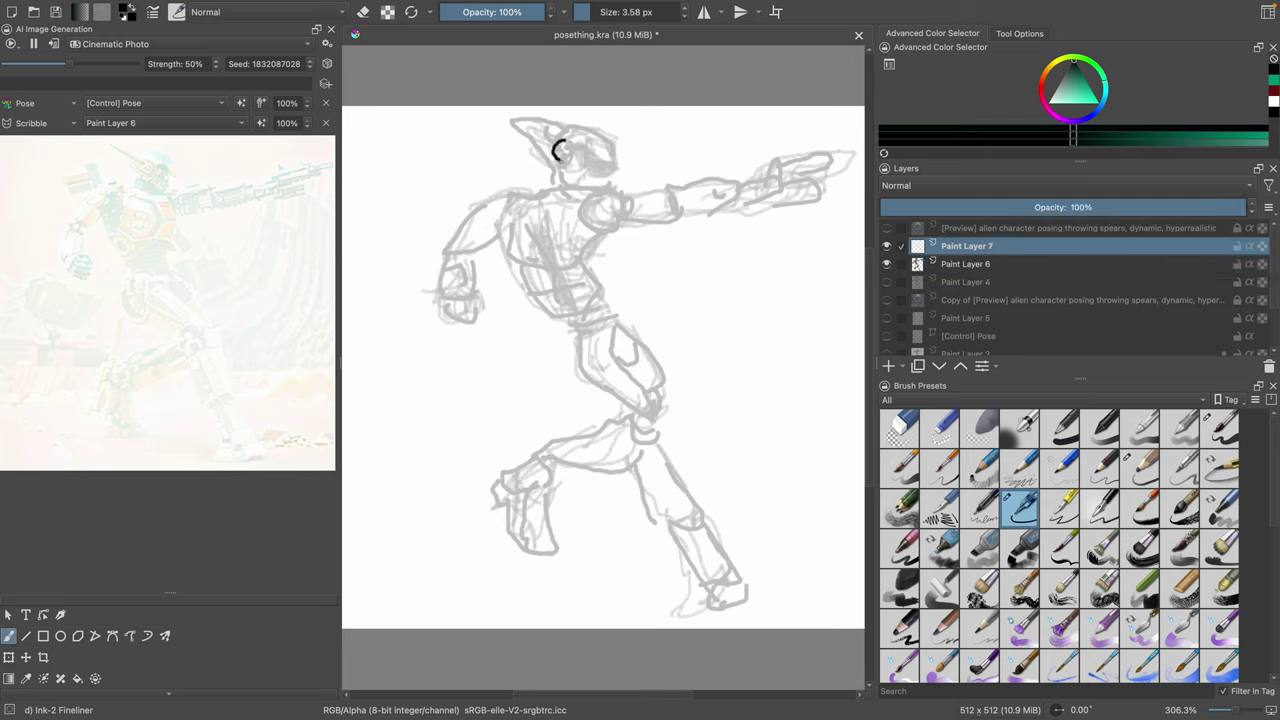
# Step: Ink the mecha's head over the faded sketch, with its ear fin, visor and jaw, plus the neck and collar lines
pyautogui.moveTo(553, 136)
pyautogui.mouseDown()
pyautogui.moveTo(505, 120)
pyautogui.moveTo(573, 133)
pyautogui.moveTo(523, 135)
pyautogui.moveTo(561, 142)
pyautogui.moveTo(539, 146)
pyautogui.moveTo(547, 155)
pyautogui.moveTo(575, 121)
pyautogui.moveTo(621, 122)
pyautogui.mouseUp()
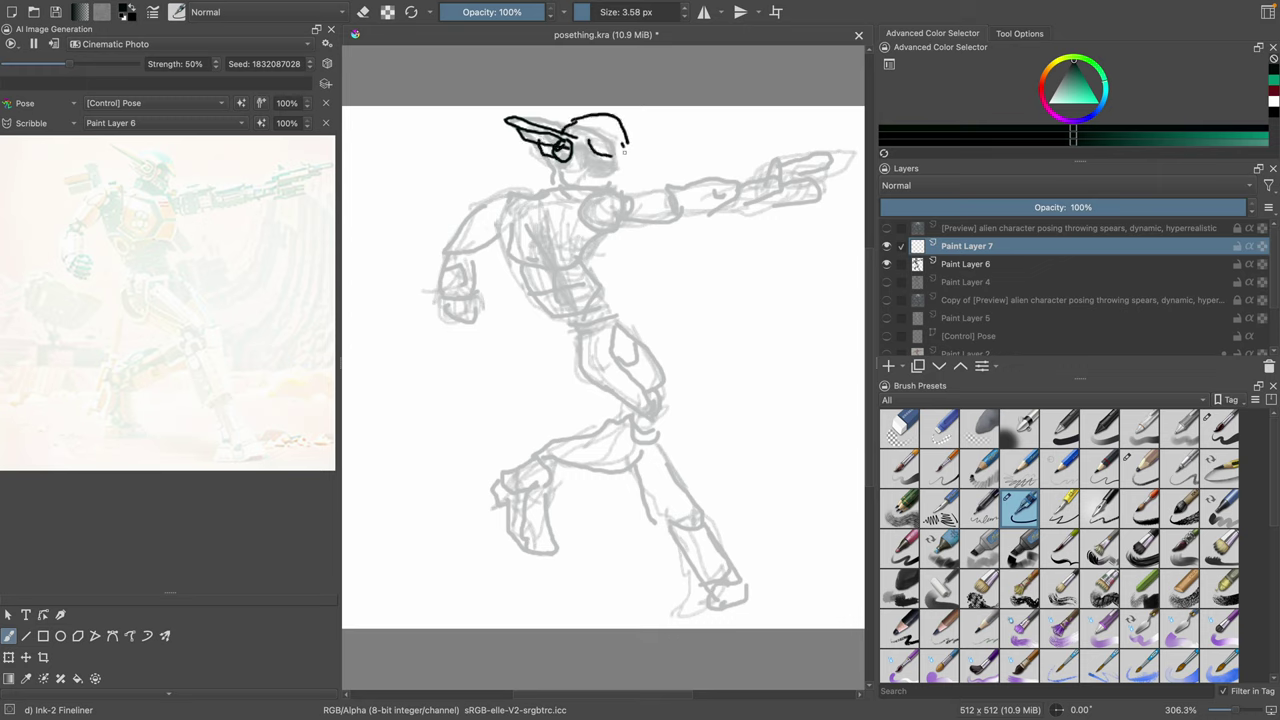
pyautogui.moveTo(588, 152)
pyautogui.mouseDown()
pyautogui.moveTo(612, 172)
pyautogui.moveTo(622, 162)
pyautogui.mouseUp()
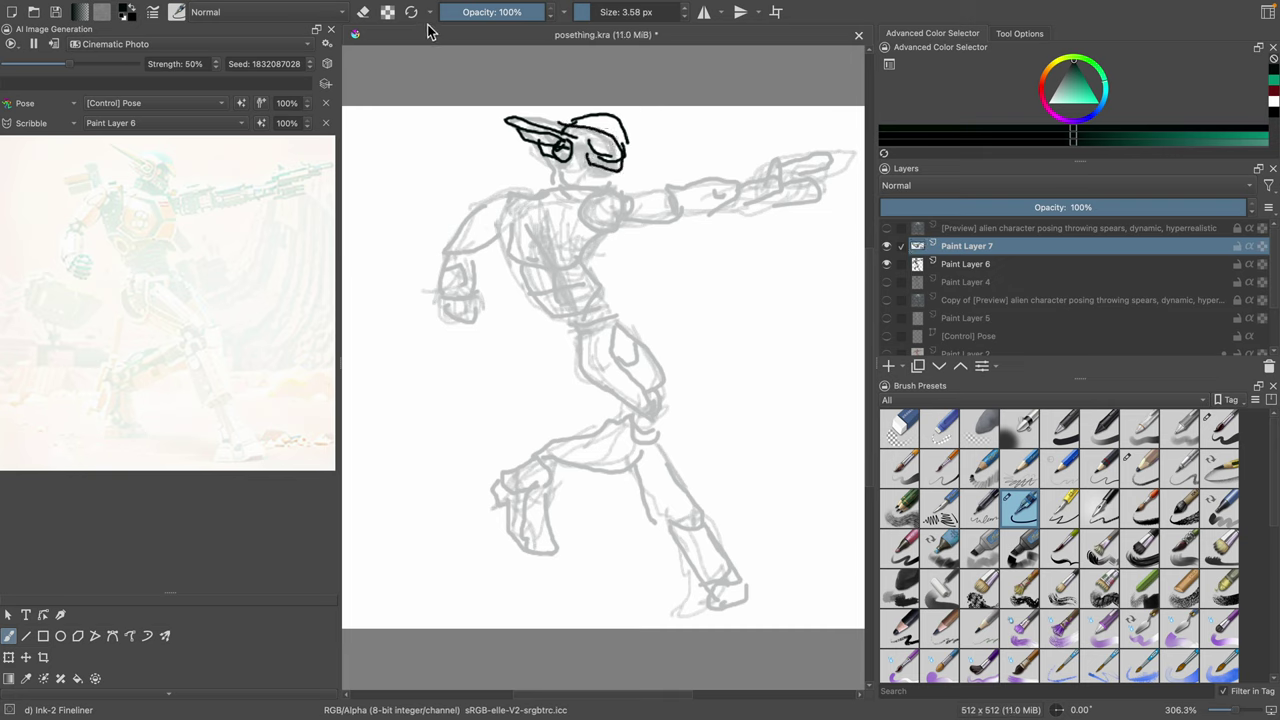
pyautogui.press('e')
pyautogui.click(363, 12)
pyautogui.moveTo(586, 181); pyautogui.dragTo(624, 183)
pyautogui.moveTo(580, 189)
pyautogui.mouseDown()
pyautogui.moveTo(618, 212)
pyautogui.moveTo(595, 242)
pyautogui.mouseUp()
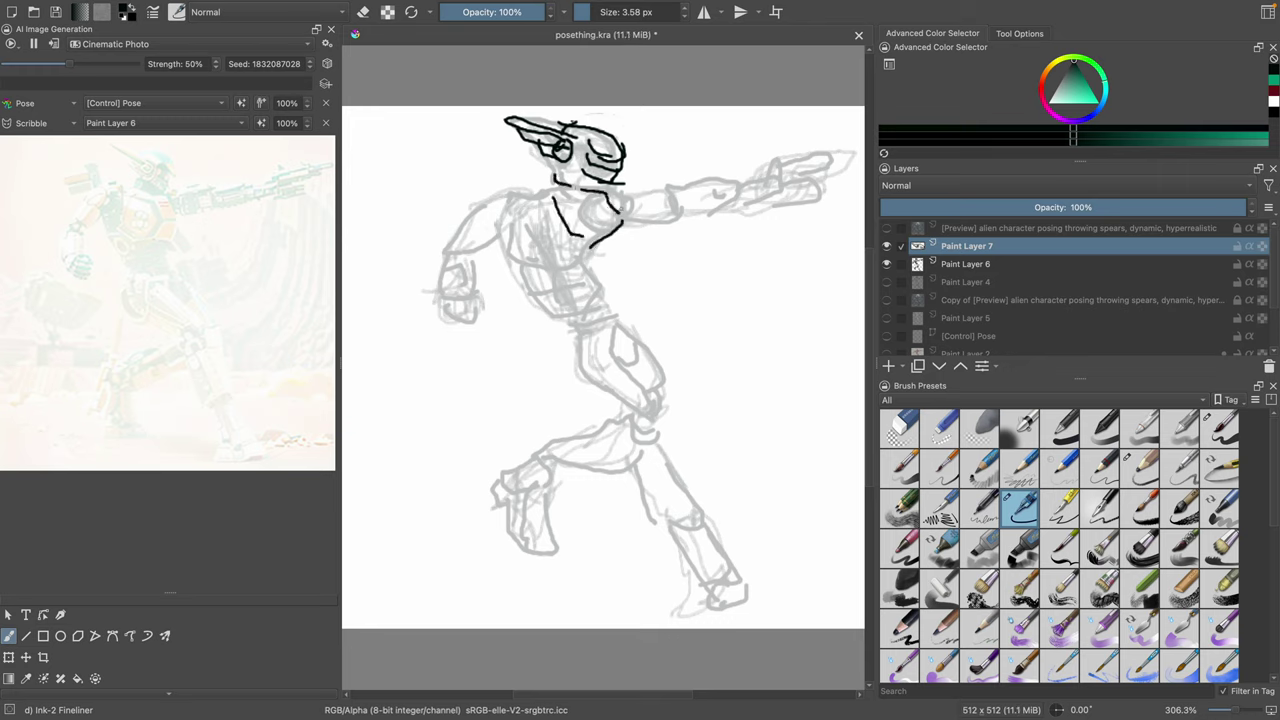
# Step: Ink the outstretched arm with its hand, the torso with a round chest core, and the bent rear arm with its fist
pyautogui.moveTo(613, 200)
pyautogui.mouseDown()
pyautogui.moveTo(669, 205)
pyautogui.moveTo(623, 214)
pyautogui.moveTo(765, 185)
pyautogui.moveTo(733, 210)
pyautogui.moveTo(715, 196)
pyautogui.moveTo(769, 207)
pyautogui.moveTo(826, 196)
pyautogui.moveTo(792, 182)
pyautogui.mouseUp()
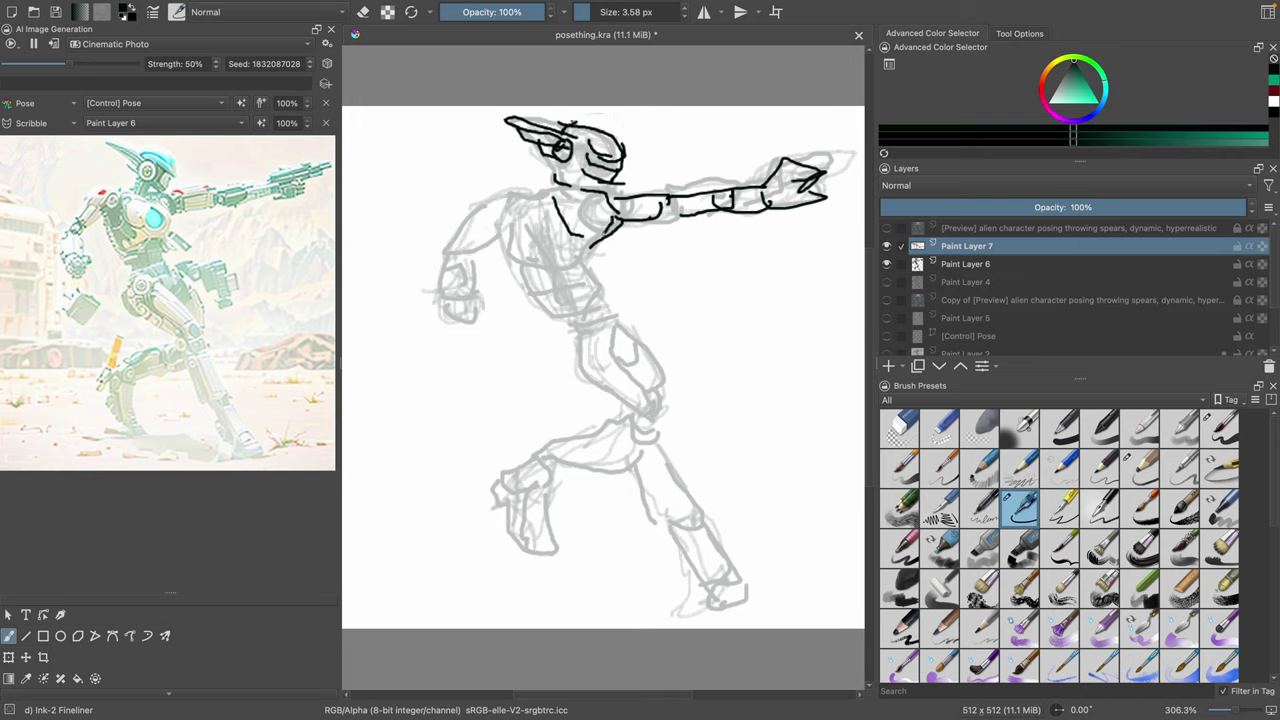
pyautogui.moveTo(618, 216)
pyautogui.mouseDown()
pyautogui.moveTo(572, 268)
pyautogui.moveTo(583, 270)
pyautogui.moveTo(575, 202)
pyautogui.moveTo(590, 245)
pyautogui.moveTo(568, 284)
pyautogui.moveTo(592, 290)
pyautogui.moveTo(584, 326)
pyautogui.moveTo(626, 330)
pyautogui.mouseUp()
pyautogui.moveTo(467, 212); pyautogui.dragTo(499, 231)
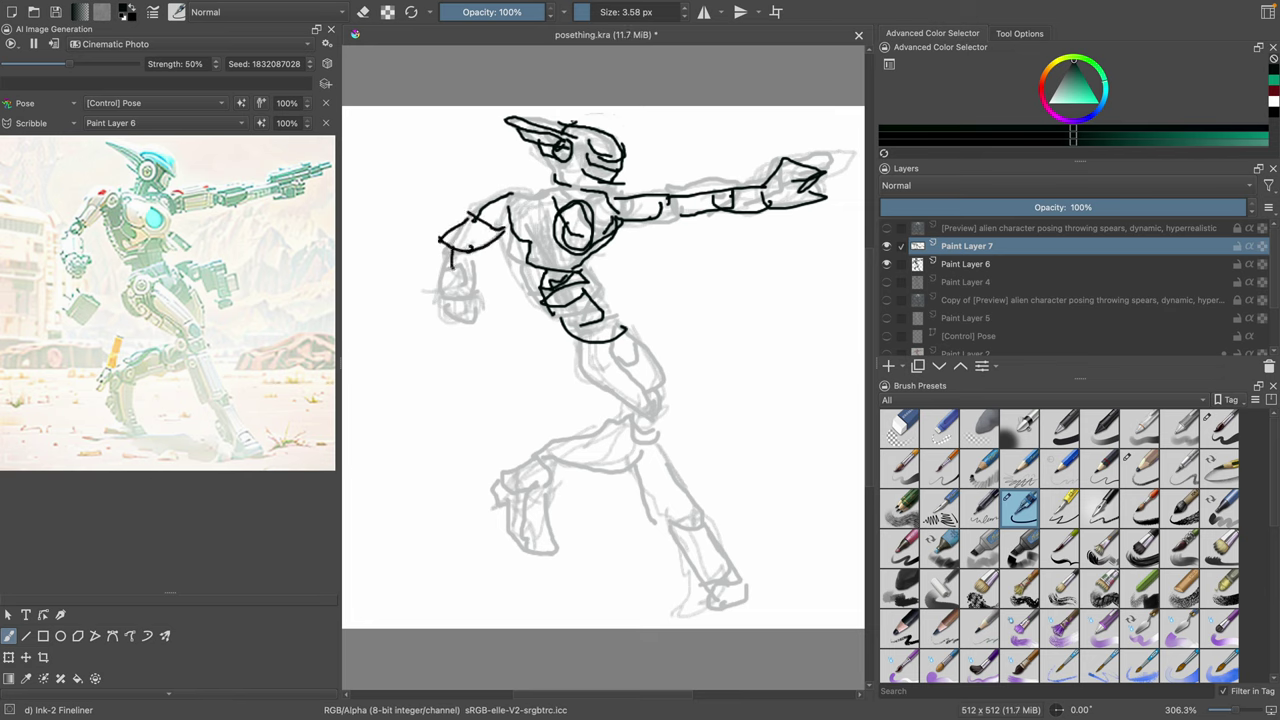
pyautogui.moveTo(440, 272)
pyautogui.mouseDown()
pyautogui.moveTo(472, 316)
pyautogui.moveTo(456, 280)
pyautogui.mouseUp()
pyautogui.moveTo(465, 328); pyautogui.dragTo(488, 300)
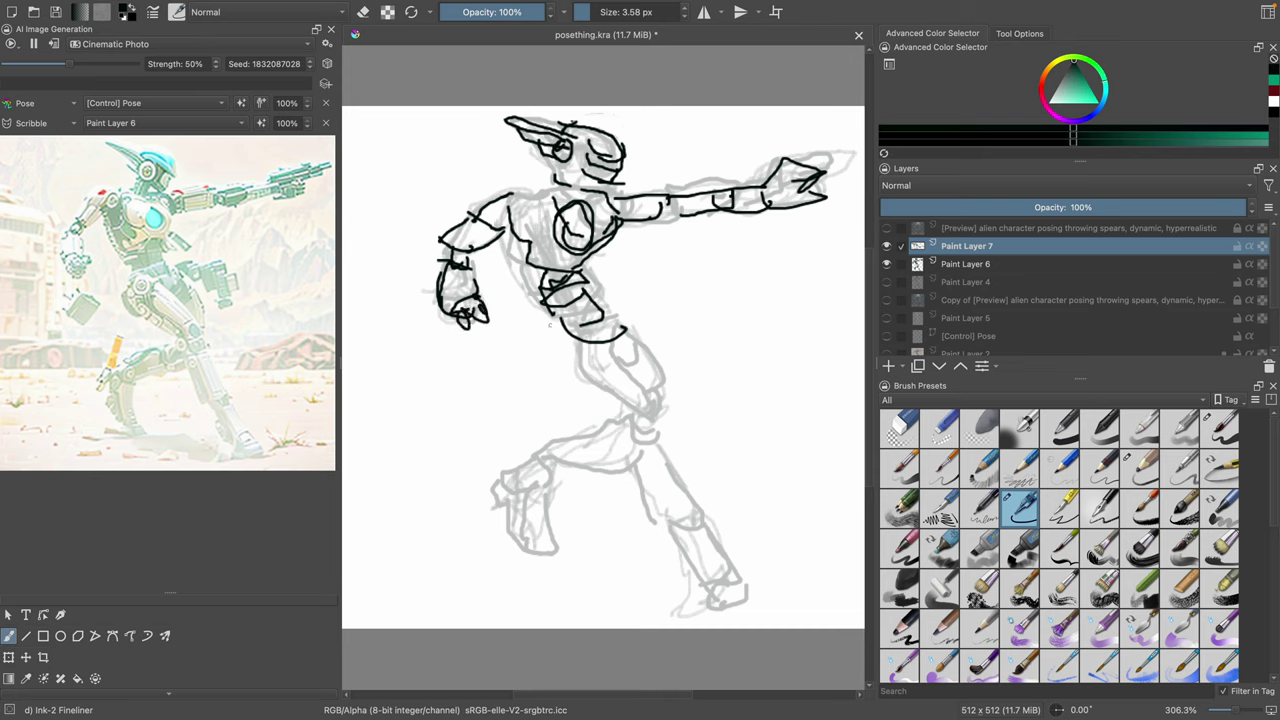
# Step: Ink the hips, thigh and both legs down to the feet, following the faded sketch
pyautogui.moveTo(562, 329)
pyautogui.mouseDown()
pyautogui.moveTo(560, 363)
pyautogui.moveTo(570, 328)
pyautogui.moveTo(596, 386)
pyautogui.moveTo(628, 397)
pyautogui.mouseUp()
pyautogui.moveTo(618, 341)
pyautogui.mouseDown()
pyautogui.moveTo(648, 386)
pyautogui.moveTo(646, 420)
pyautogui.moveTo(656, 402)
pyautogui.mouseUp()
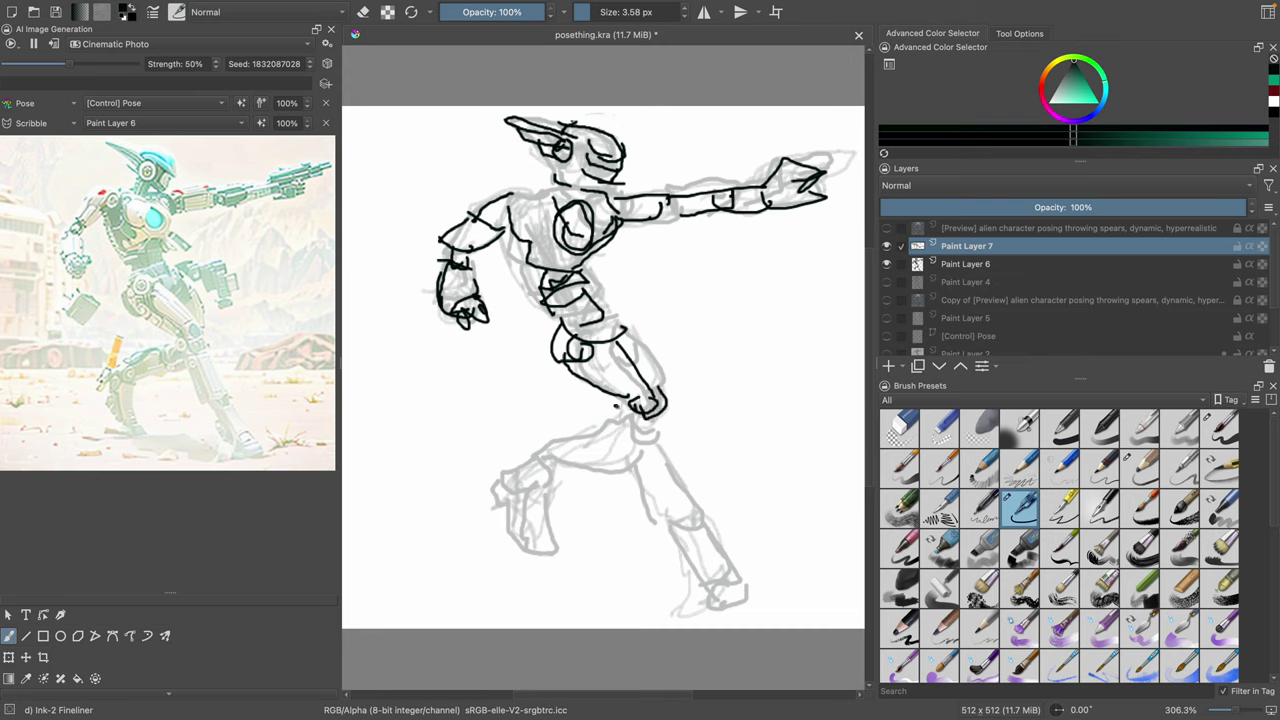
pyautogui.moveTo(626, 329); pyautogui.dragTo(651, 359)
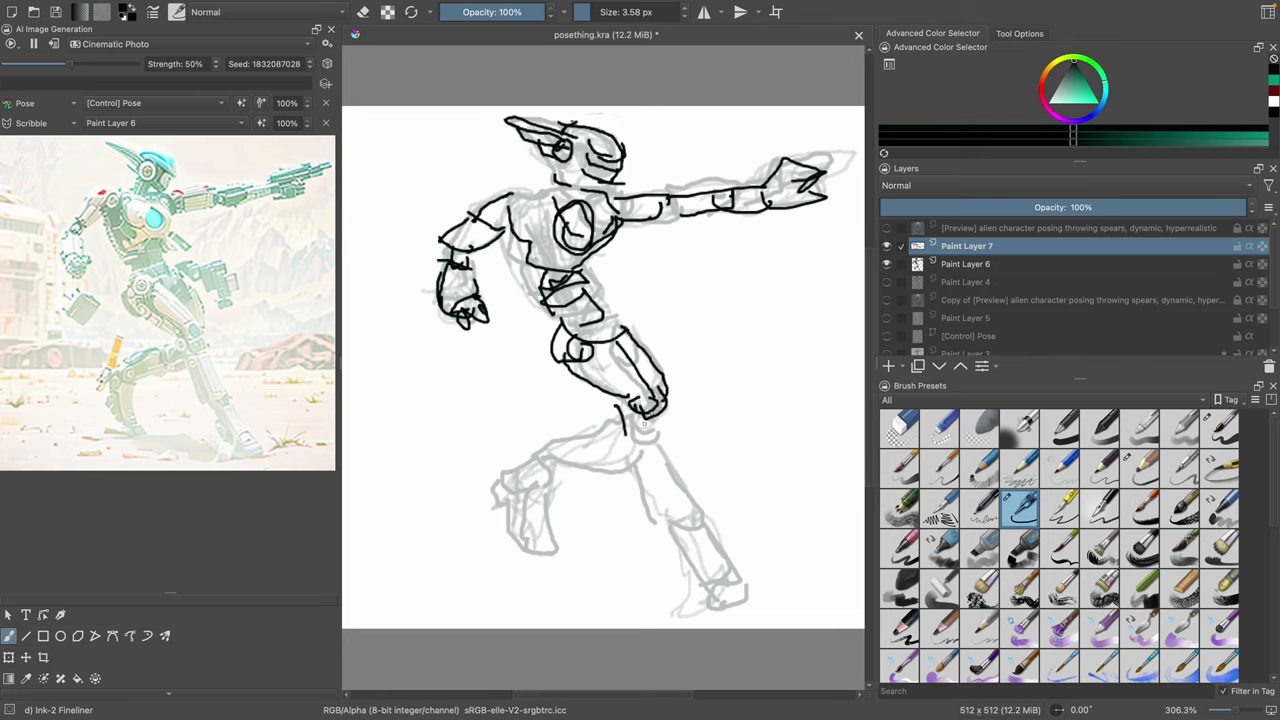
pyautogui.moveTo(626, 420)
pyautogui.mouseDown()
pyautogui.moveTo(660, 518)
pyautogui.moveTo(677, 480)
pyautogui.moveTo(700, 518)
pyautogui.moveTo(704, 578)
pyautogui.mouseUp()
pyautogui.moveTo(700, 516)
pyautogui.mouseDown()
pyautogui.moveTo(703, 571)
pyautogui.moveTo(732, 582)
pyautogui.mouseUp()
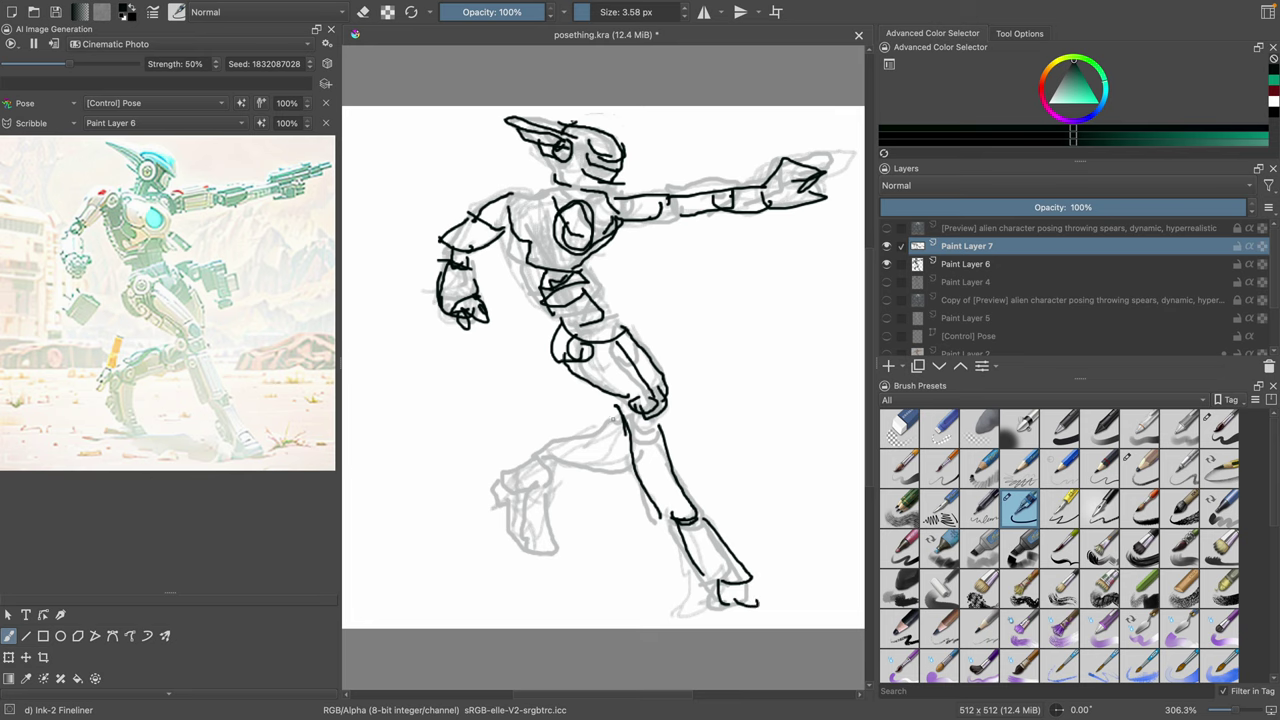
pyautogui.moveTo(614, 415)
pyautogui.mouseDown()
pyautogui.moveTo(486, 480)
pyautogui.moveTo(524, 486)
pyautogui.moveTo(528, 538)
pyautogui.mouseUp()
pyautogui.moveTo(540, 460)
pyautogui.mouseDown()
pyautogui.moveTo(570, 550)
pyautogui.moveTo(534, 548)
pyautogui.mouseUp()
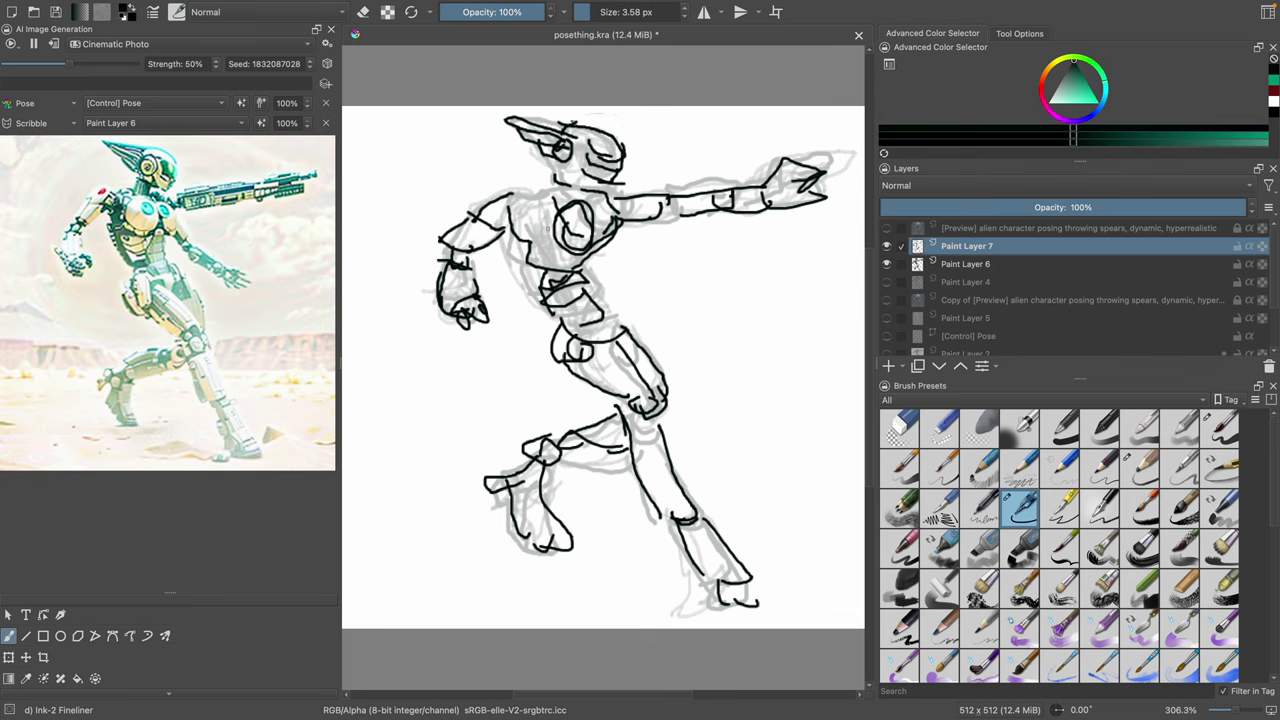
# Step: Add inked detail lines to the chest, shoulder, upper arm and side of the waist
pyautogui.moveTo(534, 207)
pyautogui.mouseDown()
pyautogui.moveTo(556, 209)
pyautogui.moveTo(577, 187)
pyautogui.mouseUp()
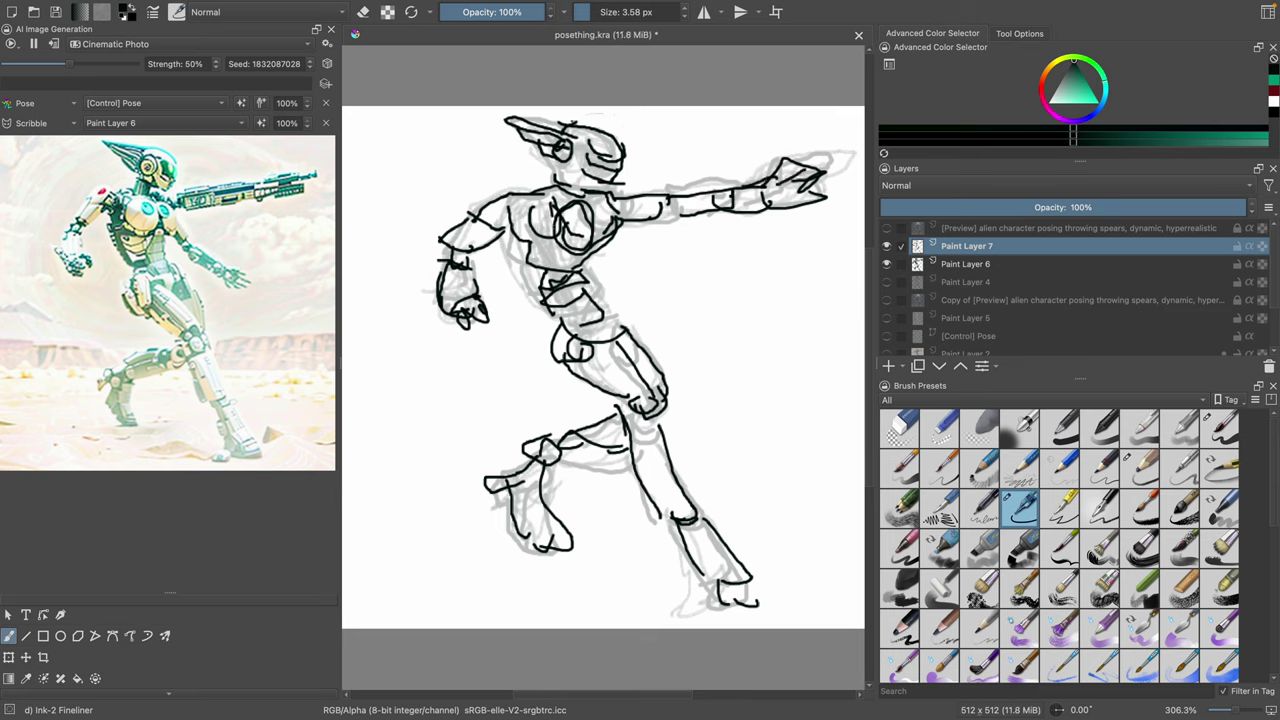
pyautogui.moveTo(555, 217); pyautogui.dragTo(608, 255)
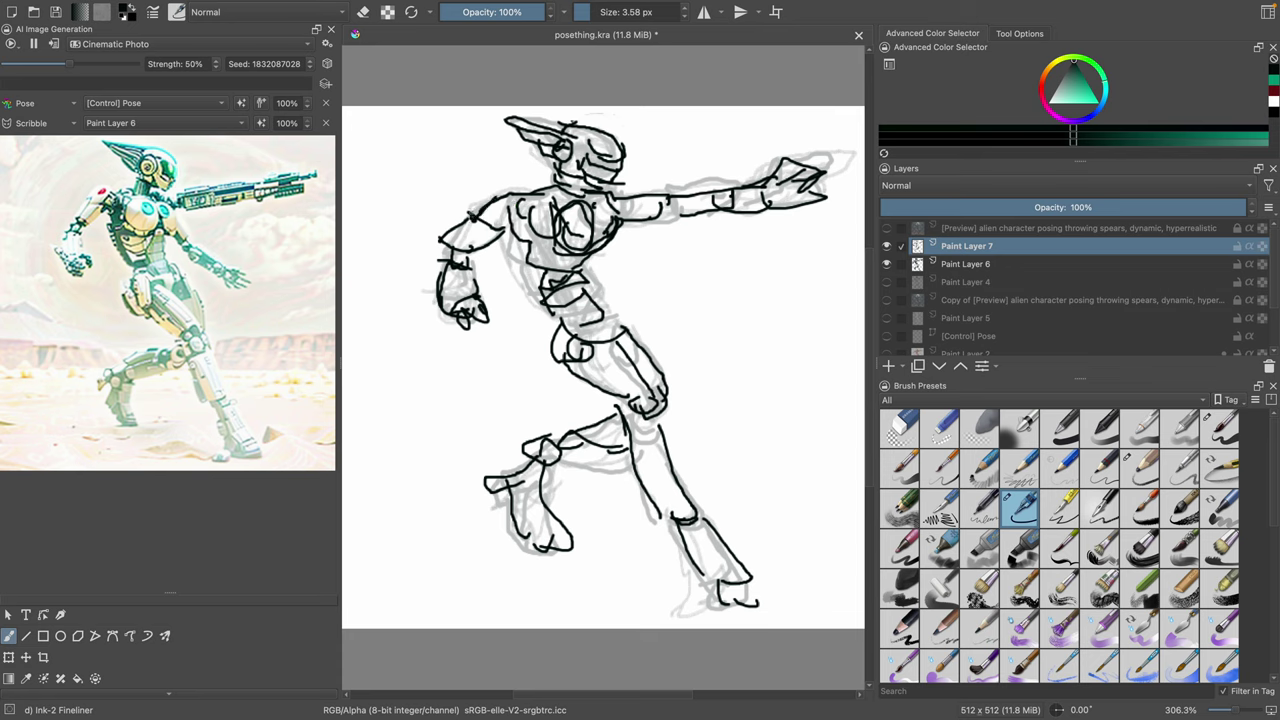
pyautogui.moveTo(470, 212); pyautogui.dragTo(486, 228)
pyautogui.moveTo(521, 263); pyautogui.dragTo(540, 302)
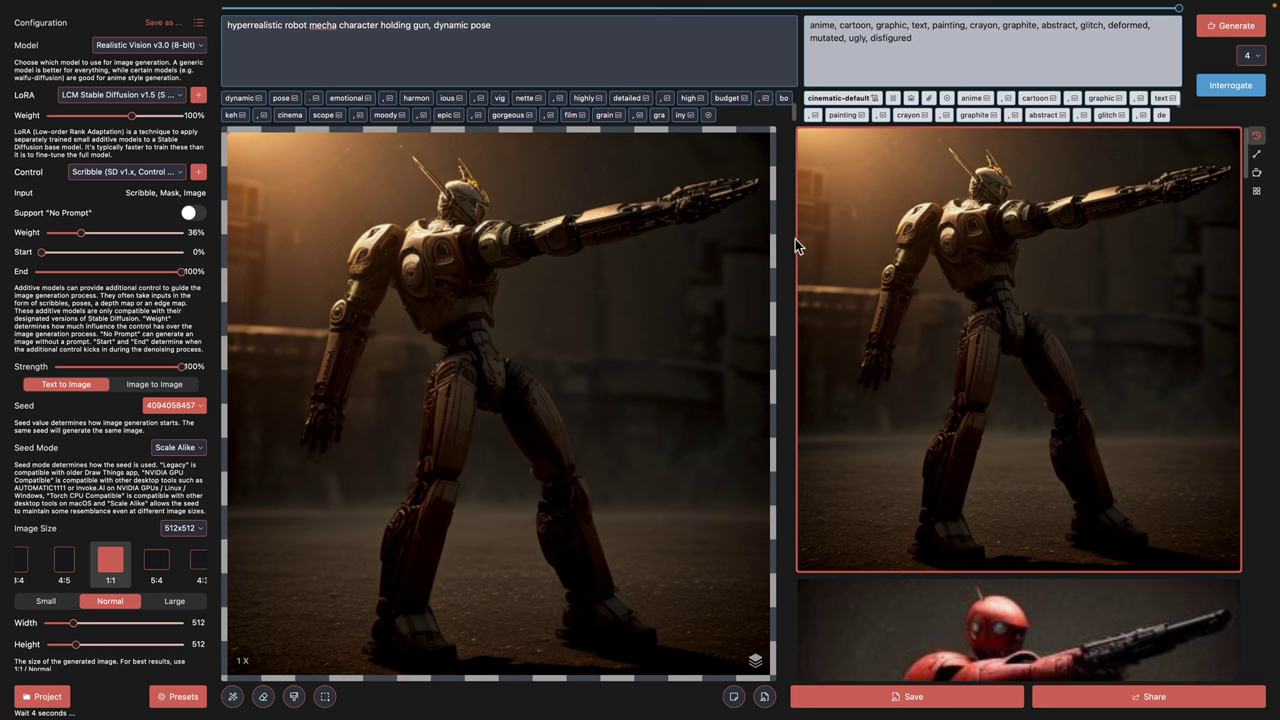
# Step: Clear the Draw Things canvas, and hide the Paint Layer 6 sketch in Krita so only the inked lines remain
pyautogui.click(735, 695)
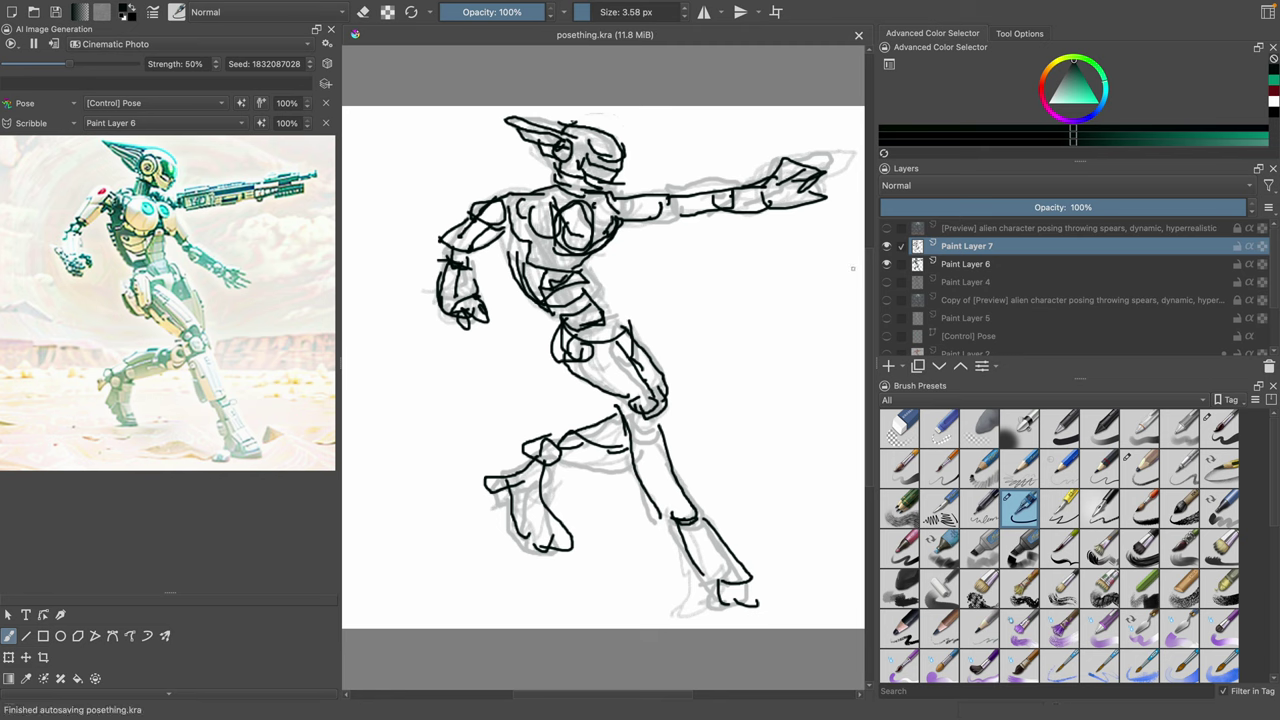
pyautogui.click(886, 264)
pyautogui.click(886, 264)
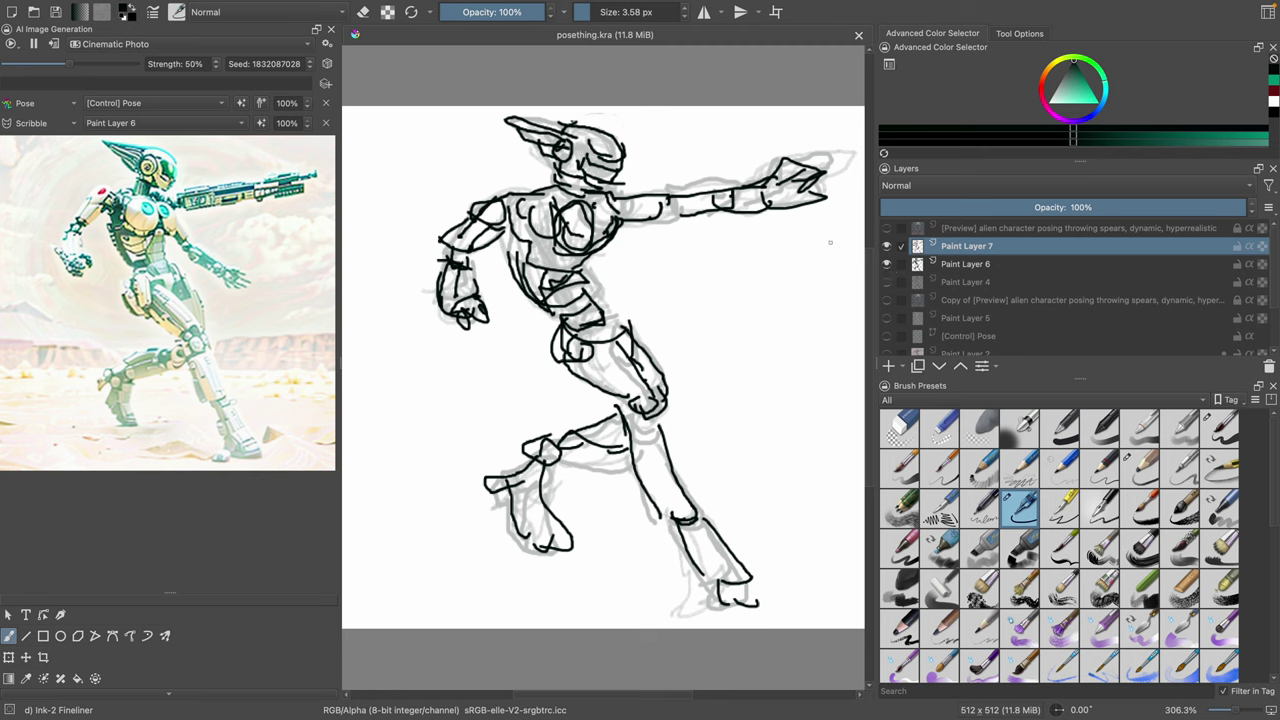
pyautogui.click(886, 264)
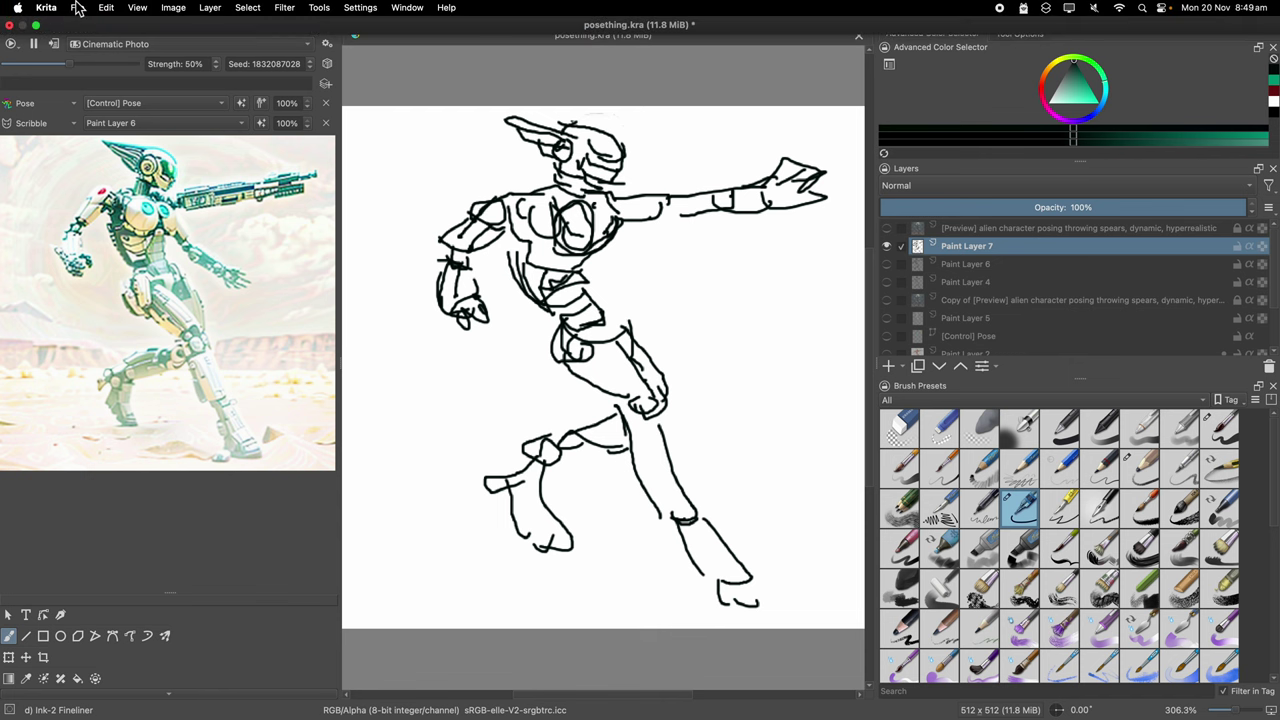
# Step: Export the inked drawing to the Desktop as posething2.png, keeping the default PNG options
pyautogui.click(78, 8)
pyautogui.click(106, 154)
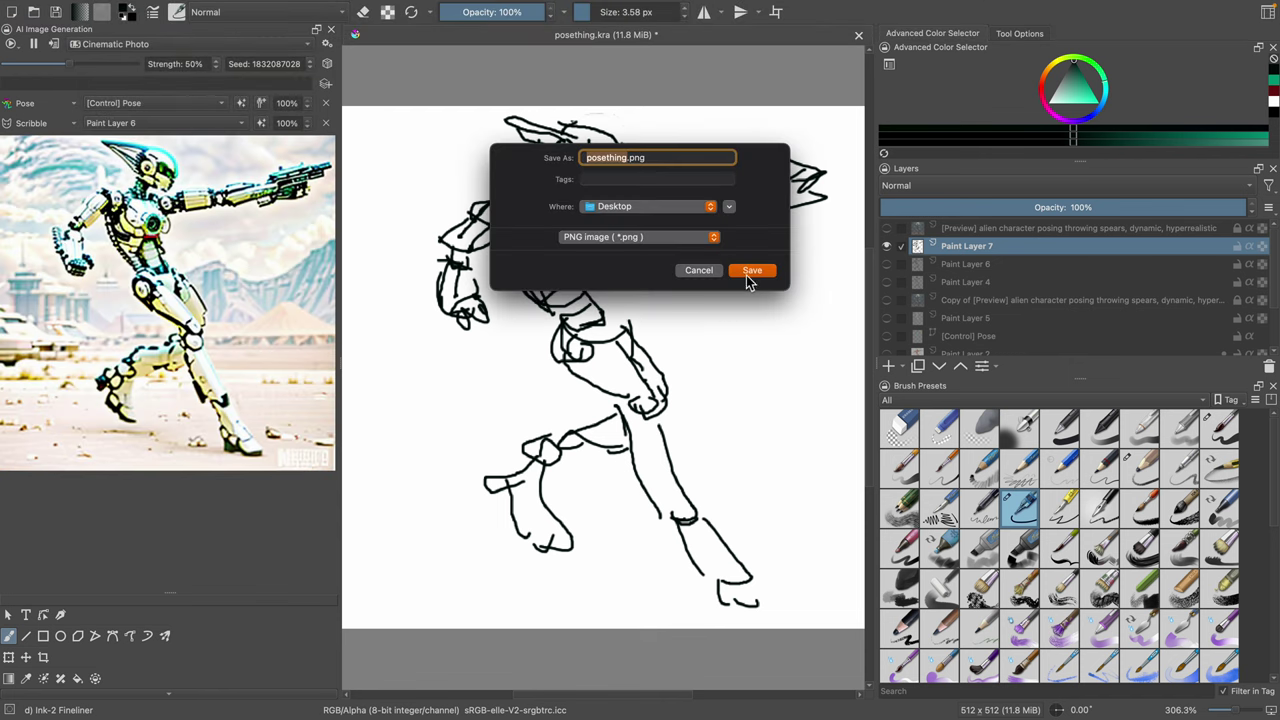
pyautogui.click(628, 160)
pyautogui.write('2')
pyautogui.click(752, 270)
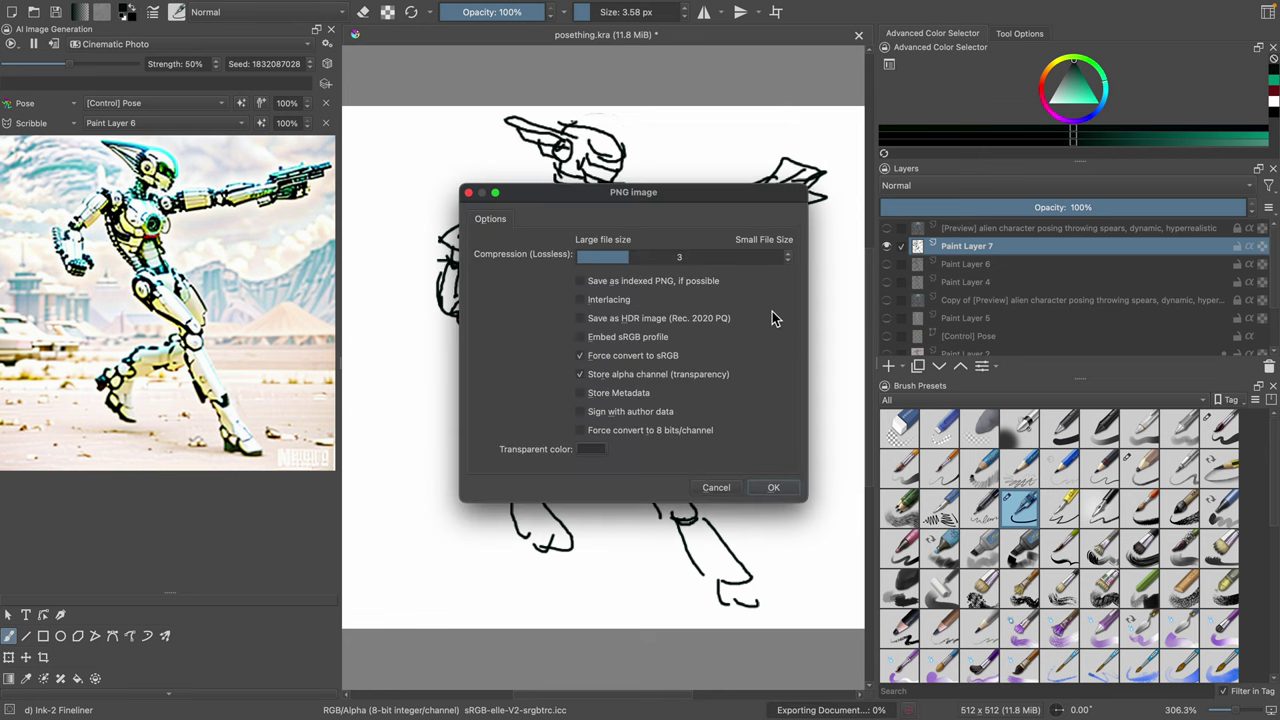
pyautogui.click(774, 487)
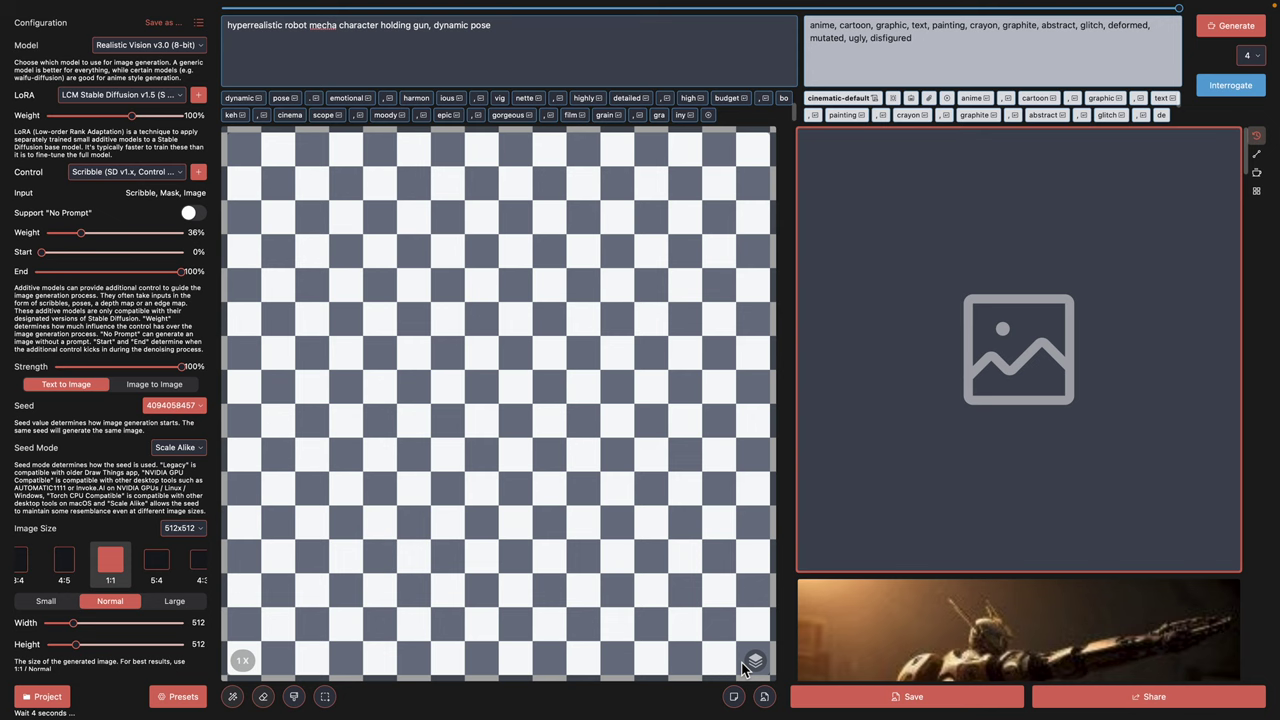
# Step: Switch to Draw Things, load the newly exported inked drawing into the Scribble layer and generate a batch of four images
pyautogui.click(755, 661)
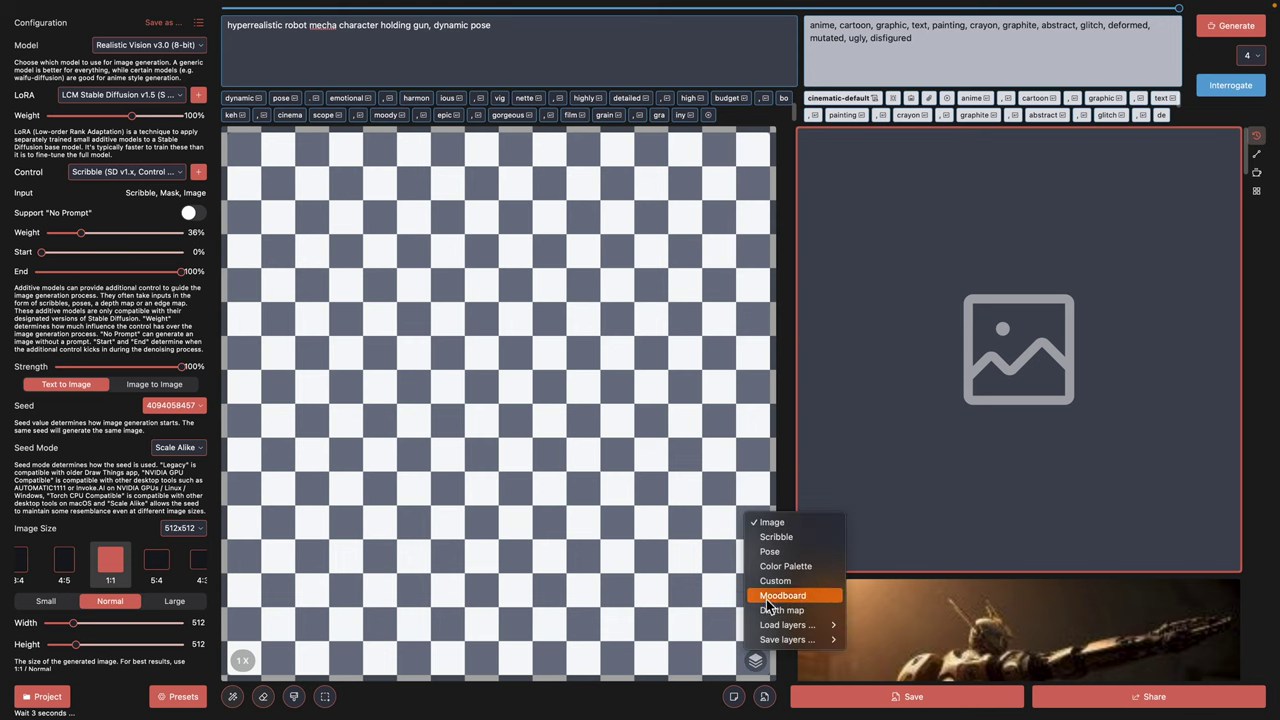
pyautogui.click(776, 537)
pyautogui.click(755, 661)
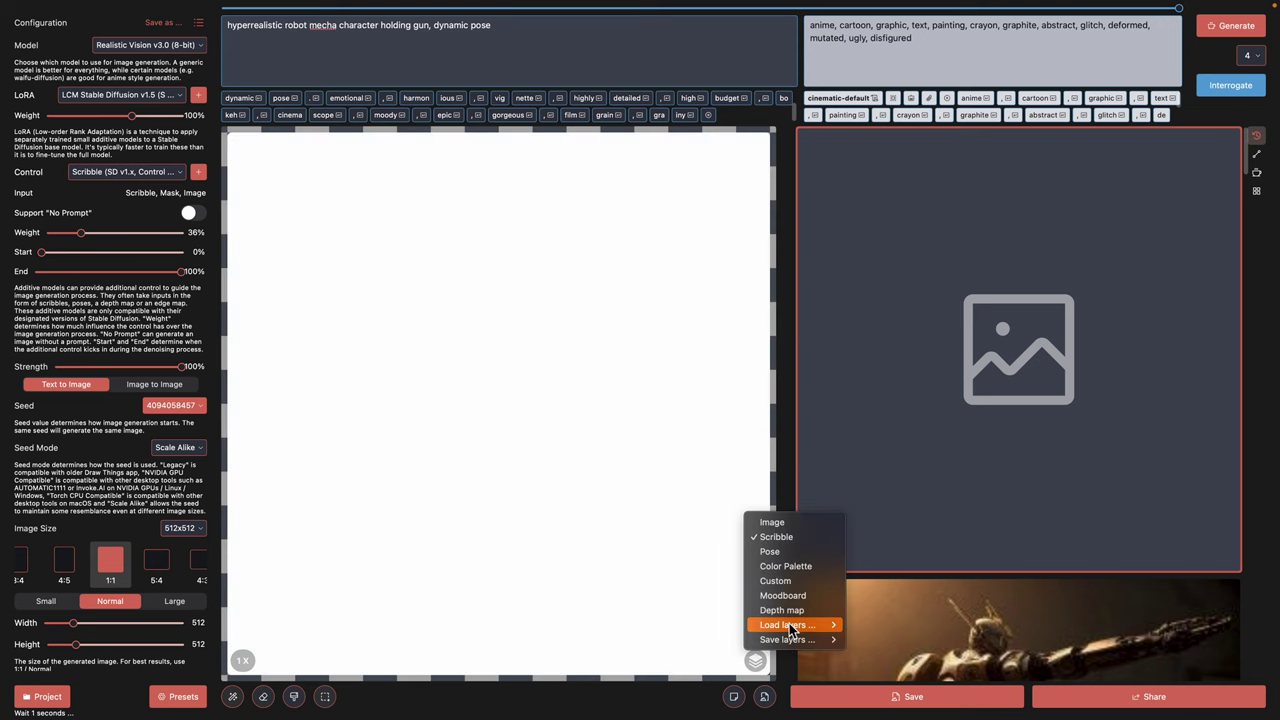
pyautogui.moveTo(790, 627)
pyautogui.moveTo(870, 645)
pyautogui.click(1015, 668)
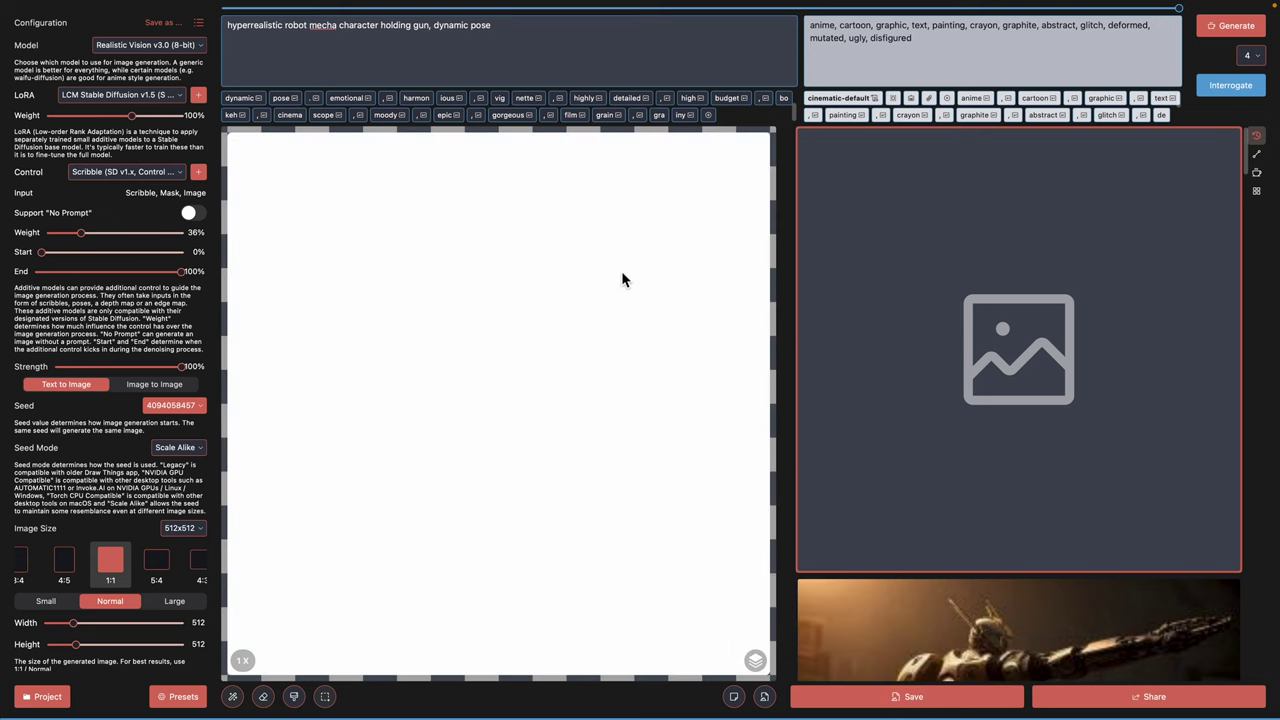
pyautogui.doubleClick(500, 165)
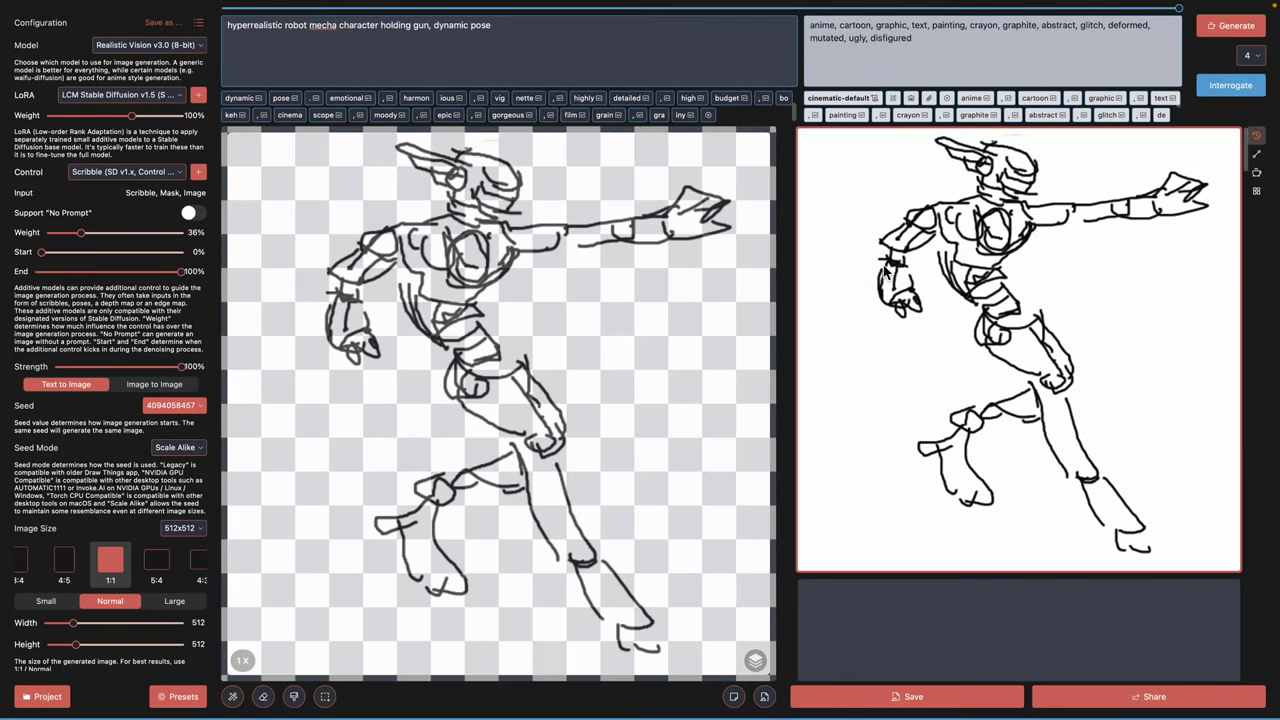
pyautogui.click(1257, 28)
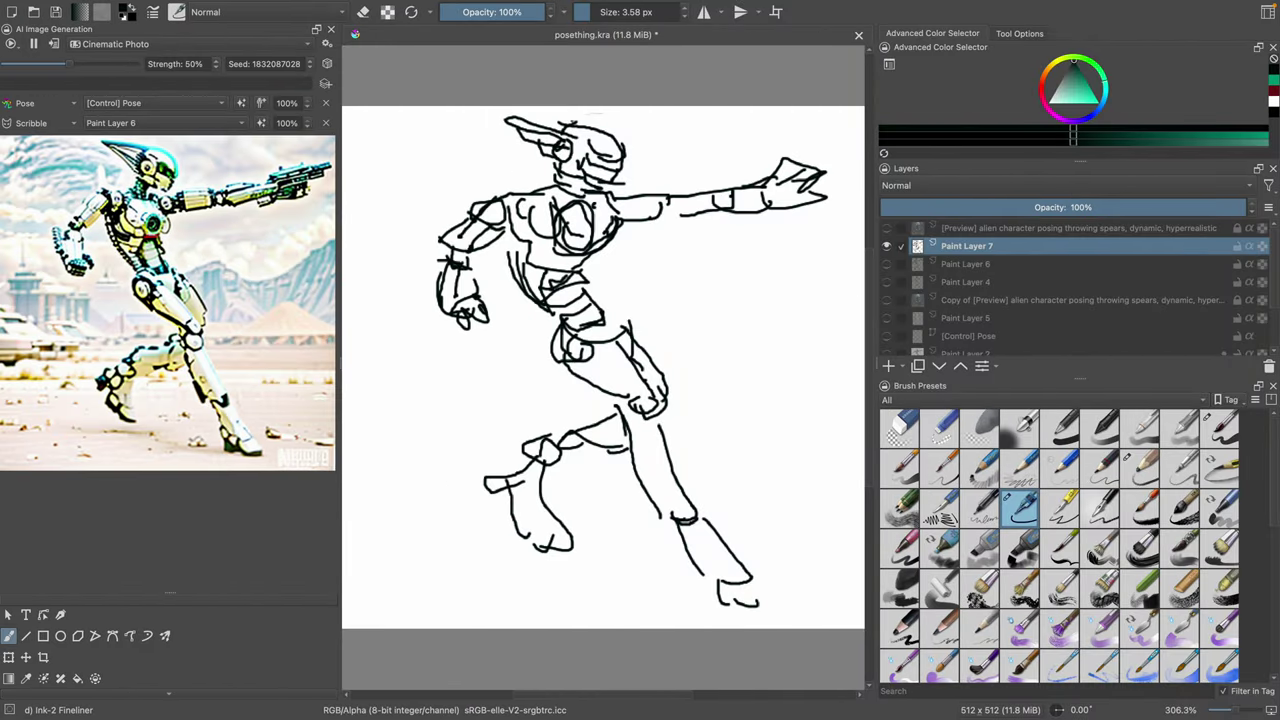
# Step: Check the Cinematic Photo style preset's settings in Krita, and look through the newly generated images in Draw Things
pyautogui.click(329, 45)
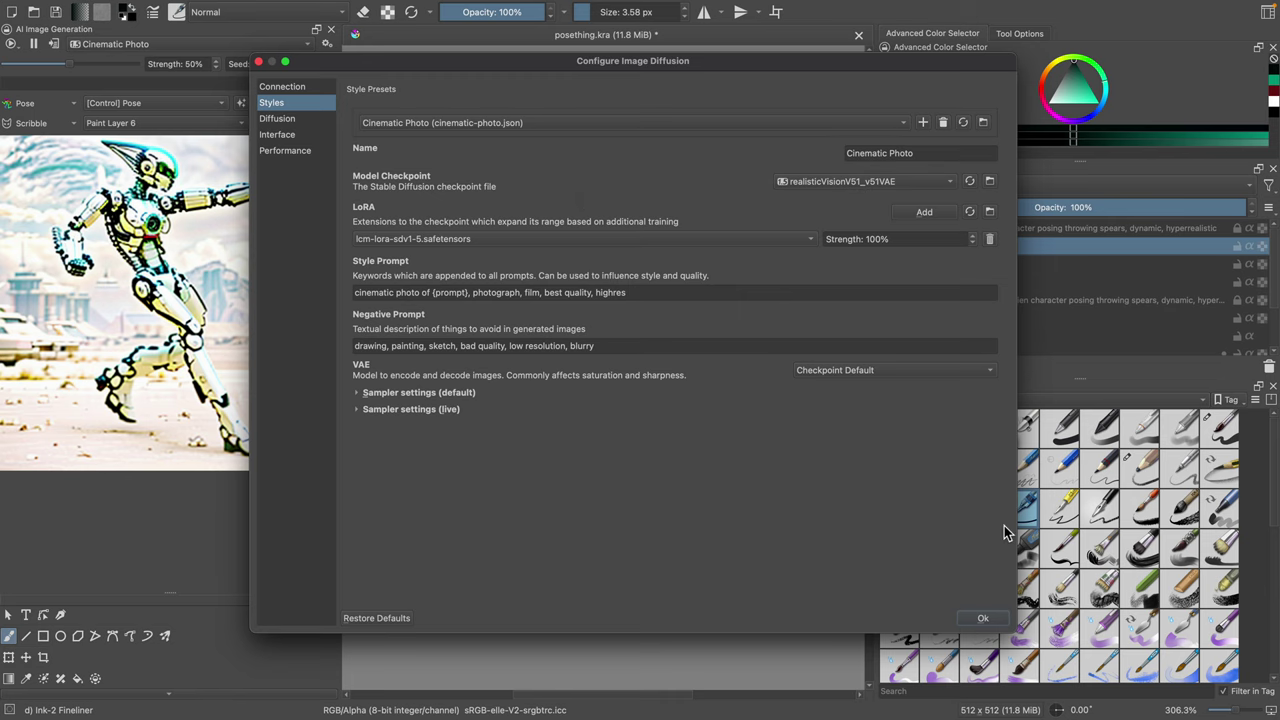
pyautogui.click(982, 620)
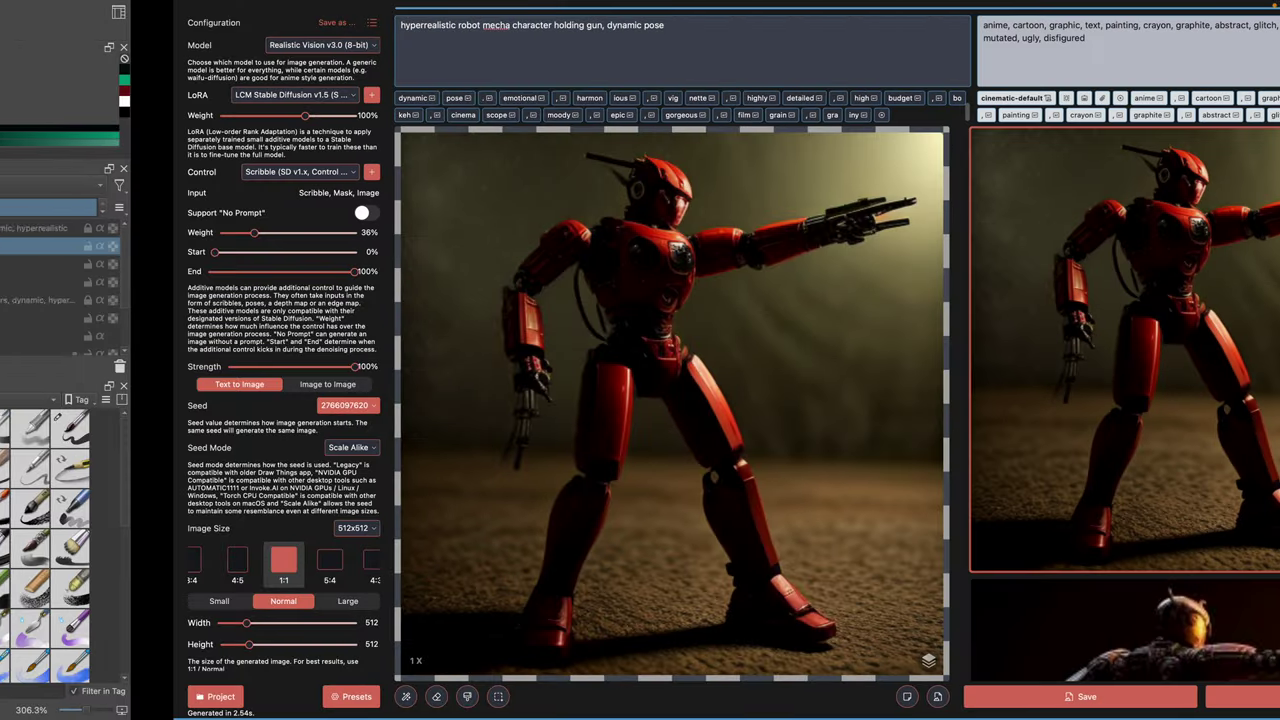
pyautogui.scroll(-10, 930, 396)
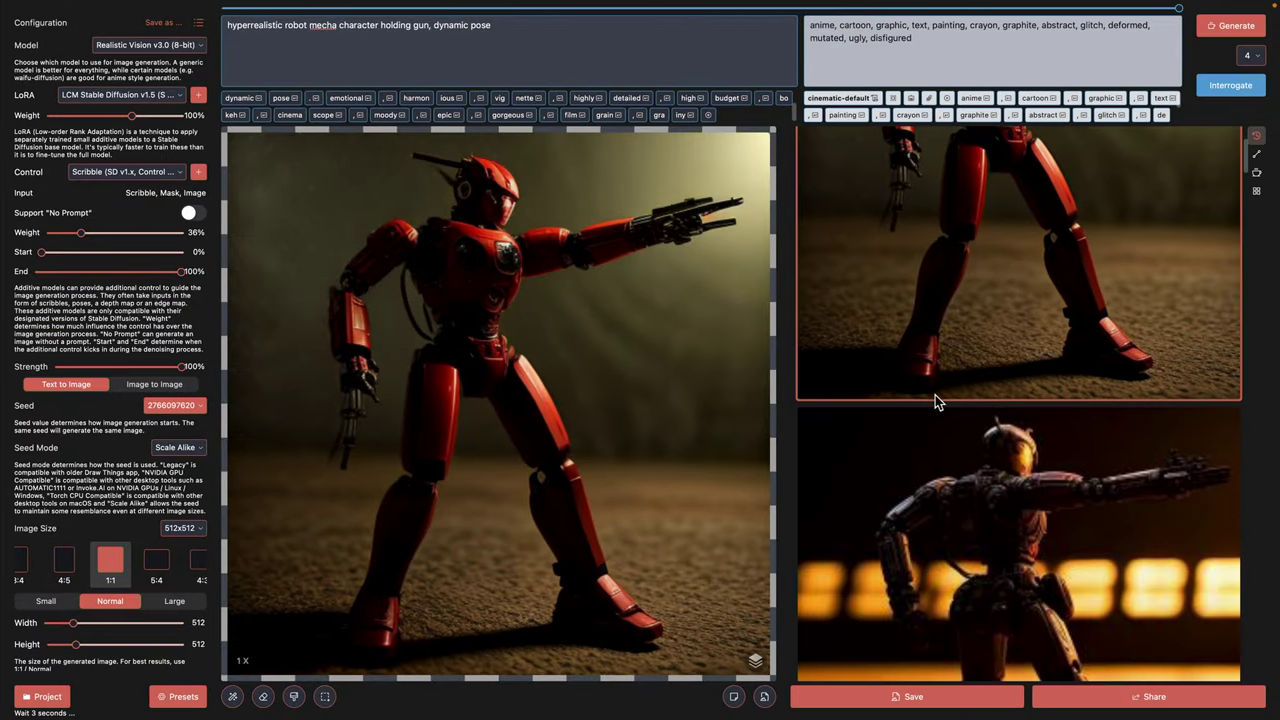
pyautogui.scroll(5, 922, 400)
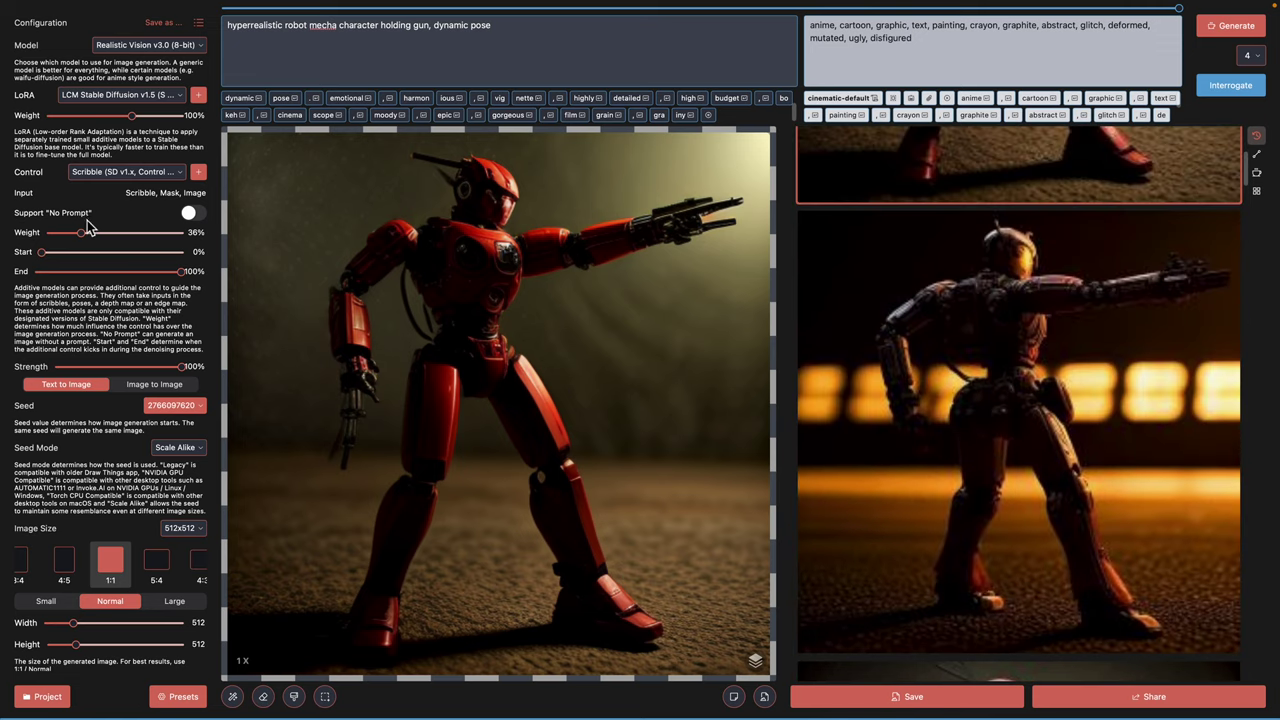
# Step: Set the Scribble control weight to 100% and the batch count to 10, and generate the images
pyautogui.moveTo(82, 240); pyautogui.dragTo(140, 237)
pyautogui.click(1253, 56)
pyautogui.click(1258, 209)
pyautogui.click(1229, 27)
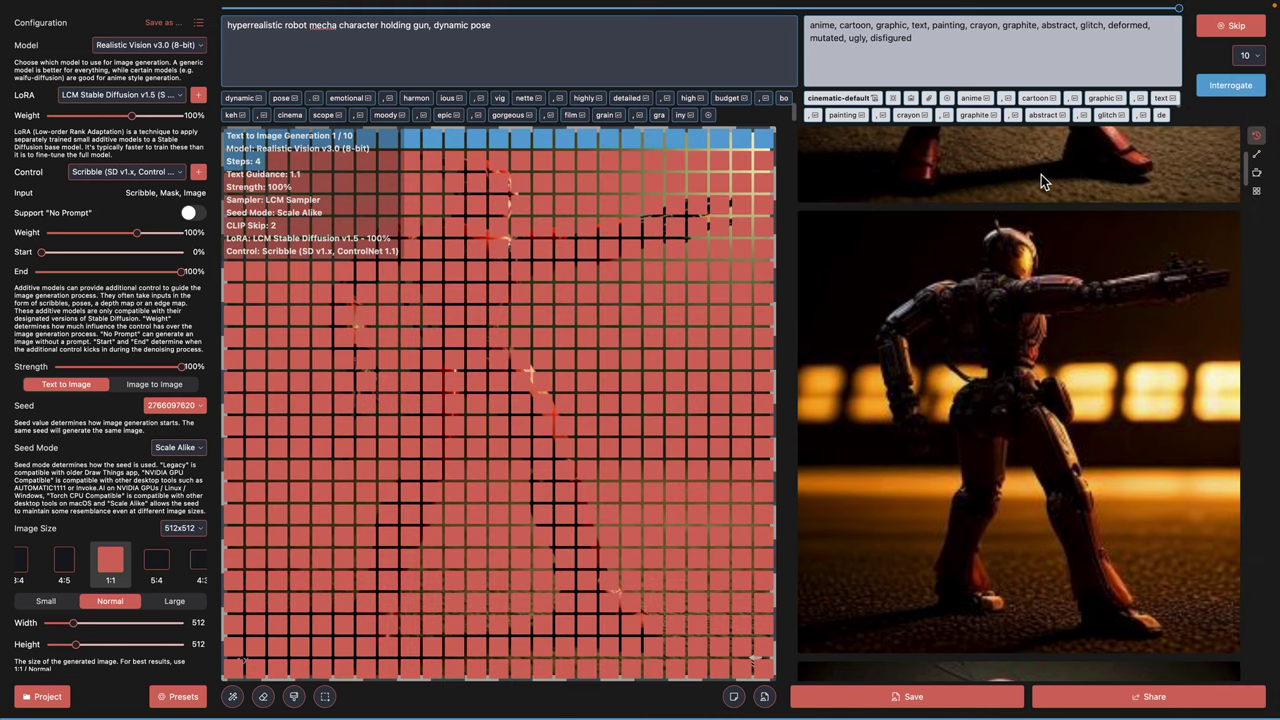
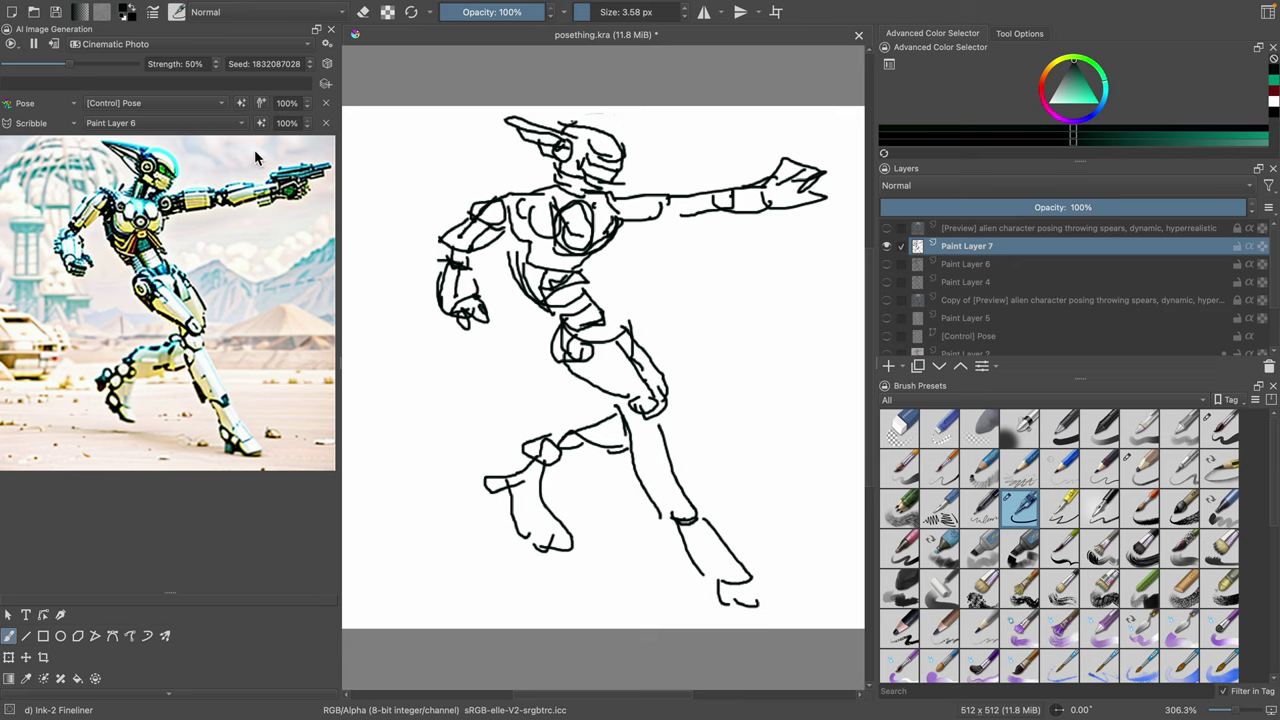
# Step: Switch to Krita, make Paint Layer 7 the Scribble control source, and ink extra detail lines on the figure's torso and both legs
pyautogui.click(145, 123)
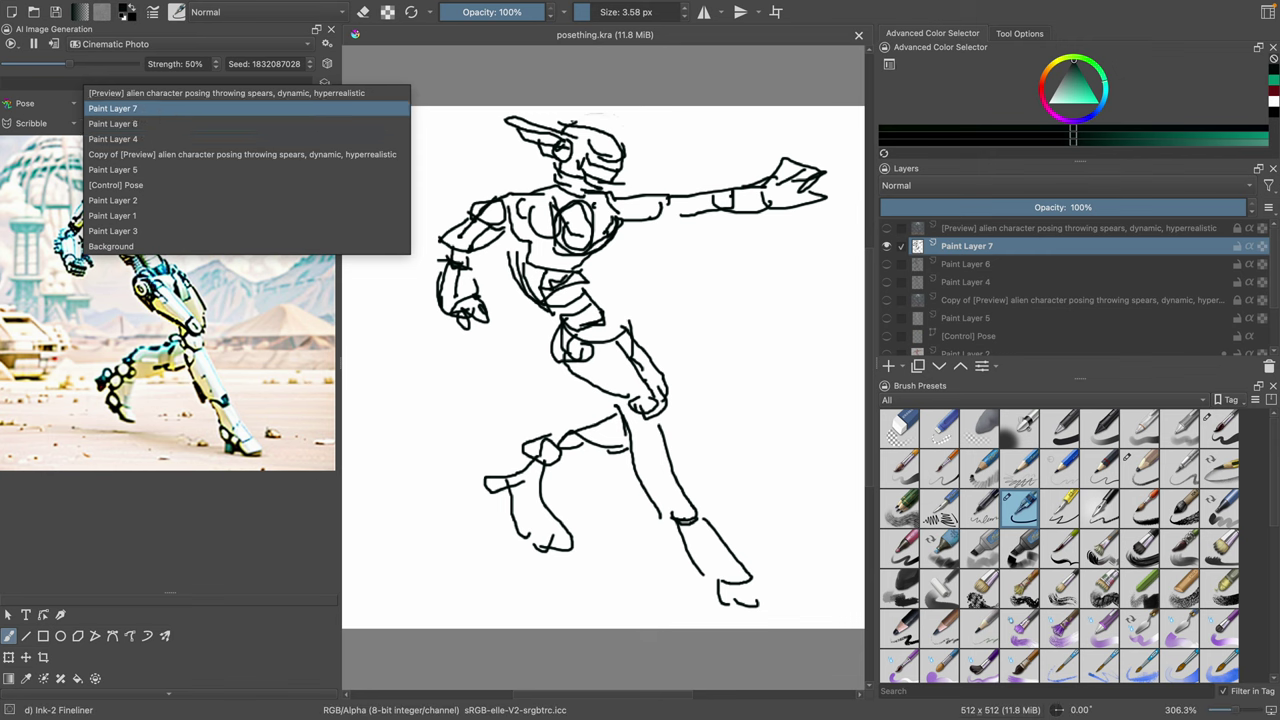
pyautogui.click(112, 108)
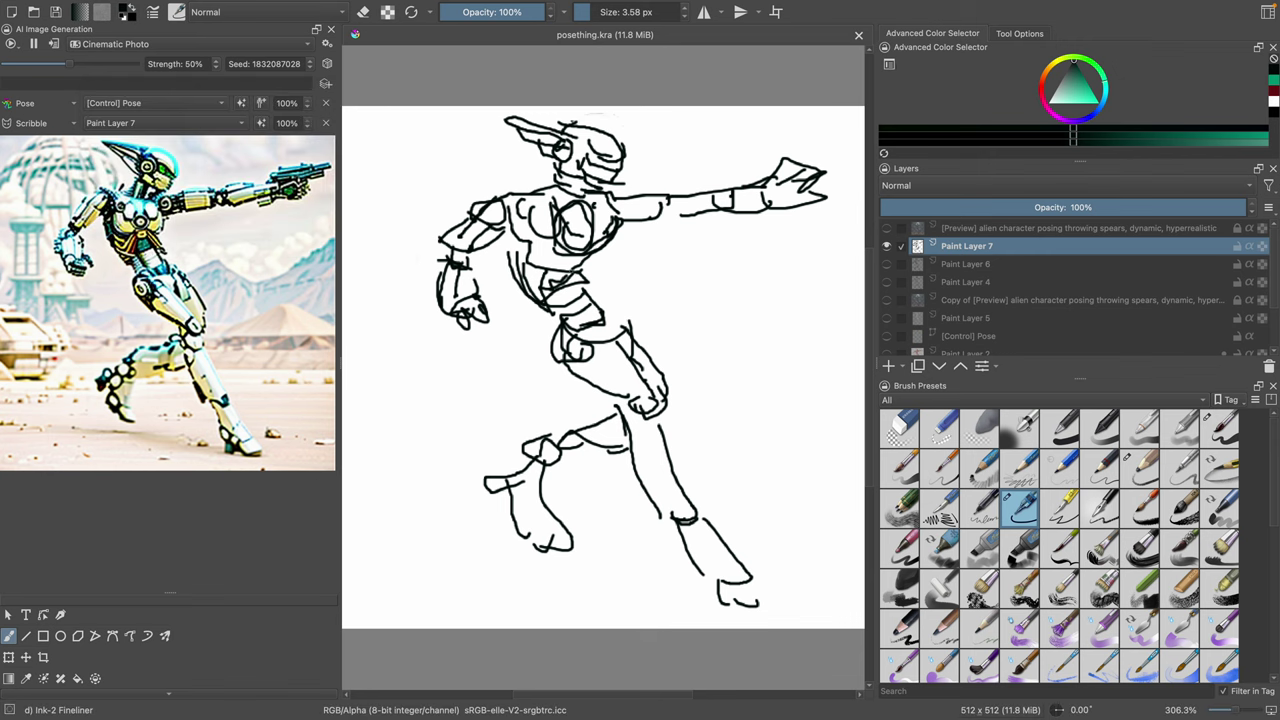
pyautogui.moveTo(537, 230); pyautogui.dragTo(550, 262)
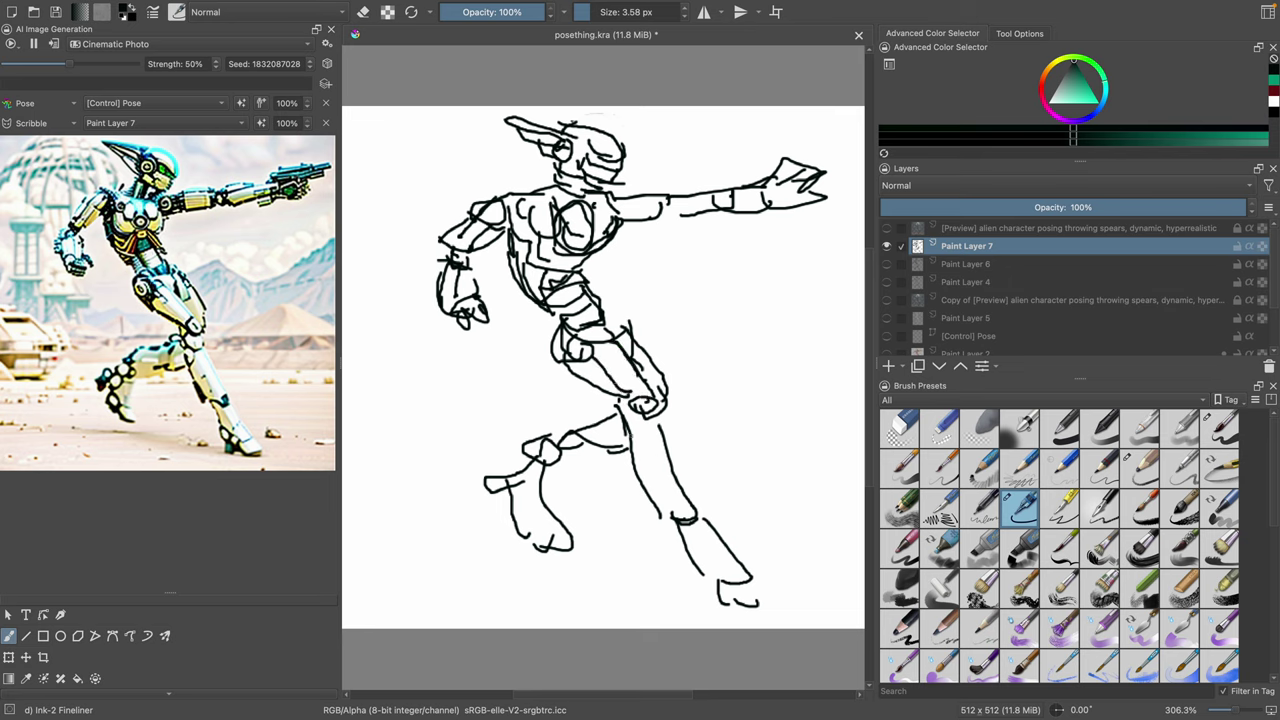
pyautogui.moveTo(650, 474); pyautogui.dragTo(722, 562)
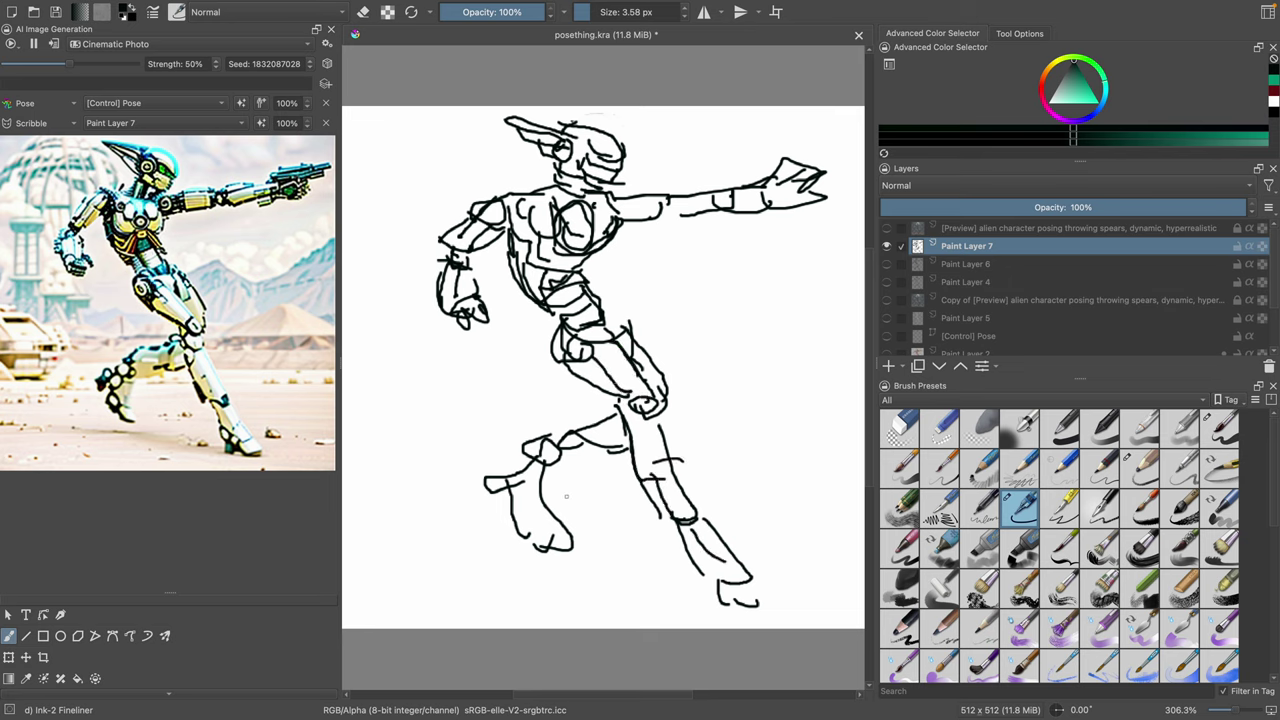
pyautogui.moveTo(514, 476); pyautogui.dragTo(524, 515)
# Step: Ink mechanical joints along the outstretched arm, a gun in its hand, and darker visor lines on the helmet
pyautogui.moveTo(622, 196); pyautogui.dragTo(681, 213)
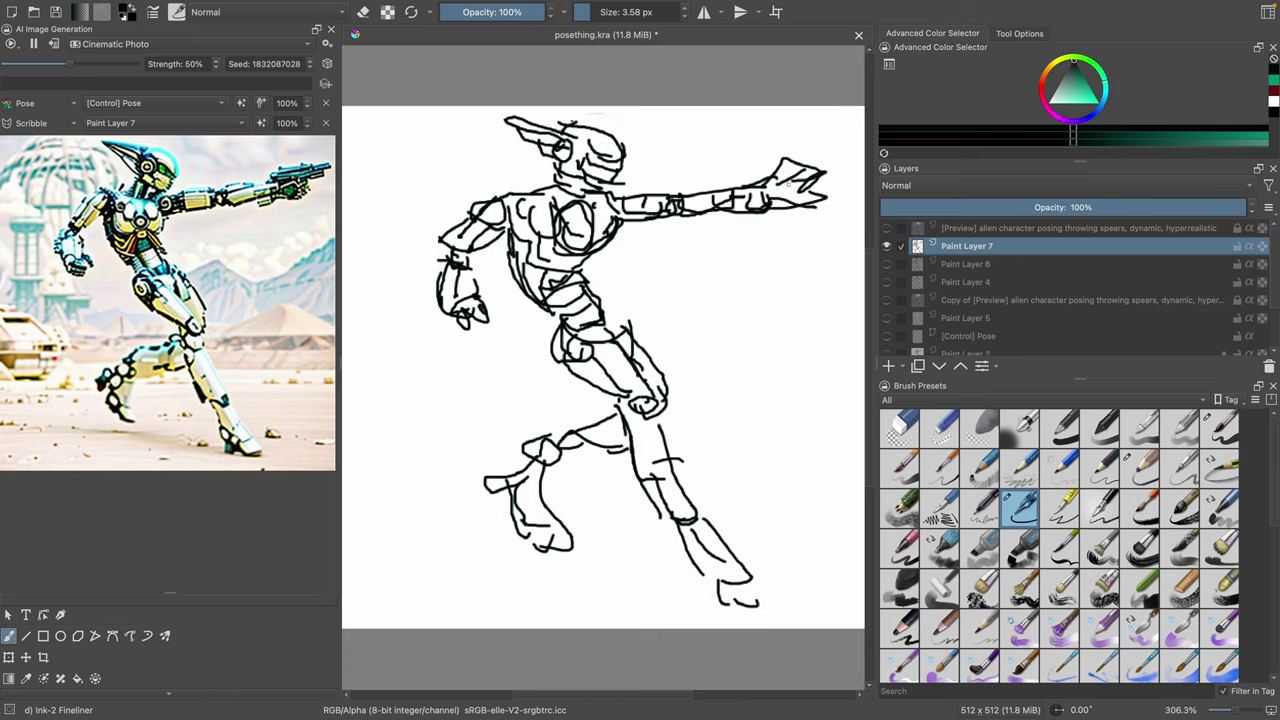
pyautogui.moveTo(764, 176)
pyautogui.mouseDown()
pyautogui.moveTo(844, 158)
pyautogui.moveTo(770, 213)
pyautogui.mouseUp()
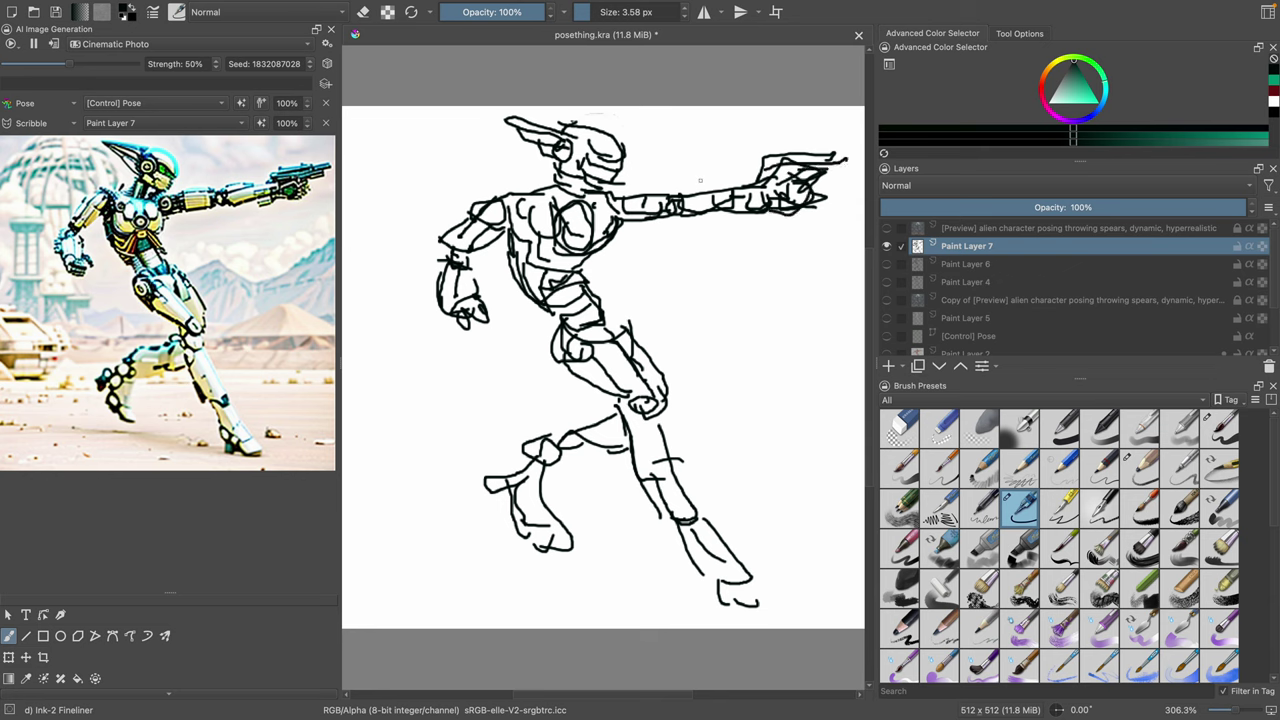
pyautogui.moveTo(592, 164); pyautogui.dragTo(617, 168)
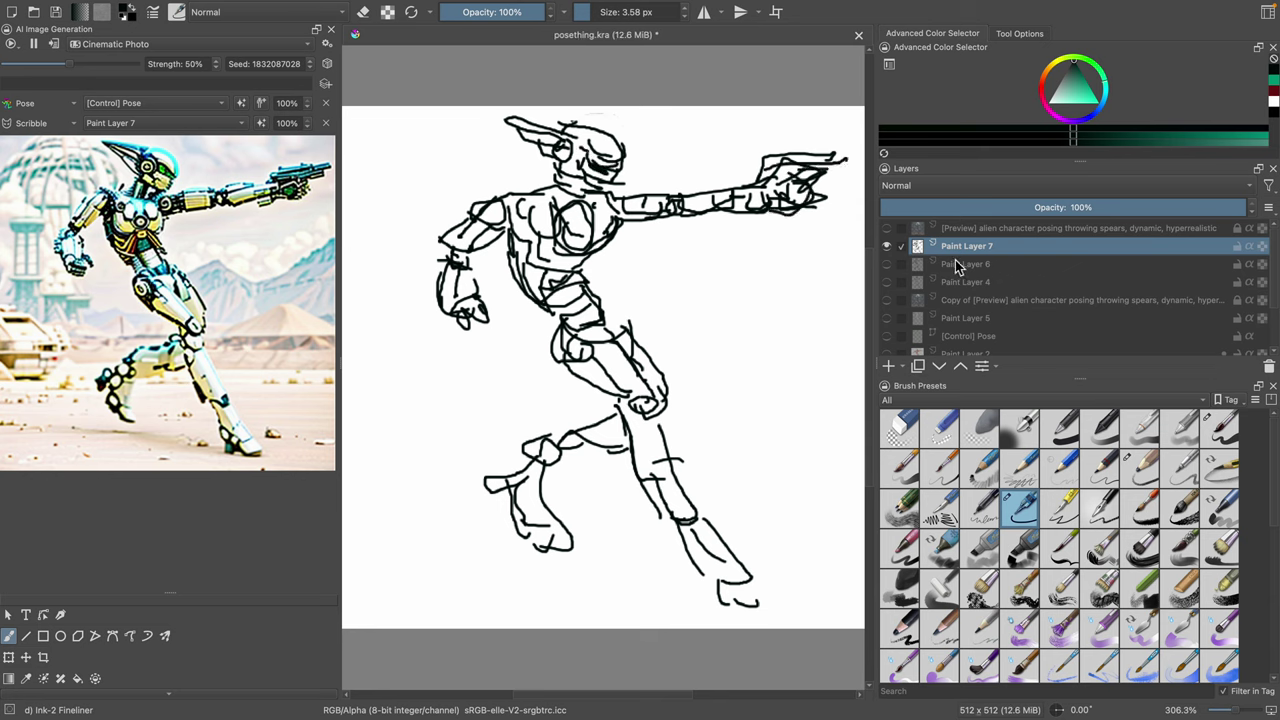
# Step: Add a new paint layer directly beneath Paint Layer 7 and choose the Marker Plain brush with a green color
pyautogui.click(1080, 264)
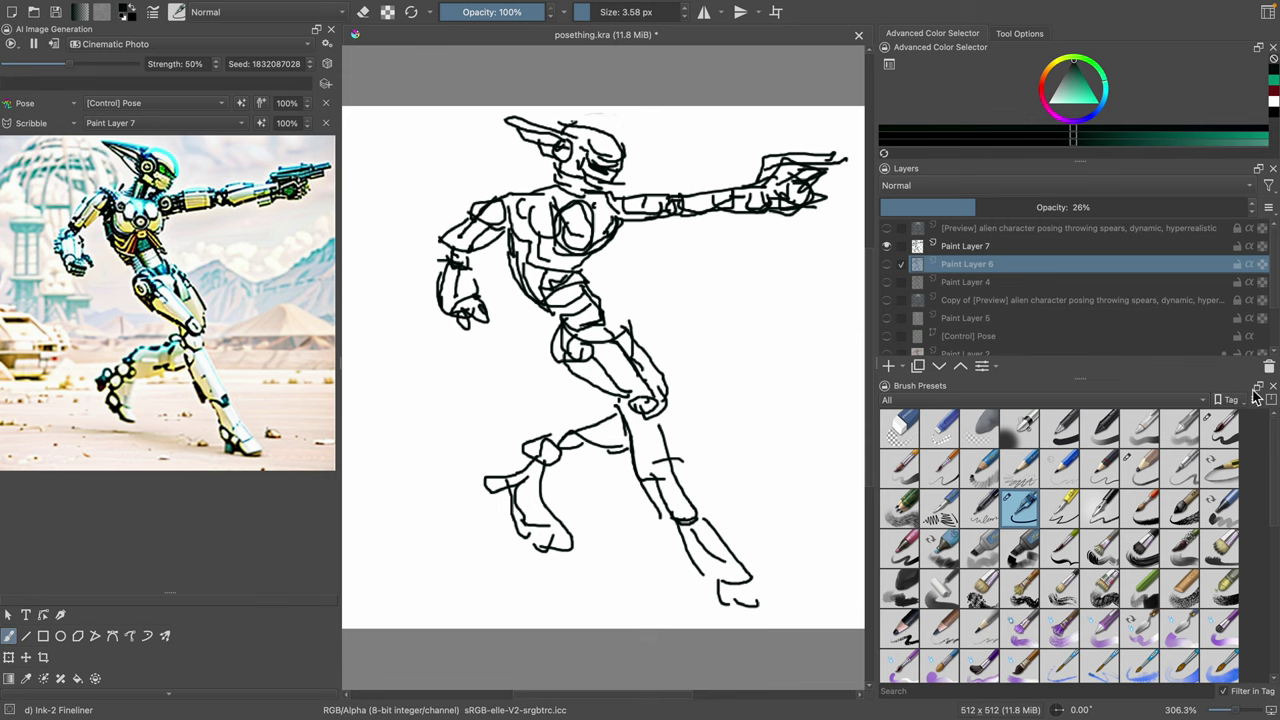
pyautogui.click(891, 367)
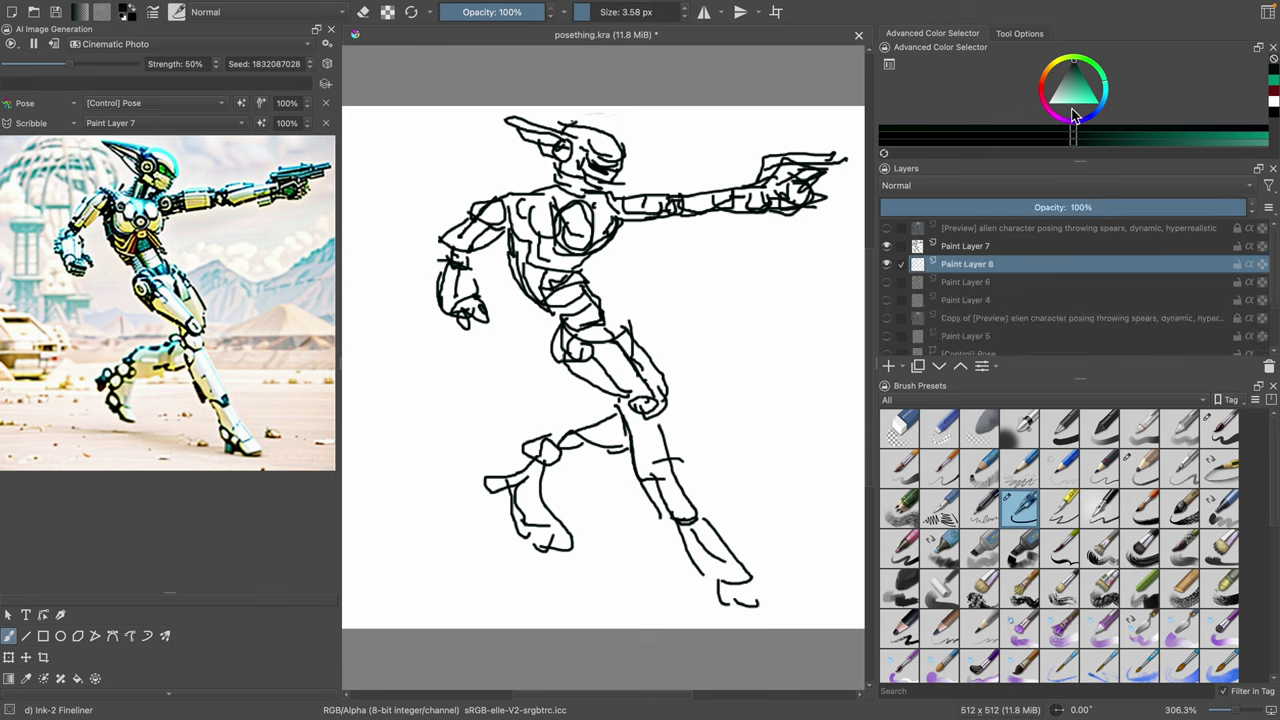
pyautogui.moveTo(1073, 115); pyautogui.dragTo(1083, 78)
pyautogui.click(985, 552)
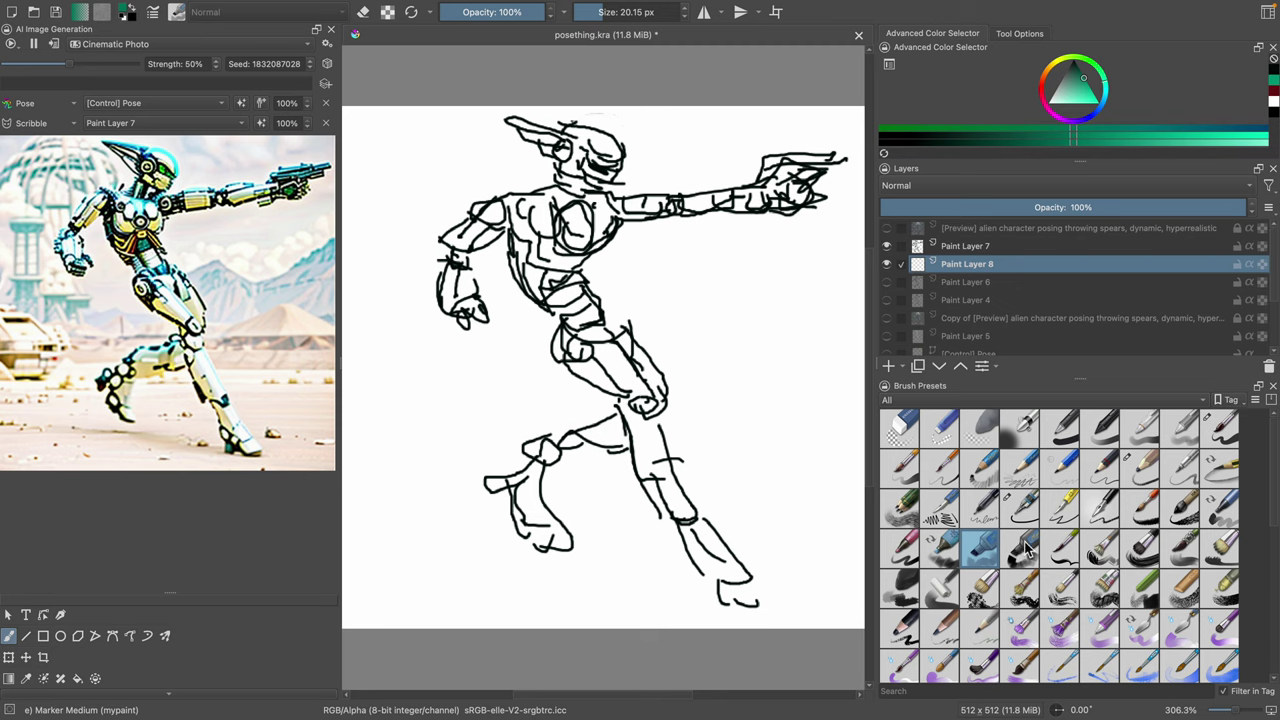
pyautogui.click(1020, 548)
pyautogui.click(1084, 80)
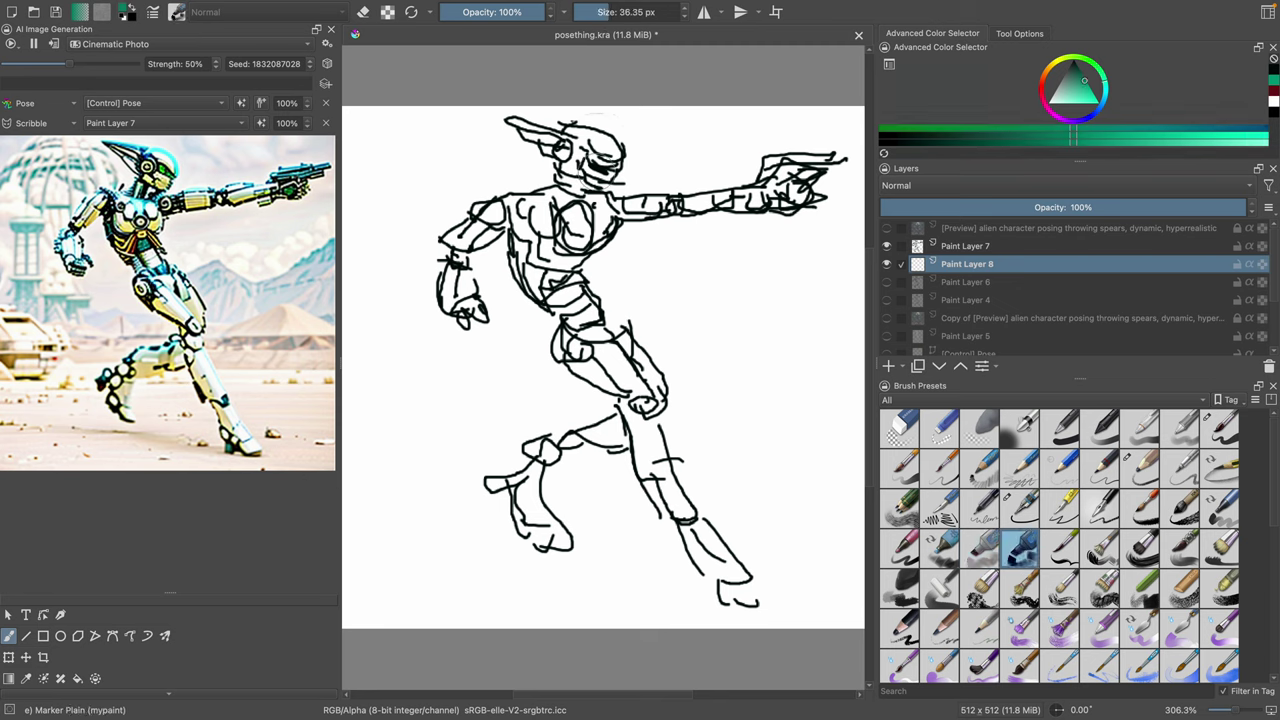
# Step: Set the brush size to 19.15 px and paint green over the helmet, torso, legs and both arms
pyautogui.click(598, 18)
pyautogui.moveTo(598, 18); pyautogui.dragTo(590, 46)
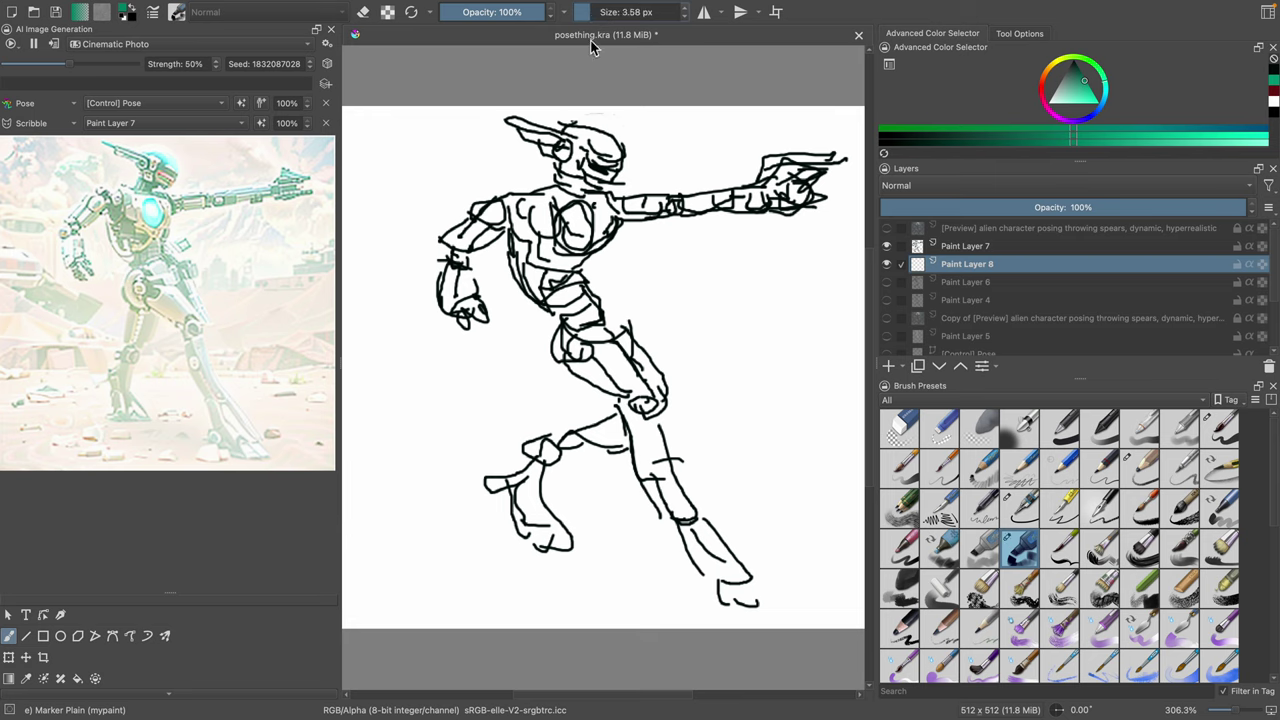
pyautogui.moveTo(607, 147)
pyautogui.mouseDown()
pyautogui.moveTo(606, 18)
pyautogui.moveTo(594, 140)
pyautogui.moveTo(616, 150)
pyautogui.moveTo(574, 135)
pyautogui.moveTo(580, 182)
pyautogui.moveTo(578, 160)
pyautogui.moveTo(558, 200)
pyautogui.moveTo(533, 208)
pyautogui.moveTo(533, 265)
pyautogui.moveTo(588, 330)
pyautogui.moveTo(683, 512)
pyautogui.moveTo(576, 435)
pyautogui.moveTo(540, 527)
pyautogui.mouseUp()
pyautogui.click(601, 13)
pyautogui.click(1086, 83)
pyautogui.moveTo(457, 236); pyautogui.dragTo(452, 292)
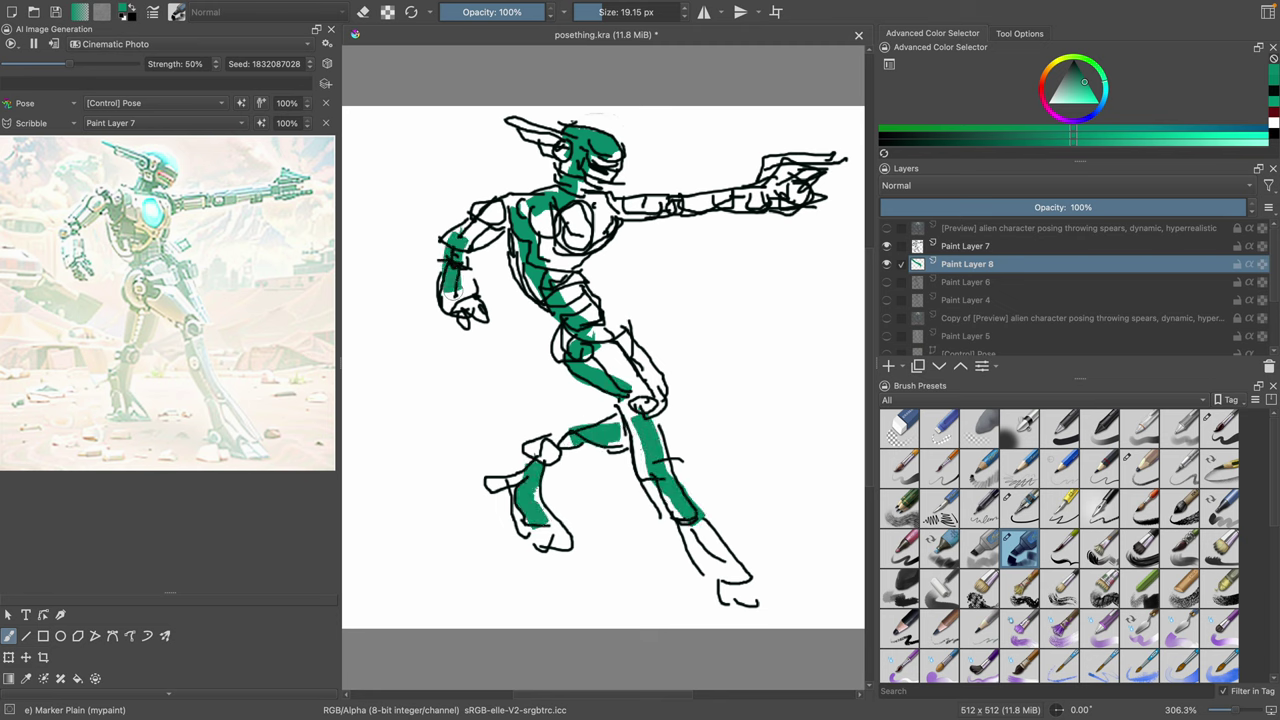
pyautogui.moveTo(500, 206); pyautogui.dragTo(470, 234)
pyautogui.moveTo(592, 207); pyautogui.dragTo(796, 195)
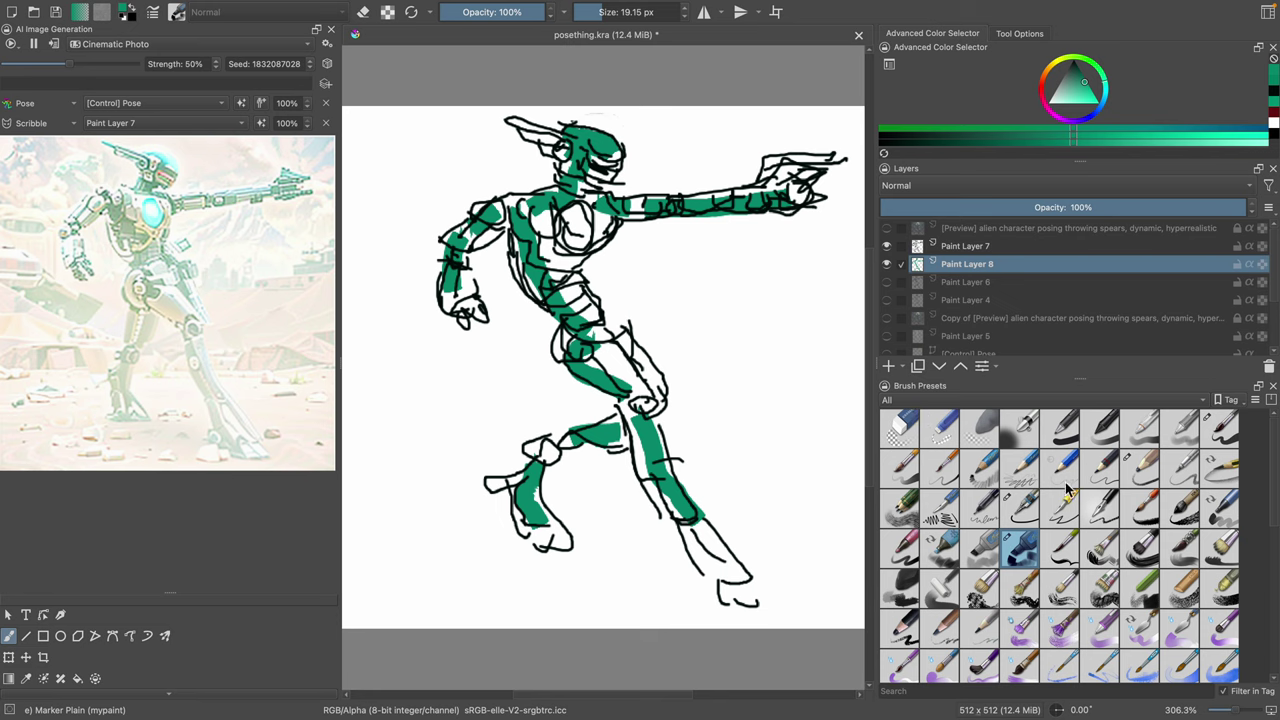
# Step: Paint dark blue over the chest, waist, thigh, lower legs, gun hand, helmet fin and rear forearm
pyautogui.moveTo(1069, 89)
pyautogui.mouseDown()
pyautogui.moveTo(1088, 85)
pyautogui.moveTo(1072, 84)
pyautogui.moveTo(1100, 108)
pyautogui.moveTo(1072, 94)
pyautogui.moveTo(1080, 80)
pyautogui.mouseUp()
pyautogui.moveTo(627, 220)
pyautogui.mouseDown()
pyautogui.moveTo(553, 252)
pyautogui.moveTo(595, 224)
pyautogui.moveTo(558, 280)
pyautogui.moveTo(573, 313)
pyautogui.moveTo(631, 357)
pyautogui.moveTo(605, 353)
pyautogui.moveTo(688, 562)
pyautogui.mouseUp()
pyautogui.moveTo(536, 500); pyautogui.dragTo(548, 546)
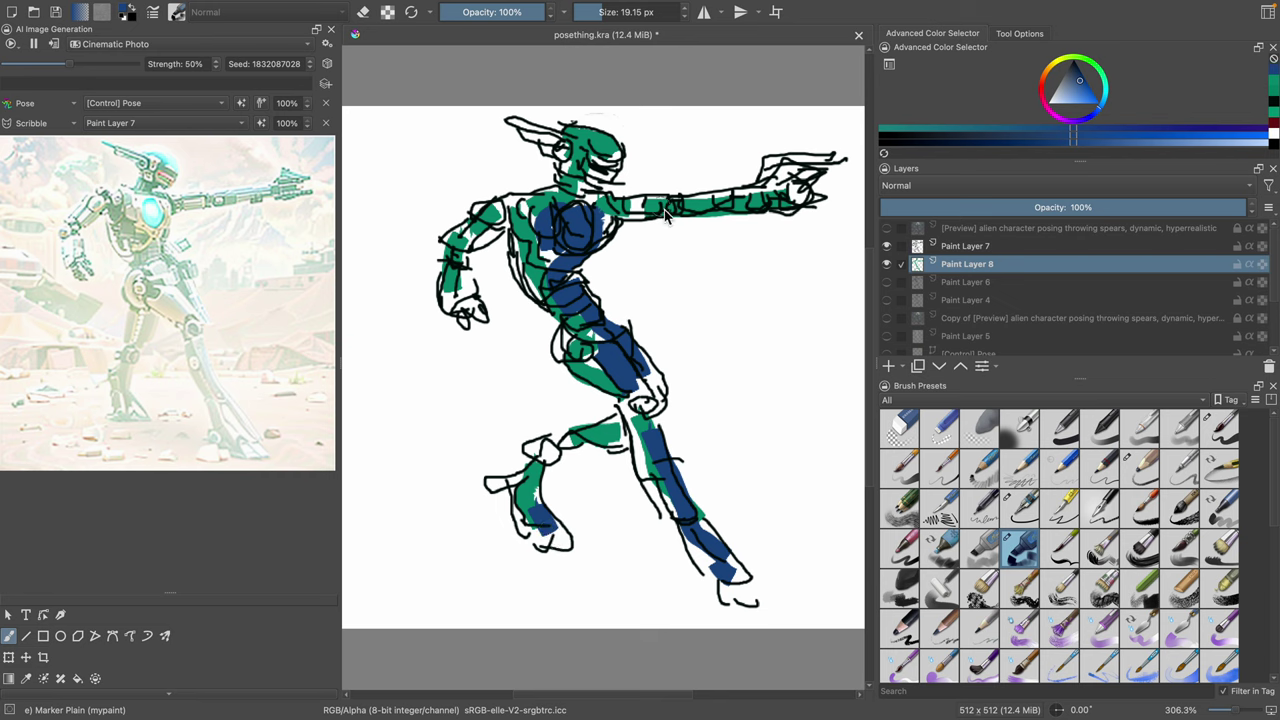
pyautogui.moveTo(790, 204)
pyautogui.mouseDown()
pyautogui.moveTo(776, 170)
pyautogui.moveTo(790, 182)
pyautogui.mouseUp()
pyautogui.moveTo(552, 148); pyautogui.dragTo(512, 122)
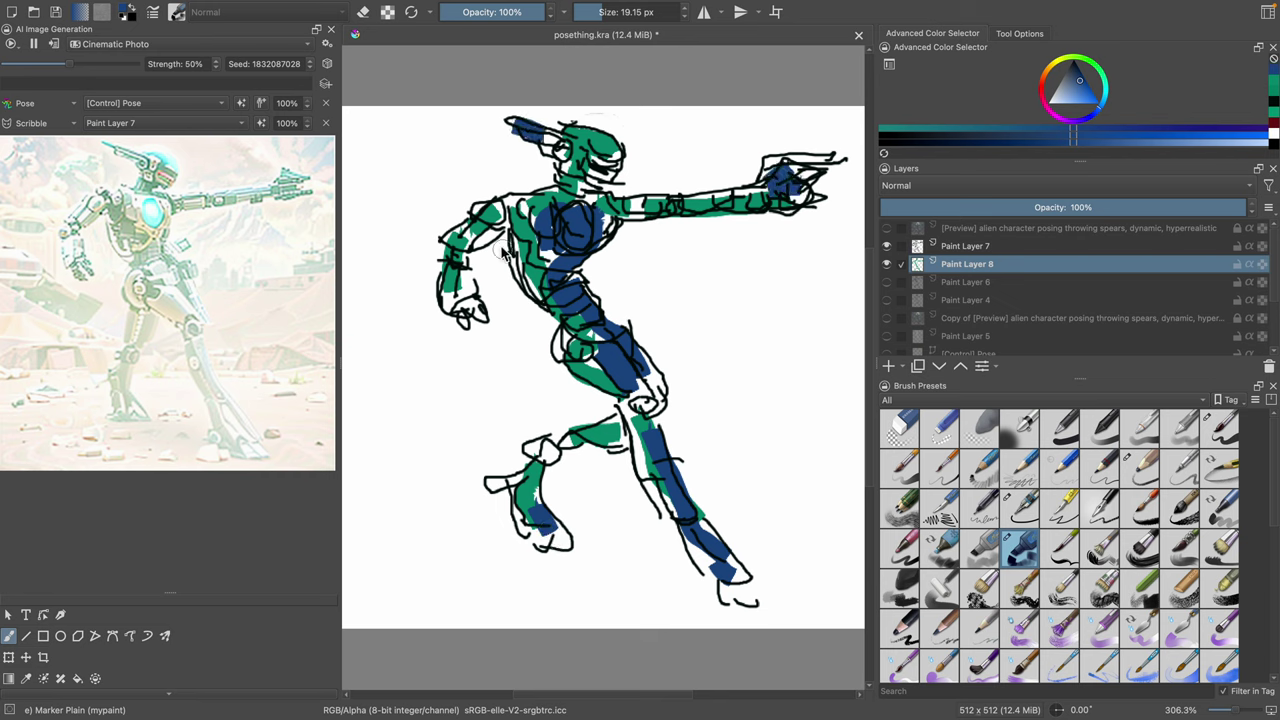
pyautogui.moveTo(470, 236)
pyautogui.mouseDown()
pyautogui.moveTo(467, 268)
pyautogui.moveTo(465, 315)
pyautogui.mouseUp()
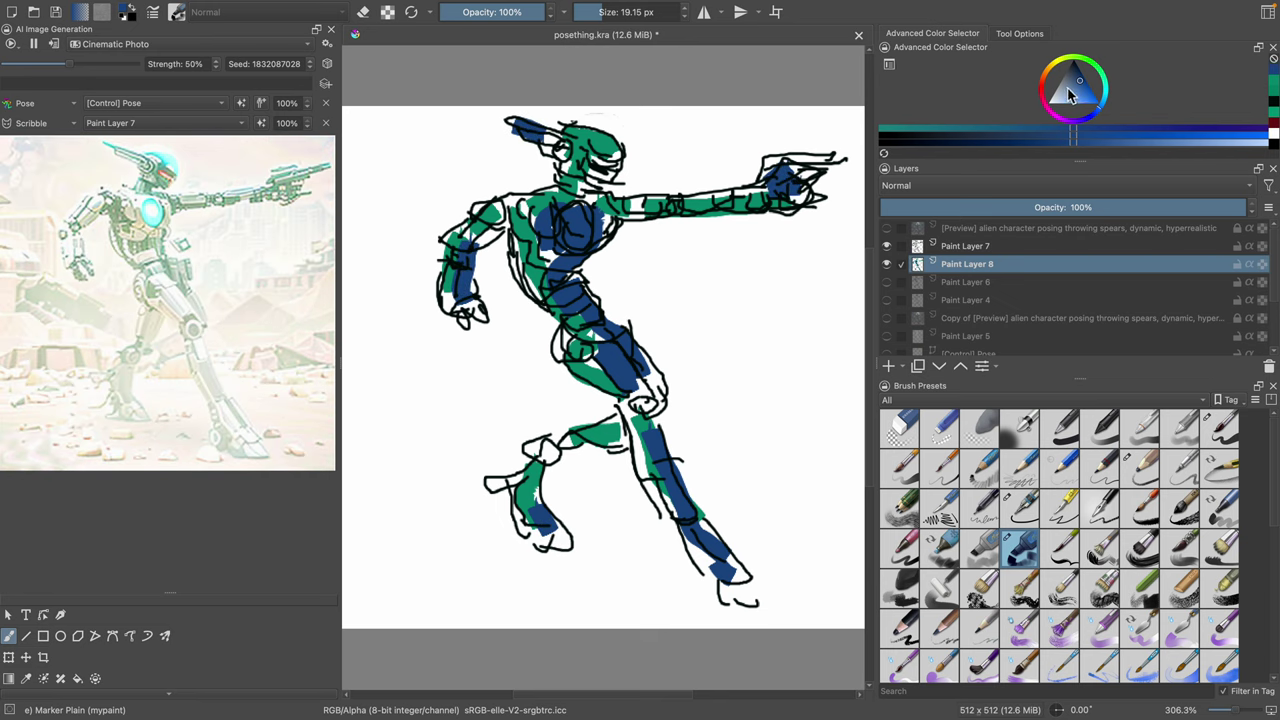
# Step: Dab gray onto the round chest plate and cover it with yellow-green
pyautogui.moveTo(1072, 94); pyautogui.dragTo(1056, 87)
pyautogui.click(572, 234)
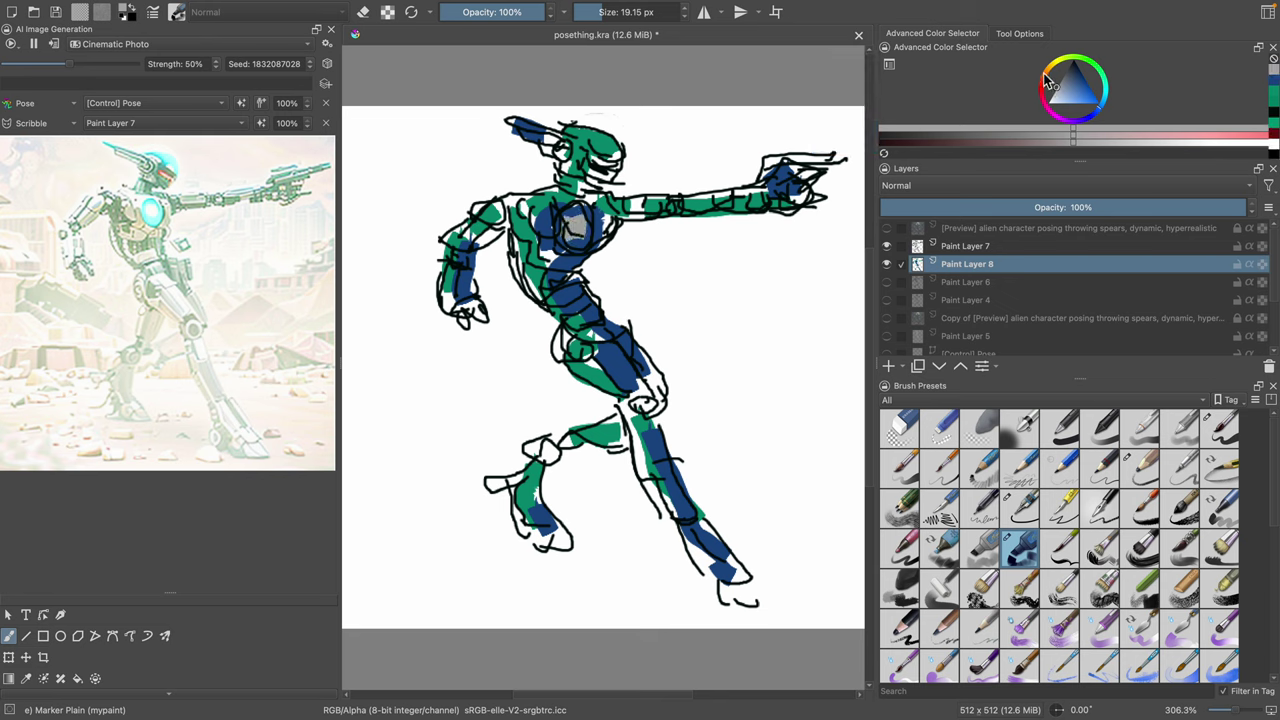
pyautogui.click(1066, 62)
pyautogui.click(1078, 79)
pyautogui.moveTo(572, 222); pyautogui.dragTo(586, 230)
pyautogui.moveTo(570, 212); pyautogui.dragTo(568, 232)
# Step: Paint yellow-green along the outer edges of both legs, the front foot and the shoulders
pyautogui.moveTo(636, 406)
pyautogui.mouseDown()
pyautogui.moveTo(660, 392)
pyautogui.moveTo(630, 450)
pyautogui.moveTo(676, 535)
pyautogui.mouseUp()
pyautogui.moveTo(506, 470); pyautogui.dragTo(550, 550)
pyautogui.moveTo(700, 535); pyautogui.dragTo(727, 586)
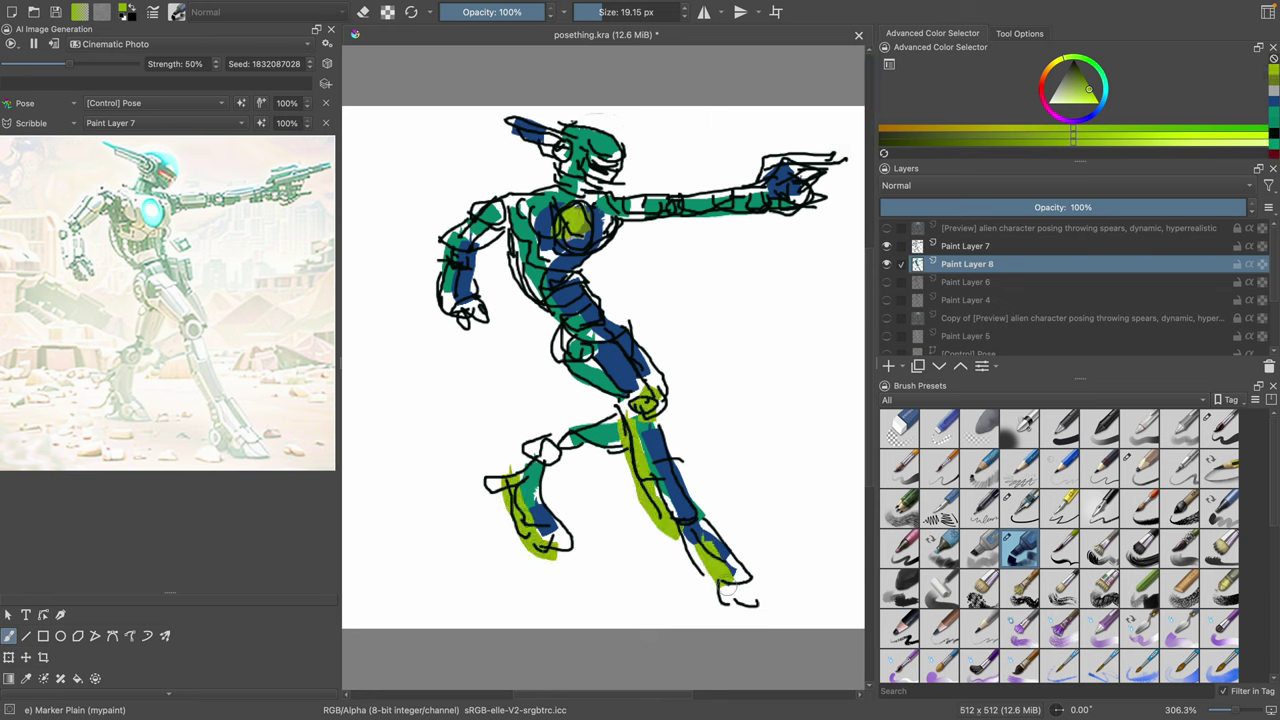
pyautogui.moveTo(614, 202); pyautogui.dragTo(636, 214)
pyautogui.moveTo(564, 192); pyautogui.dragTo(505, 216)
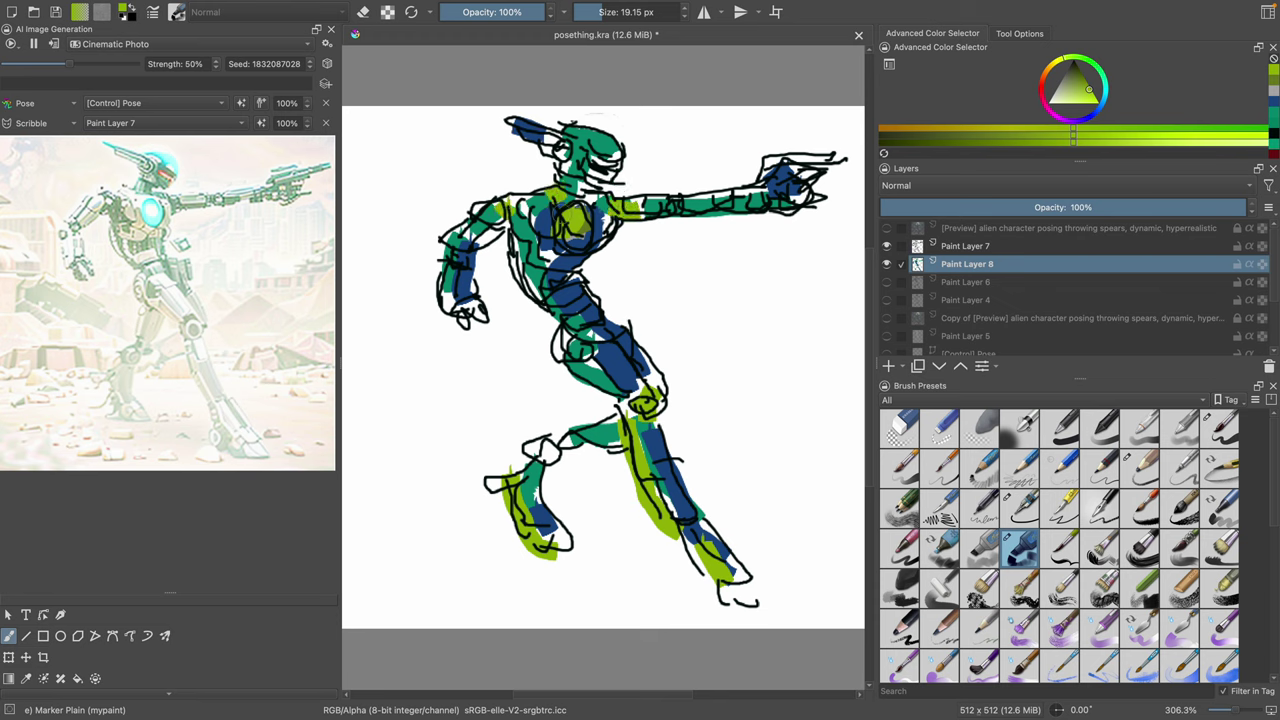
# Step: Check the color layer's visibility and shade the helmet, torso, outstretched arm and legs in dark olive with the Marker Medium brush
pyautogui.click(887, 264)
pyautogui.click(887, 264)
pyautogui.click(980, 558)
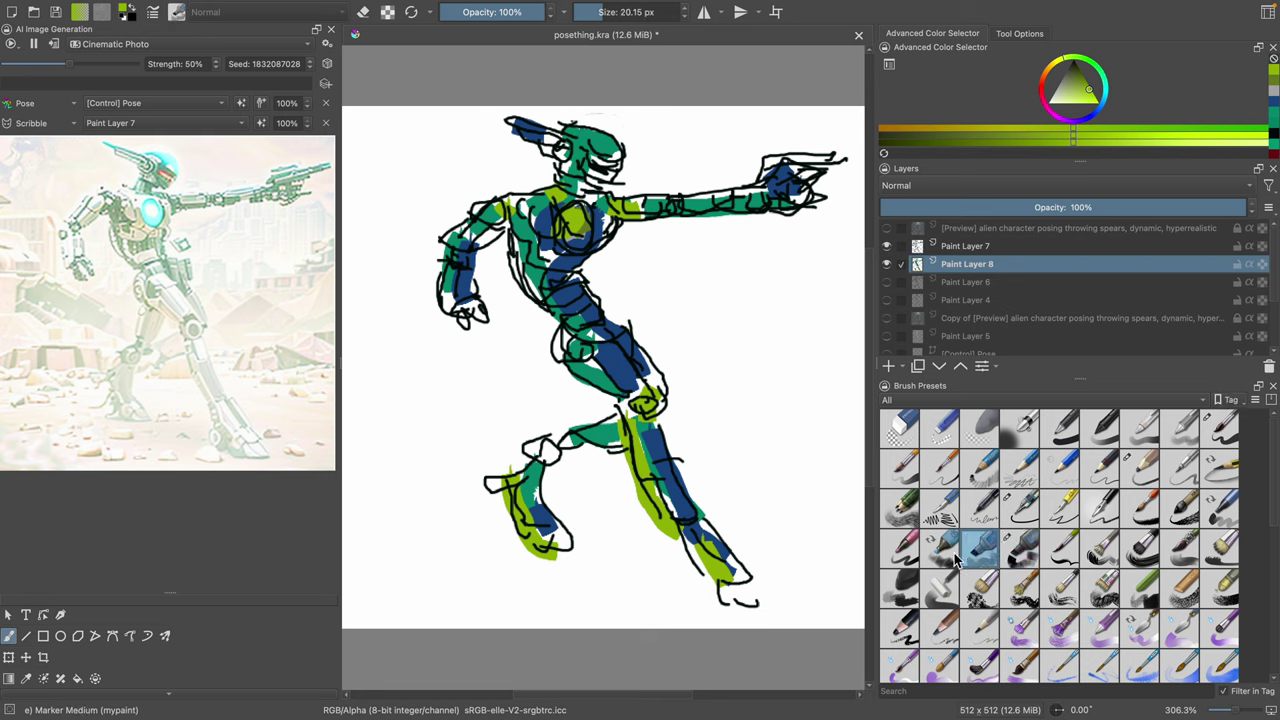
pyautogui.click(1077, 78)
pyautogui.moveTo(530, 206)
pyautogui.mouseDown()
pyautogui.moveTo(521, 201)
pyautogui.moveTo(622, 200)
pyautogui.moveTo(545, 142)
pyautogui.mouseUp()
pyautogui.moveTo(620, 190)
pyautogui.mouseDown()
pyautogui.moveTo(738, 197)
pyautogui.moveTo(705, 202)
pyautogui.moveTo(794, 170)
pyautogui.mouseUp()
pyautogui.moveTo(507, 266)
pyautogui.mouseDown()
pyautogui.moveTo(590, 362)
pyautogui.moveTo(612, 368)
pyautogui.moveTo(645, 474)
pyautogui.mouseUp()
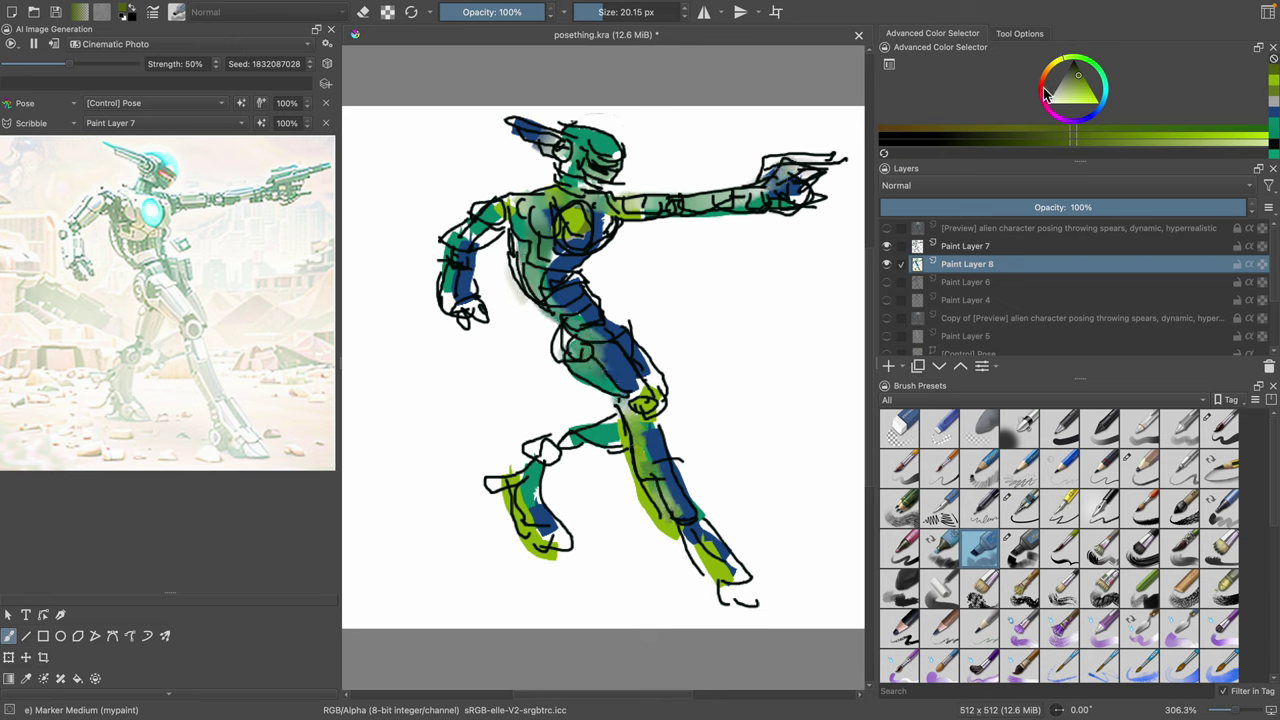
# Step: Add dark red shading to the body and thigh, and dark green shading to the face
pyautogui.click(1045, 93)
pyautogui.moveTo(608, 381)
pyautogui.mouseDown()
pyautogui.moveTo(580, 356)
pyautogui.moveTo(550, 255)
pyautogui.moveTo(470, 236)
pyautogui.moveTo(447, 306)
pyautogui.moveTo(470, 238)
pyautogui.moveTo(570, 206)
pyautogui.moveTo(542, 250)
pyautogui.moveTo(560, 305)
pyautogui.moveTo(605, 355)
pyautogui.mouseUp()
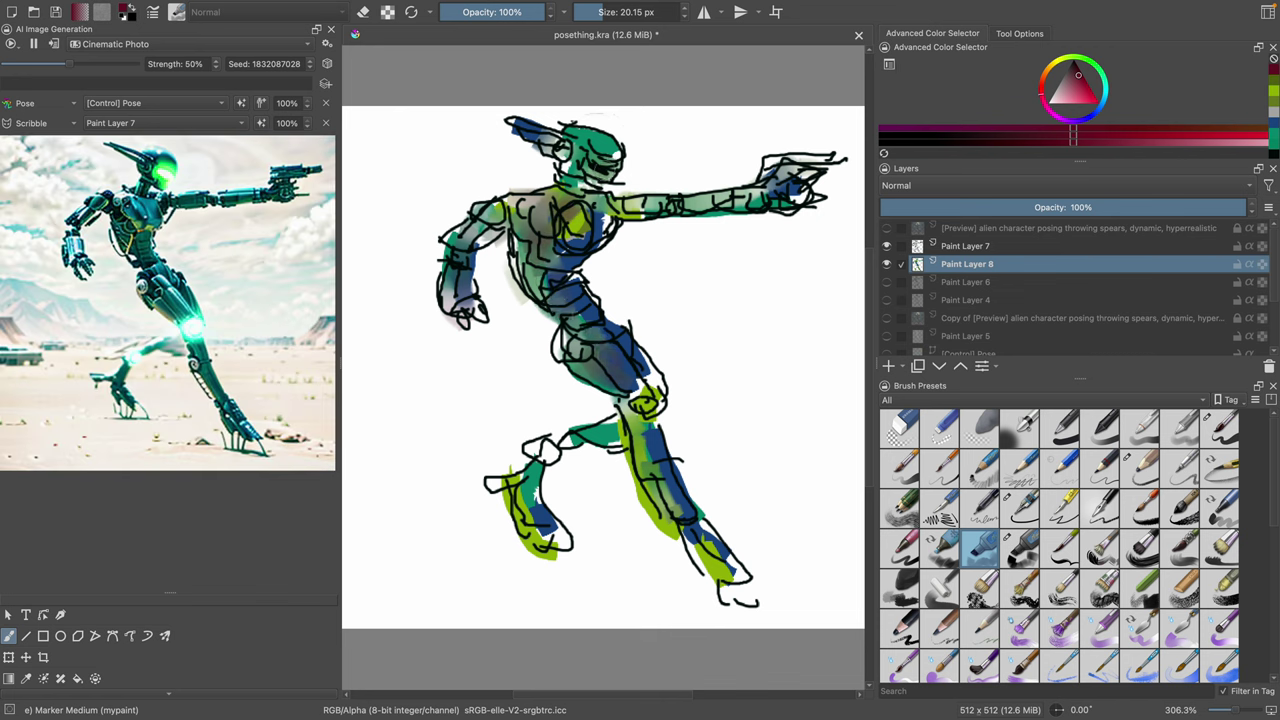
pyautogui.click(1098, 68)
pyautogui.moveTo(614, 172); pyautogui.dragTo(590, 174)
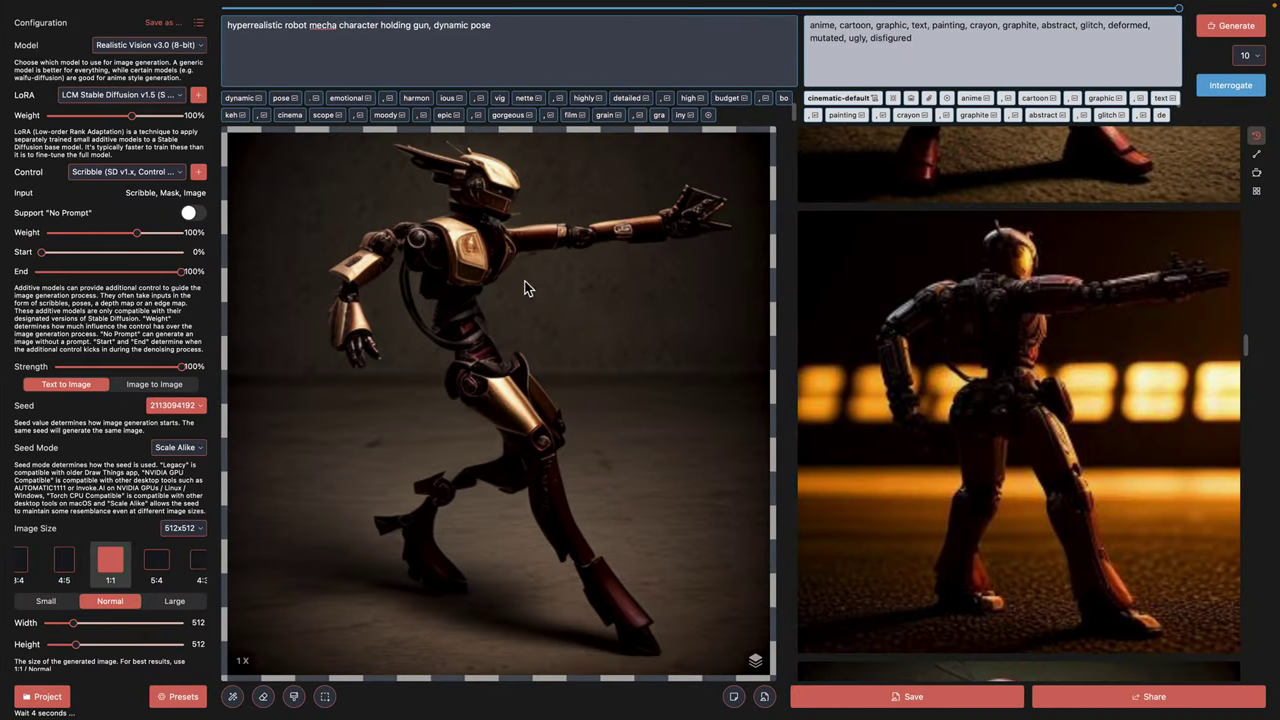
# Step: Switch to Draw Things, append ", at cyberpunk, abandoned place, ruins" to the prompt, and generate the images
pyautogui.scroll(1, 1155, 200)
pyautogui.moveTo(1255, 348); pyautogui.dragTo(1237, 135)
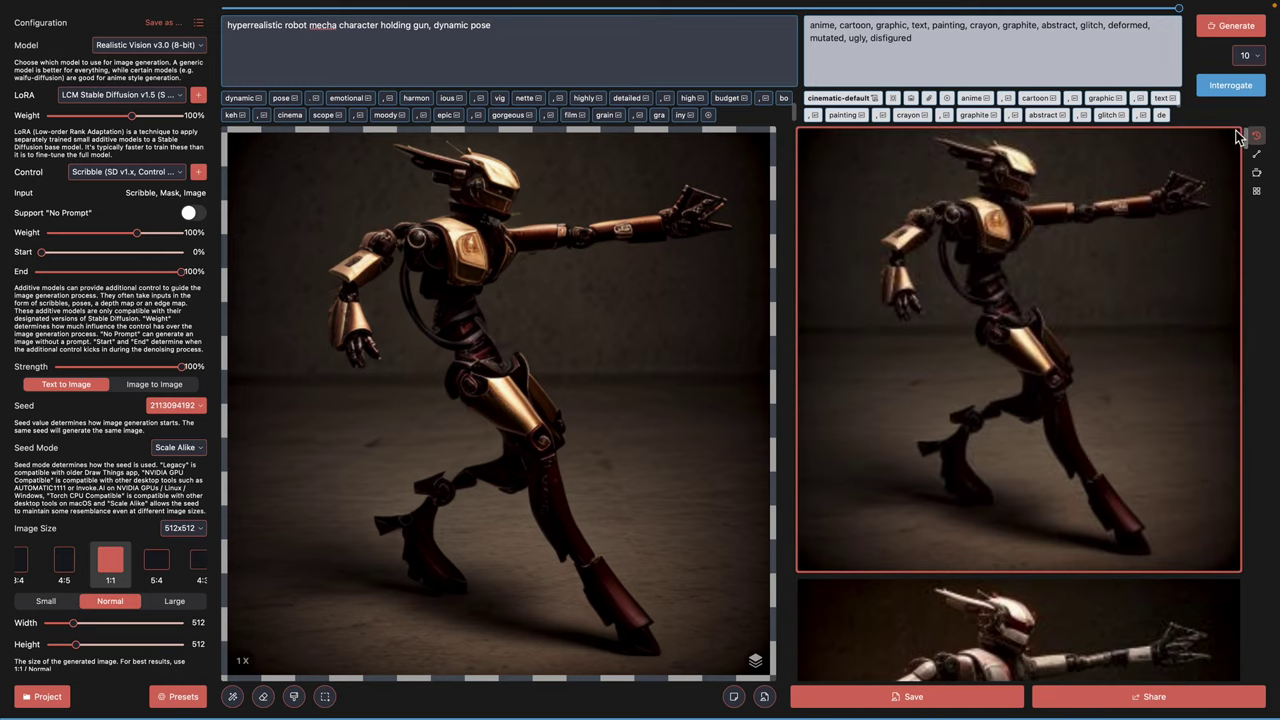
pyautogui.click(538, 33)
pyautogui.write(', ')
pyautogui.write('at')
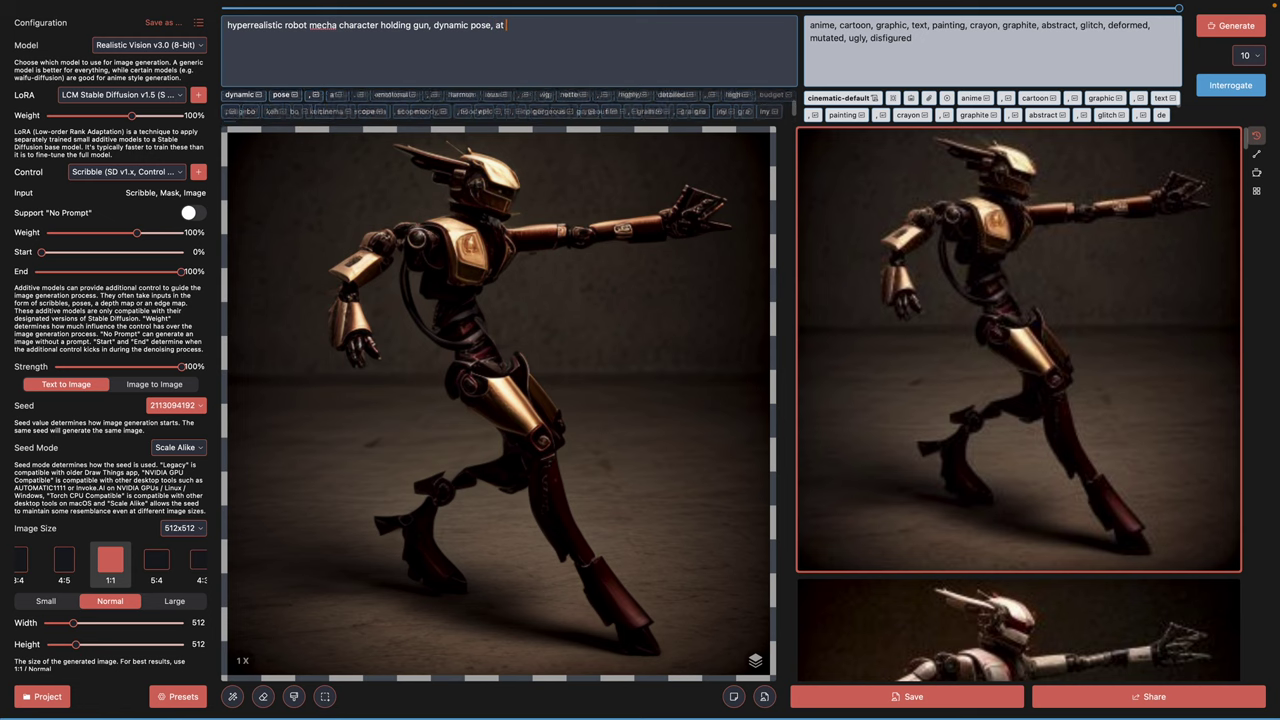
pyautogui.write(' cyberpunk, abandoned place,')
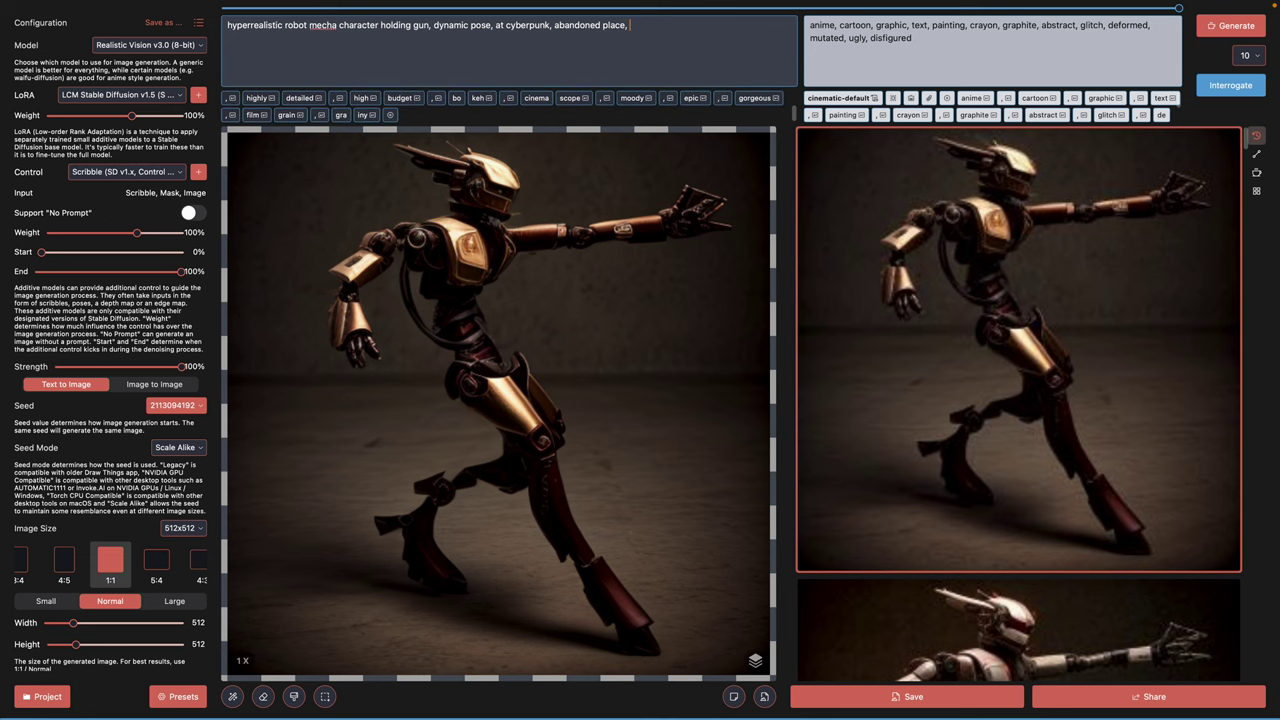
pyautogui.write(' ruins')
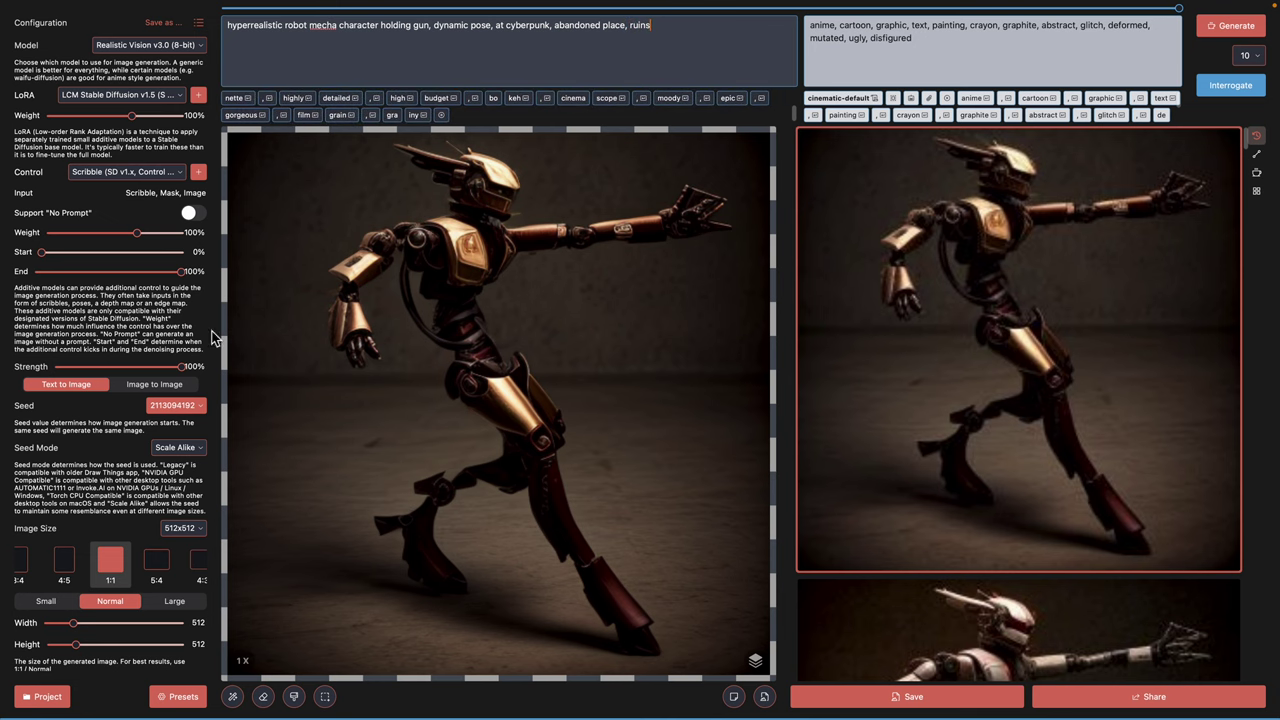
pyautogui.click(1232, 26)
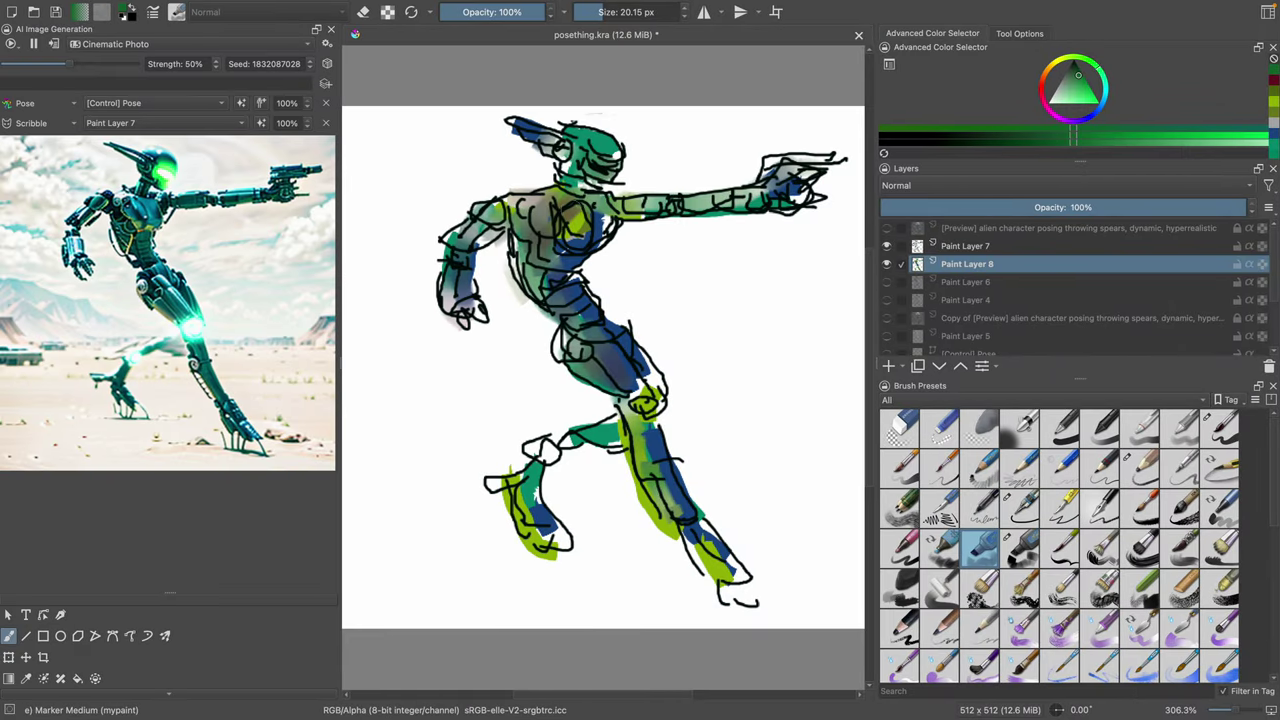
# Step: Return to Krita, copy the live AI result into a new layer, and move it directly beneath Paint Layer 8
pyautogui.click(886, 264)
pyautogui.click(886, 264)
pyautogui.click(887, 247)
pyautogui.click(887, 247)
pyautogui.click(56, 47)
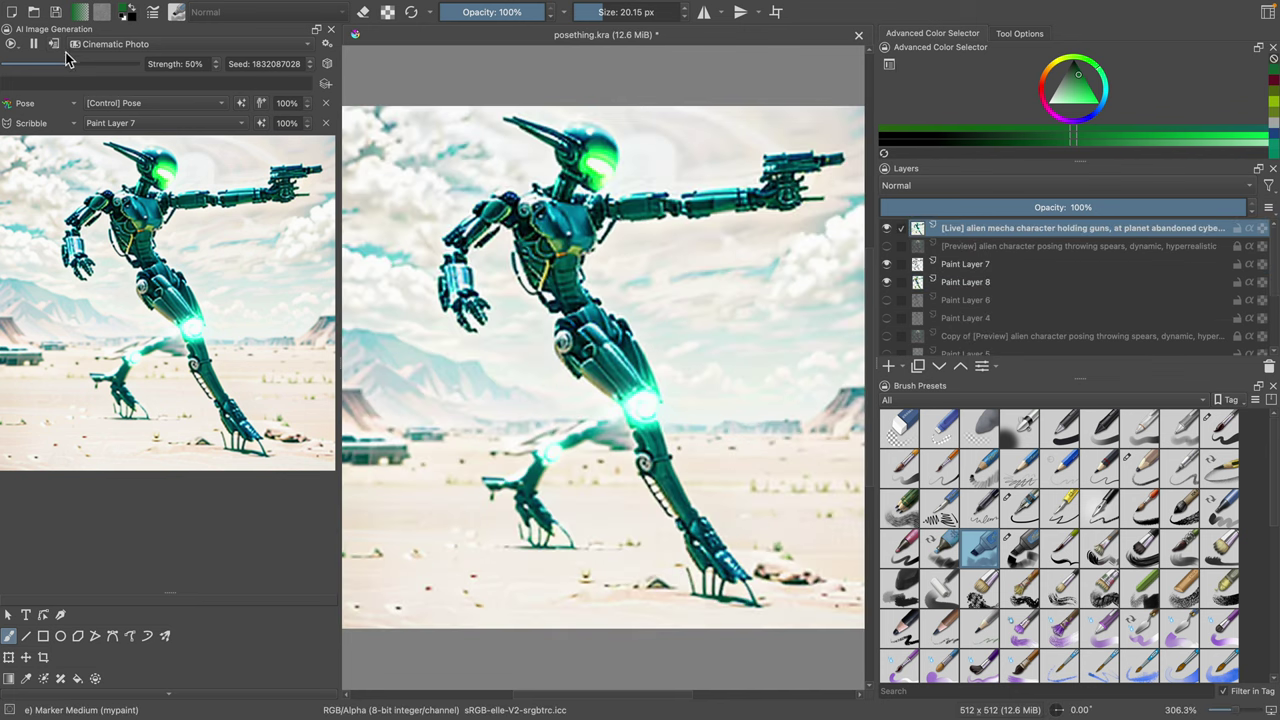
pyautogui.moveTo(1088, 232); pyautogui.dragTo(1083, 288)
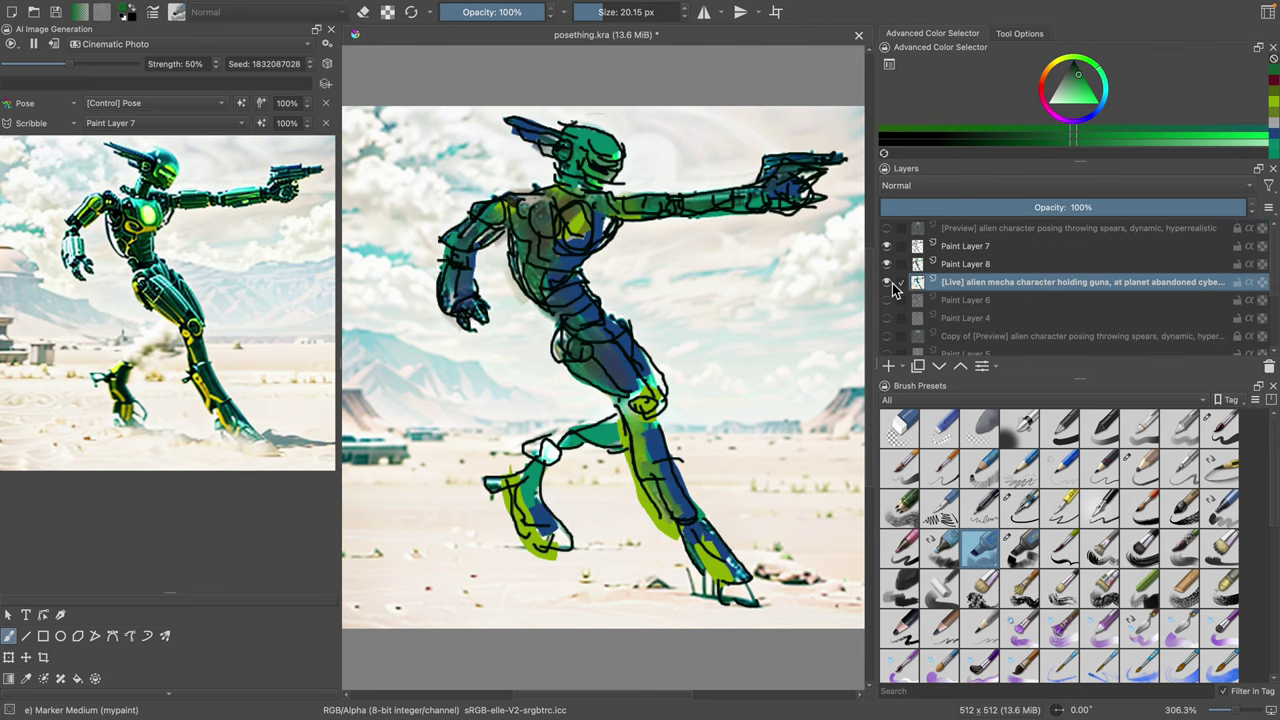
# Step: Compare the layers by toggling their visibility, leave Paint Layer 8 hidden, and select the live result layer
pyautogui.click(888, 283)
pyautogui.click(888, 283)
pyautogui.click(888, 265)
pyautogui.click(888, 265)
pyautogui.click(887, 265)
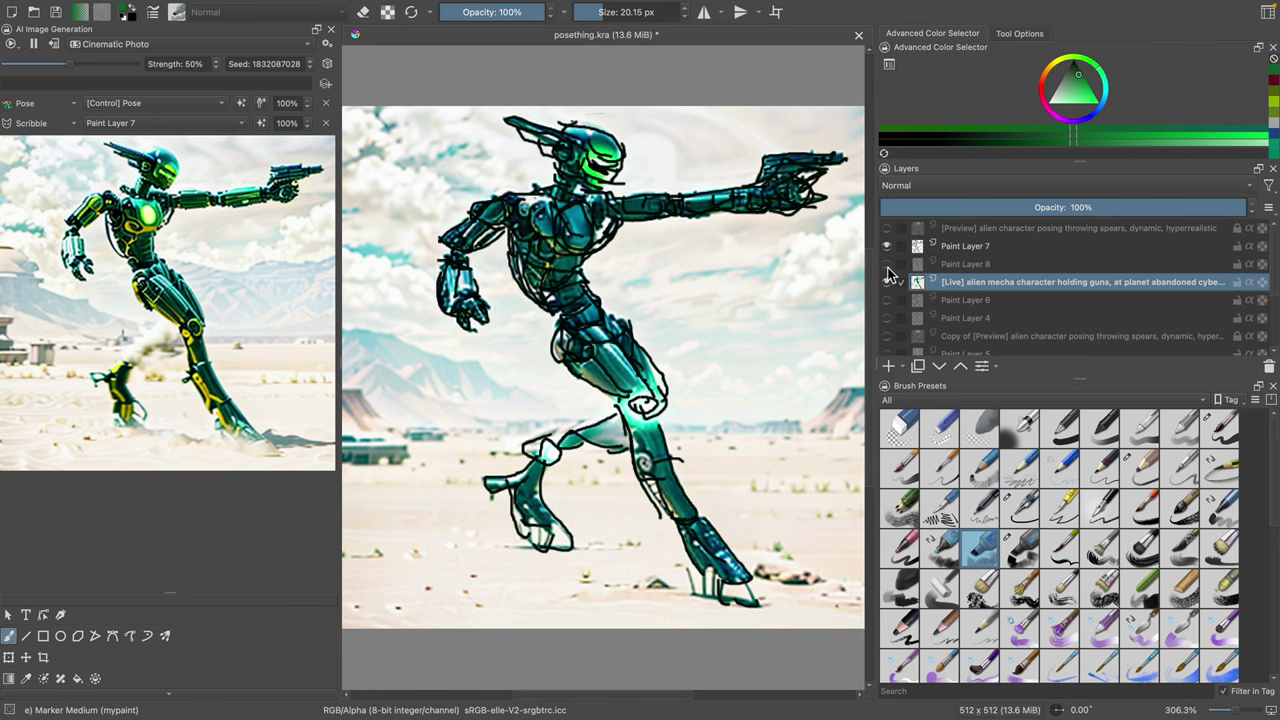
pyautogui.click(942, 267)
pyautogui.click(887, 265)
pyautogui.click(887, 265)
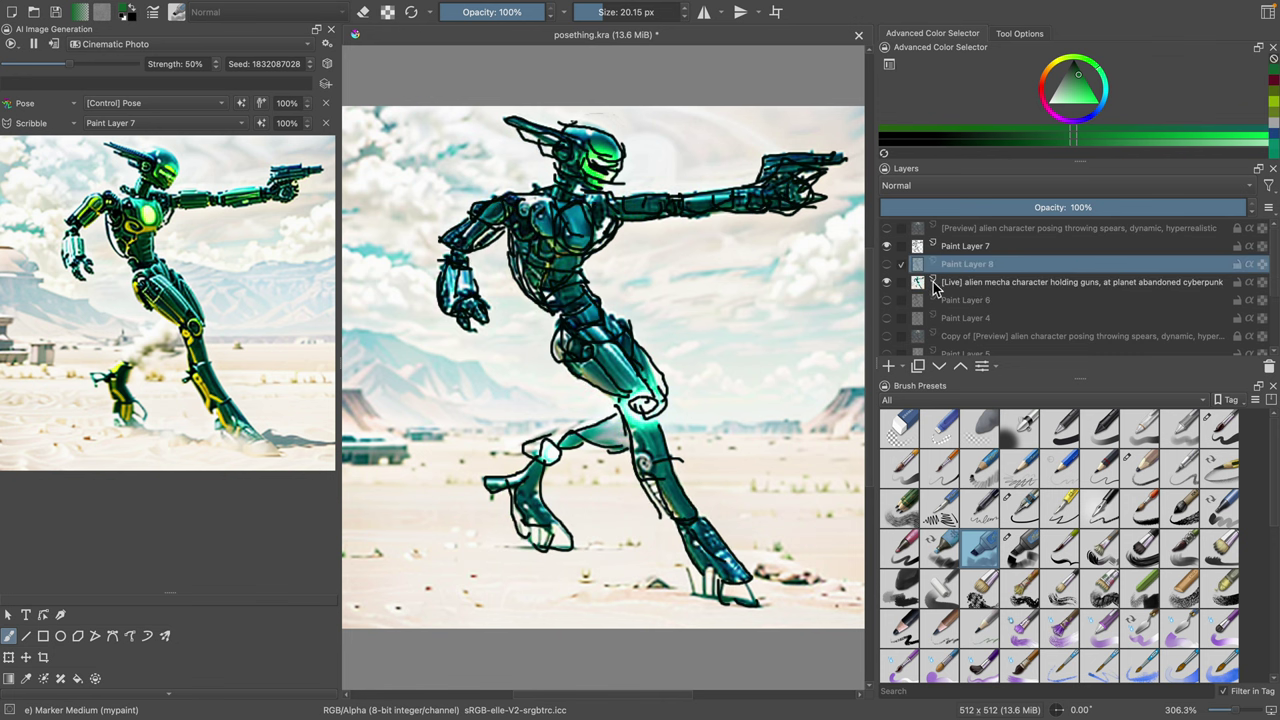
pyautogui.click(972, 284)
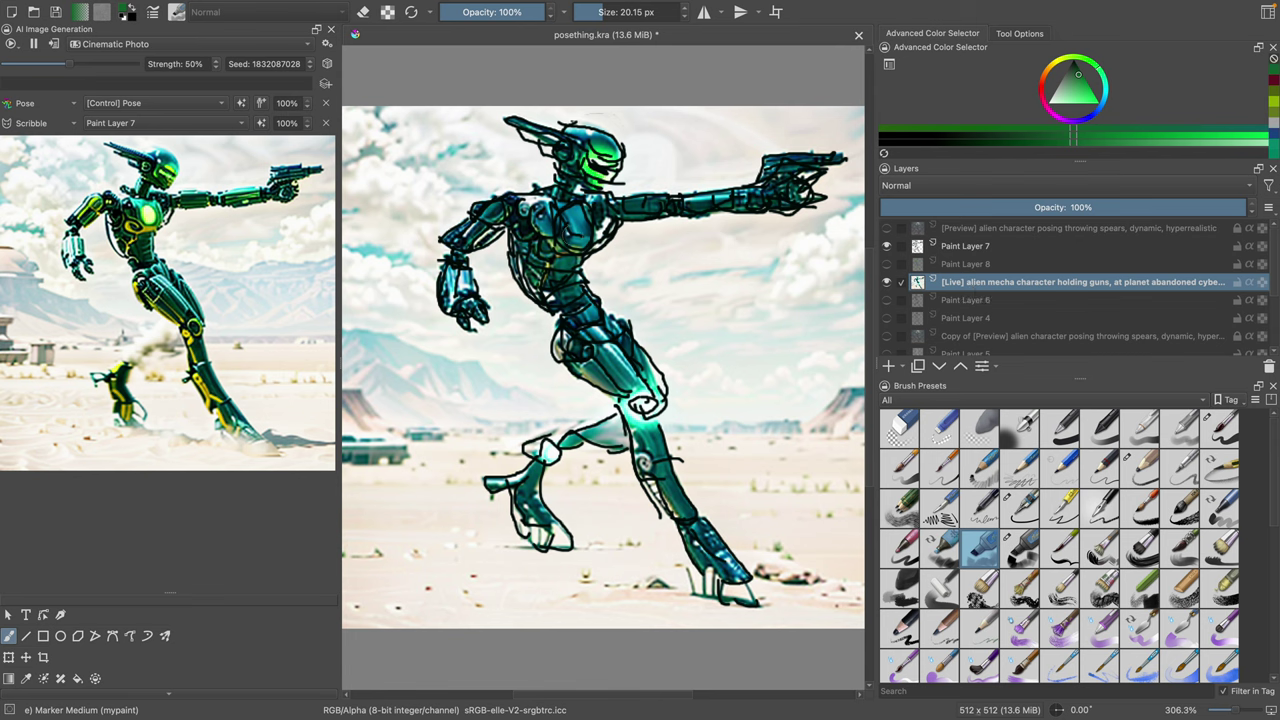
# Step: Compare Paint Layer 8's flat colors with the live AI result beneath by toggling the visibility of both layers
pyautogui.click(887, 265)
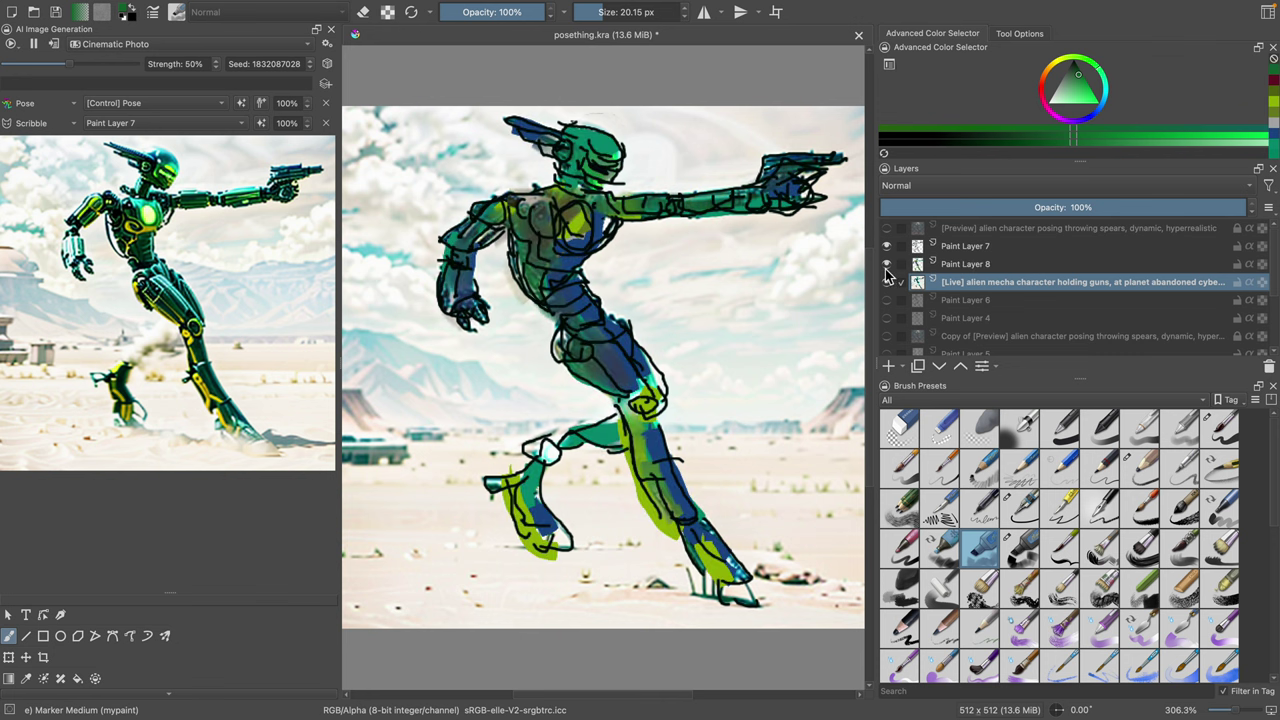
pyautogui.click(887, 265)
pyautogui.click(887, 265)
pyautogui.click(887, 282)
pyautogui.click(887, 280)
pyautogui.click(889, 266)
pyautogui.click(889, 266)
pyautogui.click(888, 266)
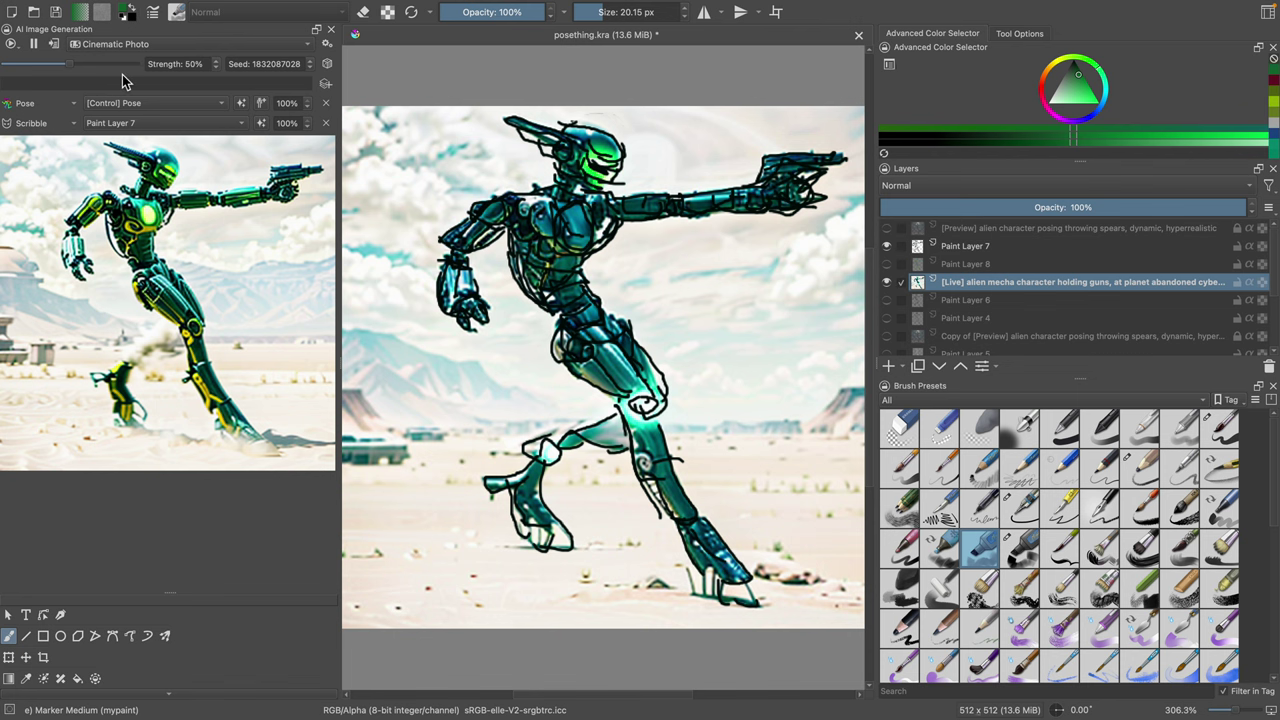
# Step: Copy the newest live AI result into a new layer, move it directly beneath Paint Layer 7, and hide Paint Layer 7
pyautogui.click(54, 45)
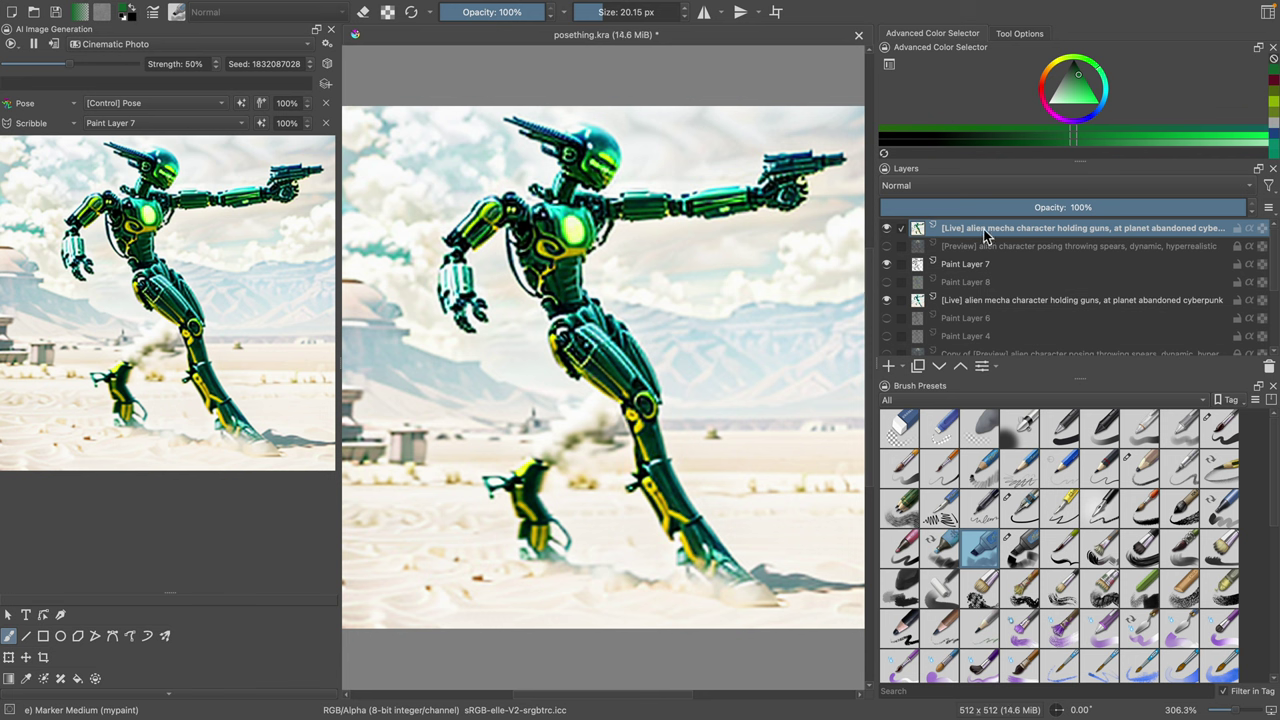
pyautogui.moveTo(988, 236); pyautogui.dragTo(996, 284)
pyautogui.click(886, 250)
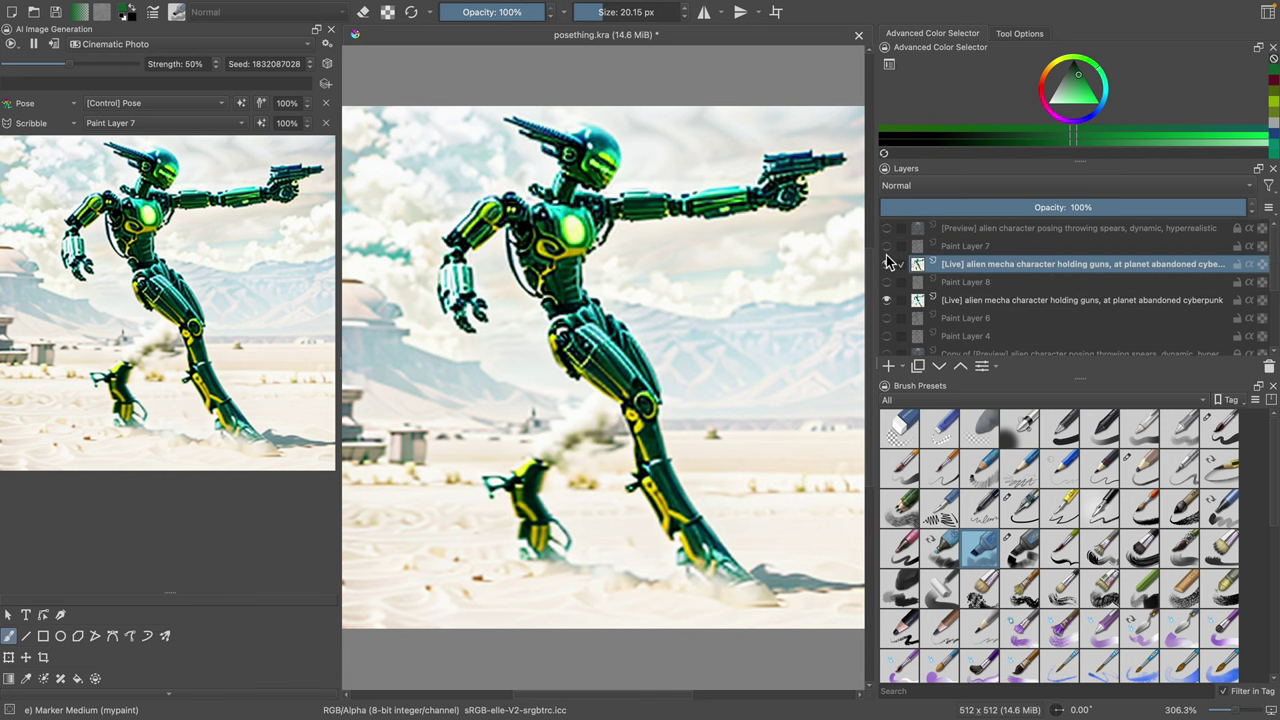
# Step: Compare the new live result with the earlier one and the Paint Layer 7 line art by toggling layer visibility
pyautogui.click(886, 250)
pyautogui.click(886, 246)
pyautogui.click(887, 247)
pyautogui.click(887, 247)
pyautogui.click(887, 247)
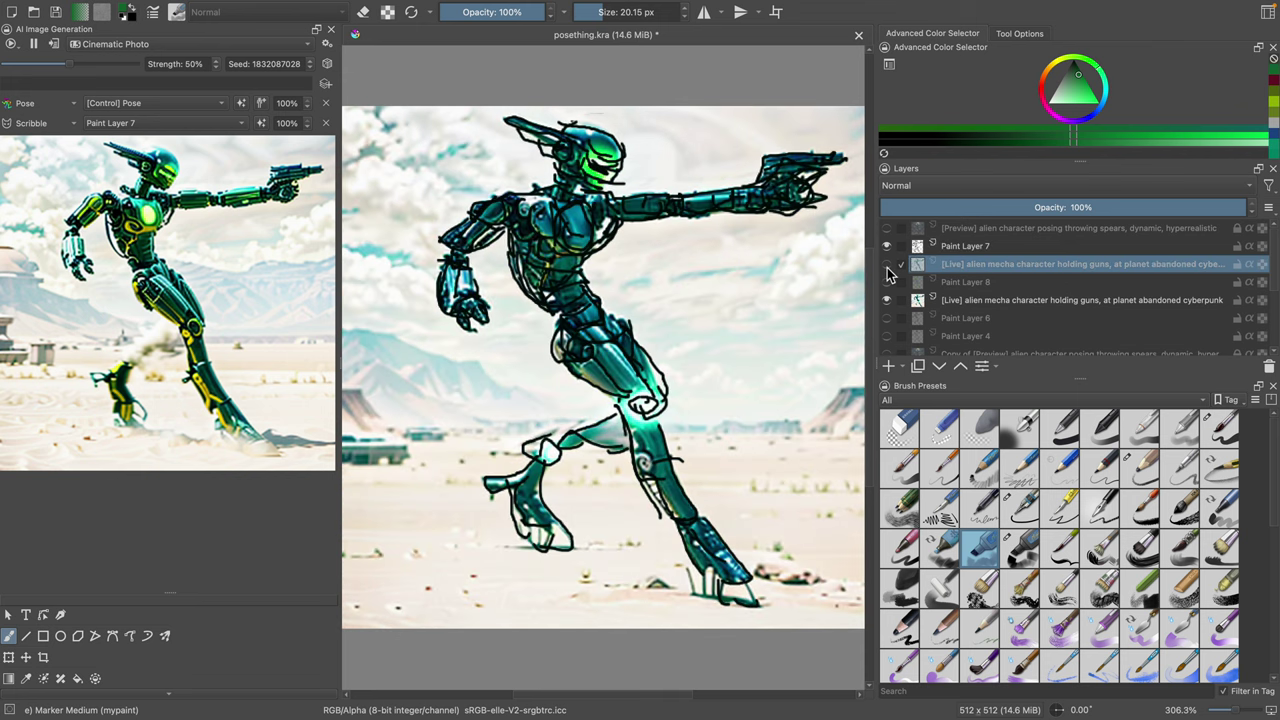
pyautogui.click(887, 248)
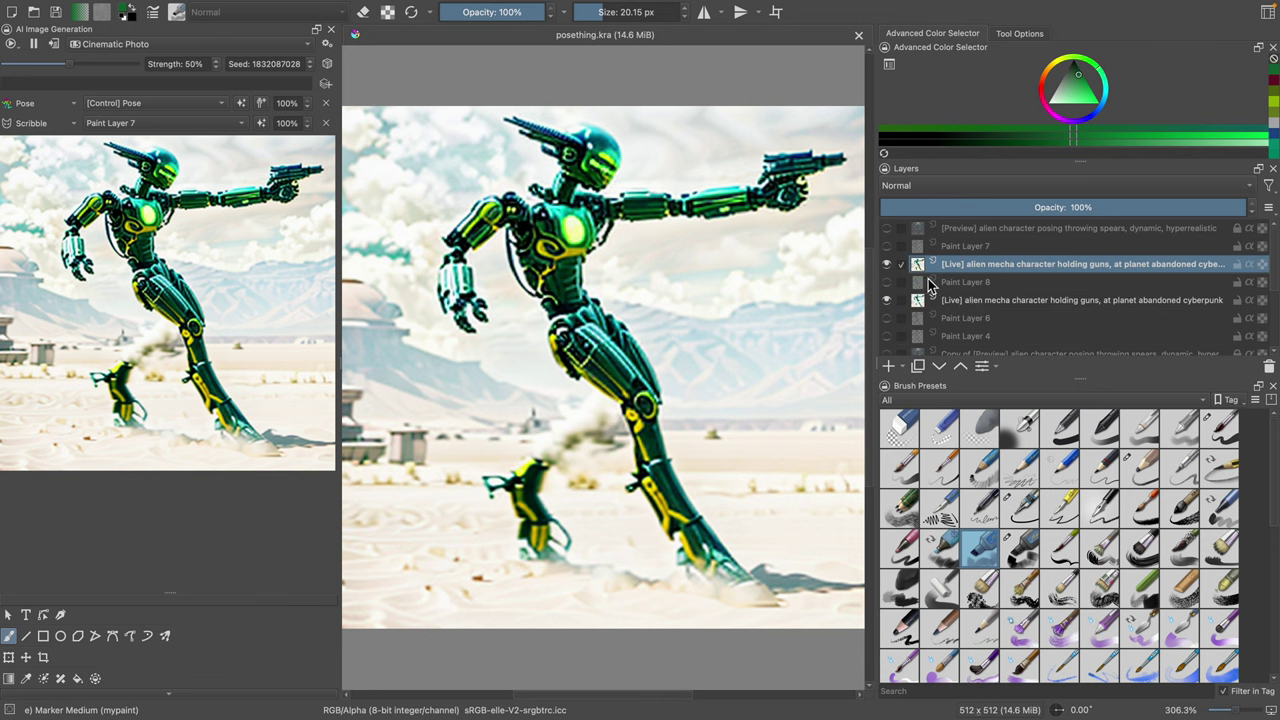
pyautogui.click(887, 248)
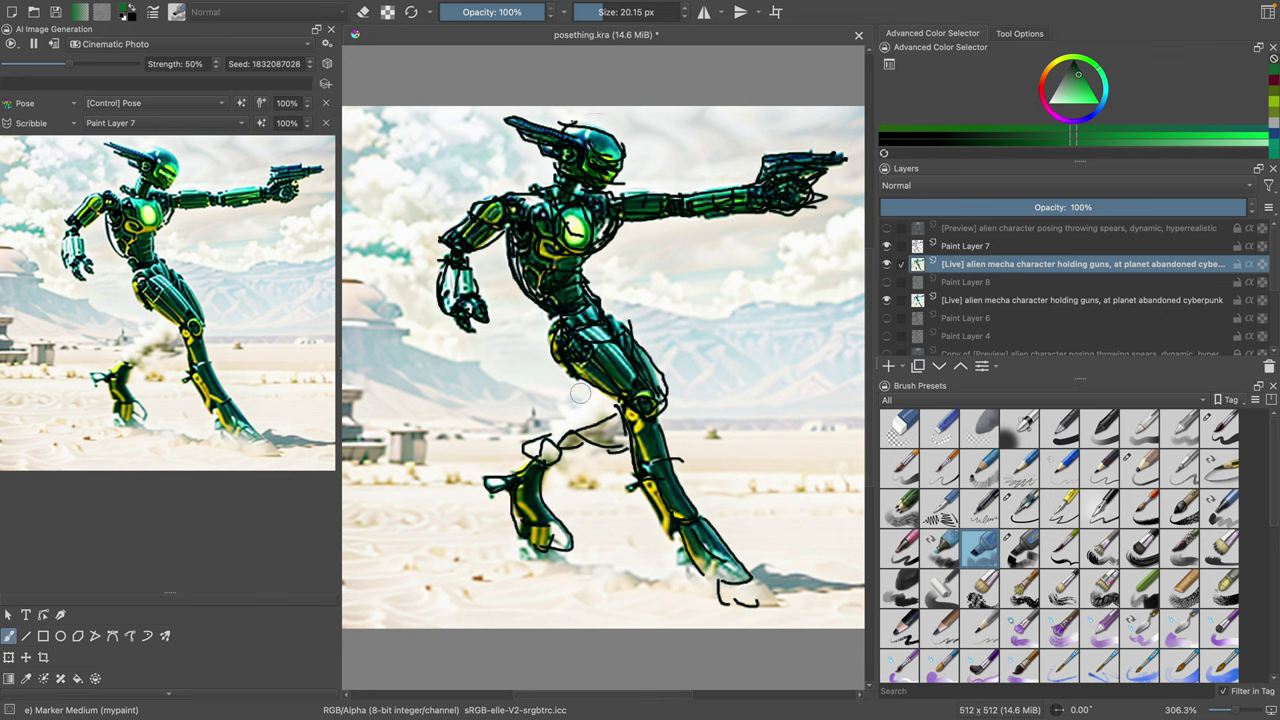
pyautogui.click(886, 246)
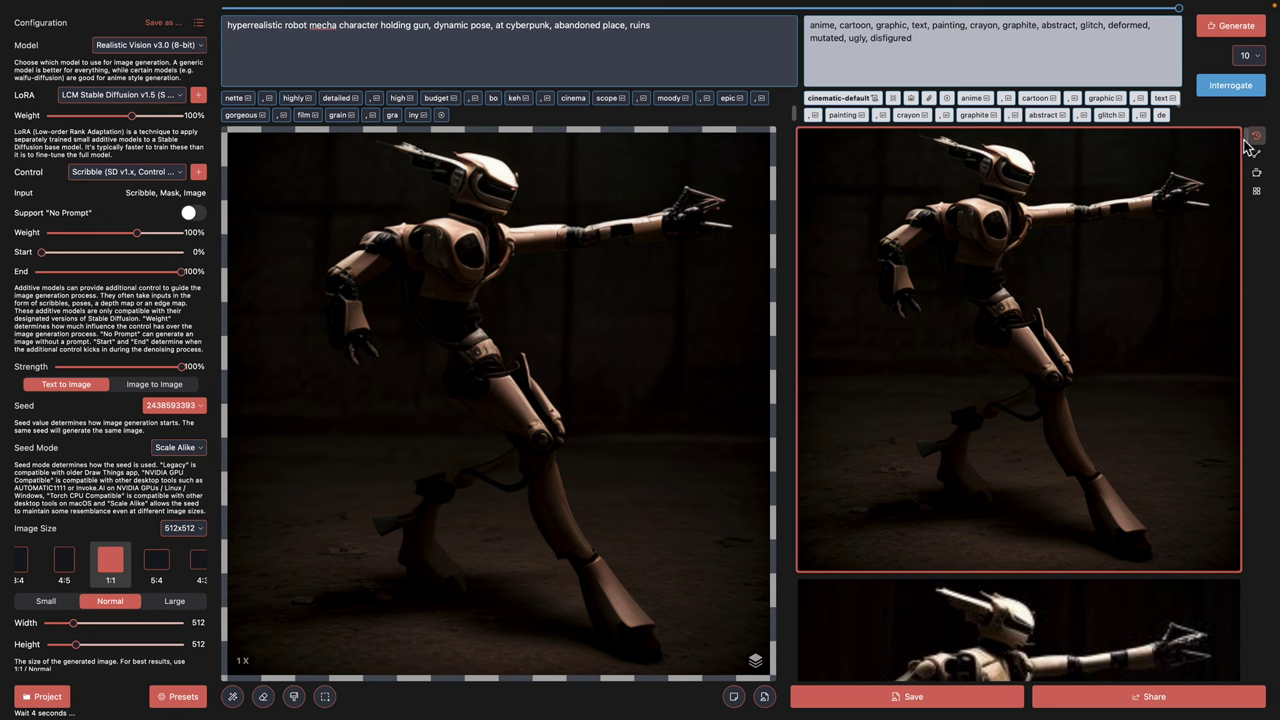
# Step: Switch to Draw Things and browse the newly generated robot images in the history, viewing several on the canvas
pyautogui.moveTo(1244, 140); pyautogui.dragTo(1241, 206)
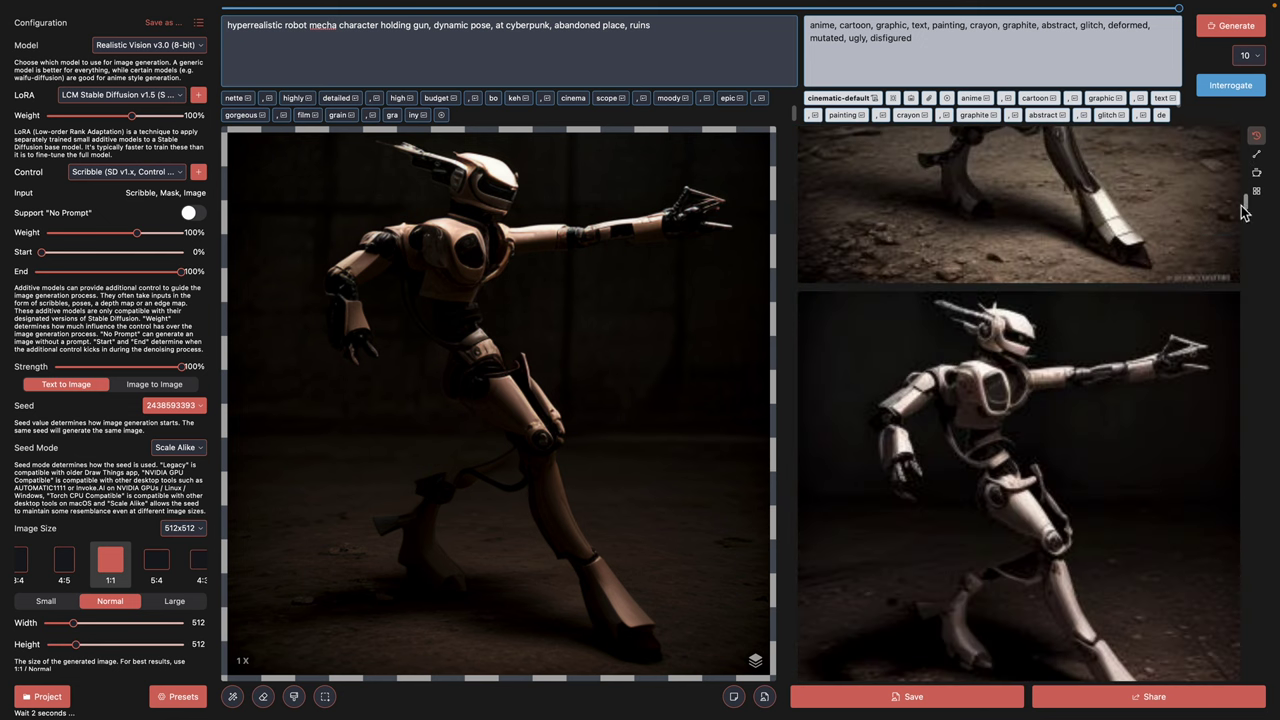
pyautogui.click(1108, 278)
pyautogui.click(1095, 353)
pyautogui.click(1096, 255)
pyautogui.click(1062, 366)
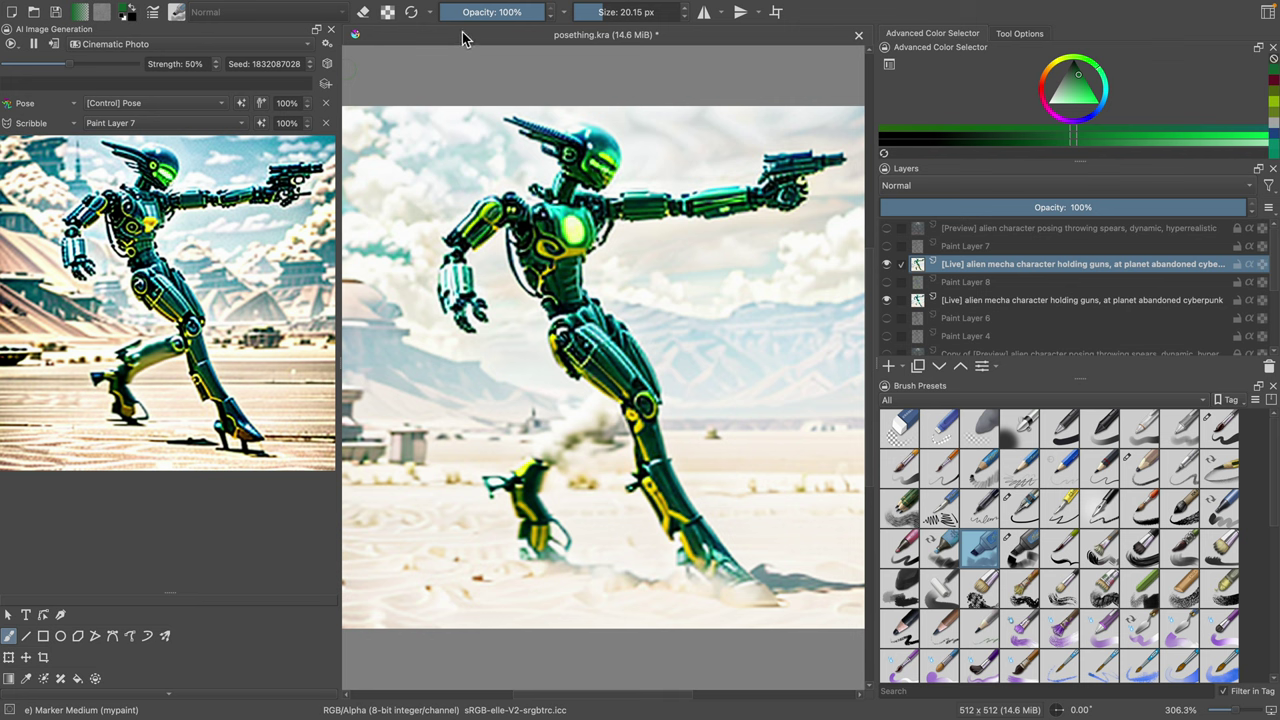
# Step: Return to Krita, pause live generation, and set the image diffusion performance preset to GPU medium (6GB to 12GB)
pyautogui.click(32, 45)
pyautogui.click(326, 45)
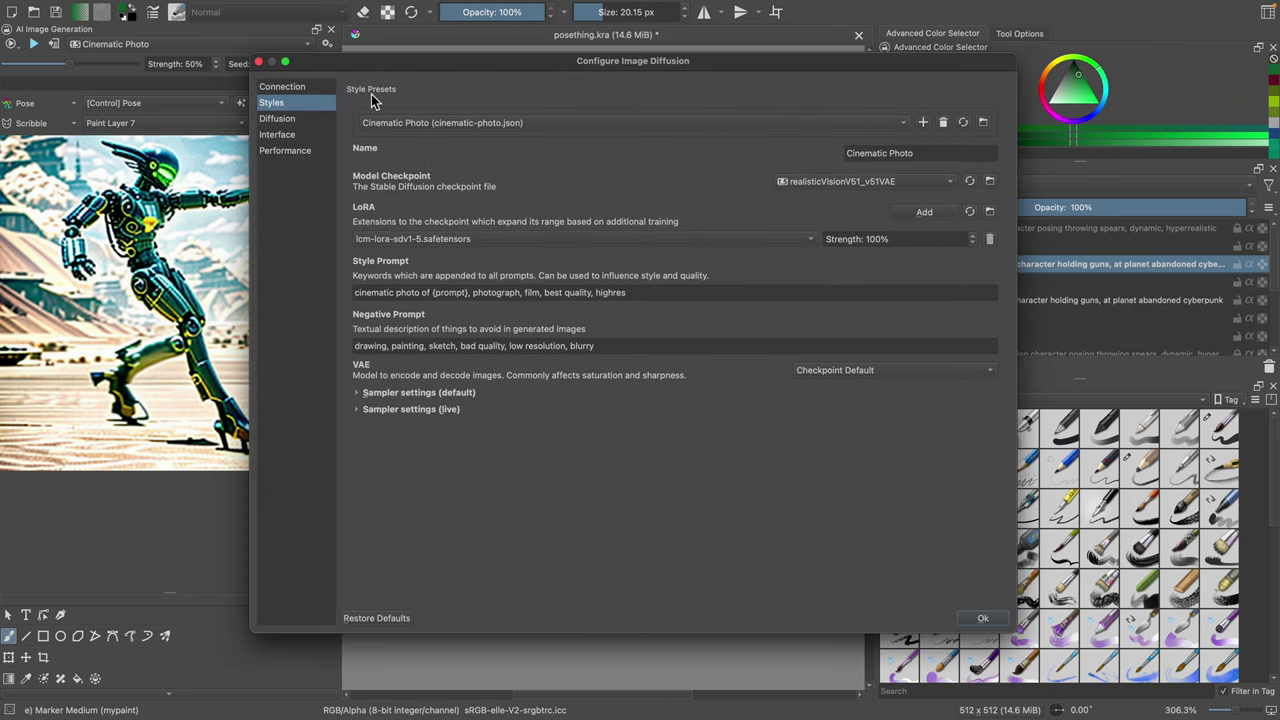
pyautogui.click(310, 151)
pyautogui.click(425, 218)
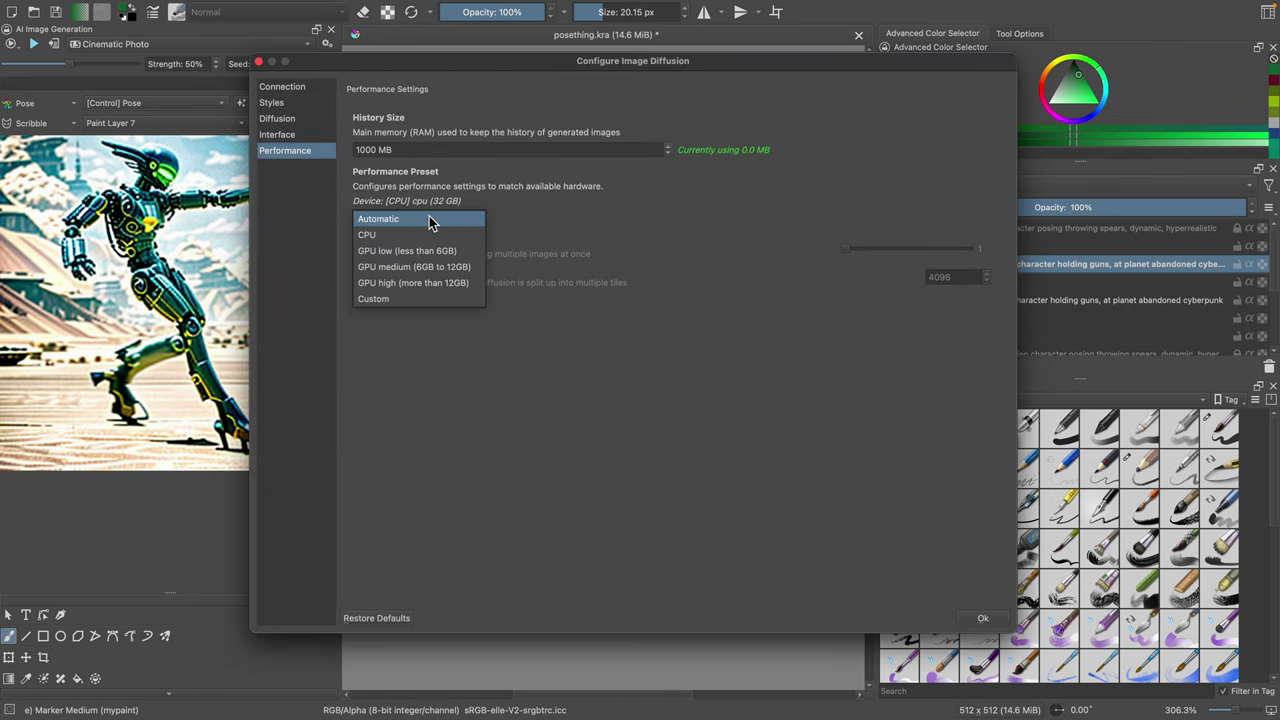
pyautogui.click(459, 270)
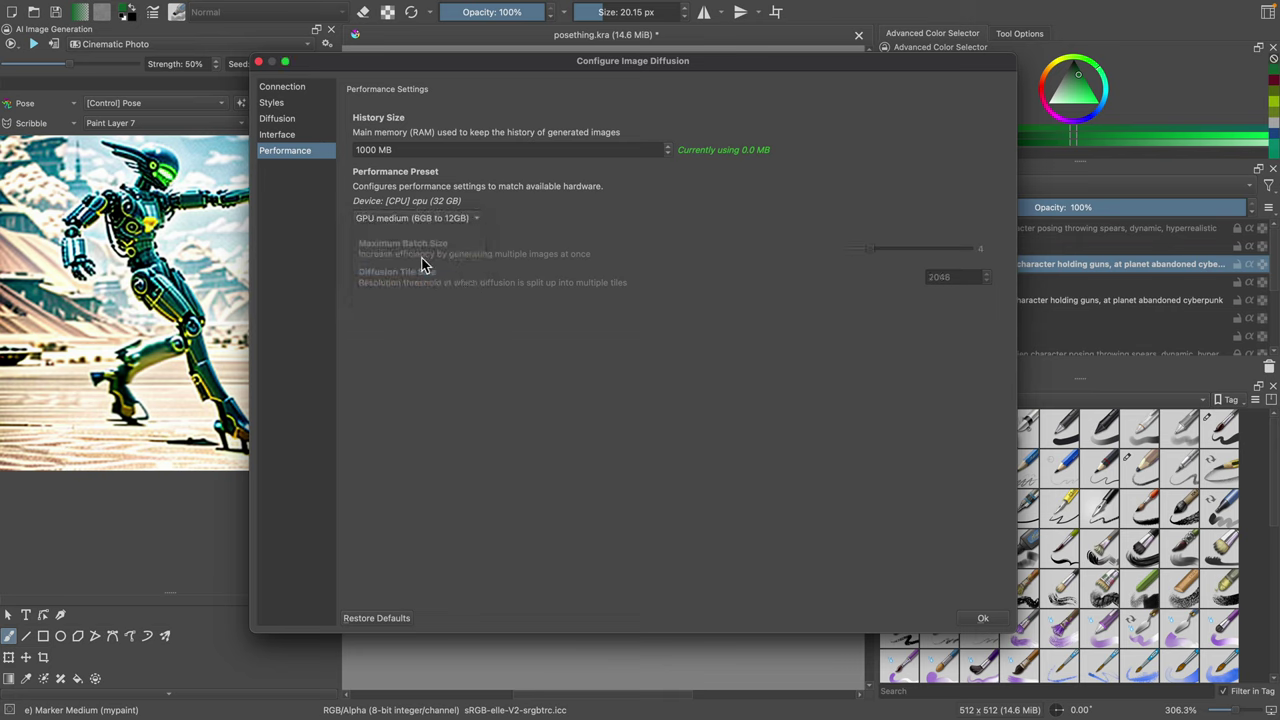
# Step: Review the Interface and Diffusion settings, including the negative prompt option, and close the configuration
pyautogui.click(309, 140)
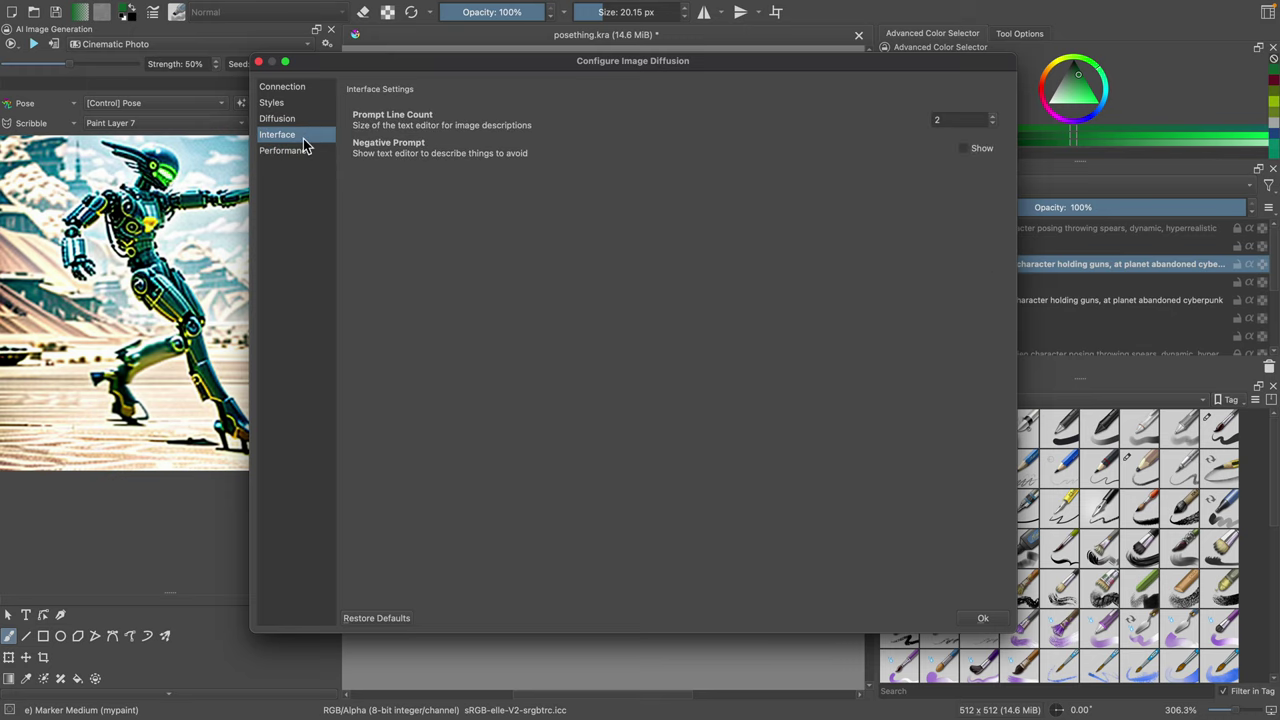
pyautogui.click(299, 120)
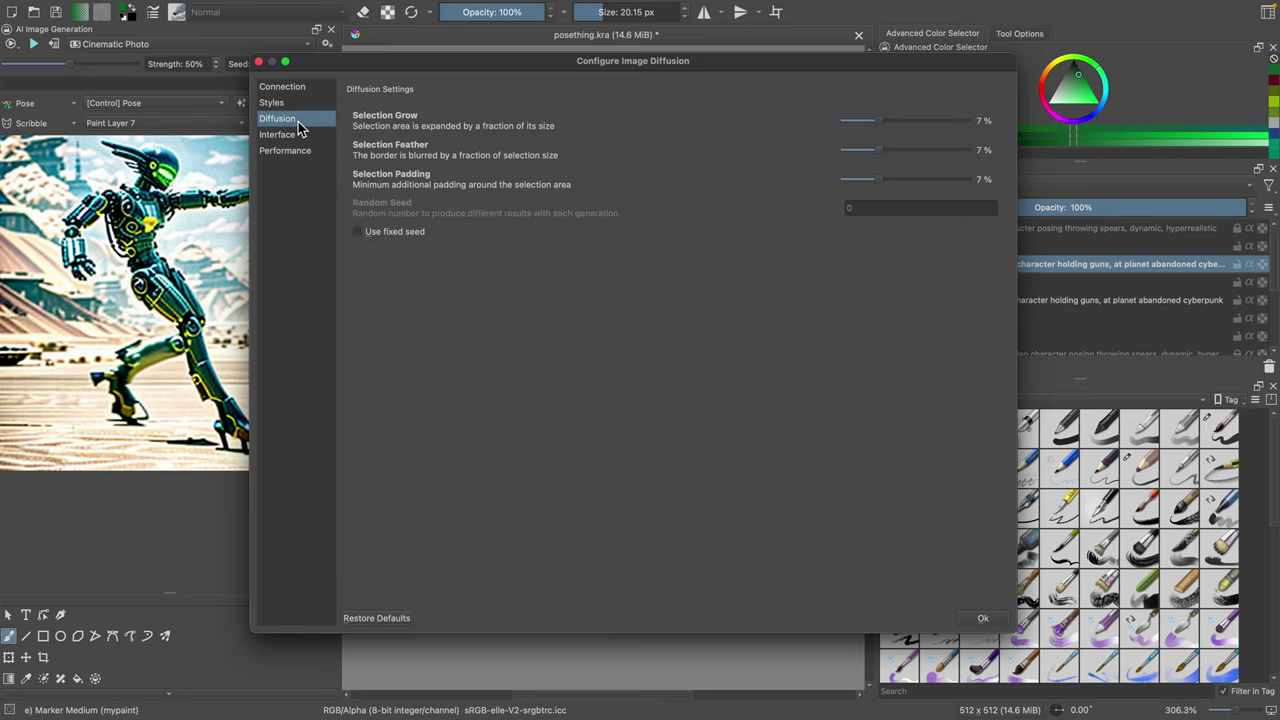
pyautogui.click(298, 136)
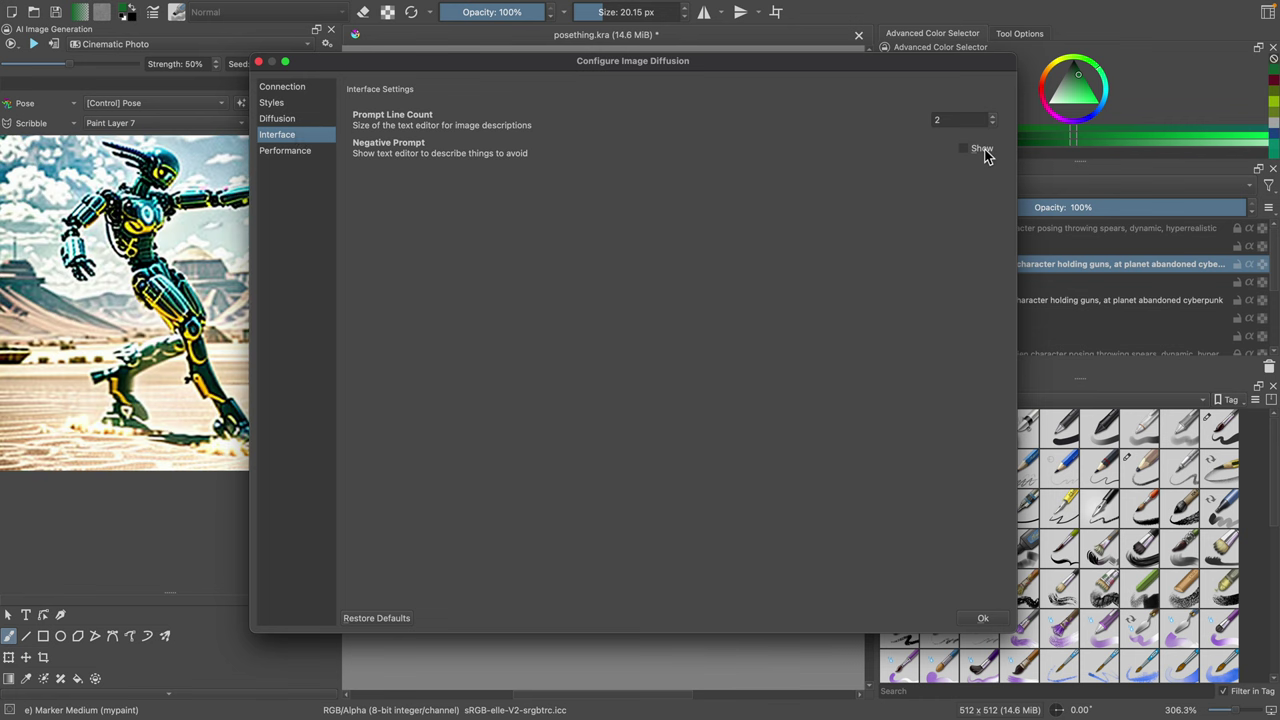
pyautogui.click(983, 618)
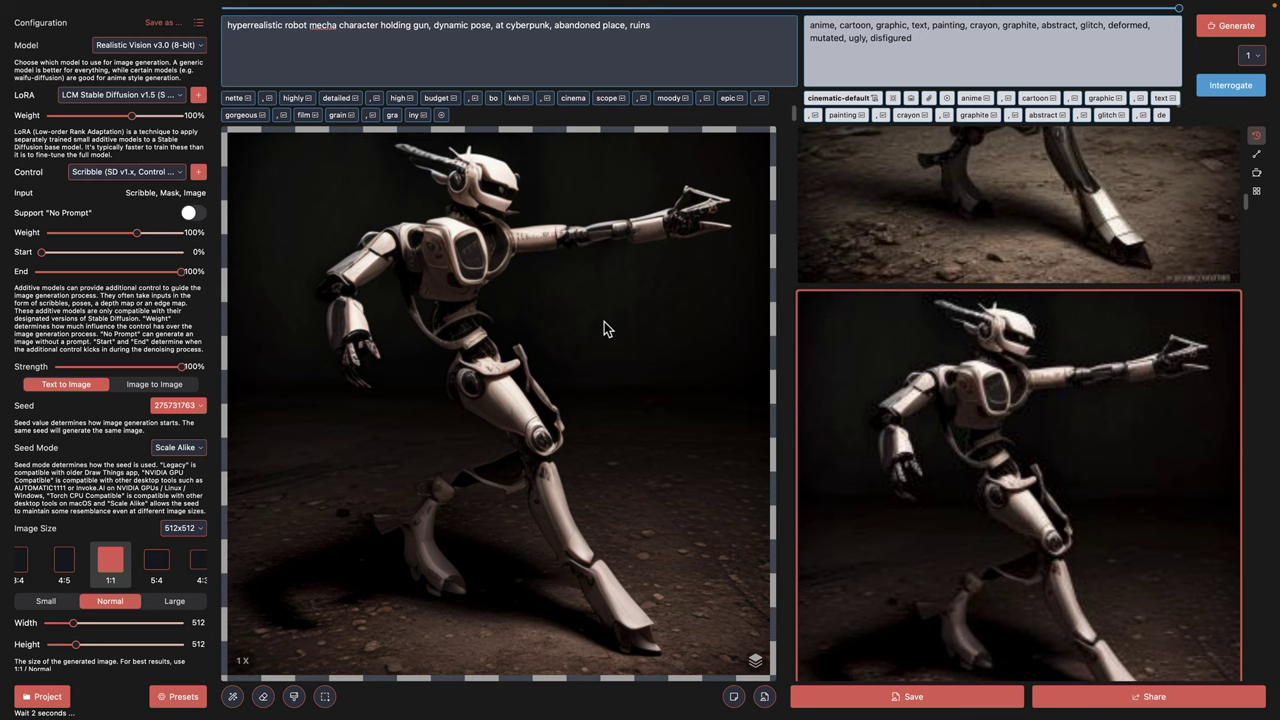
# Step: Switch to Draw Things, look back through the image history, and enable High Resolution Fix
pyautogui.scroll(5, 880, 285)
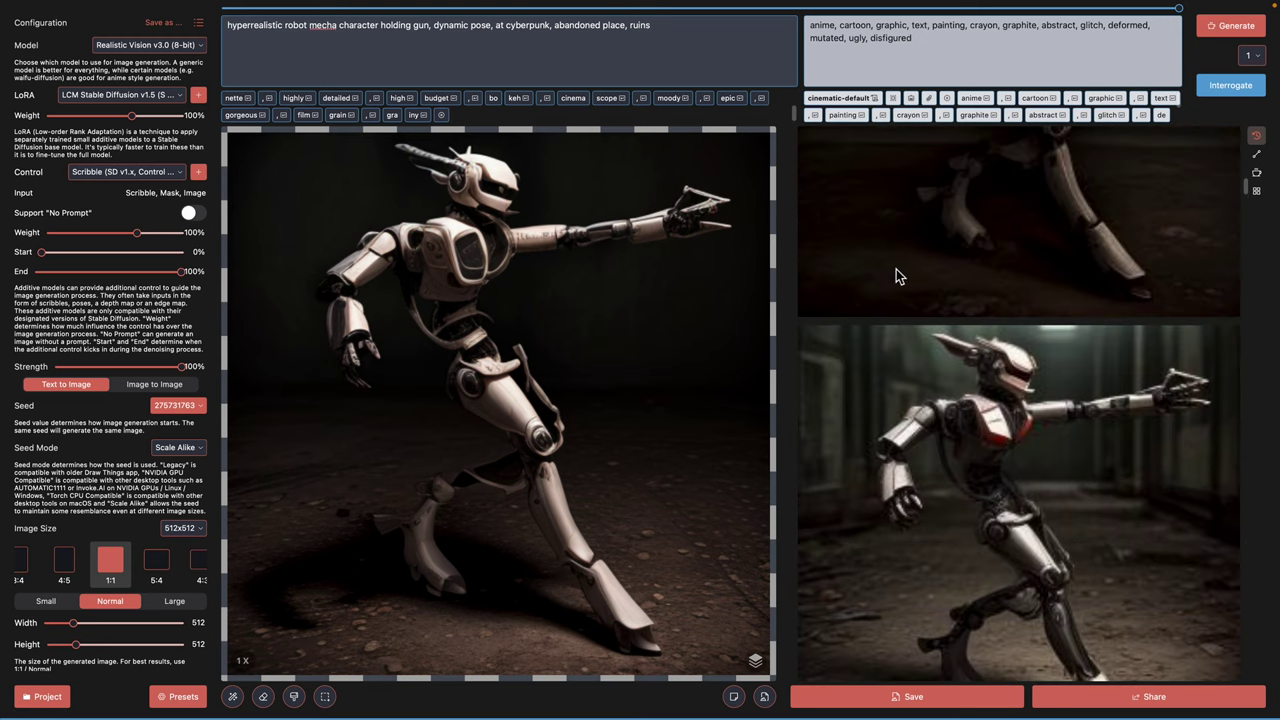
pyautogui.scroll(10, 910, 278)
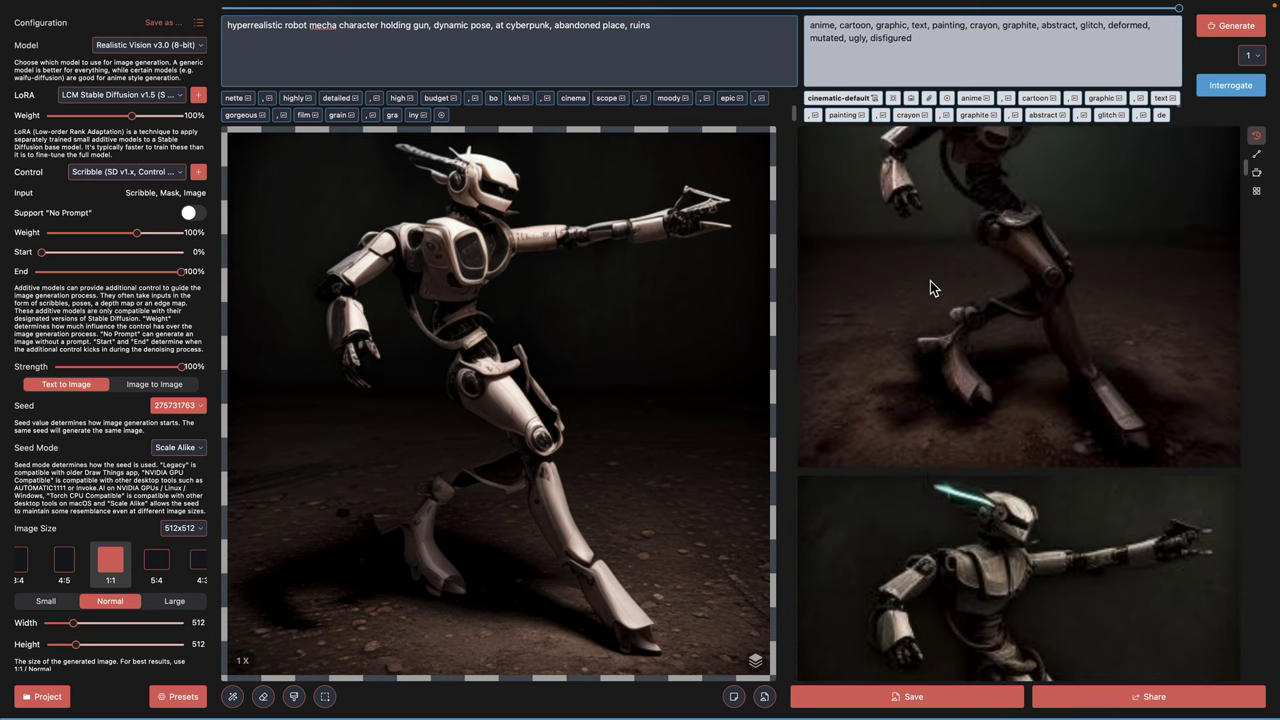
pyautogui.scroll(4, 932, 286)
pyautogui.scroll(-10, 135, 420)
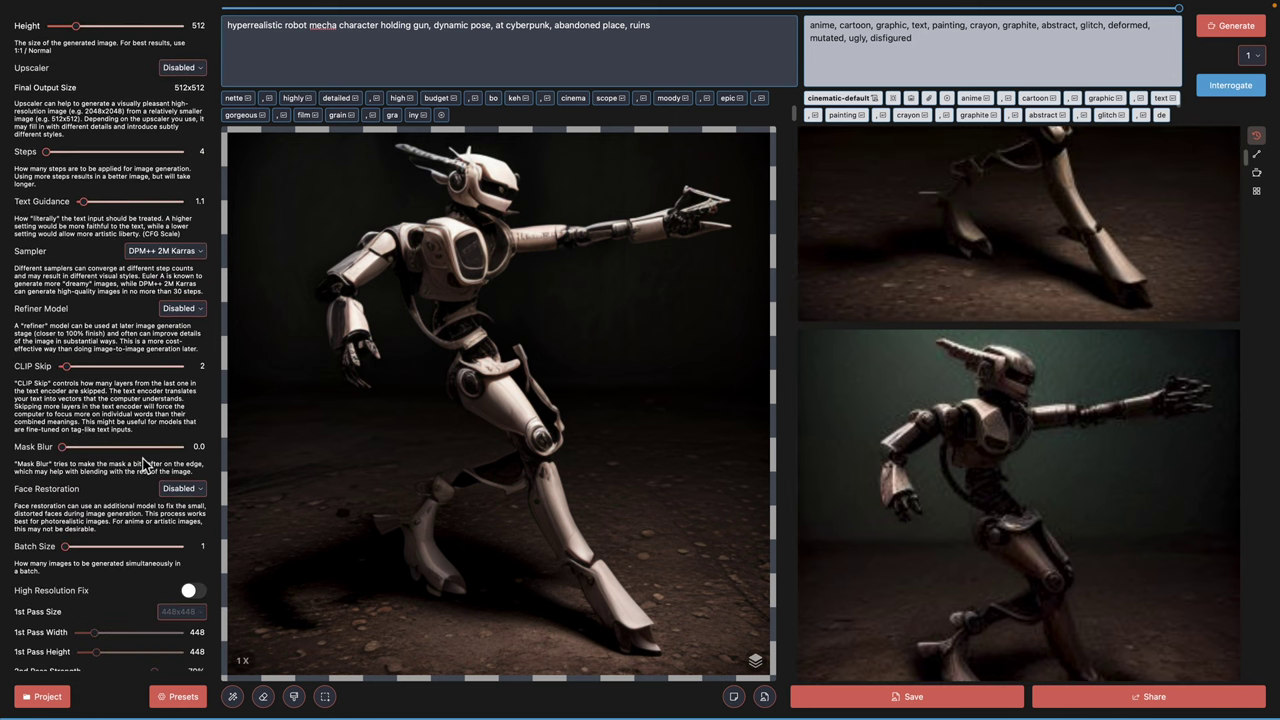
pyautogui.scroll(-5, 145, 462)
pyautogui.click(188, 334)
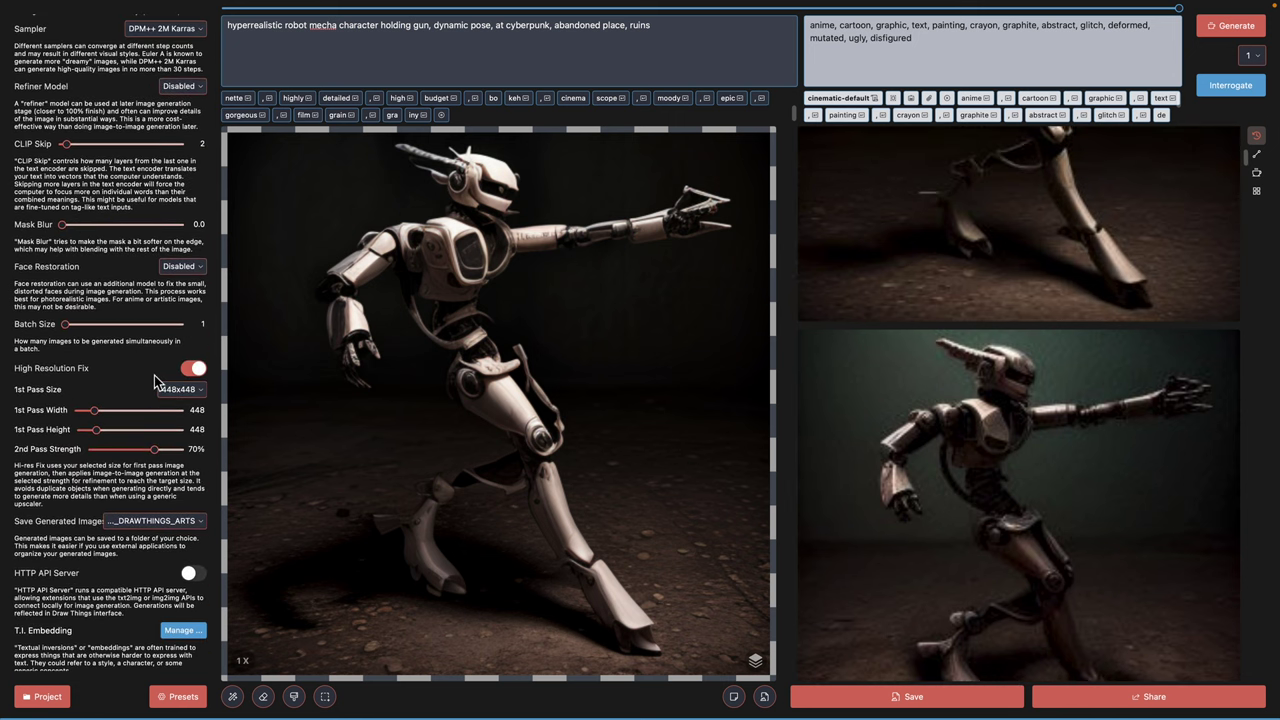
pyautogui.scroll(10, 155, 381)
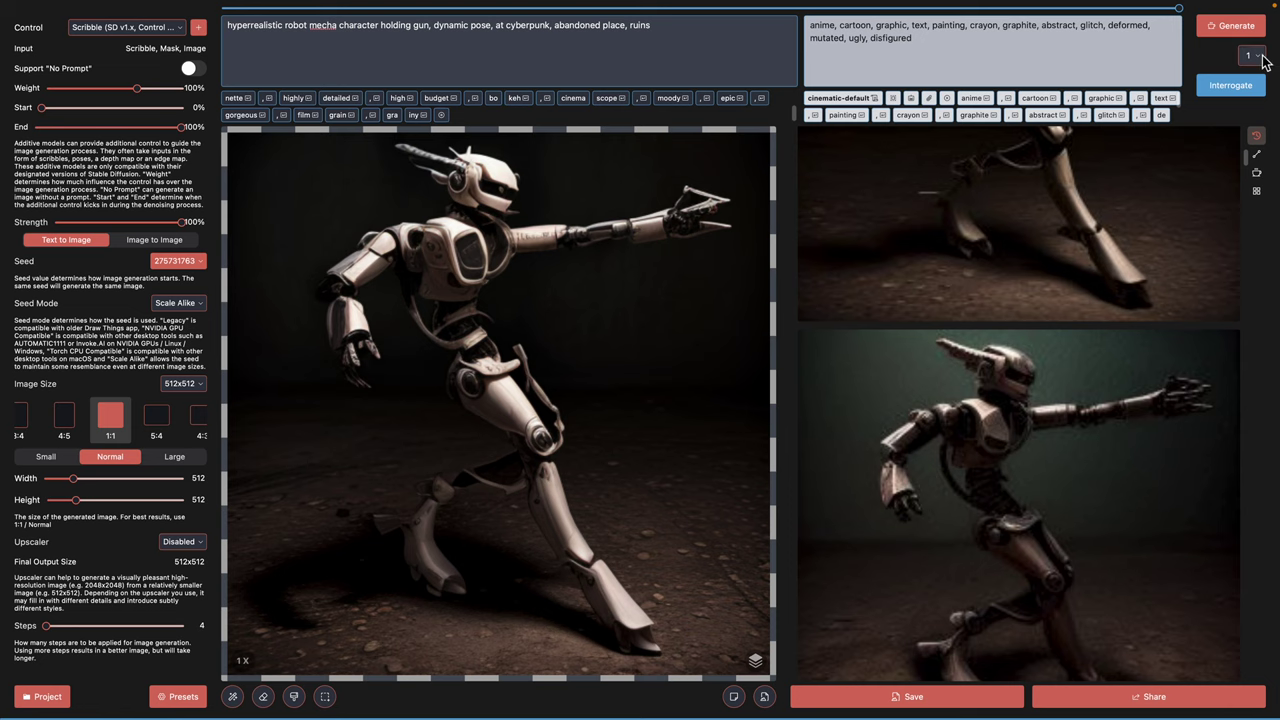
# Step: Show the scribble on the canvas instead of the generated image and generate a batch of 10 images from it
pyautogui.click(1255, 56)
pyautogui.click(1266, 212)
pyautogui.scroll(3, 1248, 170)
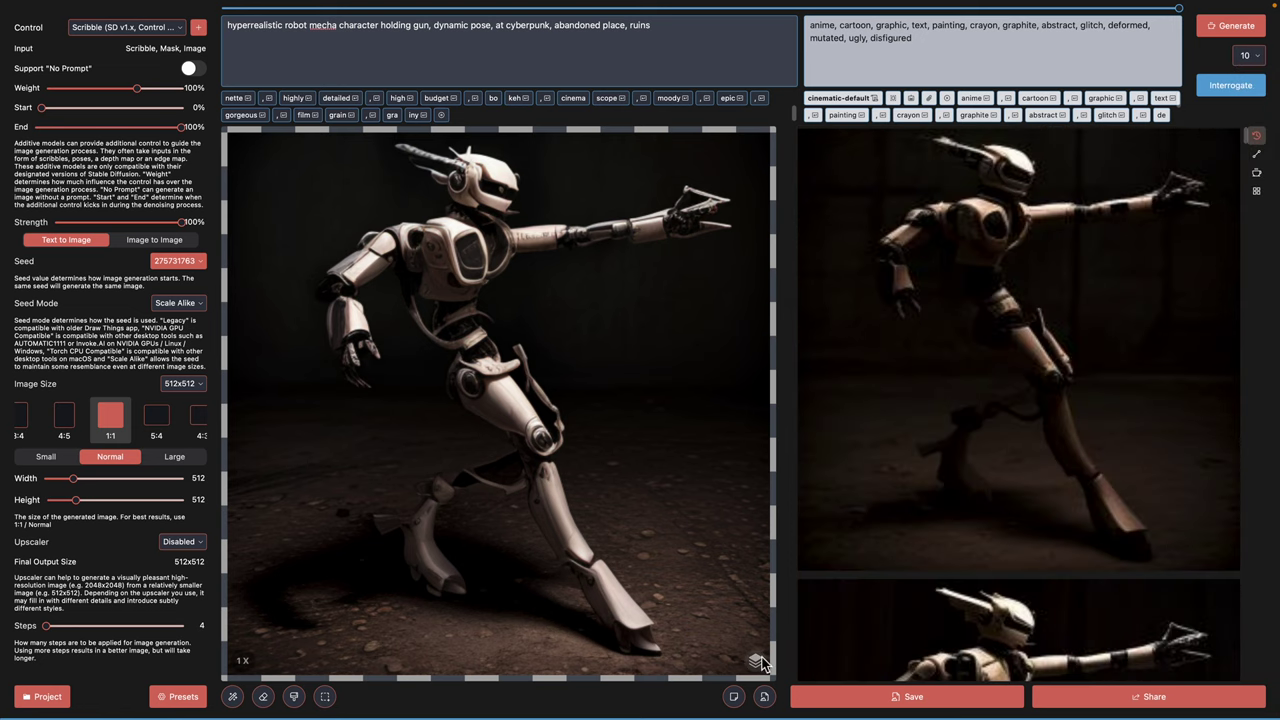
pyautogui.click(760, 663)
pyautogui.click(800, 537)
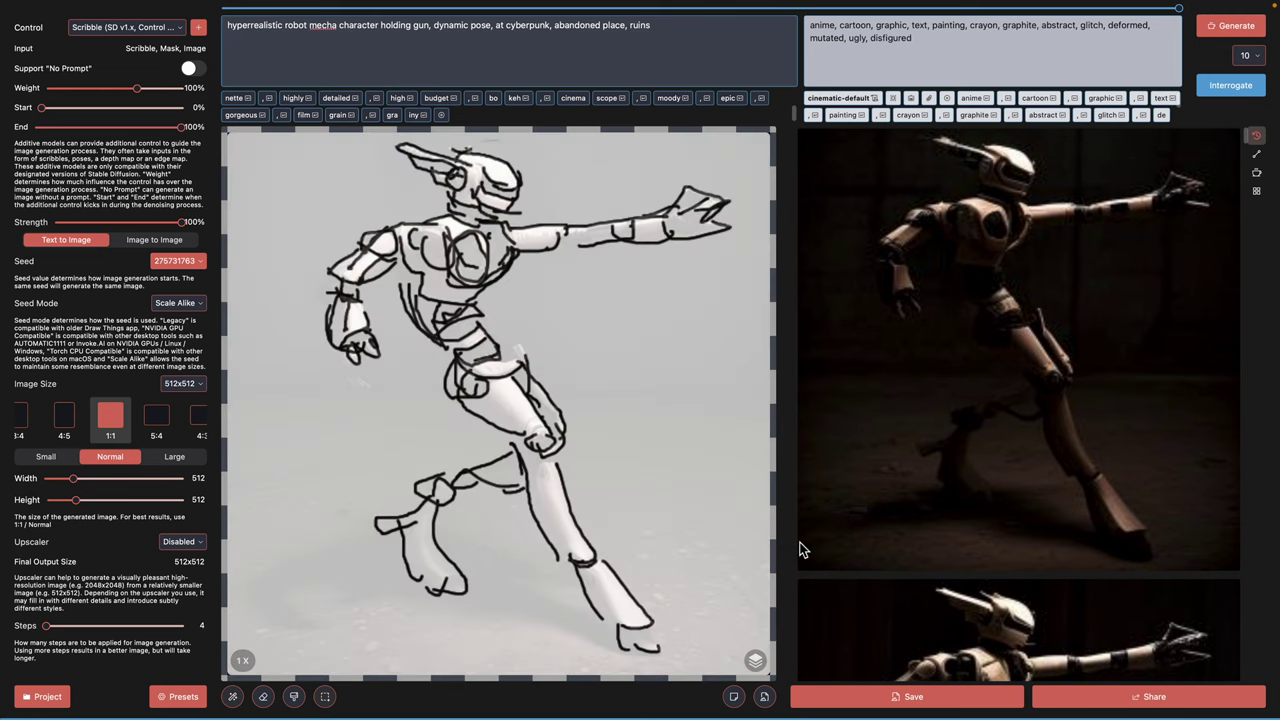
pyautogui.click(1228, 30)
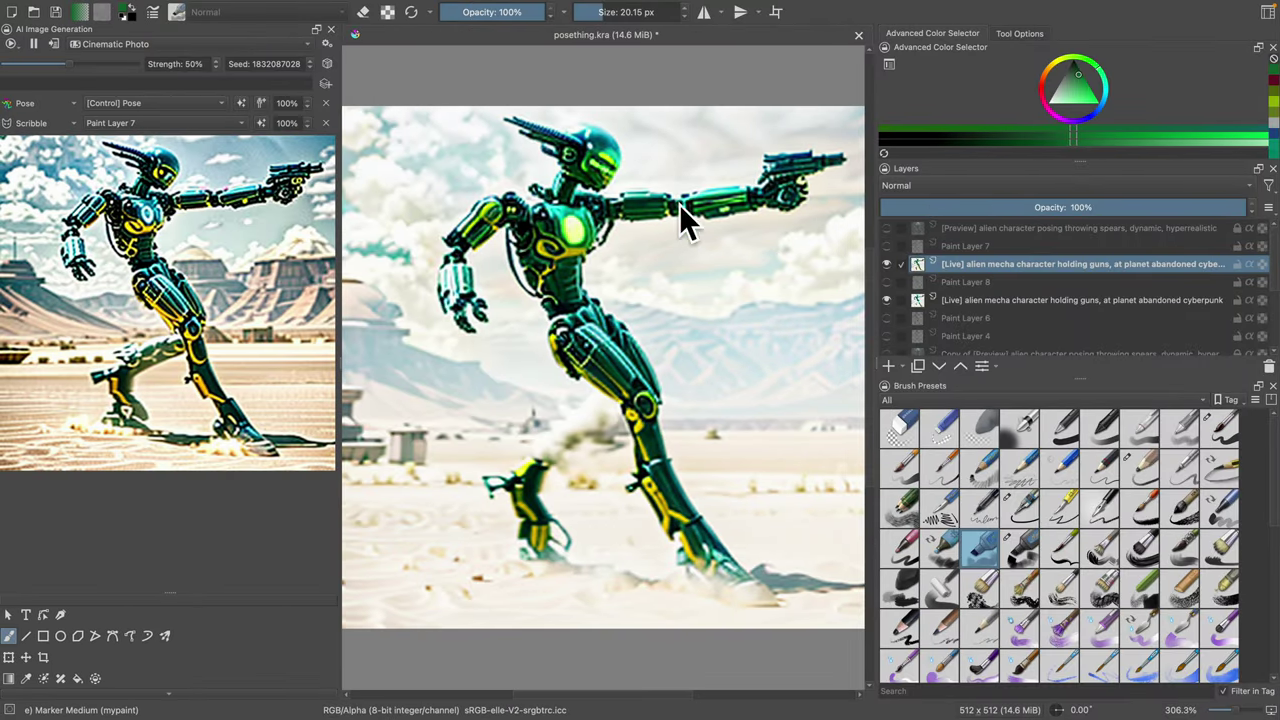
# Step: Return to Krita and compare the two live results with and without the Paint Layer 7 line art
pyautogui.click(887, 265)
pyautogui.click(887, 265)
pyautogui.click(887, 266)
pyautogui.click(887, 266)
pyautogui.click(887, 265)
pyautogui.click(887, 265)
pyautogui.click(887, 266)
pyautogui.click(887, 265)
pyautogui.click(887, 247)
pyautogui.click(887, 263)
pyautogui.click(887, 247)
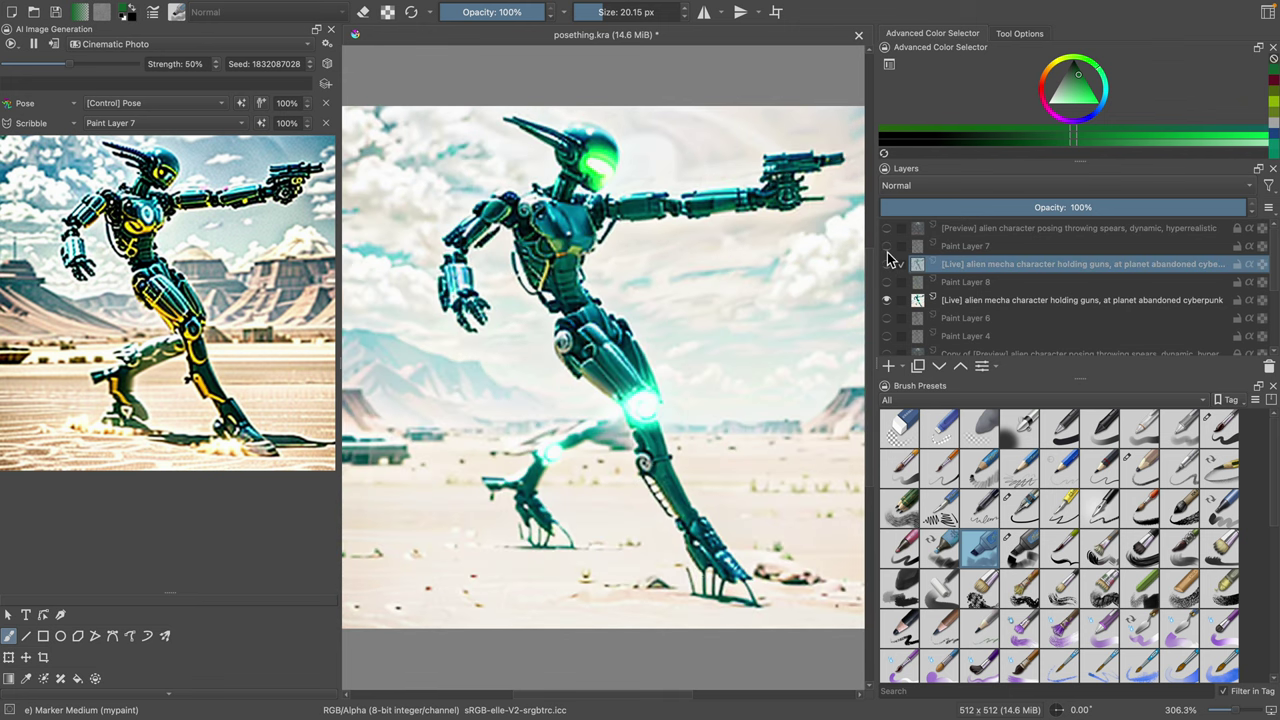
pyautogui.click(887, 247)
pyautogui.click(887, 247)
pyautogui.click(886, 264)
pyautogui.click(887, 250)
pyautogui.click(887, 250)
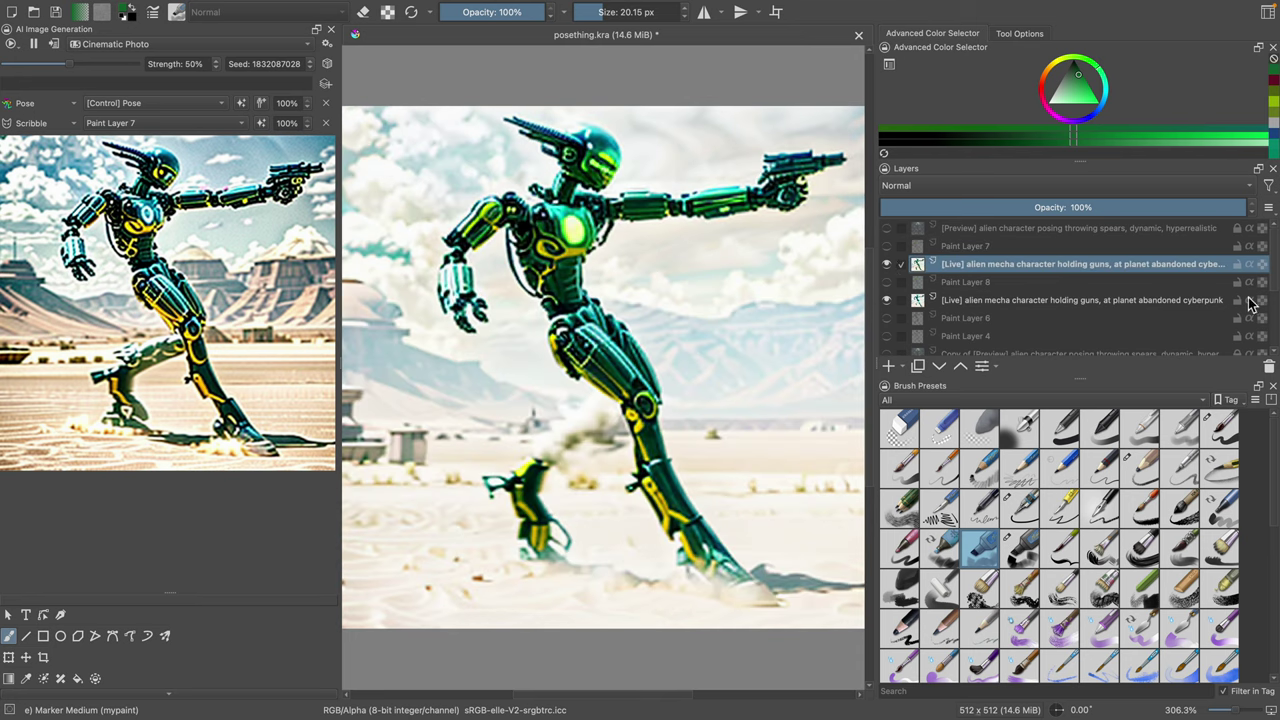
# Step: Add a paint layer above the upper live result, and choose white and the Ink-2 Fineliner brush
pyautogui.click(888, 366)
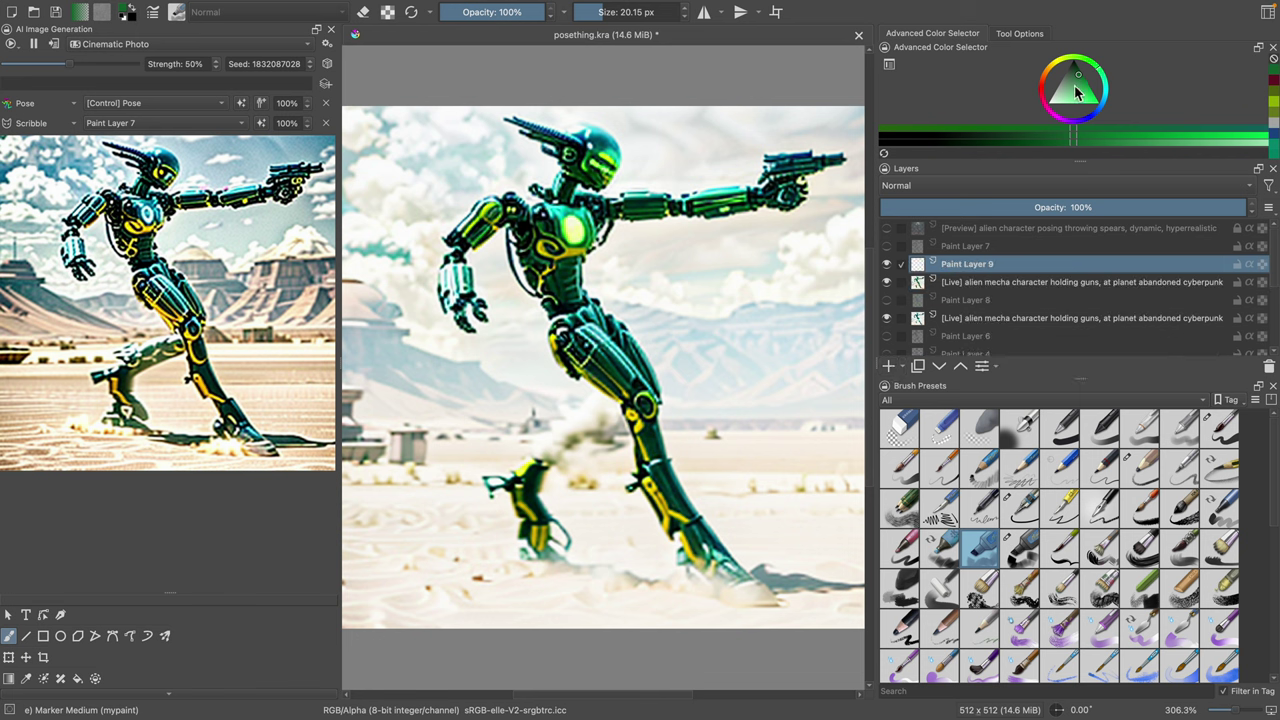
pyautogui.click(881, 122)
pyautogui.click(1017, 512)
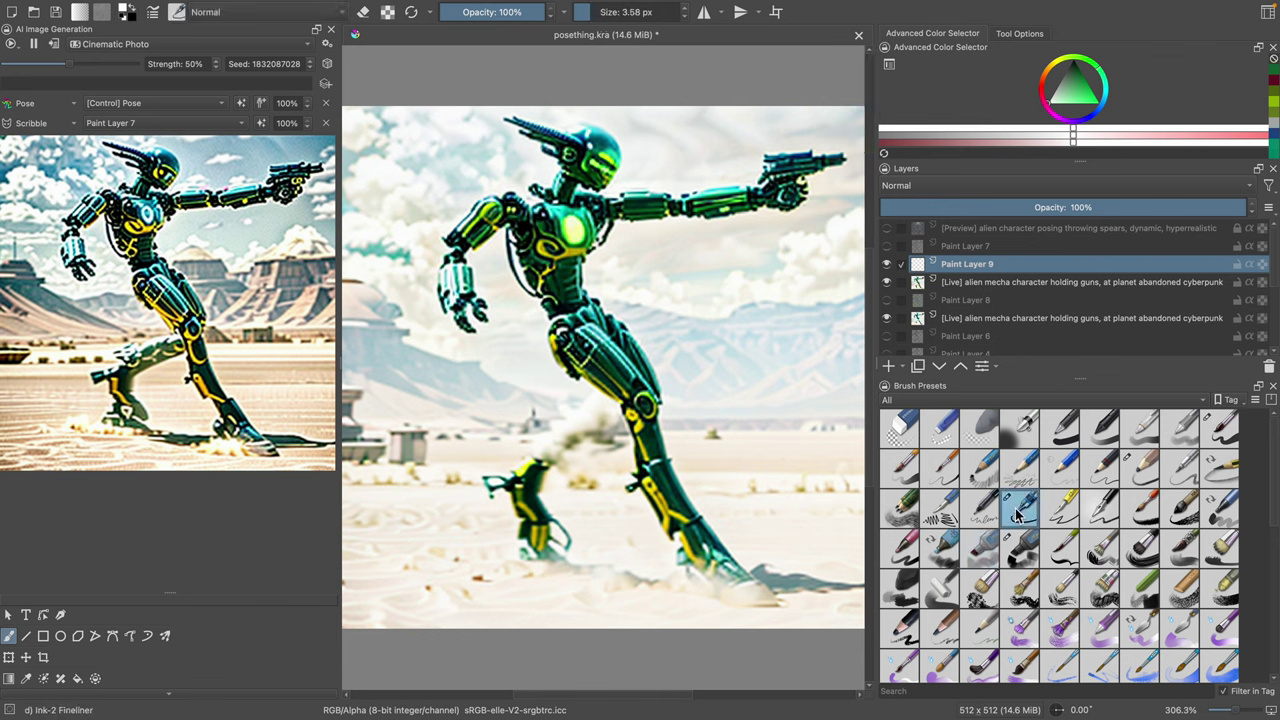
# Step: Lower the upper live result layer's opacity to 29% and hide the lower live result layer
pyautogui.click(970, 287)
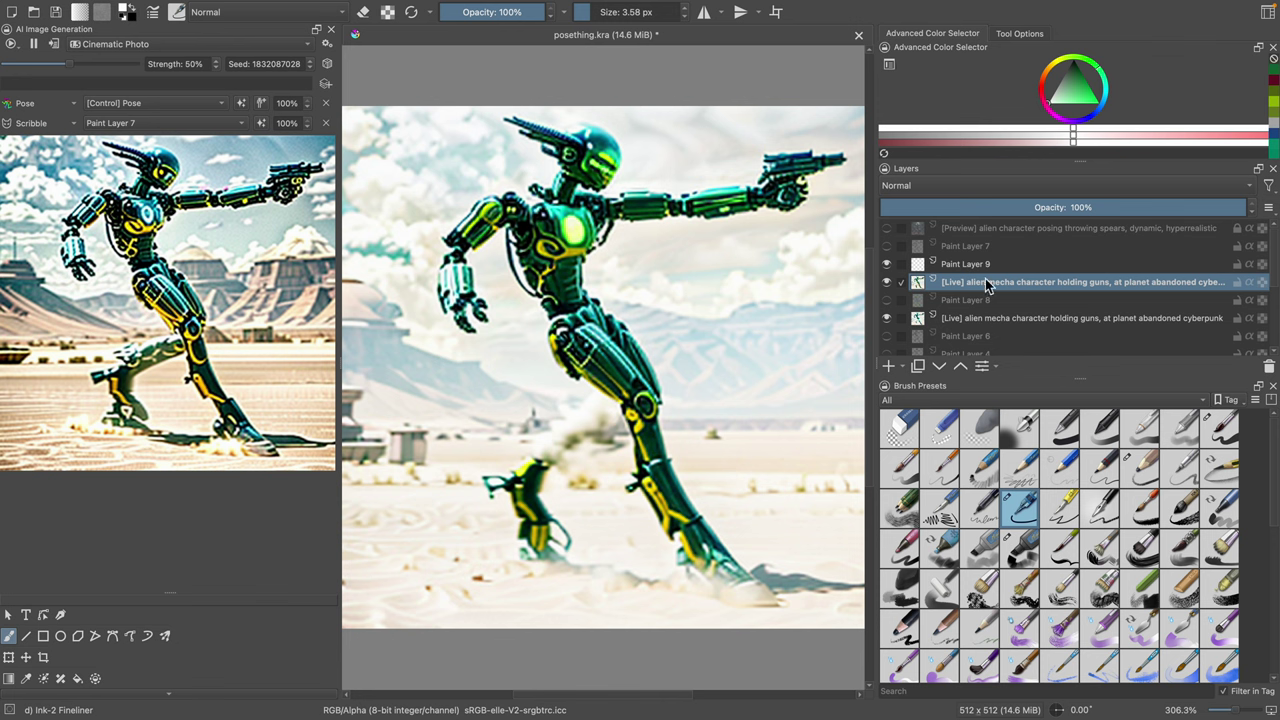
pyautogui.moveTo(1050, 212); pyautogui.dragTo(991, 212)
pyautogui.click(886, 318)
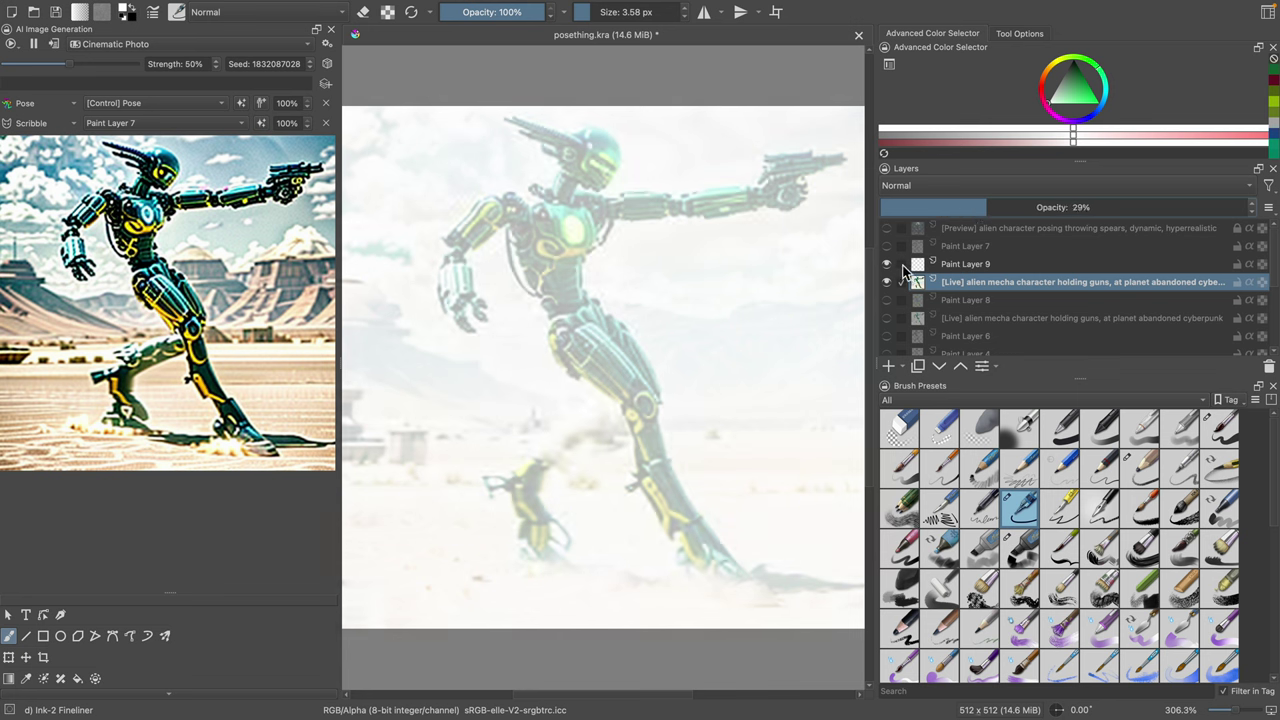
# Step: Select Paint Layer 9, reset the painting color to black, and choose the Pencil-2 brush after trying other presets
pyautogui.click(943, 265)
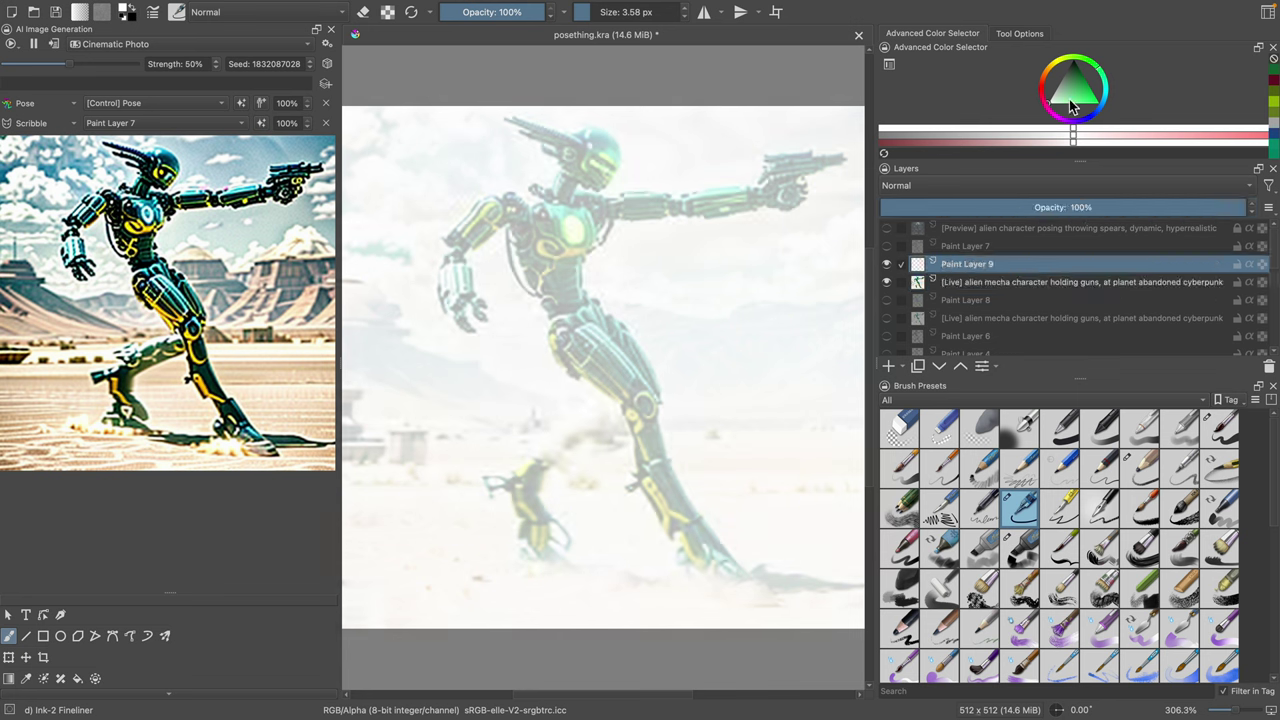
pyautogui.press('d')
pyautogui.click(1062, 556)
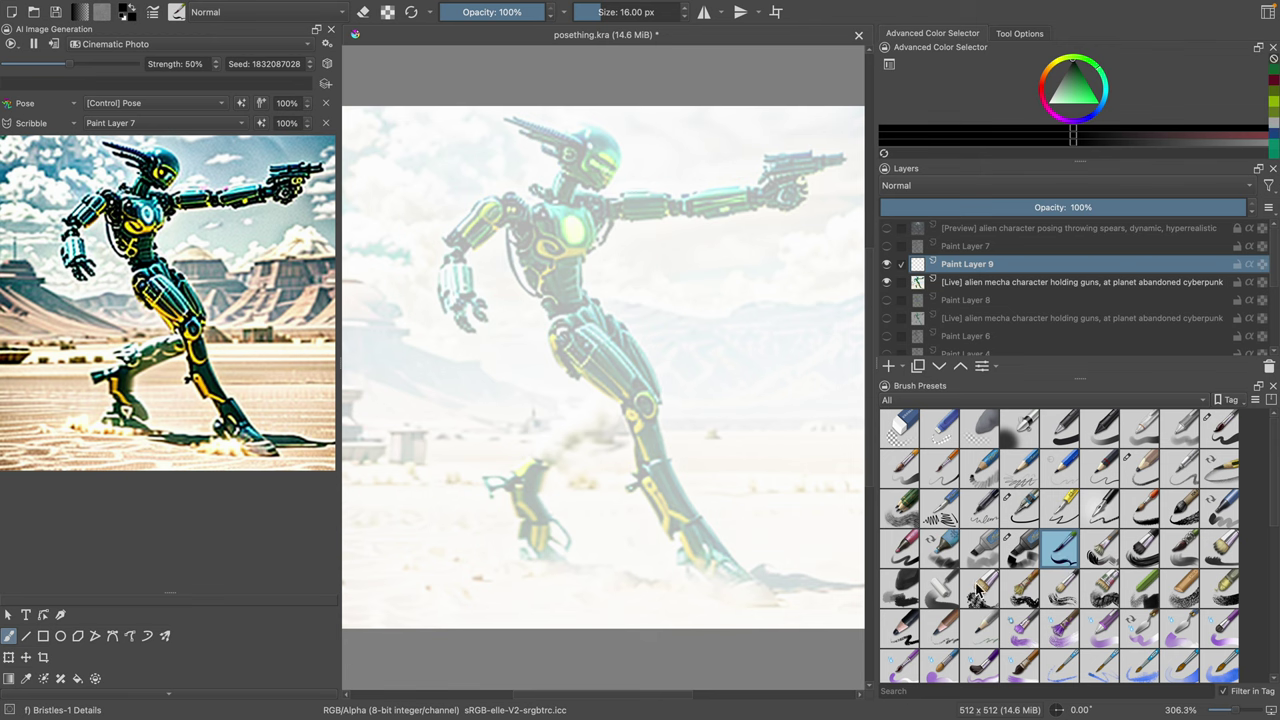
pyautogui.click(1095, 514)
pyautogui.click(1059, 522)
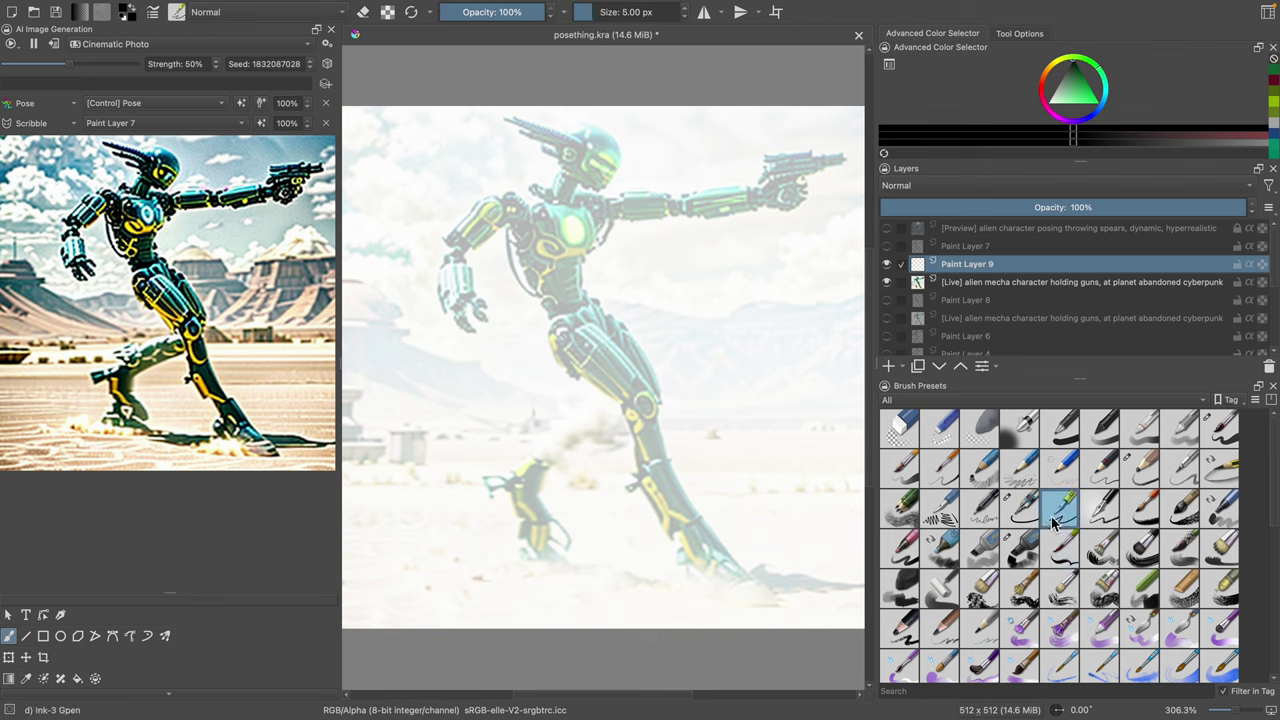
pyautogui.click(1100, 472)
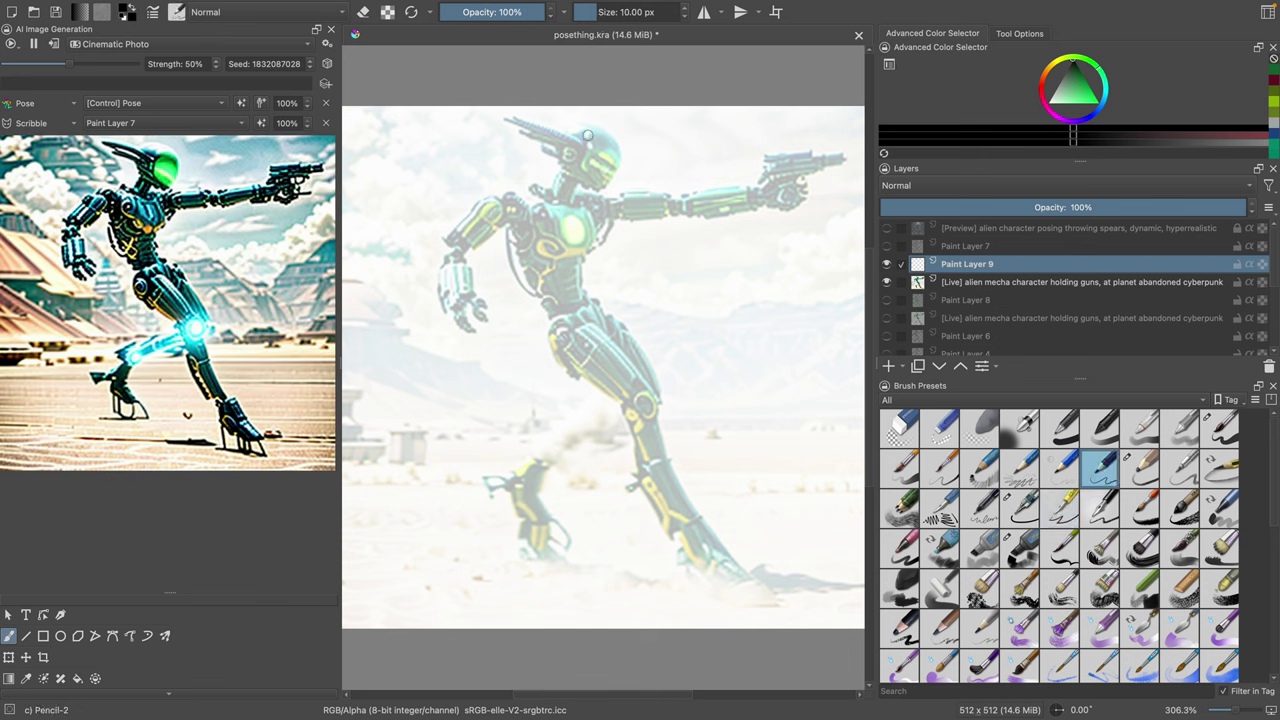
pyautogui.moveTo(576, 133)
pyautogui.mouseDown()
pyautogui.moveTo(601, 127)
pyautogui.moveTo(626, 152)
pyautogui.moveTo(611, 183)
pyautogui.moveTo(570, 182)
pyautogui.mouseUp()
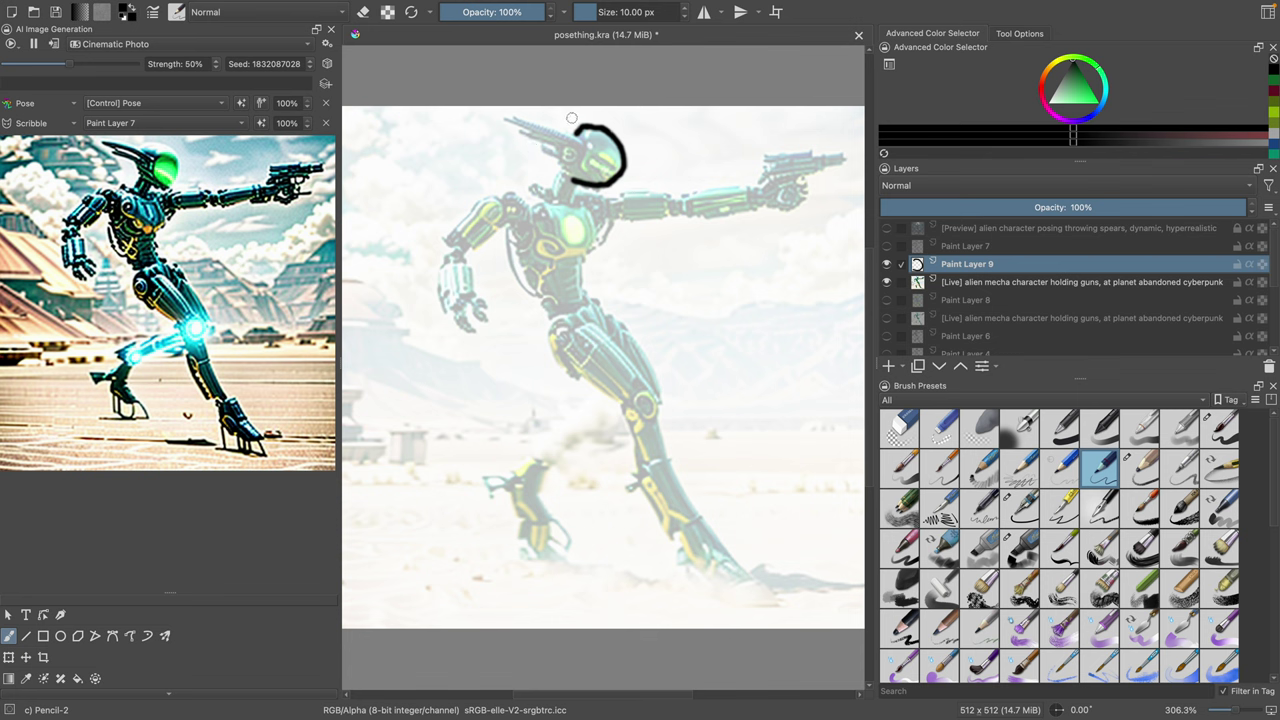
pyautogui.click(104, 8)
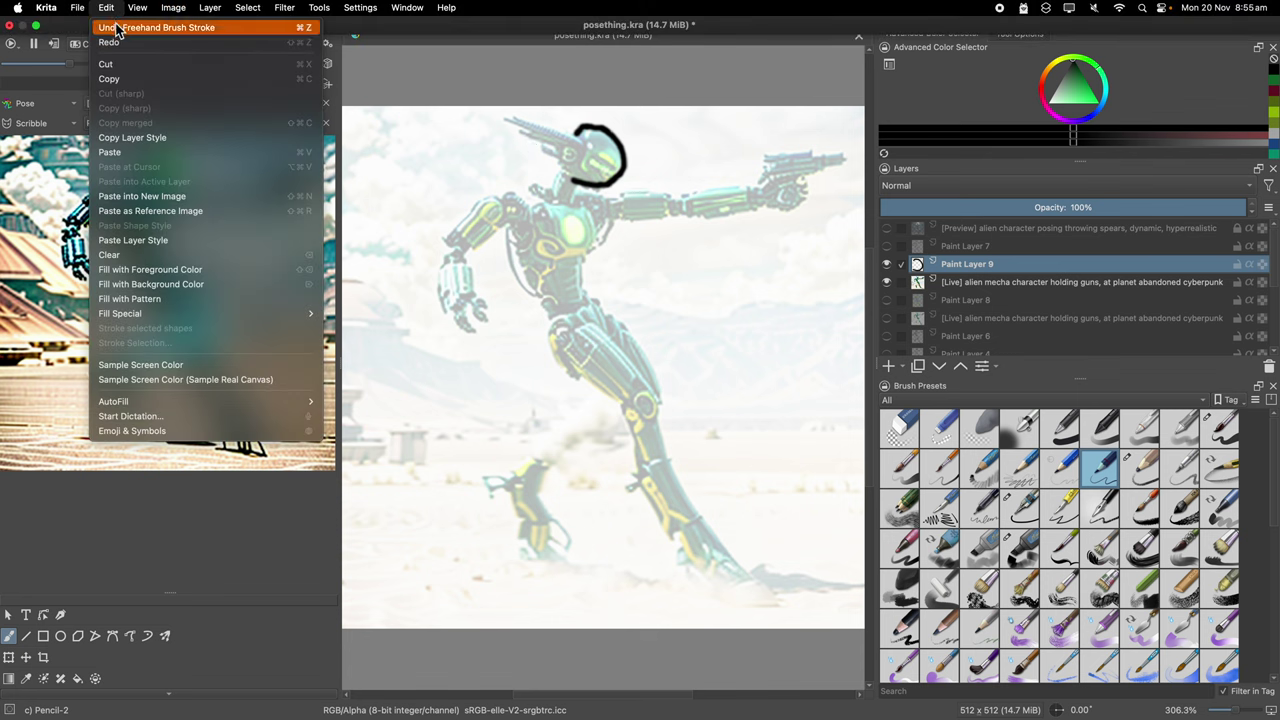
pyautogui.click(150, 37)
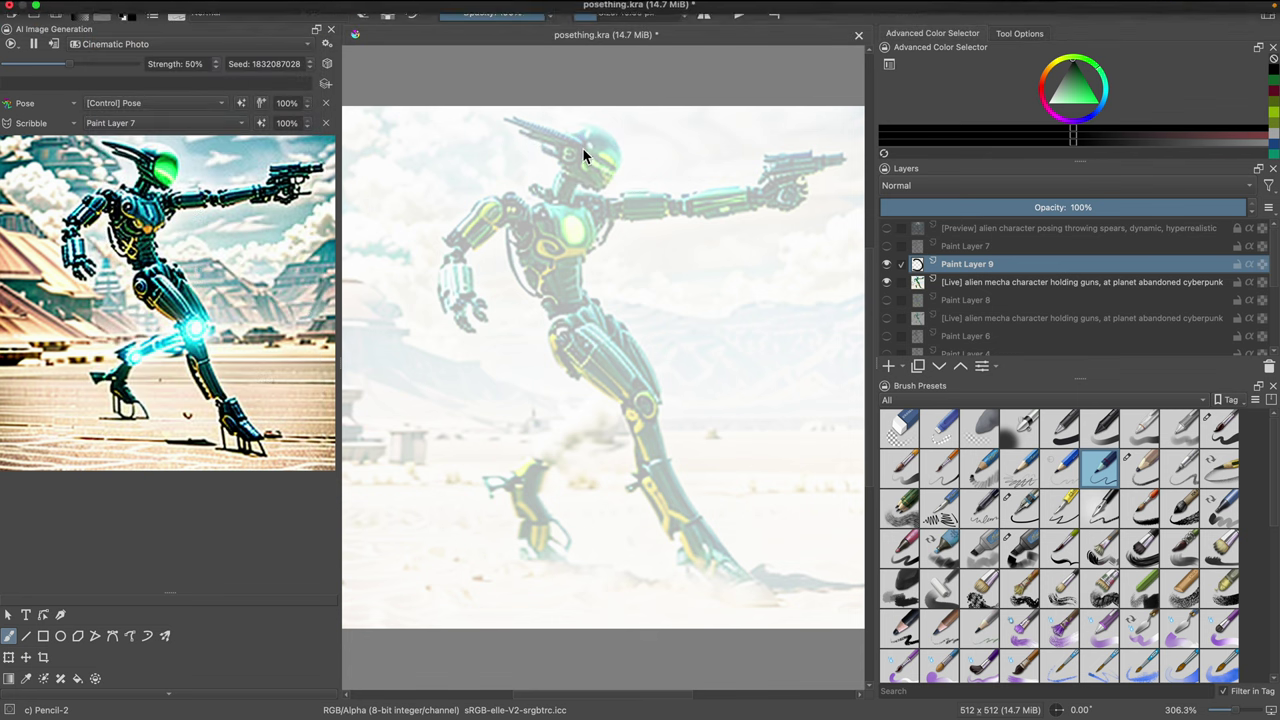
# Step: Set the brush size to 3.58 px and outline the mecha's head, helmet fin, neck, chest and waist on Paint Layer 9
pyautogui.click(587, 17)
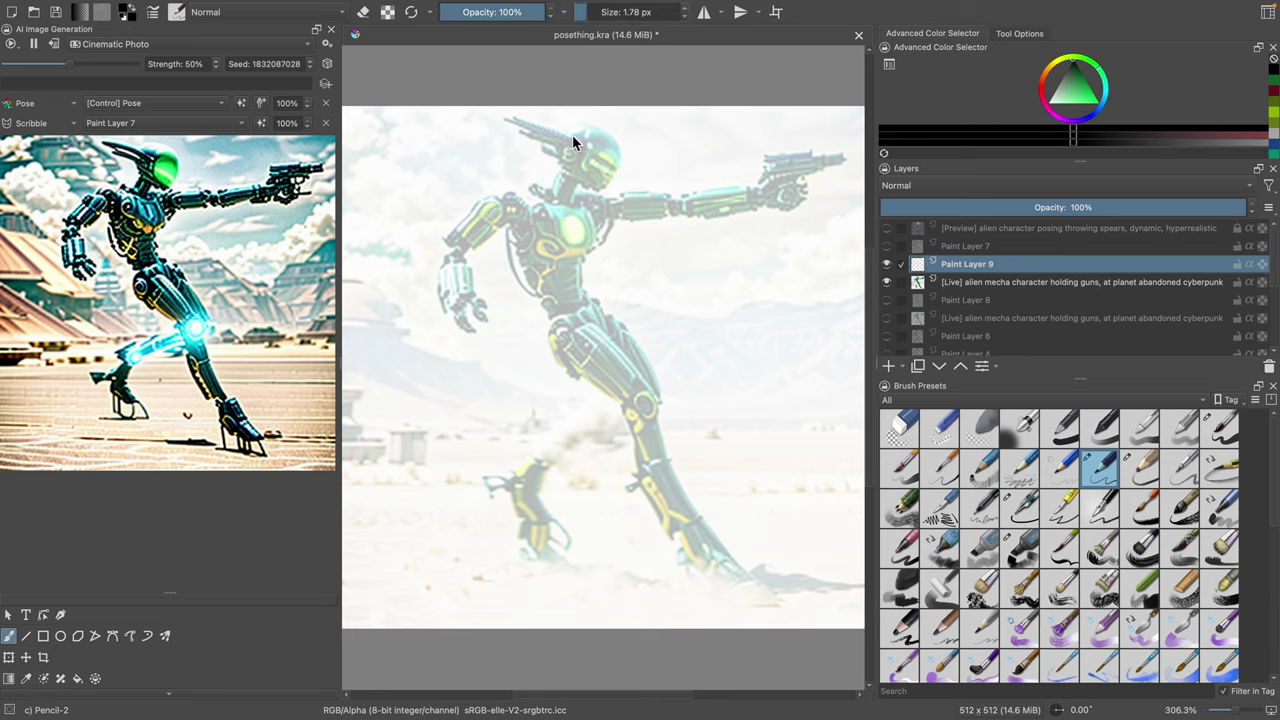
pyautogui.moveTo(572, 134); pyautogui.dragTo(577, 128)
pyautogui.click(593, 17)
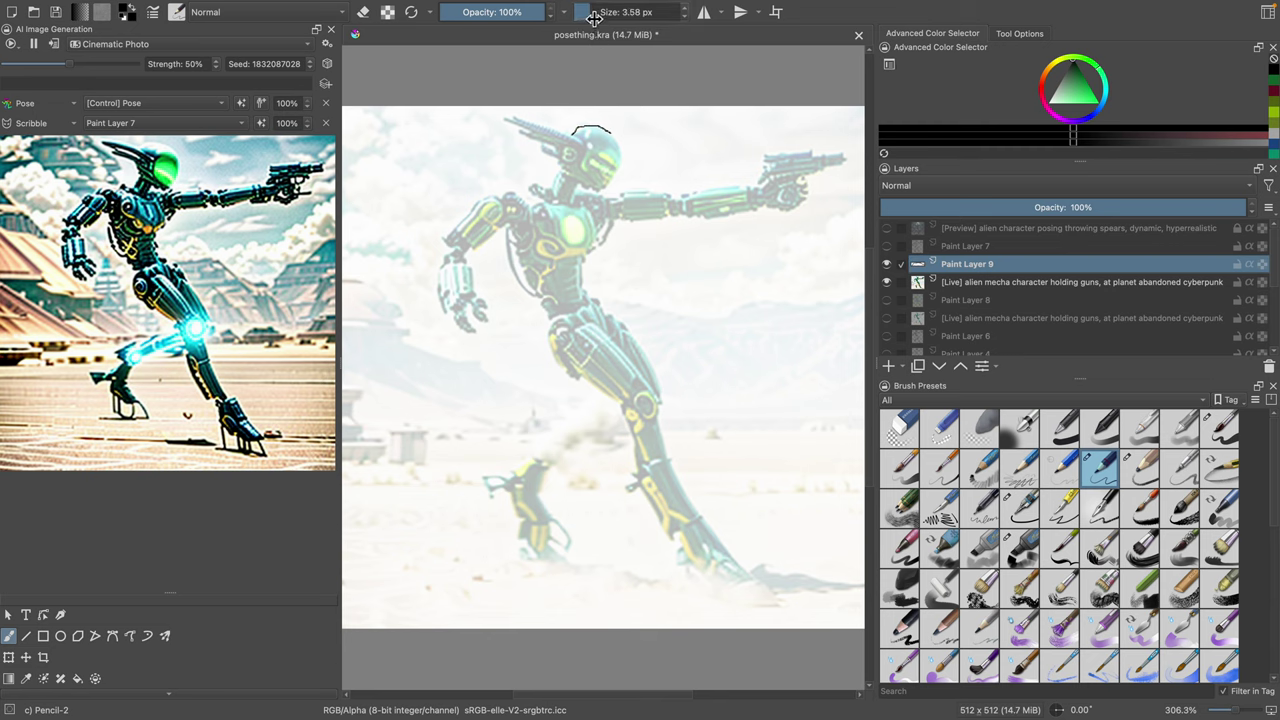
pyautogui.moveTo(576, 131)
pyautogui.mouseDown()
pyautogui.moveTo(604, 128)
pyautogui.moveTo(617, 175)
pyautogui.moveTo(596, 181)
pyautogui.mouseUp()
pyautogui.moveTo(590, 130)
pyautogui.mouseDown()
pyautogui.moveTo(520, 123)
pyautogui.moveTo(589, 150)
pyautogui.moveTo(564, 156)
pyautogui.moveTo(588, 160)
pyautogui.moveTo(566, 162)
pyautogui.moveTo(570, 176)
pyautogui.moveTo(599, 188)
pyautogui.moveTo(561, 178)
pyautogui.moveTo(554, 192)
pyautogui.moveTo(574, 196)
pyautogui.moveTo(543, 238)
pyautogui.moveTo(578, 248)
pyautogui.moveTo(594, 222)
pyautogui.moveTo(575, 252)
pyautogui.moveTo(552, 258)
pyautogui.moveTo(597, 251)
pyautogui.mouseUp()
pyautogui.moveTo(549, 263)
pyautogui.mouseDown()
pyautogui.moveTo(591, 257)
pyautogui.moveTo(597, 304)
pyautogui.moveTo(583, 312)
pyautogui.mouseUp()
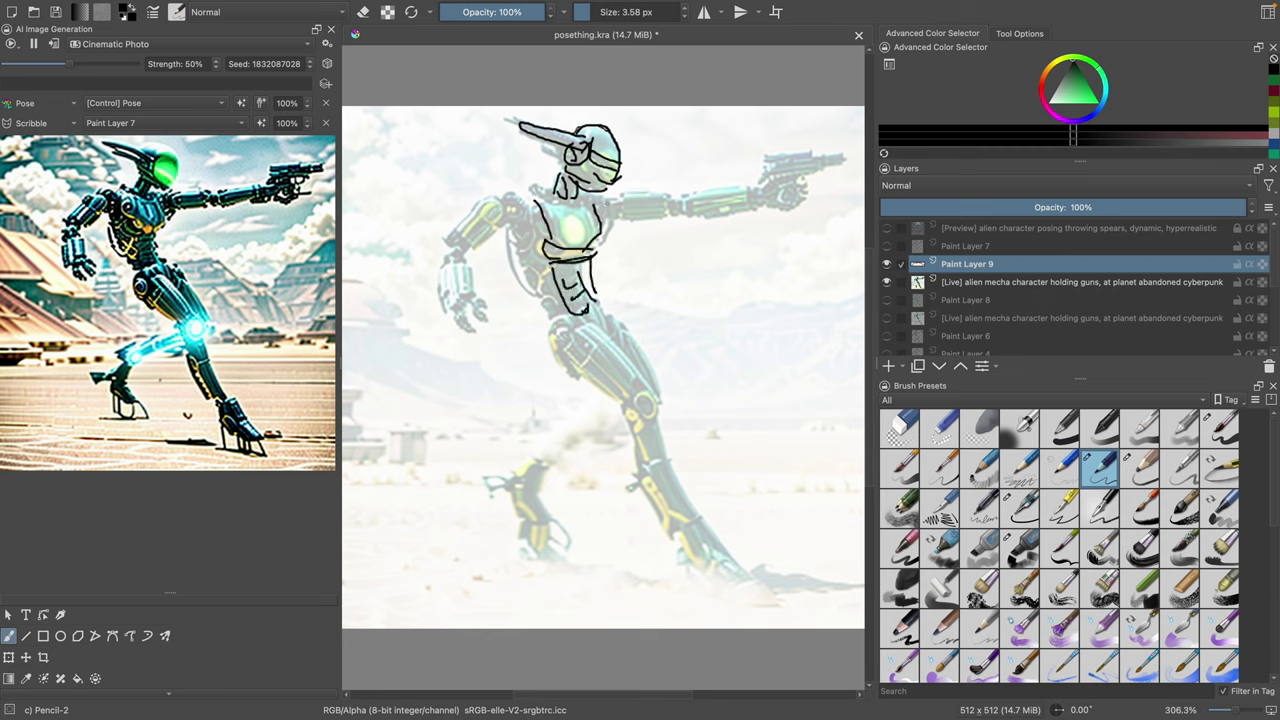
# Step: Outline the outstretched upper arm, the front of the helmet, and the bent rear arm with its hand
pyautogui.moveTo(617, 205)
pyautogui.mouseDown()
pyautogui.moveTo(676, 214)
pyautogui.moveTo(650, 209)
pyautogui.mouseUp()
pyautogui.moveTo(619, 203)
pyautogui.mouseDown()
pyautogui.moveTo(653, 190)
pyautogui.moveTo(677, 208)
pyautogui.moveTo(745, 193)
pyautogui.mouseUp()
pyautogui.moveTo(598, 131)
pyautogui.mouseDown()
pyautogui.moveTo(625, 138)
pyautogui.moveTo(627, 168)
pyautogui.mouseUp()
pyautogui.moveTo(500, 210)
pyautogui.mouseDown()
pyautogui.moveTo(457, 226)
pyautogui.moveTo(452, 237)
pyautogui.moveTo(499, 235)
pyautogui.moveTo(494, 200)
pyautogui.moveTo(470, 257)
pyautogui.mouseUp()
pyautogui.moveTo(450, 260); pyautogui.dragTo(446, 311)
pyautogui.moveTo(460, 265)
pyautogui.mouseDown()
pyautogui.moveTo(480, 292)
pyautogui.moveTo(474, 332)
pyautogui.mouseUp()
pyautogui.moveTo(470, 306); pyautogui.dragTo(480, 297)
# Step: Outline the side of the torso and the extended leg from thigh and knee down to the foot
pyautogui.moveTo(510, 228)
pyautogui.mouseDown()
pyautogui.moveTo(570, 322)
pyautogui.moveTo(579, 378)
pyautogui.moveTo(617, 408)
pyautogui.moveTo(636, 393)
pyautogui.moveTo(646, 408)
pyautogui.mouseUp()
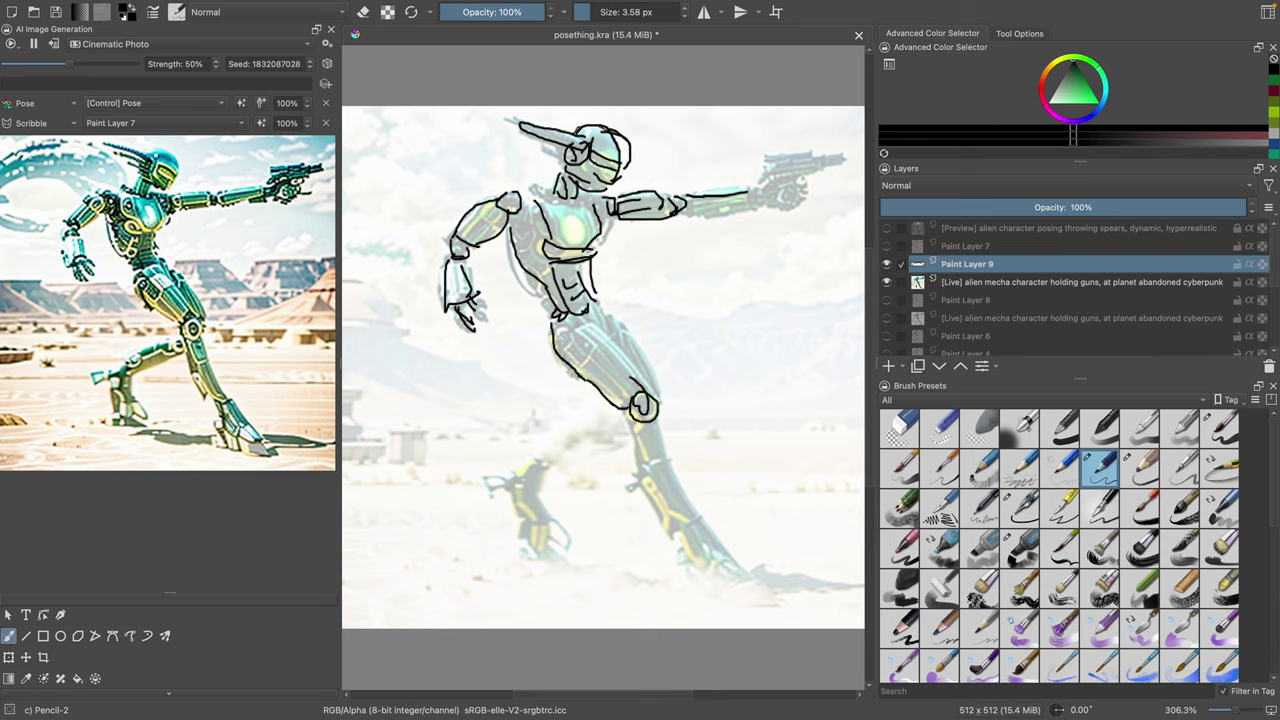
pyautogui.moveTo(573, 319)
pyautogui.mouseDown()
pyautogui.moveTo(650, 398)
pyautogui.moveTo(621, 404)
pyautogui.moveTo(580, 348)
pyautogui.mouseUp()
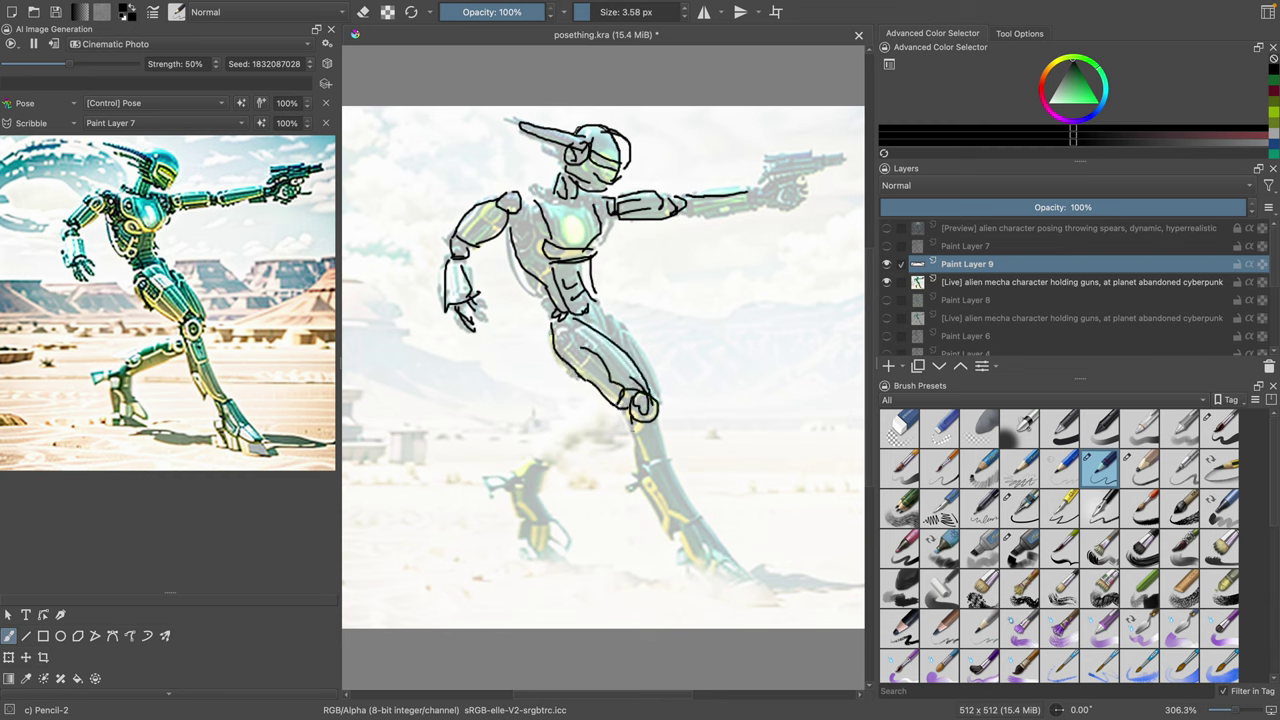
pyautogui.moveTo(632, 424)
pyautogui.mouseDown()
pyautogui.moveTo(651, 462)
pyautogui.moveTo(646, 417)
pyautogui.moveTo(635, 479)
pyautogui.moveTo(680, 520)
pyautogui.mouseUp()
pyautogui.moveTo(660, 458)
pyautogui.mouseDown()
pyautogui.moveTo(700, 507)
pyautogui.moveTo(678, 533)
pyautogui.moveTo(720, 572)
pyautogui.mouseUp()
pyautogui.moveTo(712, 526)
pyautogui.mouseDown()
pyautogui.moveTo(744, 568)
pyautogui.moveTo(734, 598)
pyautogui.mouseUp()
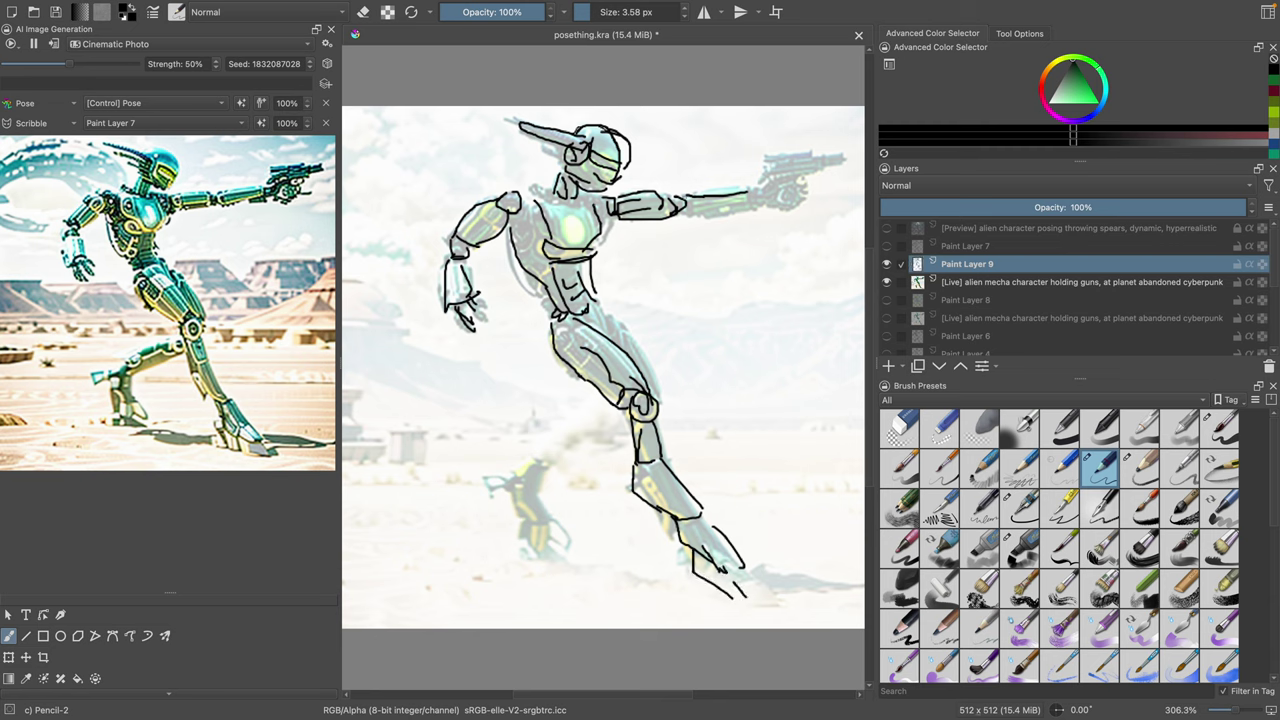
# Step: Outline the extended forearm, gun hand and pistol, and draw the front of the chest with its round core
pyautogui.moveTo(682, 212)
pyautogui.mouseDown()
pyautogui.moveTo(686, 198)
pyautogui.moveTo(746, 187)
pyautogui.mouseUp()
pyautogui.moveTo(678, 214)
pyautogui.mouseDown()
pyautogui.moveTo(808, 175)
pyautogui.moveTo(750, 205)
pyautogui.moveTo(820, 154)
pyautogui.moveTo(772, 170)
pyautogui.mouseUp()
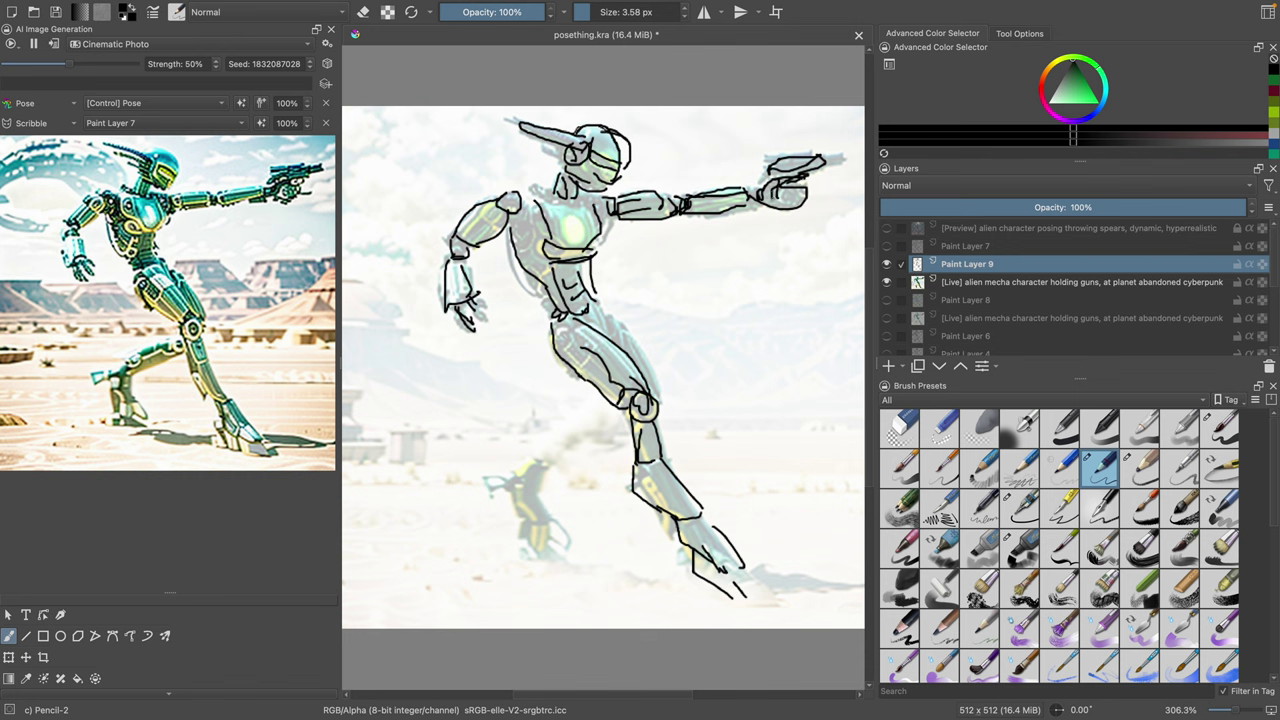
pyautogui.moveTo(806, 182); pyautogui.dragTo(786, 208)
pyautogui.moveTo(816, 155)
pyautogui.mouseDown()
pyautogui.moveTo(848, 164)
pyautogui.moveTo(812, 170)
pyautogui.mouseUp()
pyautogui.moveTo(614, 218); pyautogui.dragTo(574, 258)
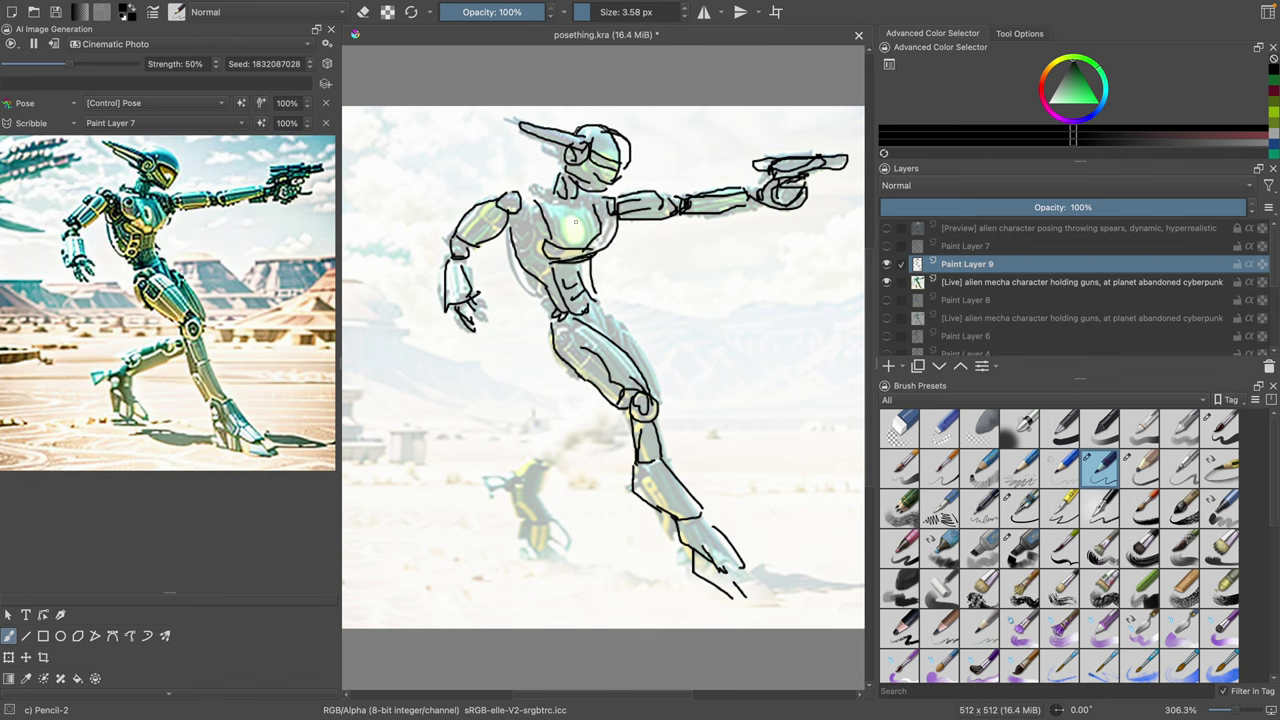
pyautogui.moveTo(566, 214)
pyautogui.mouseDown()
pyautogui.moveTo(590, 230)
pyautogui.moveTo(582, 210)
pyautogui.mouseUp()
# Step: Outline the front of the waist and thigh and the bent back leg, add thigh and torso details, and save the document
pyautogui.moveTo(590, 266)
pyautogui.mouseDown()
pyautogui.moveTo(598, 312)
pyautogui.moveTo(656, 382)
pyautogui.mouseUp()
pyautogui.moveTo(646, 332)
pyautogui.mouseDown()
pyautogui.moveTo(632, 414)
pyautogui.moveTo(580, 428)
pyautogui.moveTo(548, 462)
pyautogui.moveTo(600, 454)
pyautogui.moveTo(533, 474)
pyautogui.moveTo(544, 527)
pyautogui.moveTo(528, 560)
pyautogui.moveTo(560, 540)
pyautogui.mouseUp()
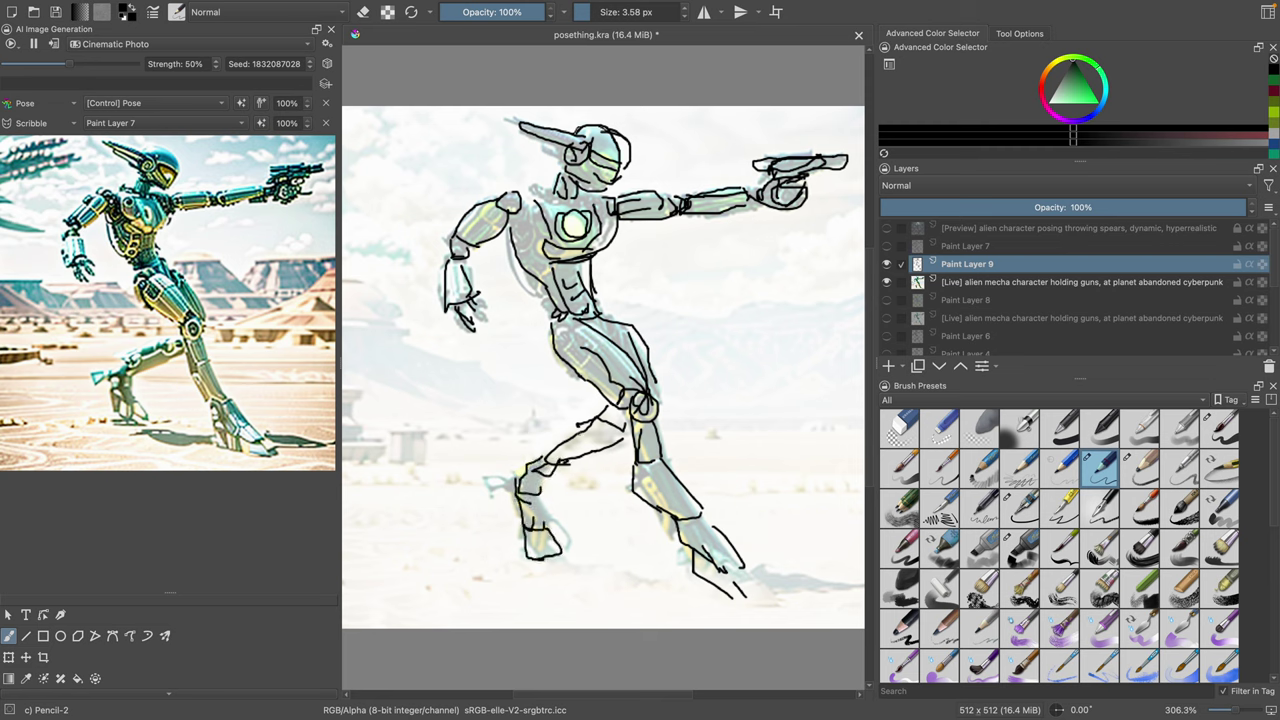
pyautogui.moveTo(592, 434); pyautogui.dragTo(628, 408)
pyautogui.moveTo(570, 332); pyautogui.dragTo(616, 366)
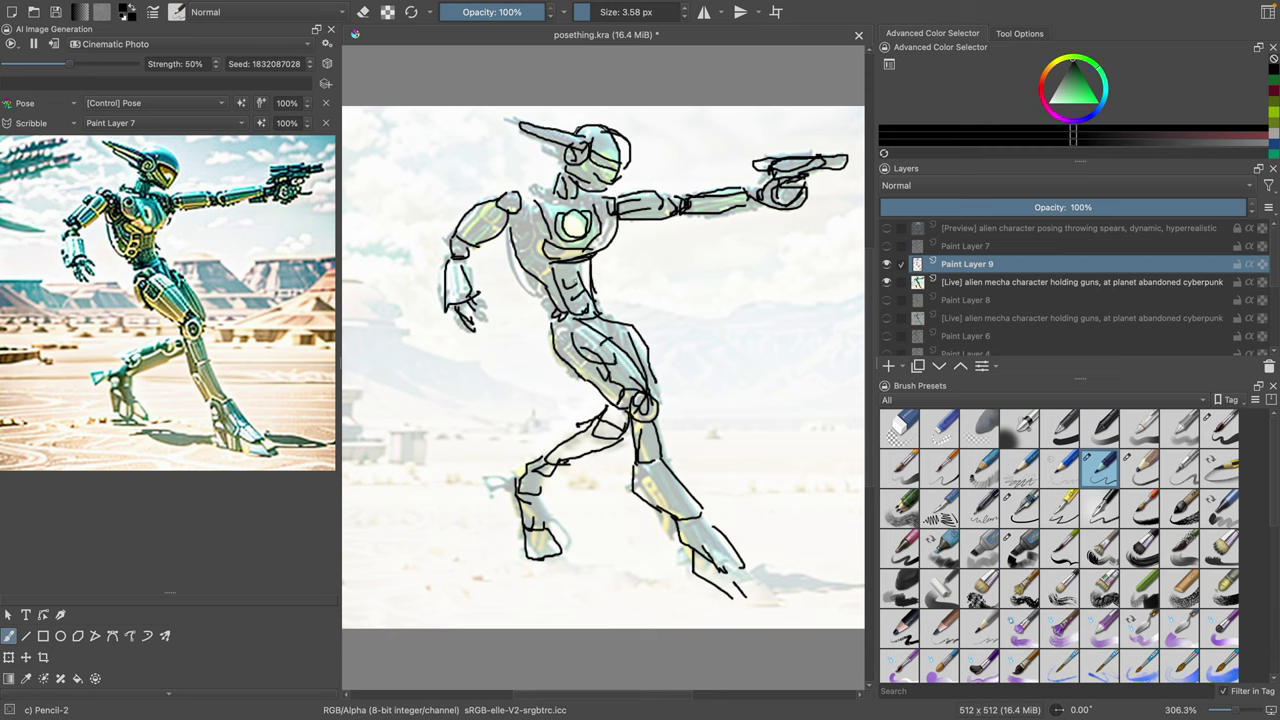
pyautogui.moveTo(552, 262); pyautogui.dragTo(574, 286)
pyautogui.moveTo(528, 222); pyautogui.dragTo(538, 207)
pyautogui.hotkey('ctrl', 's')
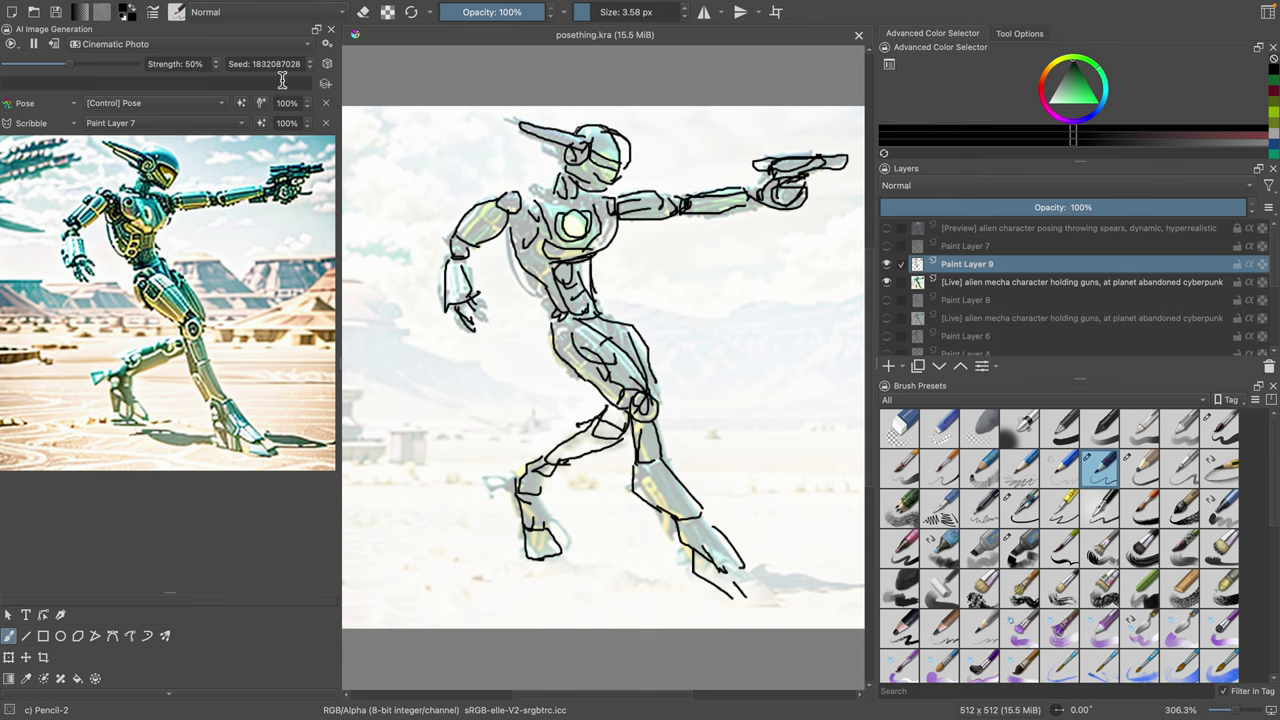
# Step: Set the image diffusion performance preset to GPU high (more than 12GB)
pyautogui.click(326, 44)
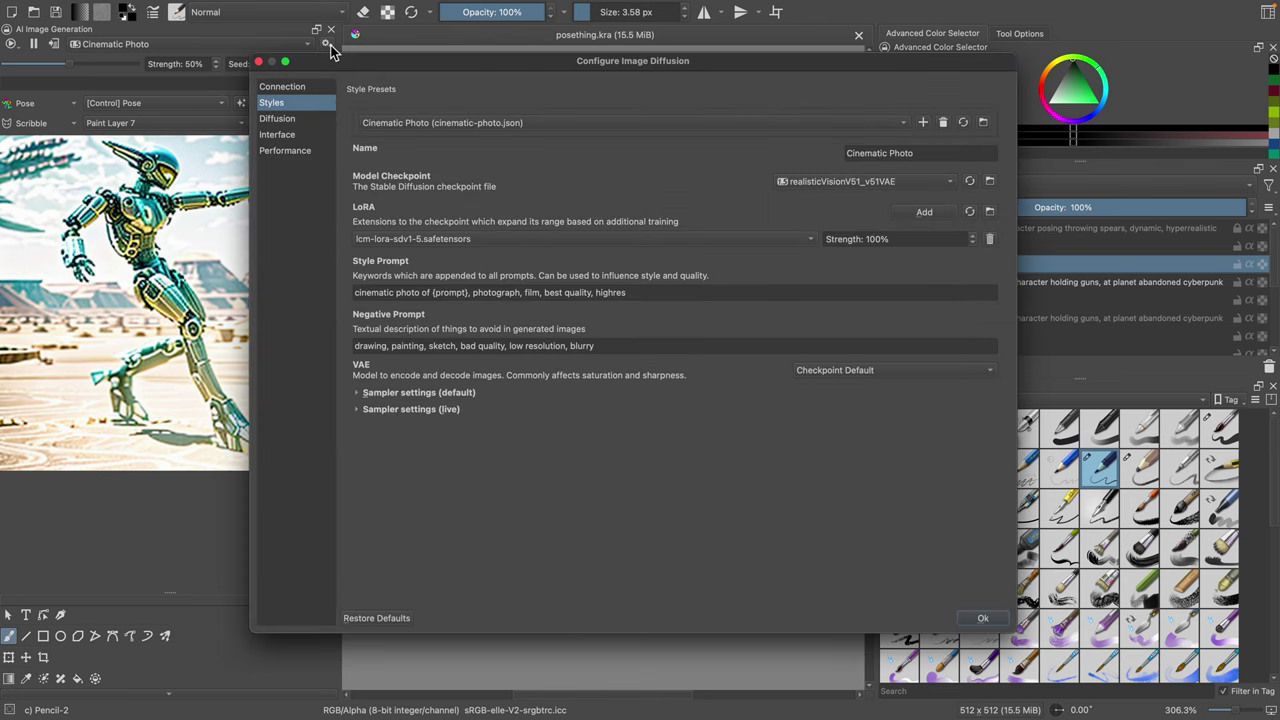
pyautogui.click(305, 148)
pyautogui.click(452, 200)
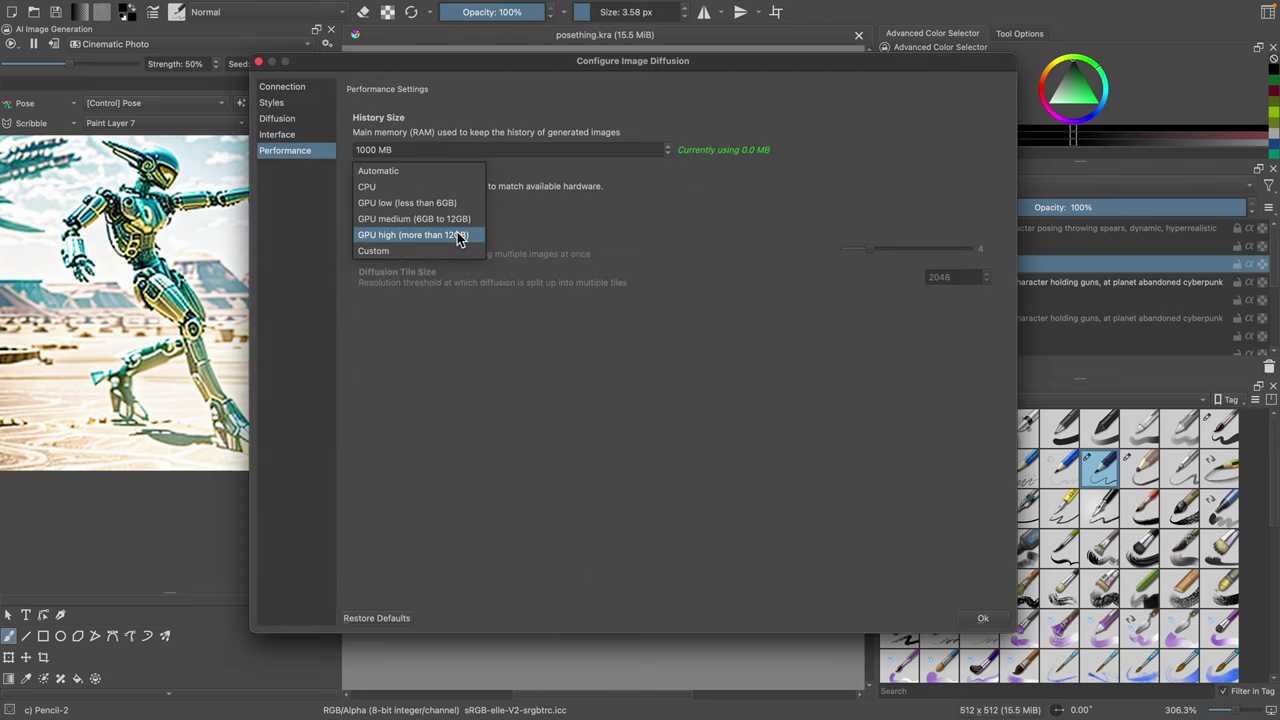
pyautogui.click(458, 236)
pyautogui.click(985, 620)
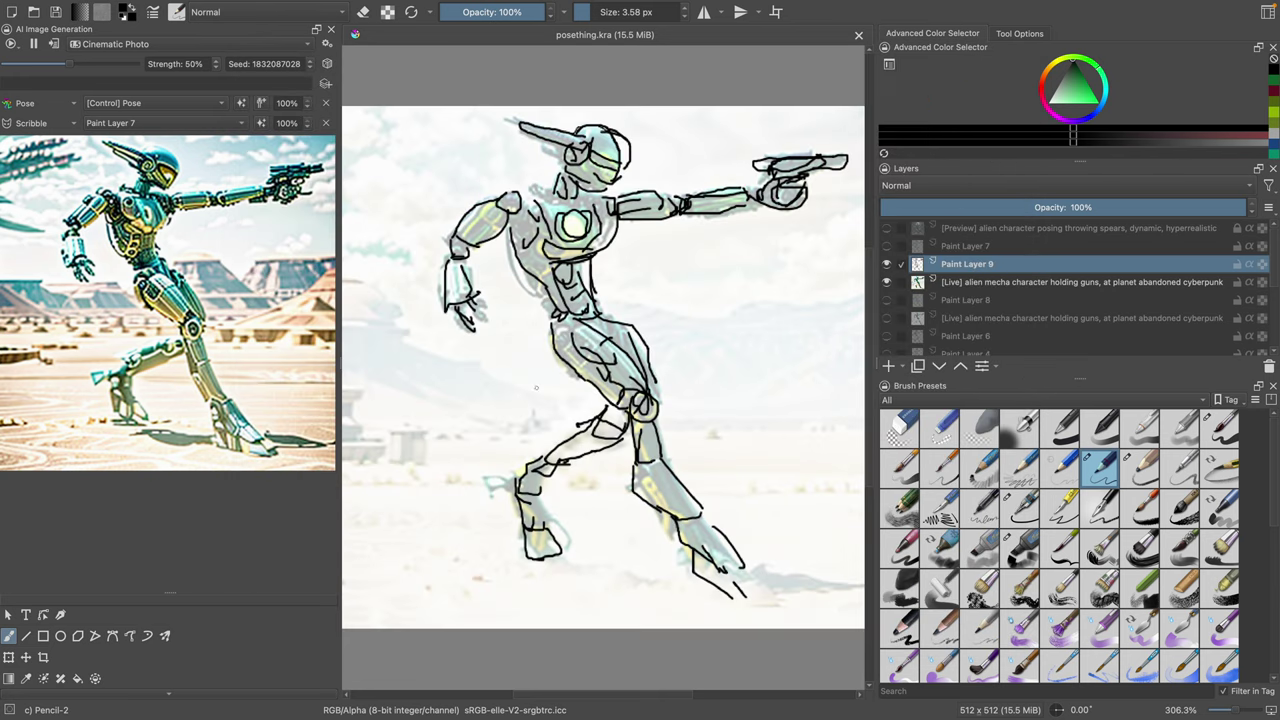
# Step: Use Paint Layer 9 as the Scribble control layer and add line details to the shoulders, arms, chest and helmet
pyautogui.click(162, 124)
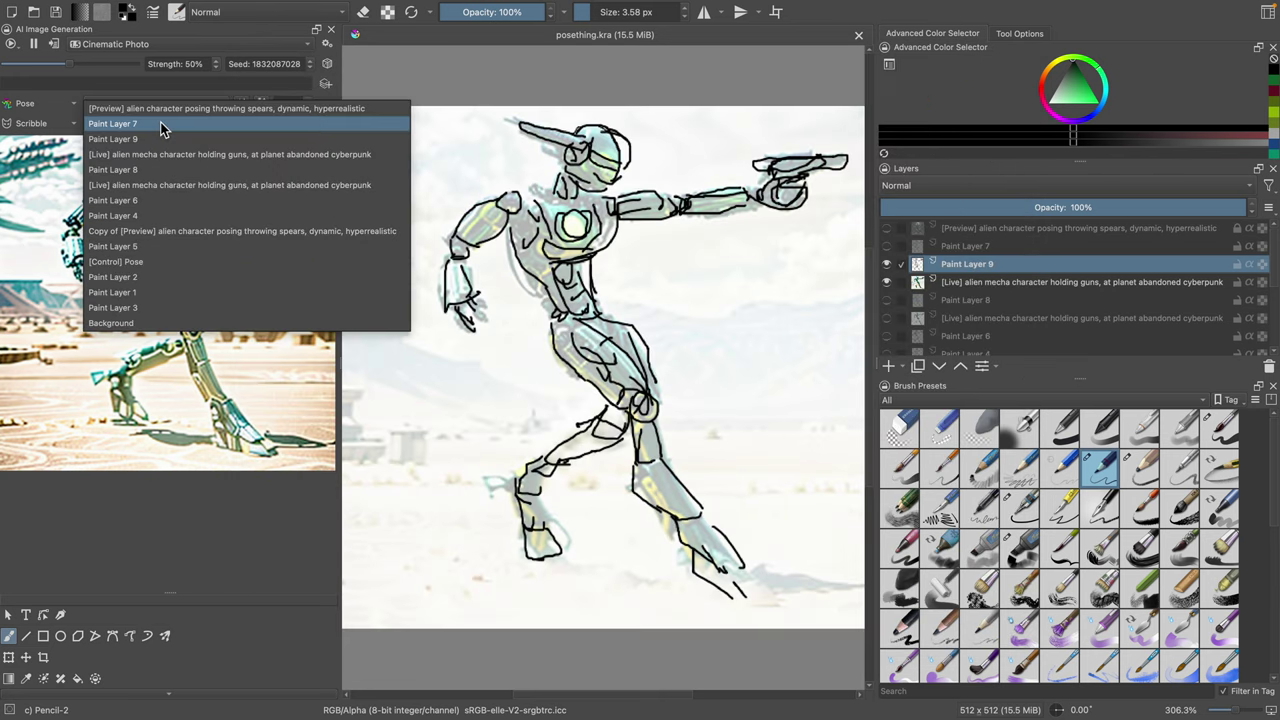
pyautogui.click(162, 139)
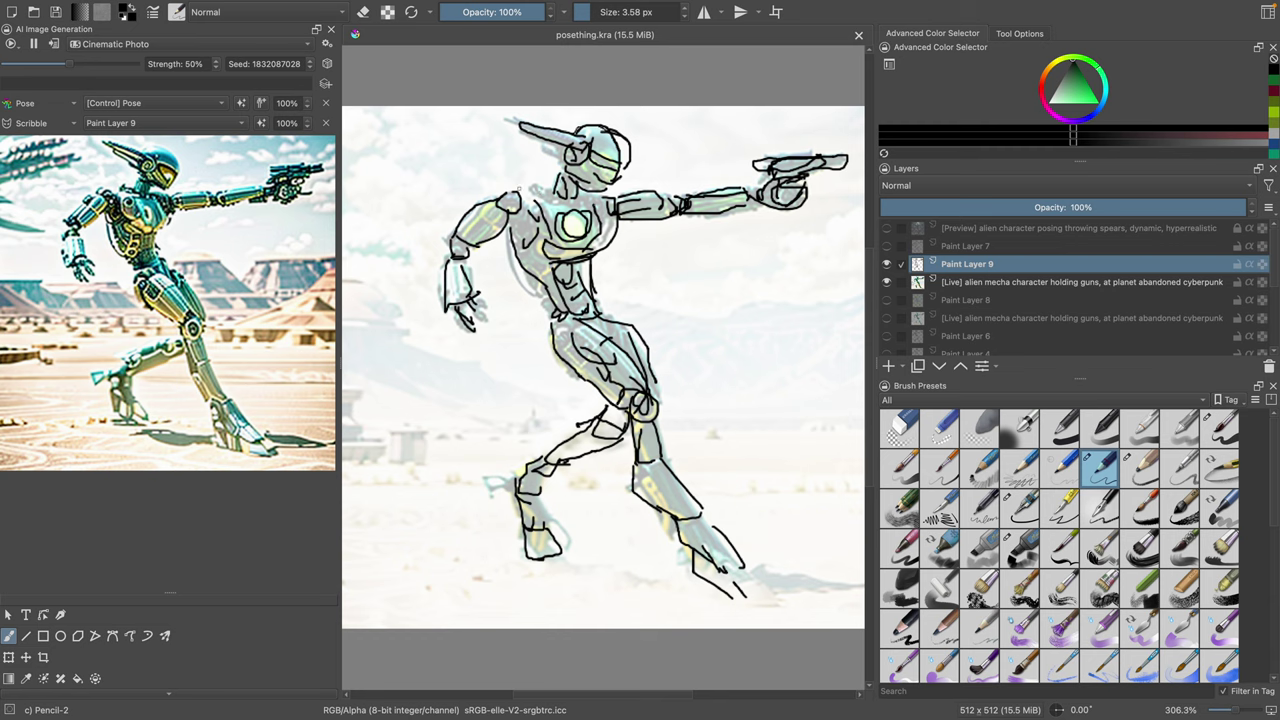
pyautogui.moveTo(519, 192)
pyautogui.mouseDown()
pyautogui.moveTo(531, 208)
pyautogui.moveTo(582, 206)
pyautogui.mouseUp()
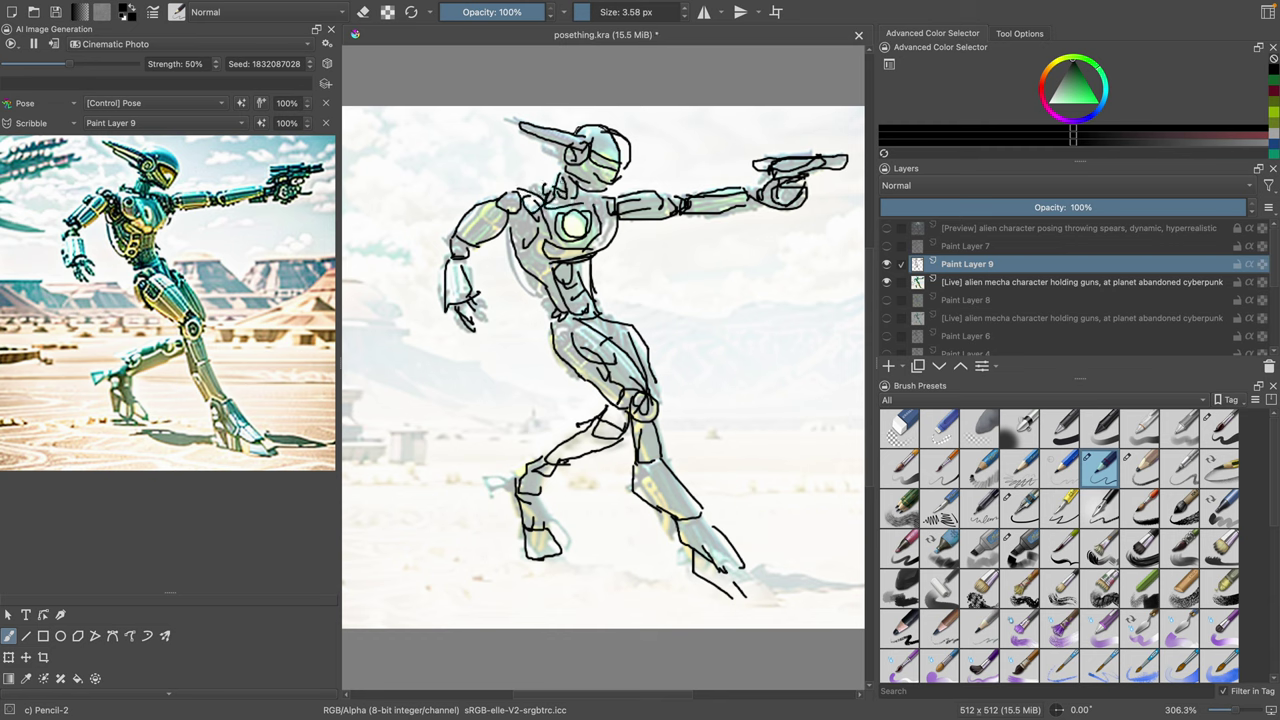
pyautogui.moveTo(480, 220)
pyautogui.mouseDown()
pyautogui.moveTo(496, 207)
pyautogui.moveTo(493, 217)
pyautogui.moveTo(612, 240)
pyautogui.moveTo(652, 211)
pyautogui.mouseUp()
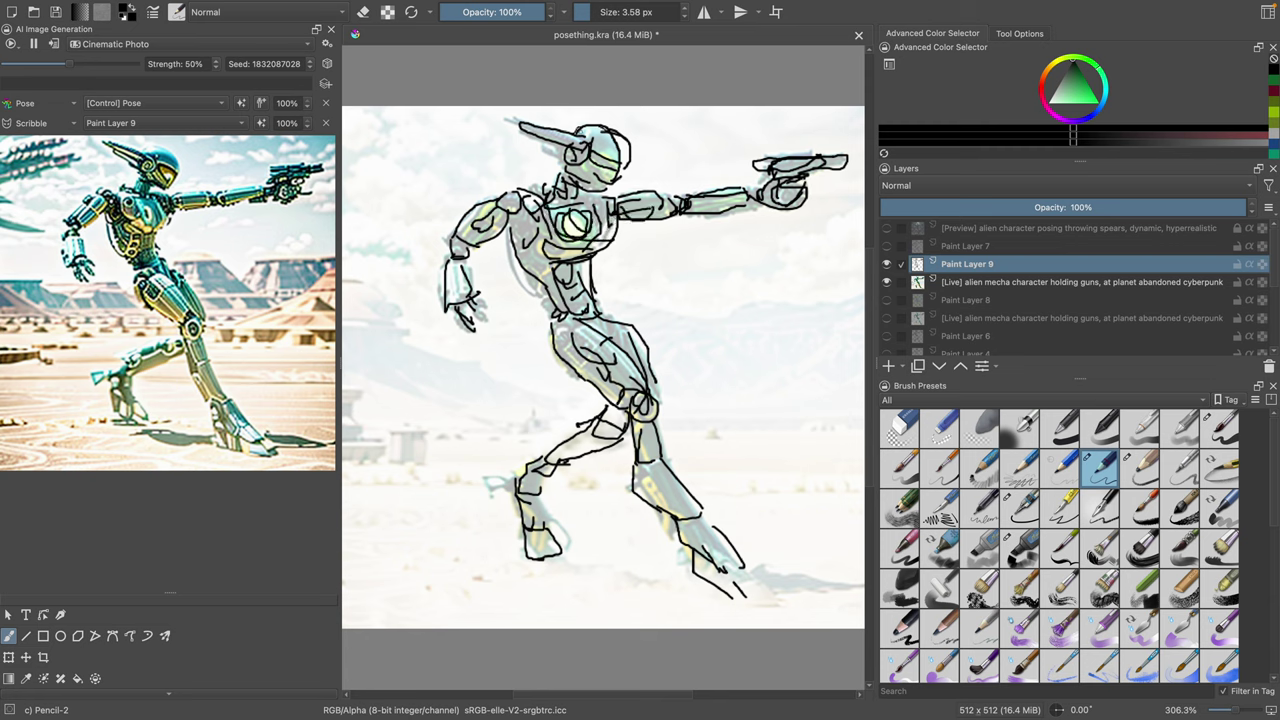
pyautogui.moveTo(582, 132)
pyautogui.mouseDown()
pyautogui.moveTo(523, 118)
pyautogui.moveTo(568, 168)
pyautogui.mouseUp()
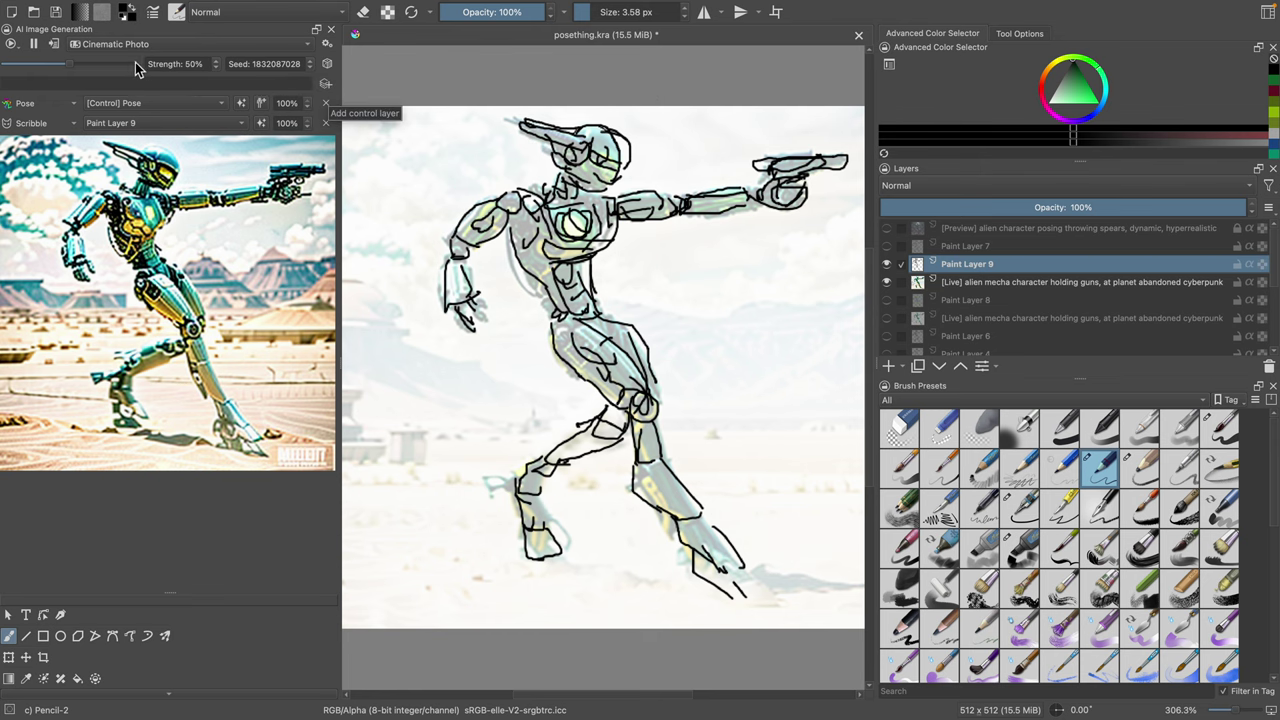
# Step: Add the live result as a new layer, compare it with the Paint Layer 7 and Paint Layer 9 line art, and leave it hidden
pyautogui.click(54, 50)
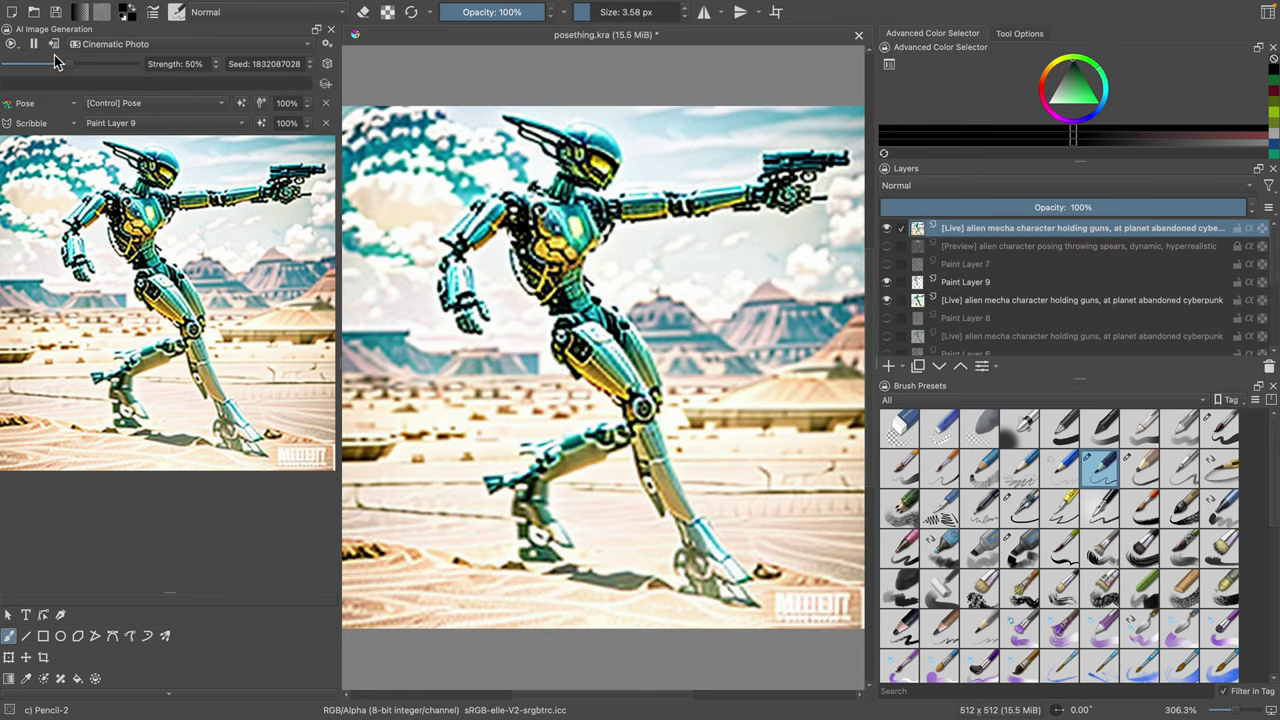
pyautogui.click(886, 228)
pyautogui.click(886, 246)
pyautogui.click(886, 246)
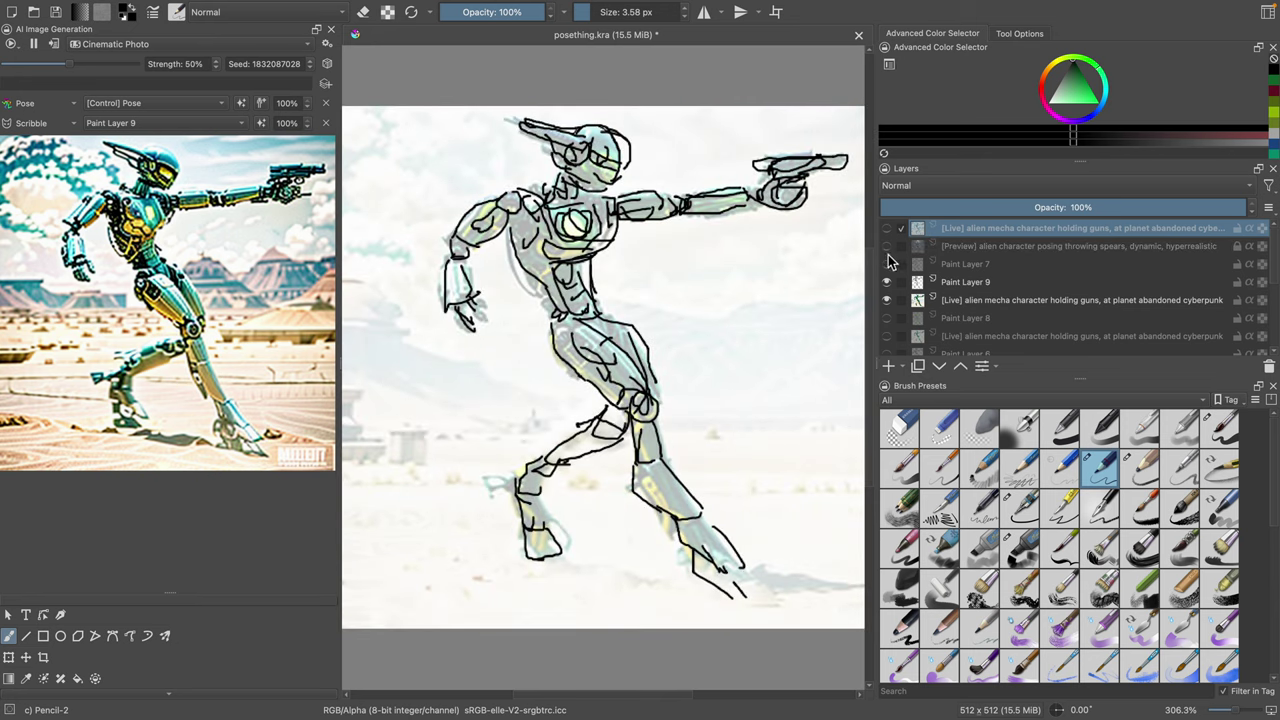
pyautogui.click(886, 265)
pyautogui.click(886, 265)
pyautogui.click(886, 265)
pyautogui.click(887, 266)
pyautogui.click(890, 229)
pyautogui.click(890, 229)
pyautogui.click(890, 229)
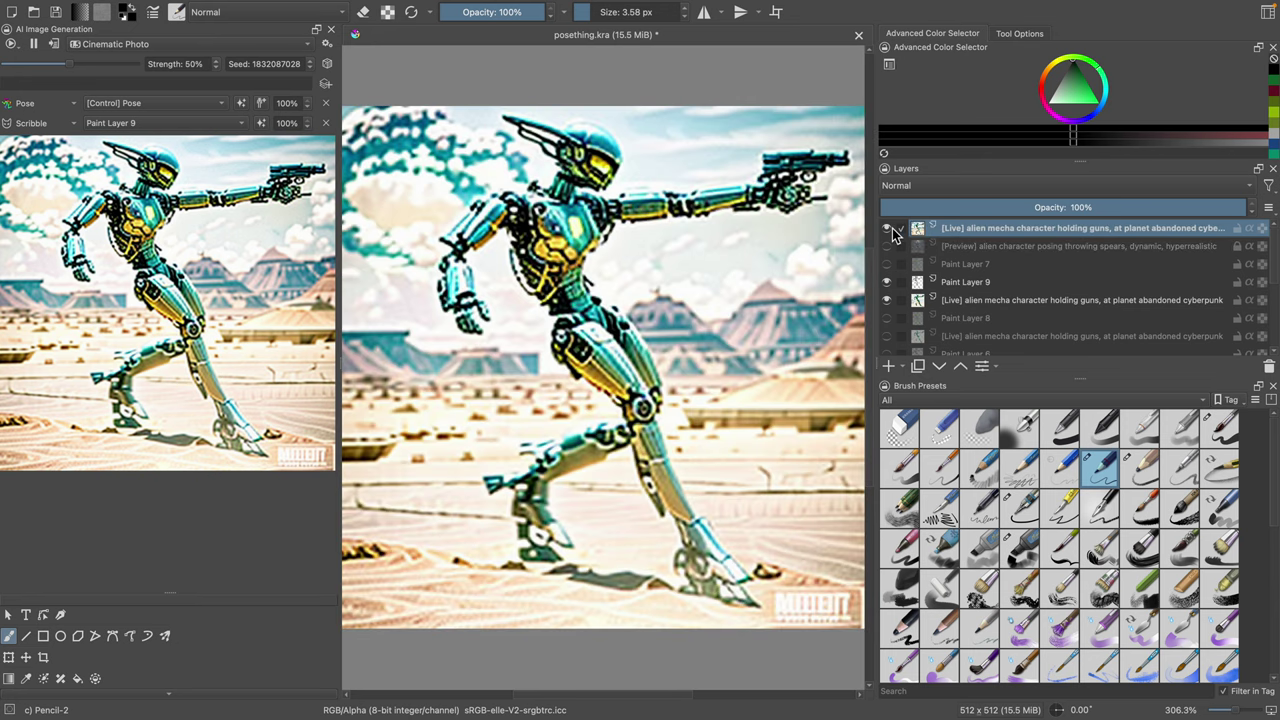
pyautogui.click(890, 229)
pyautogui.click(887, 282)
pyautogui.click(887, 282)
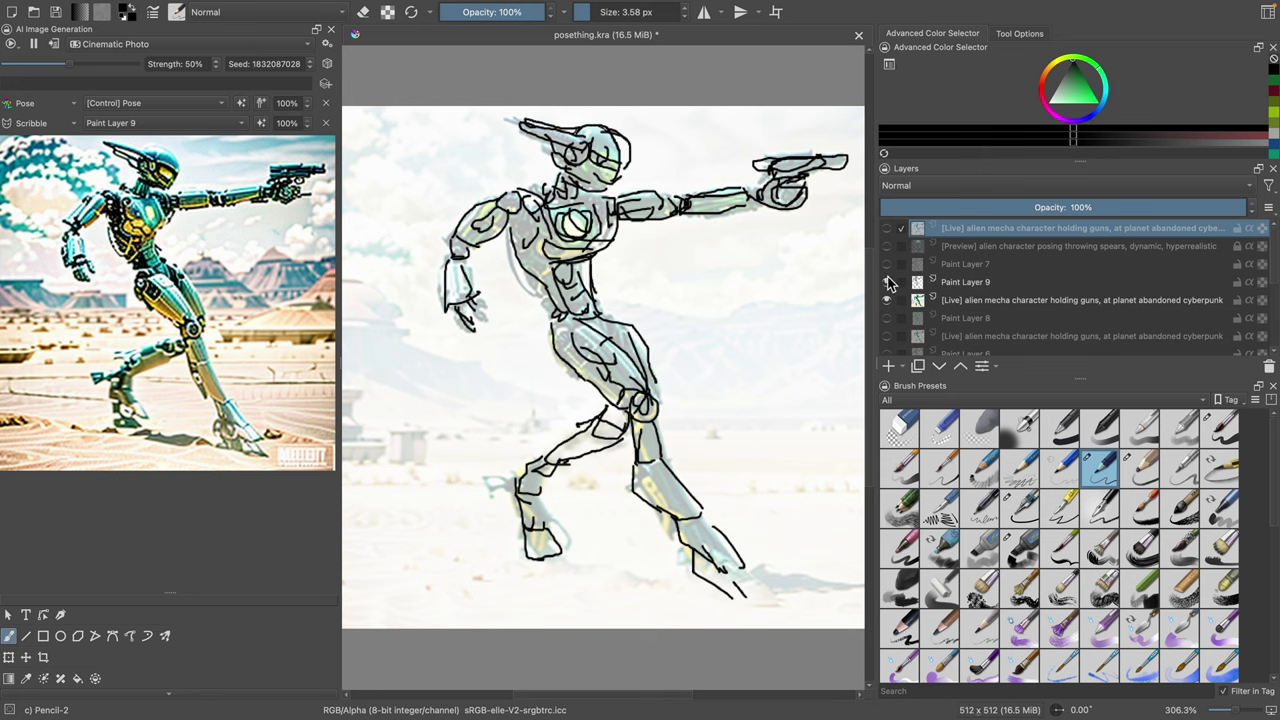
pyautogui.click(887, 282)
pyautogui.click(887, 282)
# Step: Replace the older live layer with the new one beneath Paint Layer 9 at 11% opacity, and select Paint Layer 9
pyautogui.click(888, 301)
pyautogui.moveTo(963, 229)
pyautogui.mouseDown()
pyautogui.moveTo(980, 260)
pyautogui.moveTo(975, 303)
pyautogui.mouseUp()
pyautogui.click(887, 282)
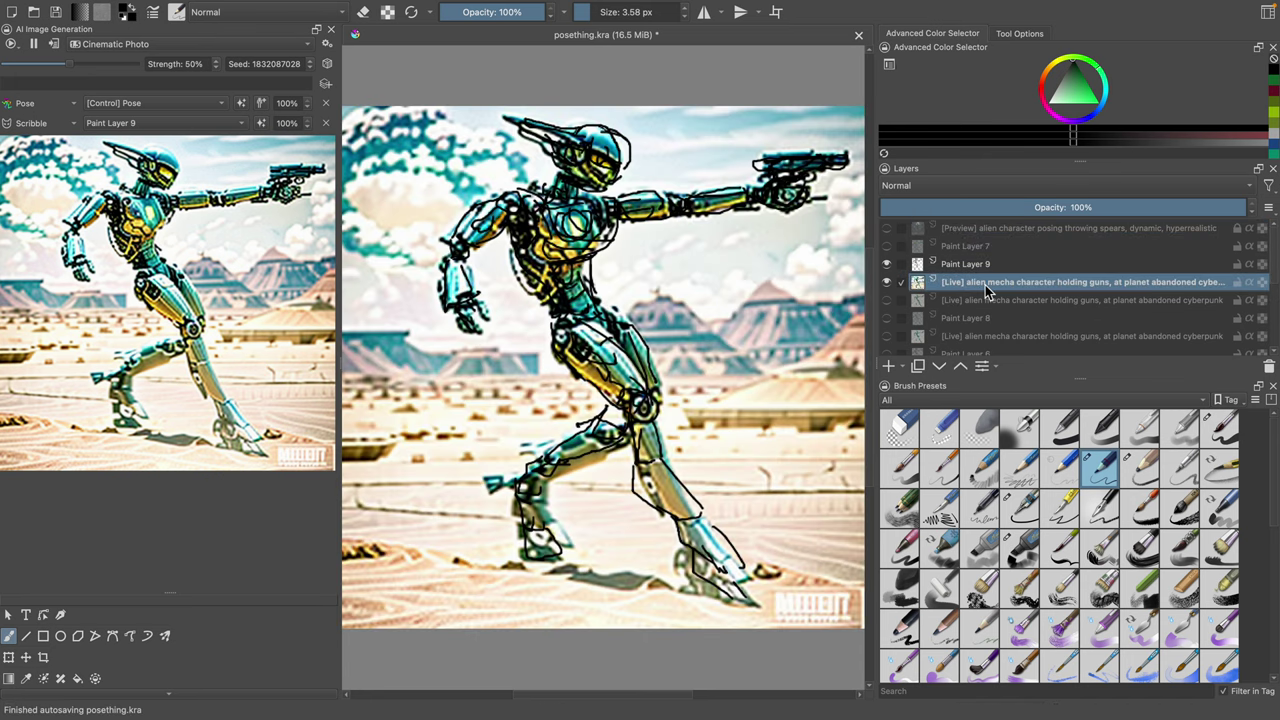
pyautogui.moveTo(1084, 207); pyautogui.dragTo(926, 208)
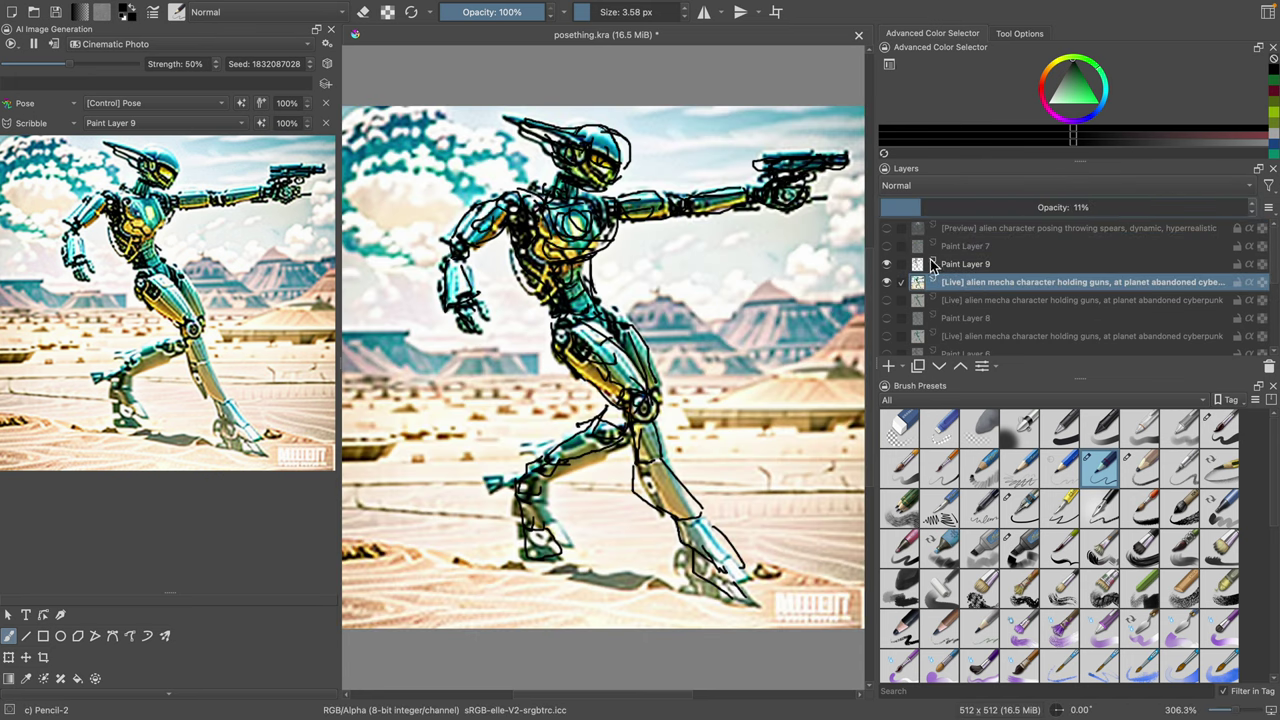
pyautogui.click(912, 267)
# Step: Compare the faded live image with and without the Paint Layer 9 line art
pyautogui.click(886, 264)
pyautogui.click(886, 264)
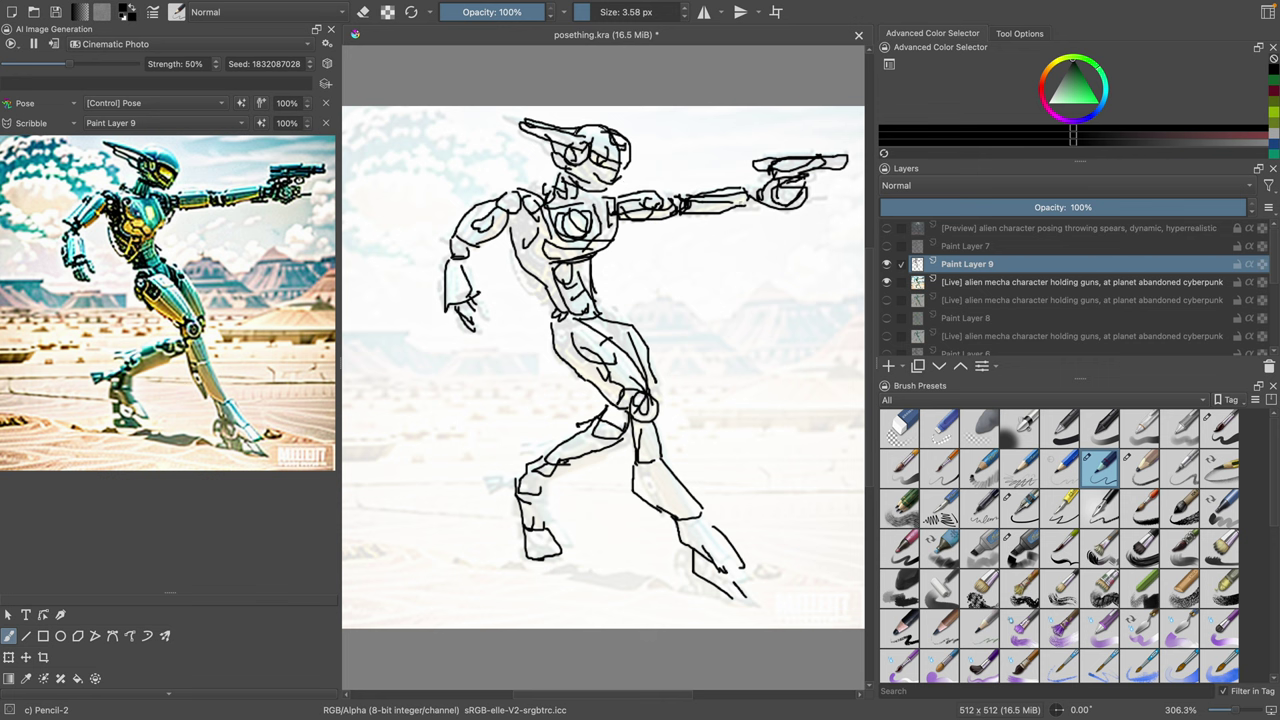
pyautogui.click(887, 264)
pyautogui.click(887, 264)
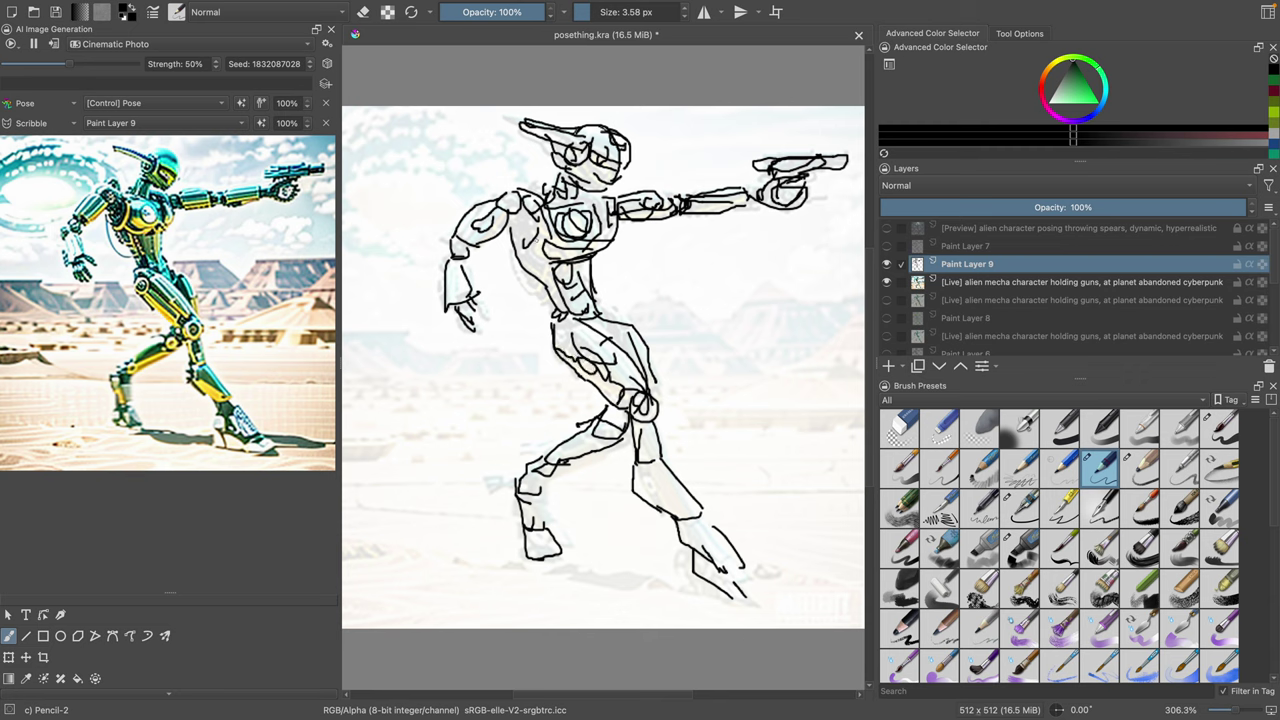
# Step: Add a line along the side of the torso and randomize the live generation seed twice
pyautogui.moveTo(532, 236); pyautogui.dragTo(553, 286)
pyautogui.click(327, 63)
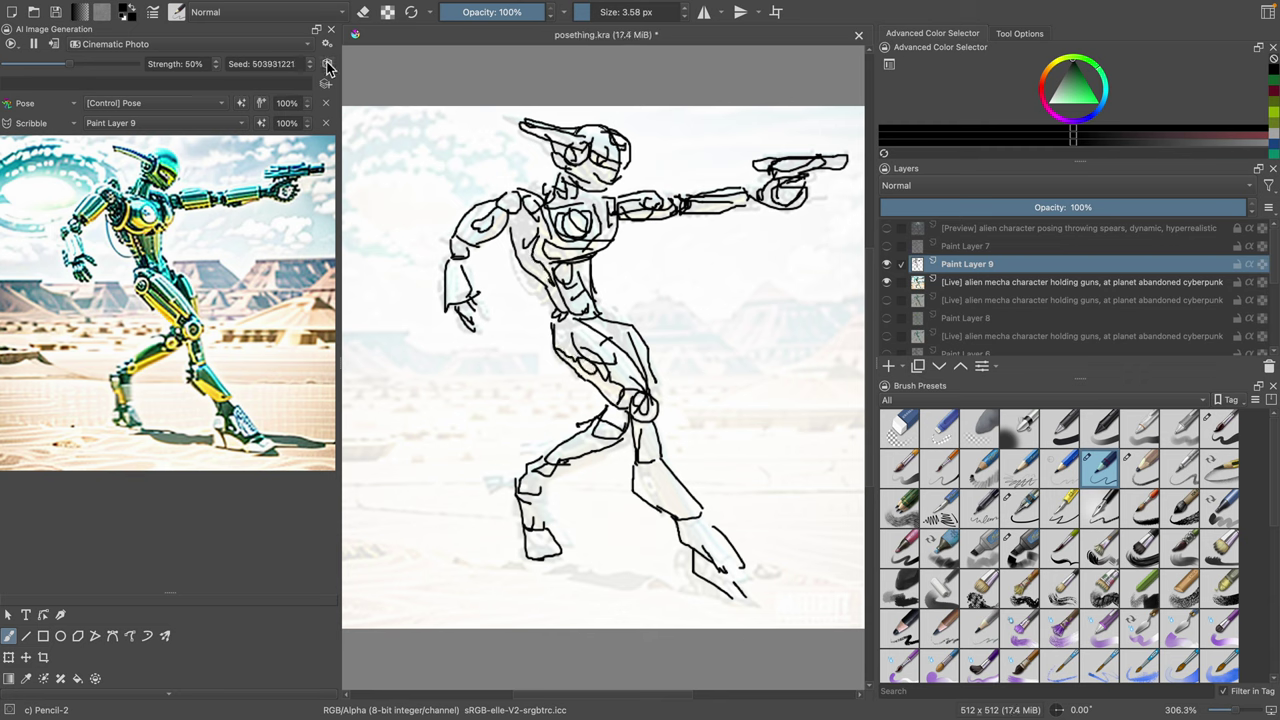
pyautogui.click(327, 63)
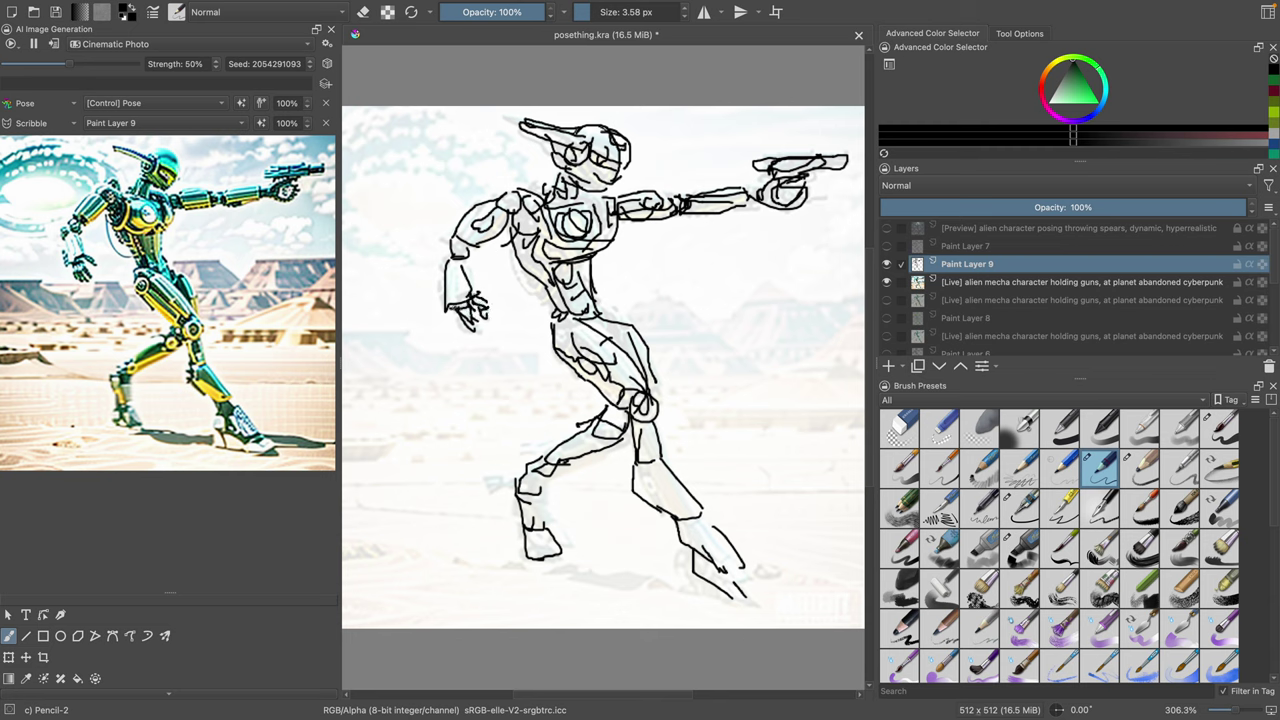
# Step: Draw further detail lines on the rear forearm, the torso, the waist and the front thigh
pyautogui.moveTo(449, 254); pyautogui.dragTo(455, 295)
pyautogui.moveTo(517, 229); pyautogui.dragTo(526, 266)
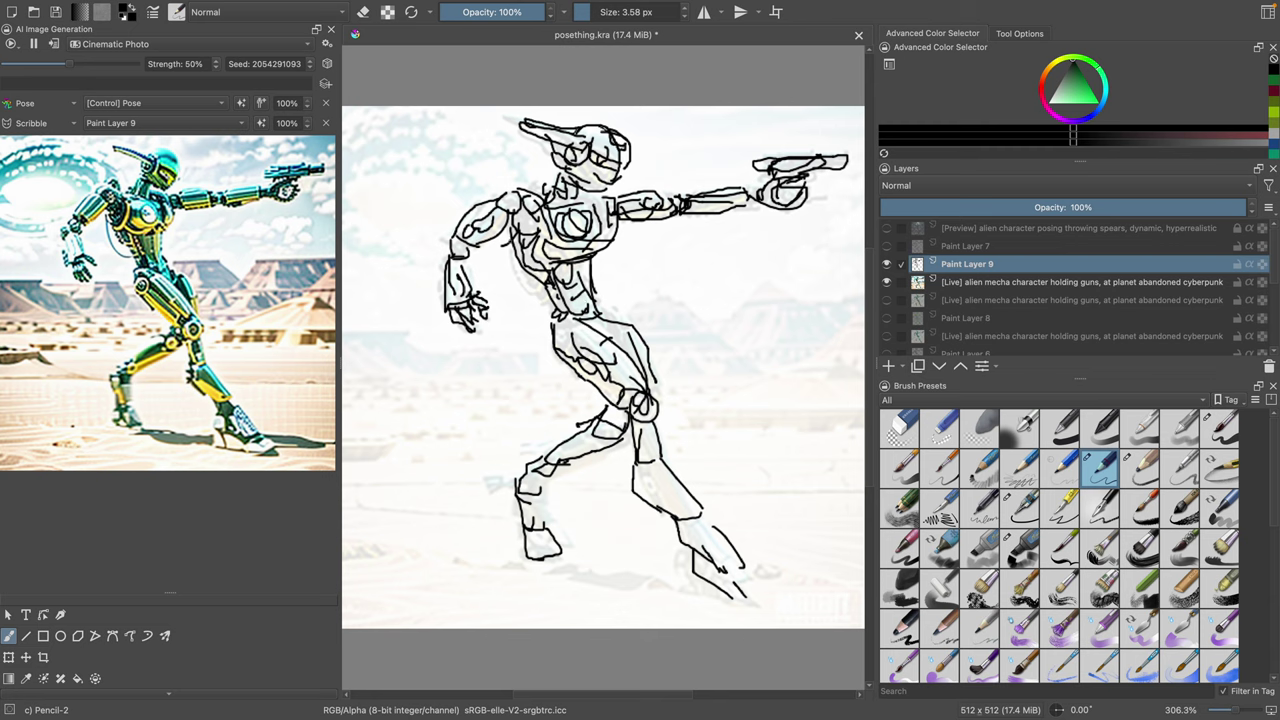
pyautogui.moveTo(507, 241)
pyautogui.mouseDown()
pyautogui.moveTo(524, 284)
pyautogui.moveTo(549, 298)
pyautogui.moveTo(586, 284)
pyautogui.mouseUp()
pyautogui.moveTo(570, 330); pyautogui.dragTo(592, 350)
pyautogui.moveTo(609, 350); pyautogui.dragTo(620, 390)
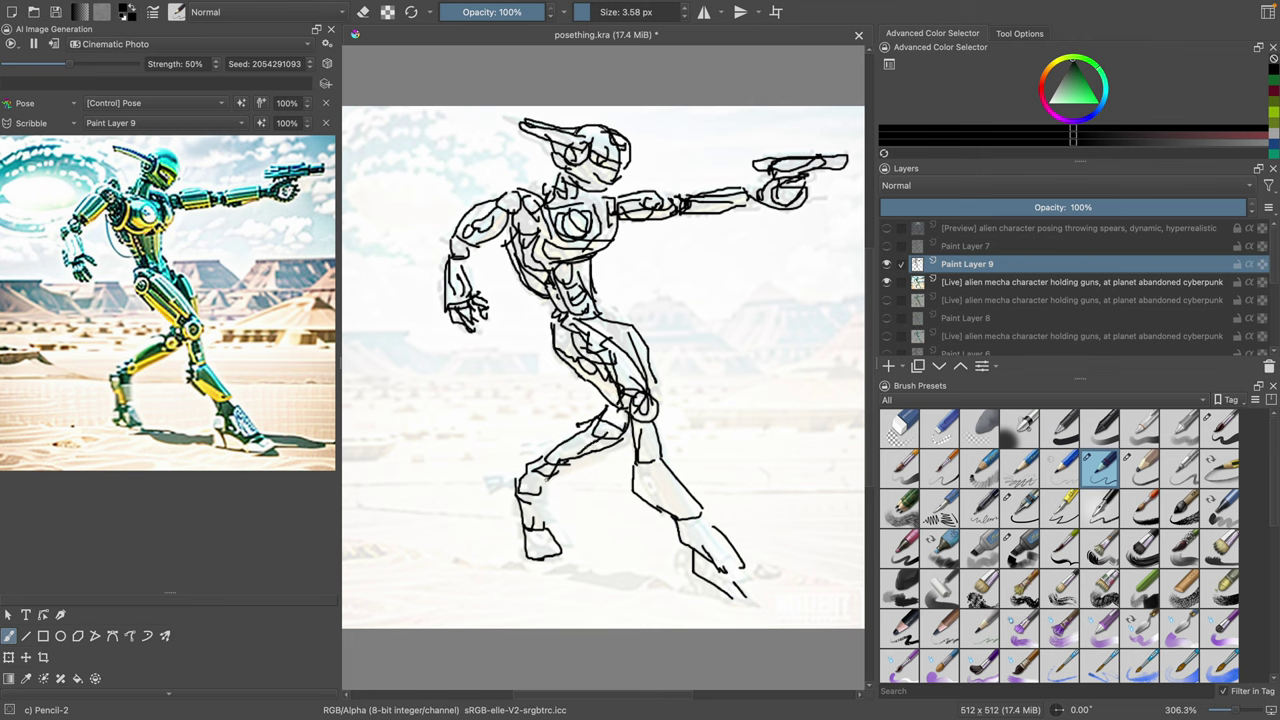
# Step: Toggle the older live layer beneath the faded one, leave it hidden, and show the Paint Layer 8 colors under the line art
pyautogui.click(887, 300)
pyautogui.click(887, 300)
pyautogui.click(887, 300)
pyautogui.click(887, 300)
pyautogui.click(887, 318)
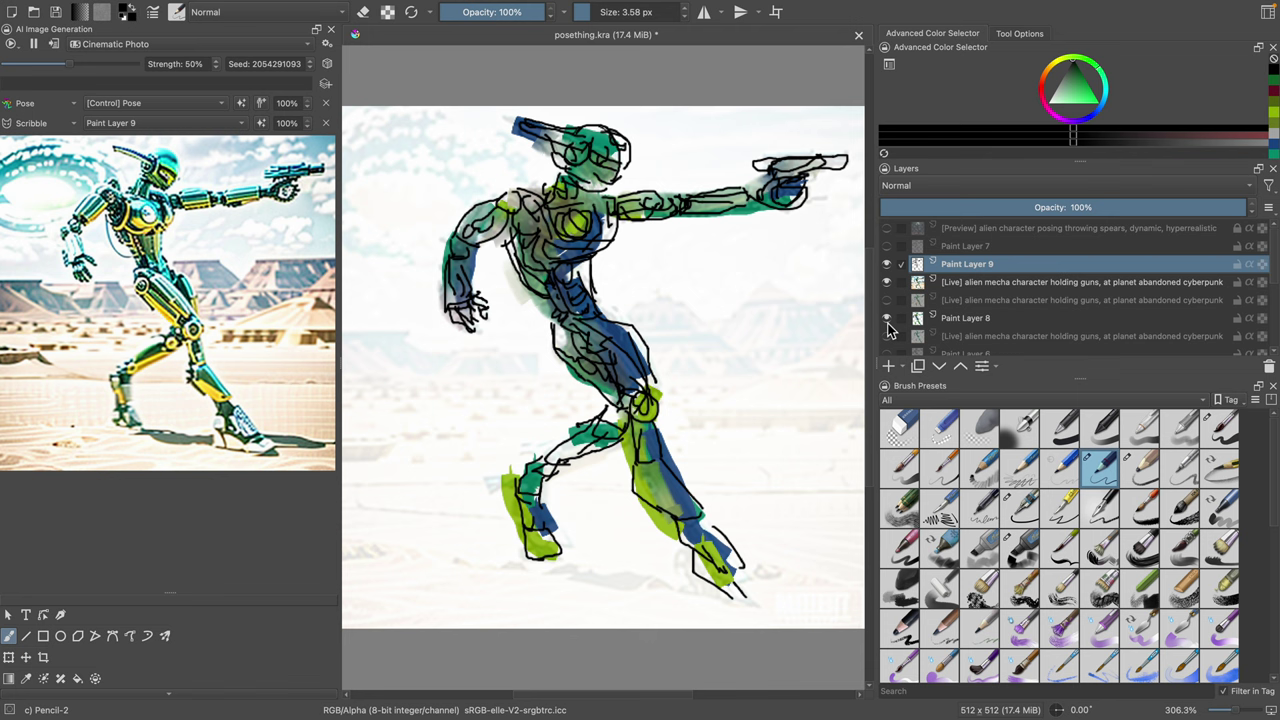
# Step: Hide the Paint Layer 8 colors and add a new paint layer directly beneath Paint Layer 9
pyautogui.click(887, 318)
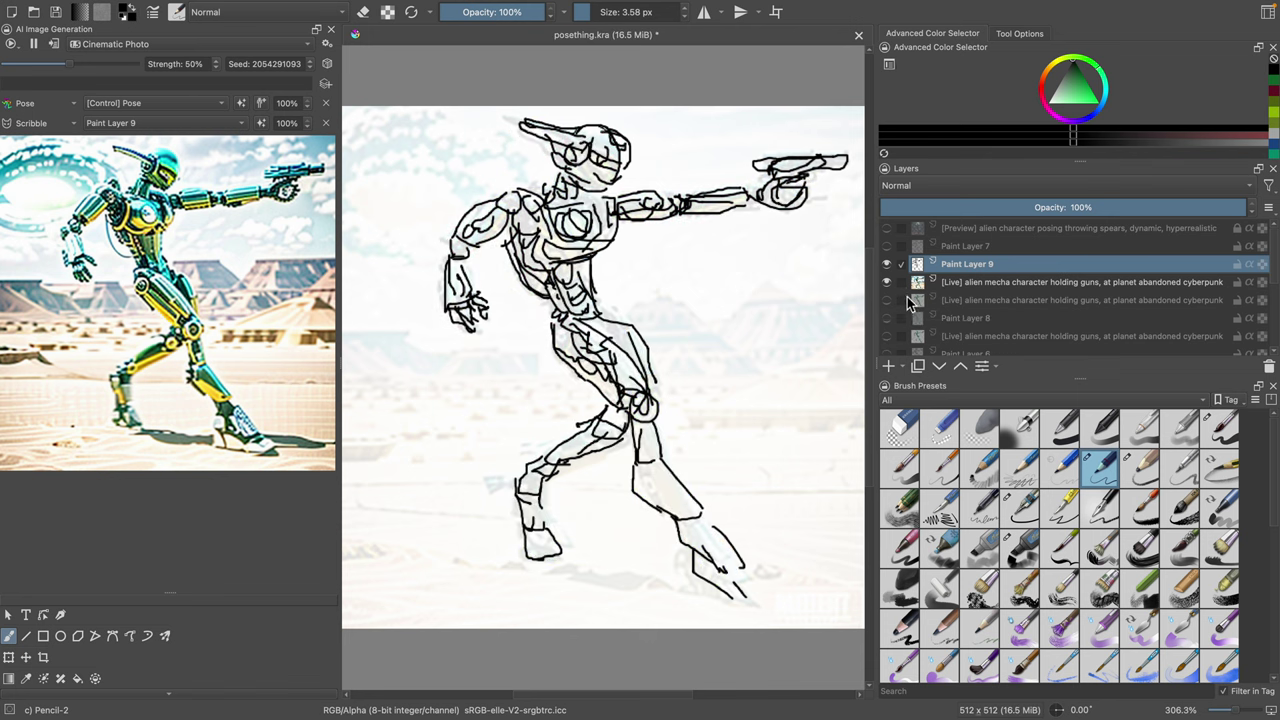
pyautogui.click(888, 366)
pyautogui.moveTo(976, 266); pyautogui.dragTo(980, 298)
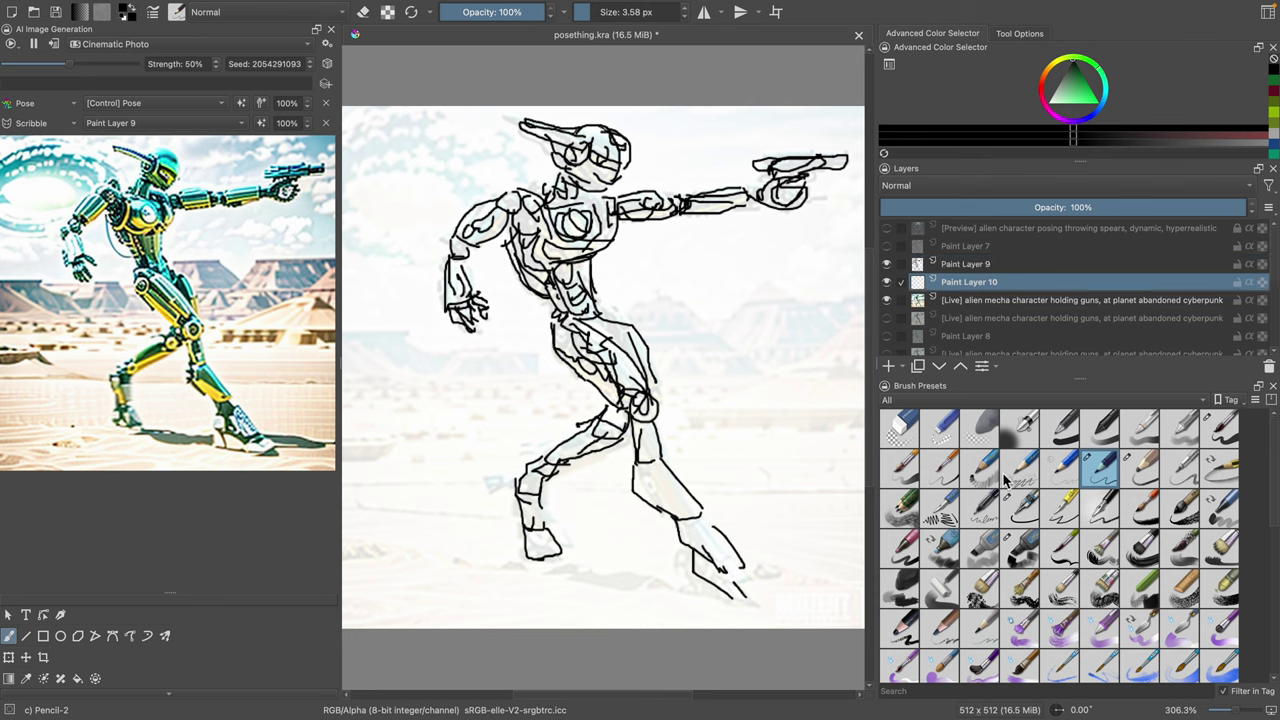
# Step: Try the Dry Brushing preset and switch to the Bristles-3 Large Smooth brush
pyautogui.click(1098, 558)
pyautogui.click(1063, 595)
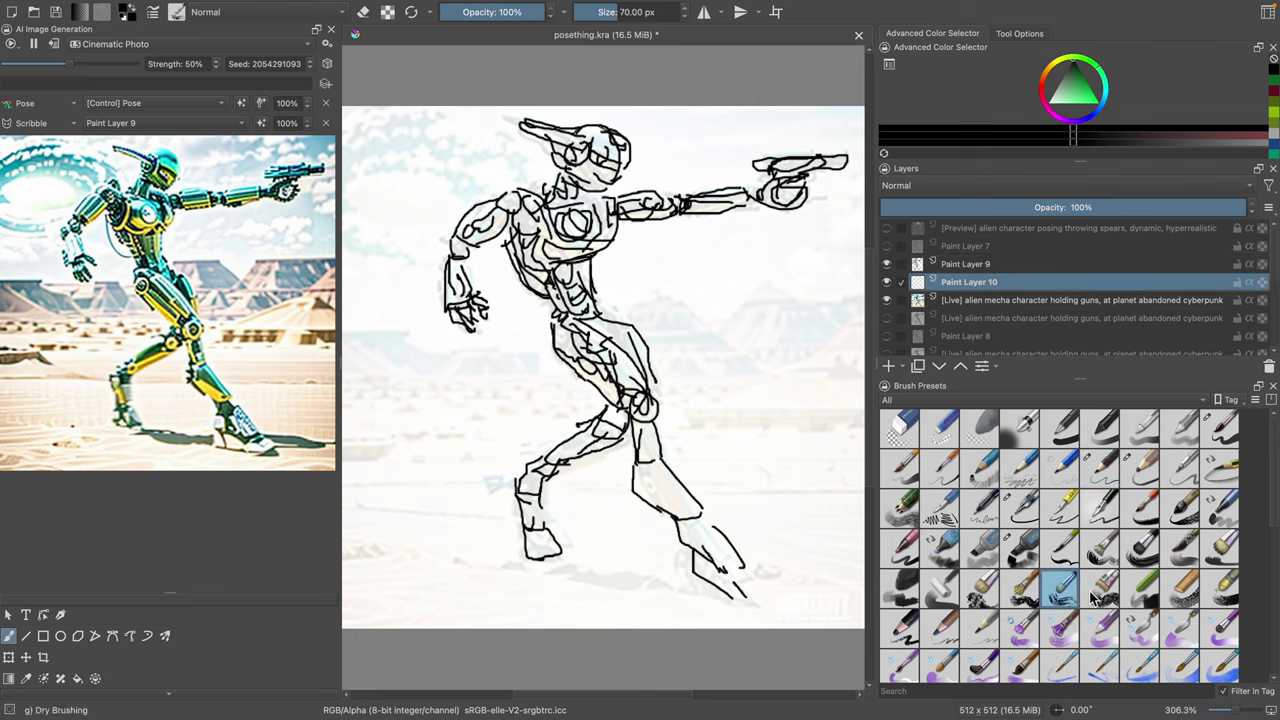
pyautogui.click(1140, 547)
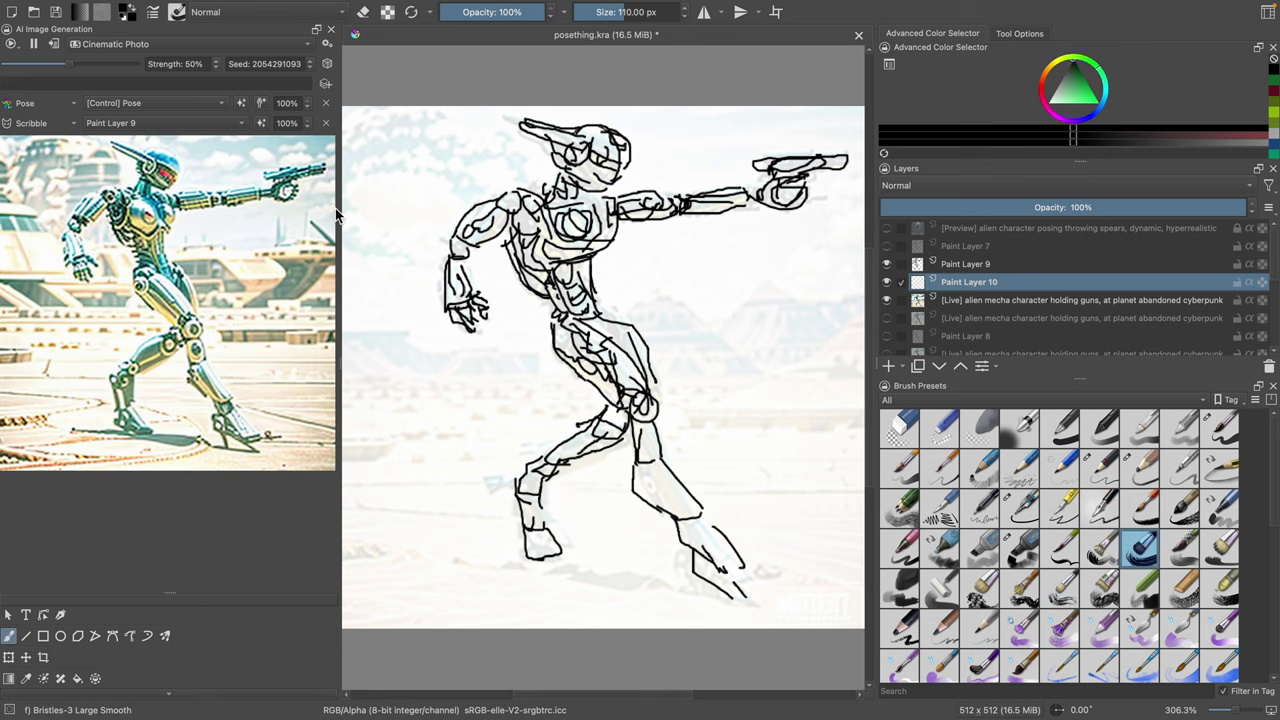
# Step: Randomize the live generation seed and compare the faded image with and without the Paint Layer 9 line art
pyautogui.click(327, 65)
pyautogui.click(886, 282)
pyautogui.click(886, 282)
pyautogui.click(886, 266)
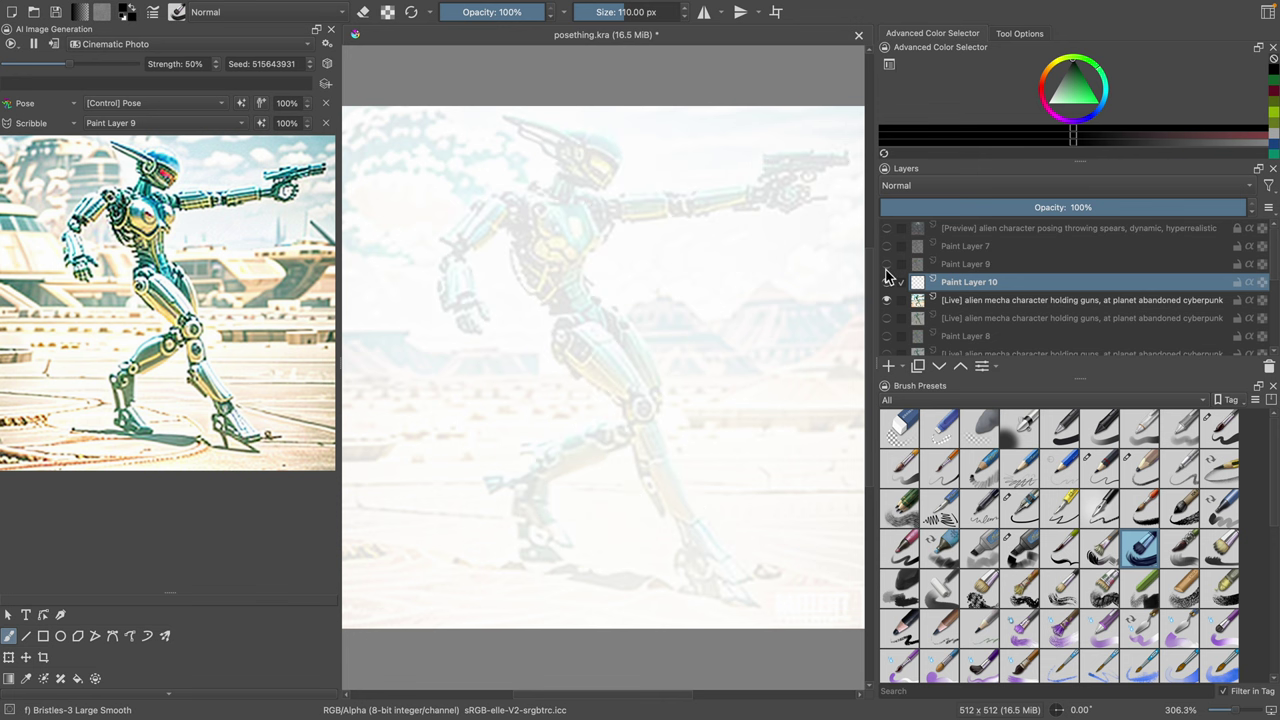
pyautogui.click(886, 266)
# Step: Make Paint Layer 9 active and choose a medium green with the Bristles-2 Flat Rough brush
pyautogui.click(968, 266)
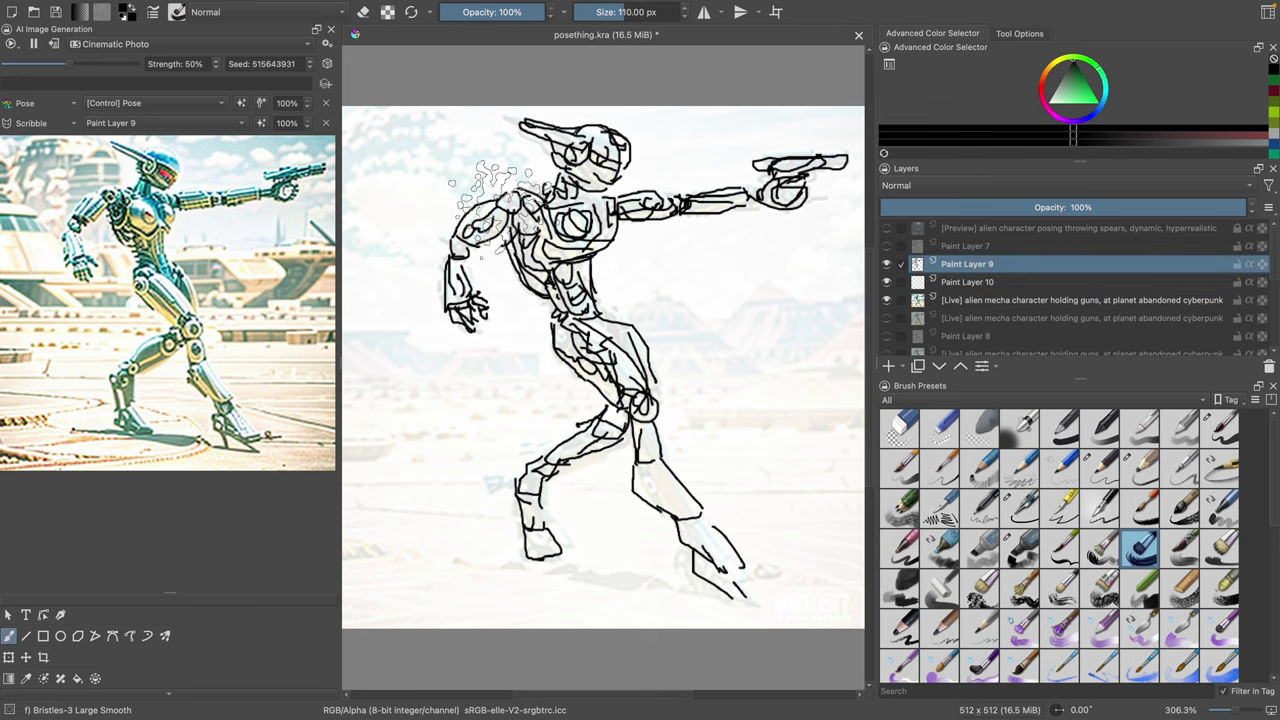
pyautogui.click(1058, 90)
pyautogui.moveTo(1058, 93); pyautogui.dragTo(1083, 77)
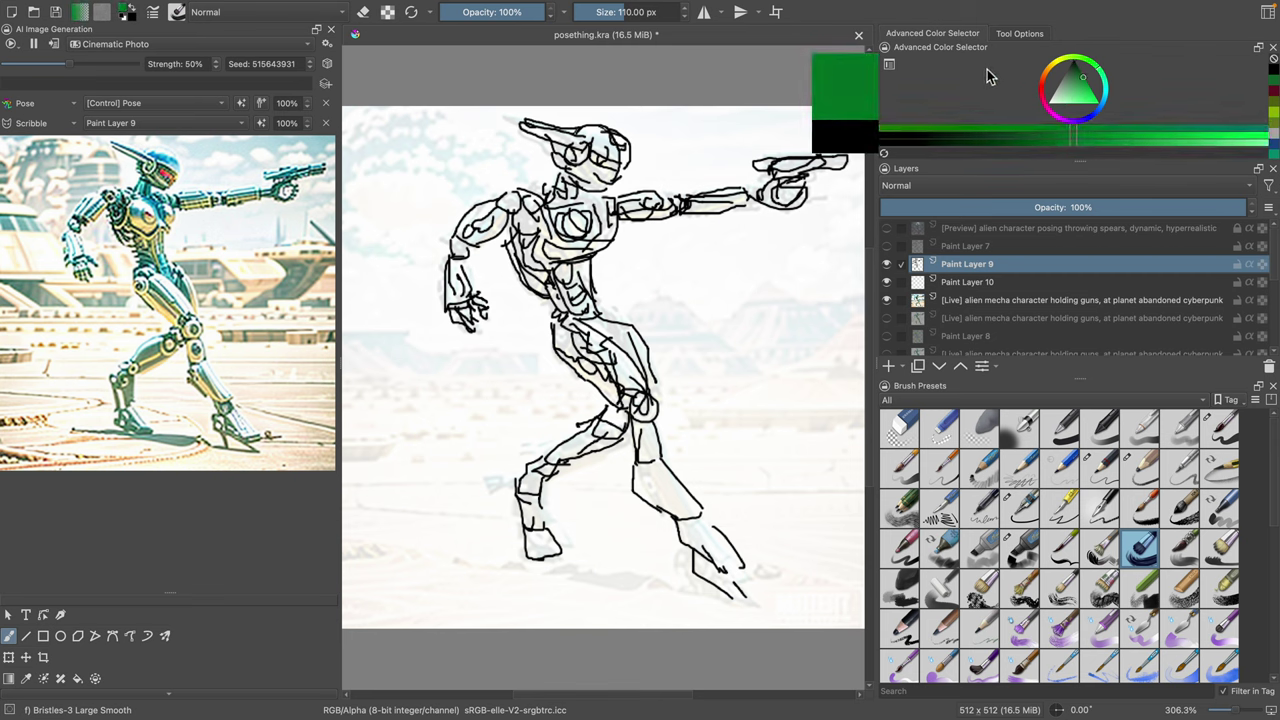
pyautogui.click(1104, 550)
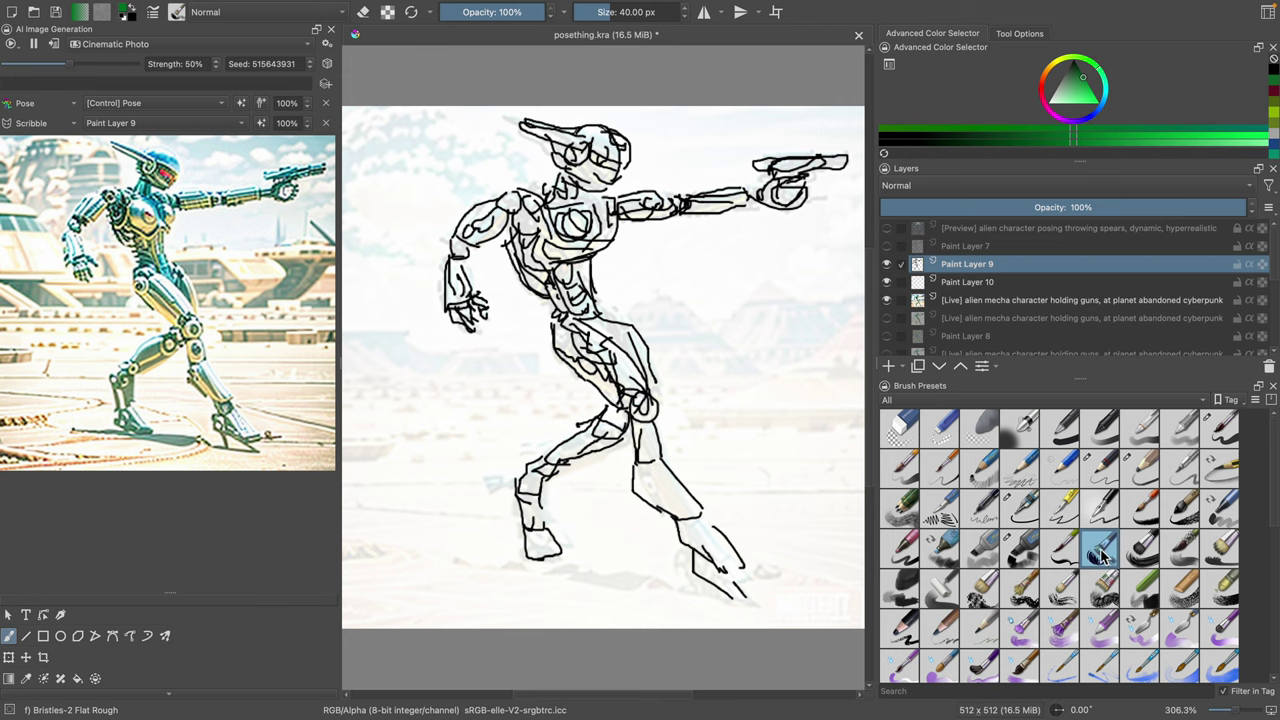
# Step: Paint green over the rear arm and torso on Paint Layer 9, enlarging the brush from 5.10 to 17.82 px
pyautogui.click(593, 17)
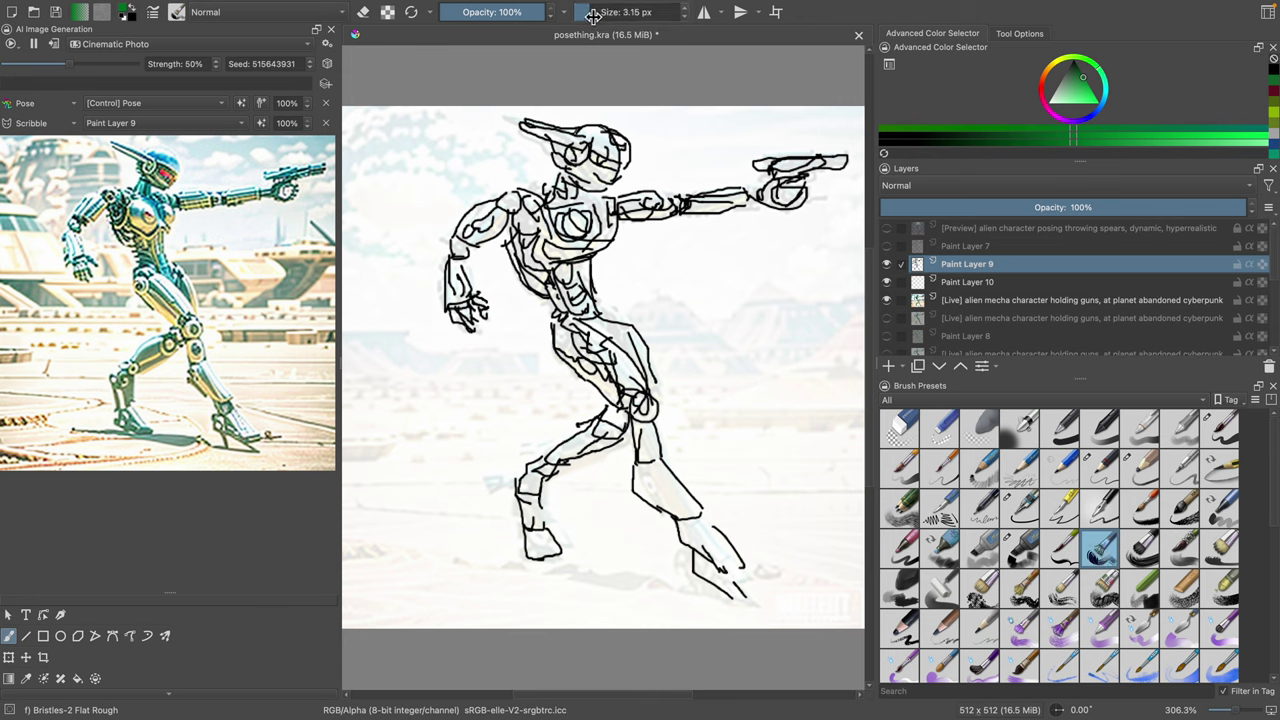
pyautogui.moveTo(566, 222)
pyautogui.mouseDown()
pyautogui.moveTo(540, 236)
pyautogui.moveTo(490, 218)
pyautogui.moveTo(460, 240)
pyautogui.moveTo(488, 214)
pyautogui.moveTo(505, 228)
pyautogui.mouseUp()
pyautogui.moveTo(455, 266); pyautogui.dragTo(458, 308)
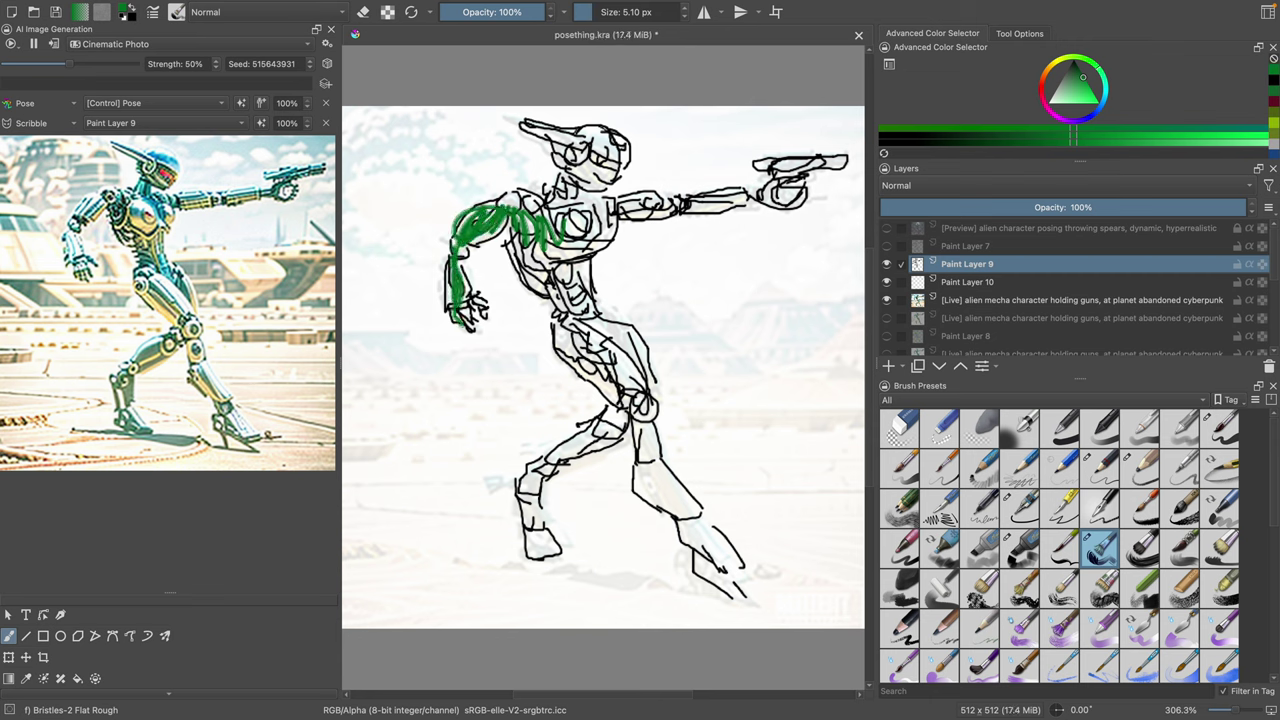
pyautogui.moveTo(562, 212)
pyautogui.mouseDown()
pyautogui.moveTo(618, 216)
pyautogui.moveTo(545, 275)
pyautogui.moveTo(512, 248)
pyautogui.moveTo(568, 280)
pyautogui.moveTo(574, 352)
pyautogui.mouseUp()
pyautogui.click(605, 20)
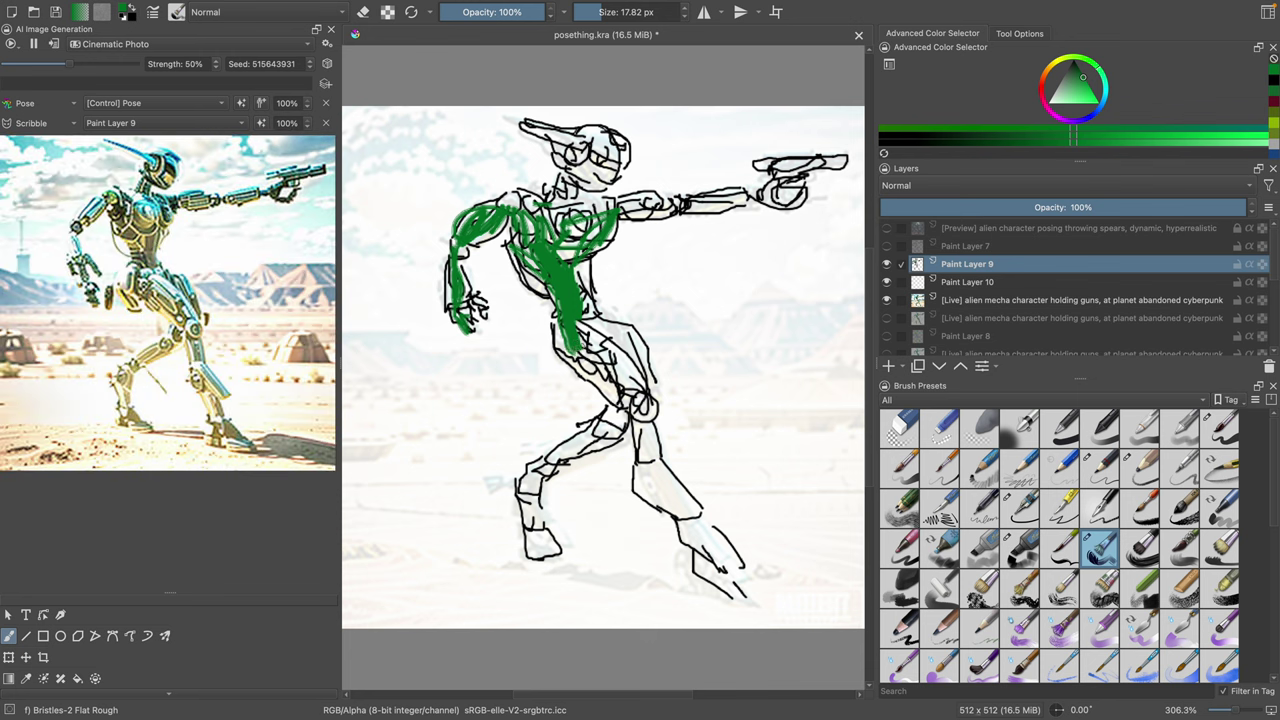
# Step: Undo all the green strokes on the rear arm and torso of Paint Layer 9
pyautogui.hotkey('ctrl', 'z')
pyautogui.hotkey('ctrl', 'z')
pyautogui.hotkey('ctrl', 'z')
pyautogui.hotkey('ctrl', 'z')
pyautogui.hotkey('ctrl', 'z')
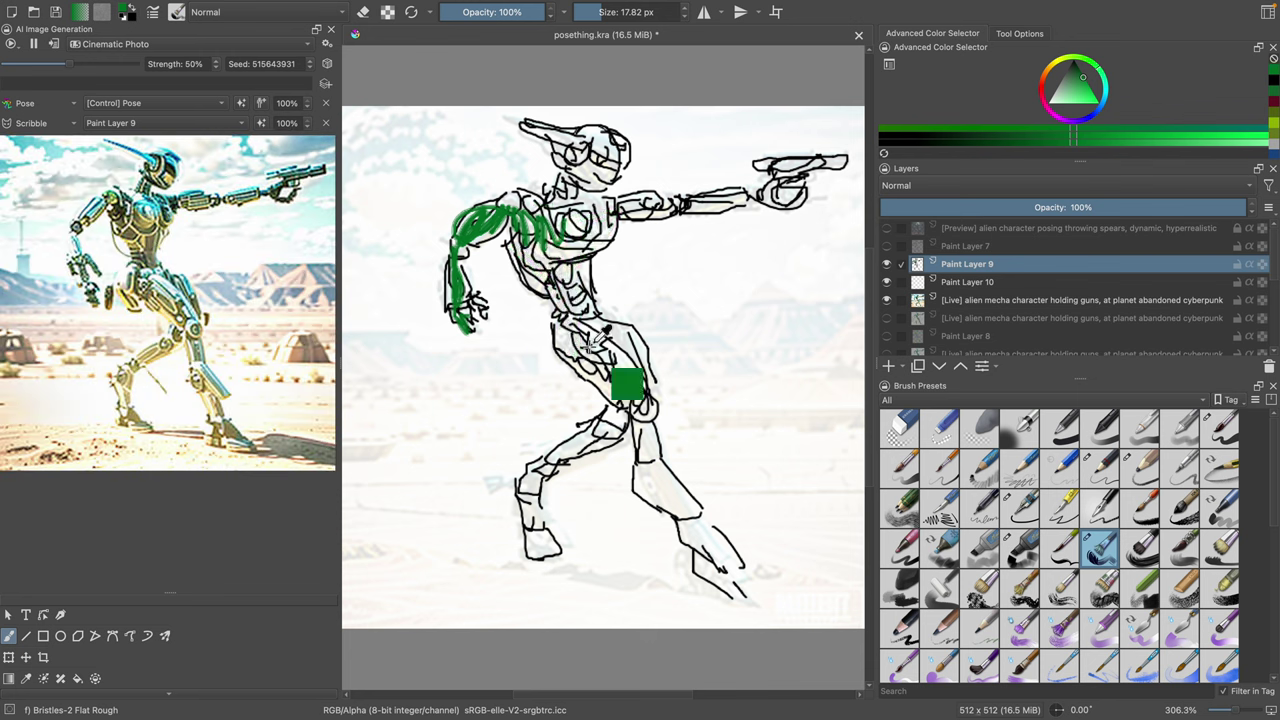
pyautogui.hotkey('ctrl', 'z')
pyautogui.hotkey('ctrl', 'z')
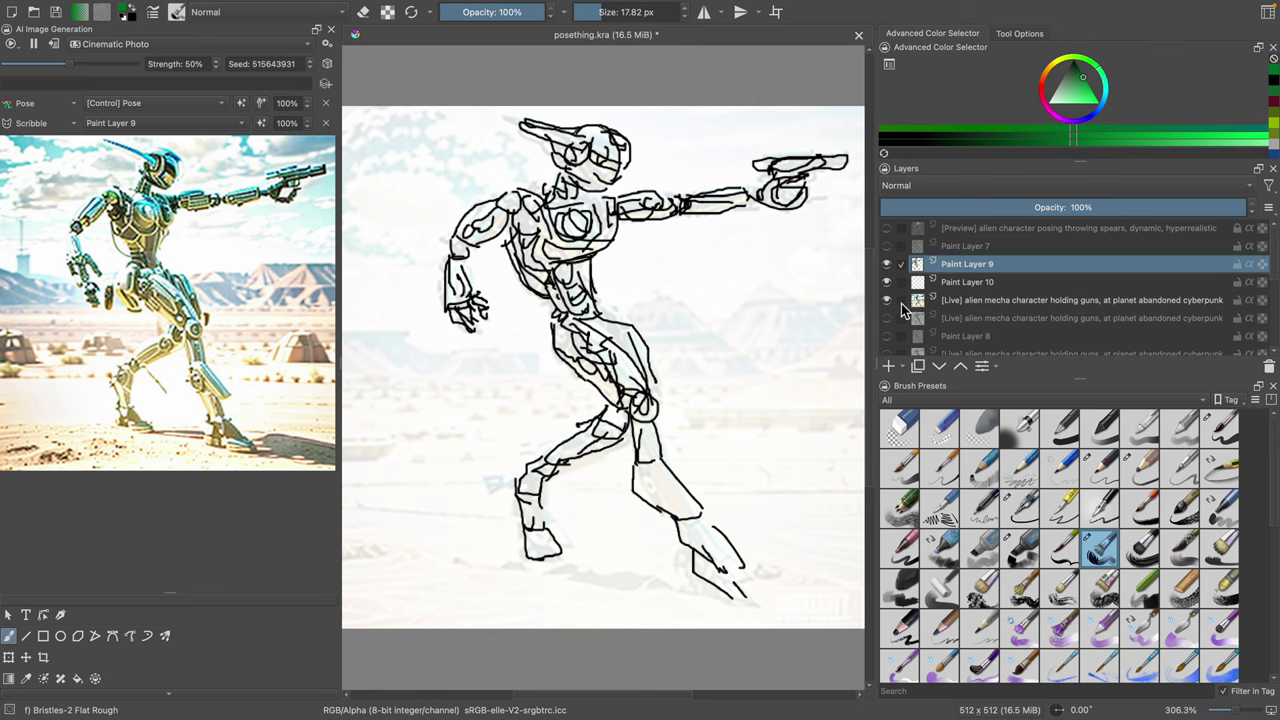
# Step: Paint the torso, both legs, the head and the outstretched arm green on Paint Layer 10 with the 17.82 px brush
pyautogui.click(918, 284)
pyautogui.moveTo(550, 250)
pyautogui.mouseDown()
pyautogui.moveTo(607, 205)
pyautogui.moveTo(527, 225)
pyautogui.moveTo(527, 280)
pyautogui.moveTo(577, 310)
pyautogui.moveTo(594, 382)
pyautogui.moveTo(640, 388)
pyautogui.moveTo(639, 400)
pyautogui.moveTo(525, 490)
pyautogui.moveTo(530, 550)
pyautogui.mouseUp()
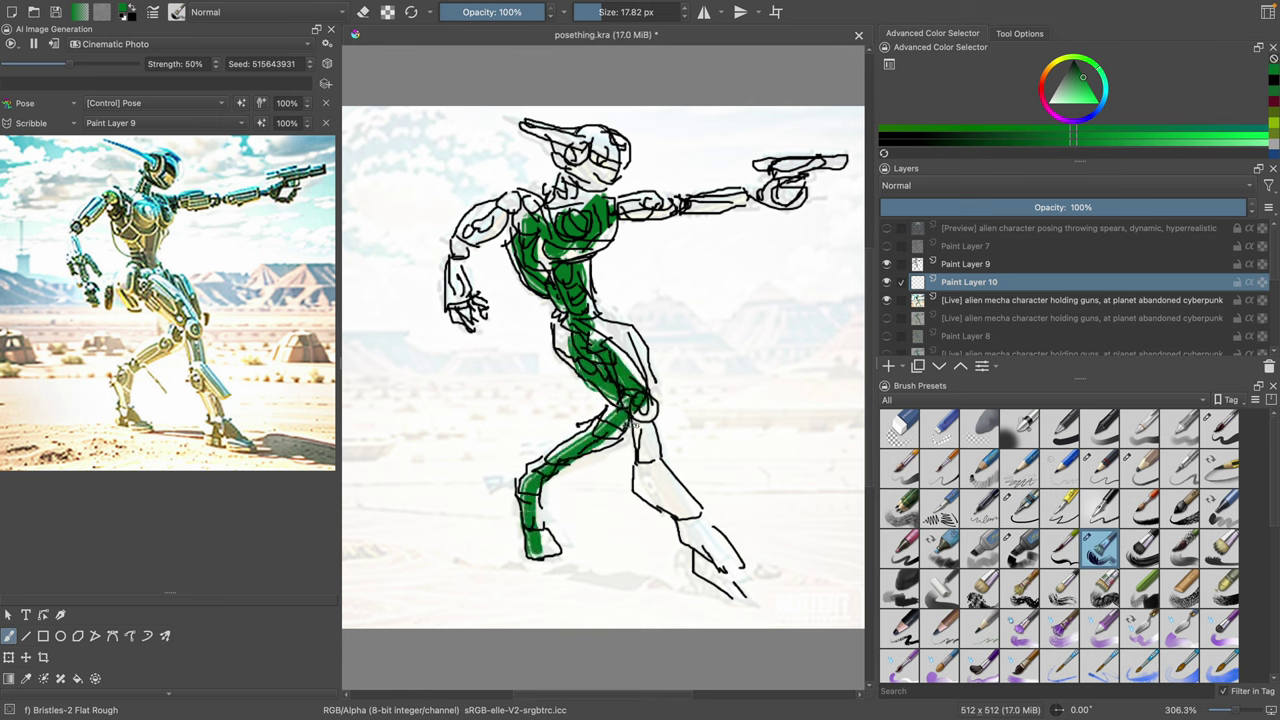
pyautogui.moveTo(634, 424)
pyautogui.mouseDown()
pyautogui.moveTo(715, 570)
pyautogui.moveTo(600, 320)
pyautogui.mouseUp()
pyautogui.moveTo(600, 250)
pyautogui.mouseDown()
pyautogui.moveTo(550, 212)
pyautogui.moveTo(595, 150)
pyautogui.moveTo(530, 128)
pyautogui.moveTo(620, 185)
pyautogui.moveTo(625, 208)
pyautogui.moveTo(752, 202)
pyautogui.moveTo(795, 170)
pyautogui.mouseUp()
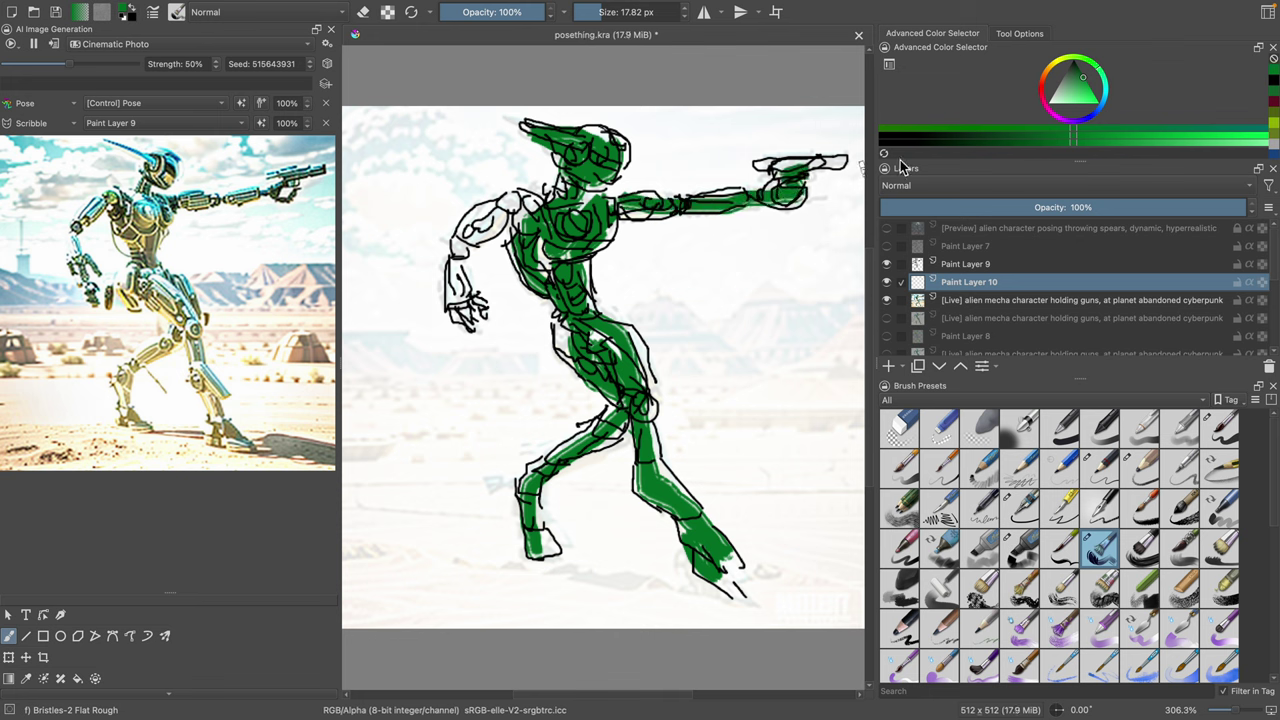
# Step: Add muted yellow-green over the torso, rear arm, legs, outstretched arm and face on Paint Layer 10
pyautogui.moveTo(1072, 83)
pyautogui.mouseDown()
pyautogui.moveTo(1066, 59)
pyautogui.moveTo(1076, 89)
pyautogui.mouseUp()
pyautogui.moveTo(548, 250)
pyautogui.mouseDown()
pyautogui.moveTo(544, 212)
pyautogui.moveTo(571, 245)
pyautogui.moveTo(610, 252)
pyautogui.moveTo(565, 265)
pyautogui.moveTo(580, 360)
pyautogui.mouseUp()
pyautogui.moveTo(500, 216)
pyautogui.mouseDown()
pyautogui.moveTo(485, 205)
pyautogui.moveTo(456, 250)
pyautogui.moveTo(466, 336)
pyautogui.moveTo(512, 196)
pyautogui.mouseUp()
pyautogui.moveTo(591, 357)
pyautogui.mouseDown()
pyautogui.moveTo(620, 405)
pyautogui.moveTo(605, 435)
pyautogui.moveTo(535, 488)
pyautogui.moveTo(540, 550)
pyautogui.mouseUp()
pyautogui.moveTo(630, 445)
pyautogui.mouseDown()
pyautogui.moveTo(651, 497)
pyautogui.moveTo(703, 550)
pyautogui.moveTo(627, 347)
pyautogui.moveTo(602, 336)
pyautogui.moveTo(573, 290)
pyautogui.moveTo(591, 232)
pyautogui.moveTo(738, 200)
pyautogui.mouseUp()
pyautogui.moveTo(590, 160)
pyautogui.mouseDown()
pyautogui.moveTo(604, 172)
pyautogui.moveTo(588, 162)
pyautogui.mouseUp()
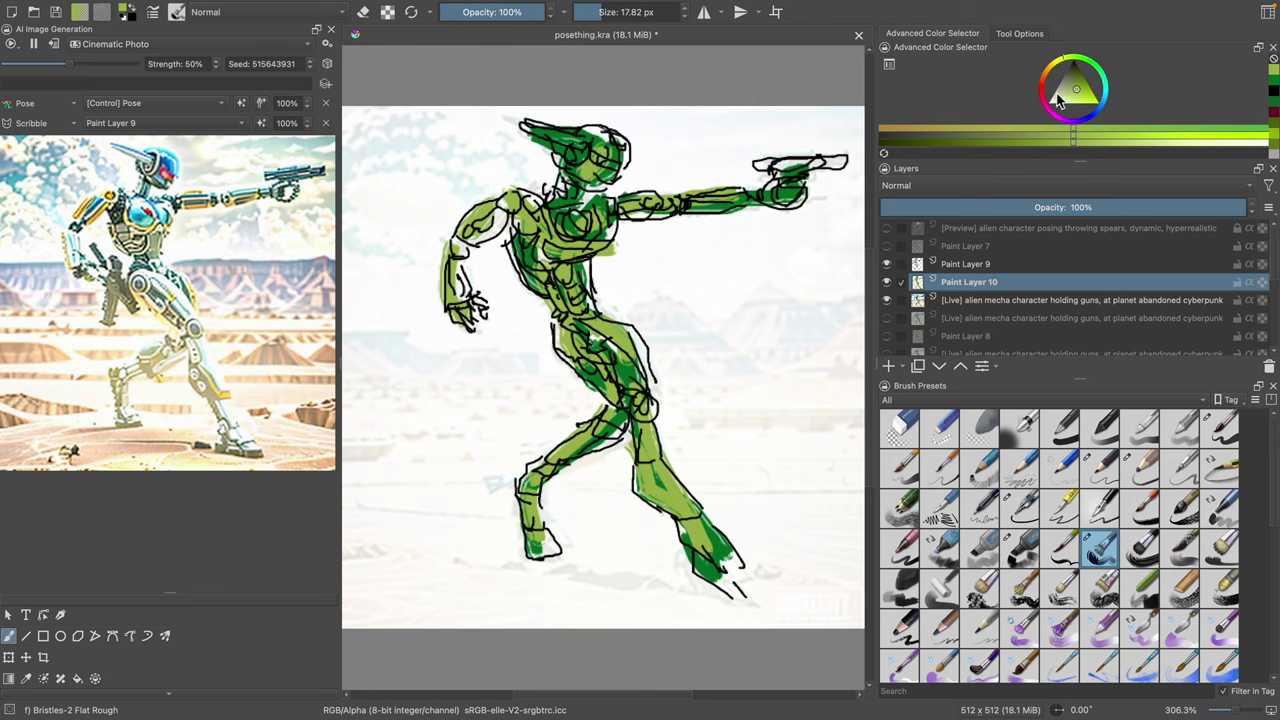
# Step: Paint teal on the head, chest, front forearm, abdomen and rear arm
pyautogui.moveTo(1098, 70); pyautogui.dragTo(1105, 96)
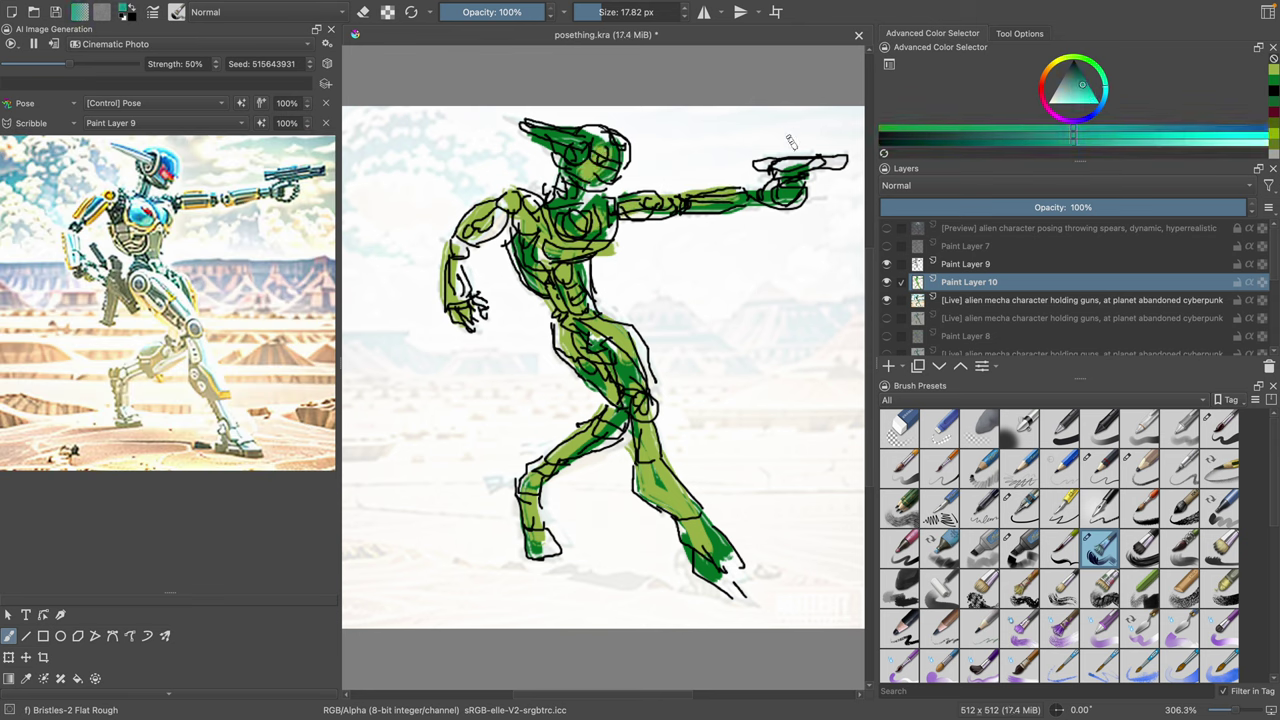
pyautogui.moveTo(600, 155)
pyautogui.mouseDown()
pyautogui.moveTo(606, 140)
pyautogui.moveTo(598, 180)
pyautogui.moveTo(576, 190)
pyautogui.moveTo(555, 235)
pyautogui.moveTo(605, 215)
pyautogui.mouseUp()
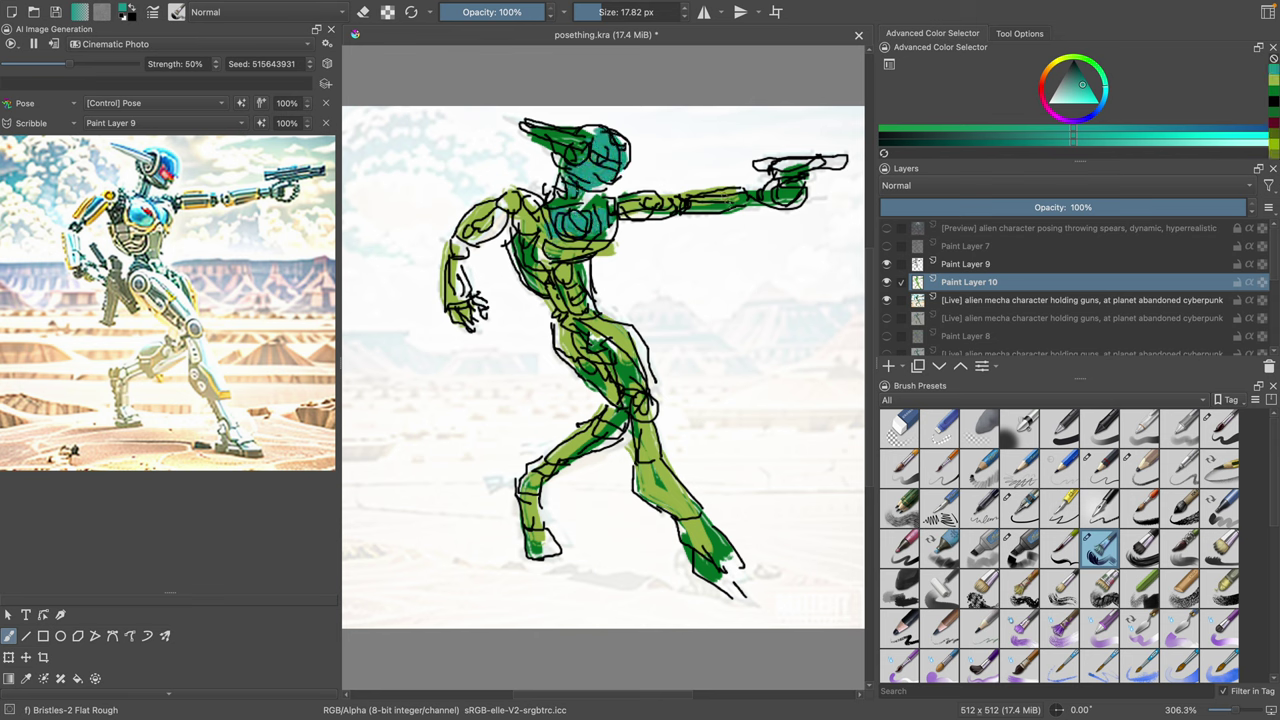
pyautogui.moveTo(785, 192); pyautogui.dragTo(690, 205)
pyautogui.moveTo(574, 283); pyautogui.dragTo(600, 342)
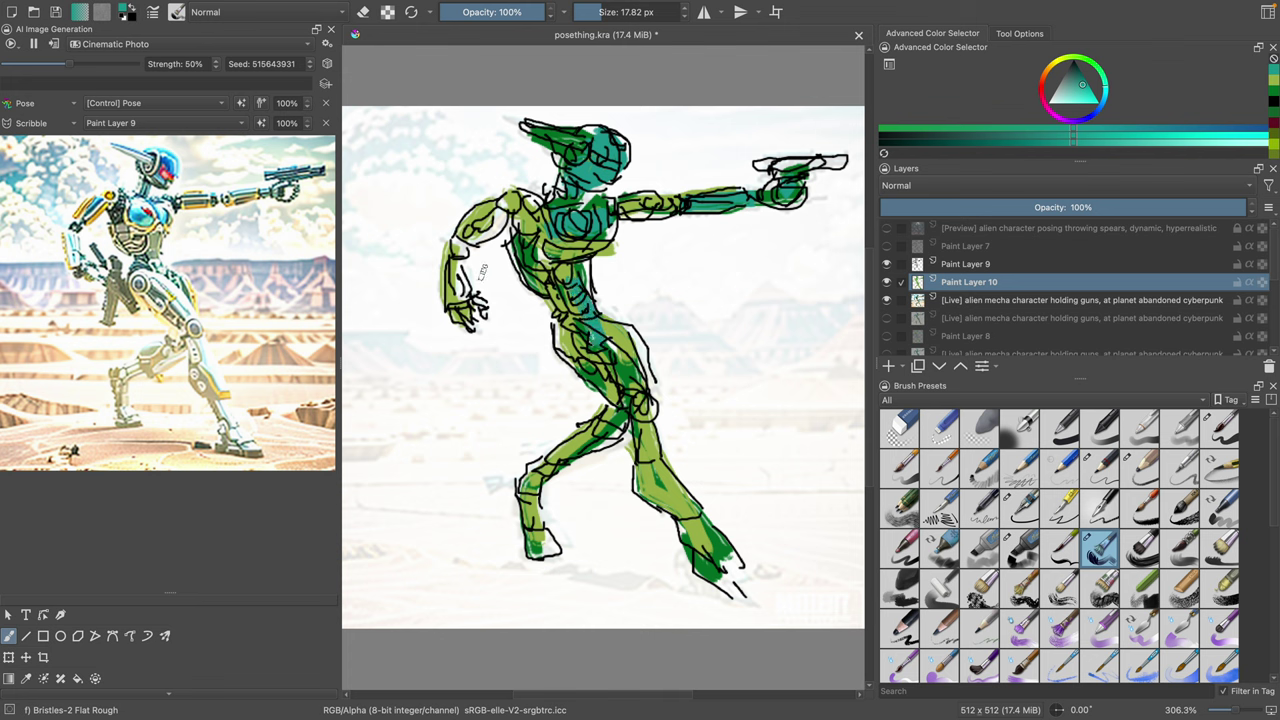
pyautogui.moveTo(458, 264); pyautogui.dragTo(490, 215)
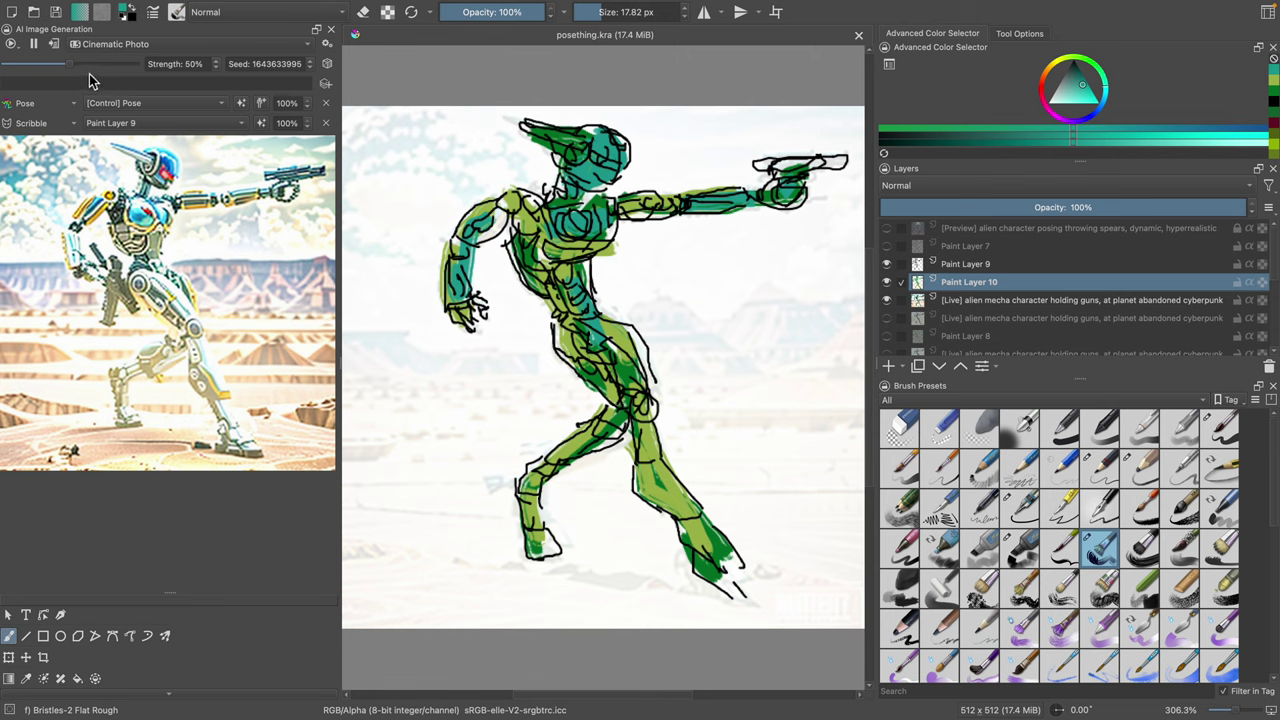
# Step: Set the live generation strength to 73% and run live generation with the Cinematic Photo style
pyautogui.moveTo(69, 70); pyautogui.dragTo(96, 70)
pyautogui.click(14, 45)
pyautogui.click(30, 91)
pyautogui.click(80, 46)
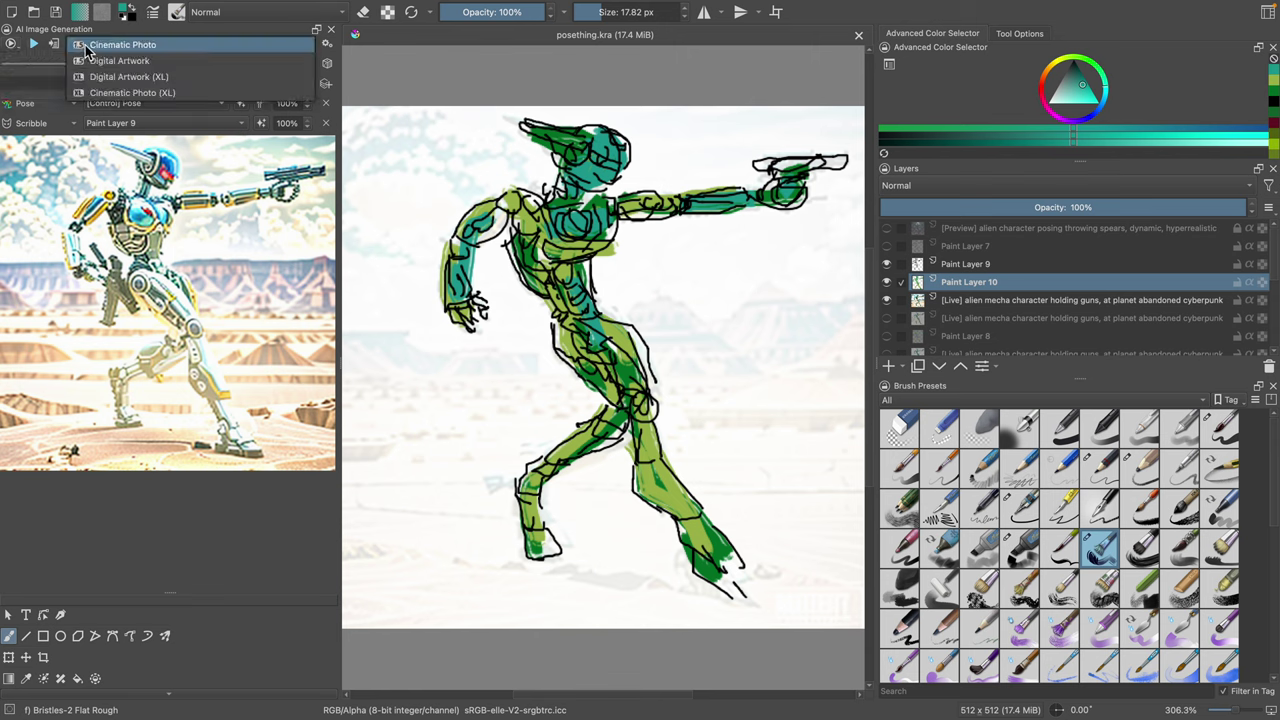
pyautogui.click(38, 53)
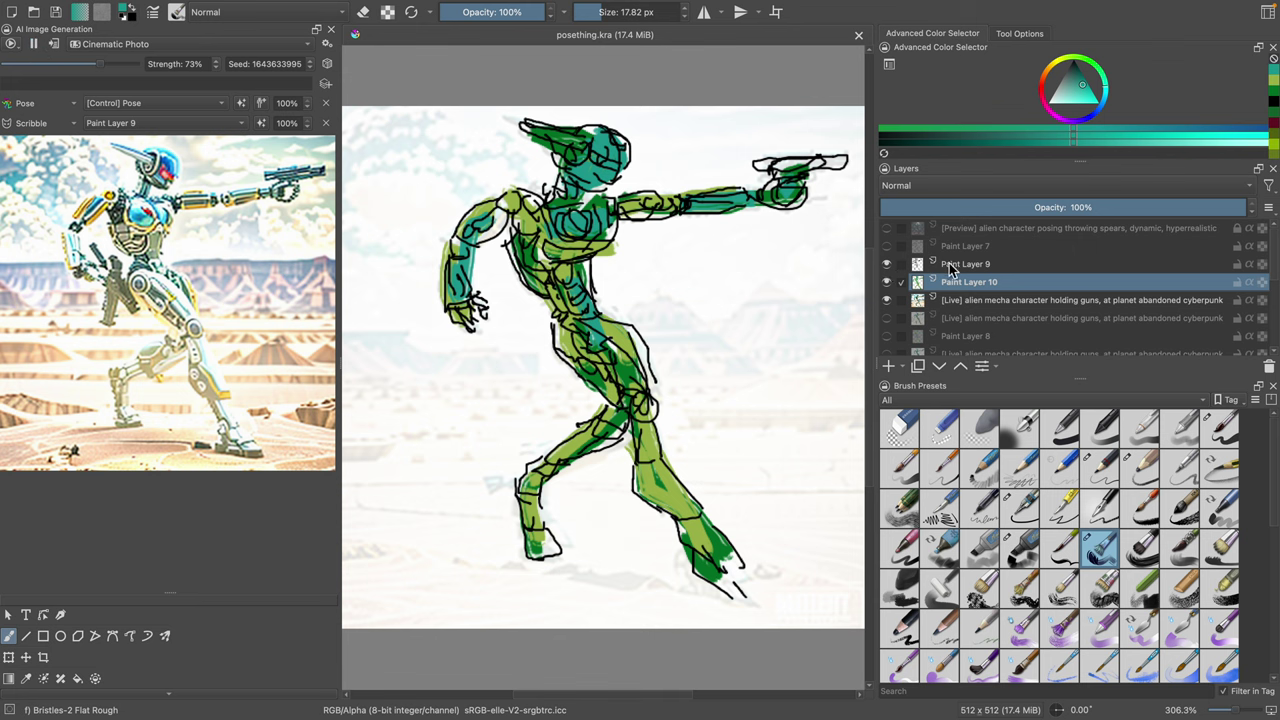
# Step: Paint a dark red visor across the face, undoing the attempt on Paint Layer 9 and repainting it on Paint Layer 10
pyautogui.click(892, 266)
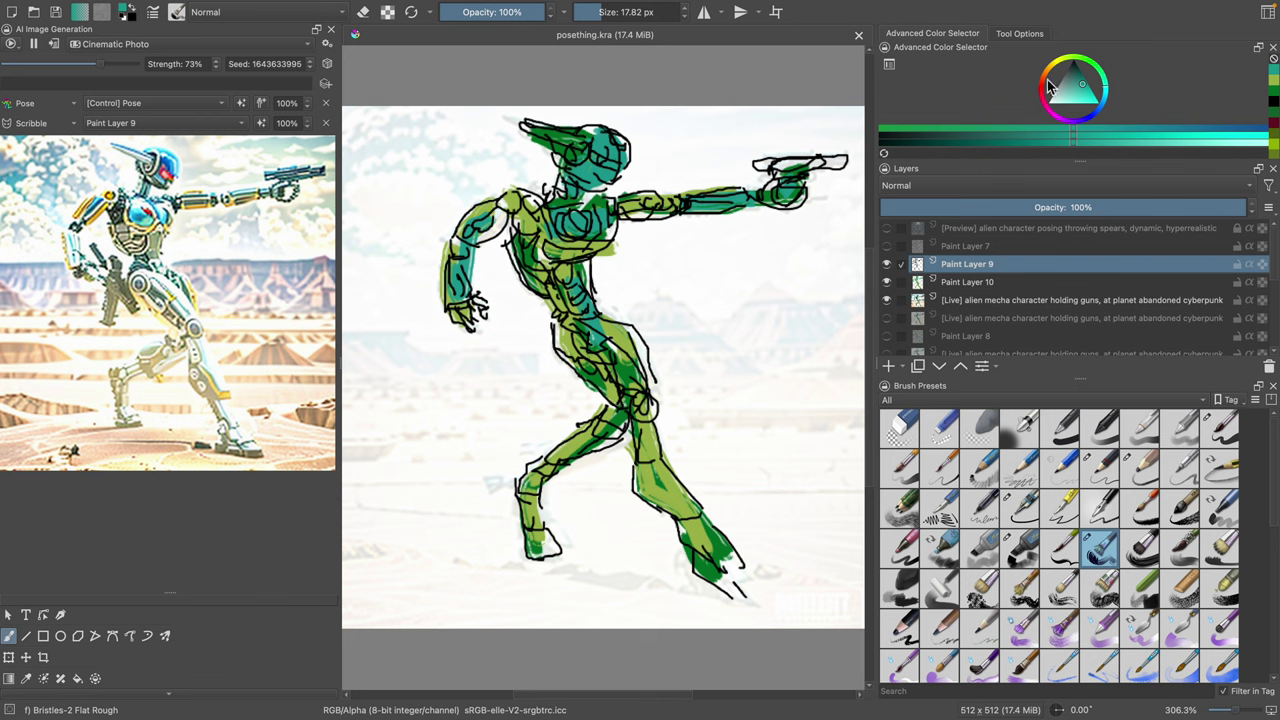
pyautogui.click(1047, 79)
pyautogui.click(1087, 84)
pyautogui.moveTo(590, 160); pyautogui.dragTo(610, 164)
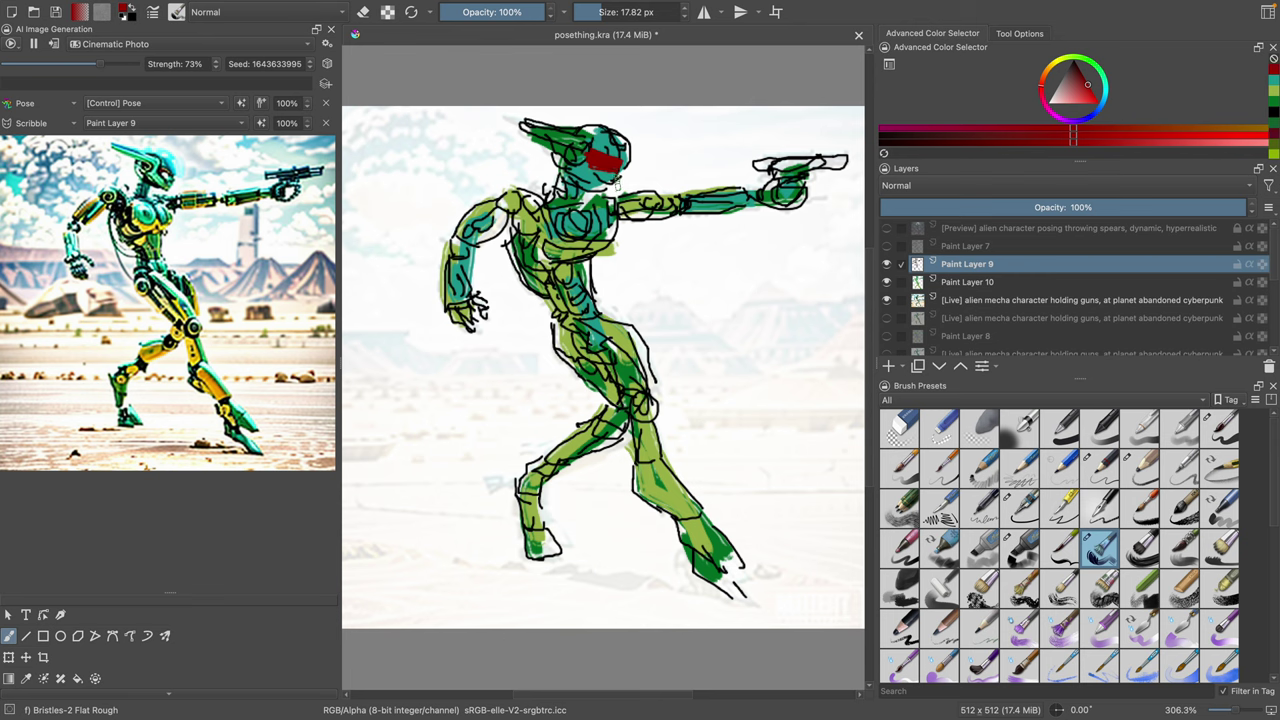
pyautogui.hotkey('ctrl', 'z')
pyautogui.click(972, 287)
pyautogui.moveTo(600, 160)
pyautogui.mouseDown()
pyautogui.moveTo(617, 167)
pyautogui.moveTo(590, 154)
pyautogui.moveTo(607, 163)
pyautogui.mouseUp()
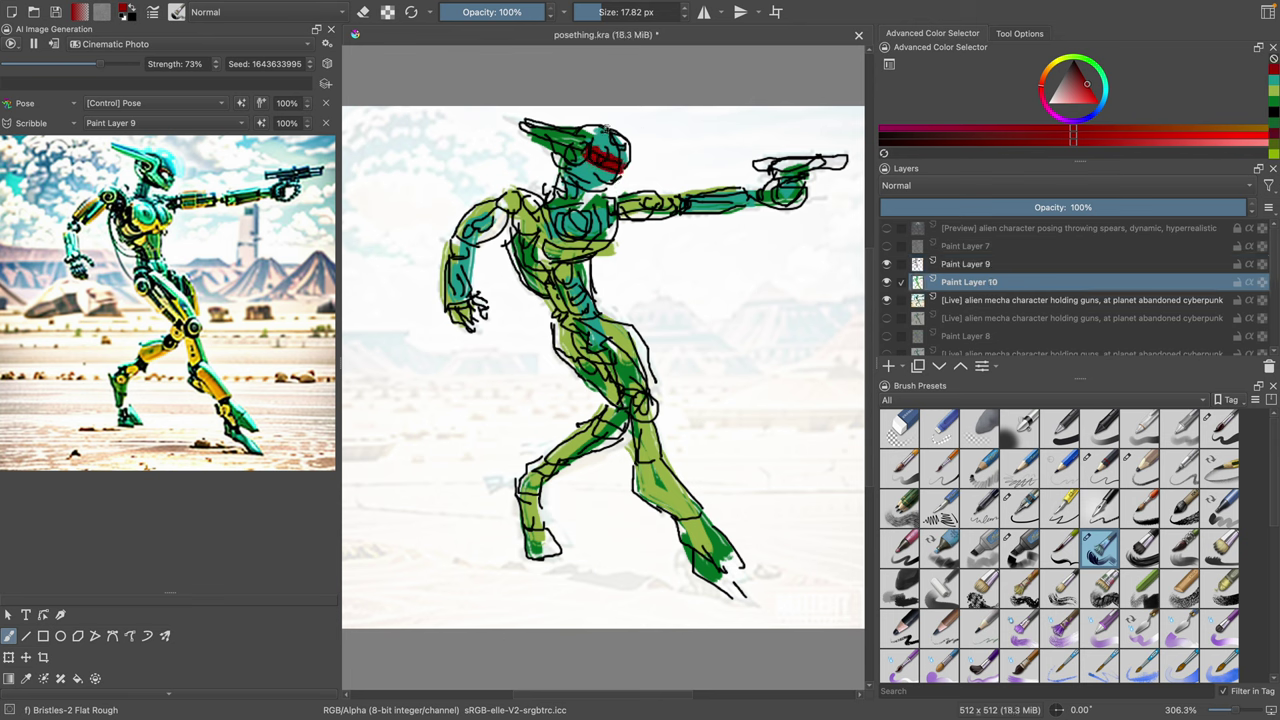
# Step: Brighten the head, outstretched arm, gun, chest, abdomen, rear forearm and hip with green and bright turquoise strokes
pyautogui.click(1102, 90)
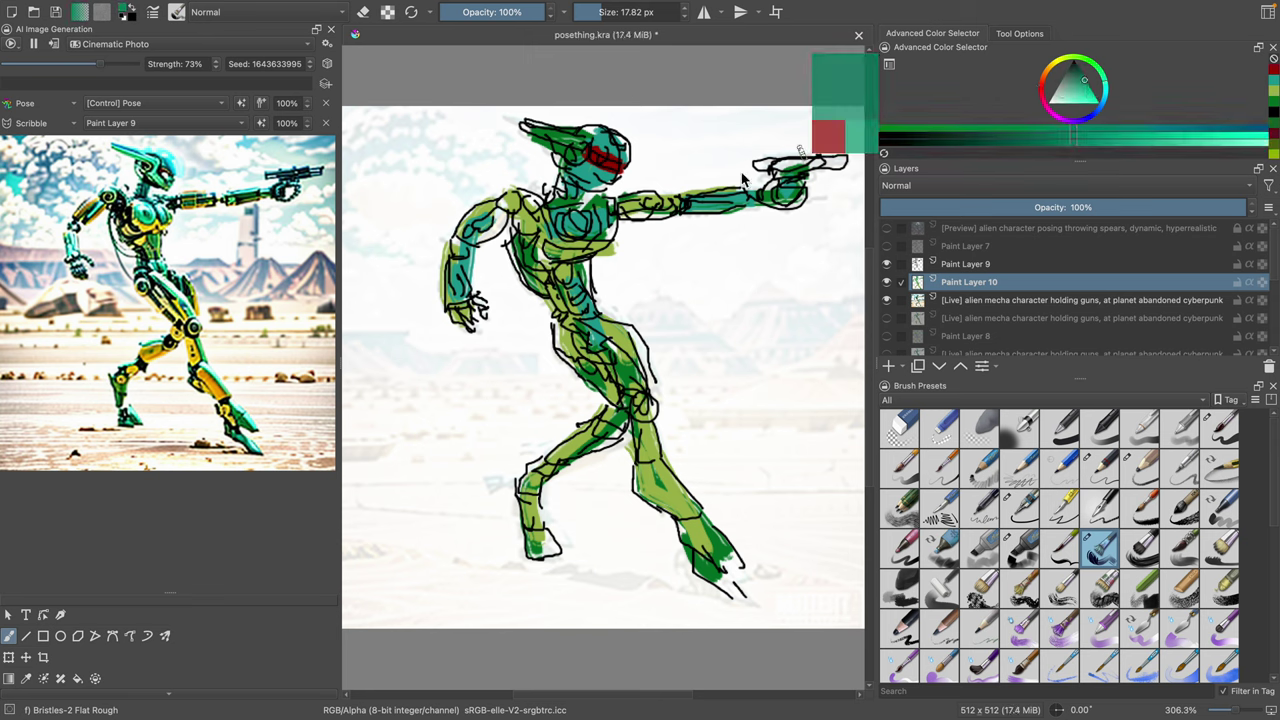
pyautogui.moveTo(616, 146)
pyautogui.mouseDown()
pyautogui.moveTo(595, 186)
pyautogui.moveTo(624, 203)
pyautogui.moveTo(607, 203)
pyautogui.moveTo(721, 200)
pyautogui.moveTo(795, 170)
pyautogui.mouseUp()
pyautogui.click(1098, 103)
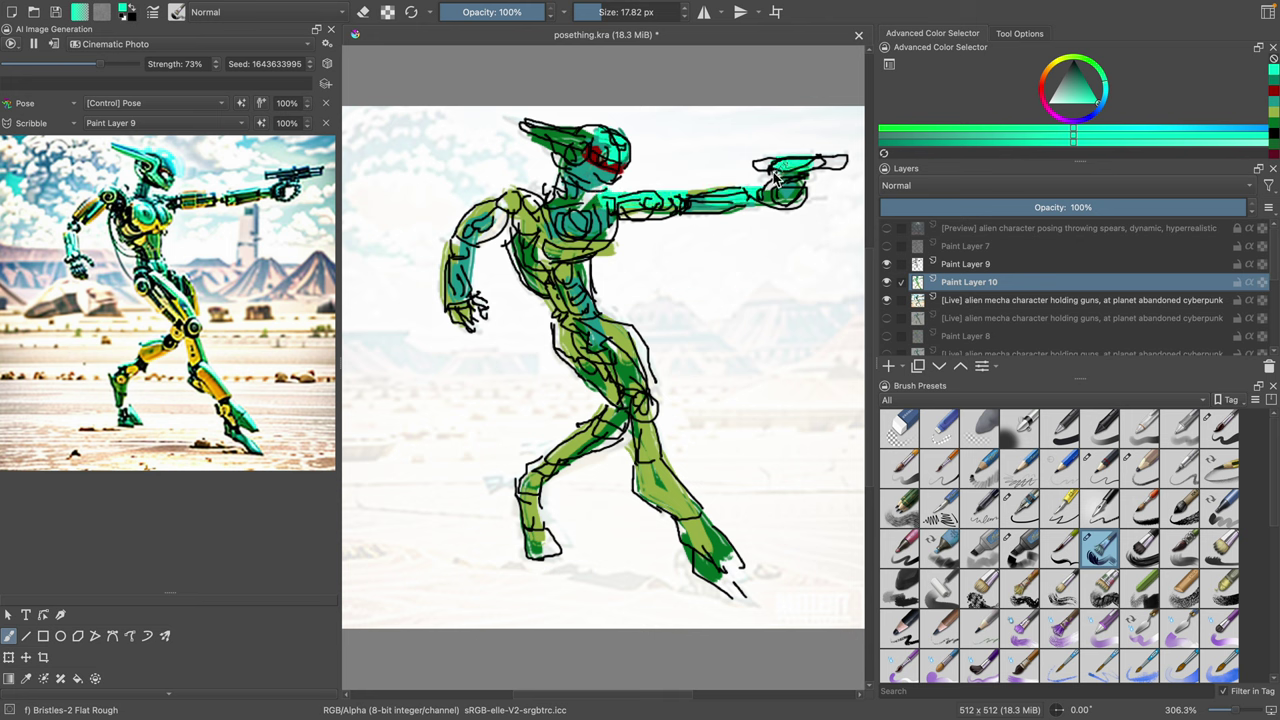
pyautogui.moveTo(588, 215)
pyautogui.mouseDown()
pyautogui.moveTo(598, 226)
pyautogui.moveTo(566, 286)
pyautogui.moveTo(586, 322)
pyautogui.mouseUp()
pyautogui.moveTo(499, 255)
pyautogui.mouseDown()
pyautogui.moveTo(472, 262)
pyautogui.moveTo(458, 292)
pyautogui.moveTo(530, 225)
pyautogui.moveTo(548, 238)
pyautogui.mouseUp()
pyautogui.moveTo(593, 335); pyautogui.dragTo(623, 372)
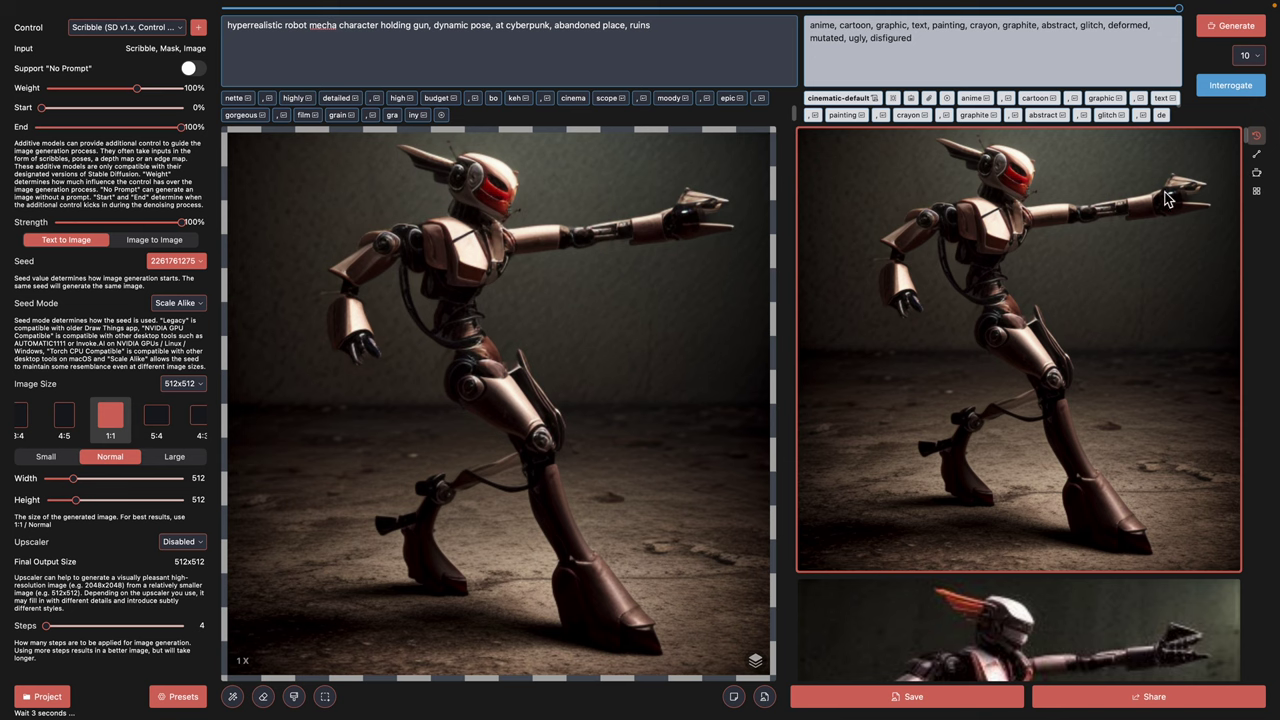
# Step: Switch to Draw Things and review the earlier robot mecha generations in the history, ending on the red-visor image at its start
pyautogui.scroll(-10, 1096, 453)
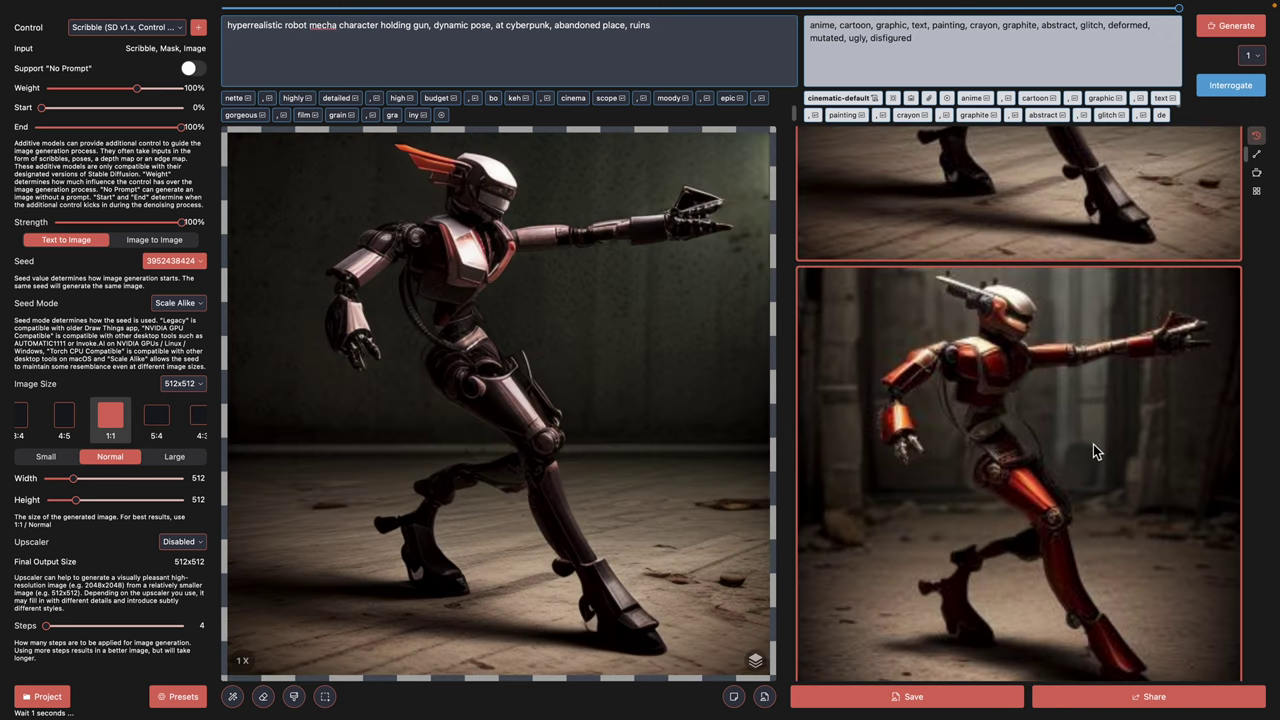
pyautogui.scroll(-8, 1096, 436)
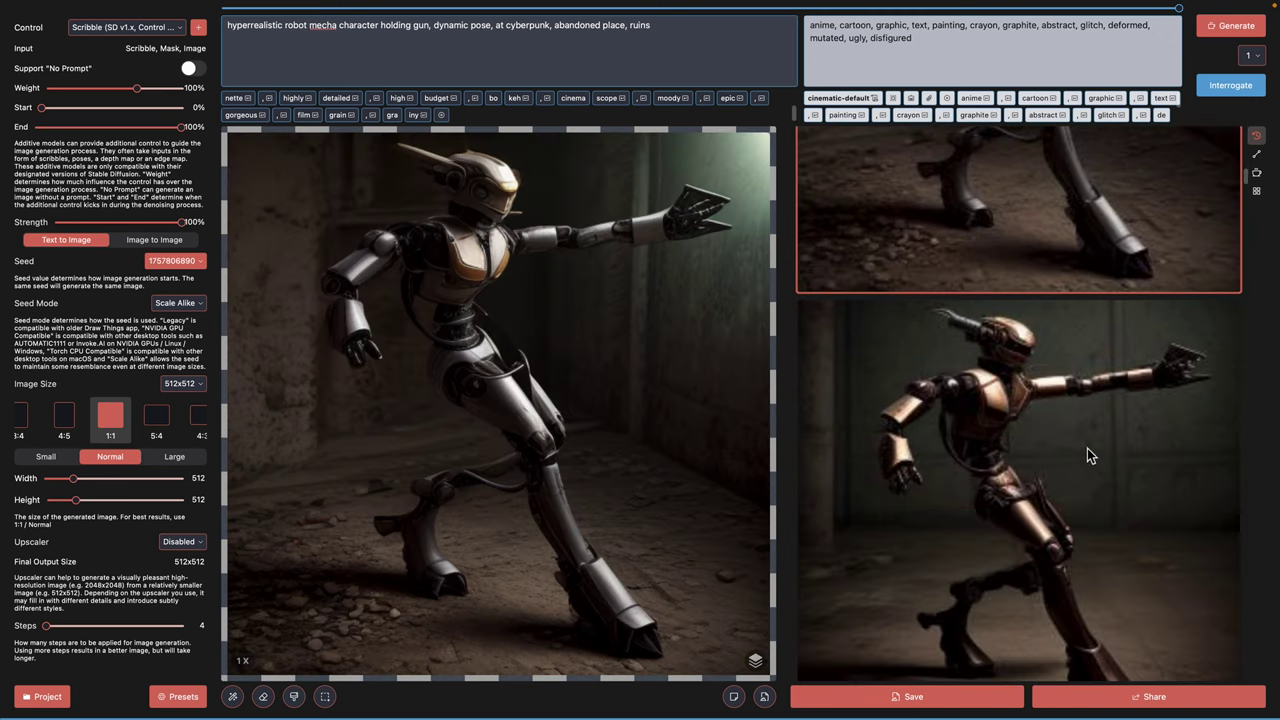
pyautogui.scroll(-2, 1087, 450)
pyautogui.click(1087, 433)
pyautogui.scroll(3, 1090, 416)
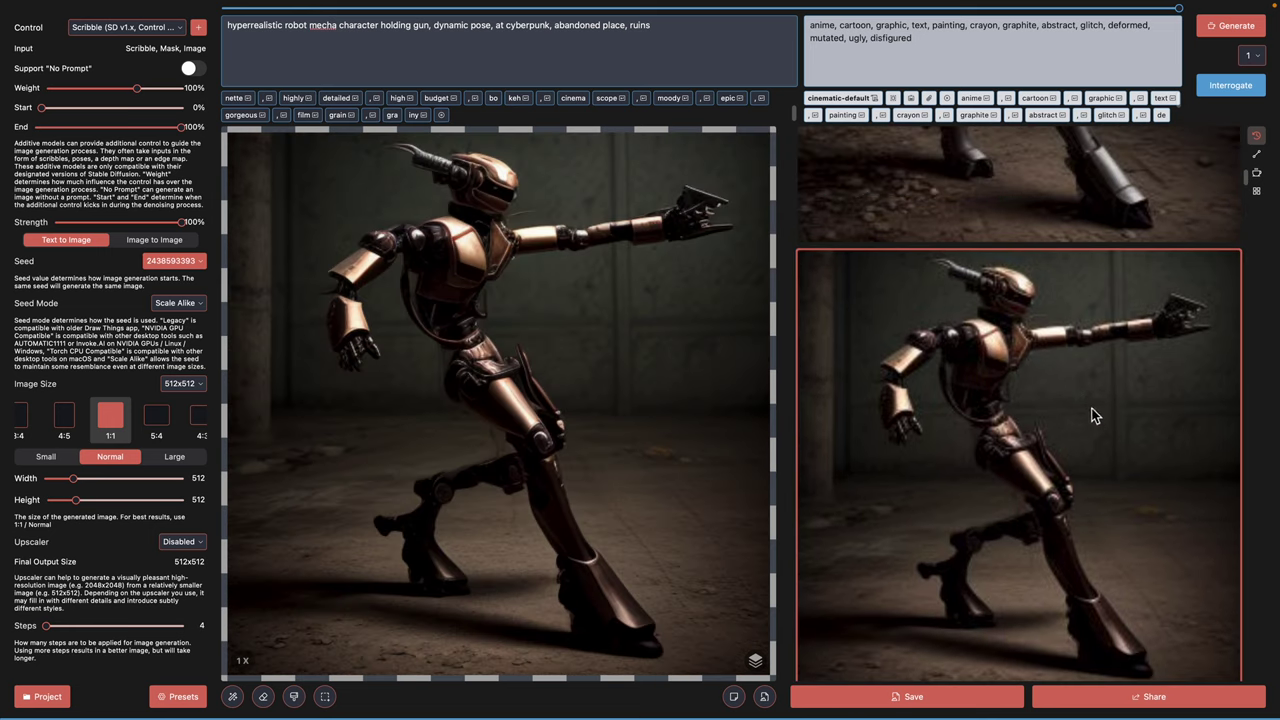
pyautogui.moveTo(1245, 172); pyautogui.dragTo(1236, 106)
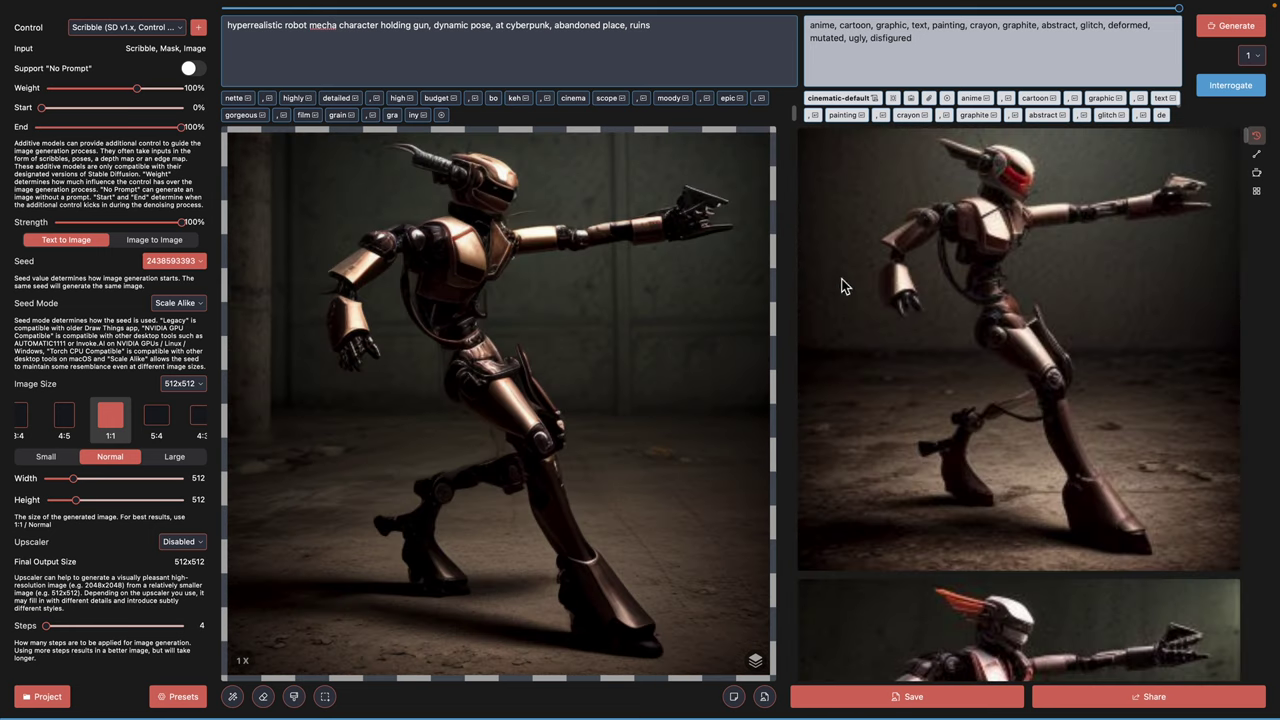
pyautogui.click(995, 214)
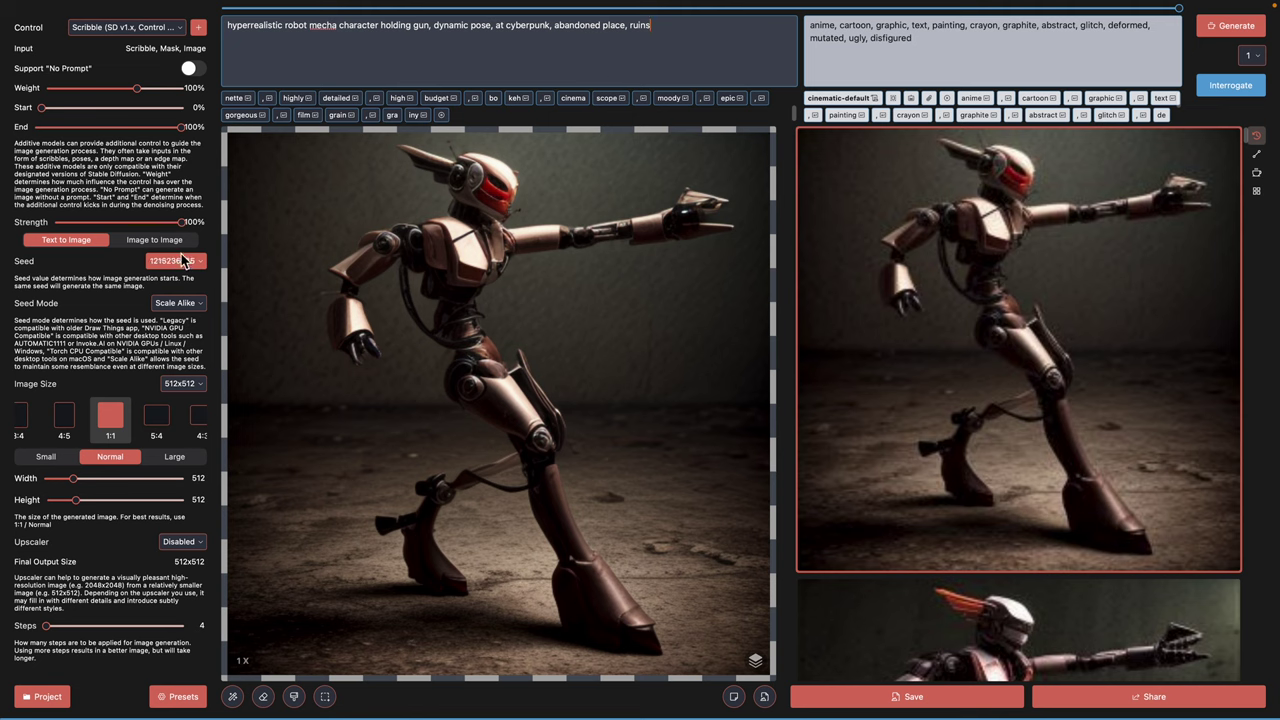
pyautogui.scroll(5, 137, 76)
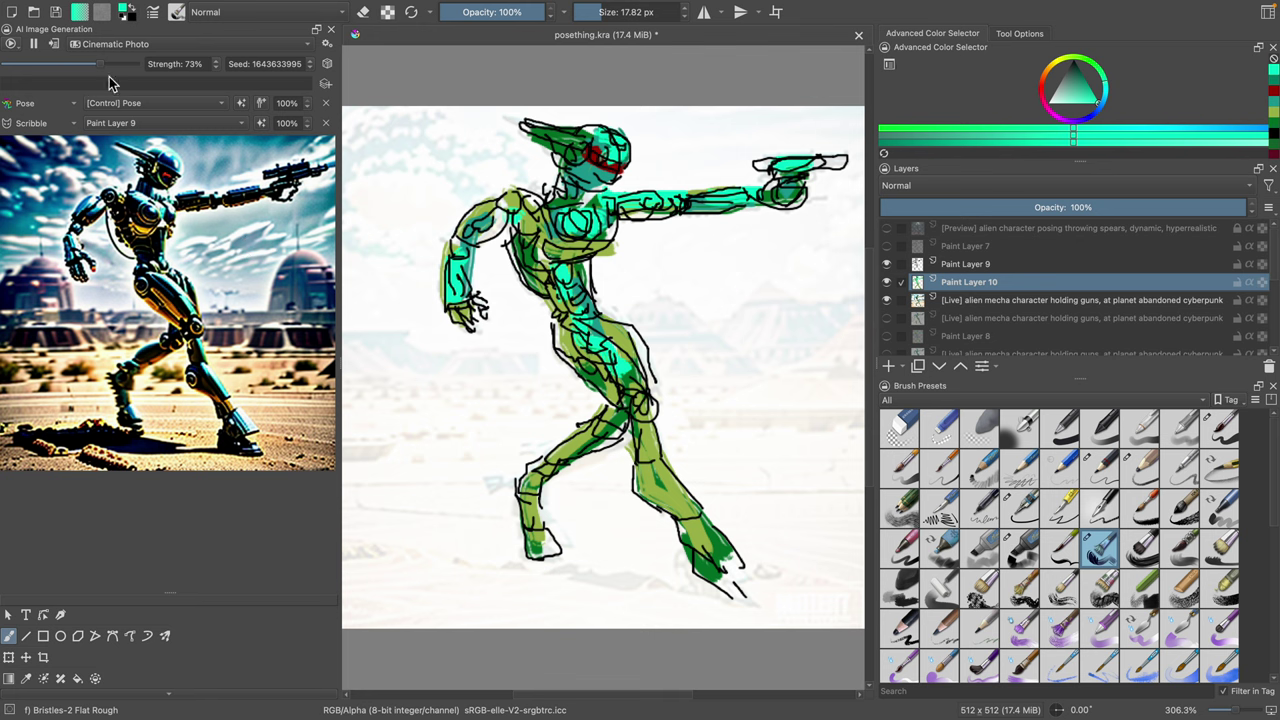
# Step: Switch back to Krita and copy the current live result onto the canvas as a new layer
pyautogui.click(54, 46)
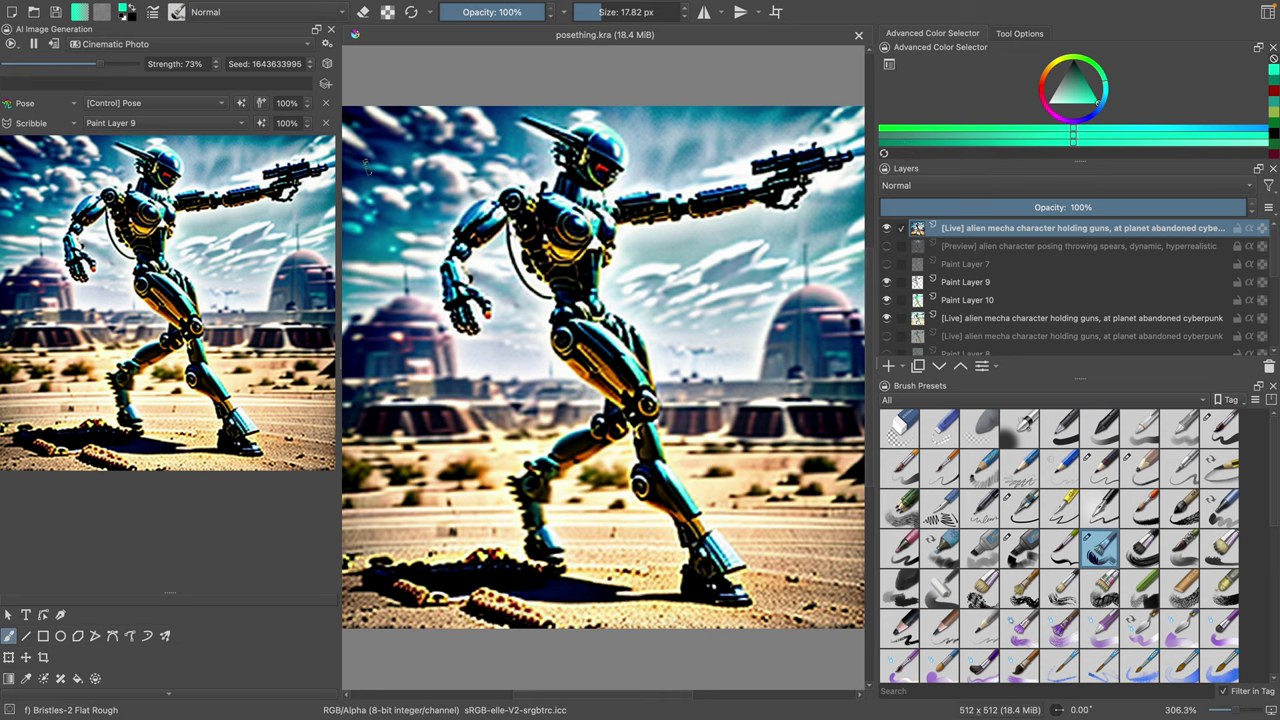
# Step: Export the current canvas to the Desktop as the PNG image posething3.png
pyautogui.click(77, 7)
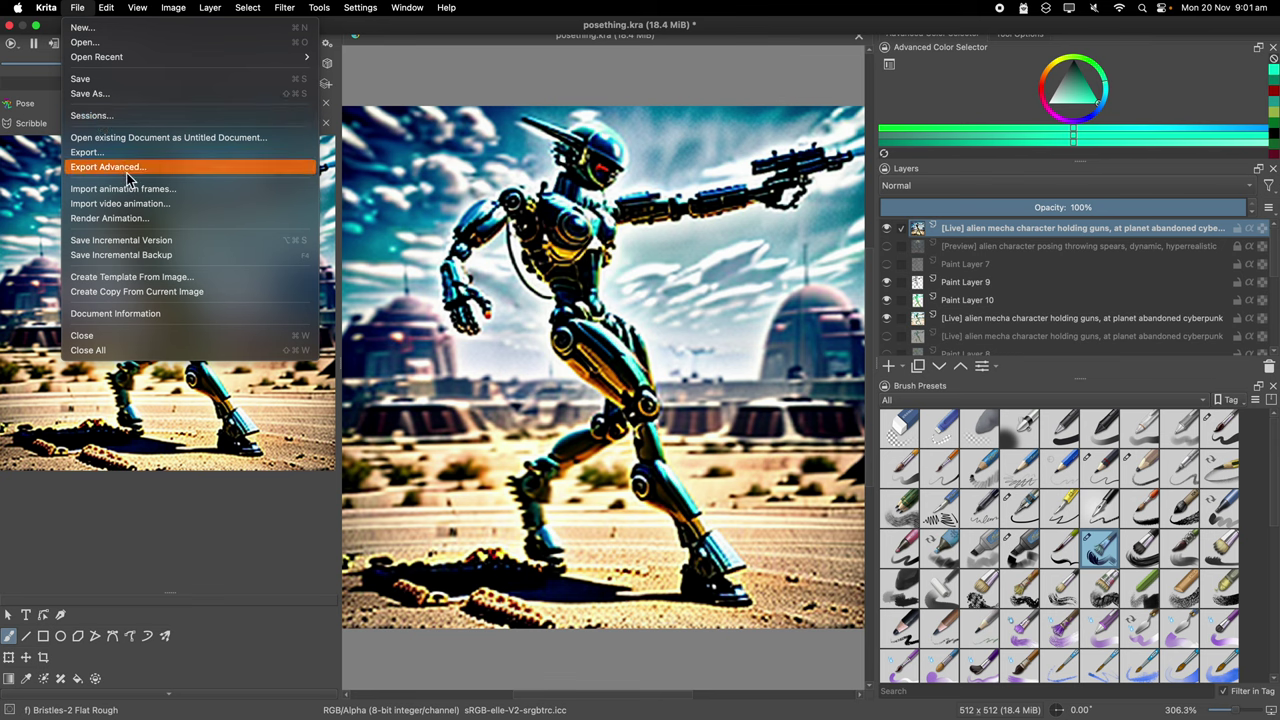
pyautogui.click(128, 166)
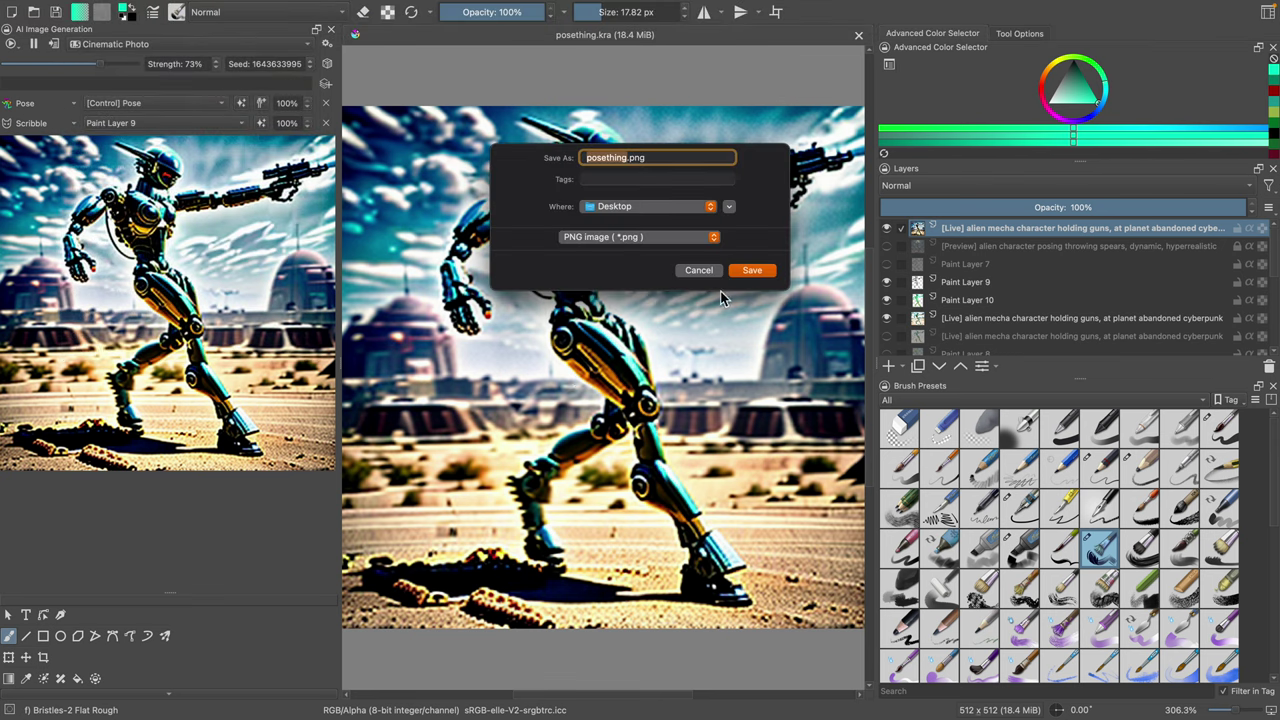
pyautogui.click(625, 160)
pyautogui.click(756, 272)
pyautogui.click(770, 487)
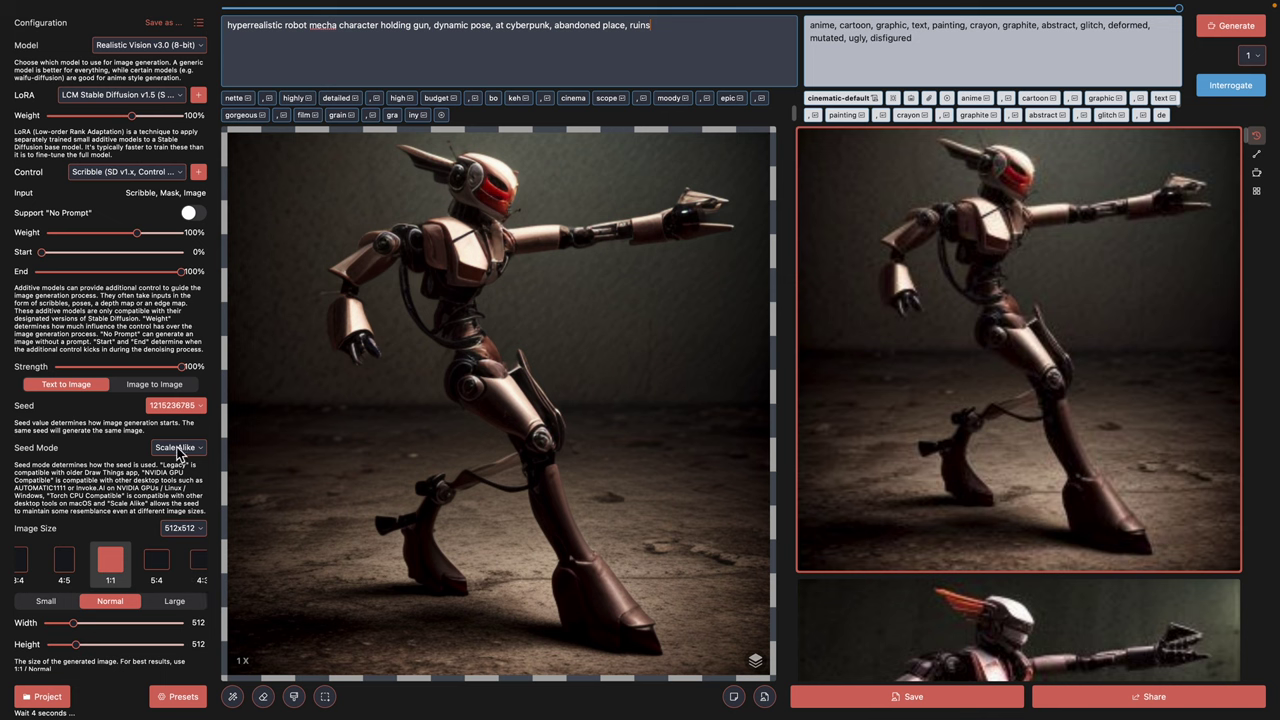
# Step: Switch to Draw Things, start from an empty canvas and set the image size to 768x768 (1:1)
pyautogui.click(183, 410)
pyautogui.click(762, 695)
pyautogui.scroll(-3, 155, 555)
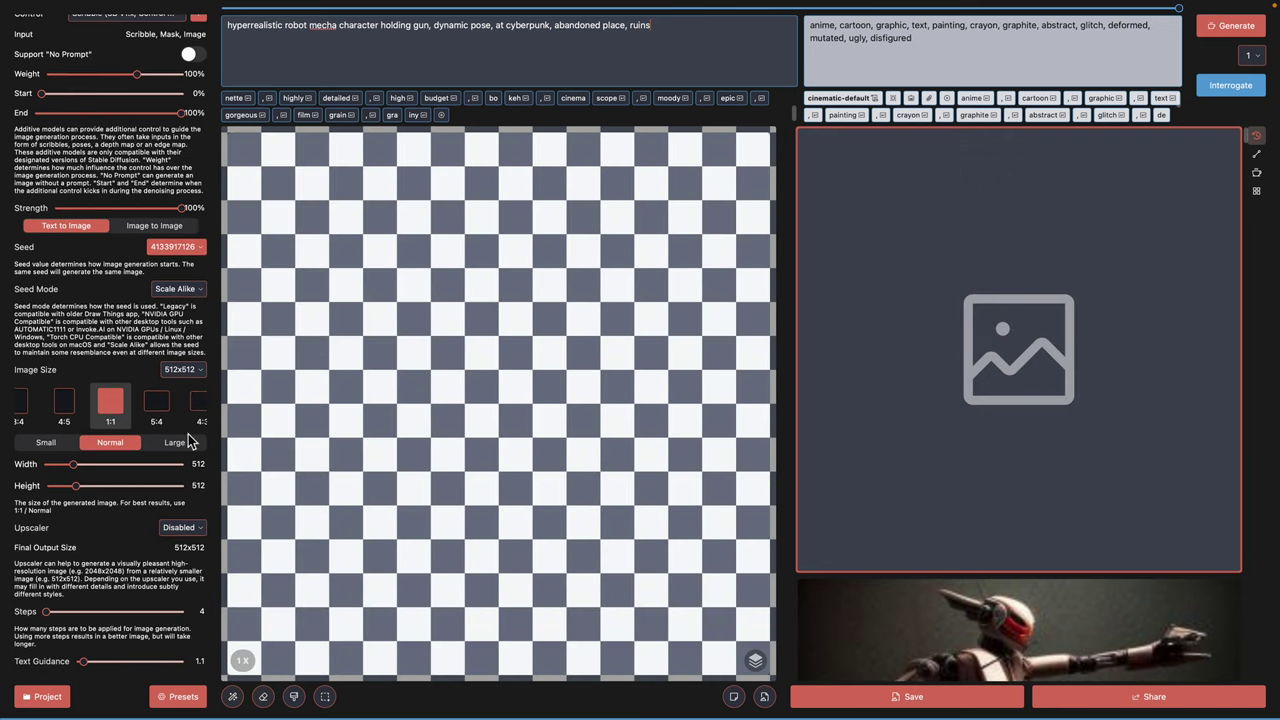
pyautogui.click(184, 369)
pyautogui.scroll(-3, 220, 565)
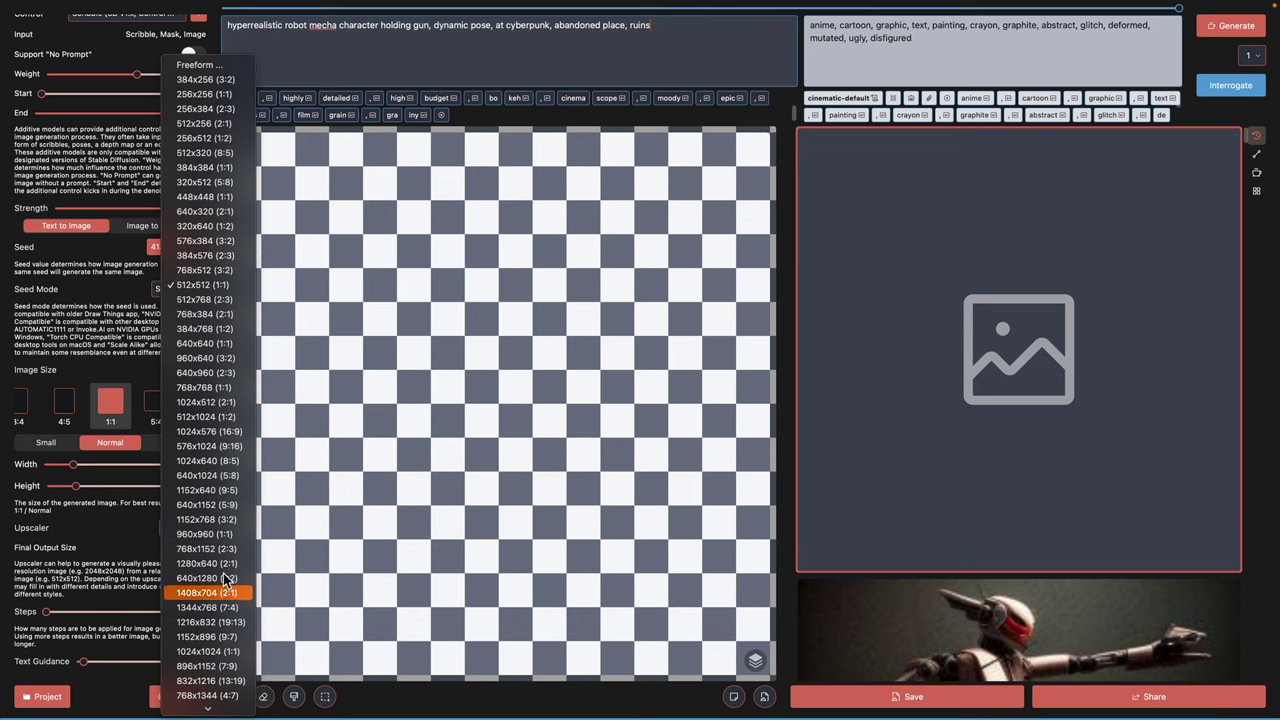
pyautogui.click(220, 390)
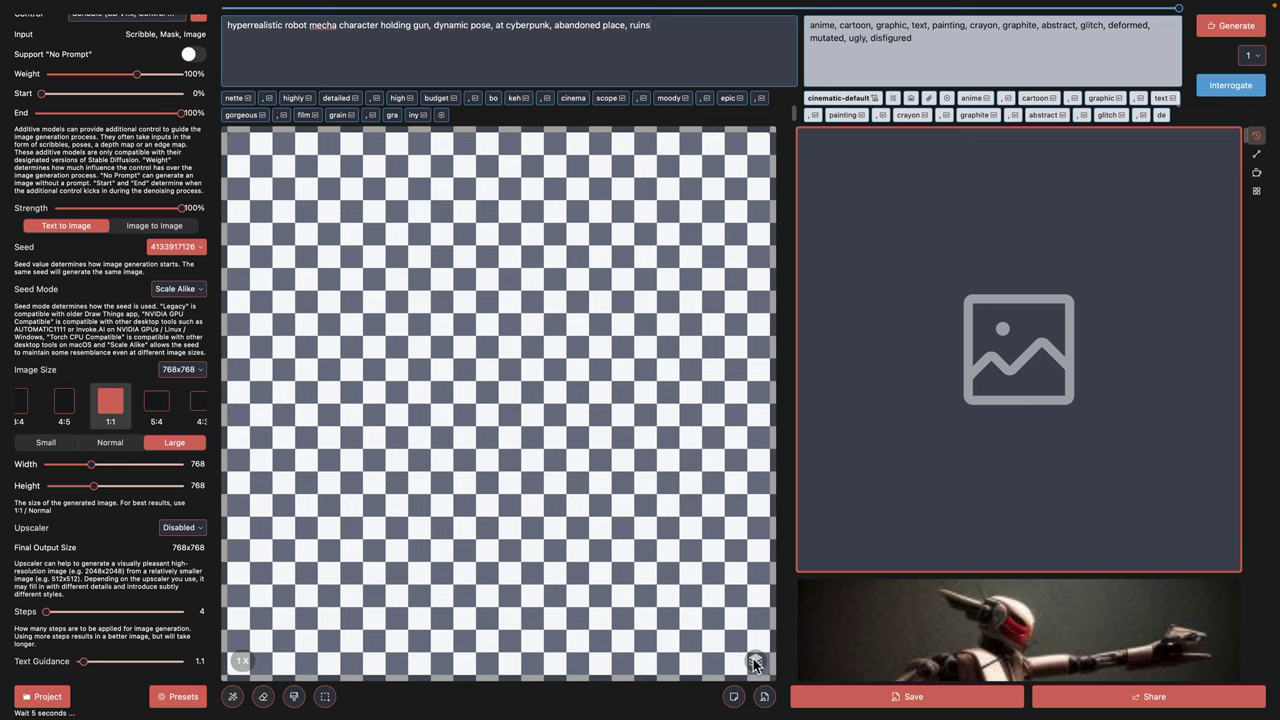
# Step: Load posething3.png from the Desktop onto the canvas and fit it at 1 X scale
pyautogui.click(766, 697)
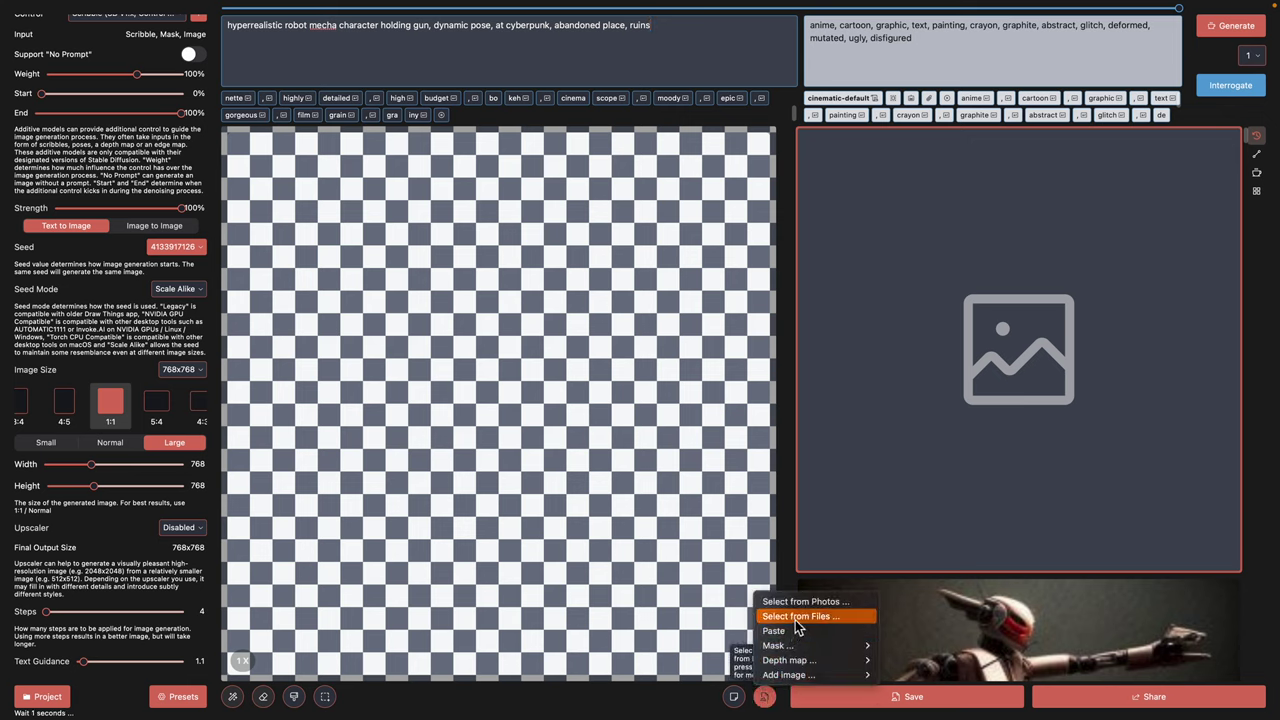
pyautogui.click(797, 617)
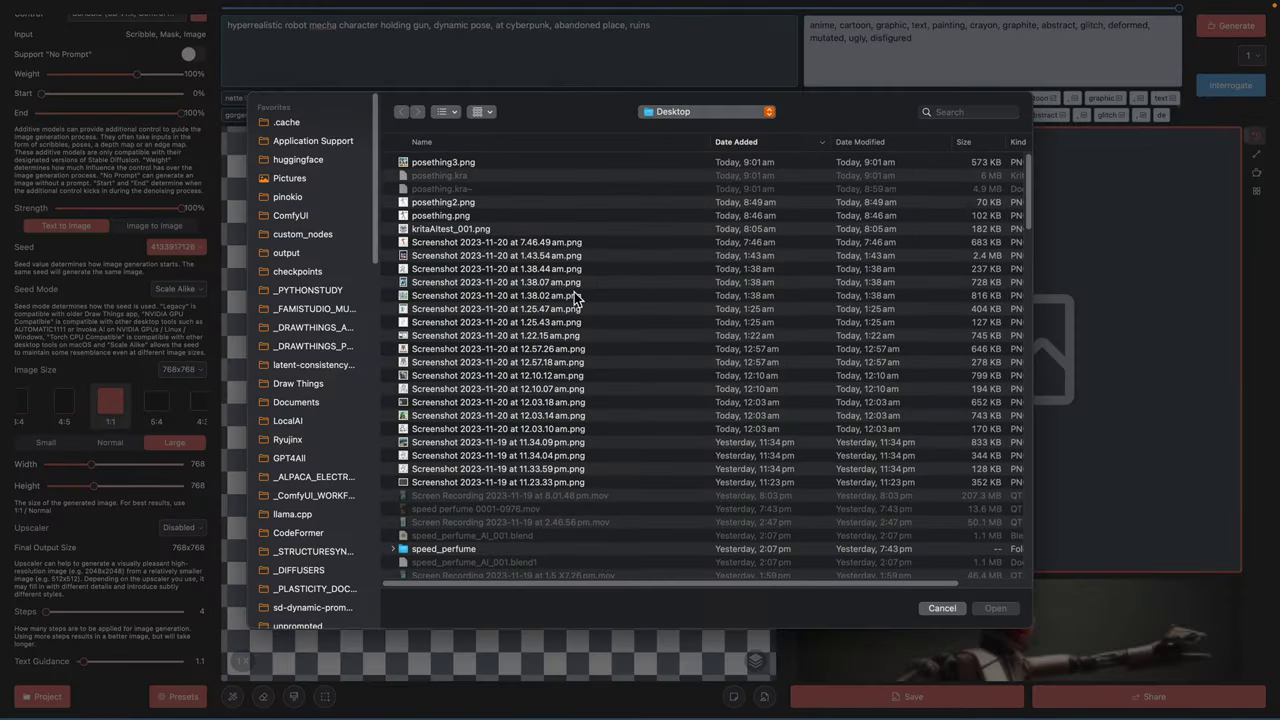
pyautogui.click(491, 164)
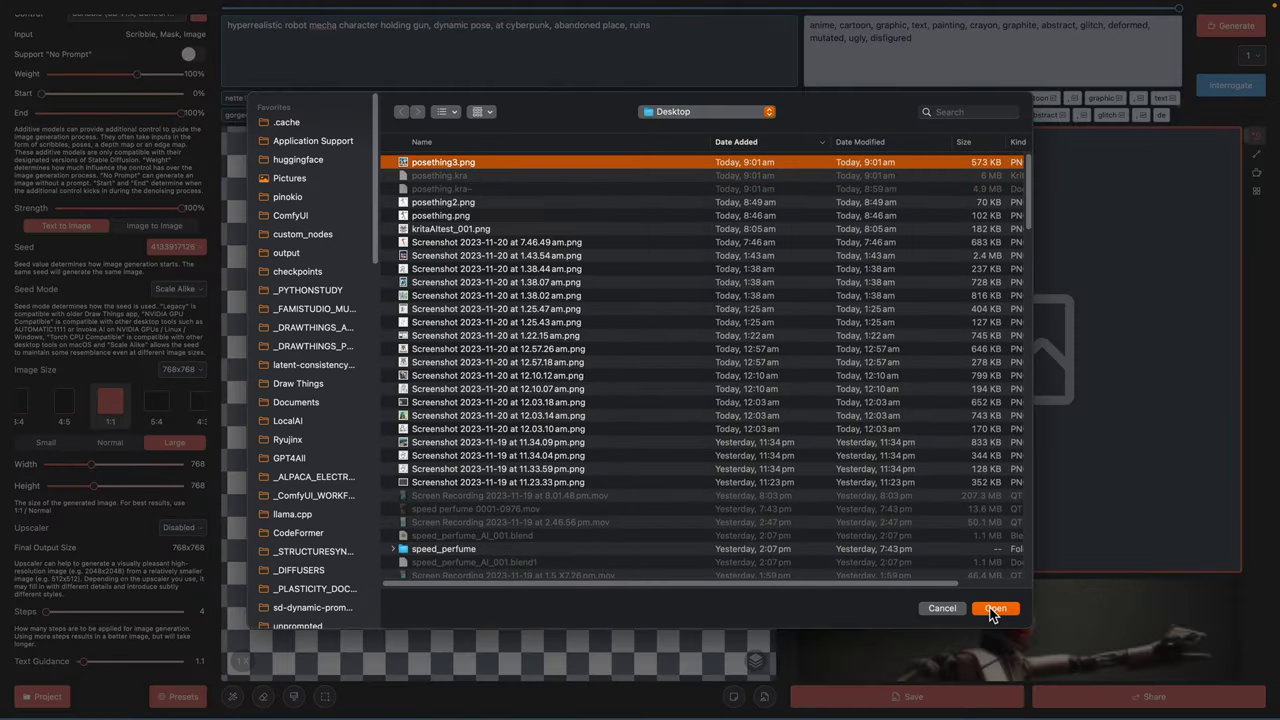
pyautogui.click(988, 608)
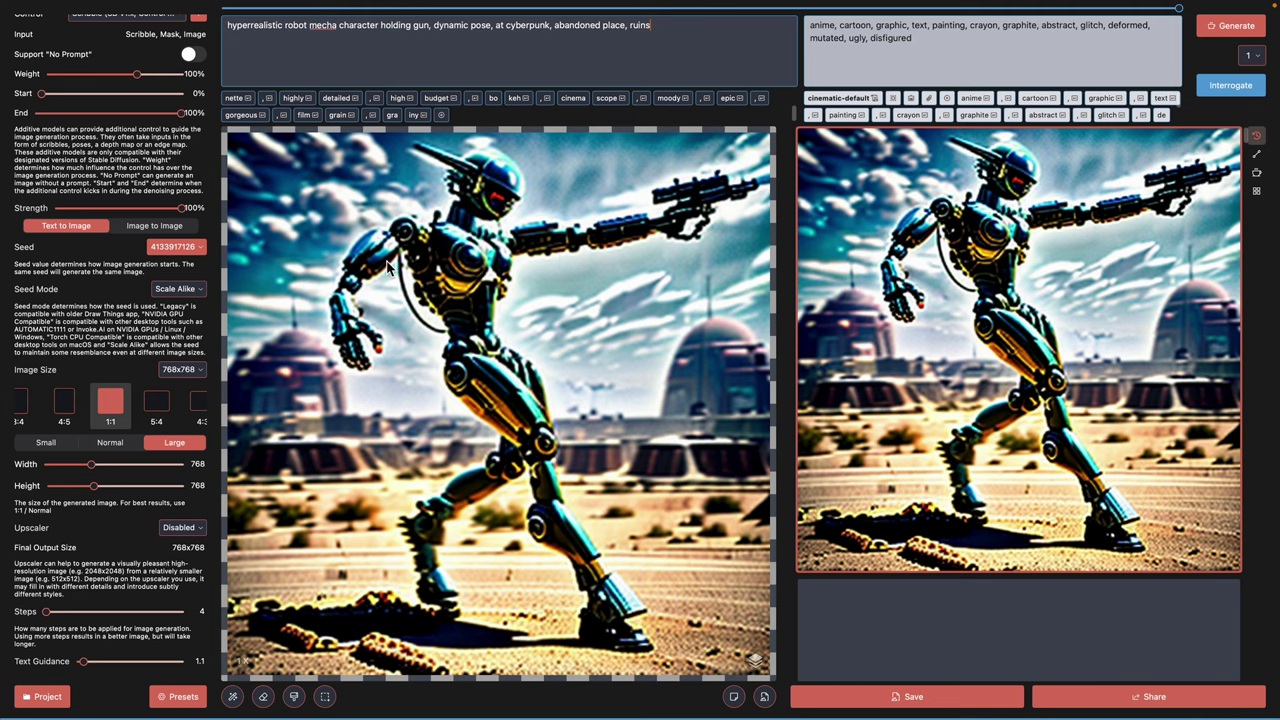
pyautogui.scroll(-3, 341, 293)
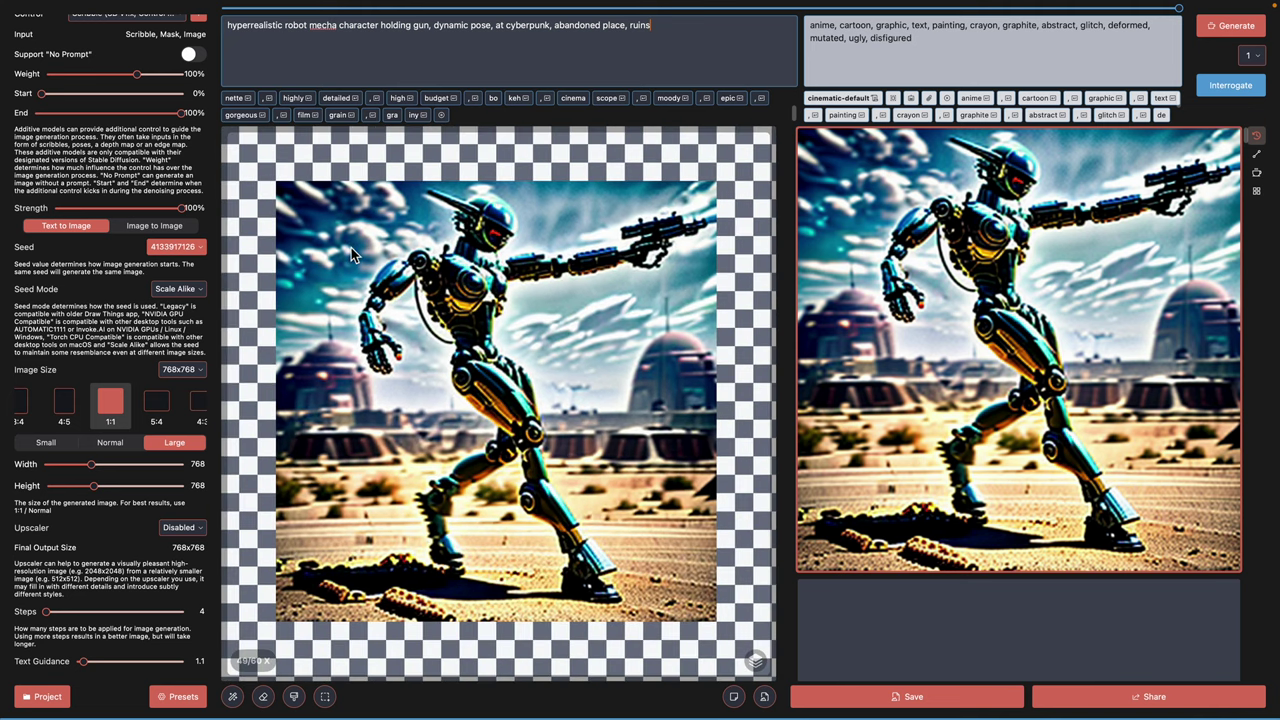
pyautogui.click(247, 656)
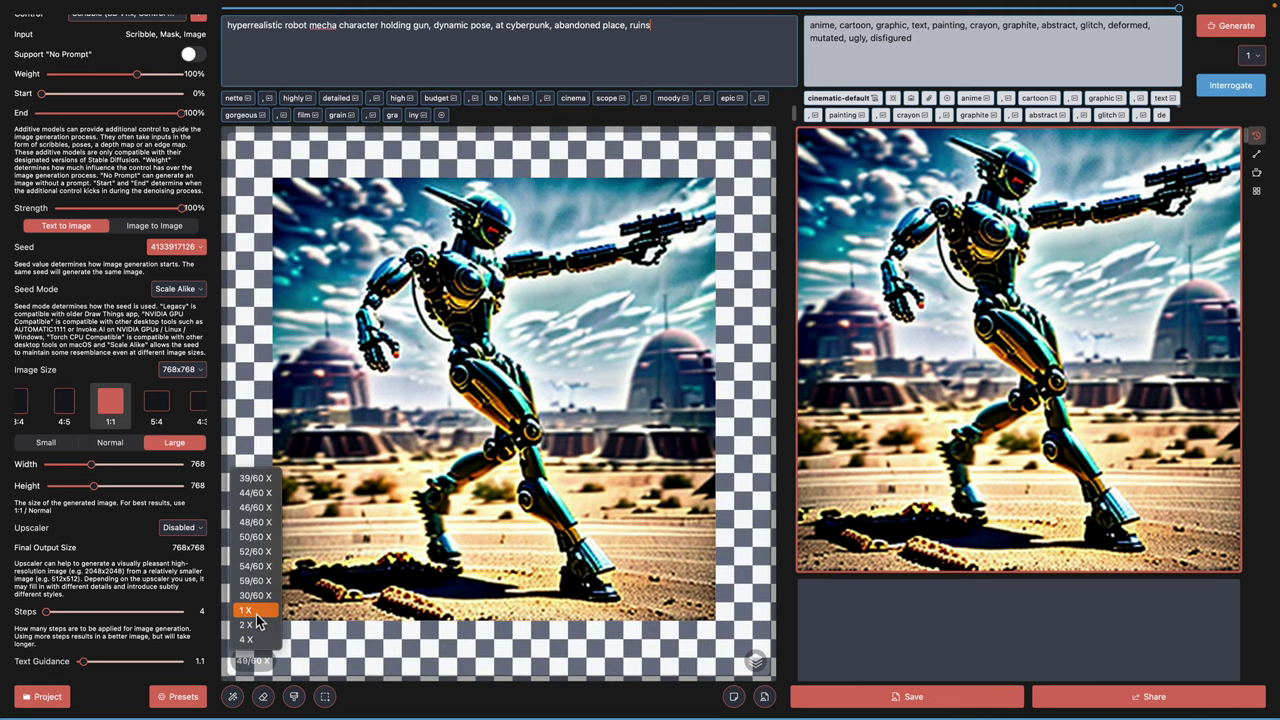
pyautogui.click(251, 602)
# Step: Lower the generation strength to 71% for image-to-image generation
pyautogui.scroll(2, 112, 213)
pyautogui.scroll(1, 112, 213)
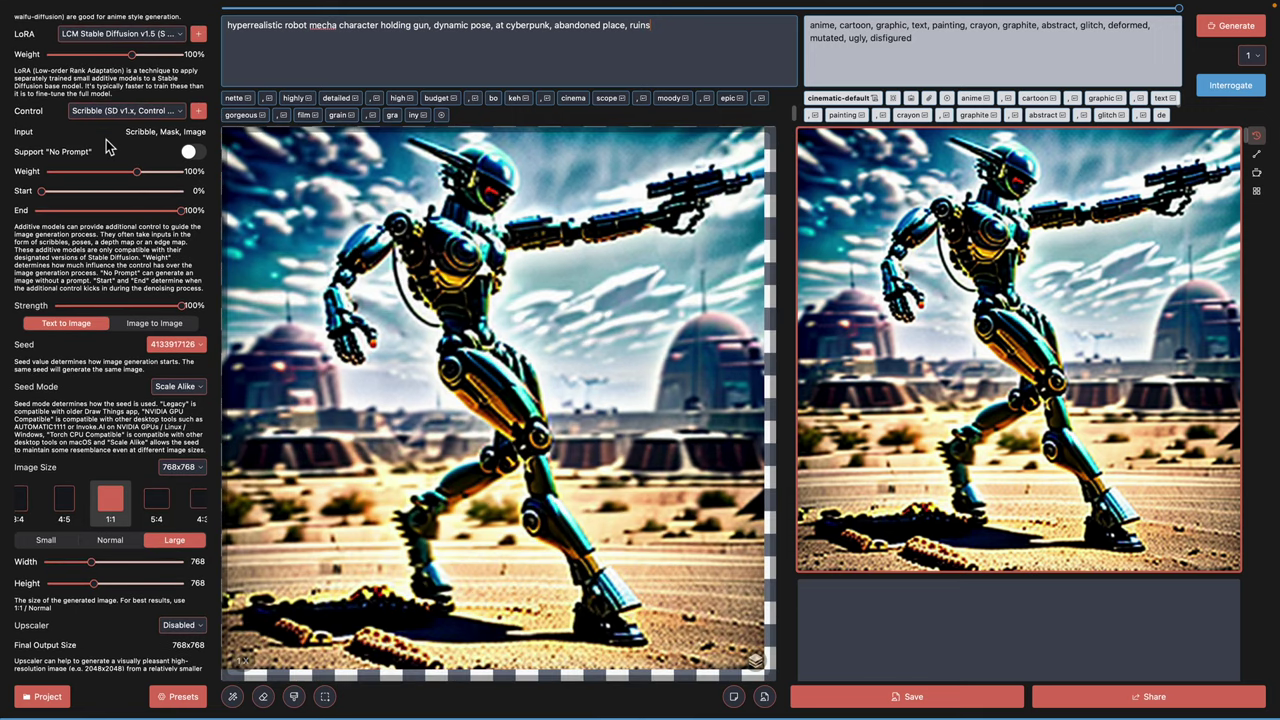
pyautogui.scroll(1, 108, 145)
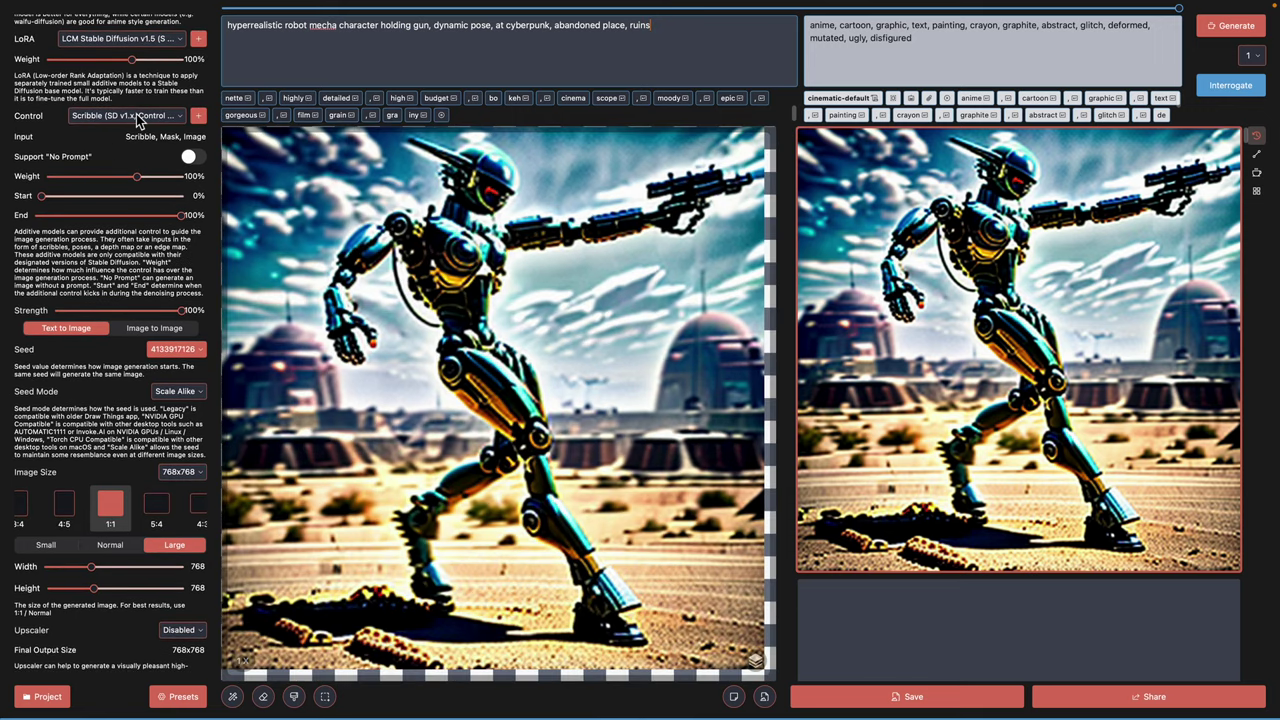
pyautogui.moveTo(167, 315); pyautogui.dragTo(152, 312)
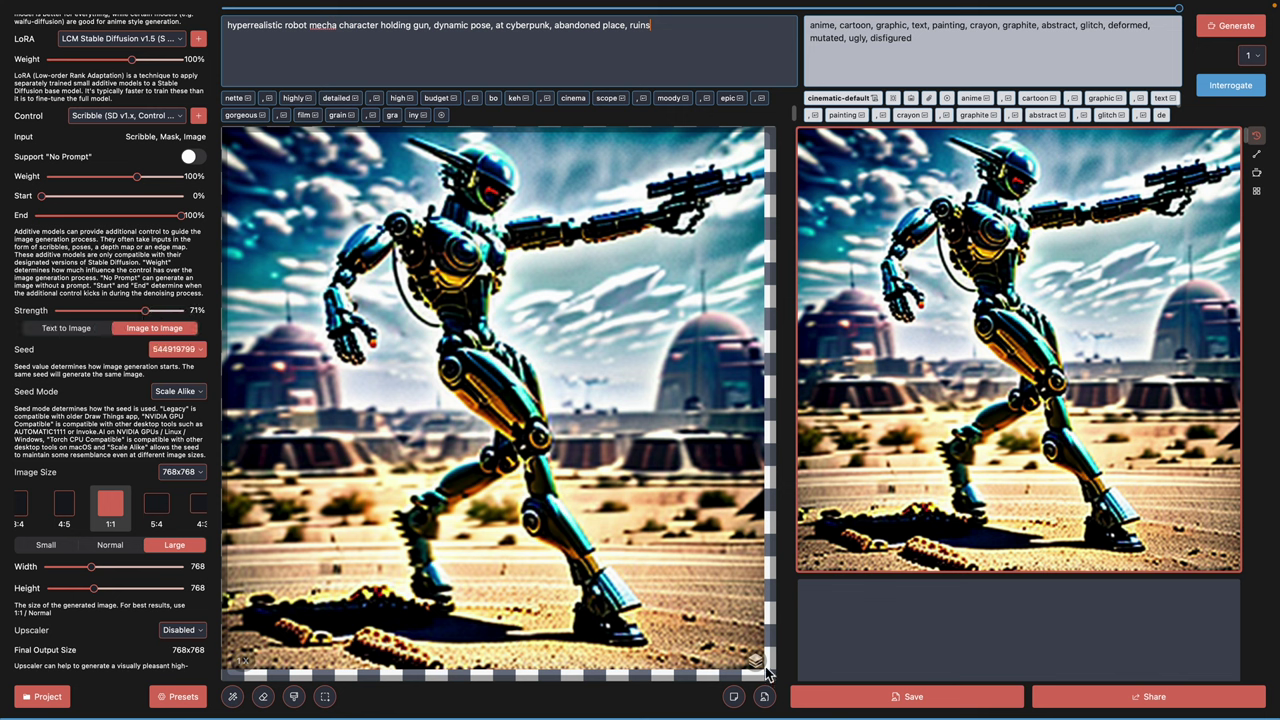
# Step: Load posething2.png from the Desktop into the Scribble layer as the line-art control
pyautogui.click(764, 667)
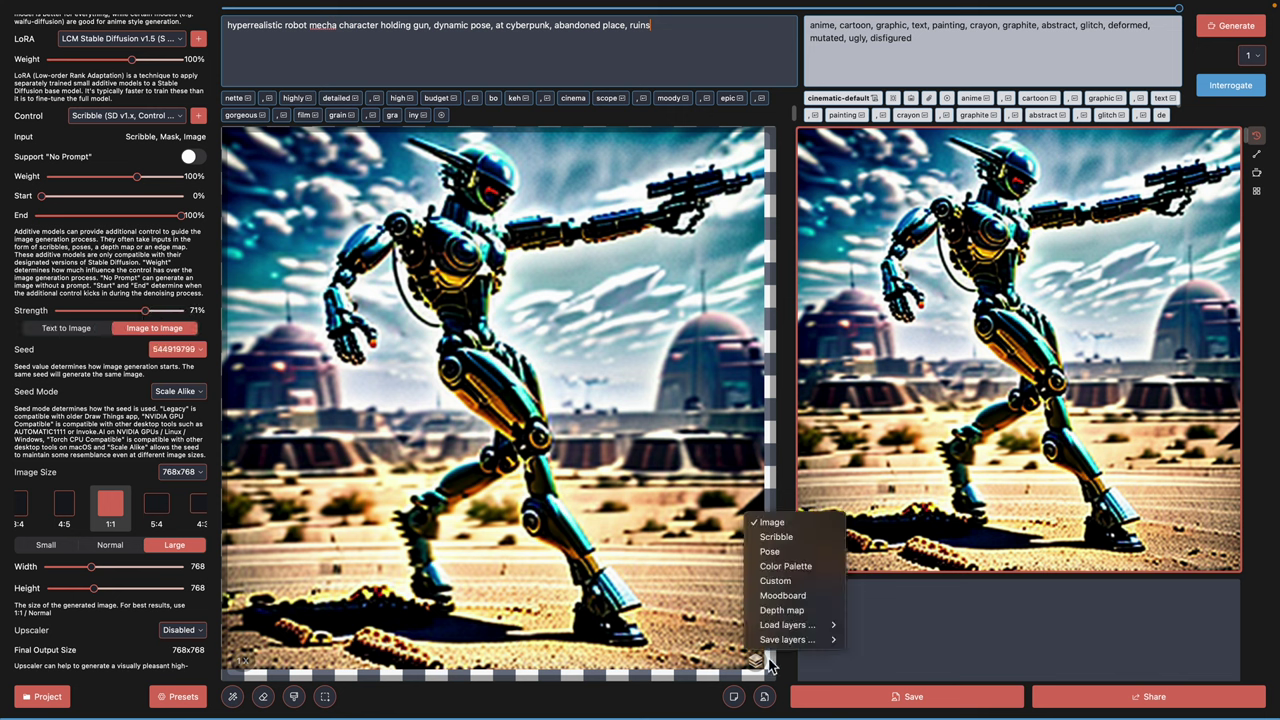
pyautogui.click(772, 537)
pyautogui.click(762, 664)
pyautogui.moveTo(800, 625)
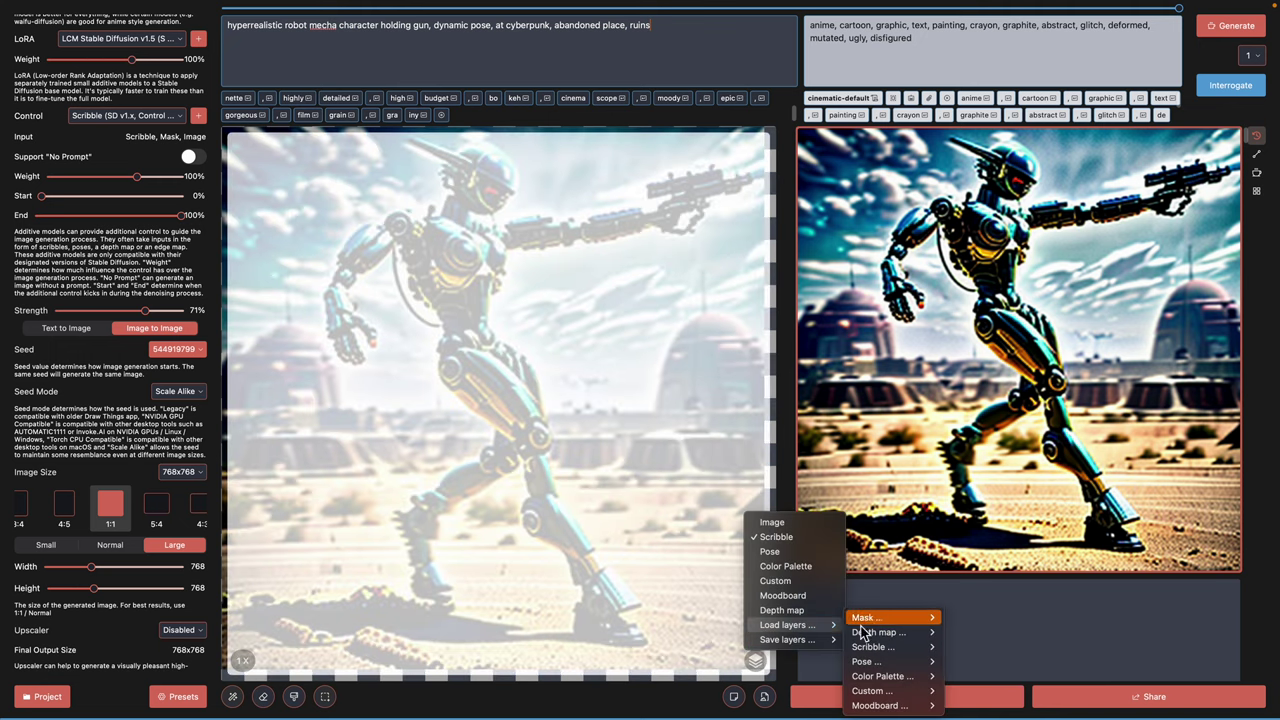
pyautogui.moveTo(880, 648)
pyautogui.click(985, 660)
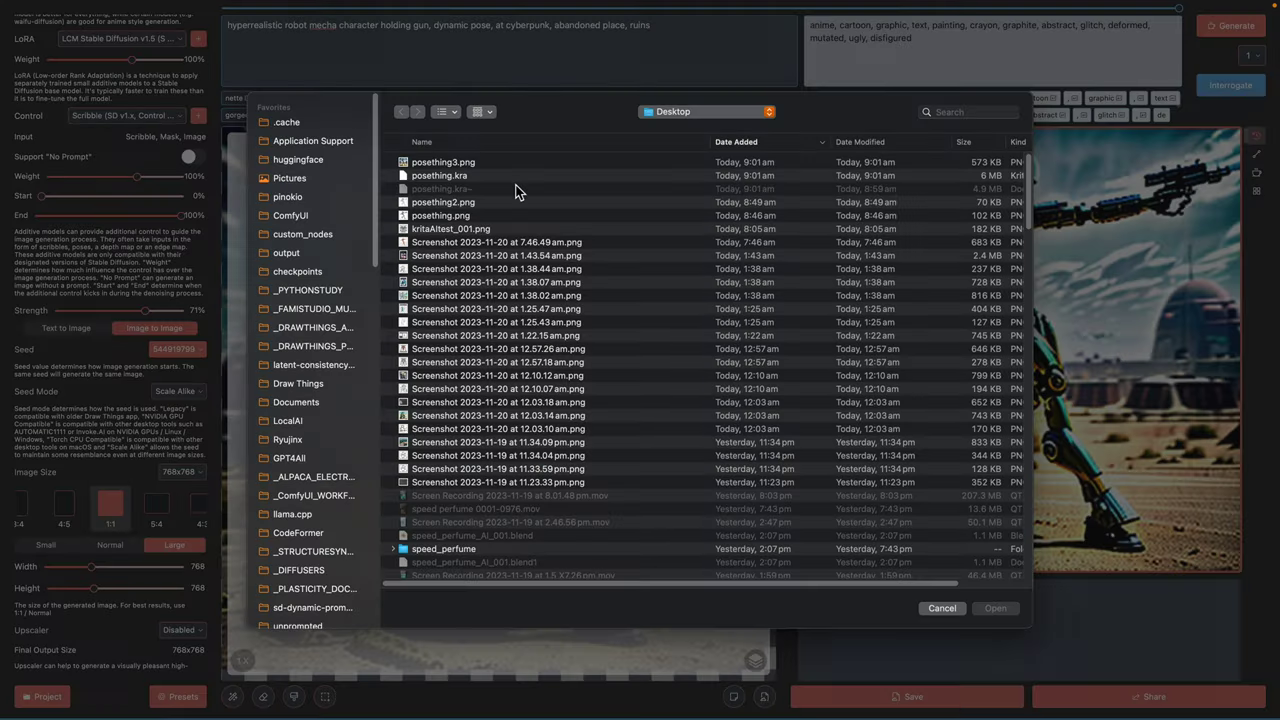
pyautogui.doubleClick(488, 202)
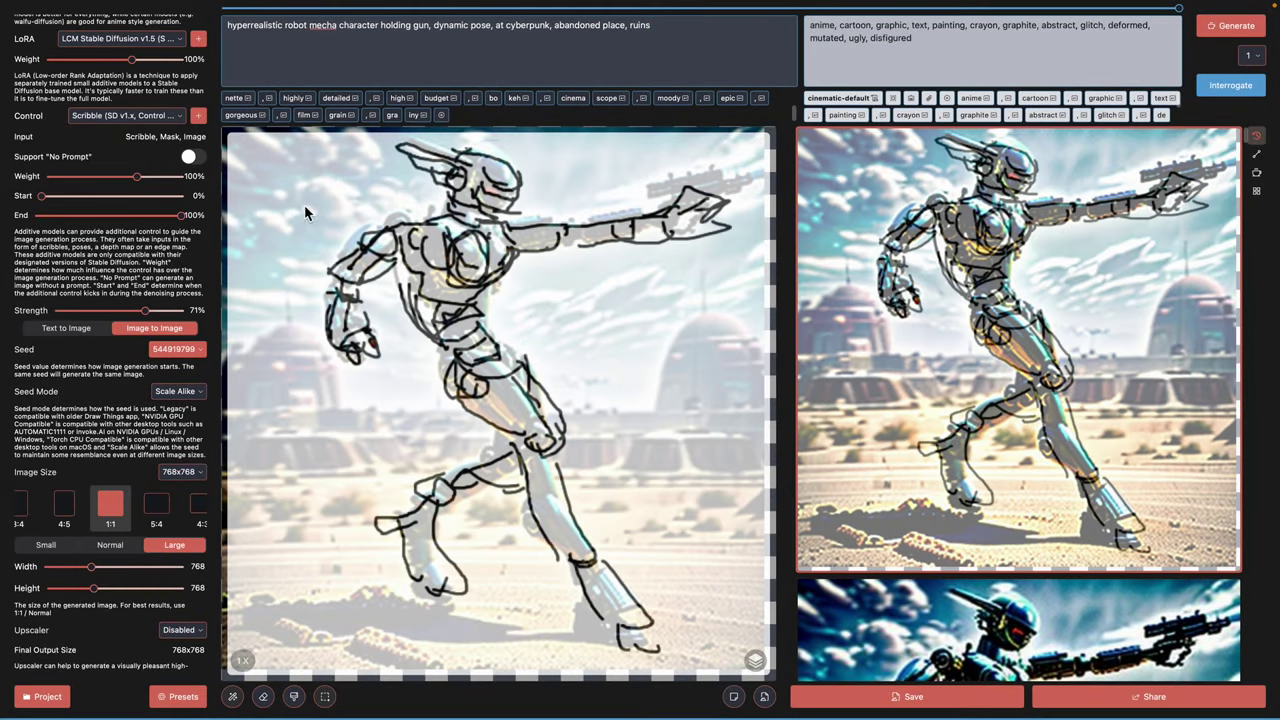
# Step: Generate a batch of 10 images from the mecha picture, review the first results and stop the batch
pyautogui.click(1252, 57)
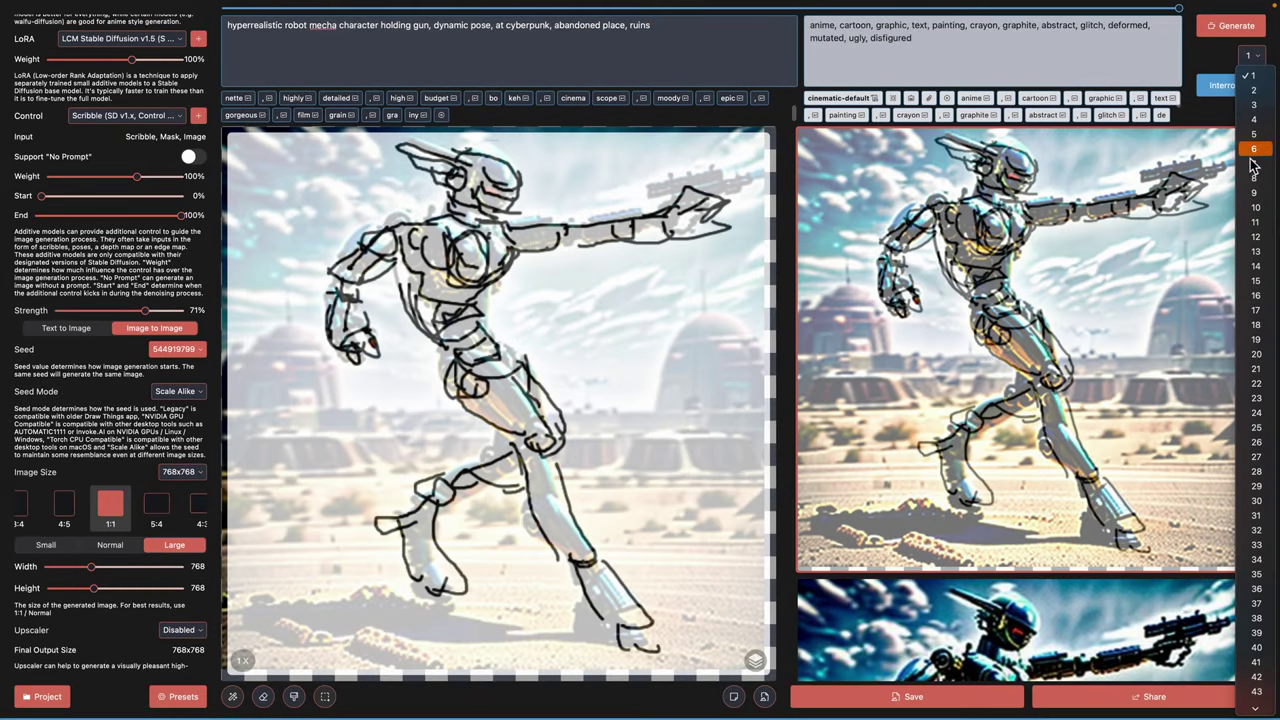
pyautogui.click(1254, 211)
pyautogui.click(1233, 30)
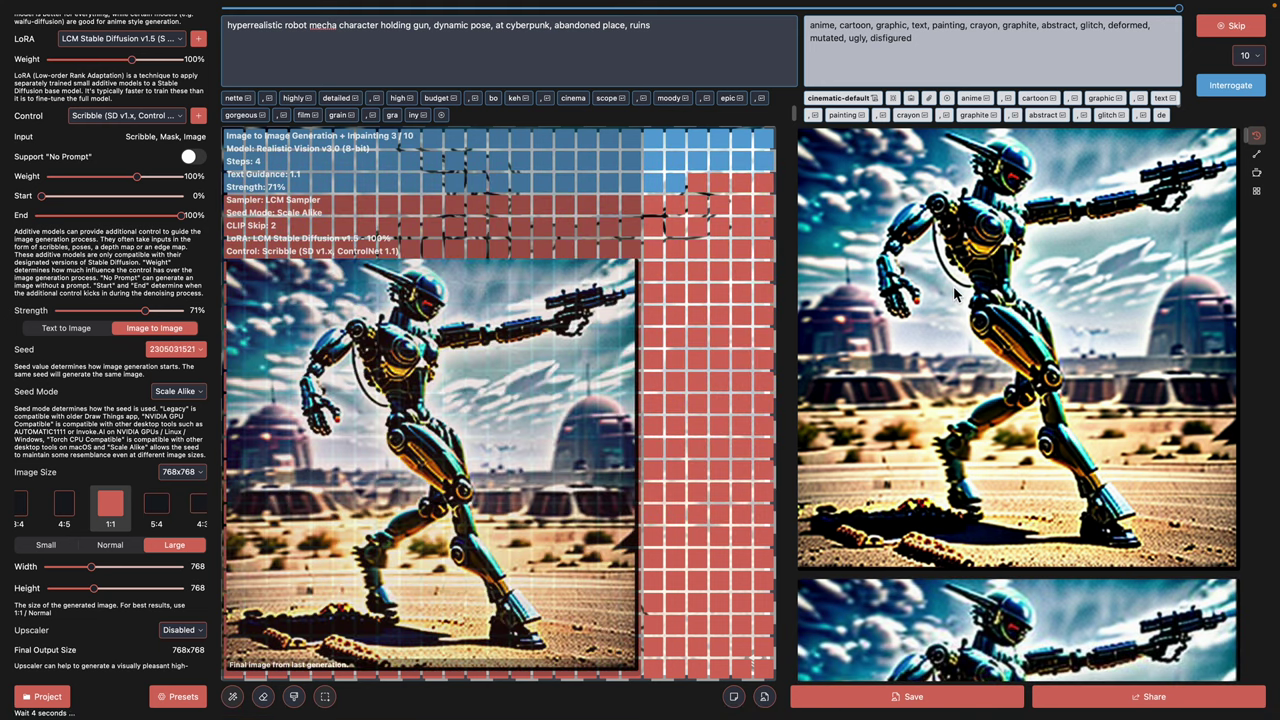
pyautogui.scroll(2, 952, 354)
pyautogui.scroll(-5, 952, 354)
pyautogui.scroll(5, 952, 354)
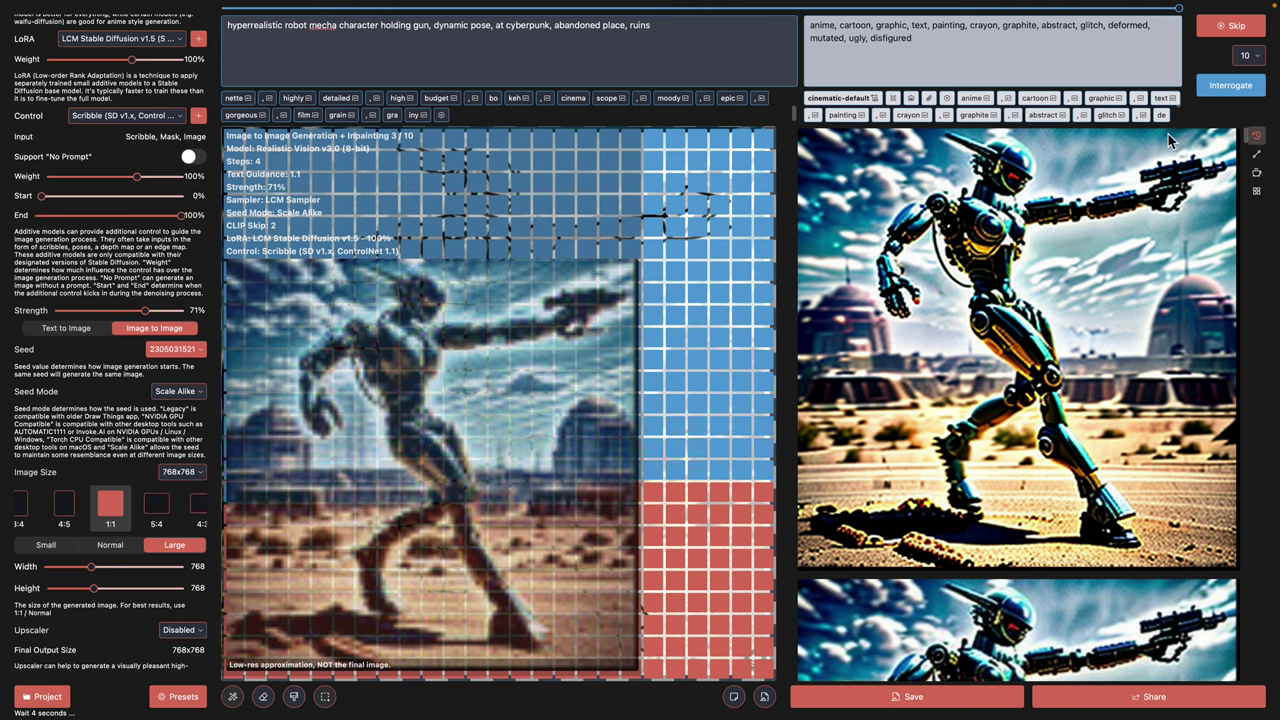
pyautogui.click(1239, 38)
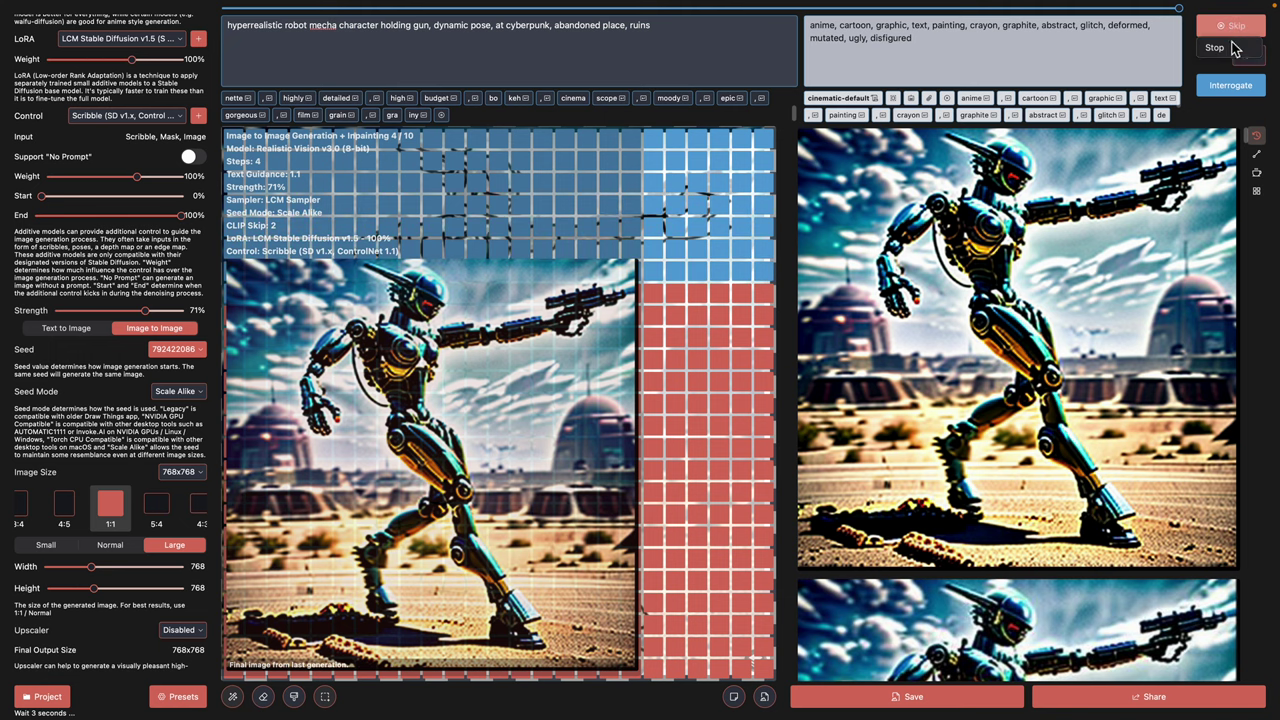
pyautogui.click(1232, 52)
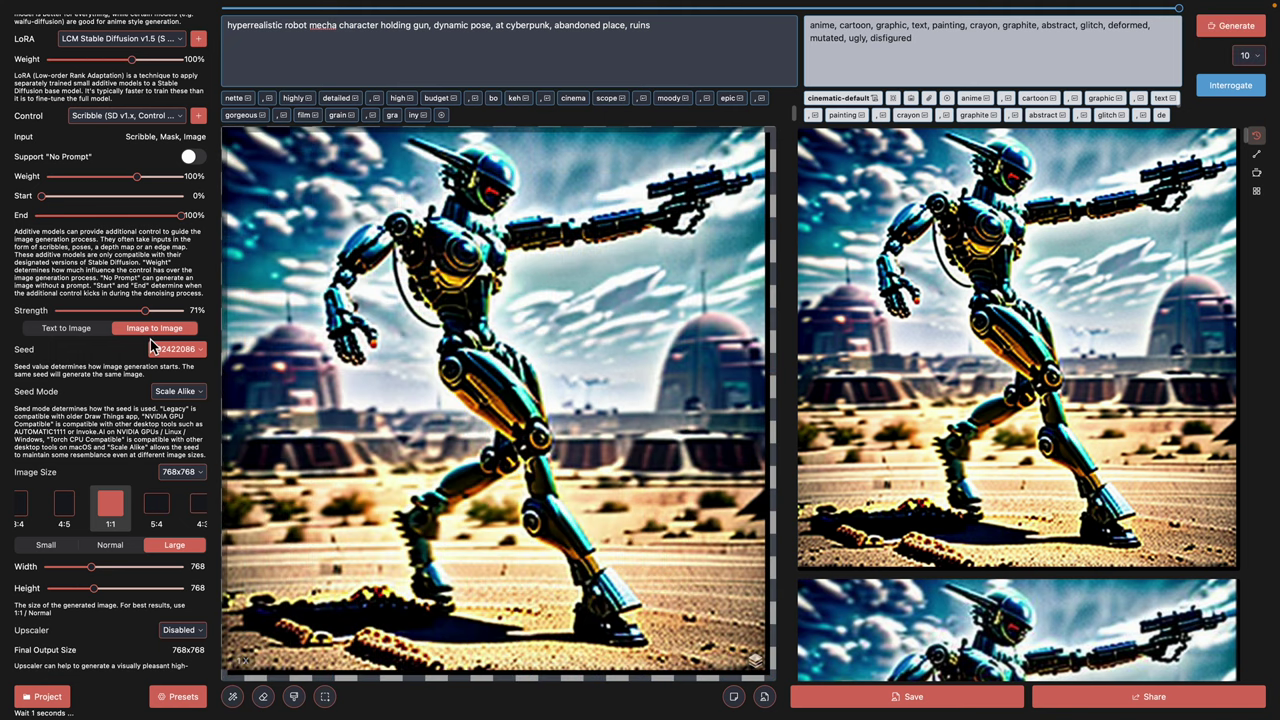
# Step: Try regenerating at 100% text-to-image strength and at 95% image-to-image strength, stopping each batch early
pyautogui.moveTo(153, 316); pyautogui.dragTo(198, 345)
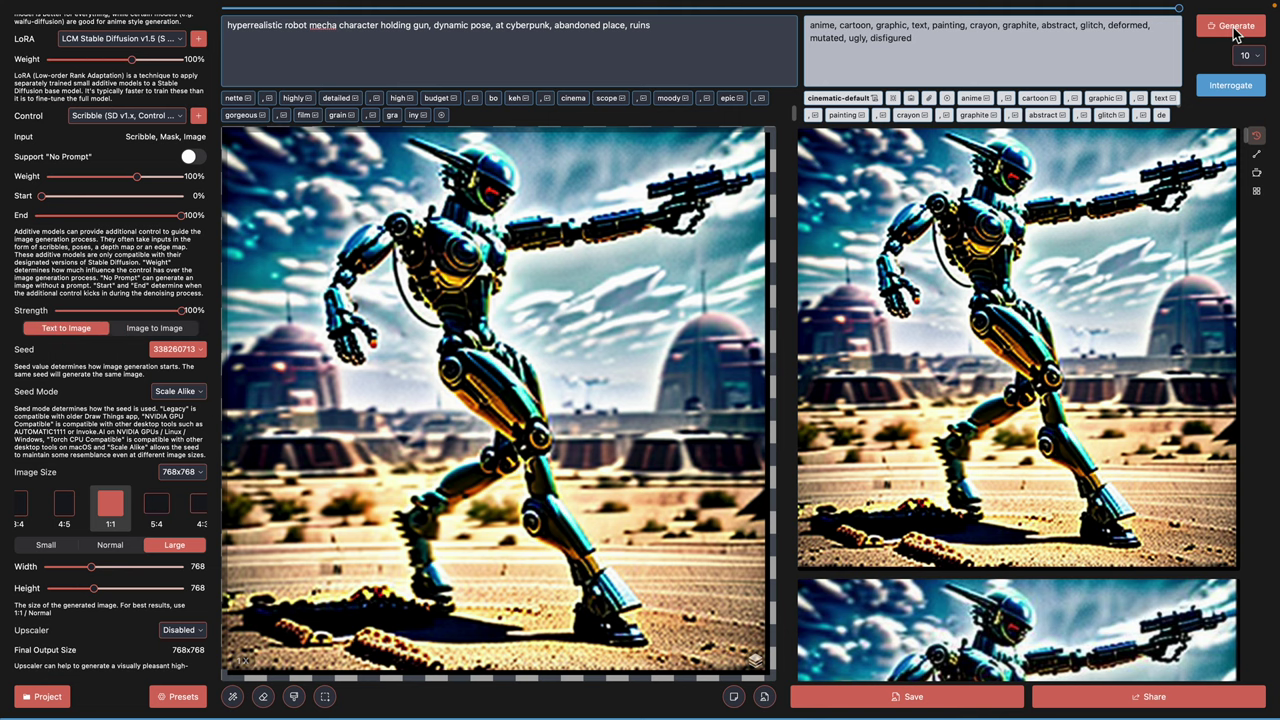
pyautogui.click(1235, 28)
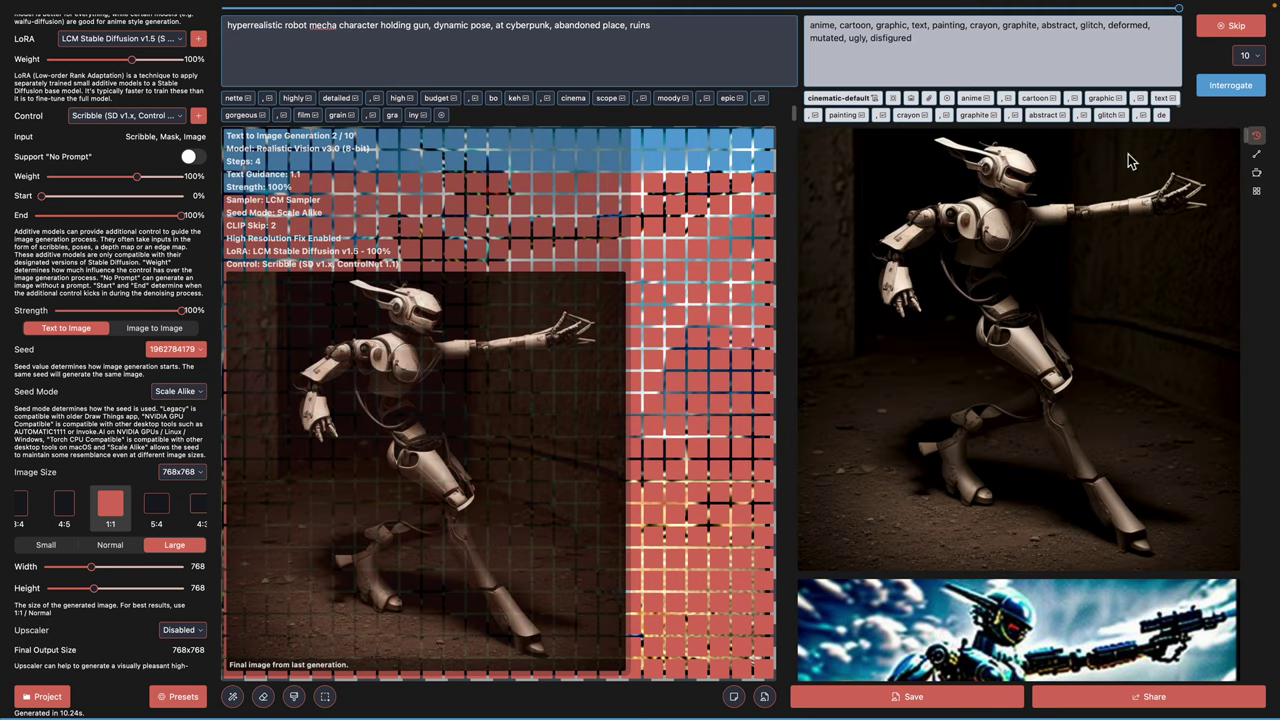
pyautogui.click(1243, 28)
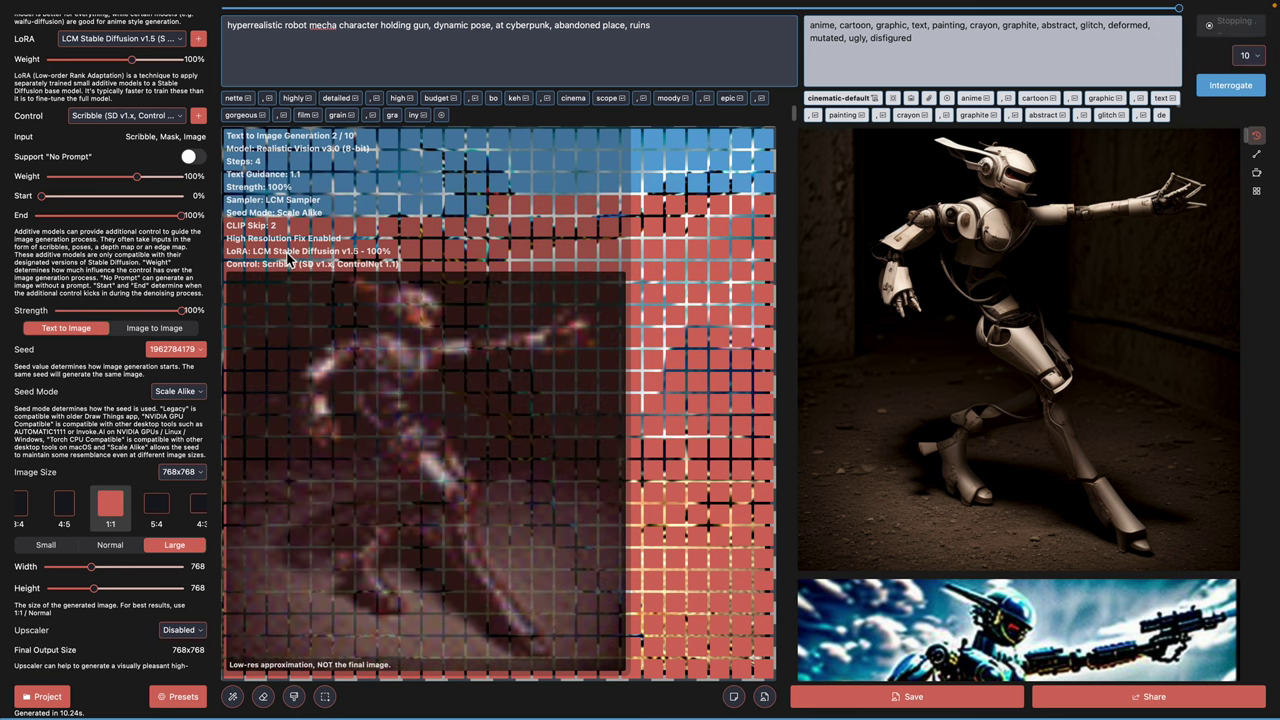
pyautogui.moveTo(181, 311); pyautogui.dragTo(171, 312)
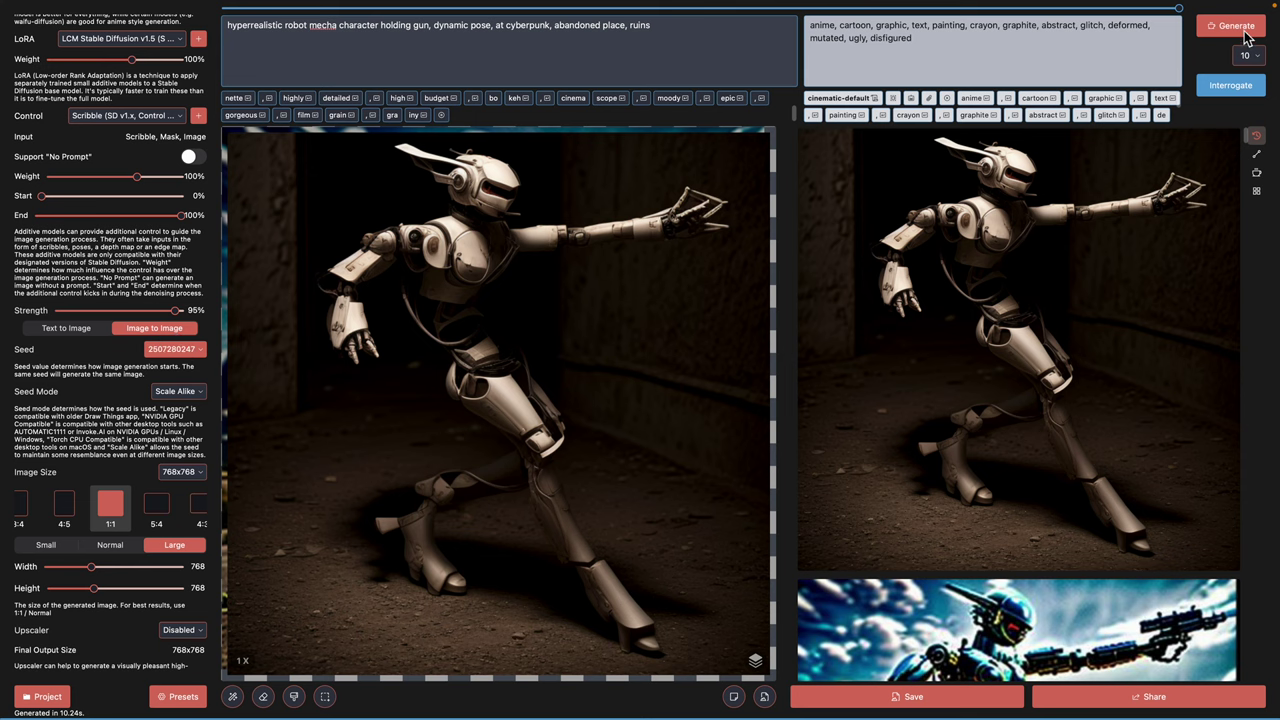
pyautogui.click(1240, 27)
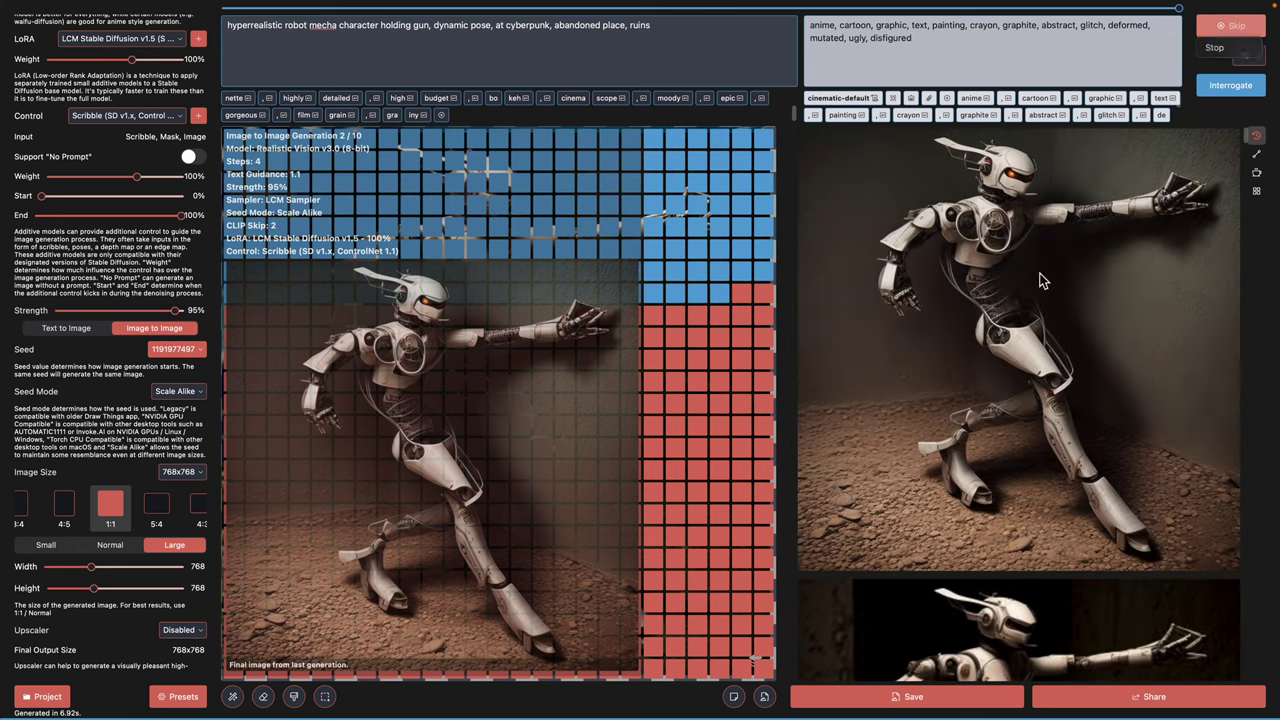
# Step: Restore the turquoise gun-holding mecha from the history, using 84% strength and the DreamShaper v6.31 (8-bit) model
pyautogui.scroll(-8, 1040, 281)
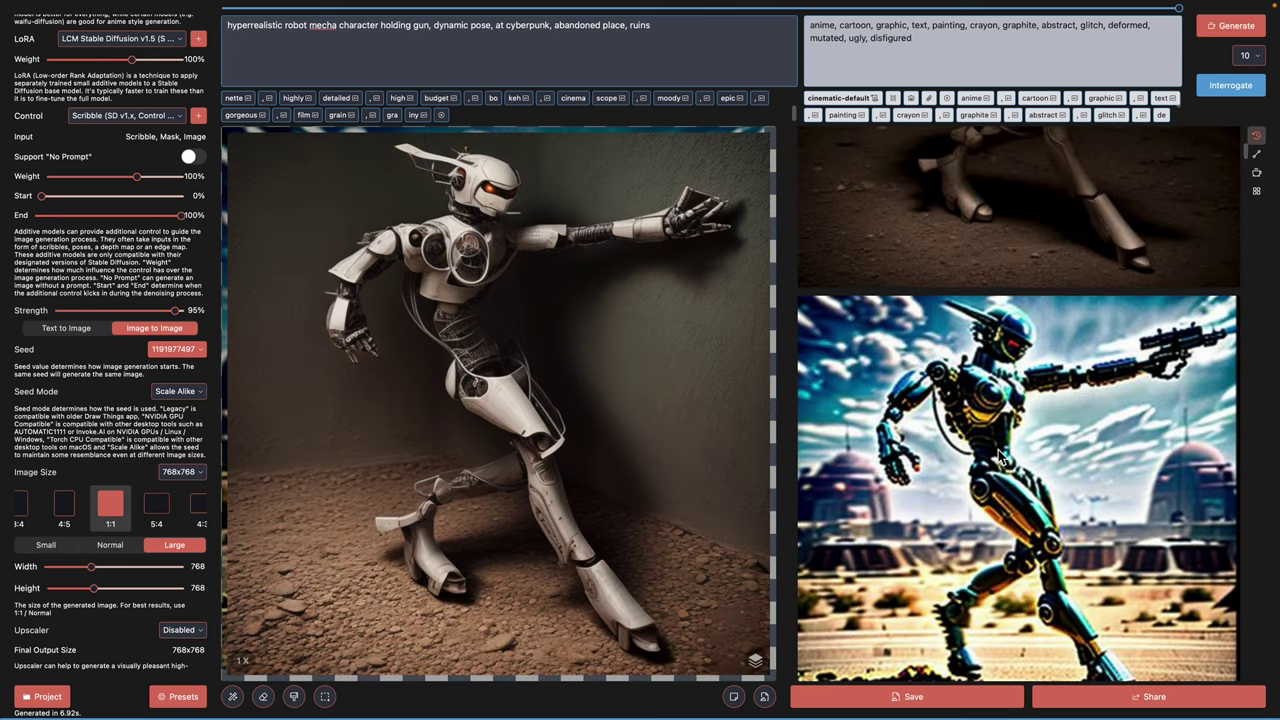
pyautogui.click(987, 448)
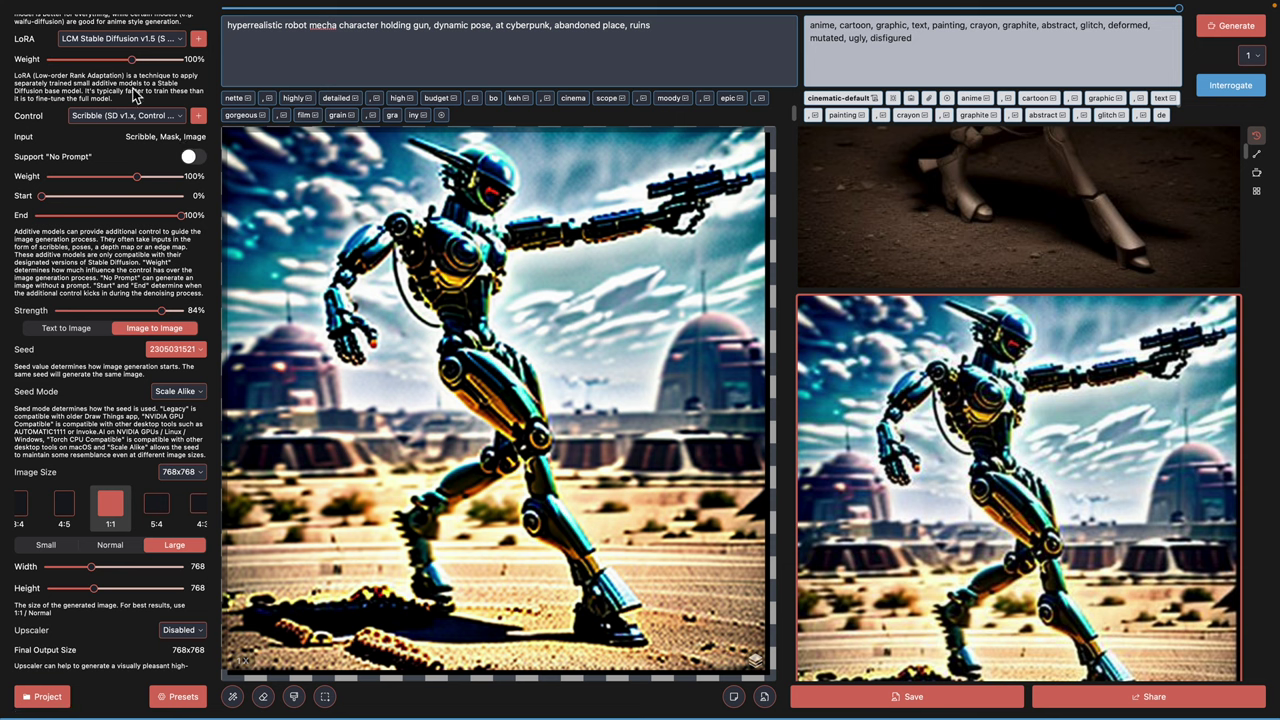
pyautogui.scroll(2, 136, 85)
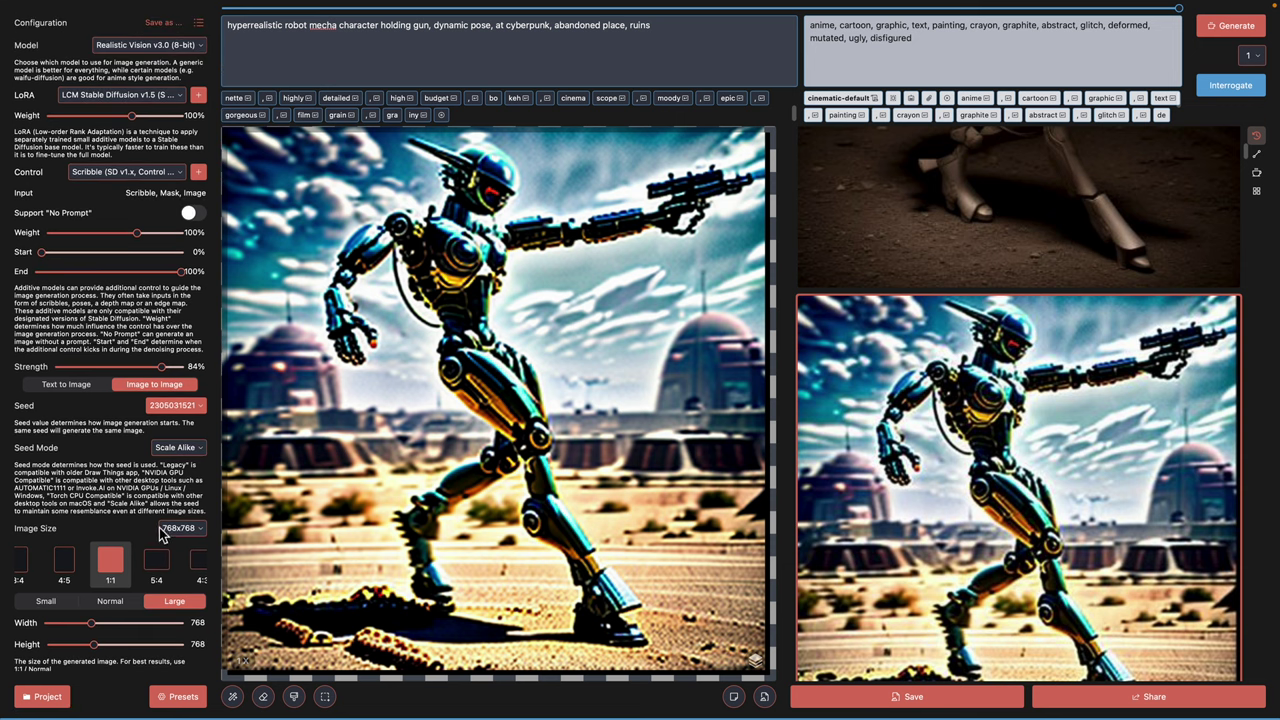
pyautogui.click(158, 47)
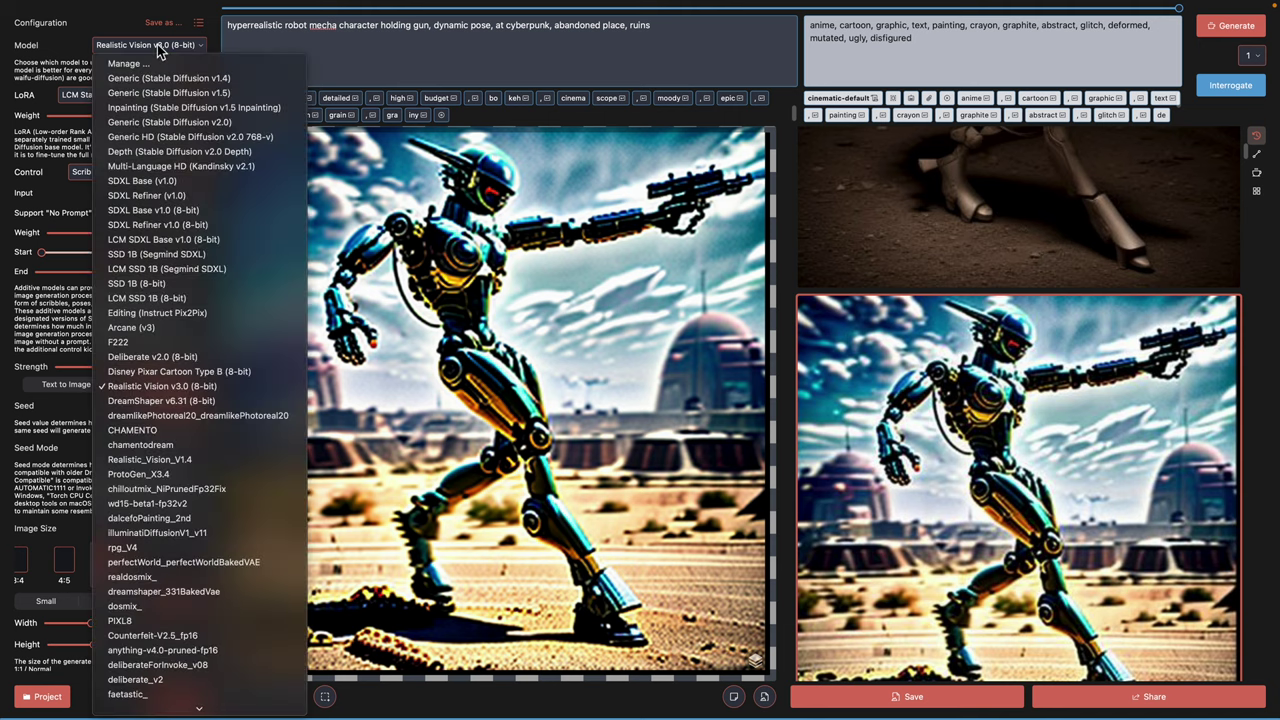
pyautogui.click(208, 401)
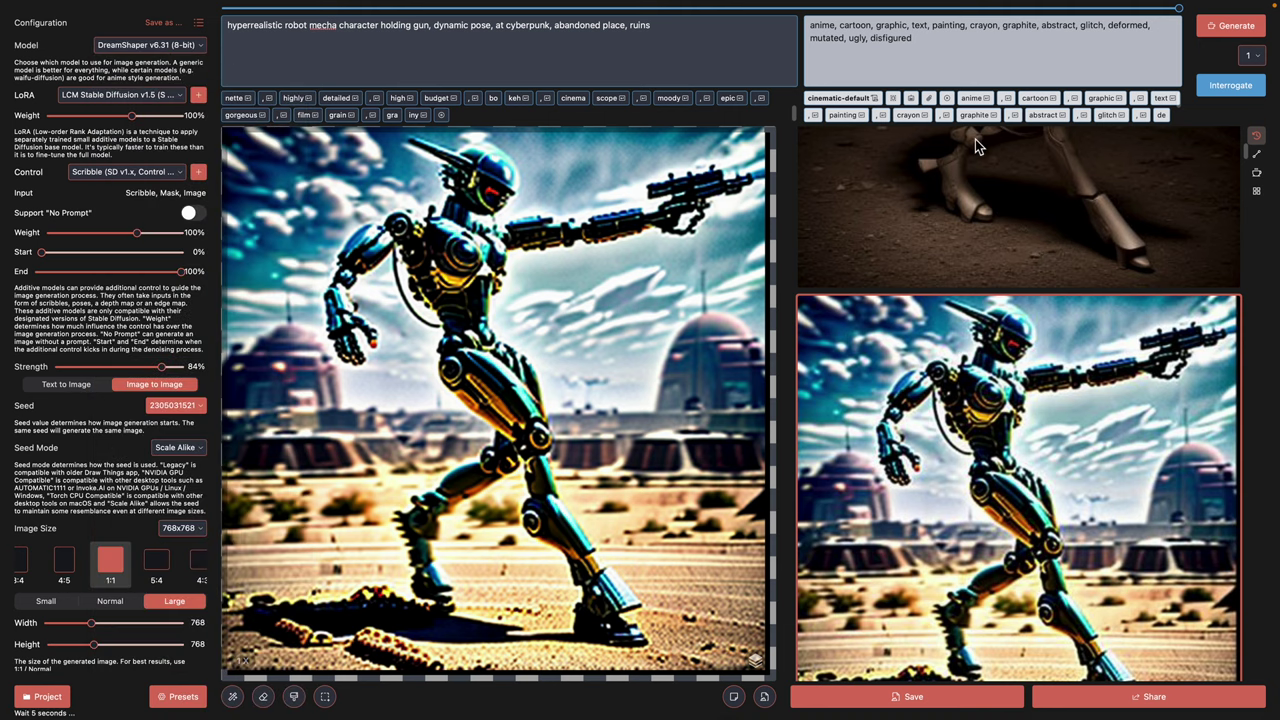
# Step: Generate a batch of 10 images from the restored mecha picture
pyautogui.click(1261, 55)
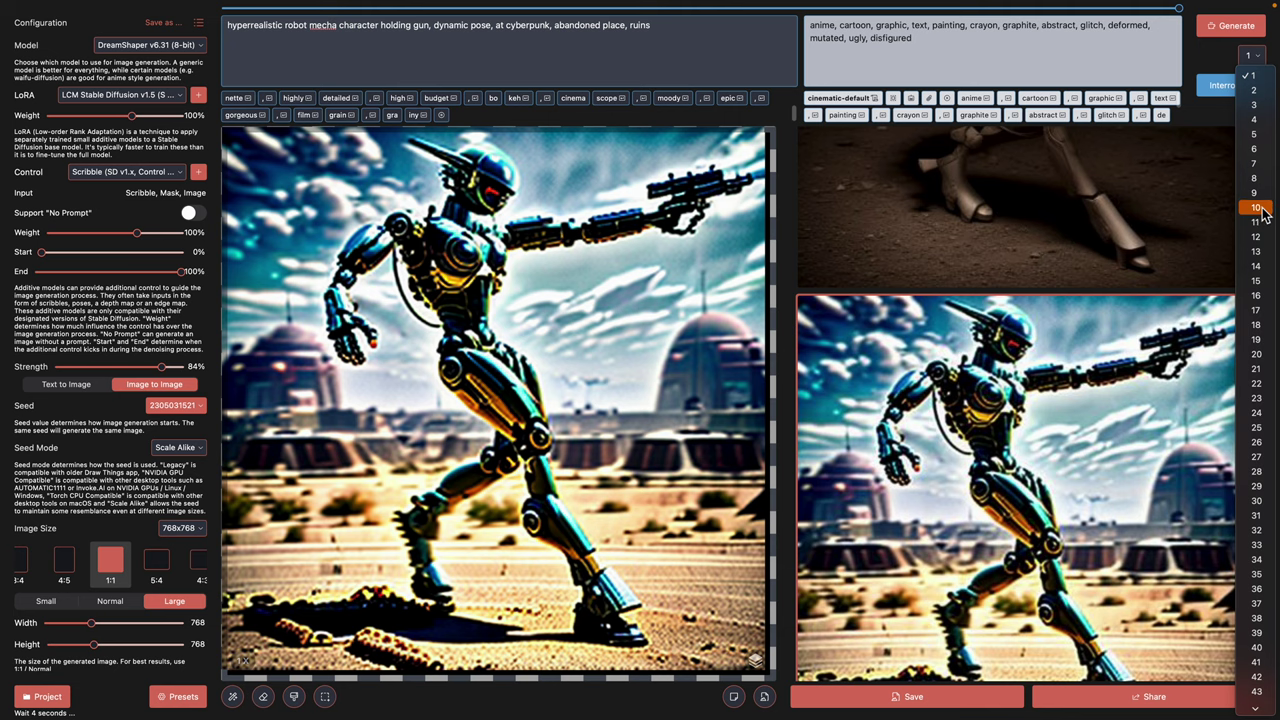
pyautogui.click(1257, 207)
pyautogui.click(1234, 30)
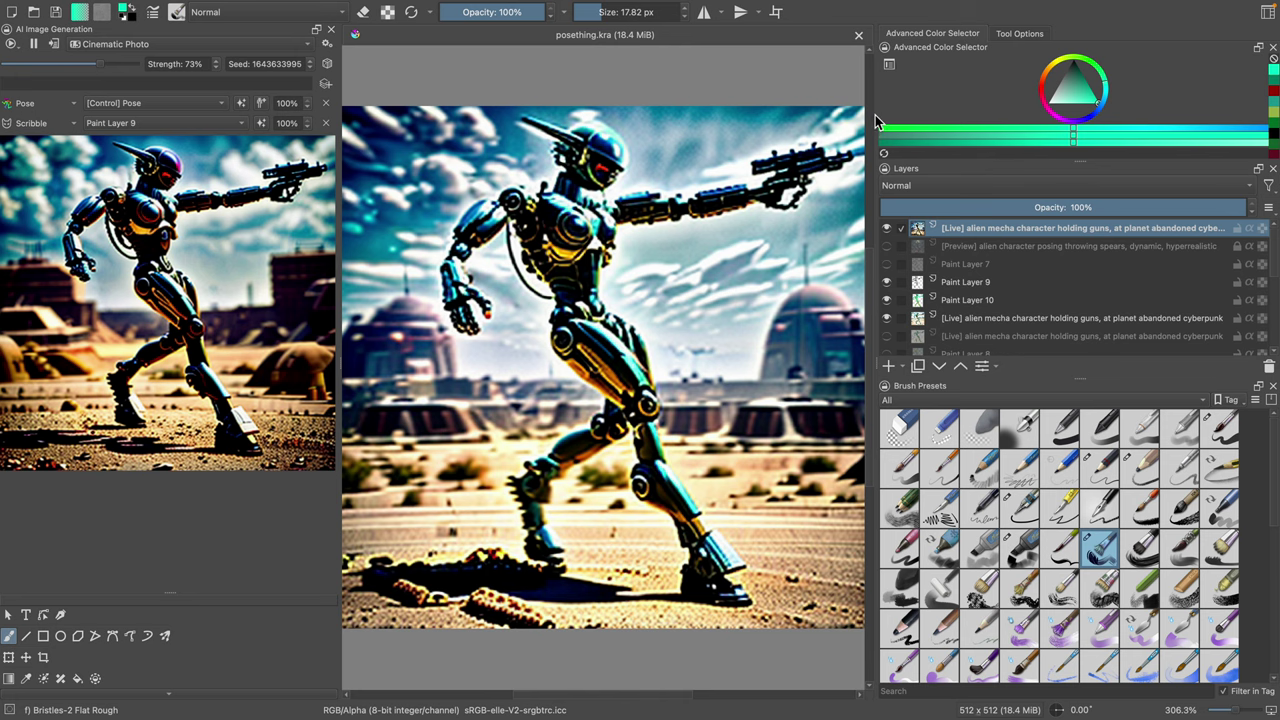
# Step: Switch back to Krita, widen the layer list and toggle the visibility of the live, preview and paint layers to compare them
pyautogui.moveTo(876, 120); pyautogui.dragTo(836, 115)
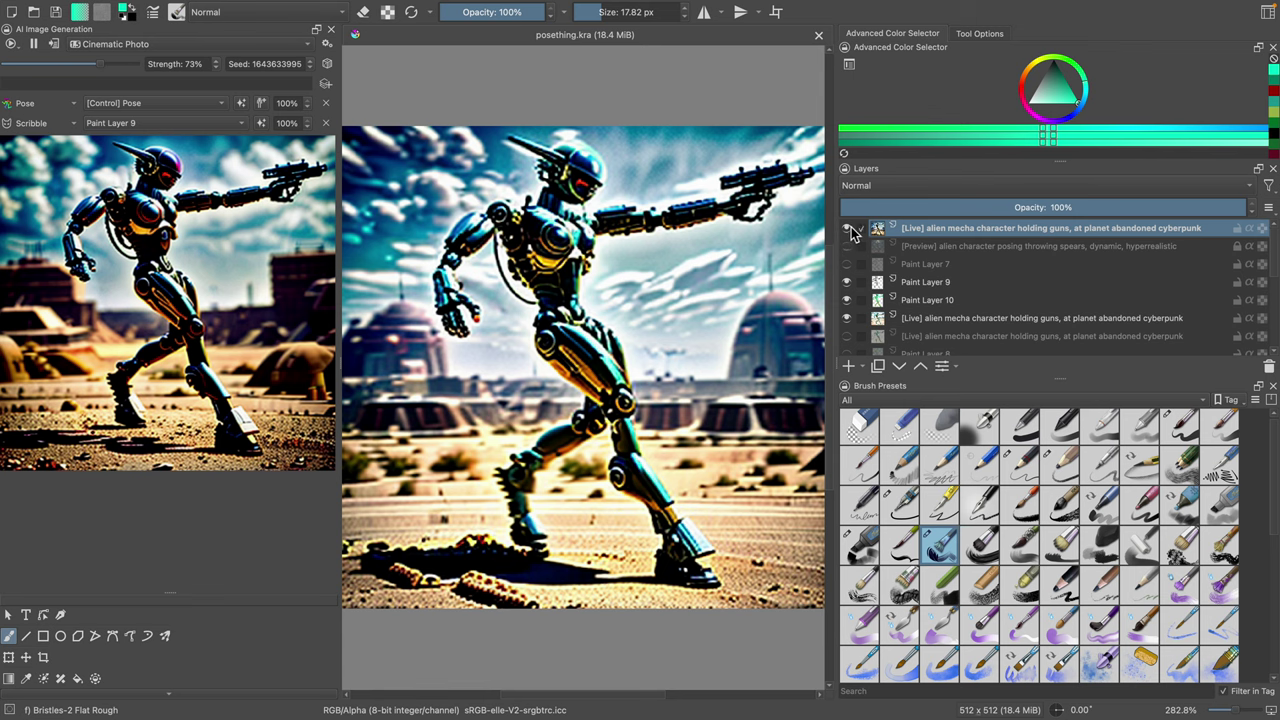
pyautogui.click(849, 228)
pyautogui.click(849, 228)
pyautogui.click(848, 228)
pyautogui.click(847, 246)
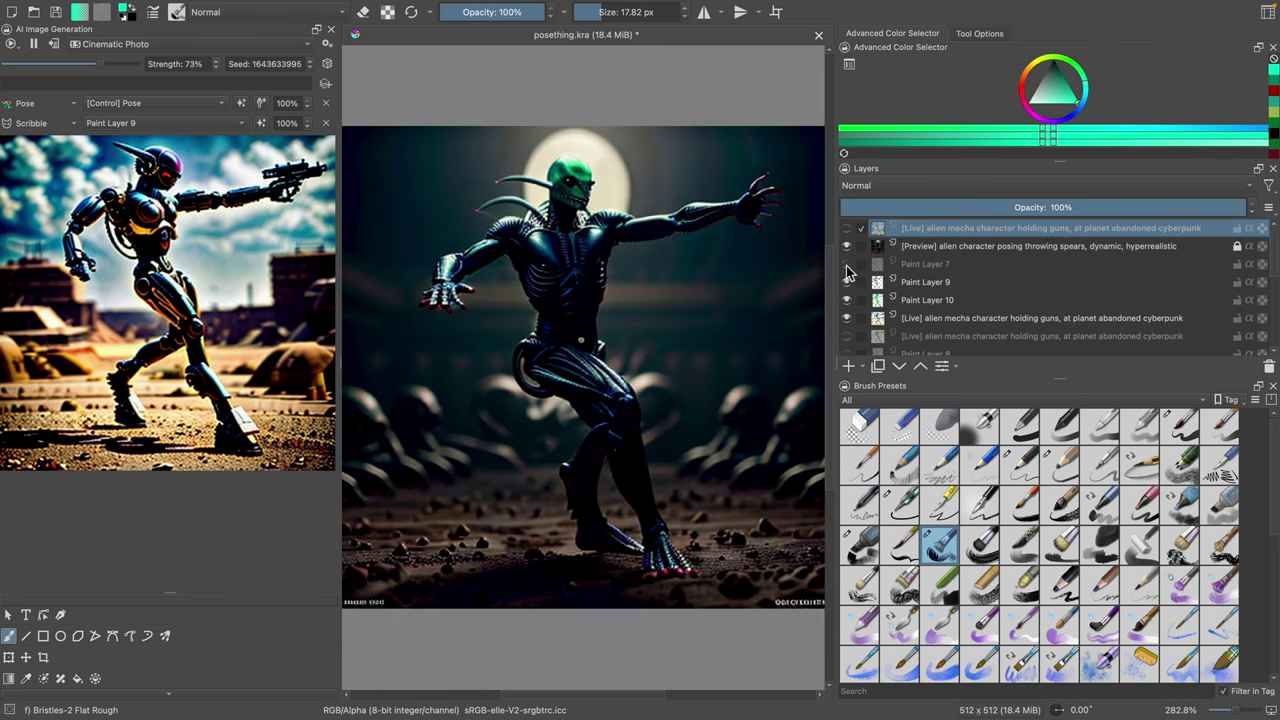
pyautogui.moveTo(848, 252)
pyautogui.mouseDown()
pyautogui.moveTo(850, 322)
pyautogui.moveTo(849, 232)
pyautogui.mouseUp()
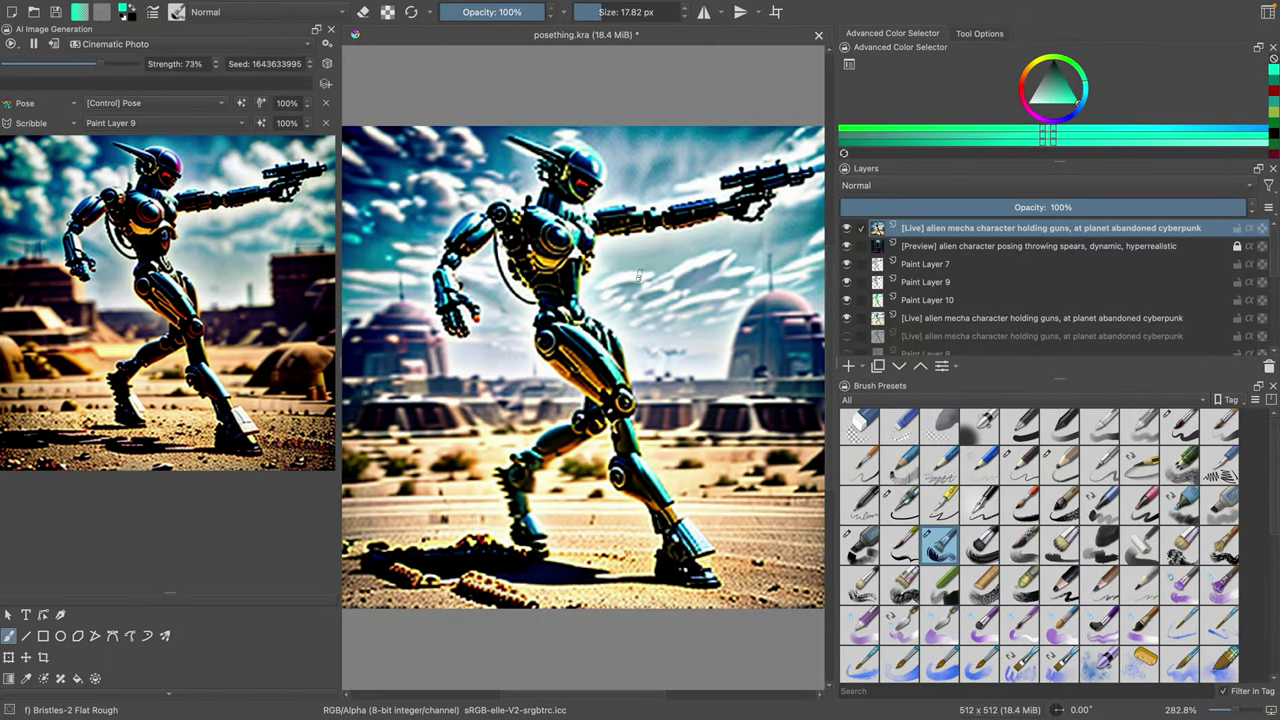
pyautogui.moveTo(785, 8)
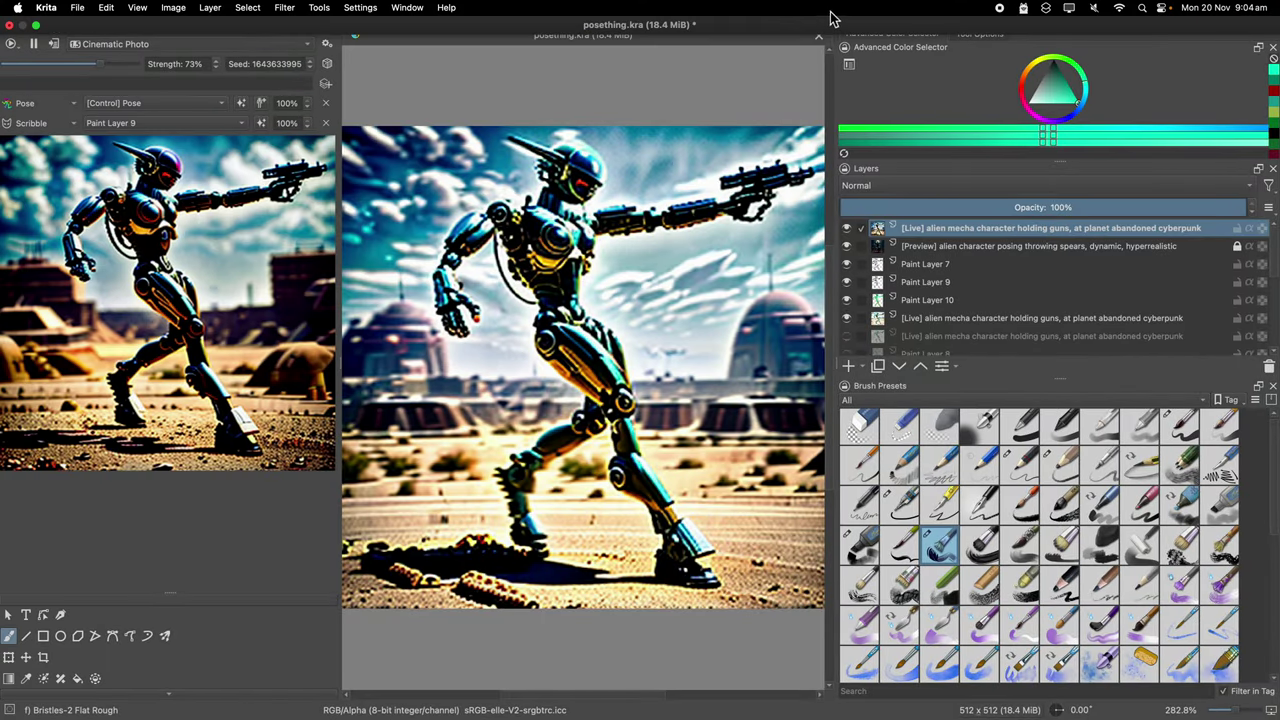